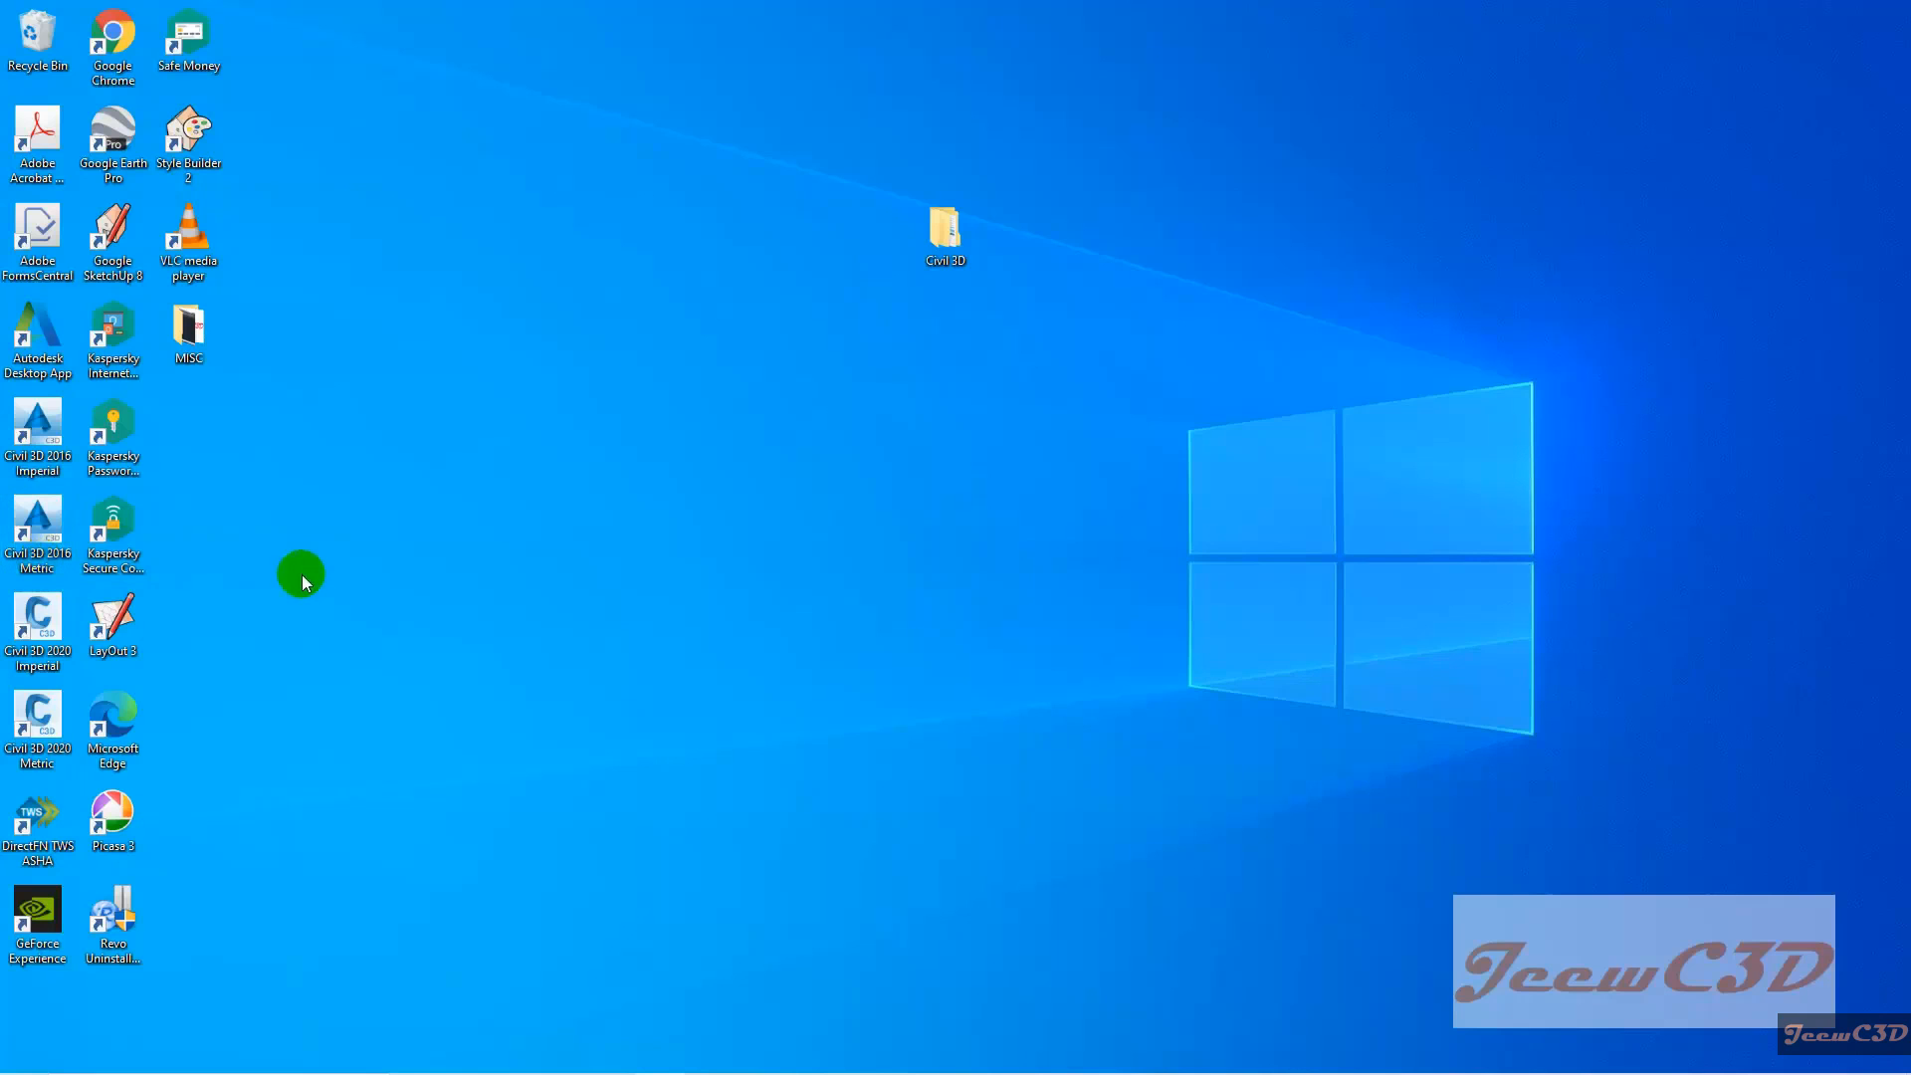
Launch Civil 3D 2016 Metric from the desktop
double_click(44, 550)
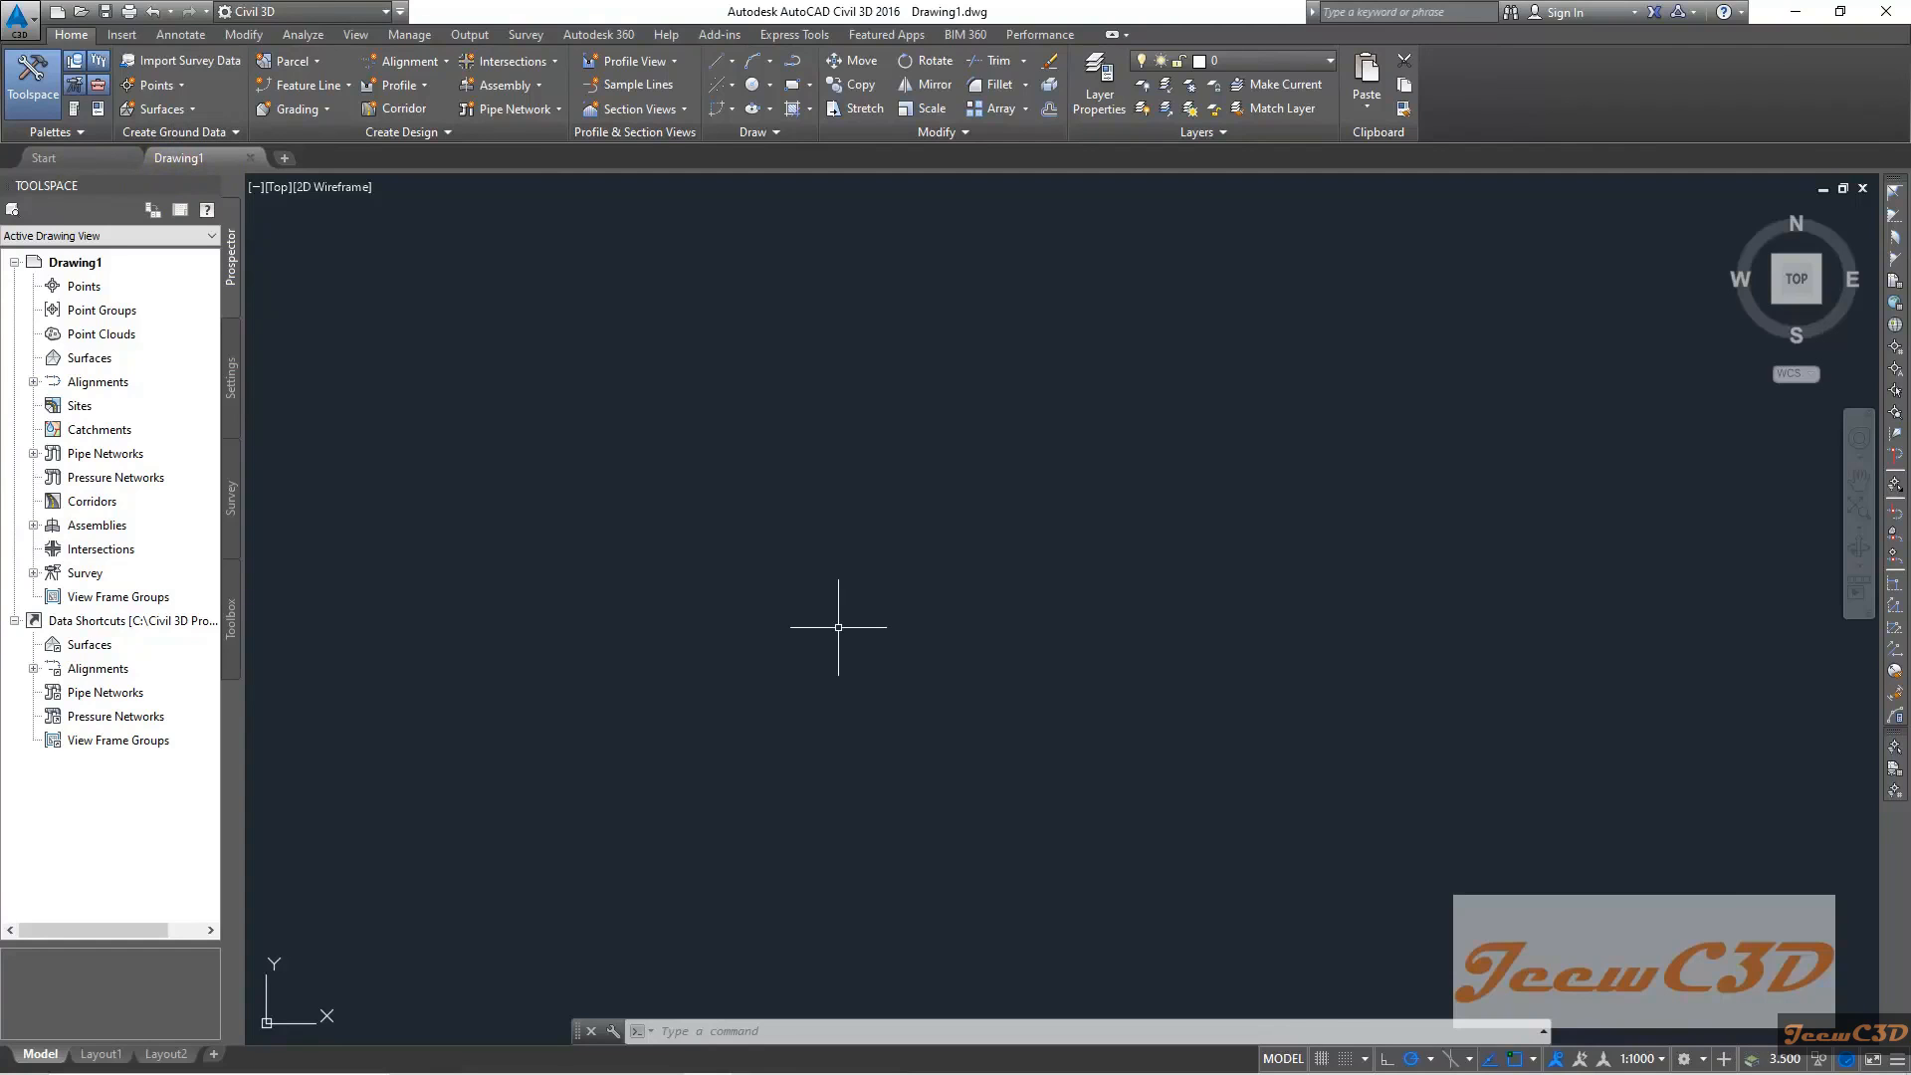
Review the application's file commands for creating, opening and saving drawings, the recent documents, and the available workspaces
left_click(16, 18)
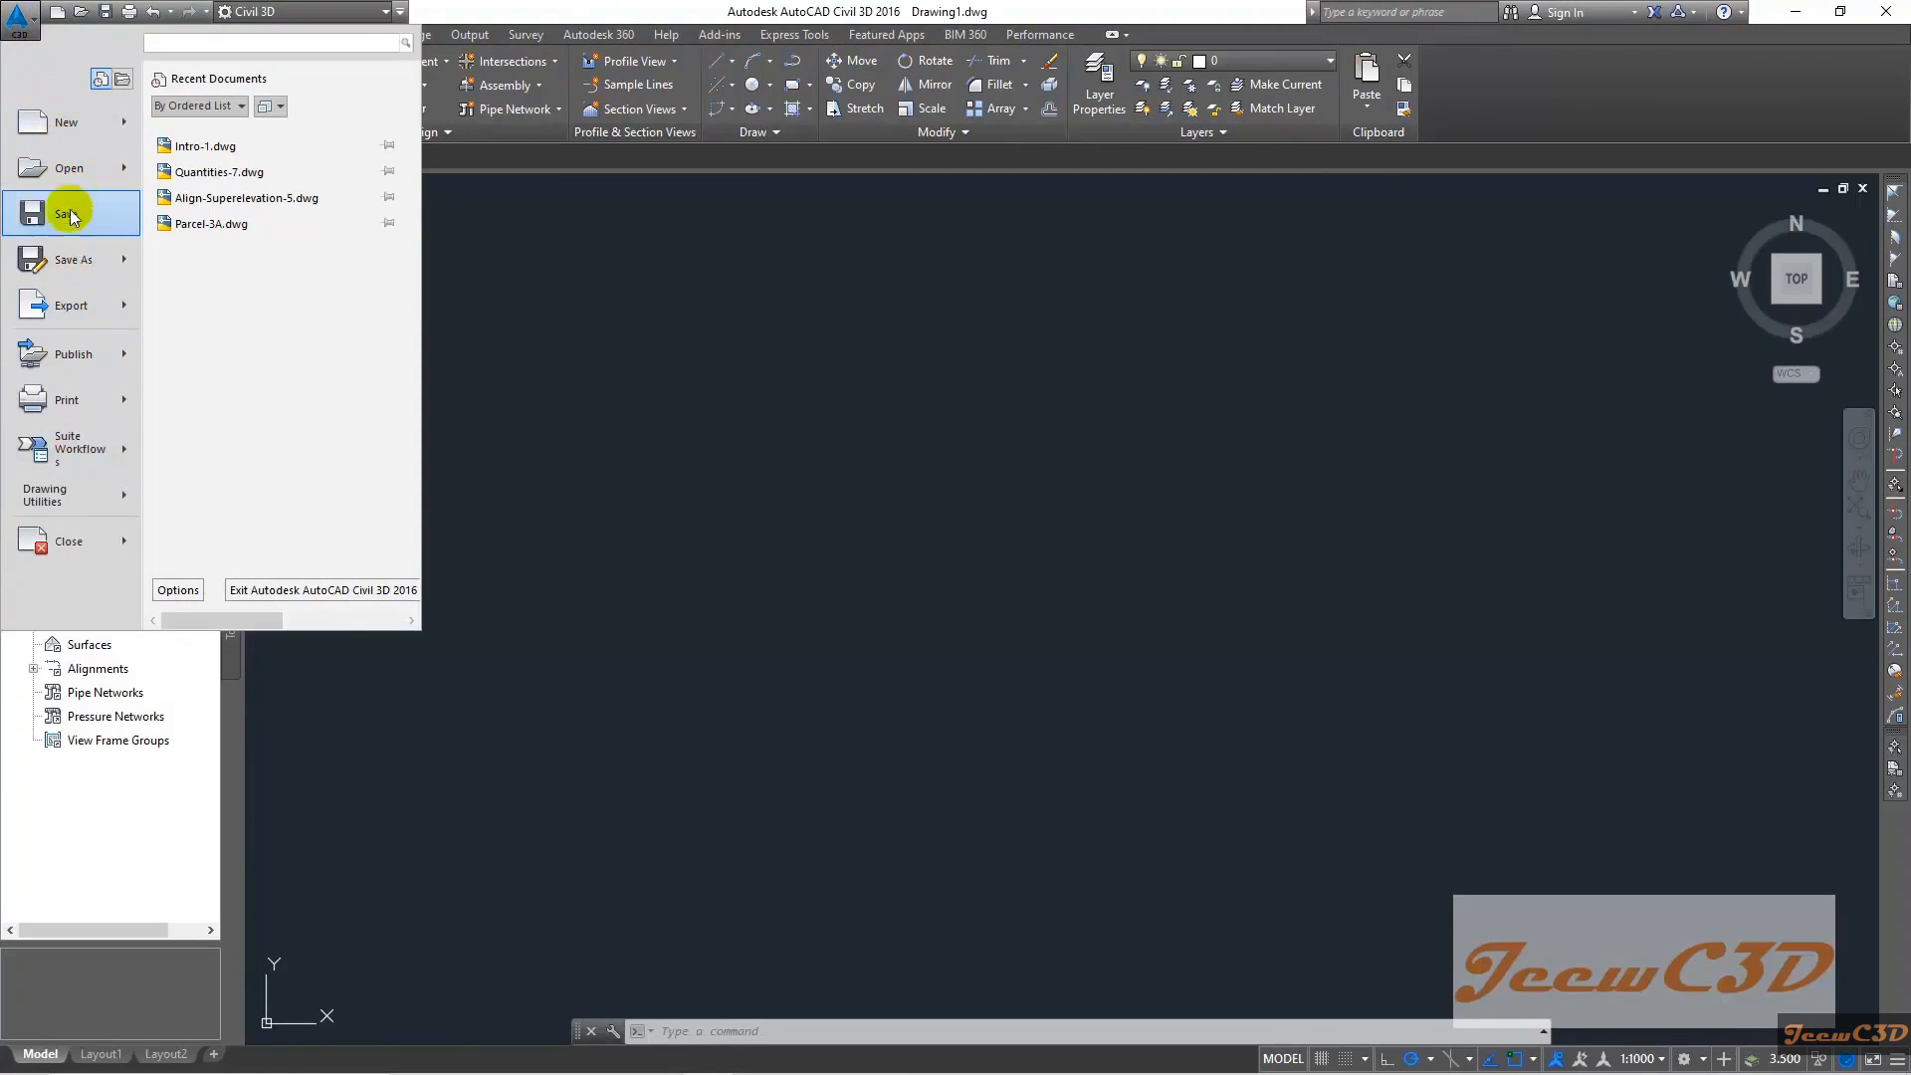
mouse_move(49, 130)
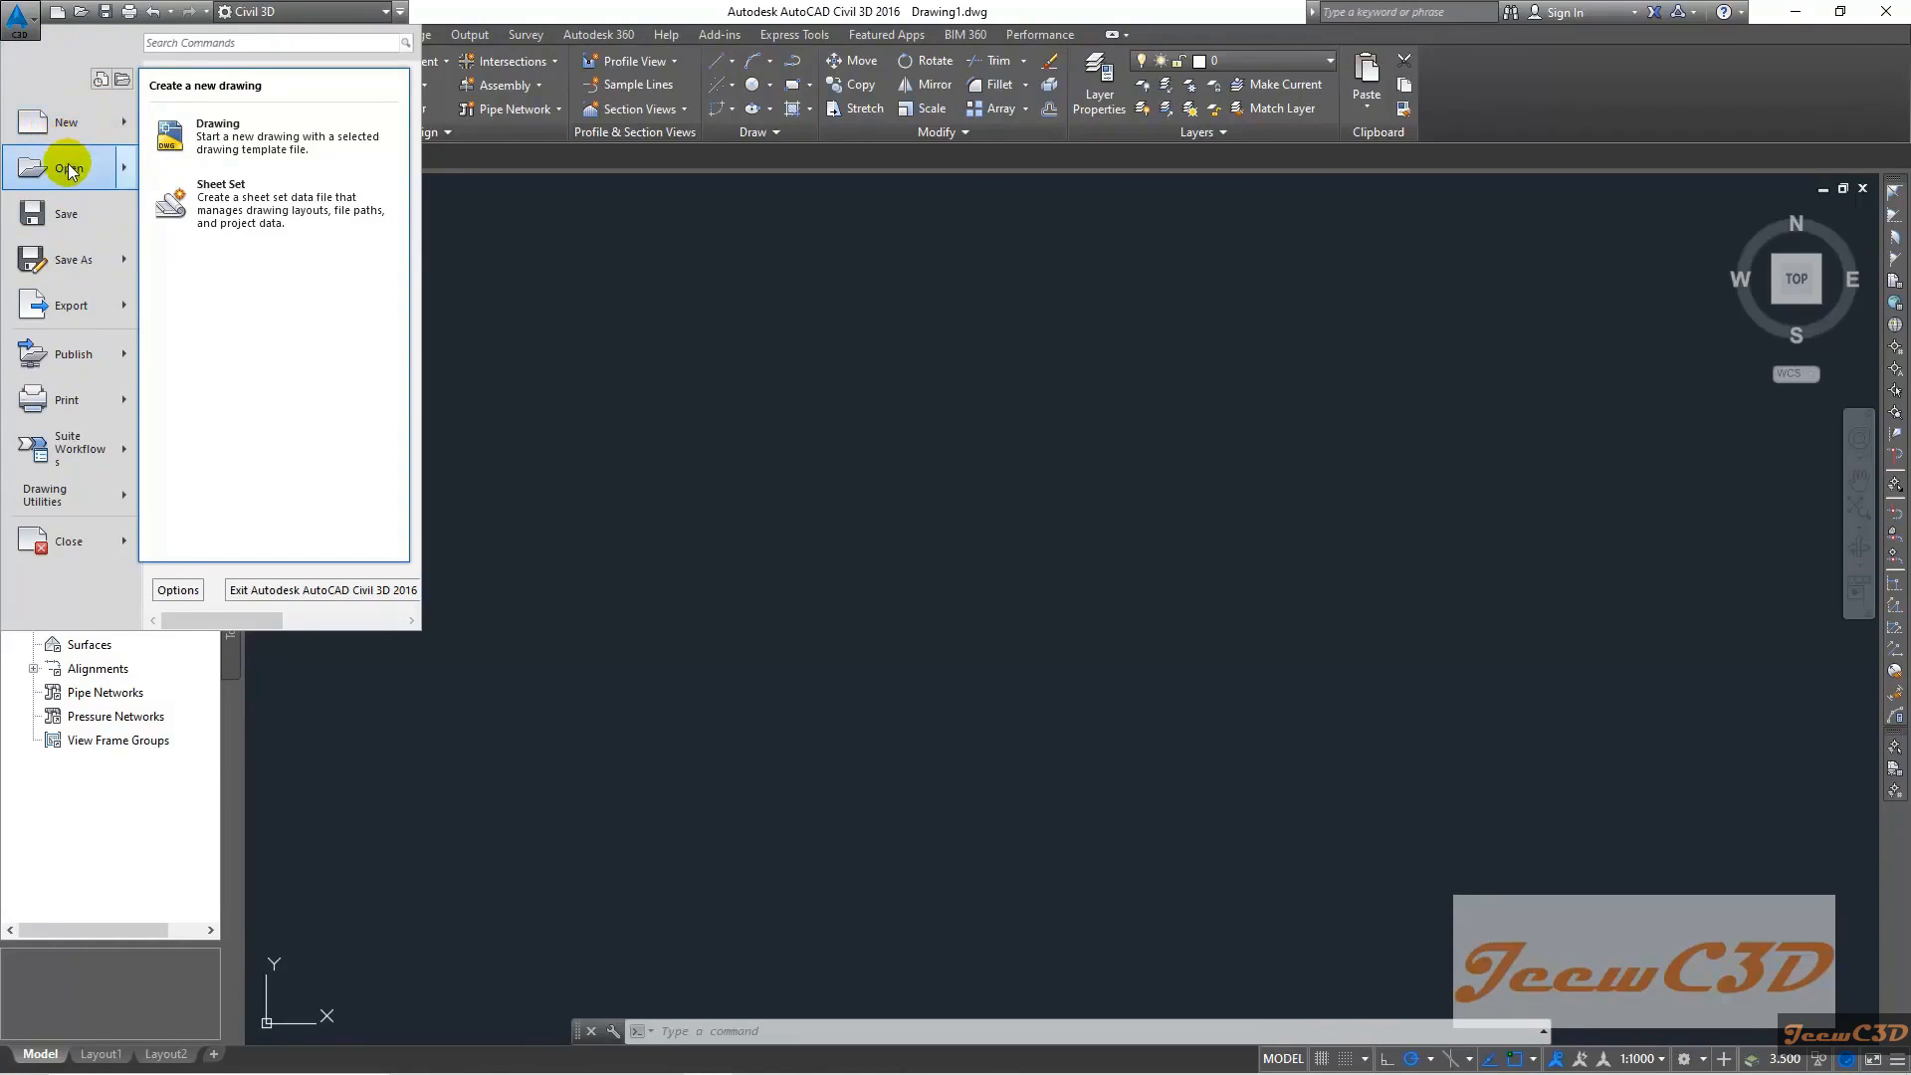
mouse_move(68, 172)
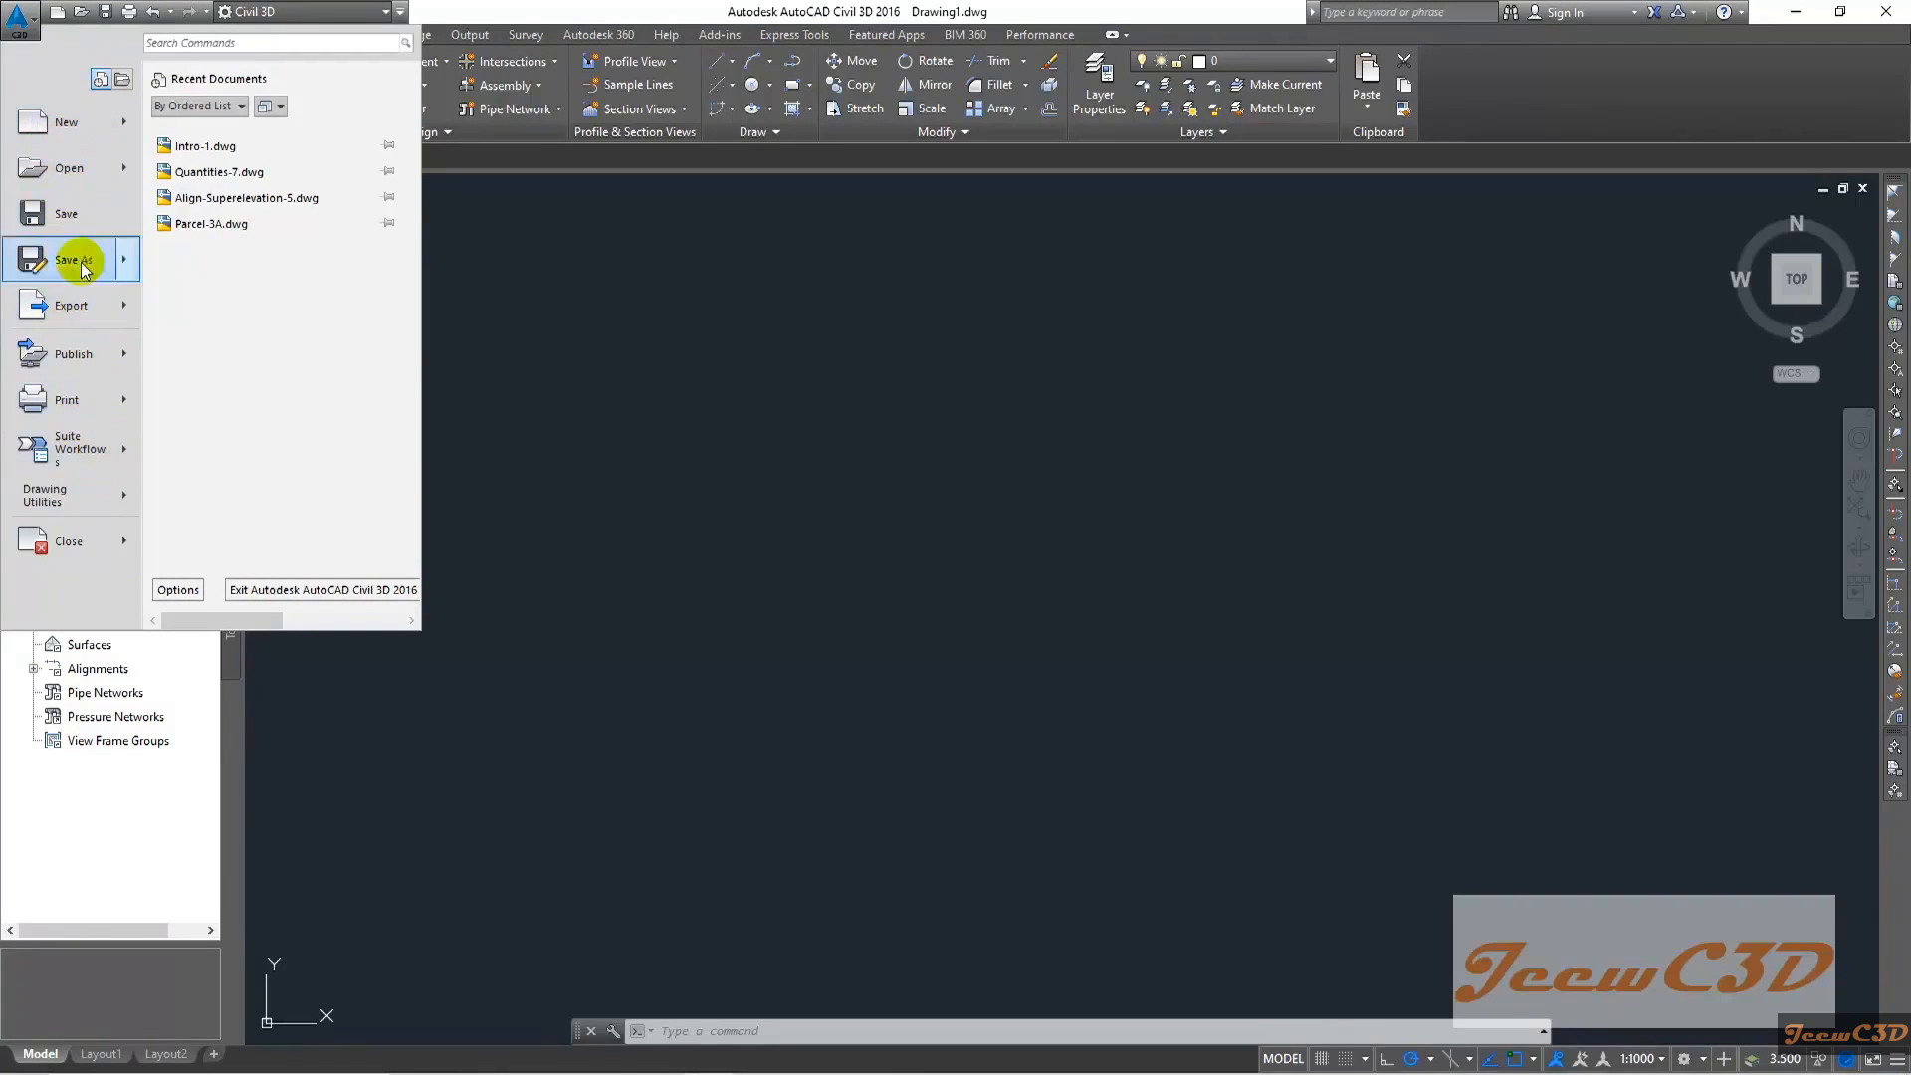
left_click(163, 43)
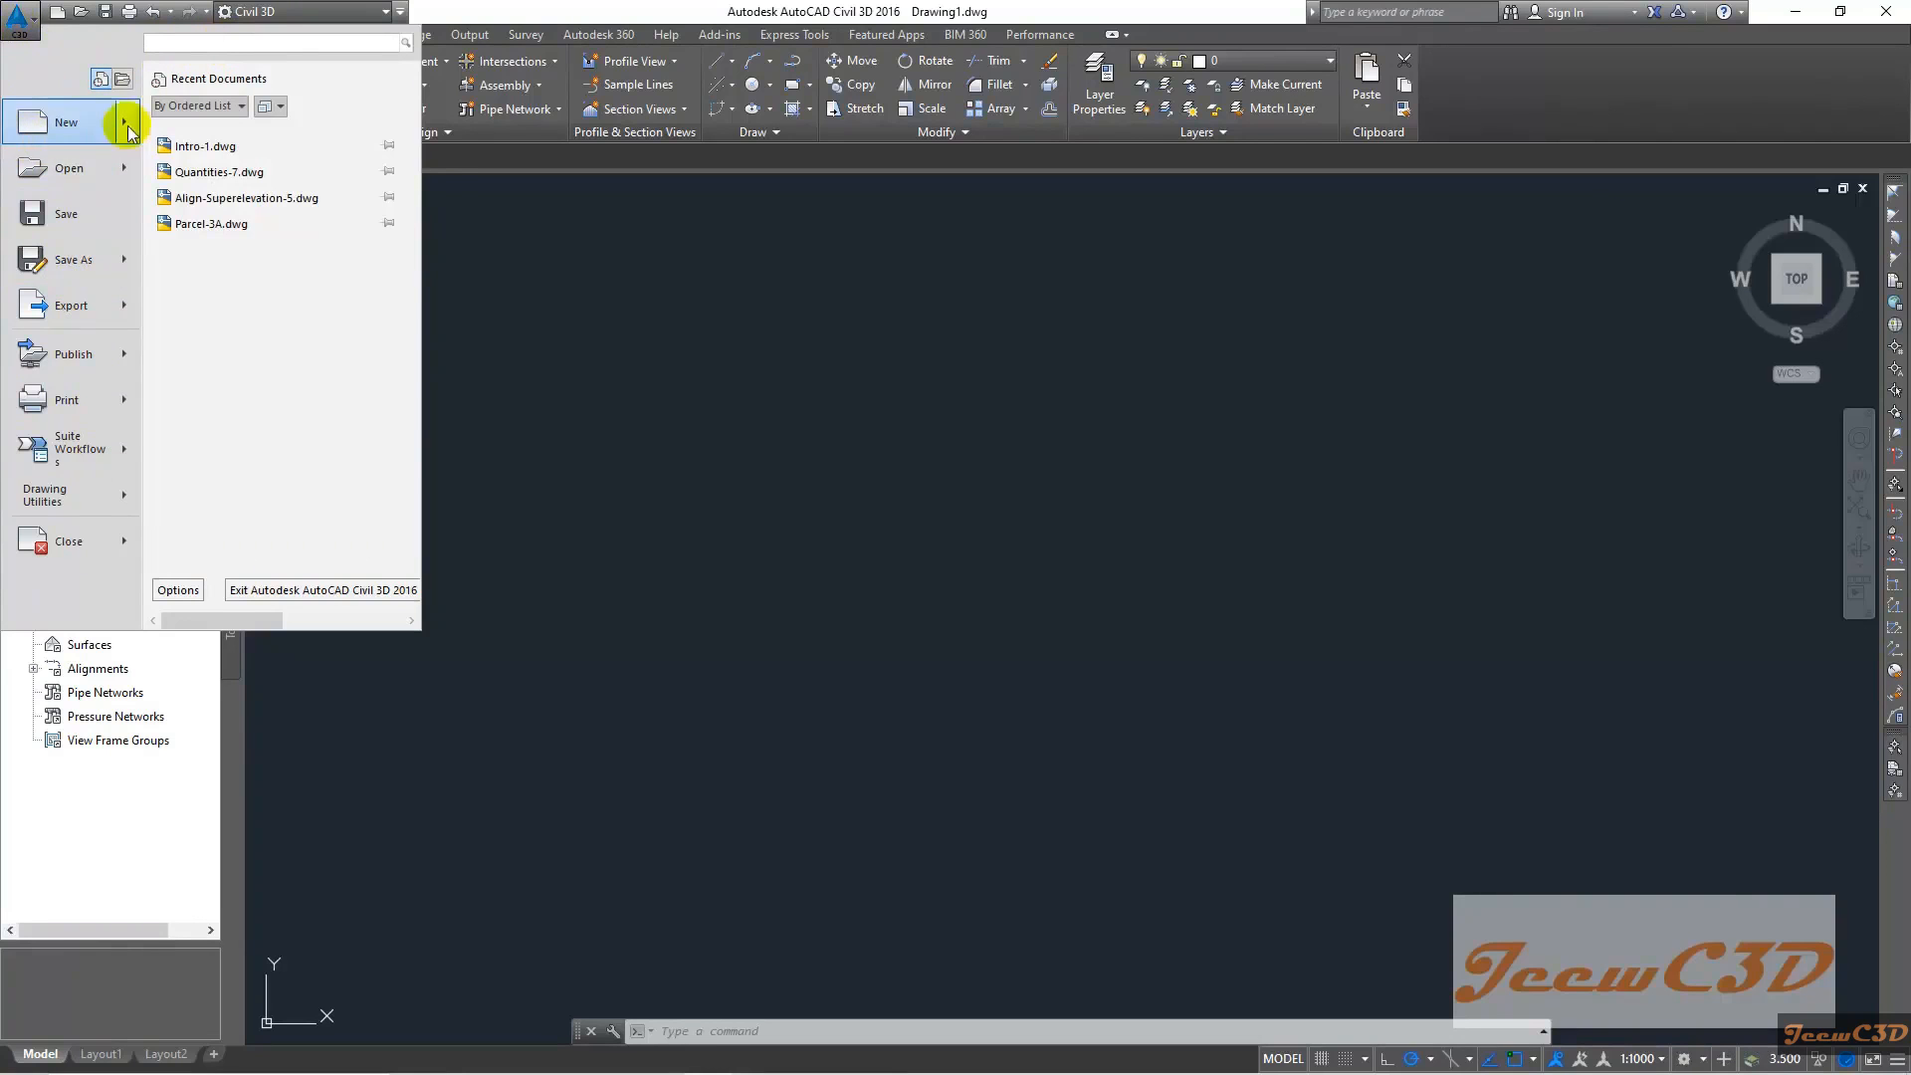
left_click(476, 10)
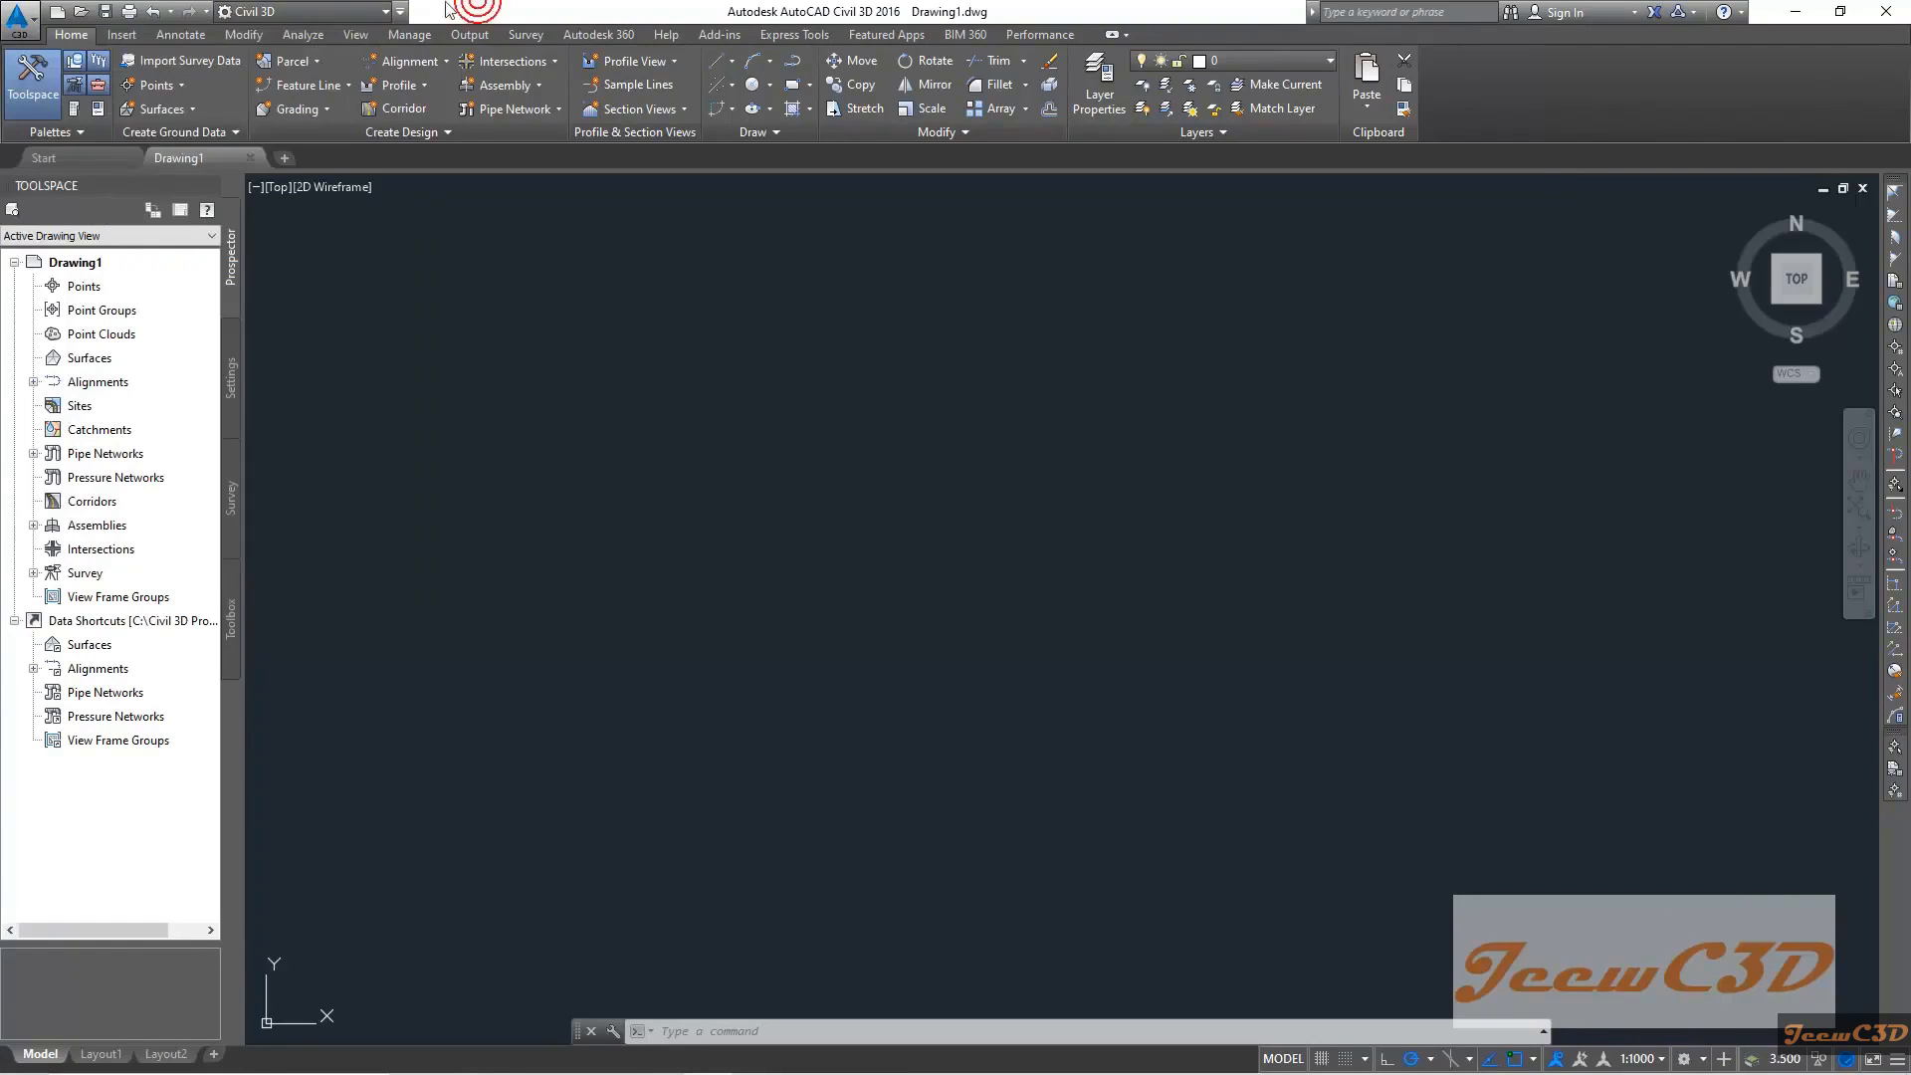
left_click(328, 18)
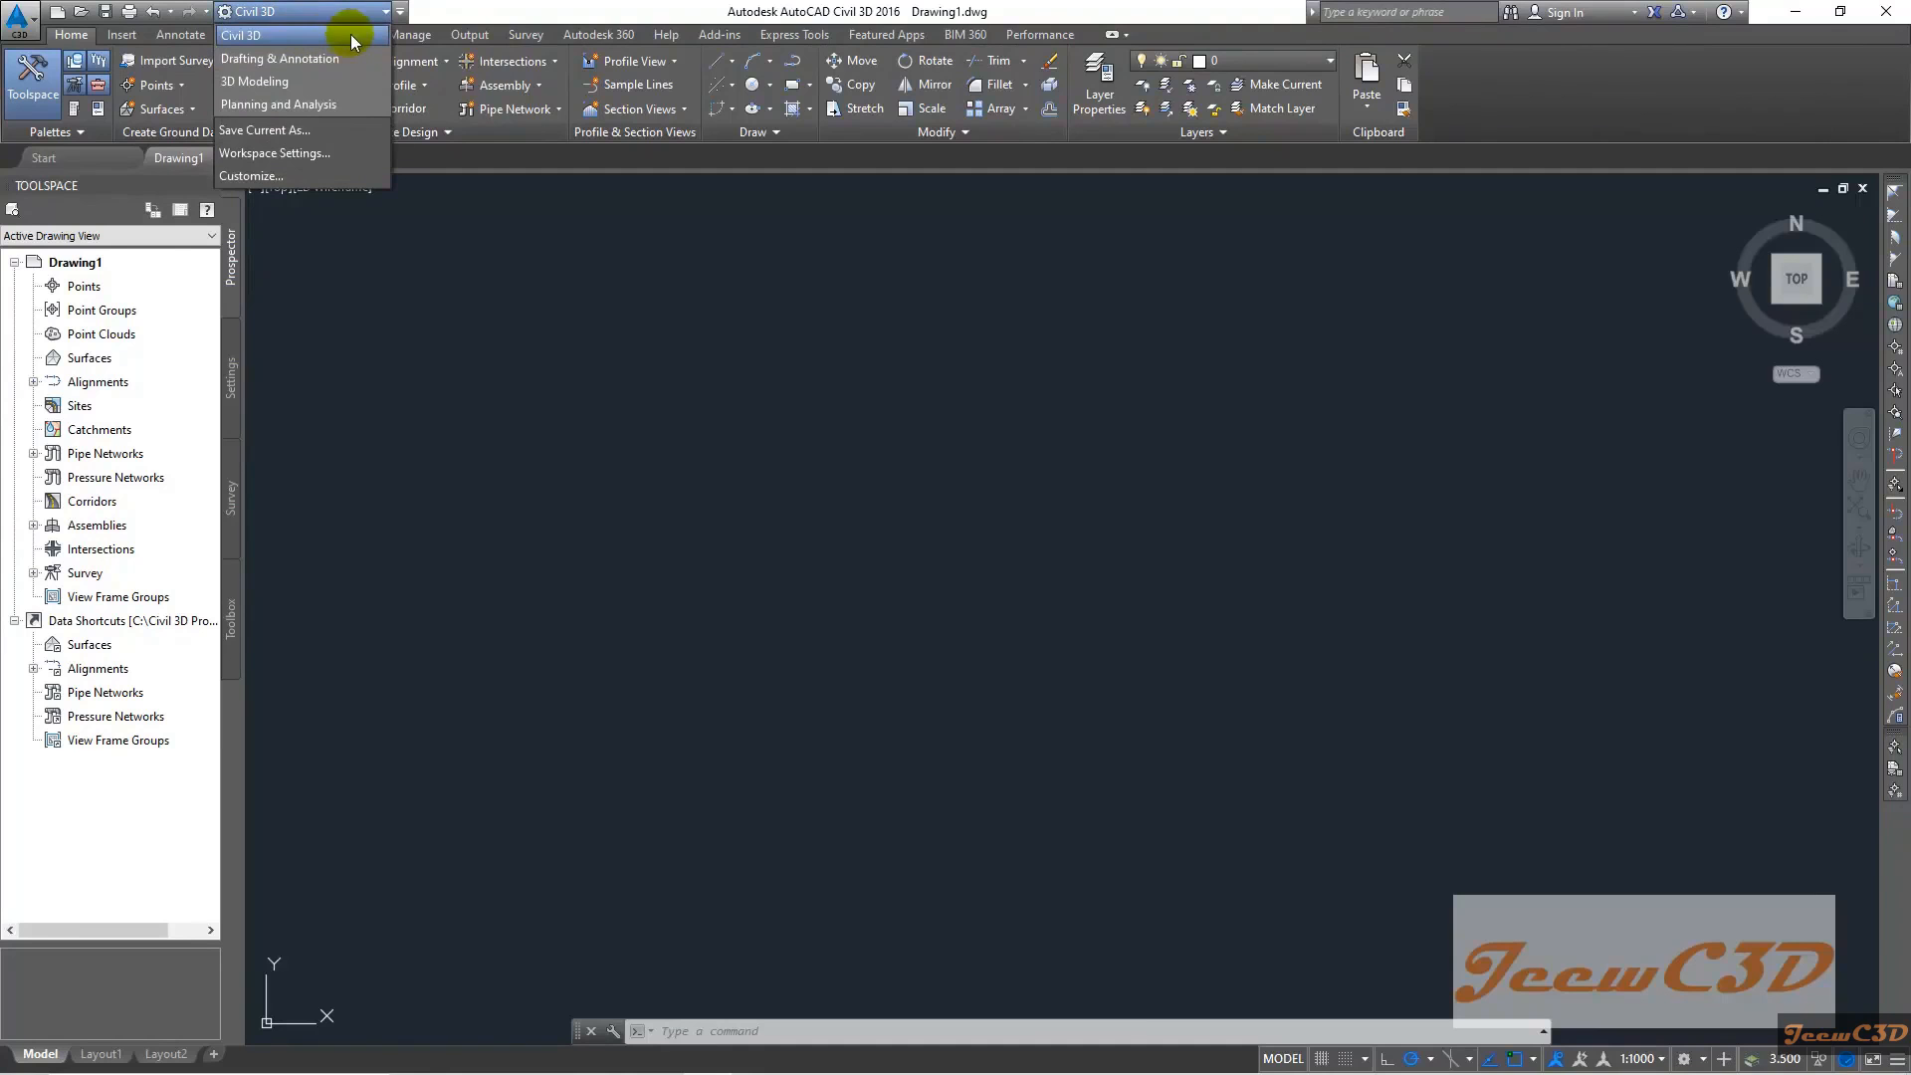
left_click(286, 47)
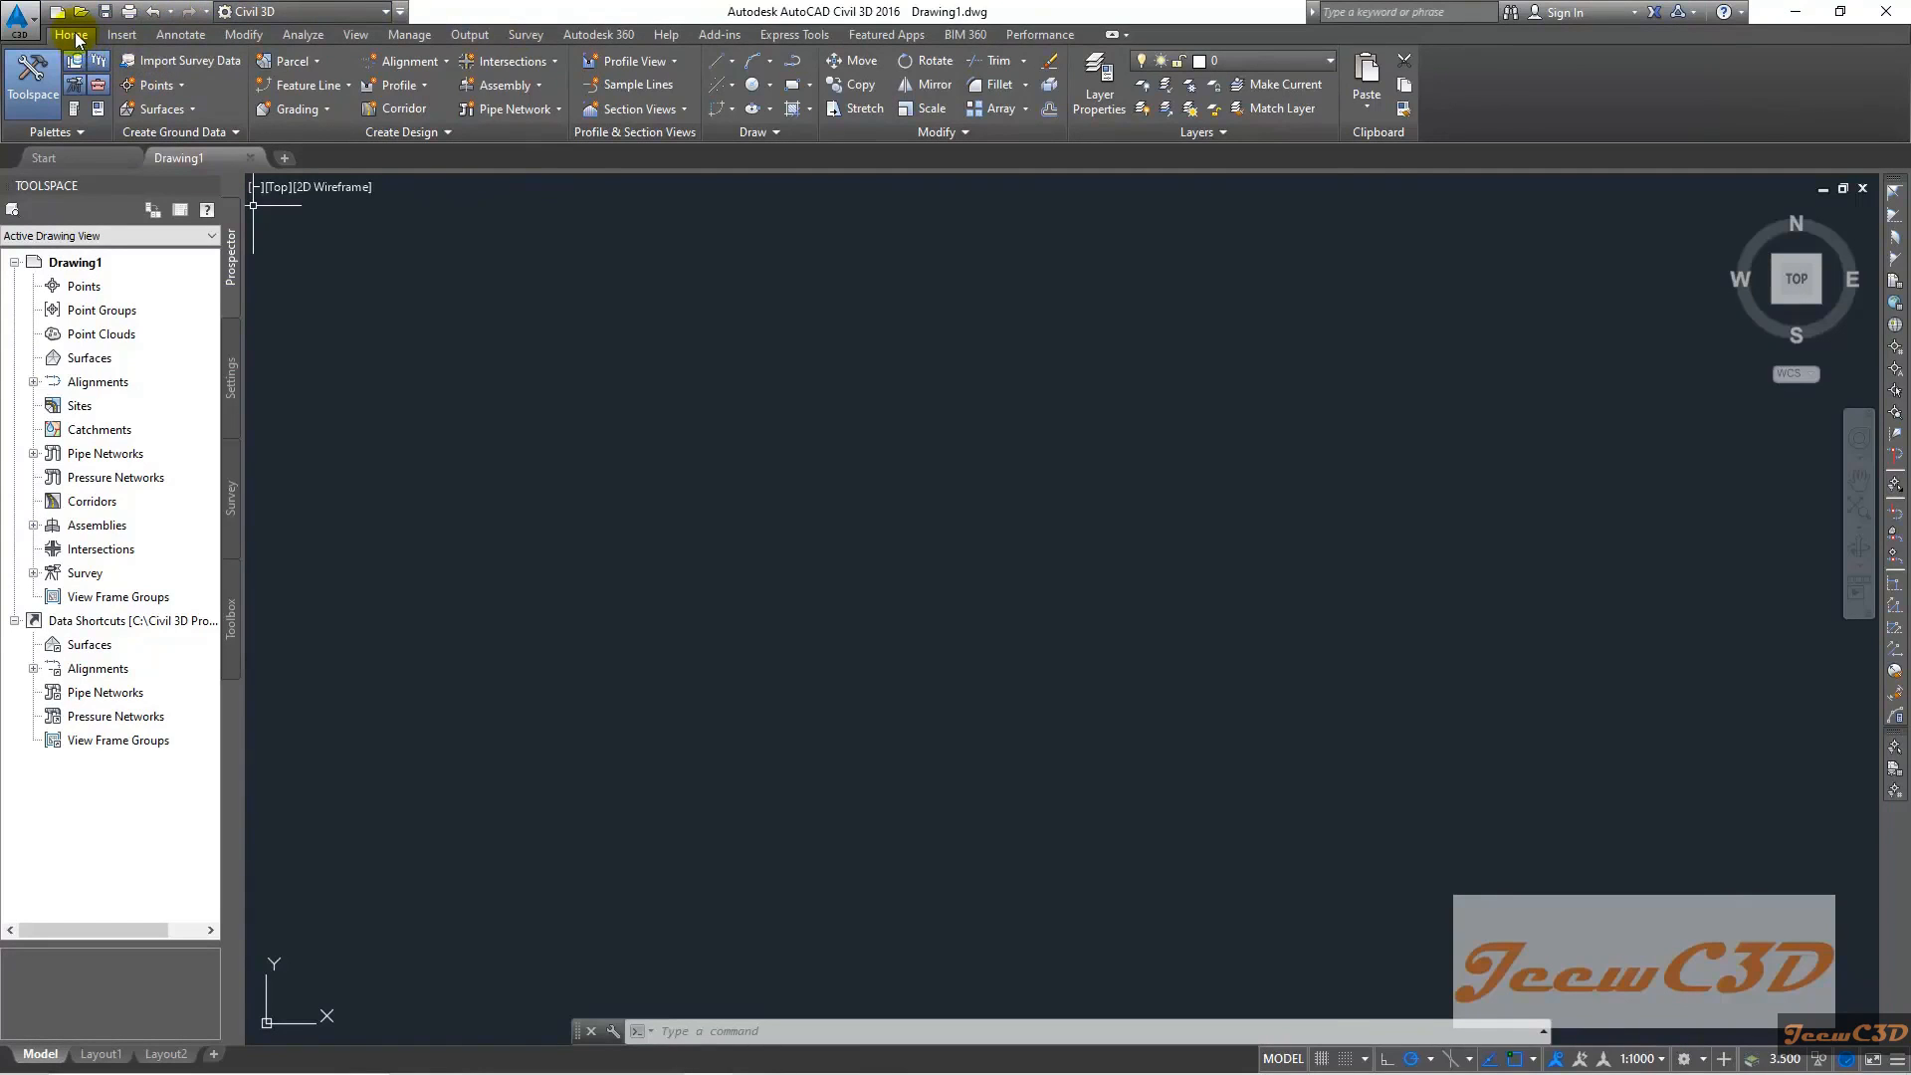
Examine the Insert, Annotate, Modify and Home command sets, including the options for creating points and surfaces
left_click(119, 35)
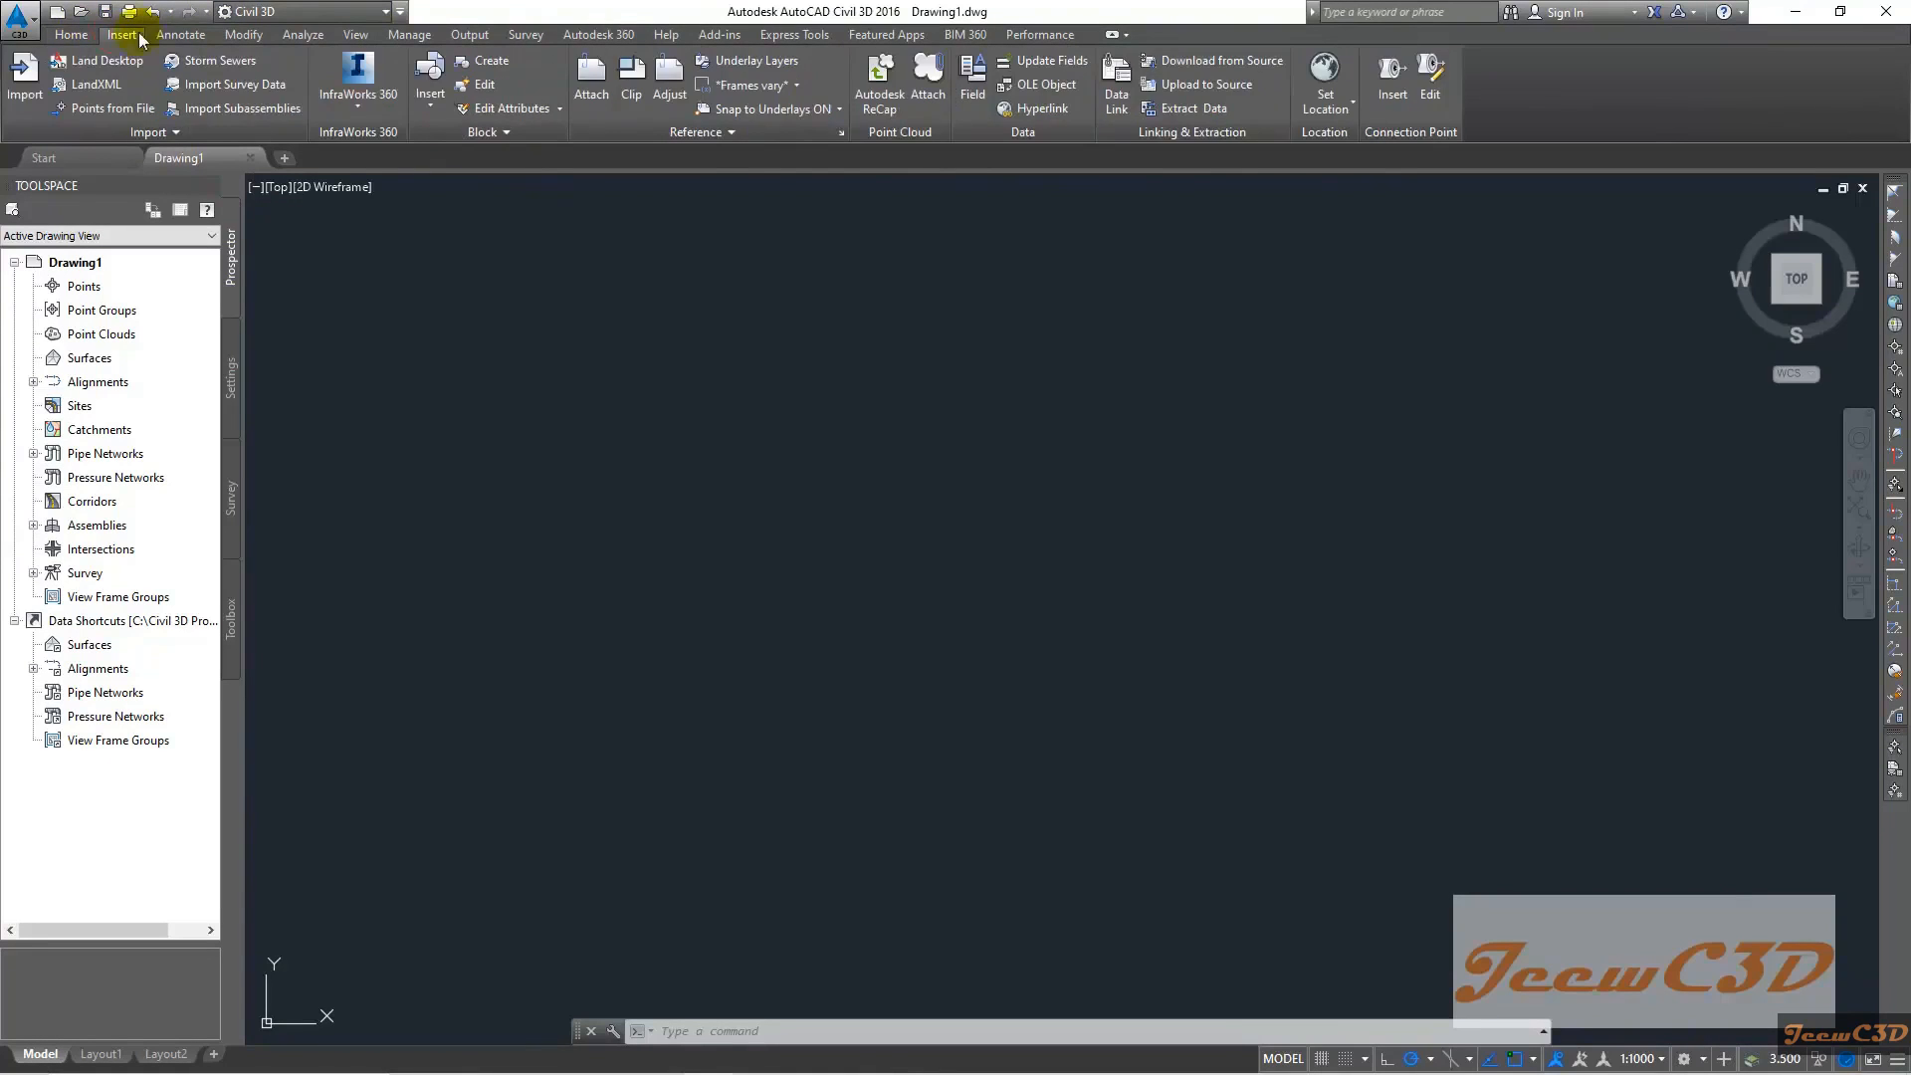
left_click(180, 34)
left_click(244, 35)
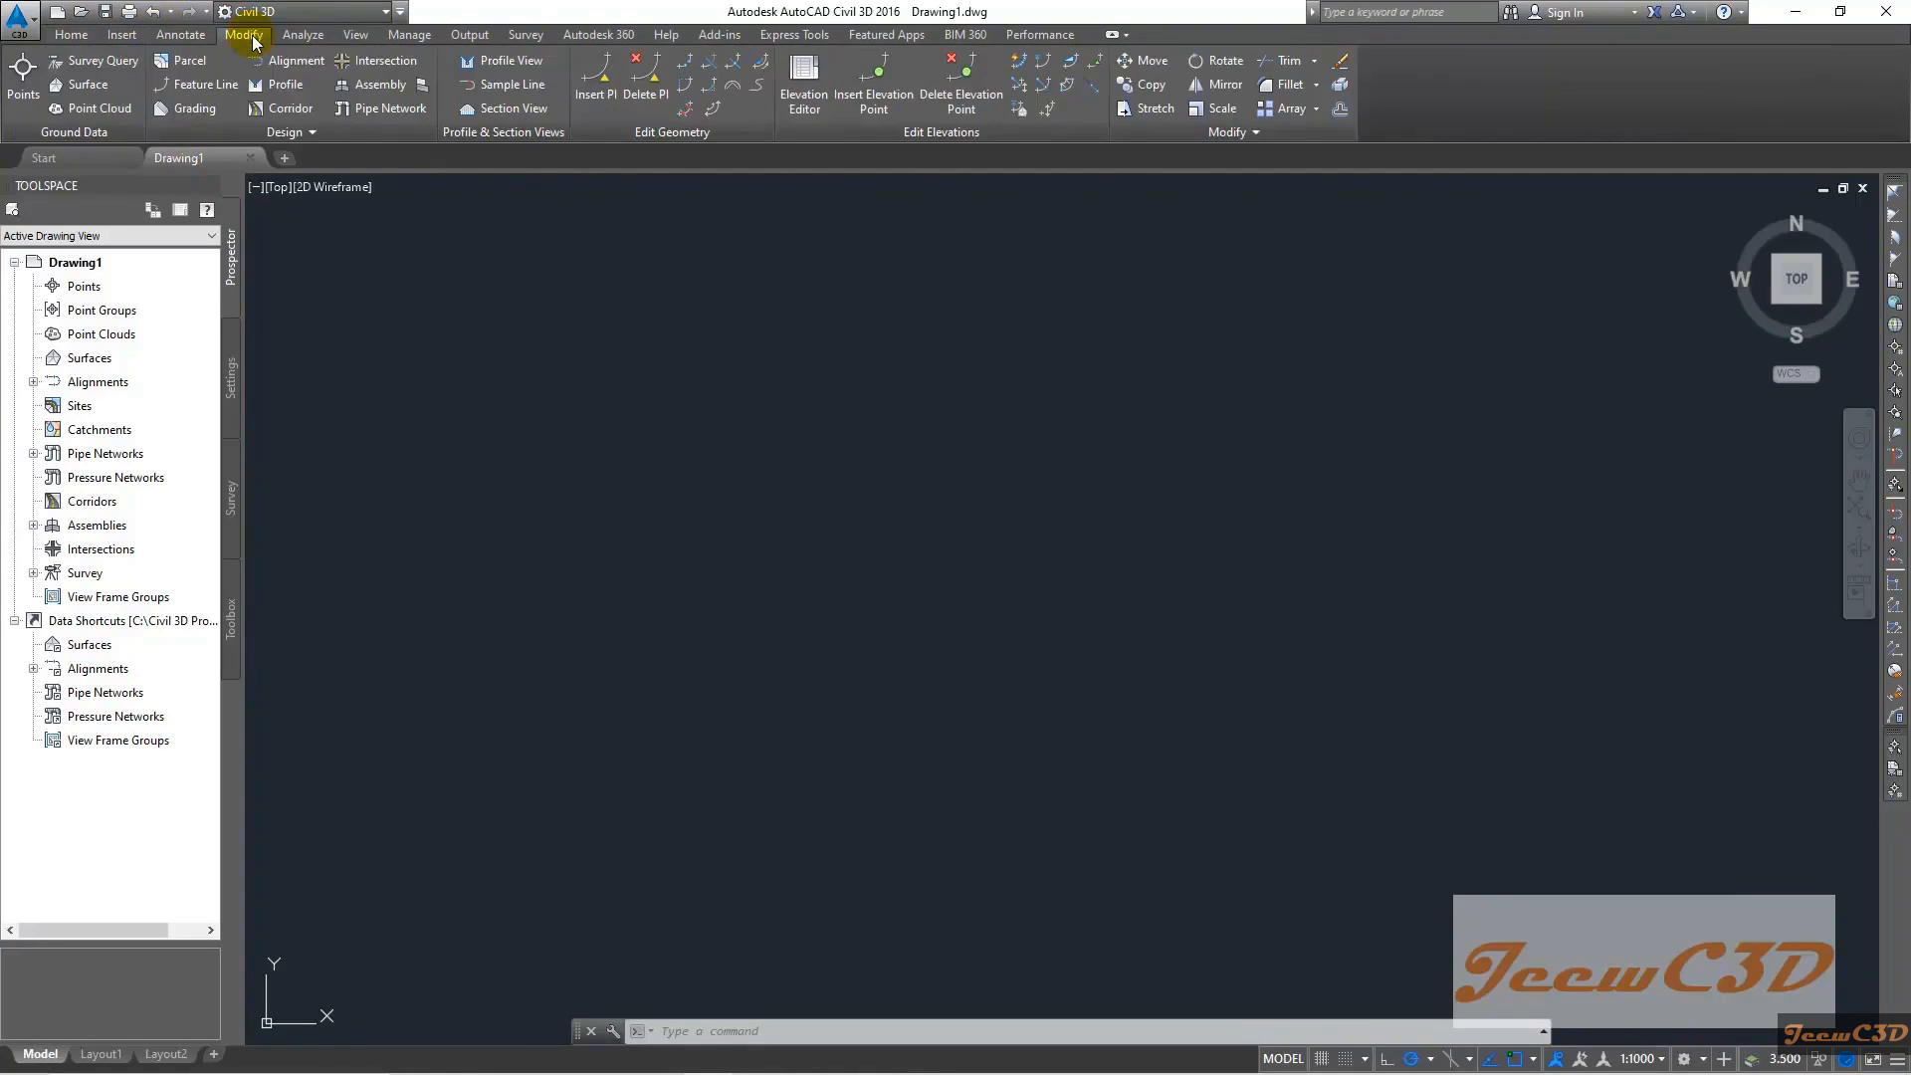
left_click(80, 38)
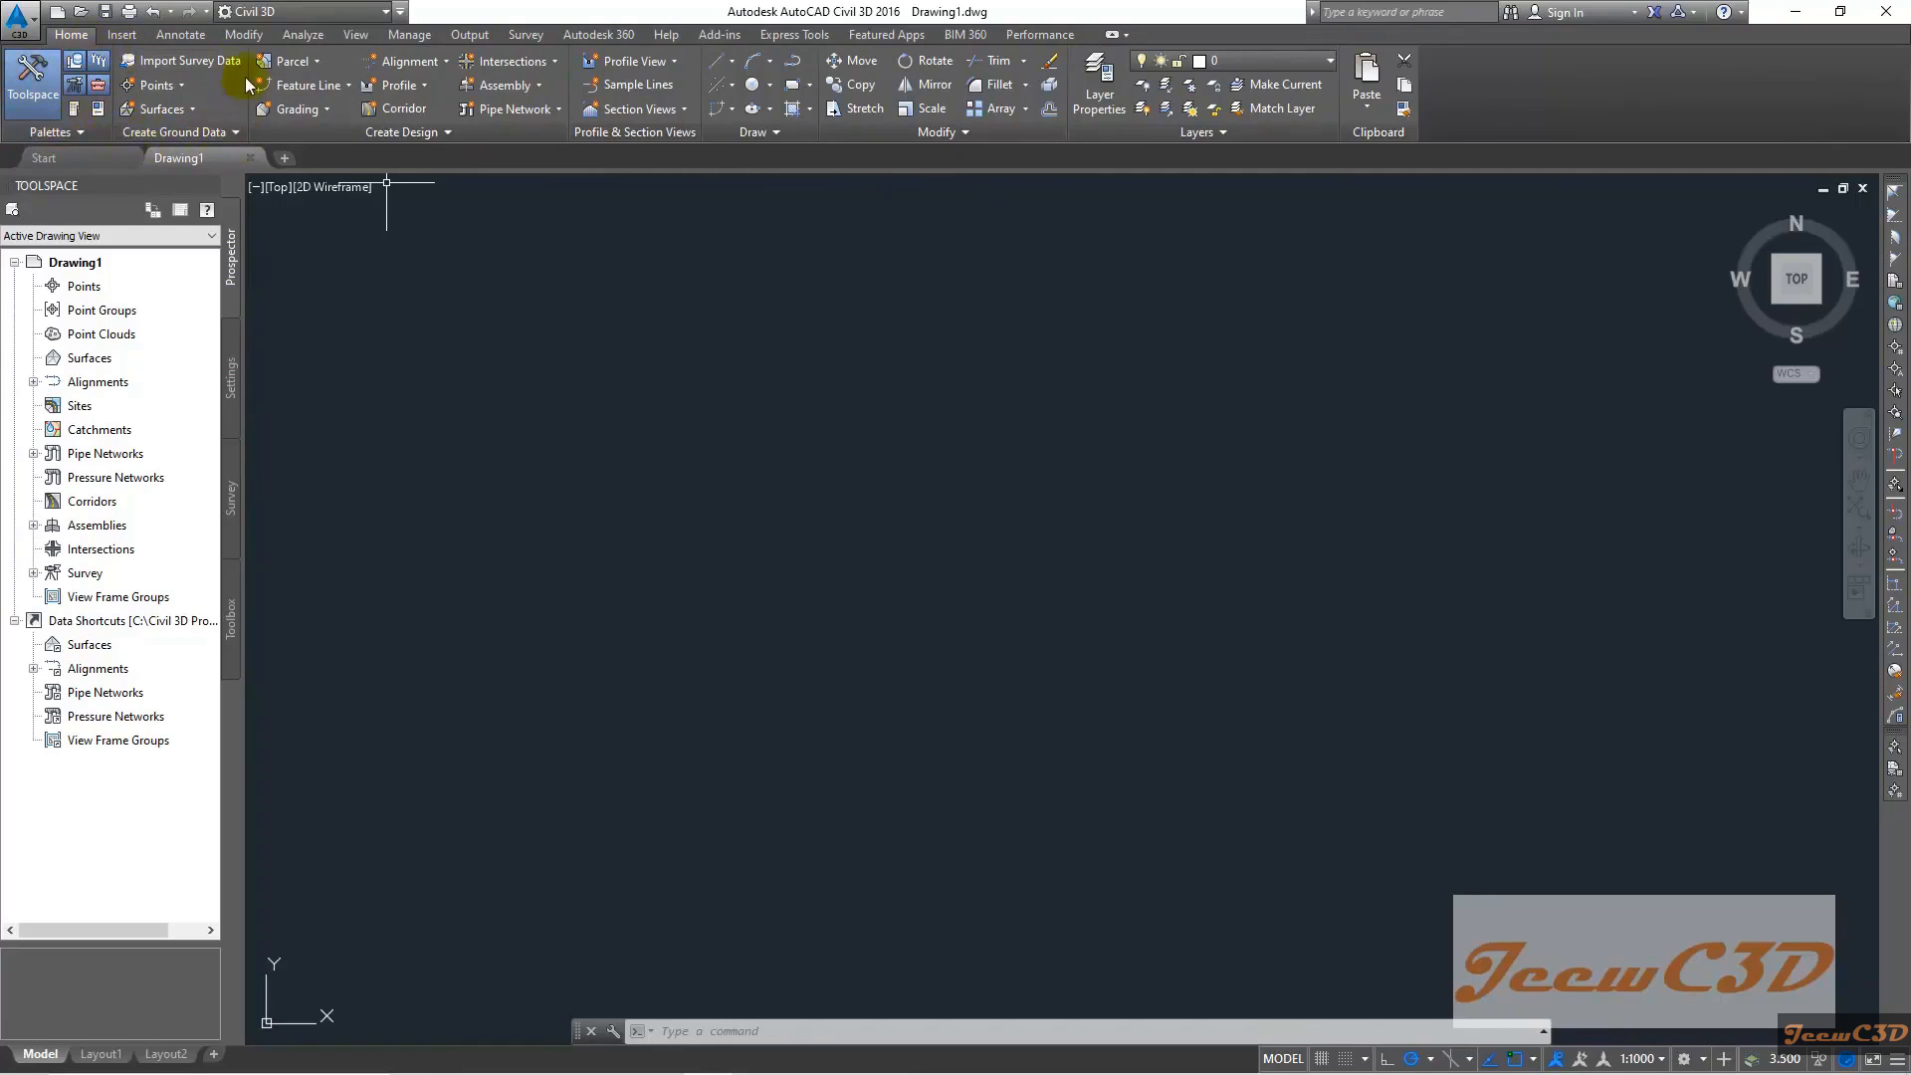
left_click(167, 87)
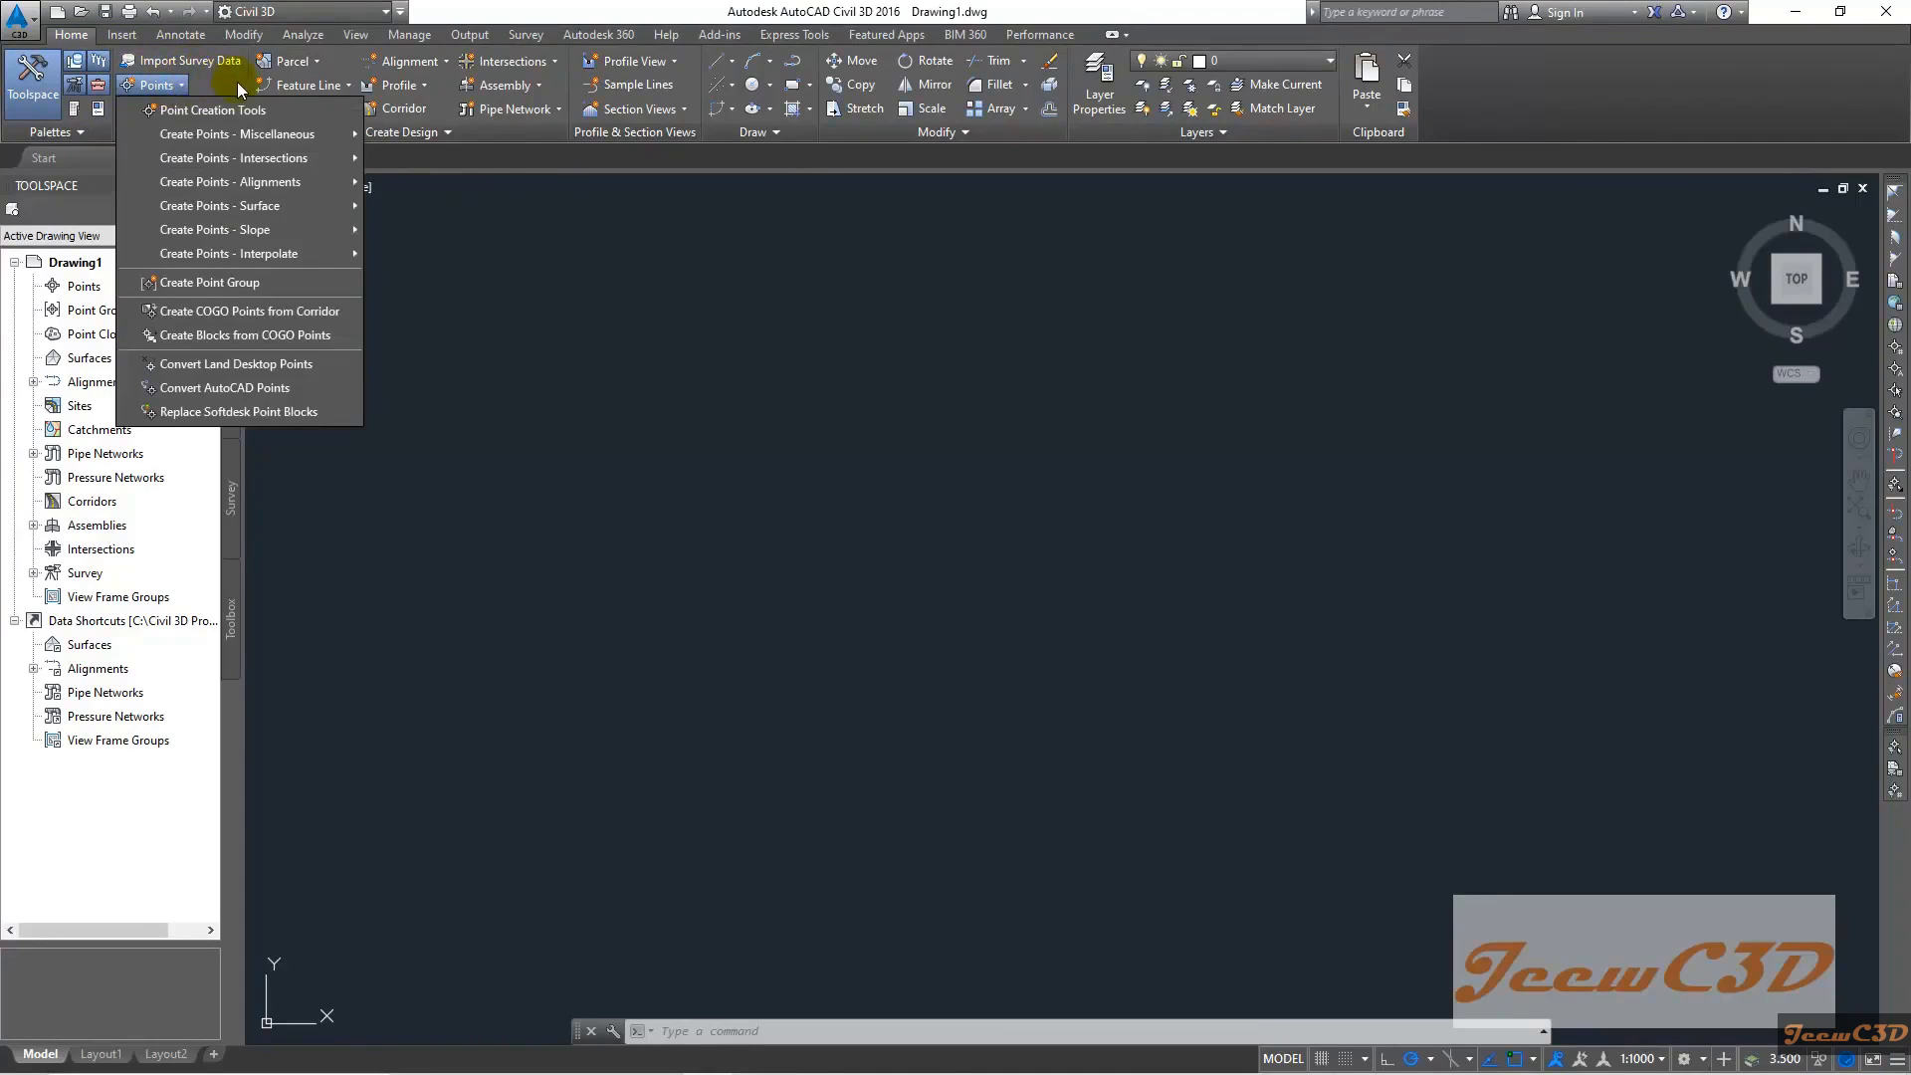
left_click(181, 105)
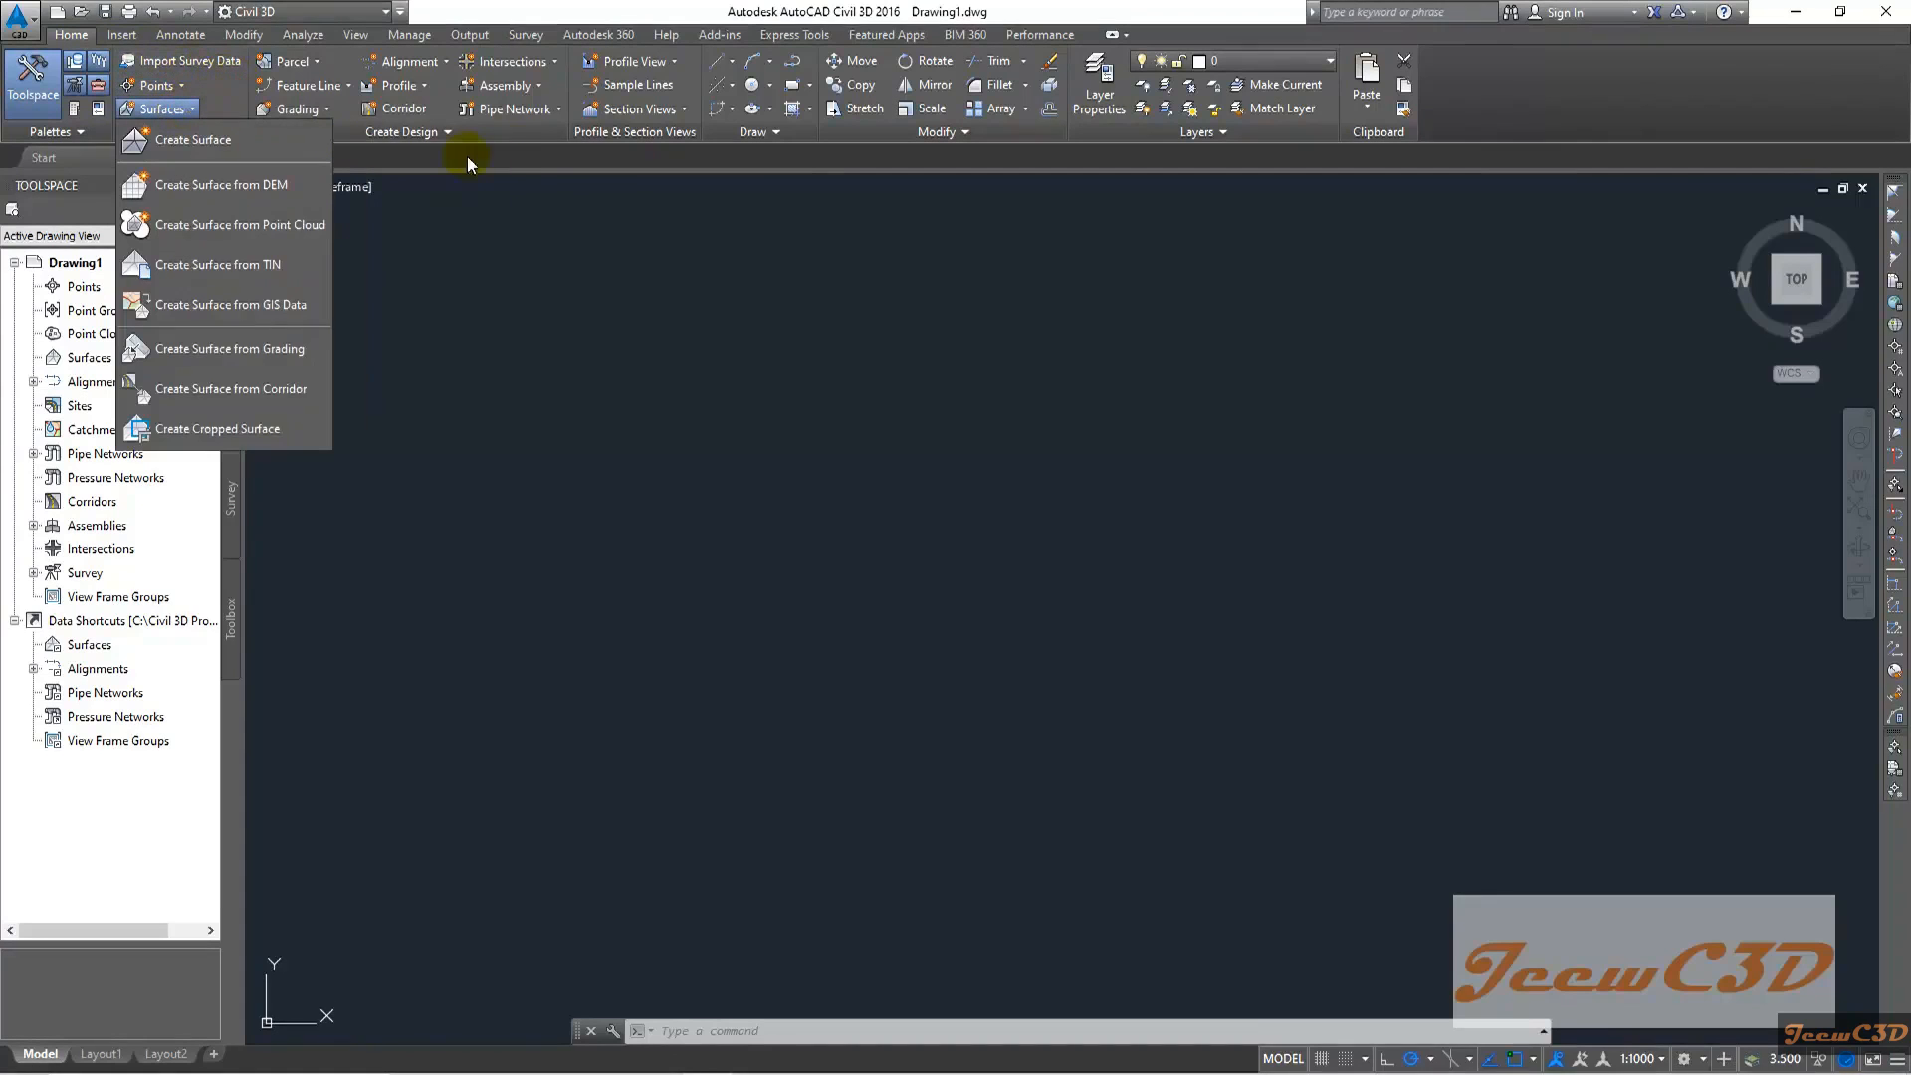
left_click(524, 157)
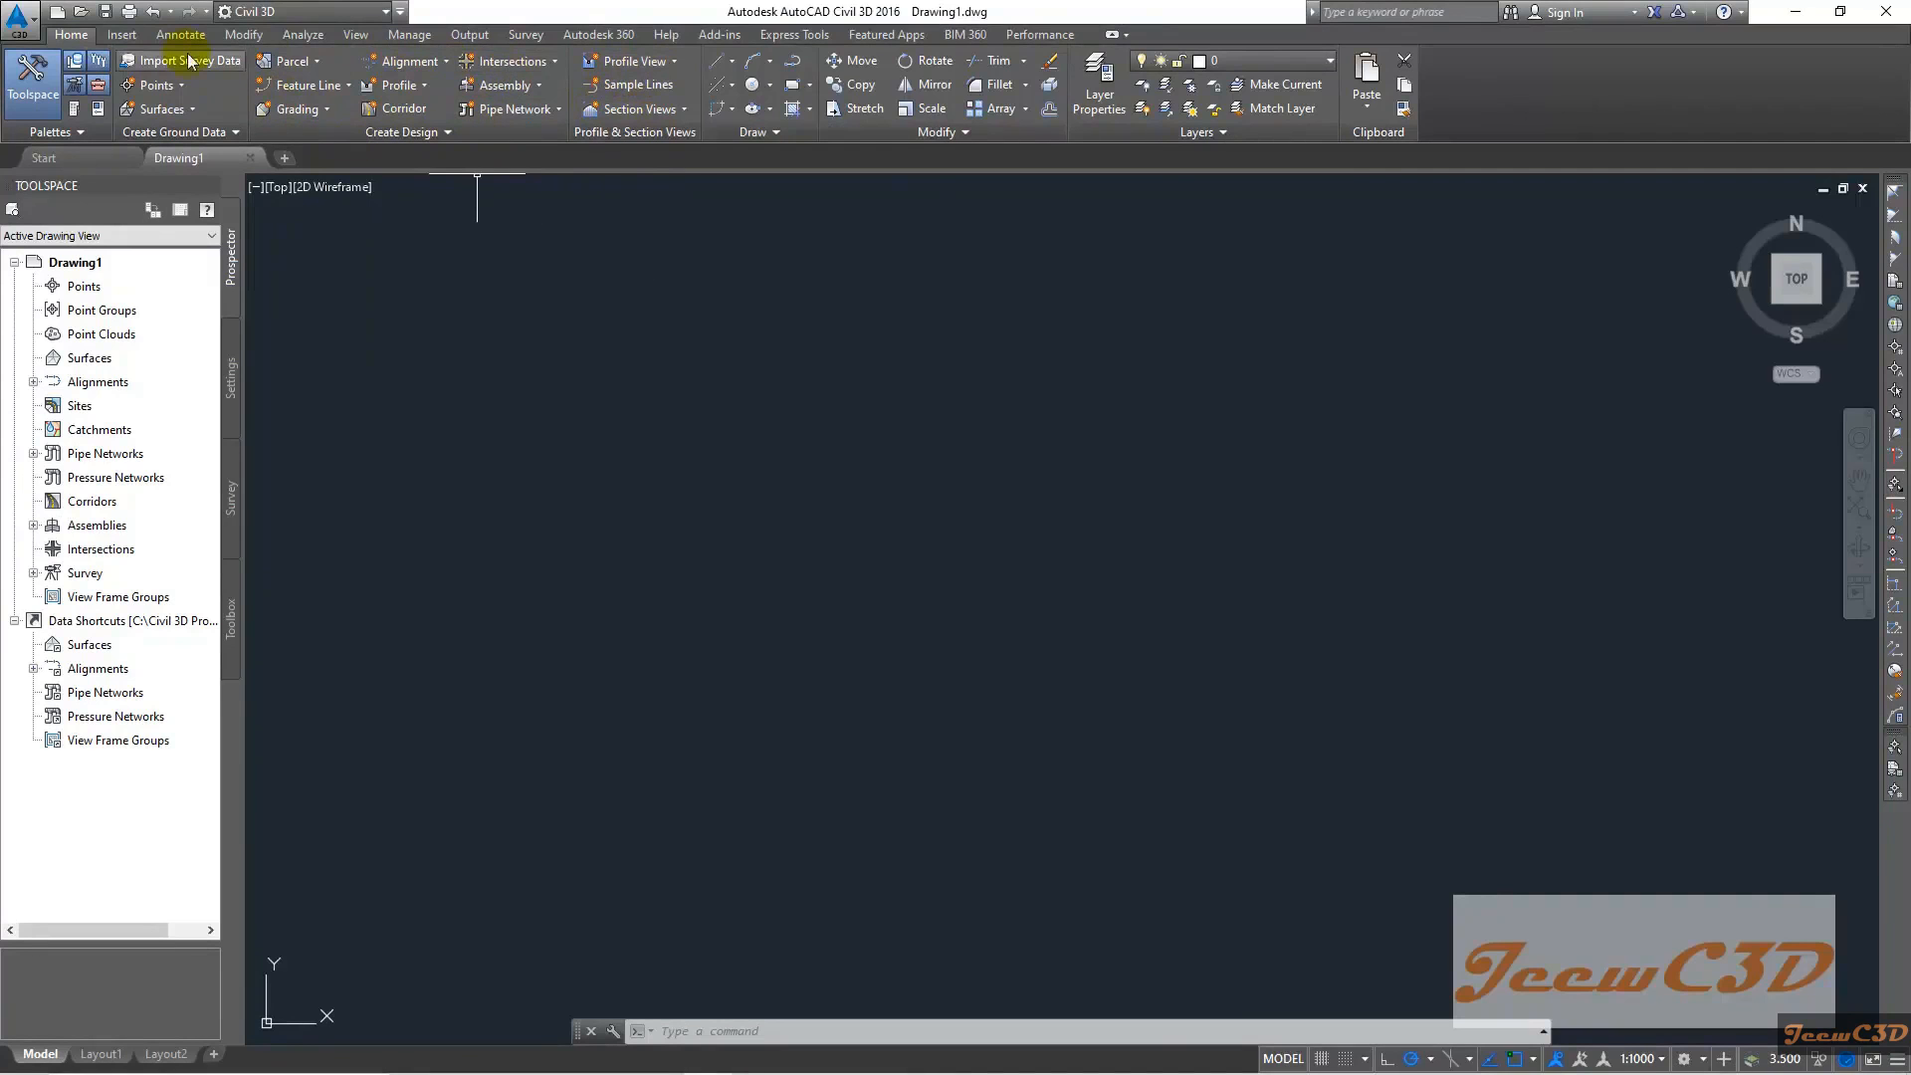
left_click(133, 38)
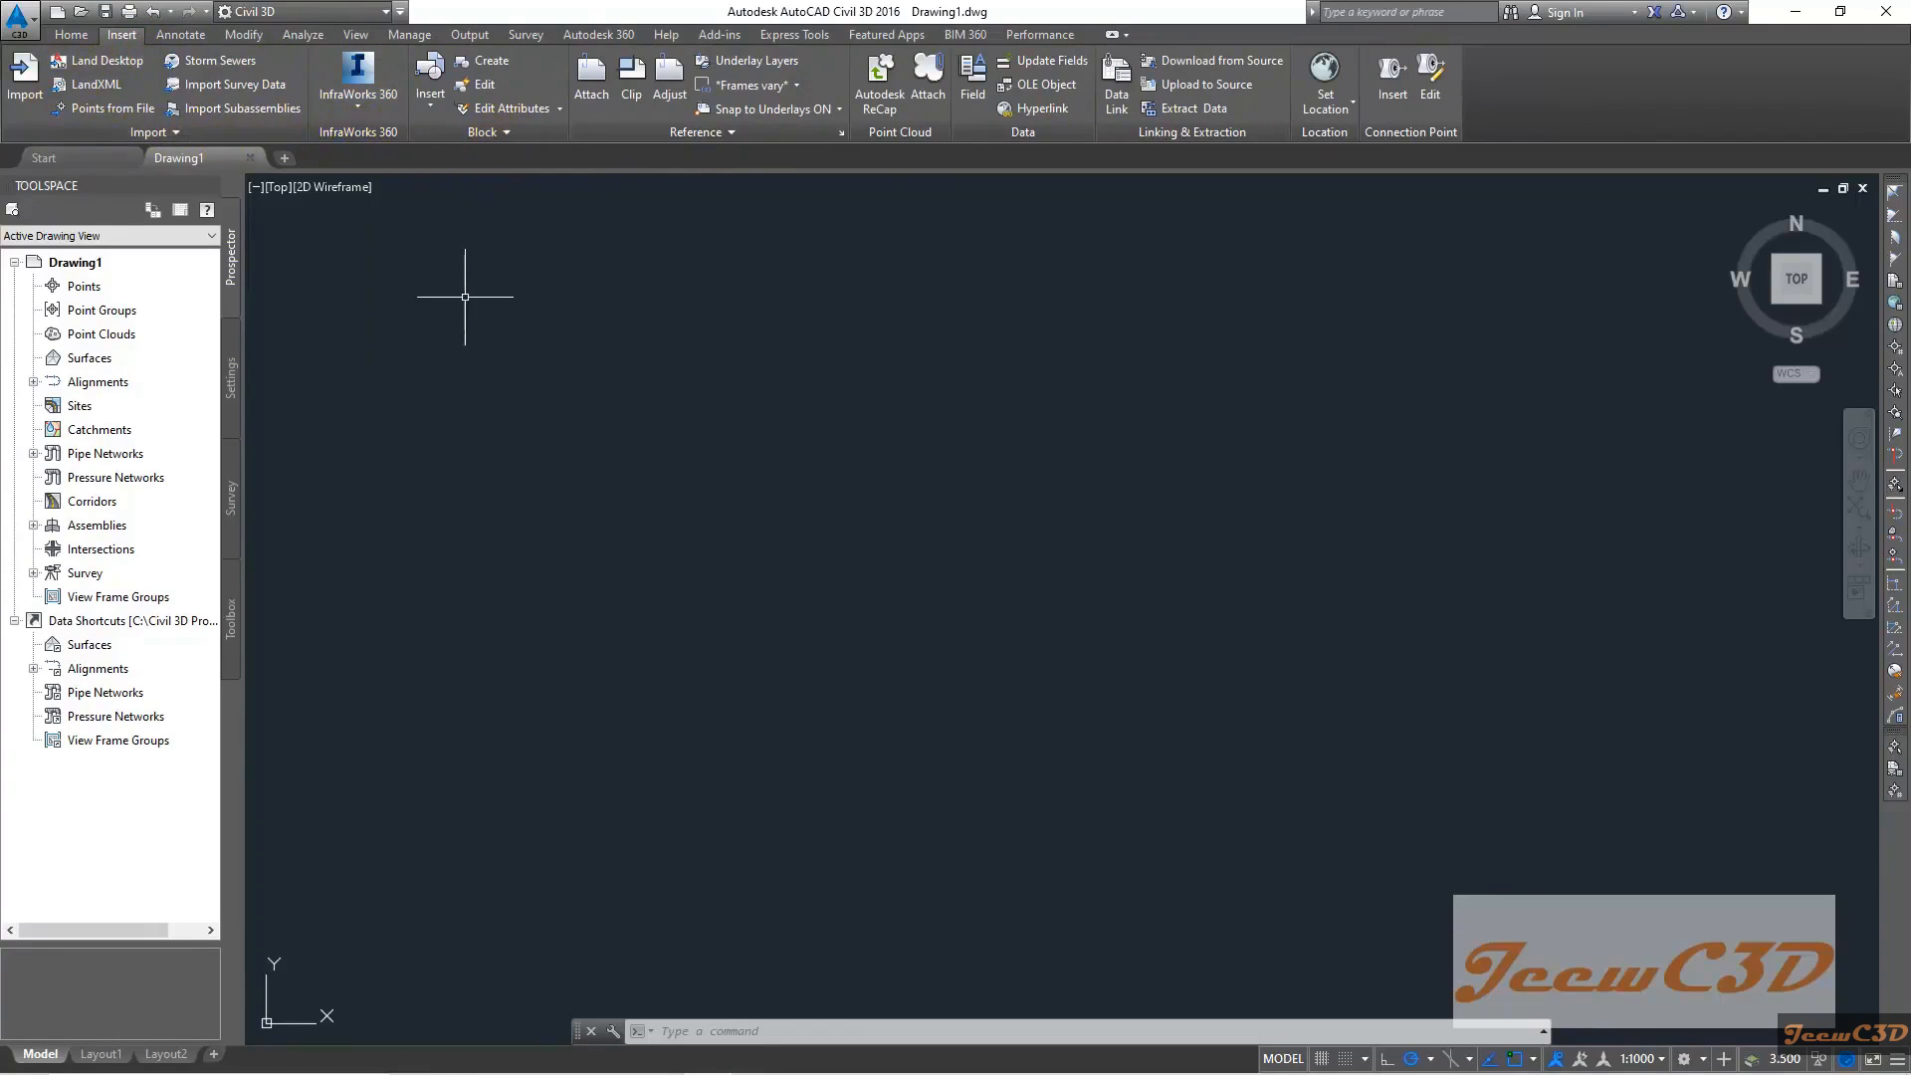
left_click(74, 38)
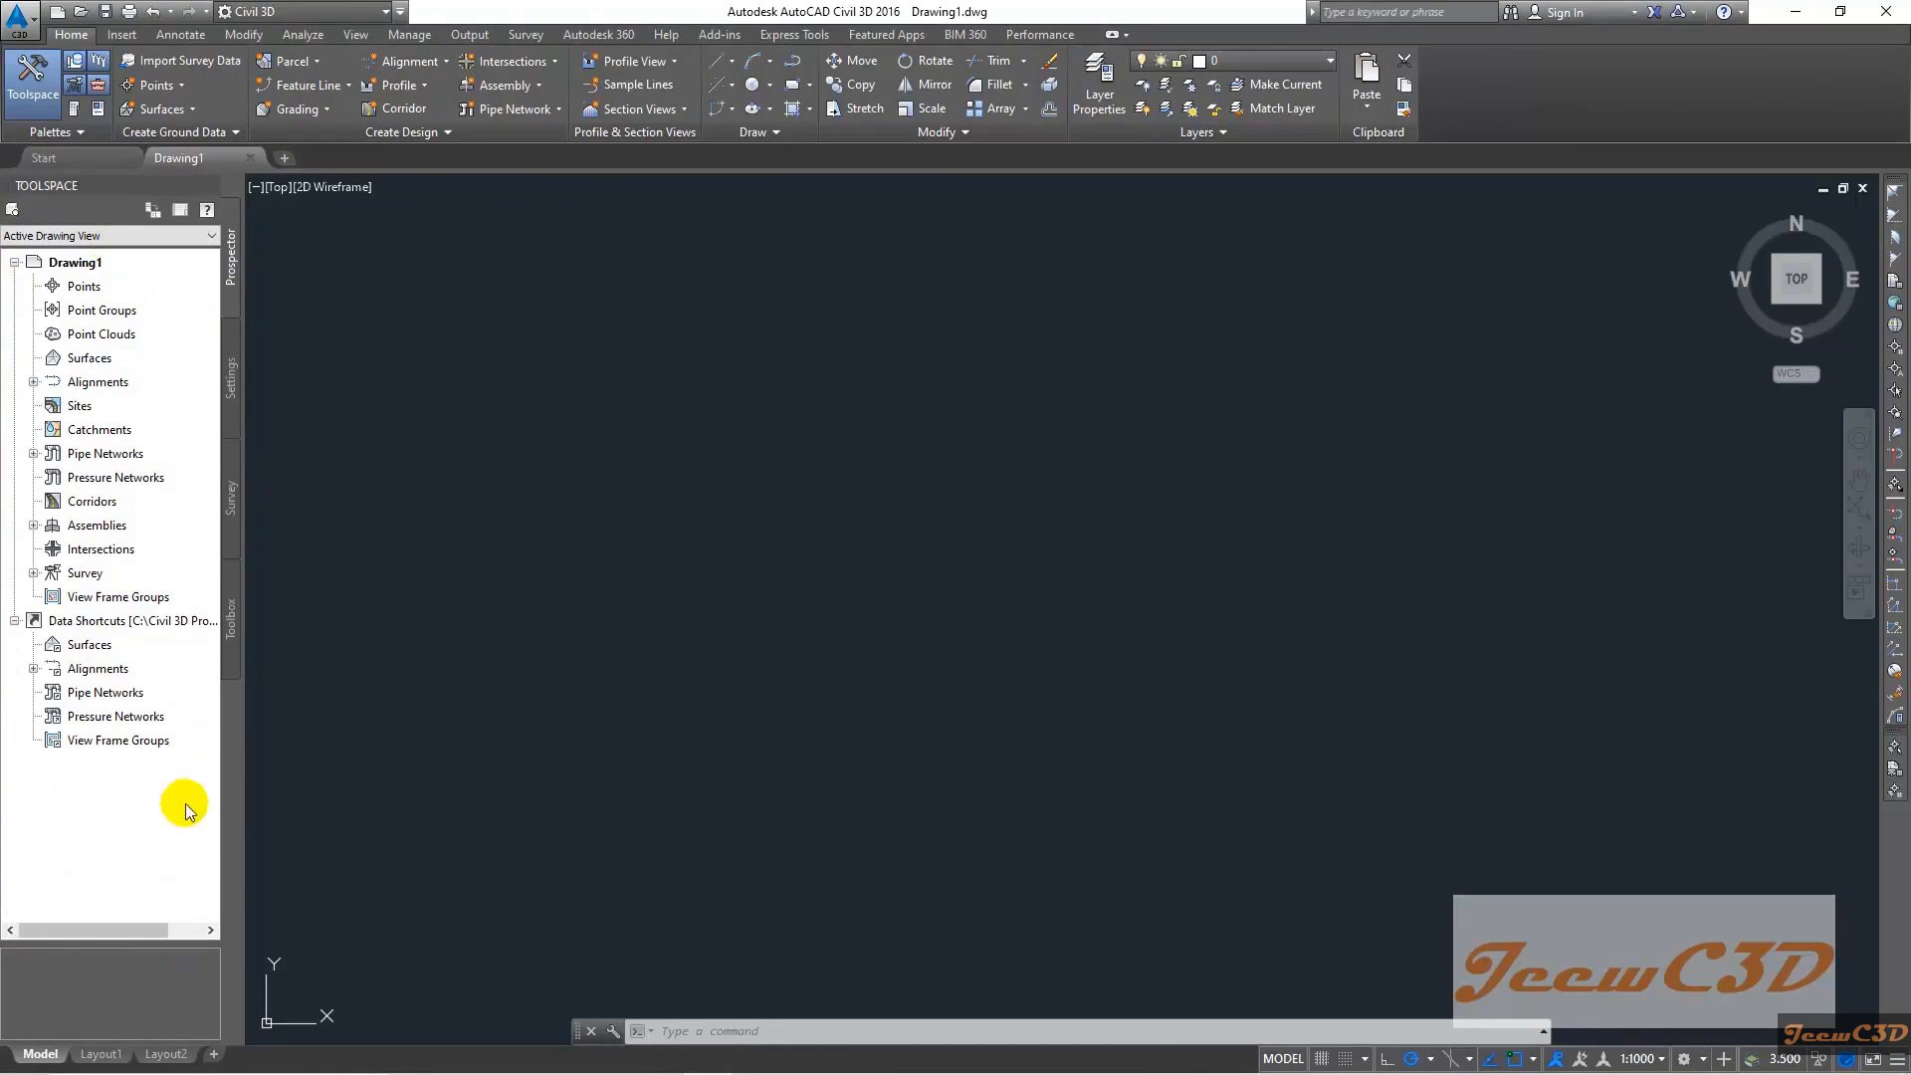
Examine the Toolspace's Prospector, Settings, Survey and Toolbox contents, including the drawing's Points and Alignments collections
left_click(229, 368)
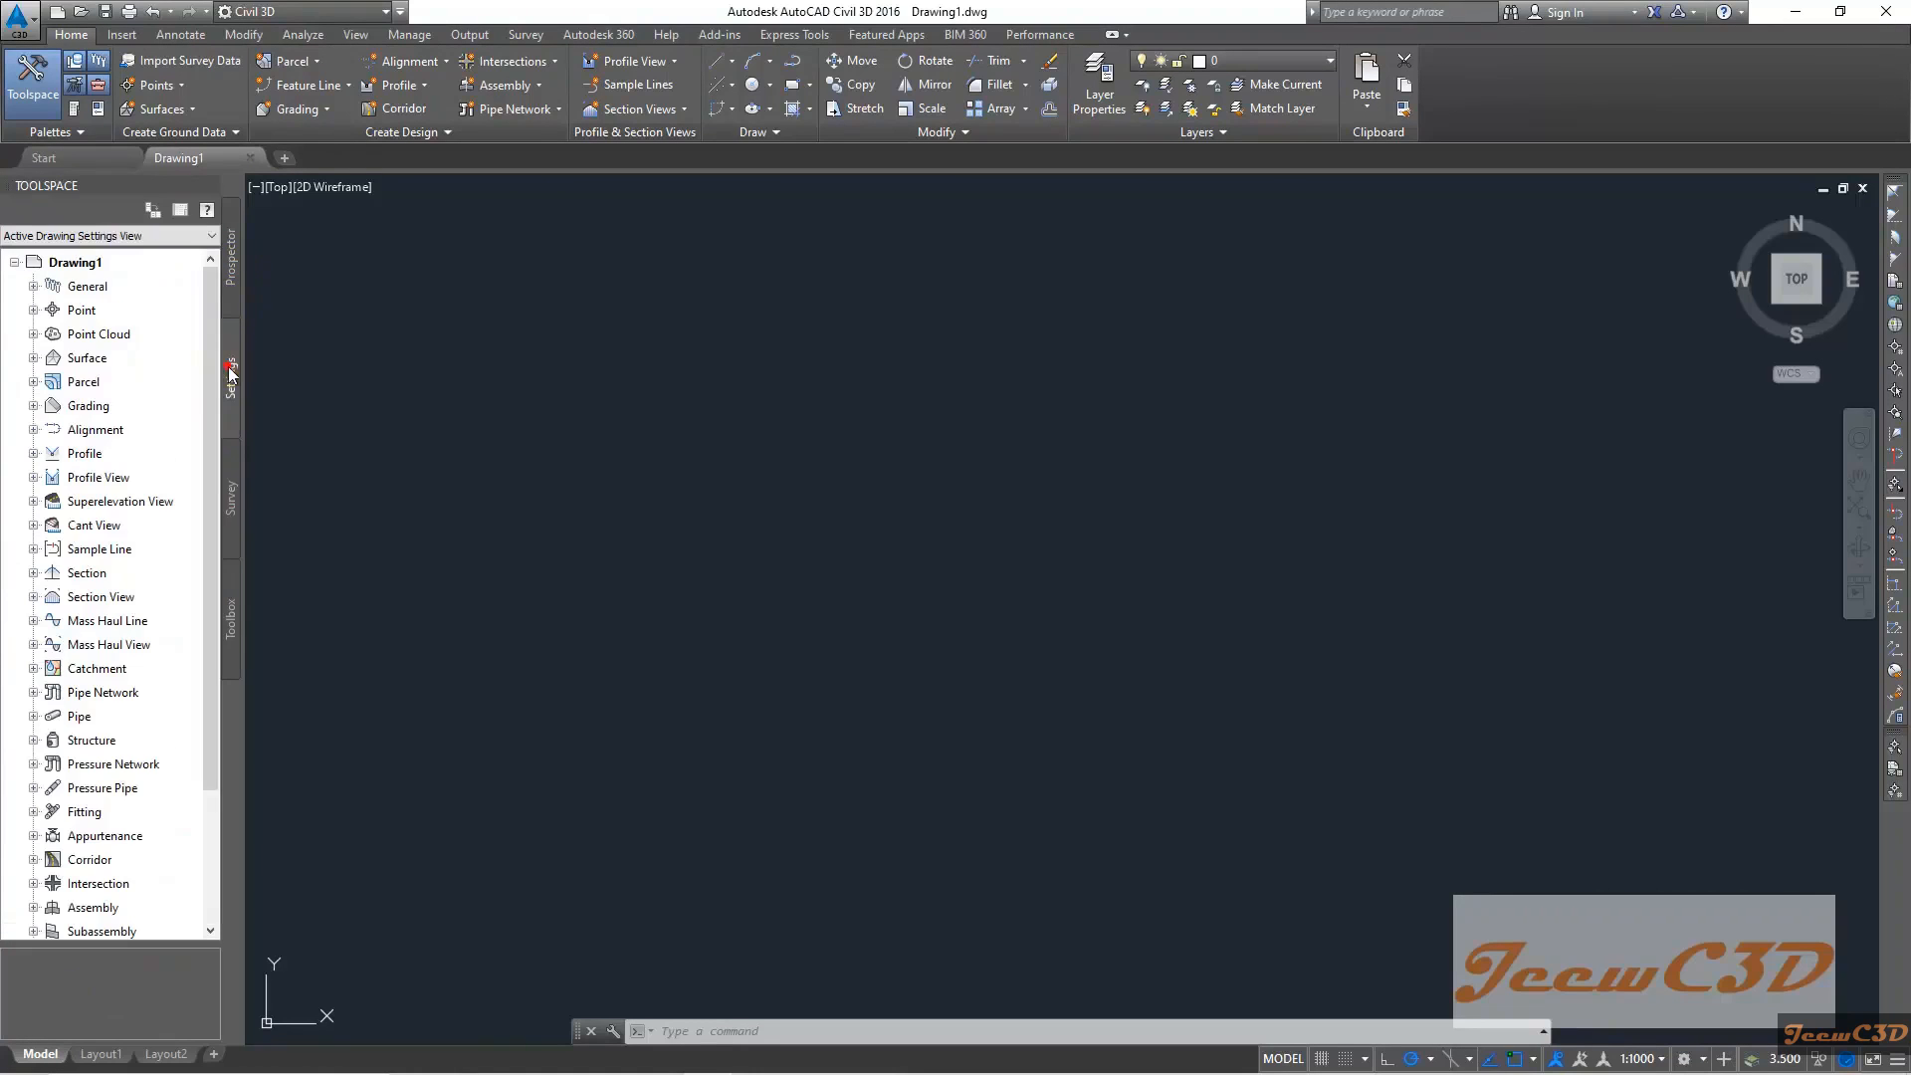
left_click(231, 497)
left_click(231, 621)
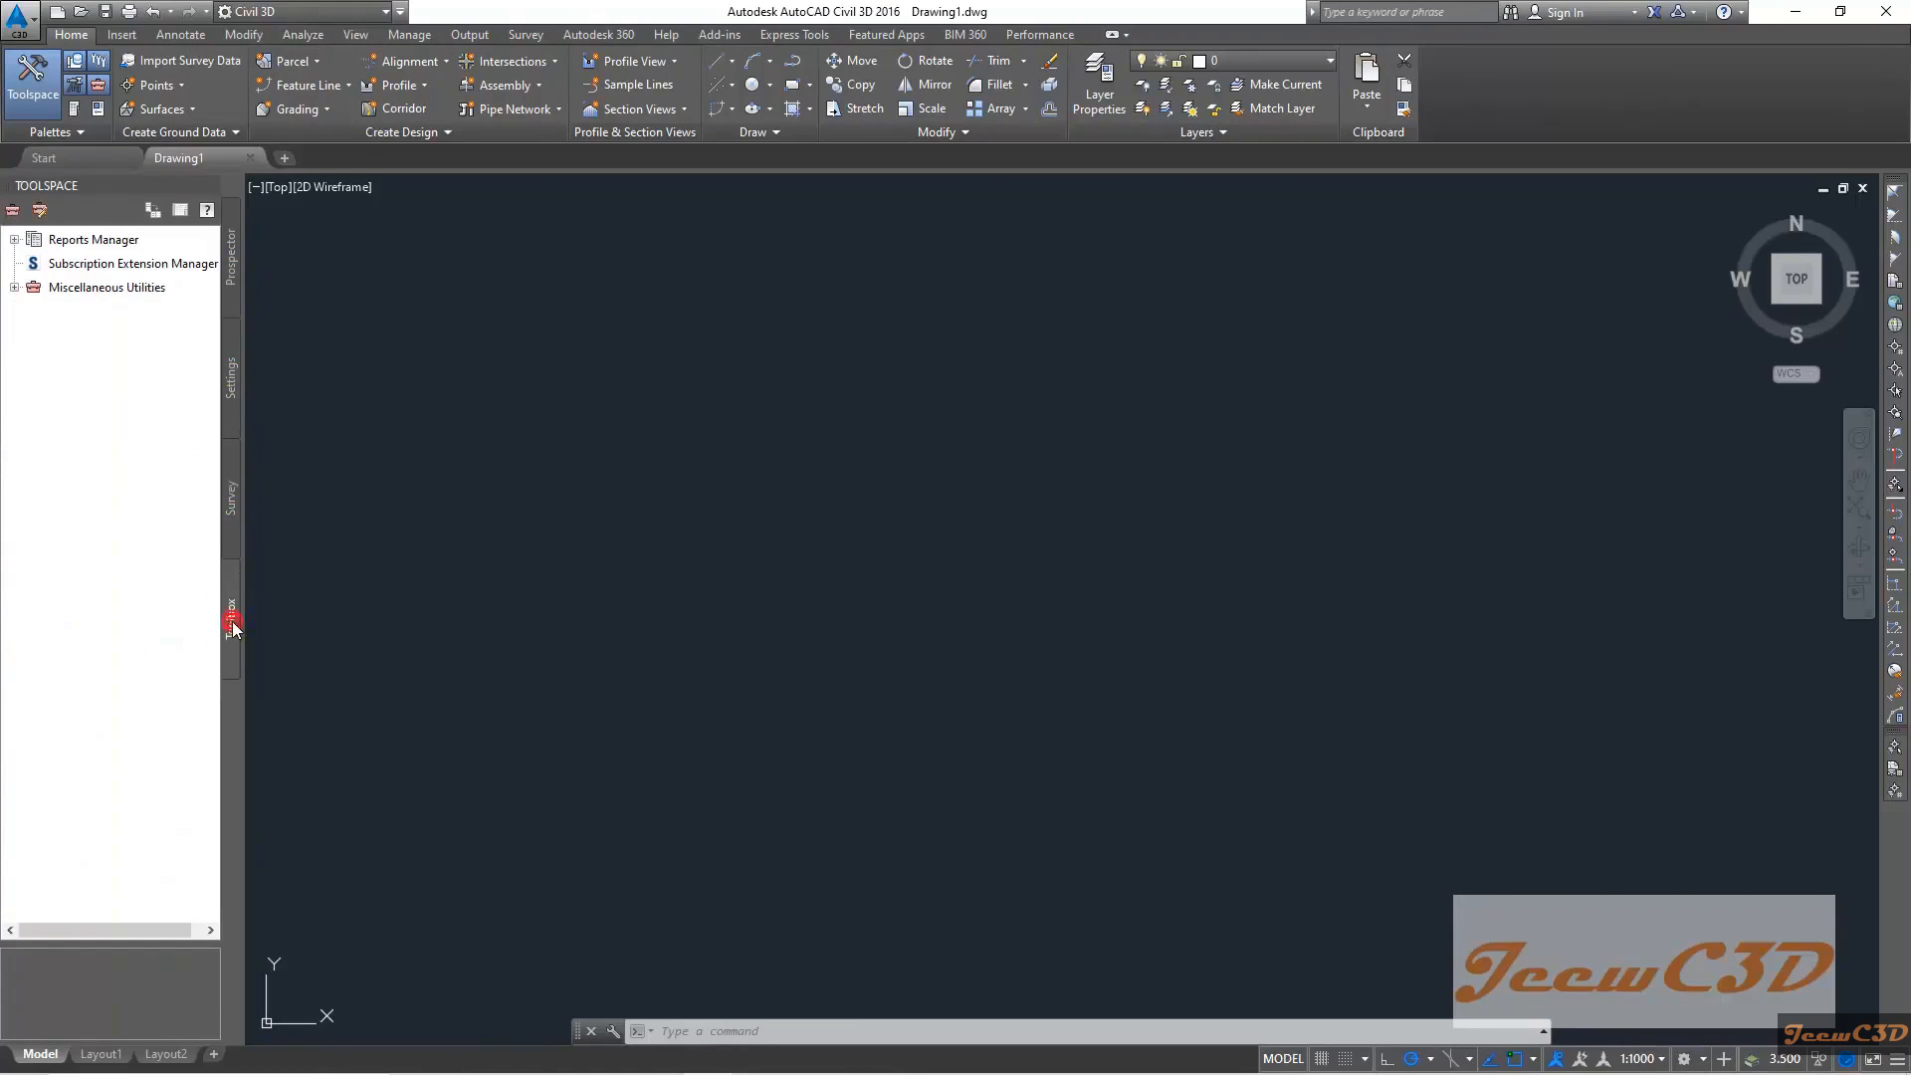
left_click(235, 267)
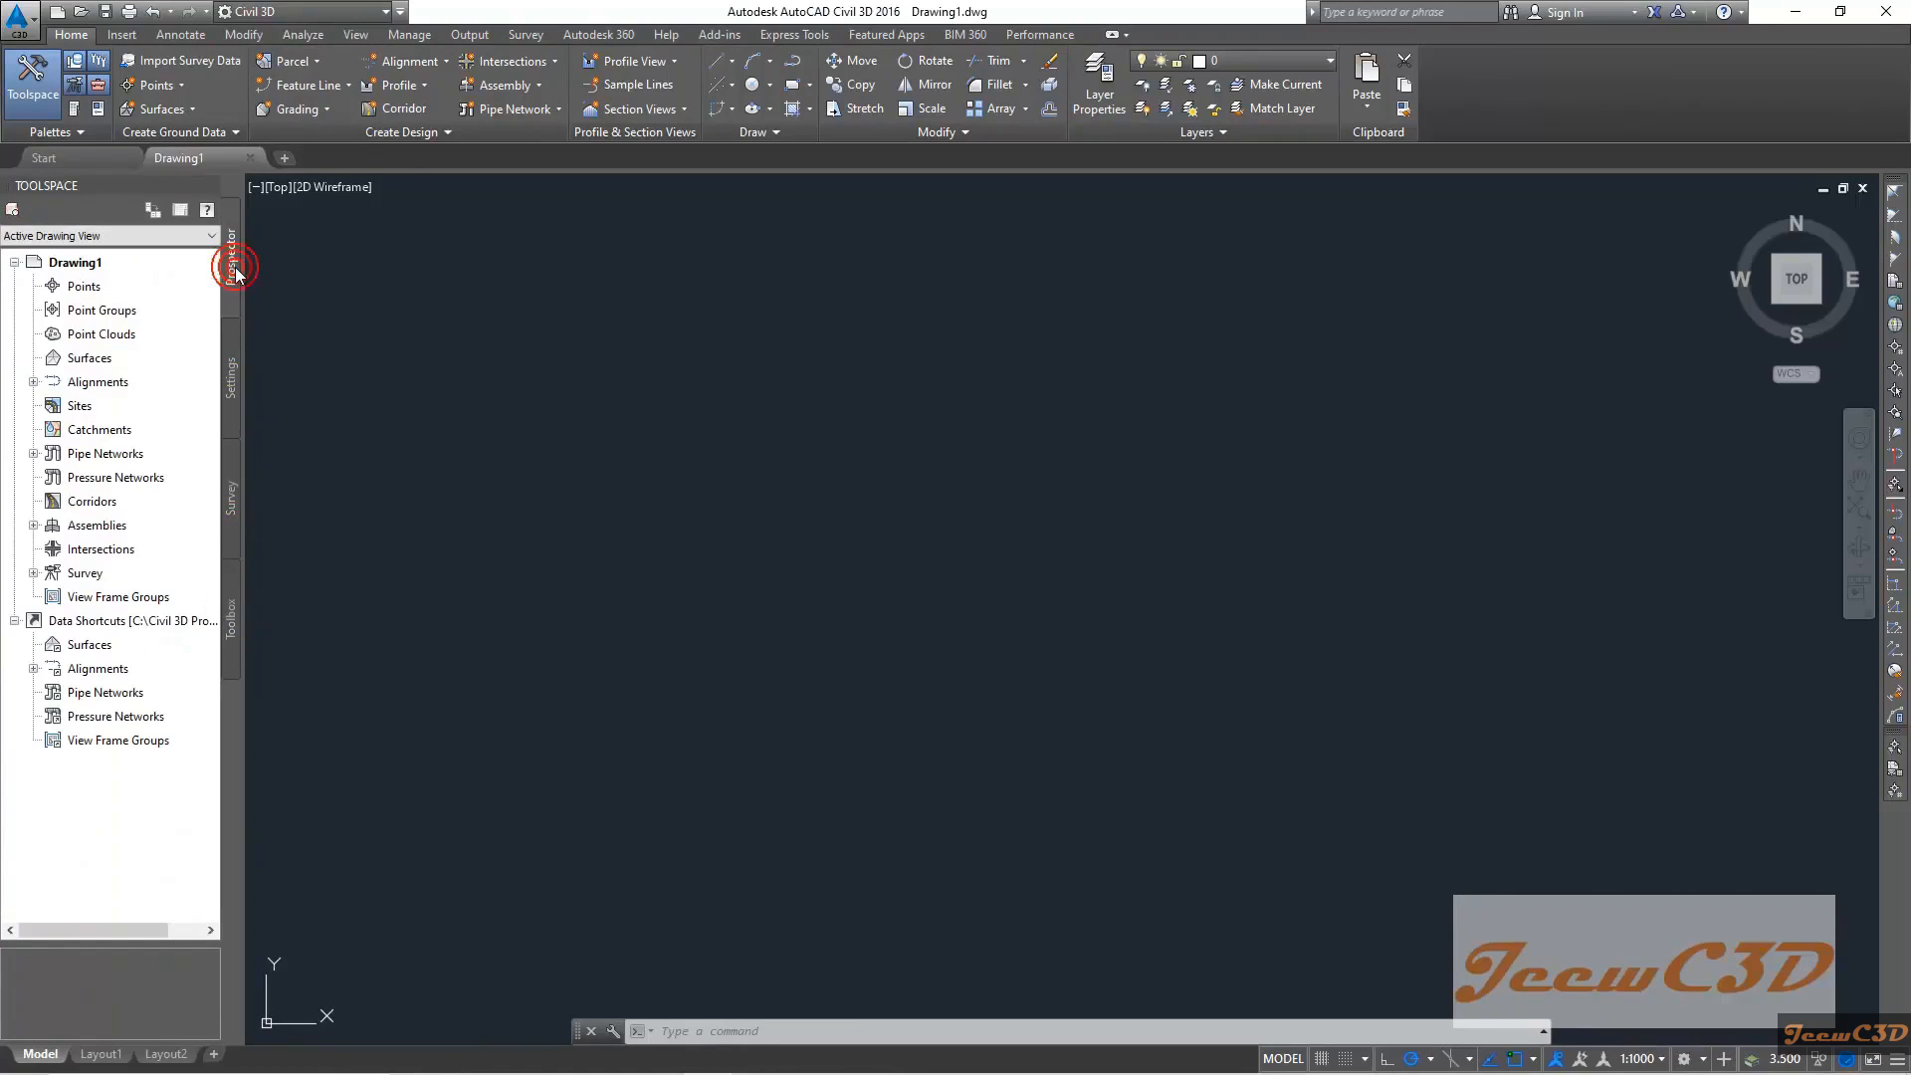
left_click(84, 289)
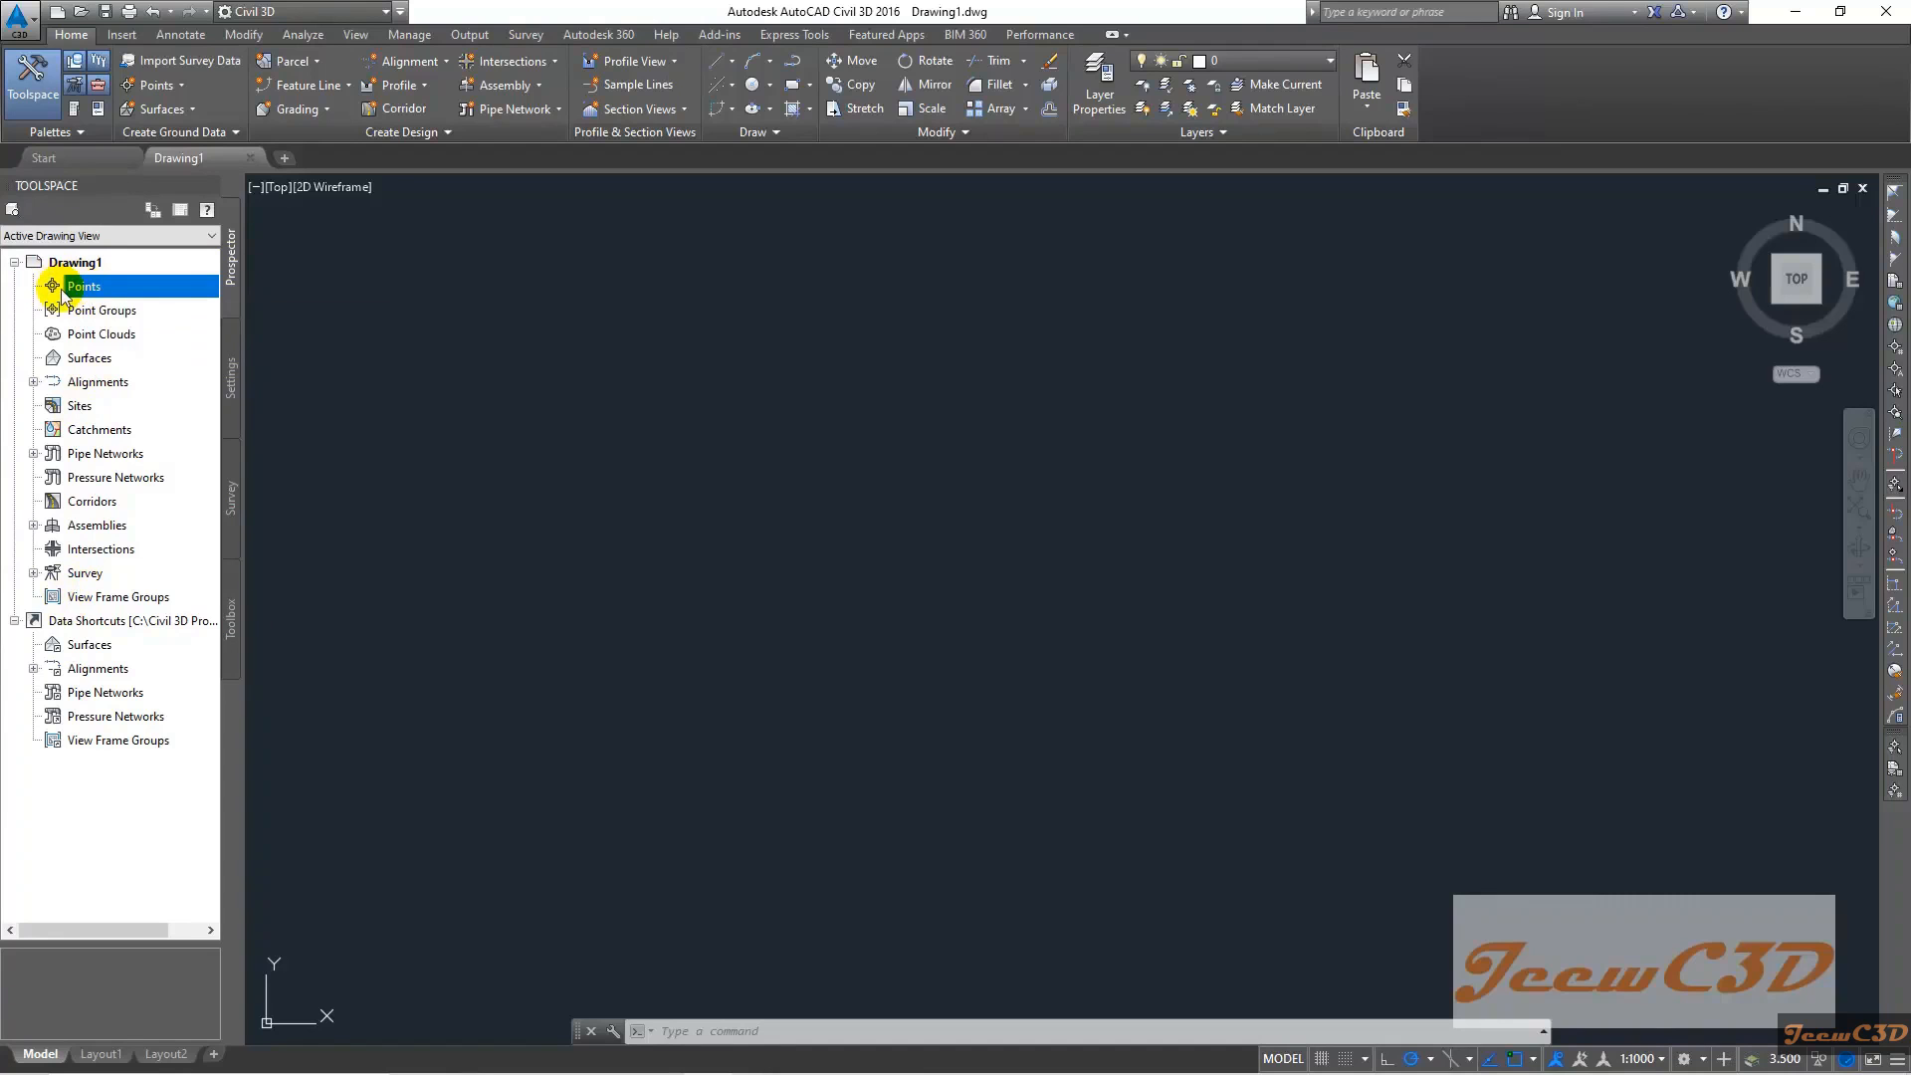
left_click(99, 385)
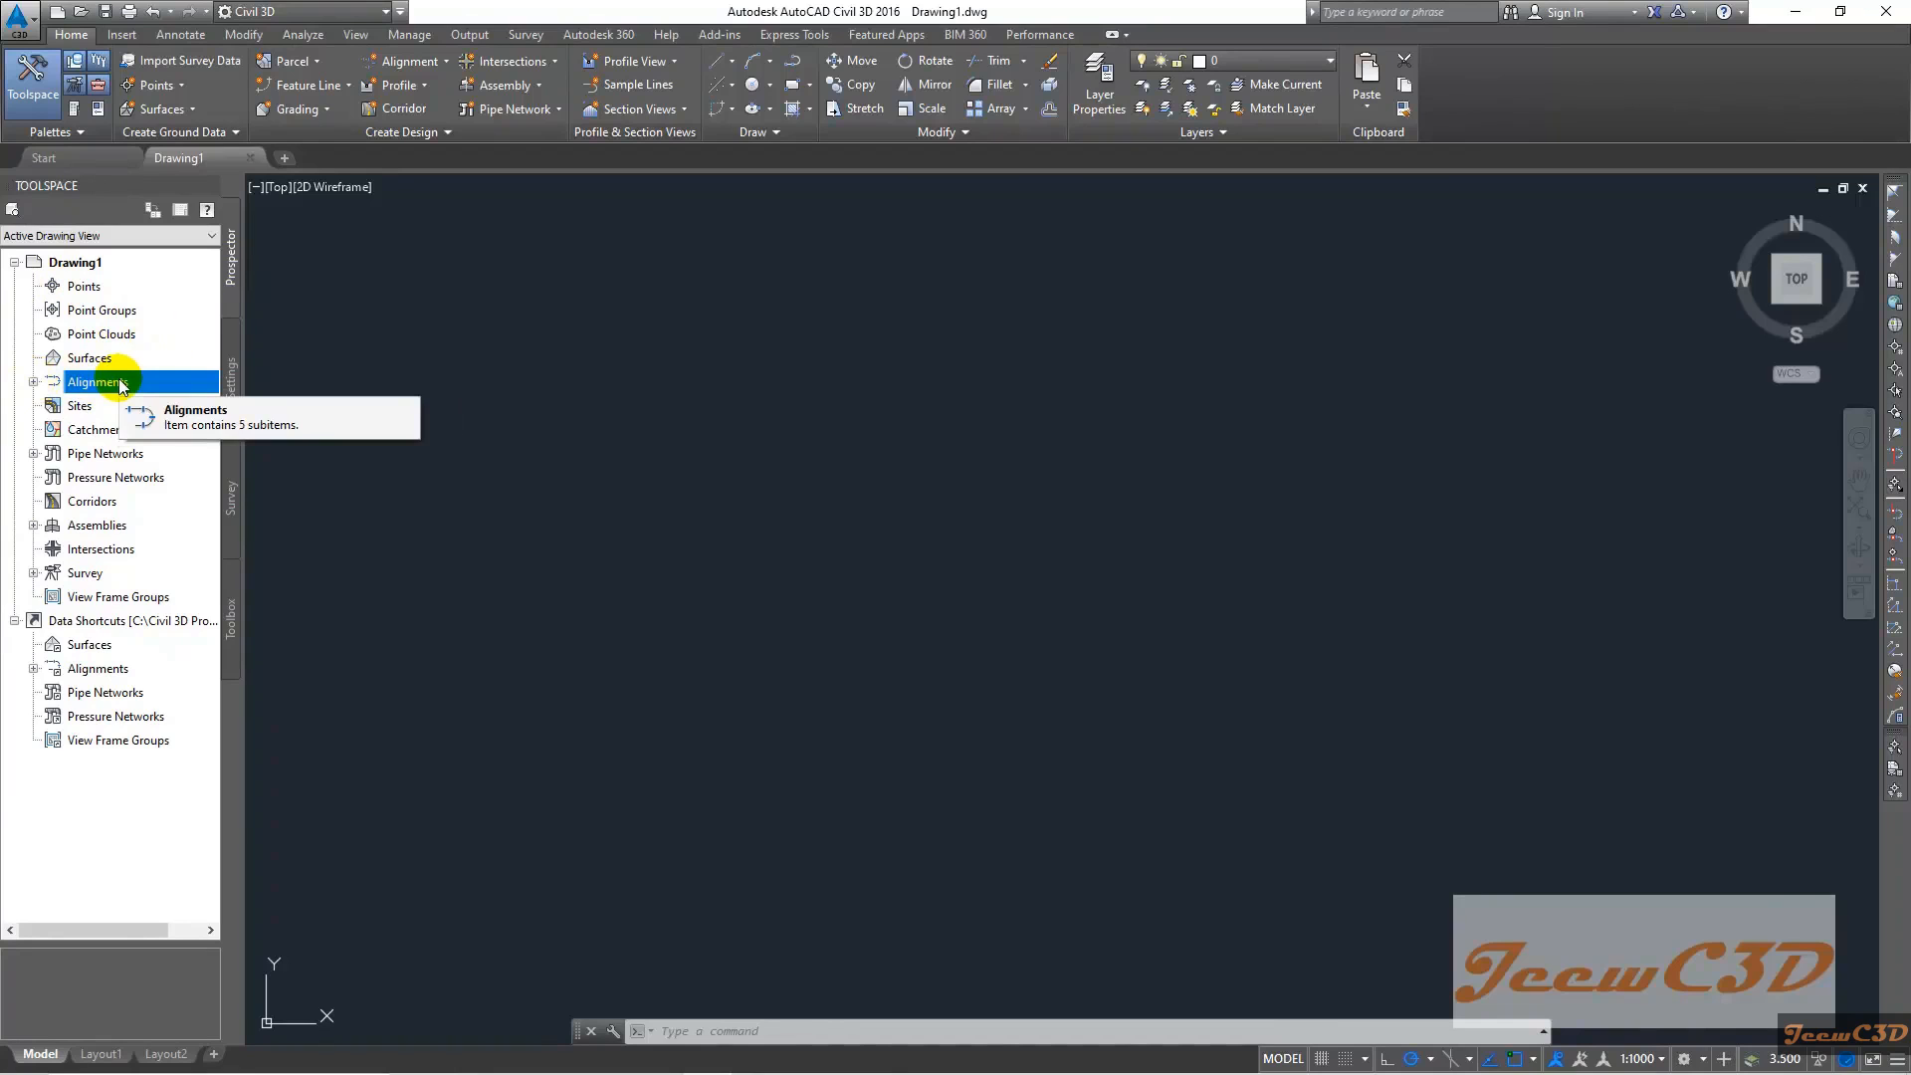
left_click(230, 386)
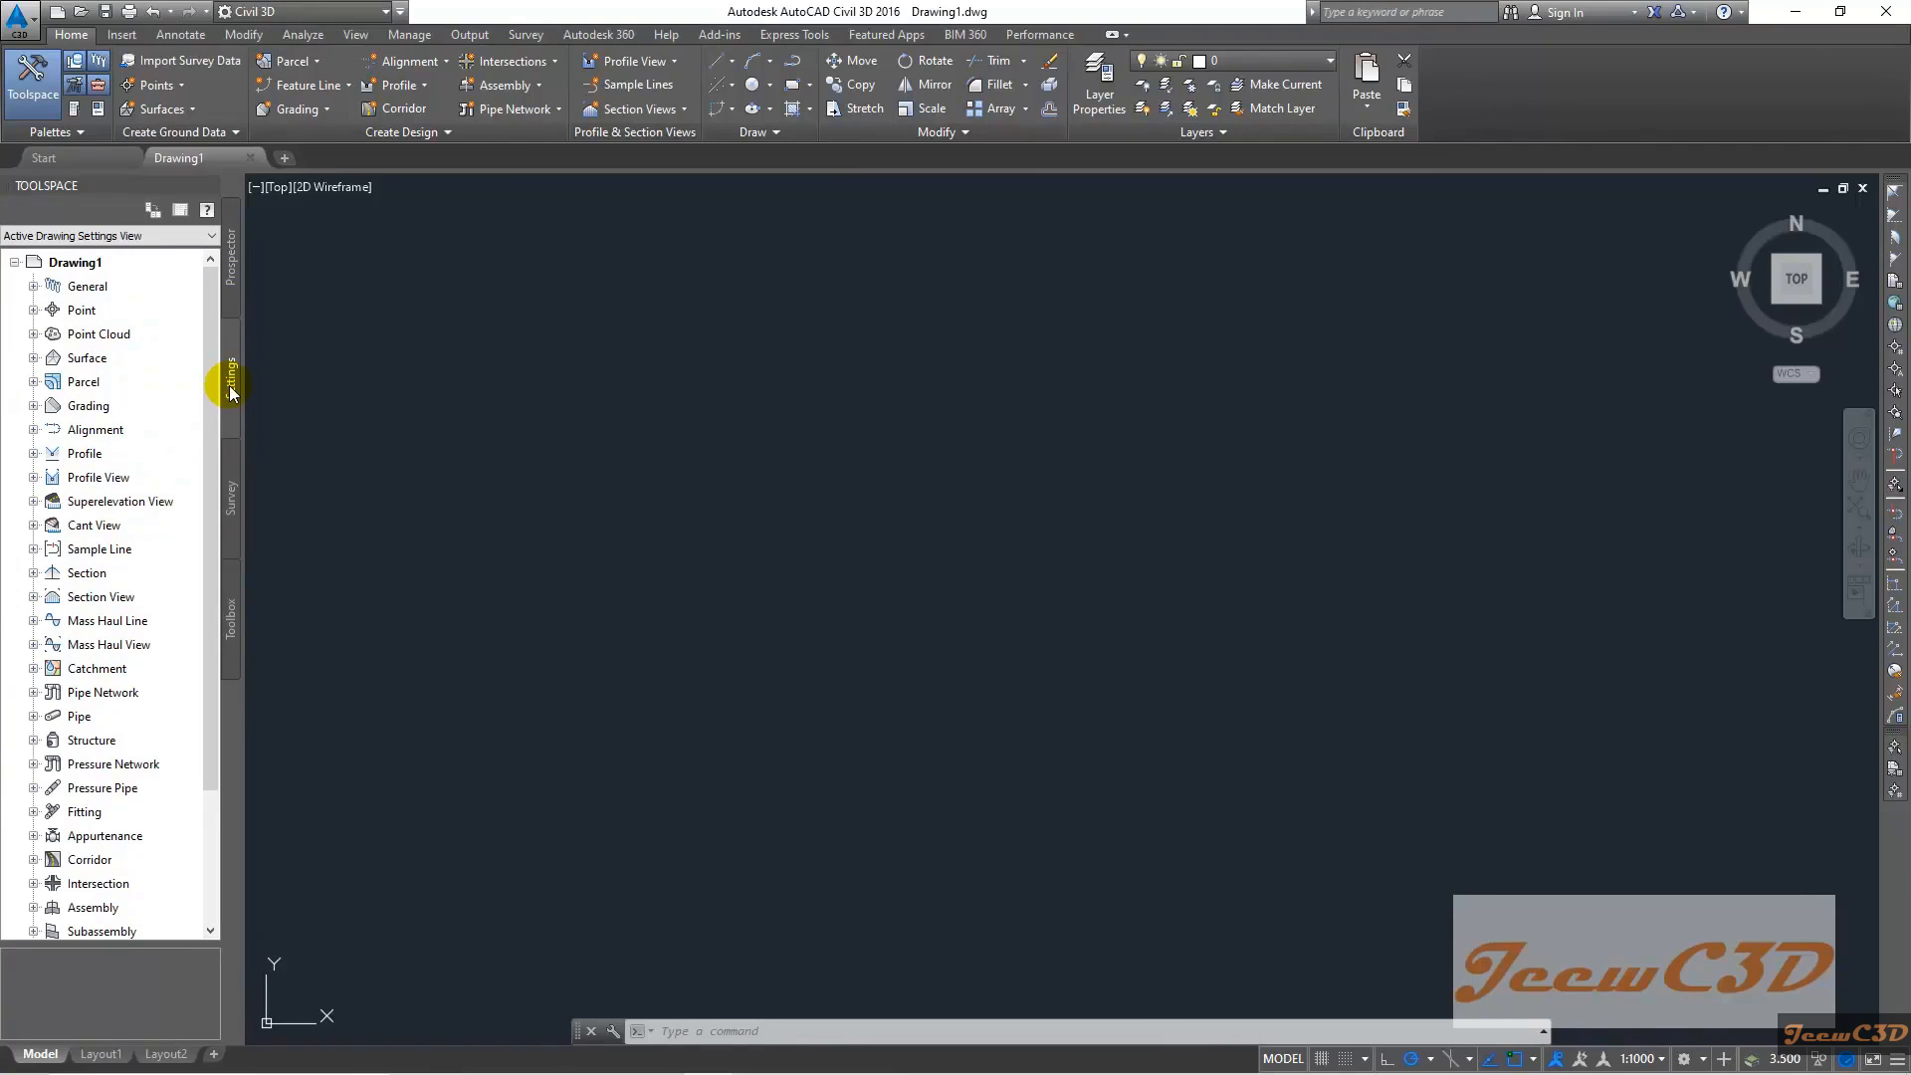
left_click(230, 501)
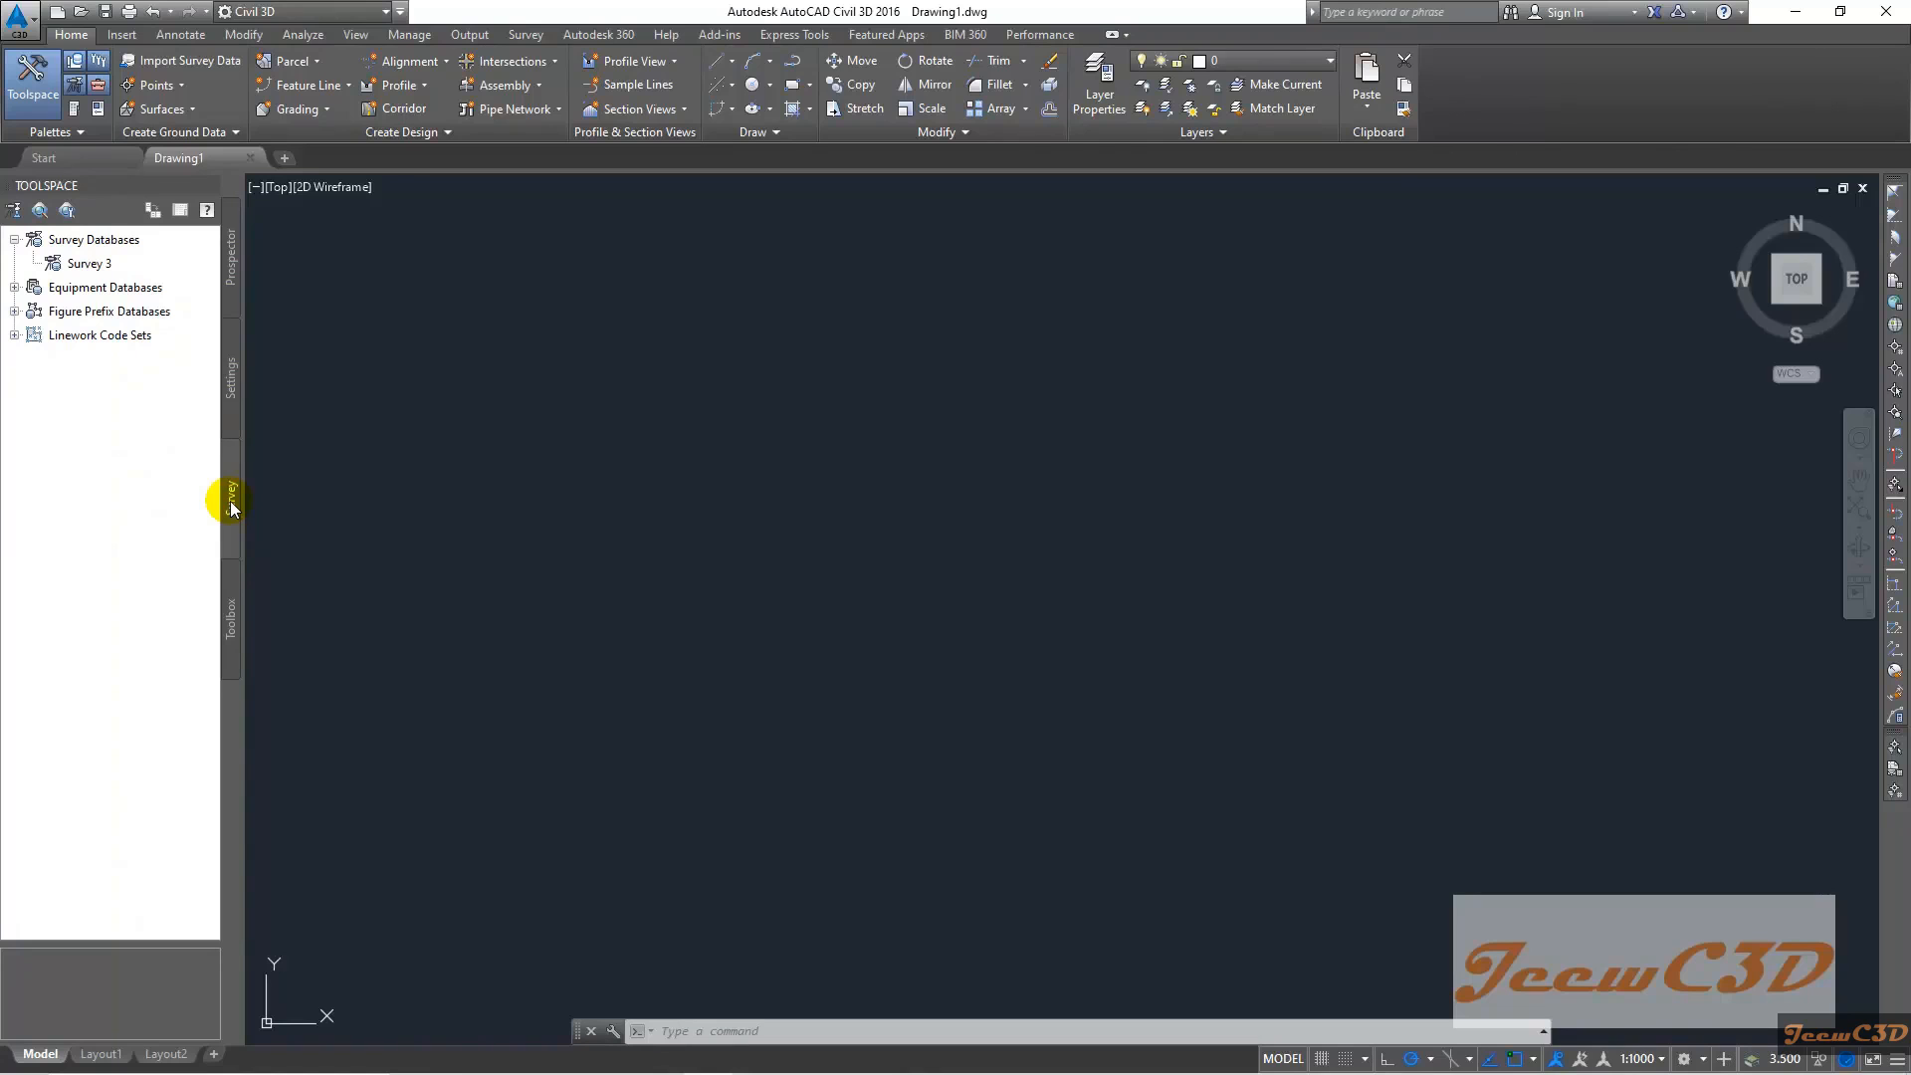
left_click(235, 615)
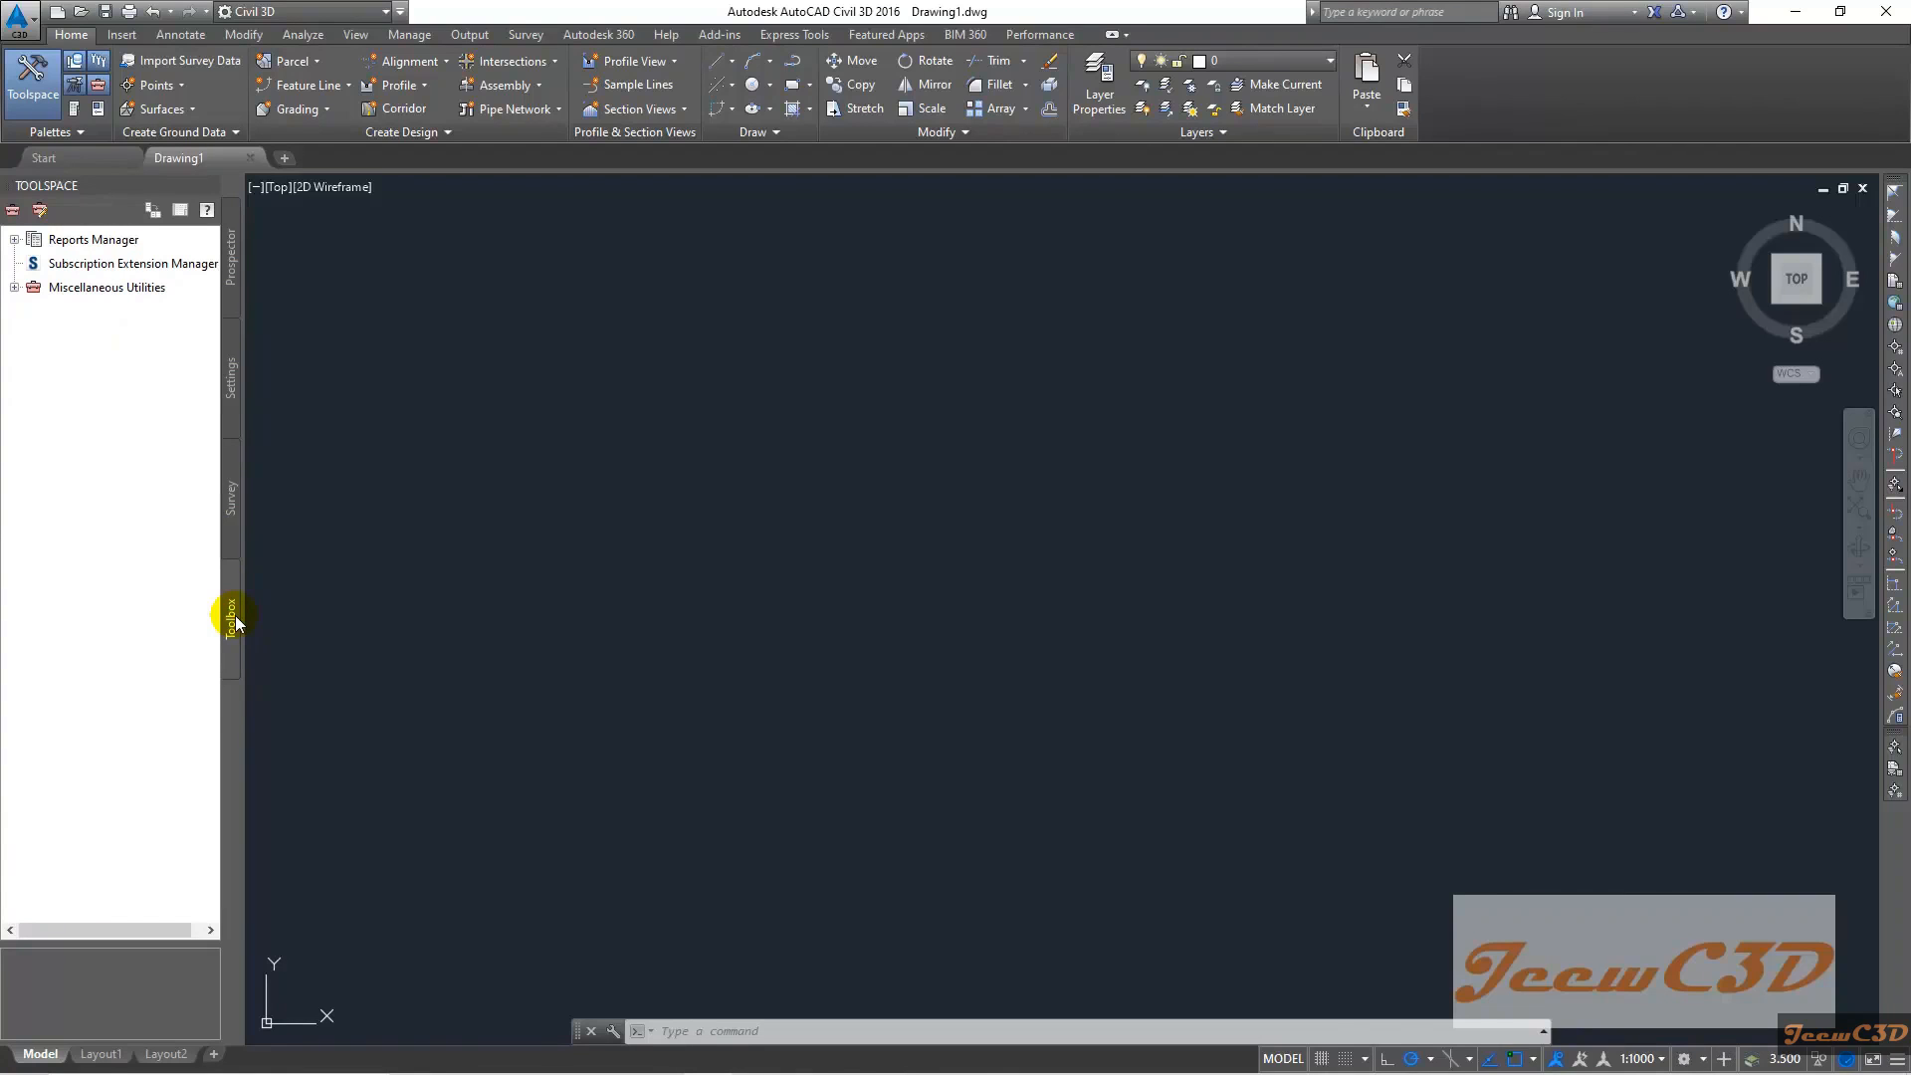
left_click(233, 269)
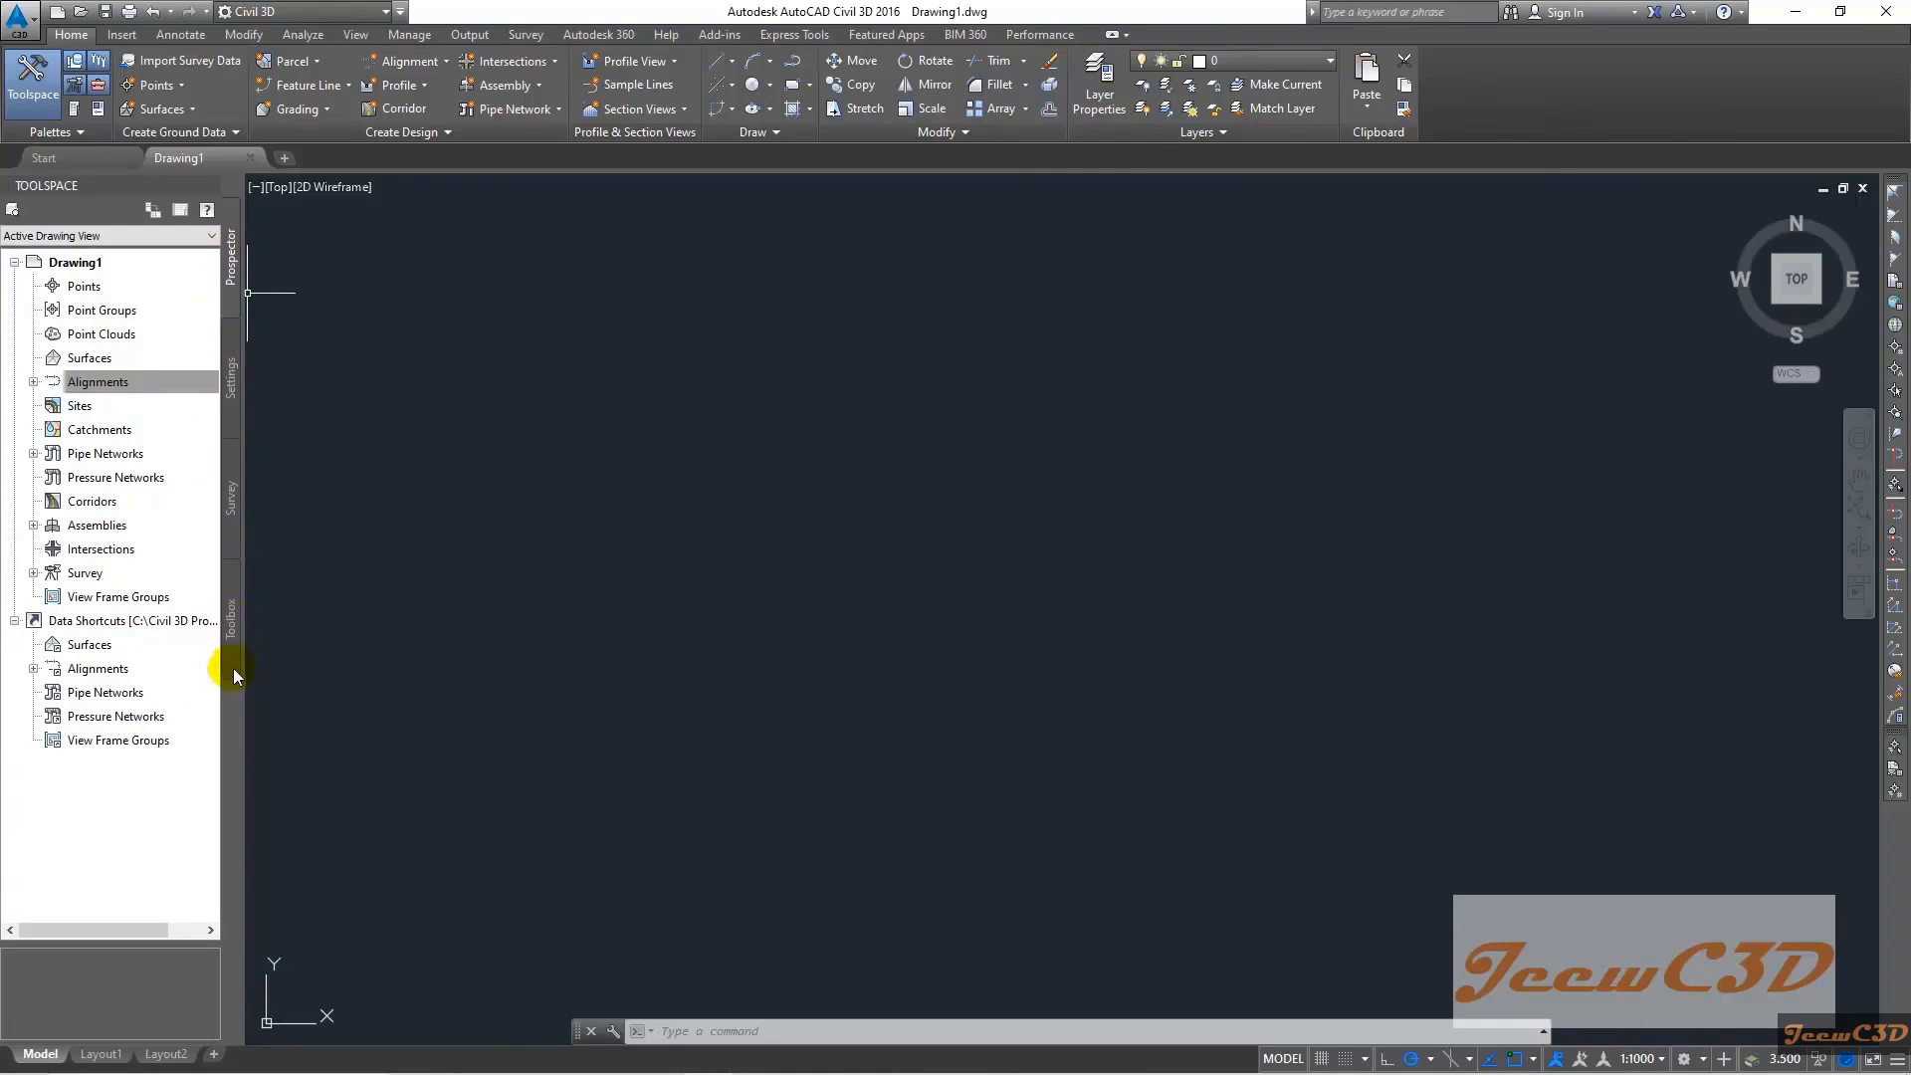
Hide and restore the Prospector view in the Toolspace, and do the same for the entire Toolspace
left_click(75, 68)
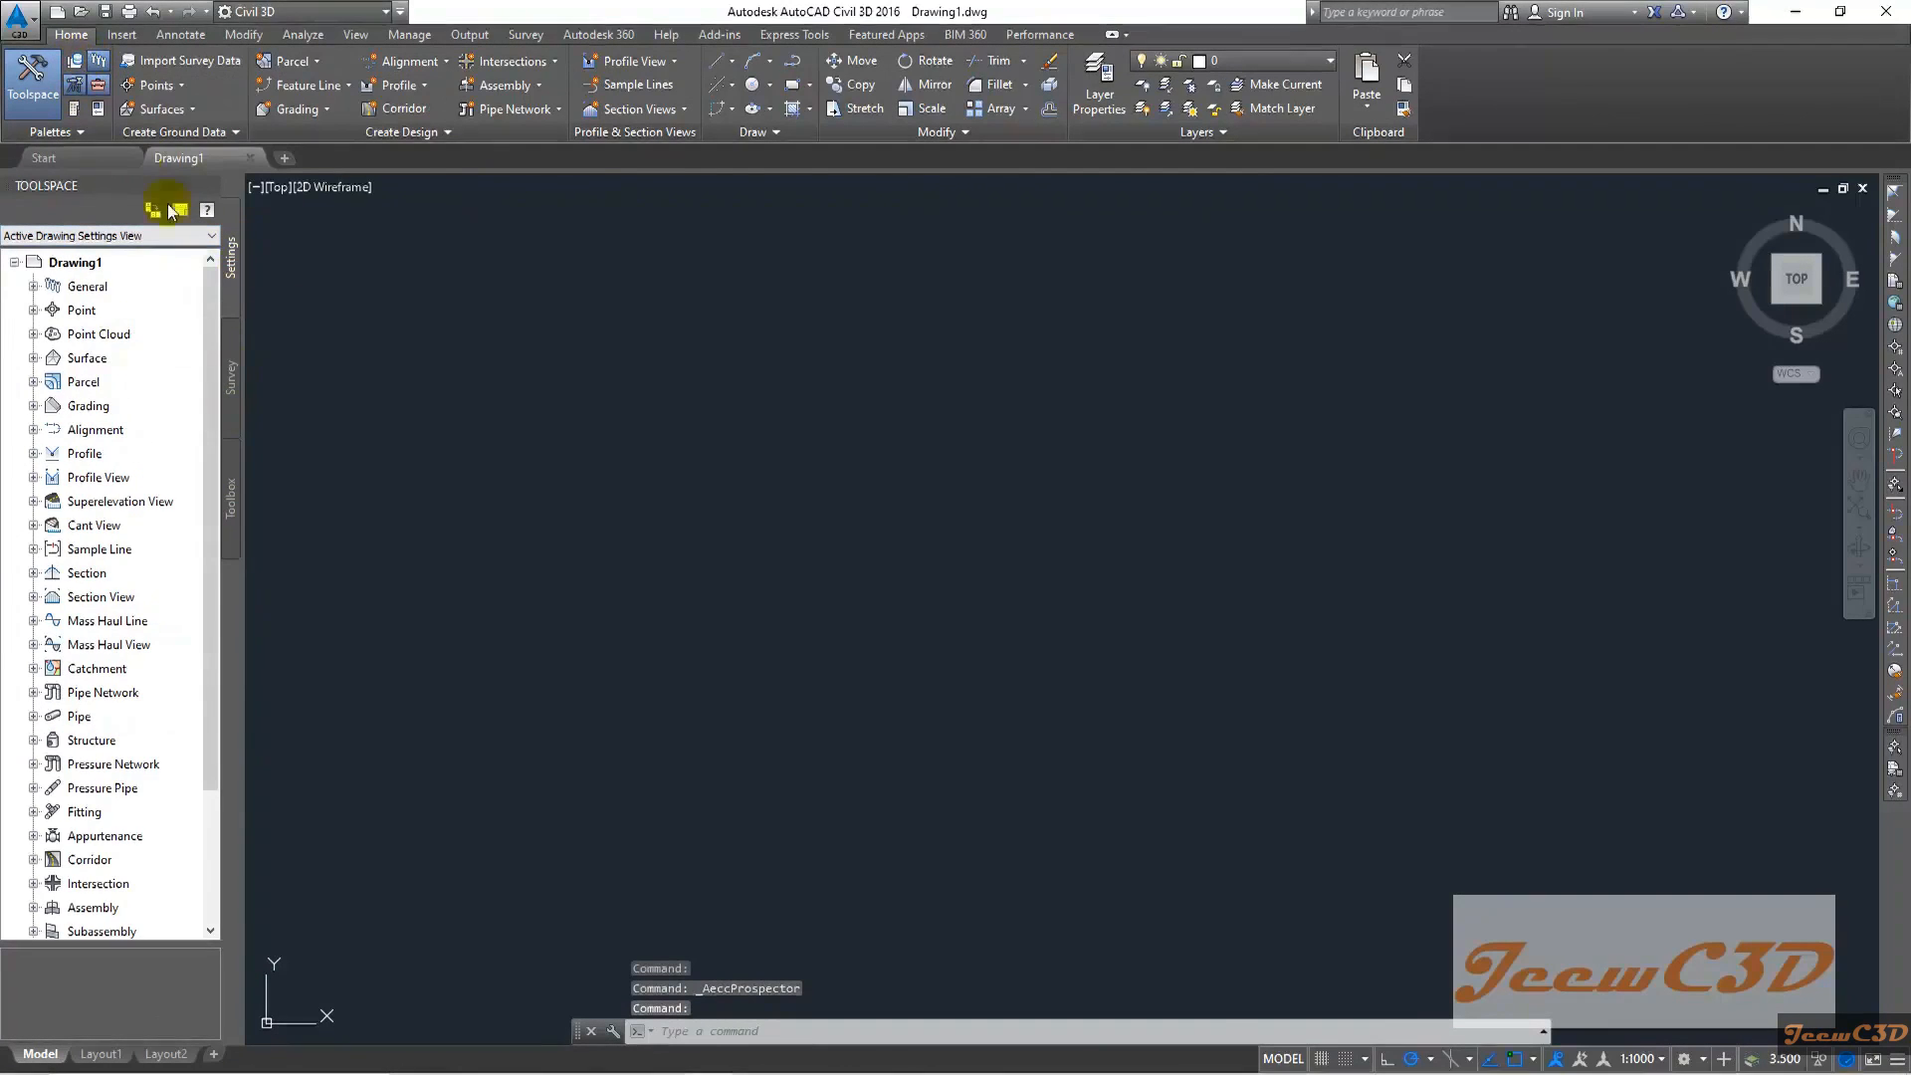
left_click(75, 61)
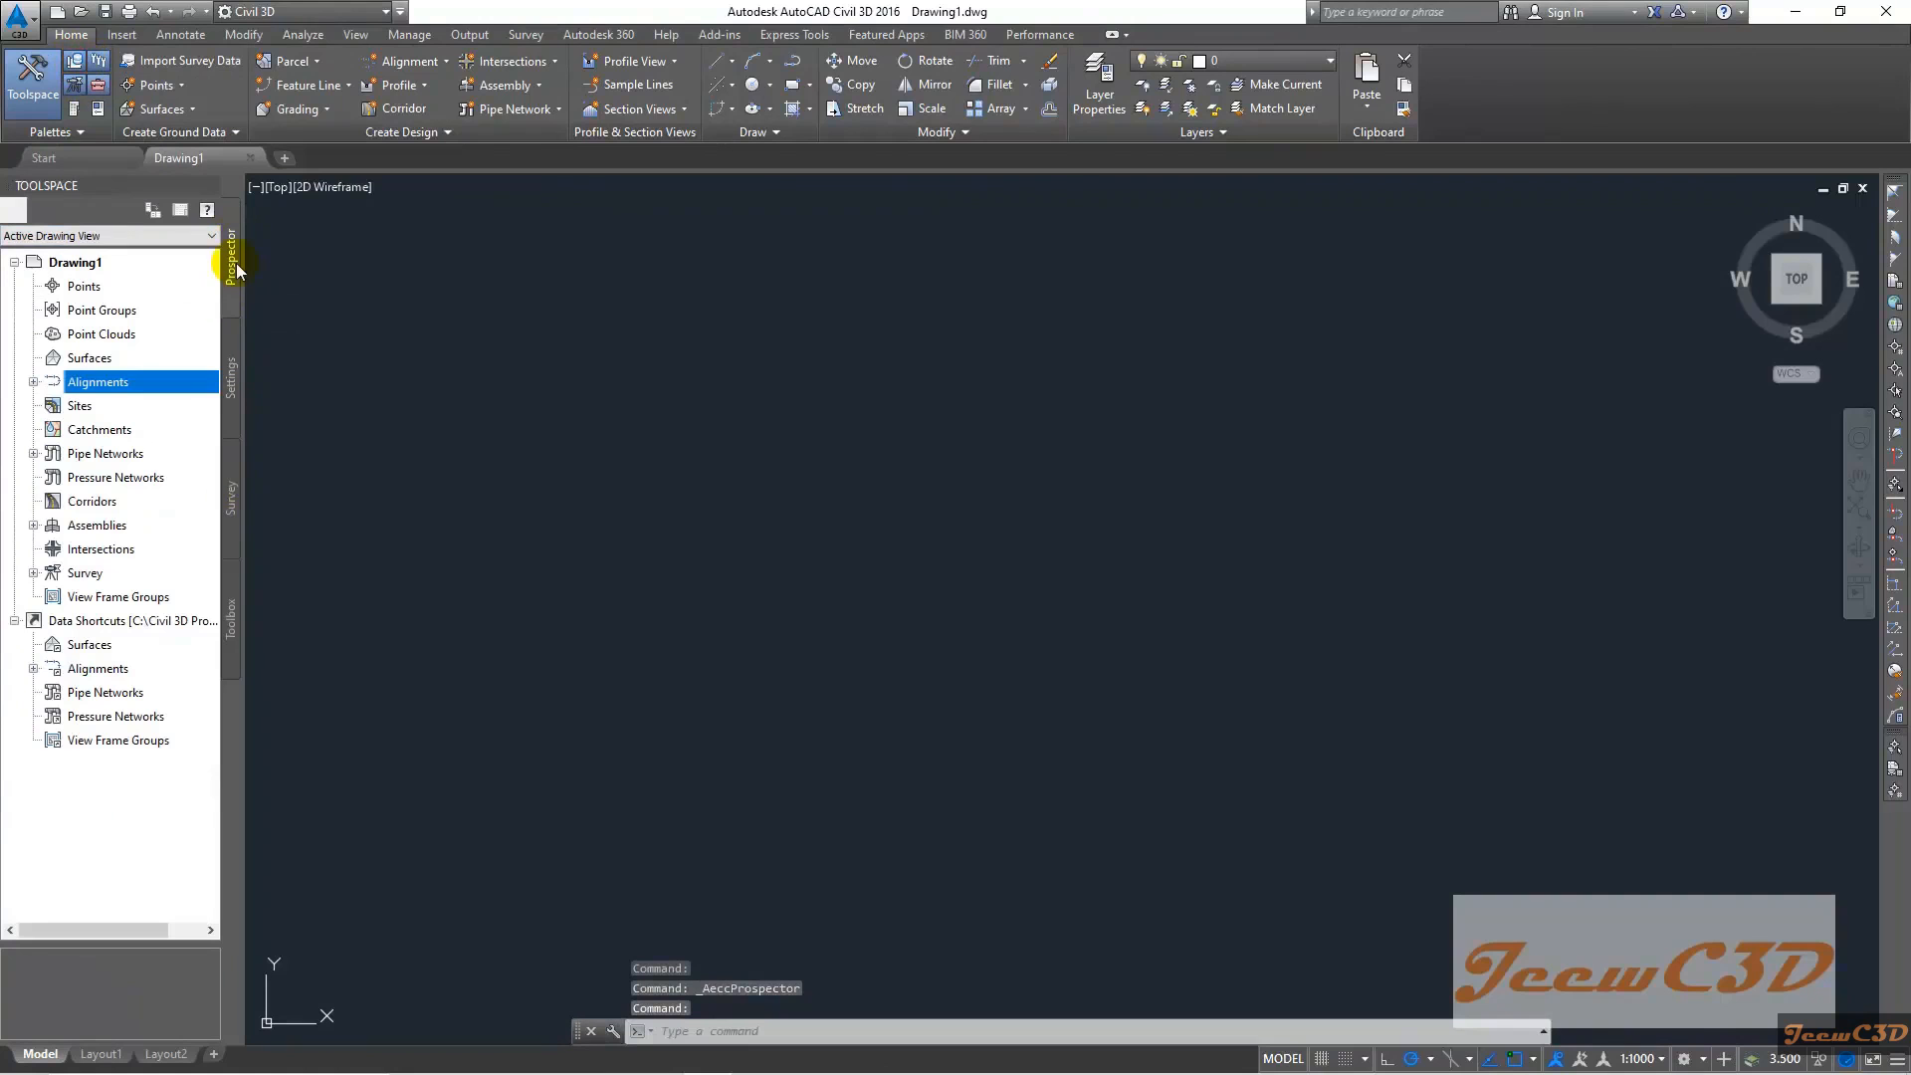
left_click(27, 79)
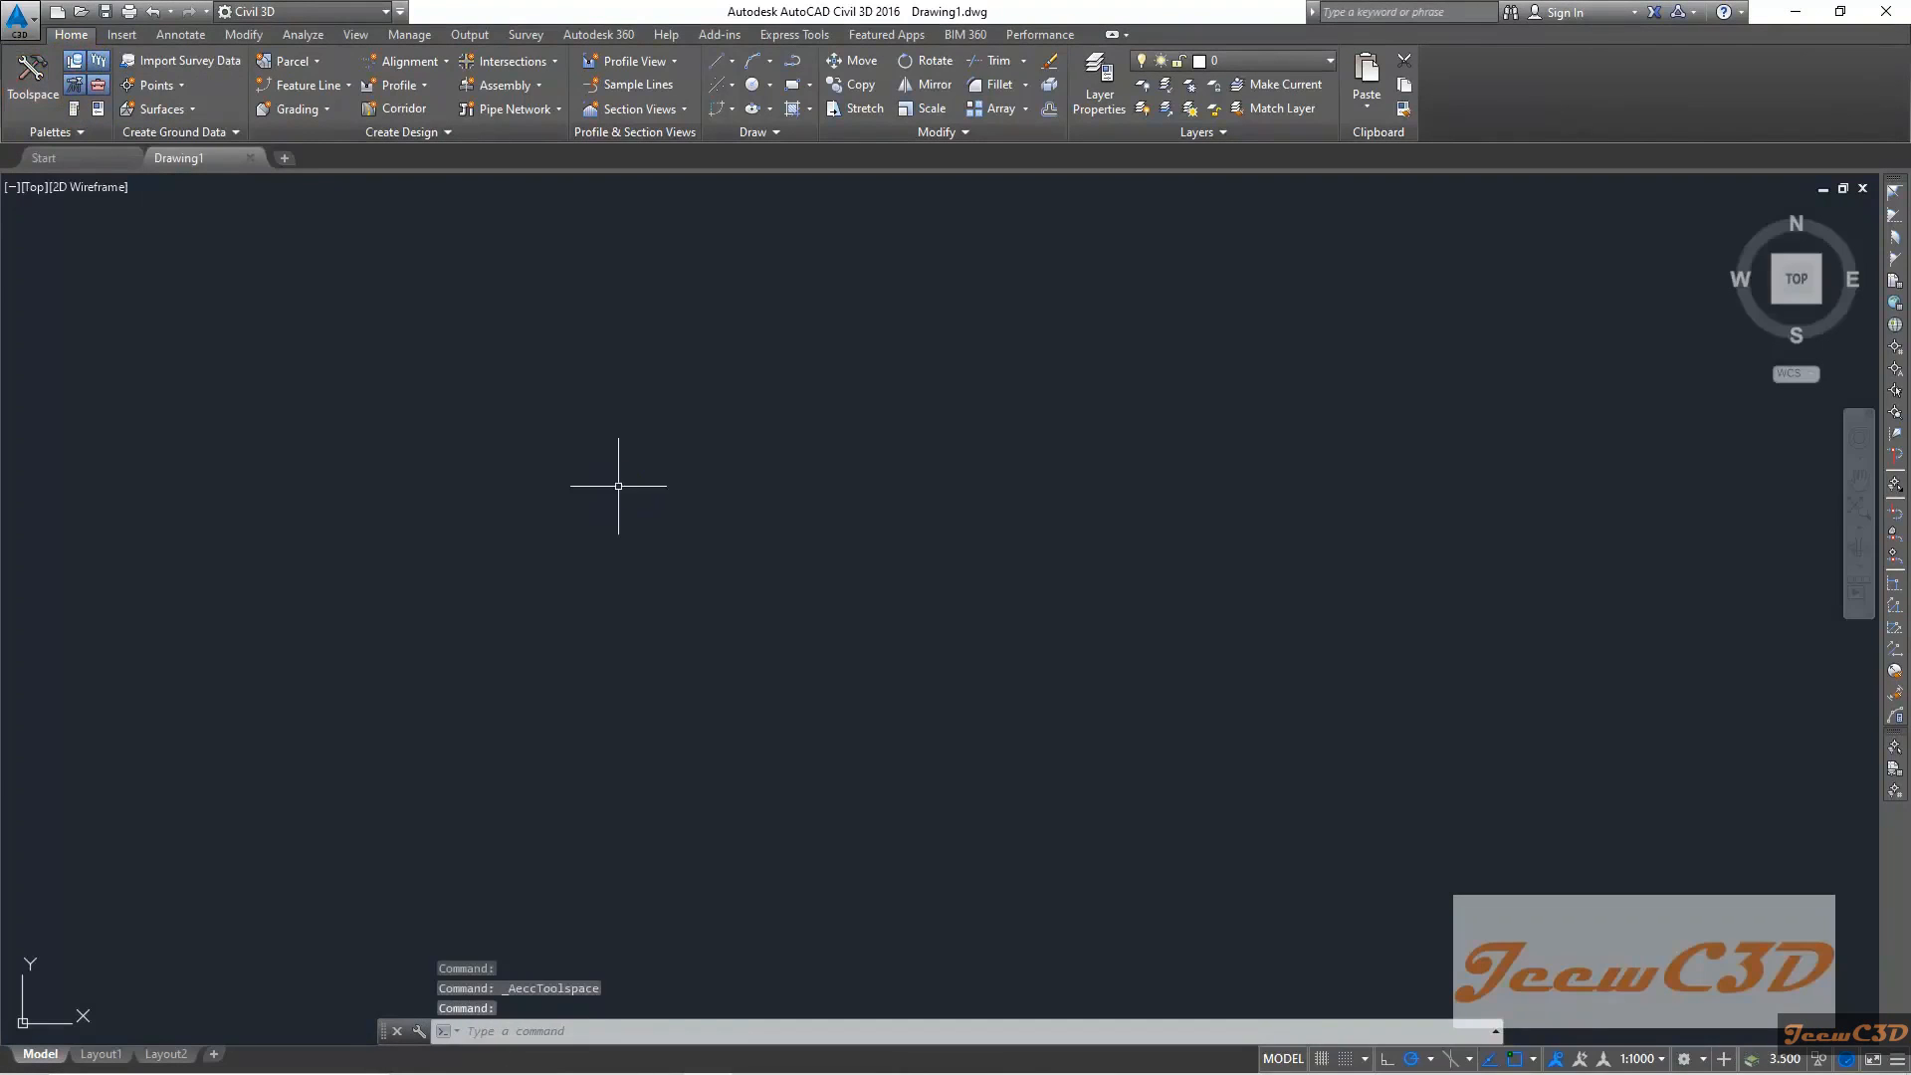
left_click(28, 82)
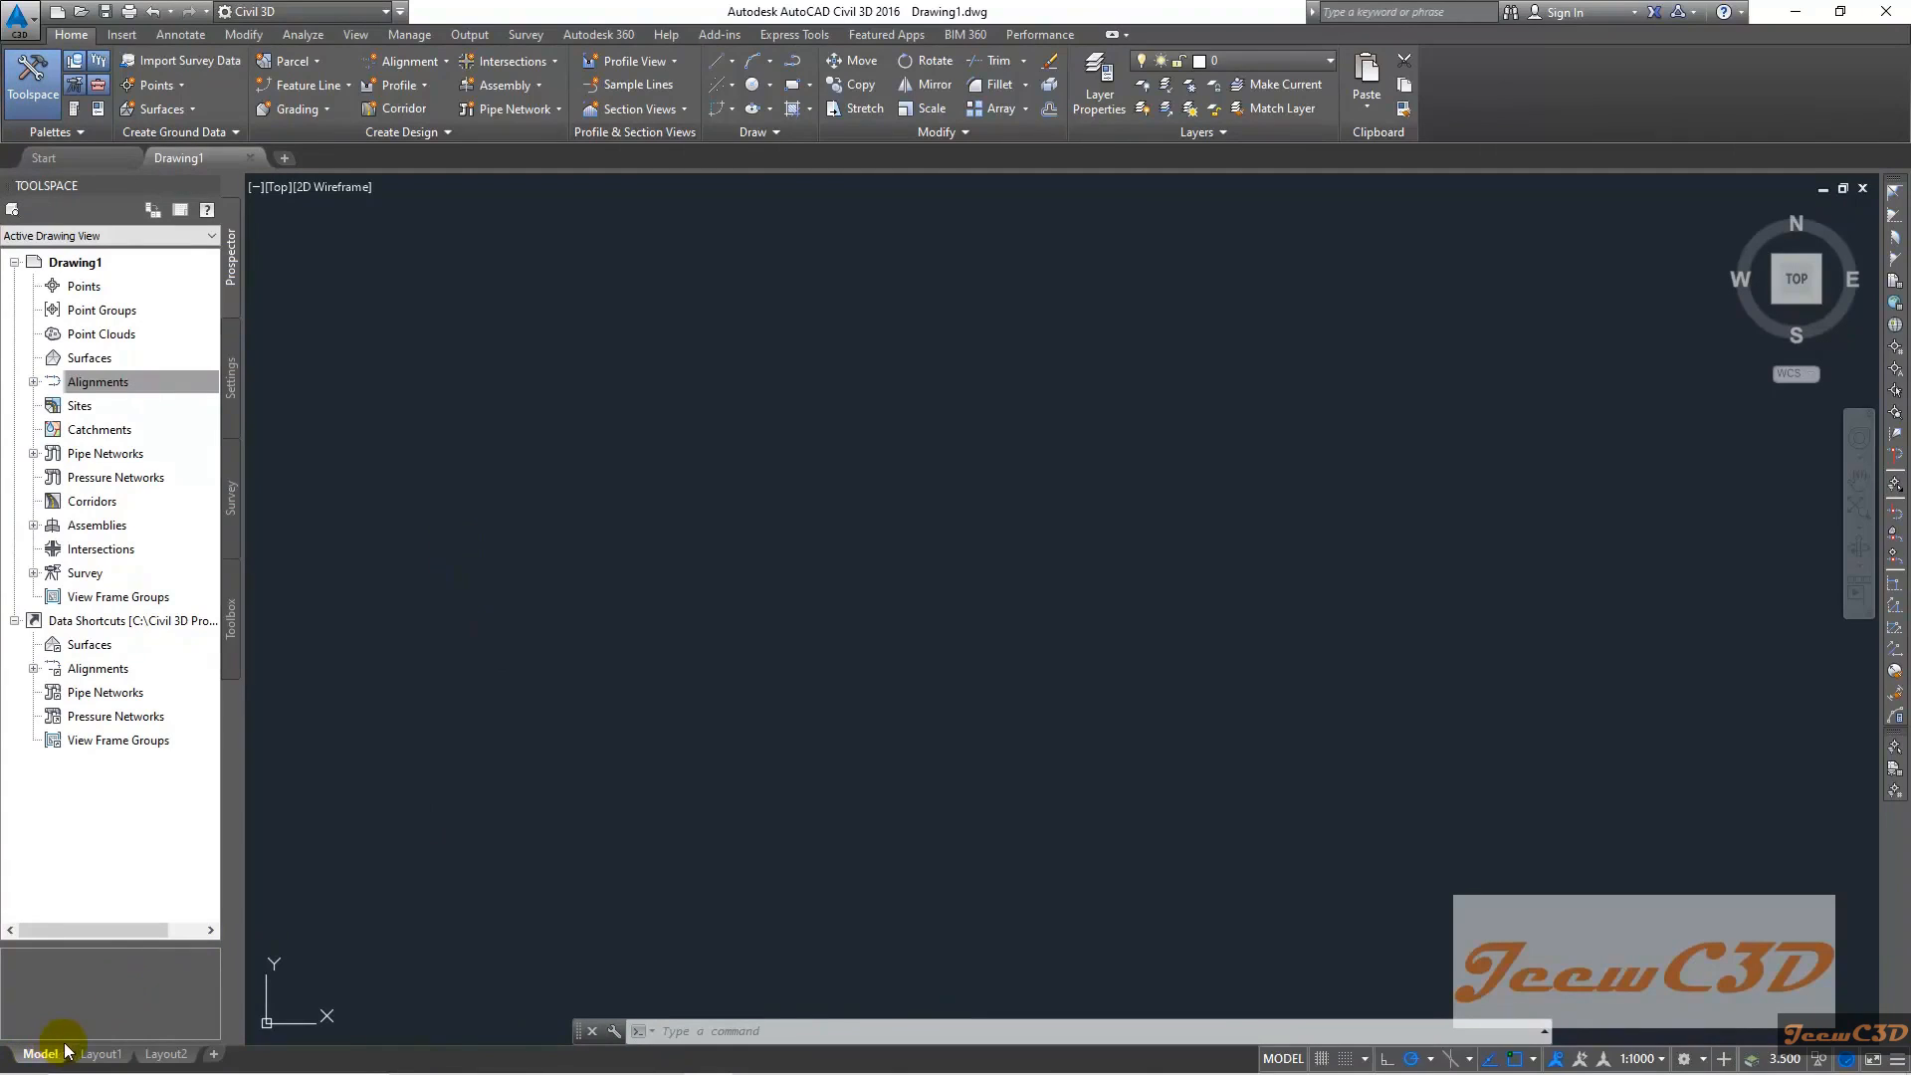
View the paper space sheets Layout1 and Layout2, and return to model space
left_click(129, 1057)
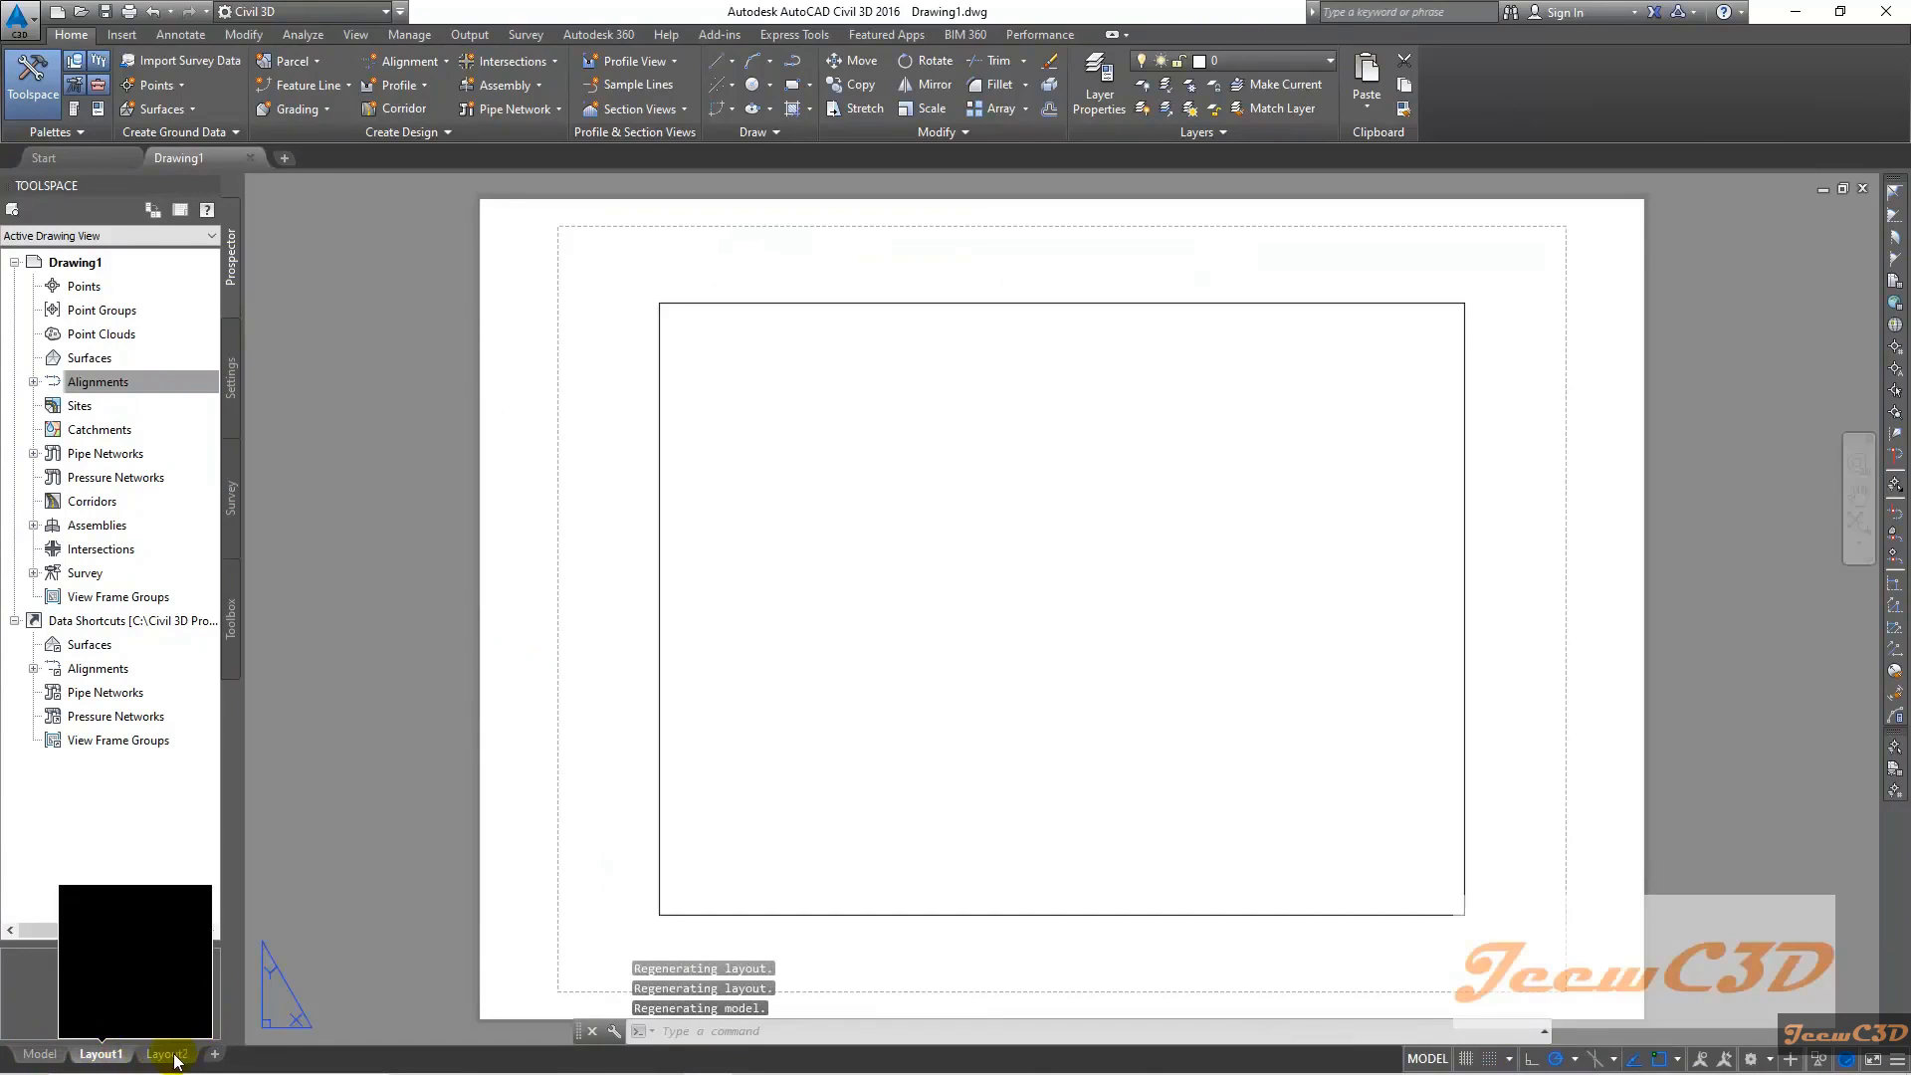
left_click(169, 1055)
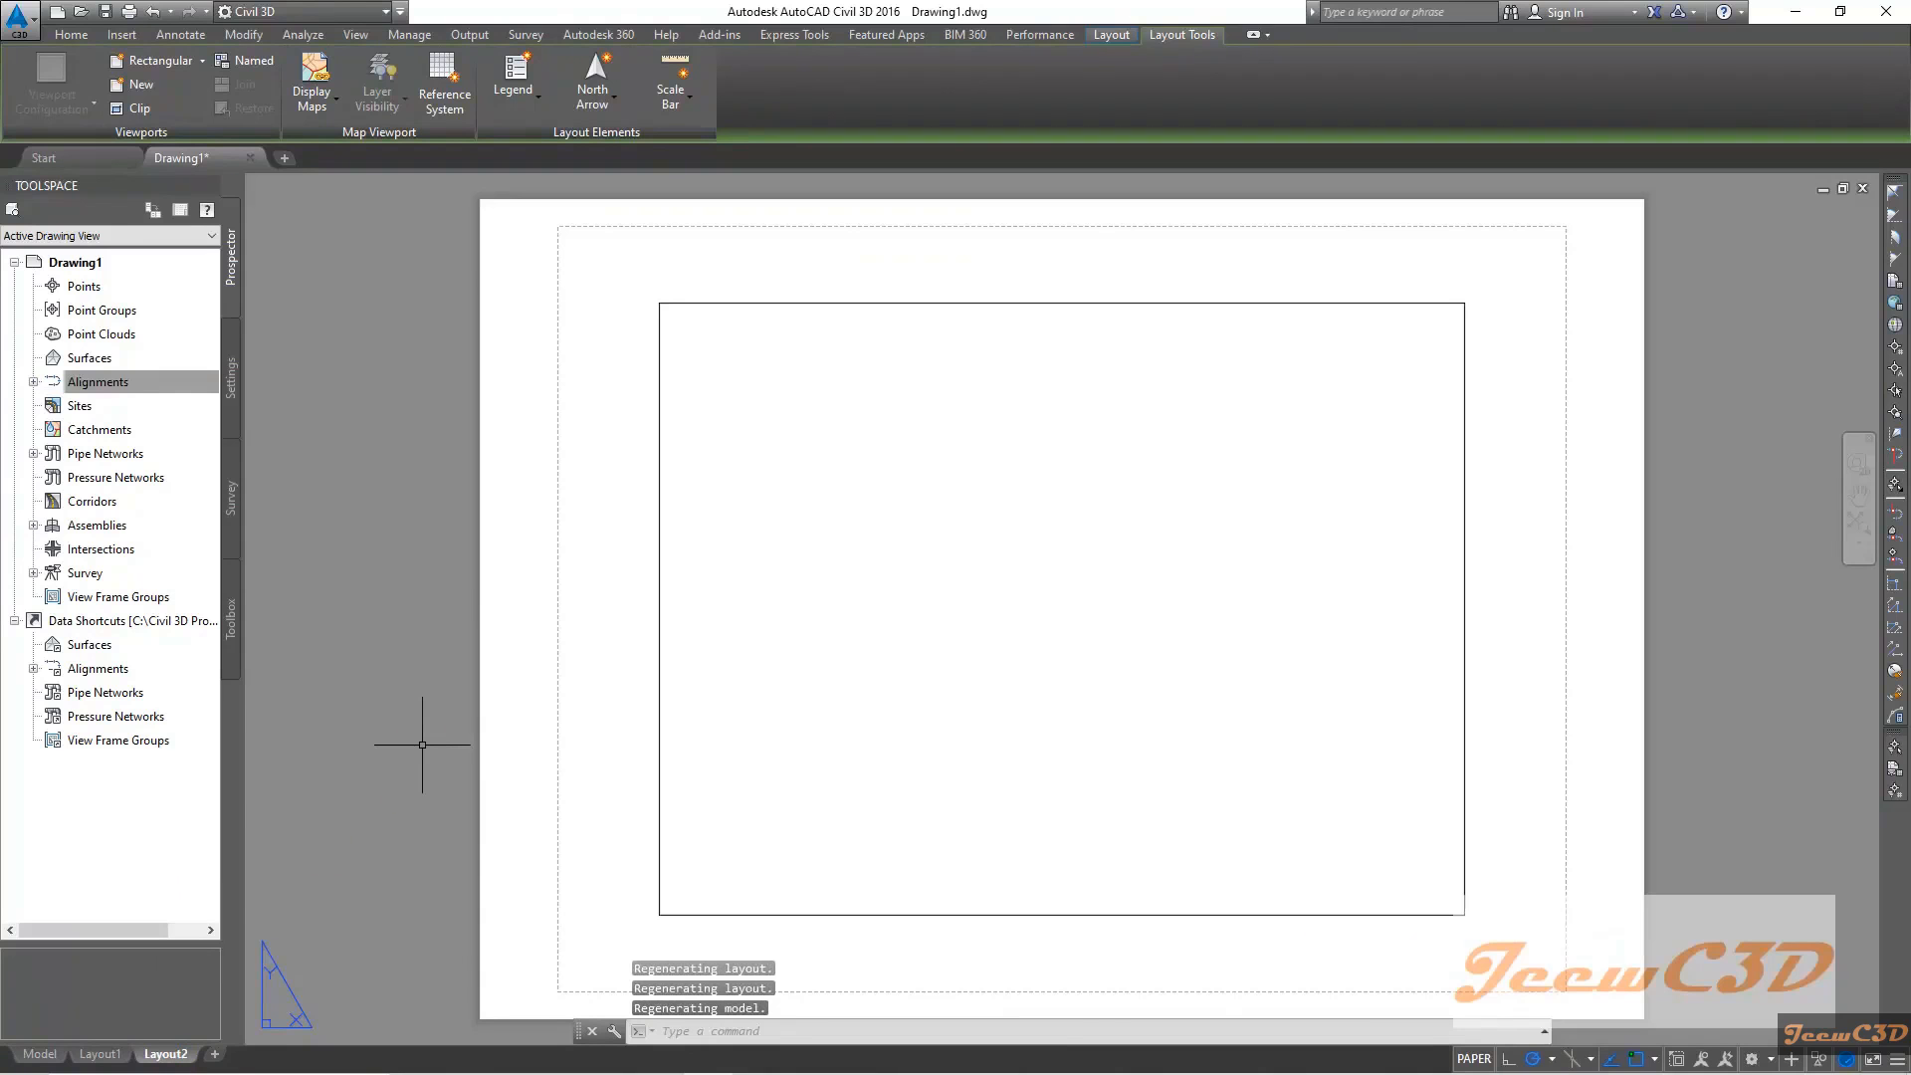
left_click(62, 1031)
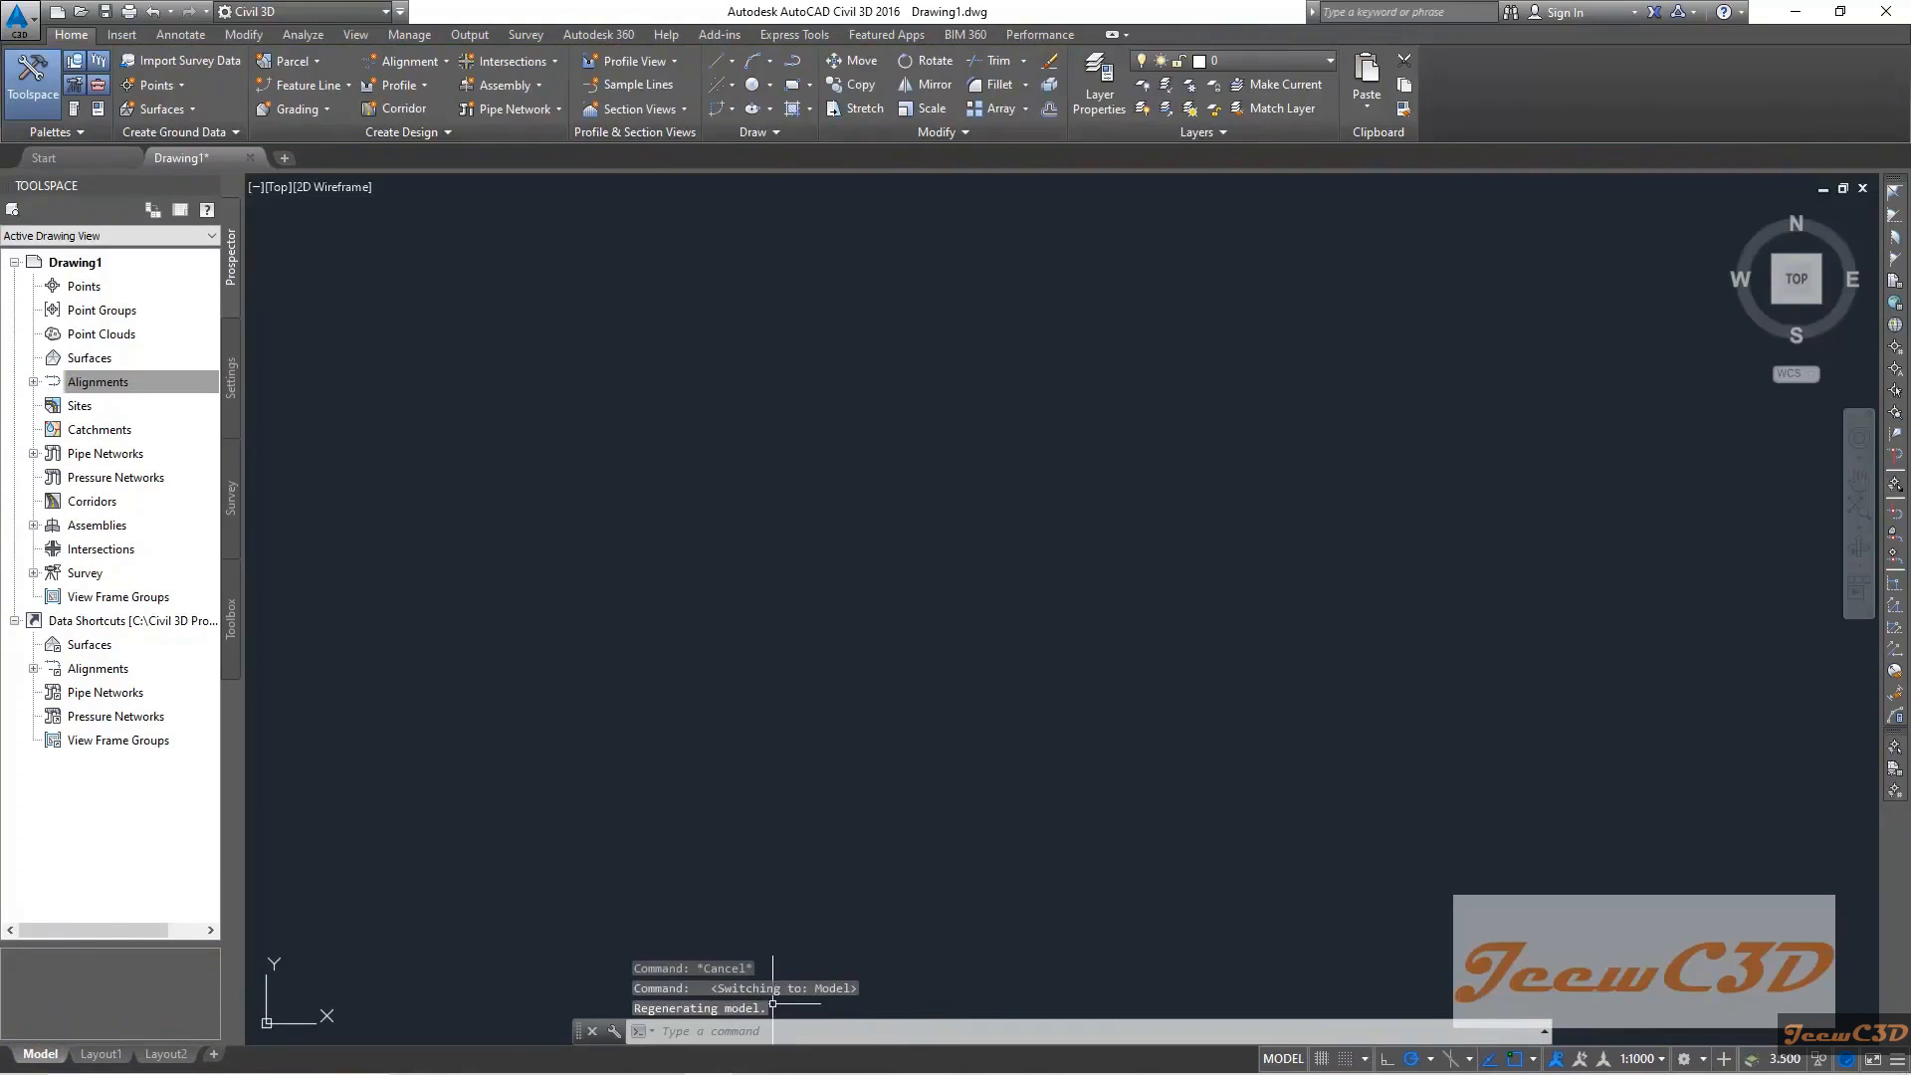
Draw a single slightly rising line across the middle of model space with the LINE command entered at the command line
left_click(666, 1033)
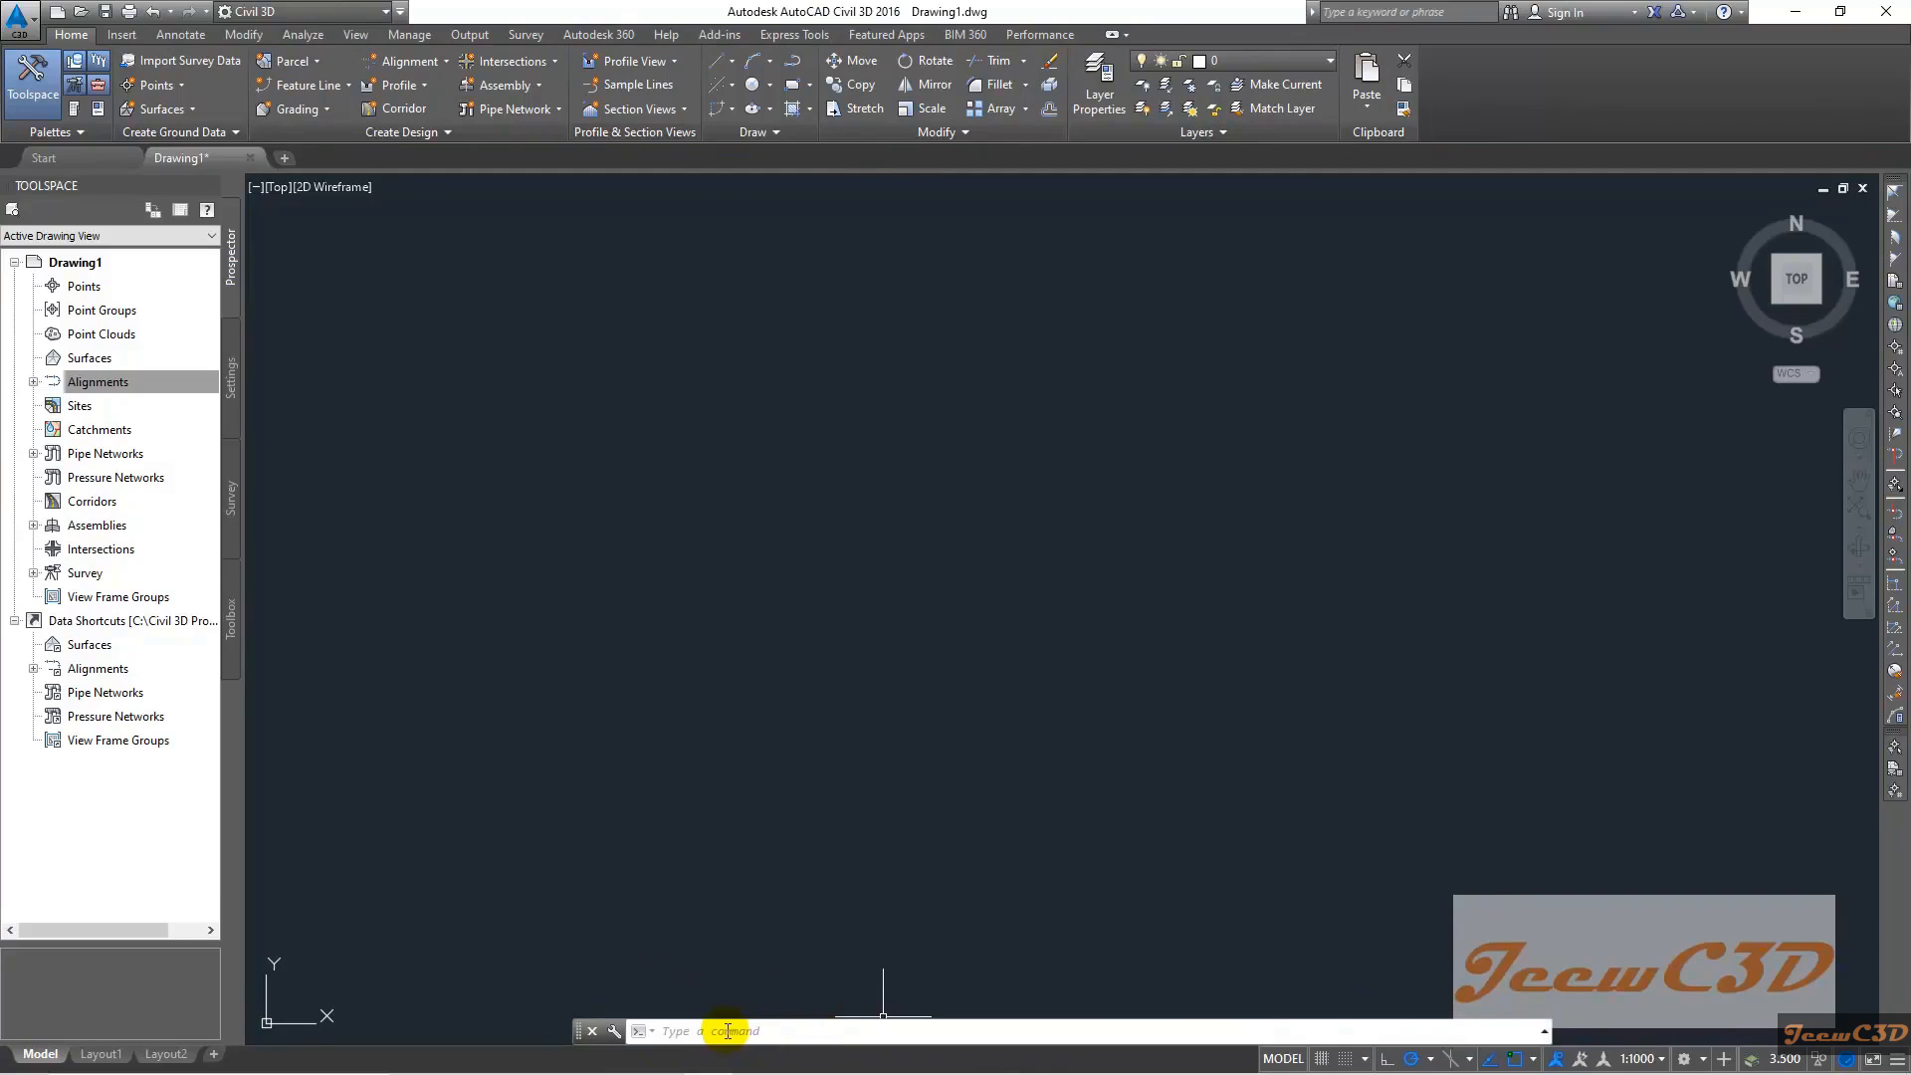
left_click(697, 1031)
type("line")
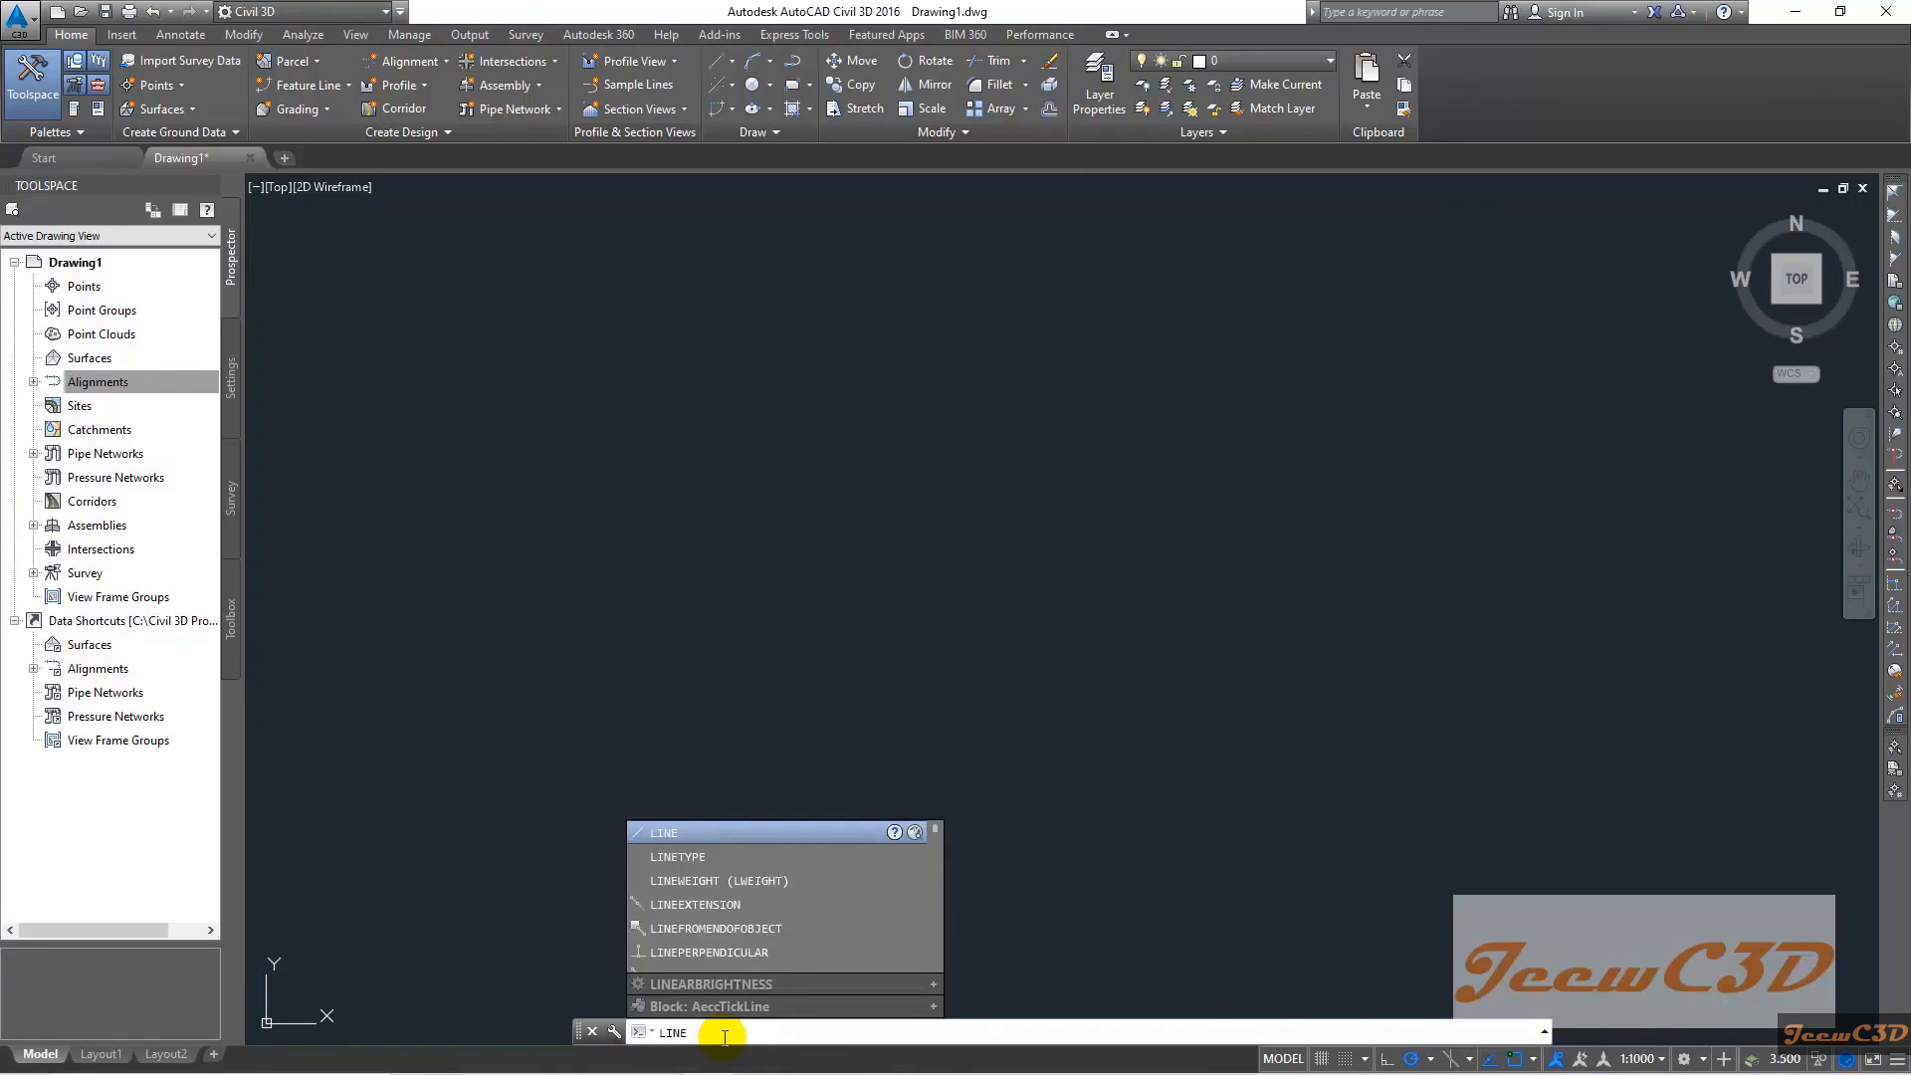
key("Return")
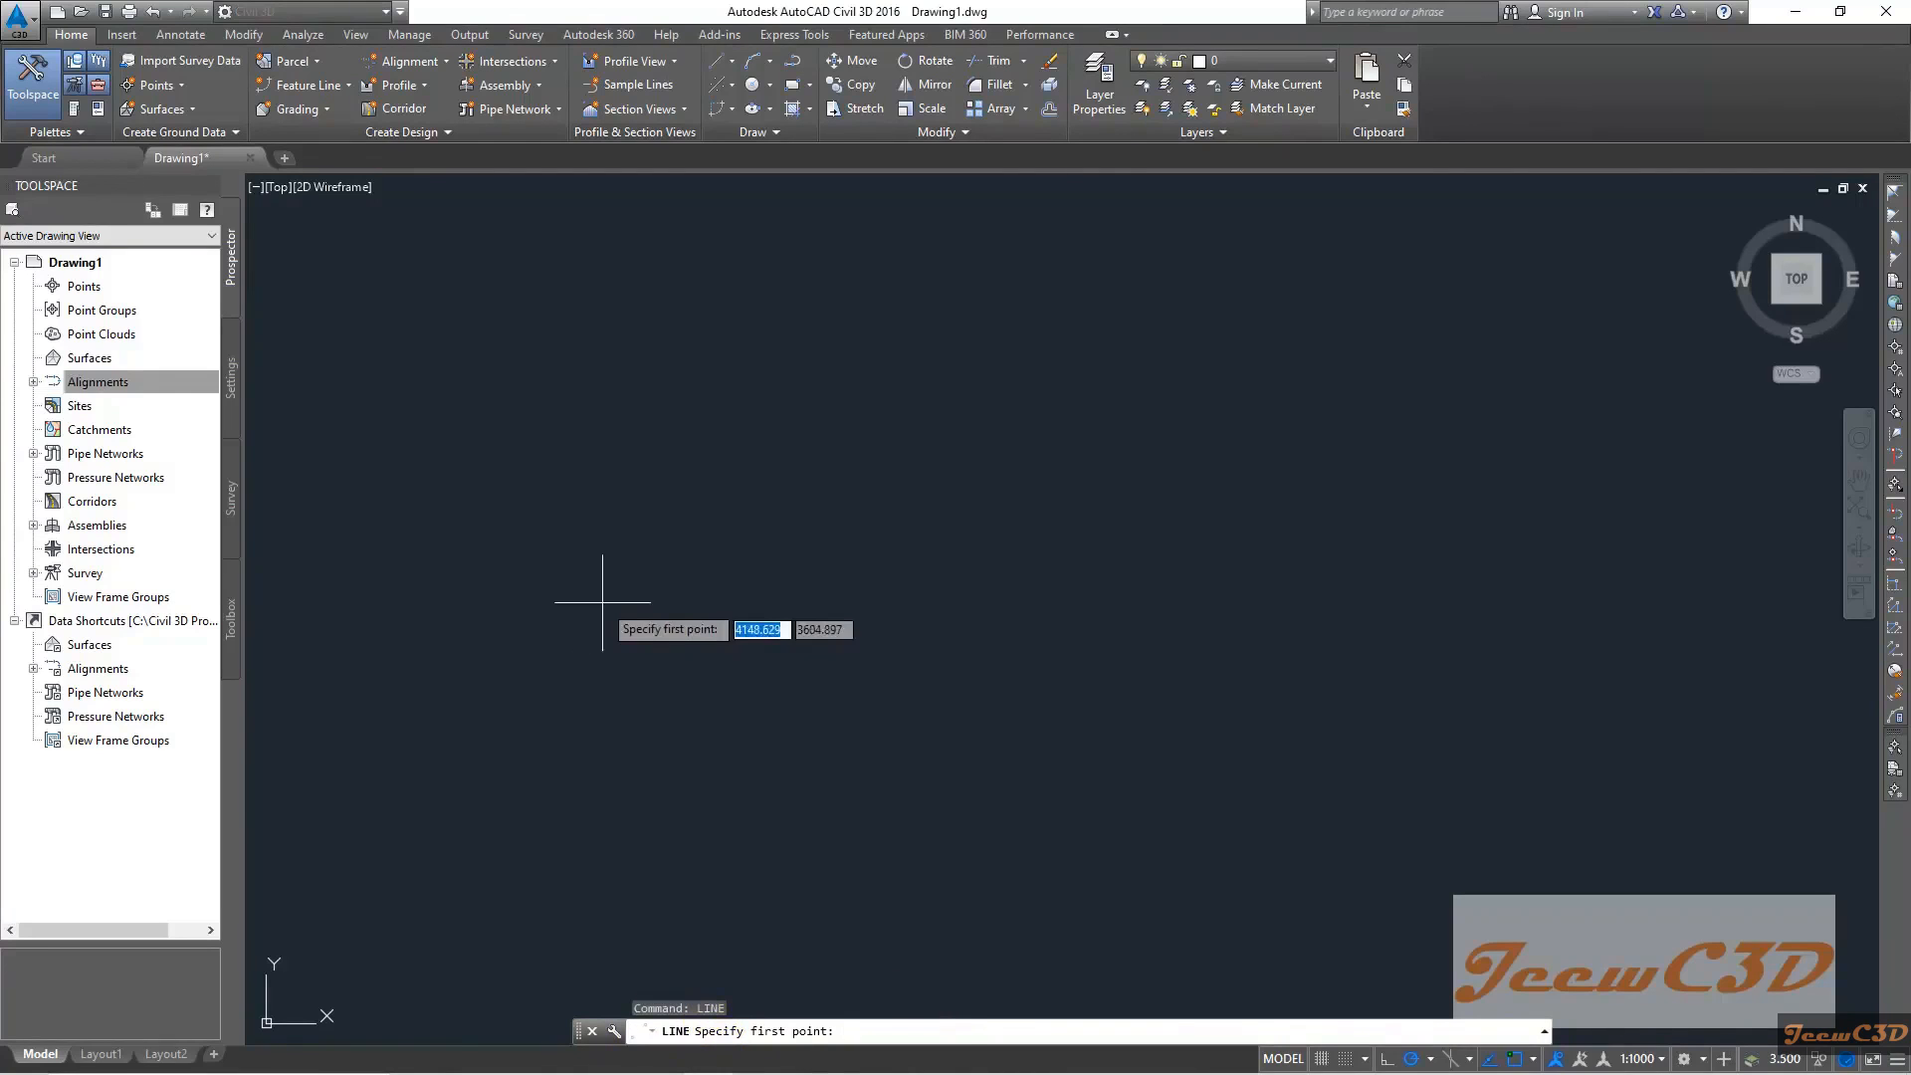
left_click(590, 591)
left_click(1255, 502)
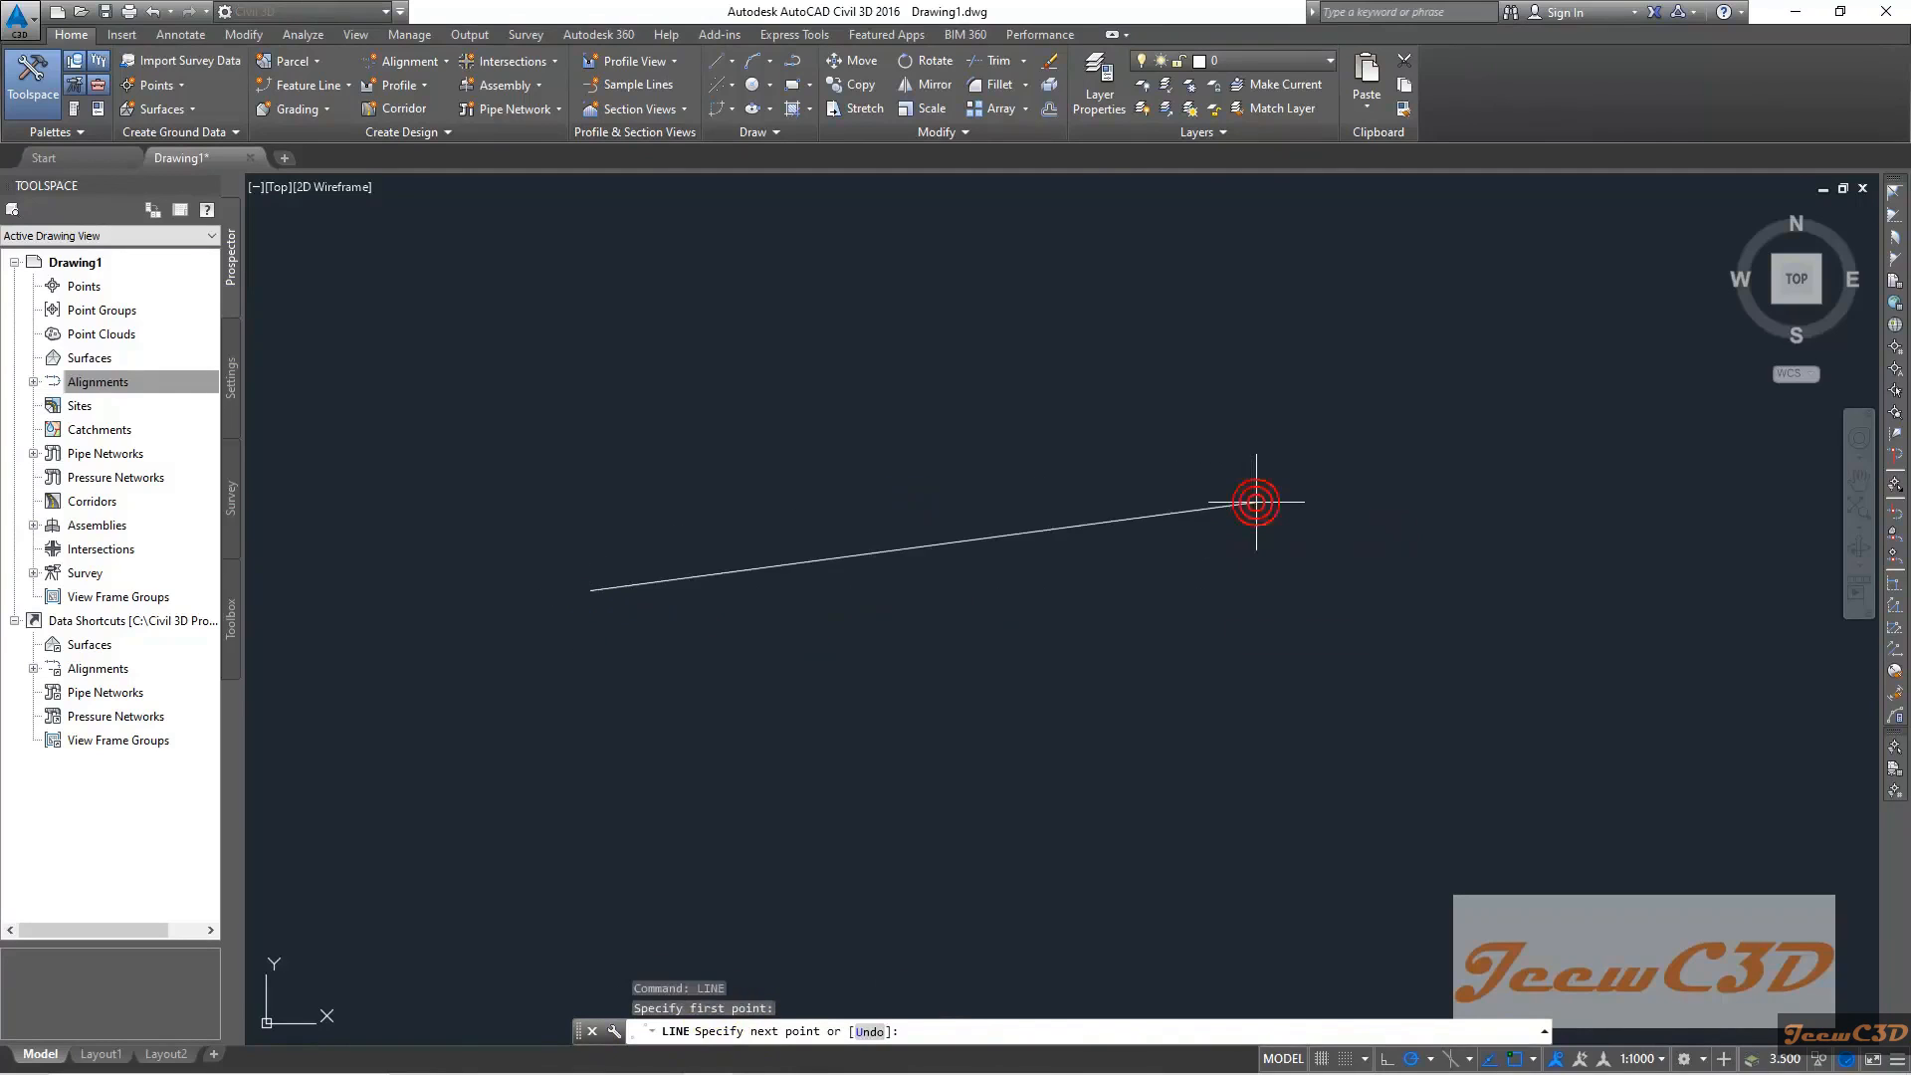
key("Escape")
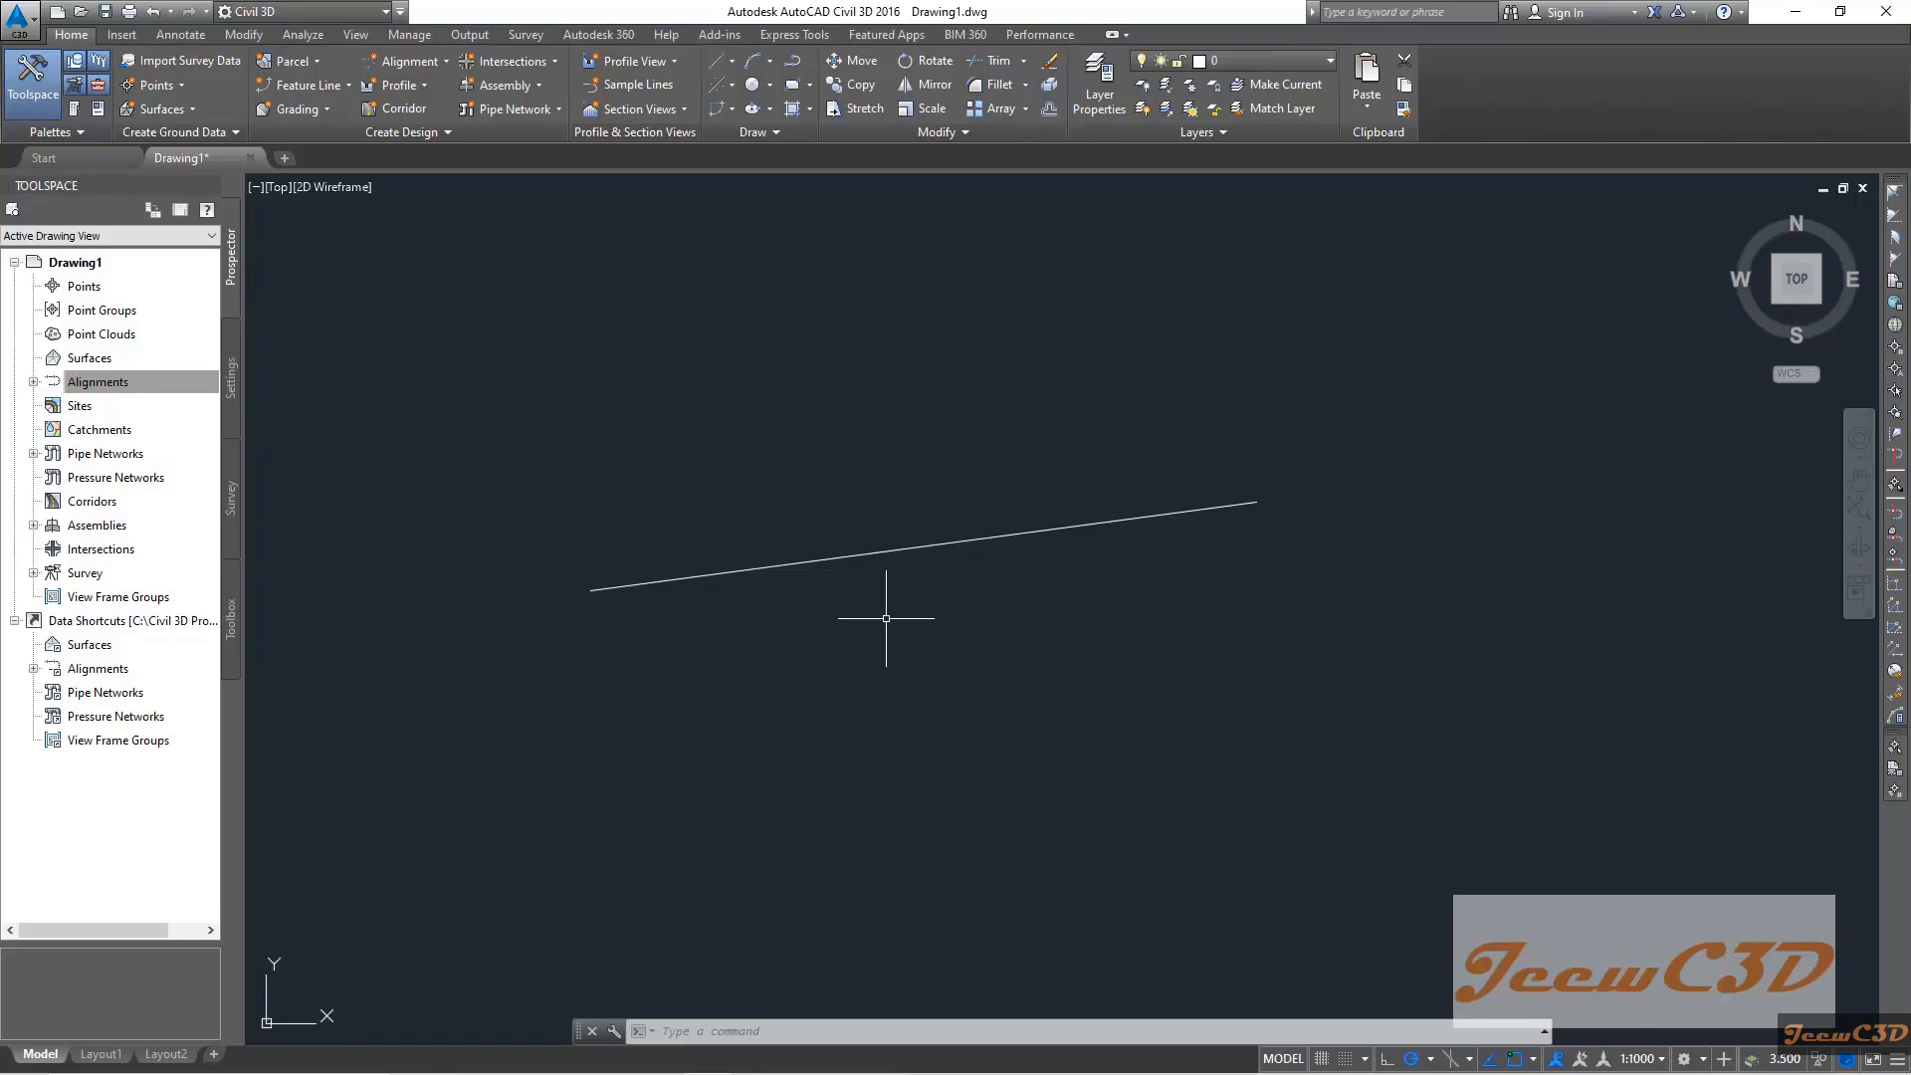
left_click(1396, 13)
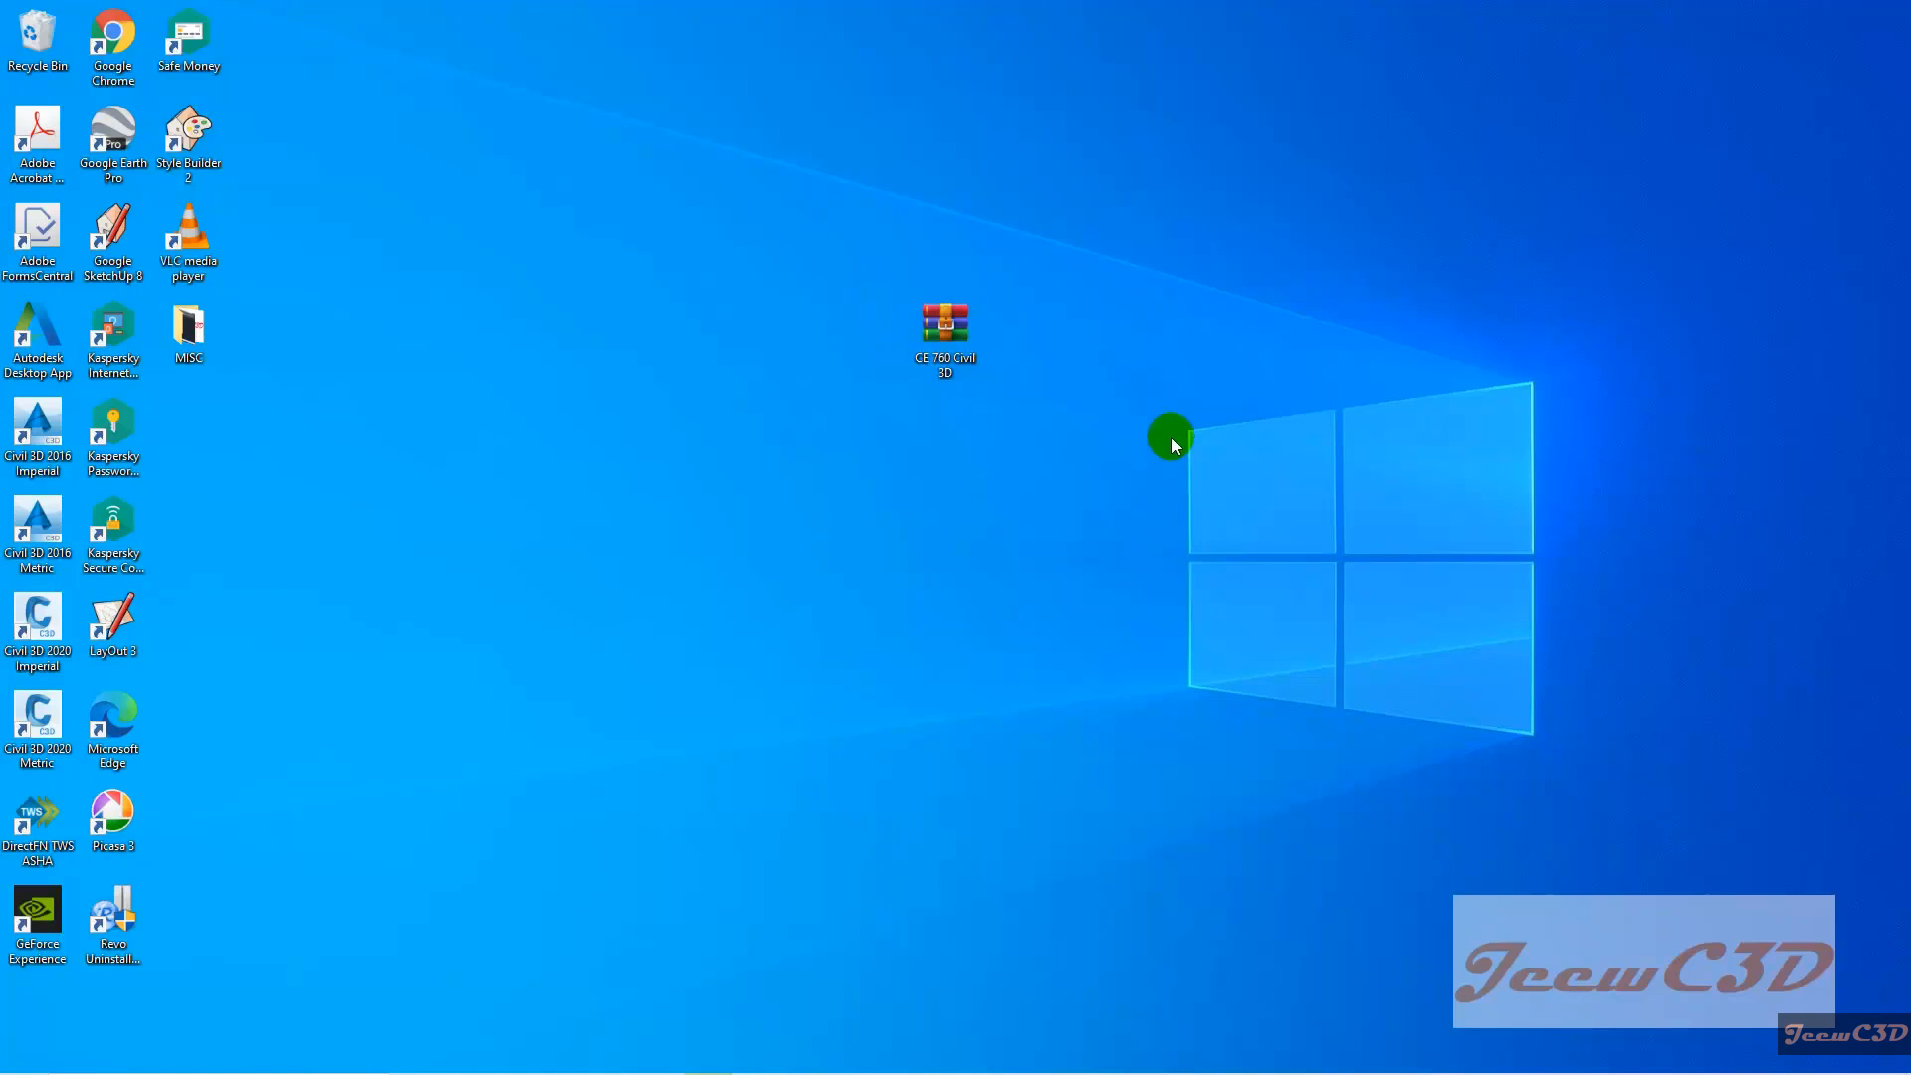
Extract the CE 760 Civil 3D archive onto the desktop and place the extracted folder just below the archive
left_click(947, 328)
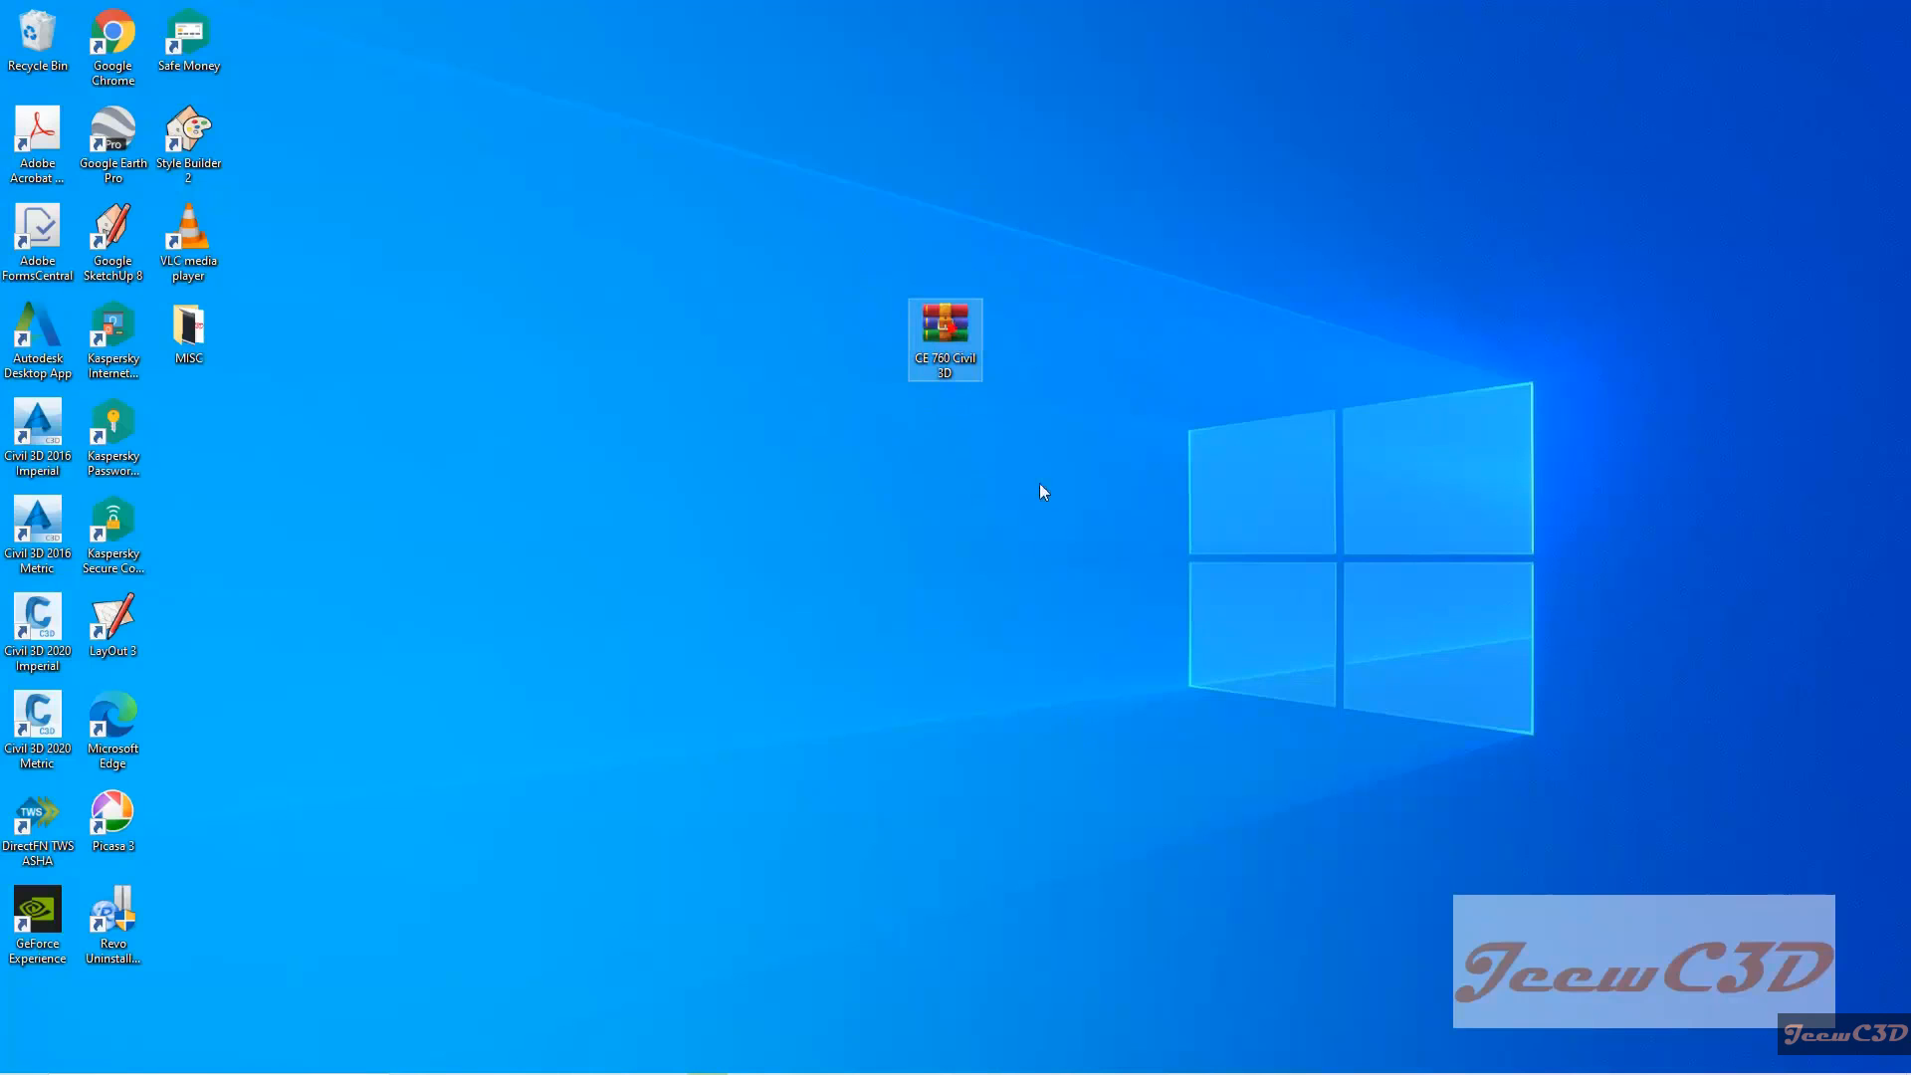
right_click(1100, 488)
right_click(950, 319)
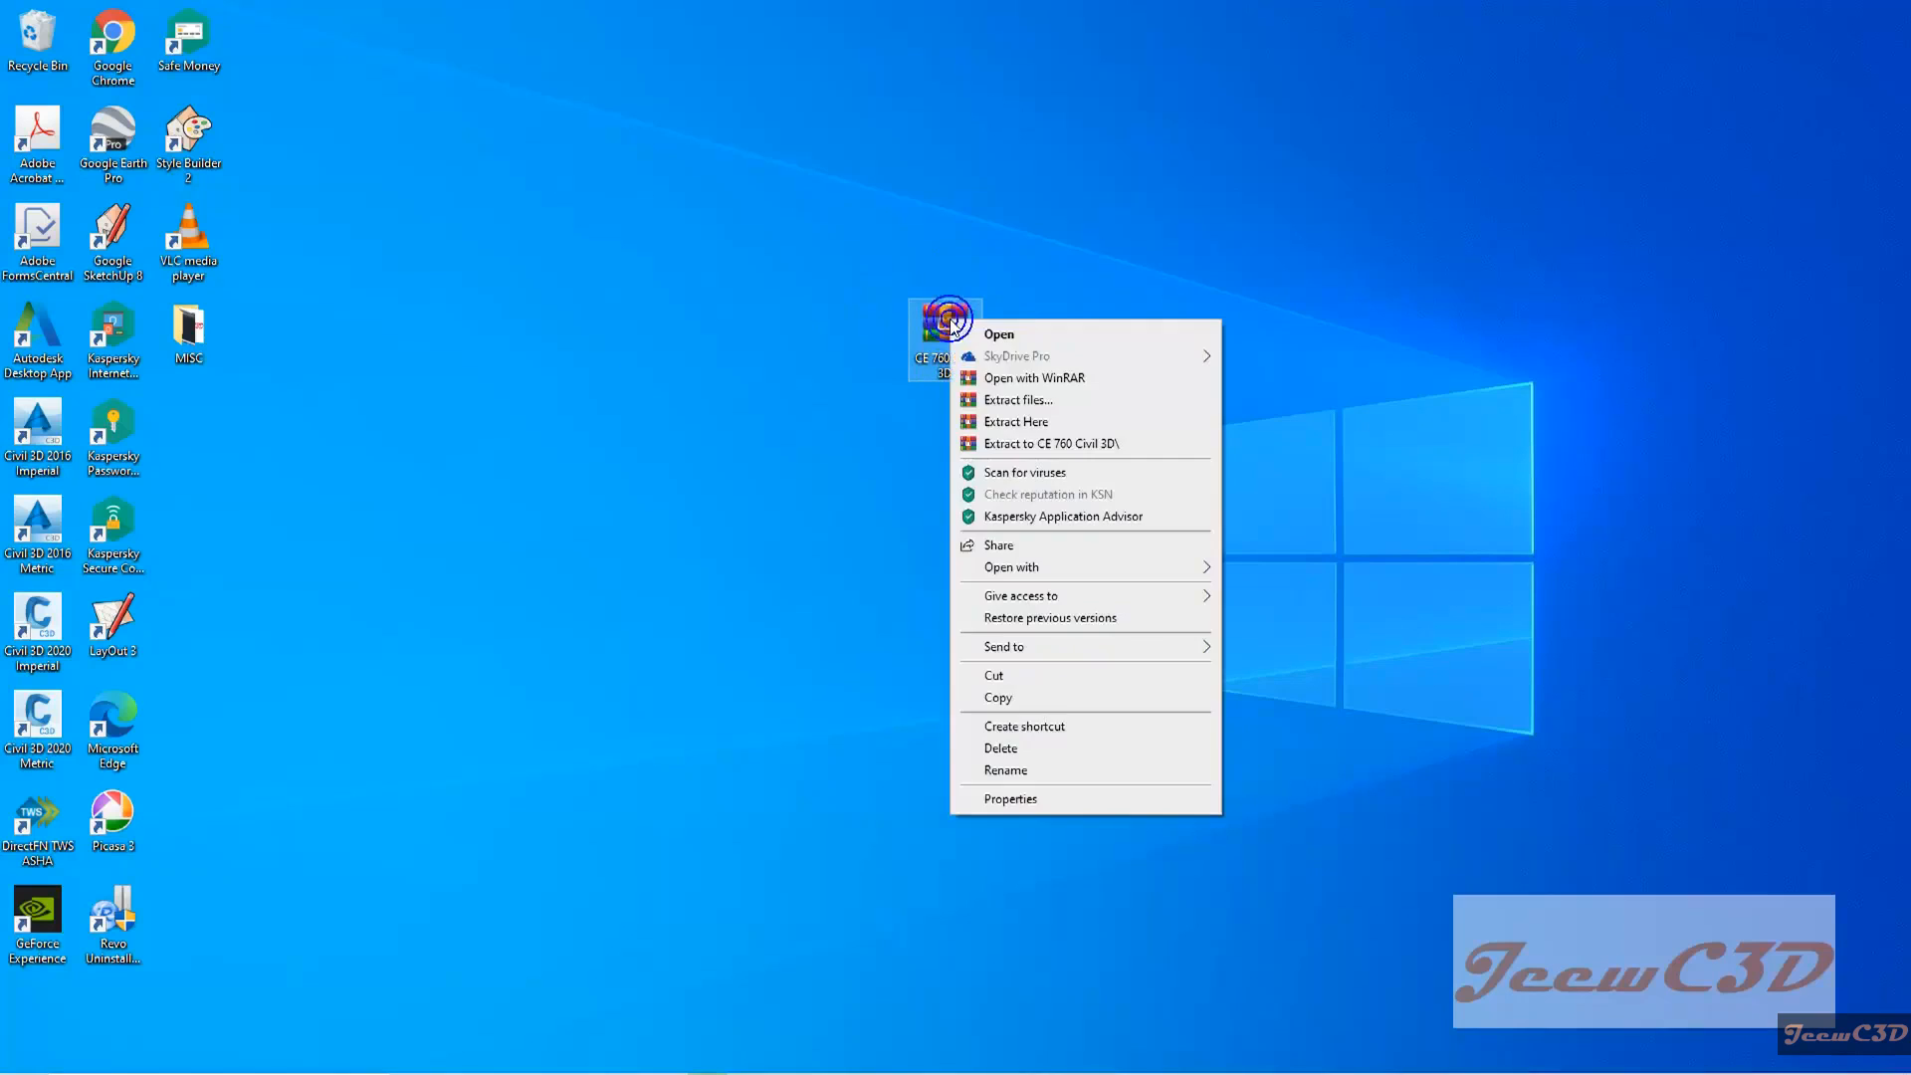
left_click(1023, 422)
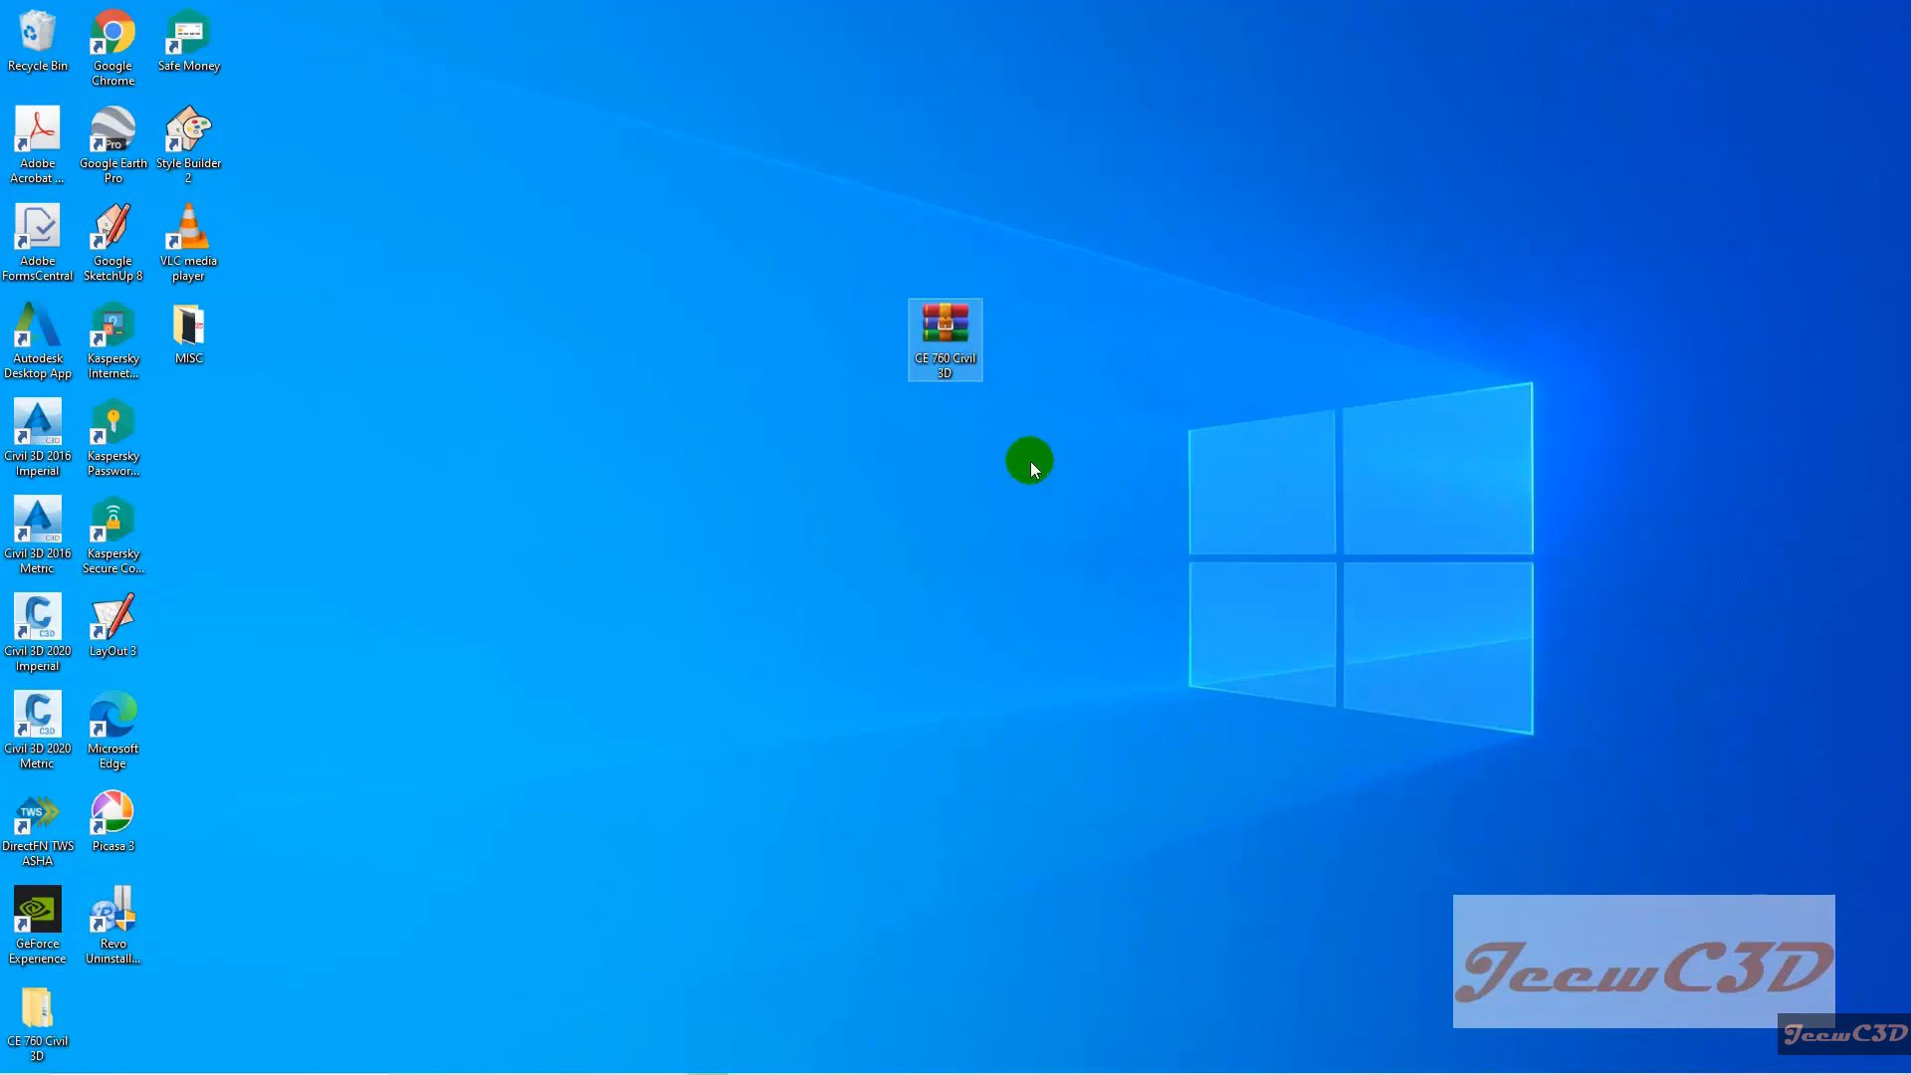
left_click_drag(37, 1020, 934, 482)
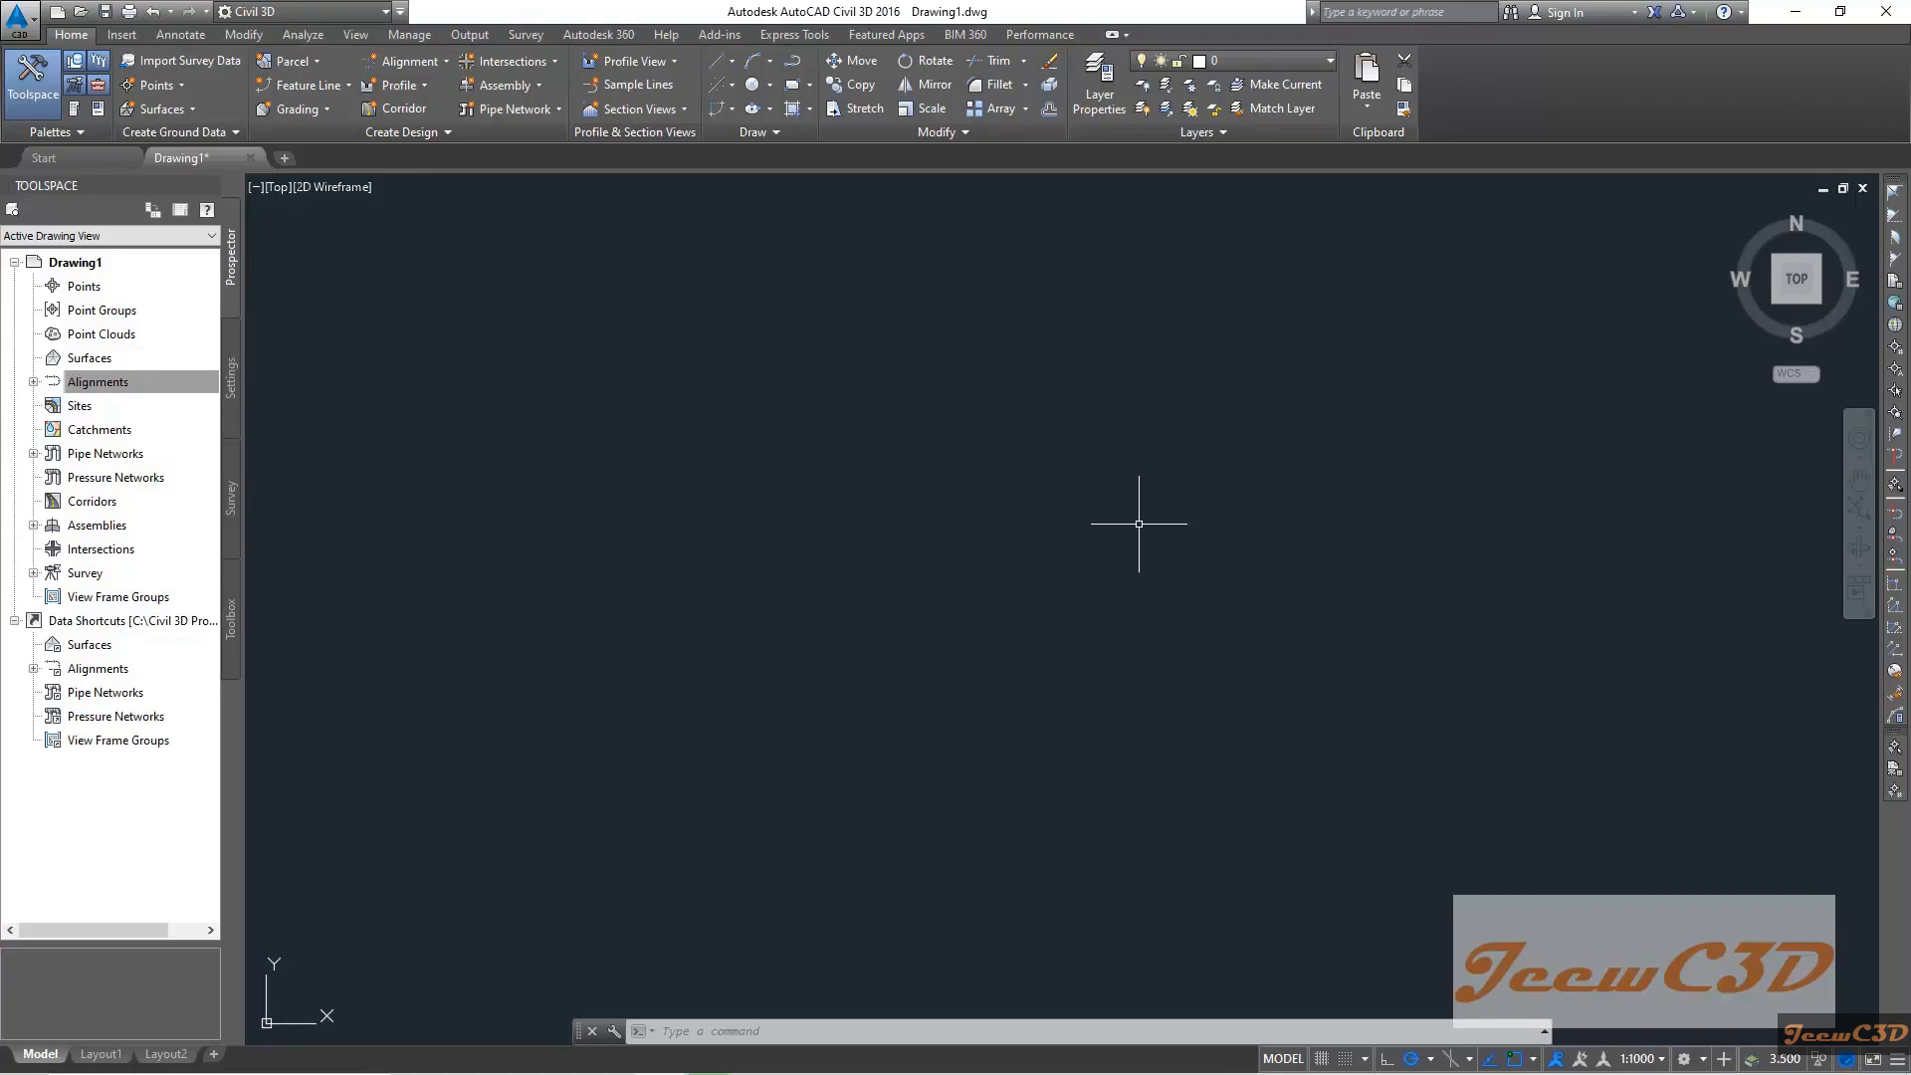
Create a new drawing in Civil 3D from New Road Template in the desktop folder CE 760 Civil 3D, subfolder Data
left_click(14, 18)
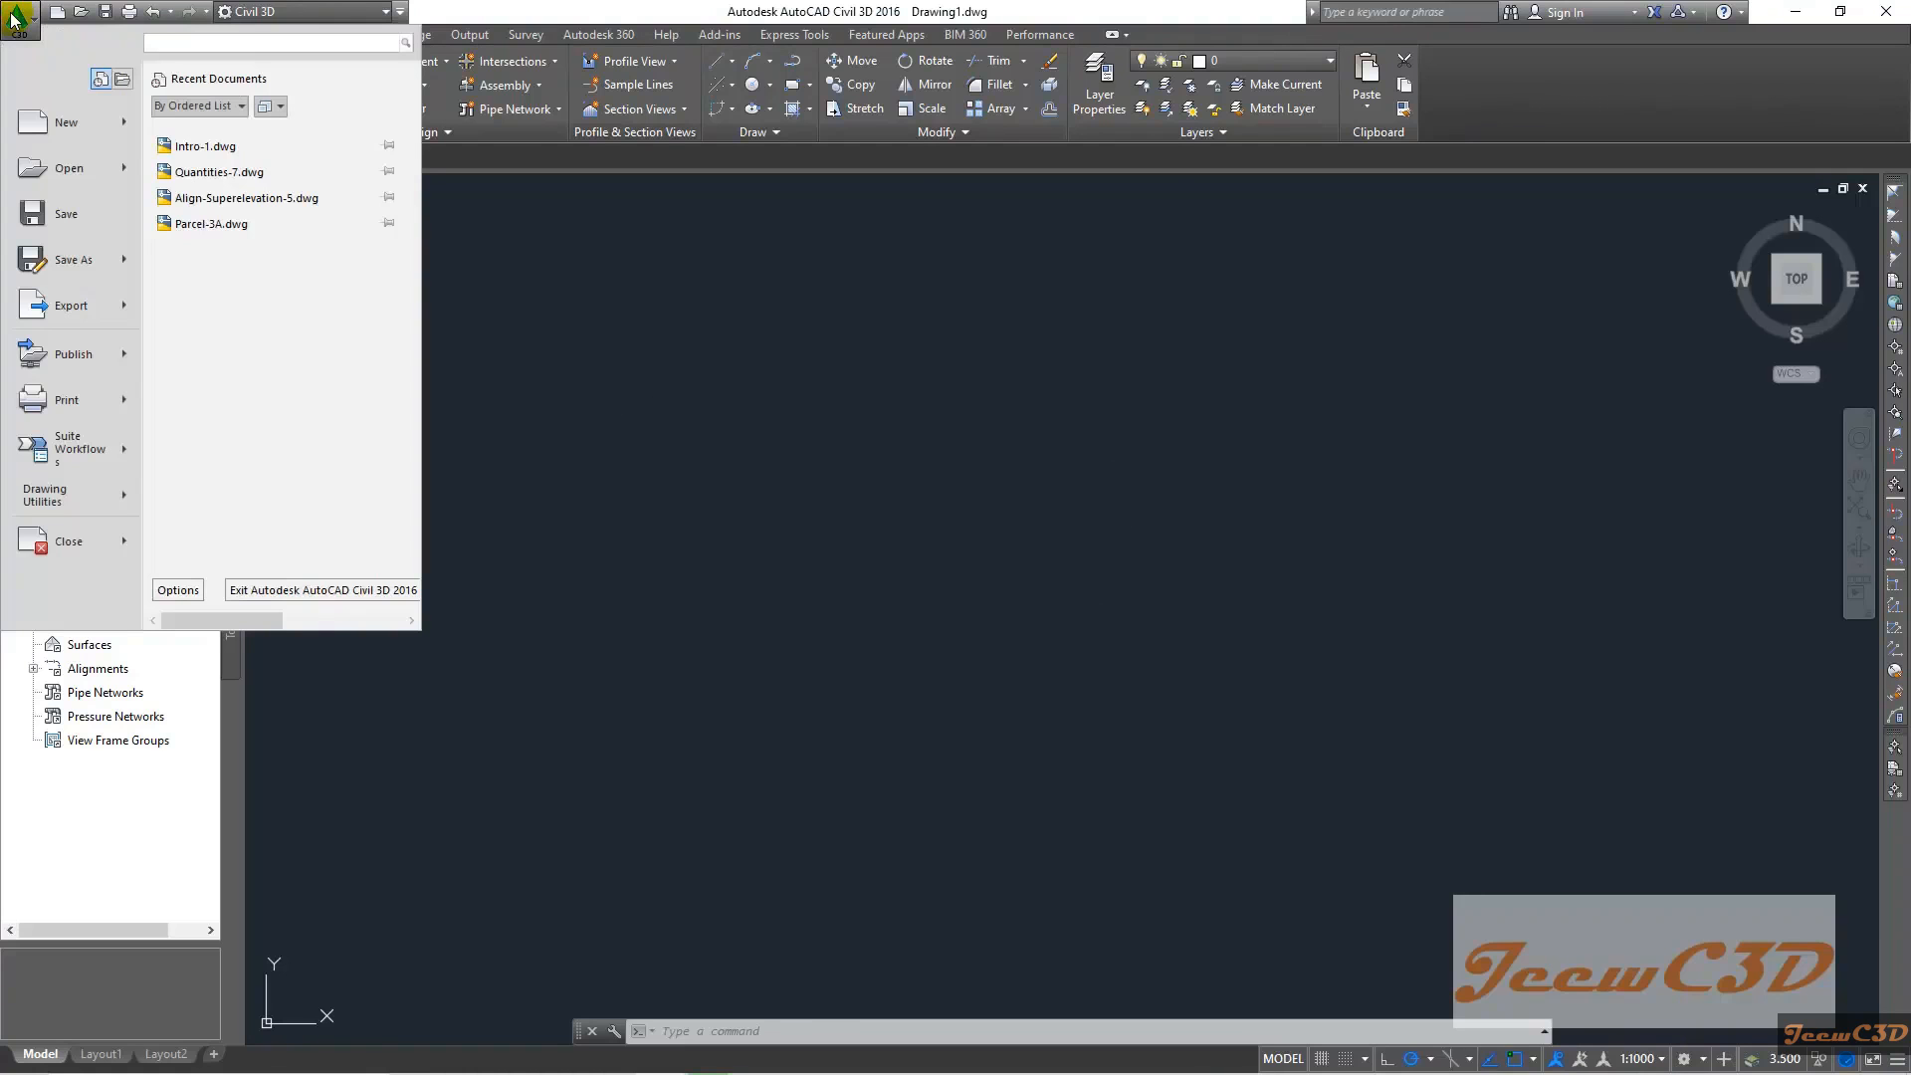
left_click(64, 122)
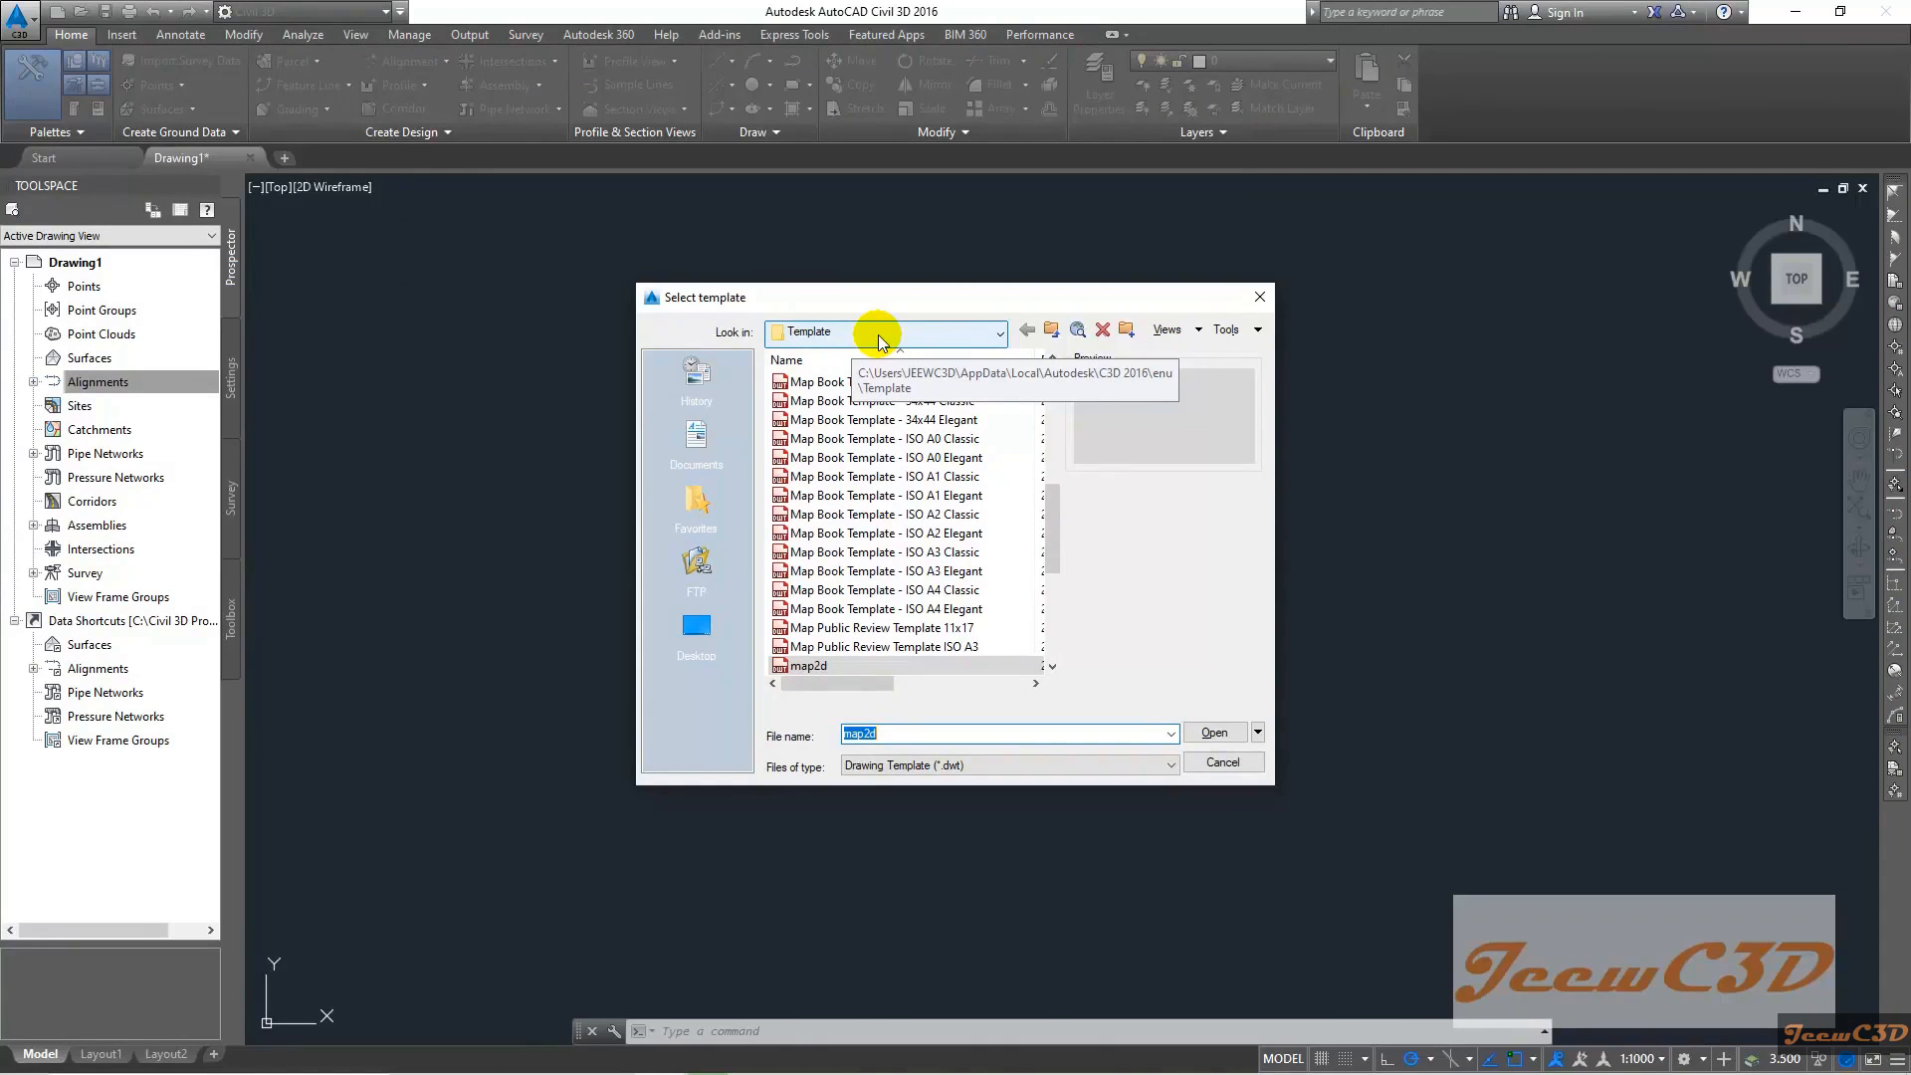
left_click(707, 631)
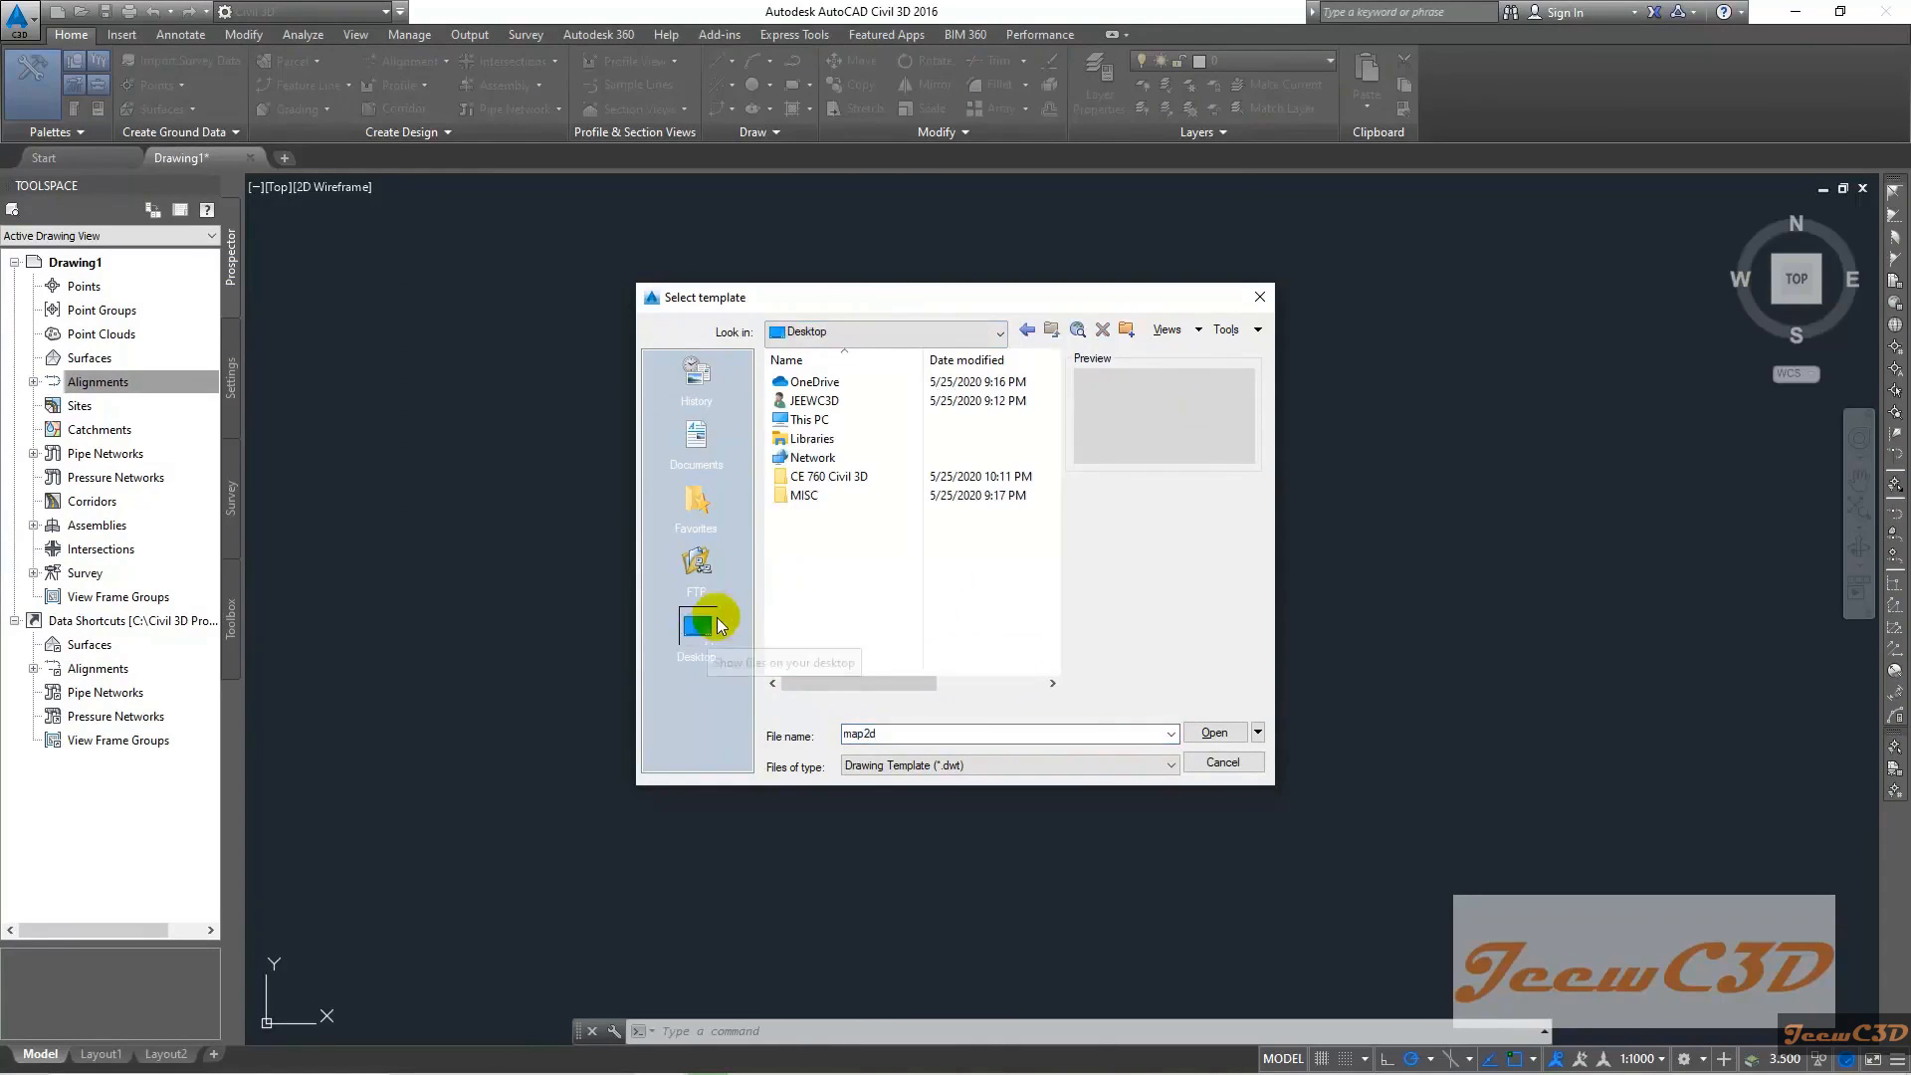
left_click(838, 482)
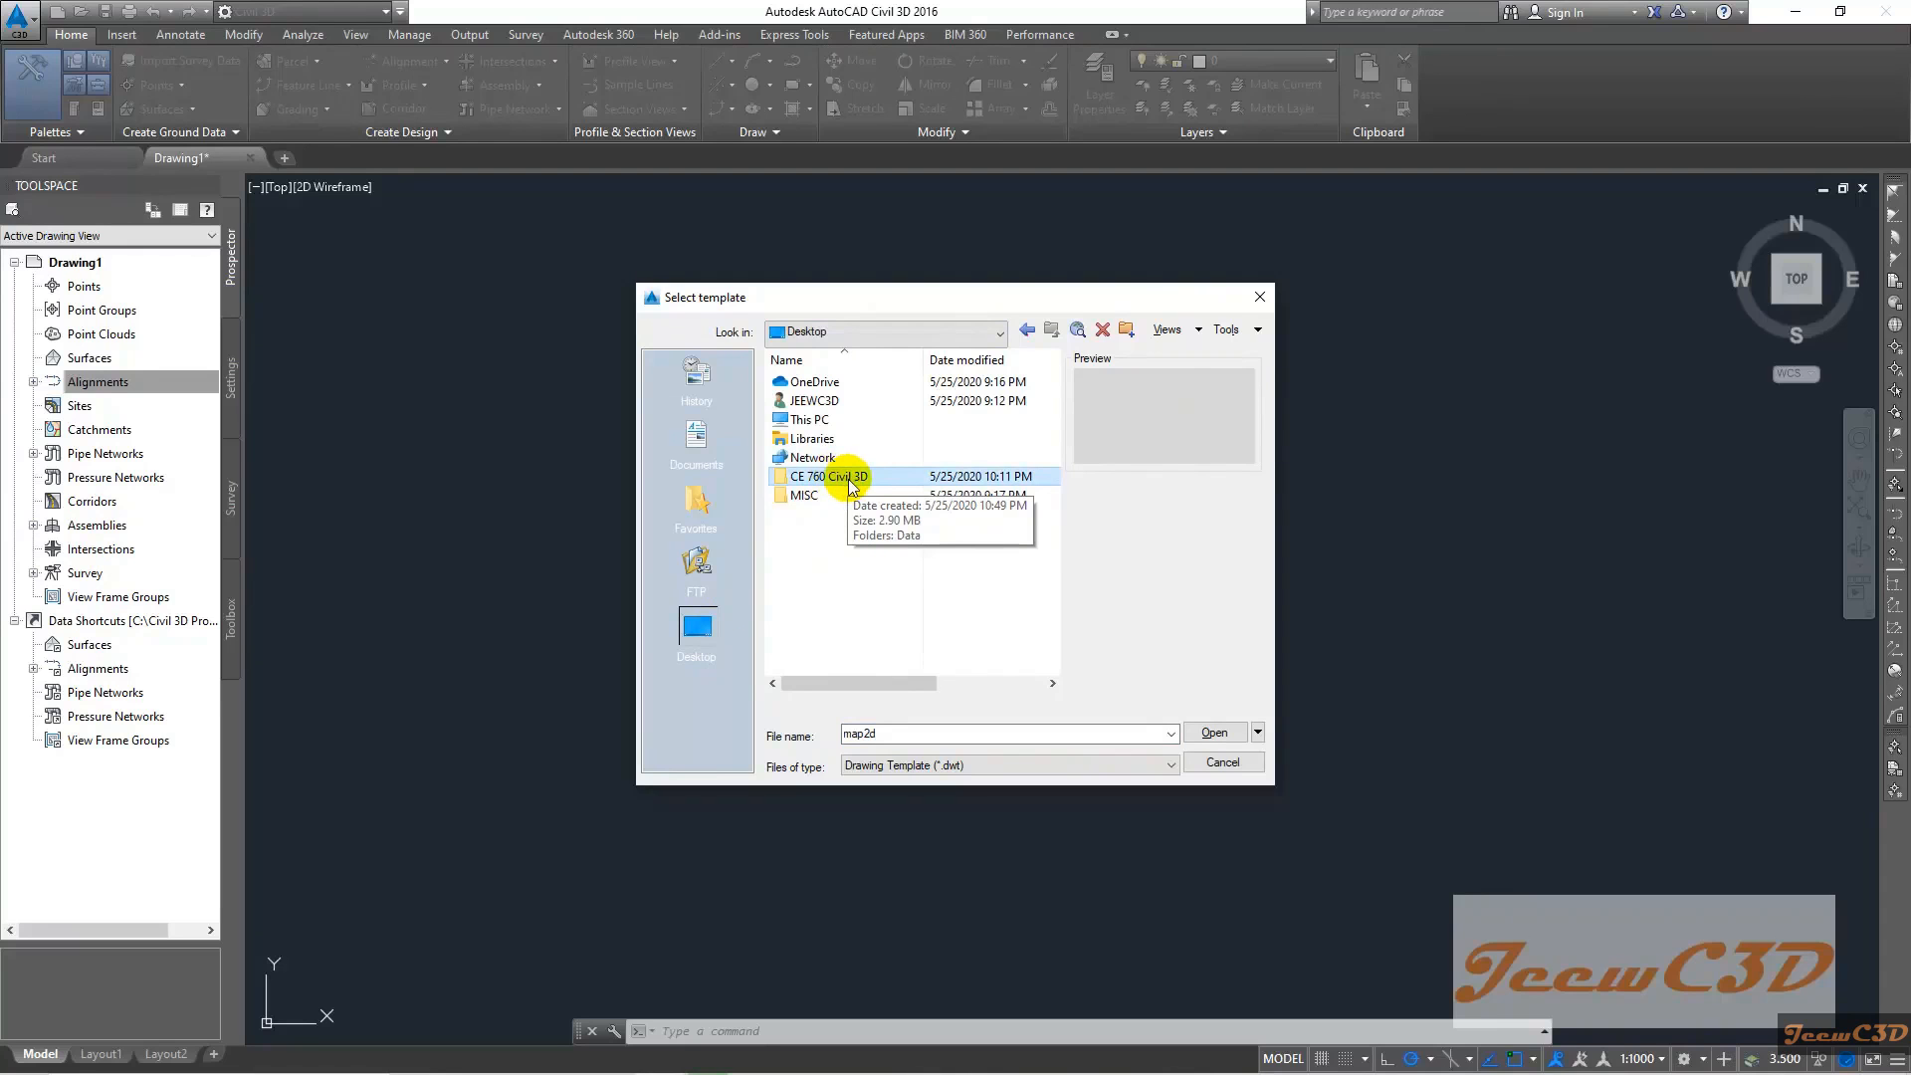
double_click(851, 479)
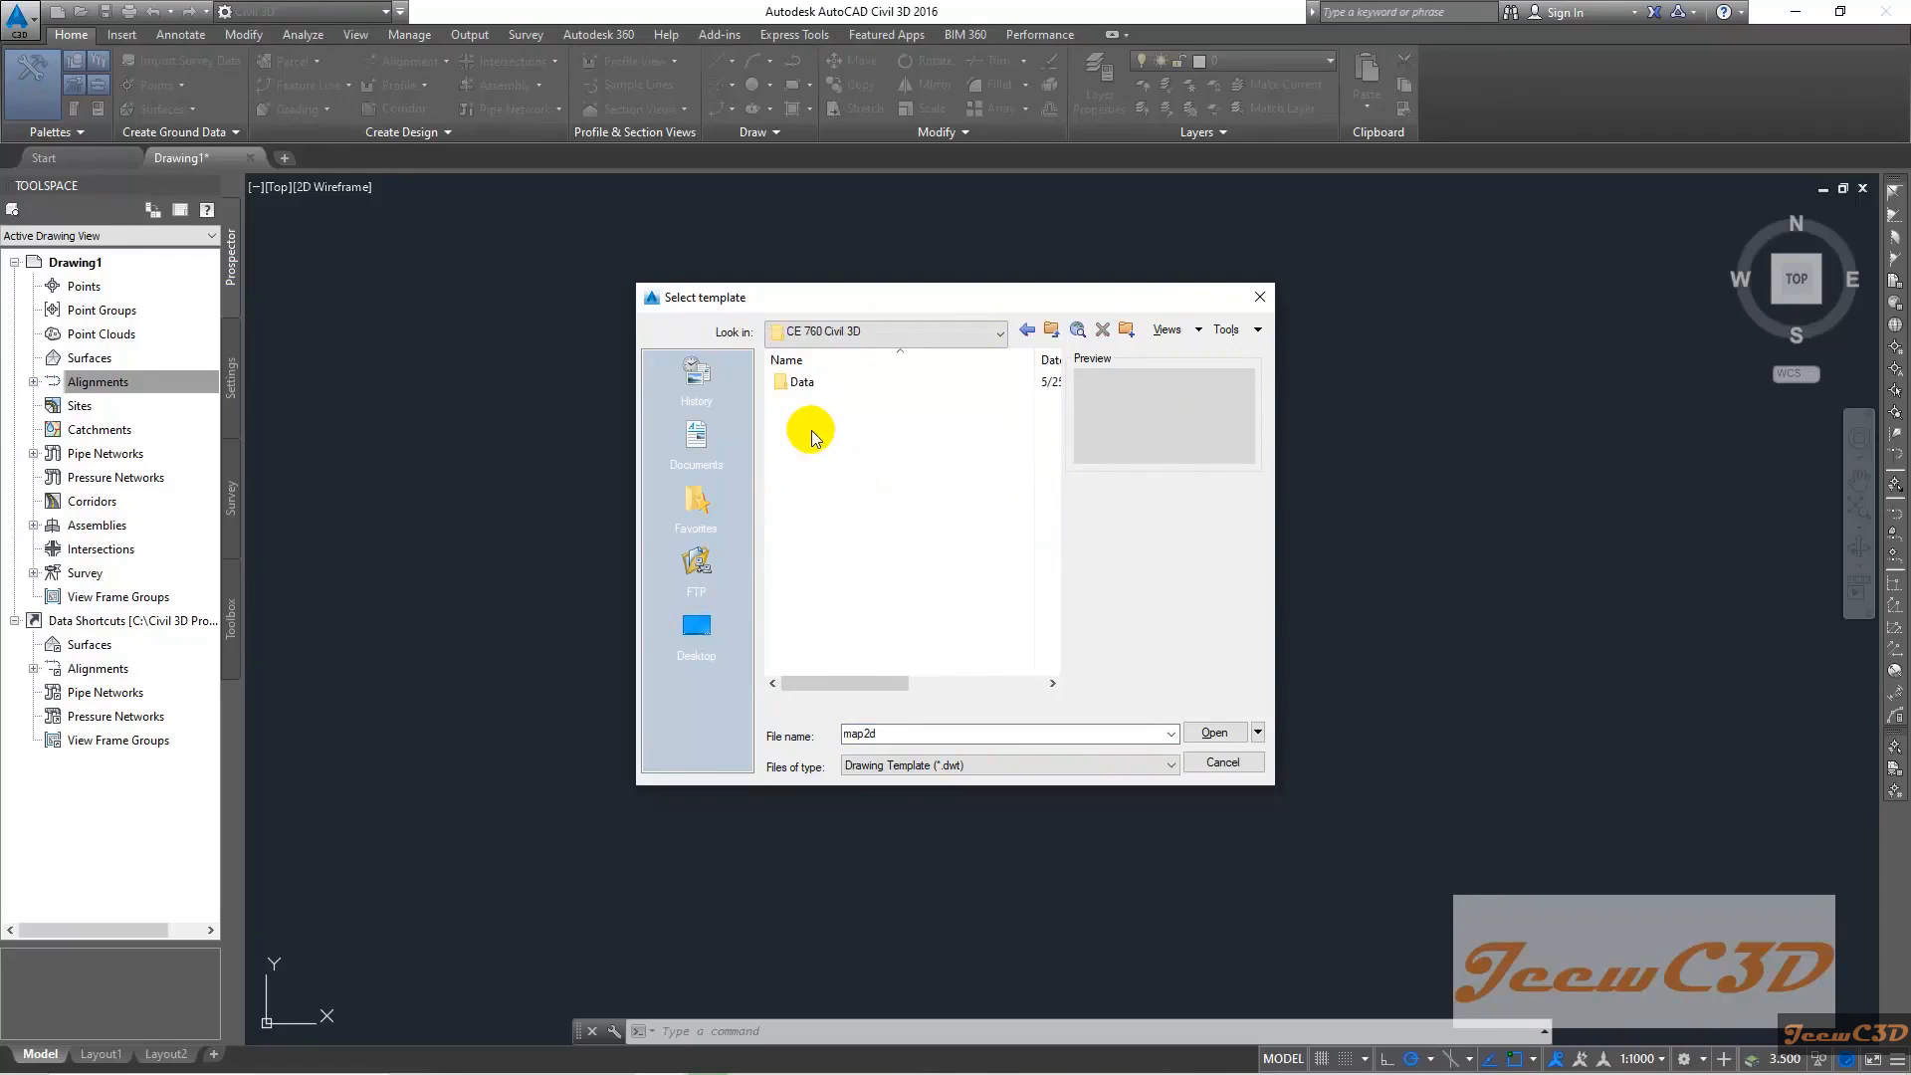
double_click(804, 384)
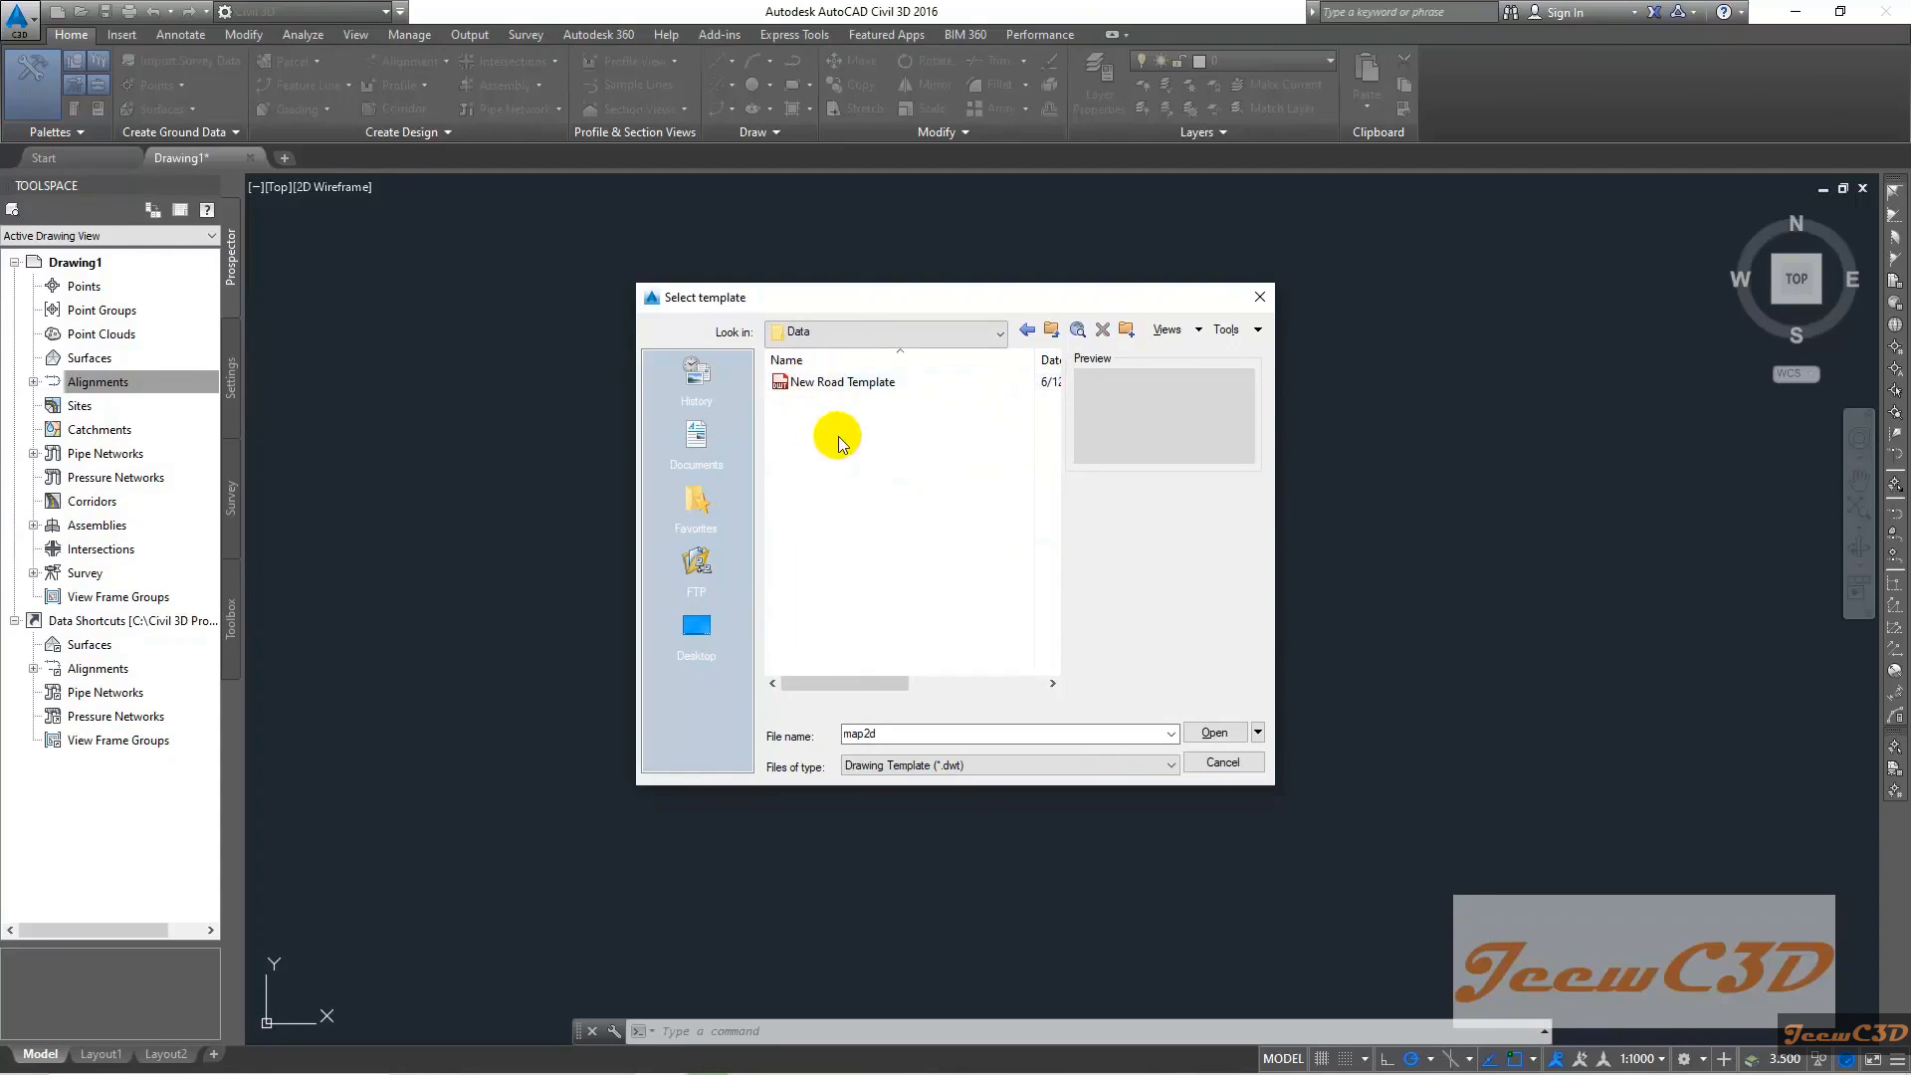
left_click(812, 383)
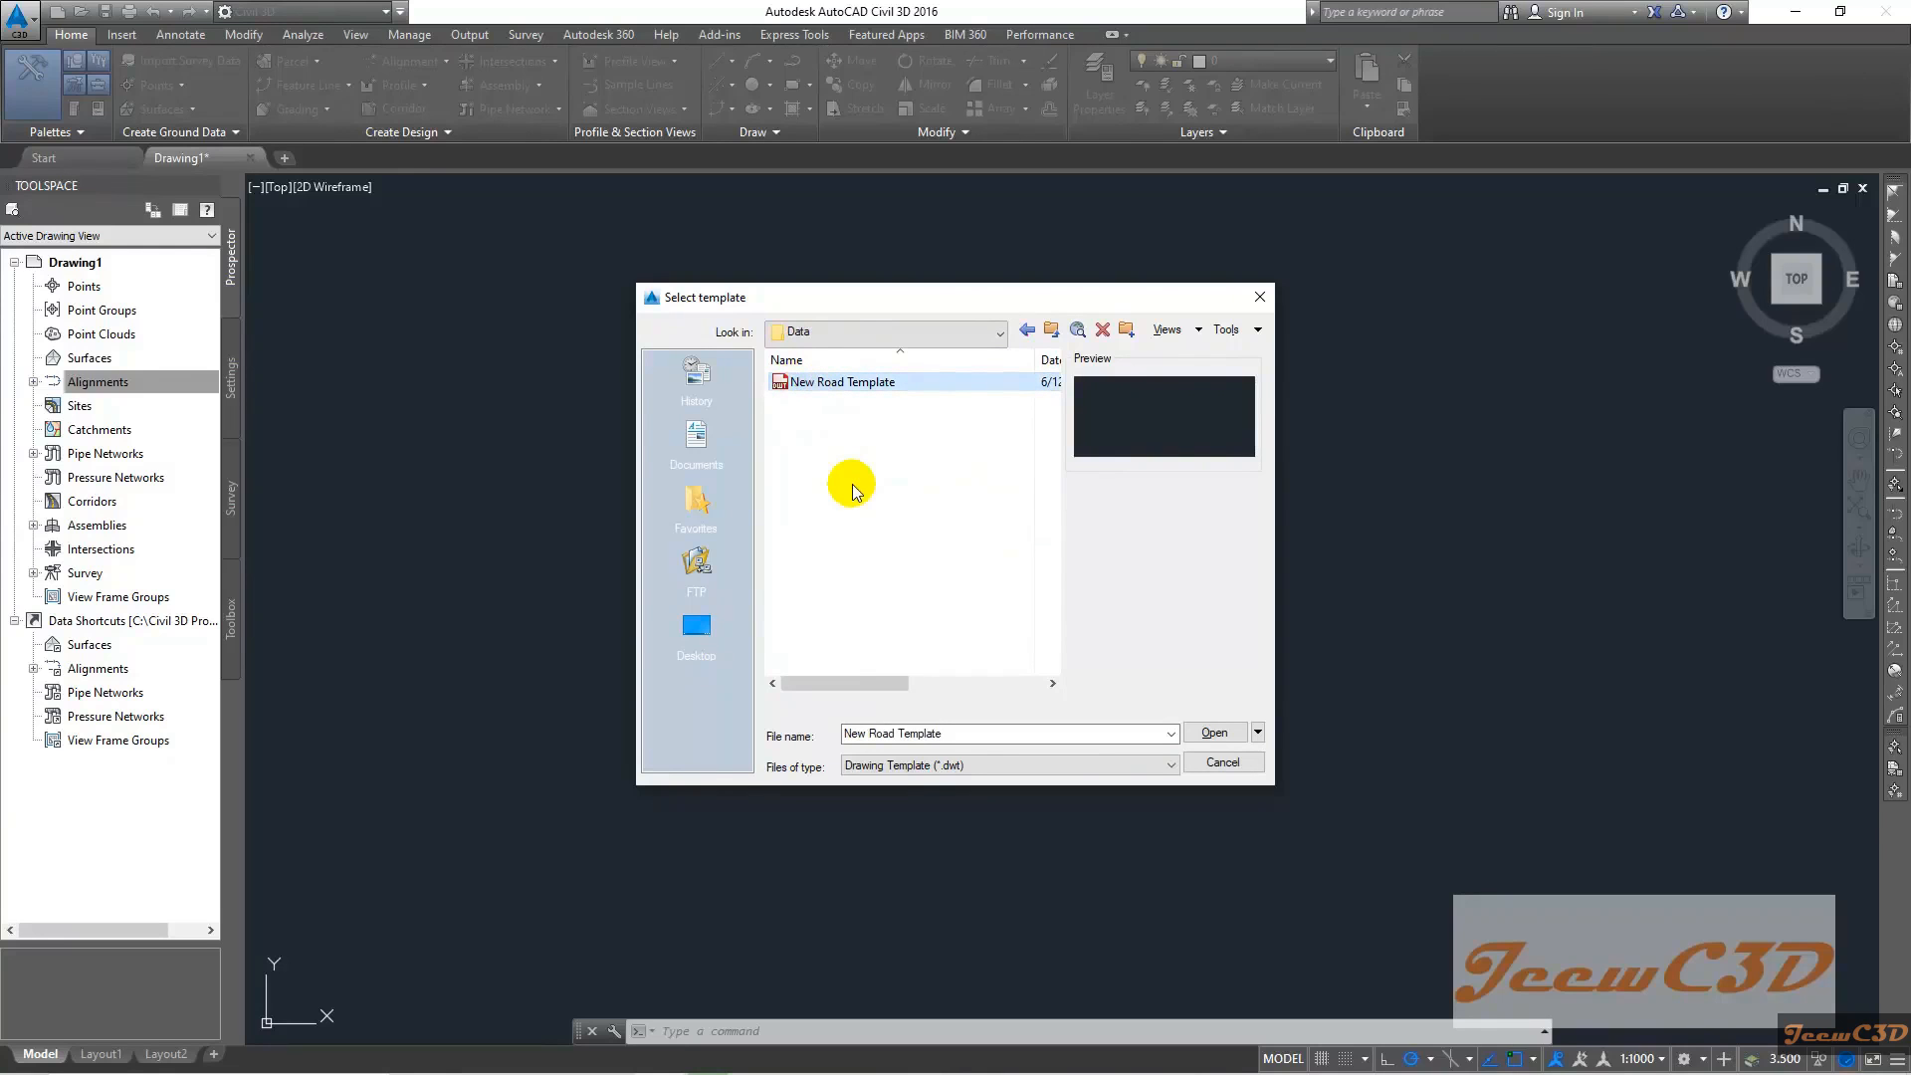
left_click(1213, 733)
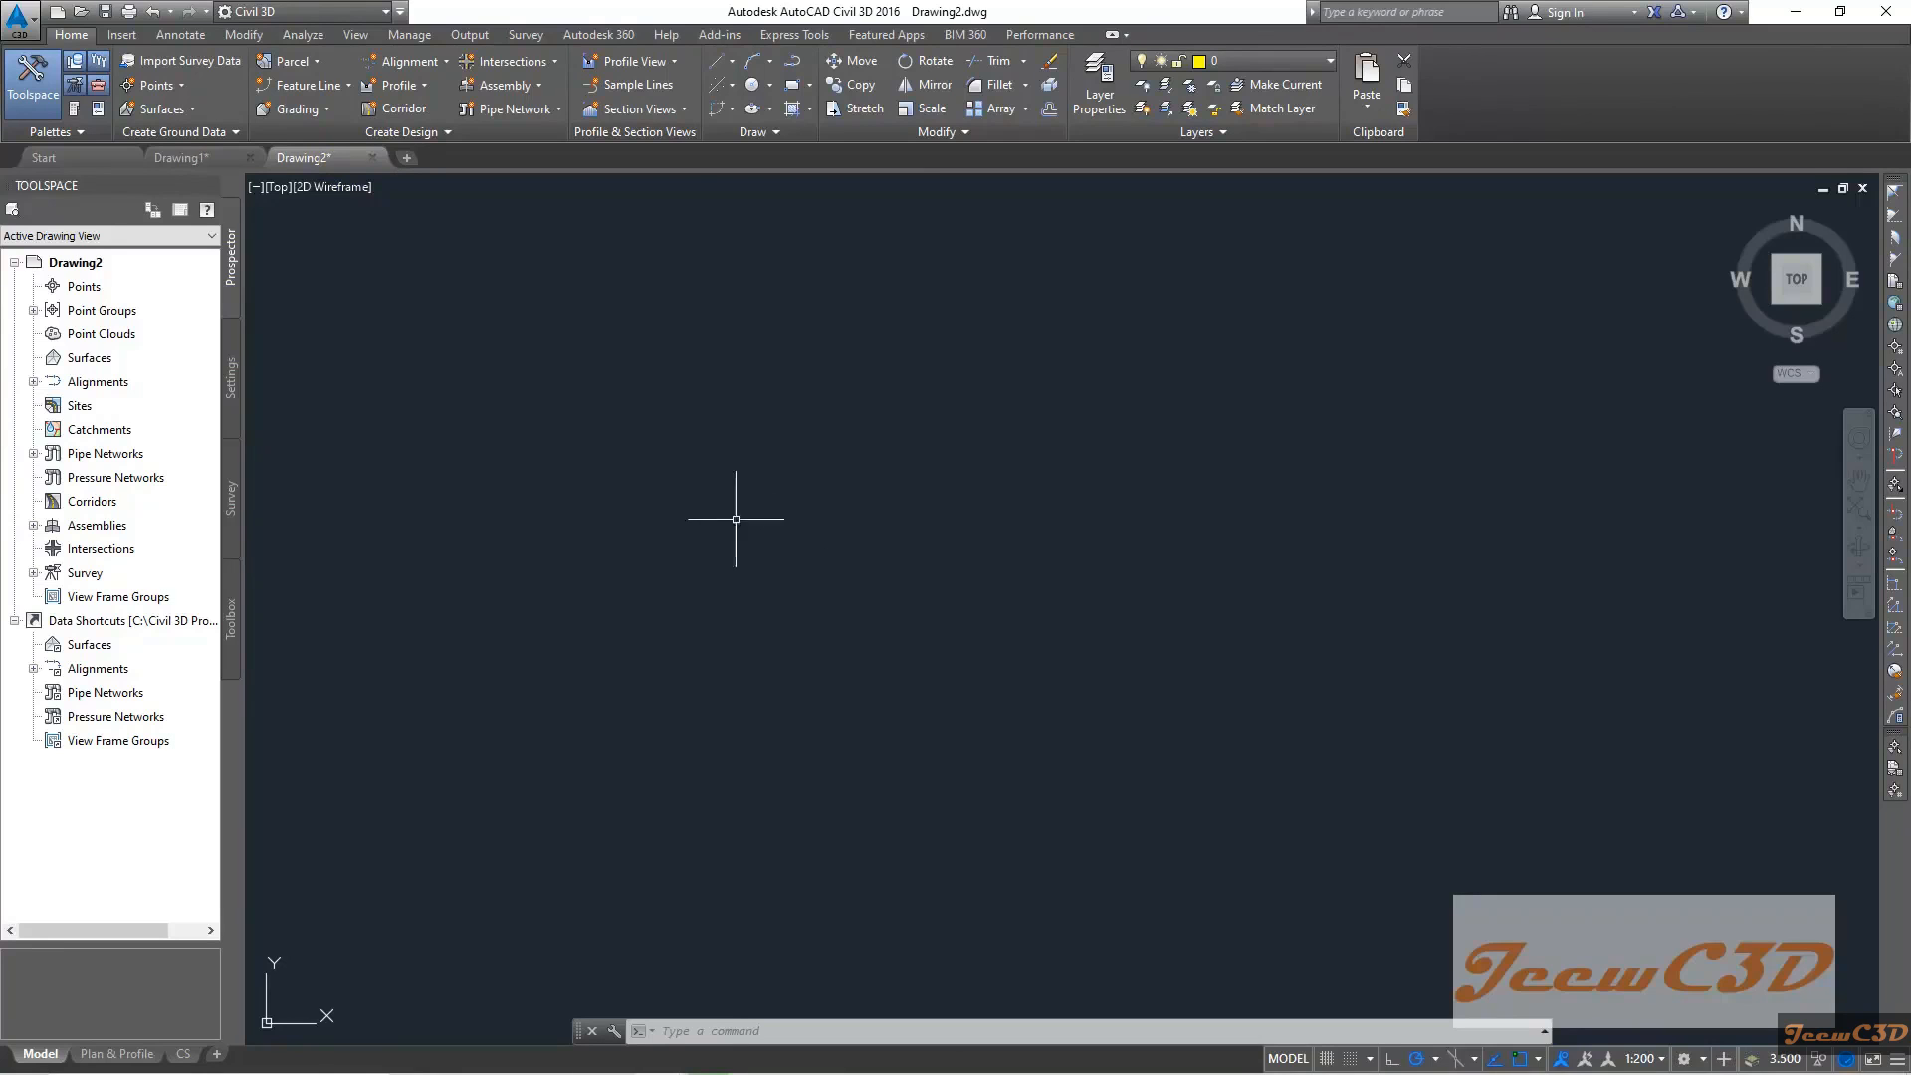
Close Drawing1 without saving its changes
left_click(250, 158)
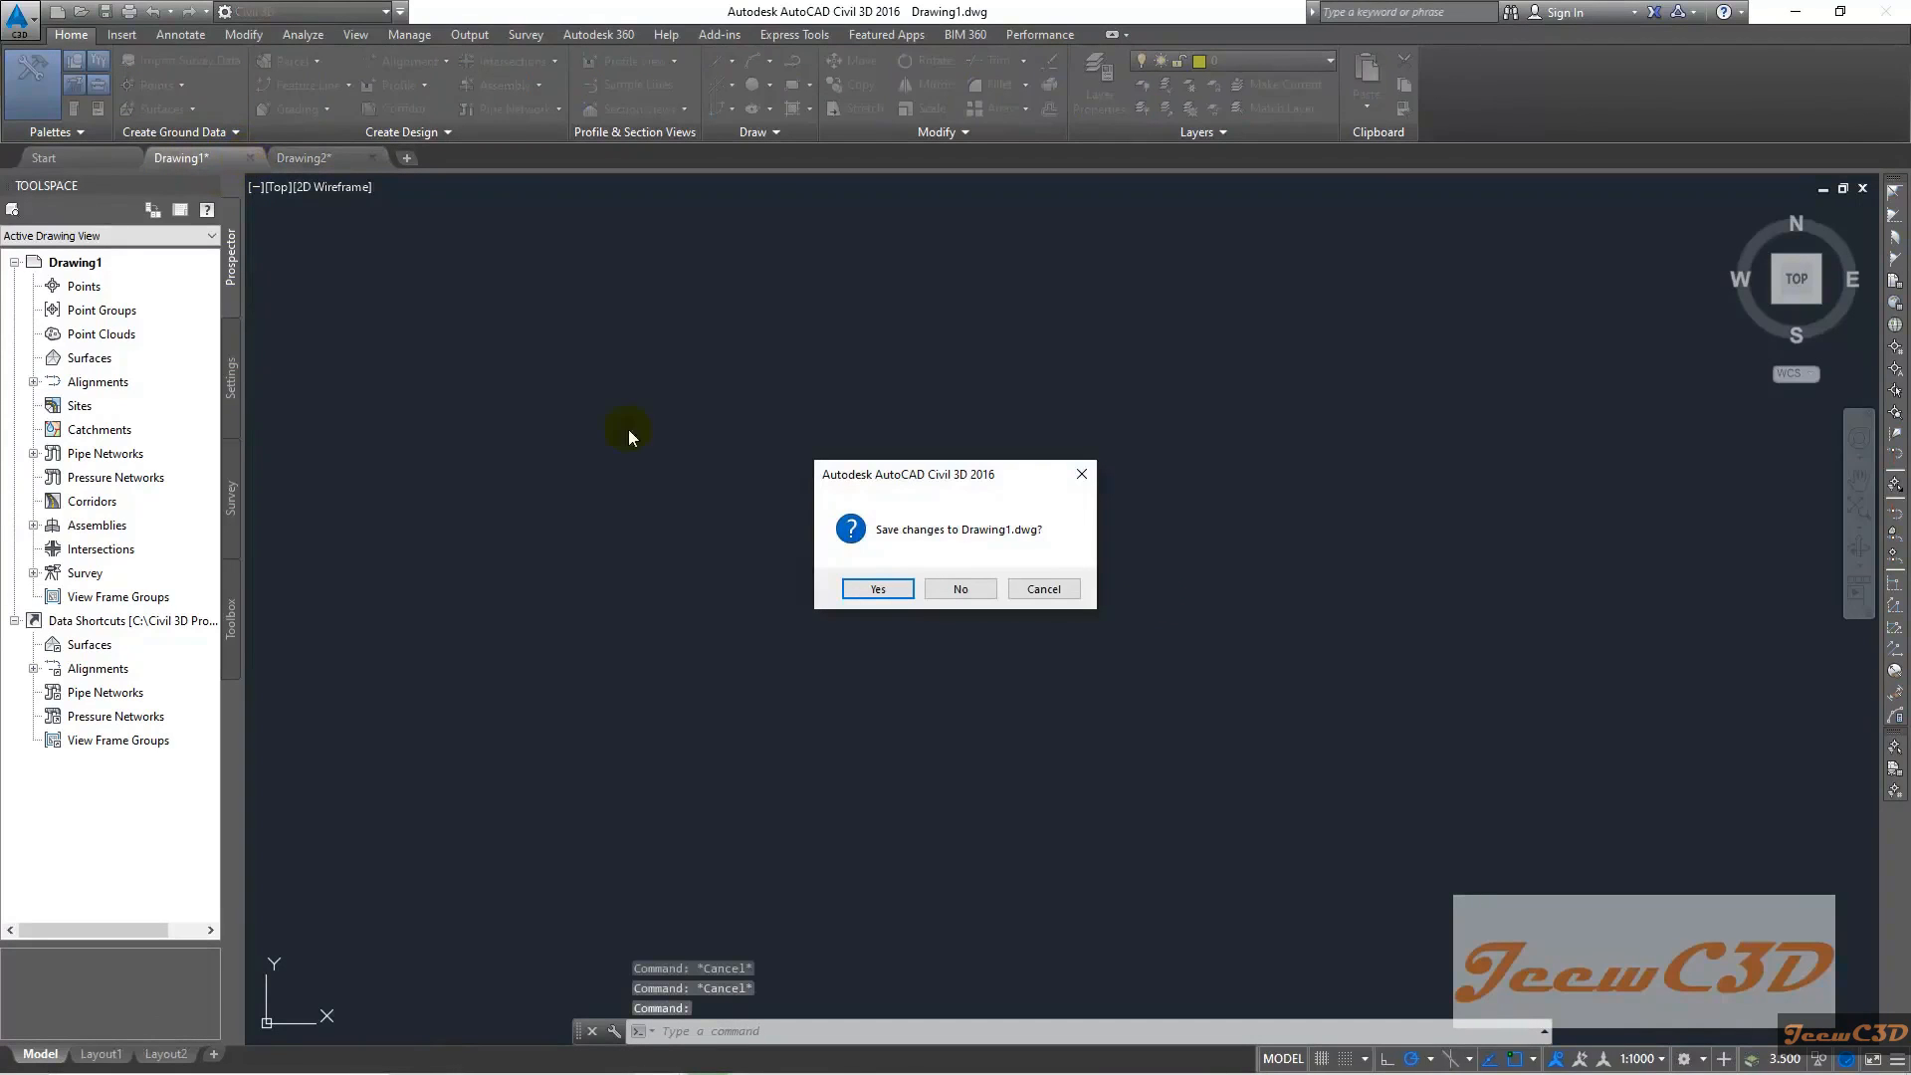
left_click(963, 589)
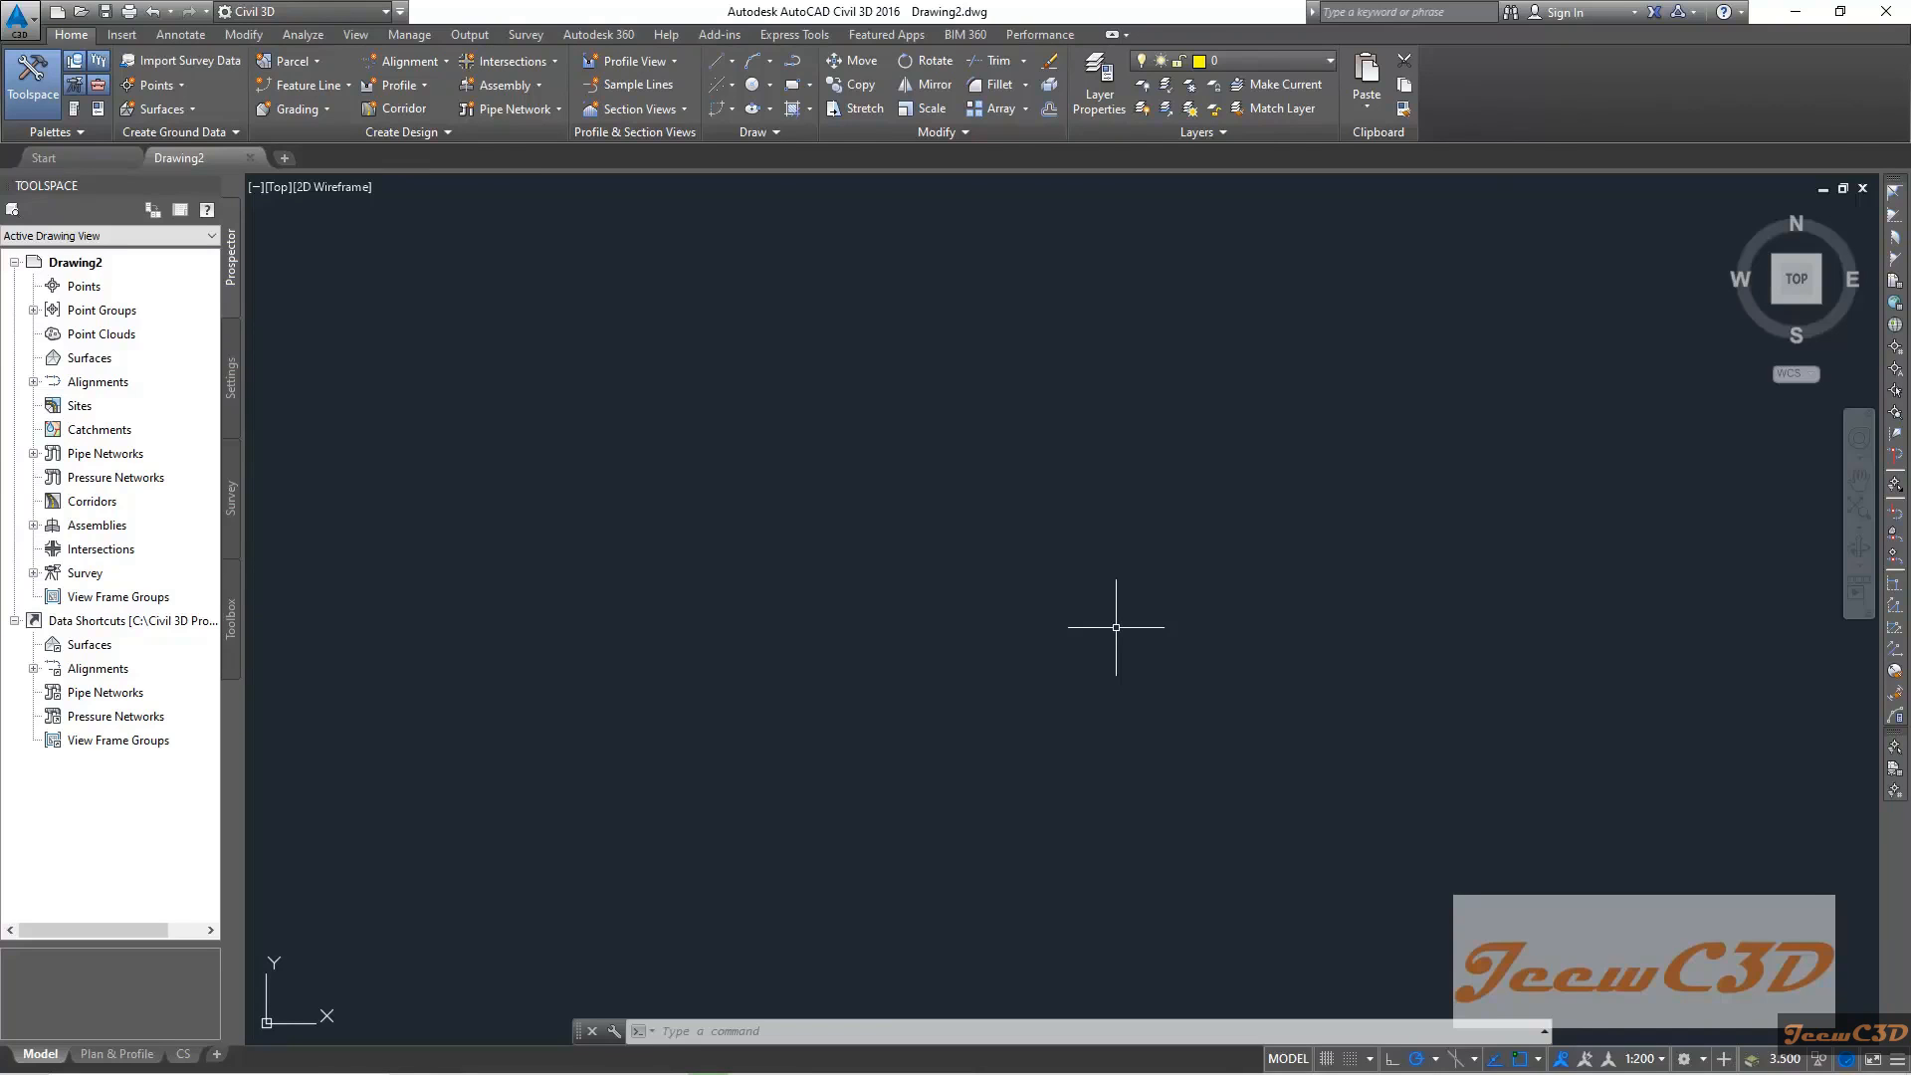
Turn off object snap, object snap tracking and polar tracking in the Drafting Settings
right_click(1123, 535, "shift")
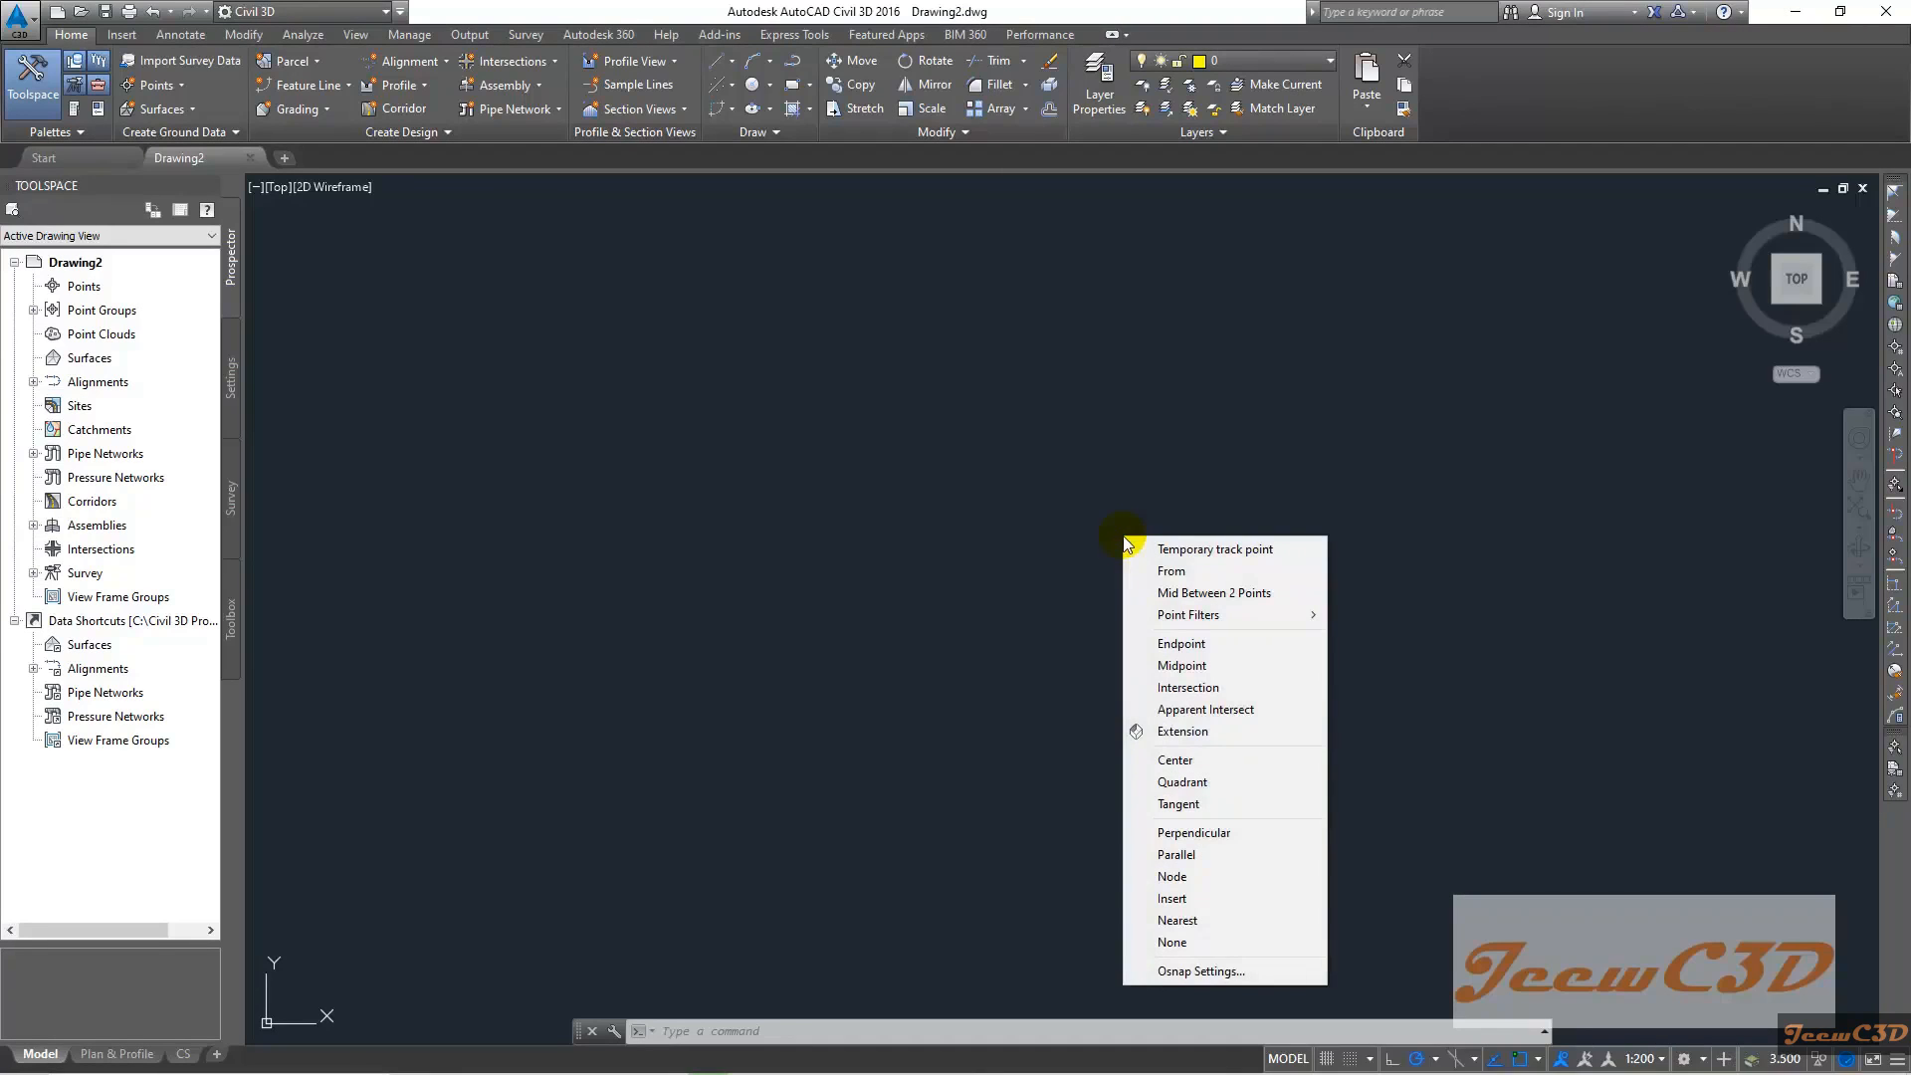
left_click(1215, 973)
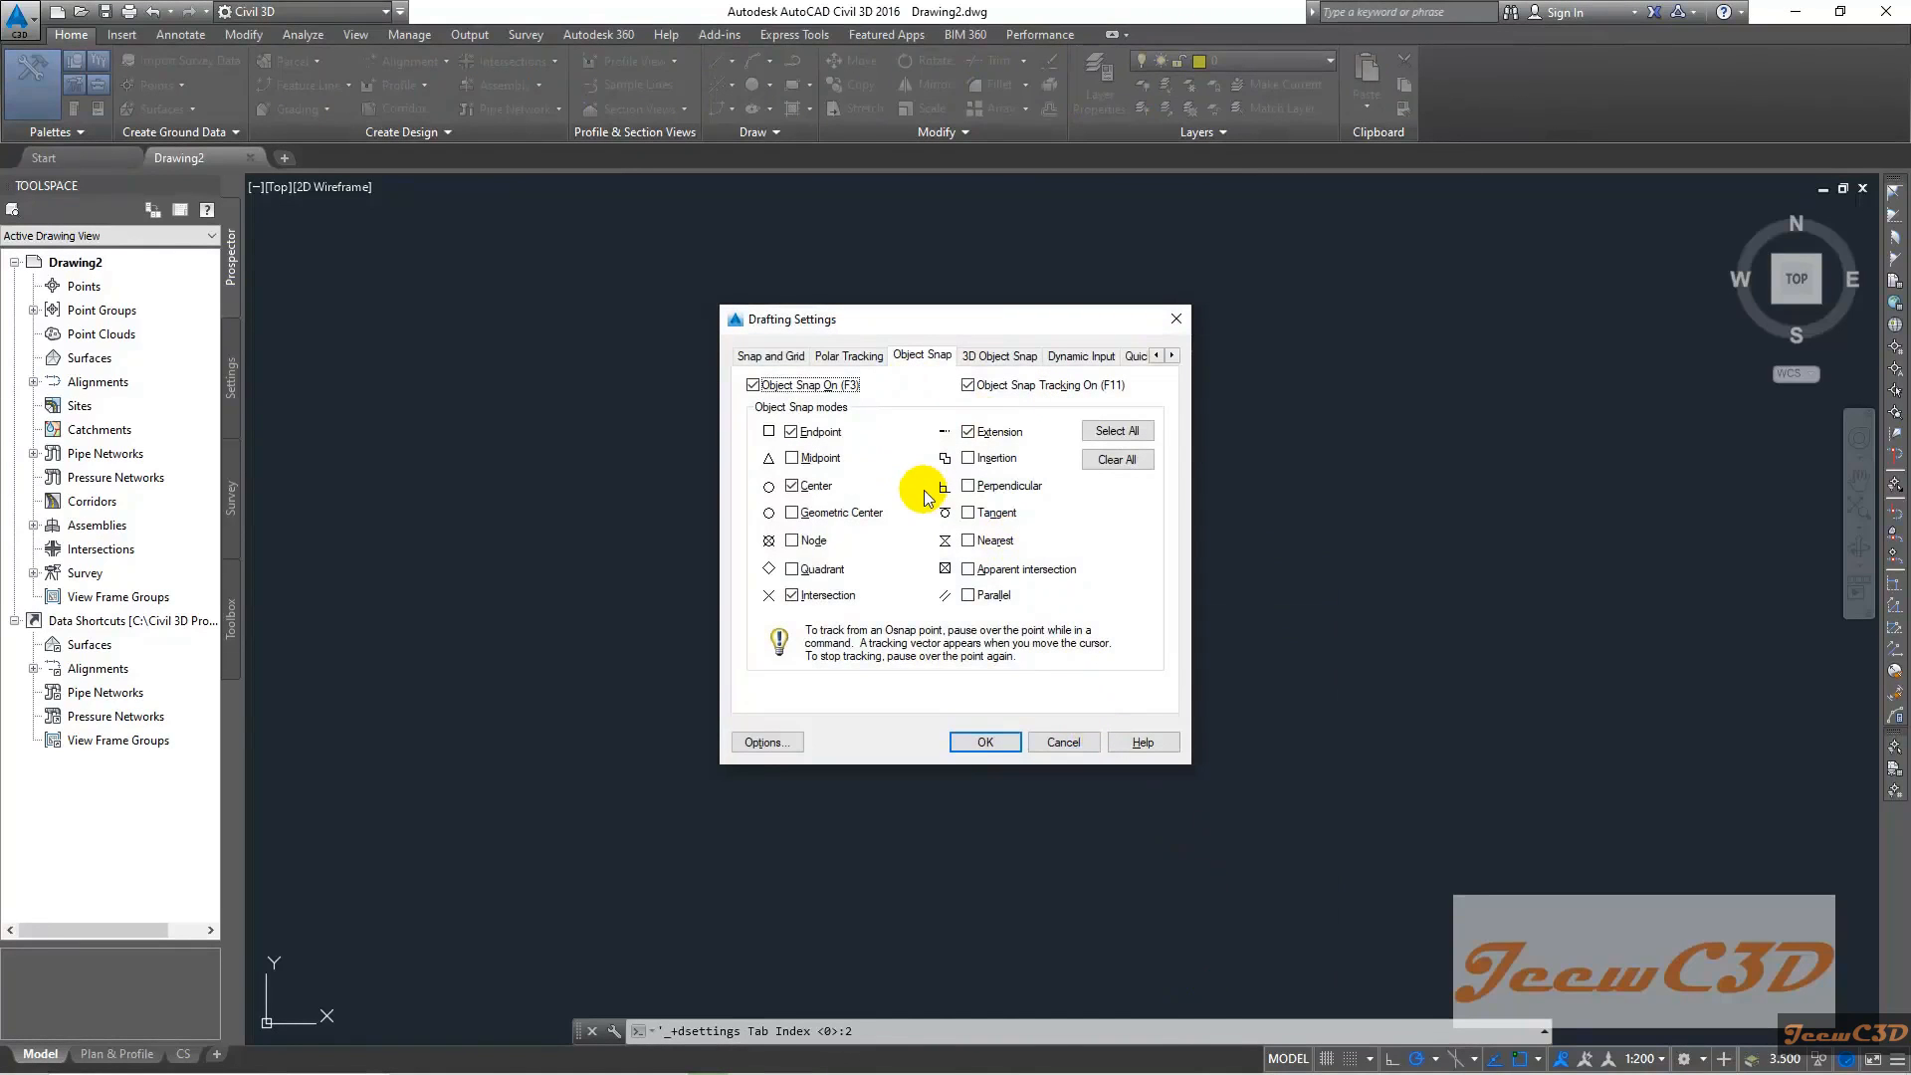
left_click(752, 385)
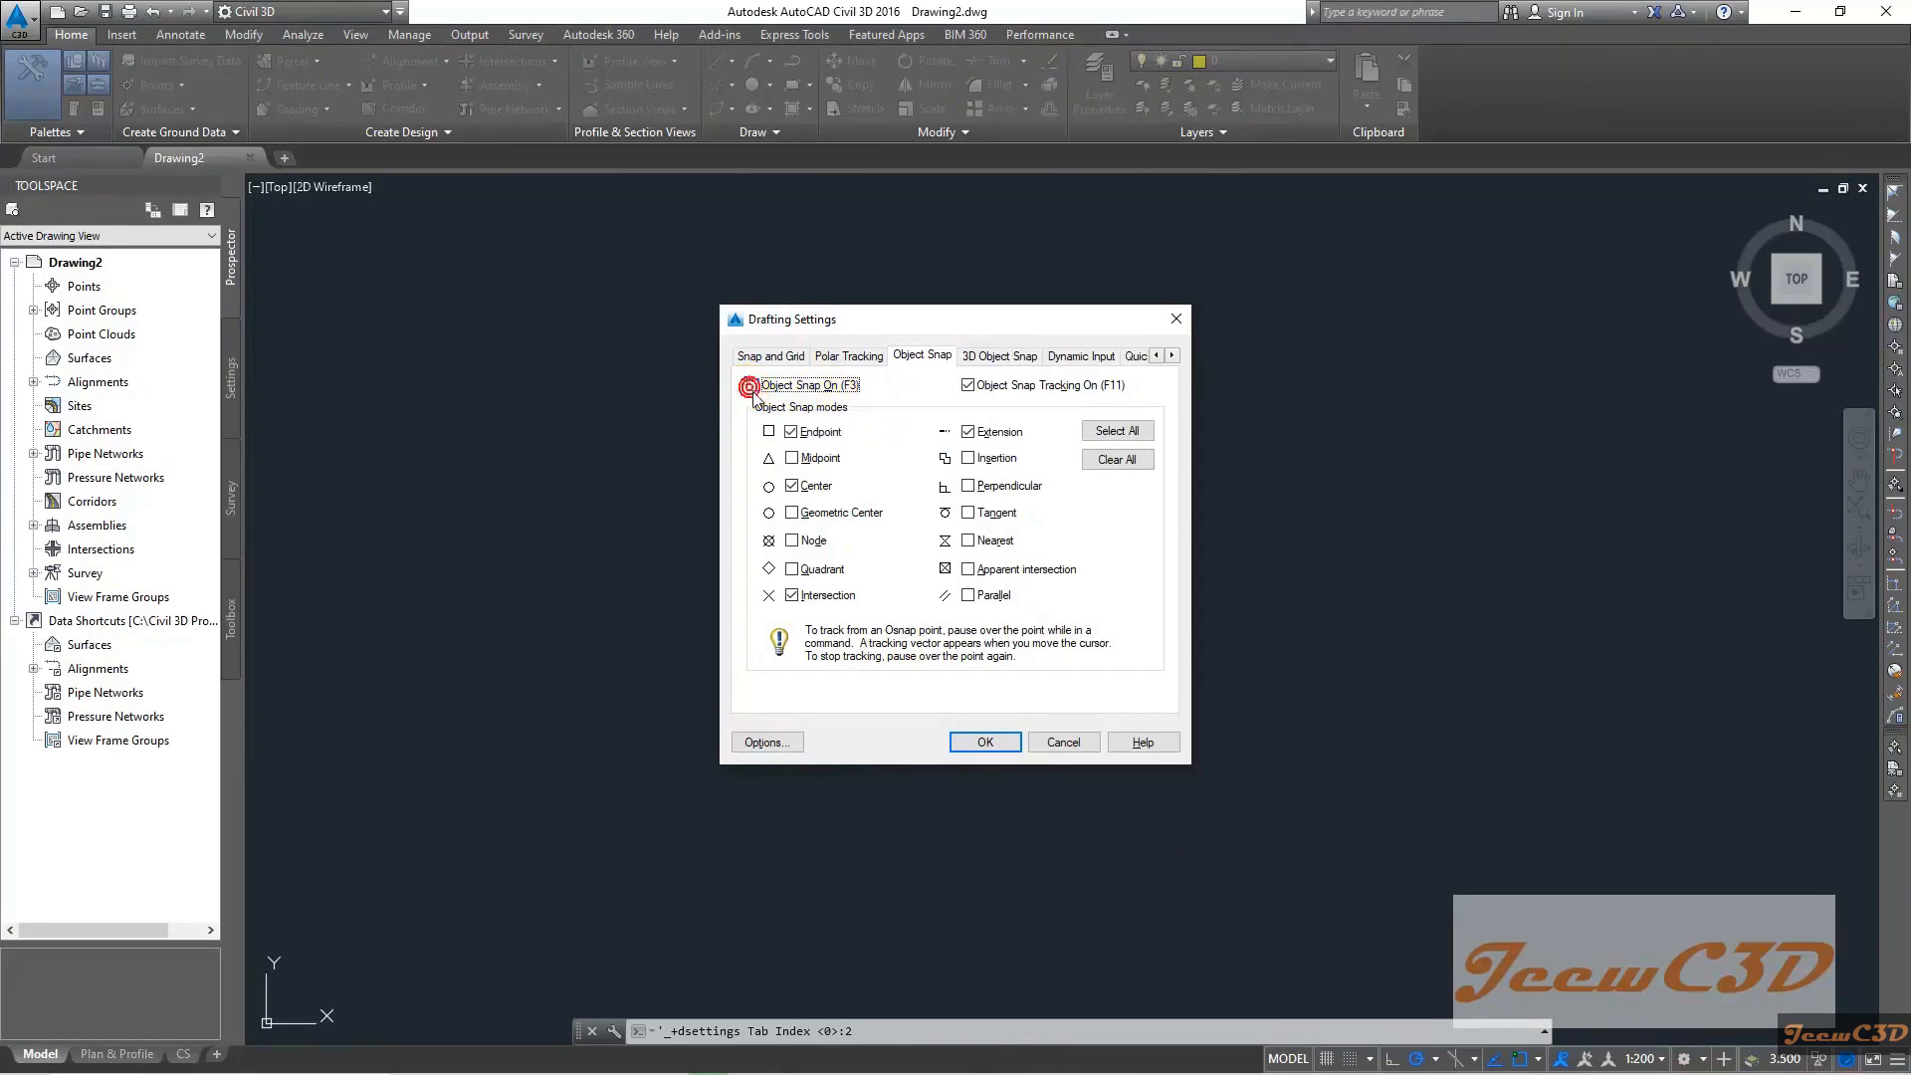
left_click(968, 385)
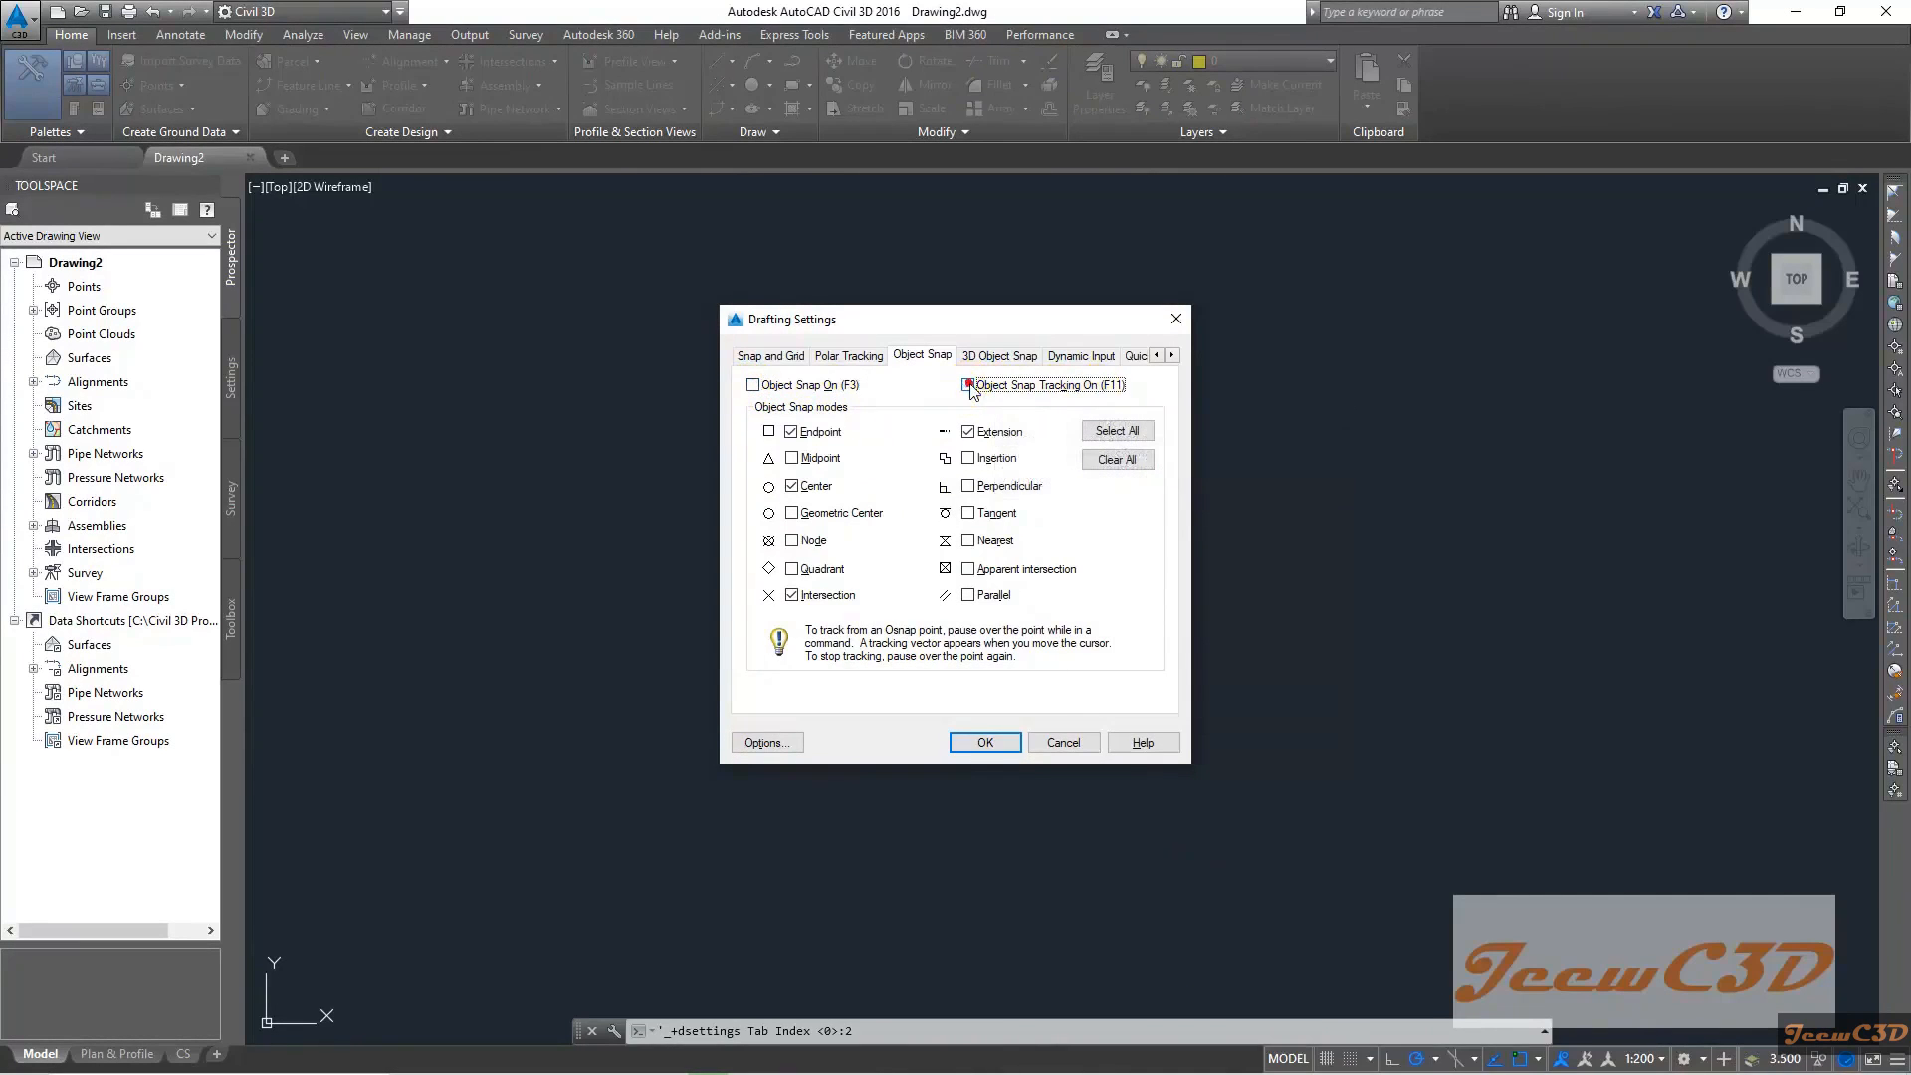
left_click(755, 359)
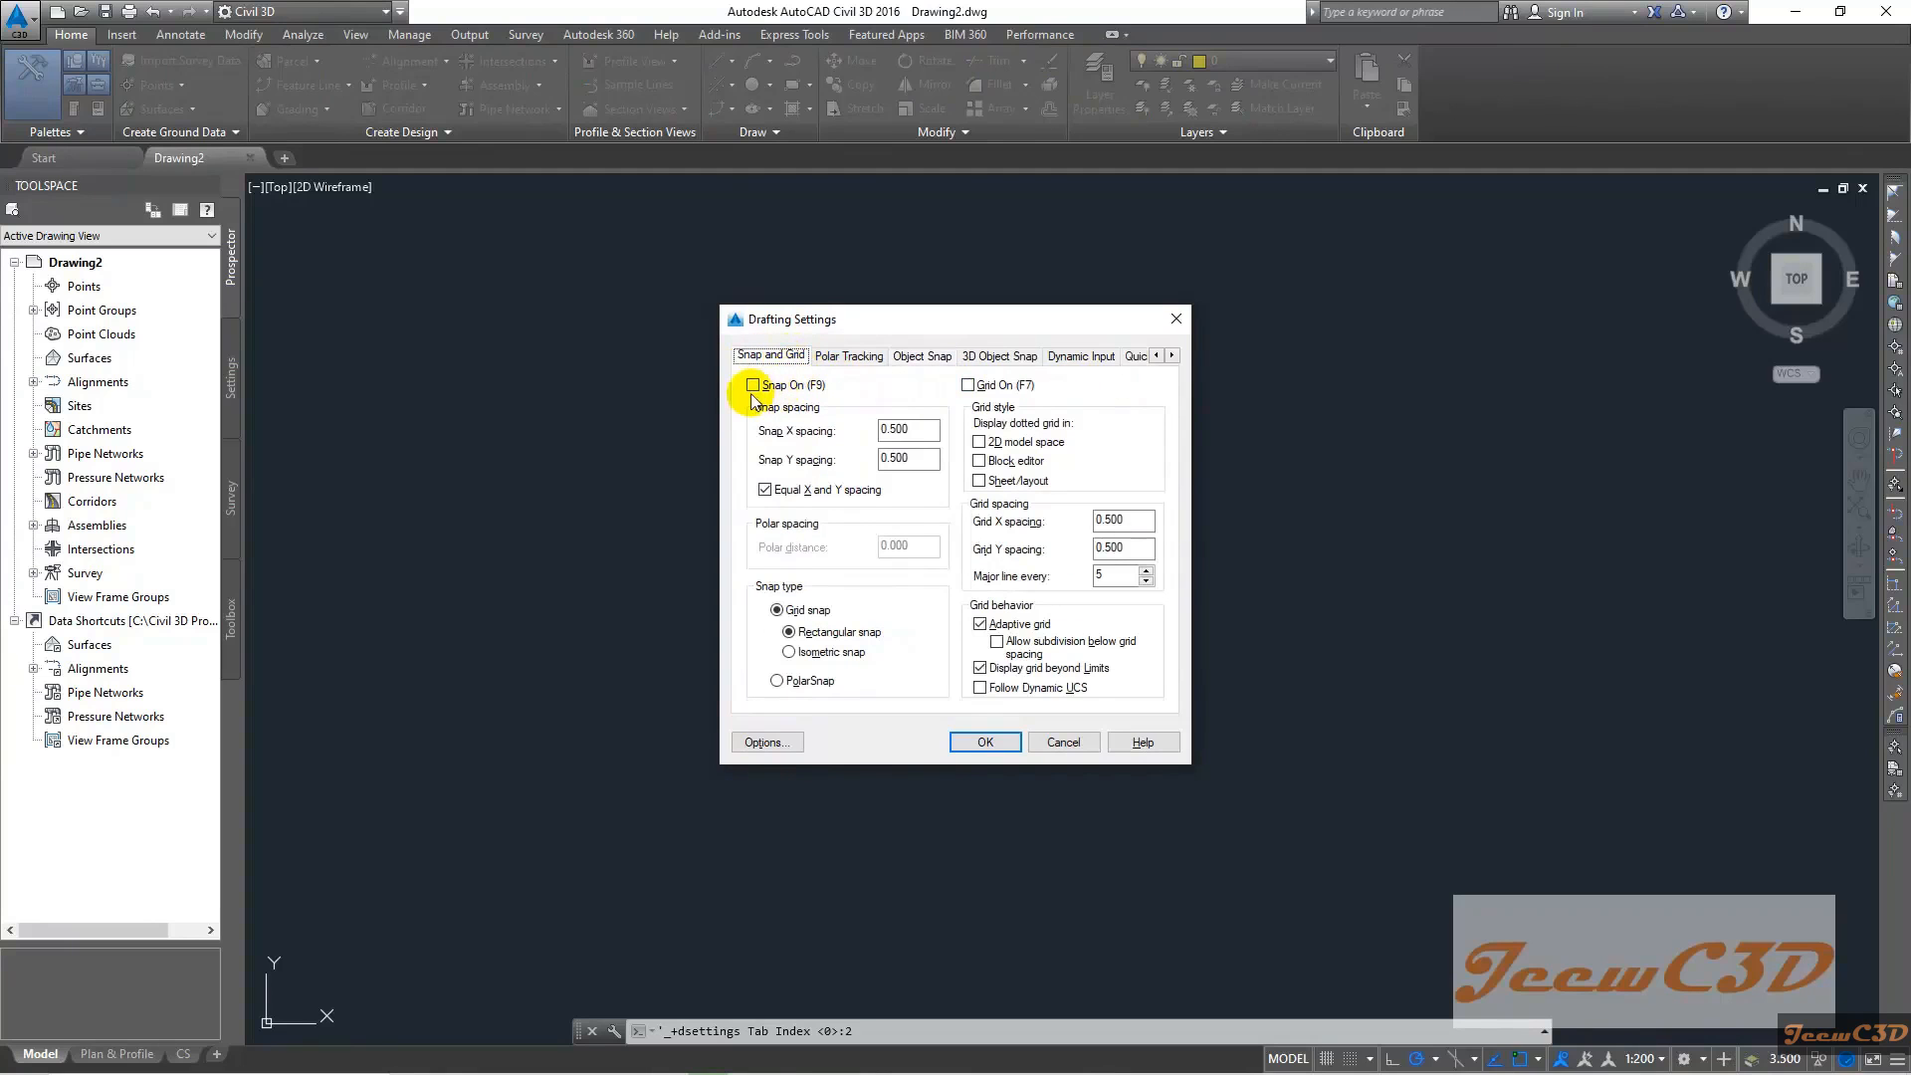
left_click(862, 366)
left_click(752, 386)
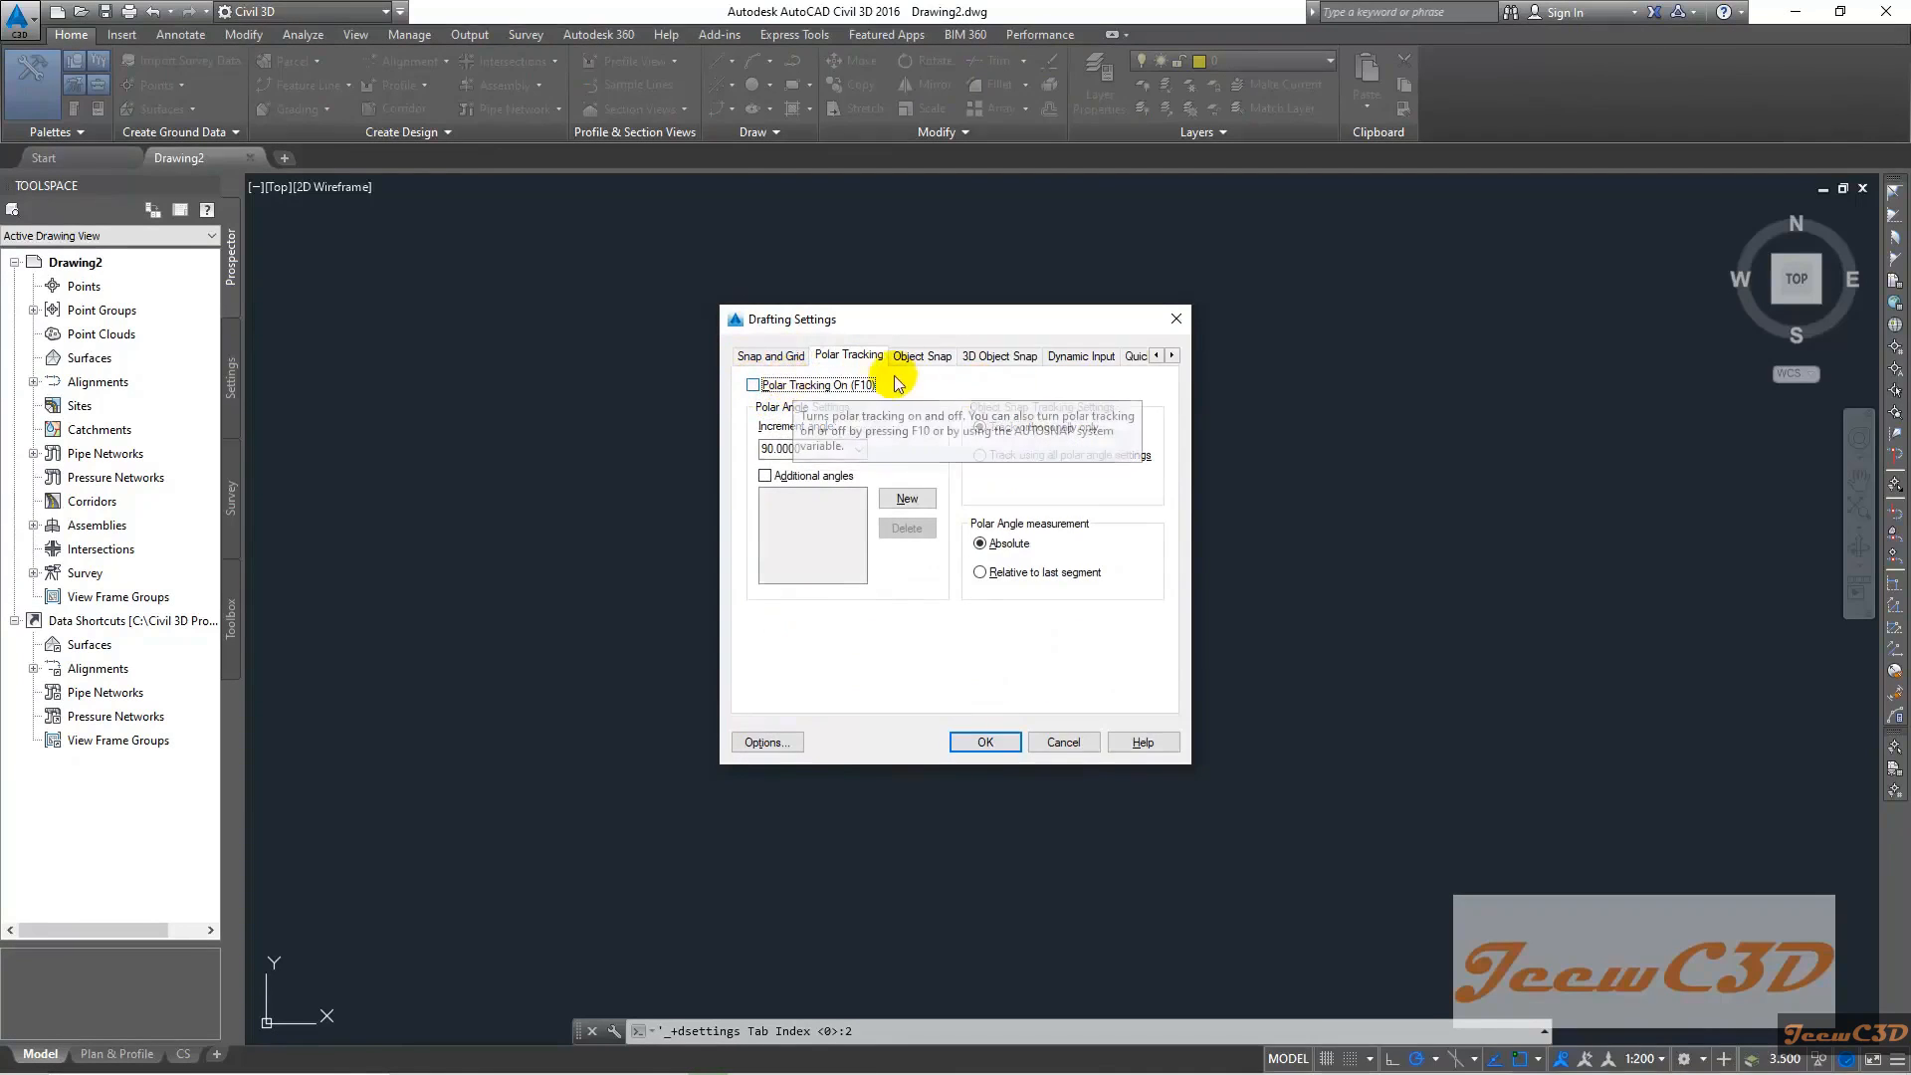
Review the object snap, 3D object snap, dynamic input, polar tracking, and snap and grid options, and apply the drafting settings
left_click(926, 355)
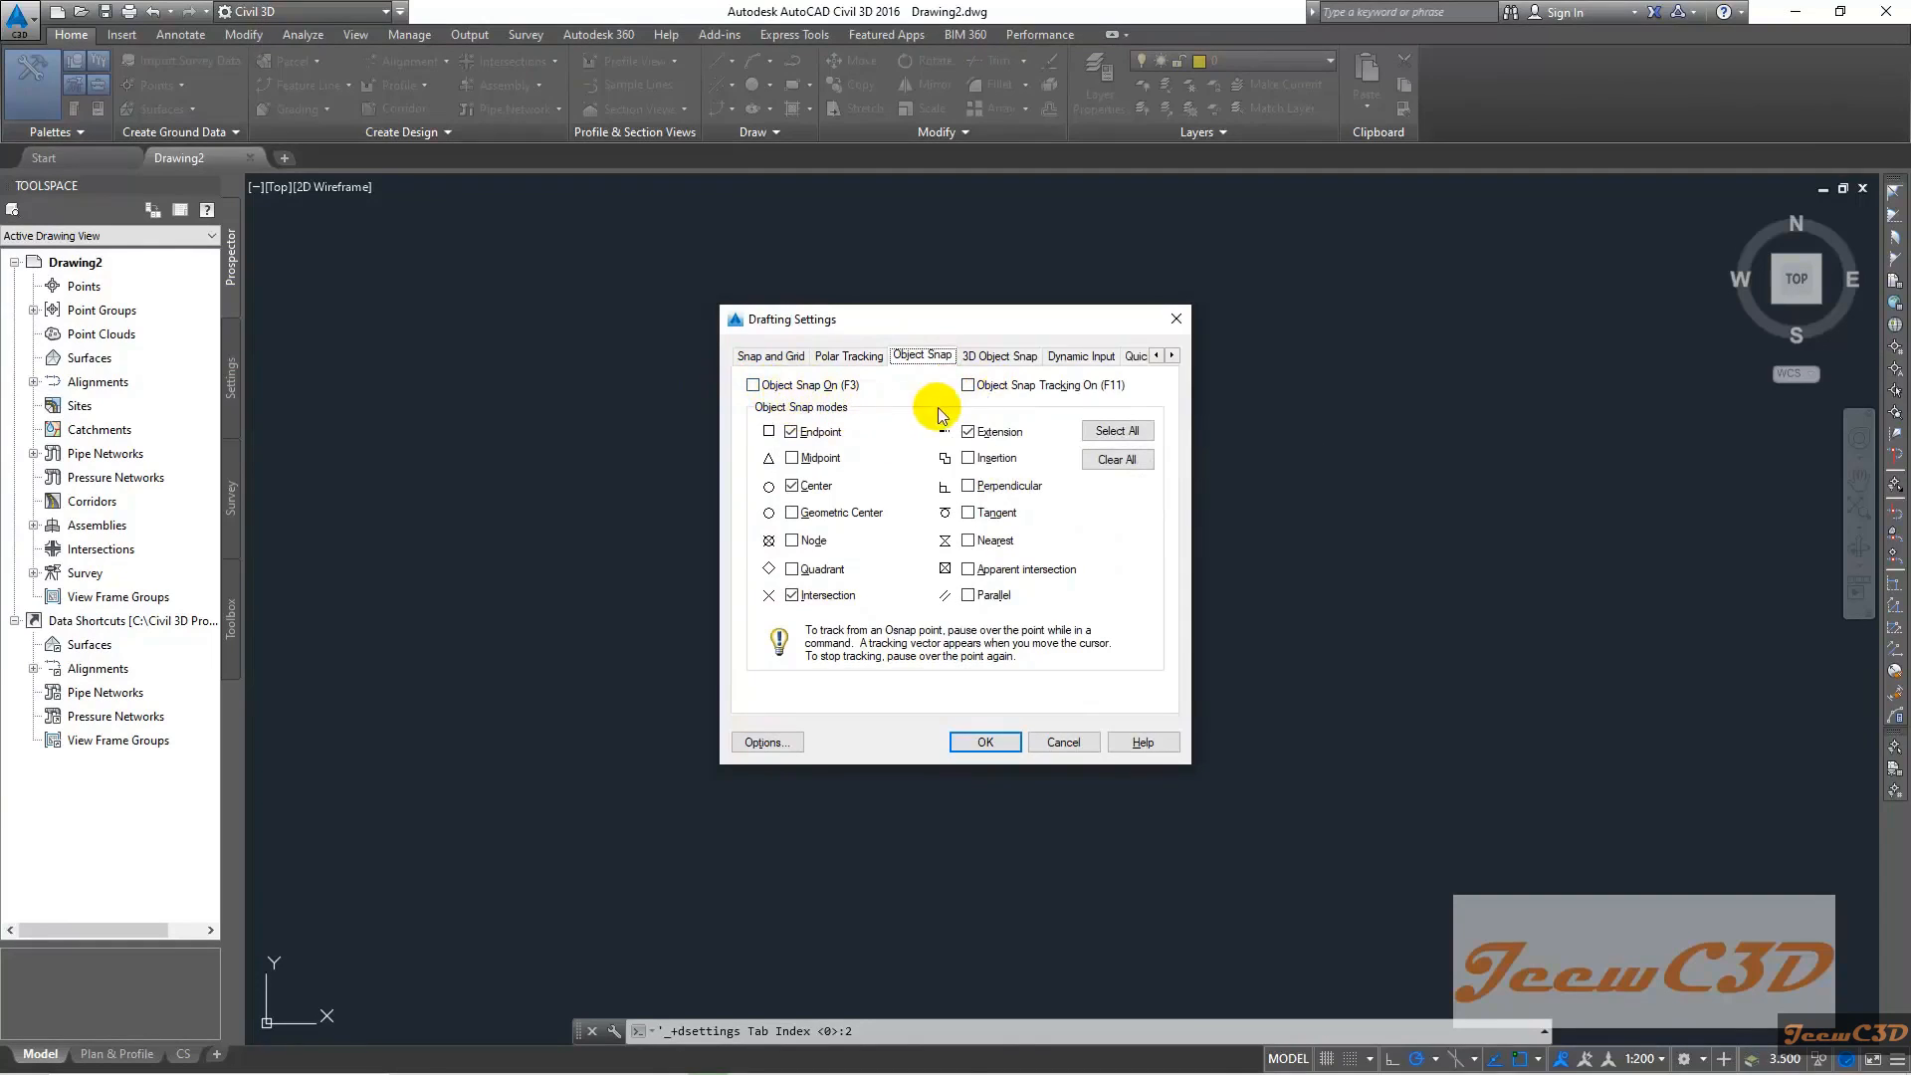
left_click(1000, 356)
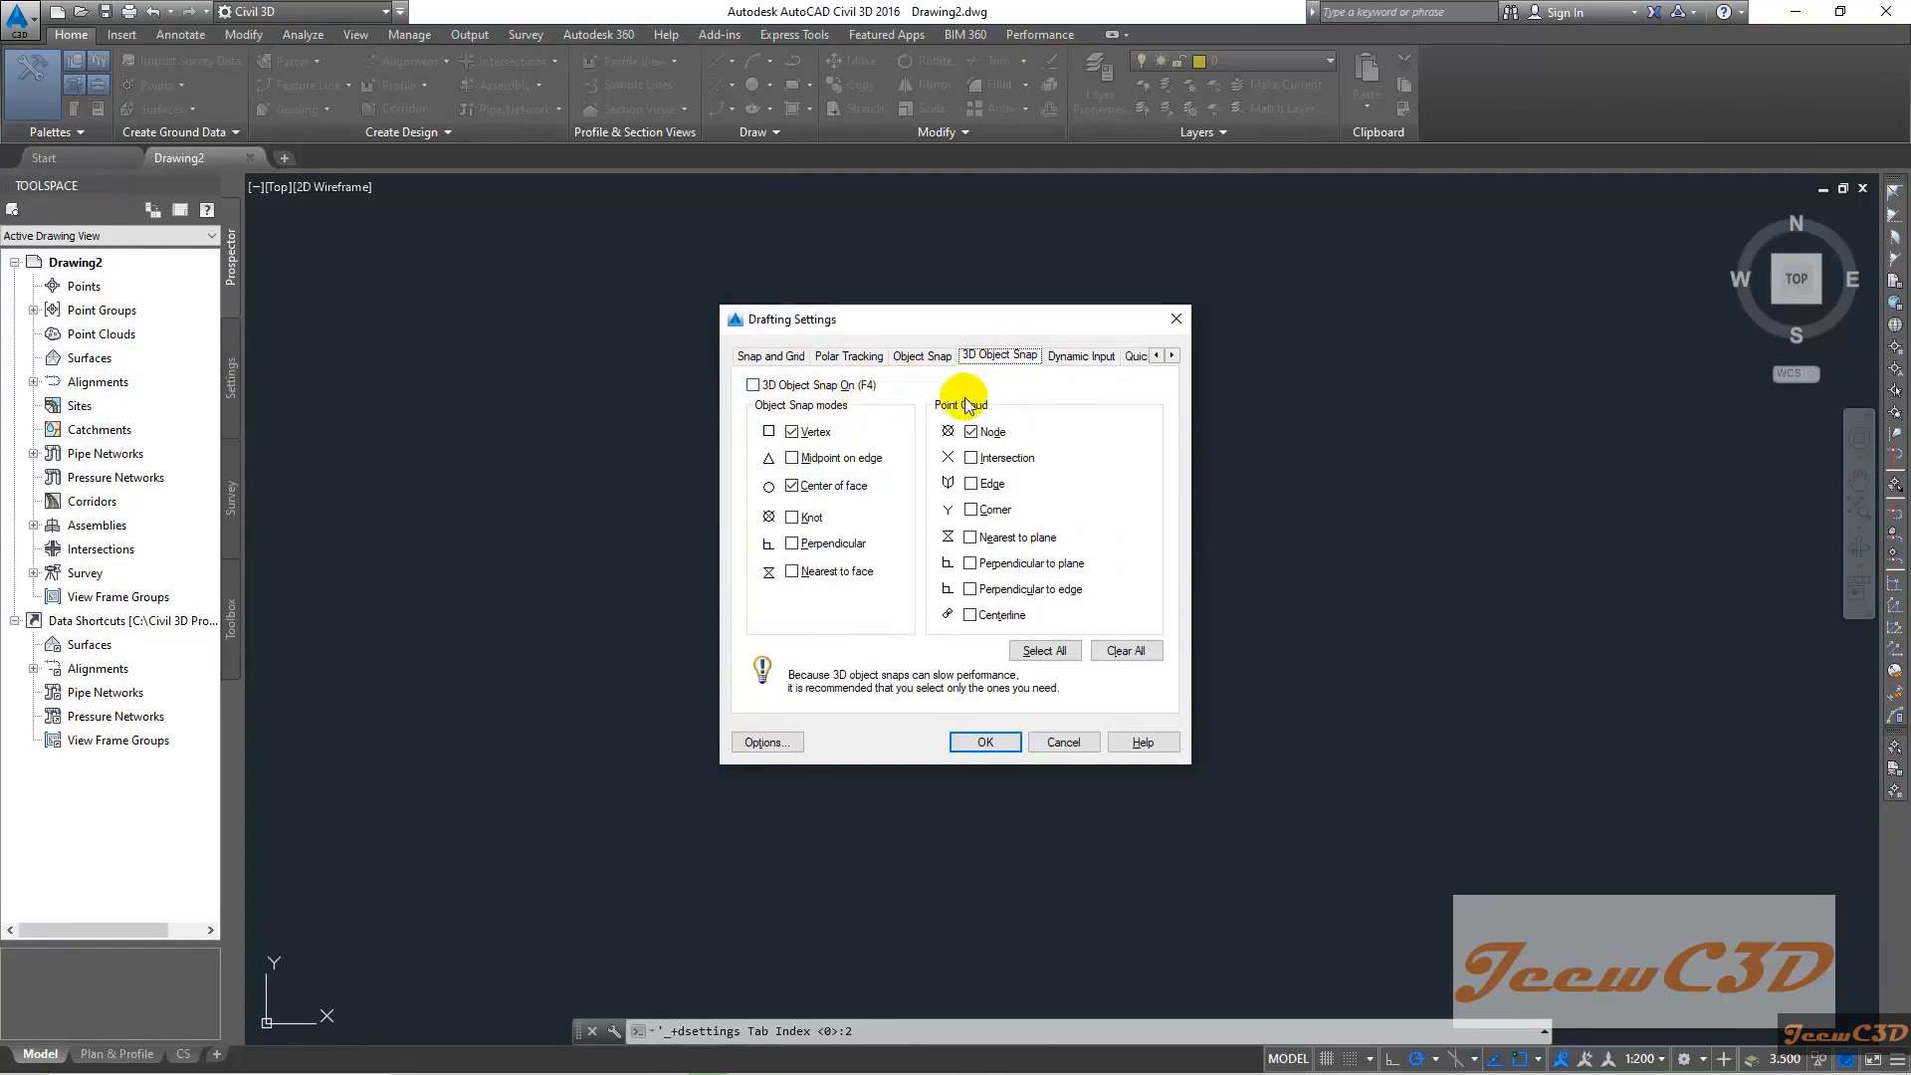
left_click(1073, 356)
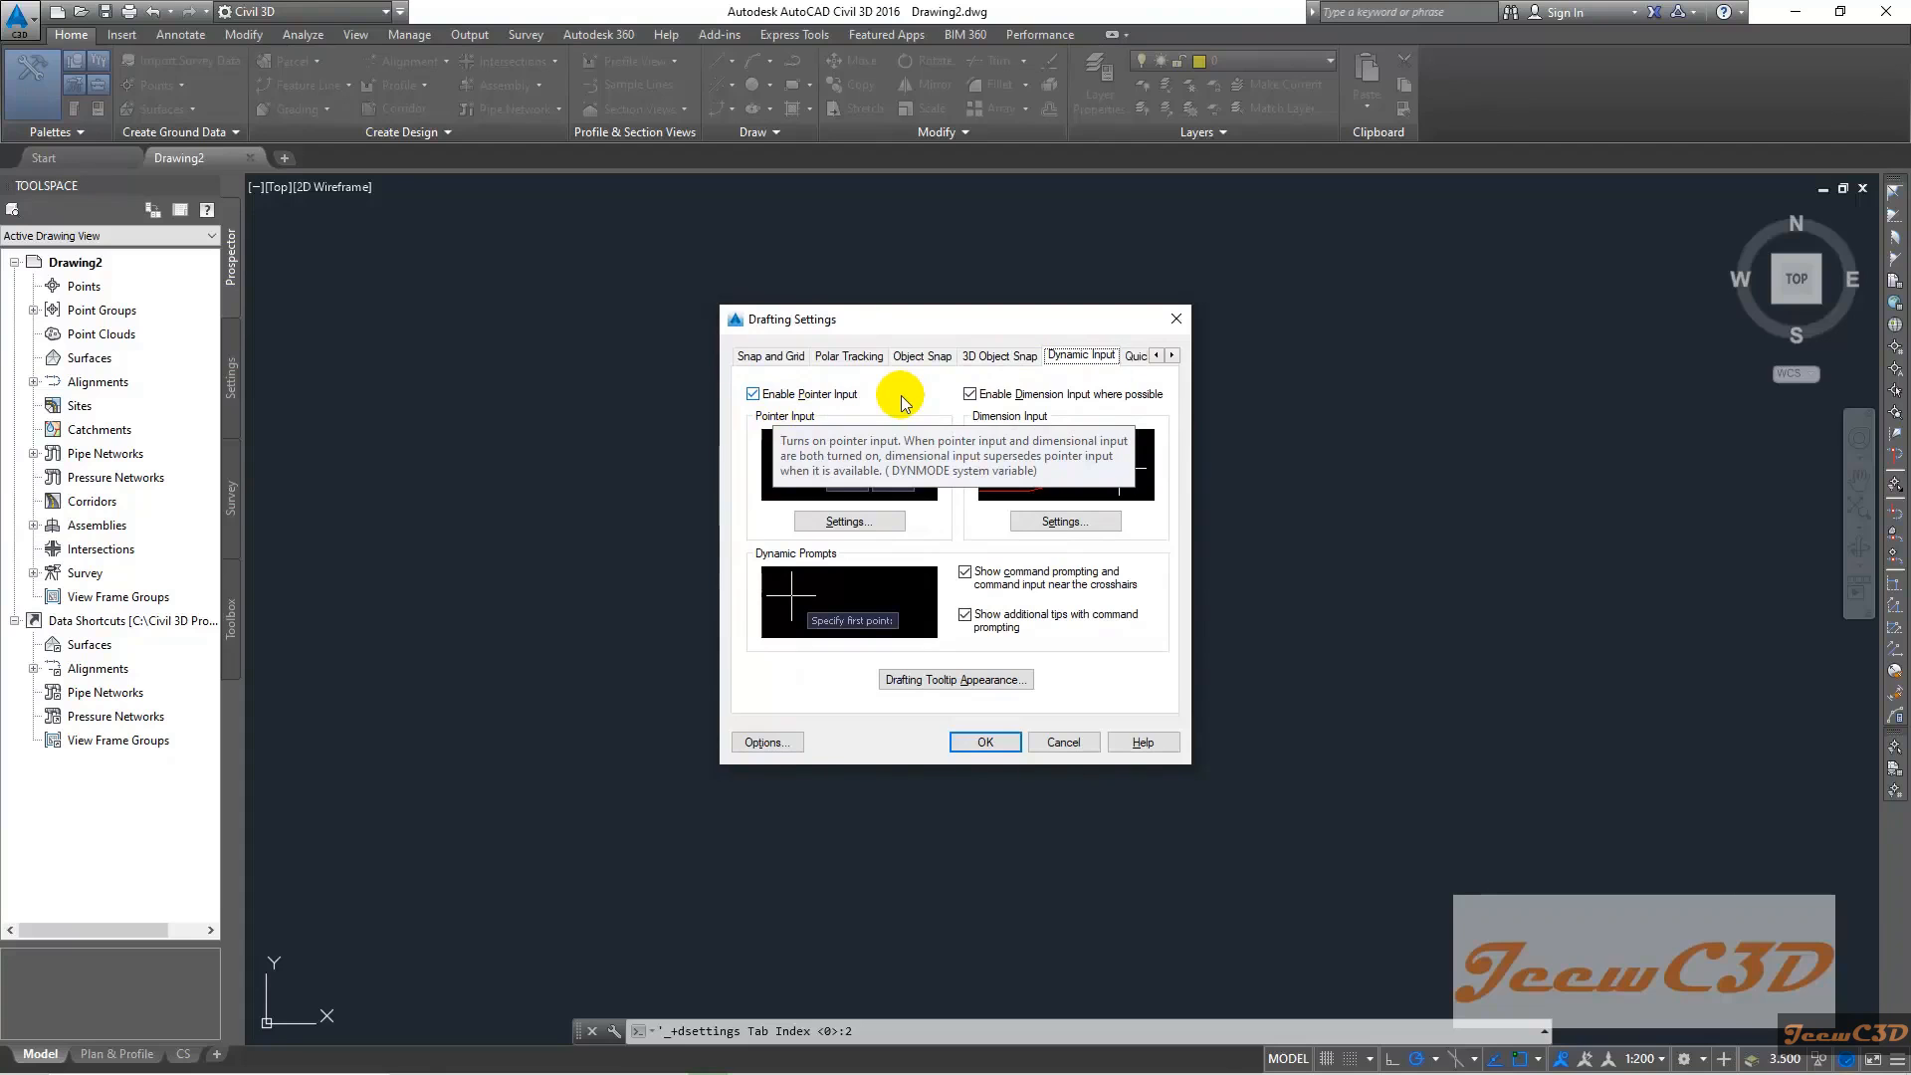
left_click(996, 361)
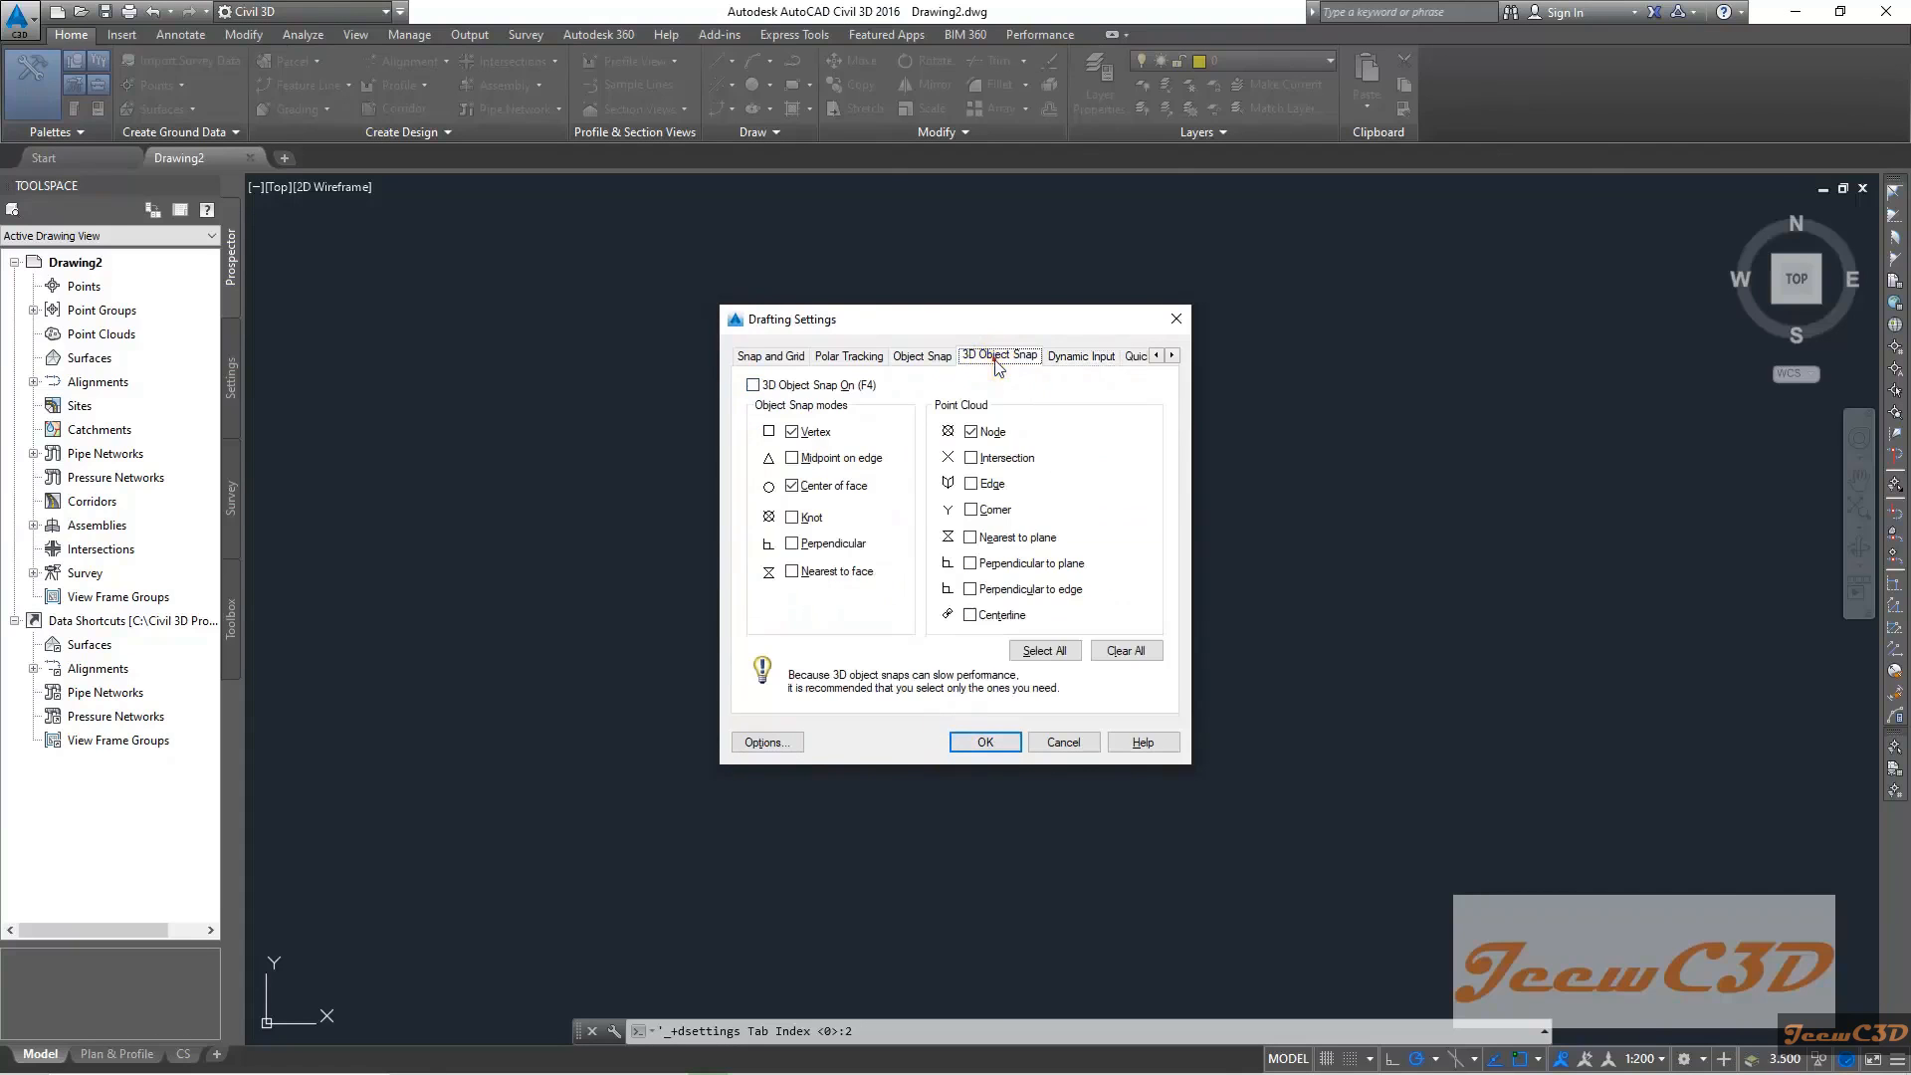
left_click(921, 359)
left_click(843, 360)
left_click(771, 356)
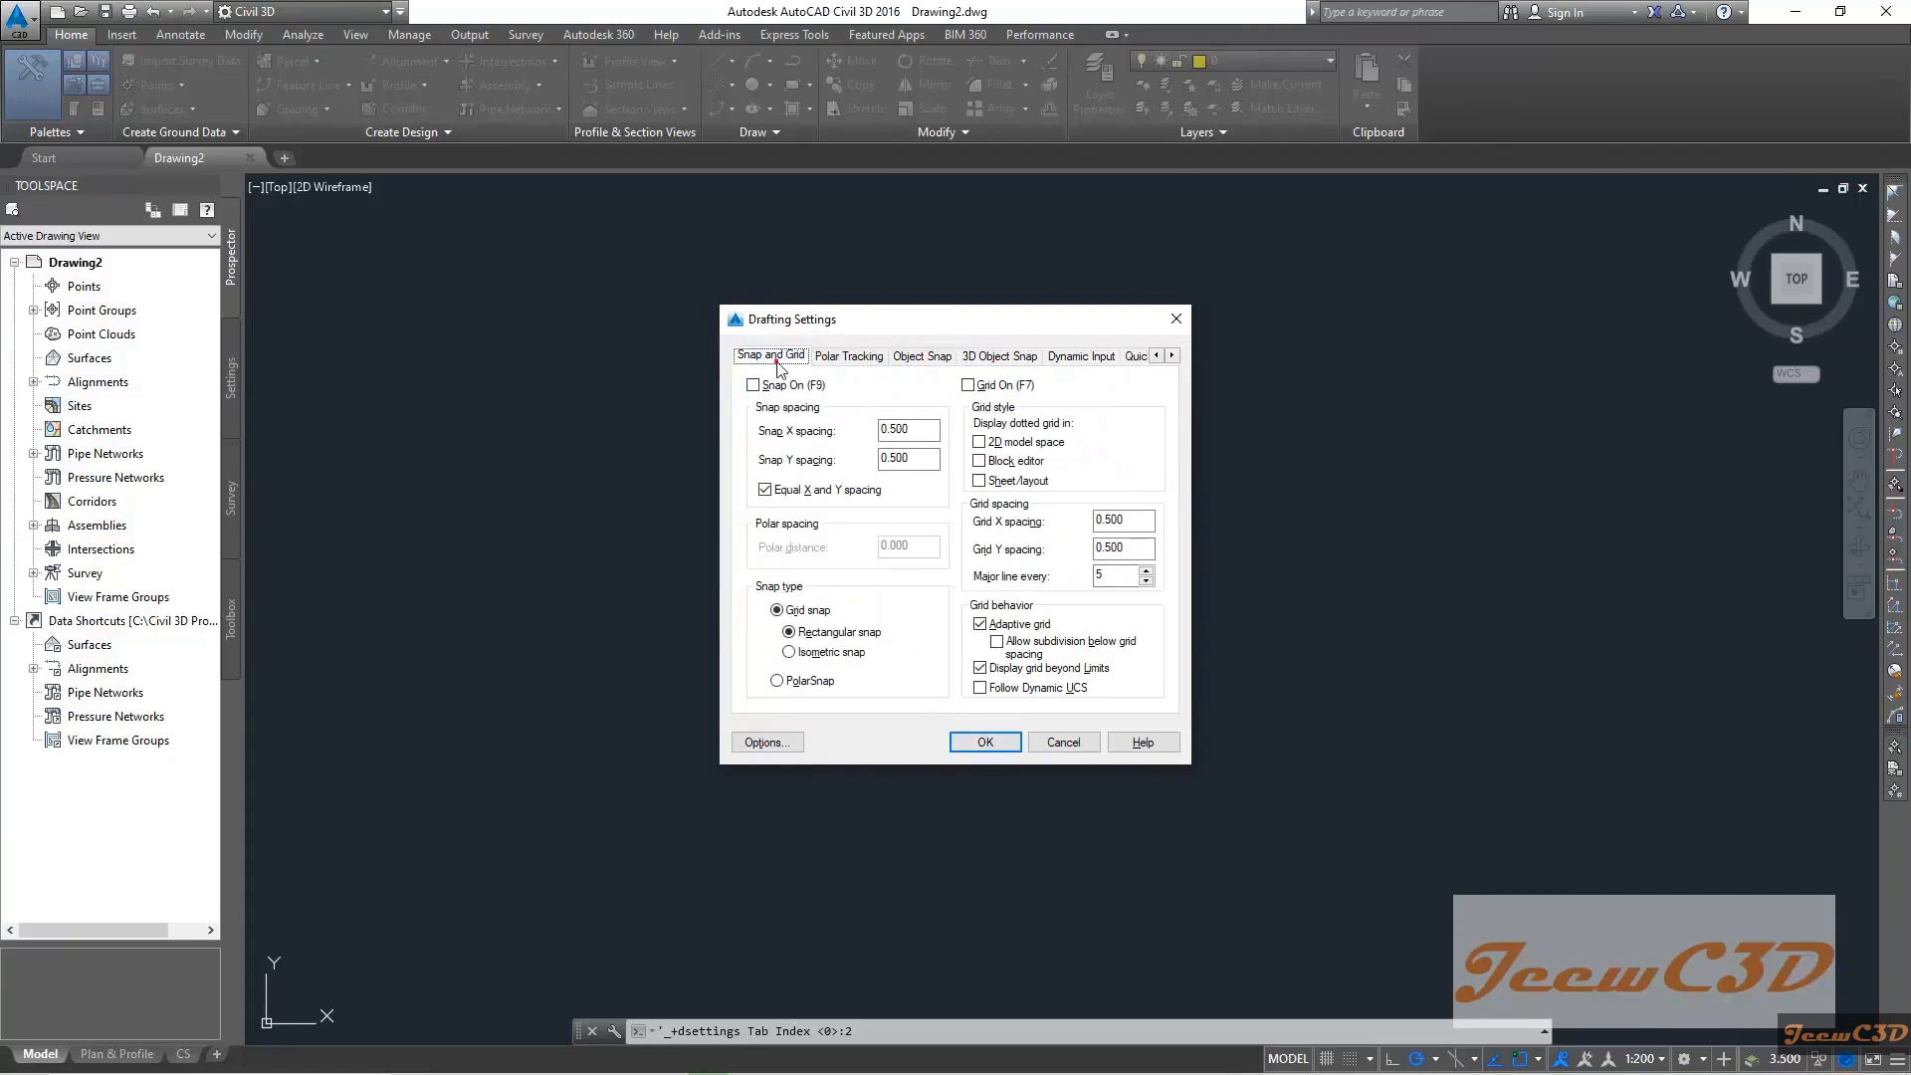
left_click(983, 742)
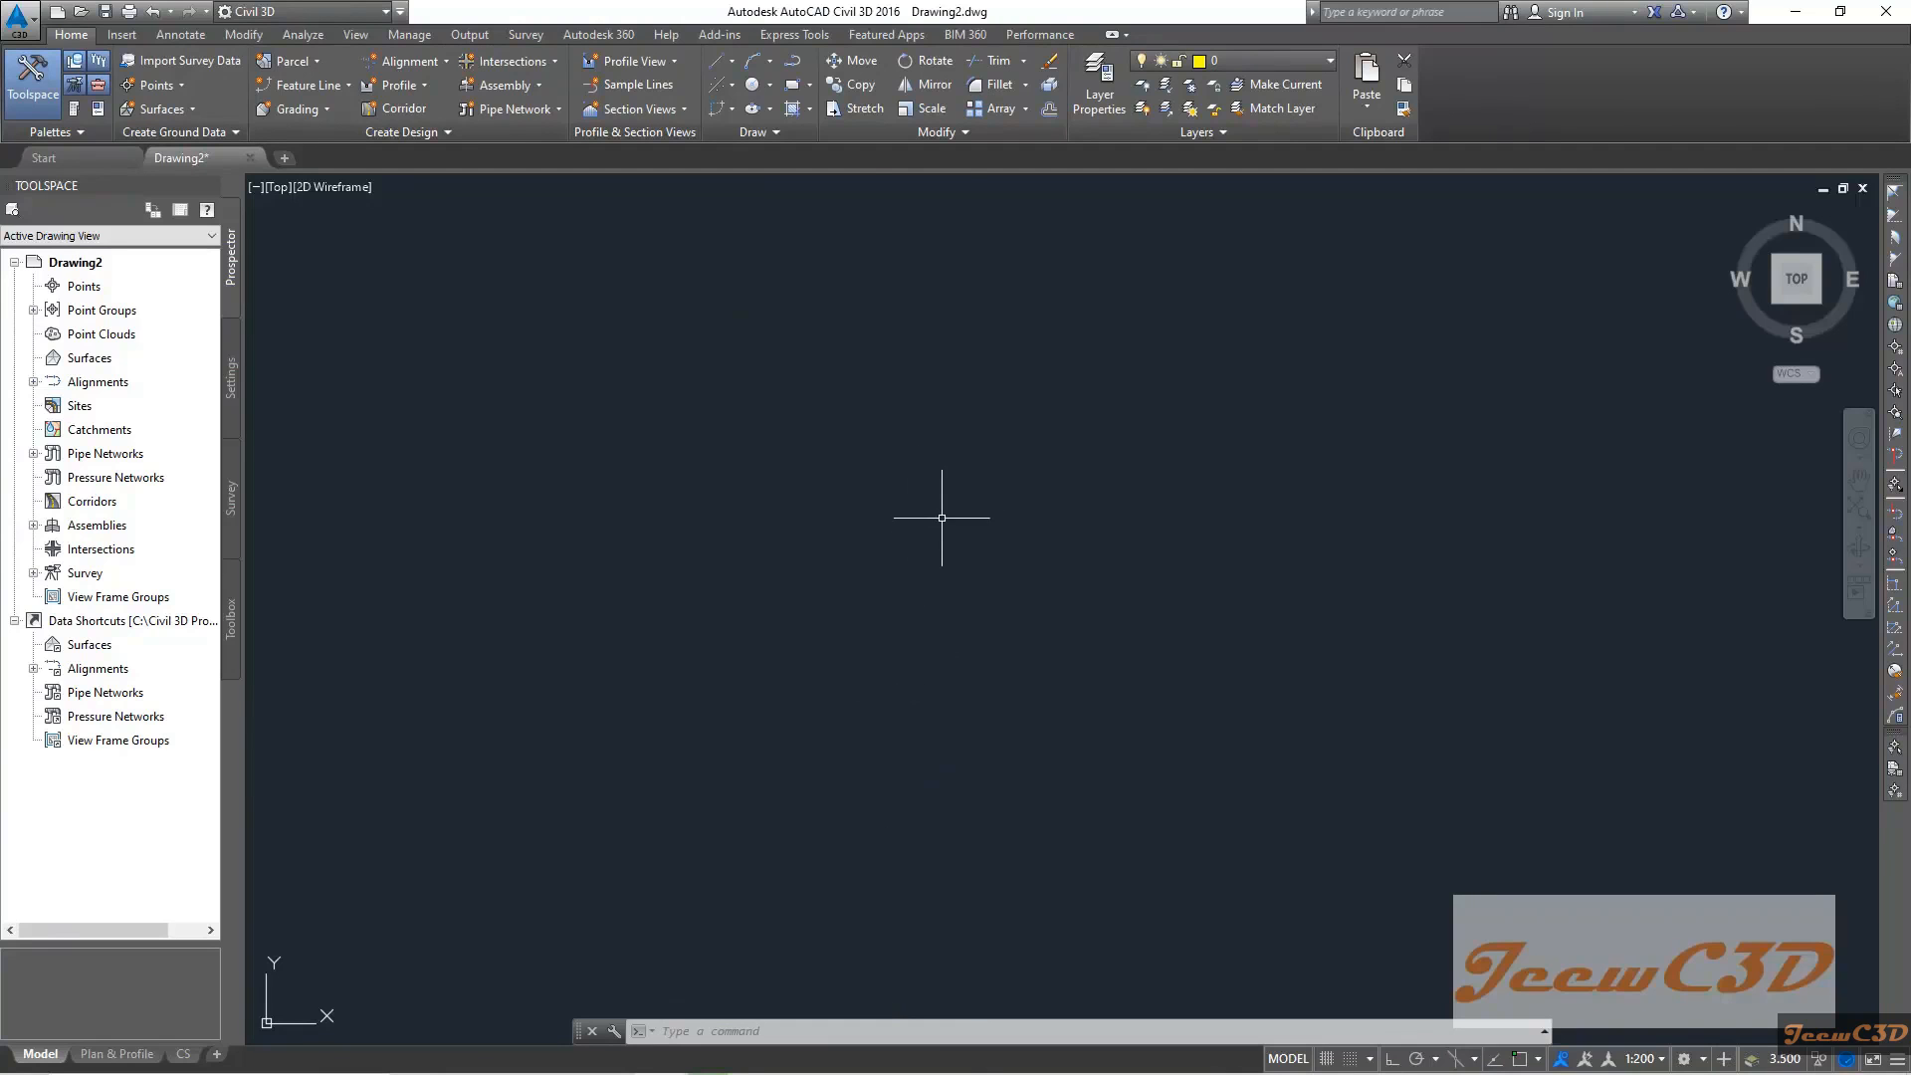
type("asda")
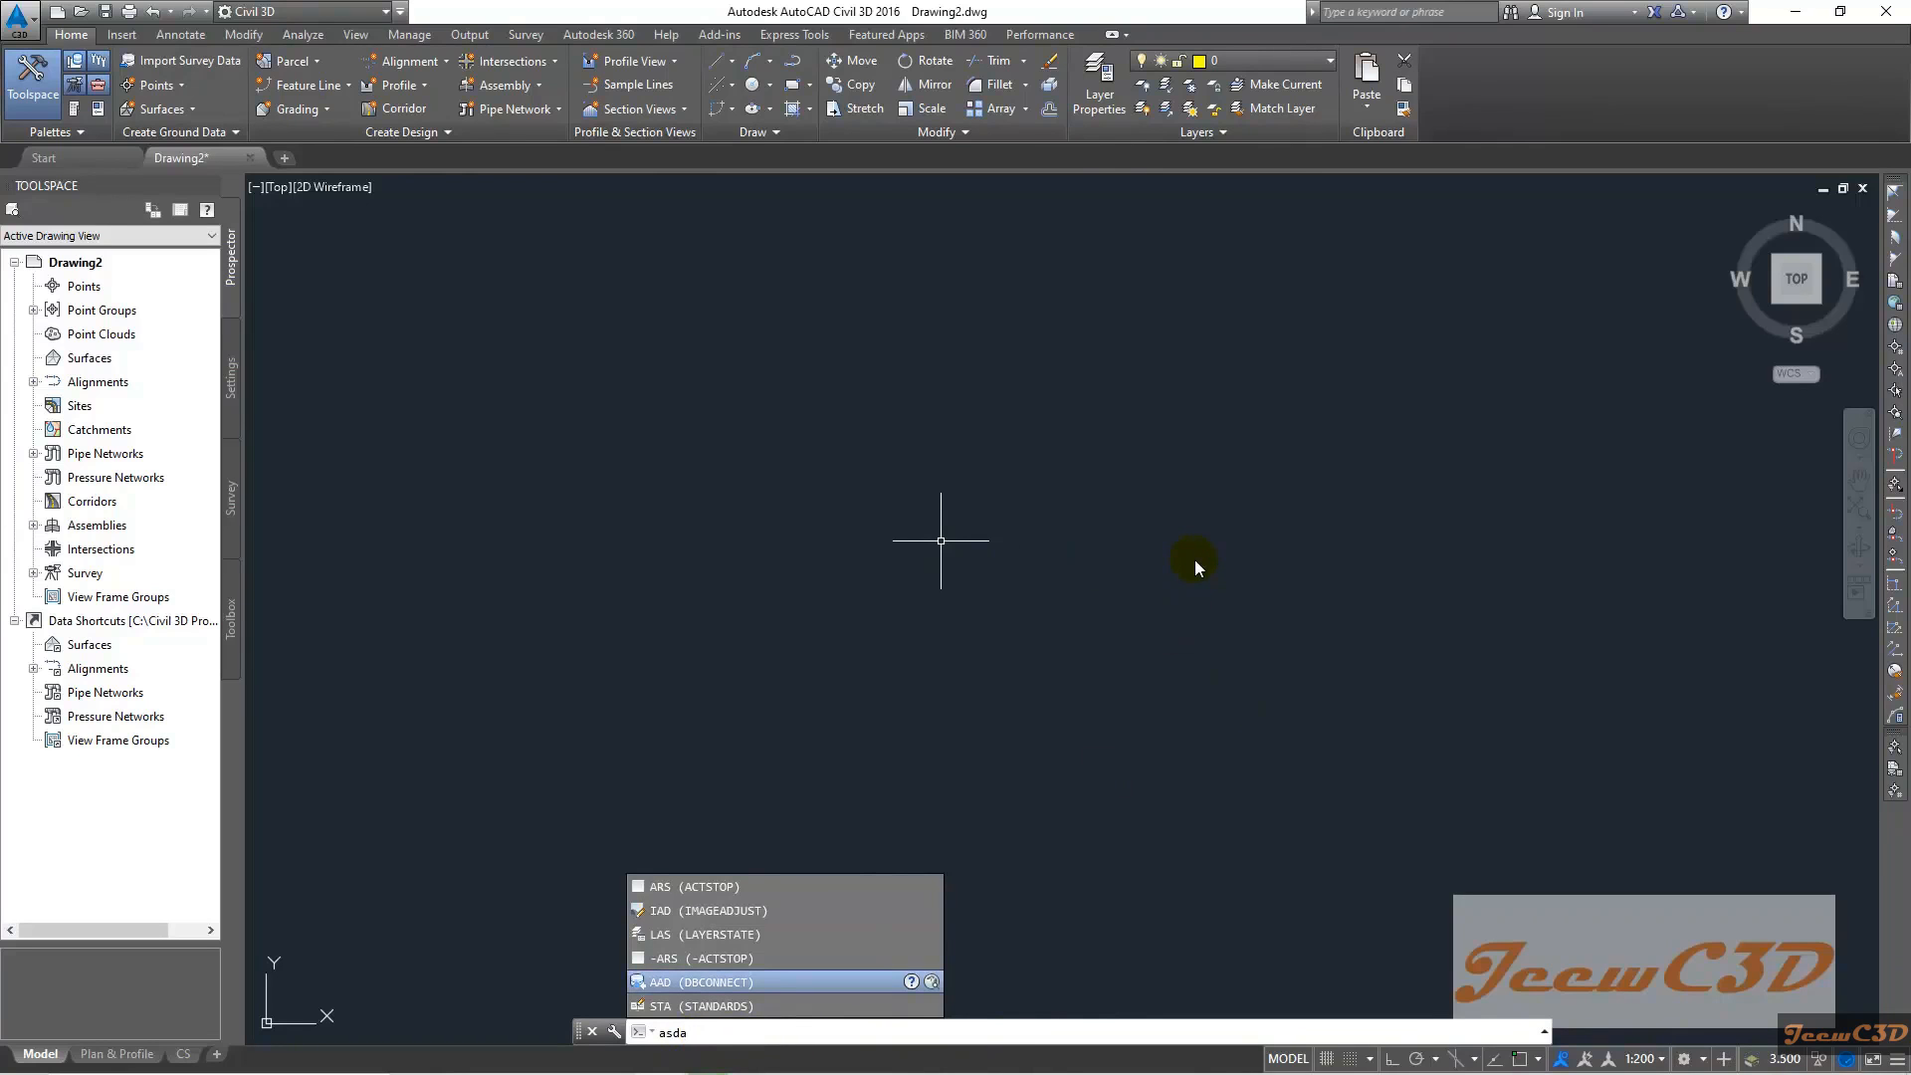
key("Escape")
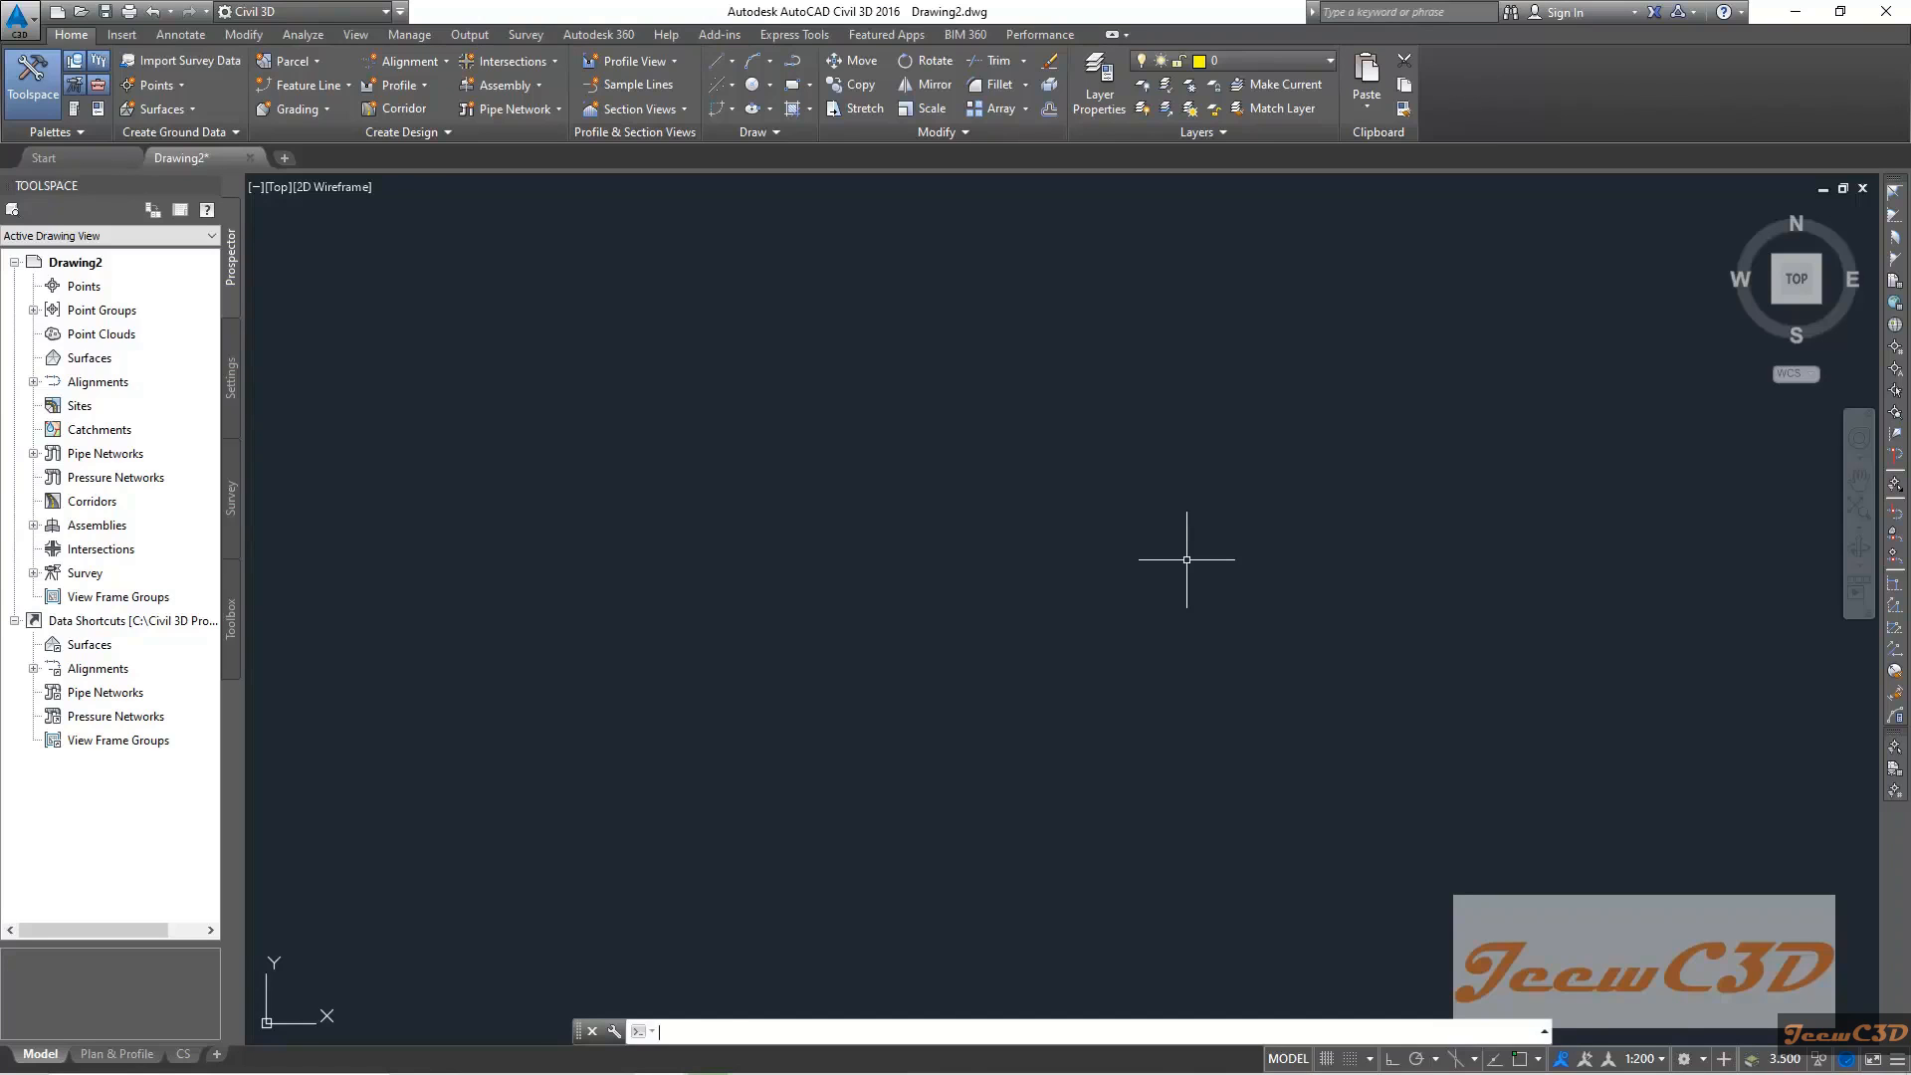
type("asdas")
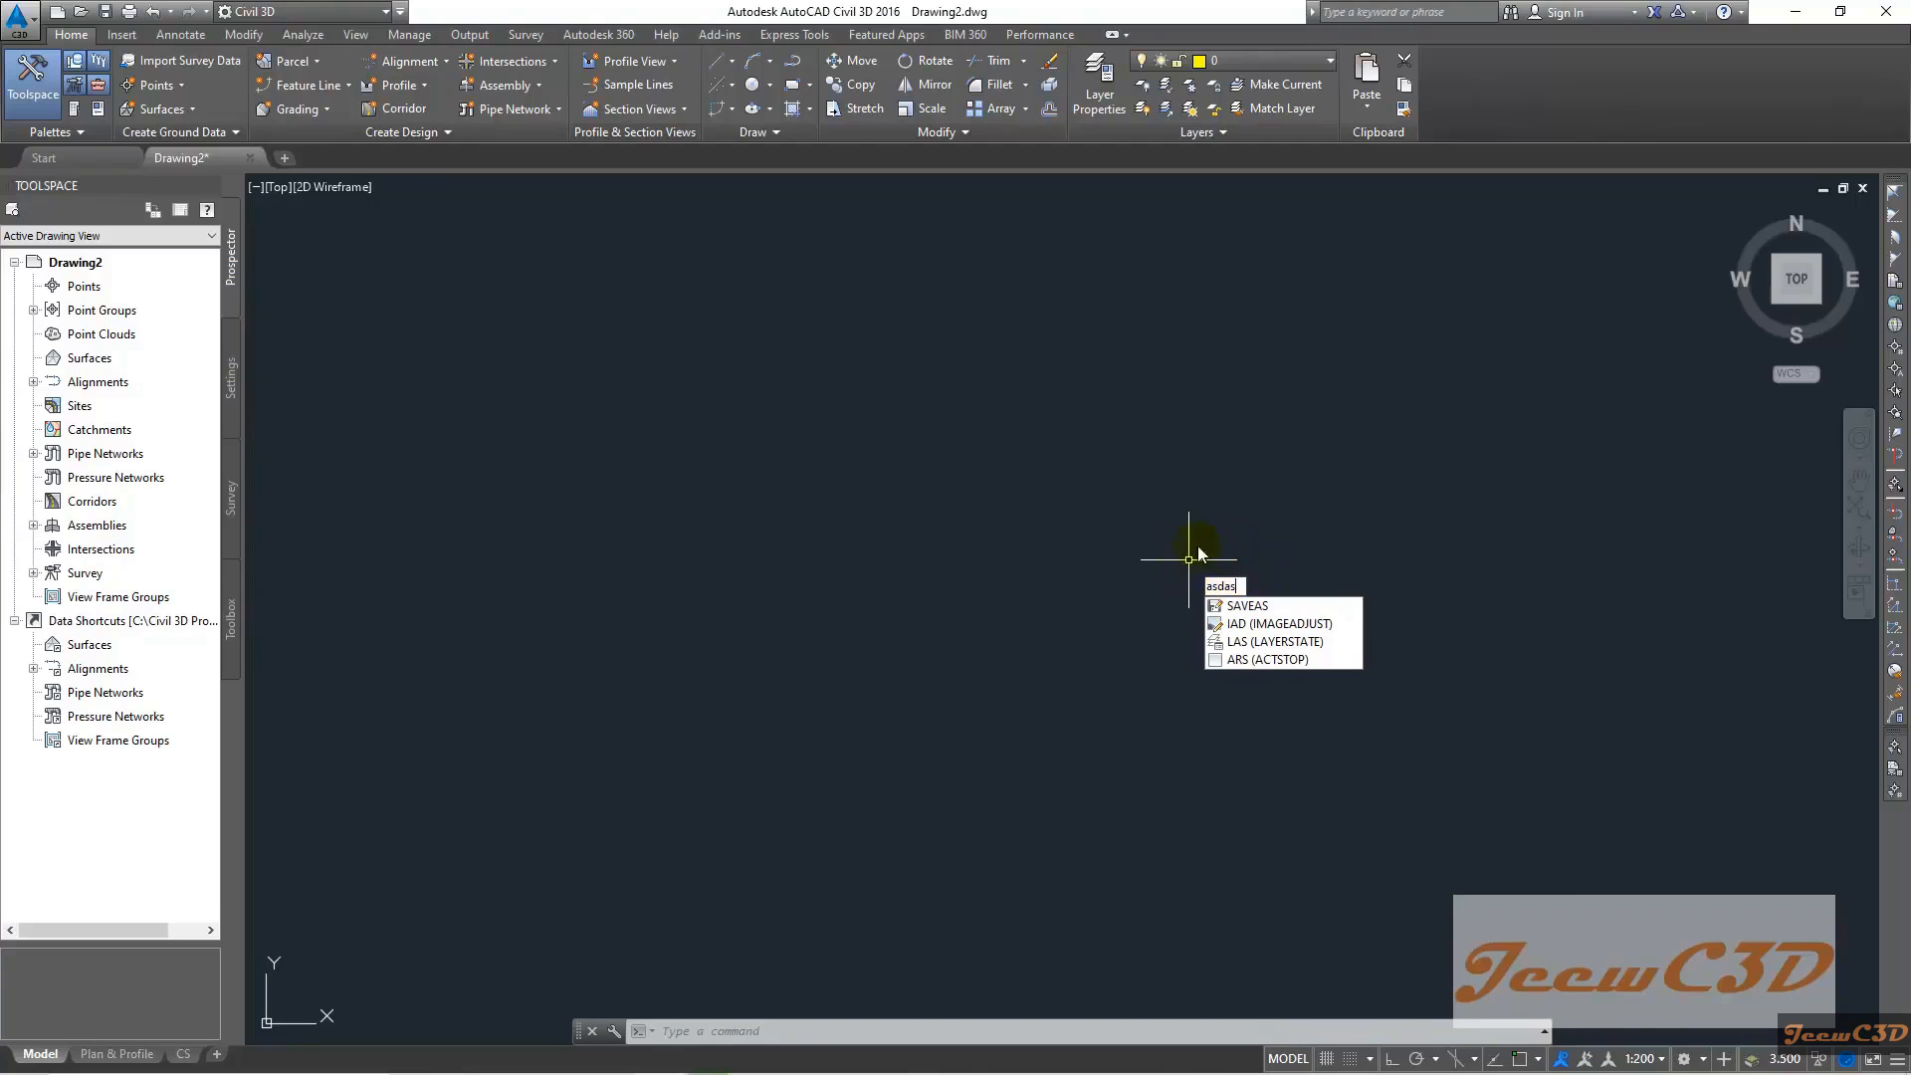
key("Escape")
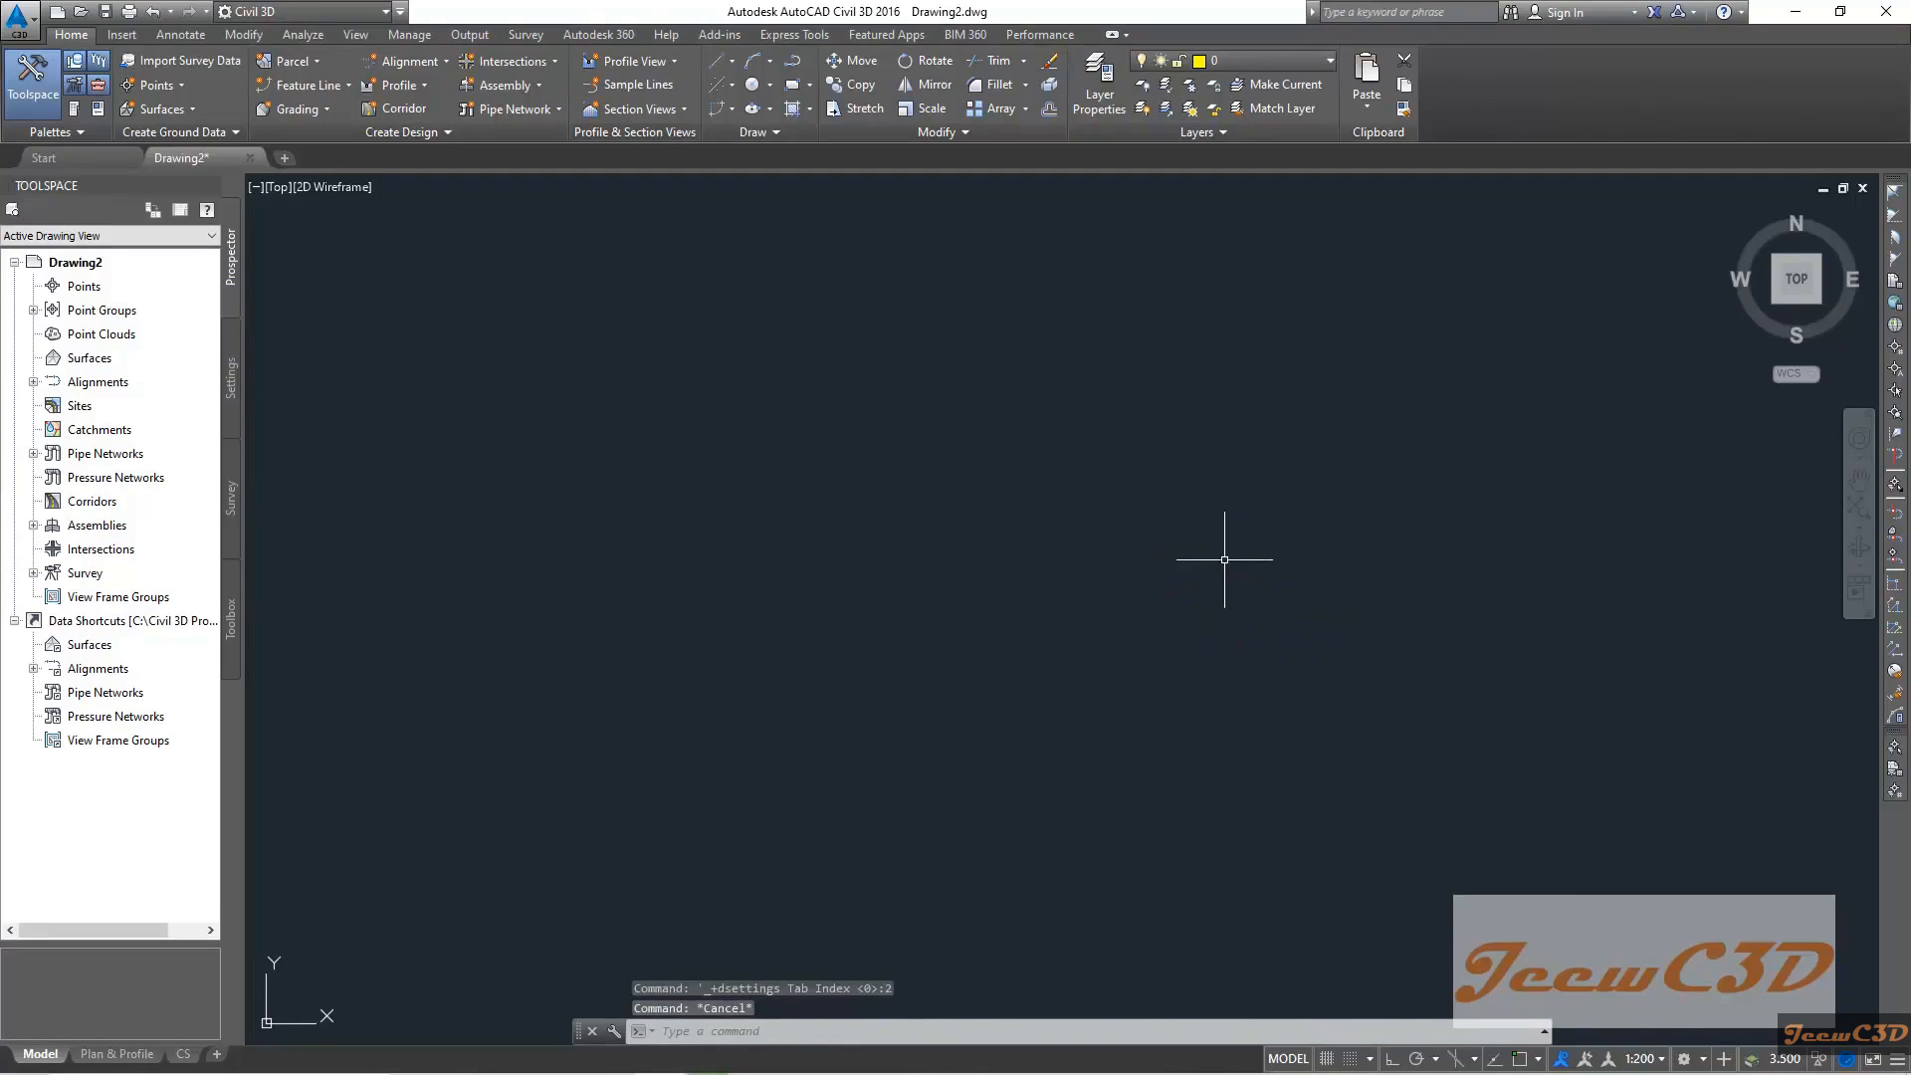
type("ada")
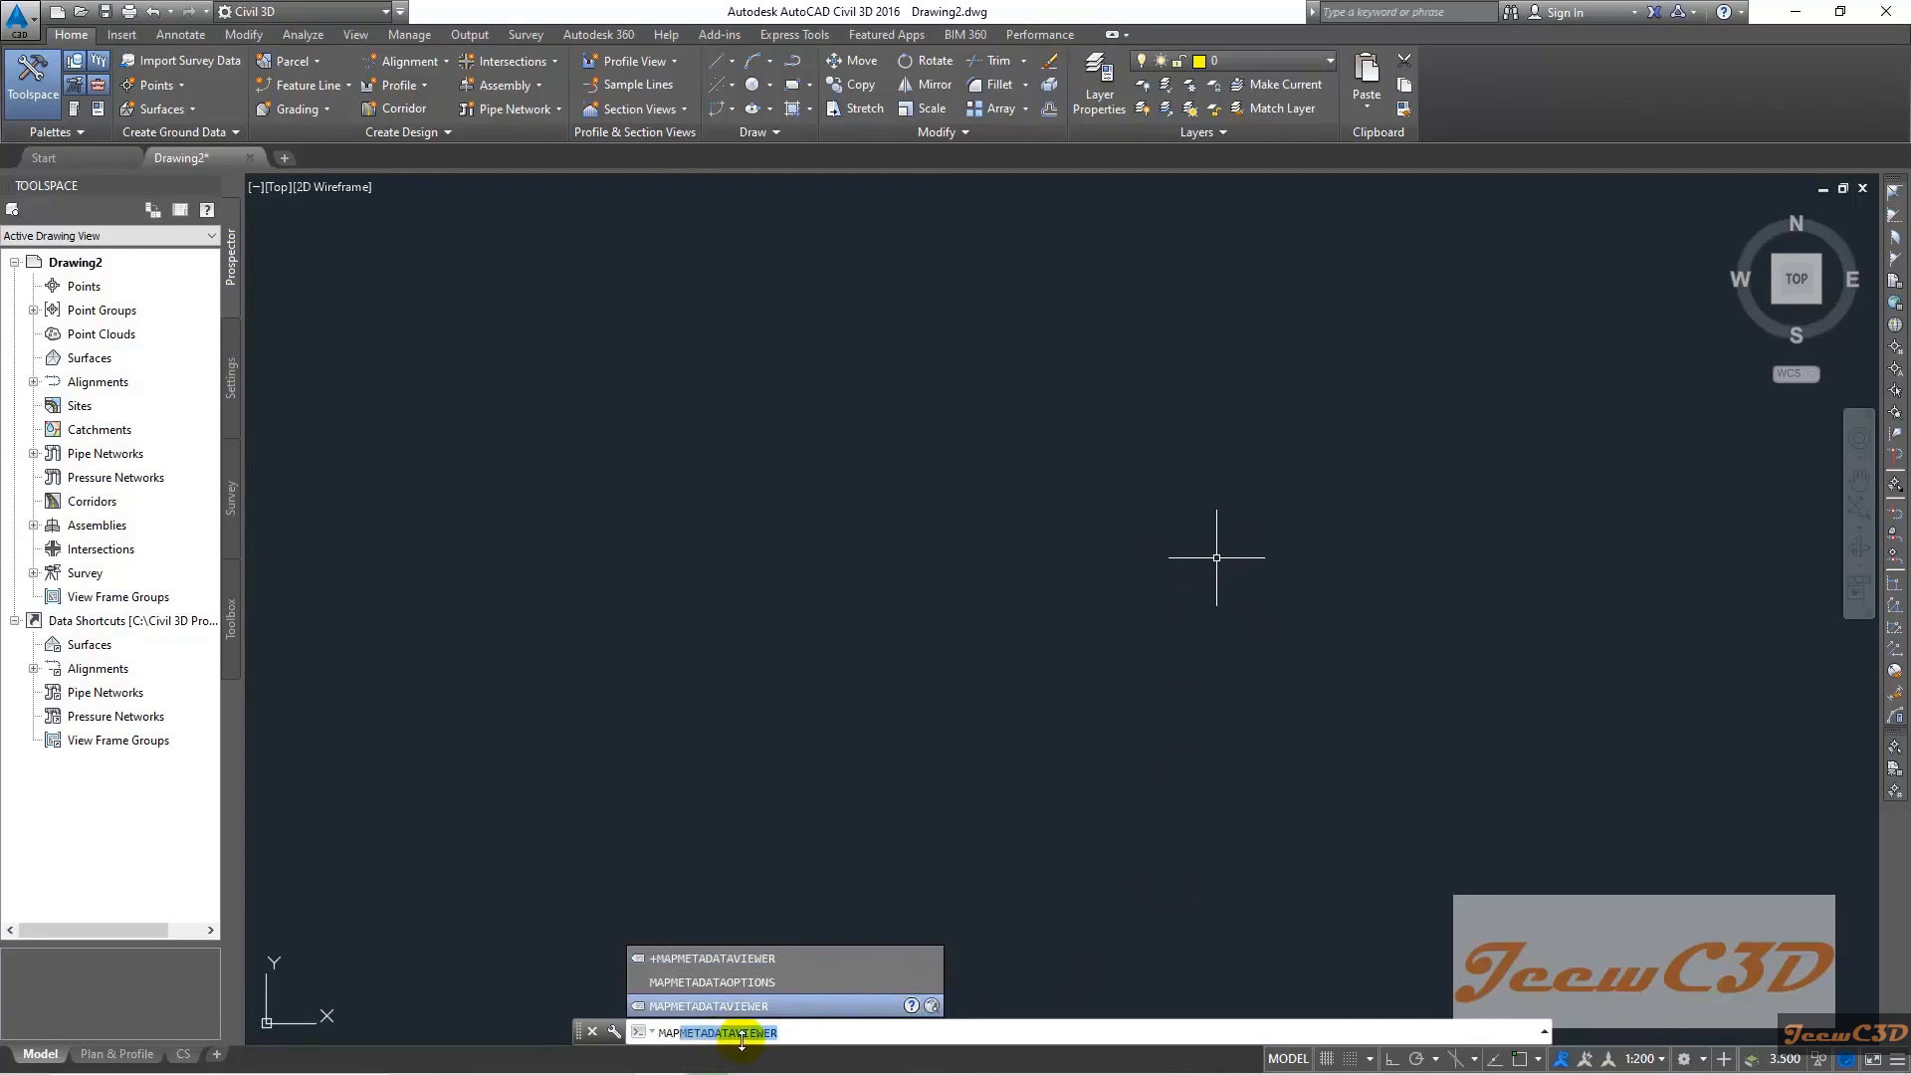
key("Escape")
key("Escape")
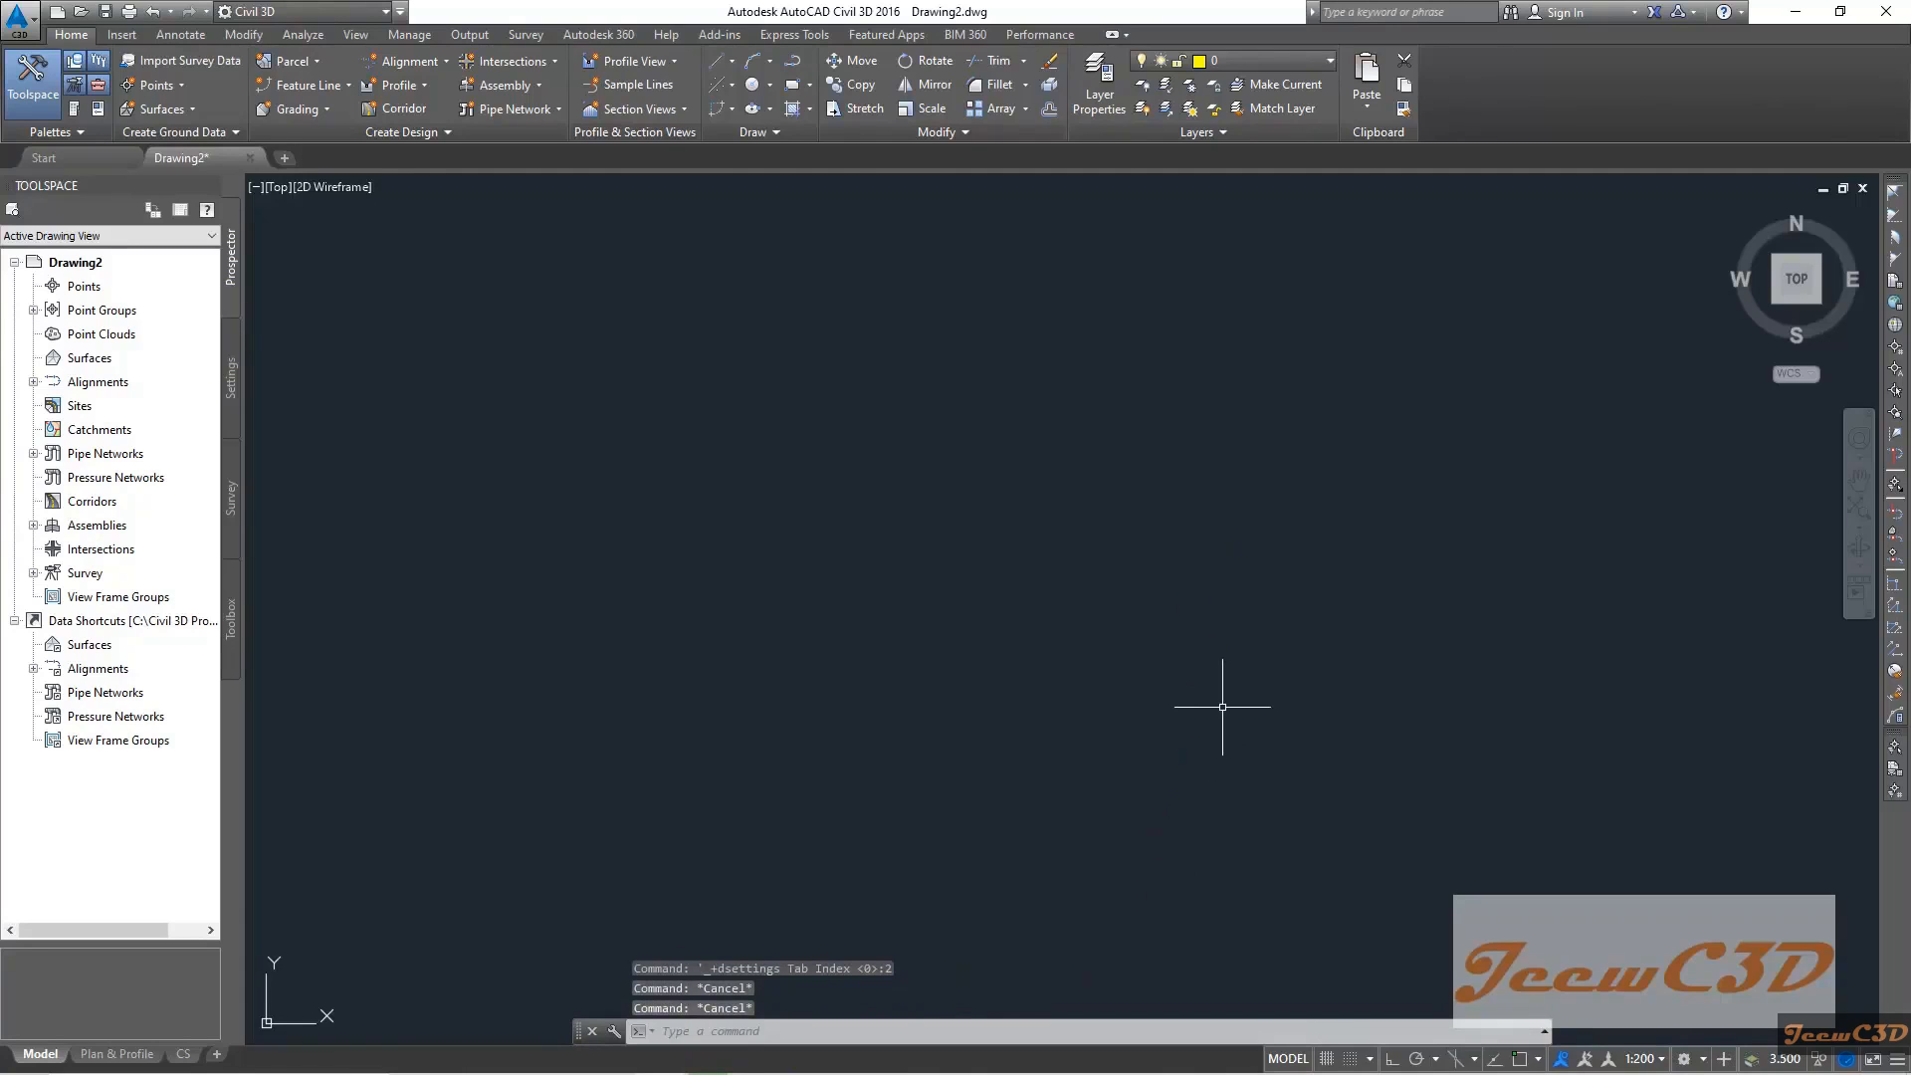
left_click(718, 1031)
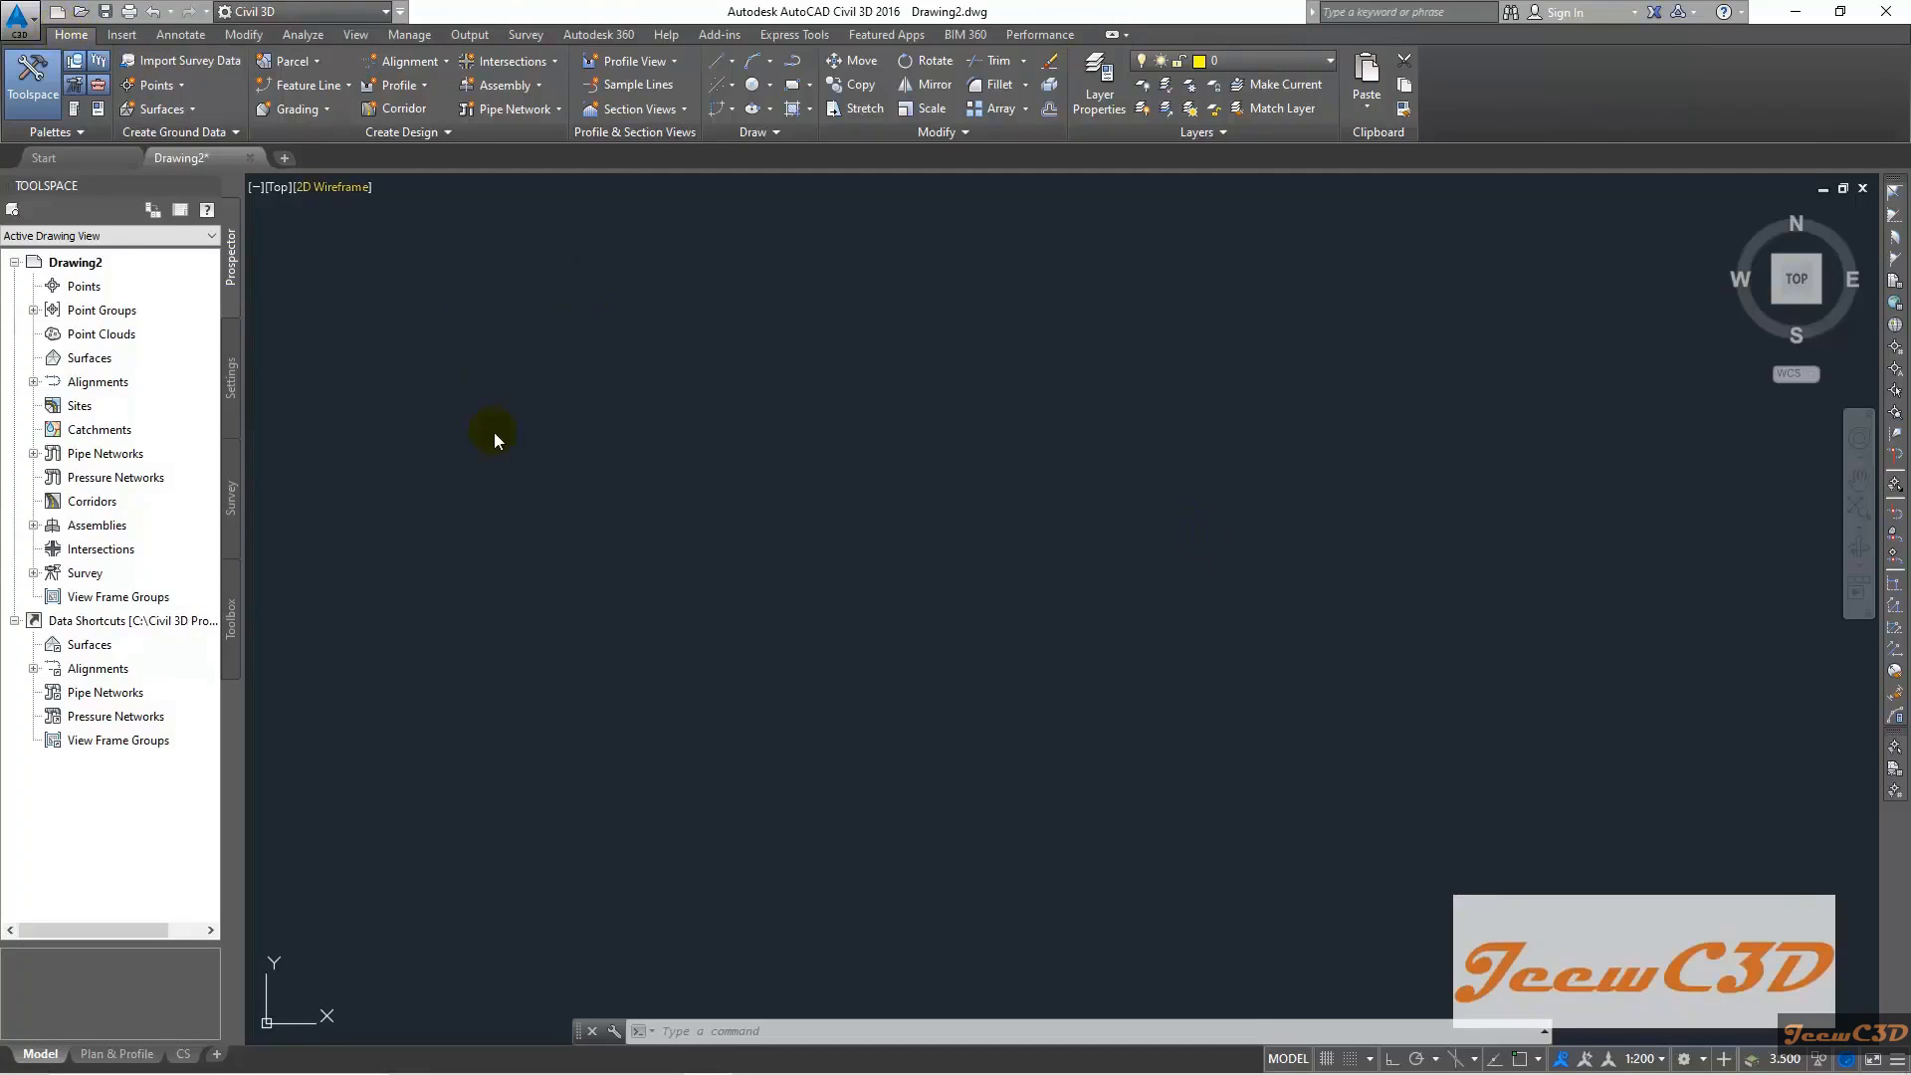
Open the point creation tools and start the Import Points command
left_click(179, 87)
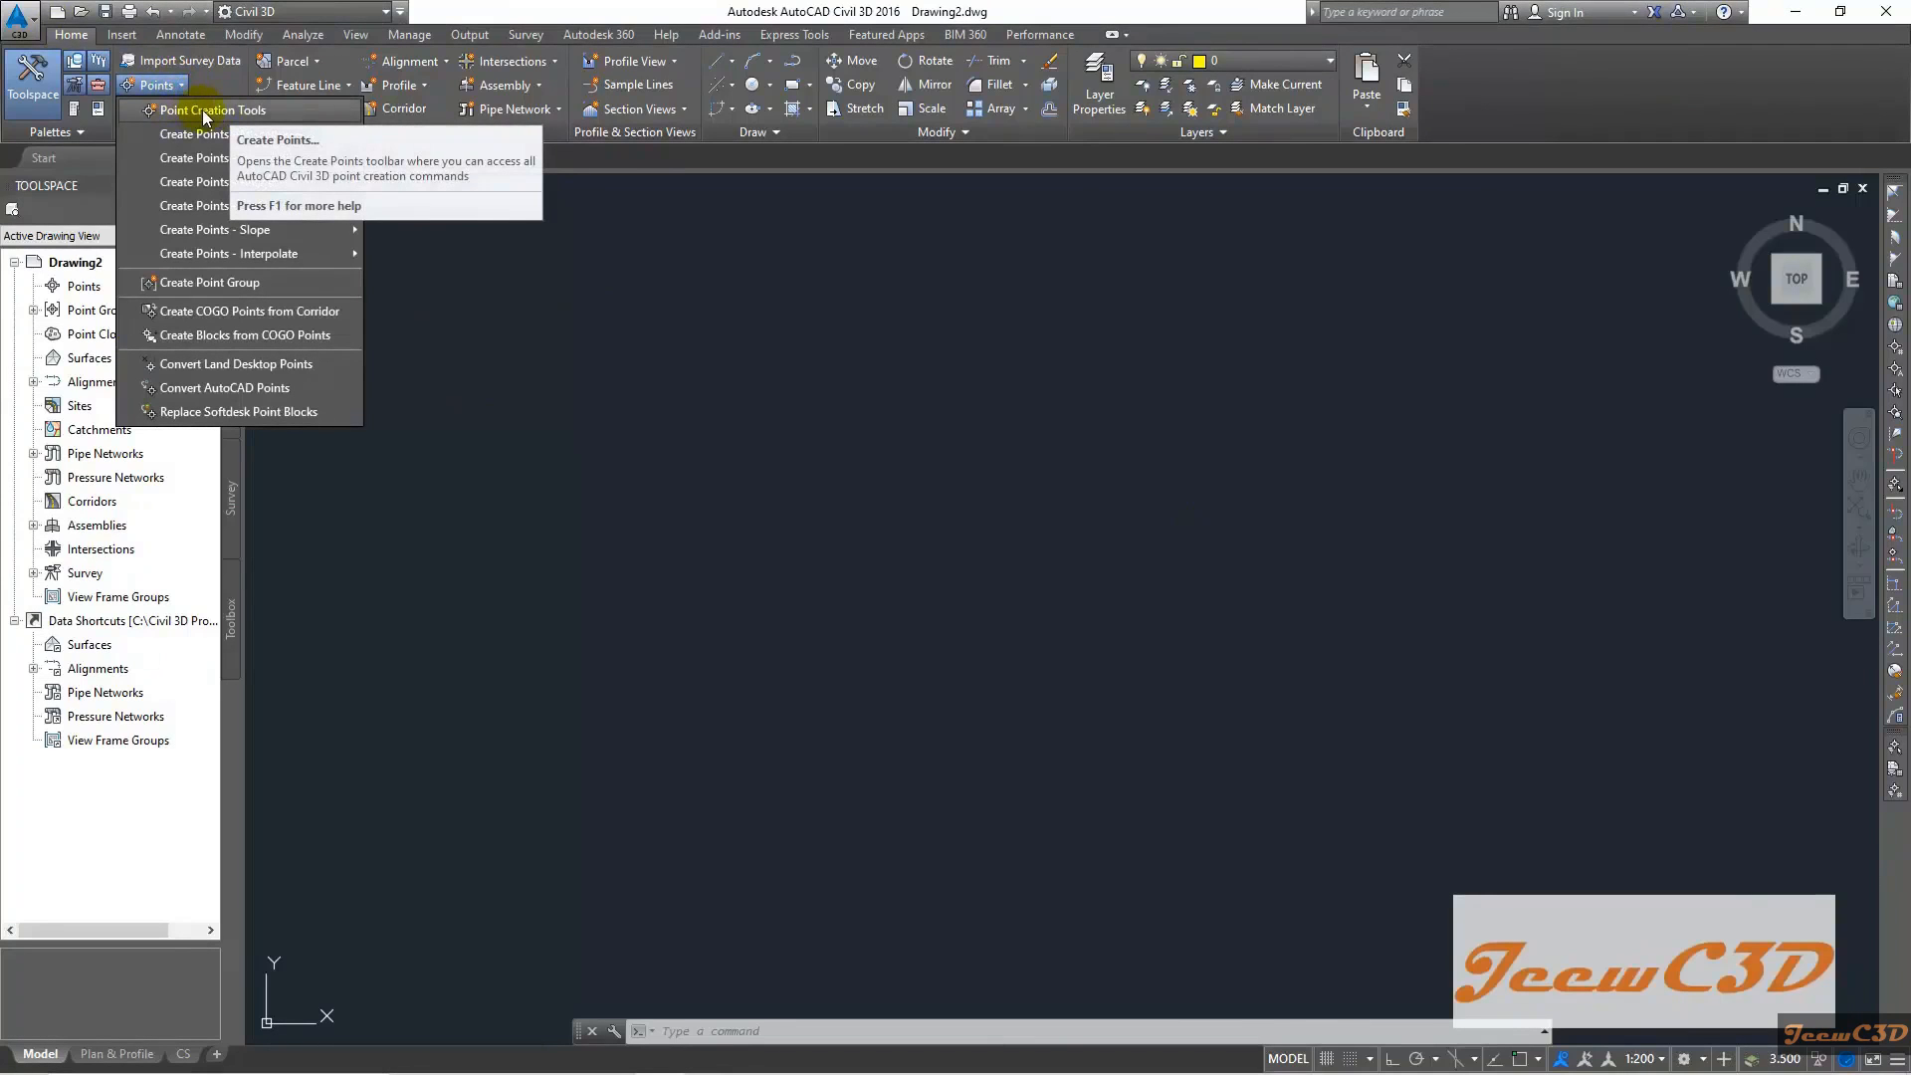
left_click(205, 112)
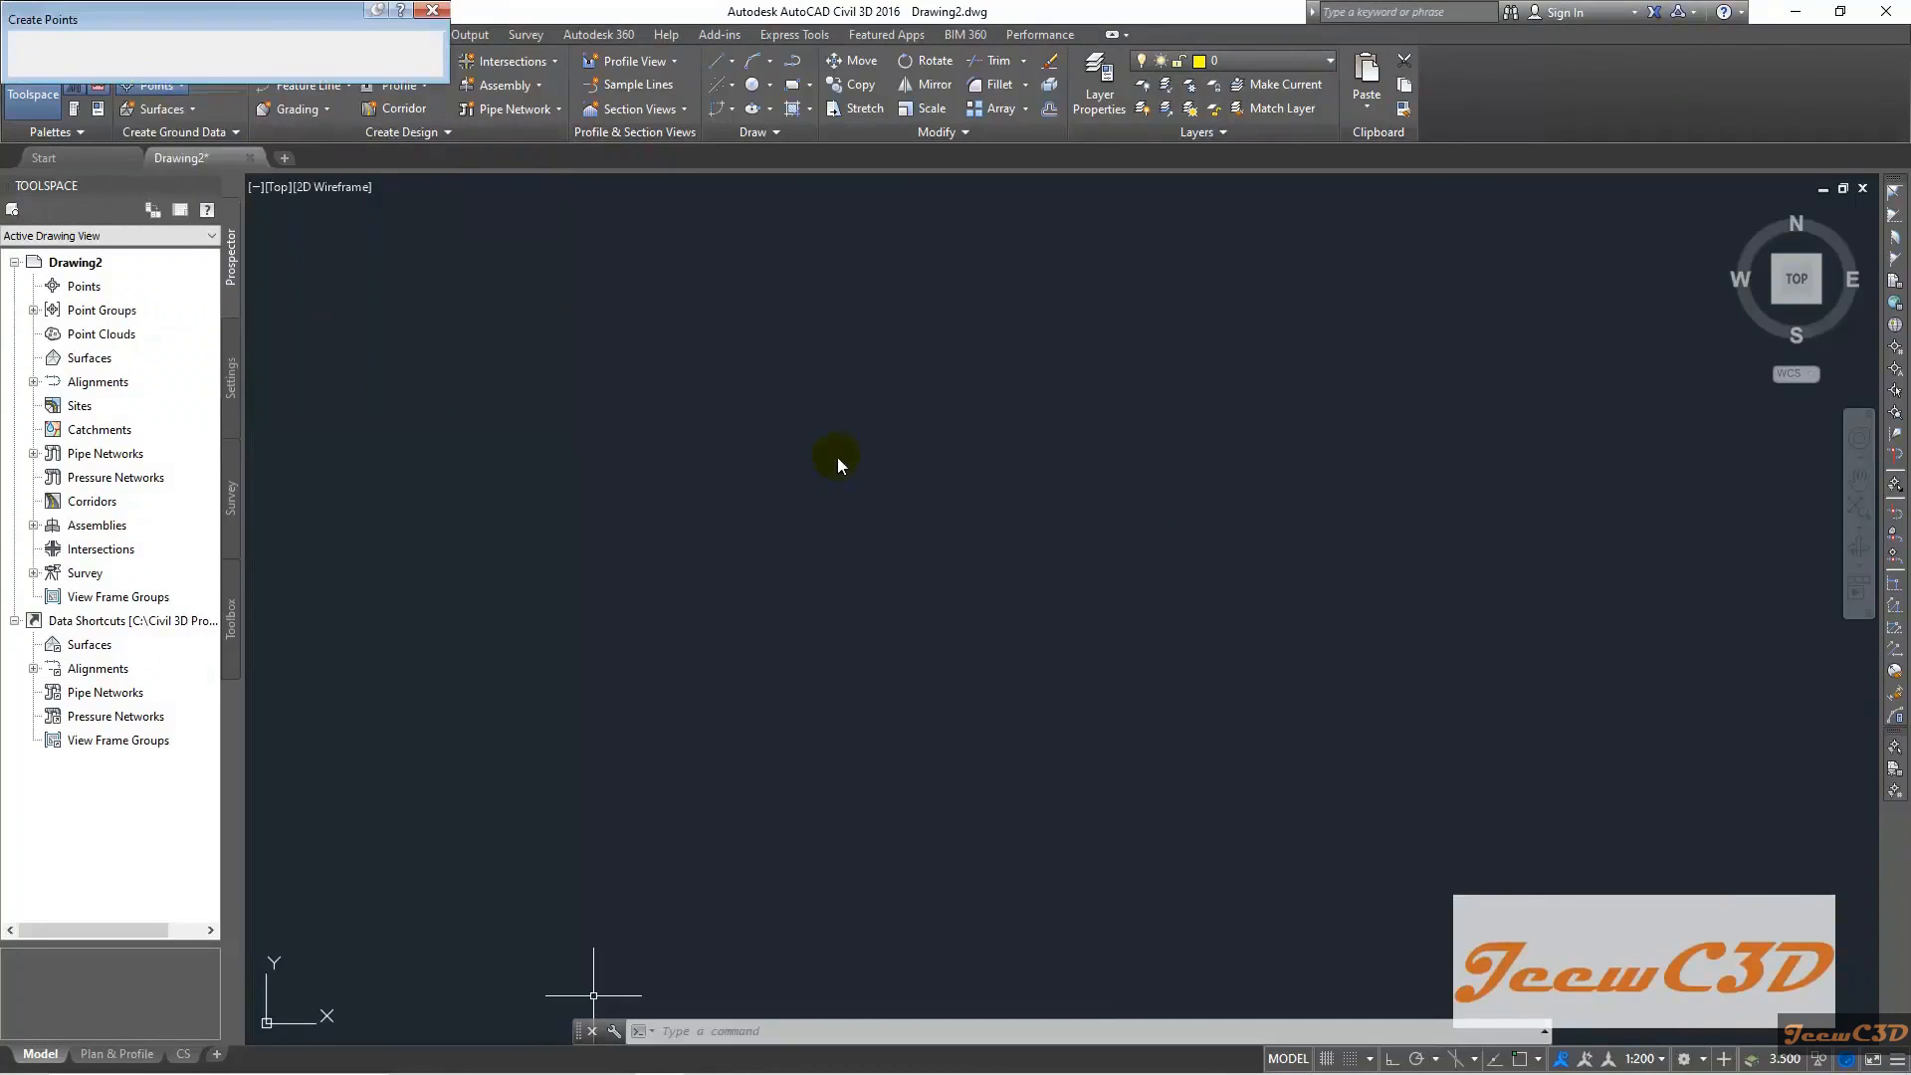
mouse_move(141, 24)
left_mouse_down()
mouse_move(520, 213)
mouse_move(748, 292)
left_mouse_up()
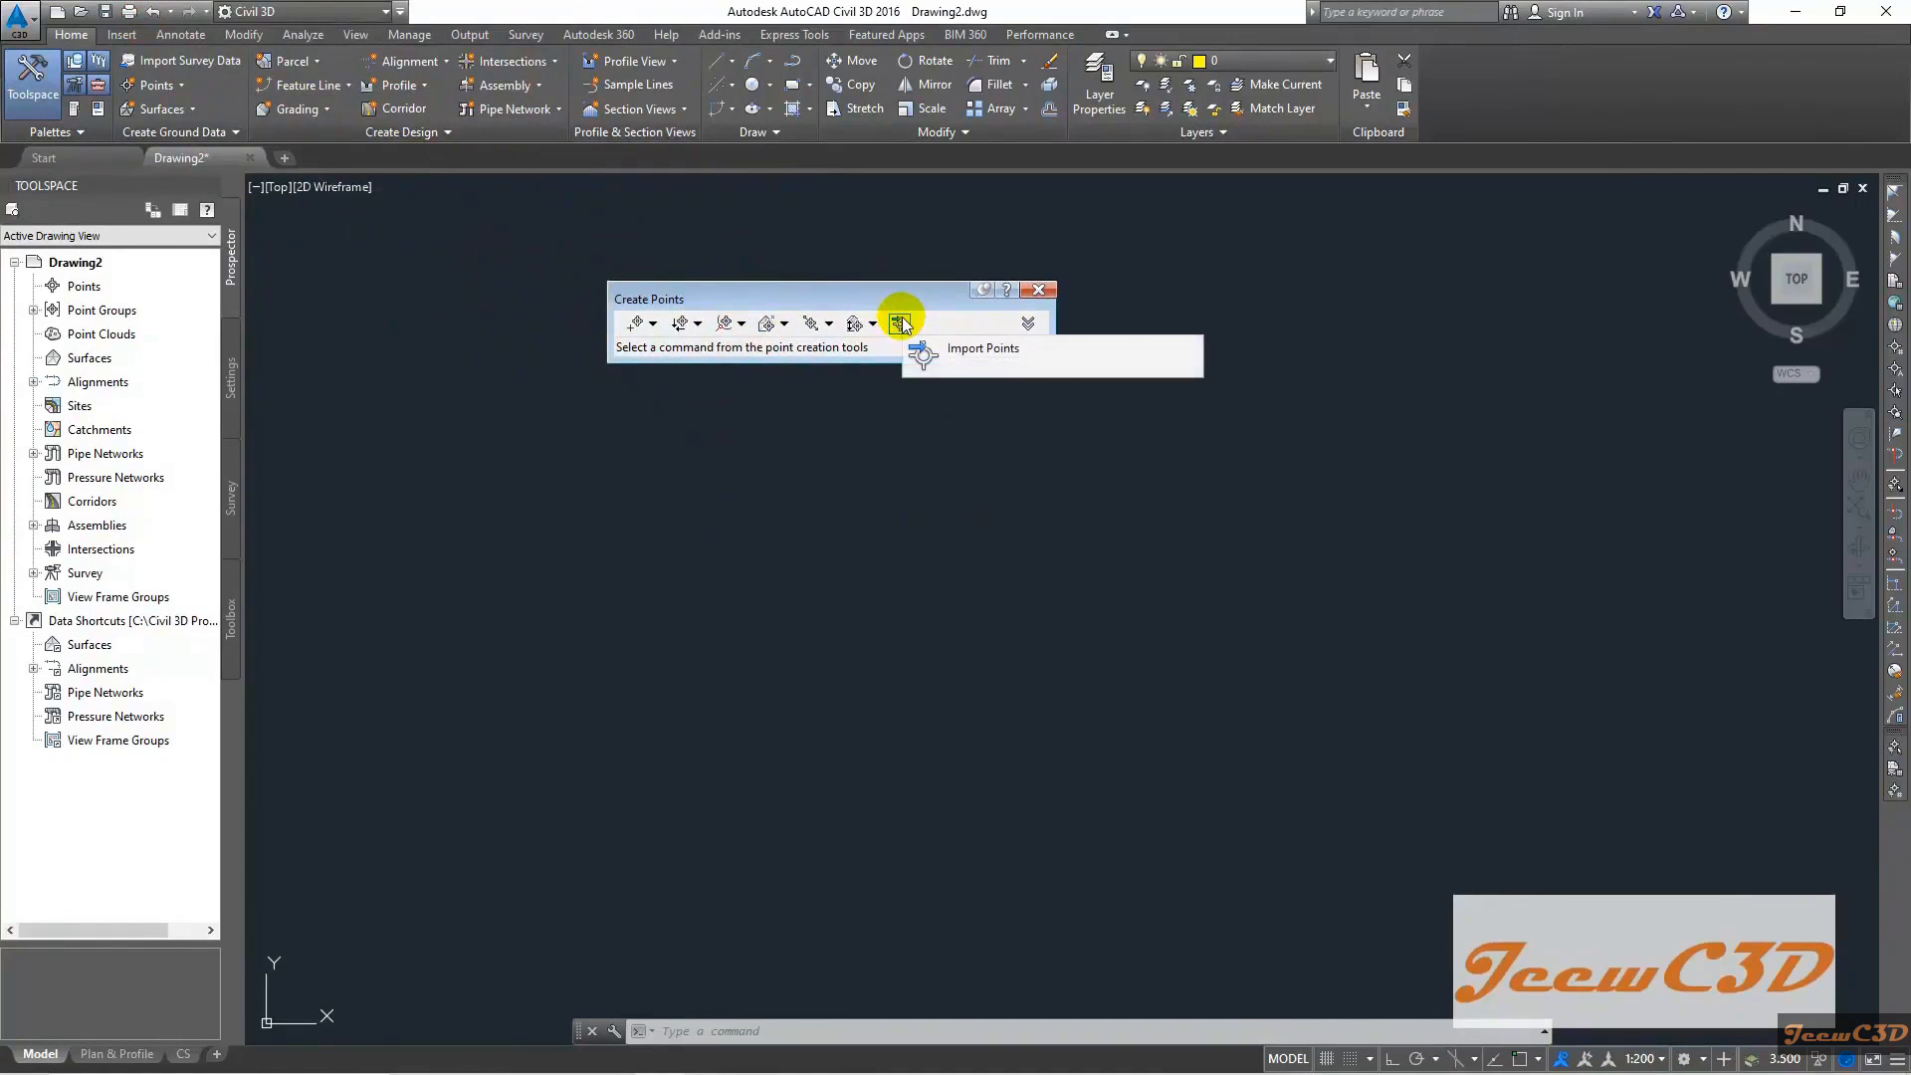
left_click(899, 320)
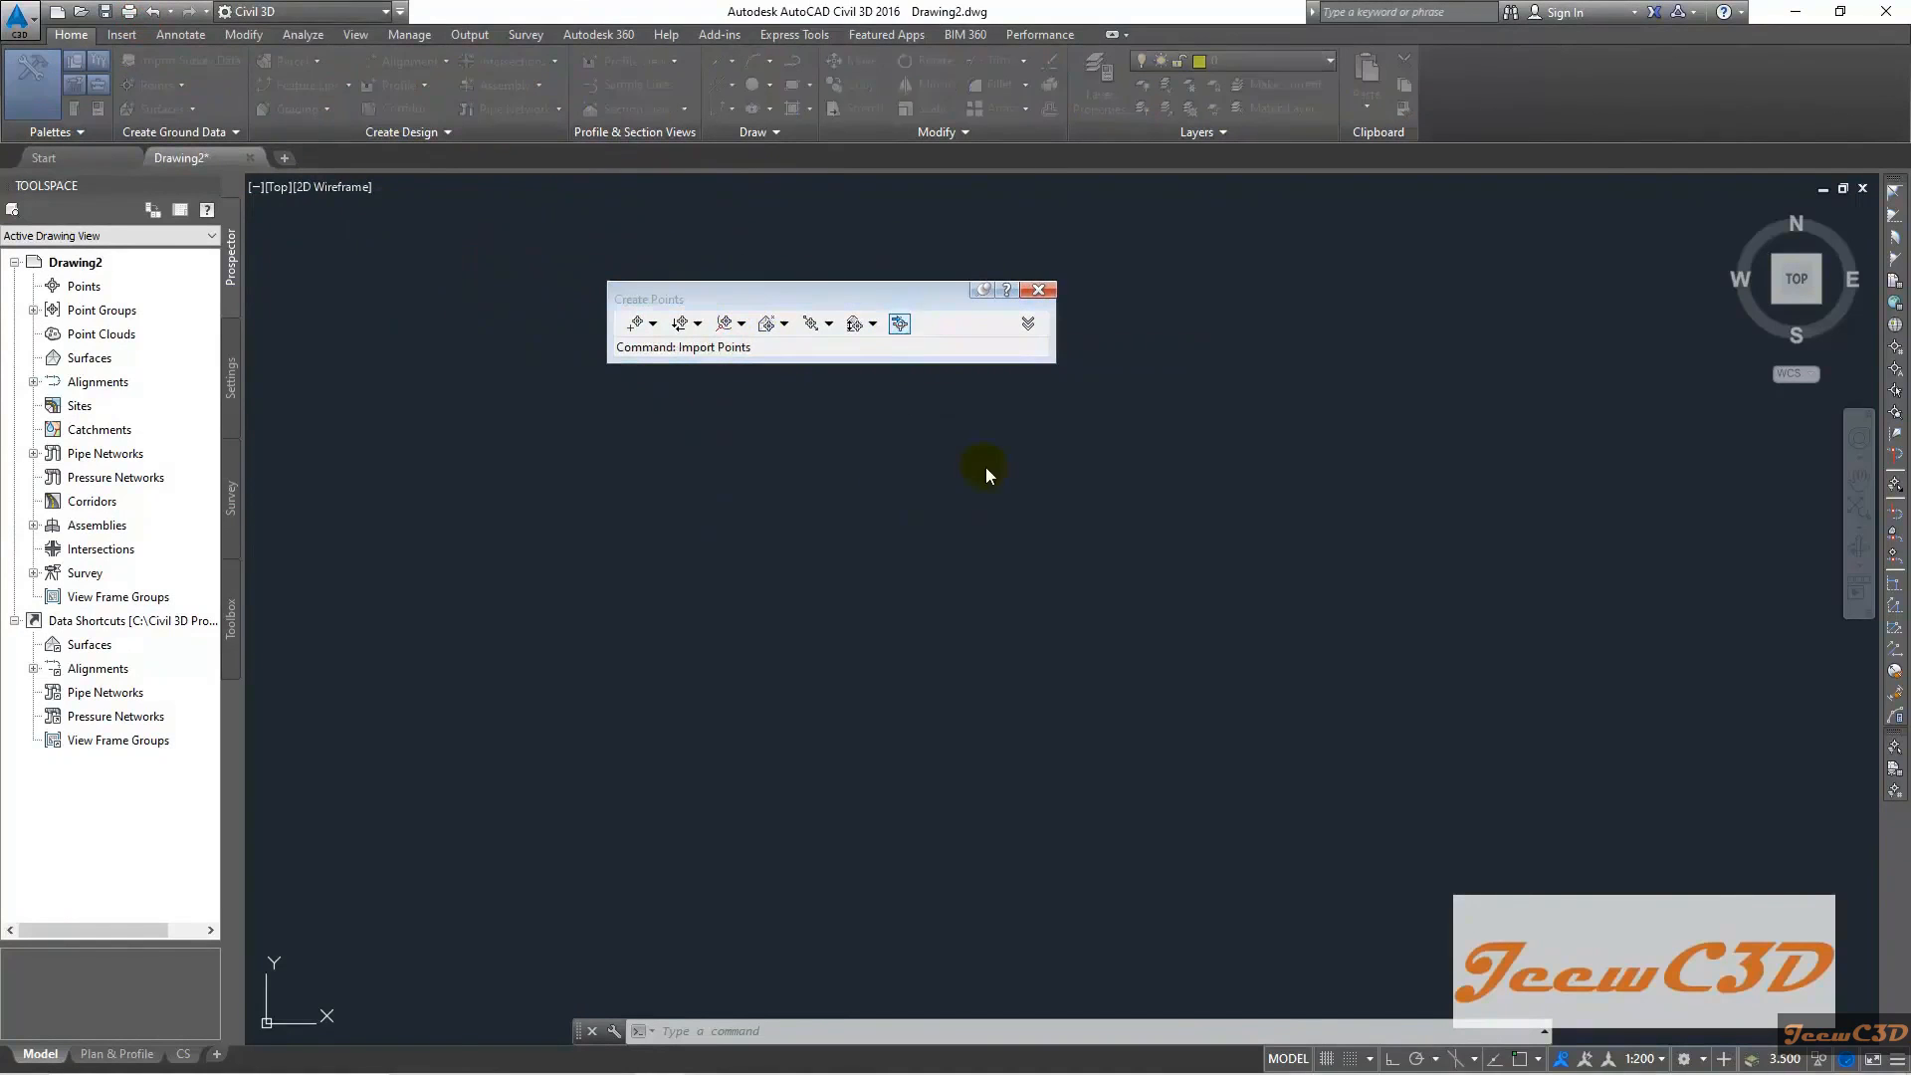
left_click_drag(870, 43, 893, 254)
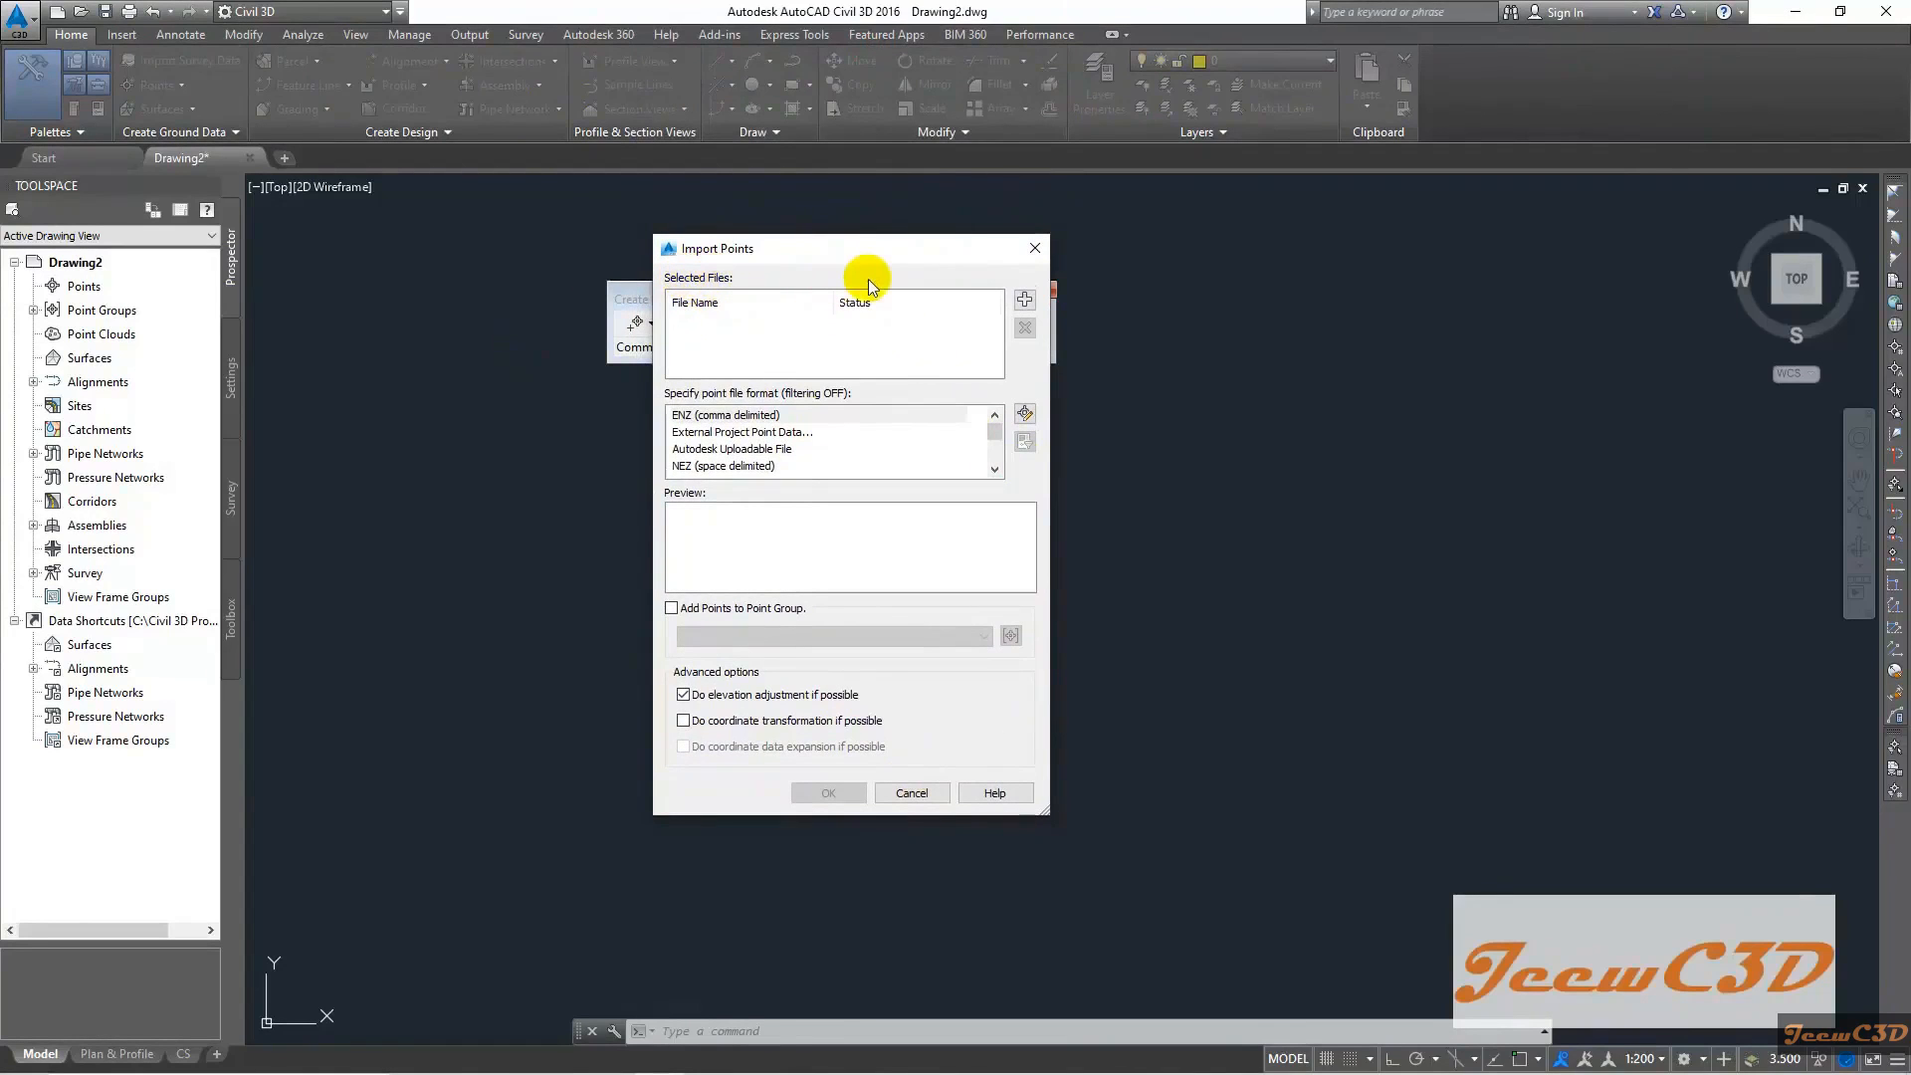
Browse for a source file in the desktop folder CE 760 Civil 3D, subfolder Data, and filter the listing to *.csv files
left_click(1025, 302)
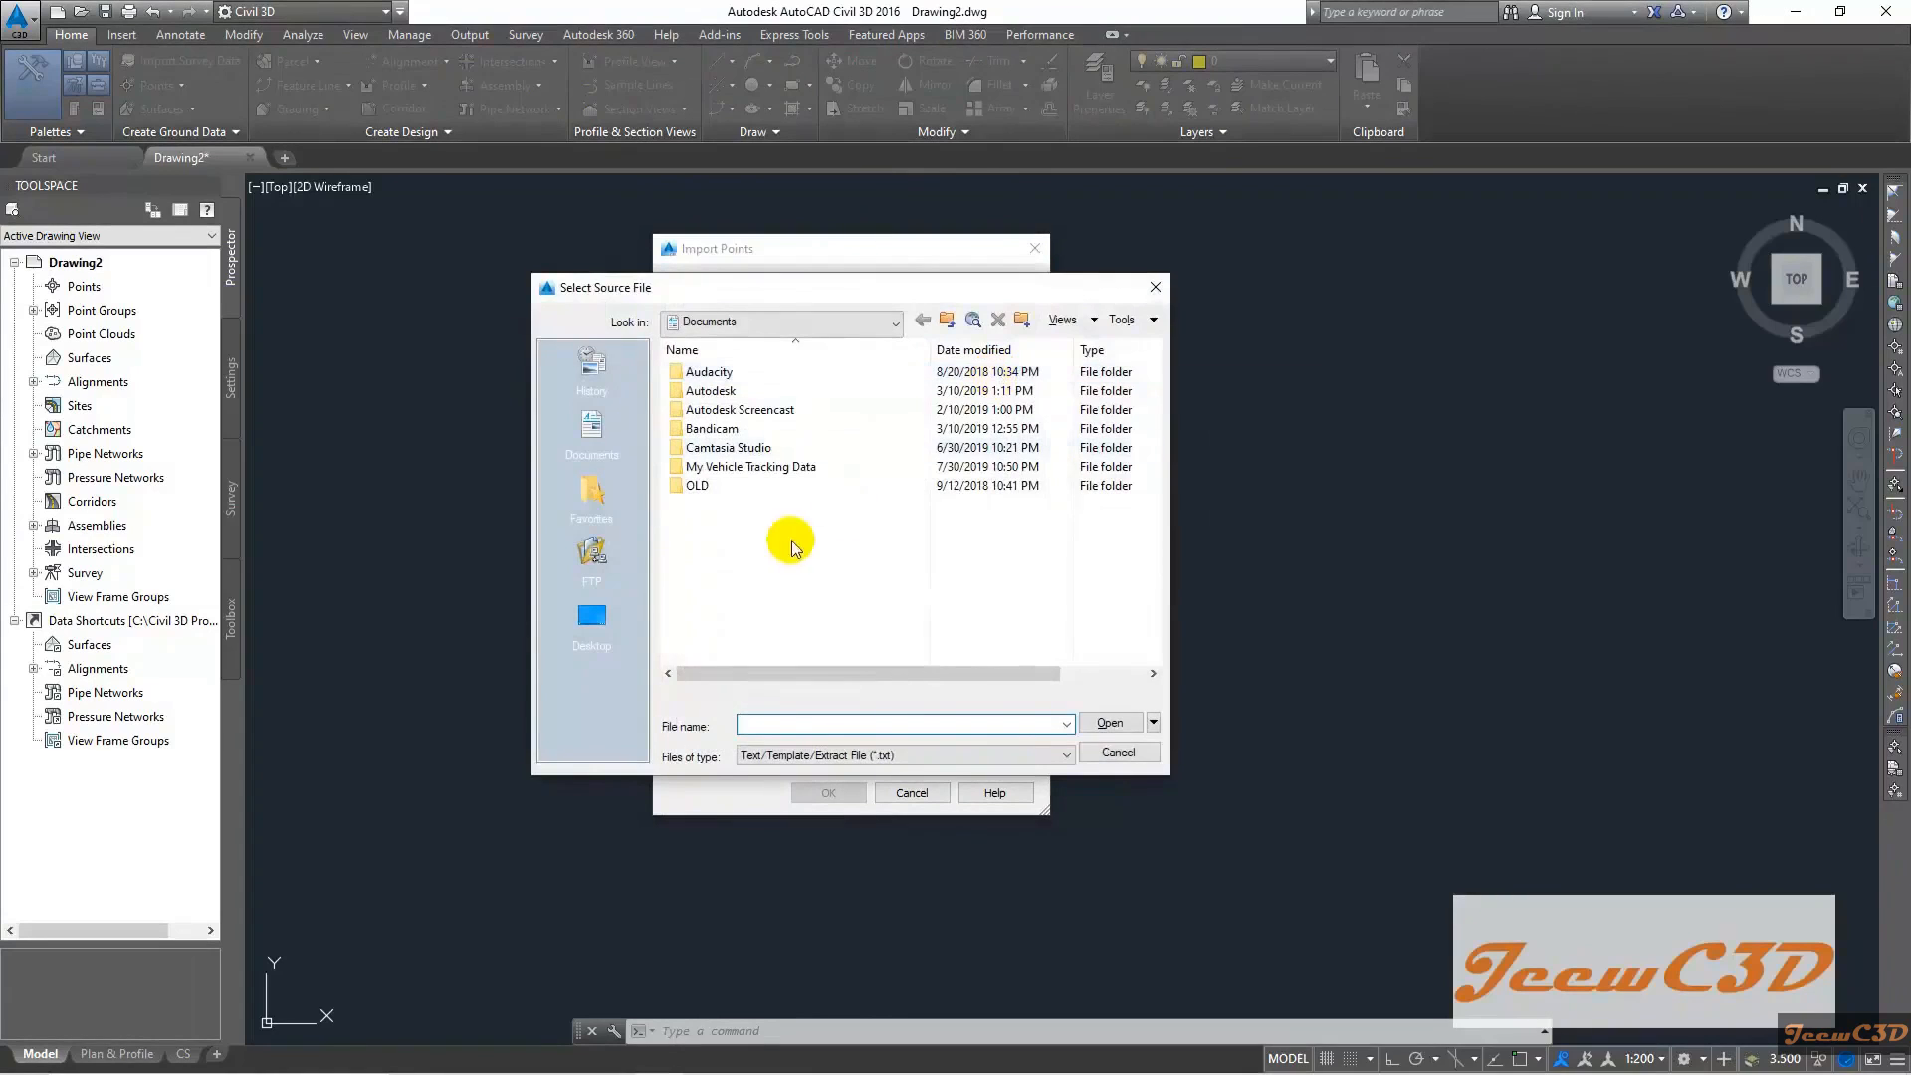
left_click(597, 619)
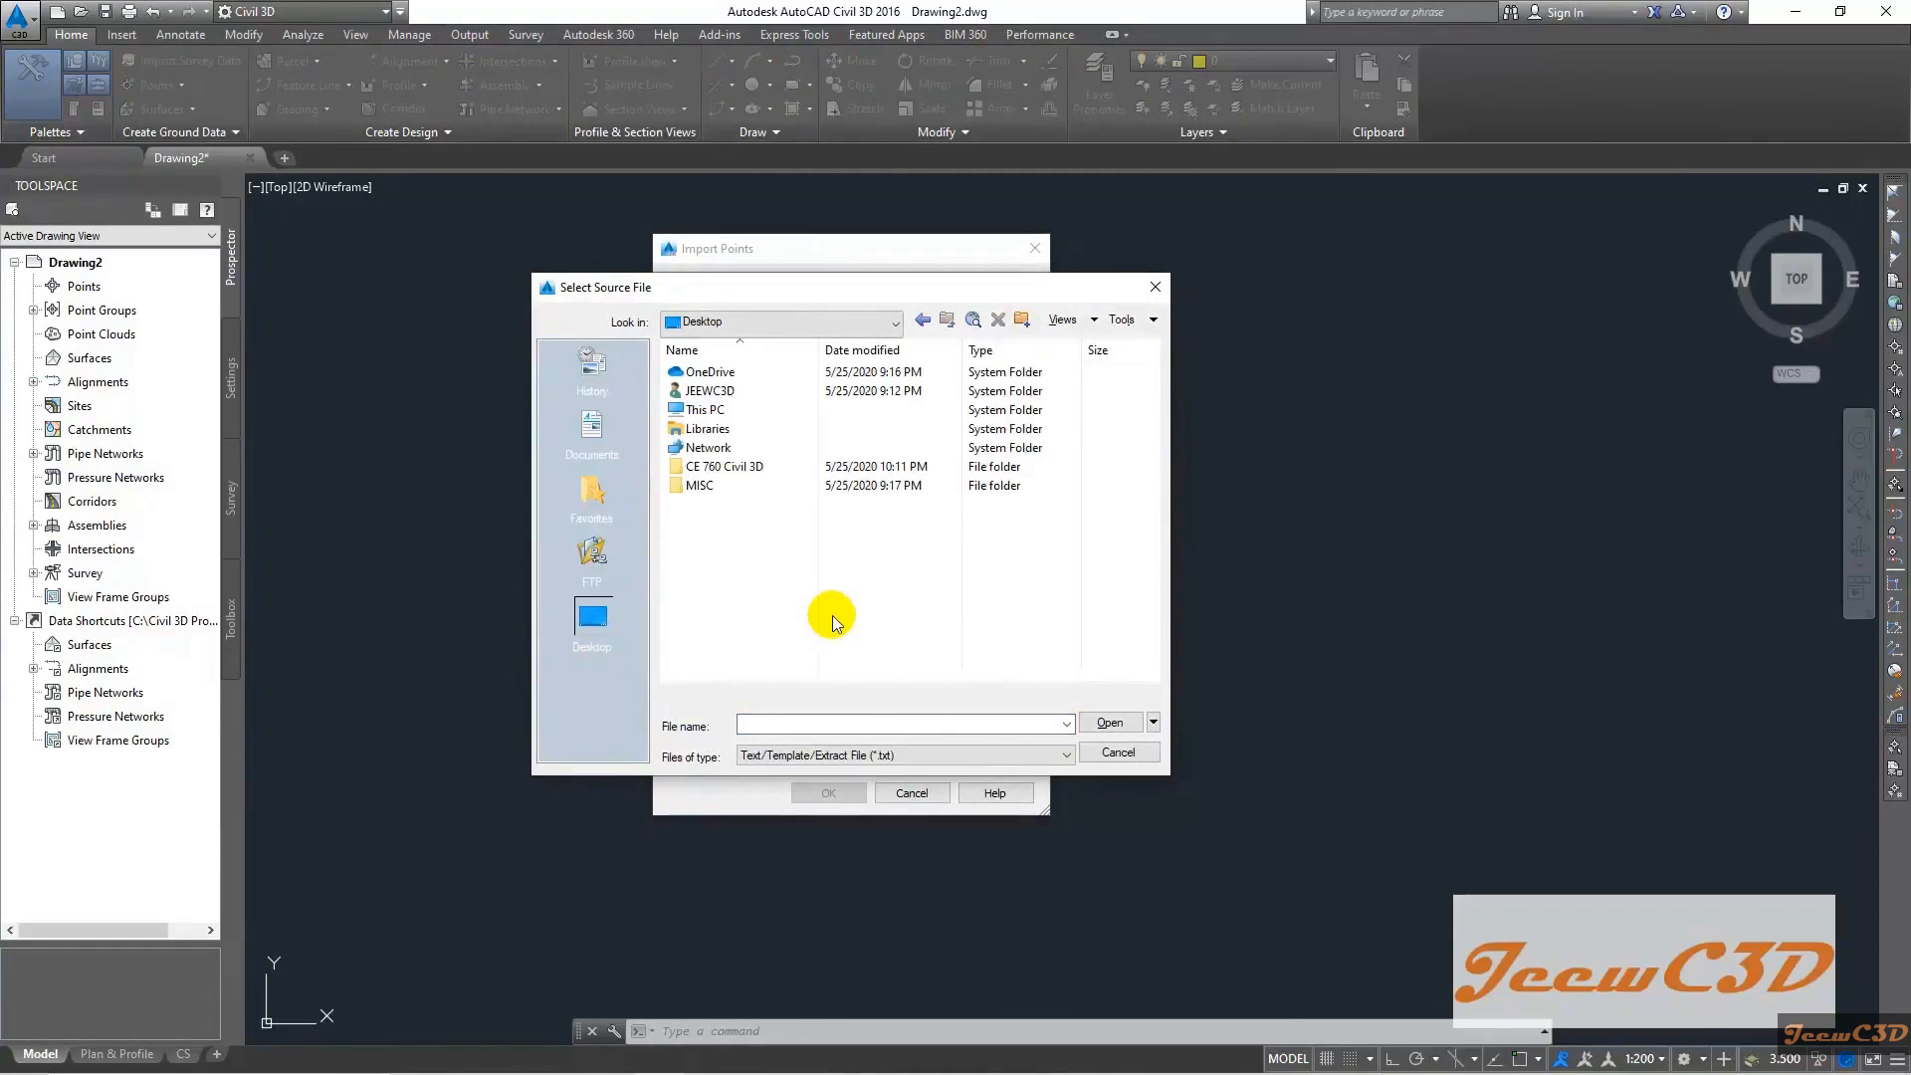
left_click(748, 468)
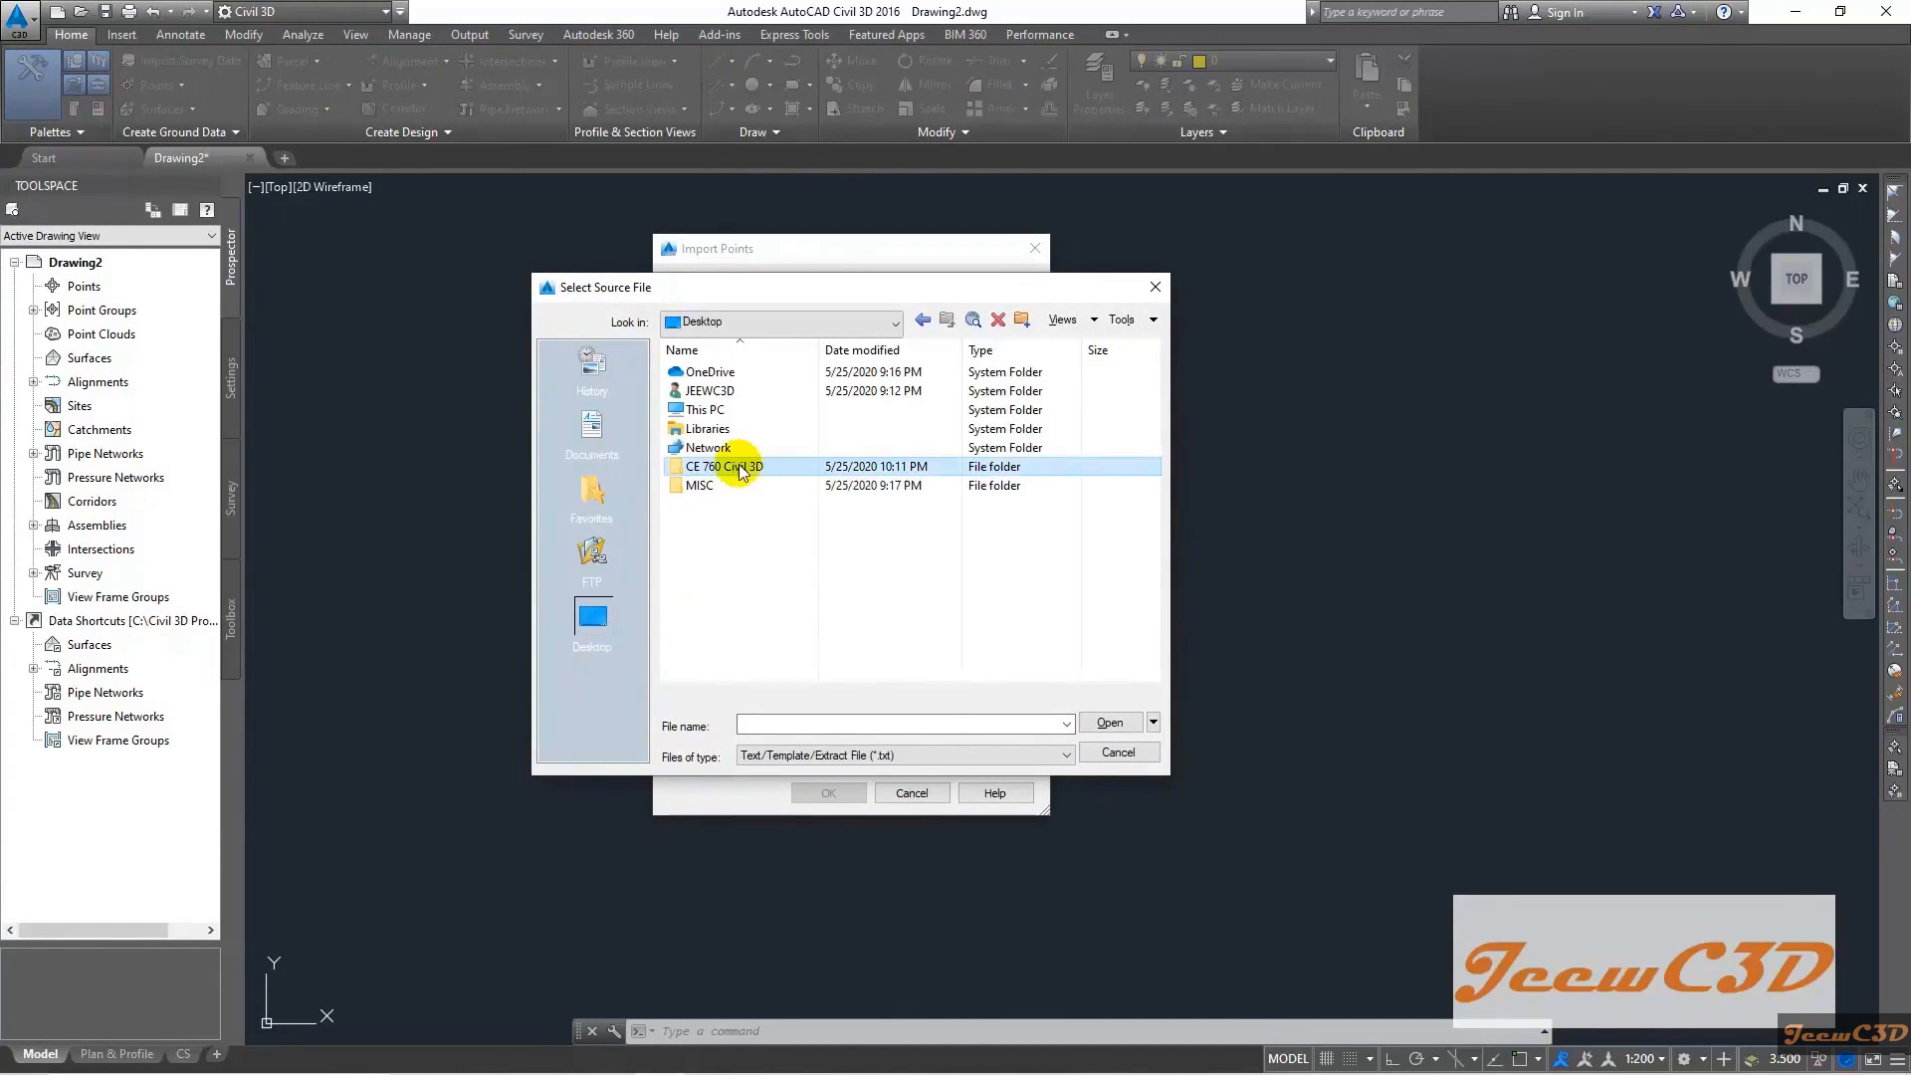
double_click(745, 469)
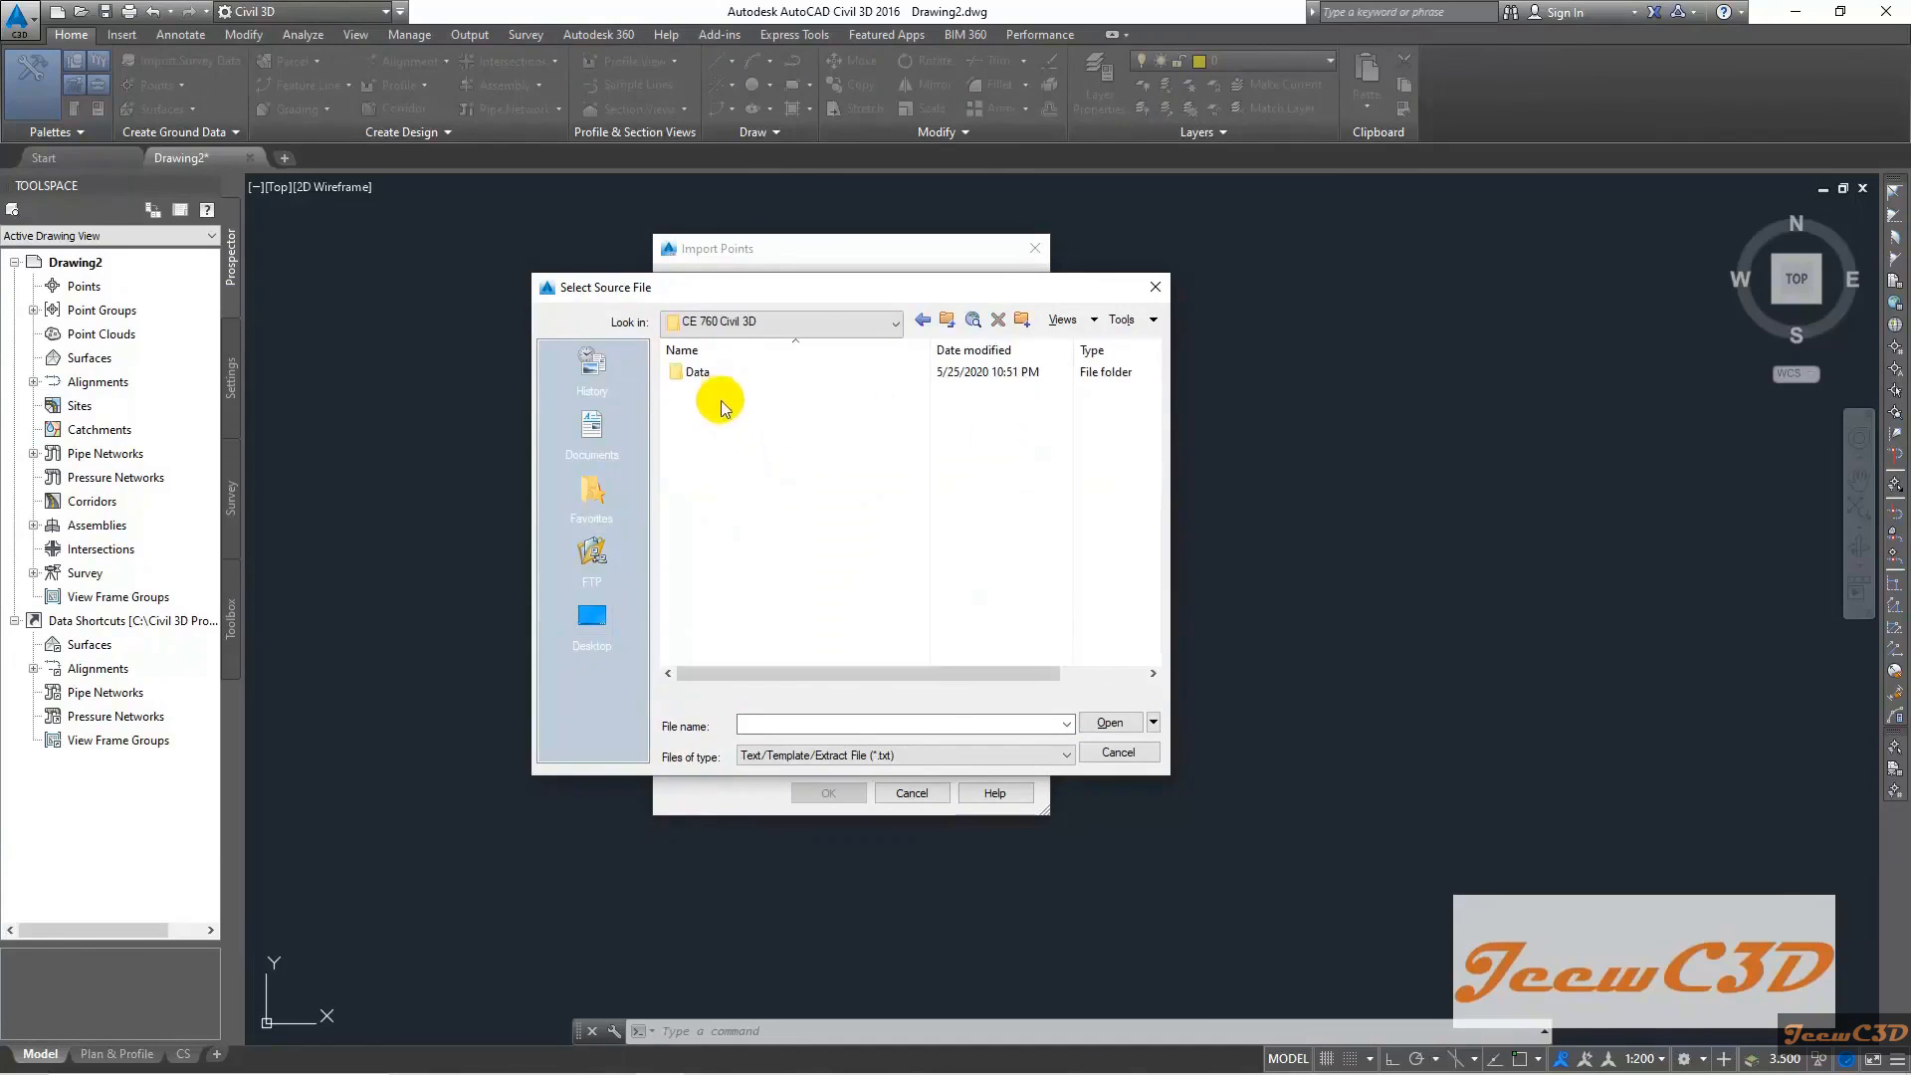
left_click(702, 373)
double_click(708, 370)
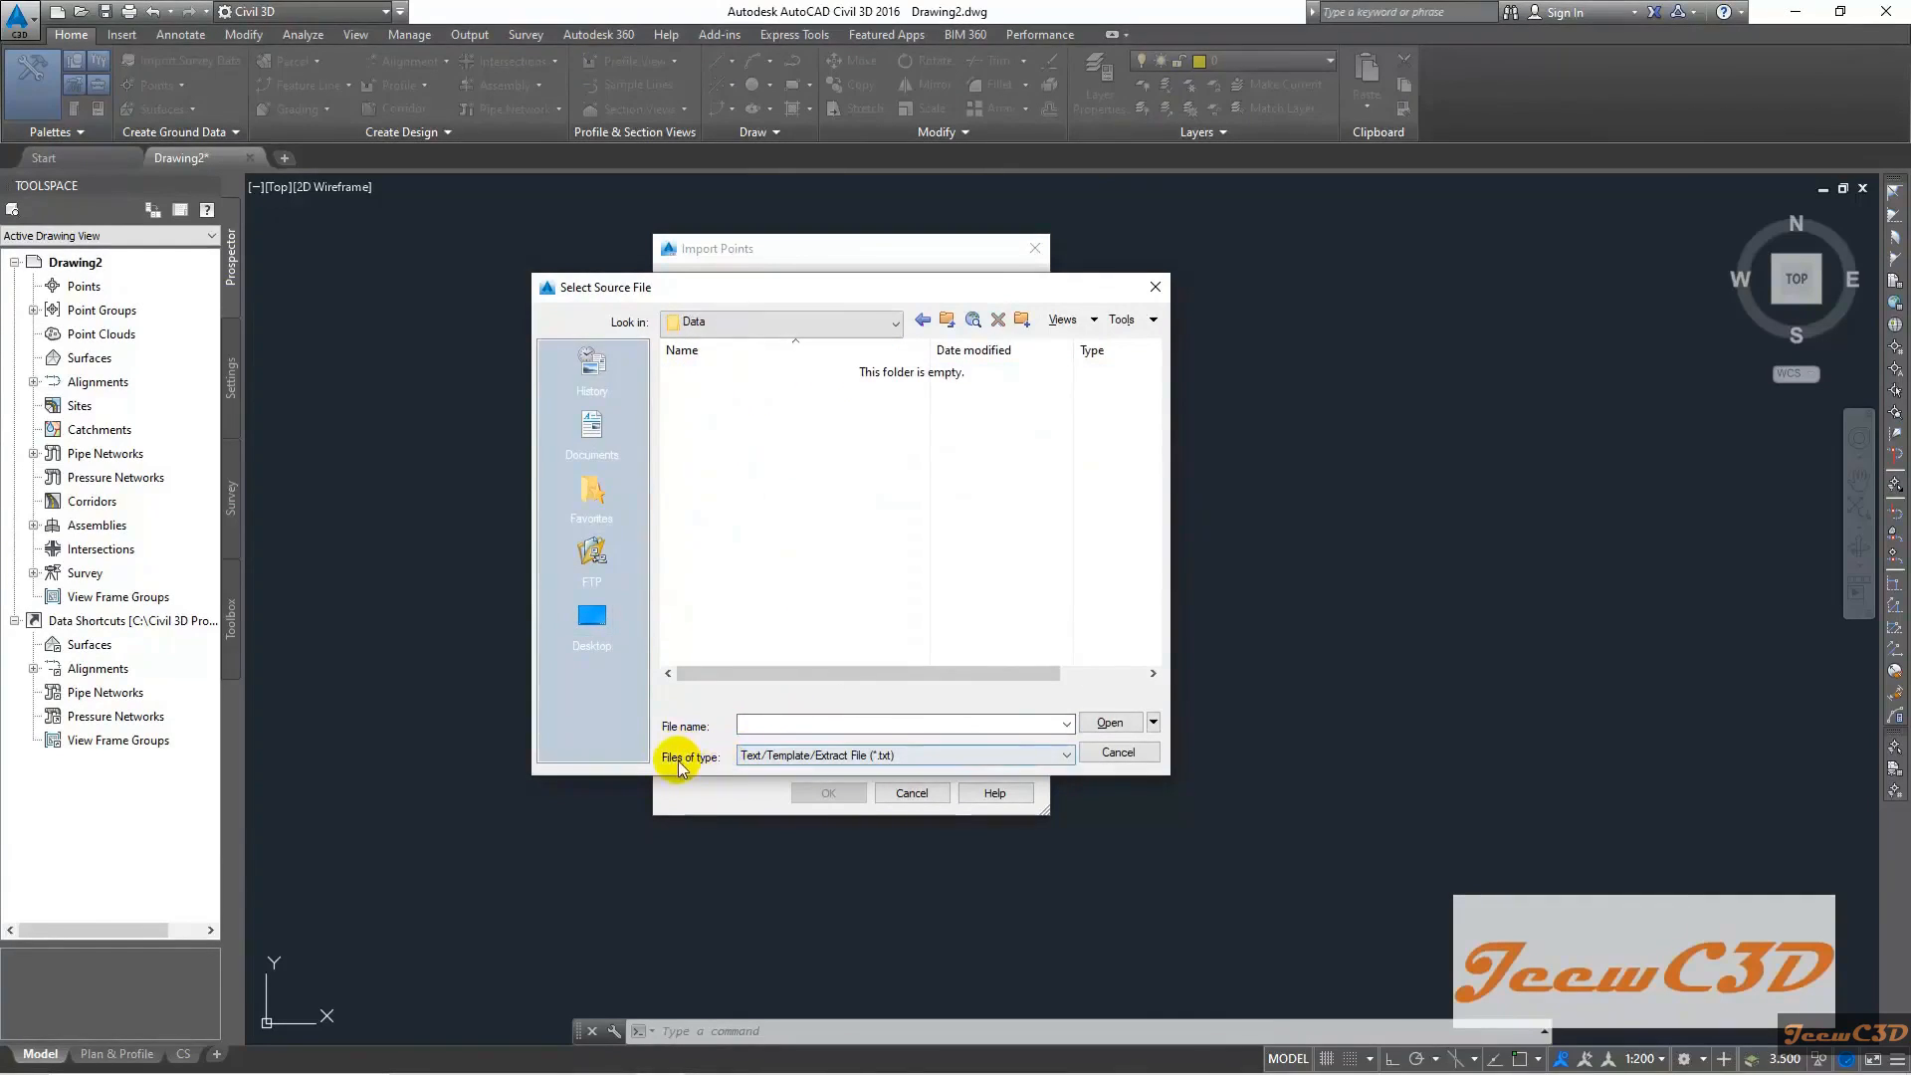
left_click(855, 756)
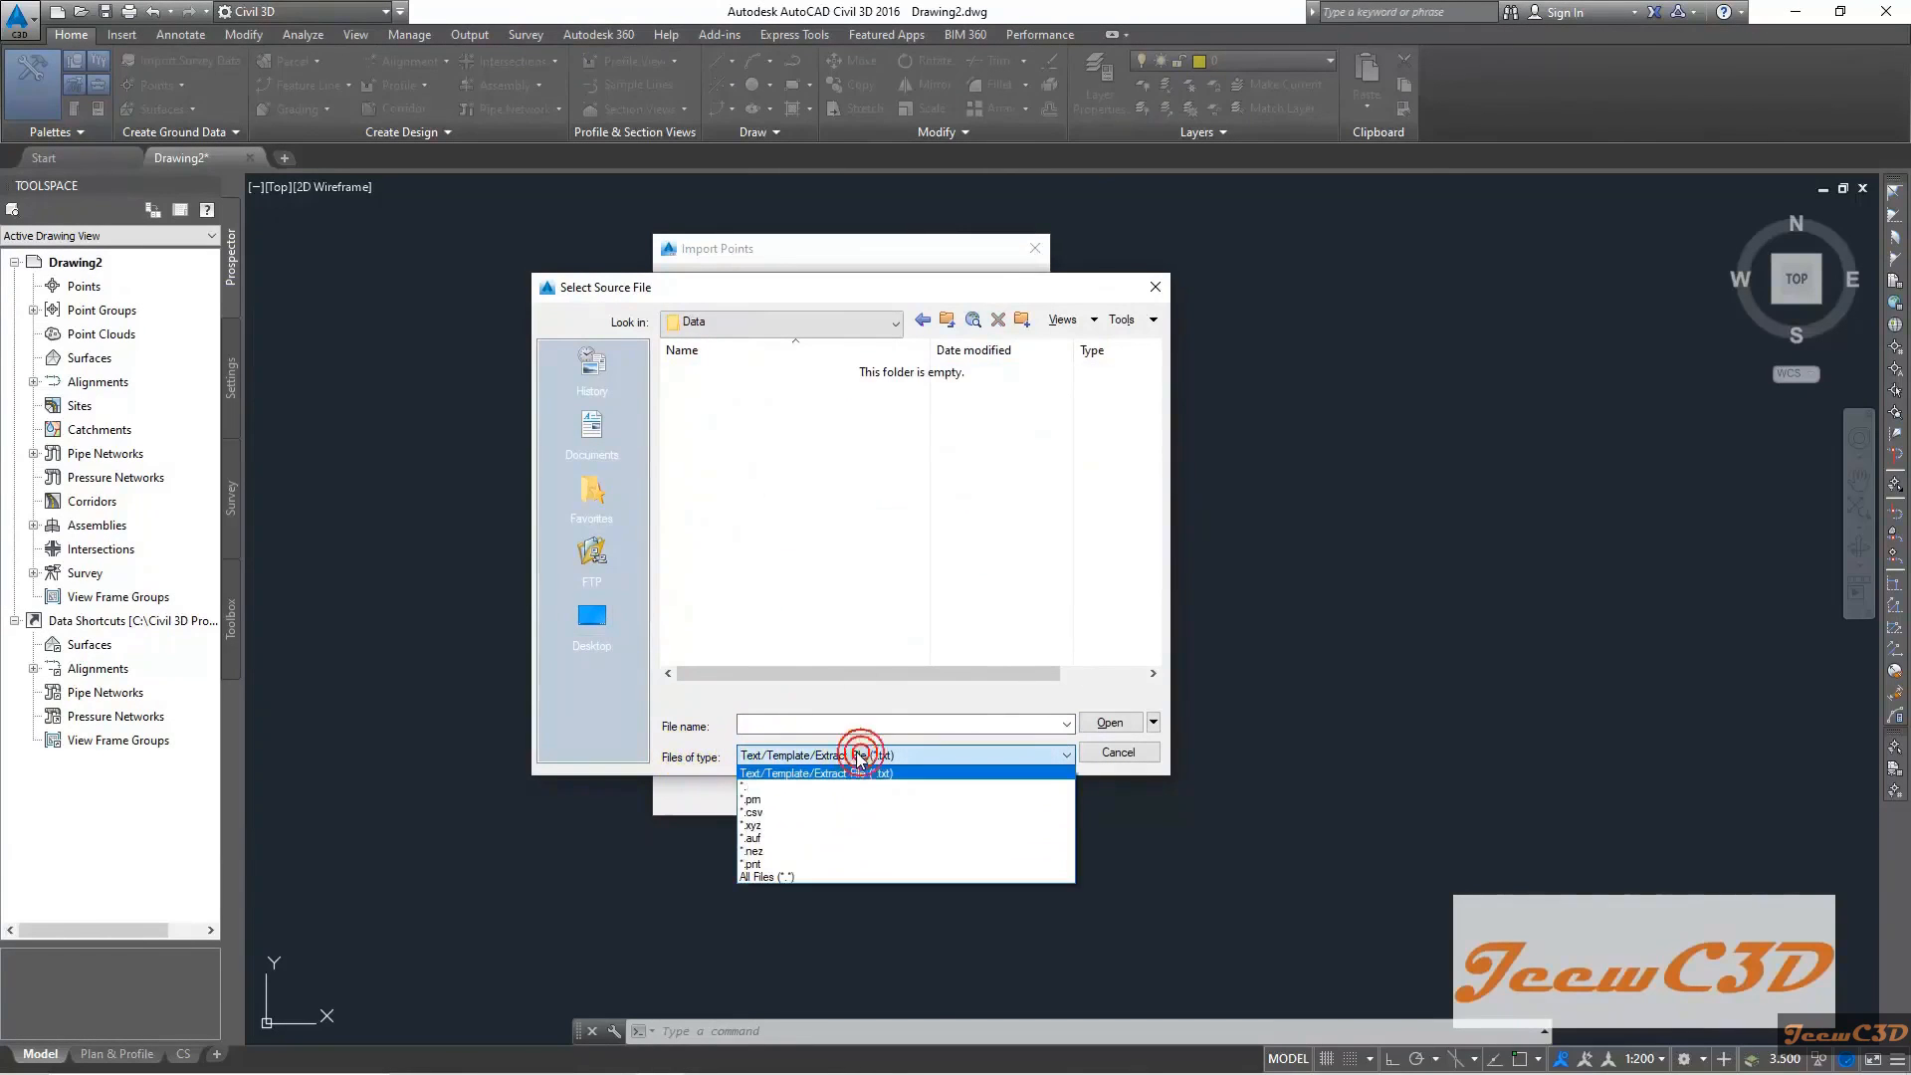
left_click(771, 812)
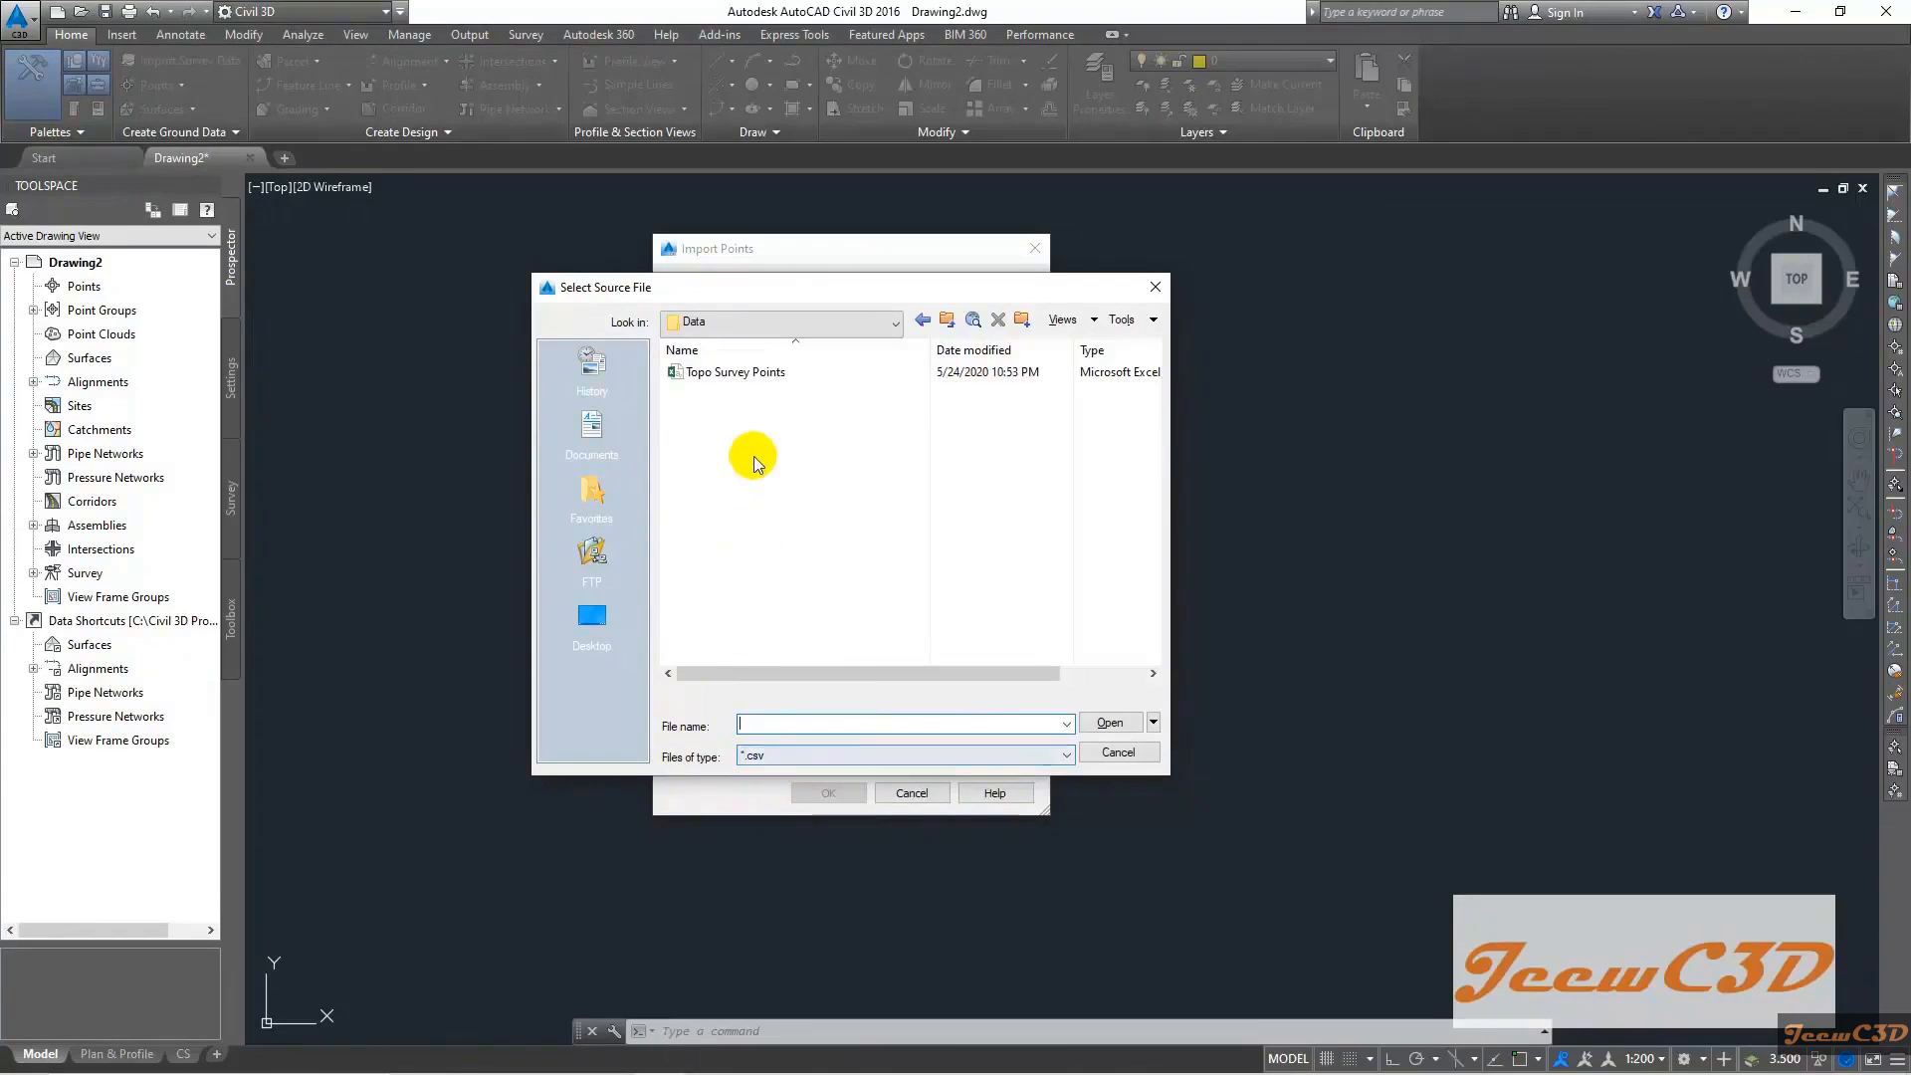
Add the Topo Survey Points CSV file from the Data folder as the source file for the import
left_click(755, 323)
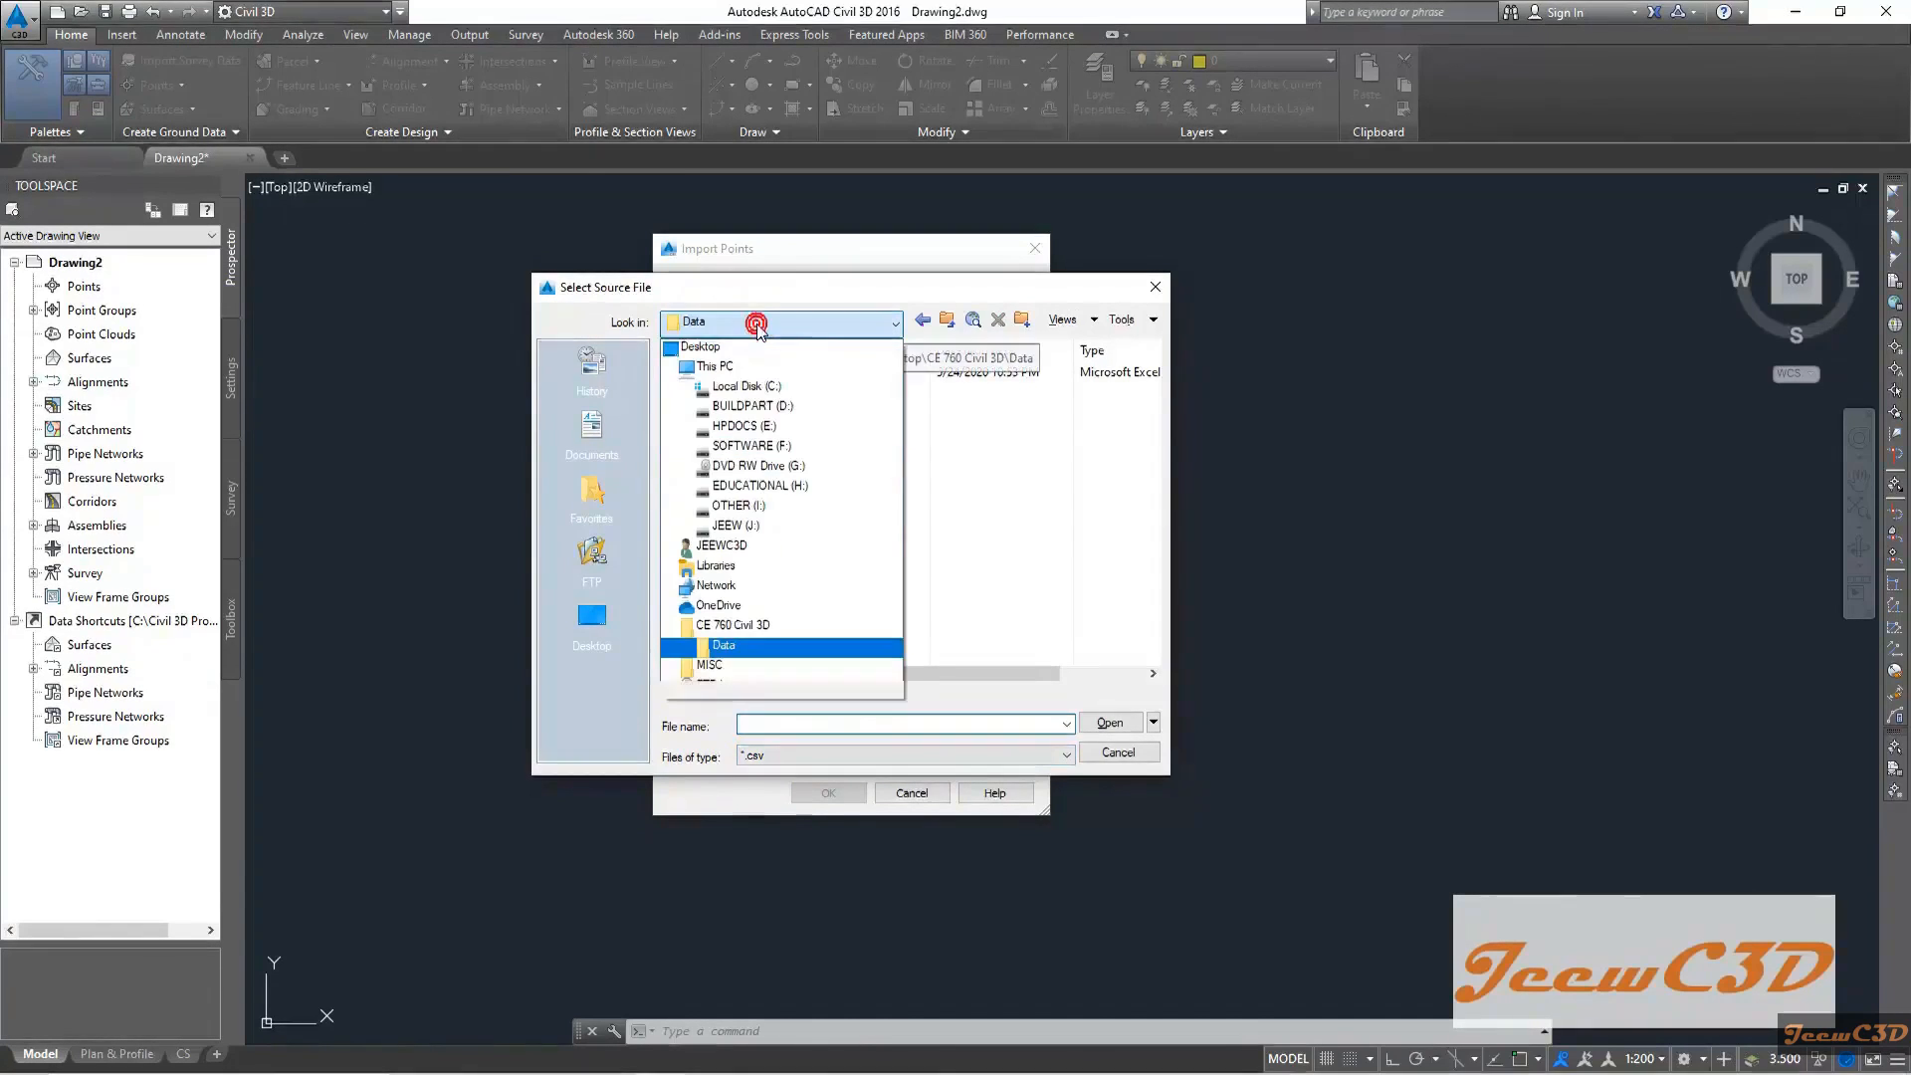
left_click(751, 625)
double_click(704, 375)
left_click(721, 376)
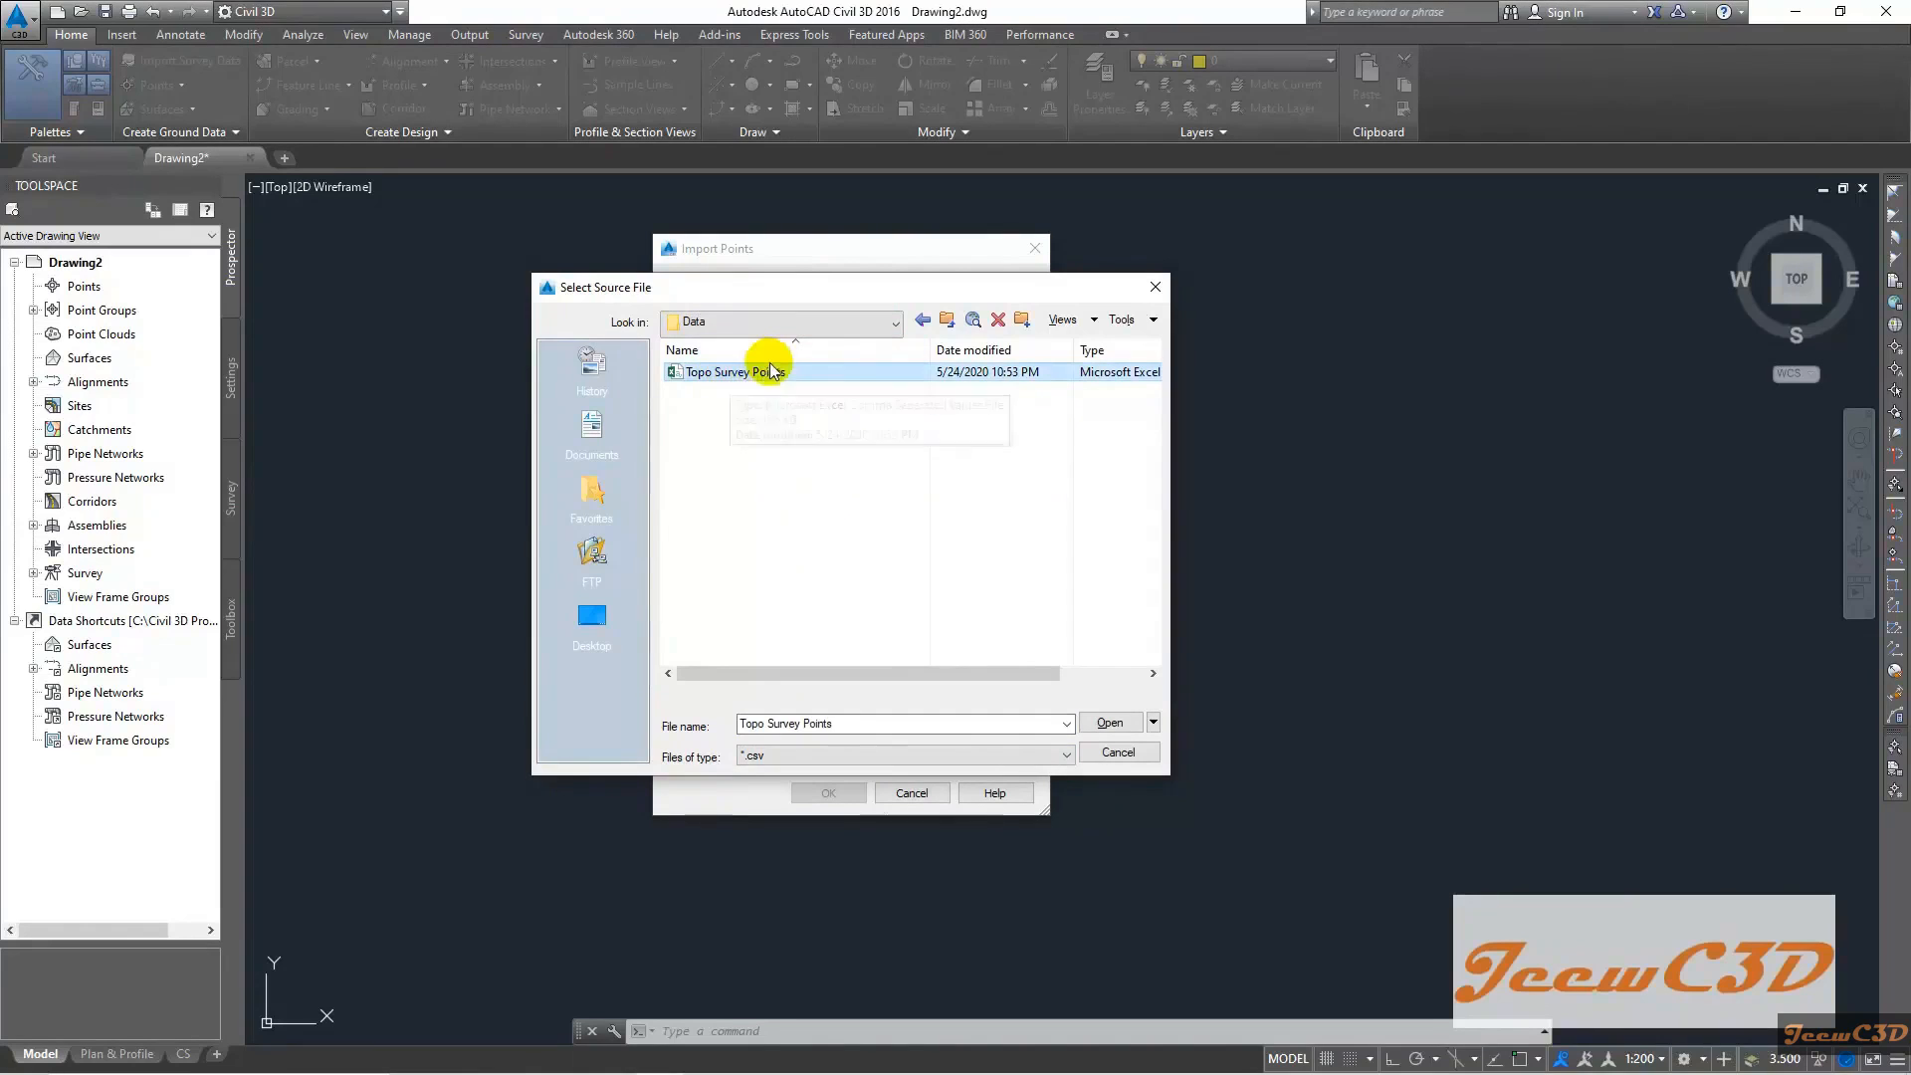
left_click(1112, 725)
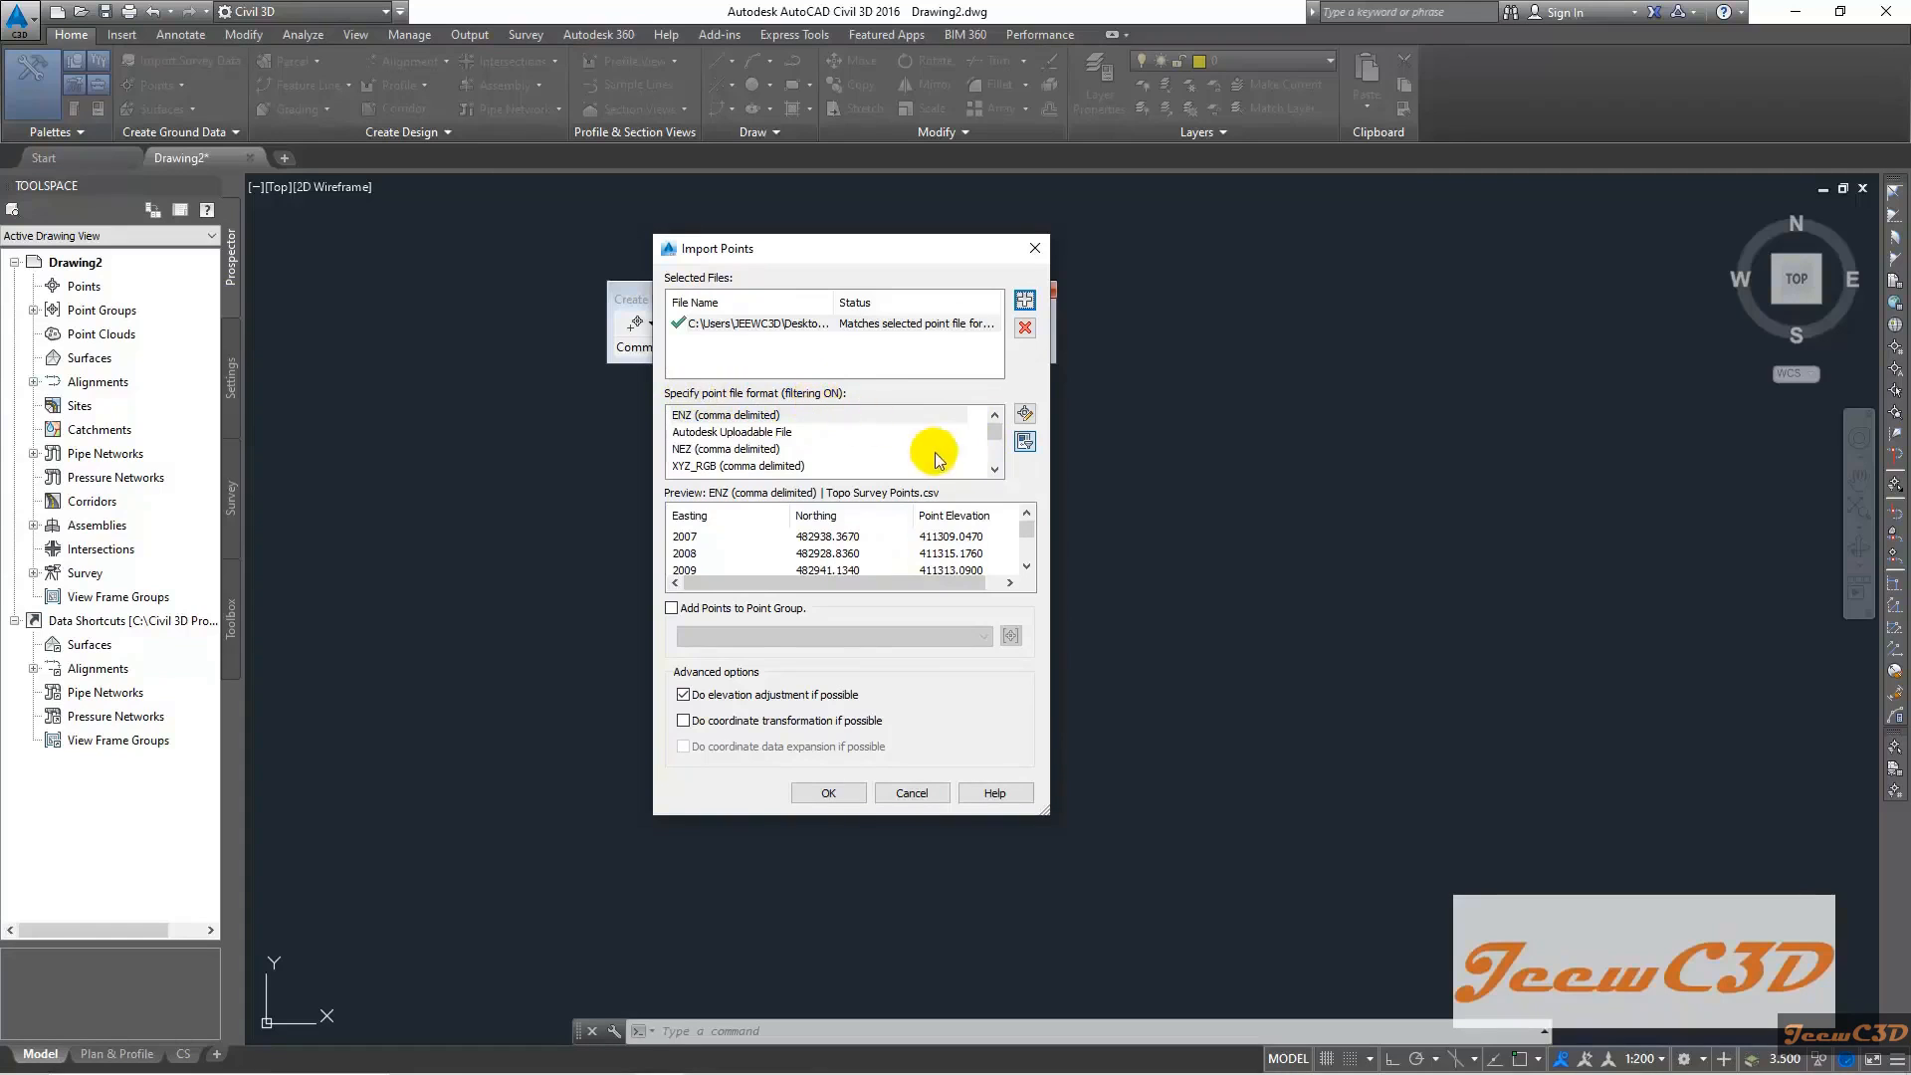
Set the point file format to PNEZD (comma delimited) and check the preview columns in the enlarged import dialog
left_click_drag(994, 439, 998, 468)
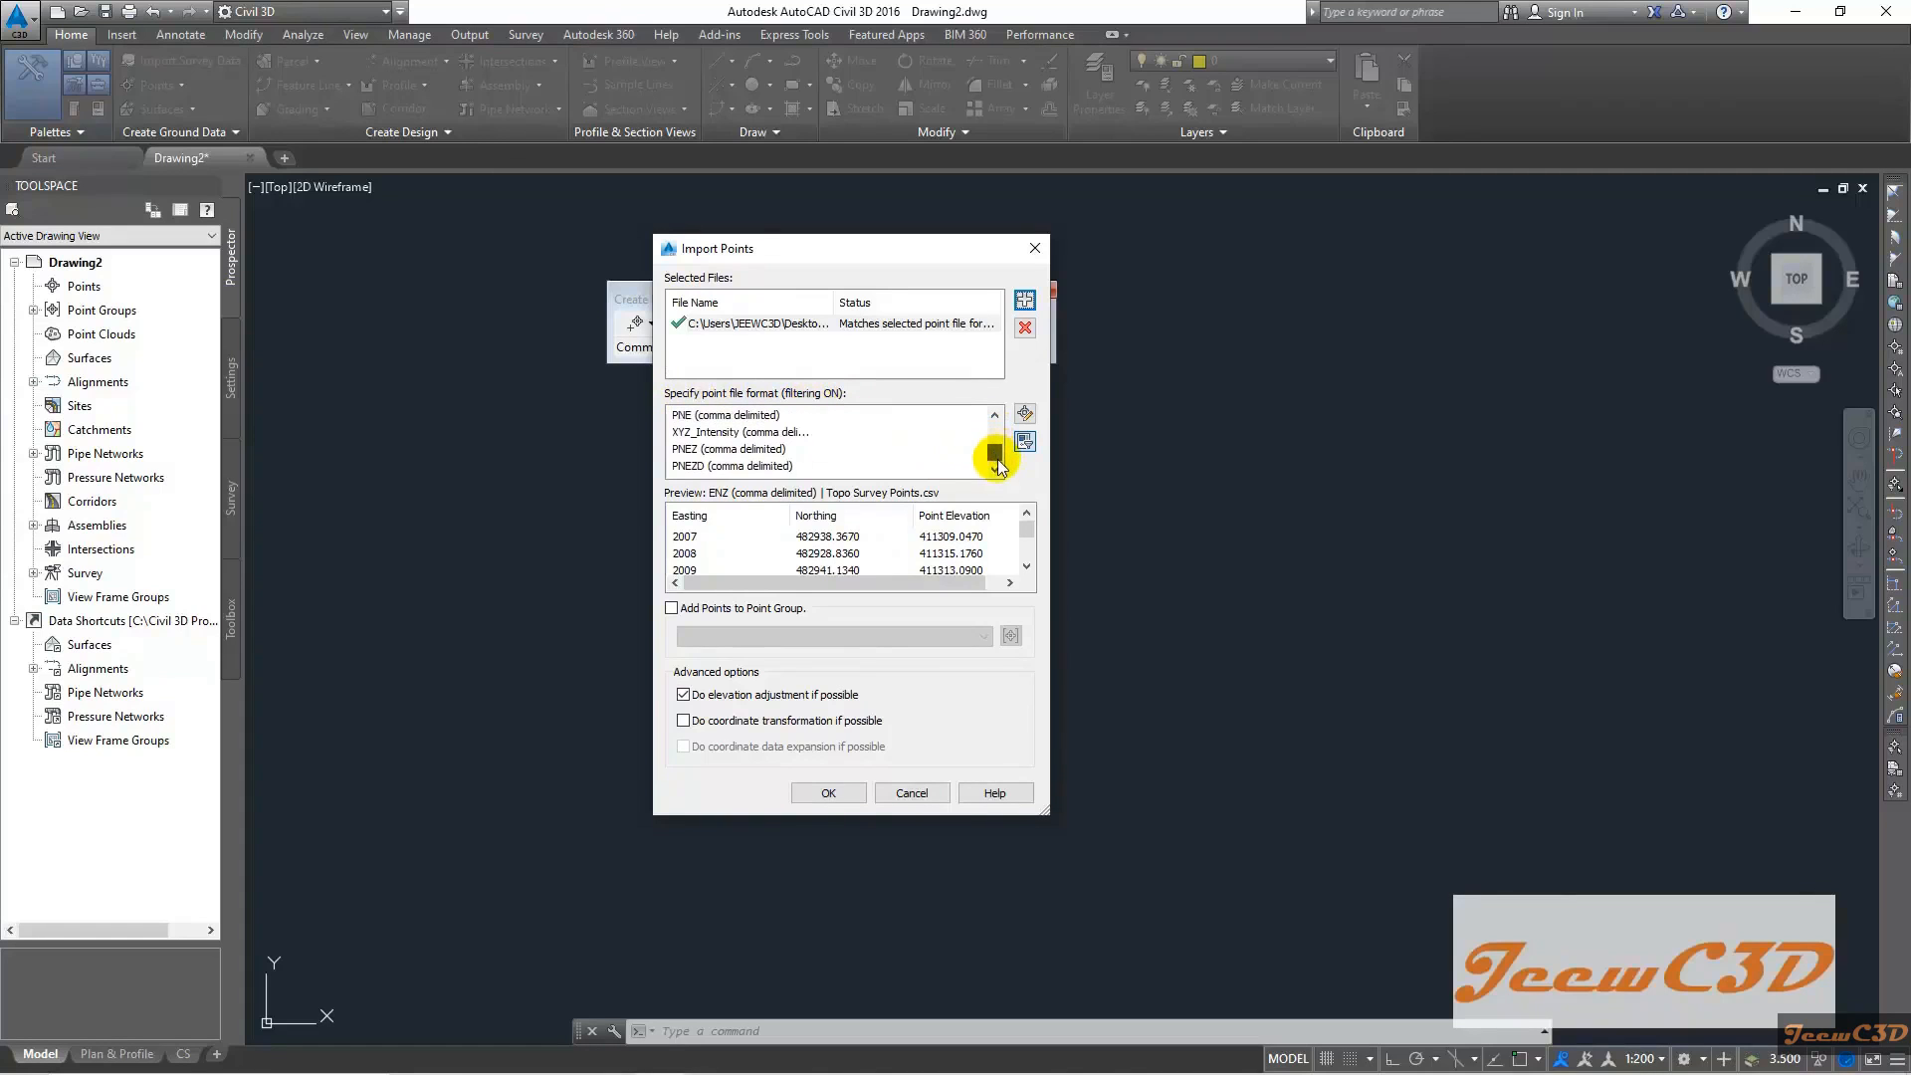
left_click(731, 466)
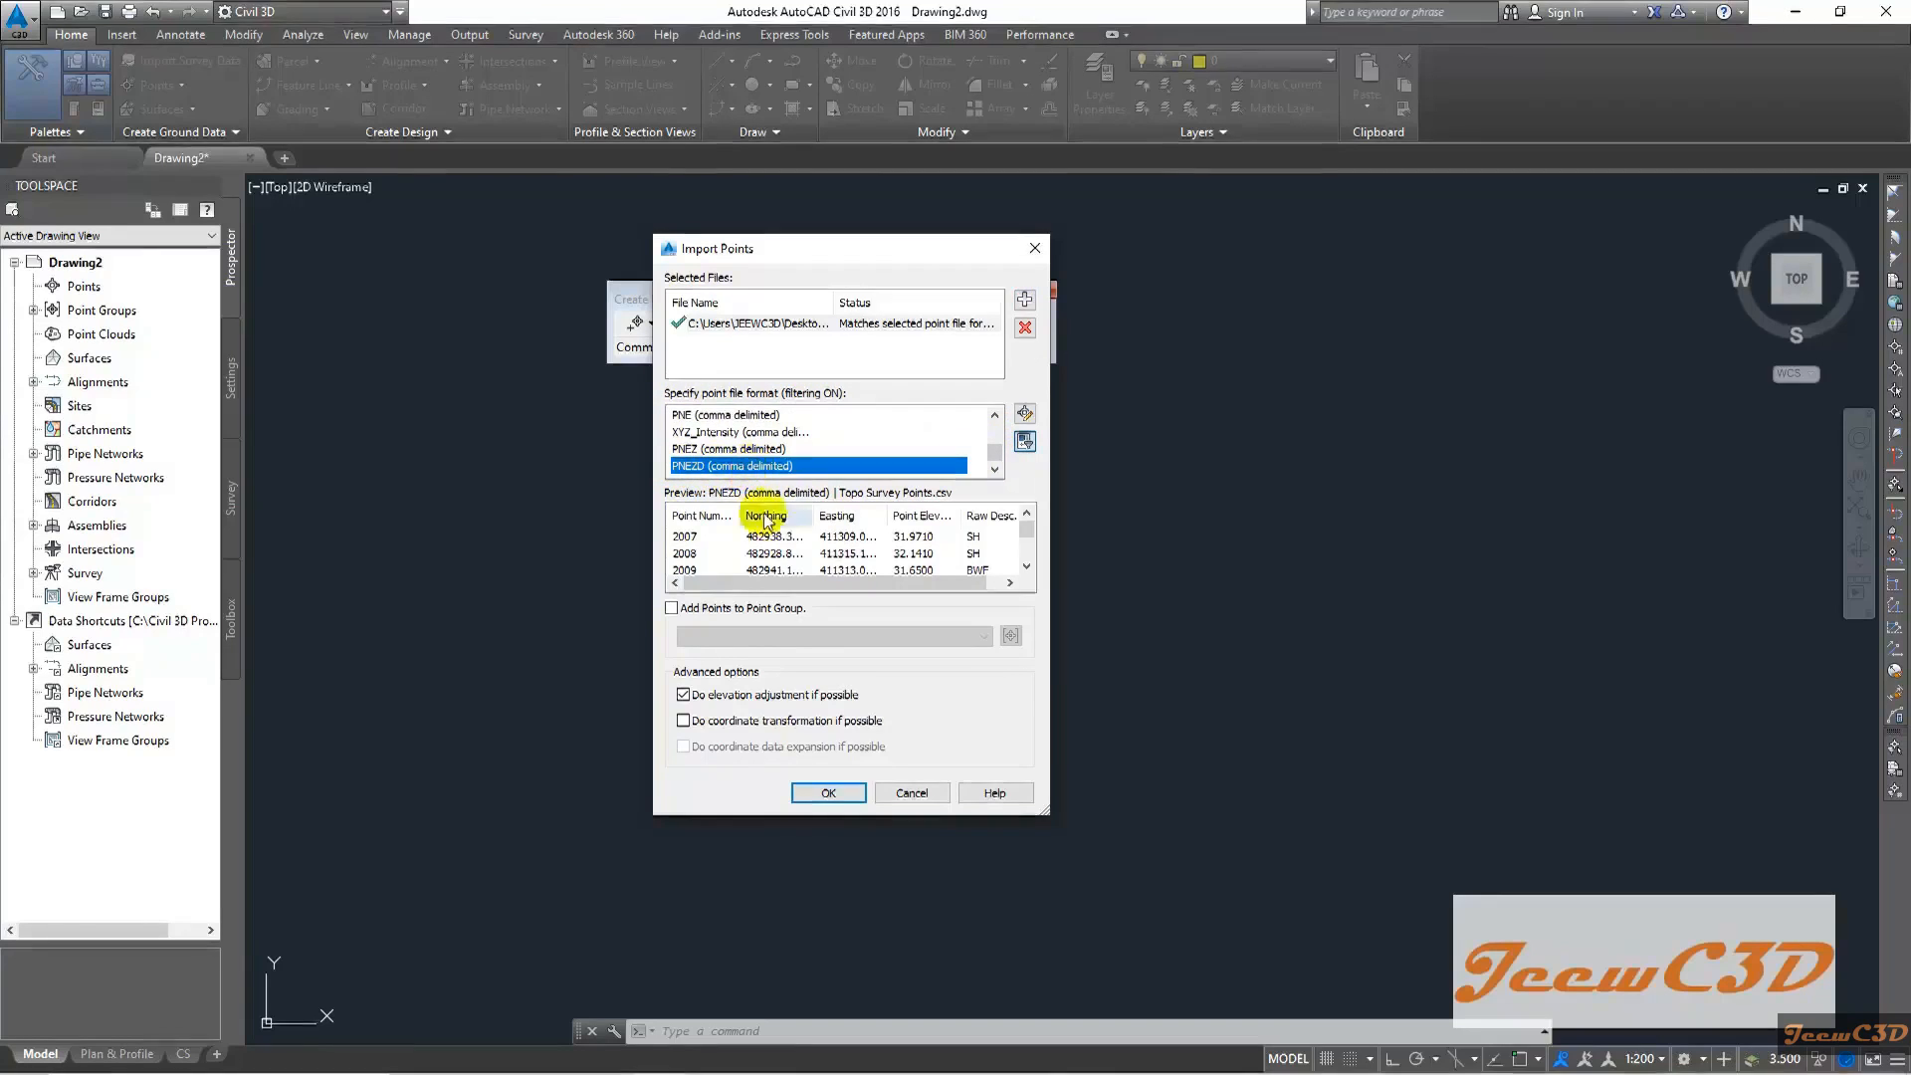
left_click_drag(1049, 812, 1268, 909)
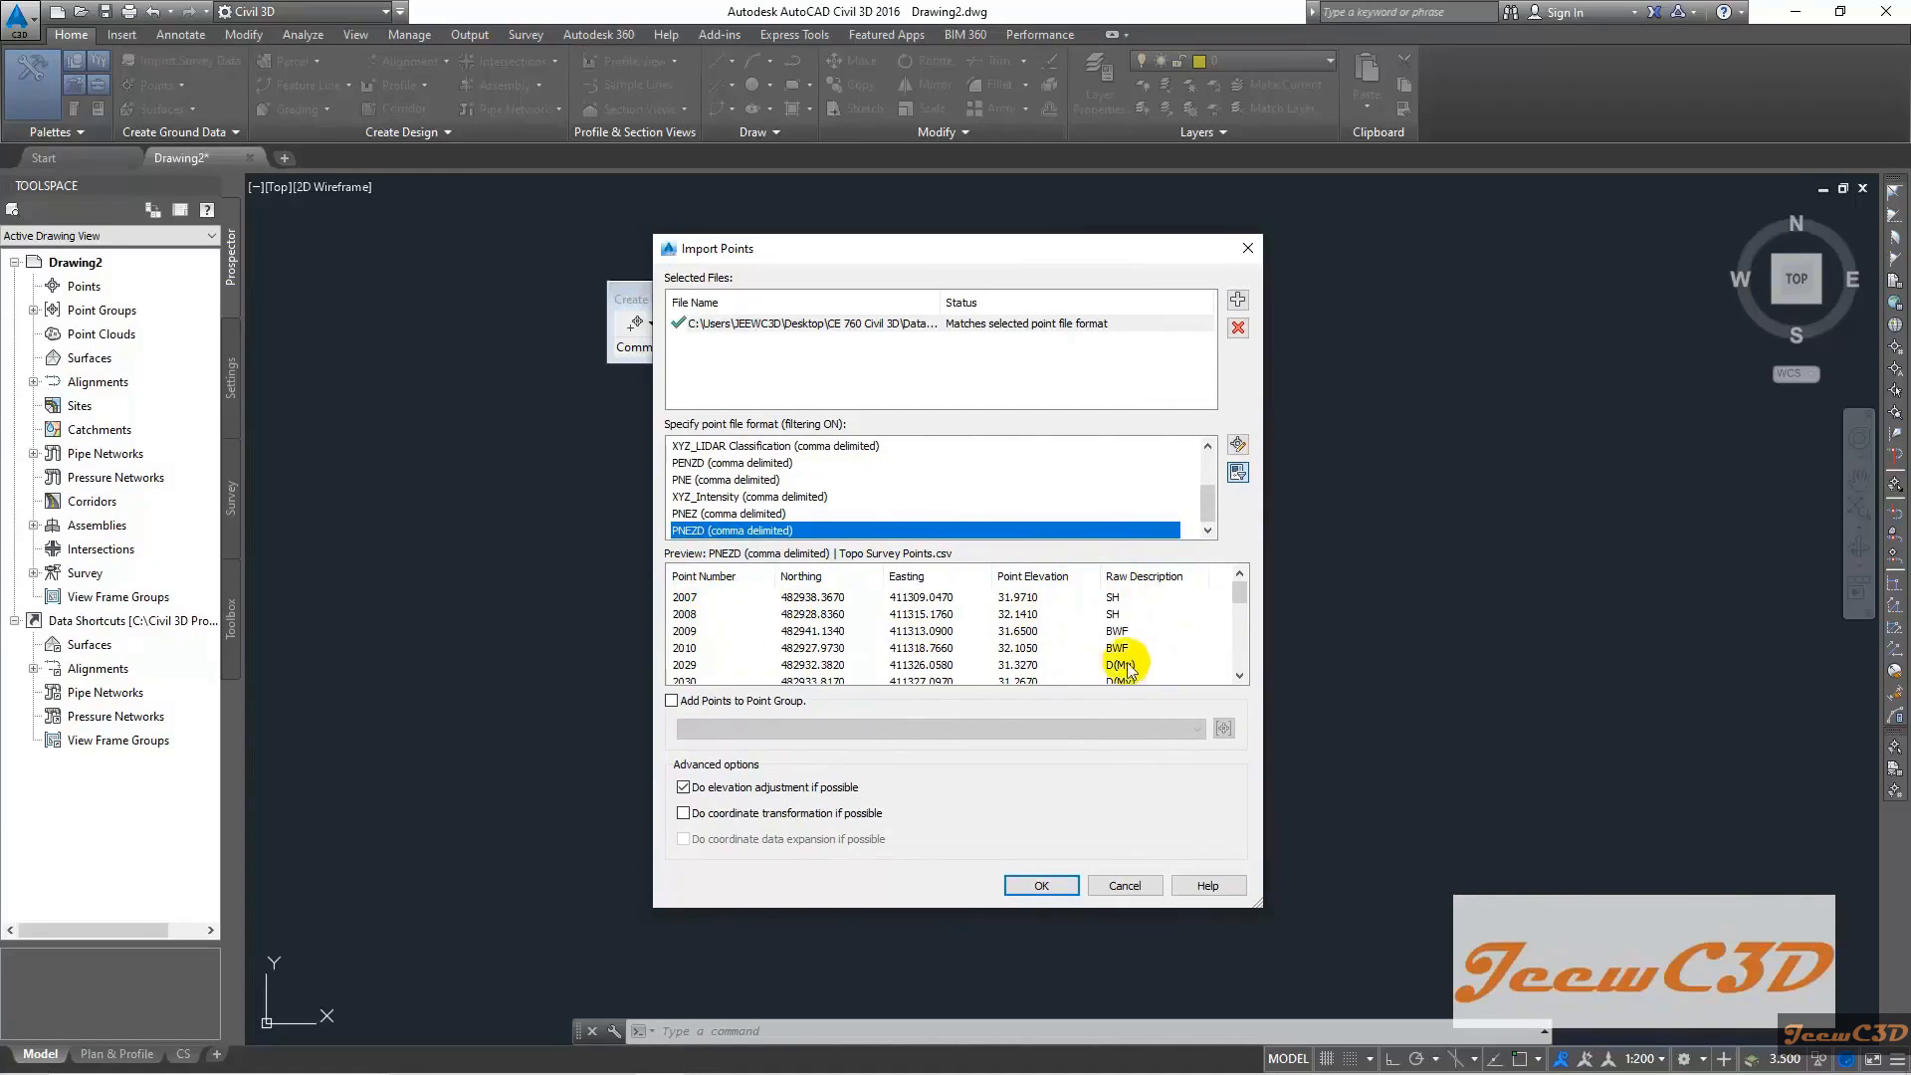
left_click(1241, 622)
mouse_move(1241, 622)
left_mouse_down()
mouse_move(1241, 674)
mouse_move(1238, 594)
left_mouse_up()
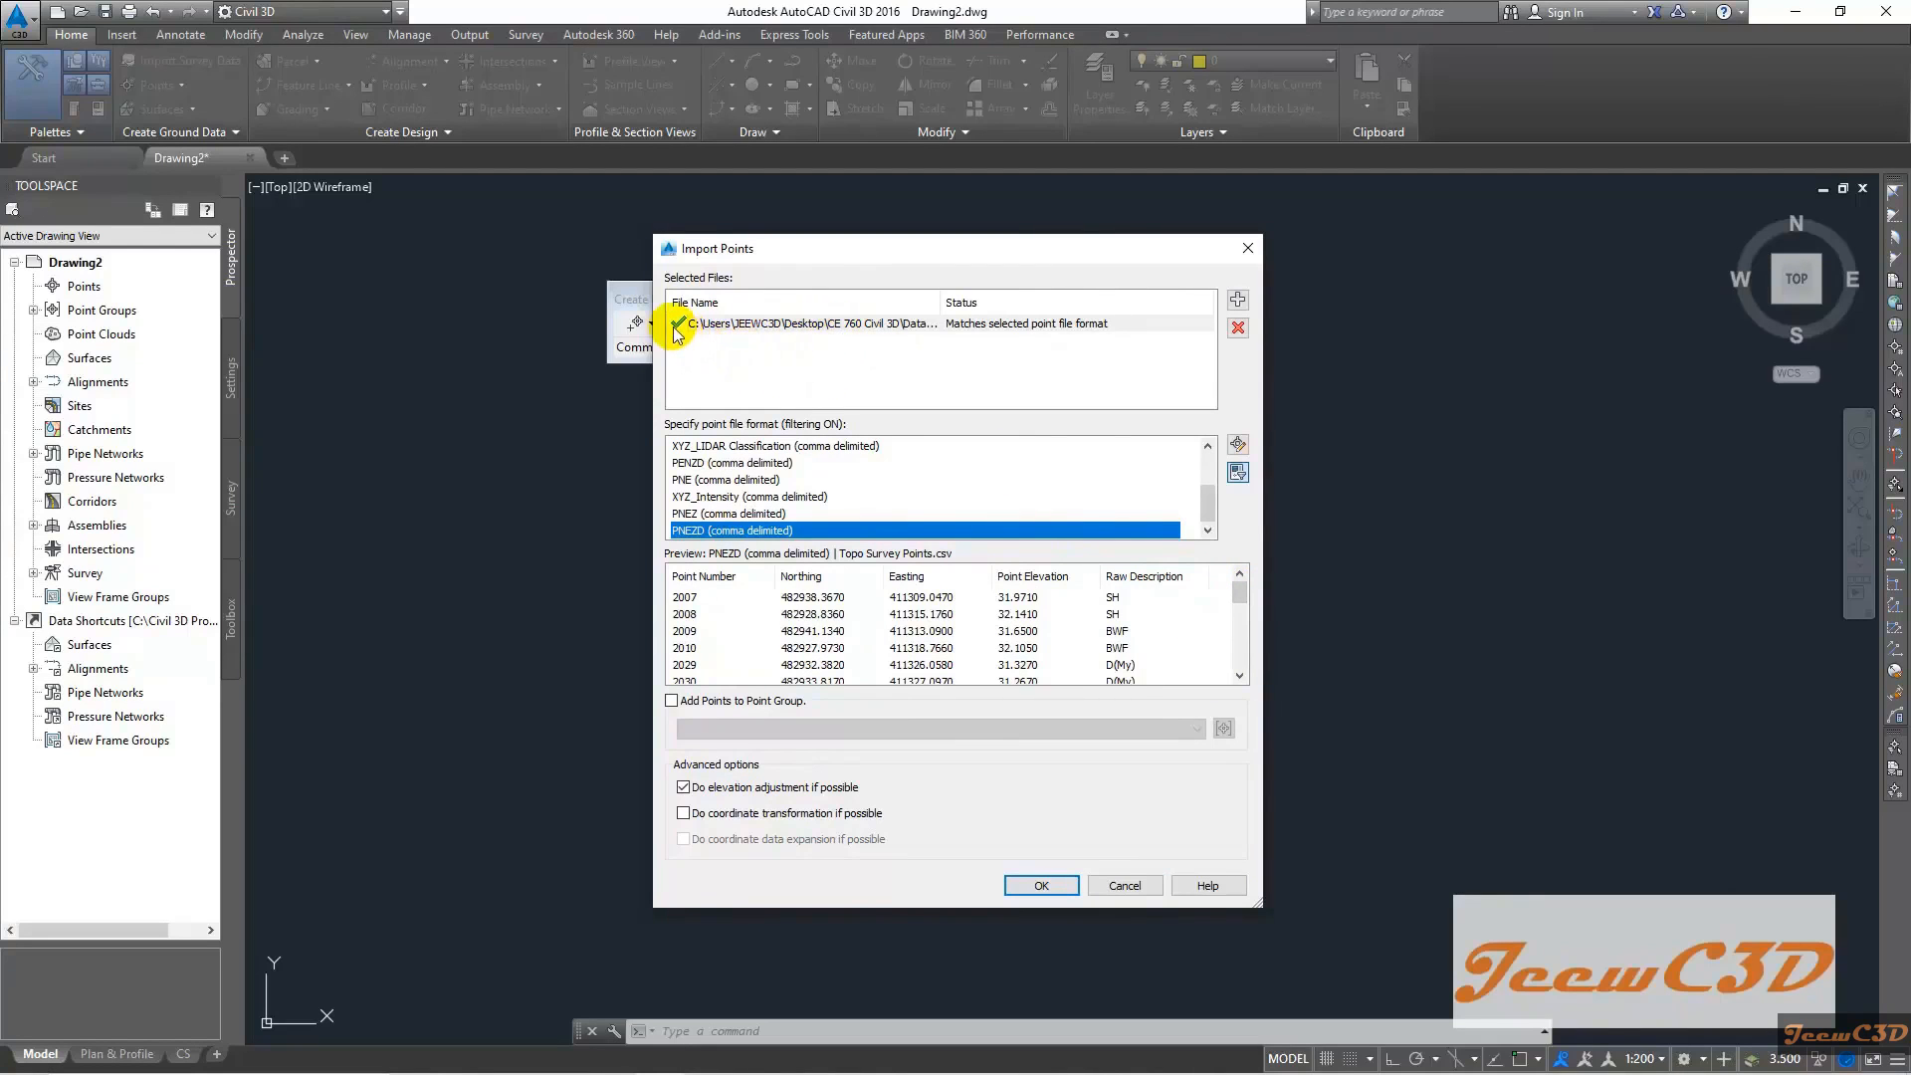
left_click(758, 328)
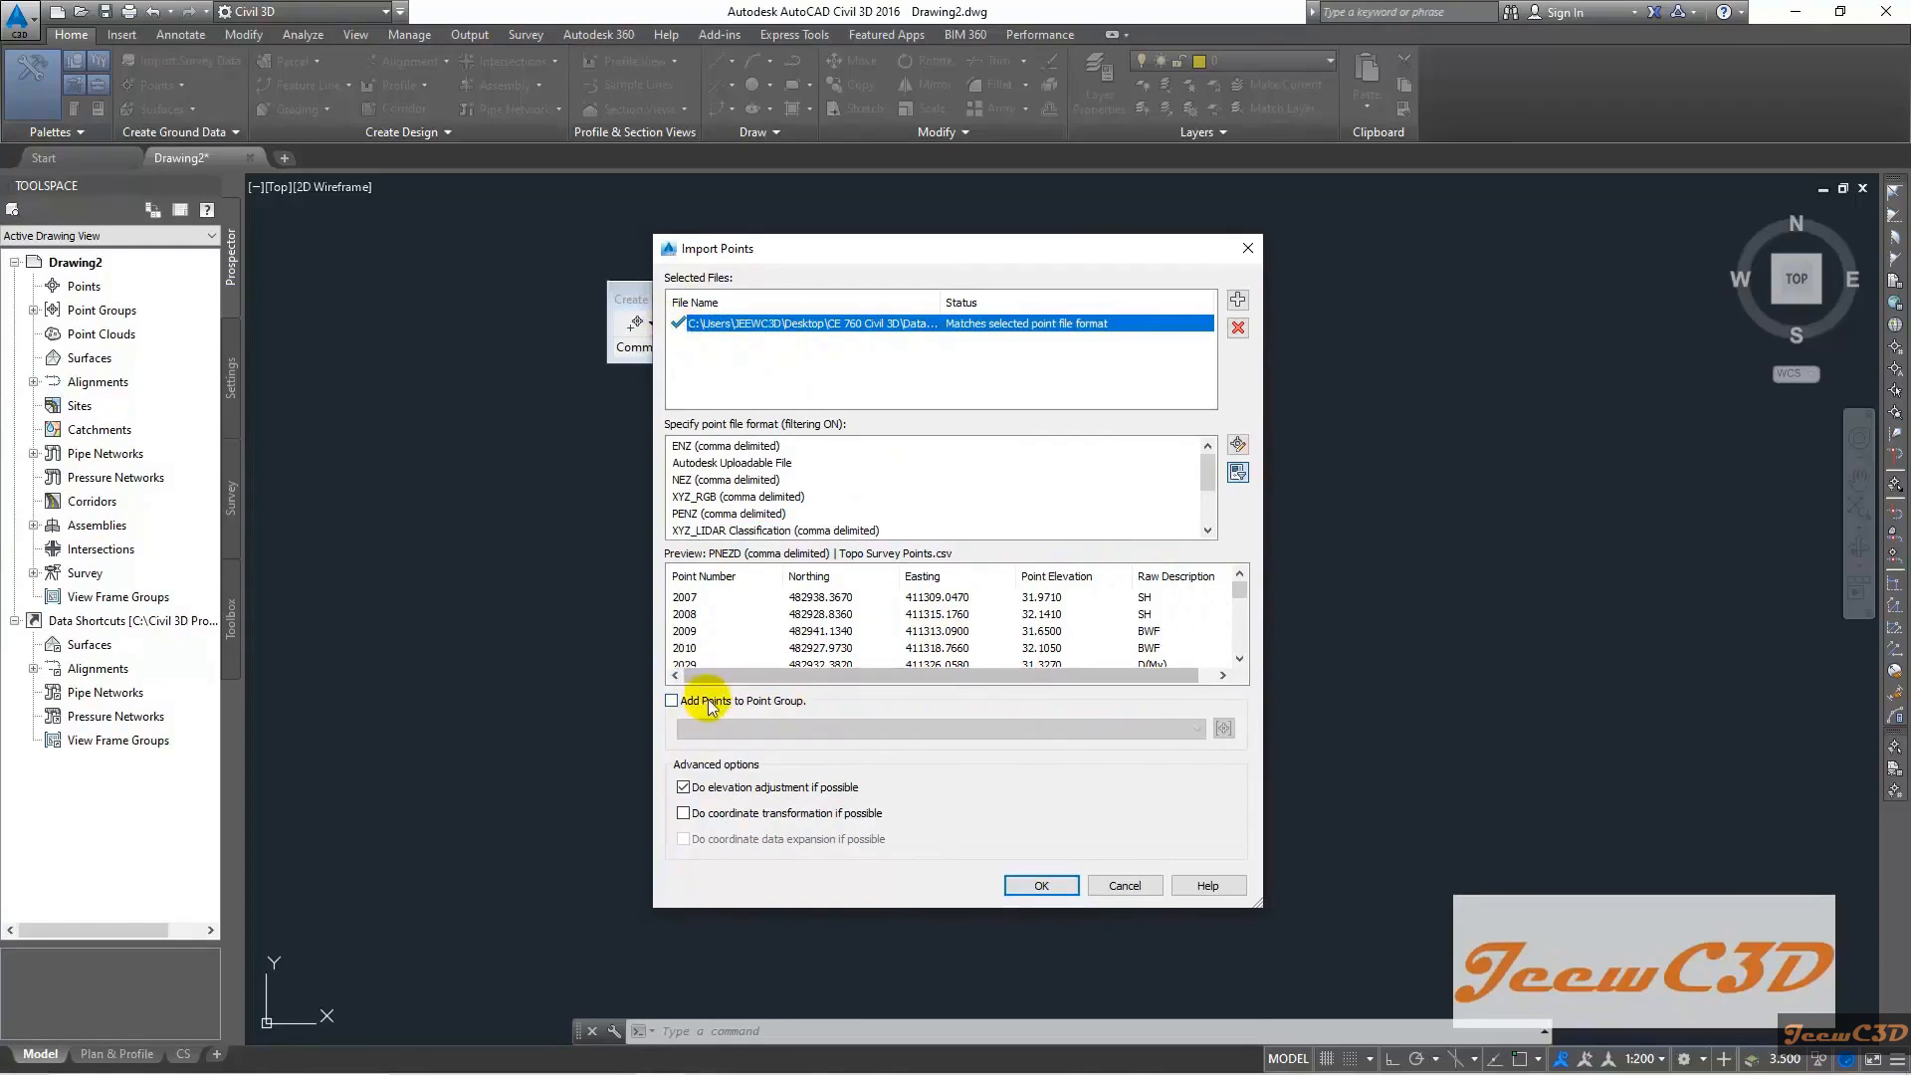
Have the imported points added to a new point group named Topo Survey Points
left_click(671, 701)
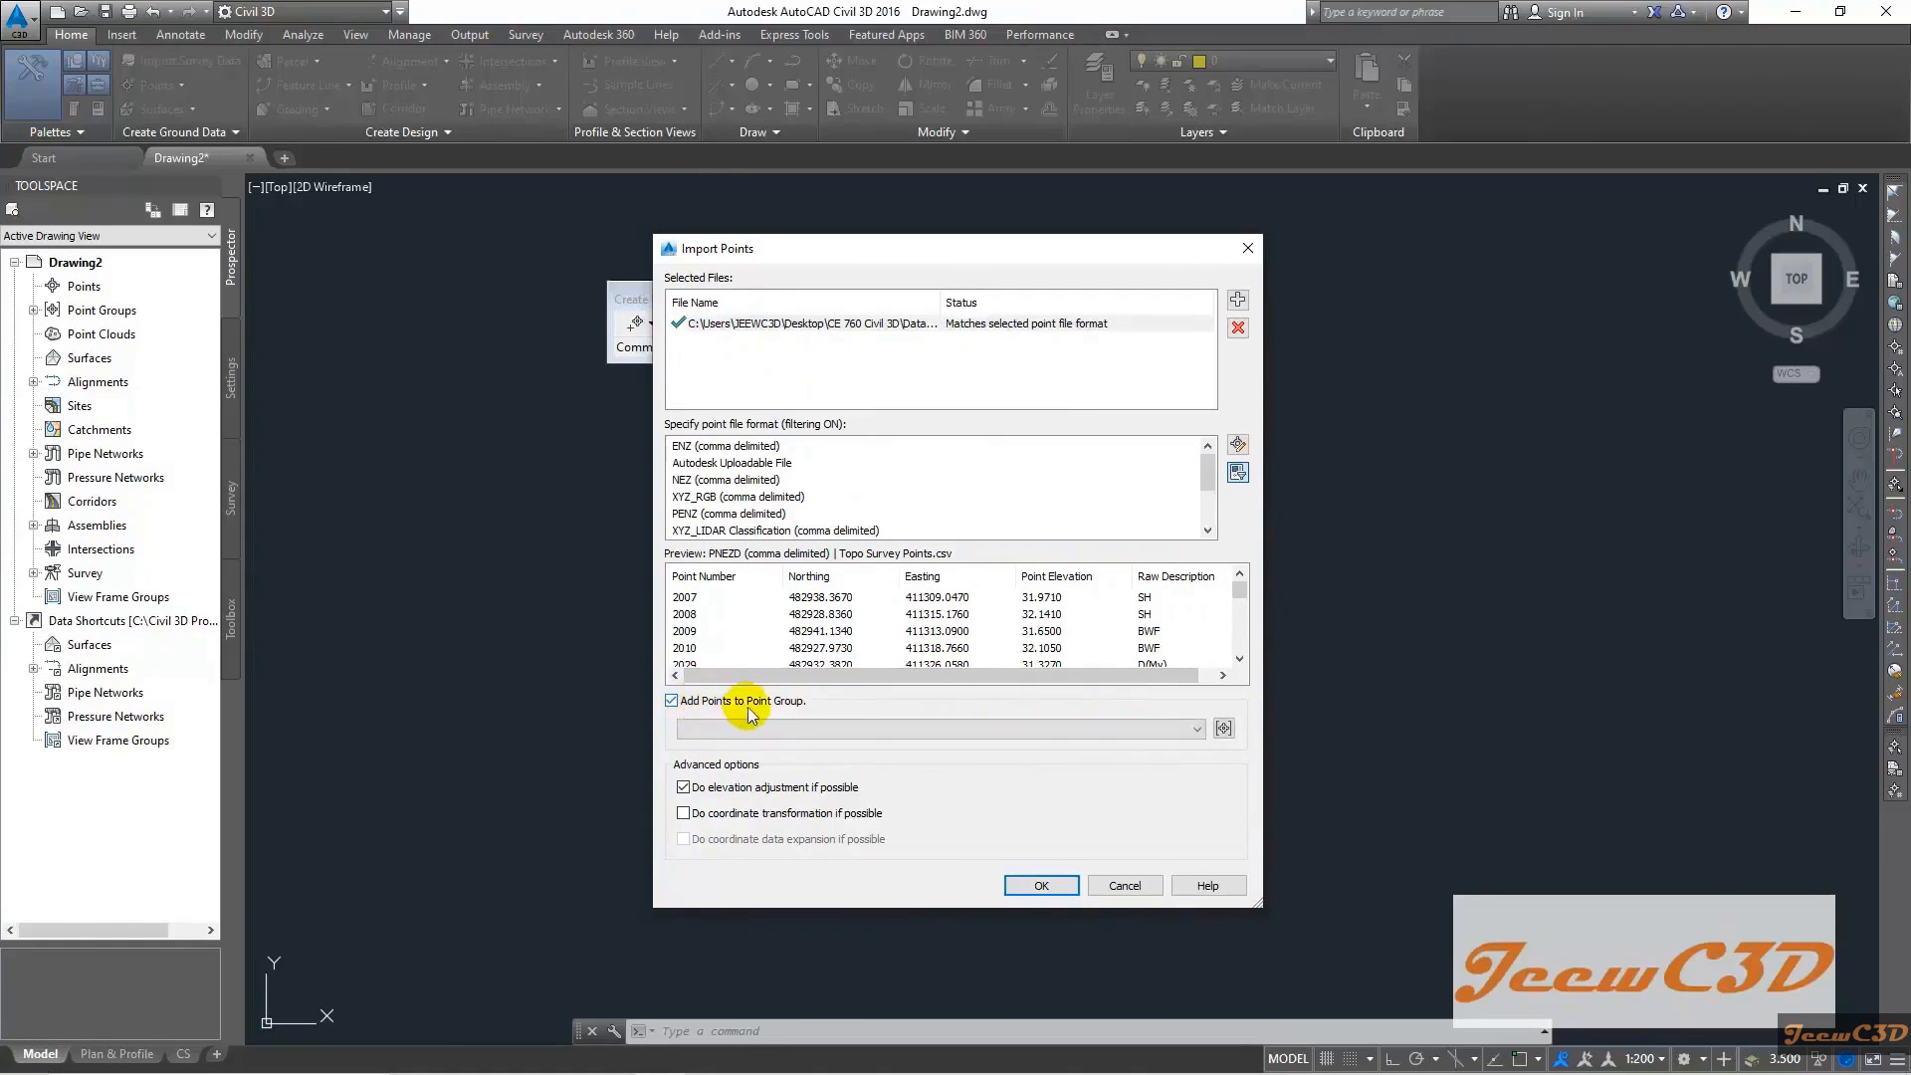
left_click(1224, 730)
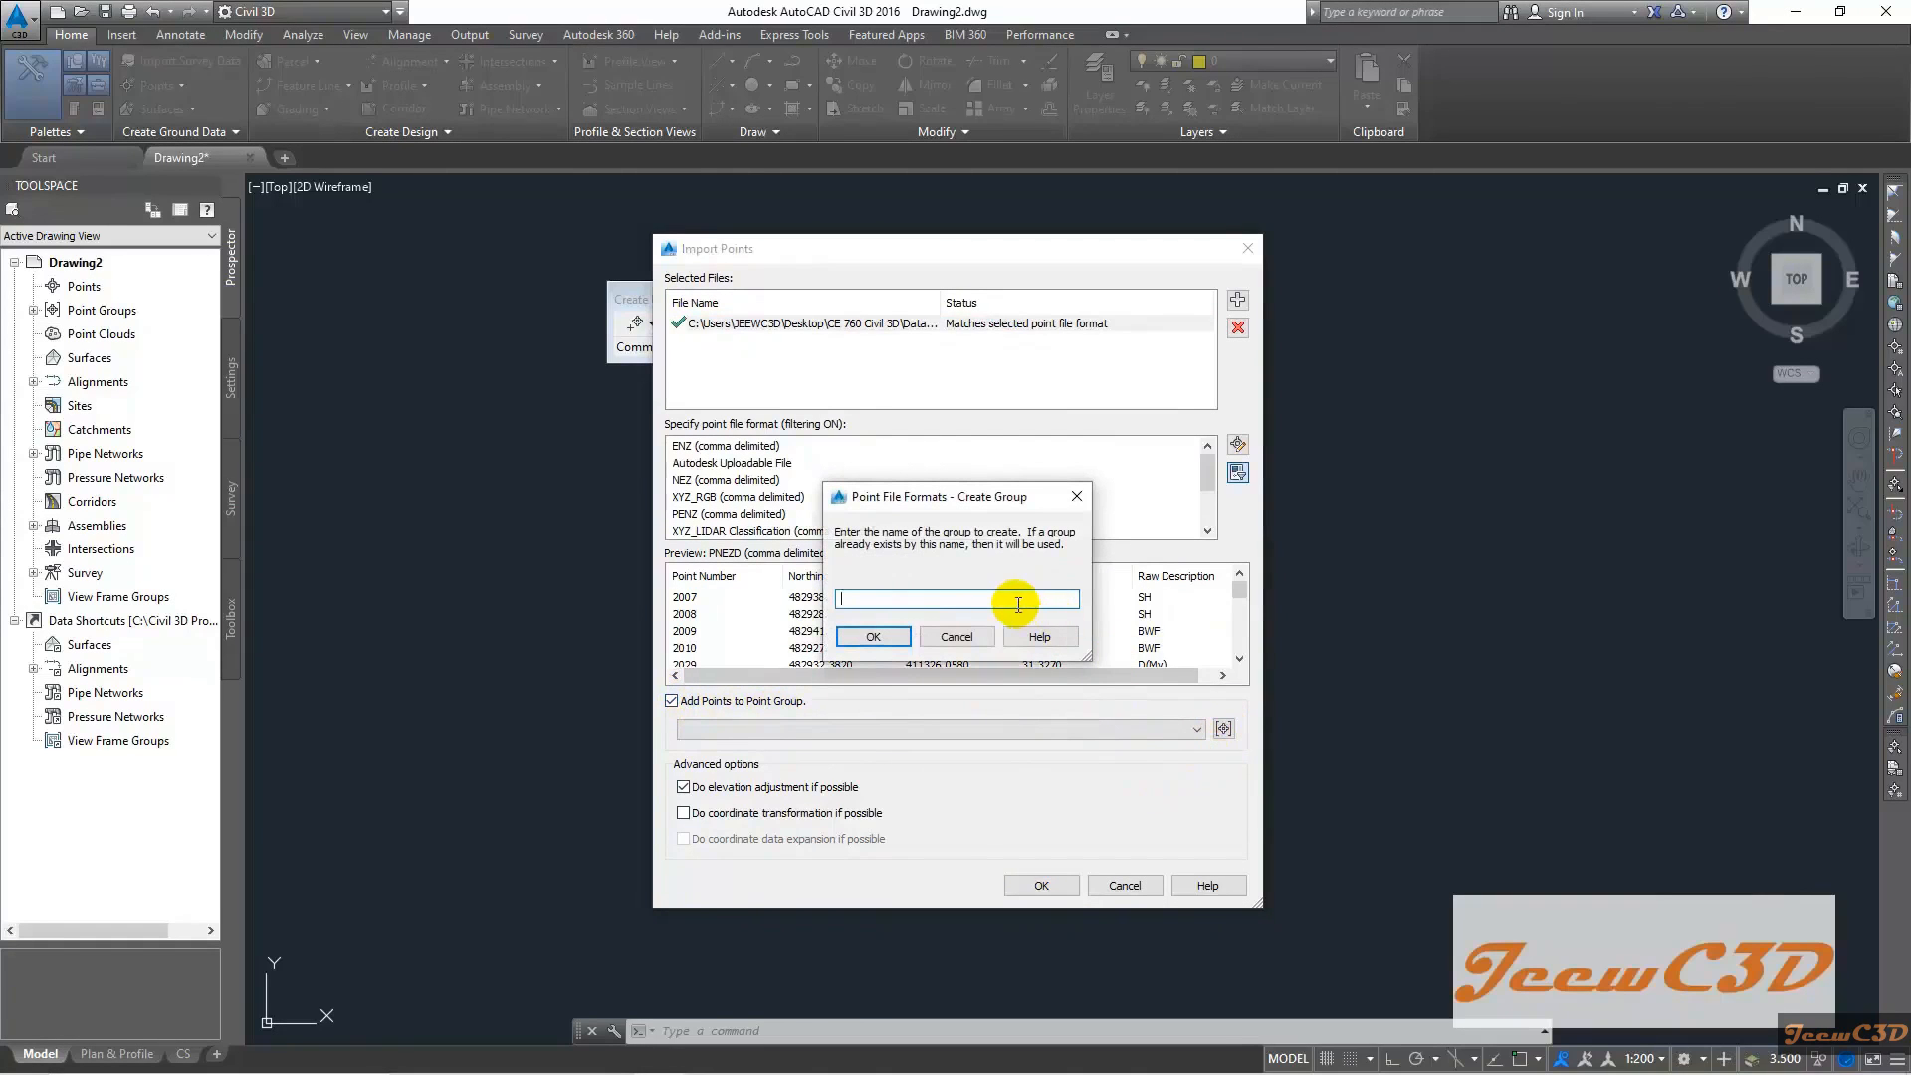
type("Topo Survey Points")
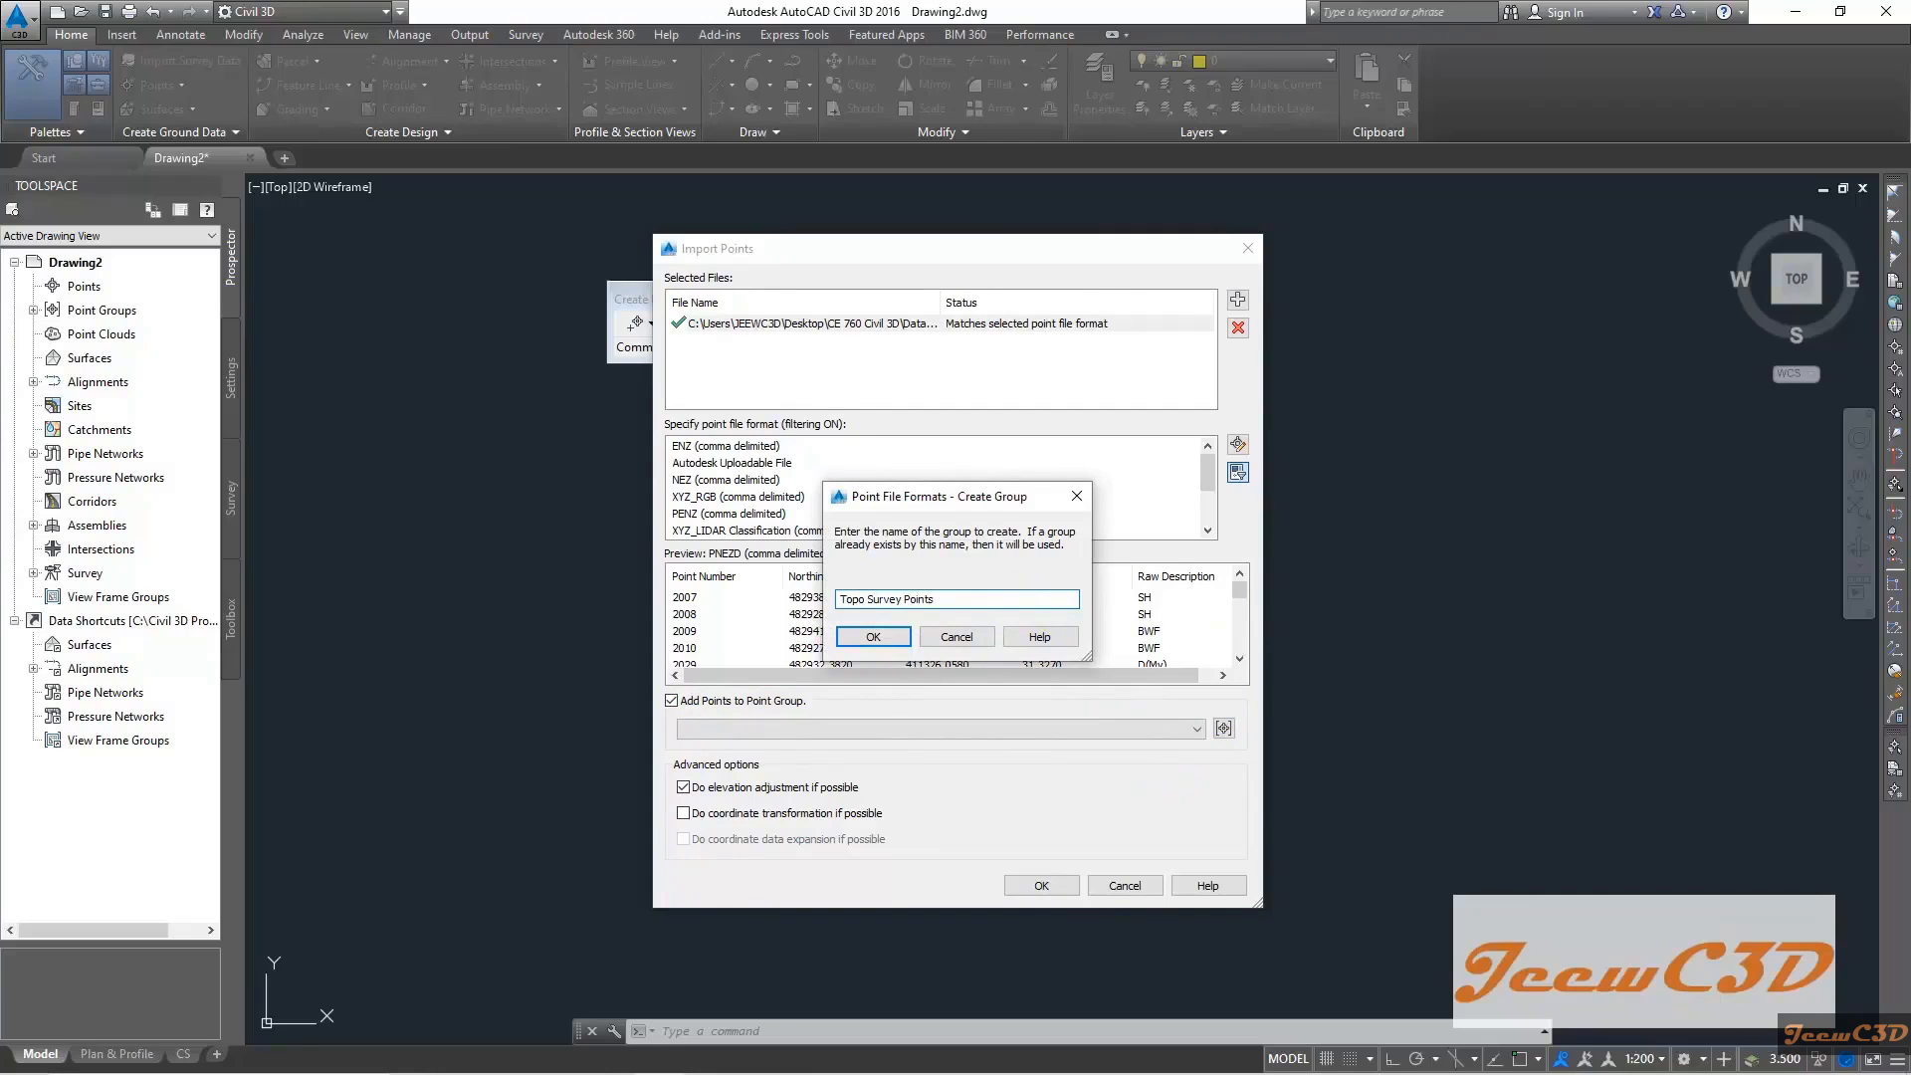
left_click(872, 636)
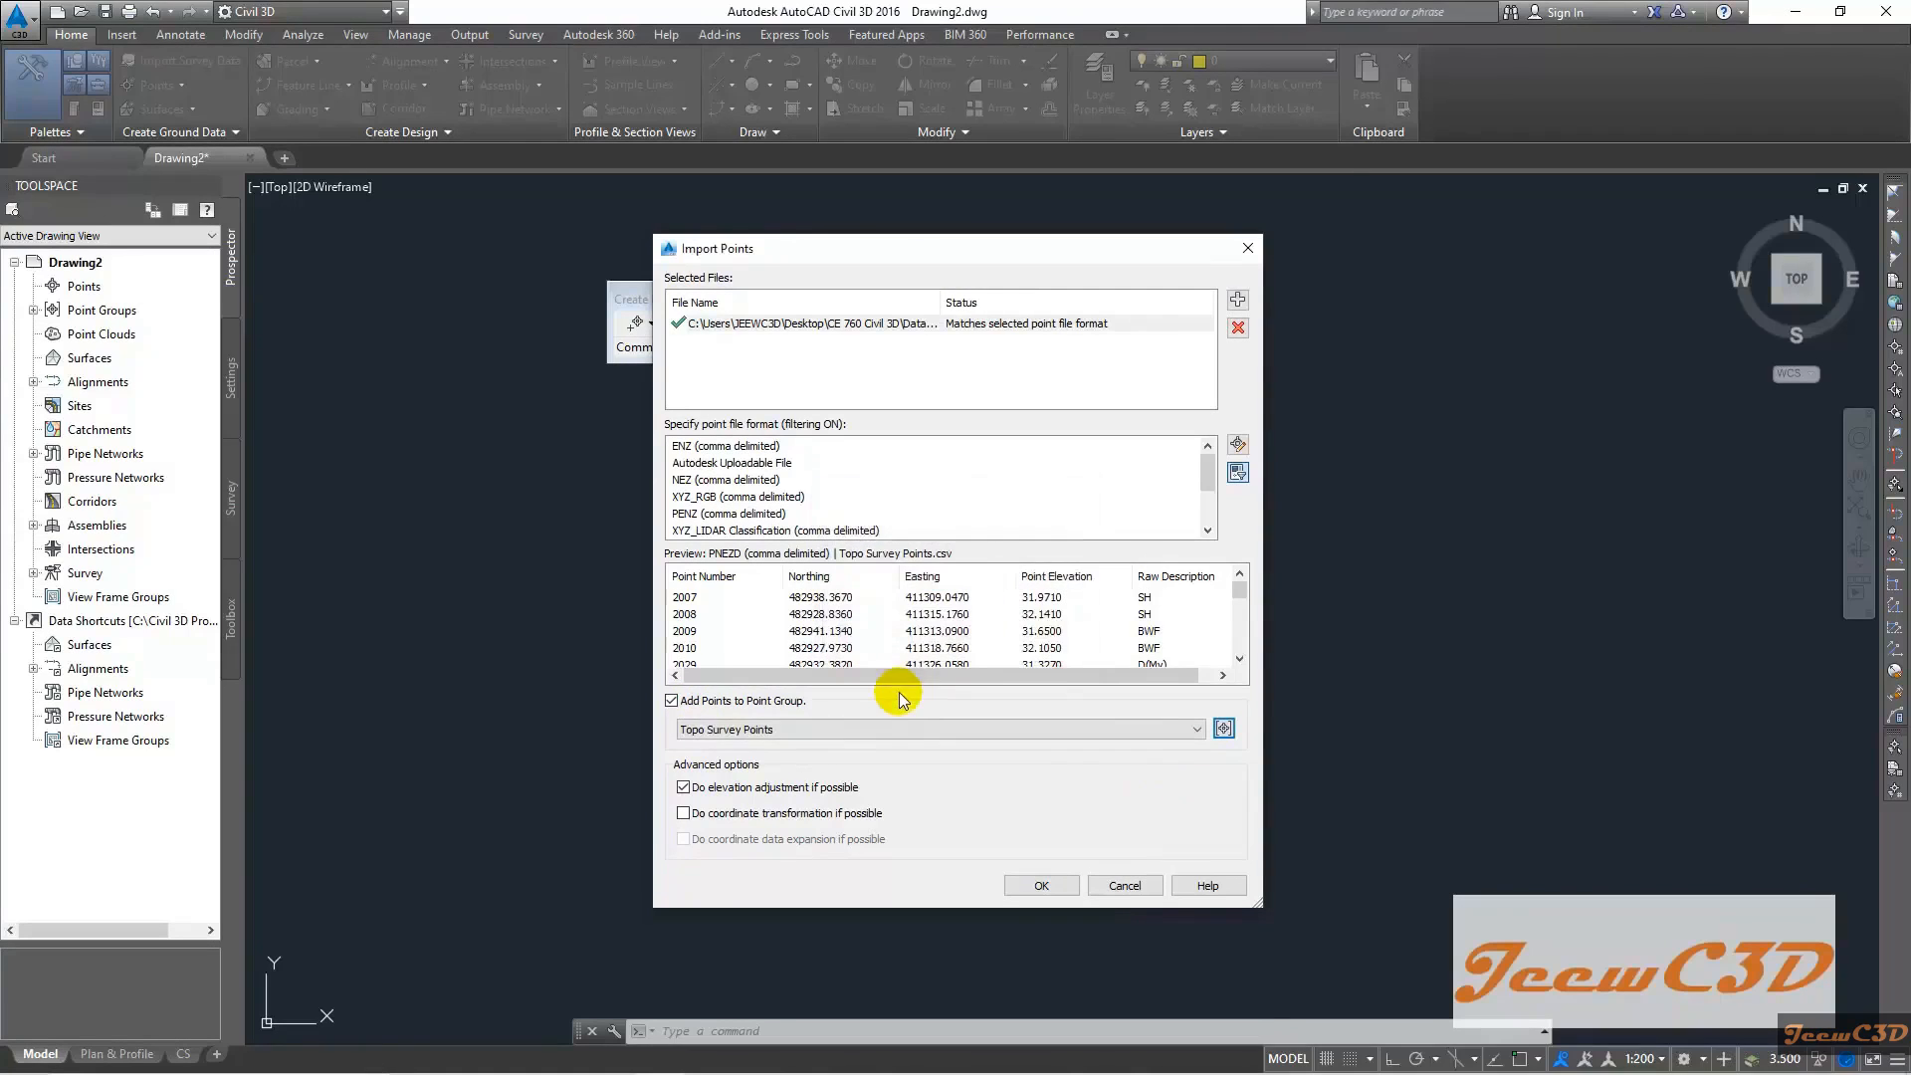
Import the points with elevation adjustment turned off and zoom to the drawing extents
left_click(684, 787)
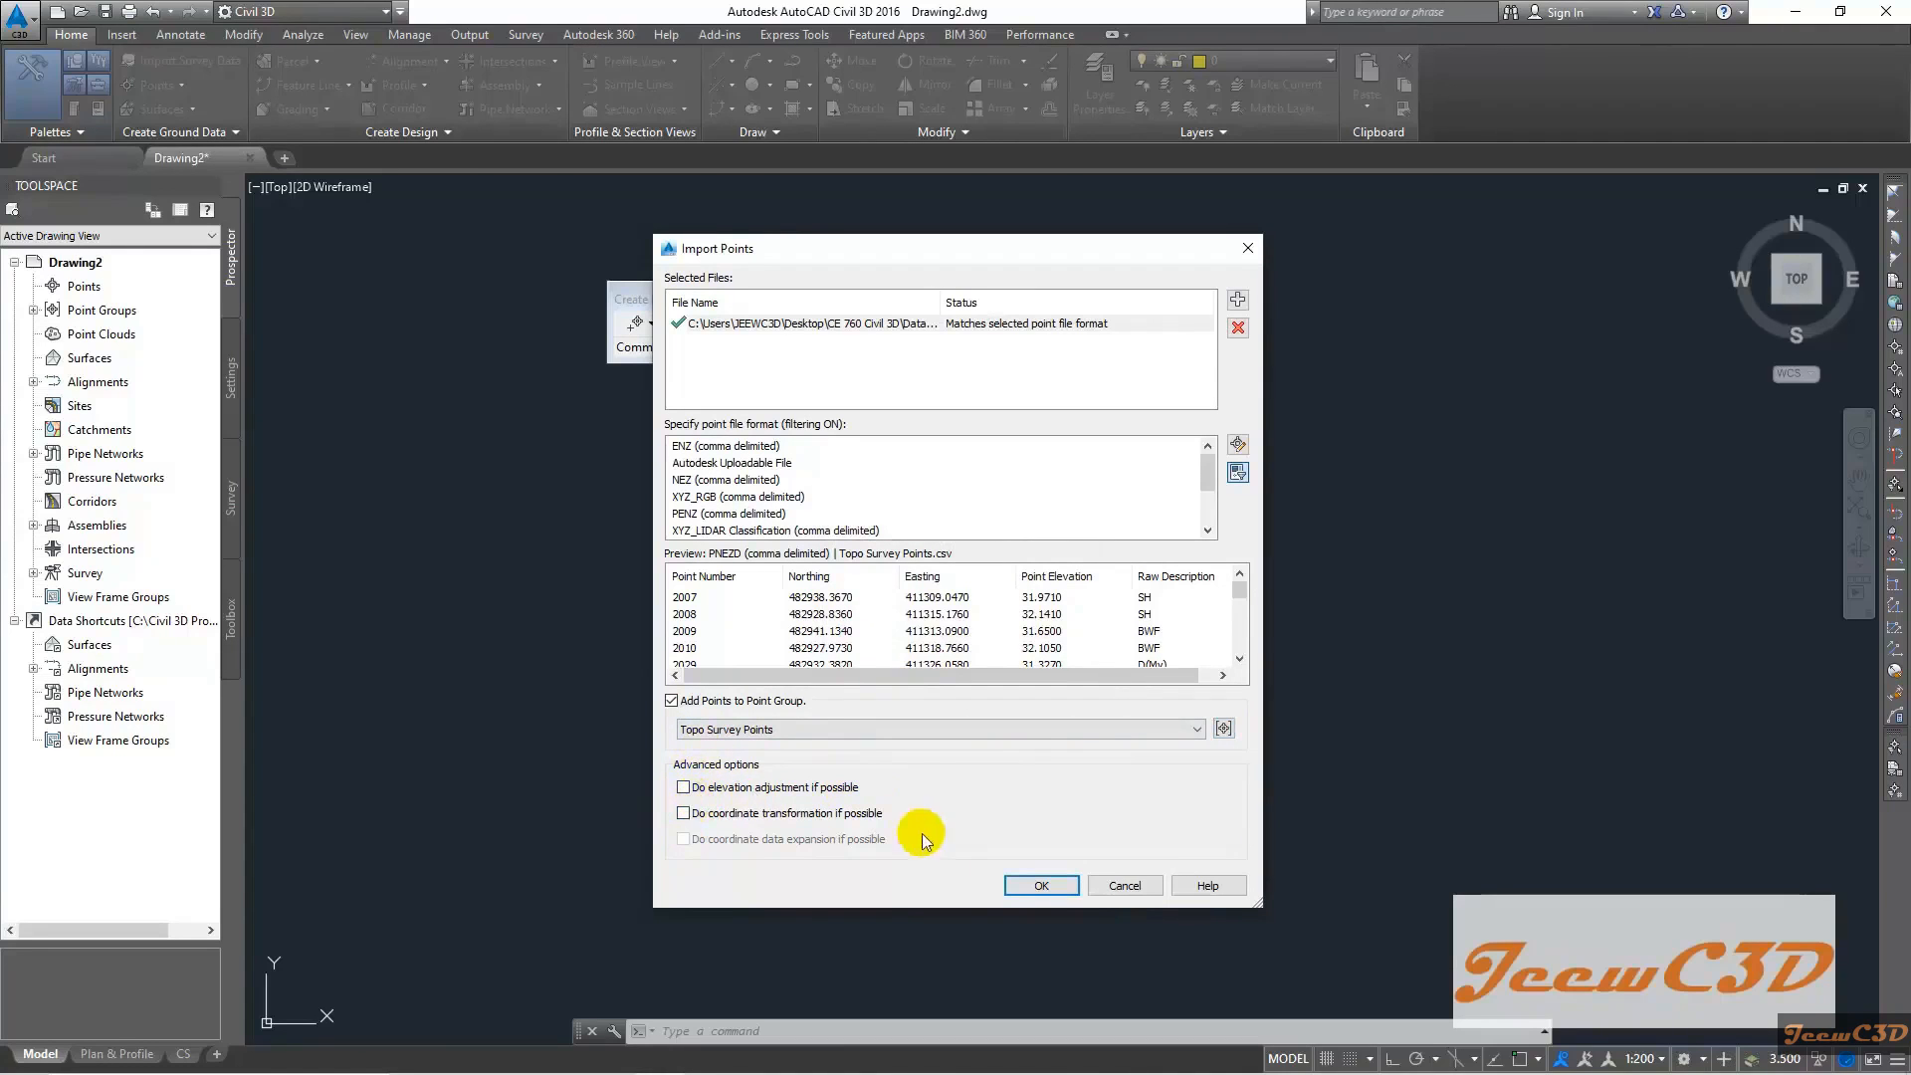
left_click(1040, 886)
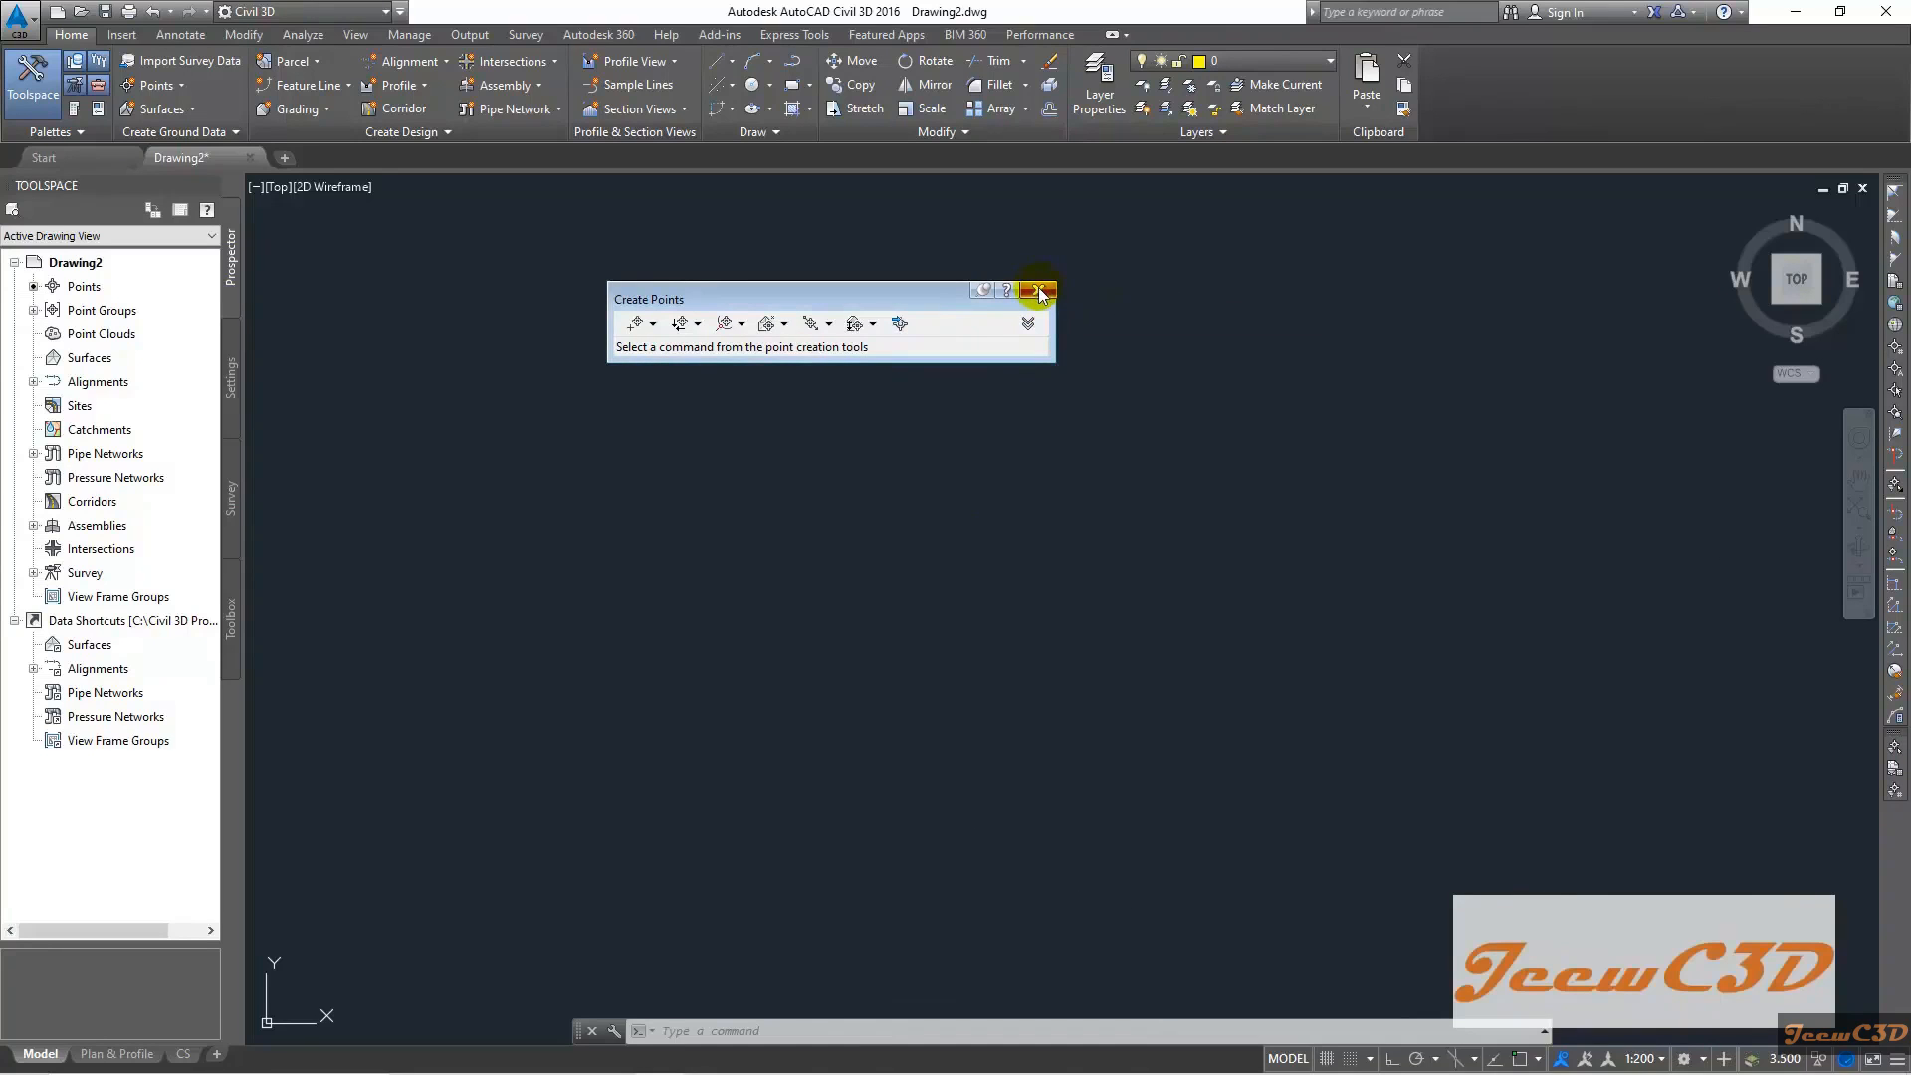
left_click(1038, 289)
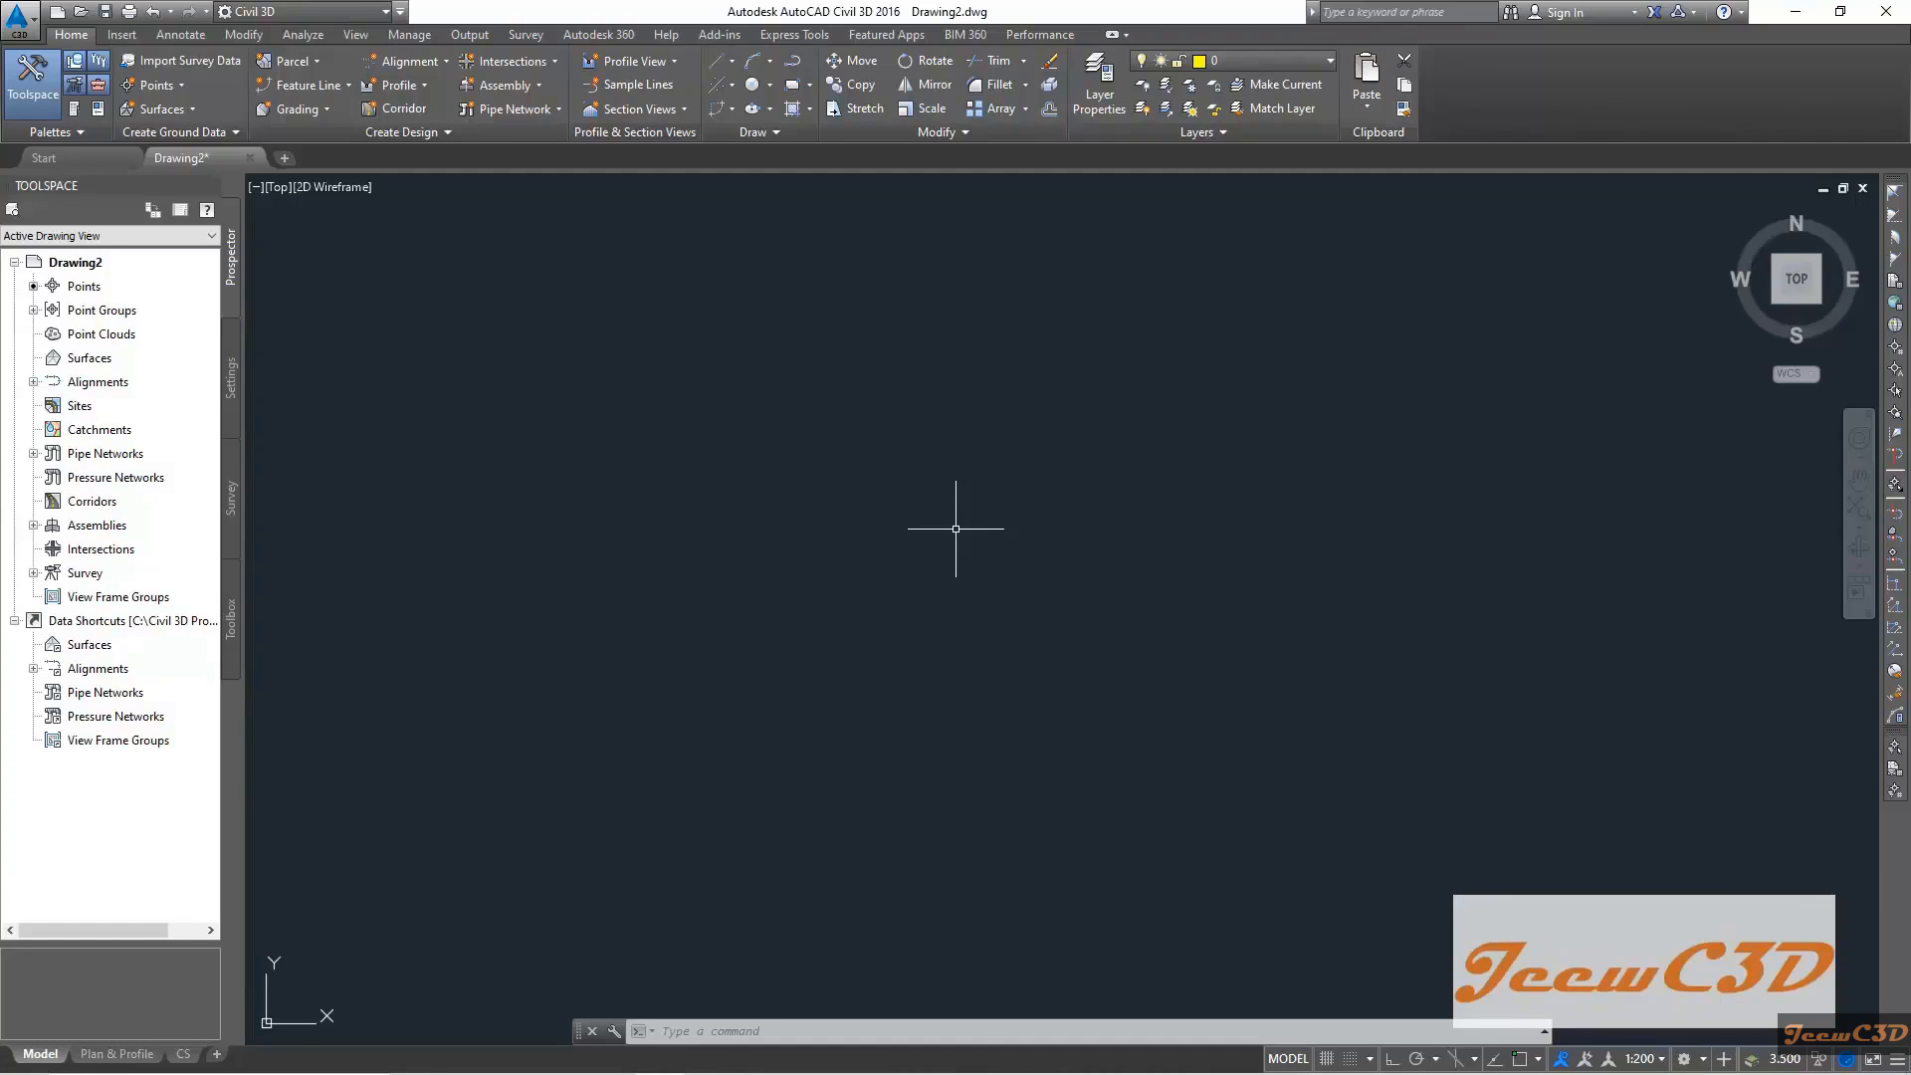
type("ZOOM")
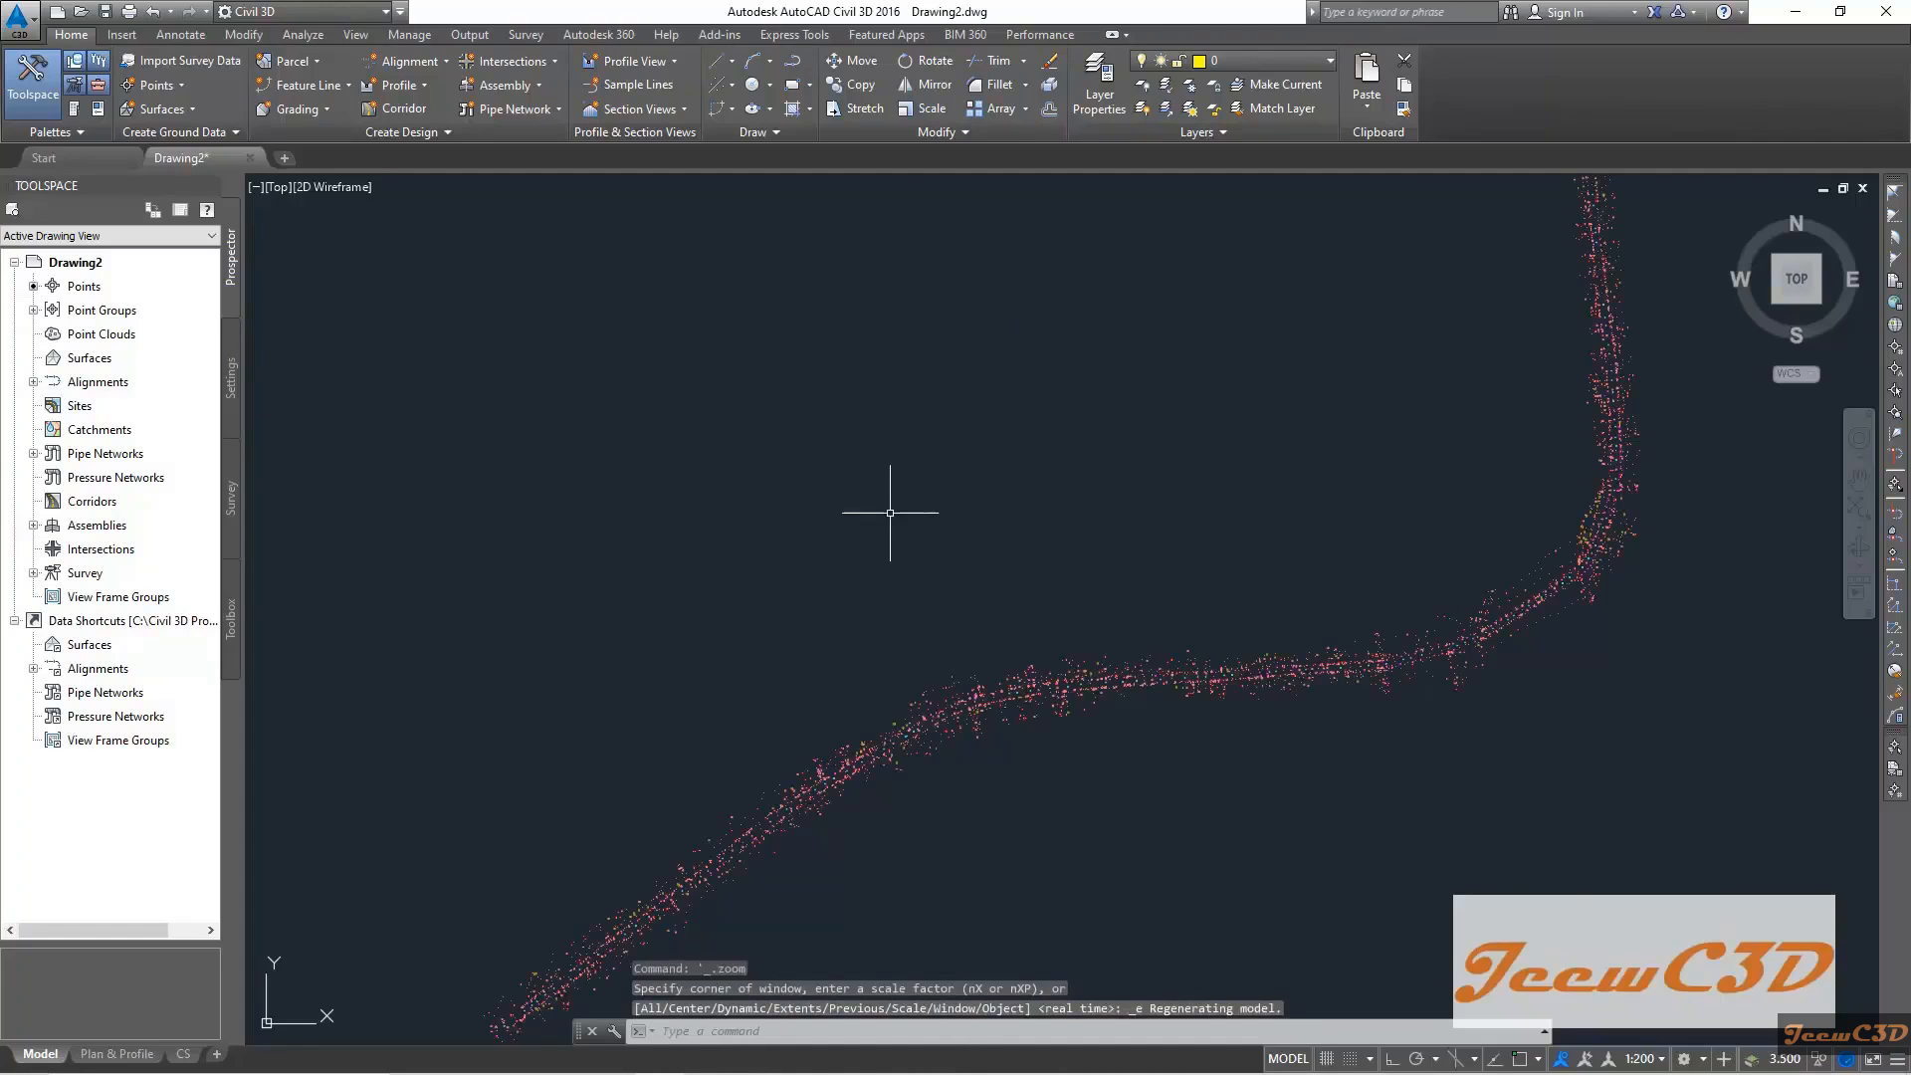
Examine the number, elevation and description labels of a magenta point and a cyan point near the survey strip's southwestern end
scroll(893, 505, "down", 2)
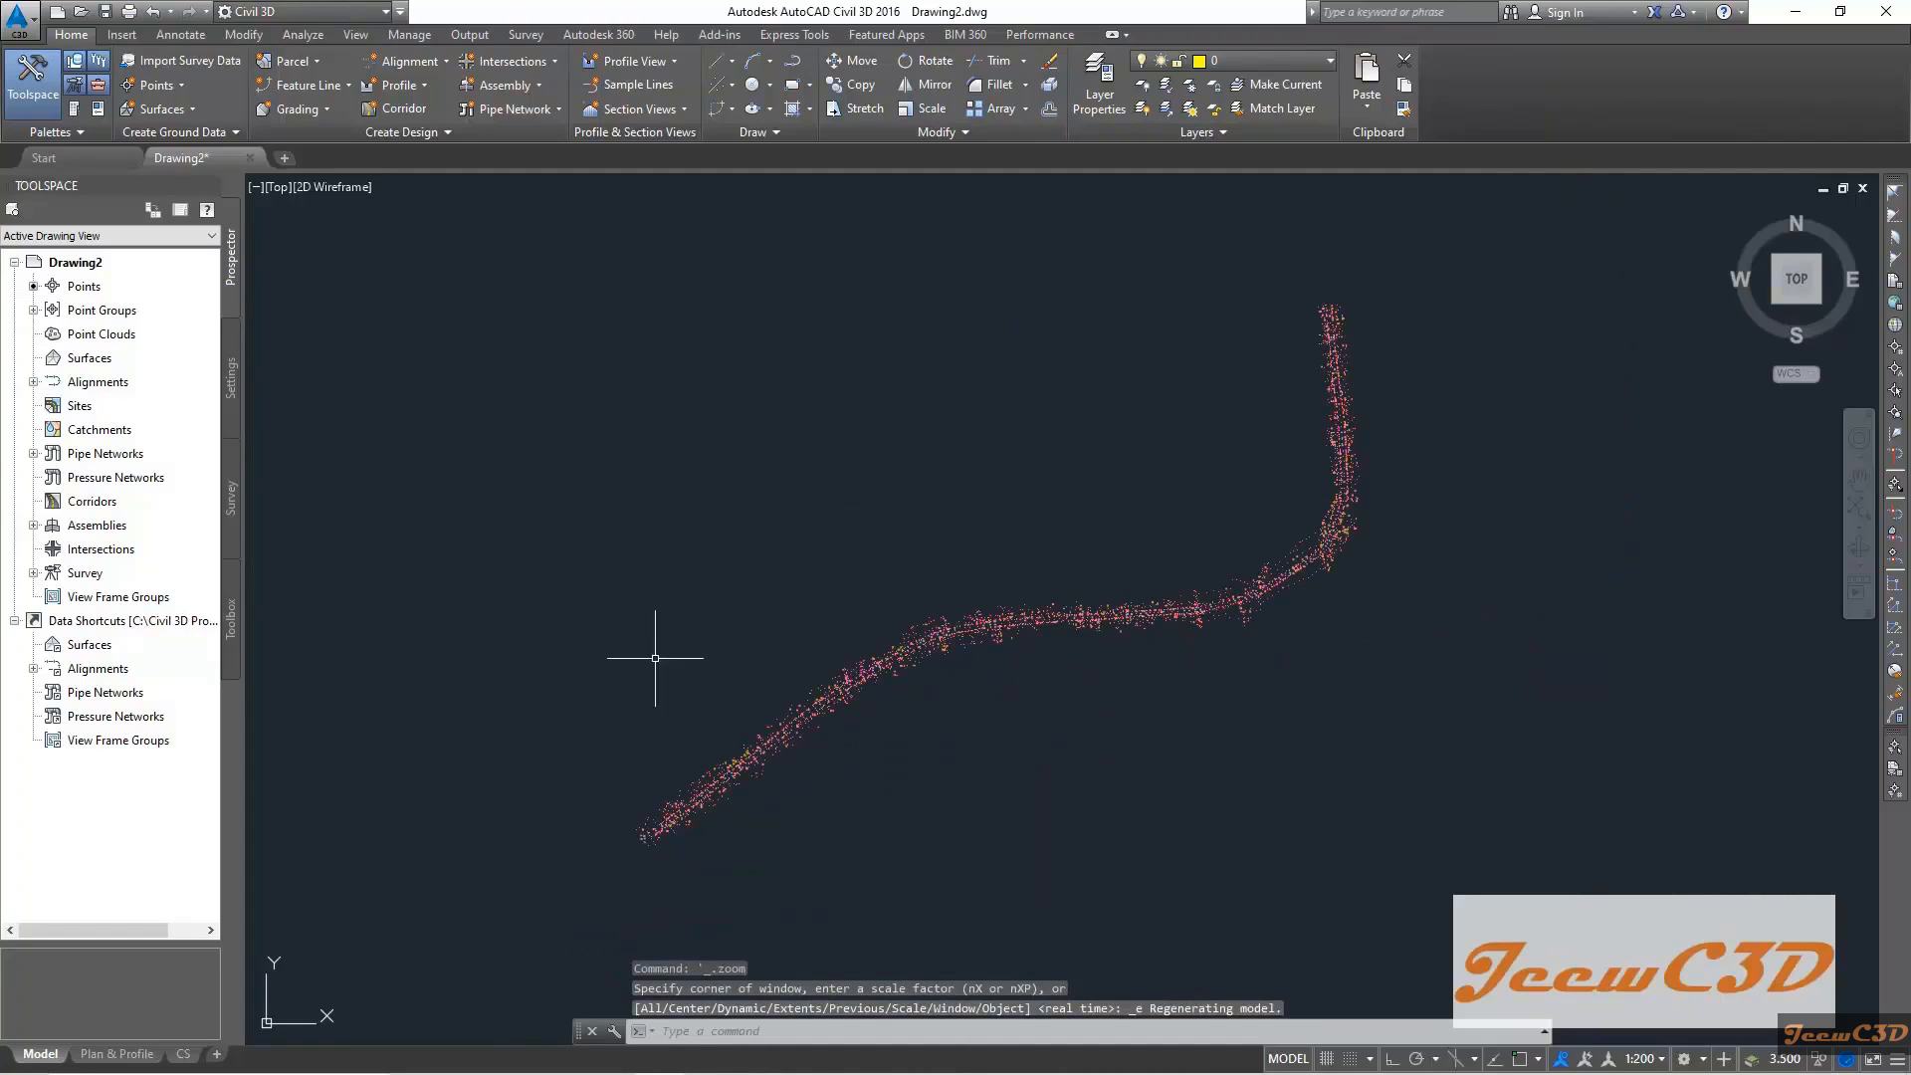
scroll(842, 664, "up", 4)
scroll(842, 663, "up", 5)
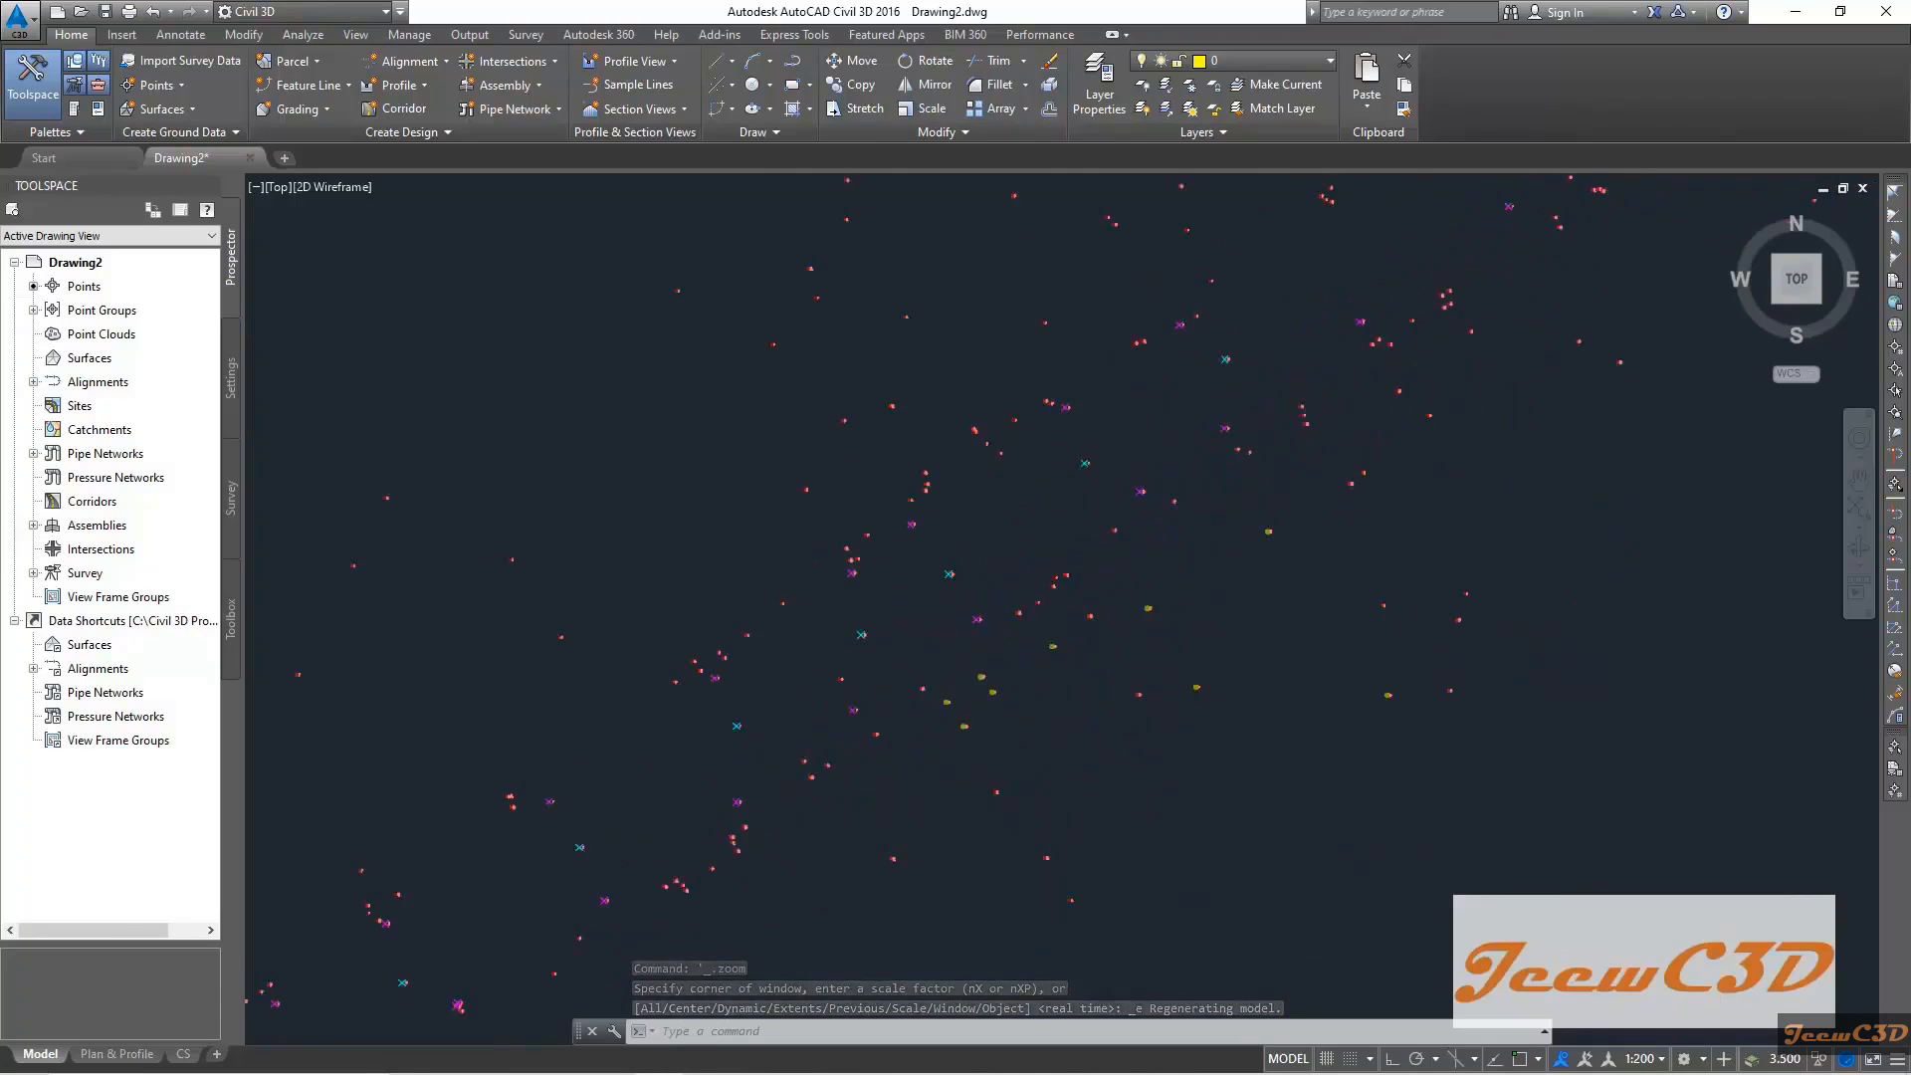
scroll(955, 528, "up", 6)
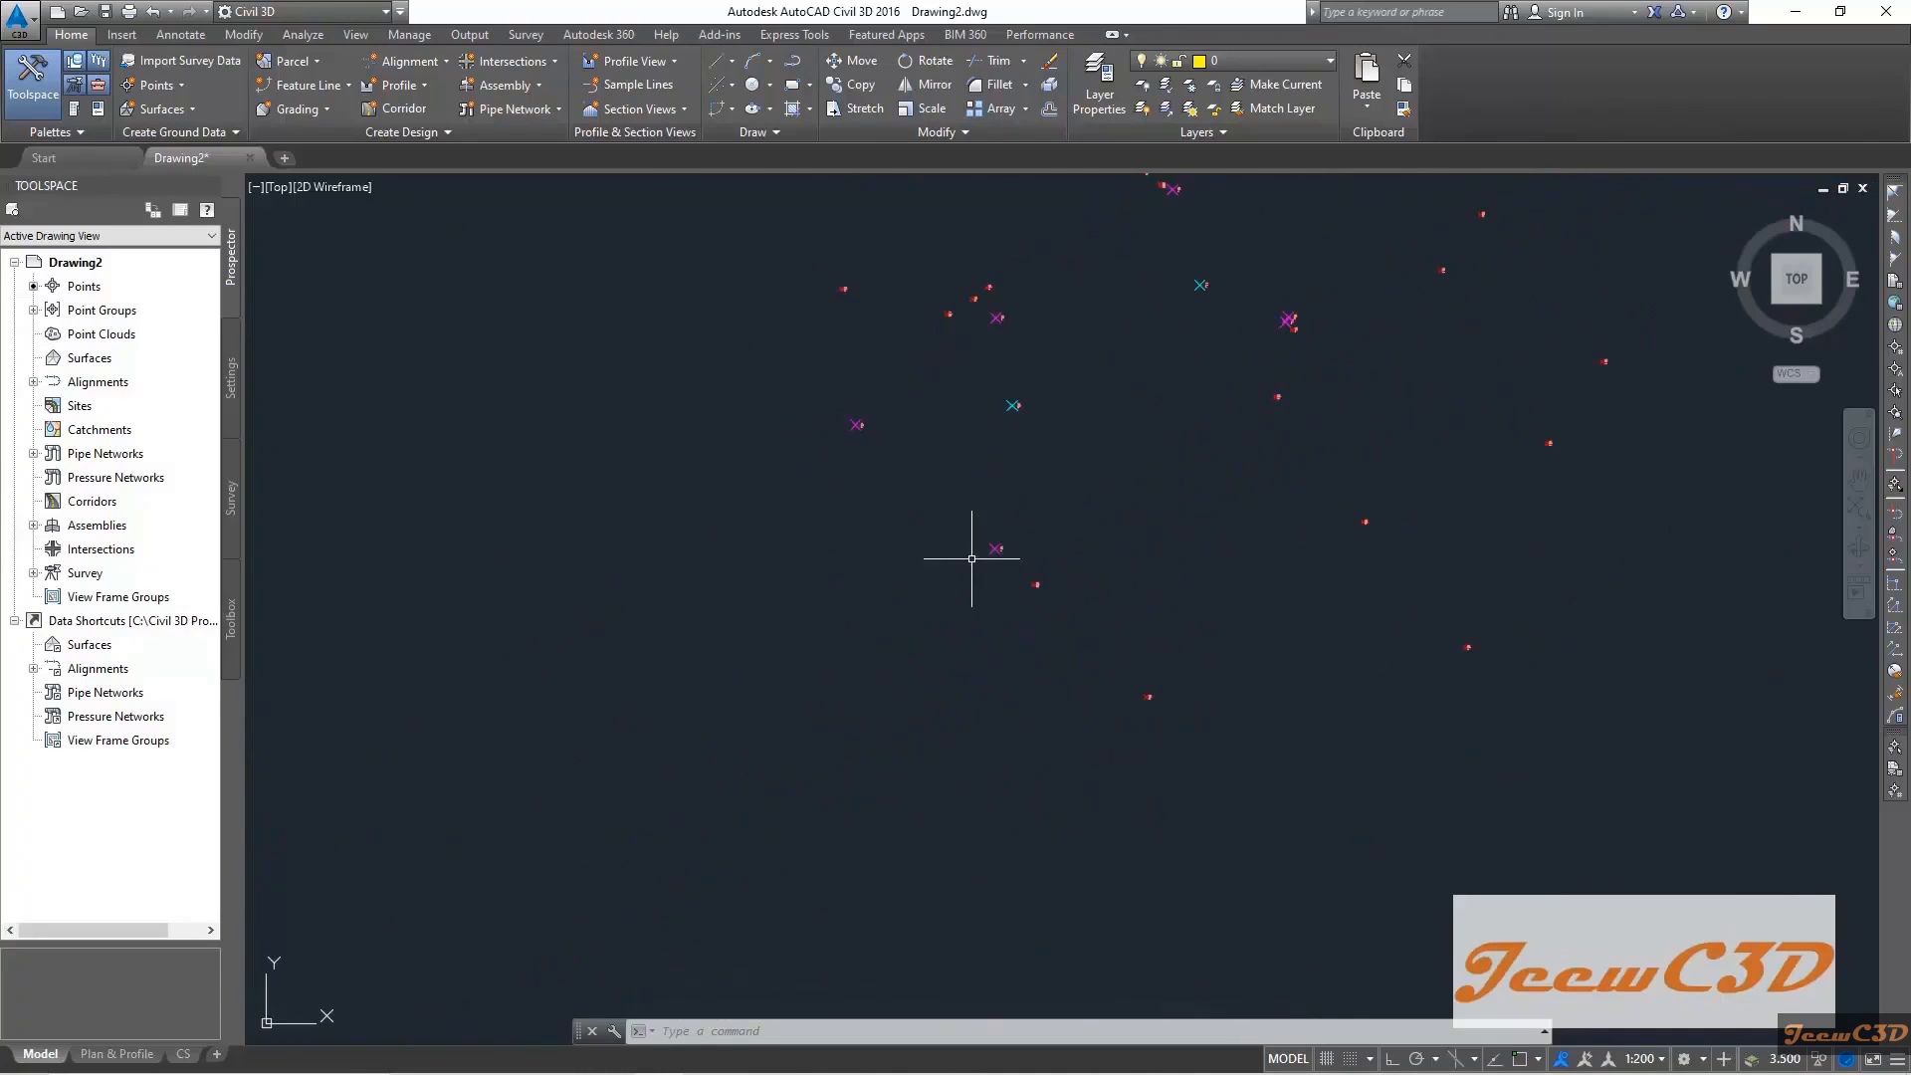
scroll(972, 533, "up", 5)
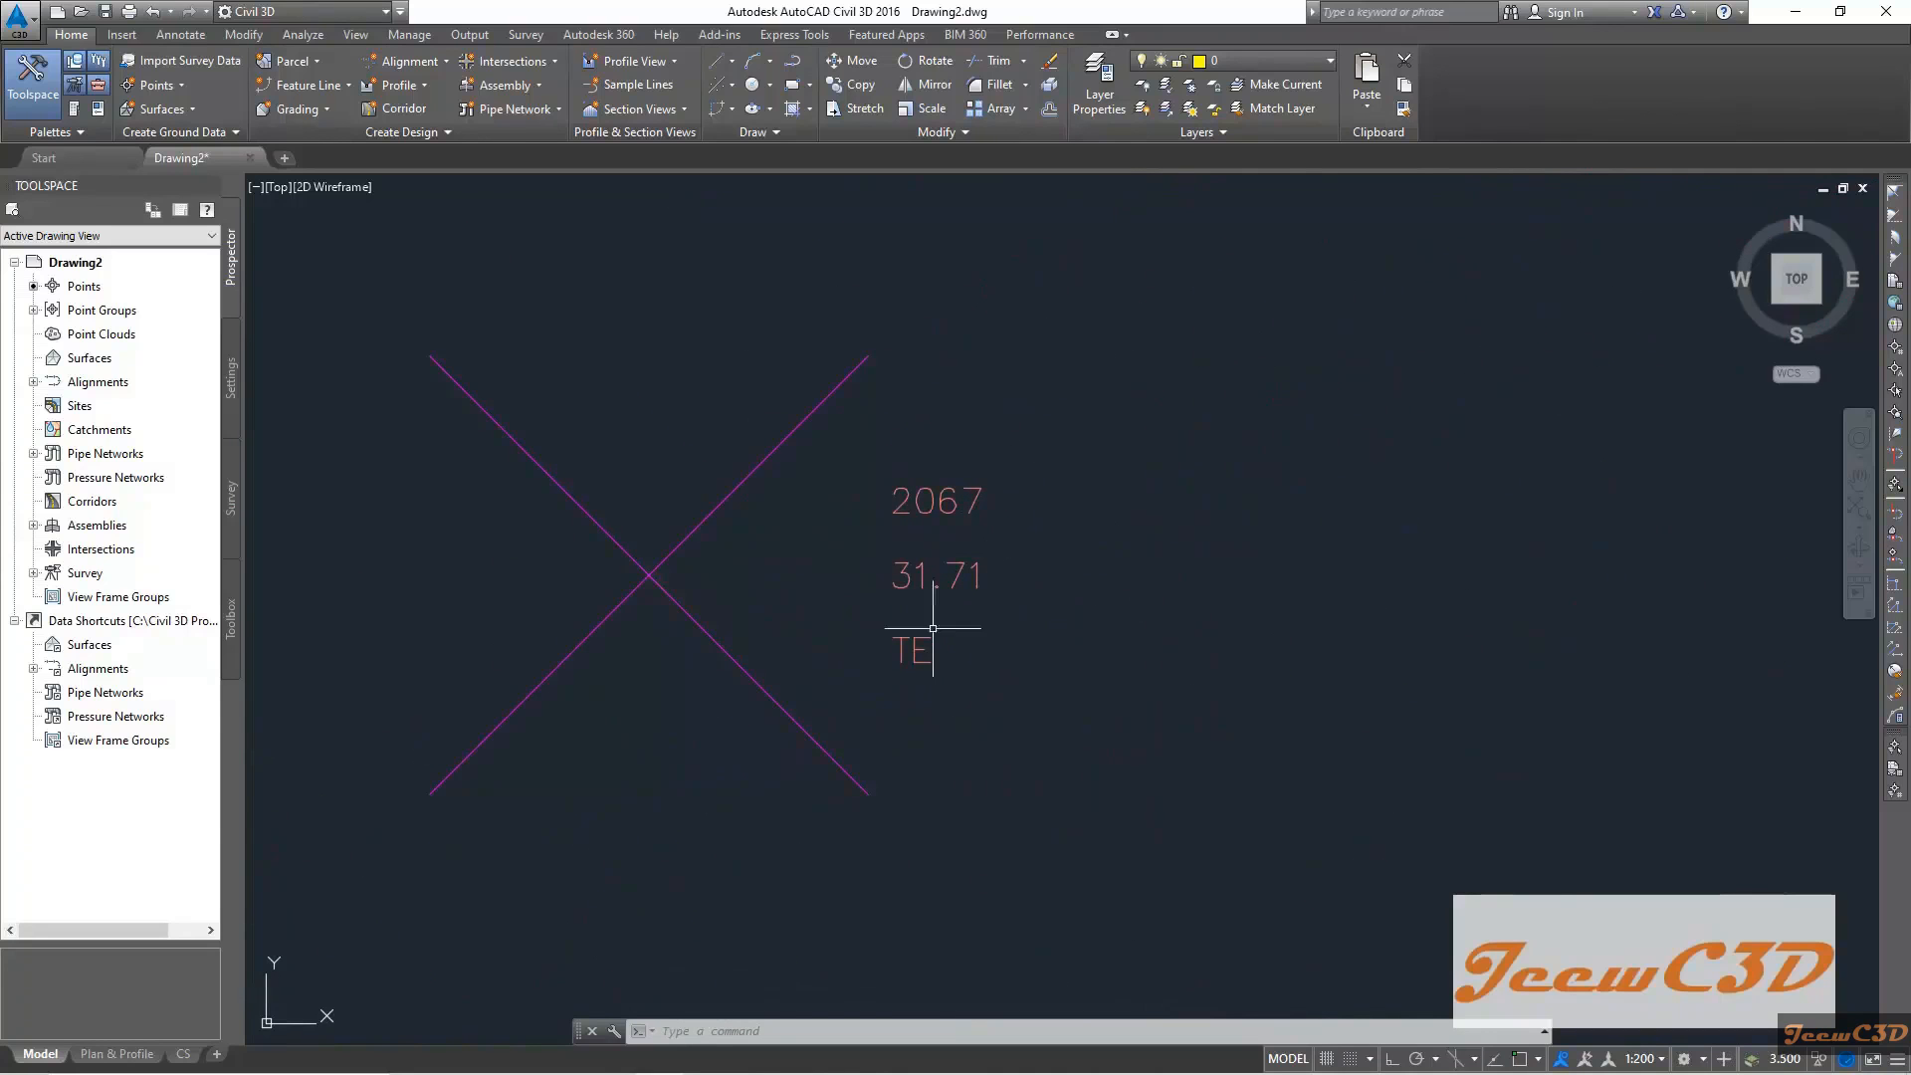
scroll(921, 649, "down", 2)
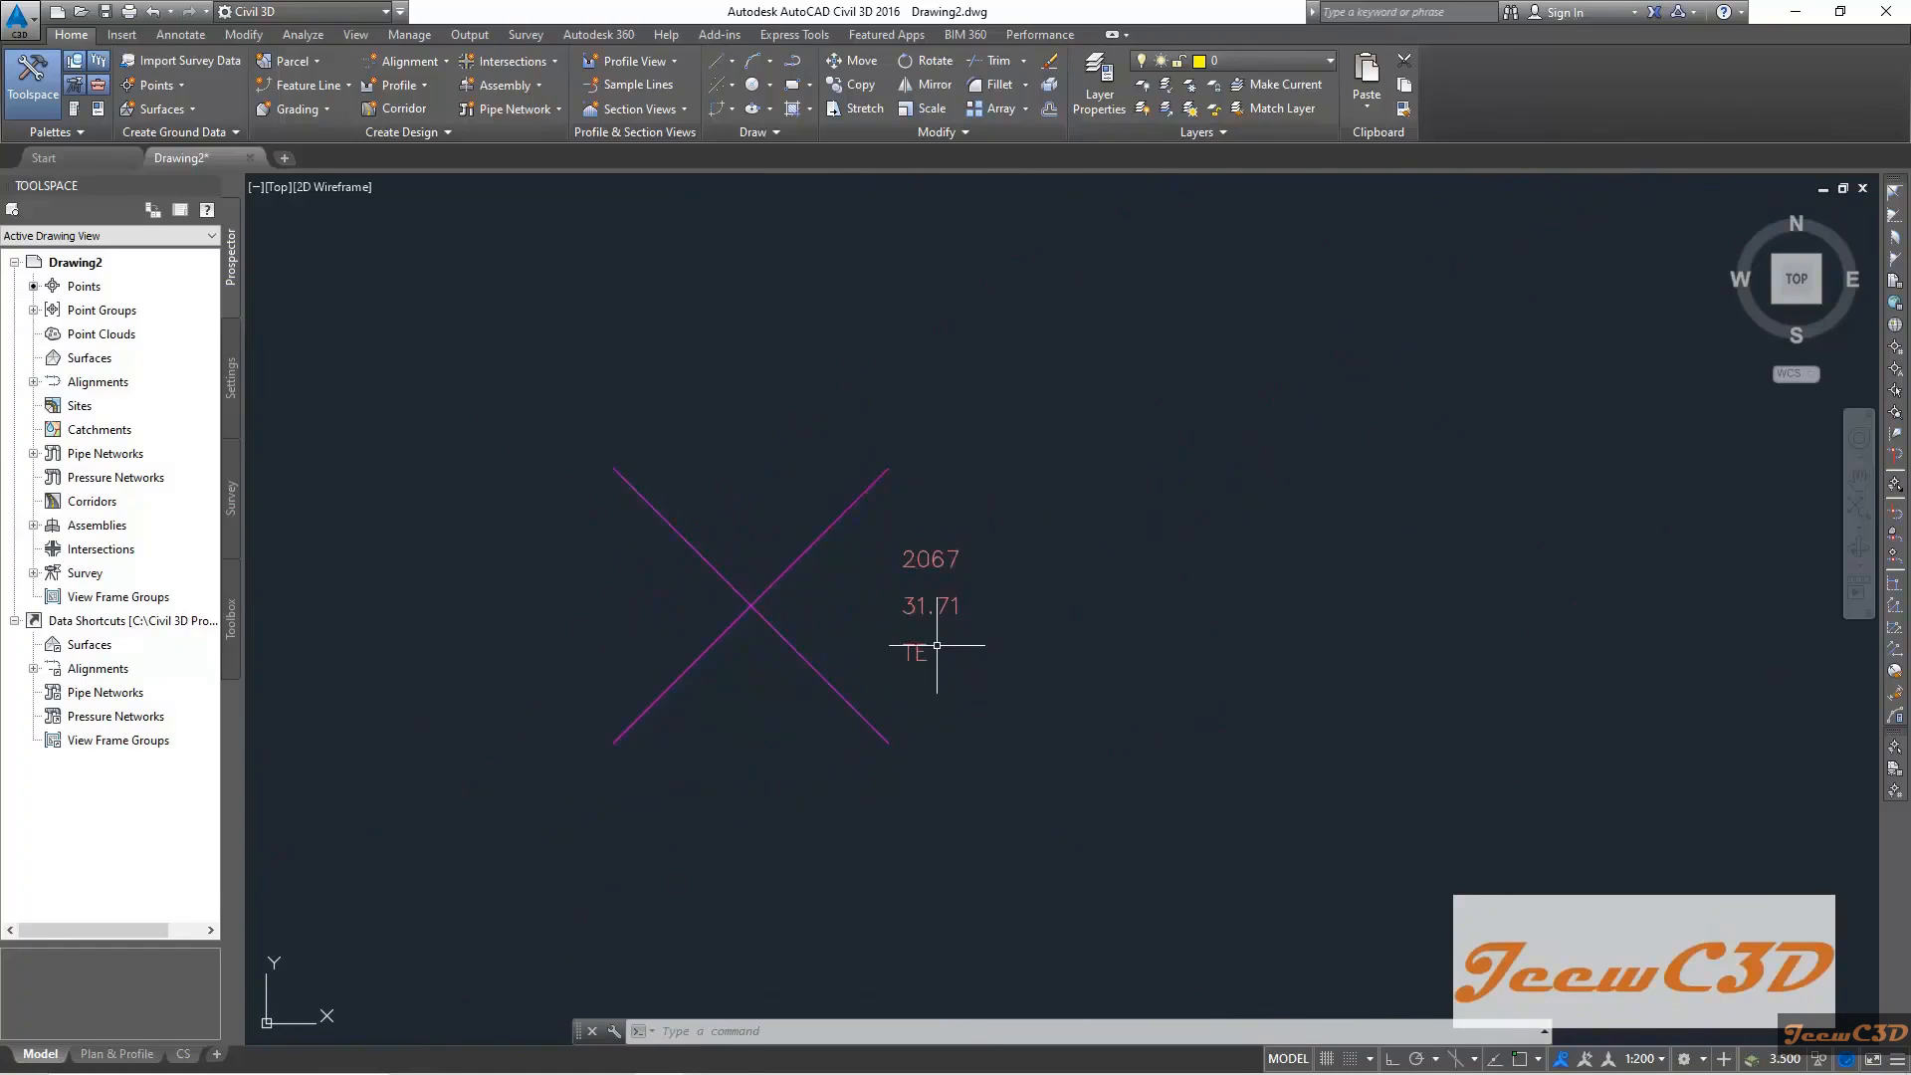
scroll(899, 641, "down", 4)
scroll(898, 640, "down", 4)
middle_click_drag(975, 471, 726, 689)
scroll(913, 447, "up", 10)
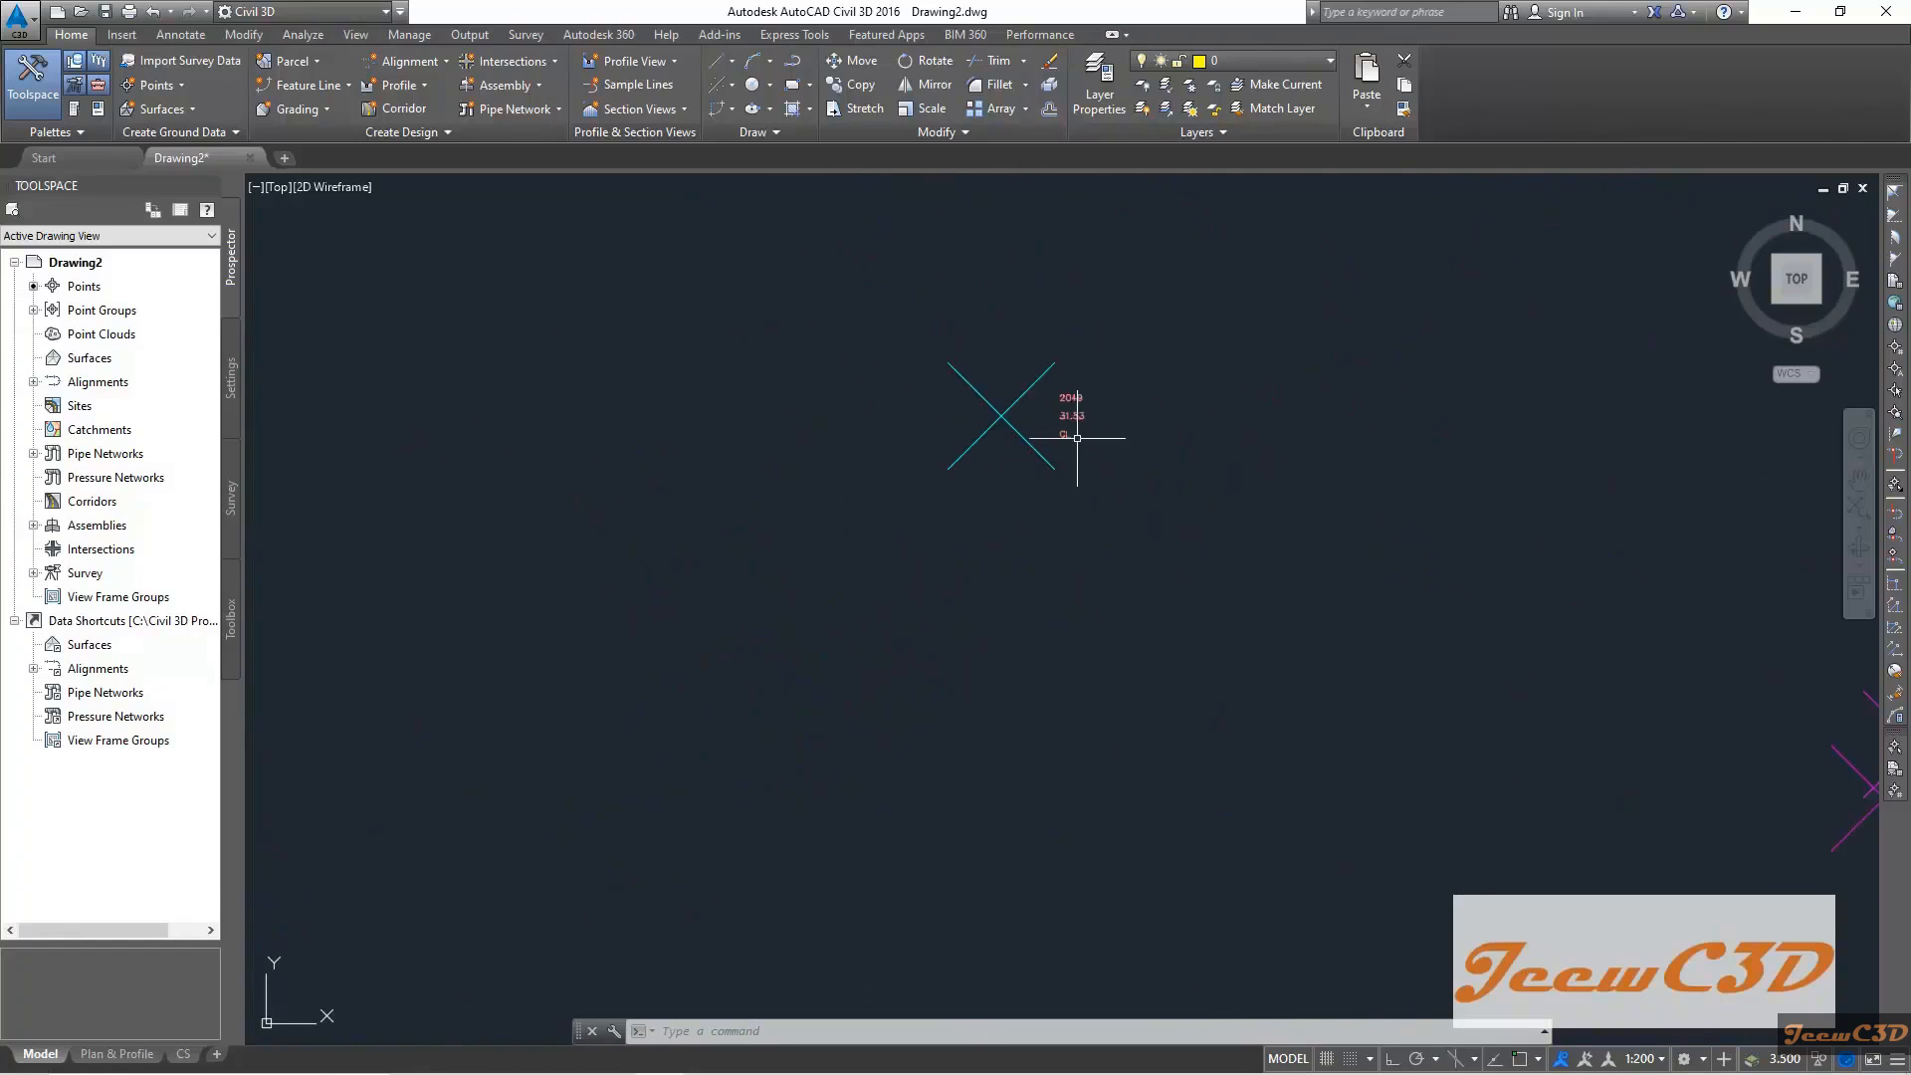
Examine the number, elevation and description label of red survey point 2113
scroll(980, 502, "down", 8)
scroll(1079, 671, "up", 10)
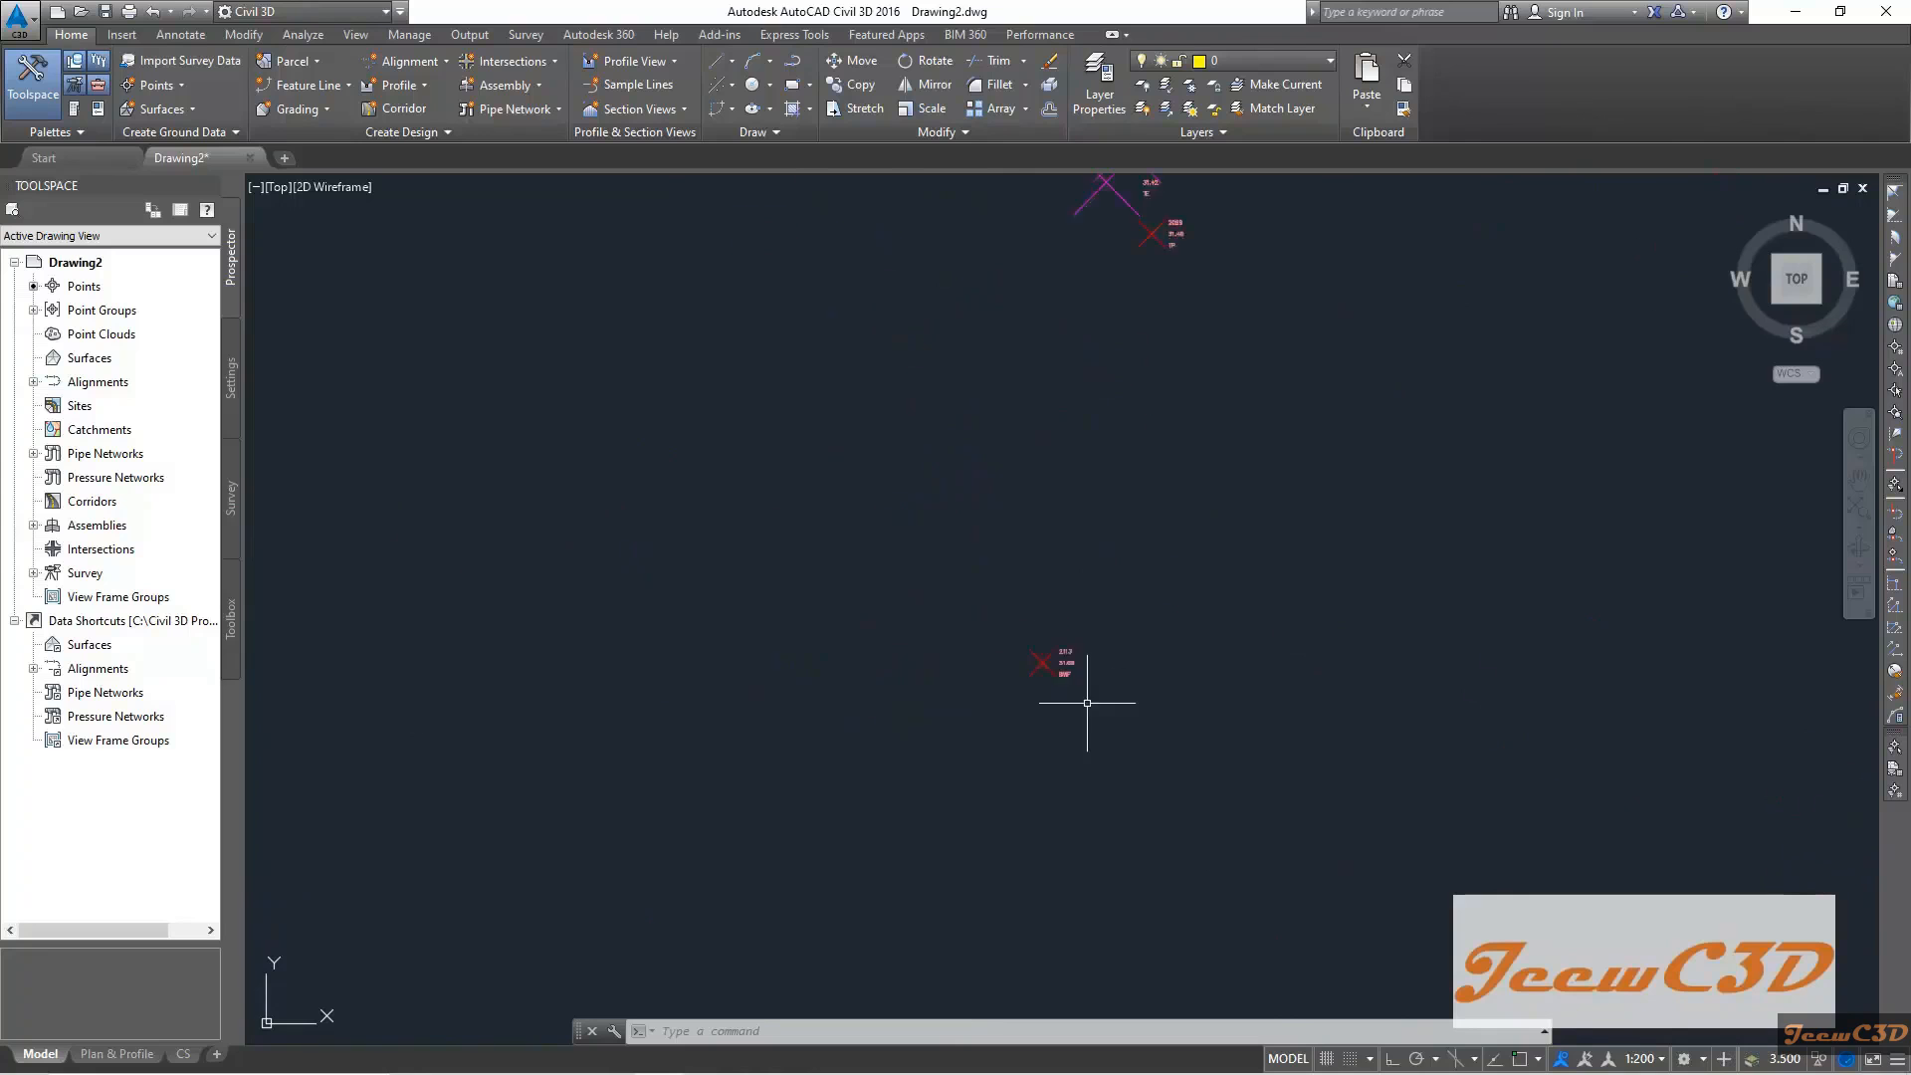
scroll(1064, 639, "up", 4)
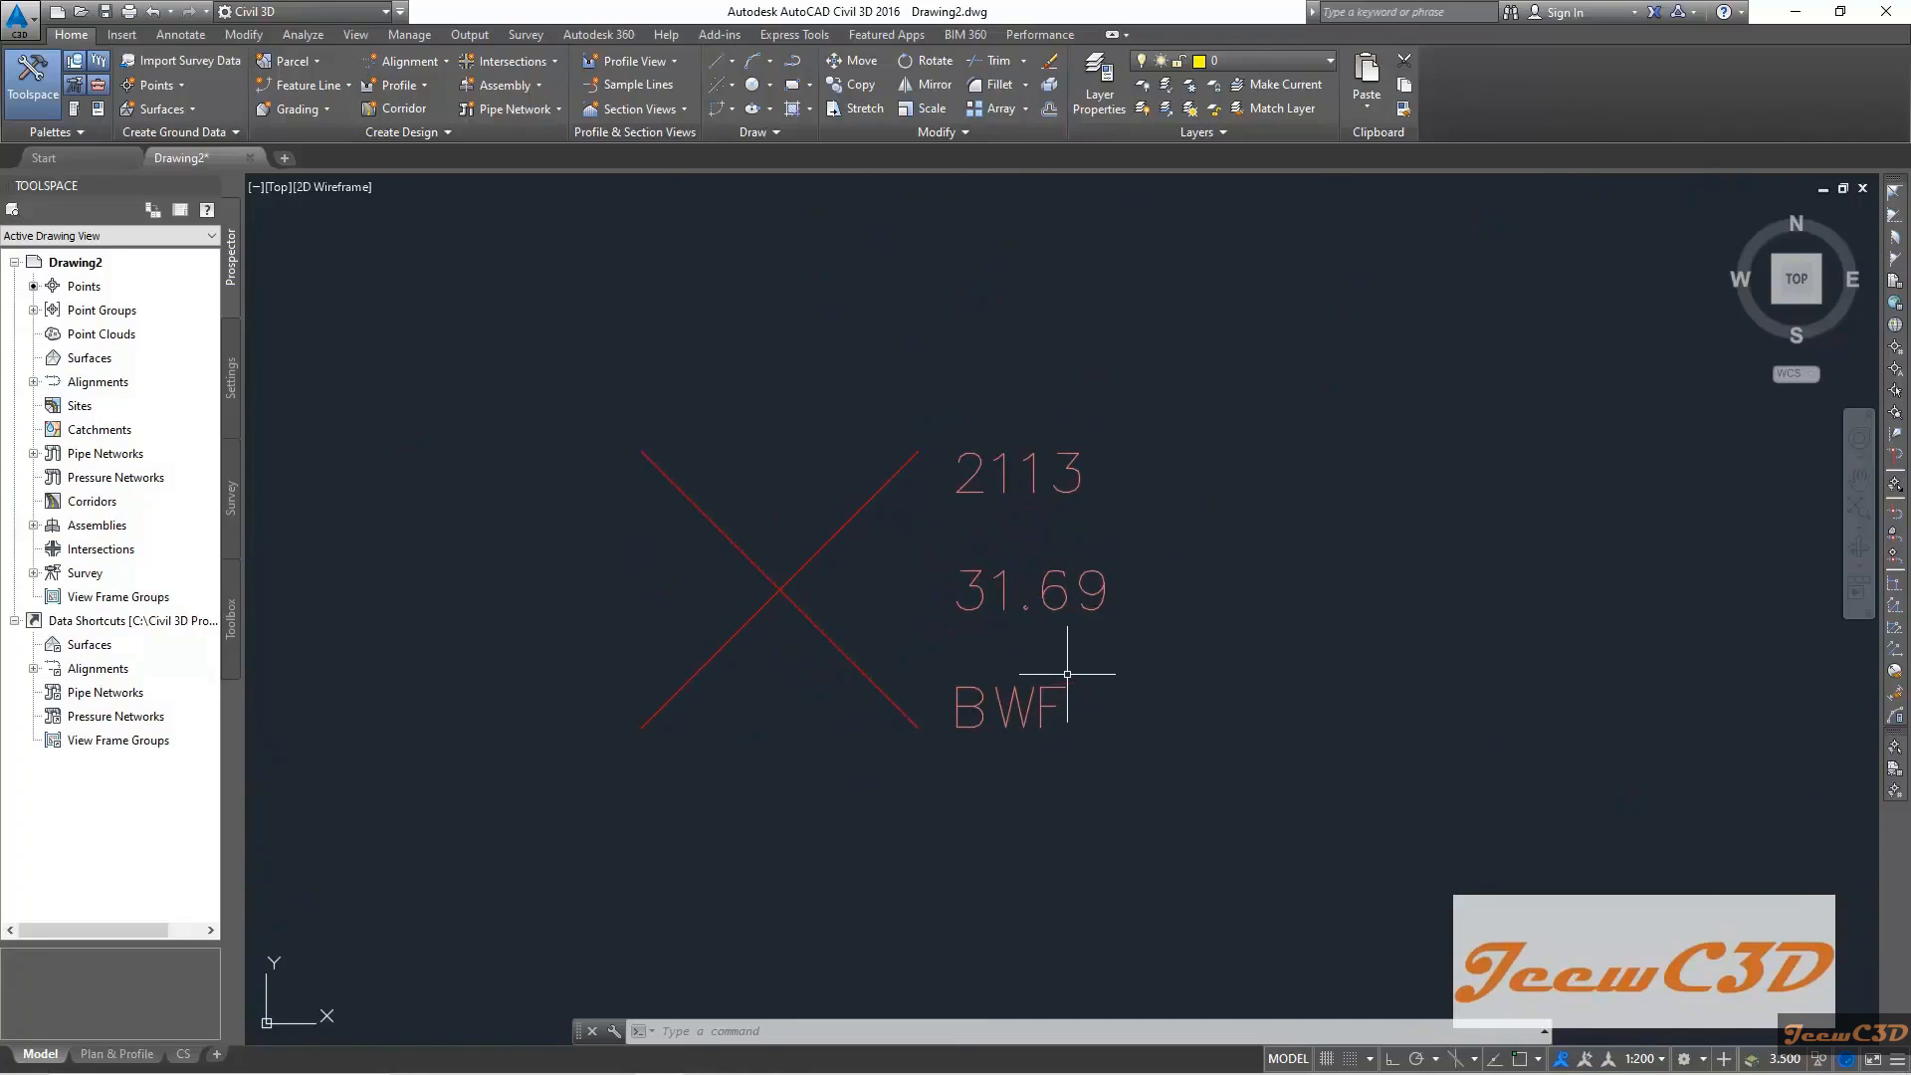
scroll(1058, 724, "down", 5)
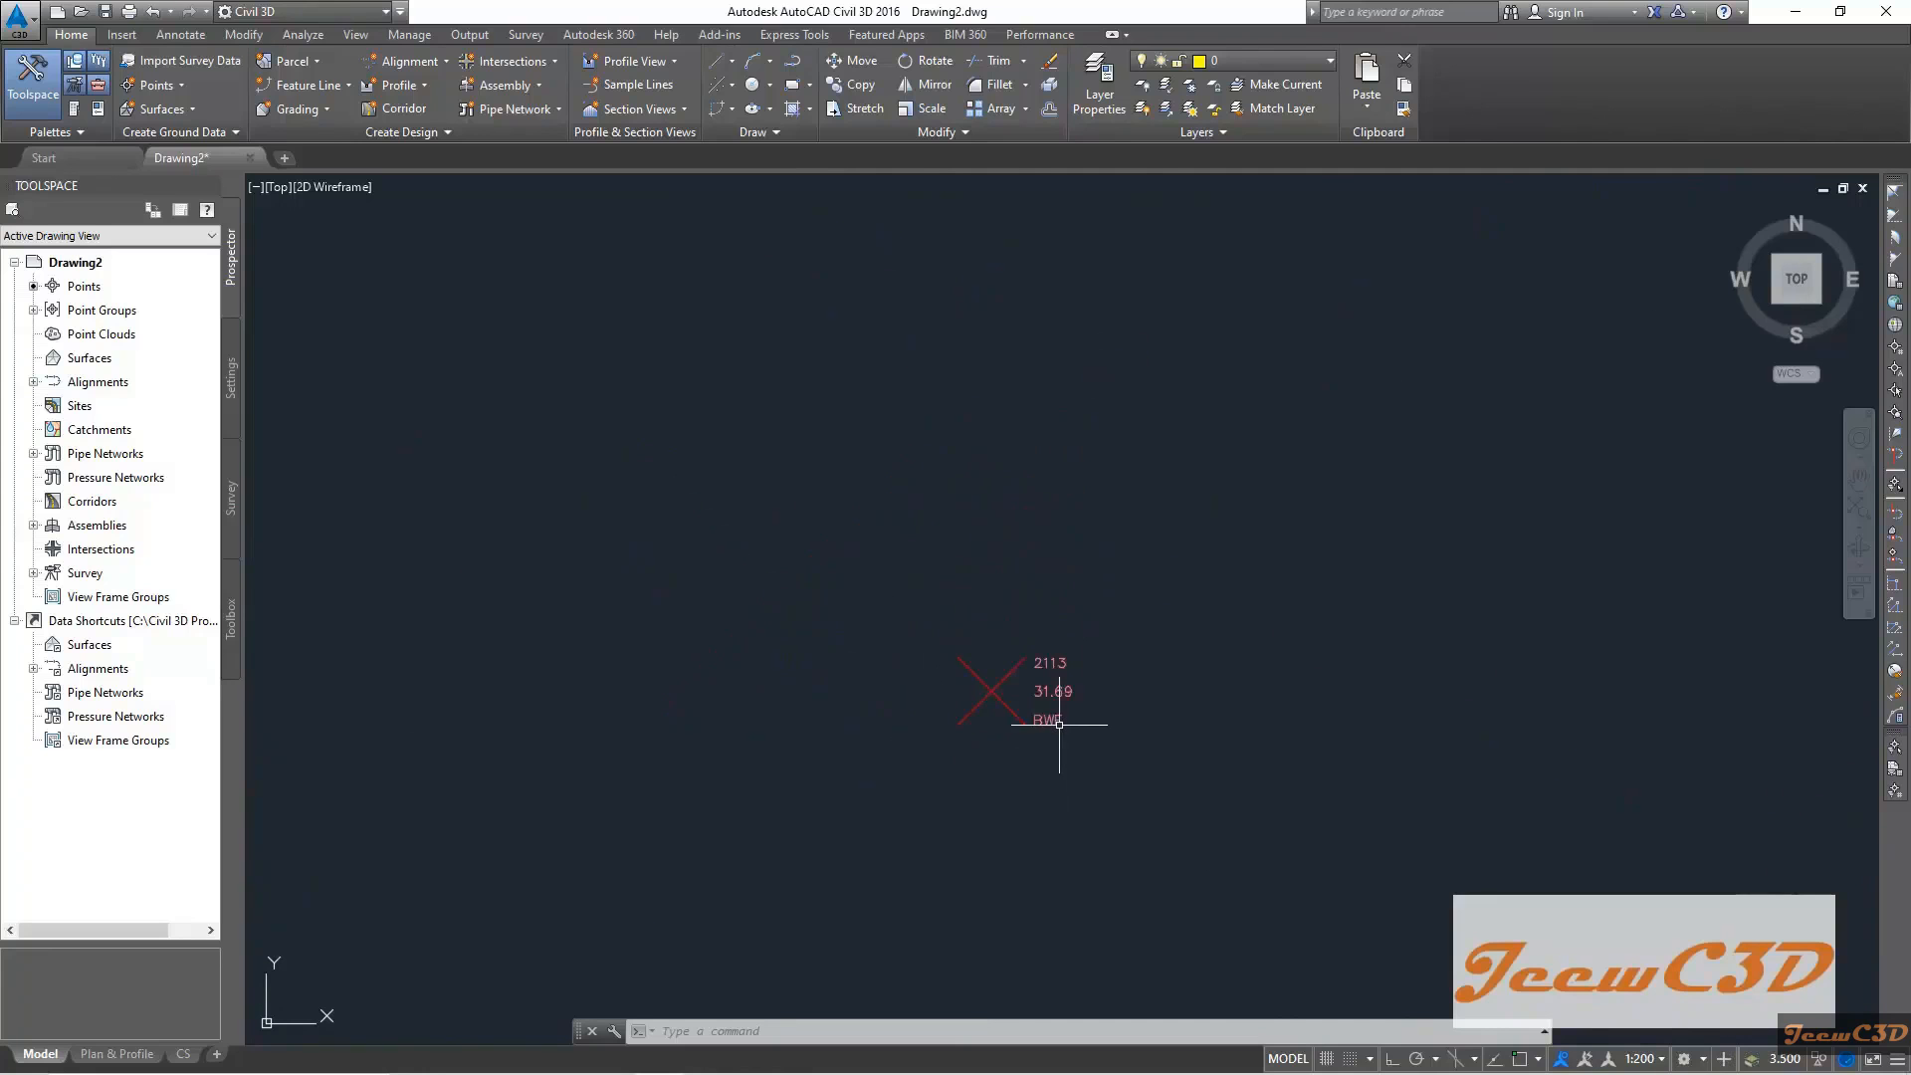
scroll(1059, 726, "down", 1)
scroll(1060, 736, "up", 1)
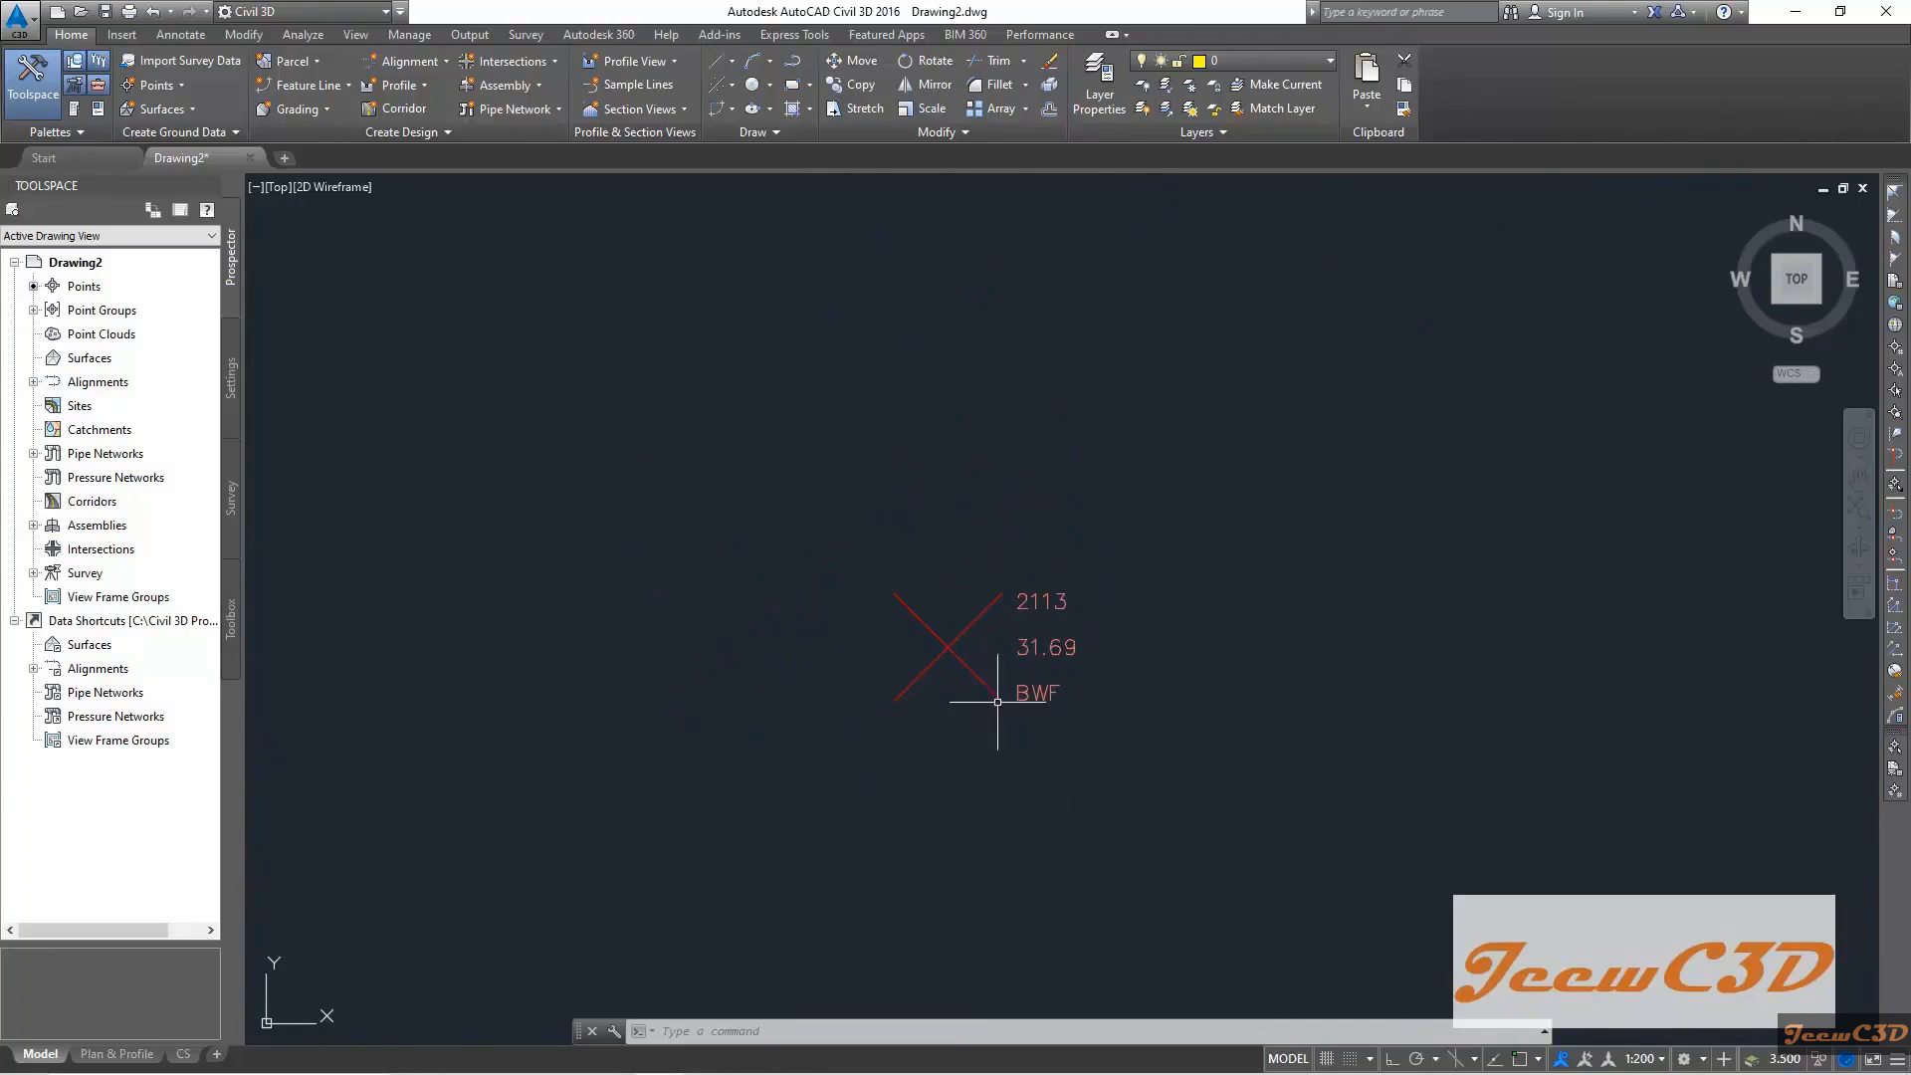
scroll(1050, 695, "up", 3)
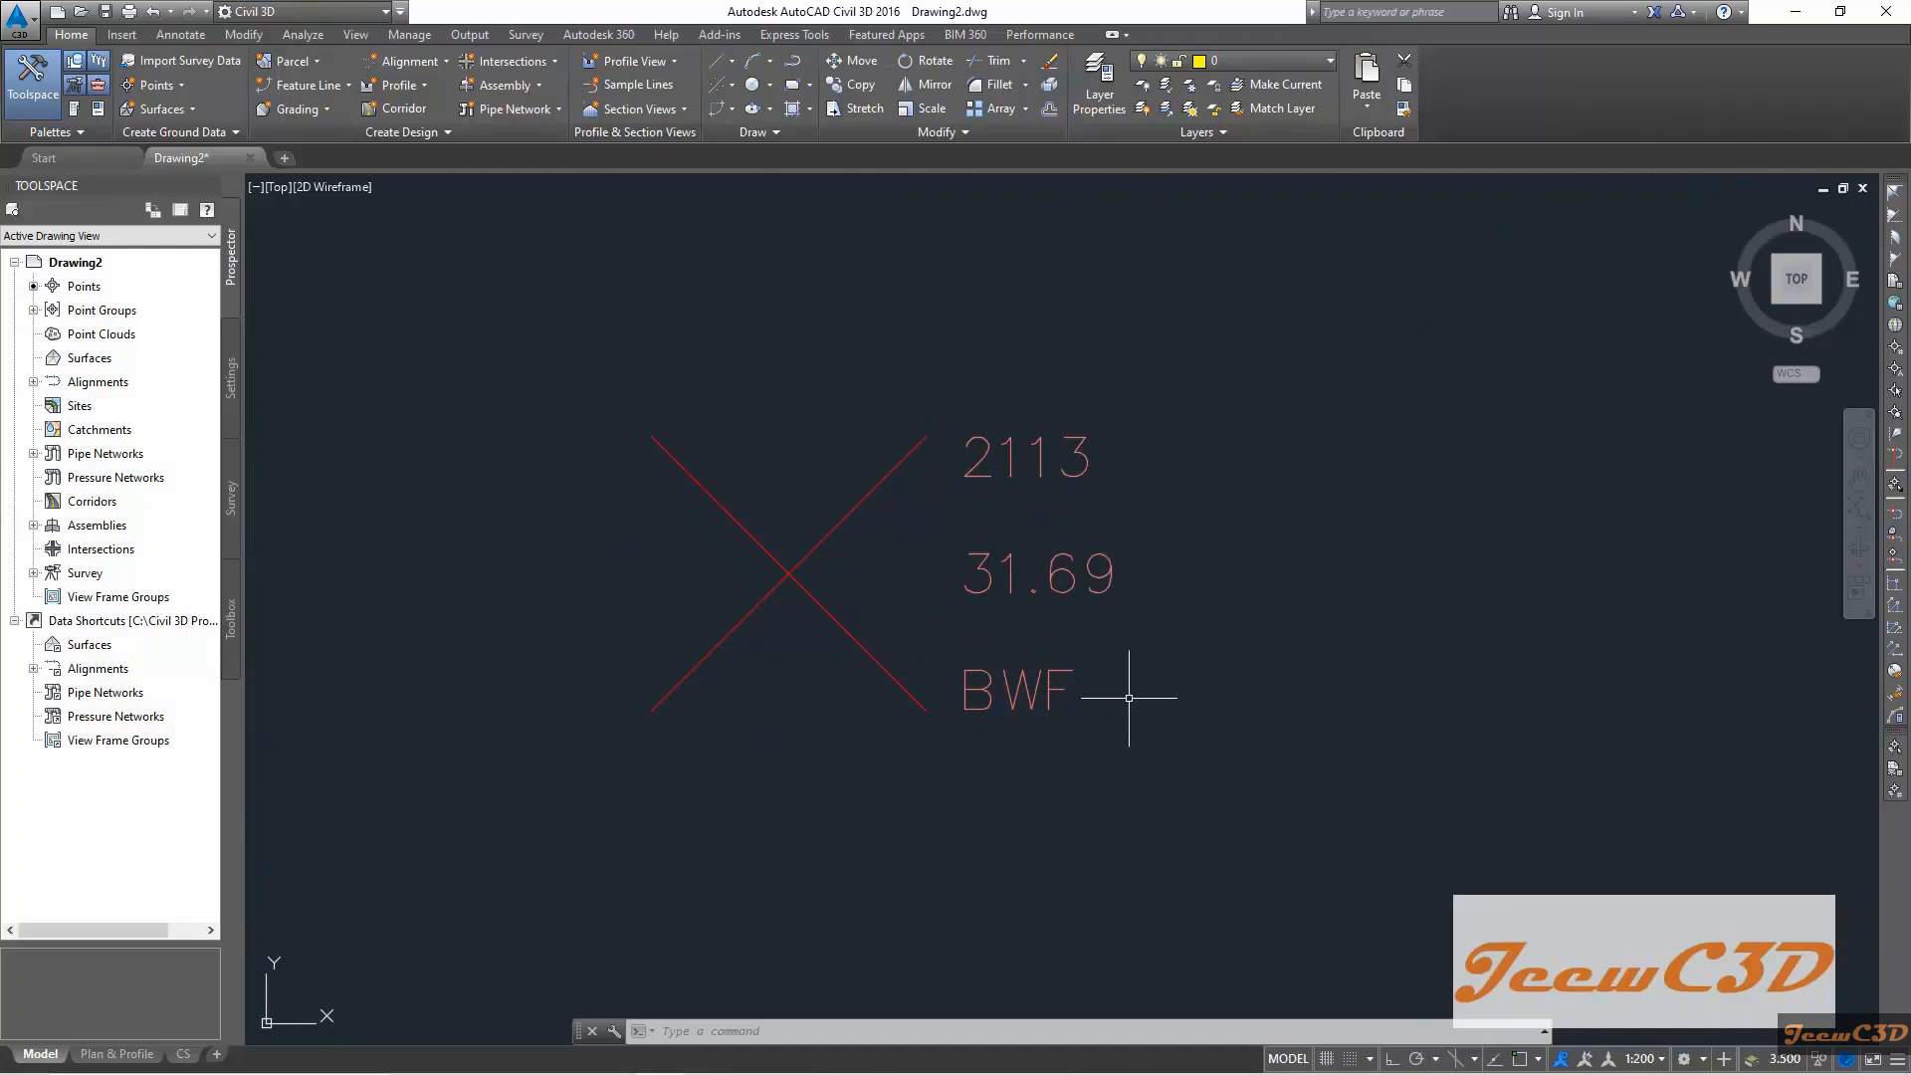
Compare the labels of the closely spaced TE and TP points and look over the rest of the survey strip
scroll(1128, 697, "down", 5)
scroll(1183, 435, "up", 4)
scroll(1183, 436, "up", 2)
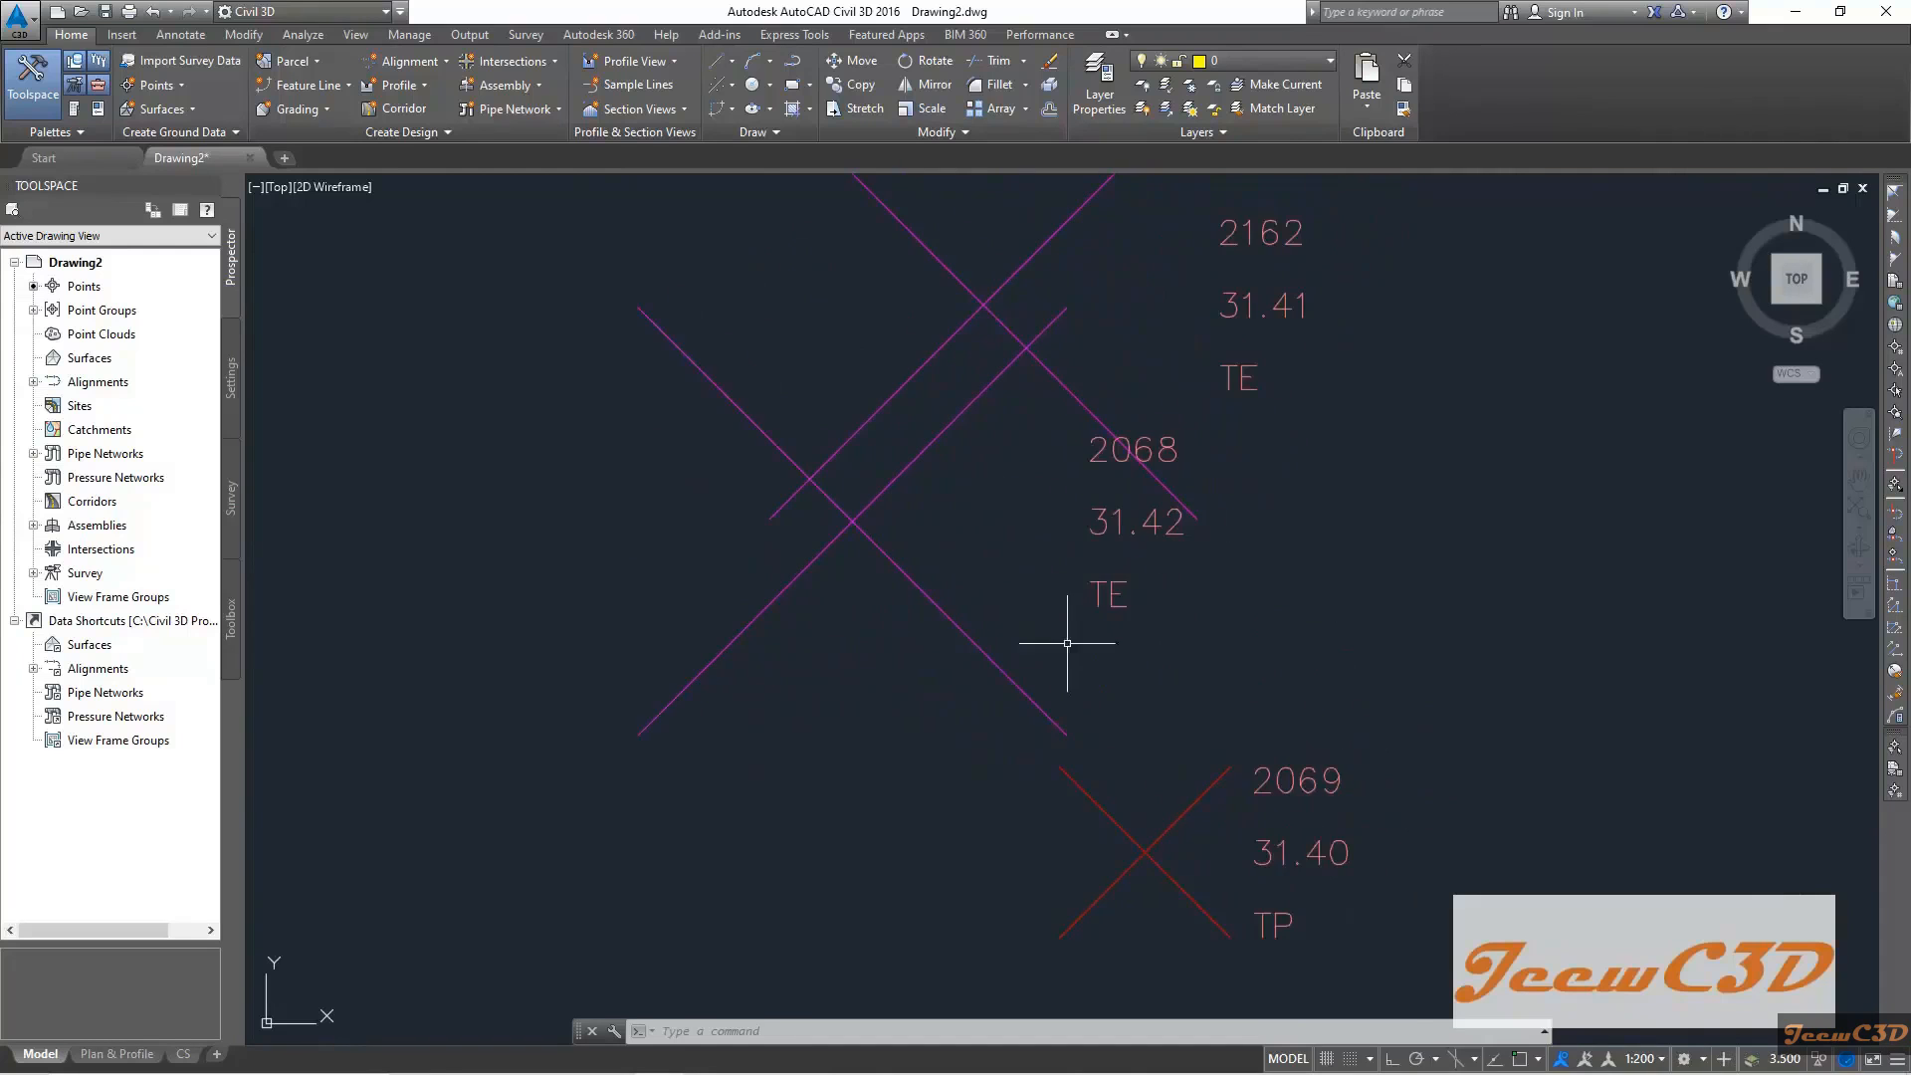
scroll(1105, 678, "down", 2)
scroll(1237, 682, "down", 5)
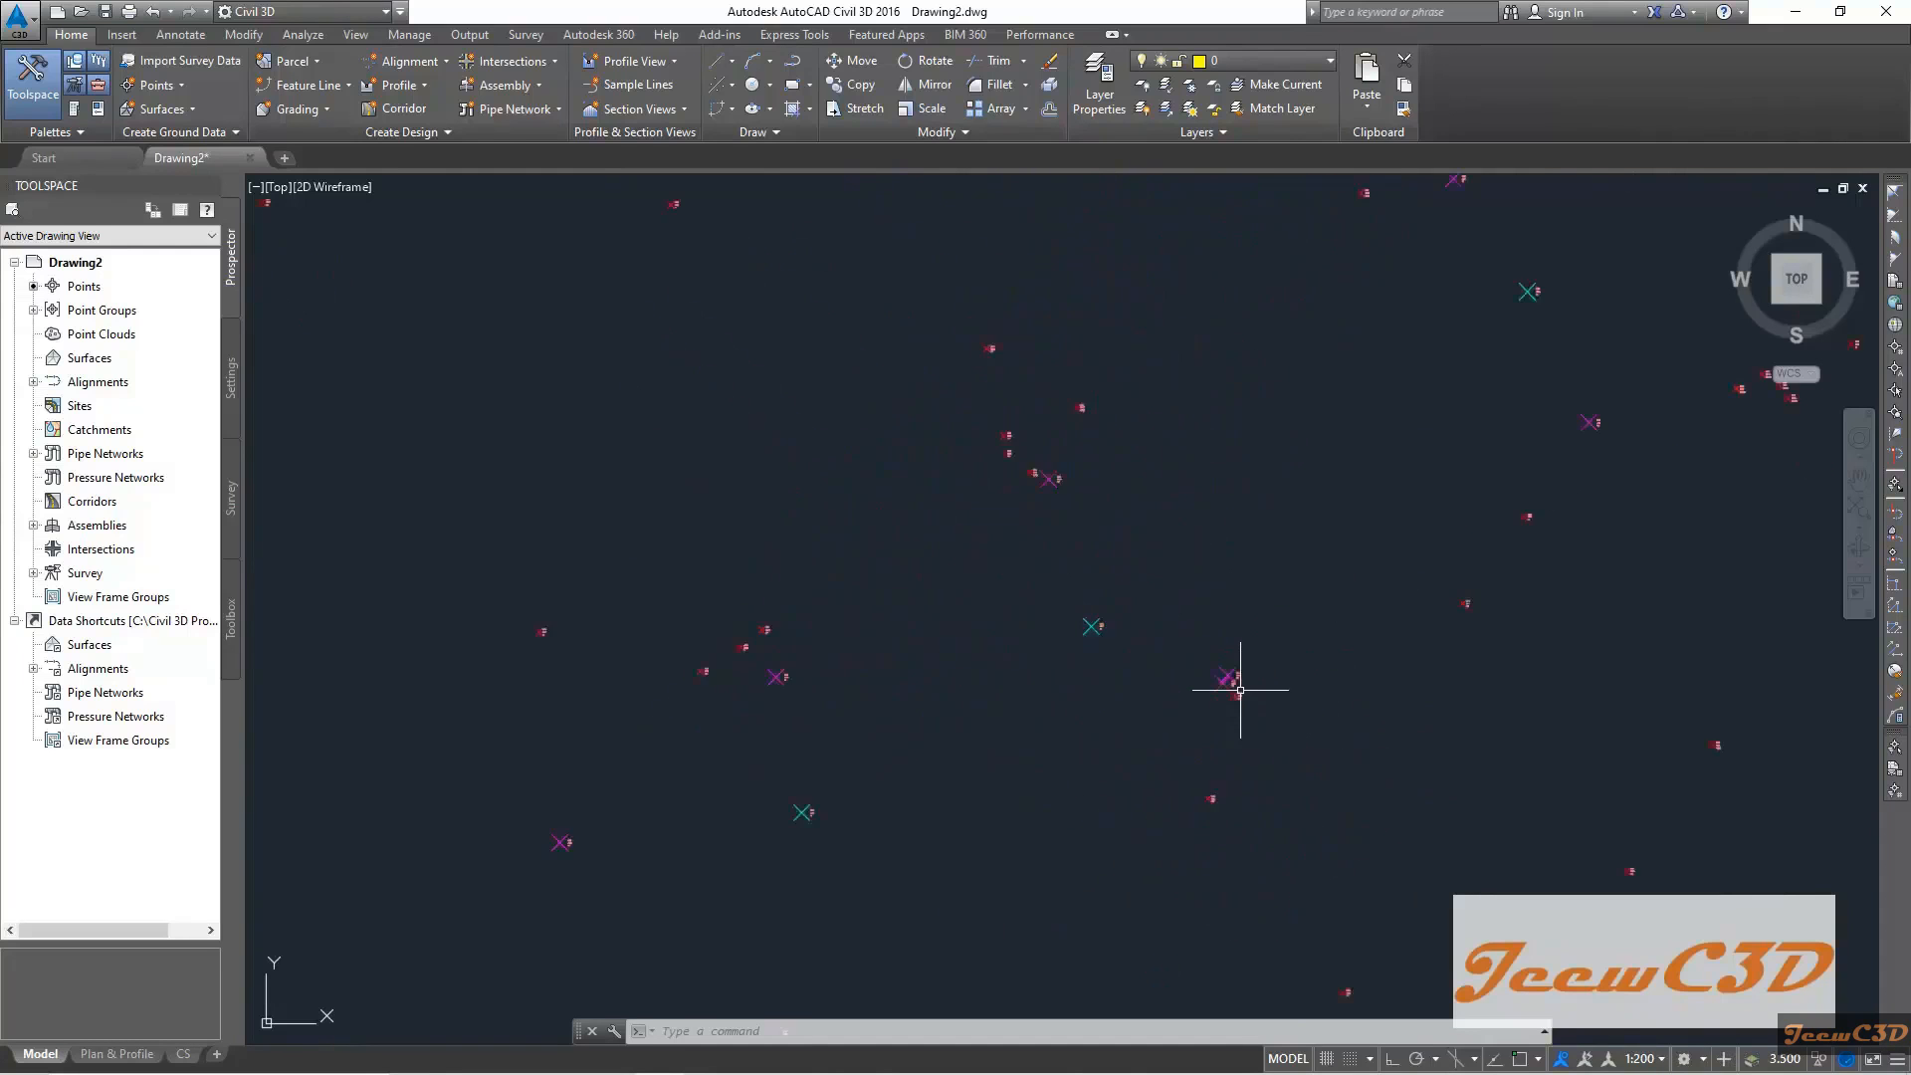
scroll(1073, 643, "down", 3)
scroll(1403, 439, "up", 5)
scroll(1386, 528, "up", 3)
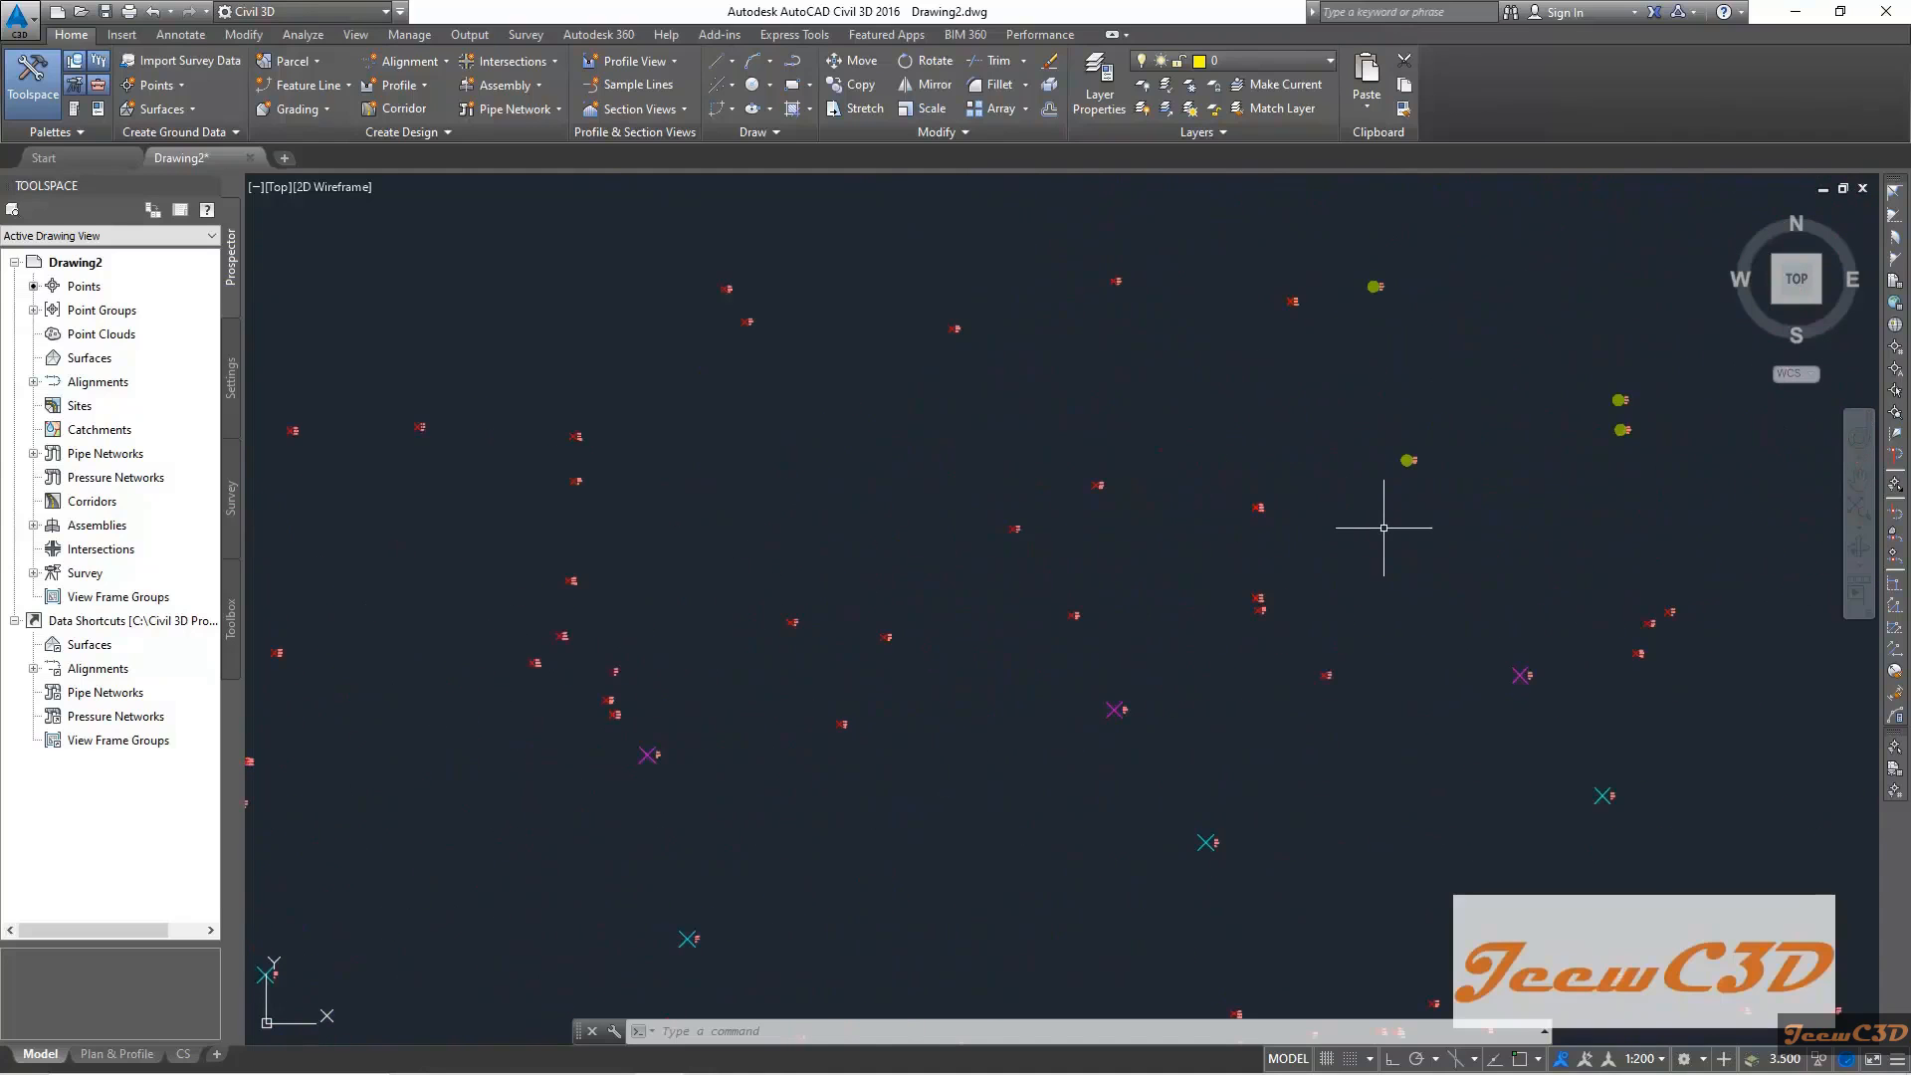
scroll(1384, 528, "down", 5)
middle_click_drag(1536, 442, 1330, 520)
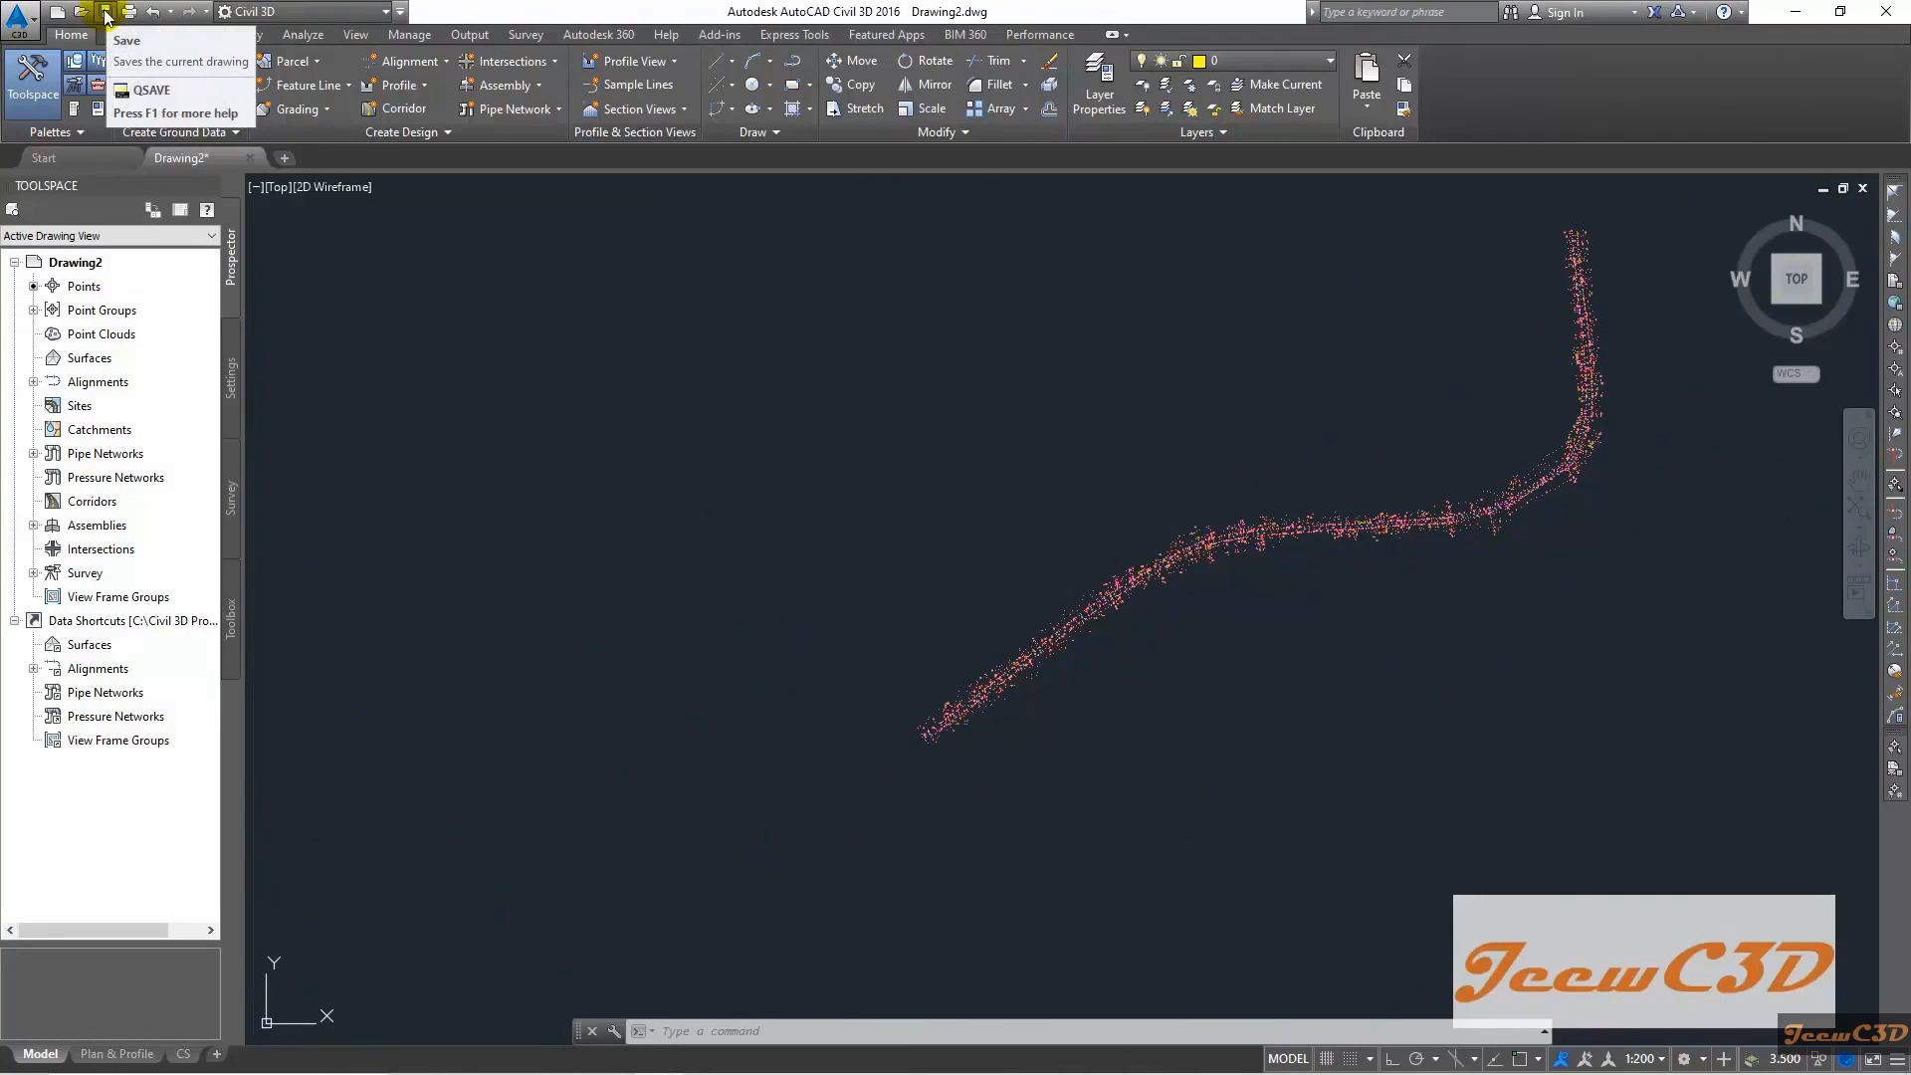
Save the drawing as Points Imported in the CE 760 Civil 3D folder on the Desktop
left_click(21, 22)
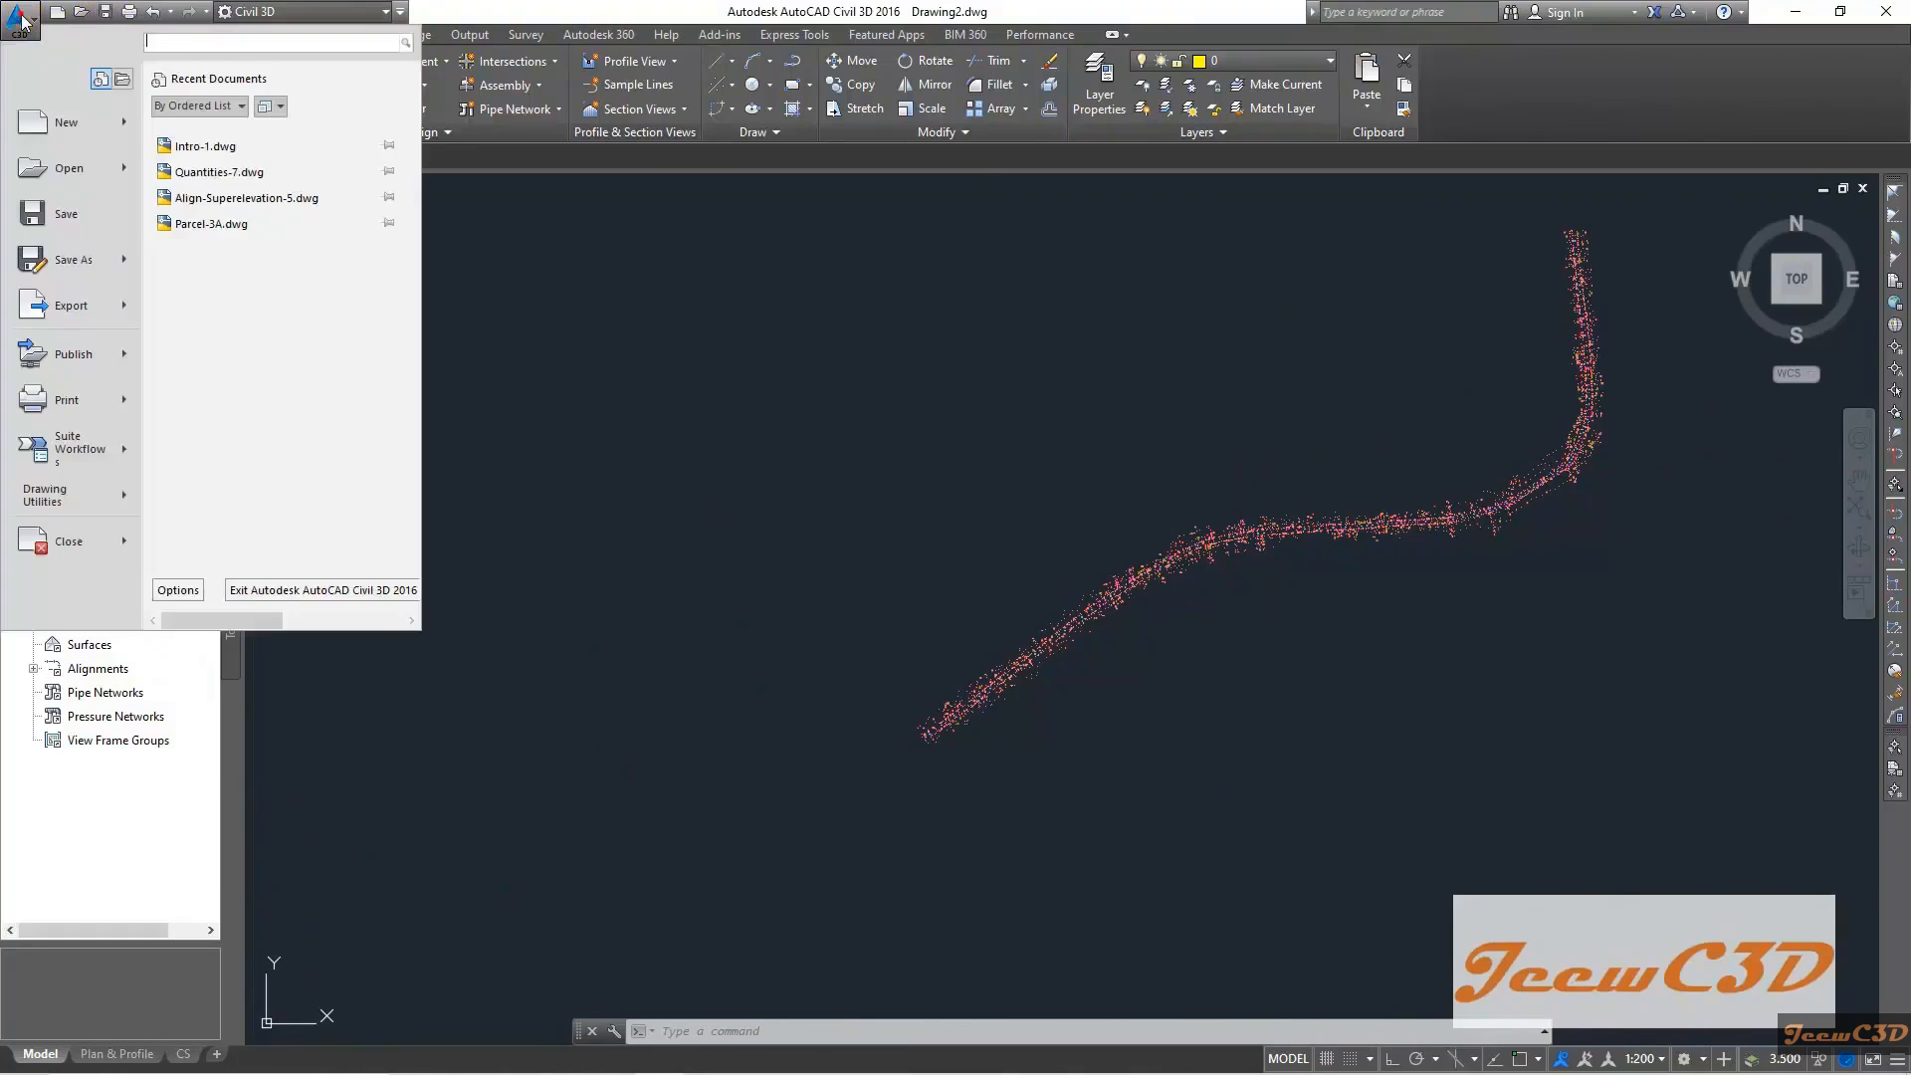
left_click(68, 215)
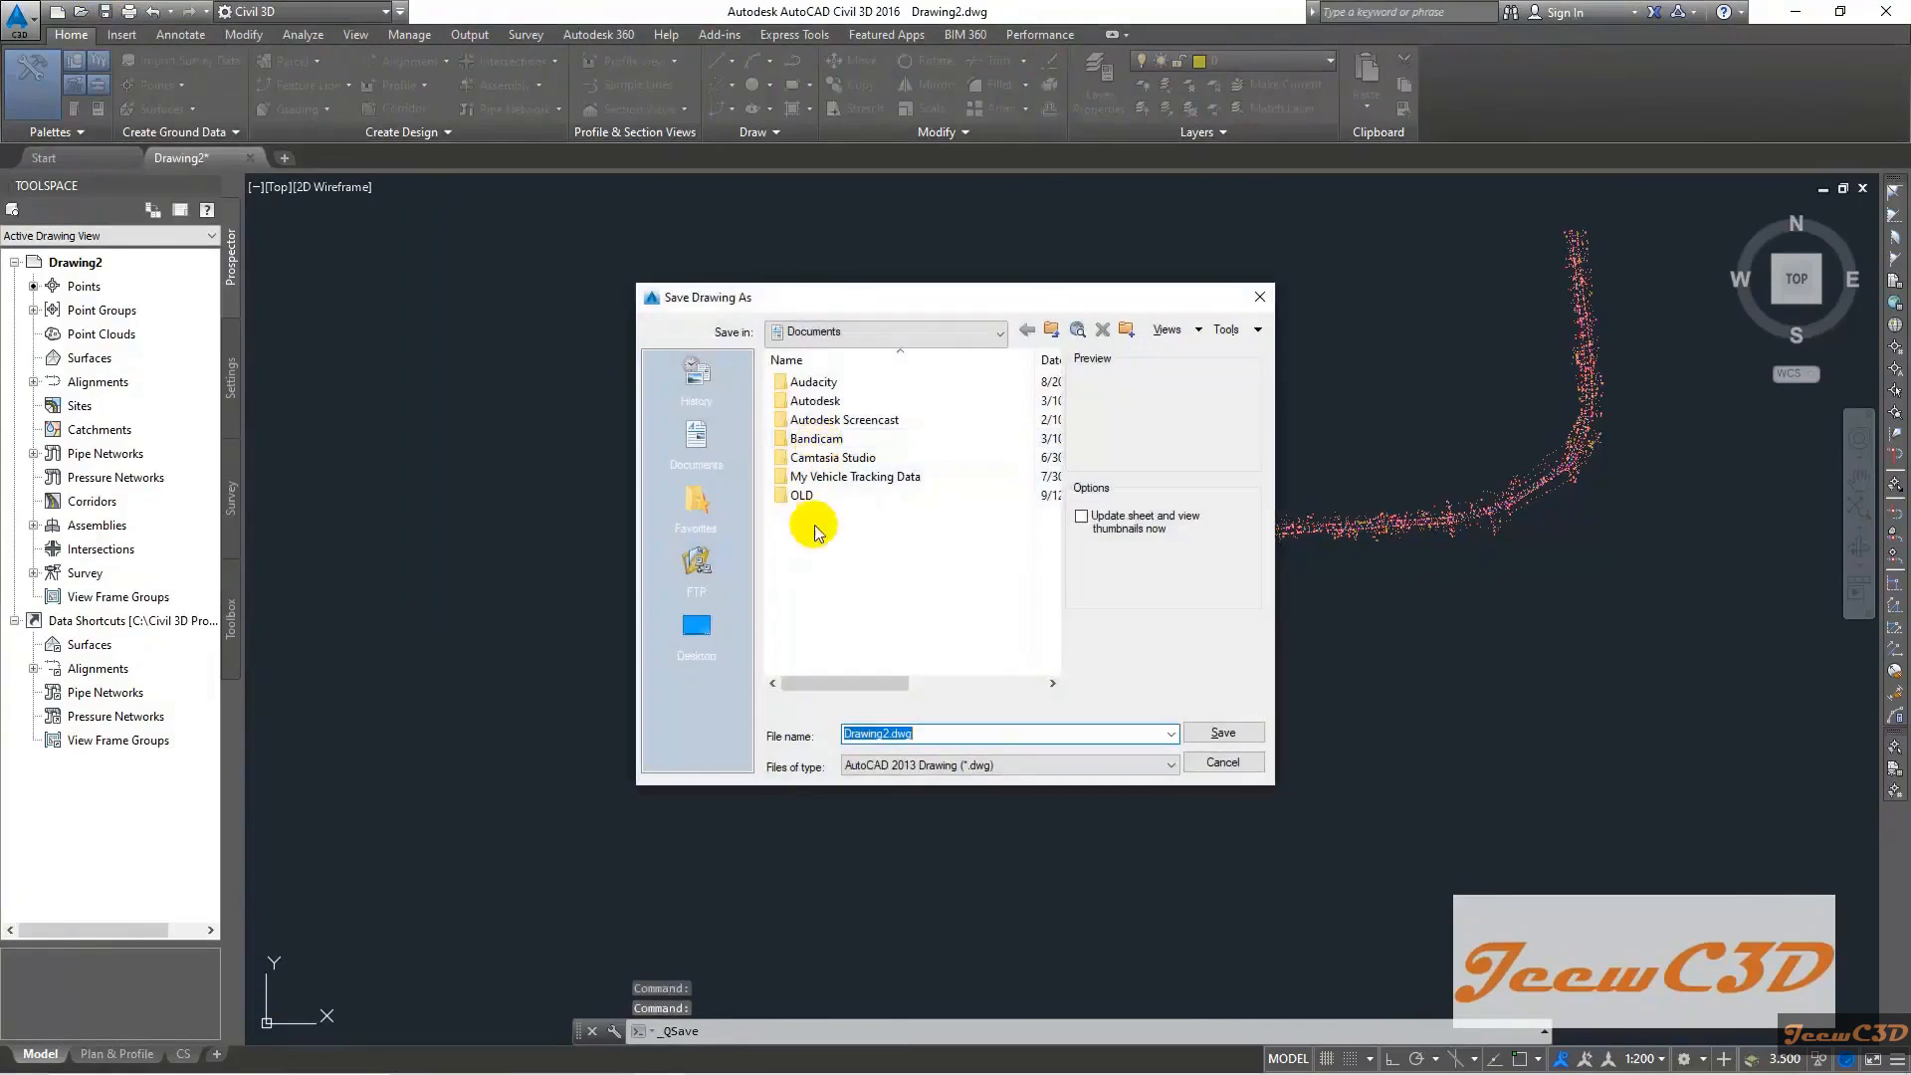
left_click(696, 625)
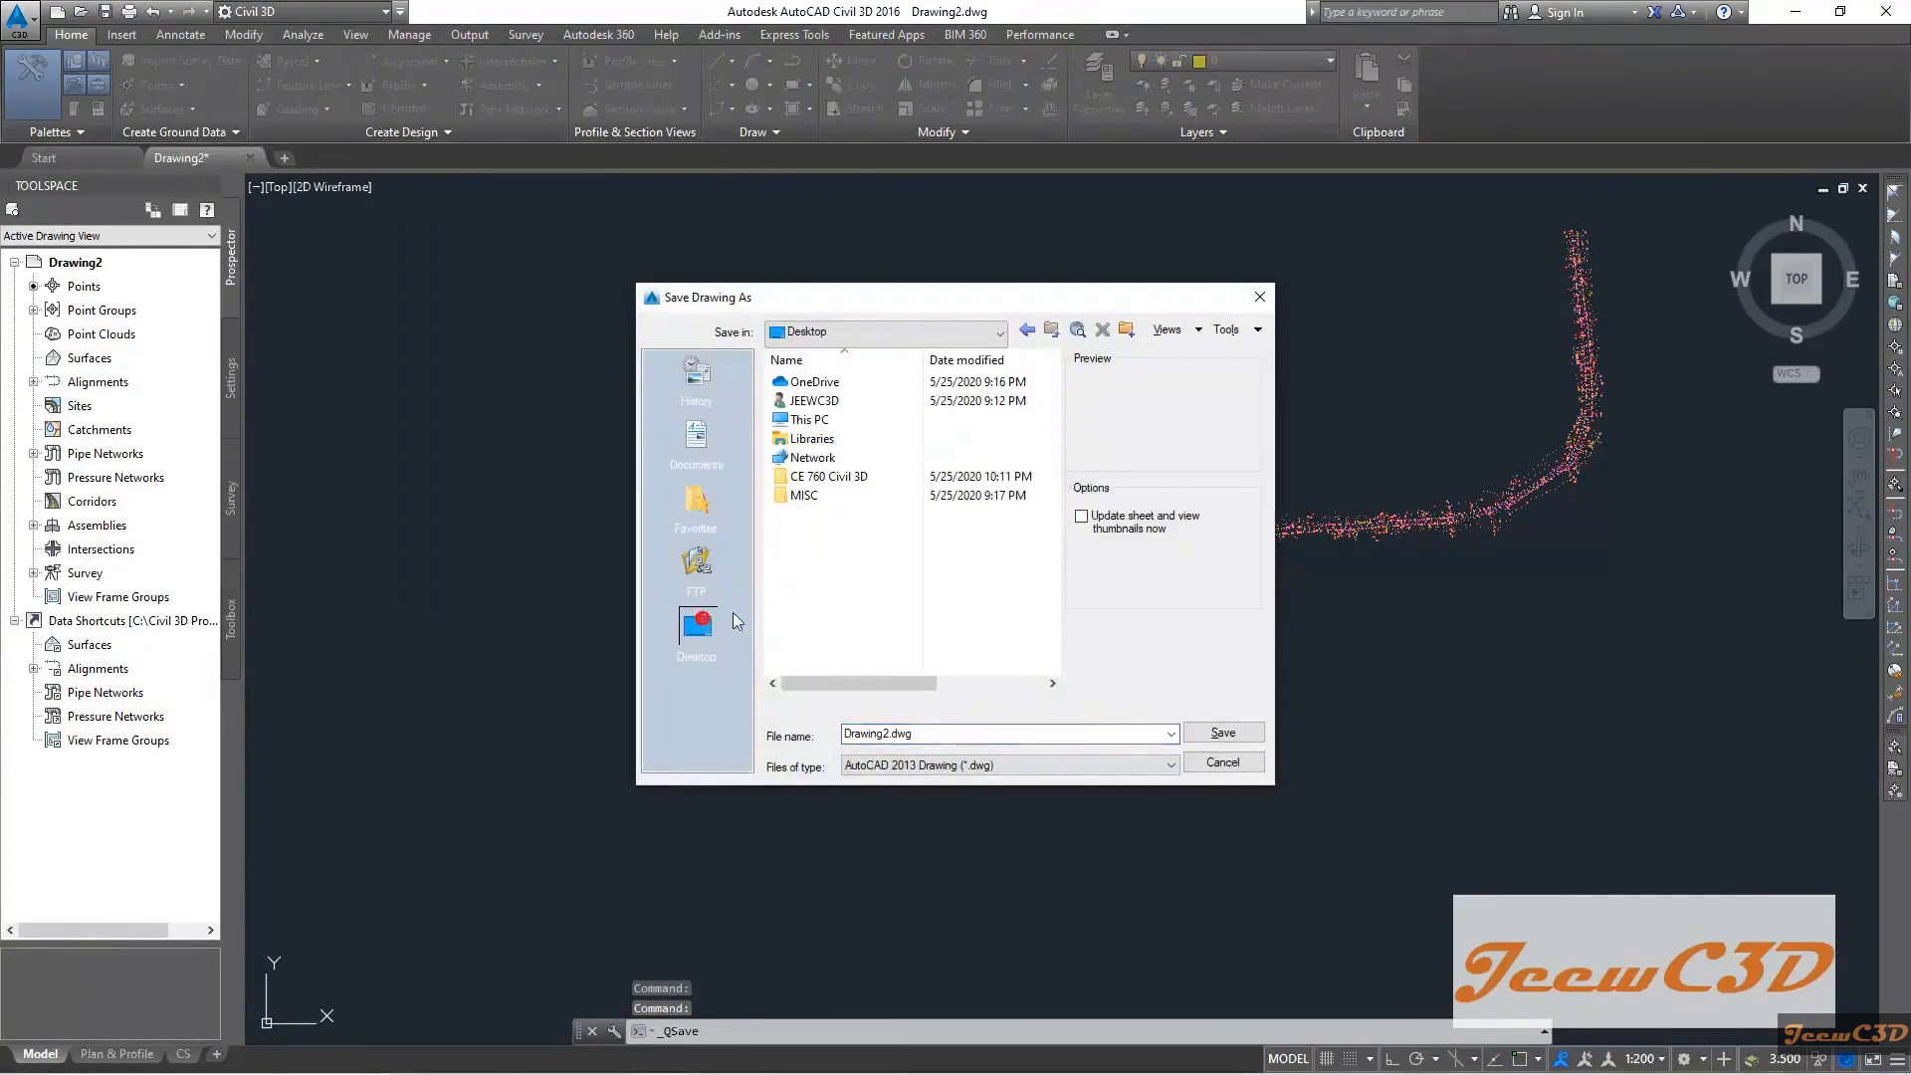
left_click(858, 477)
double_click(858, 476)
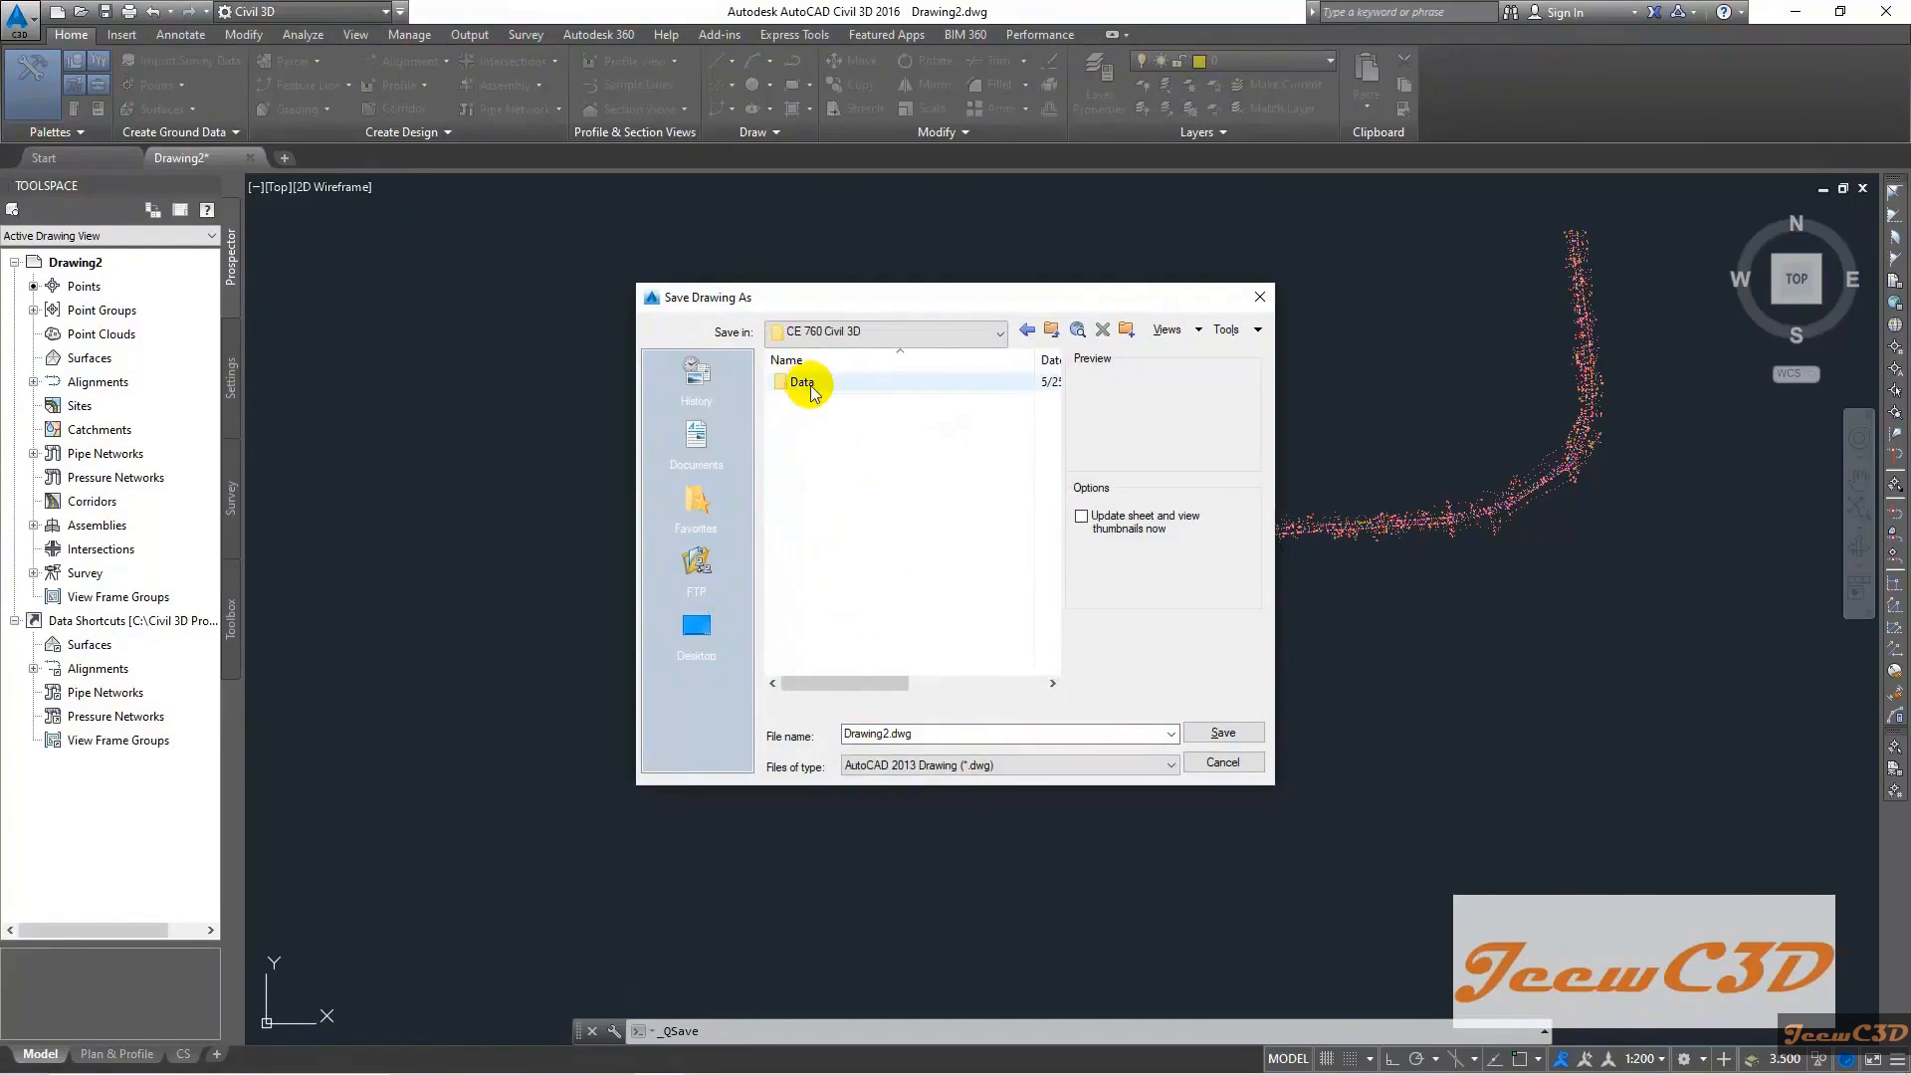
left_click(875, 732)
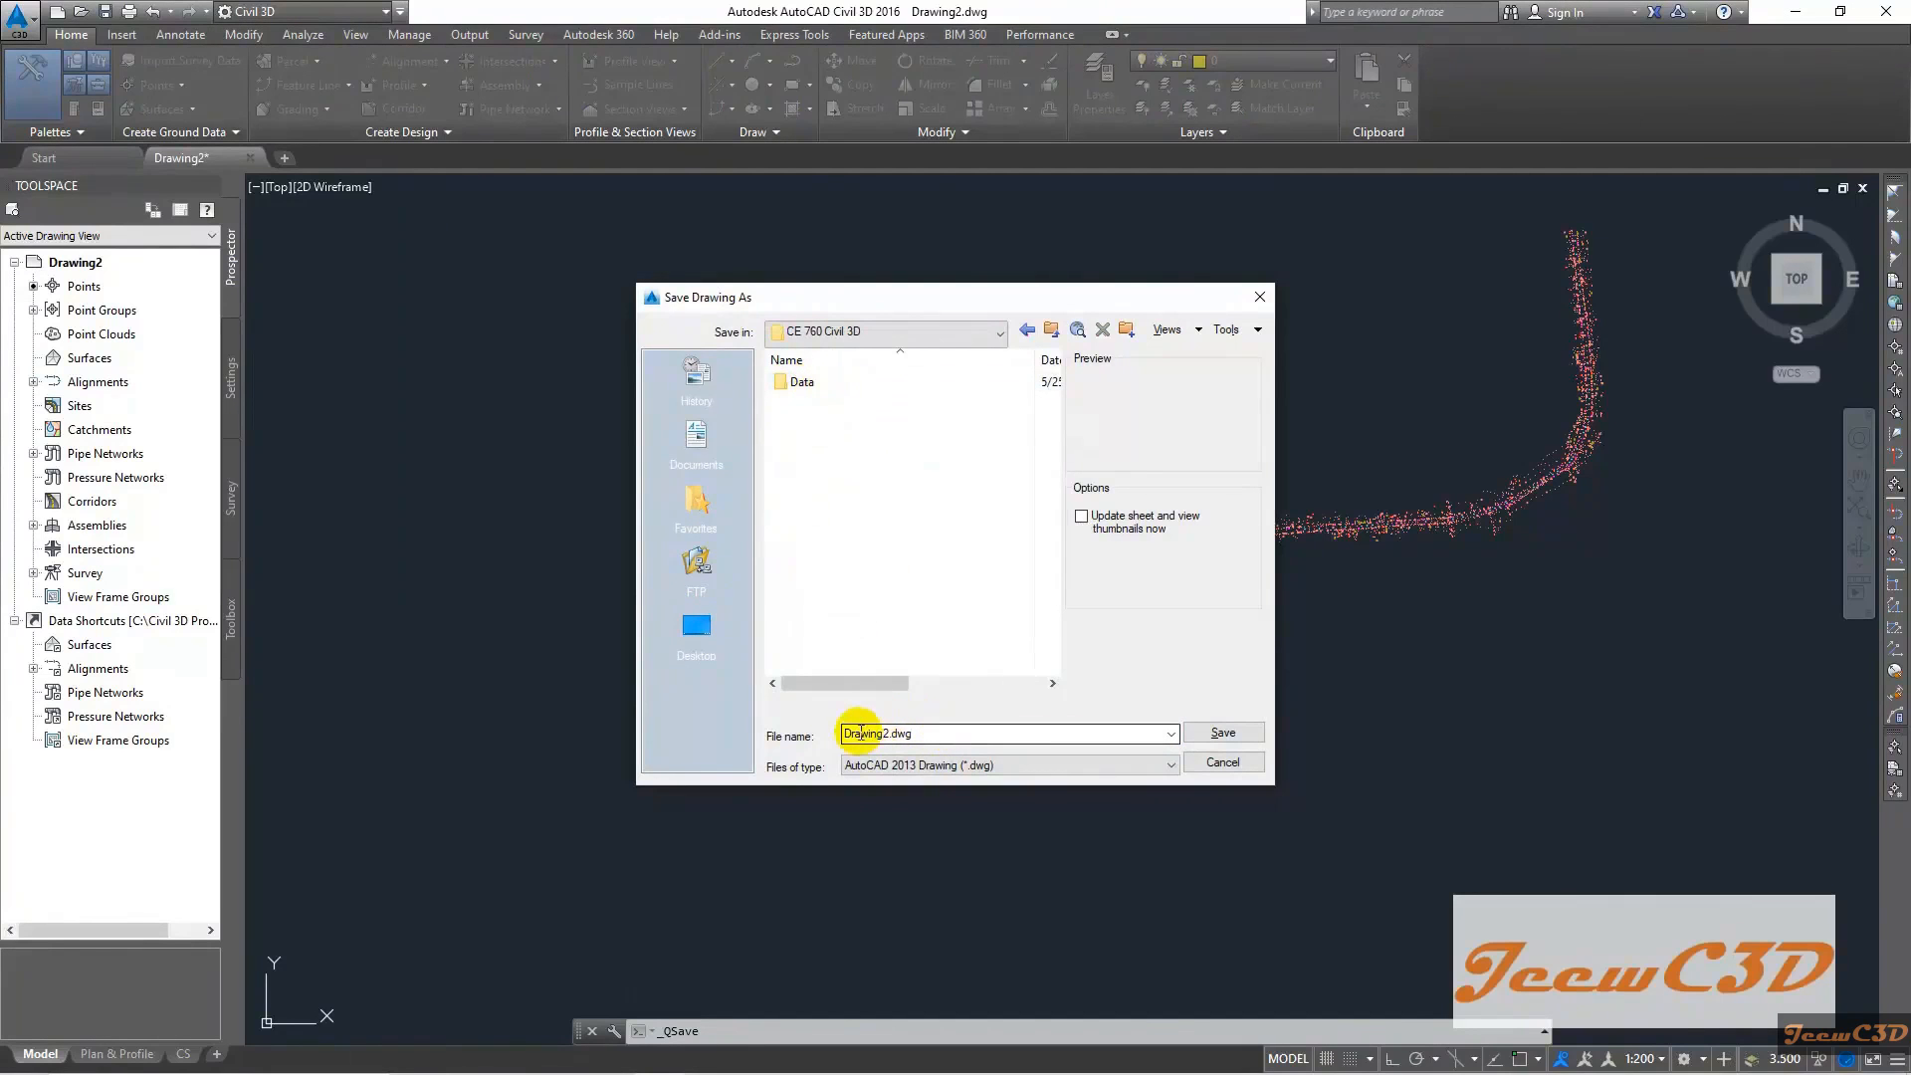
double_click(862, 735)
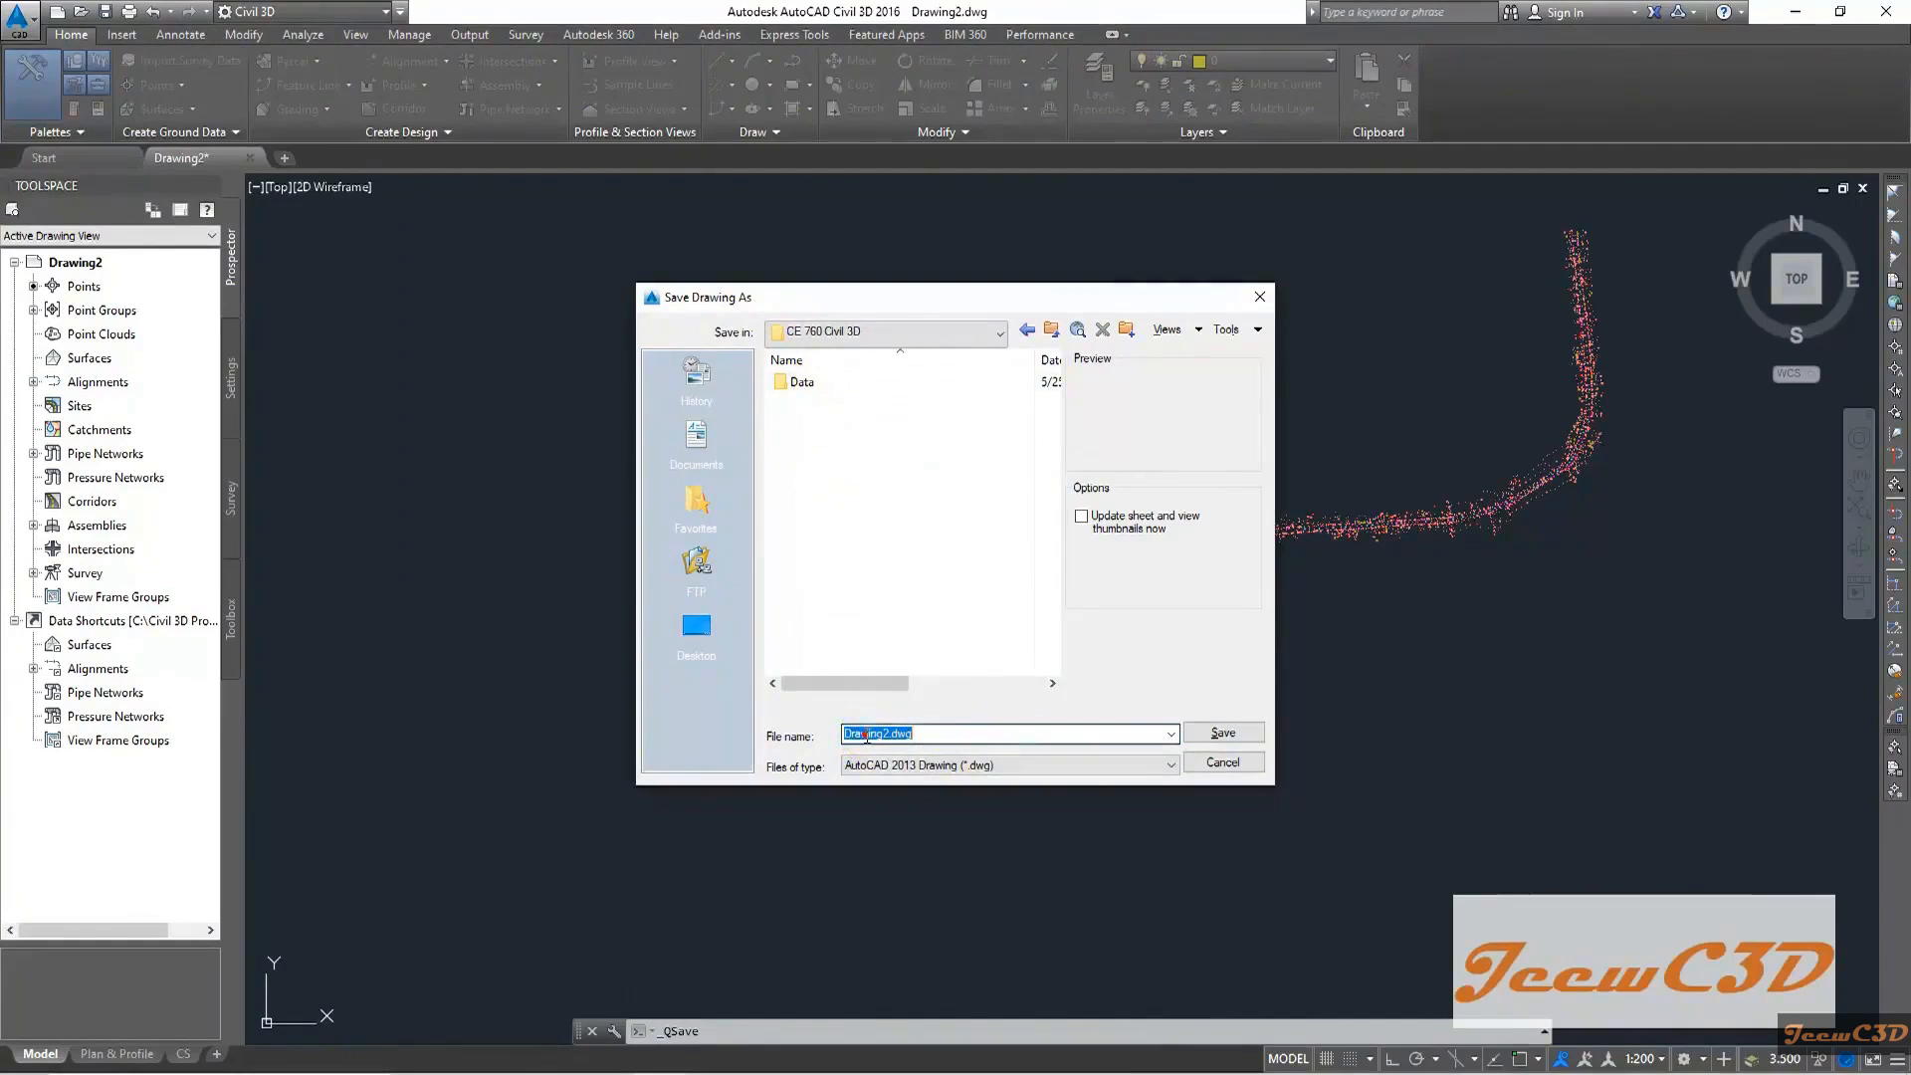
type("Points")
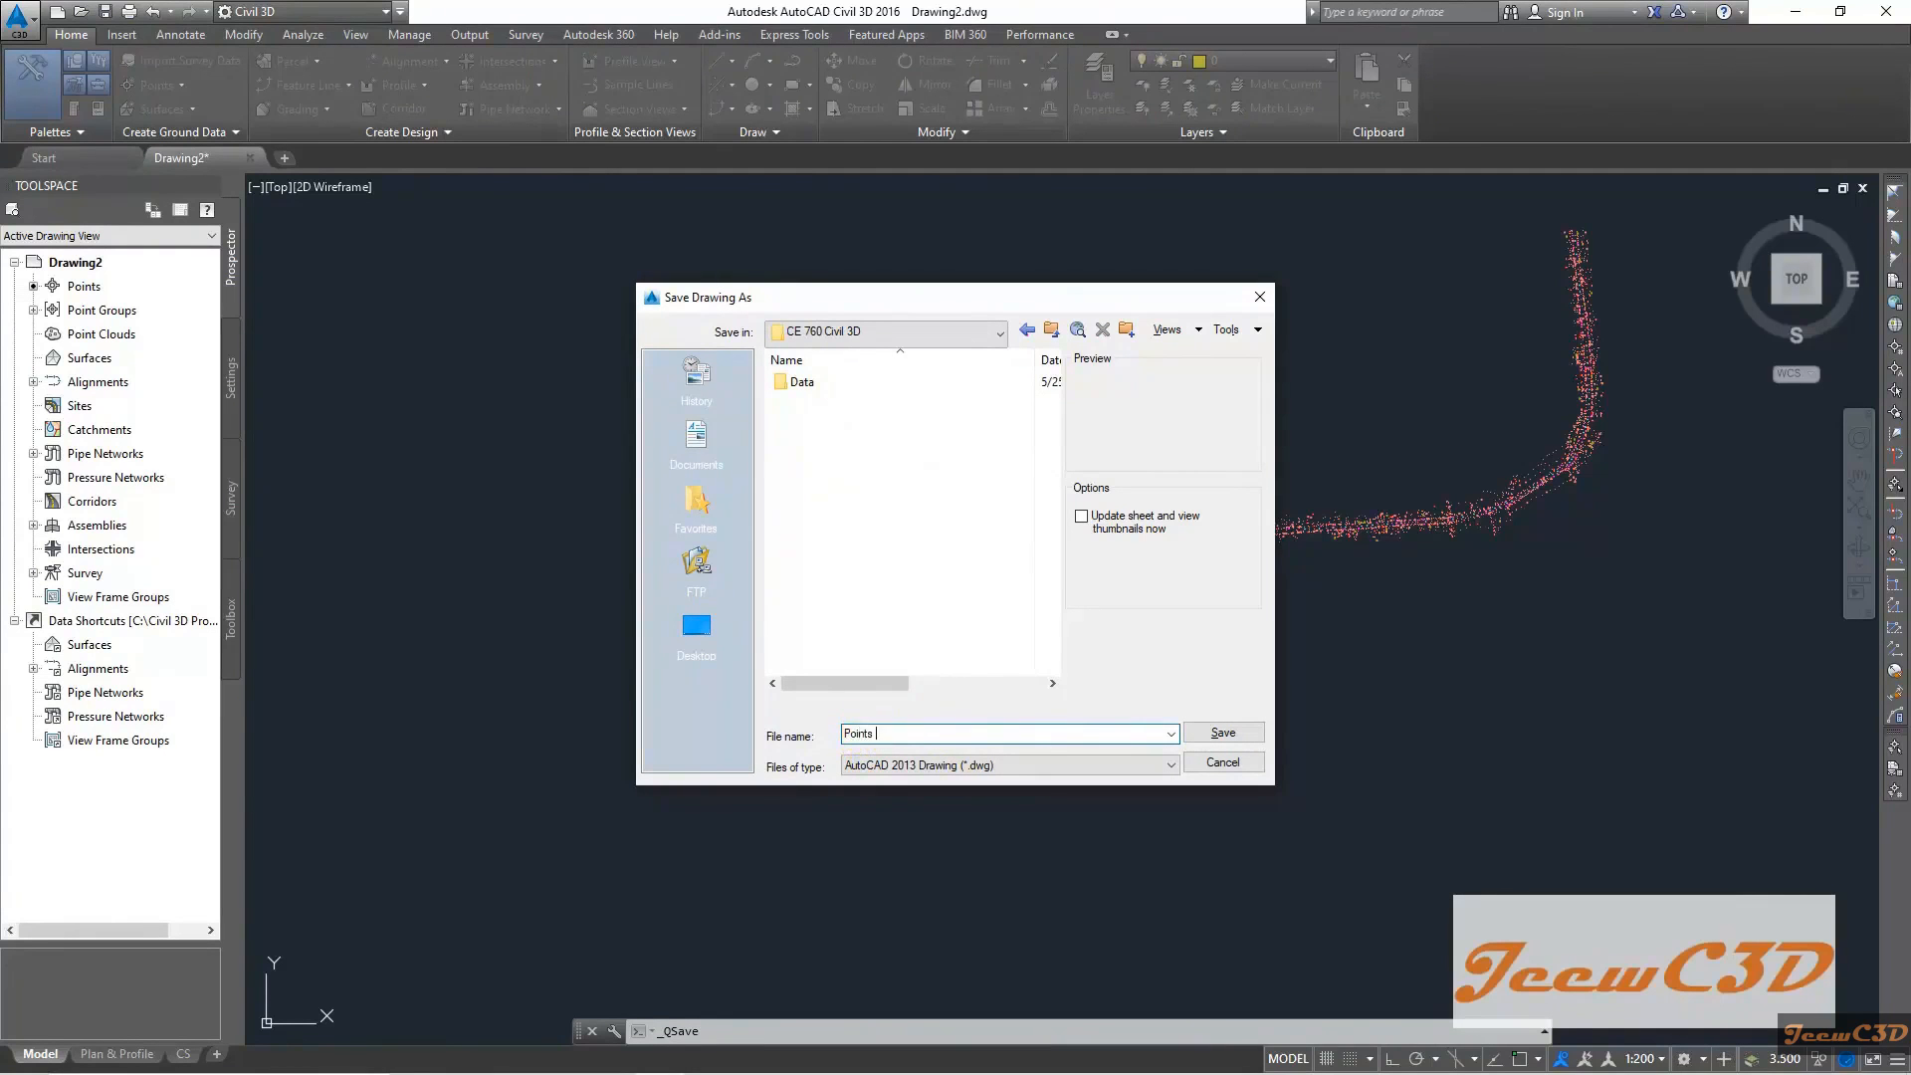
type(" Imported")
left_click(1226, 733)
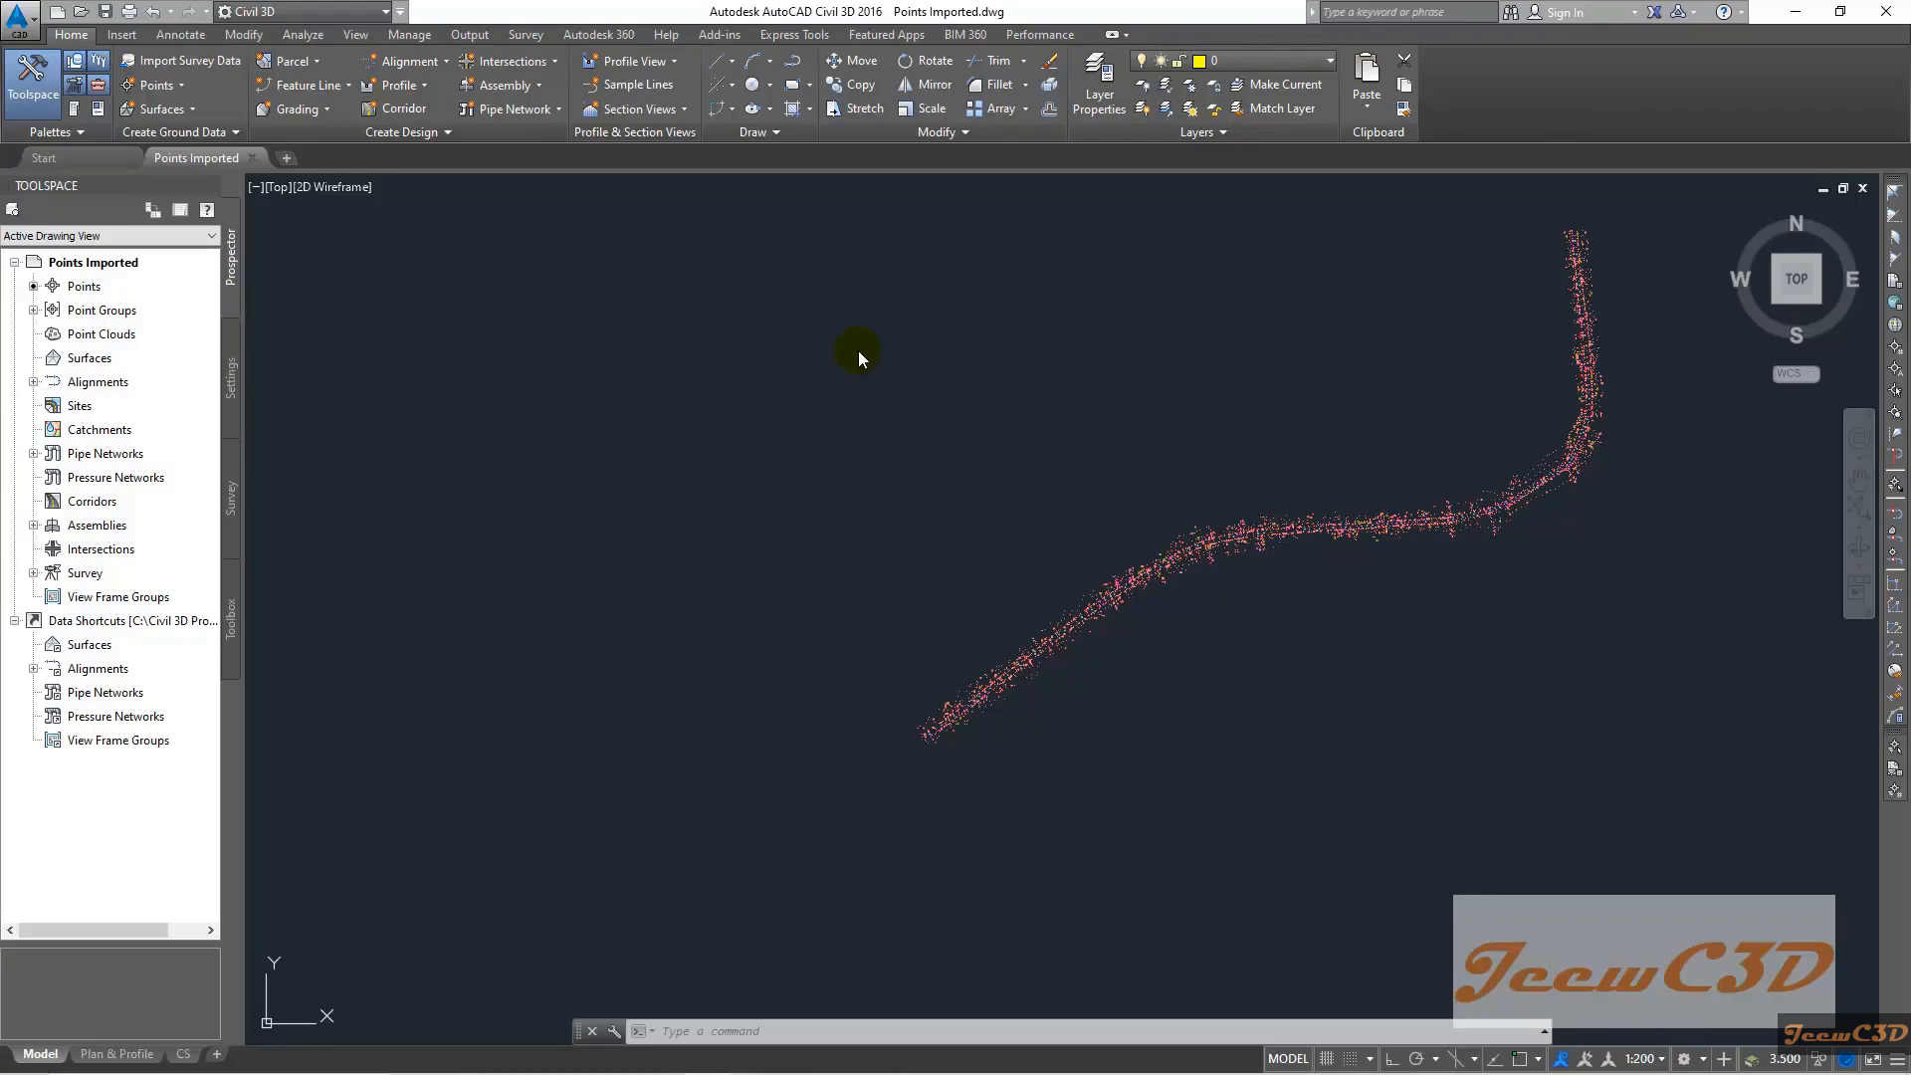
Save a copy of the drawing as External Reference in the CE 760 Civil 3D folder
left_click(18, 24)
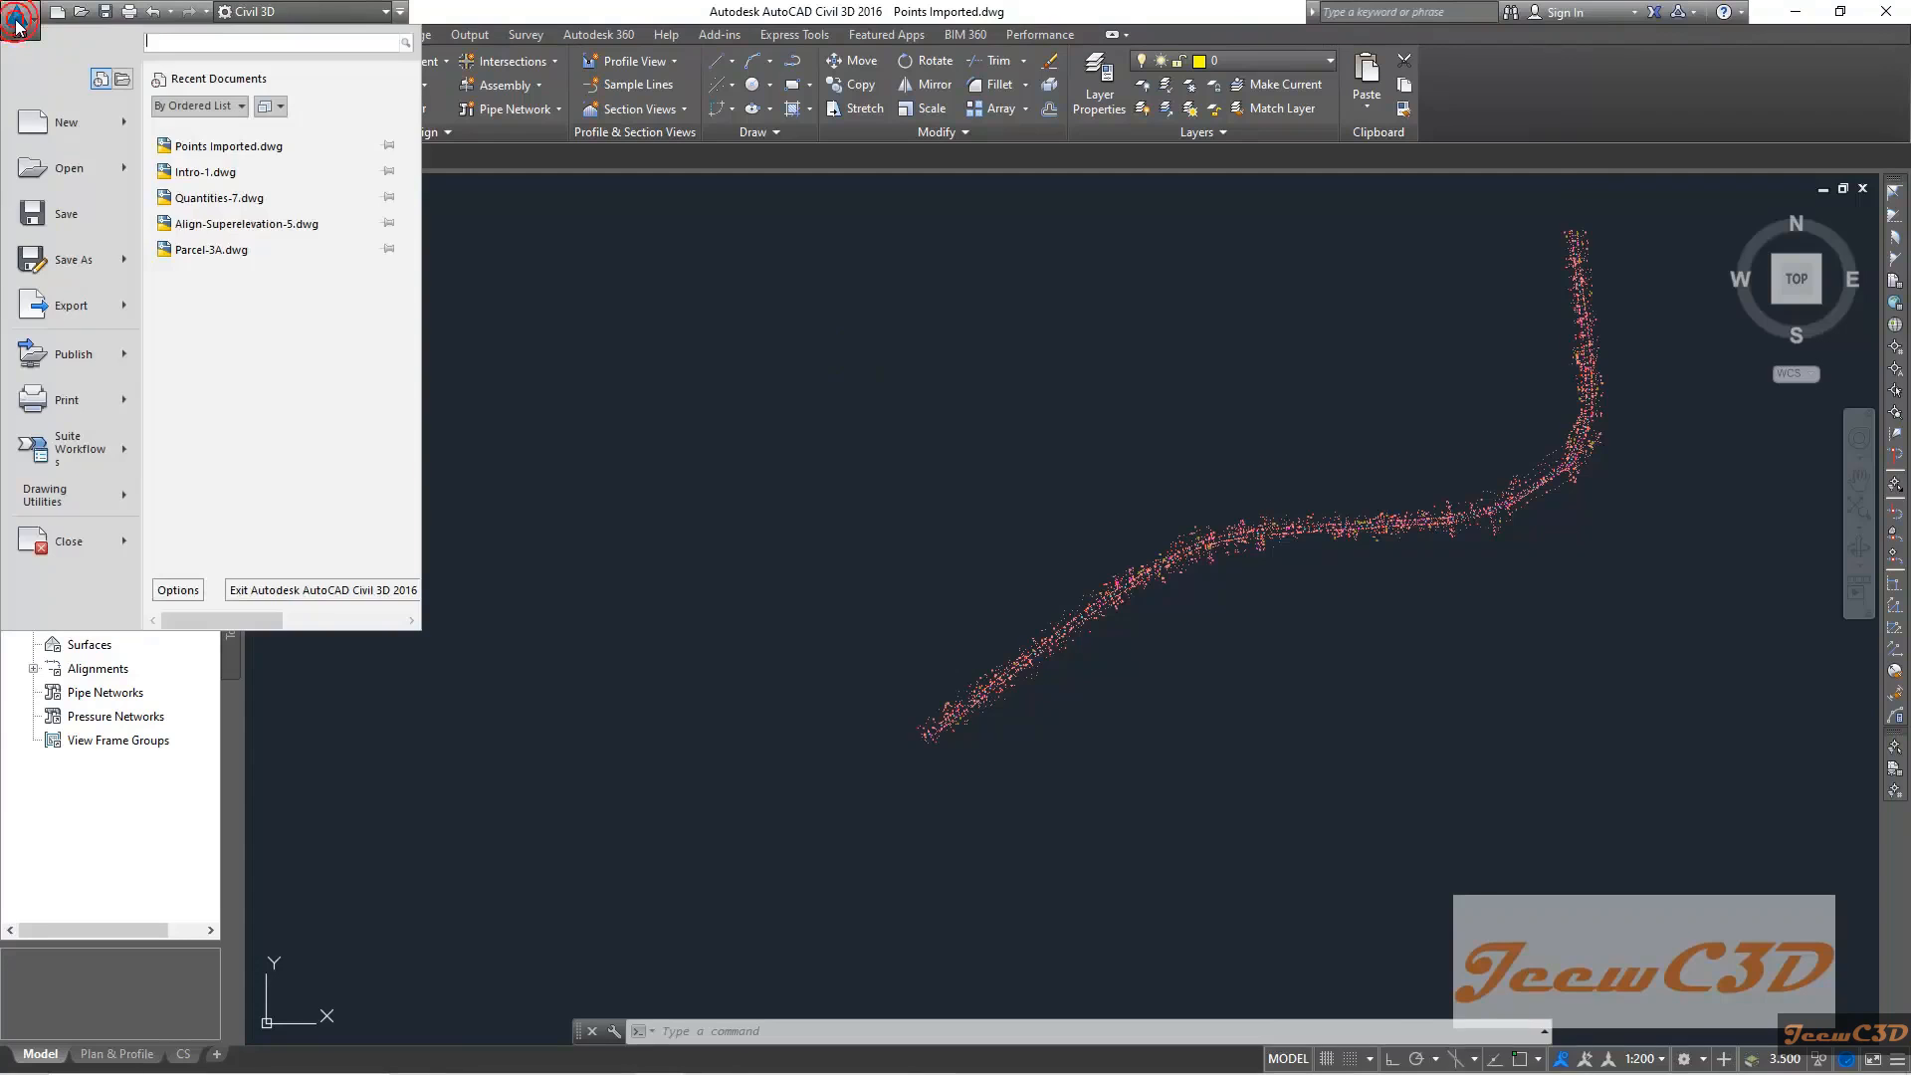
left_click(38, 260)
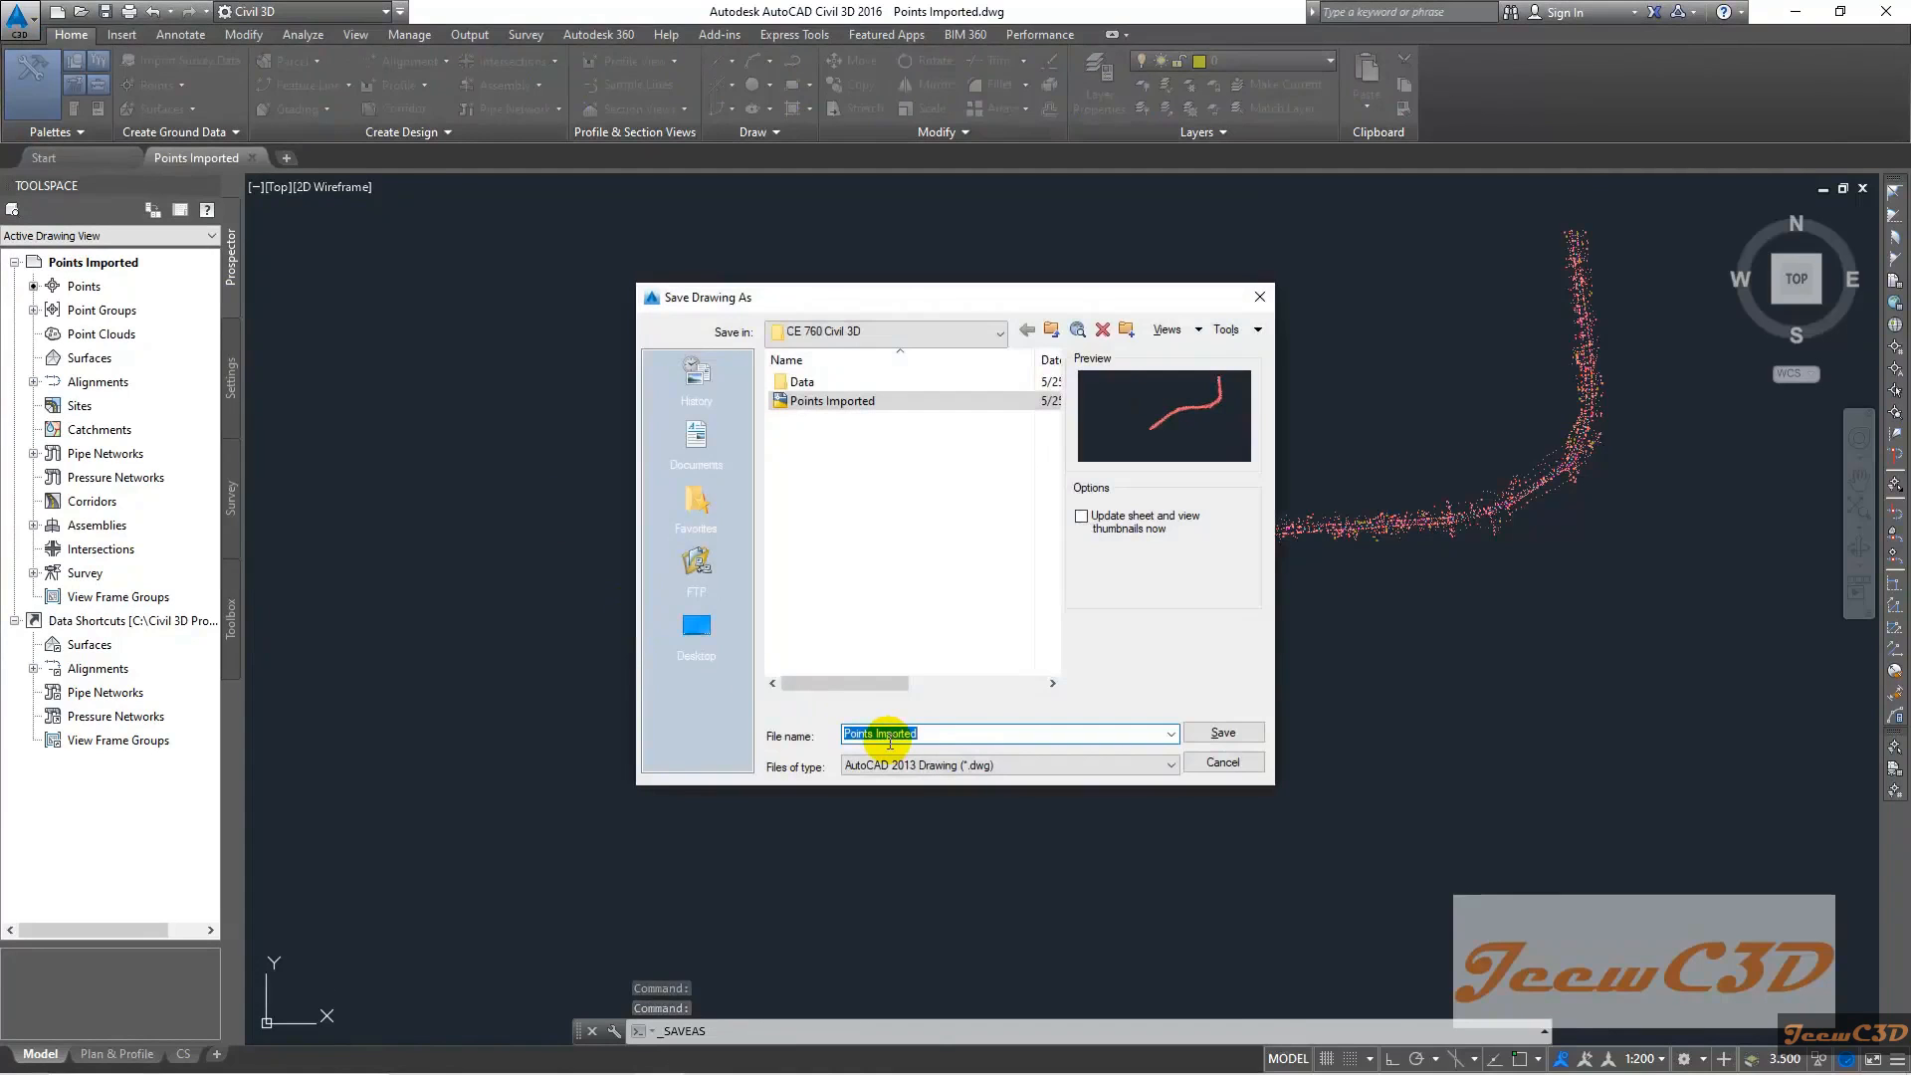
type("Ext")
type("em")
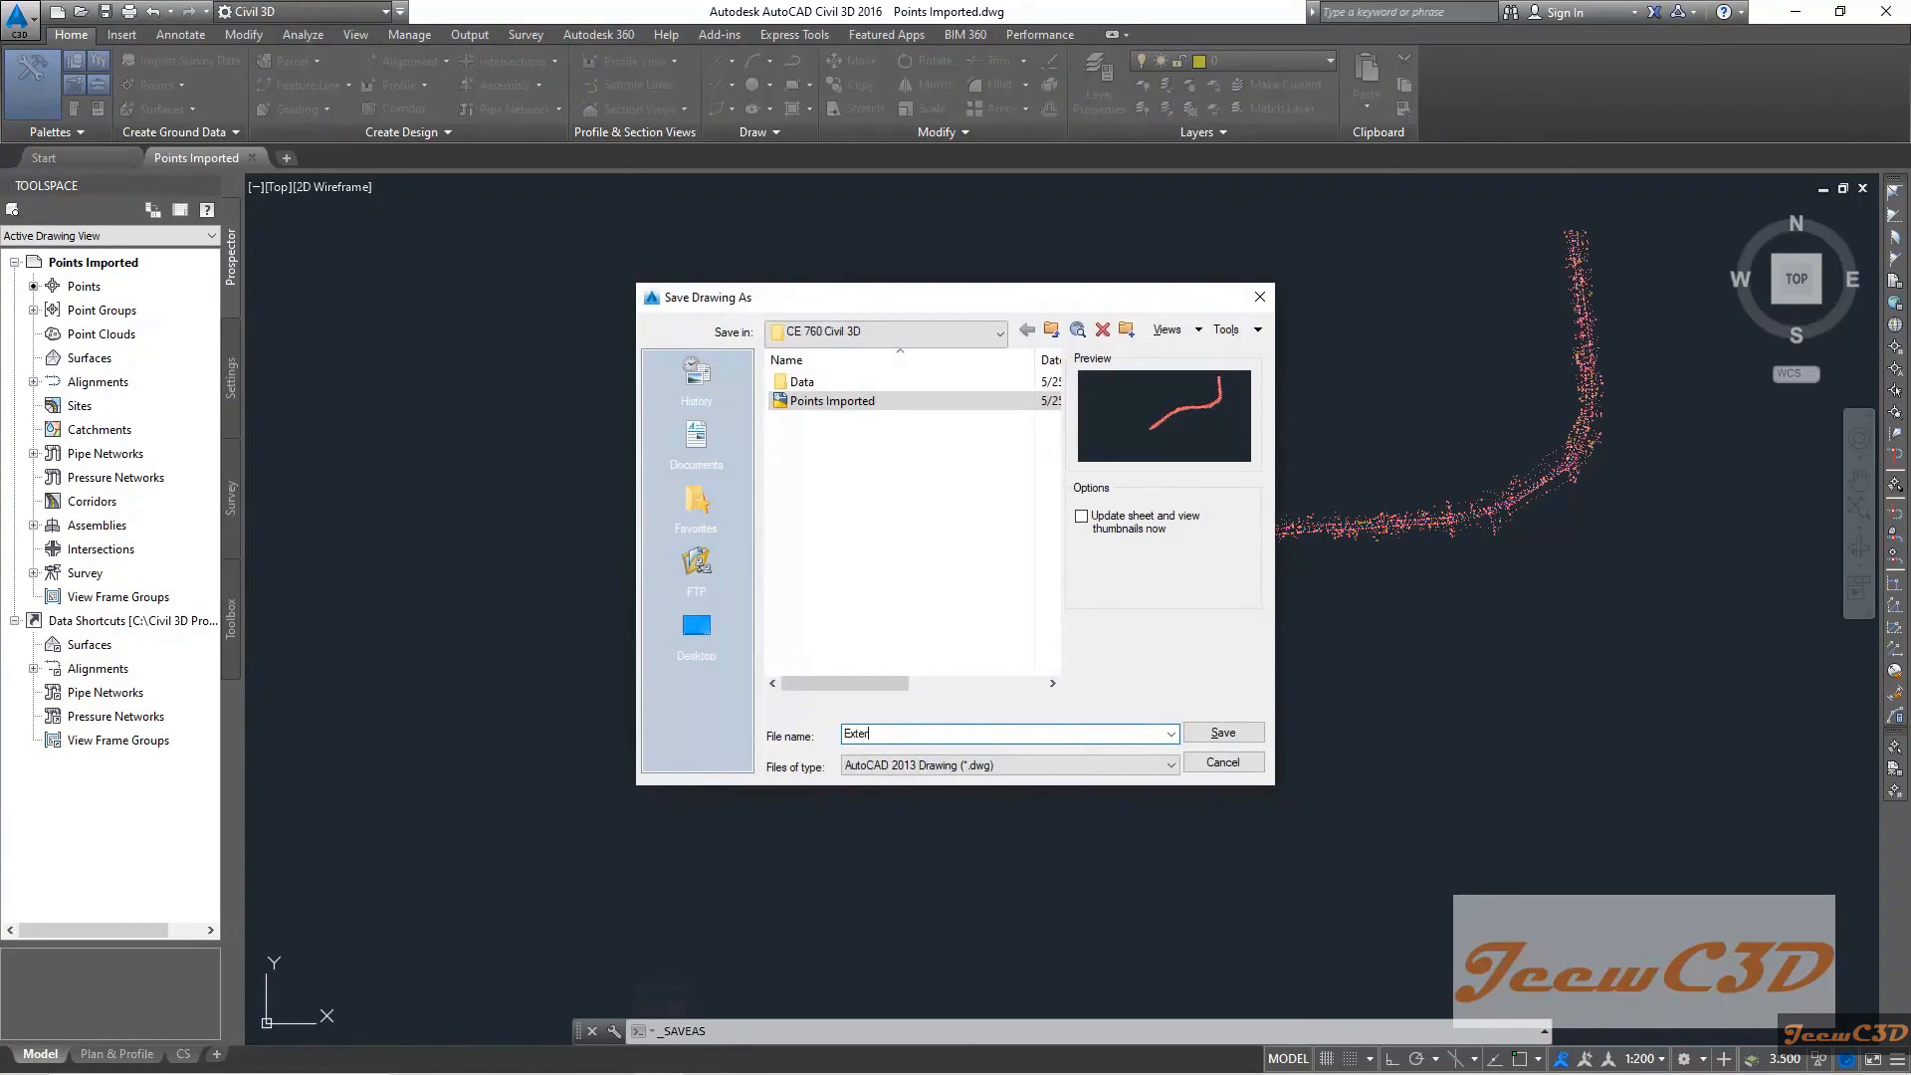
type("al Reference")
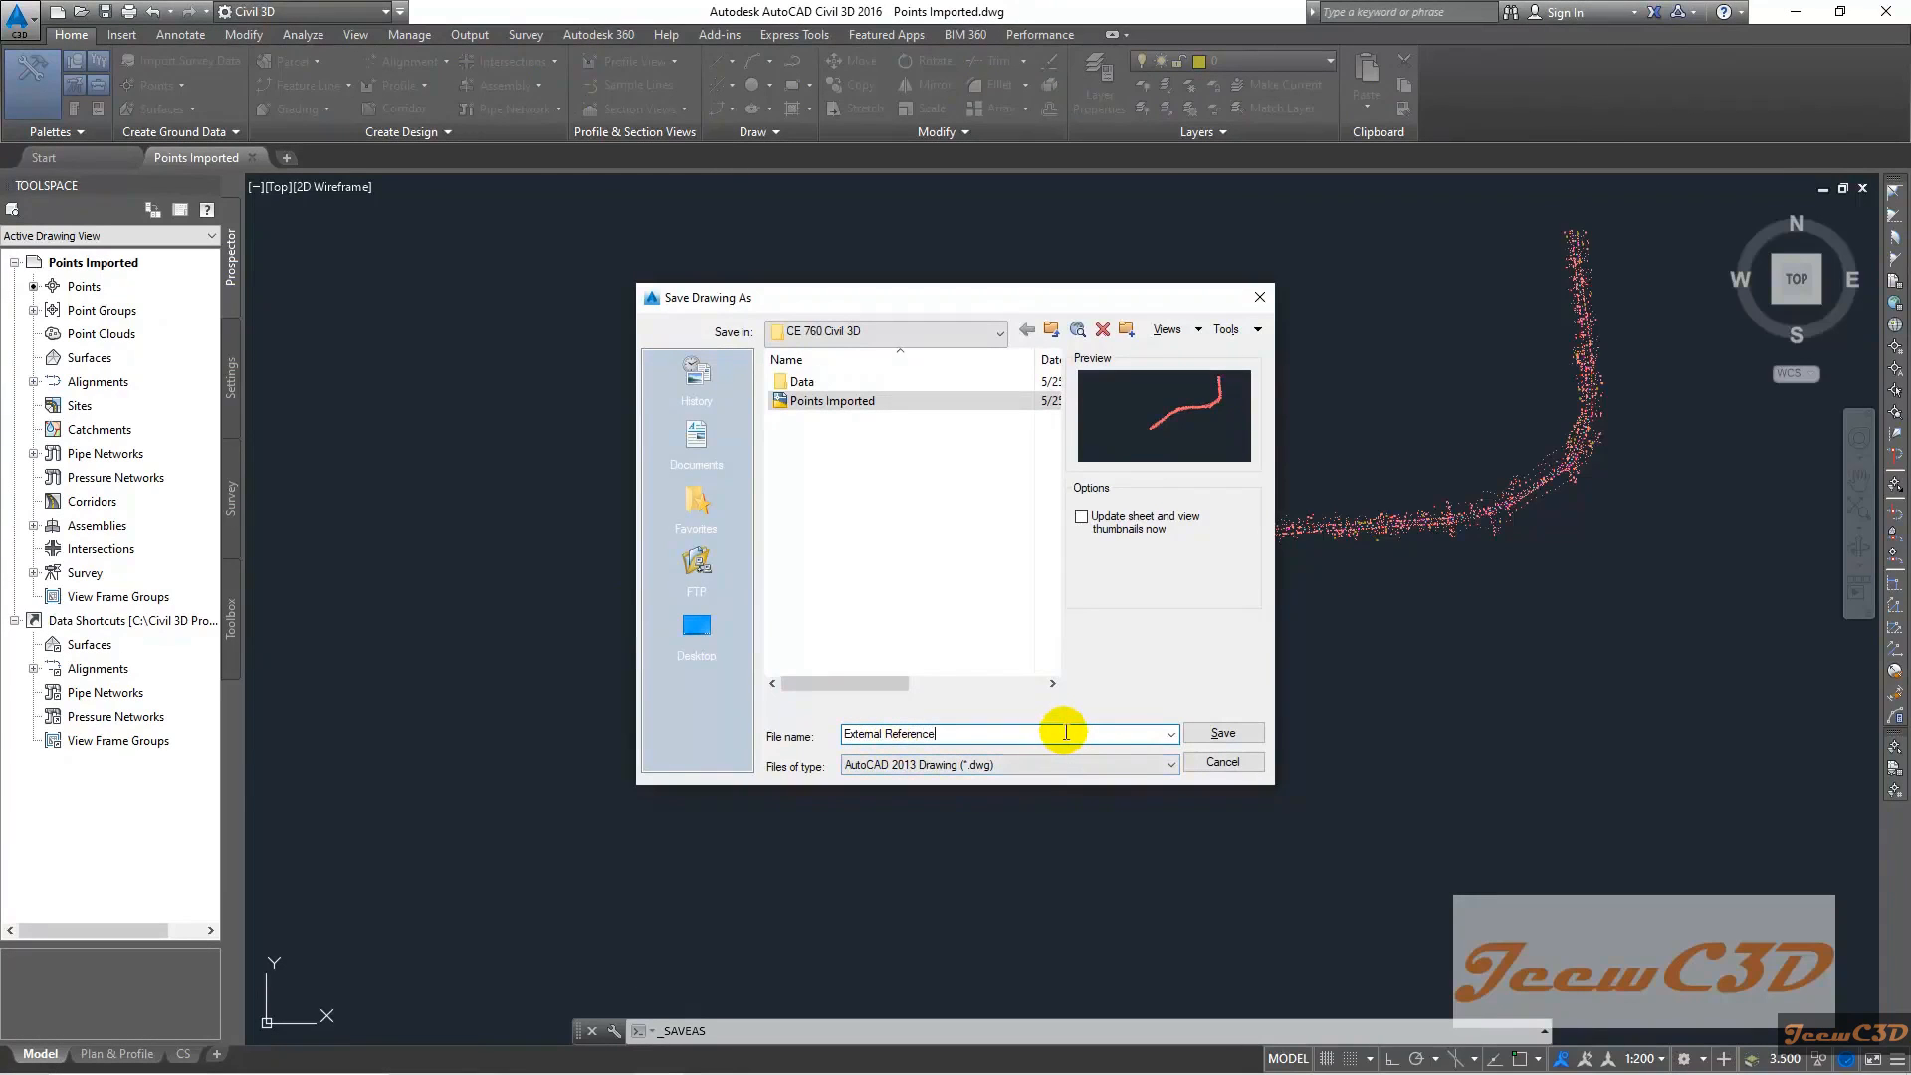
left_click(1223, 734)
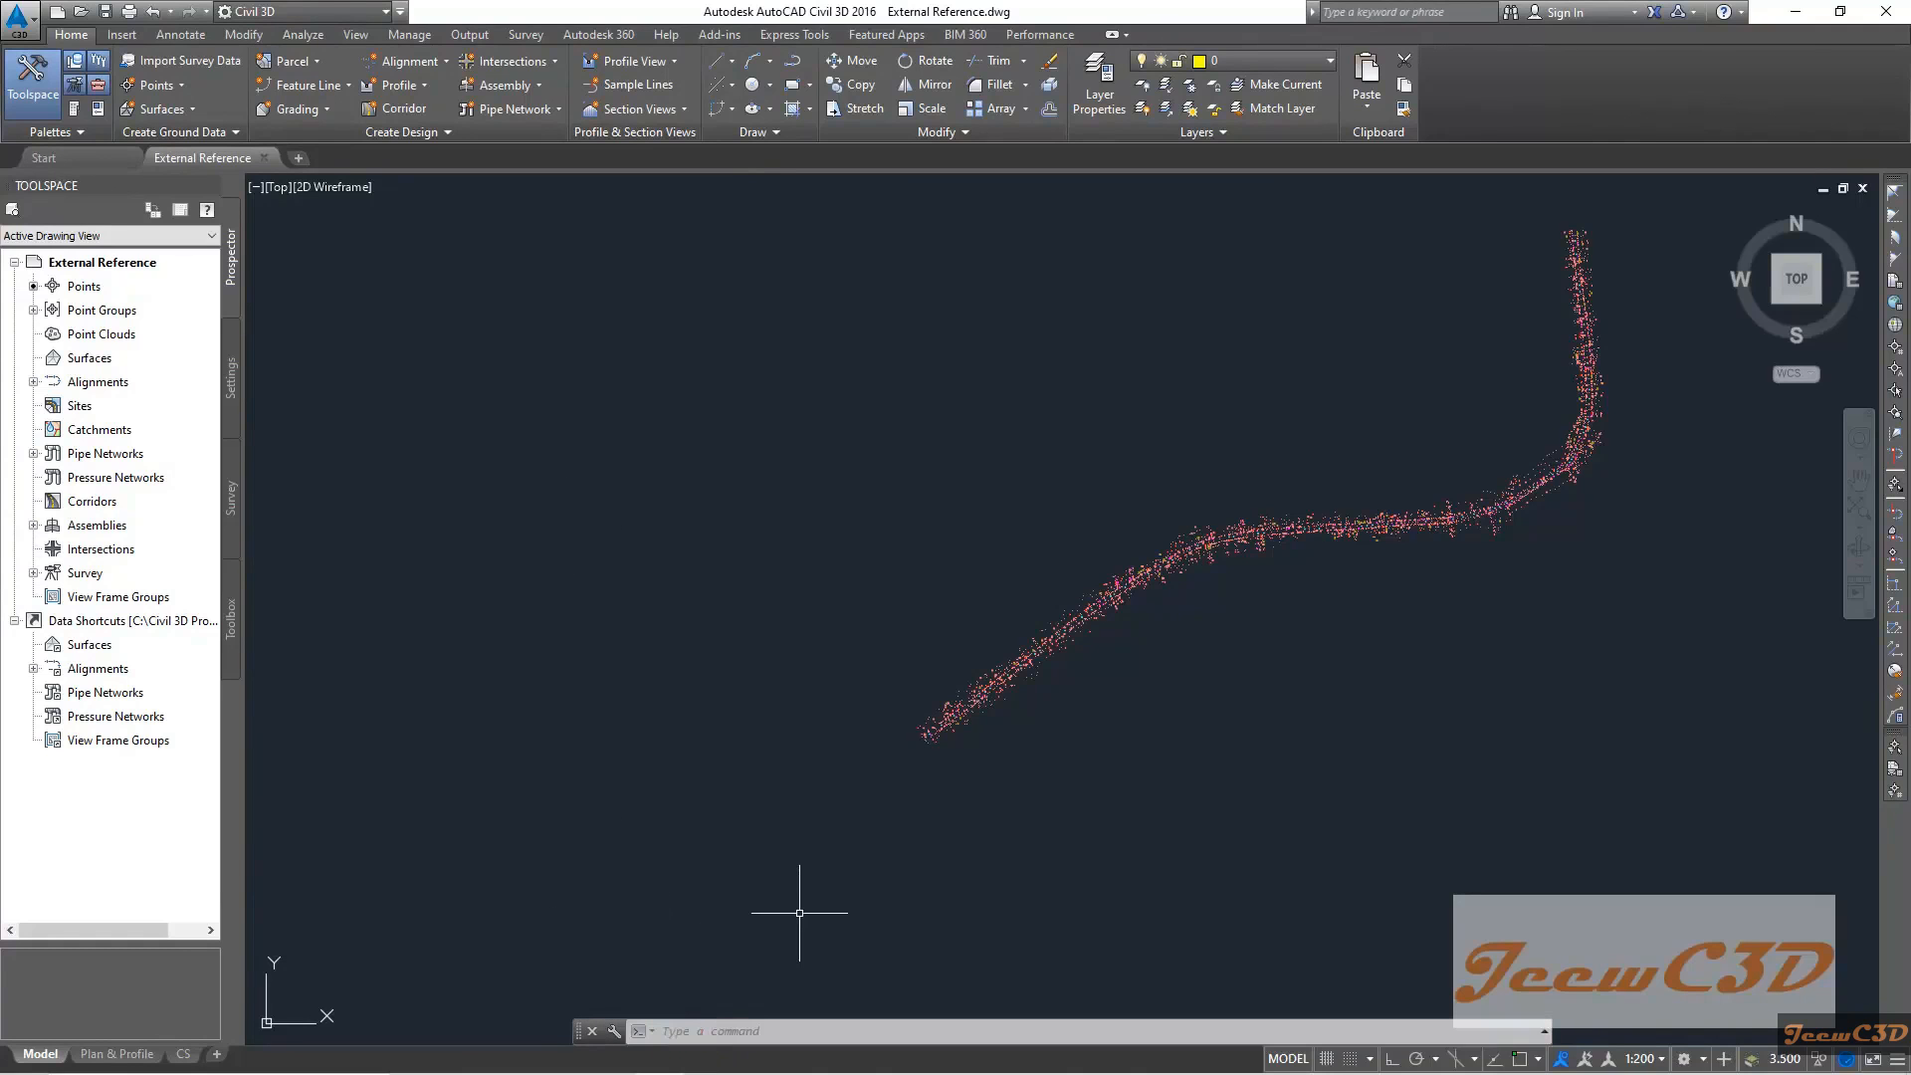
Open the external references manager with the XREF command and place it over the empty western part of the drawing area
left_click(730, 1033)
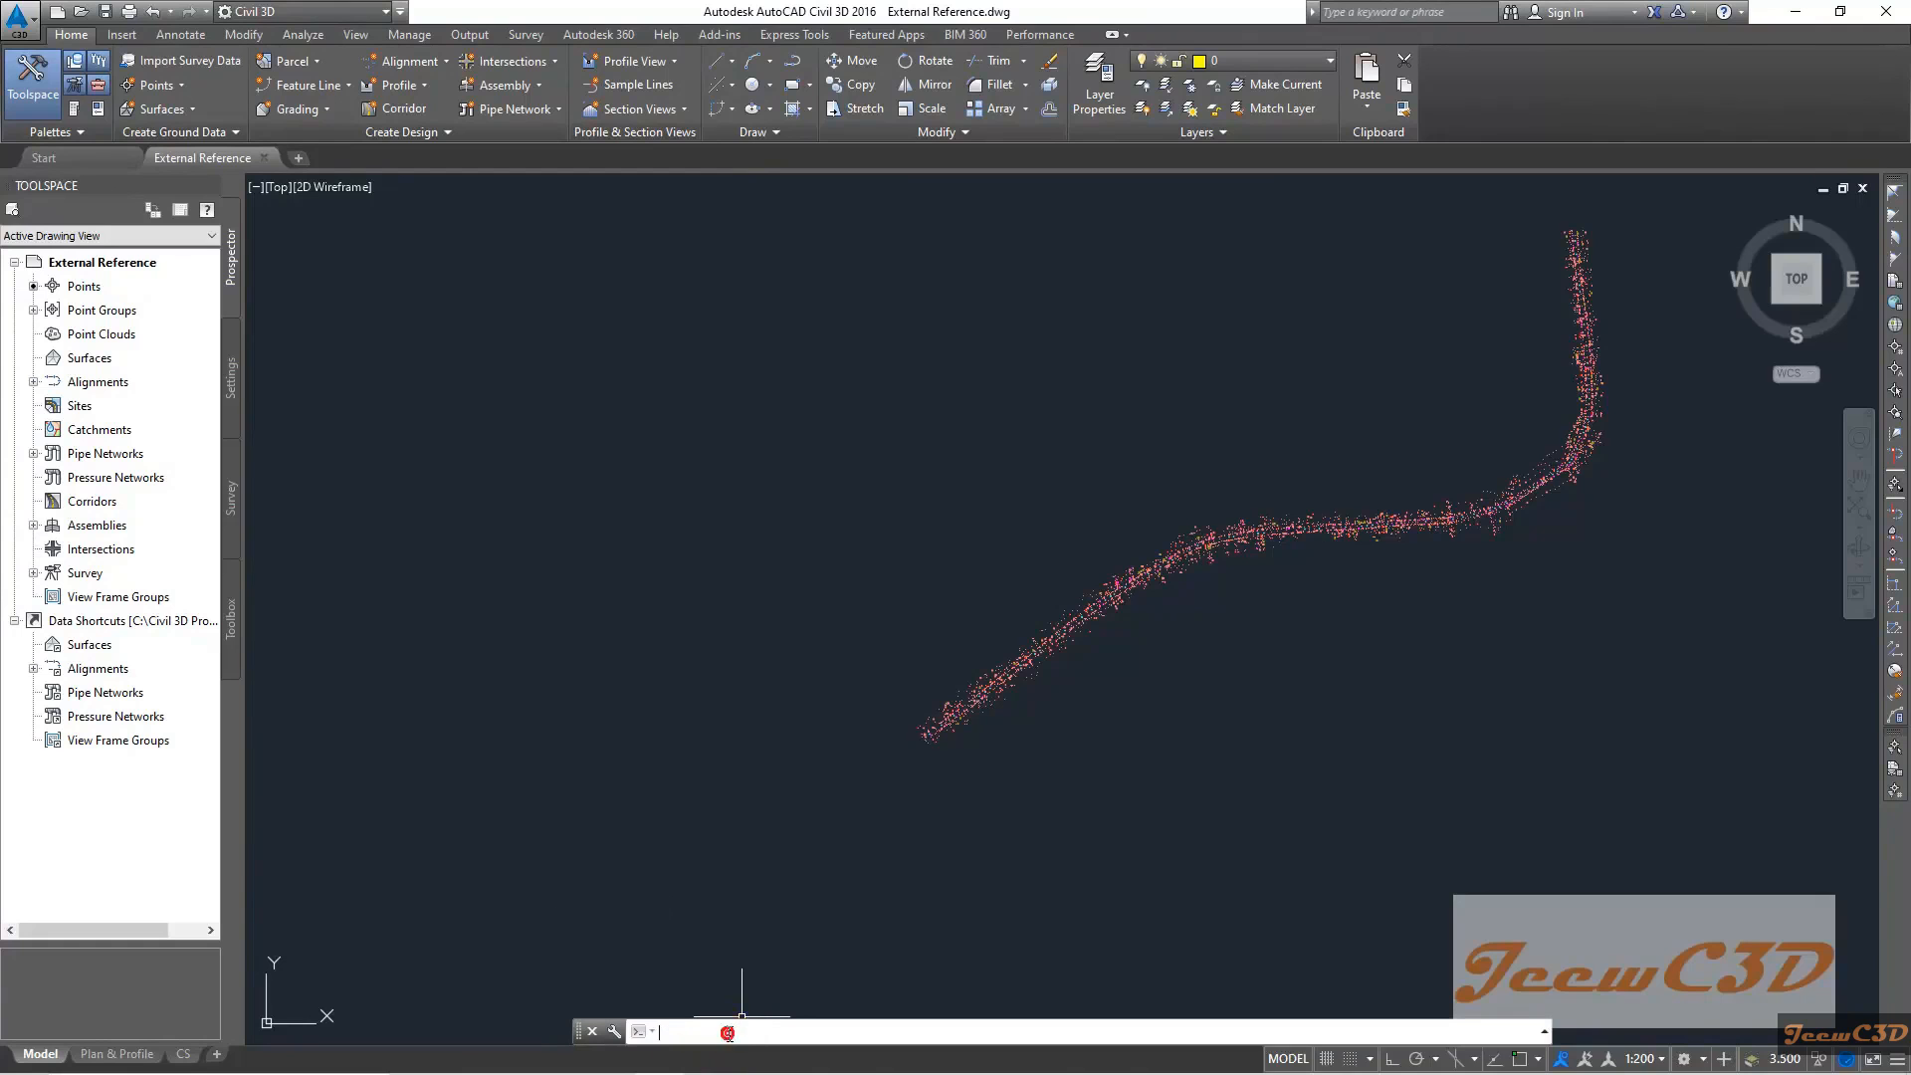
type("XREF")
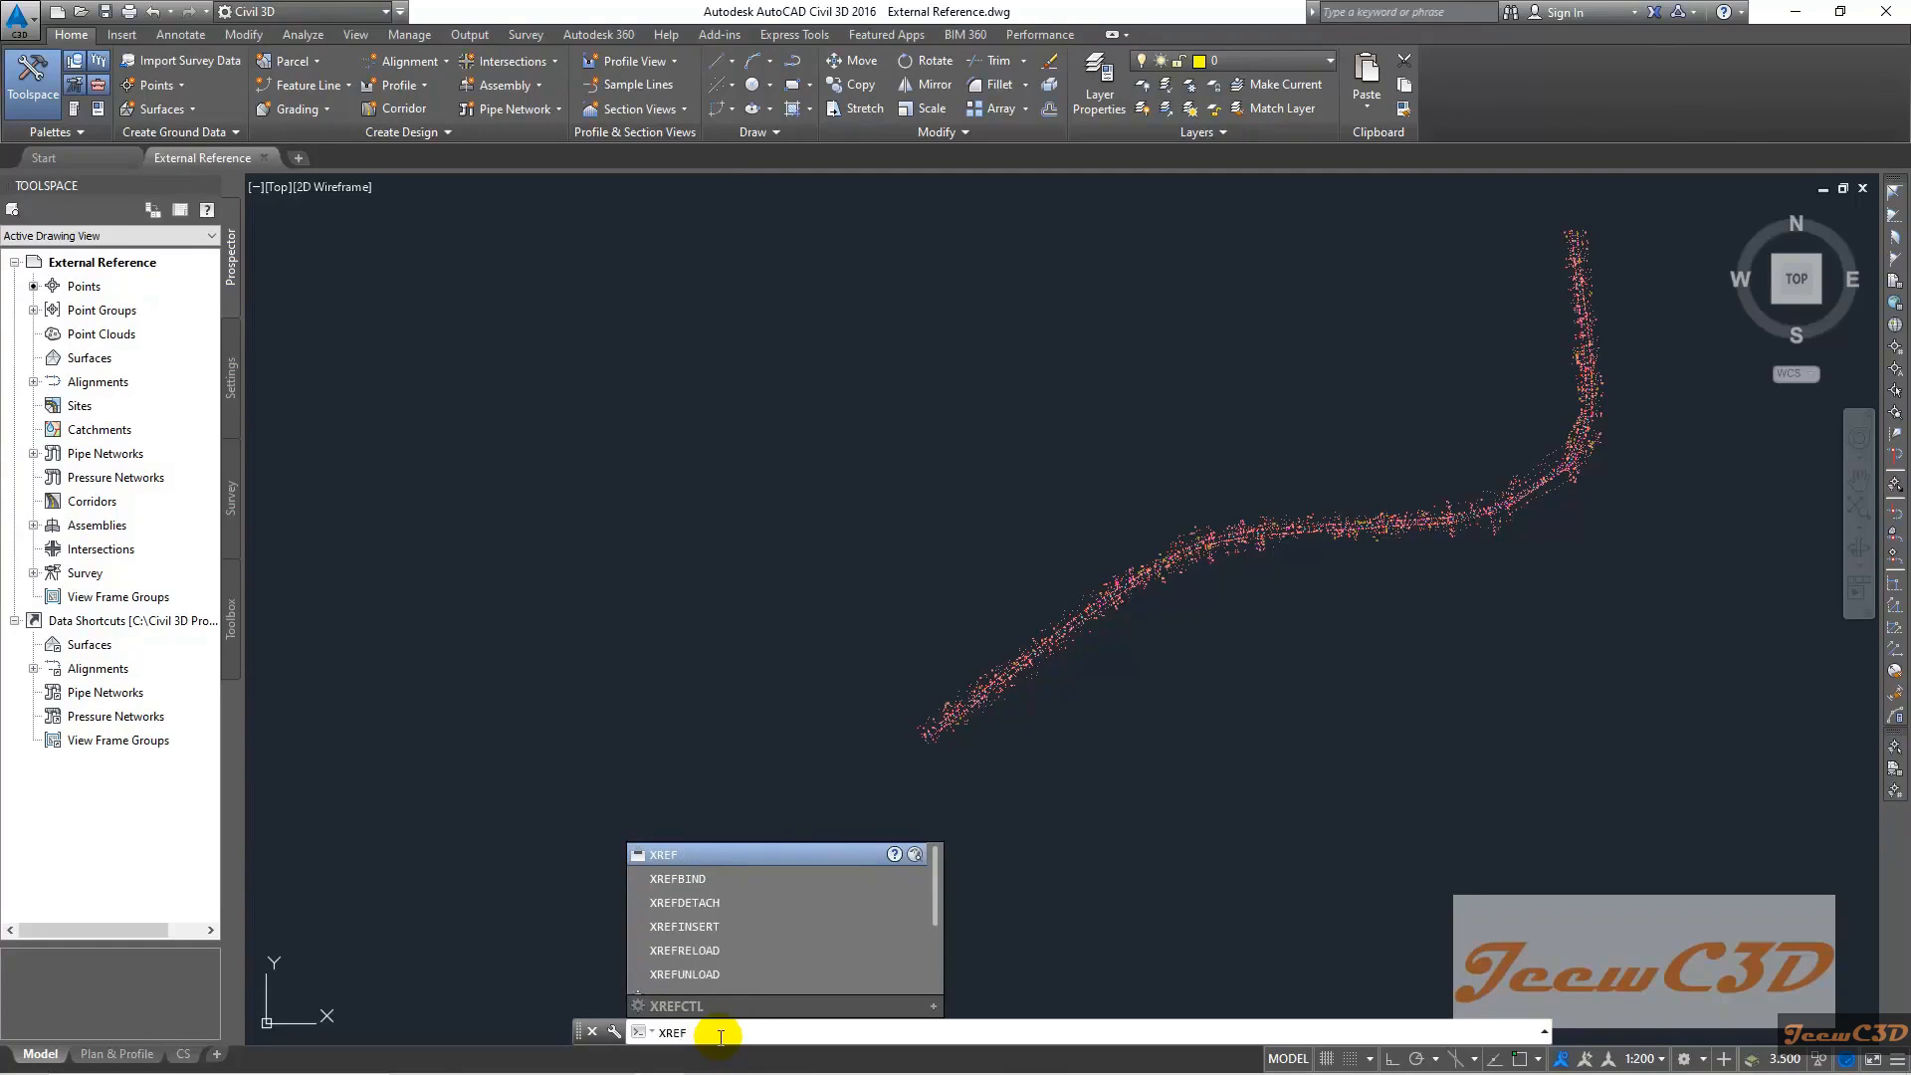
key("Return")
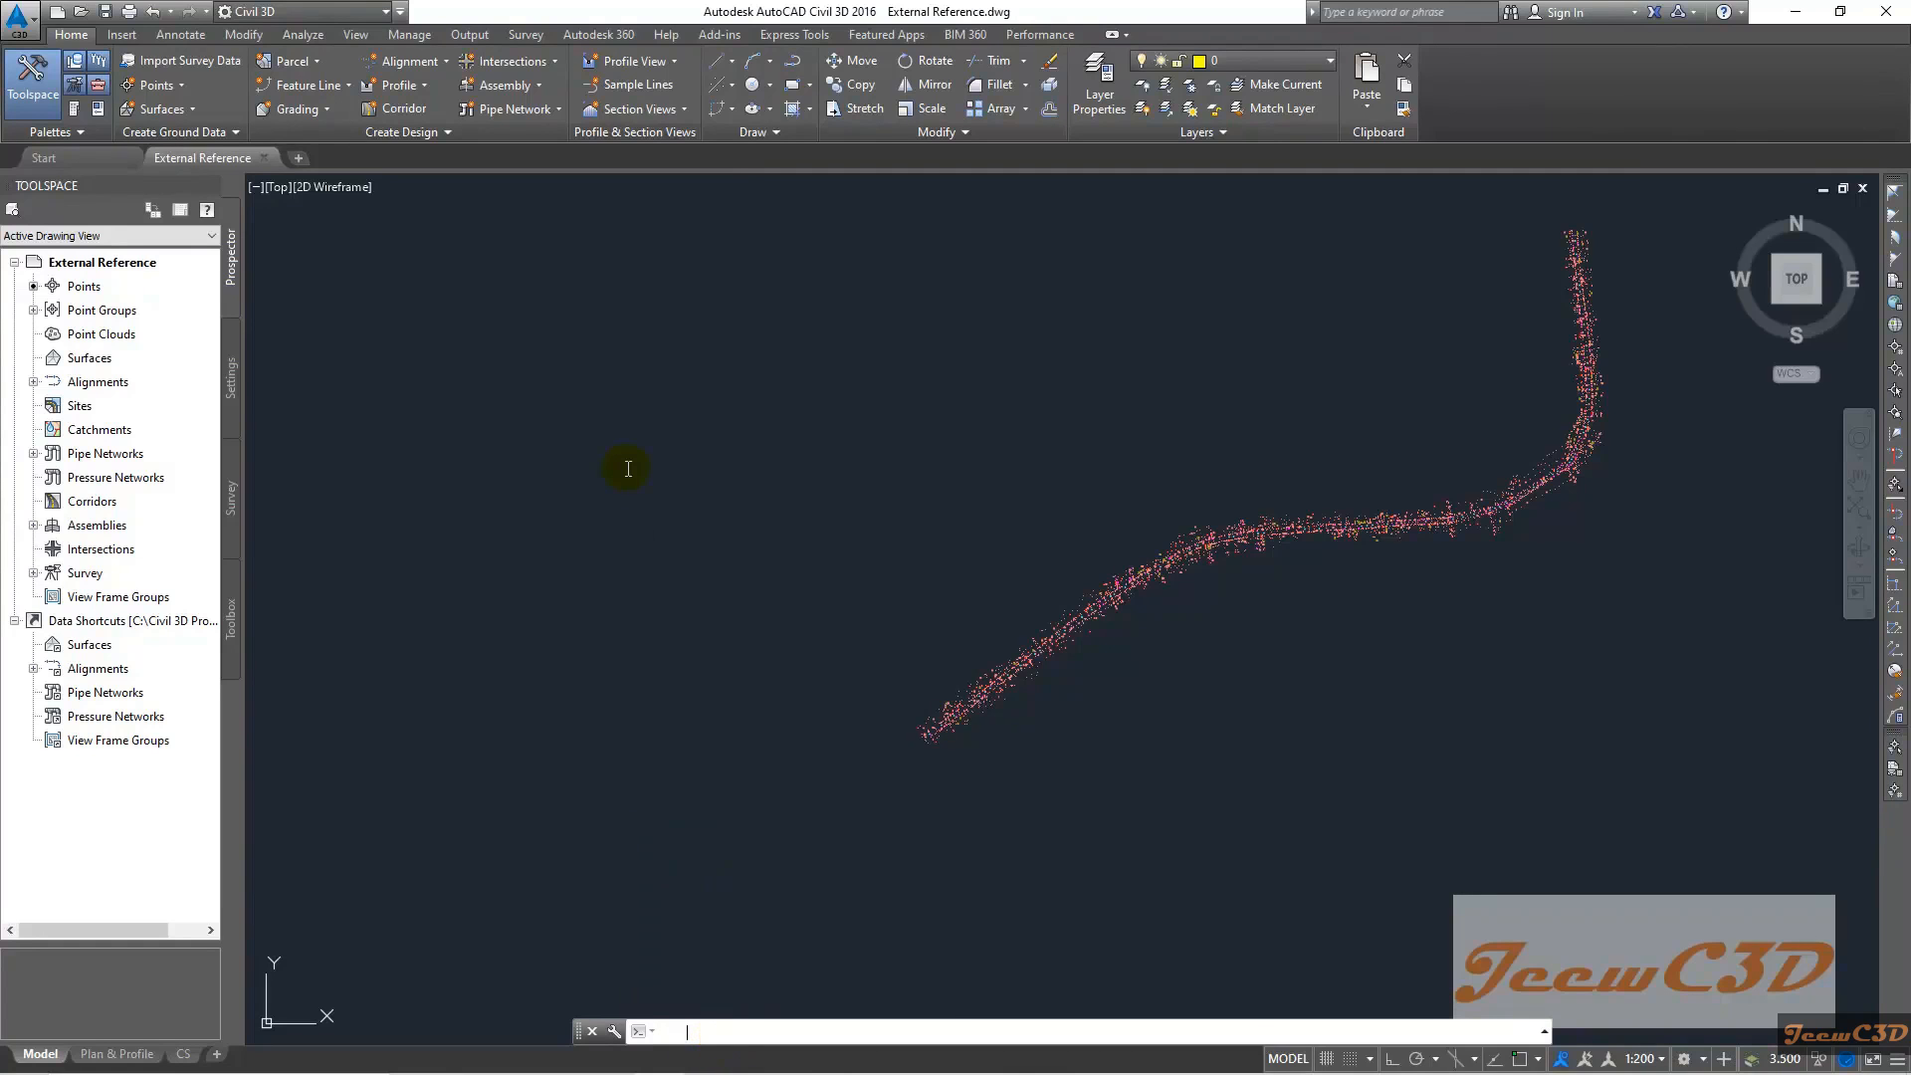
mouse_move(64, 211)
left_mouse_down()
mouse_move(343, 375)
mouse_move(487, 384)
left_mouse_up()
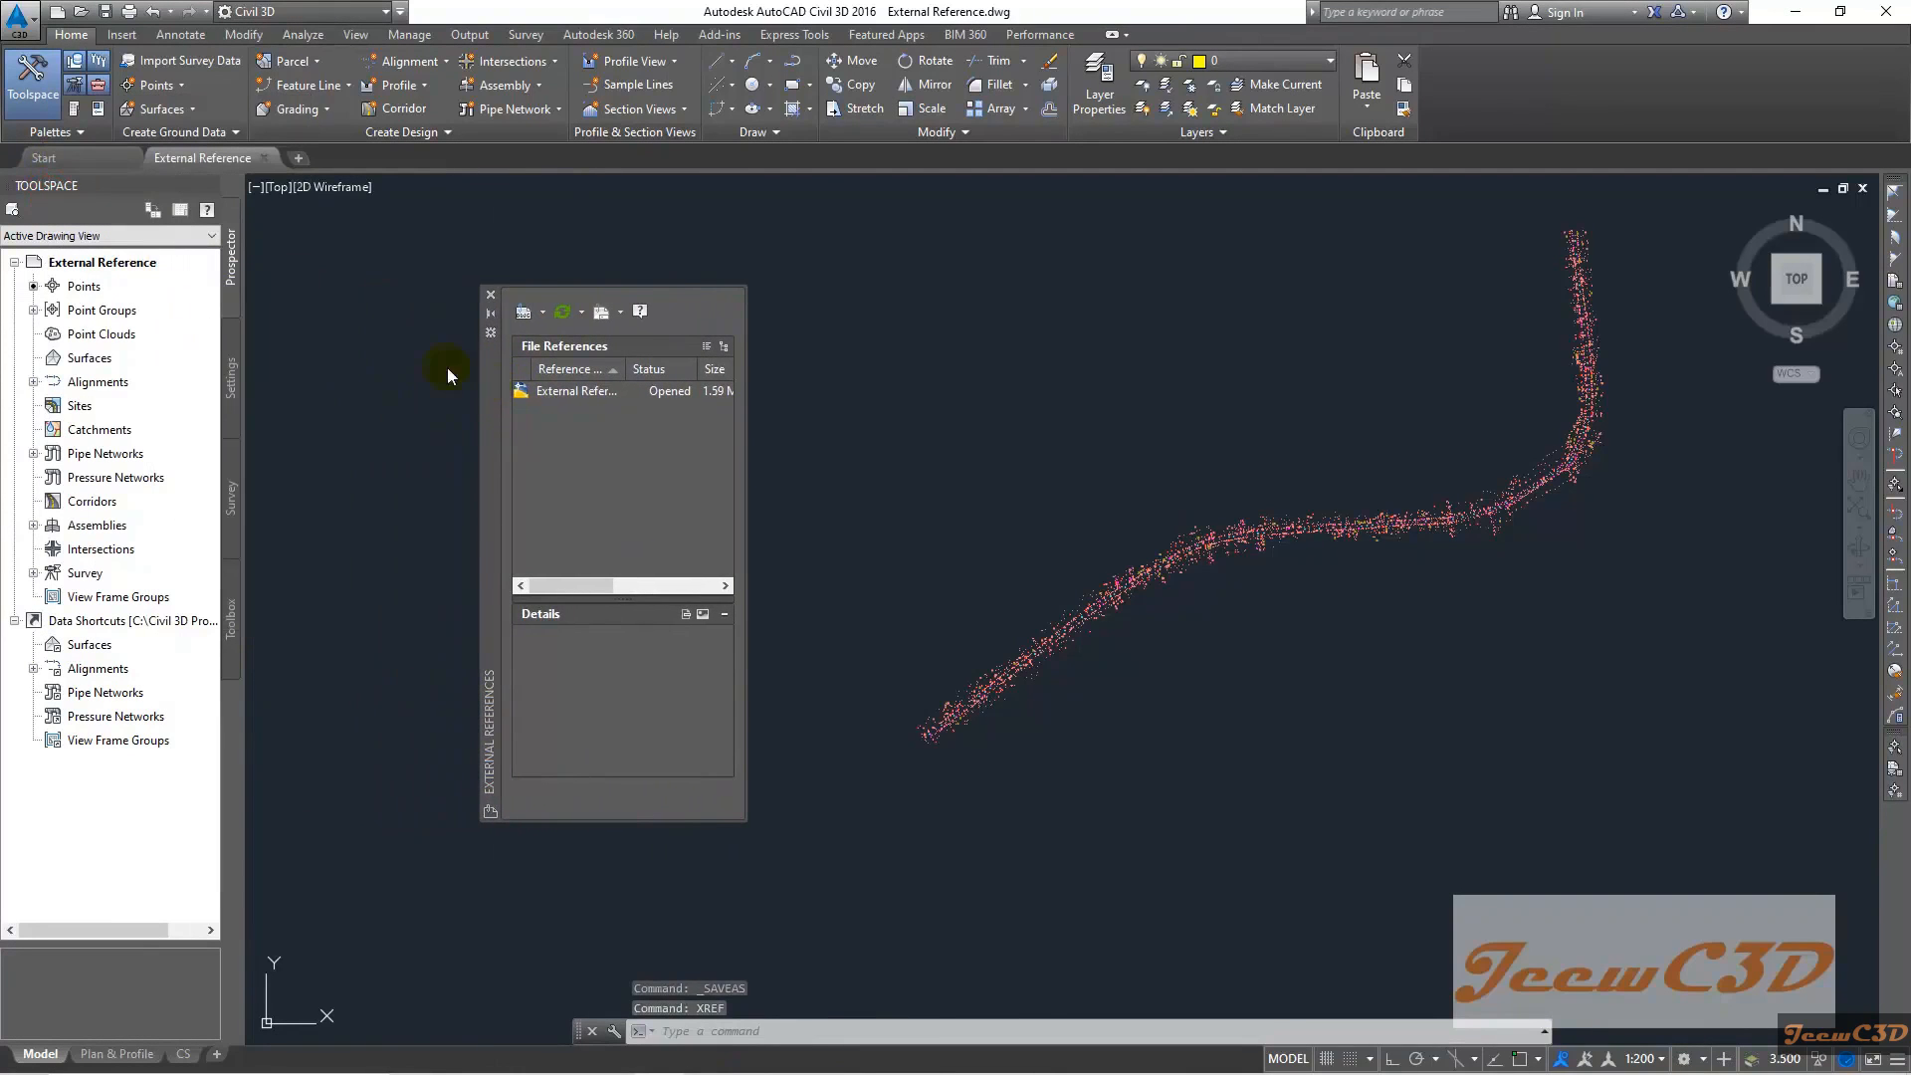
Attach Topo Survey.dwg from the Data folder of CE 760 Civil 3D as a DWG reference with its insertion point at 0,0,0
left_click(545, 314)
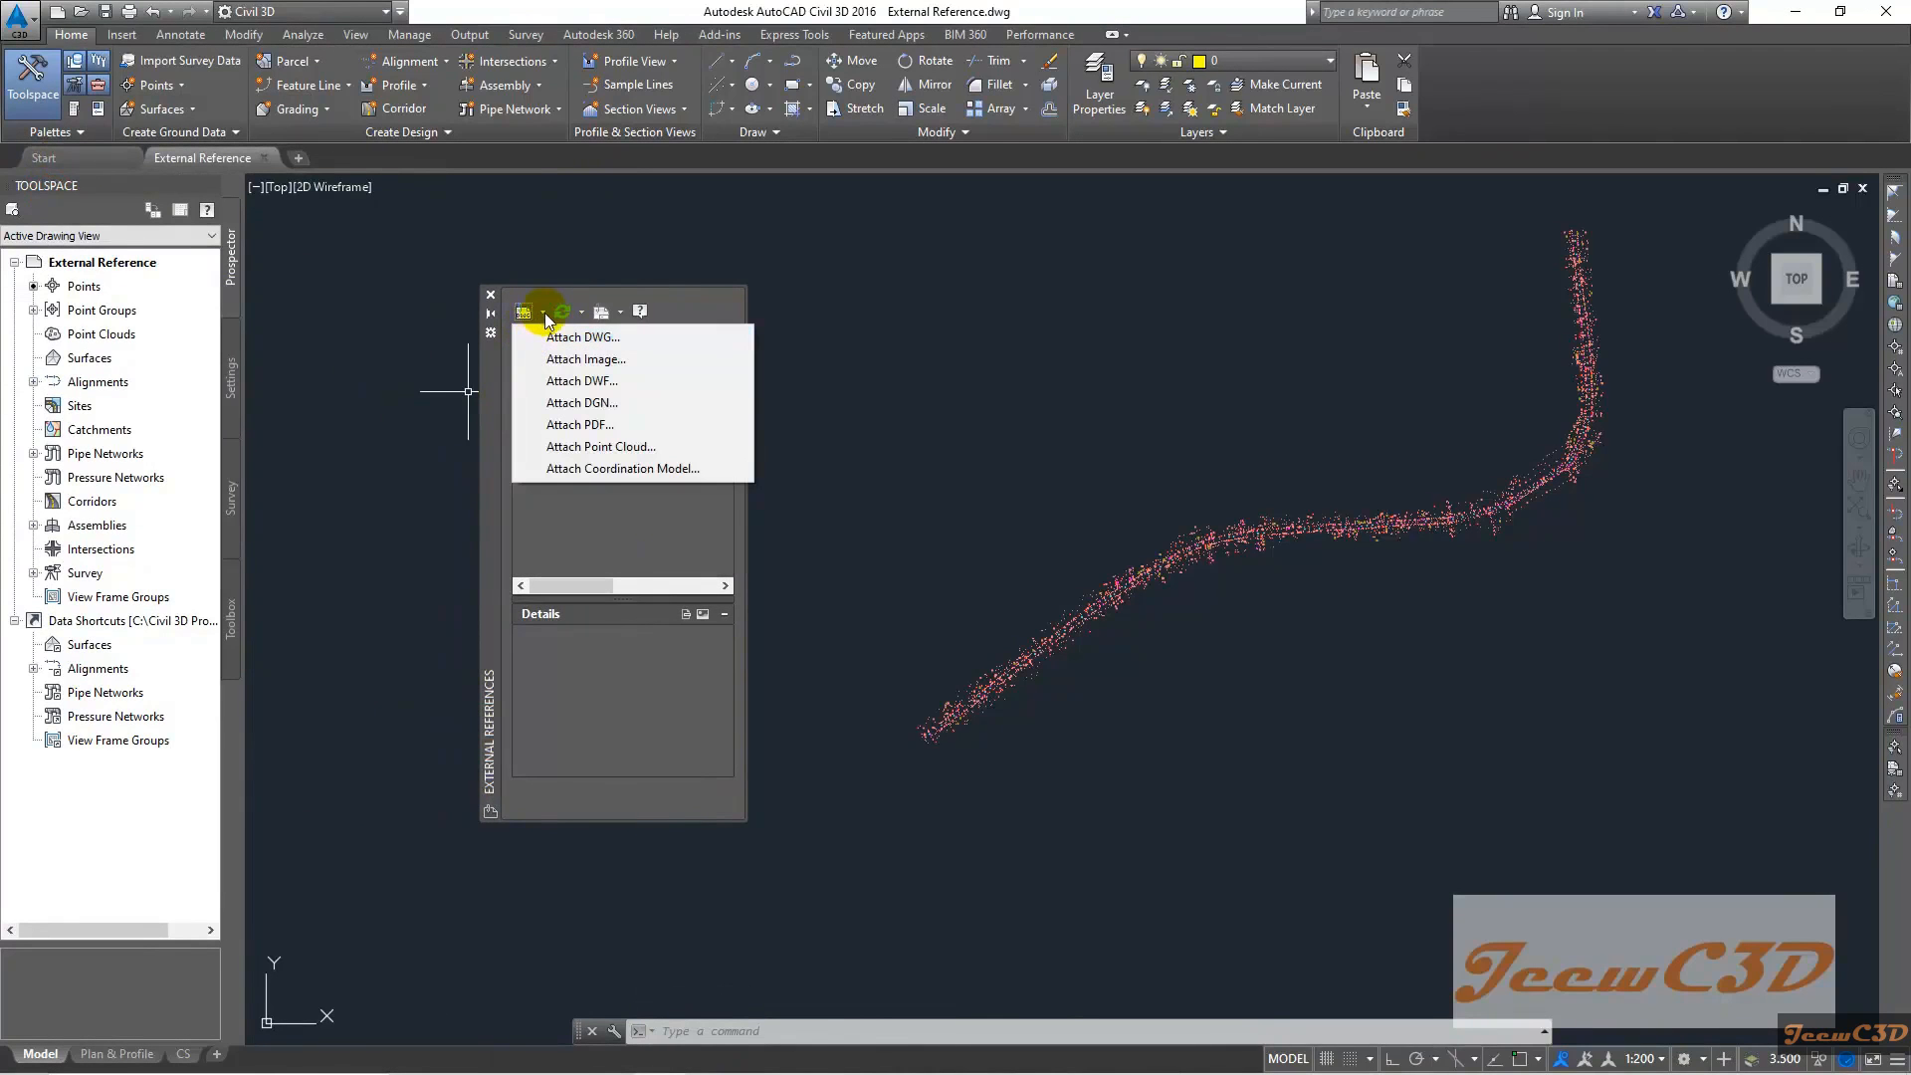
left_click(596, 338)
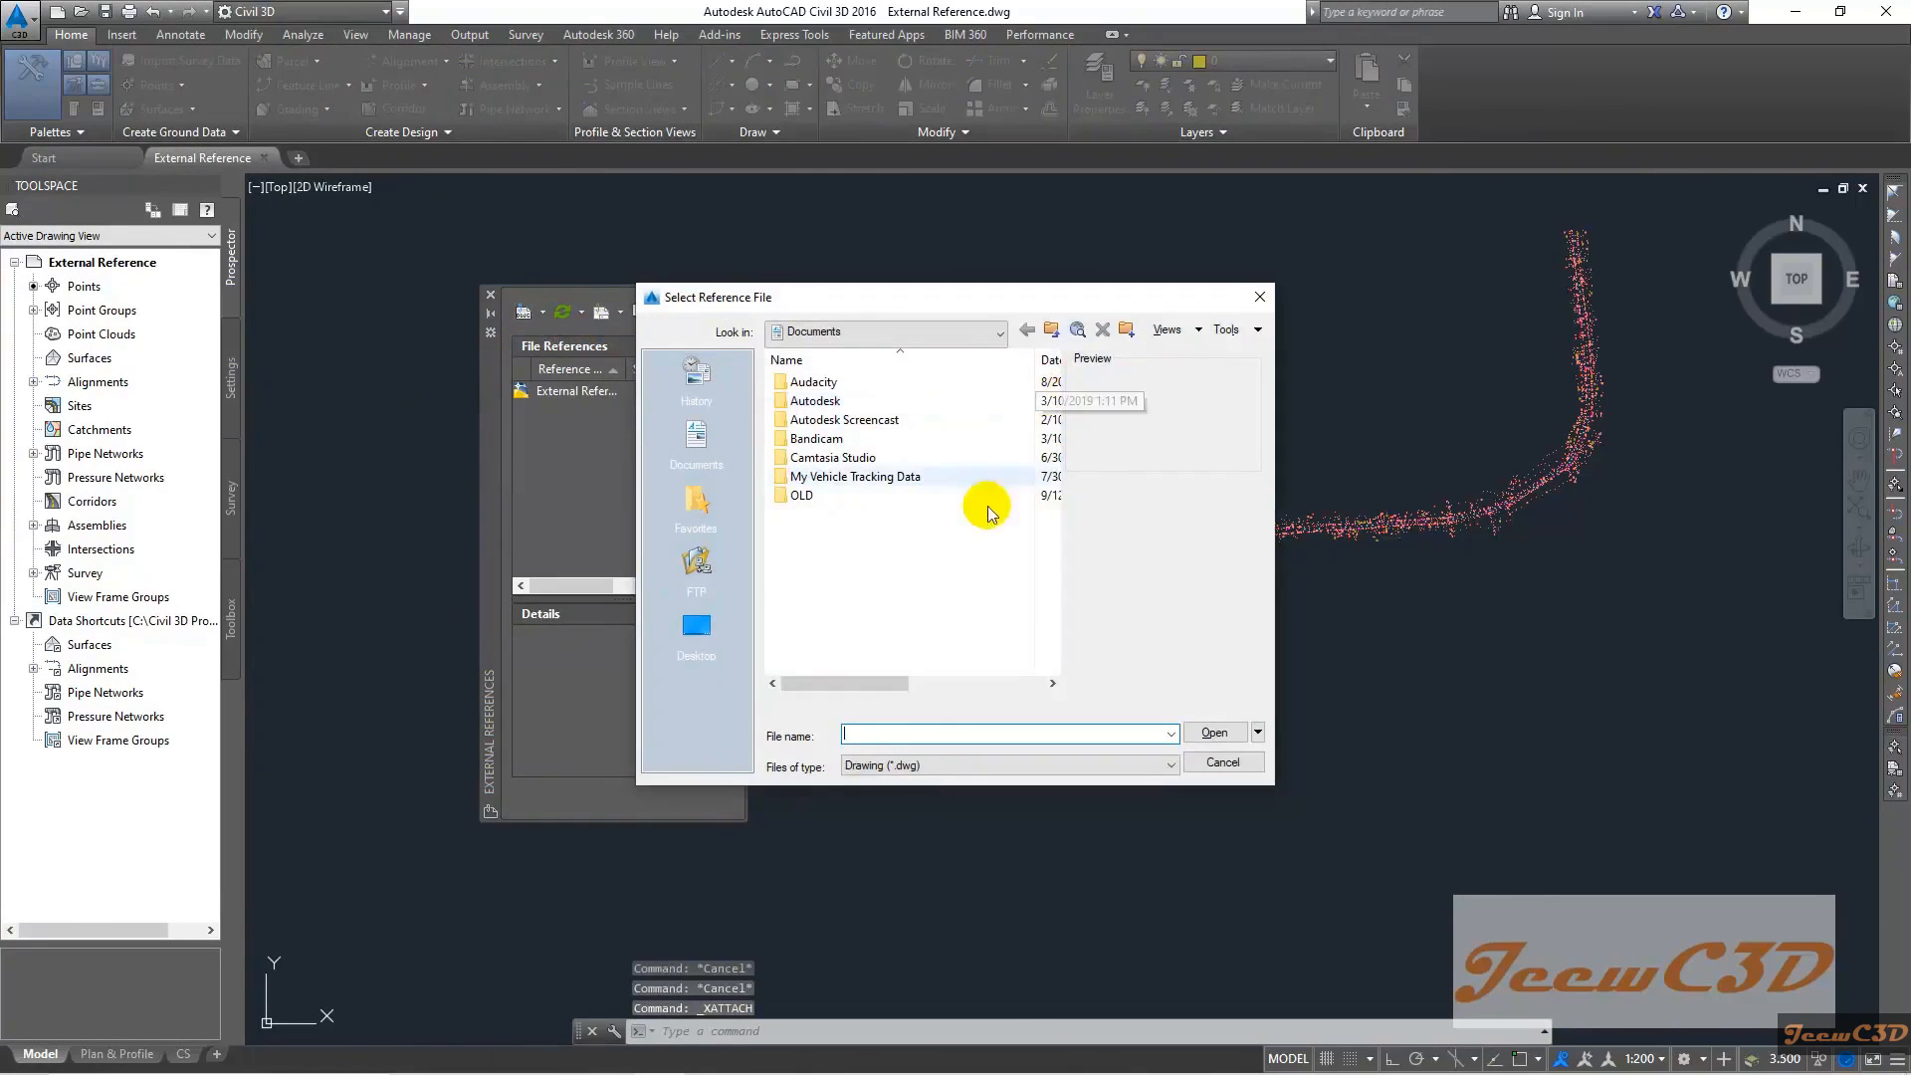
left_click(700, 627)
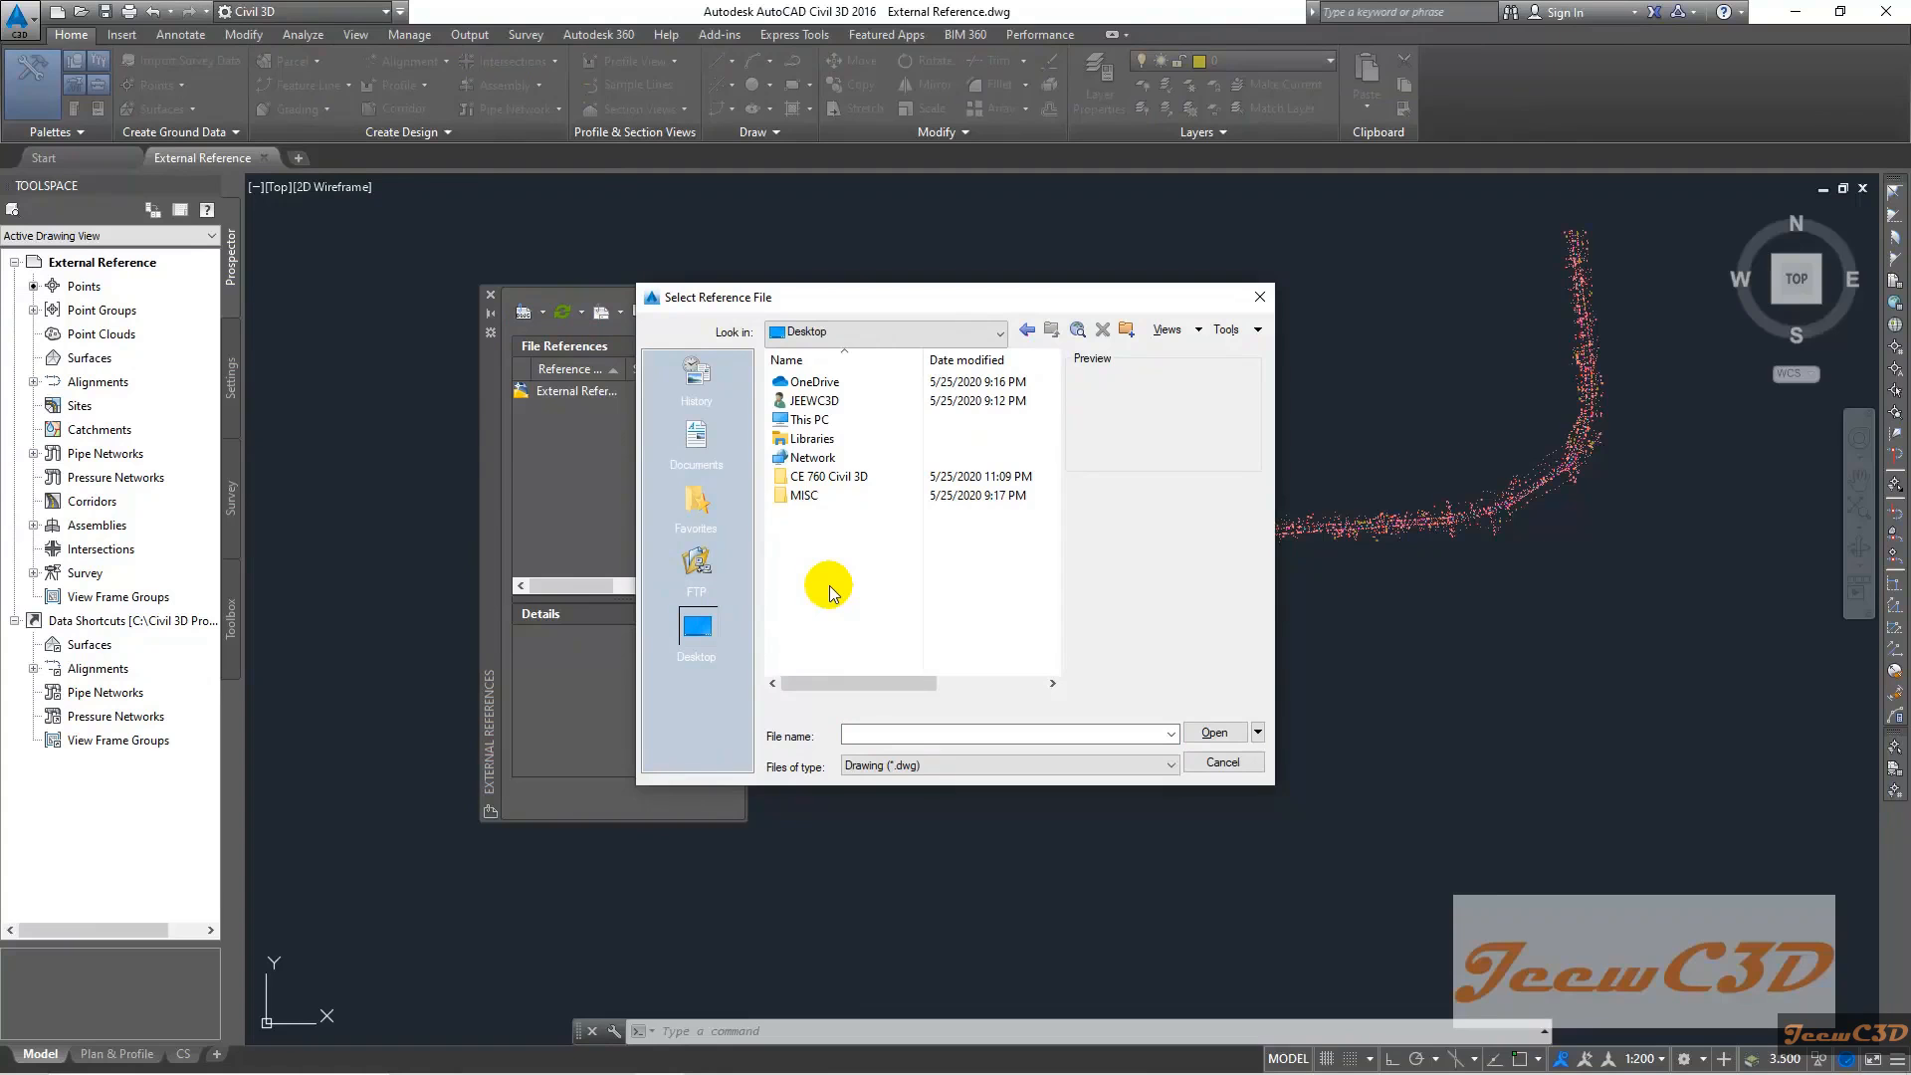
double_click(851, 483)
double_click(799, 382)
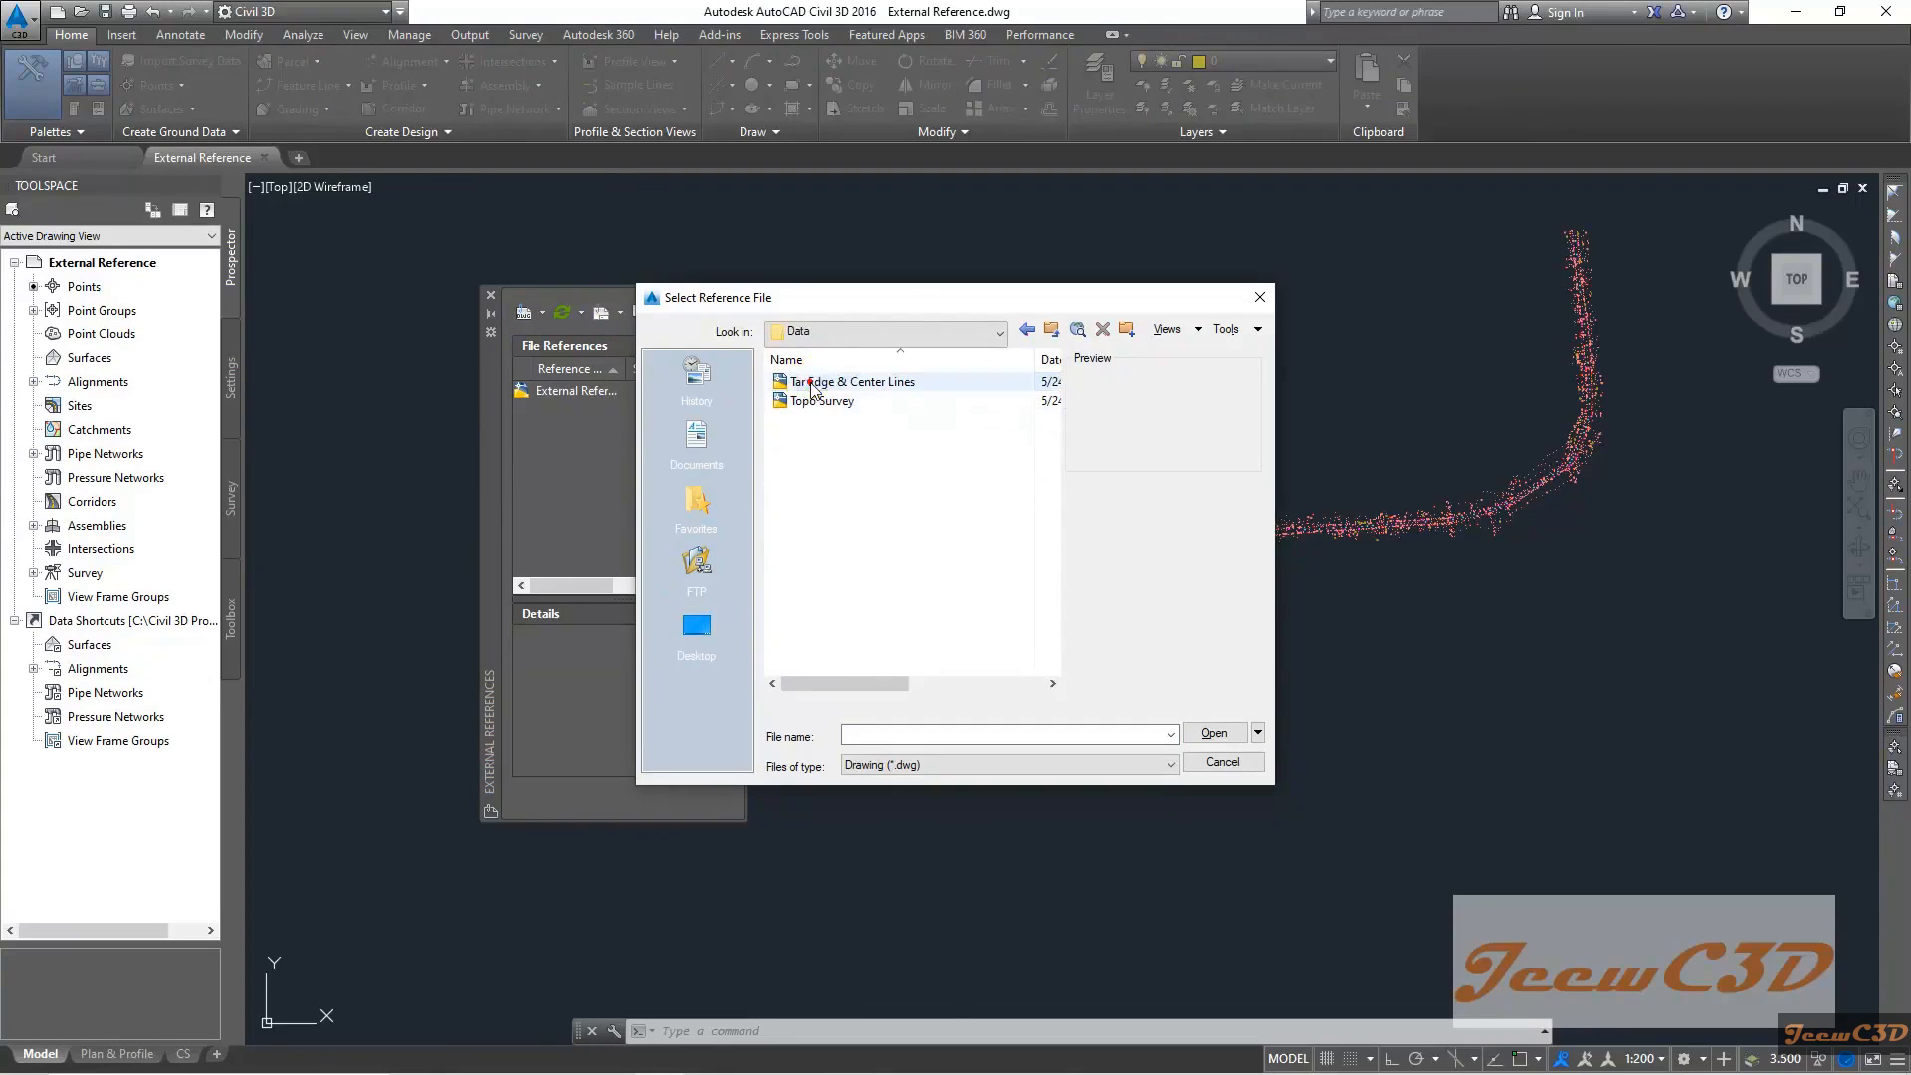
left_click(818, 500)
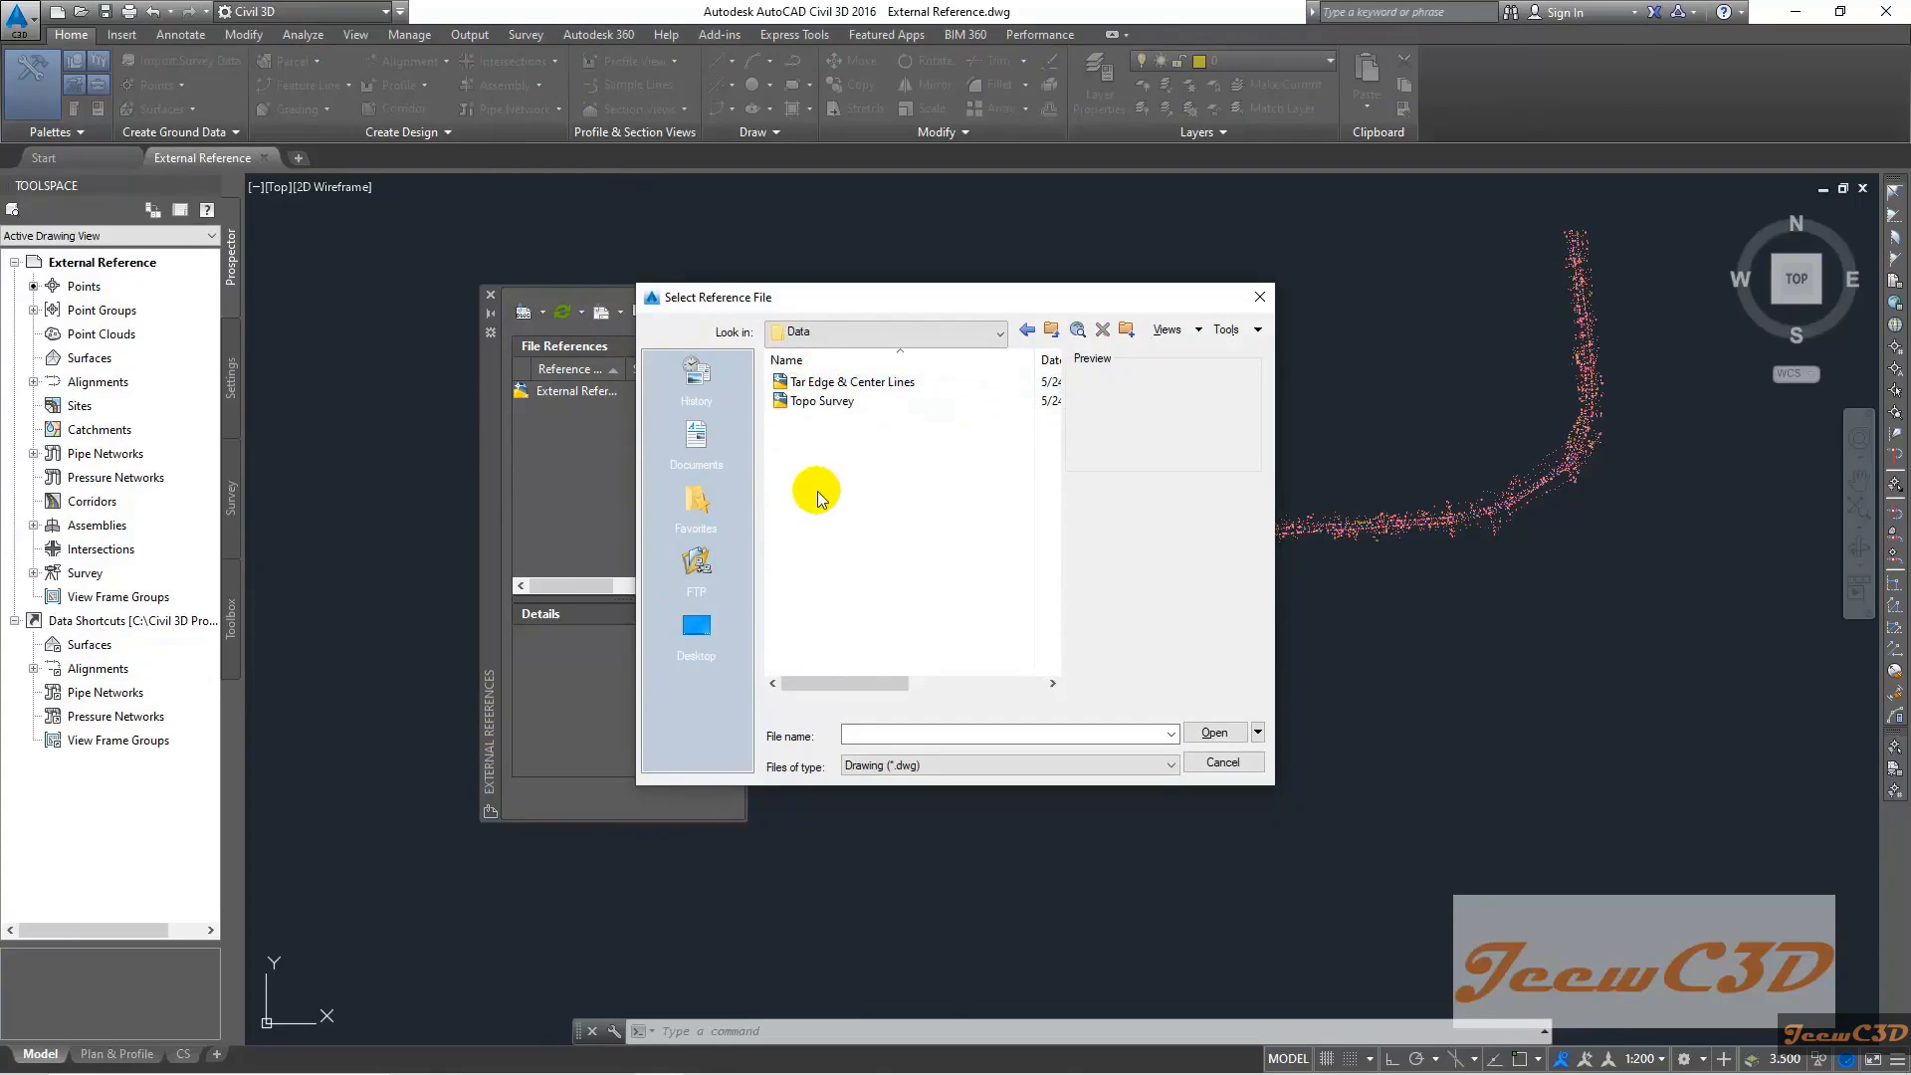
left_click(832, 404)
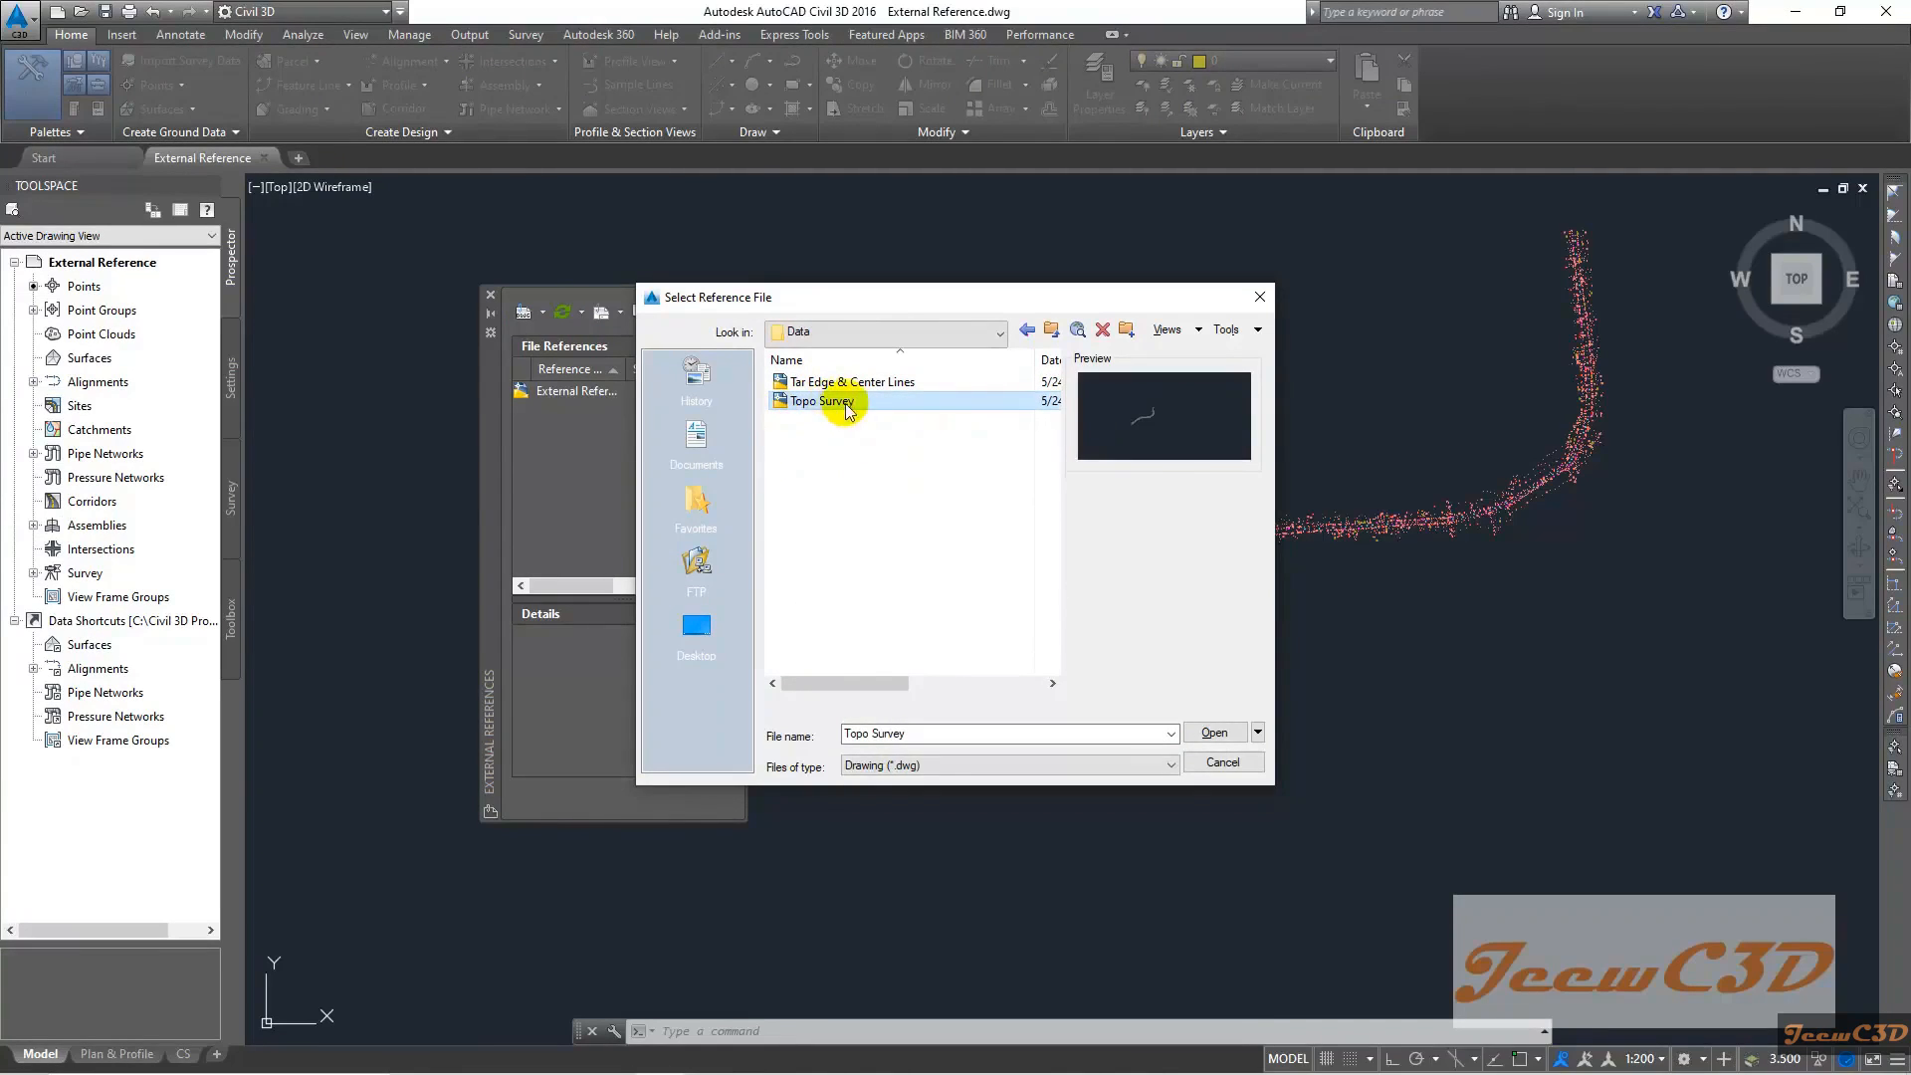
left_click(1206, 730)
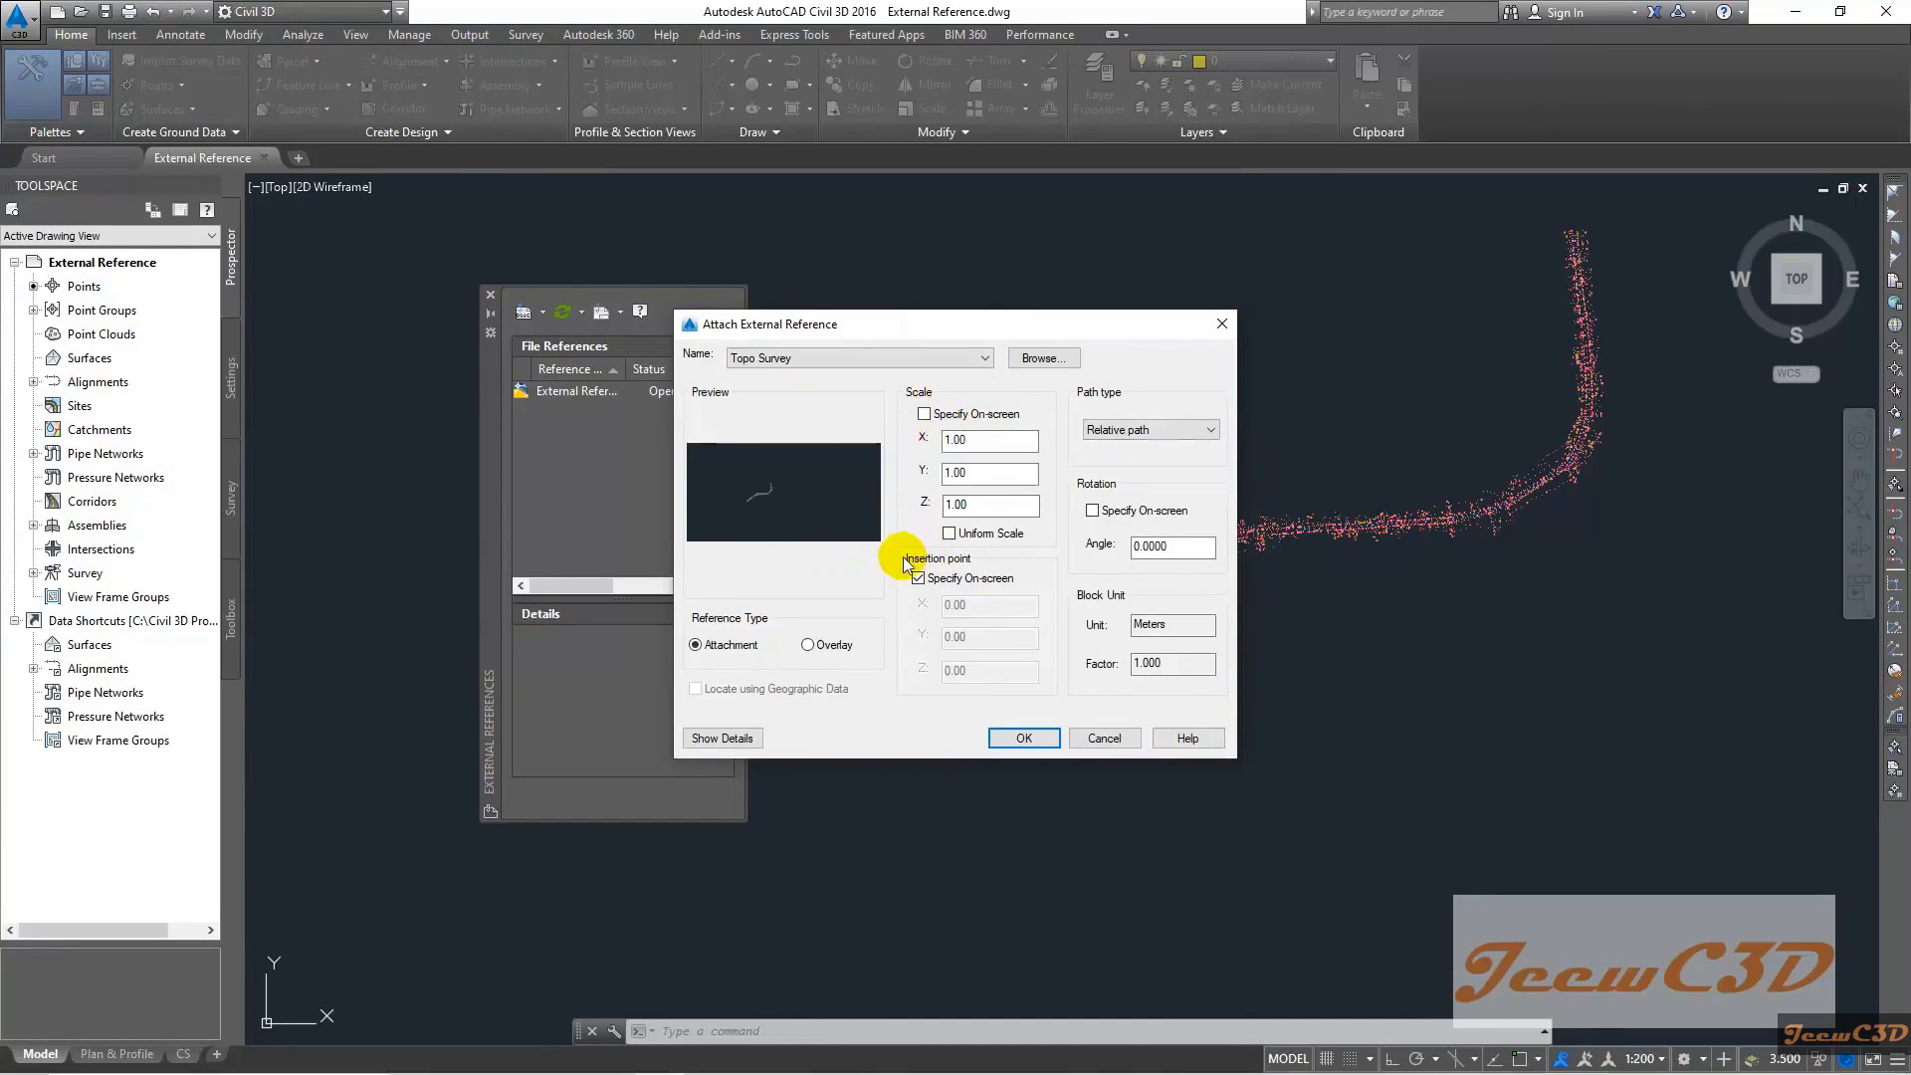
left_click(941, 579)
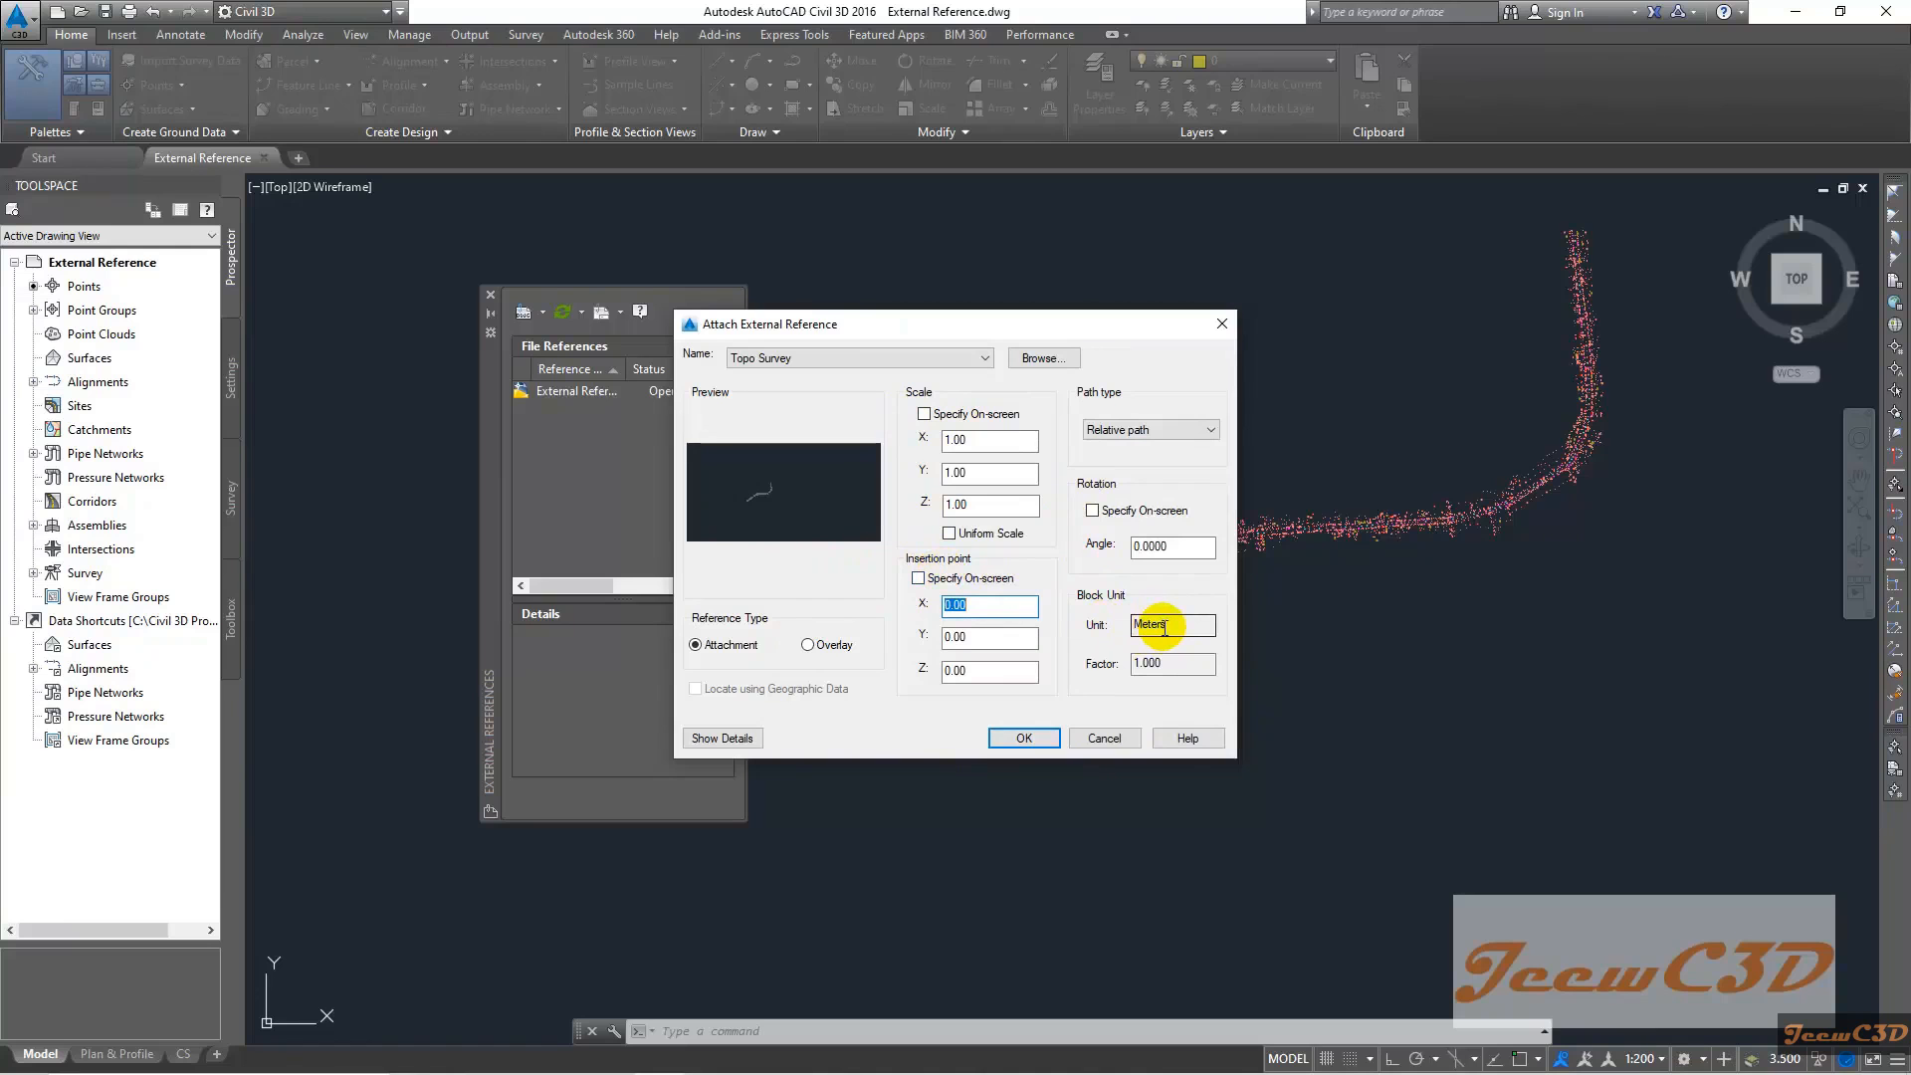
left_click(1024, 737)
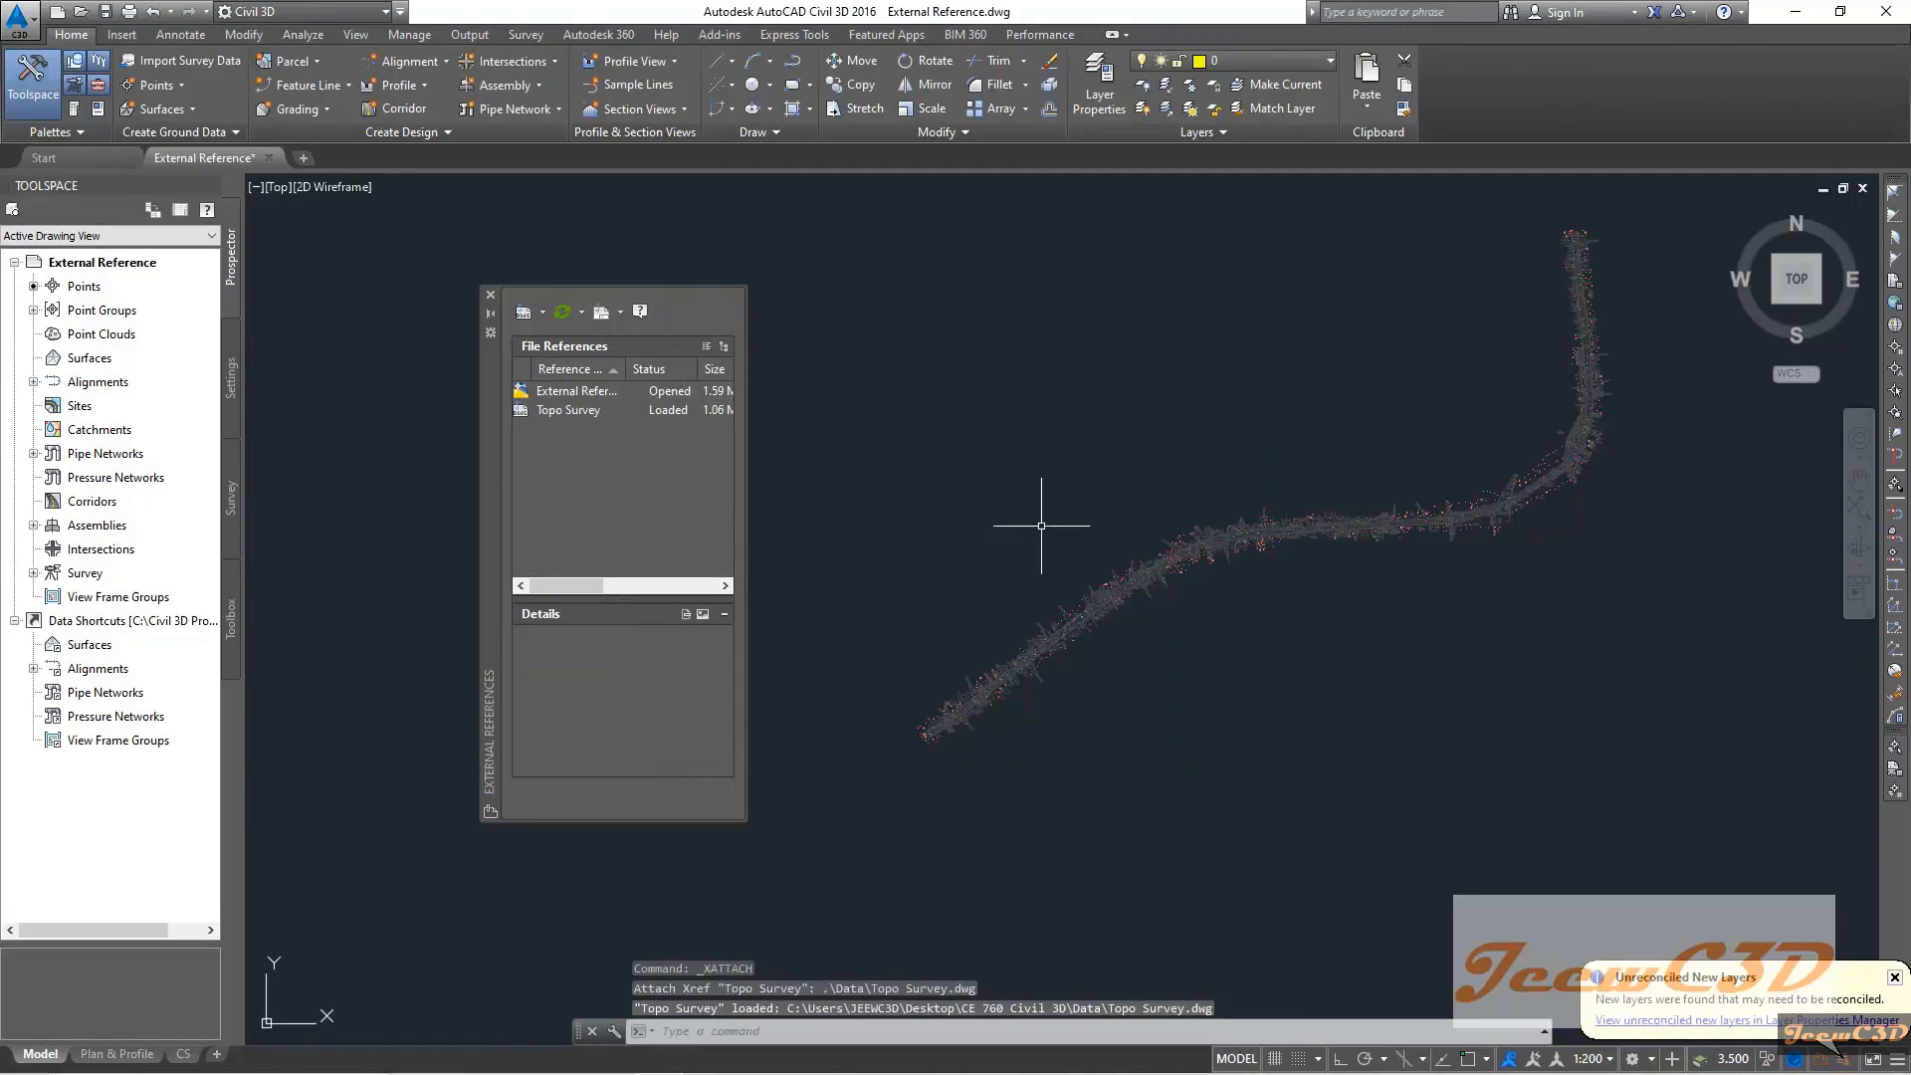
Inspect the attached Topo Survey linework at the road's southwestern end, selecting it once to see which objects belong to the reference
scroll(946, 756, "up", 5)
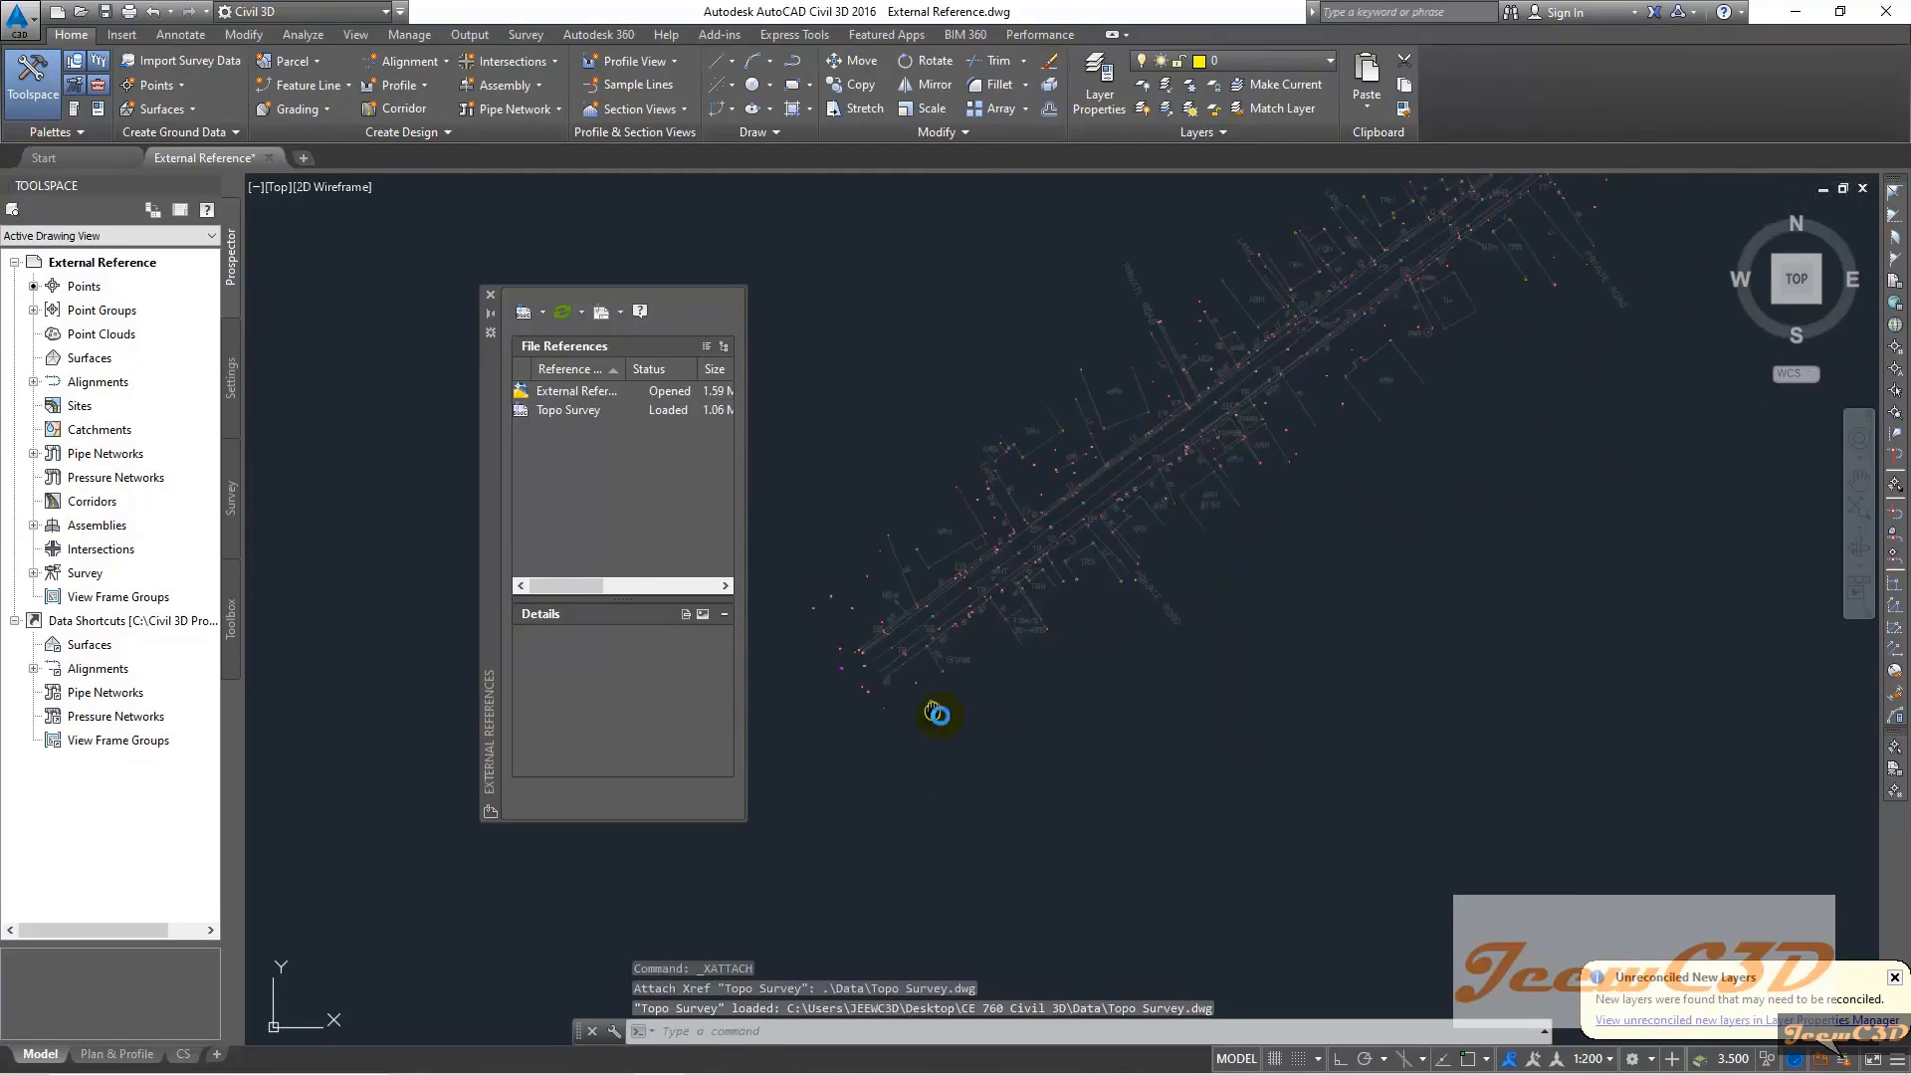
scroll(1087, 721, "up", 3)
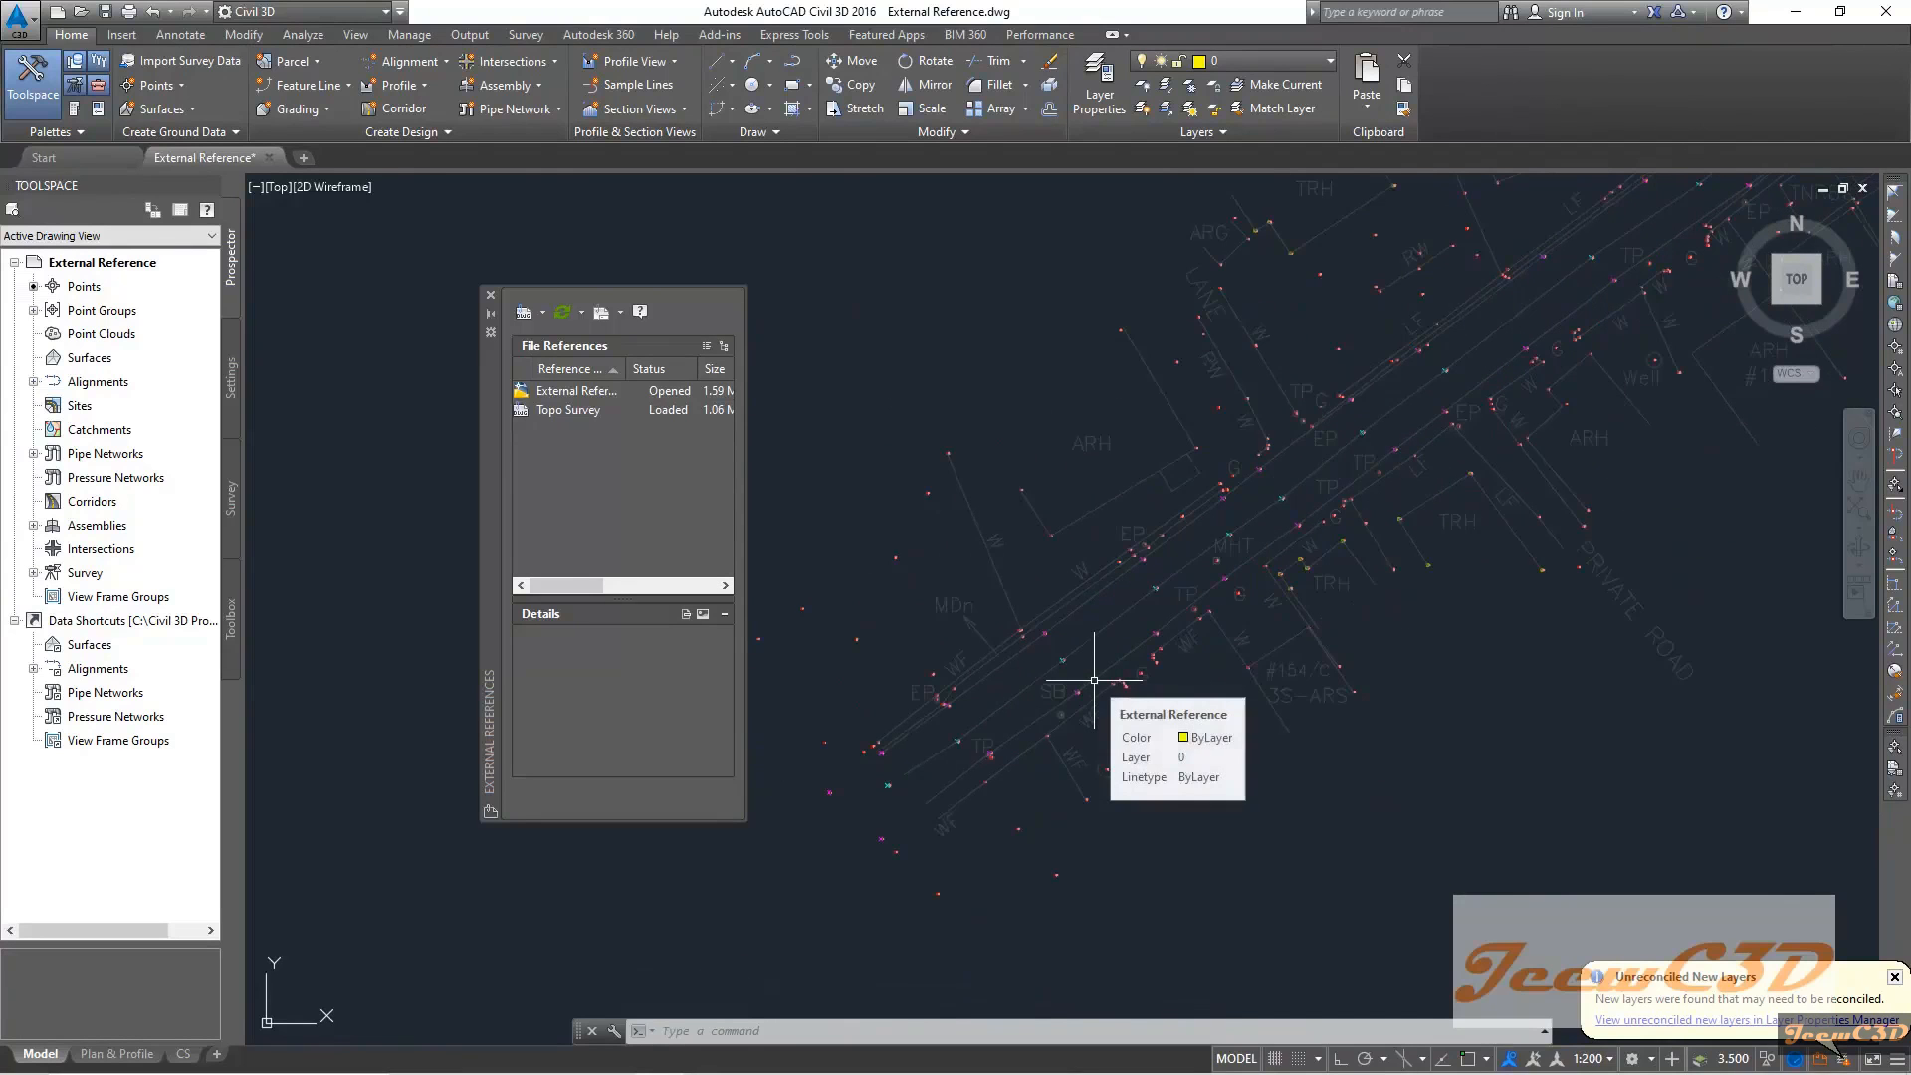
left_click(1002, 586)
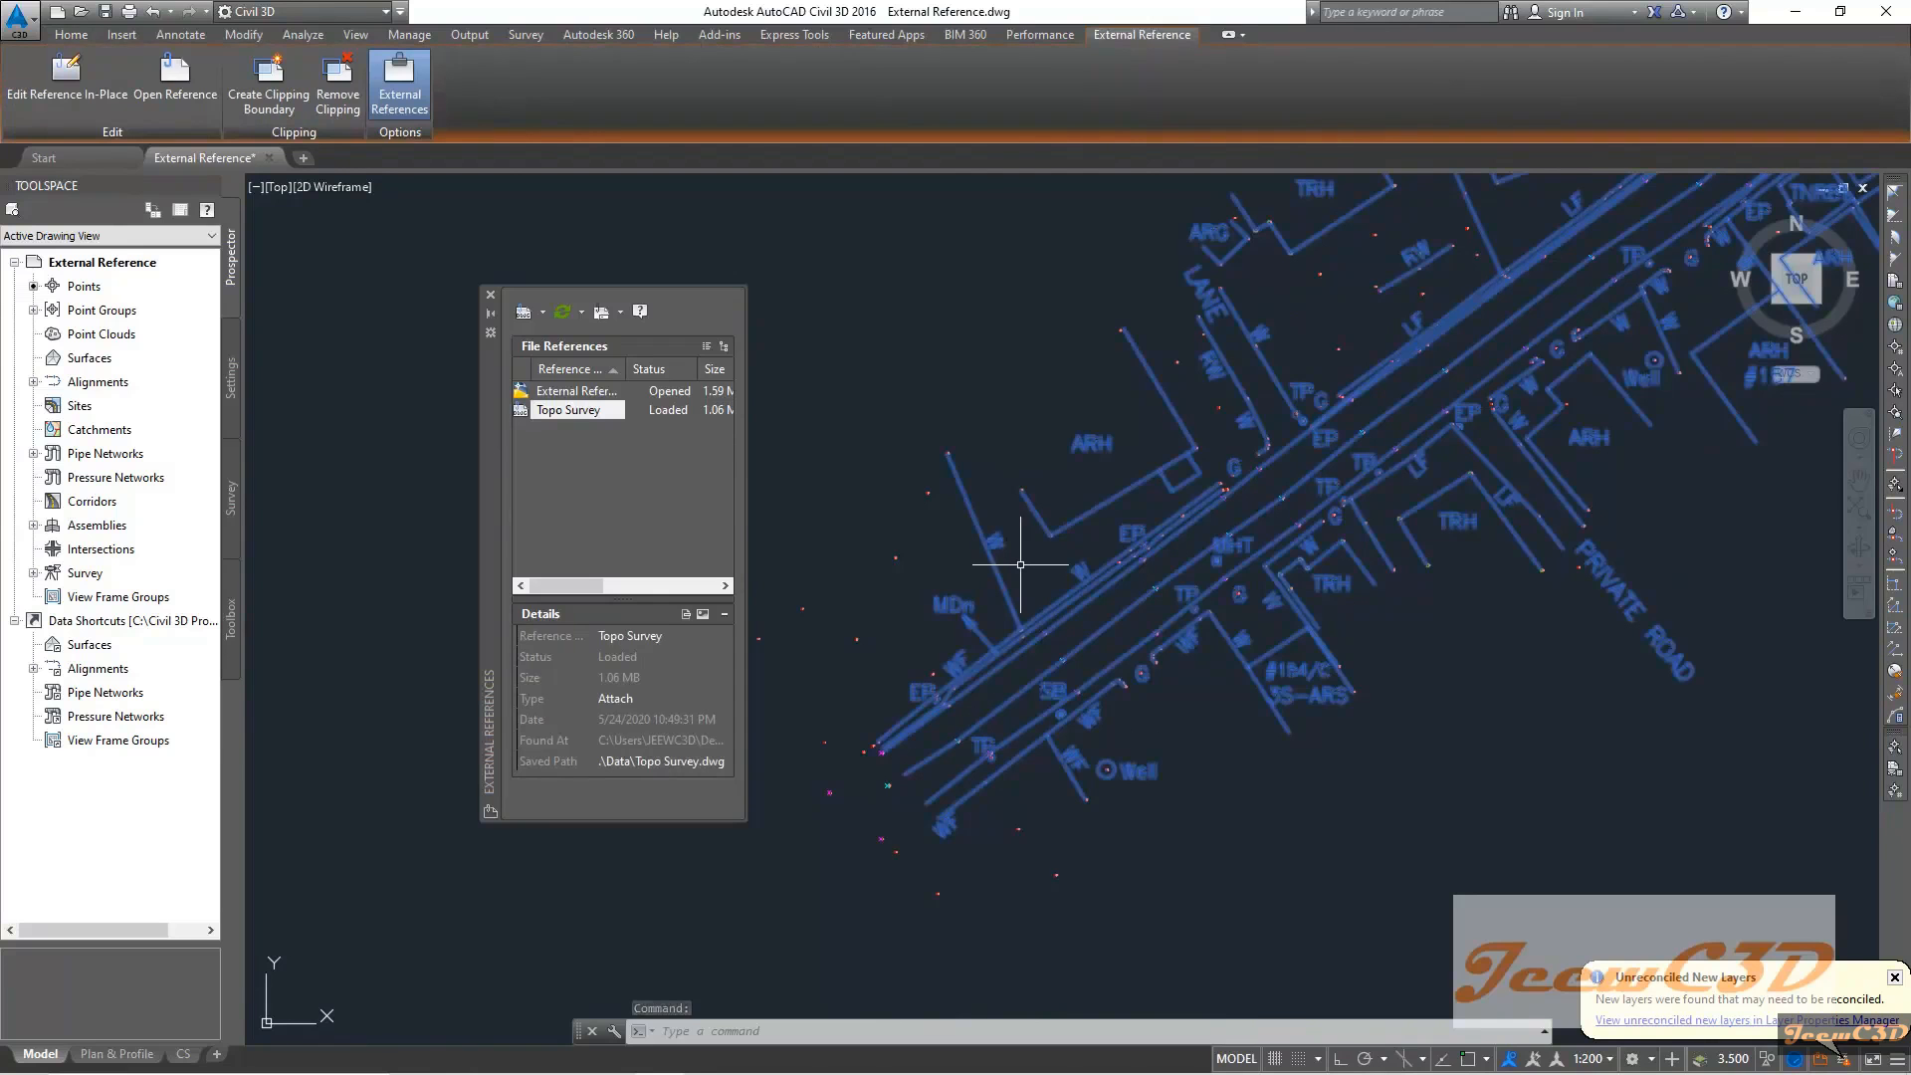
key("Escape")
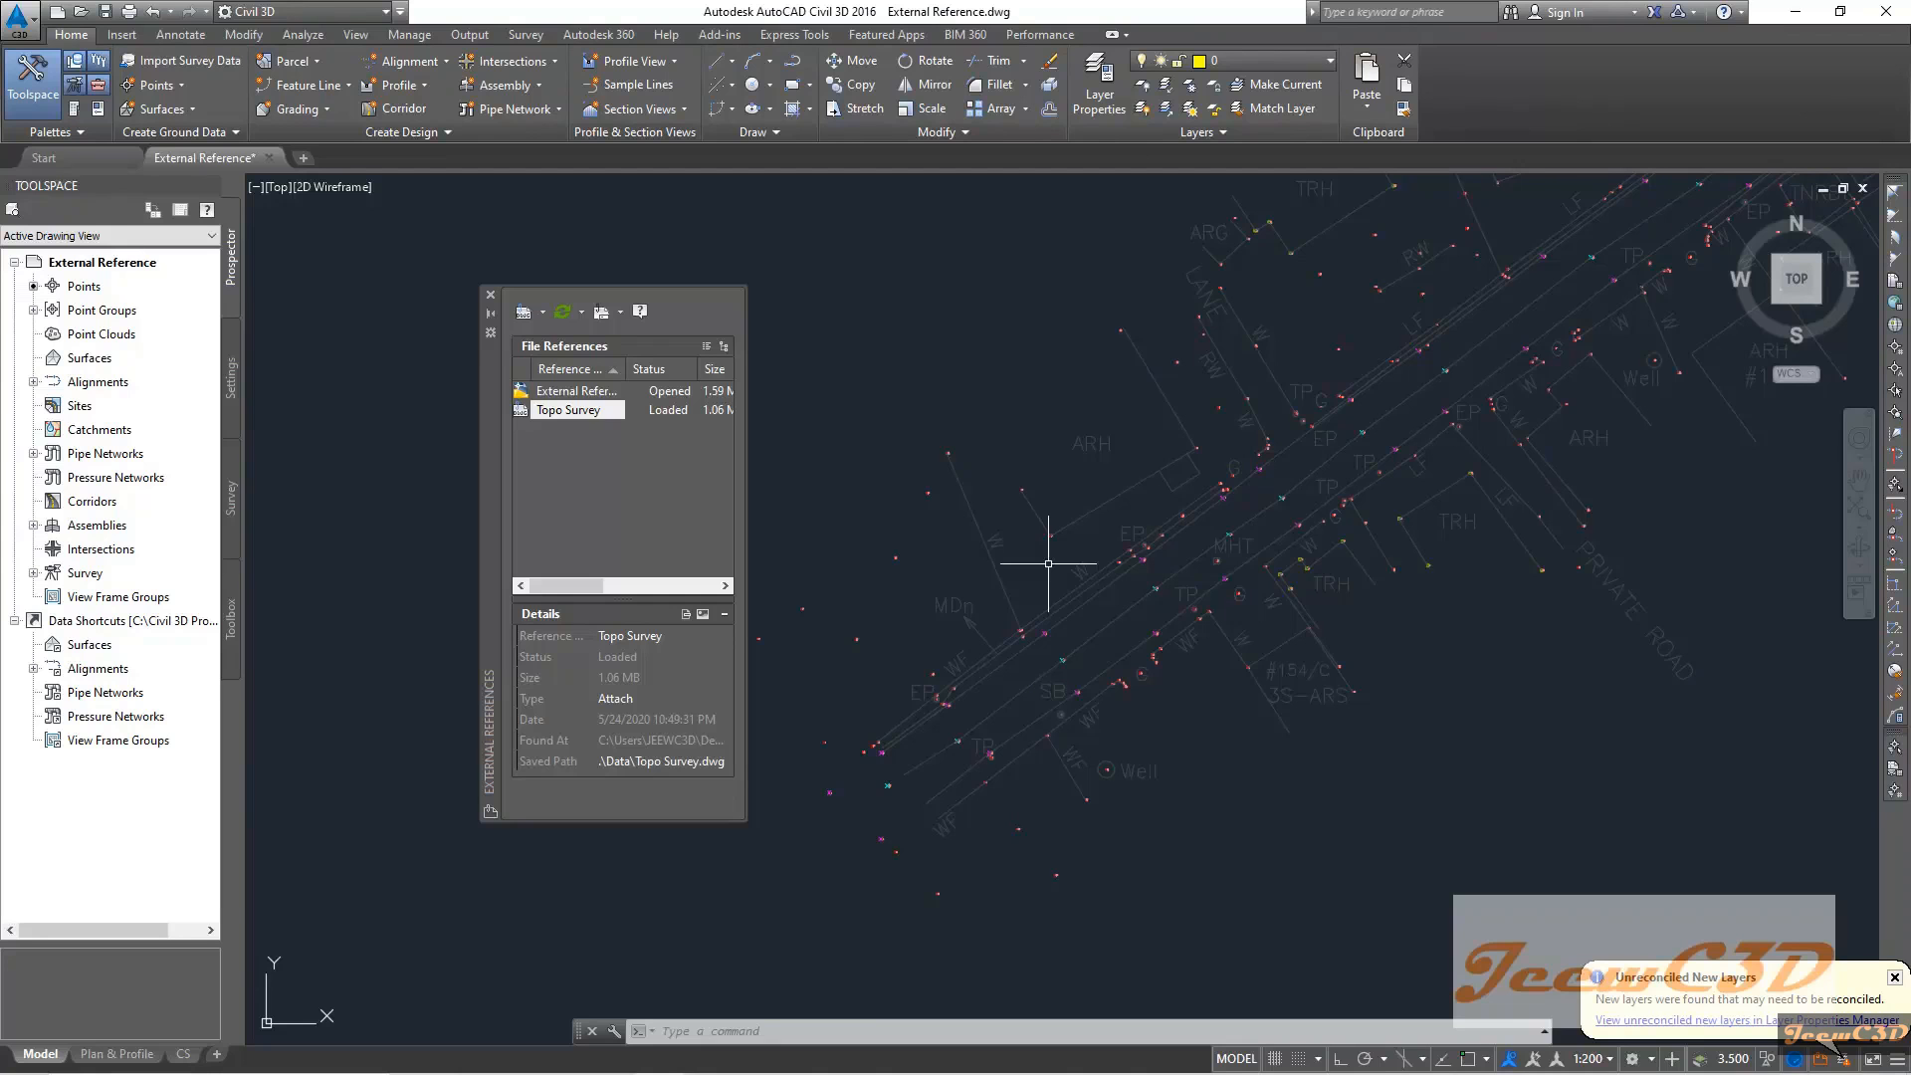
scroll(1095, 558, "up", 2)
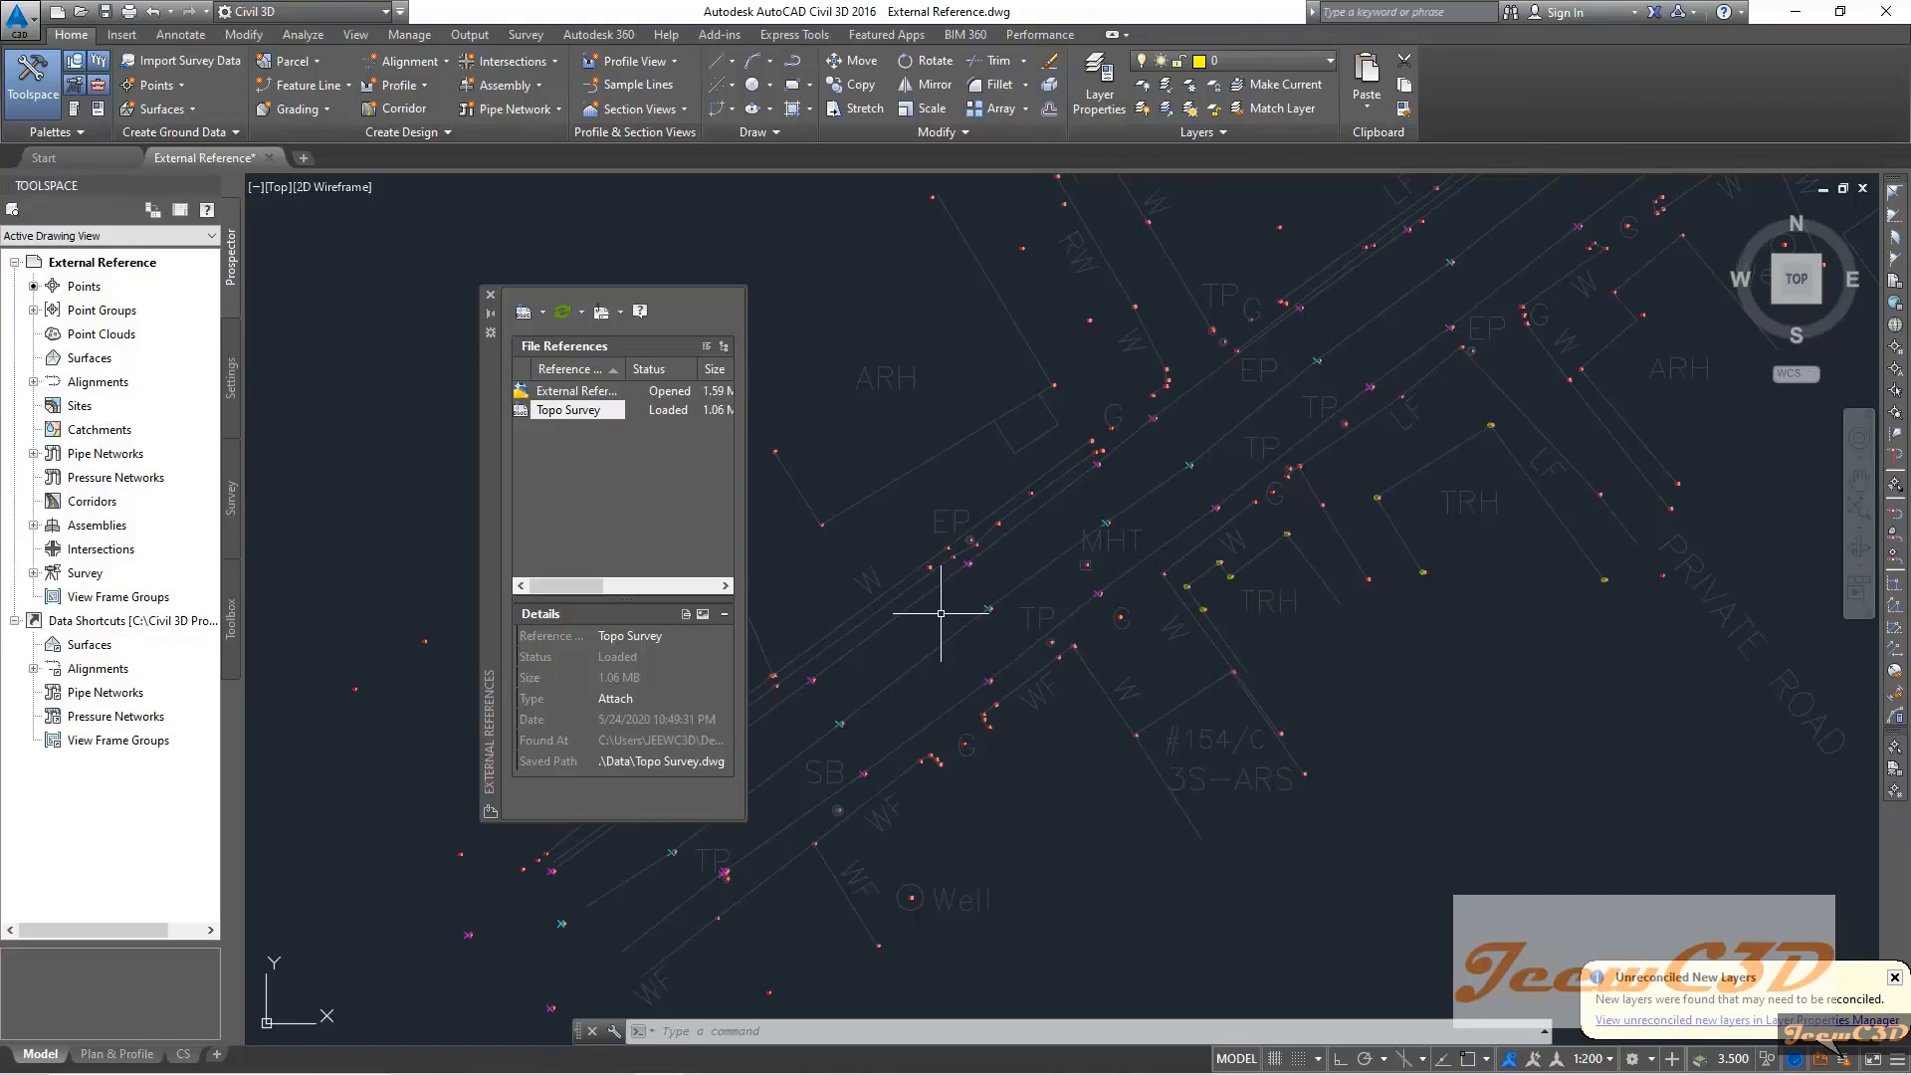
middle_click_drag(929, 610, 1128, 496)
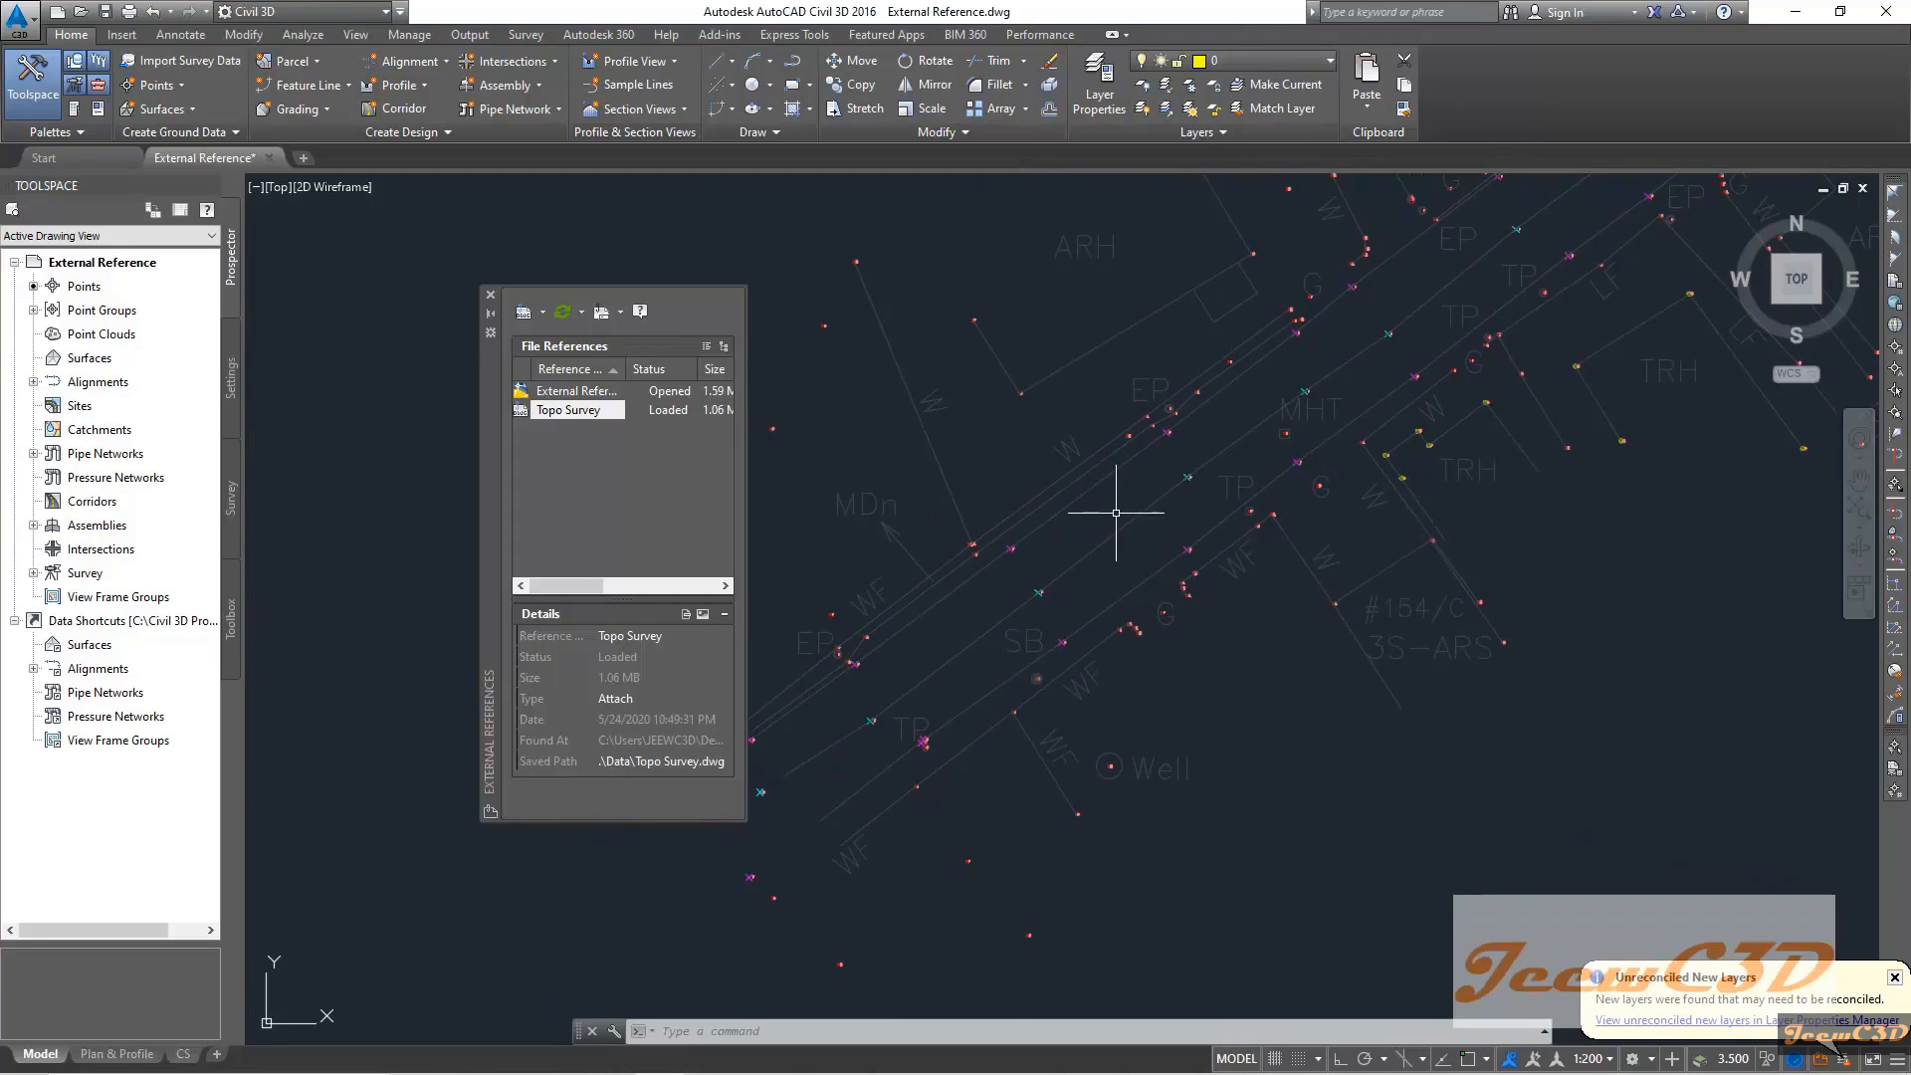
scroll(1155, 466, "up", 2)
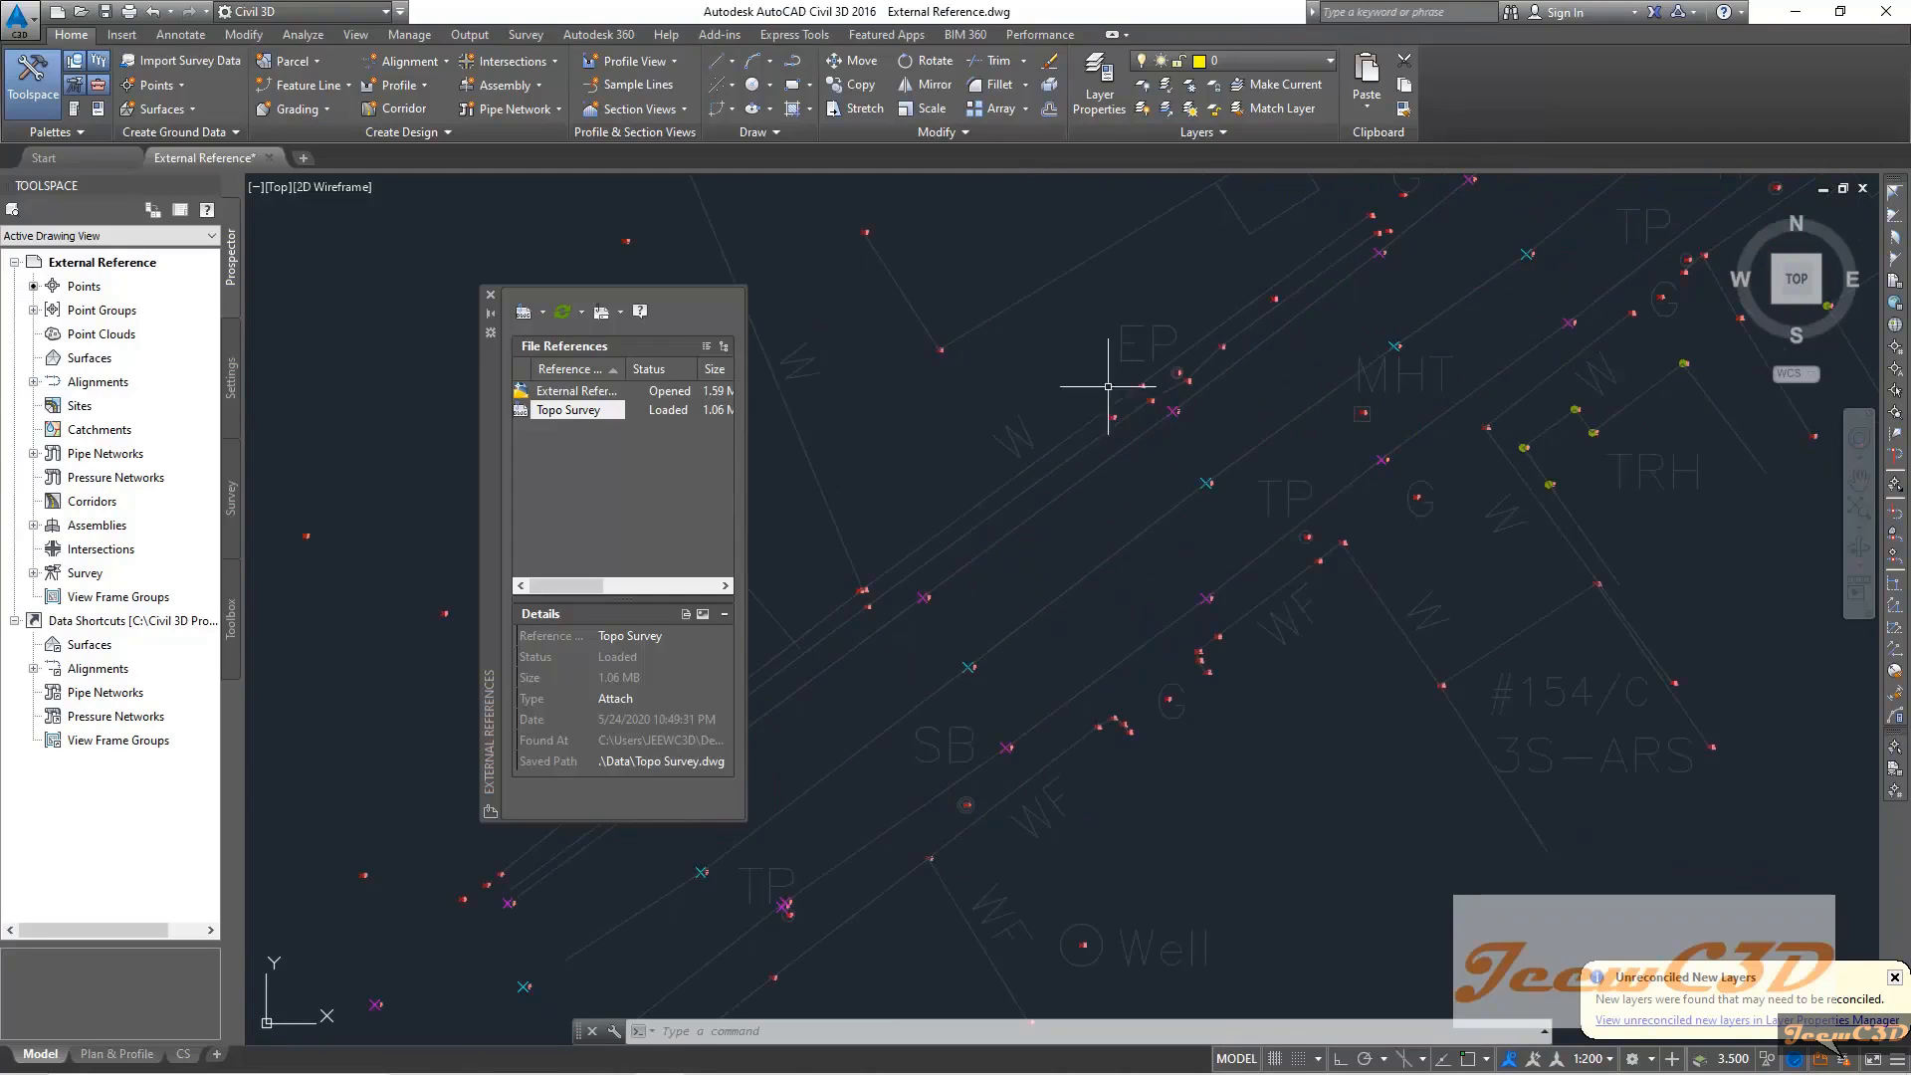
Close the external references manager and compare the TE and neighbouring survey point labels with the referenced linework at the road's southwestern end
left_click(489, 301)
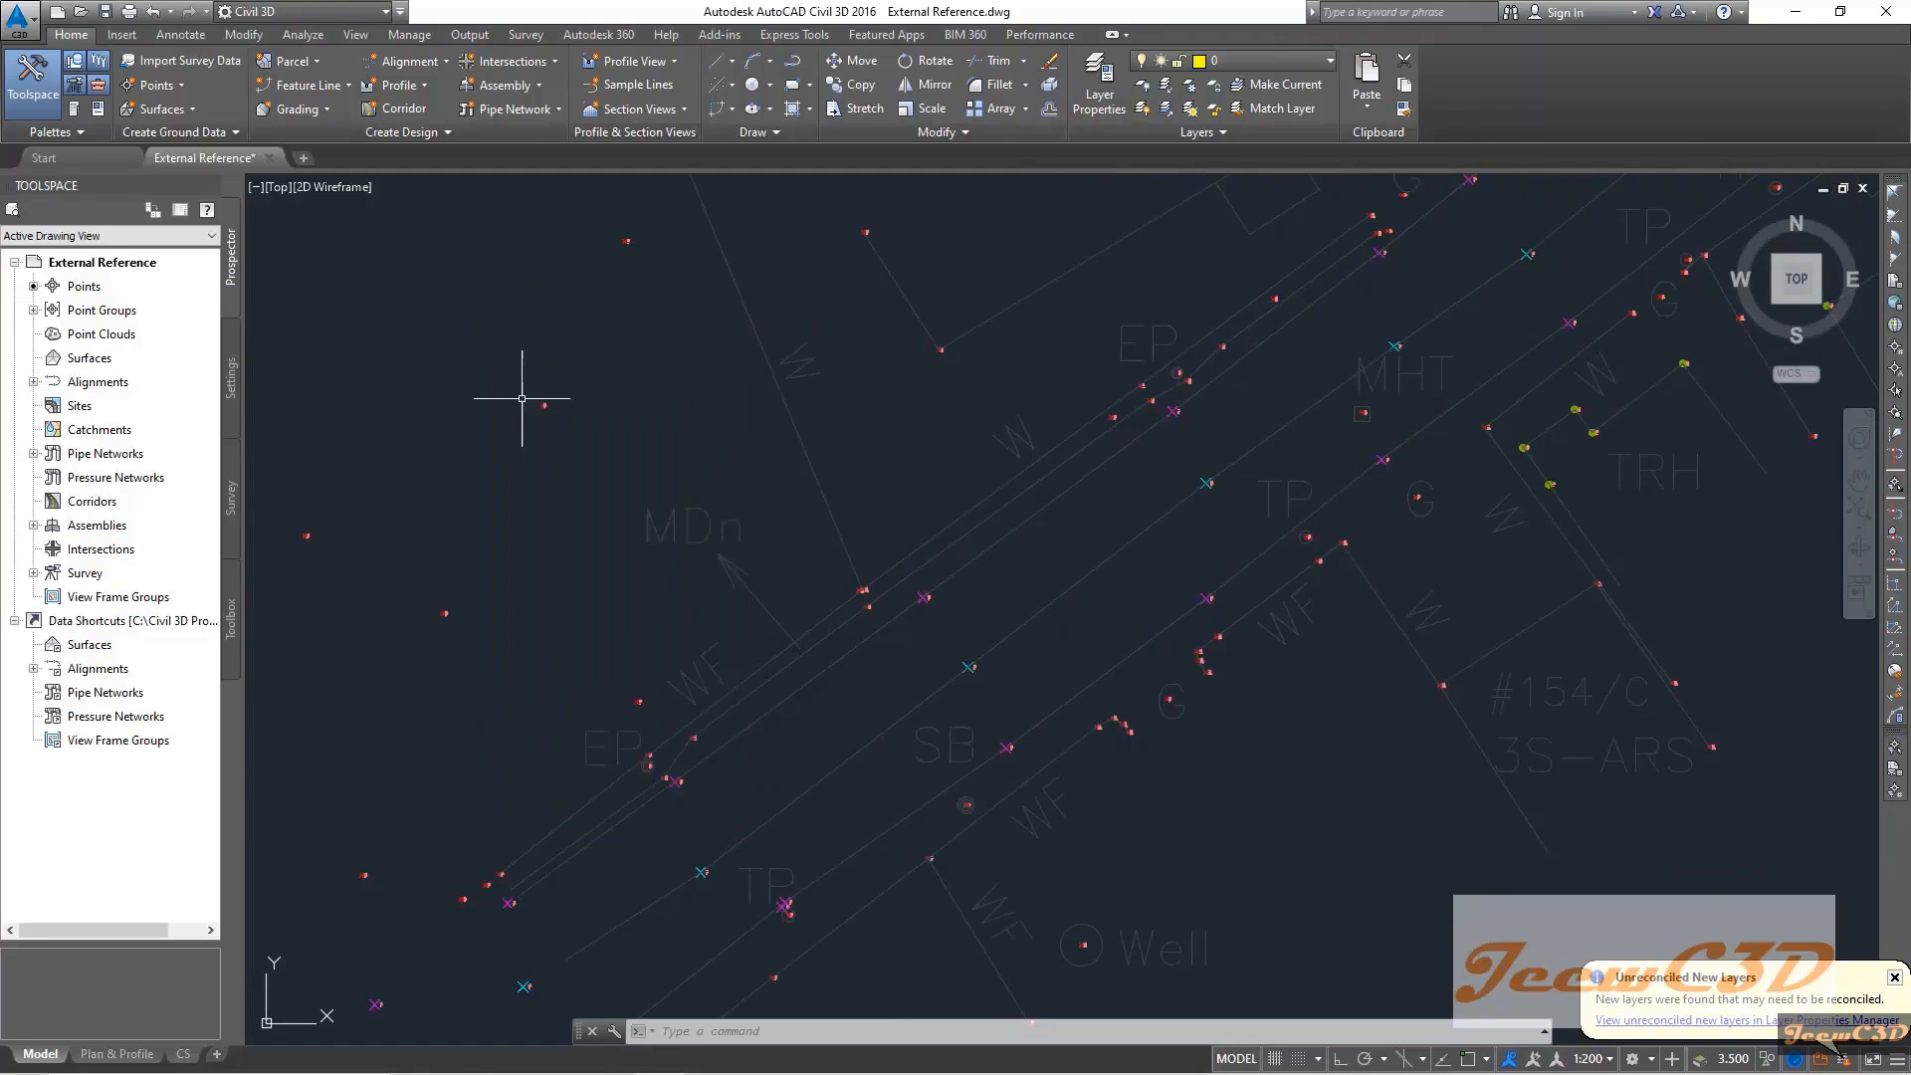
scroll(767, 542, "up", 4)
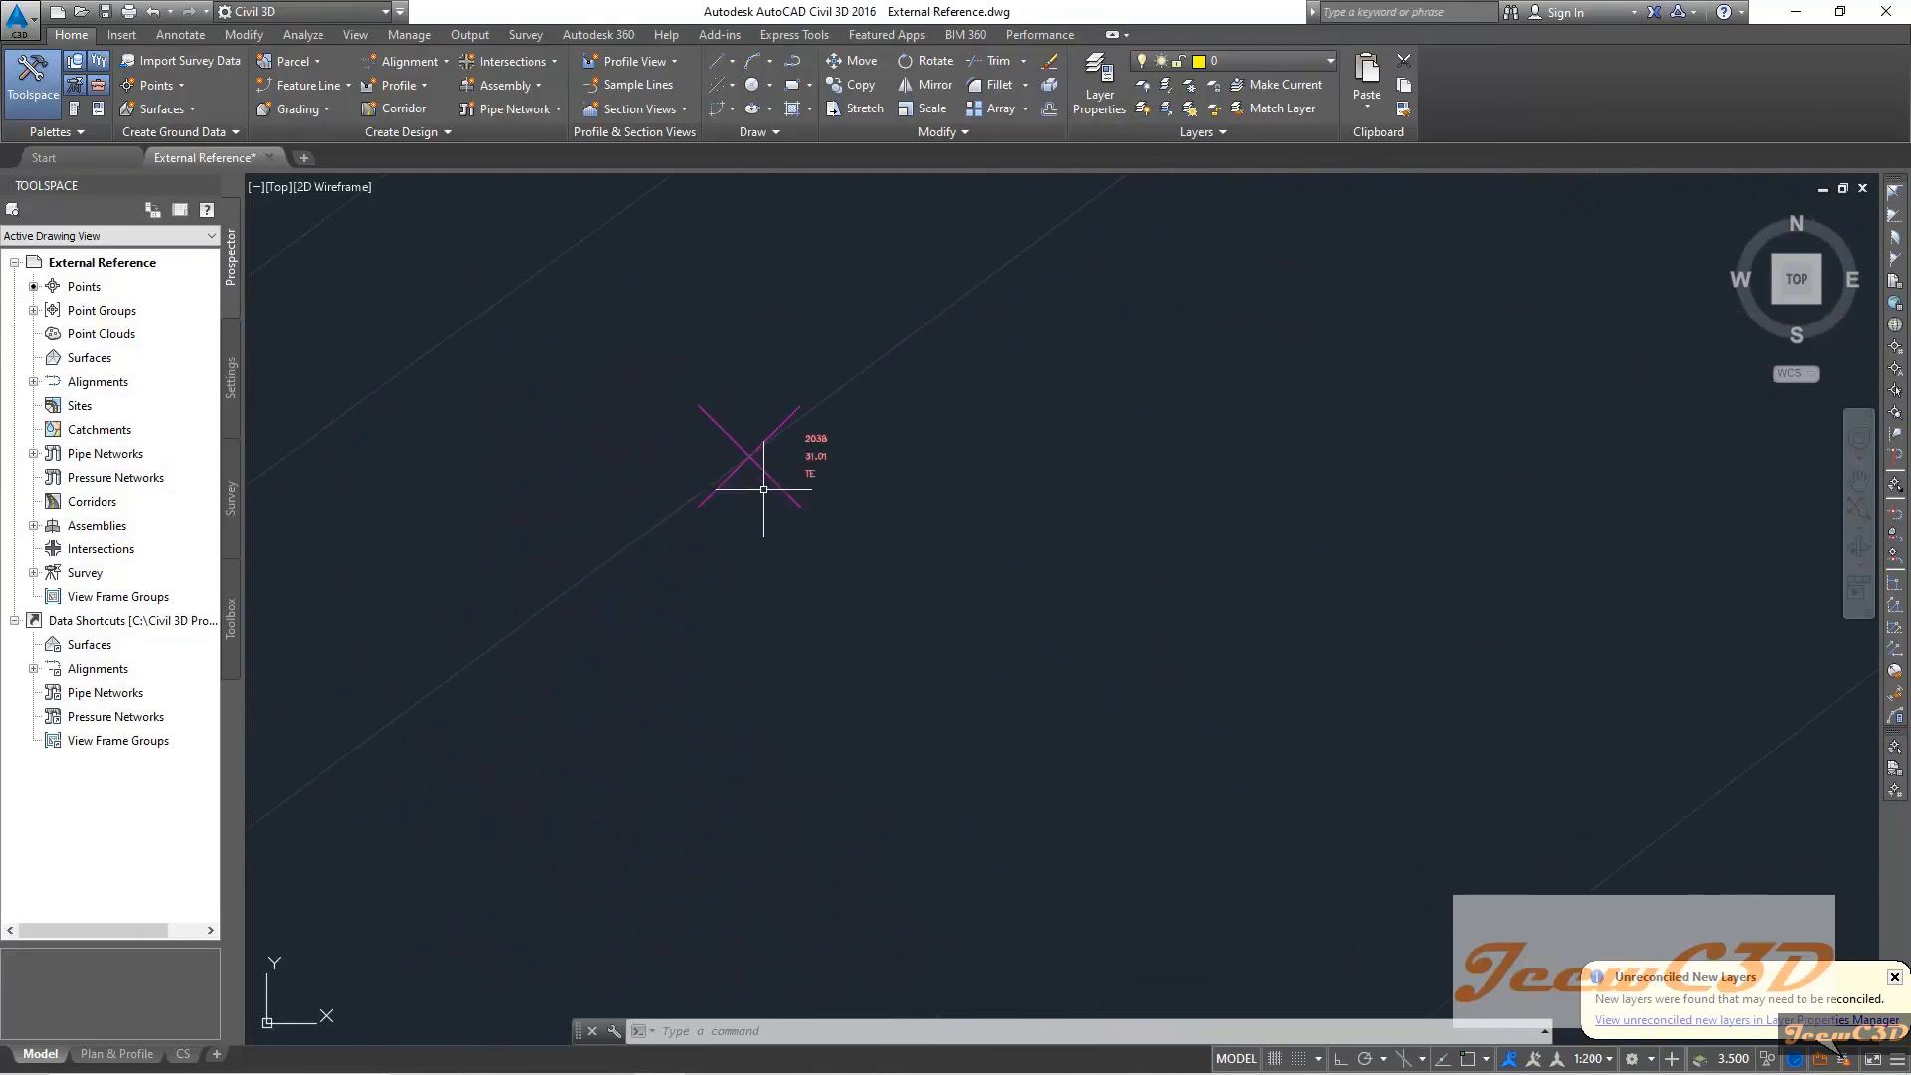
scroll(711, 545, "down", 4)
middle_click_drag(587, 652, 803, 469)
scroll(684, 557, "up", 4)
scroll(510, 644, "up", 4)
scroll(589, 584, "down", 3)
scroll(692, 542, "down", 2)
middle_click_drag(836, 460, 654, 601)
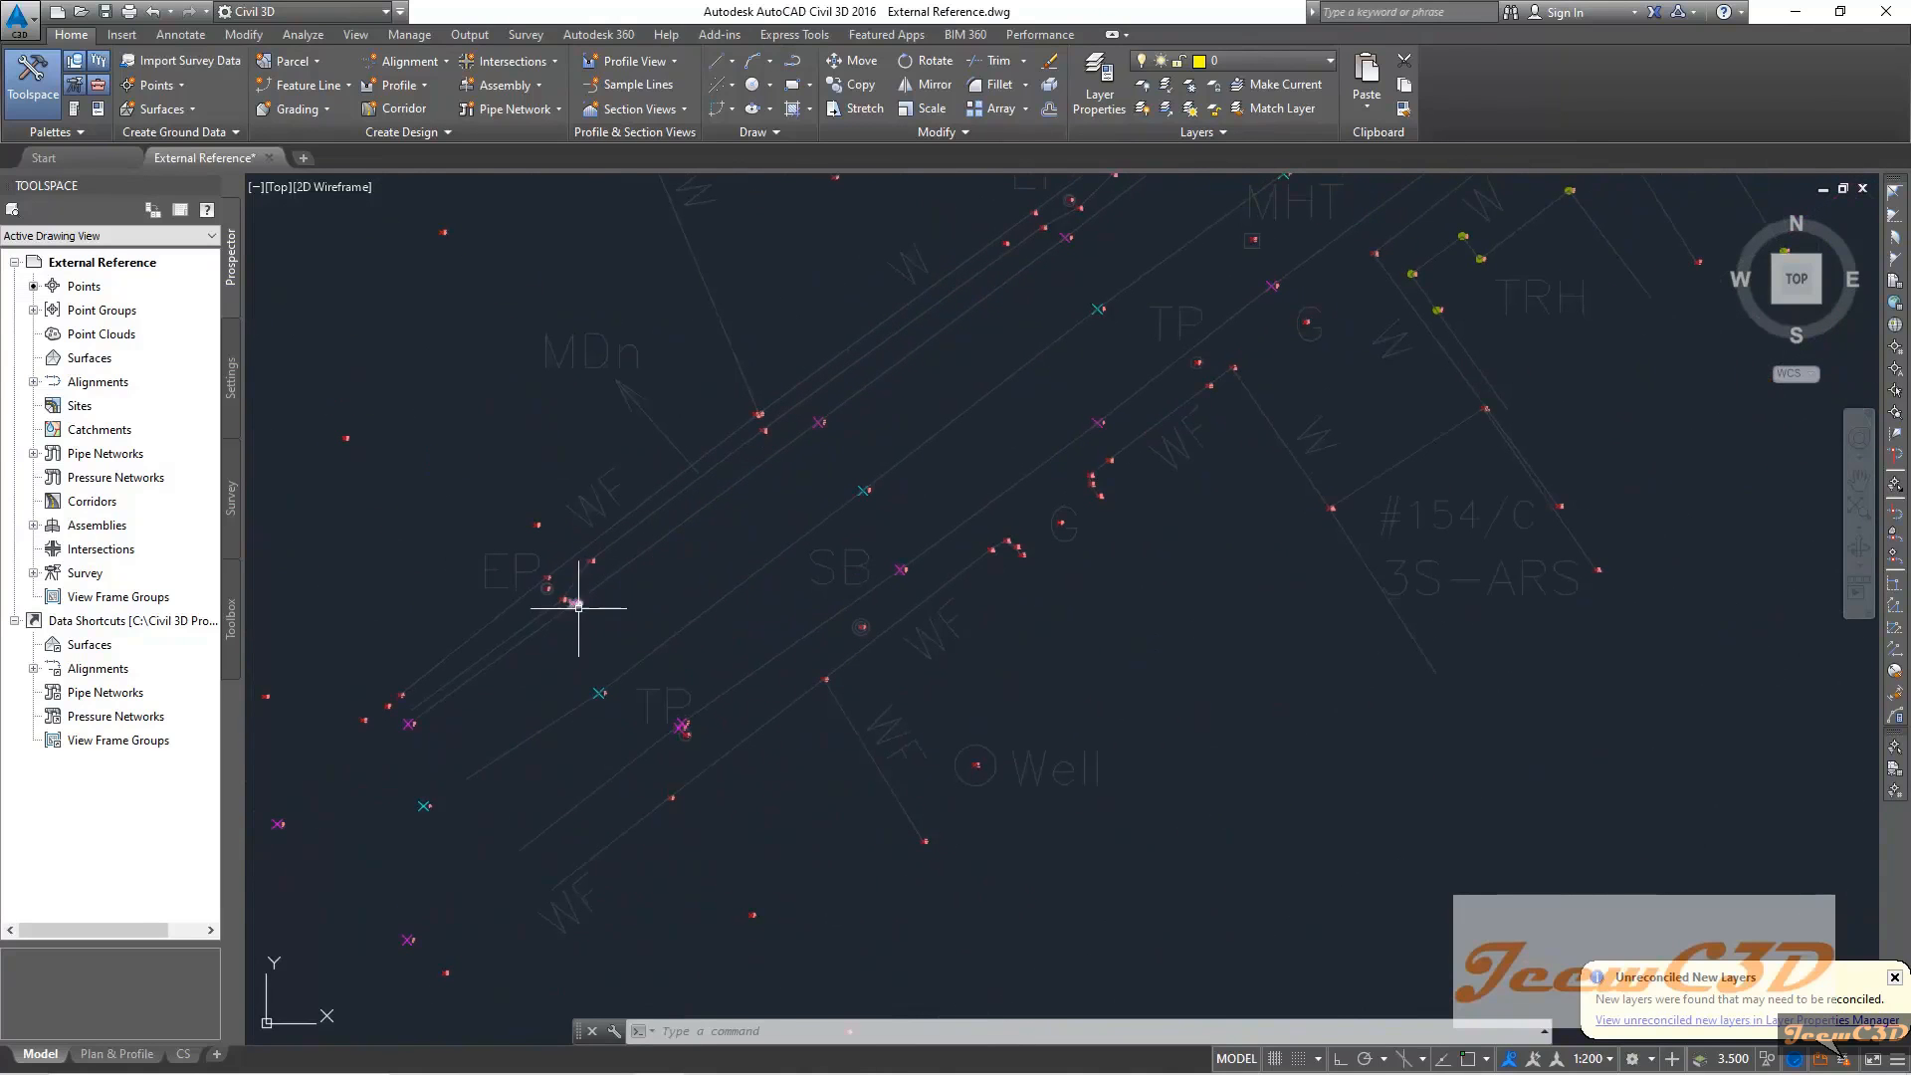
scroll(866, 439, "up", 8)
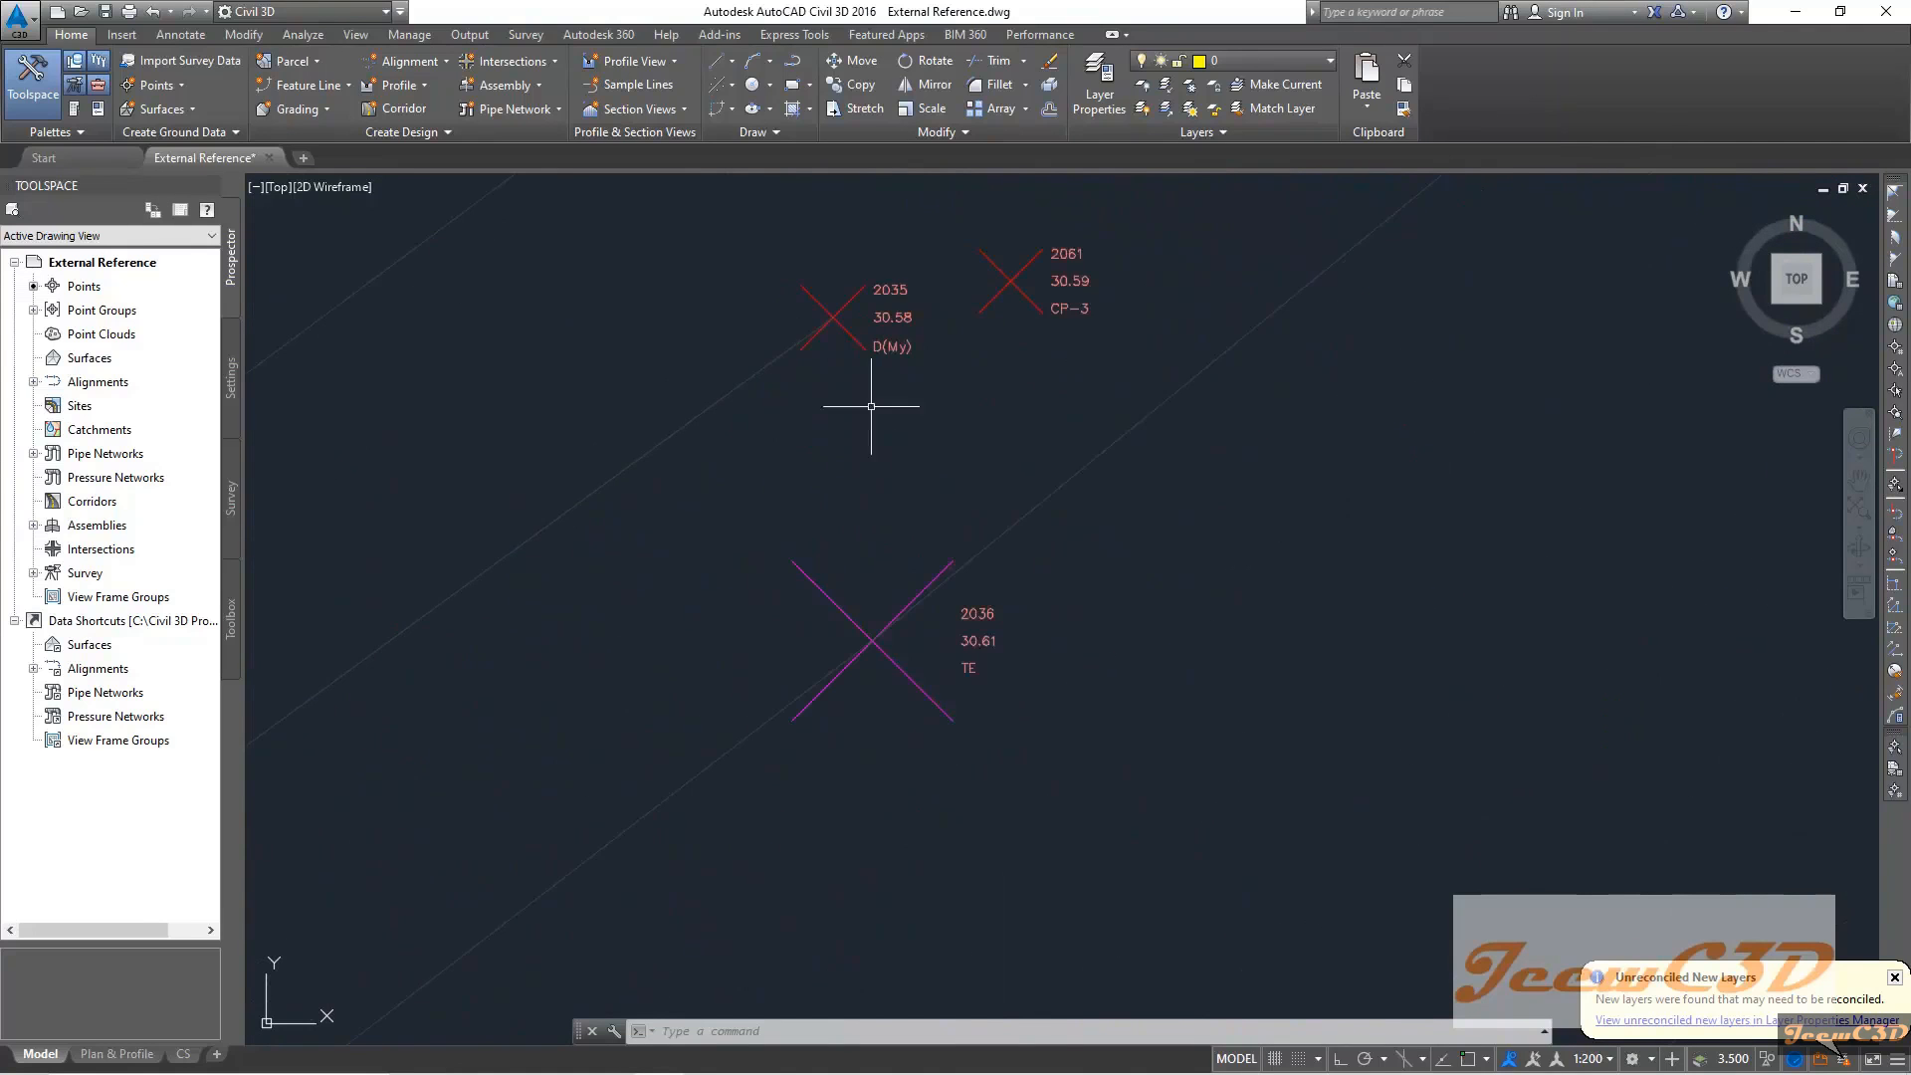
scroll(875, 308, "down", 6)
scroll(908, 368, "up", 3)
scroll(883, 397, "down", 6)
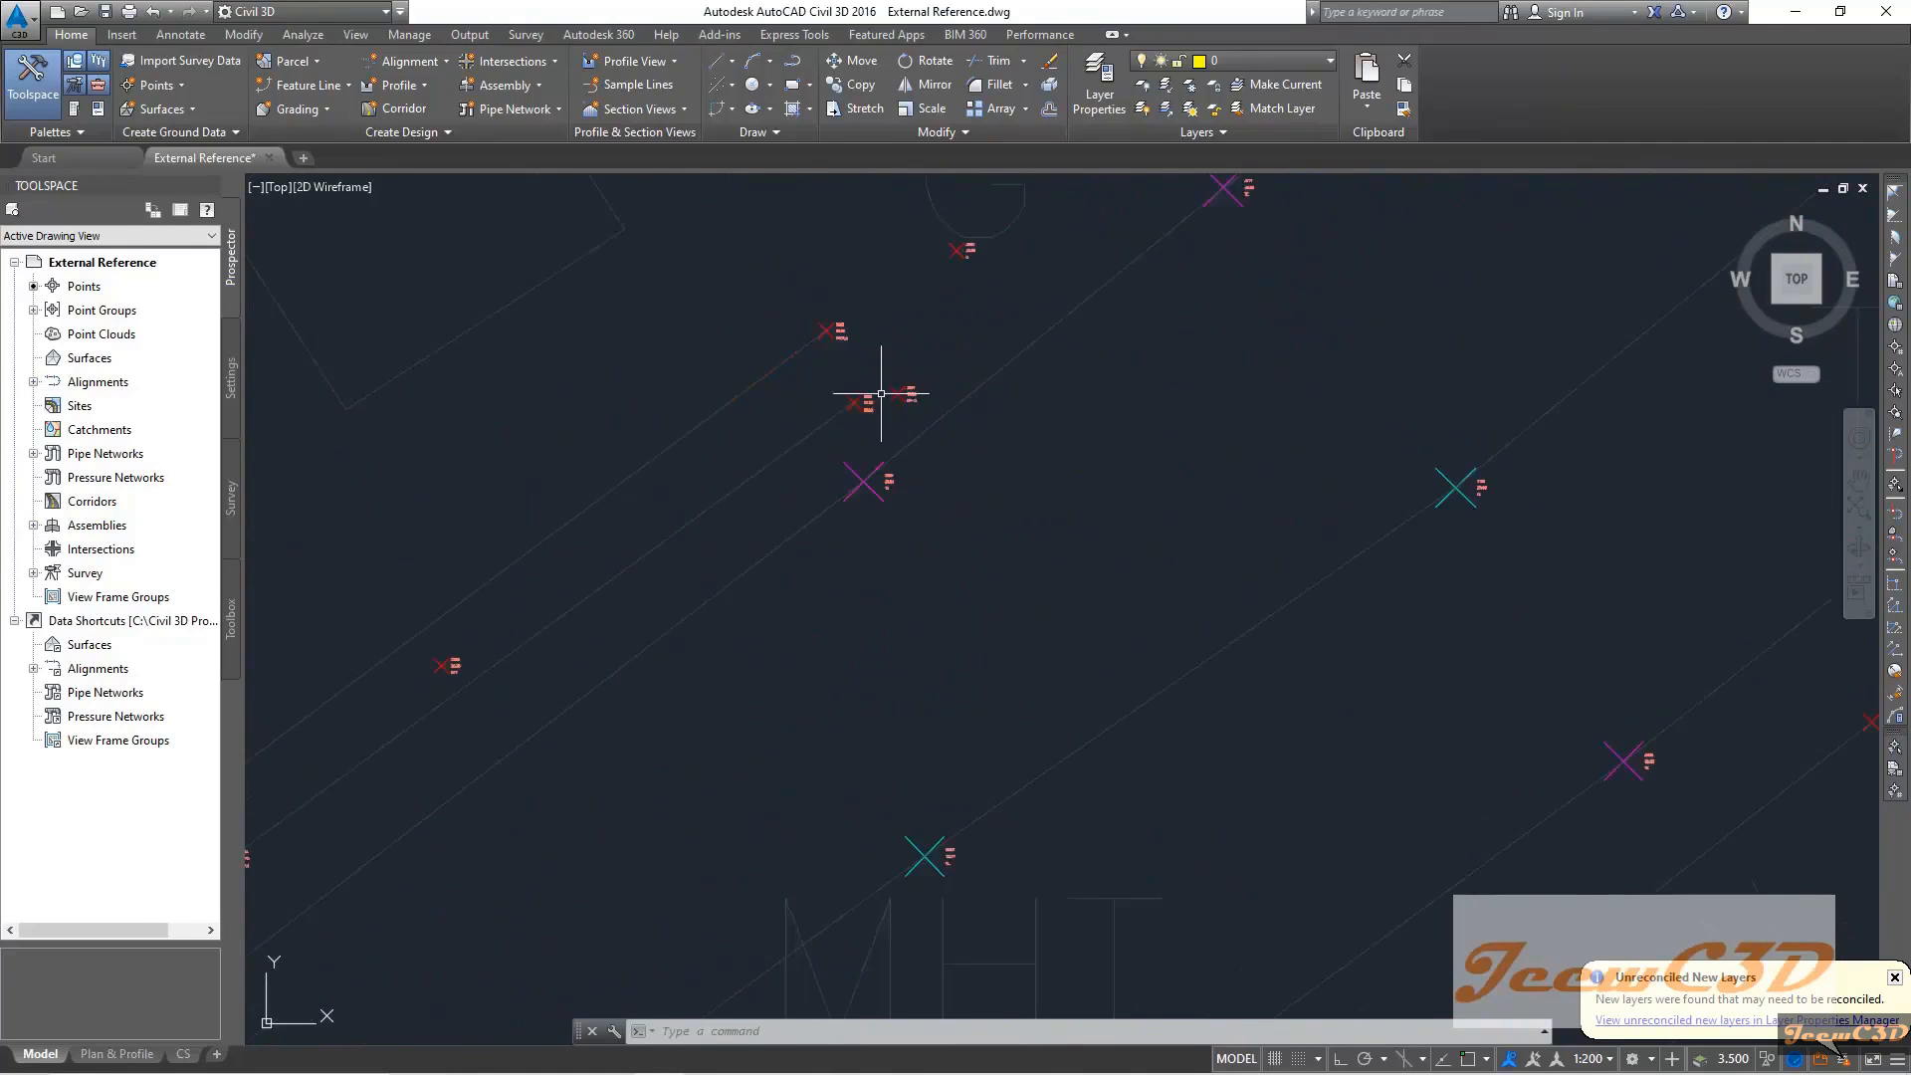
scroll(831, 518, "up", 5)
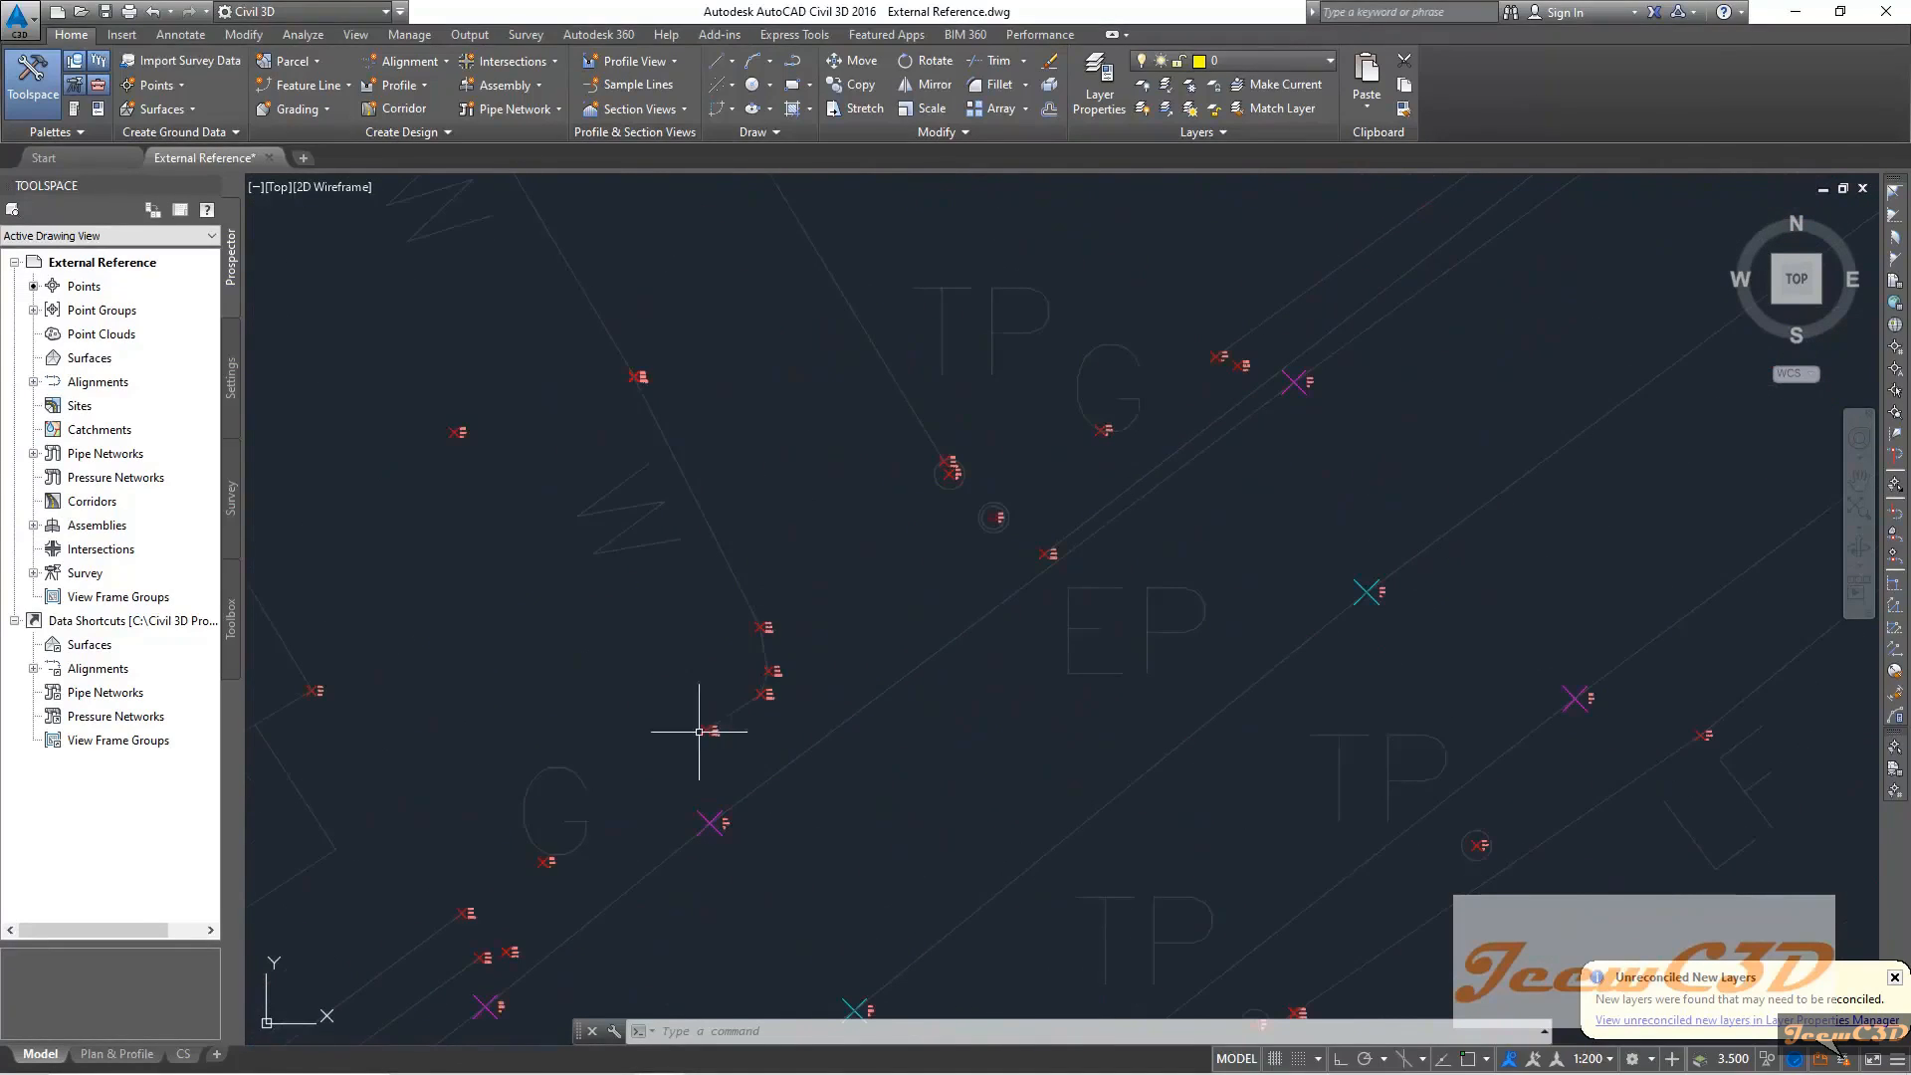
Look over the referenced buildings, walls and road edges against the survey points farther along the strip
scroll(730, 512, "down", 5)
scroll(780, 541, "down", 3)
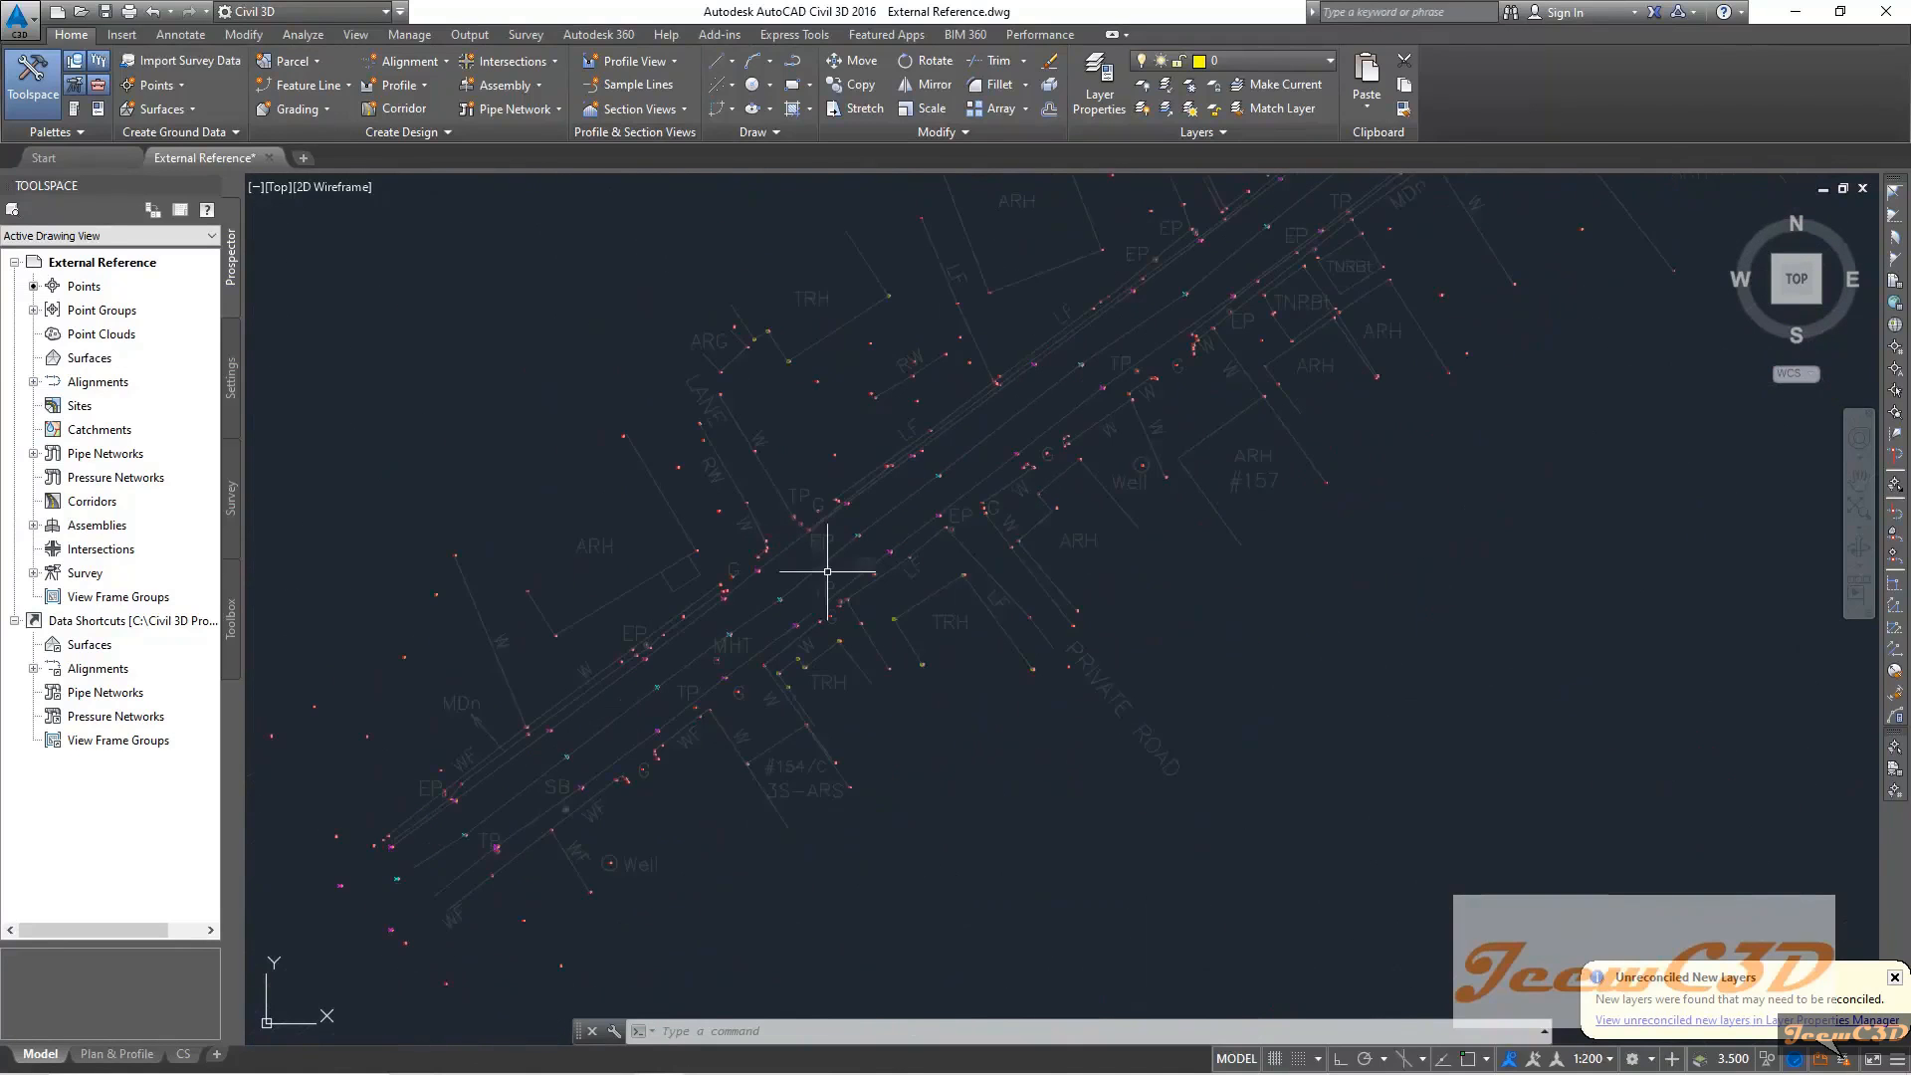
scroll(909, 567, "up", 4)
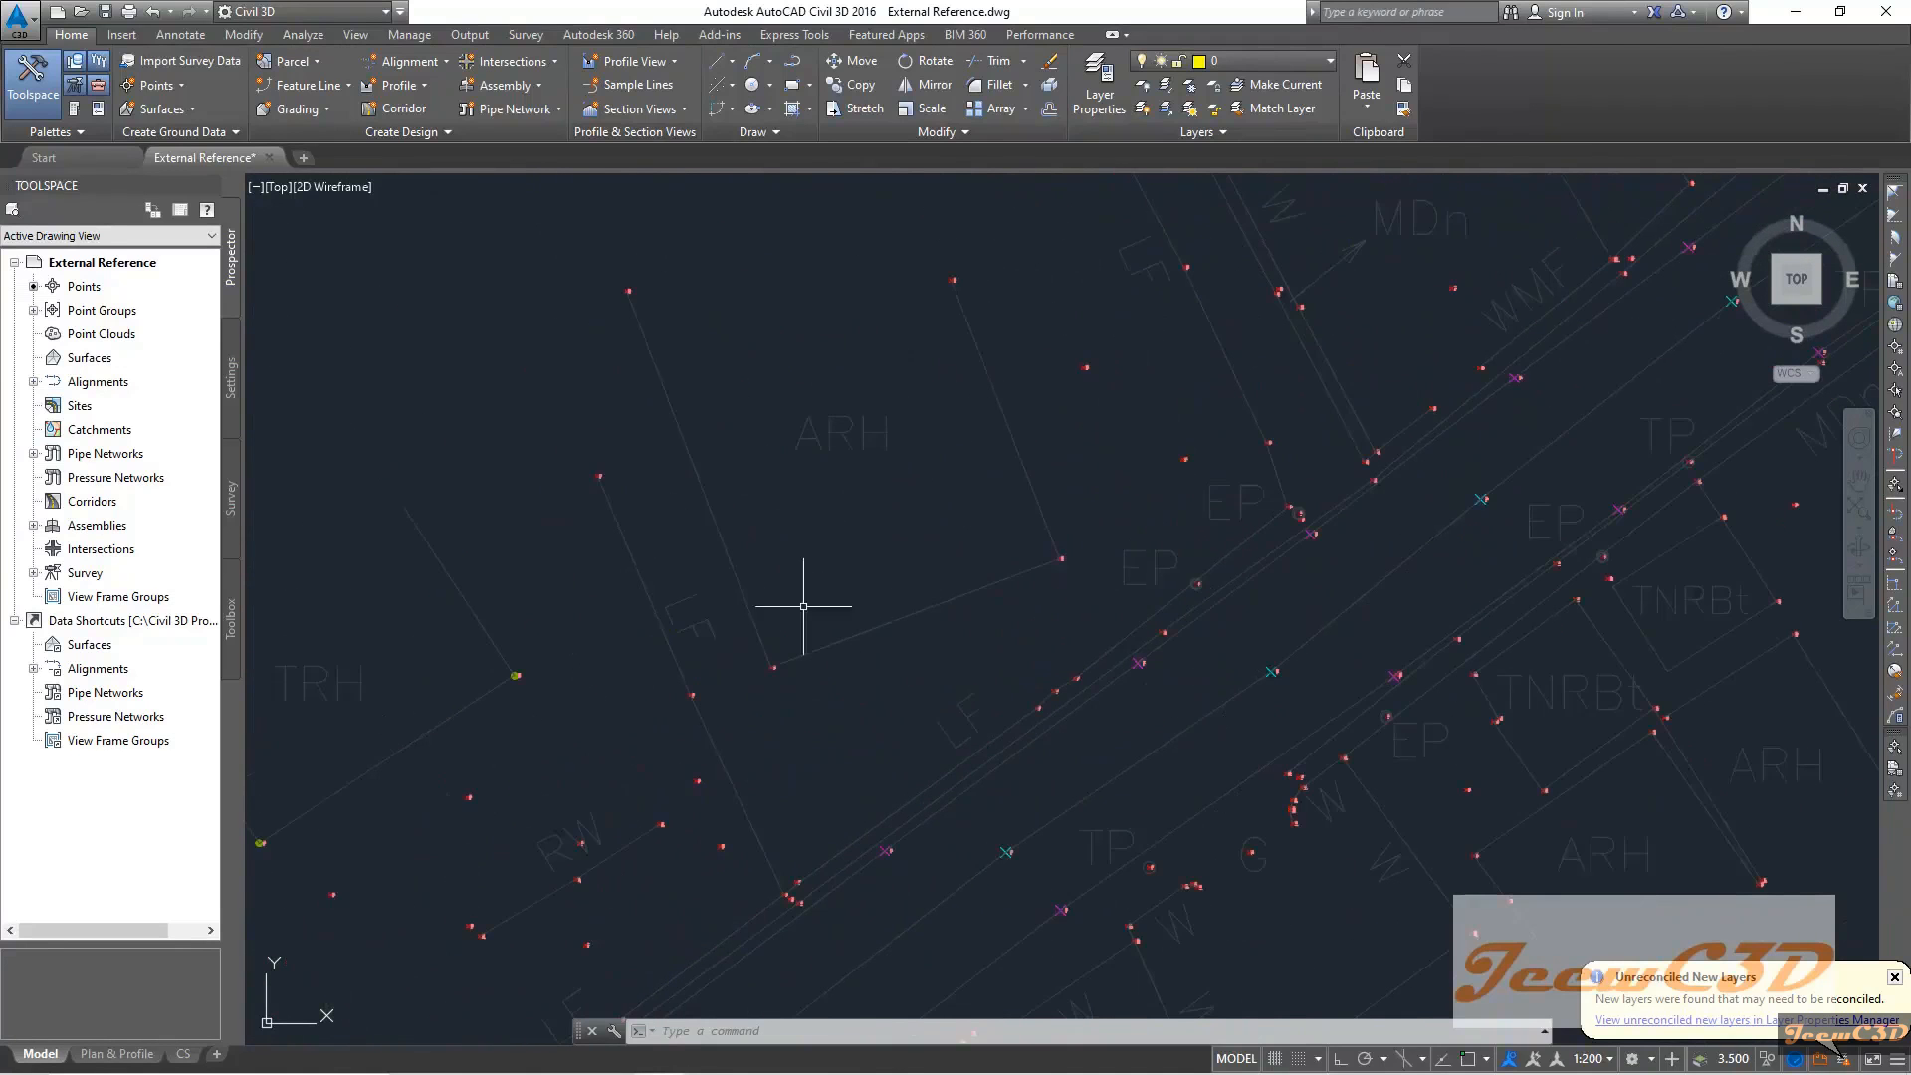
scroll(1017, 515, "down", 3)
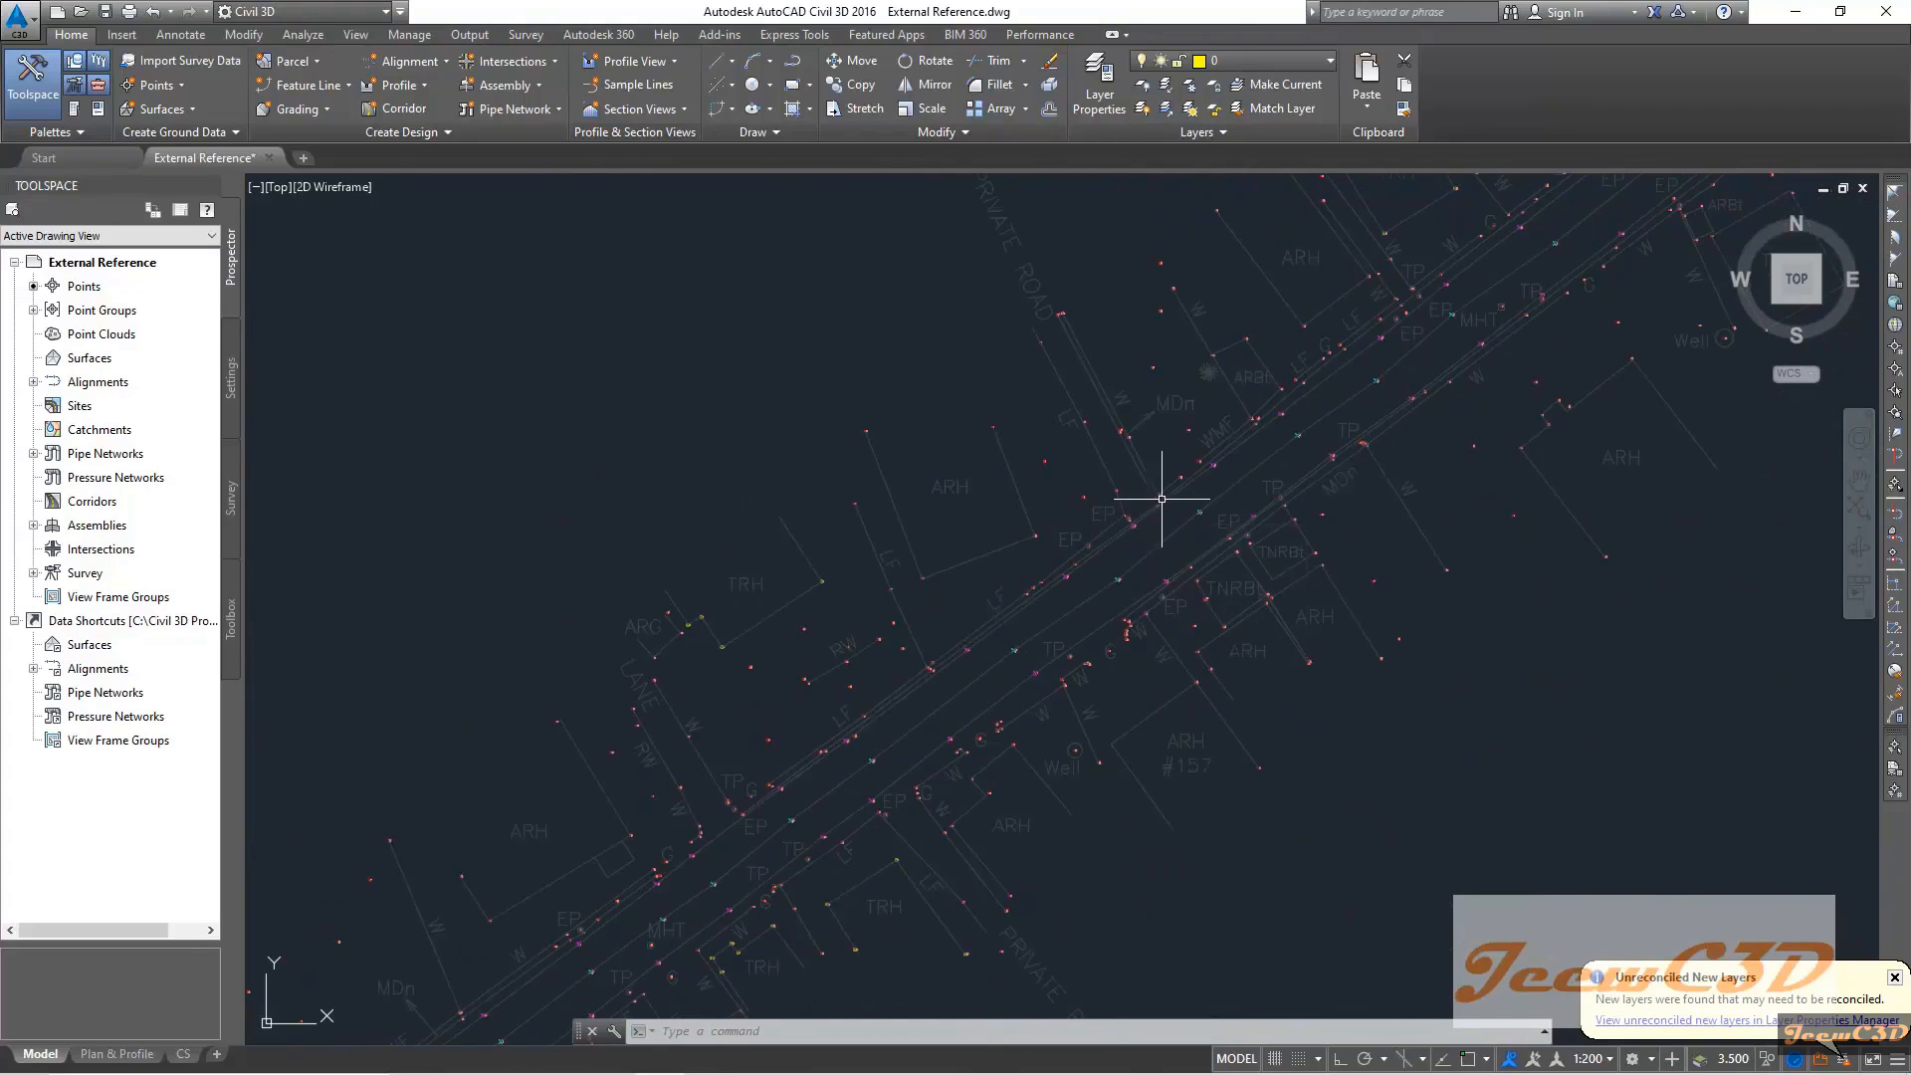
scroll(1001, 393, "down", 4)
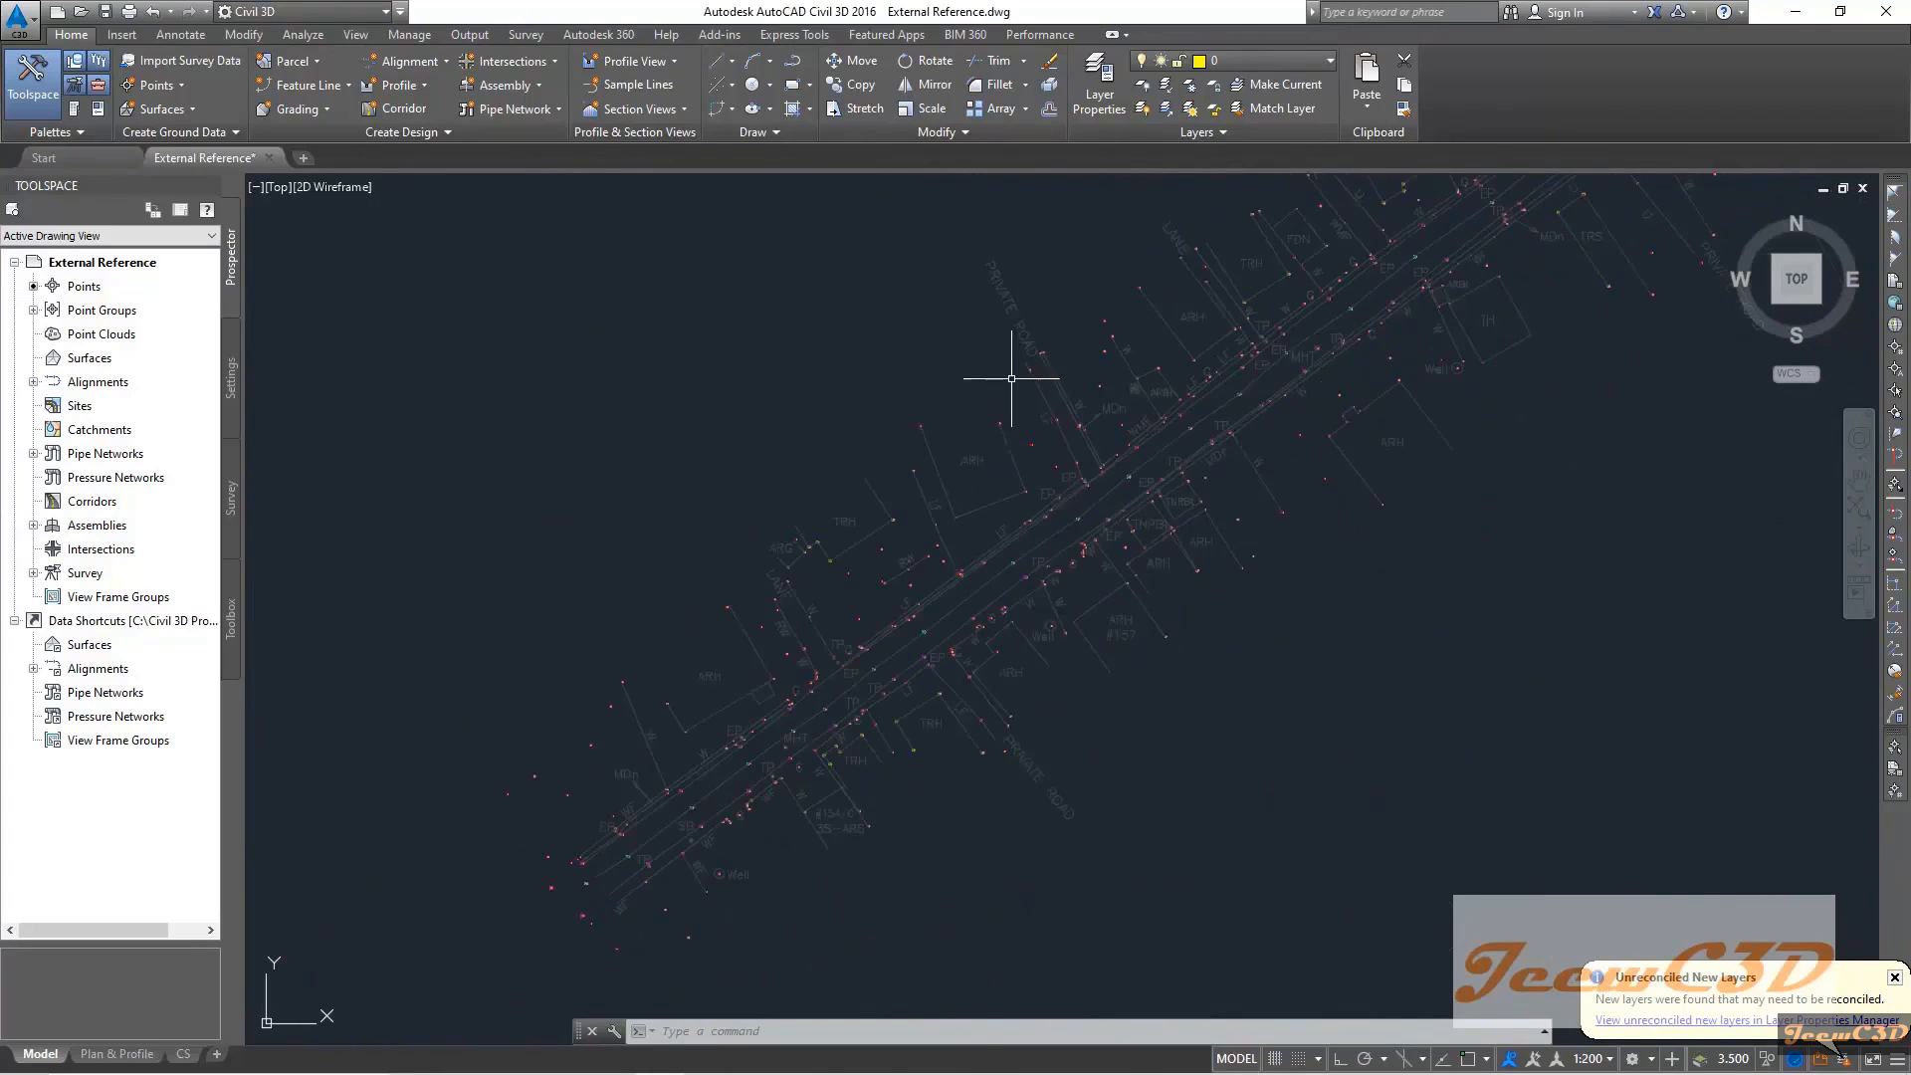
scroll(875, 498, "up", 2)
middle_click_drag(804, 537, 923, 277)
middle_click_drag(836, 550, 1114, 428)
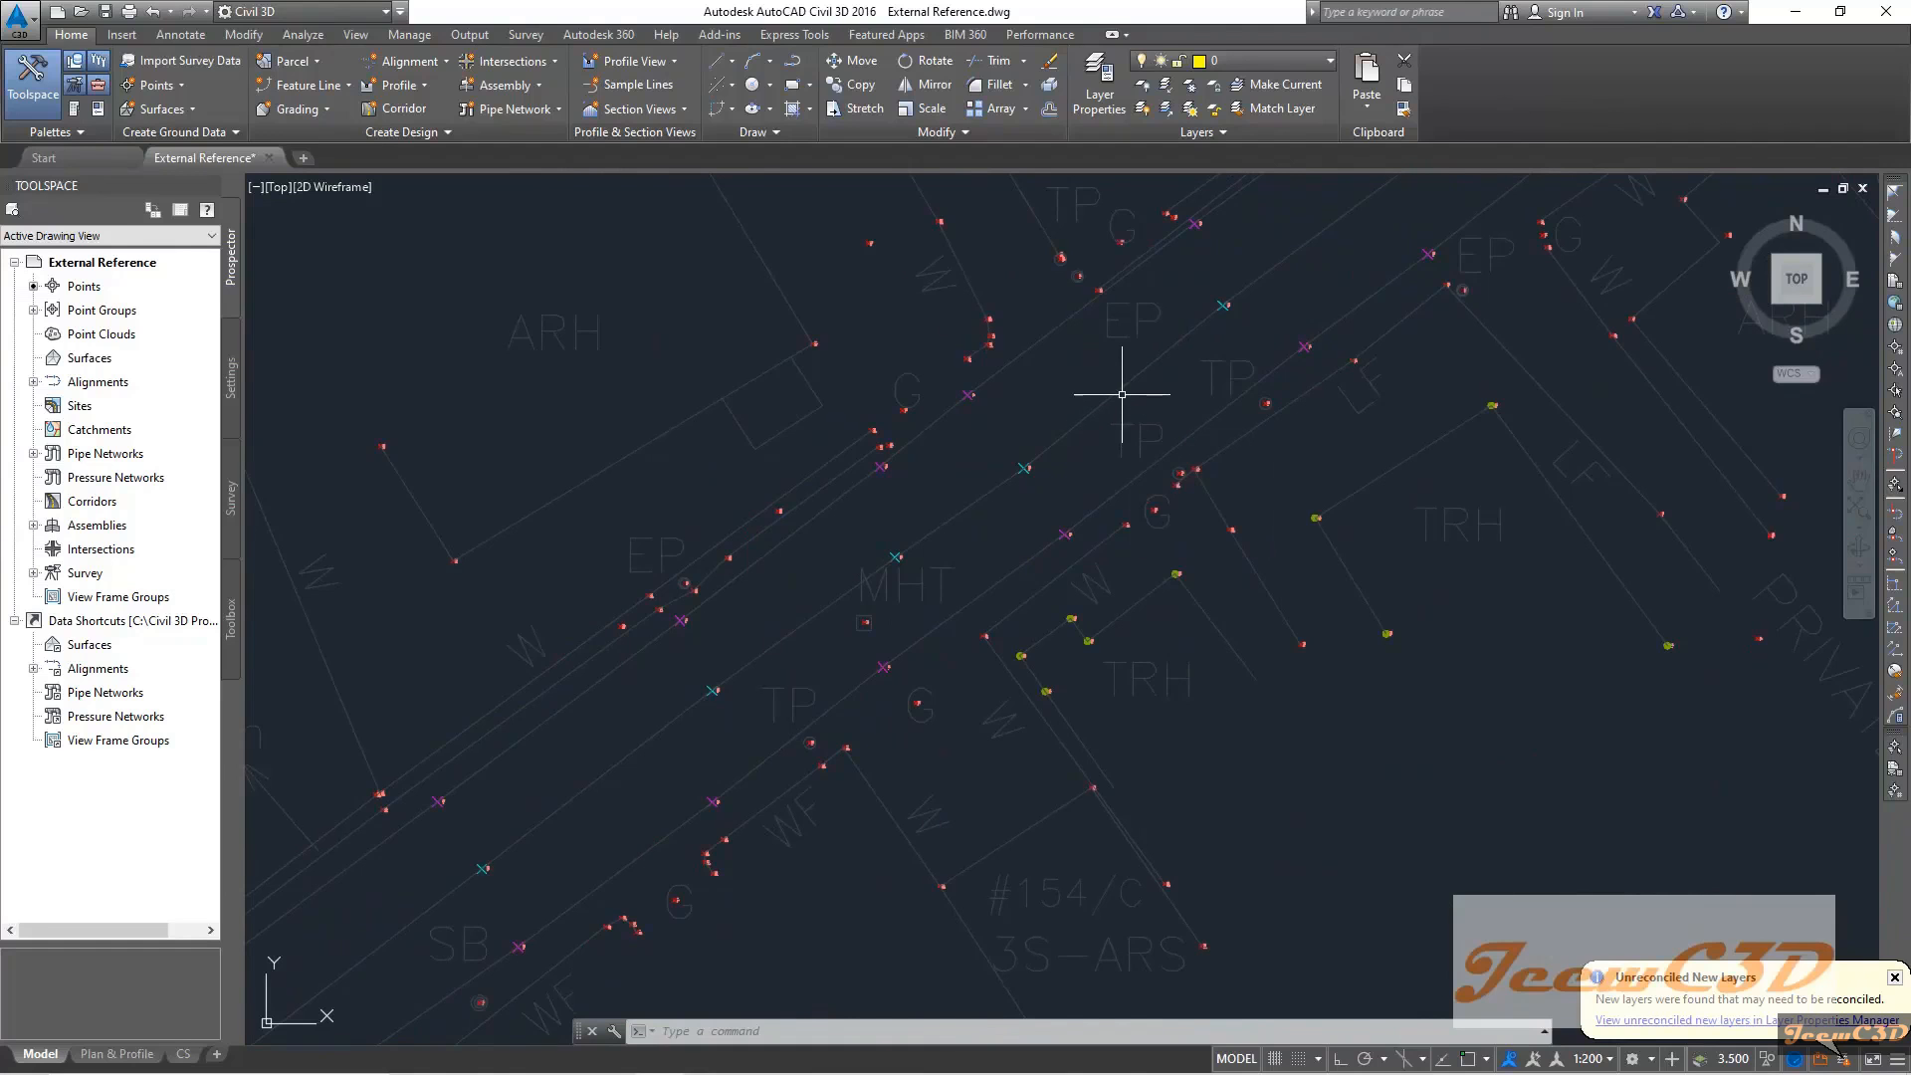
Reopen the external references manager with the XREF command
type("XREFRELOAD")
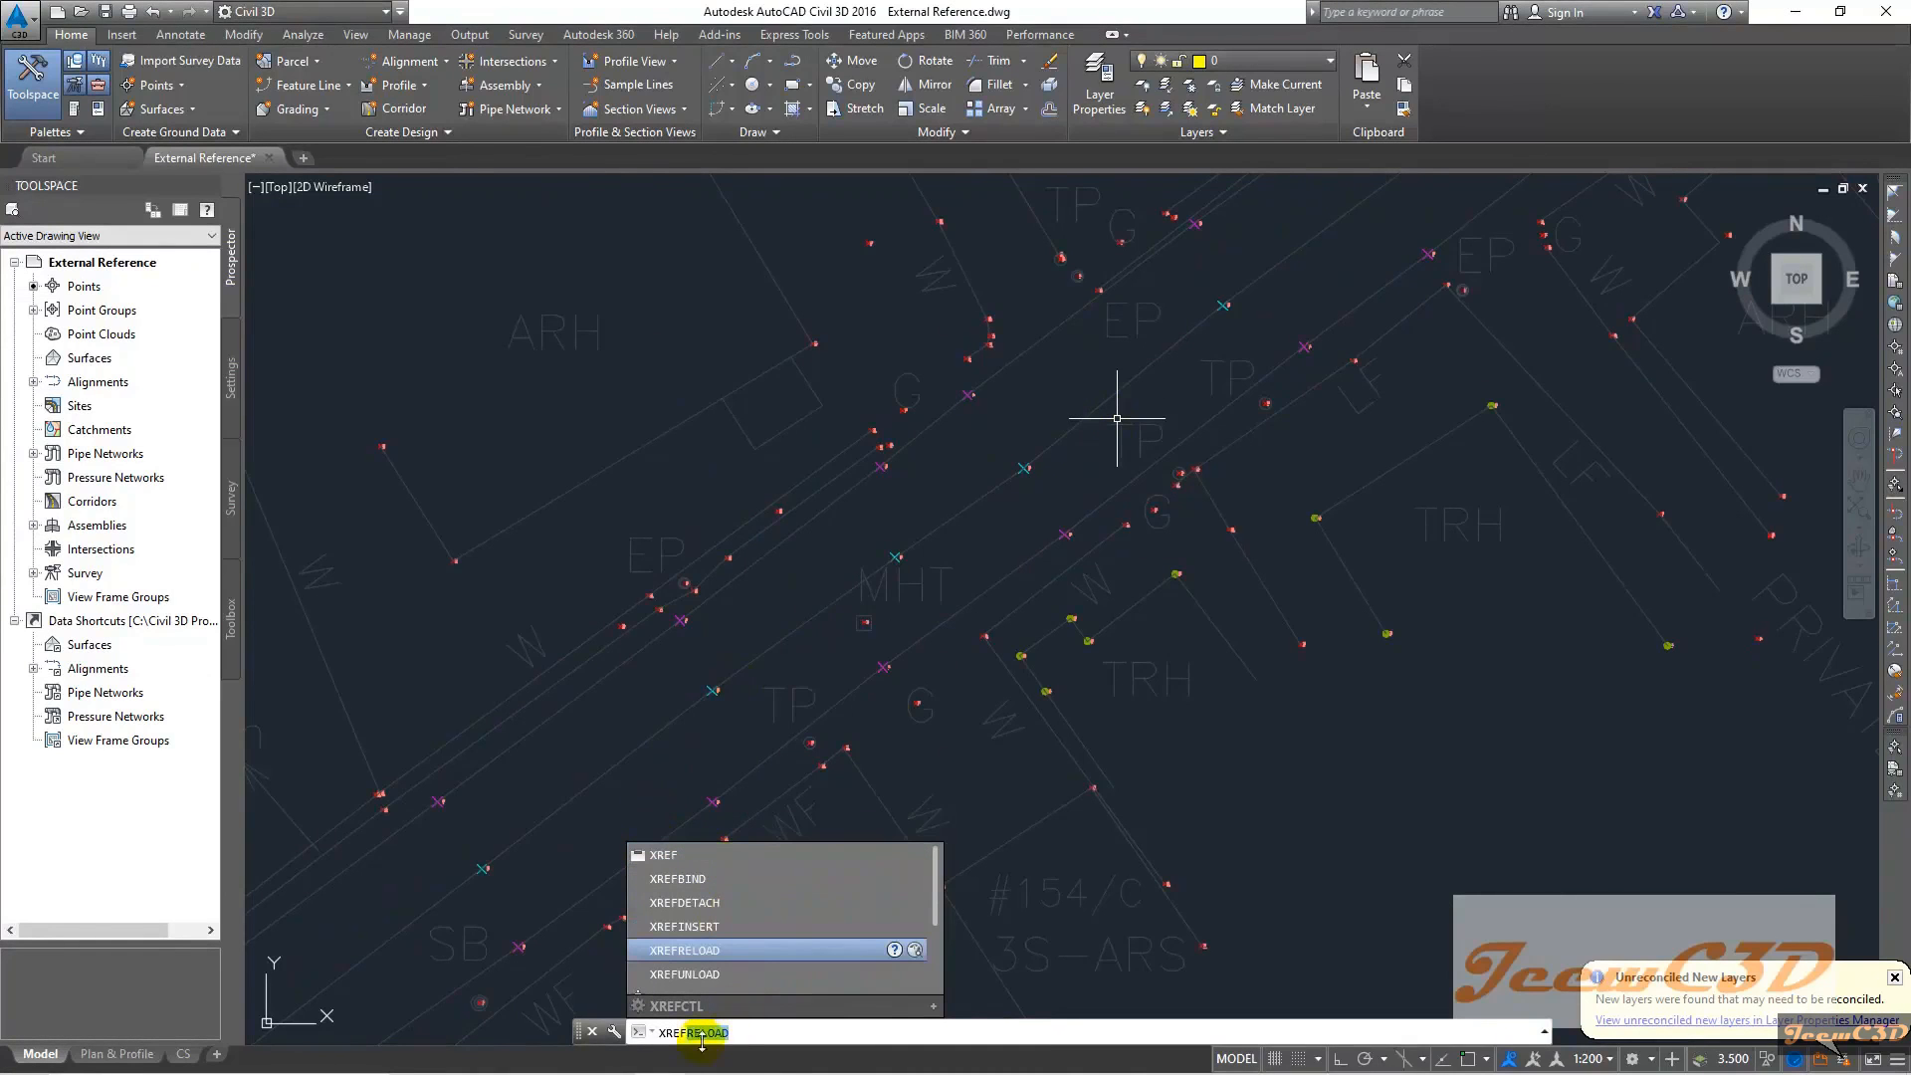
left_click(810, 1033)
key("BackSpace")
key("BackSpace")
key("BackSpace")
key("BackSpace")
key("BackSpace")
key("BackSpace")
key("BackSpace")
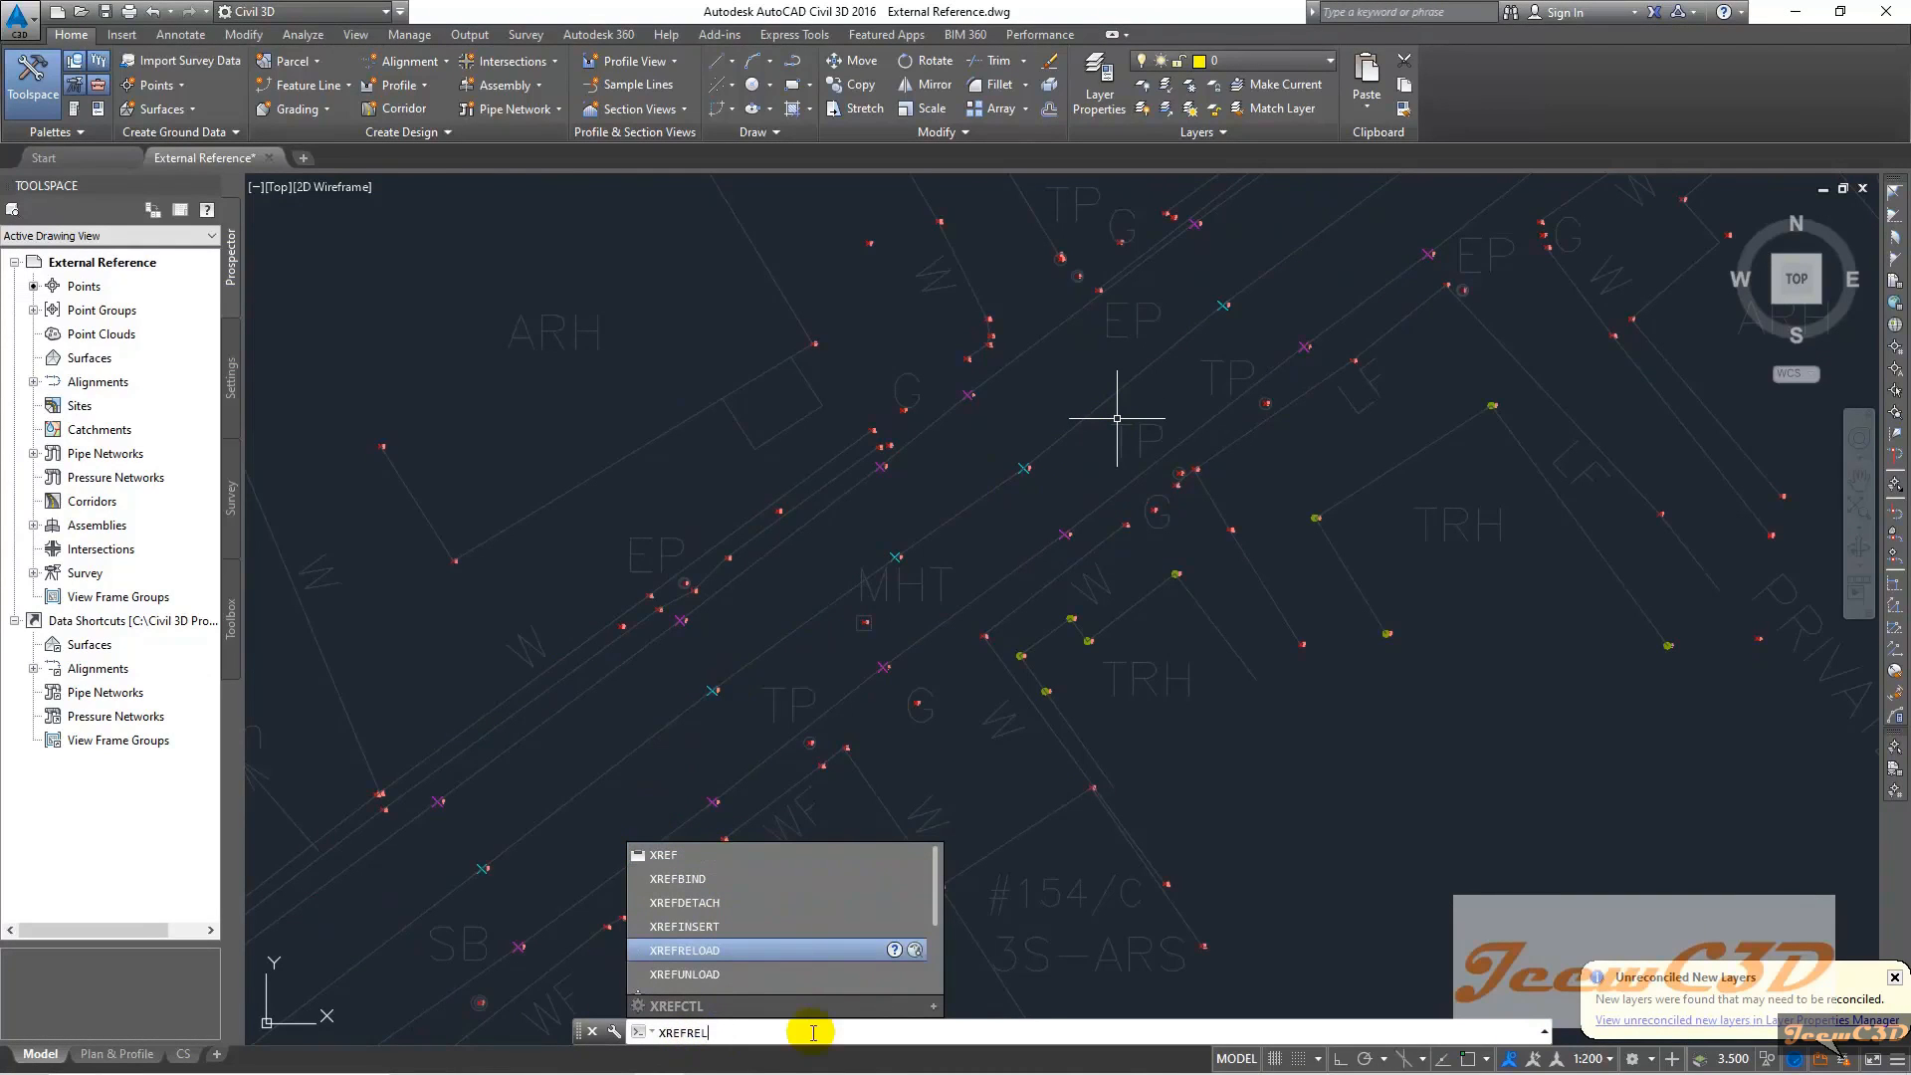
type("F")
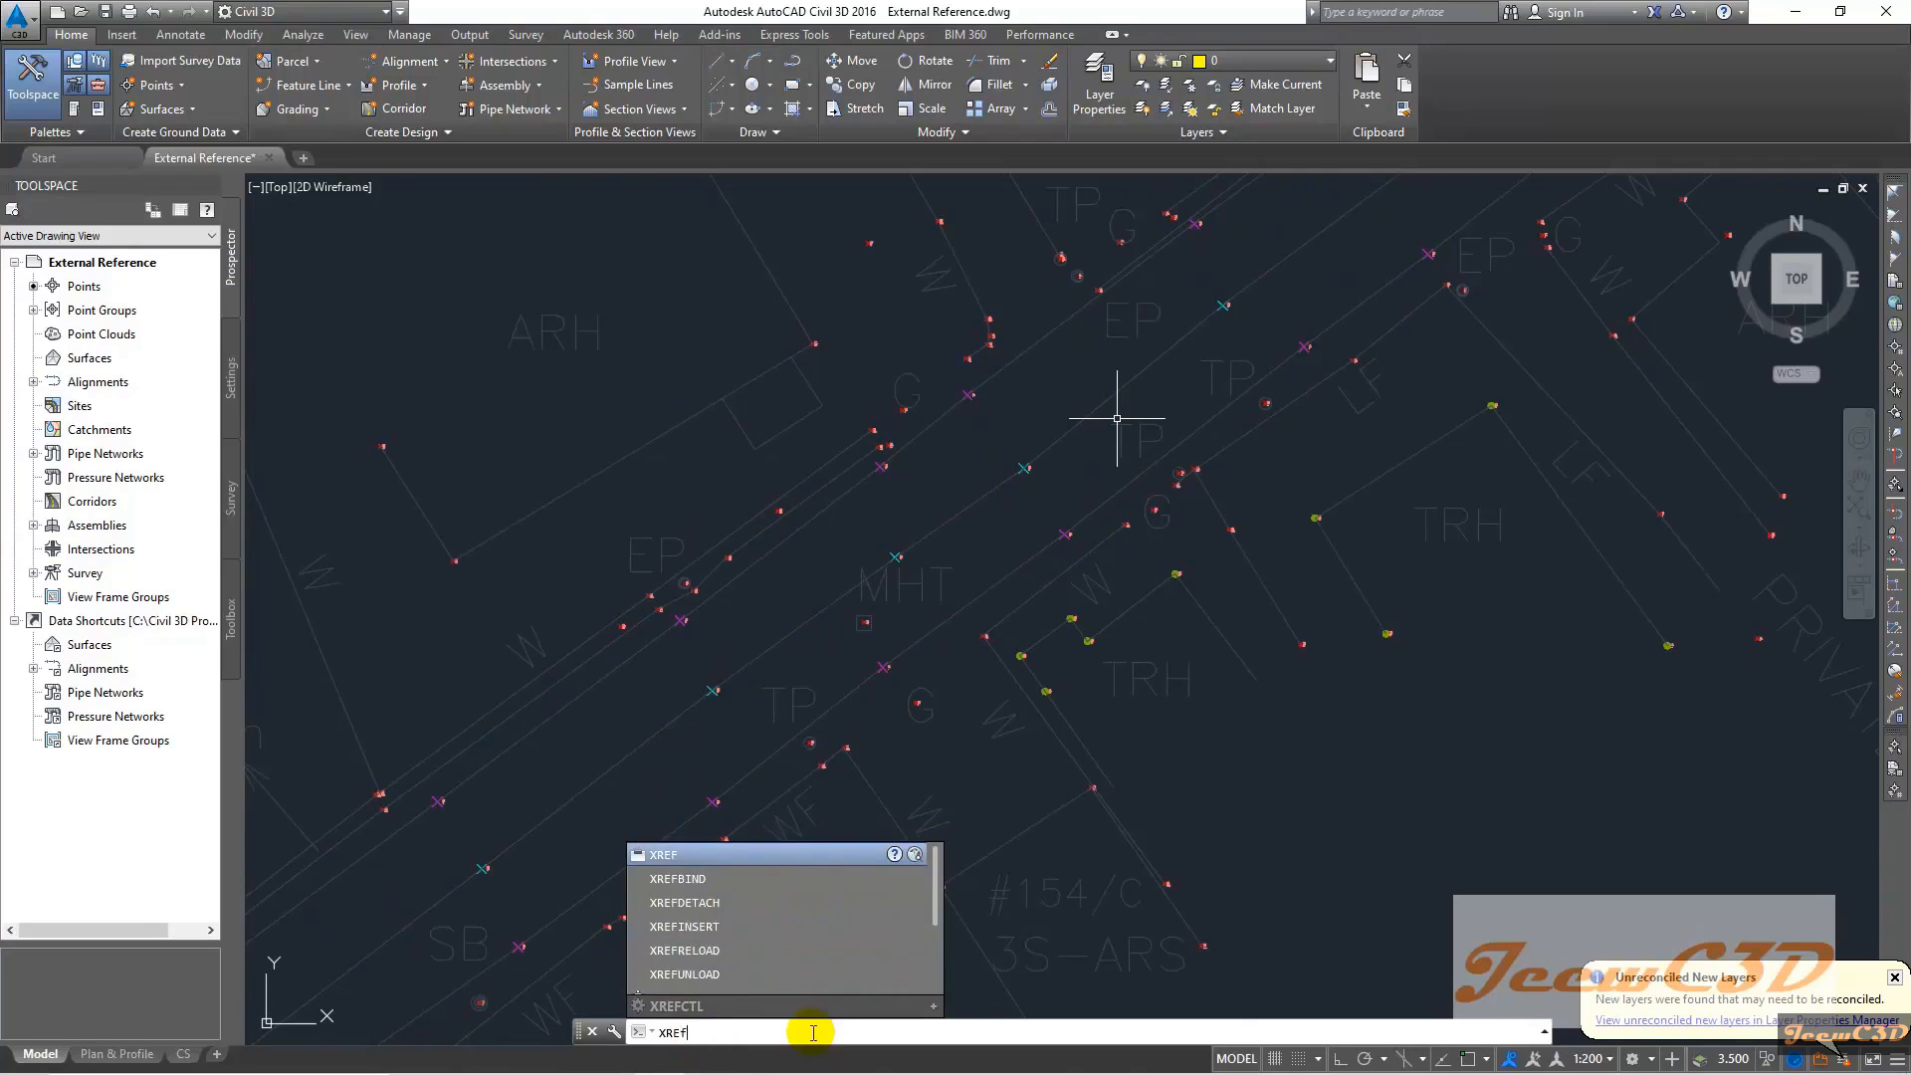
key("Return")
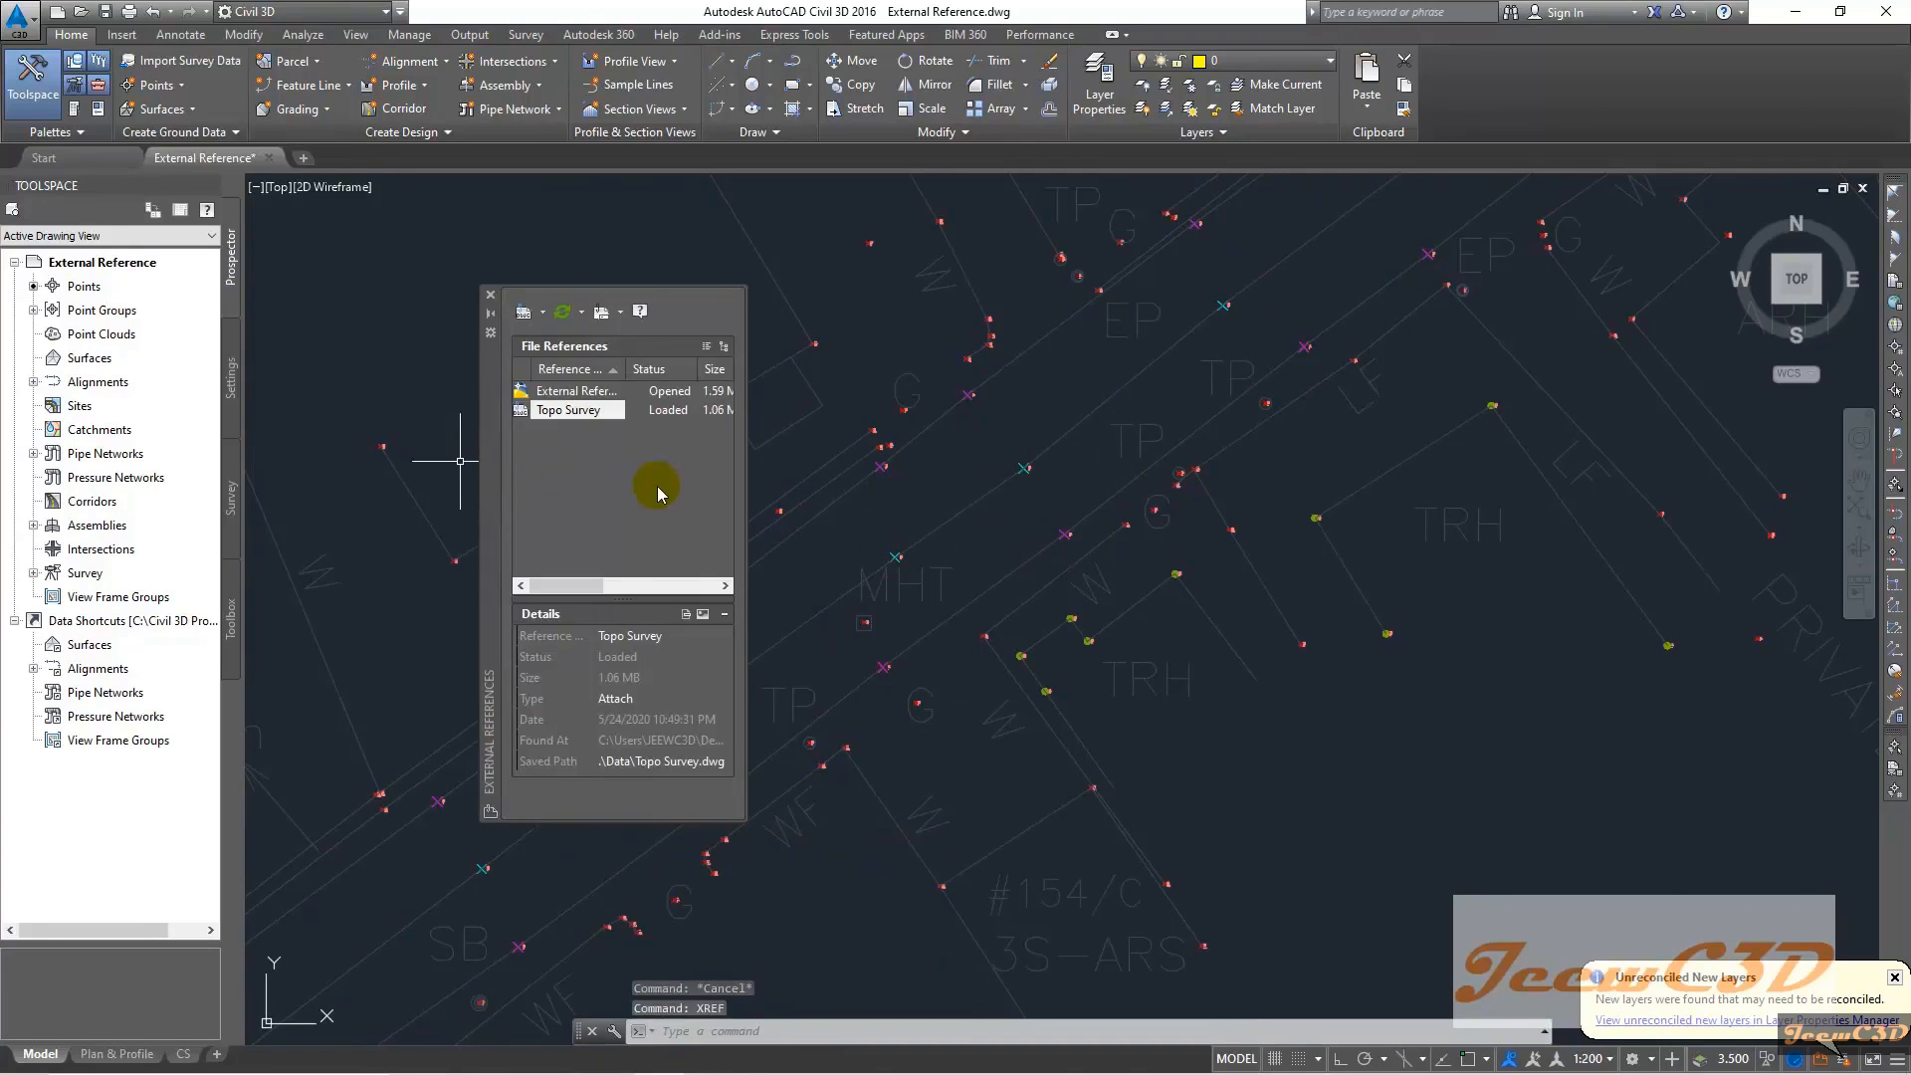
Unload the Topo Survey reference and reload it
right_click(563, 418)
left_click(608, 476)
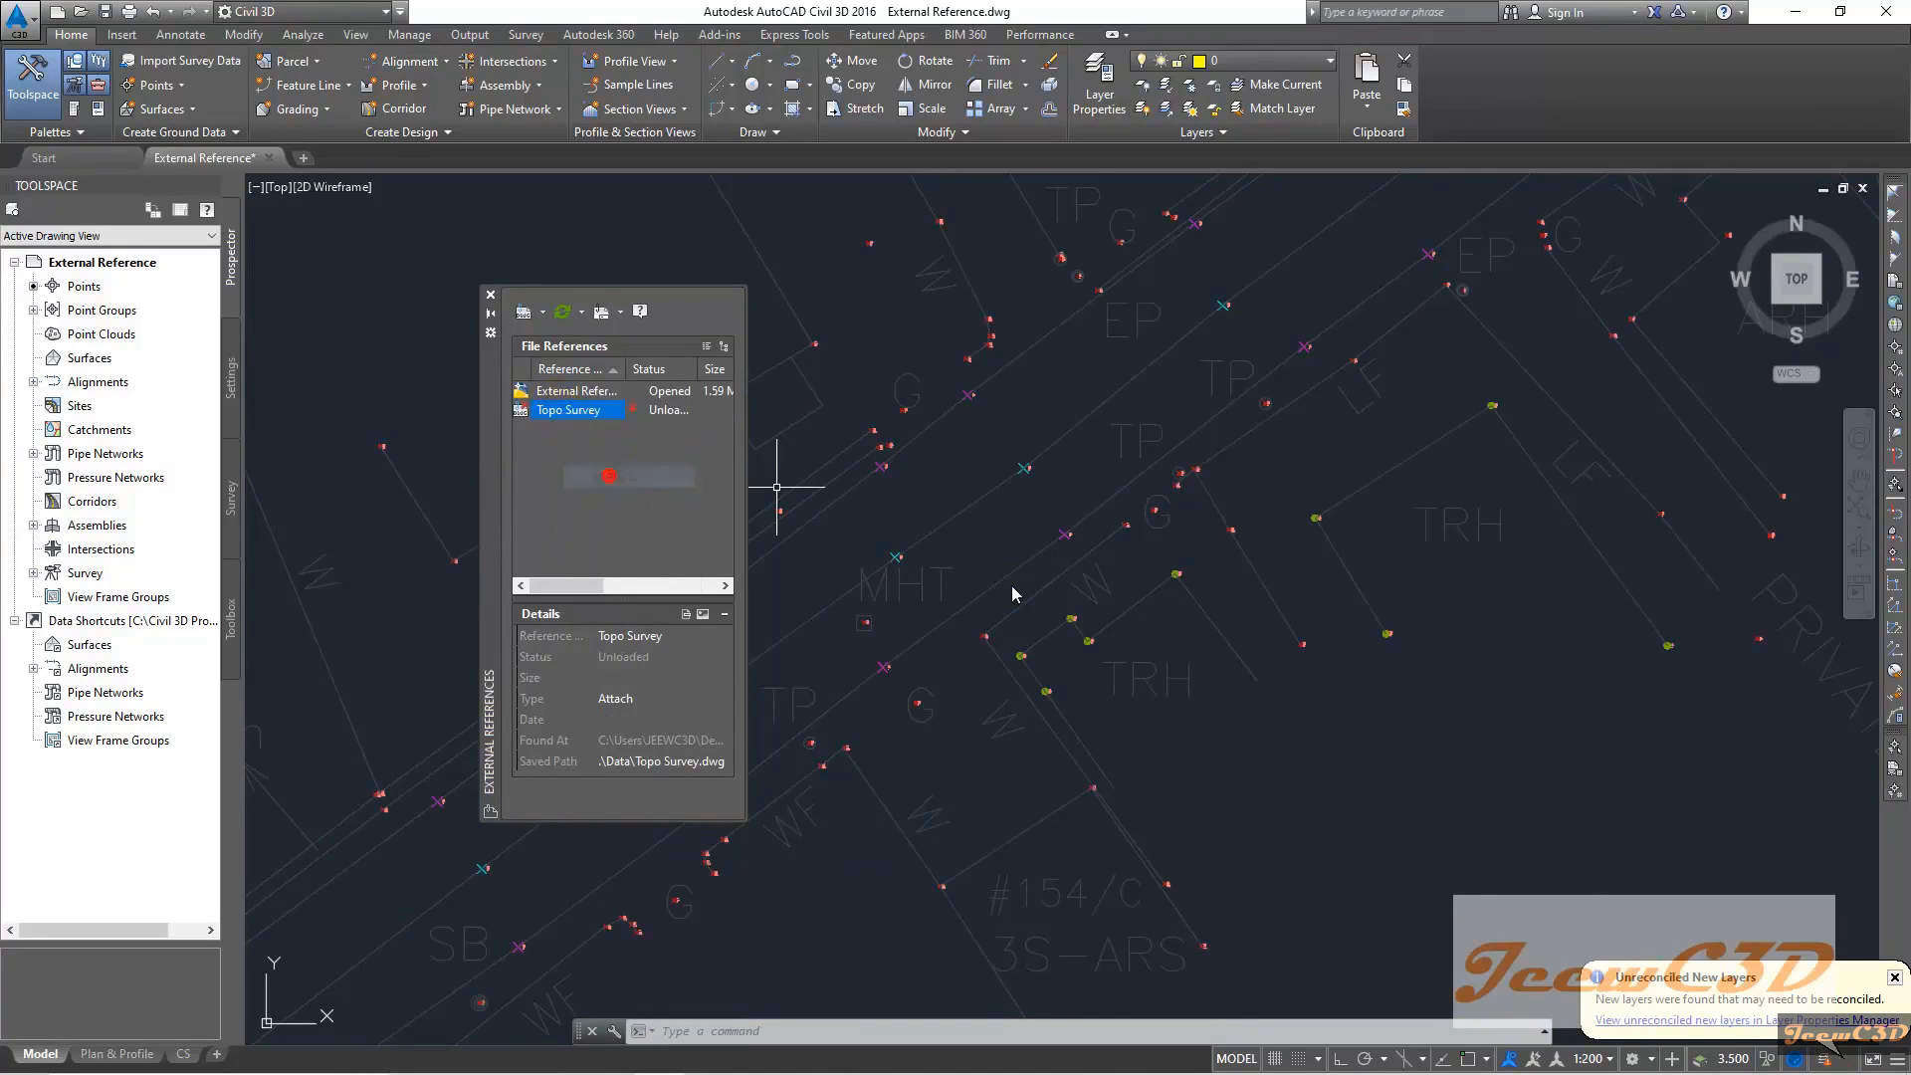
right_click(550, 414)
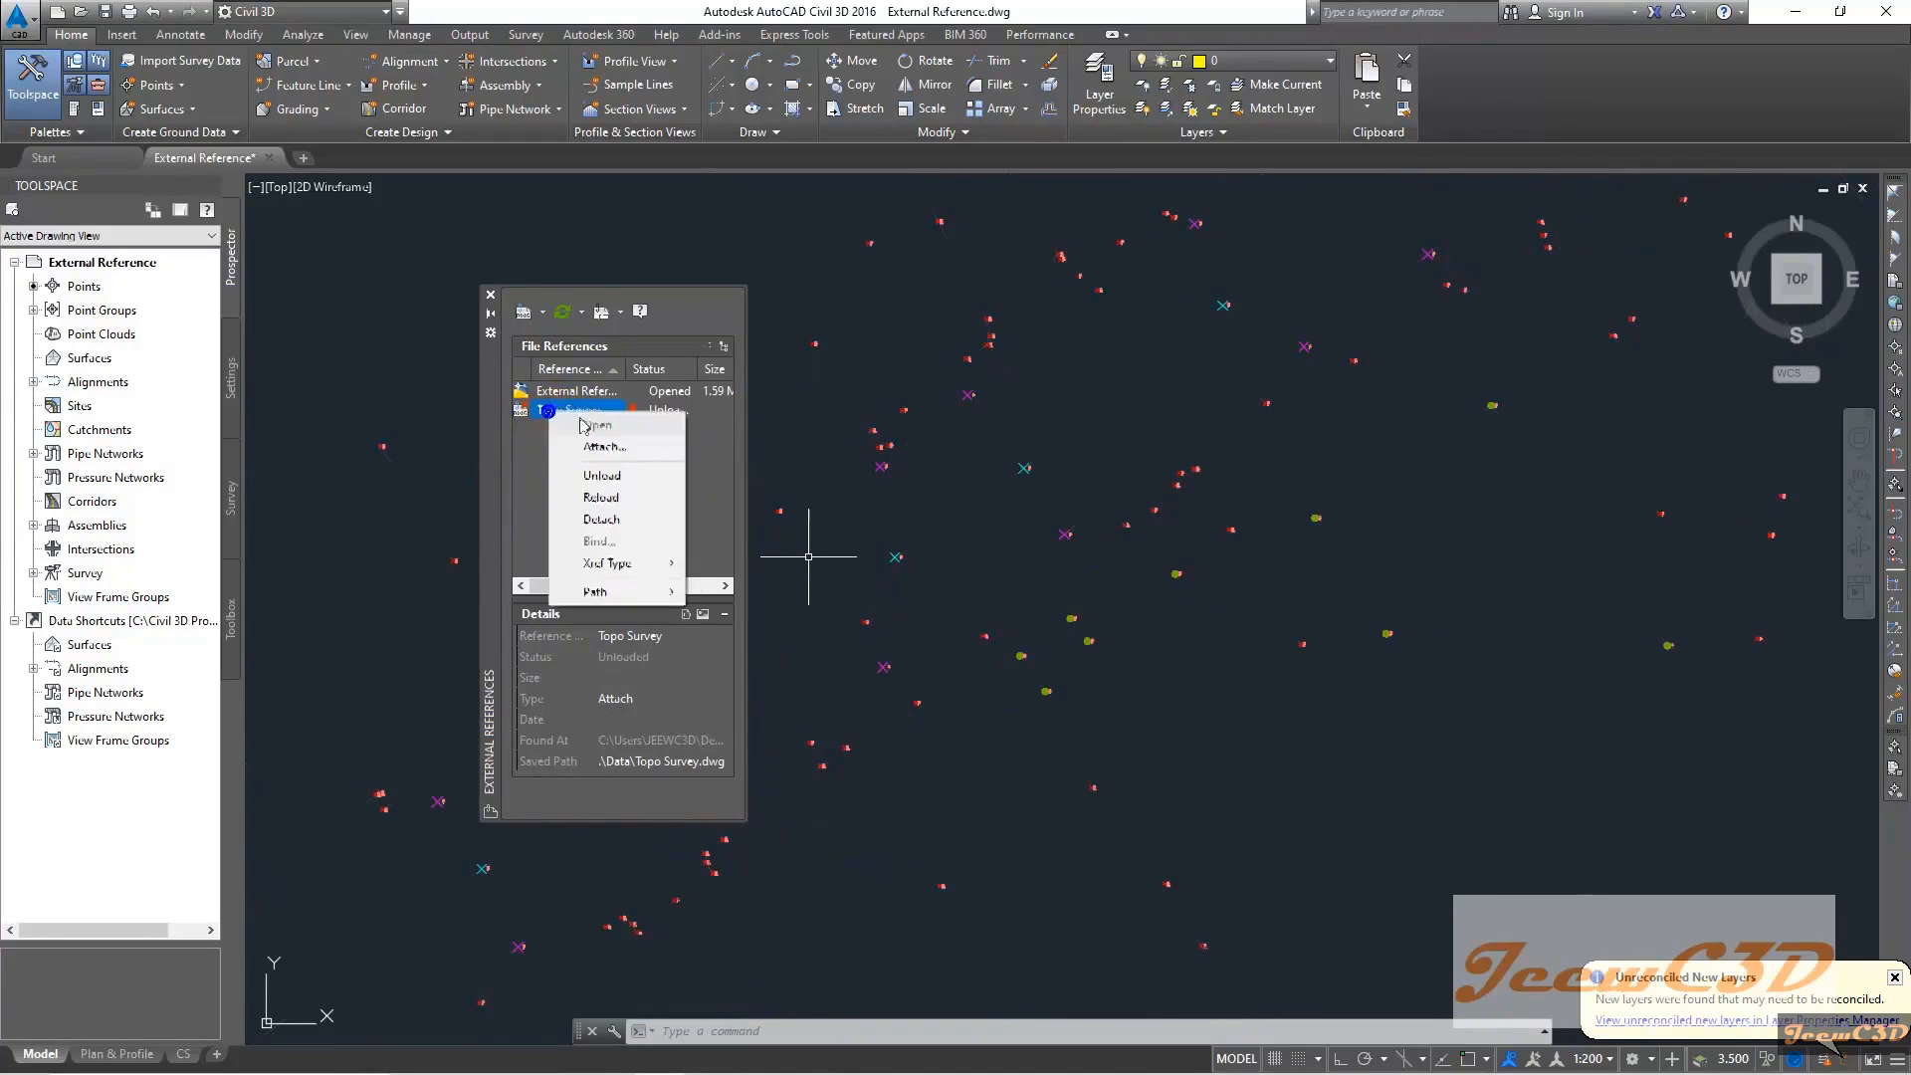
left_click(617, 497)
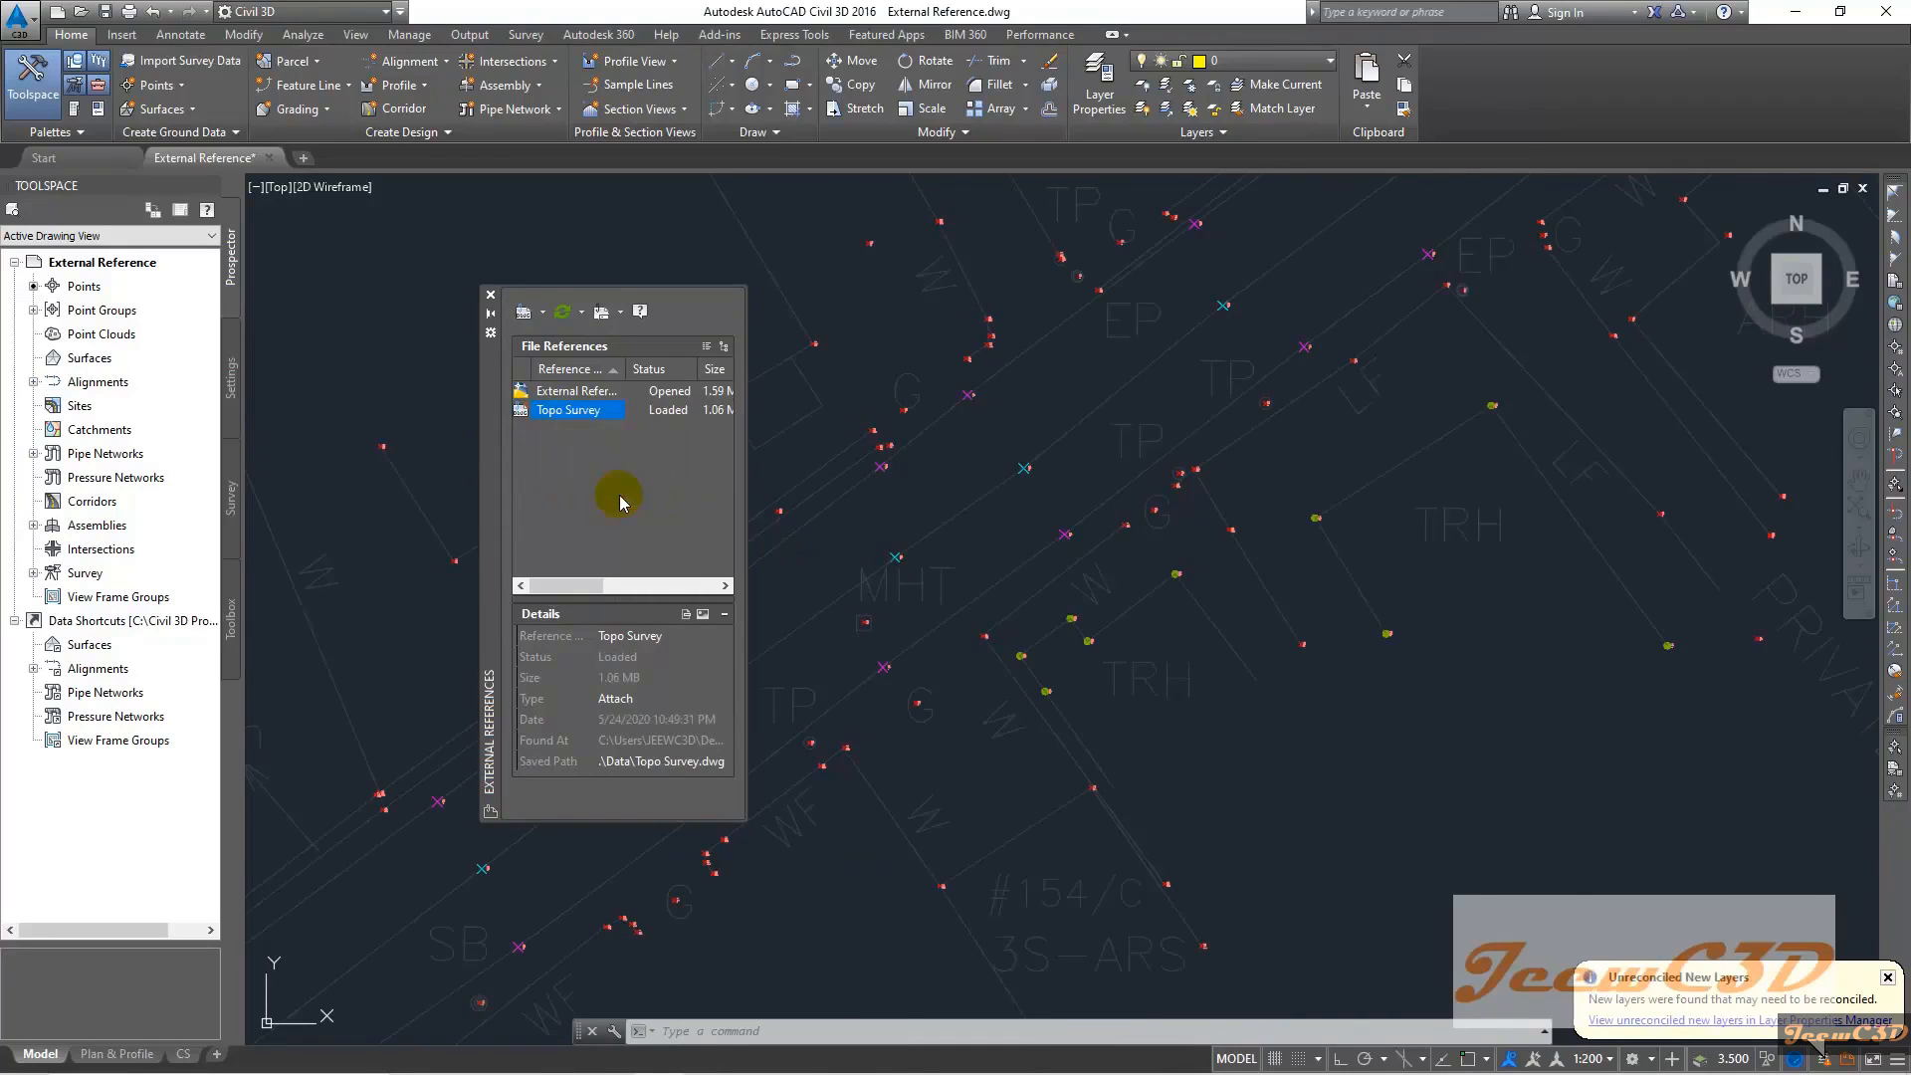
Unload the Topo Survey reference once more
right_click(562, 410)
left_click(604, 473)
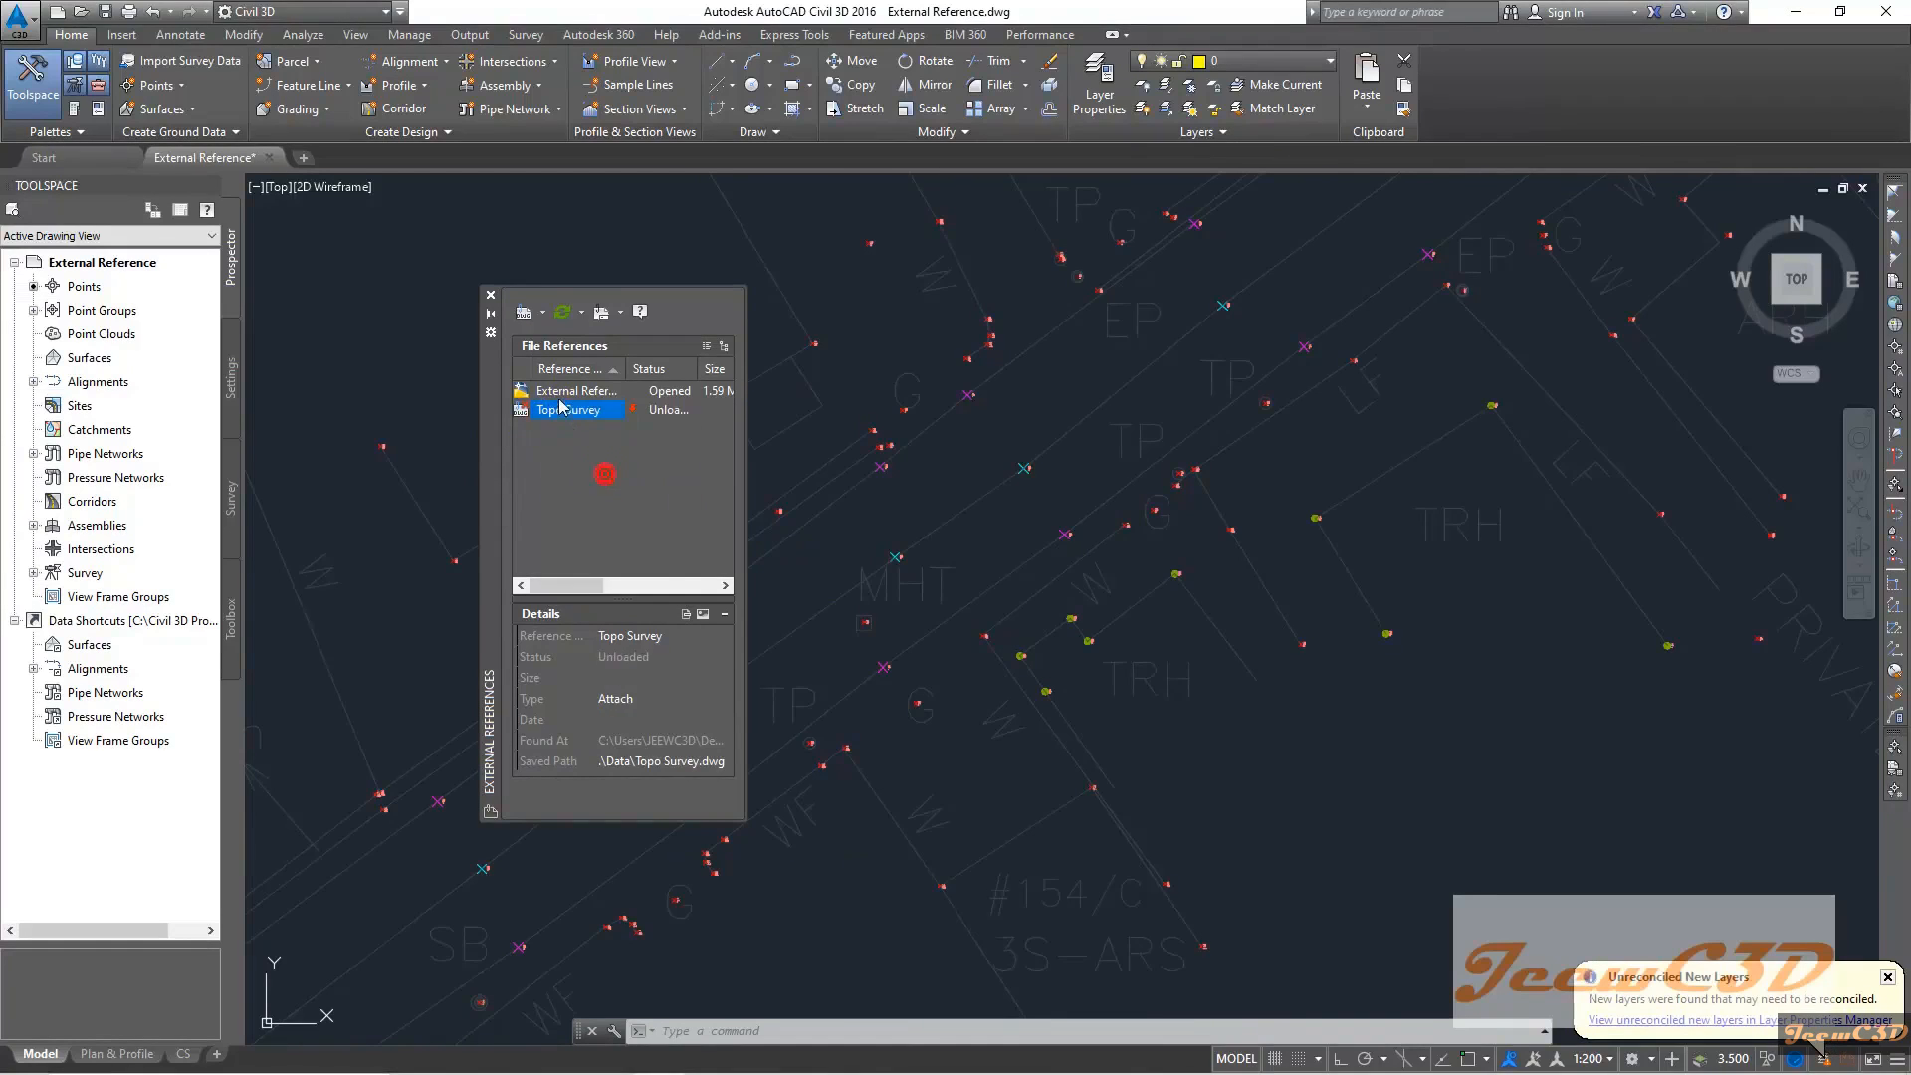
Reload the Topo Survey reference in the external references manager
right_click(562, 410)
left_click(605, 494)
left_click(606, 495)
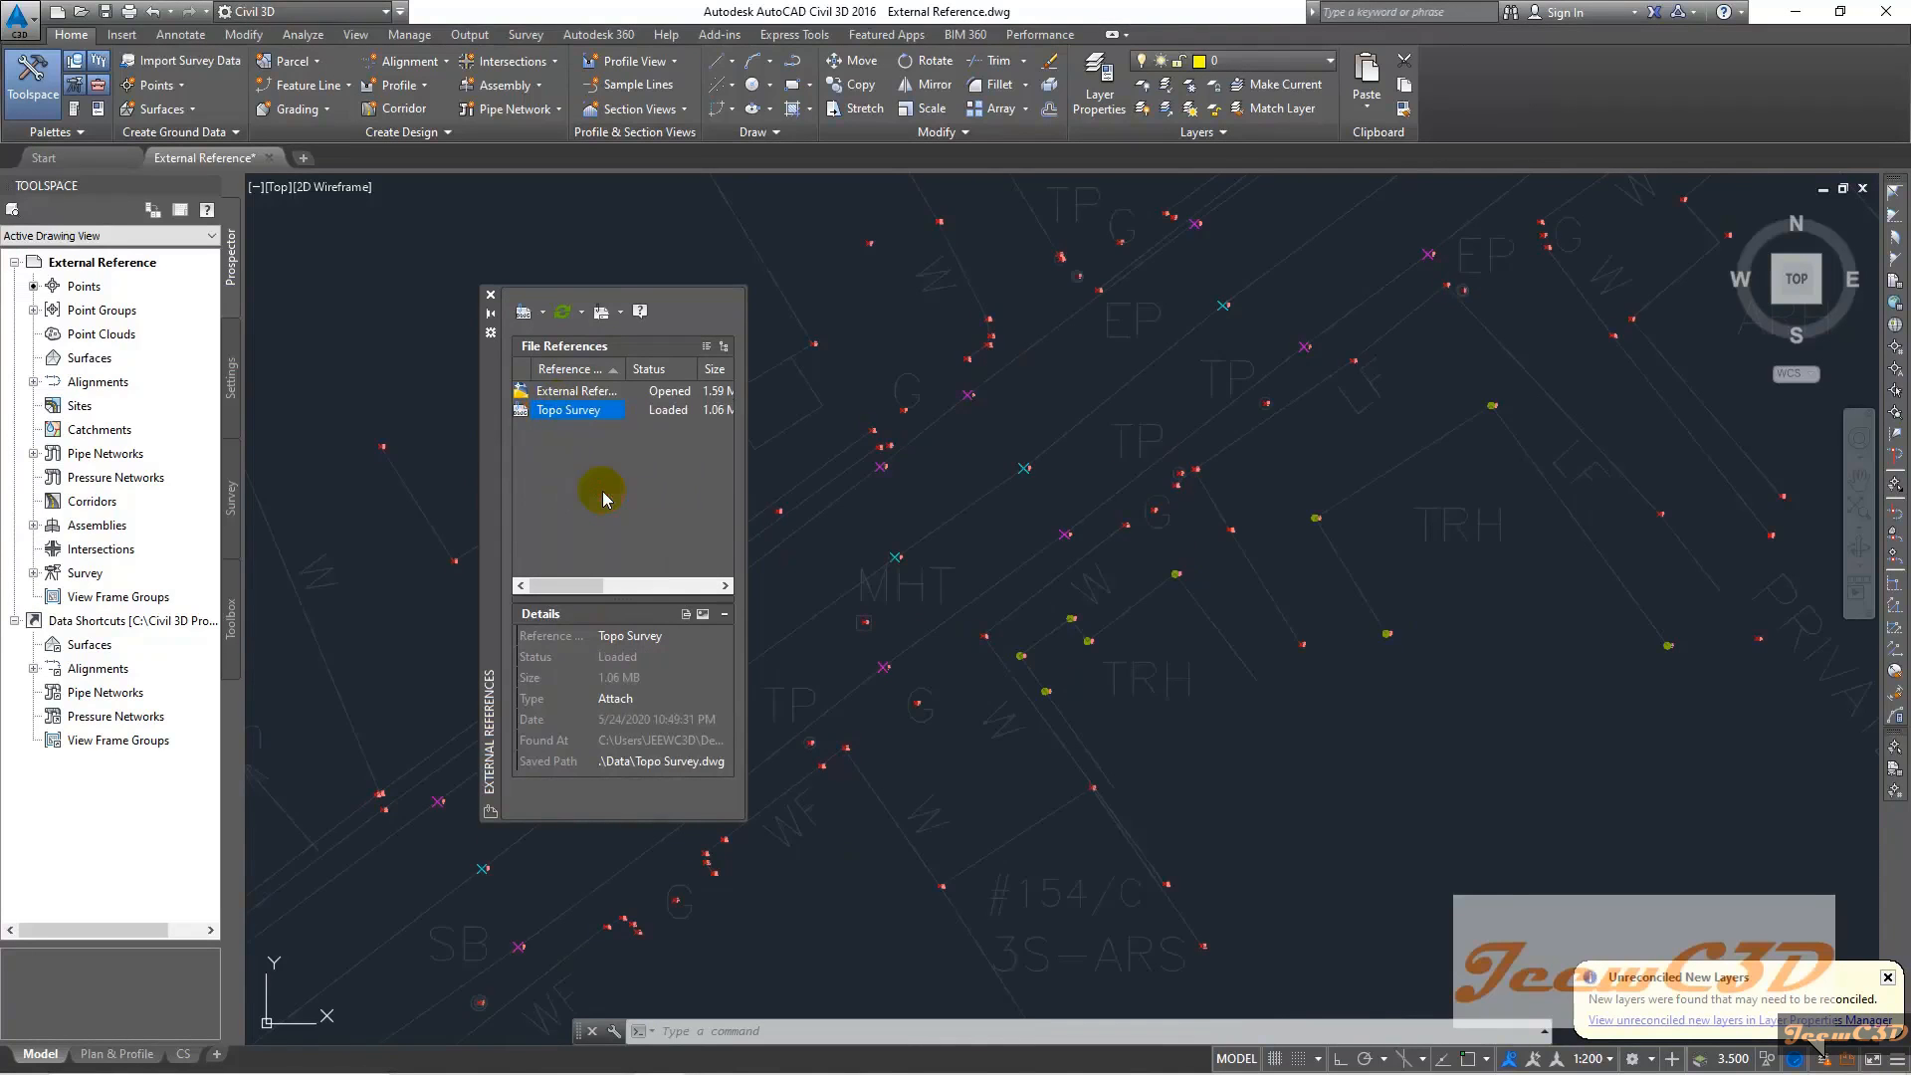
Unload and reload the Topo Survey reference again and close the external references manager
right_click(580, 410)
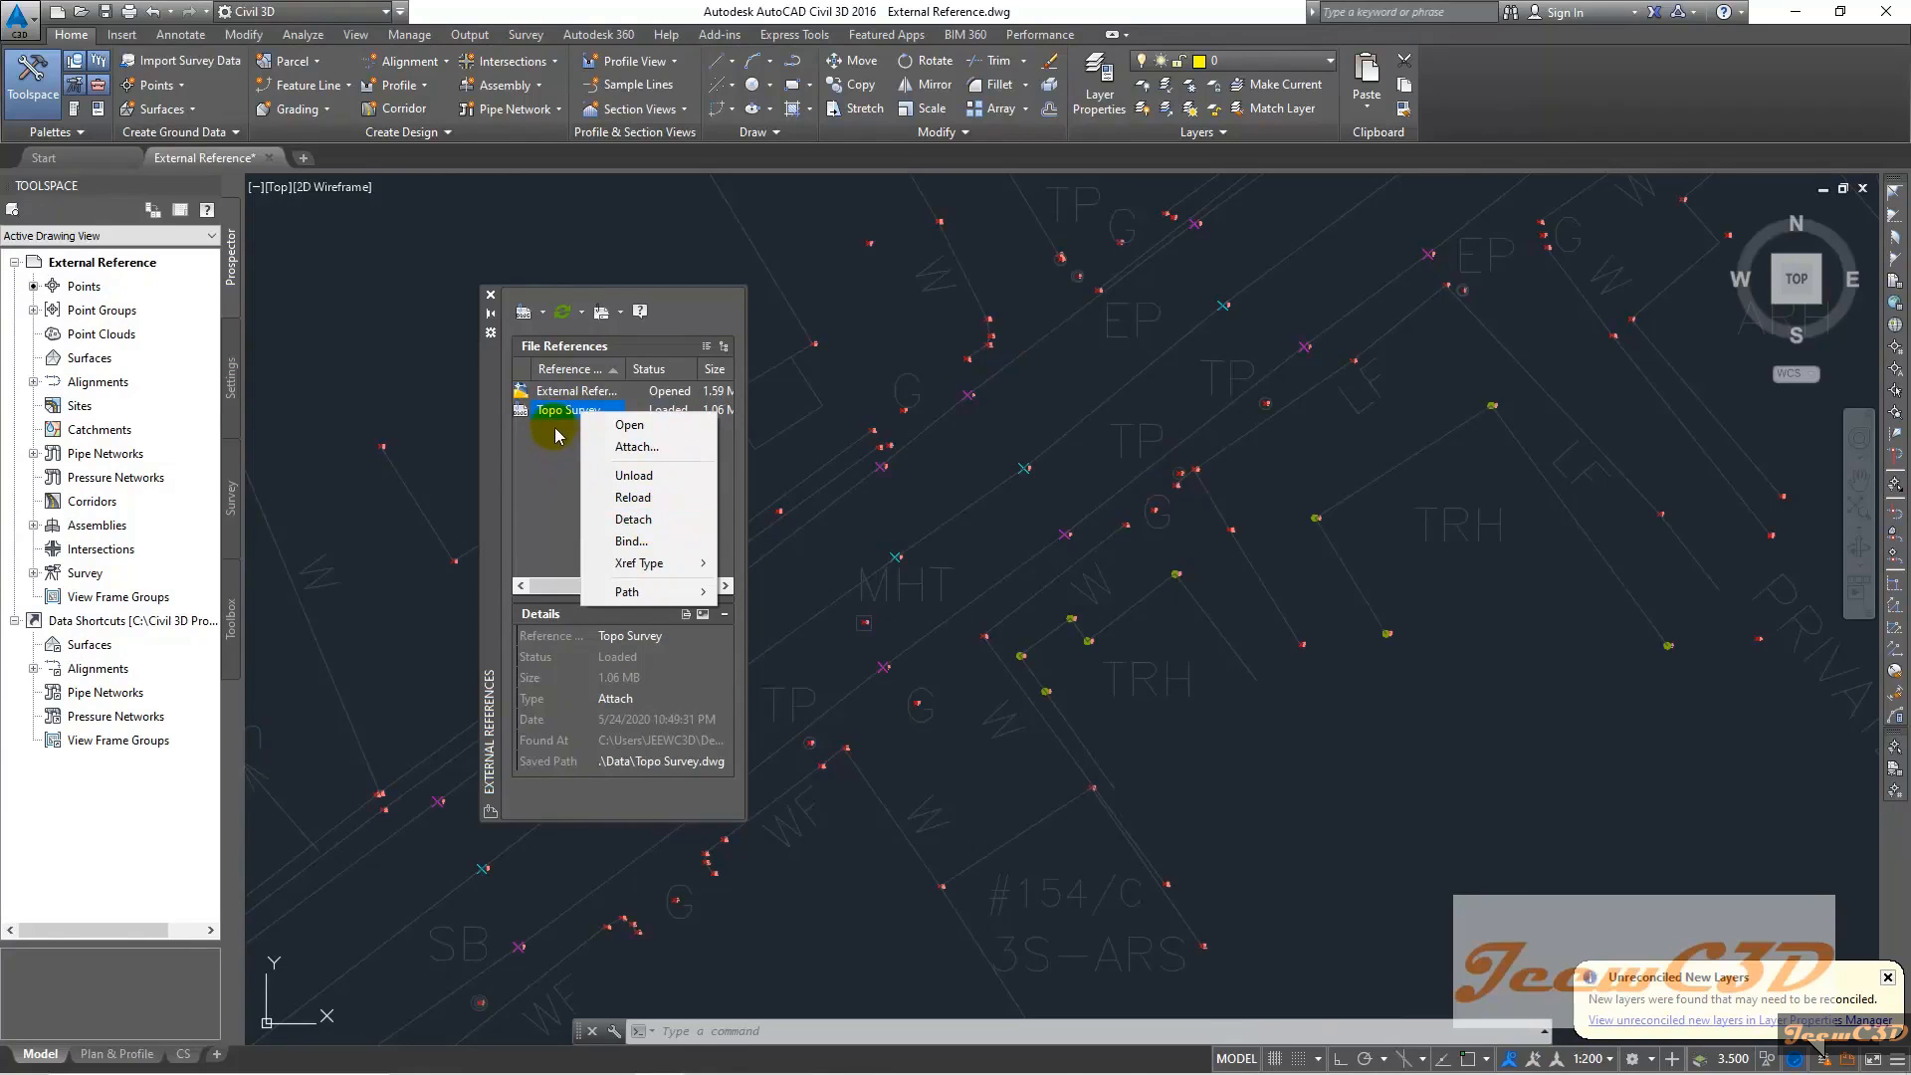
left_click(625, 475)
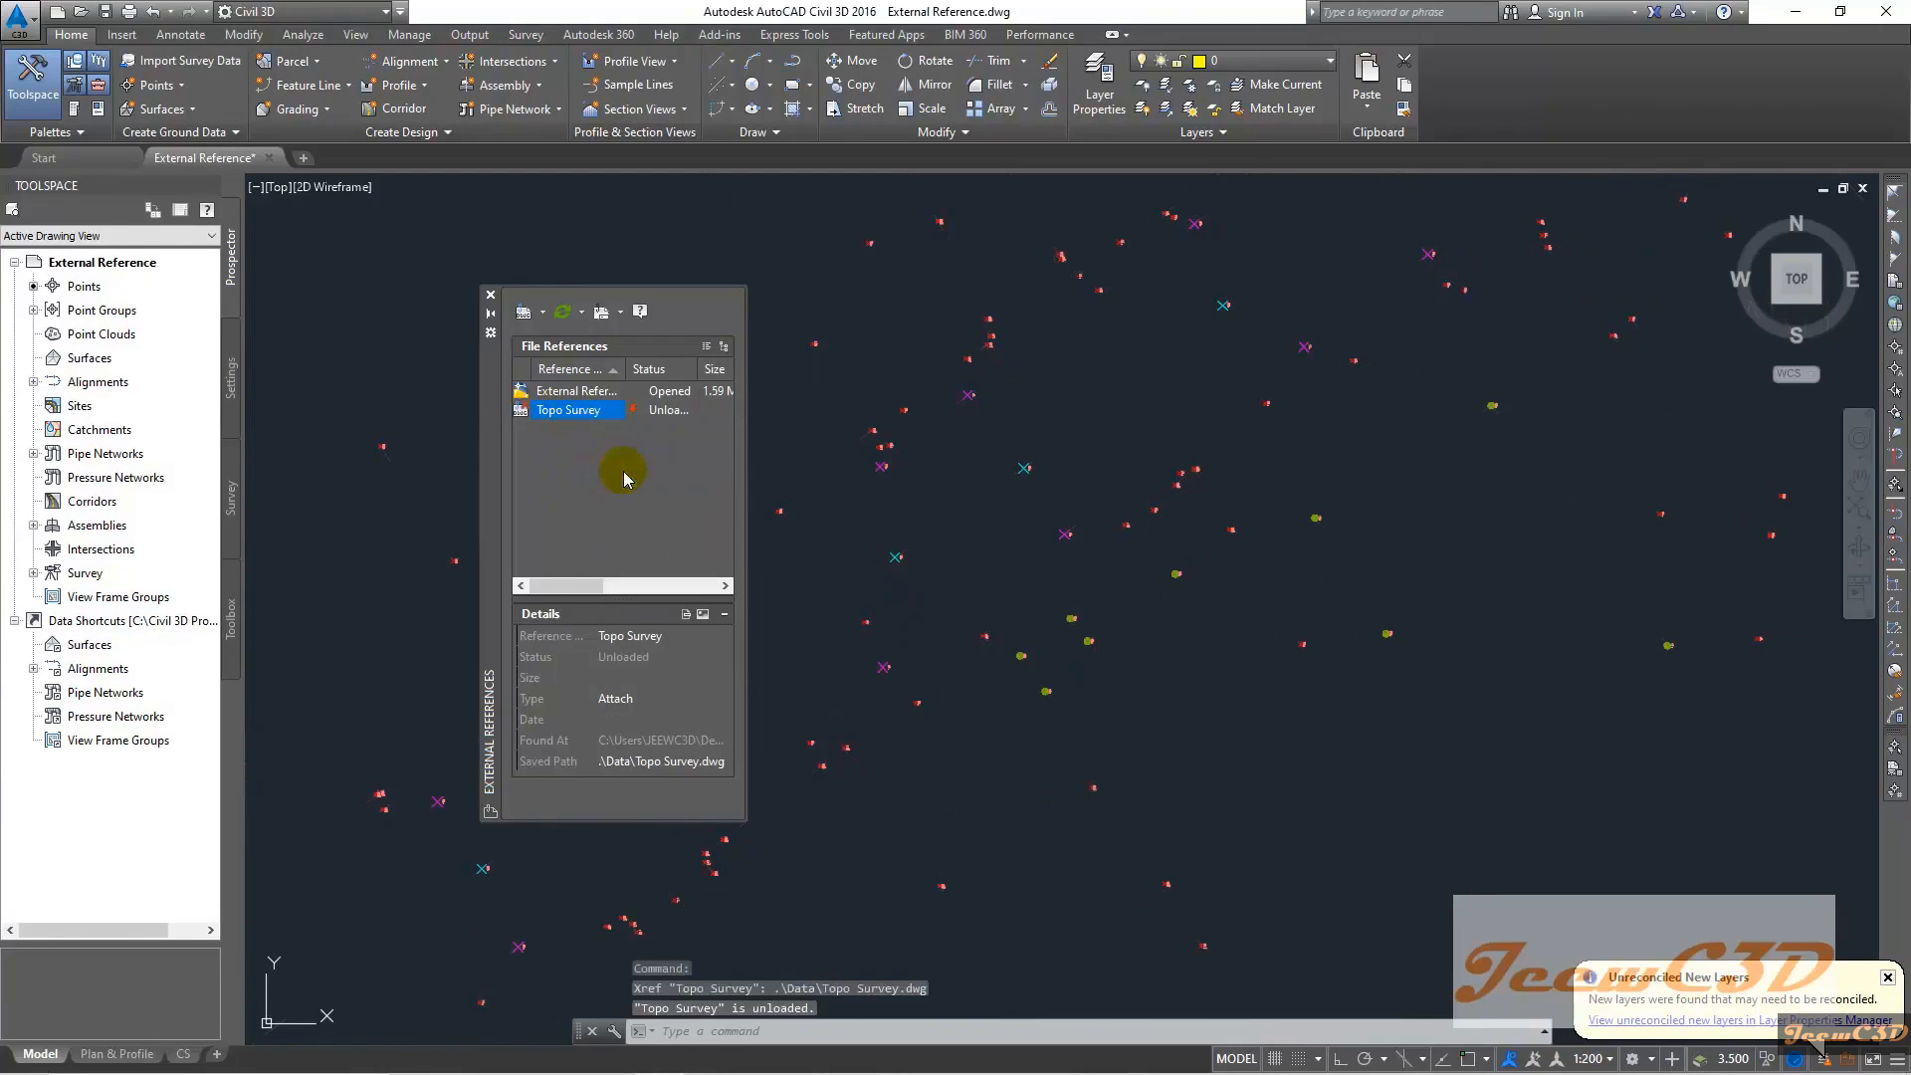
right_click(583, 411)
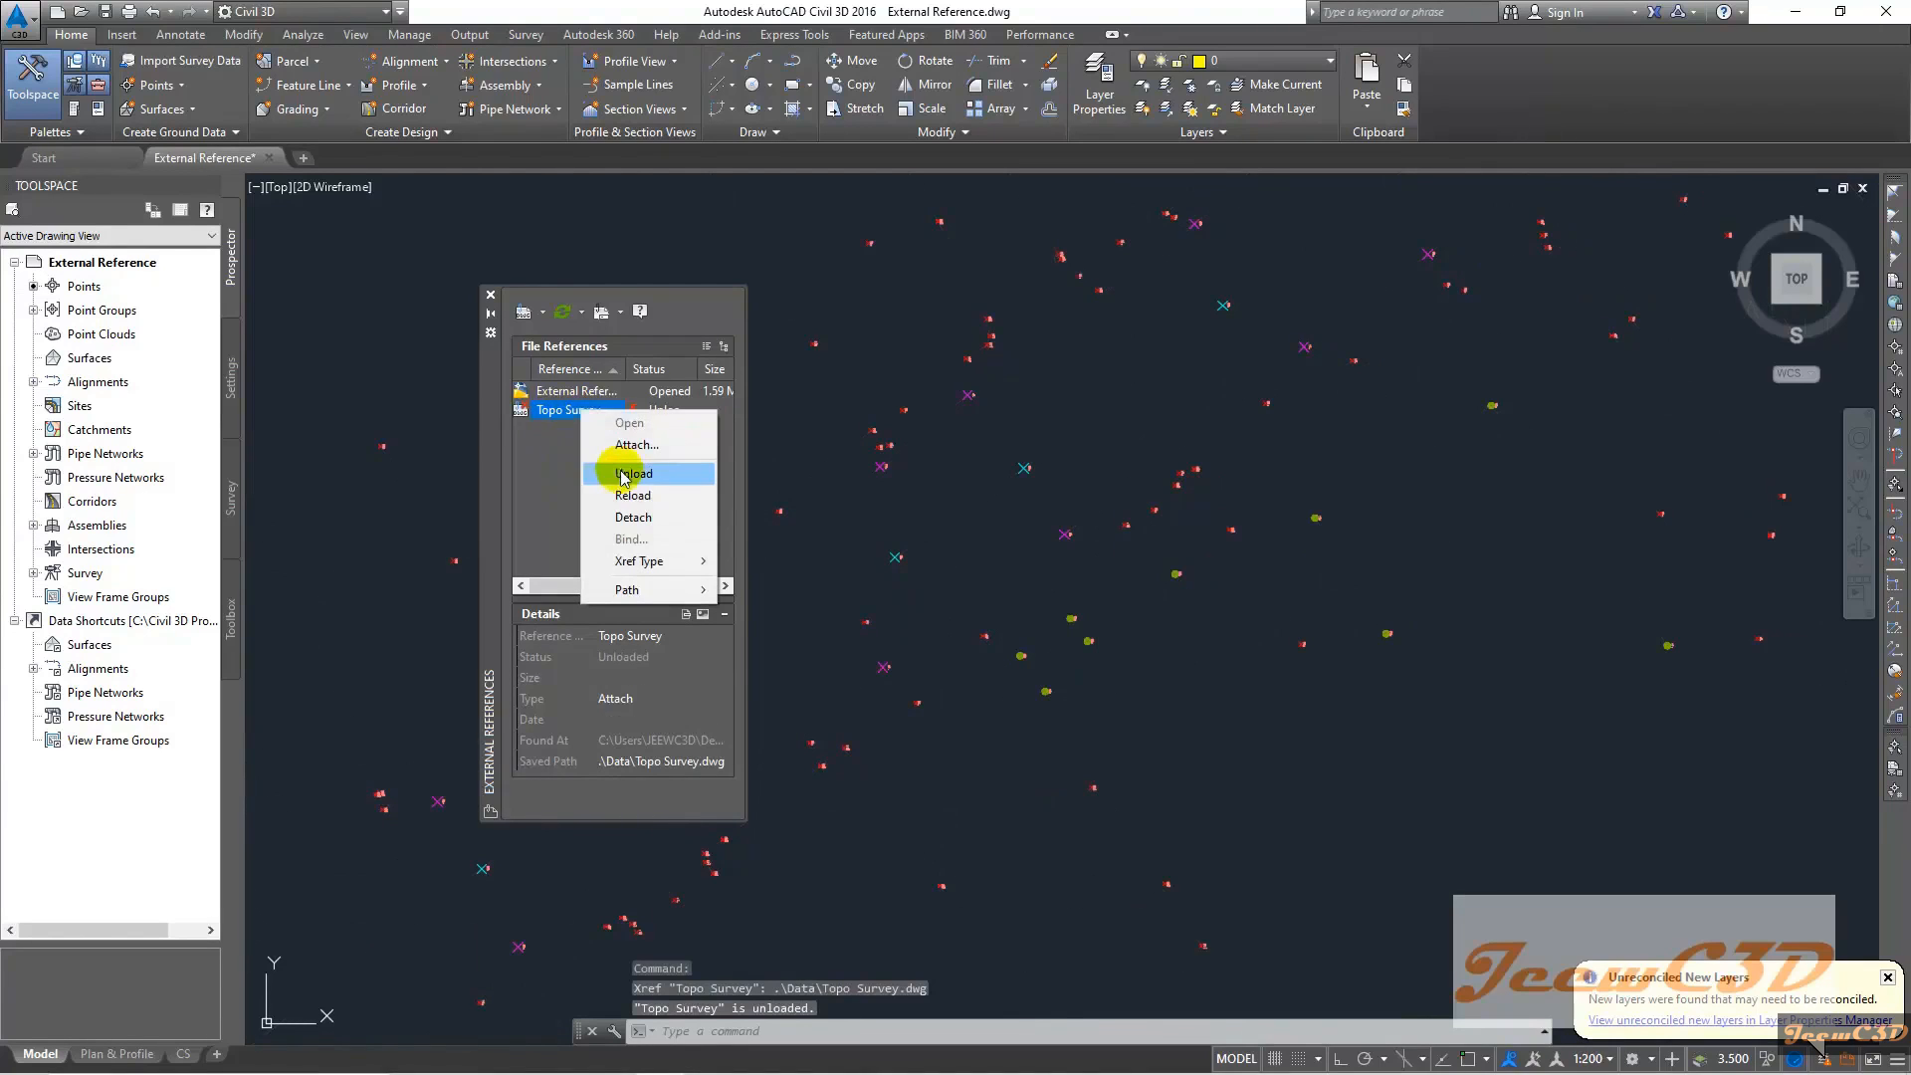
left_click(630, 496)
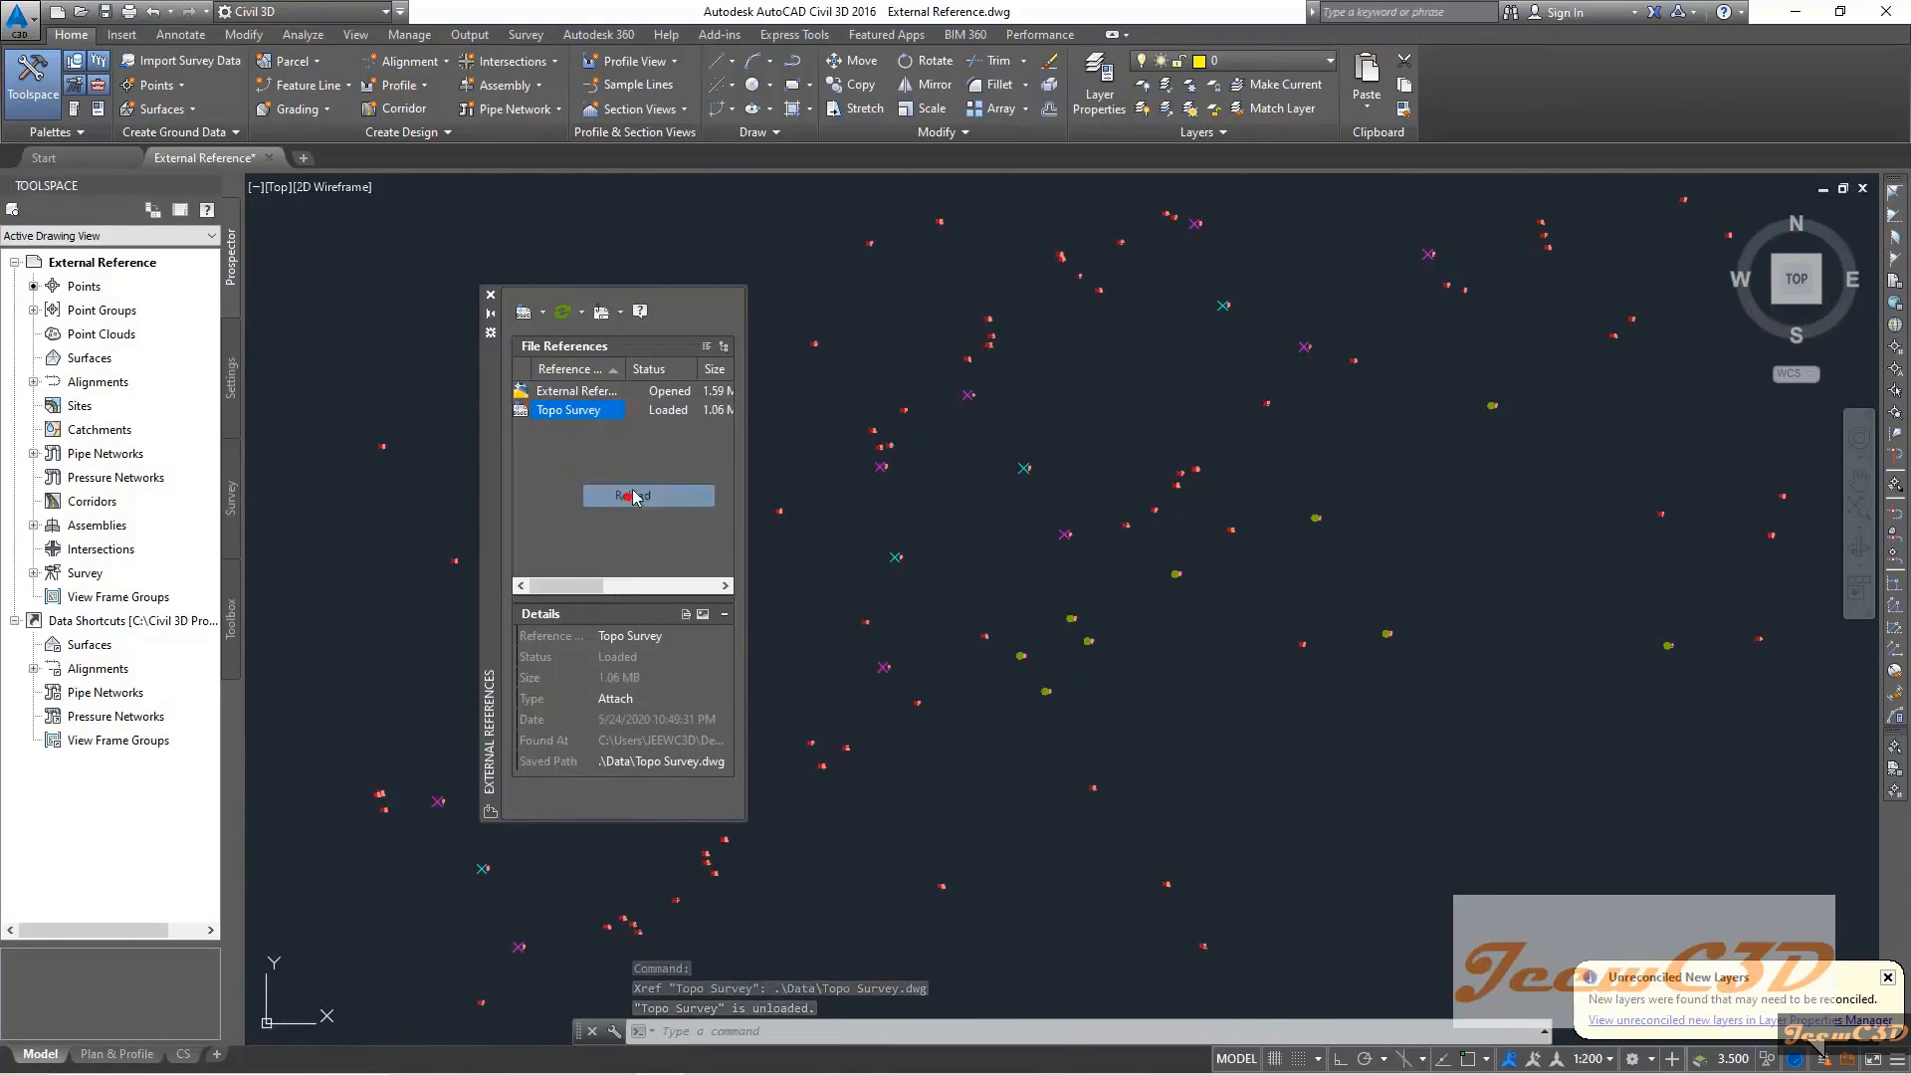
left_click(491, 298)
scroll(593, 385, "down", 5)
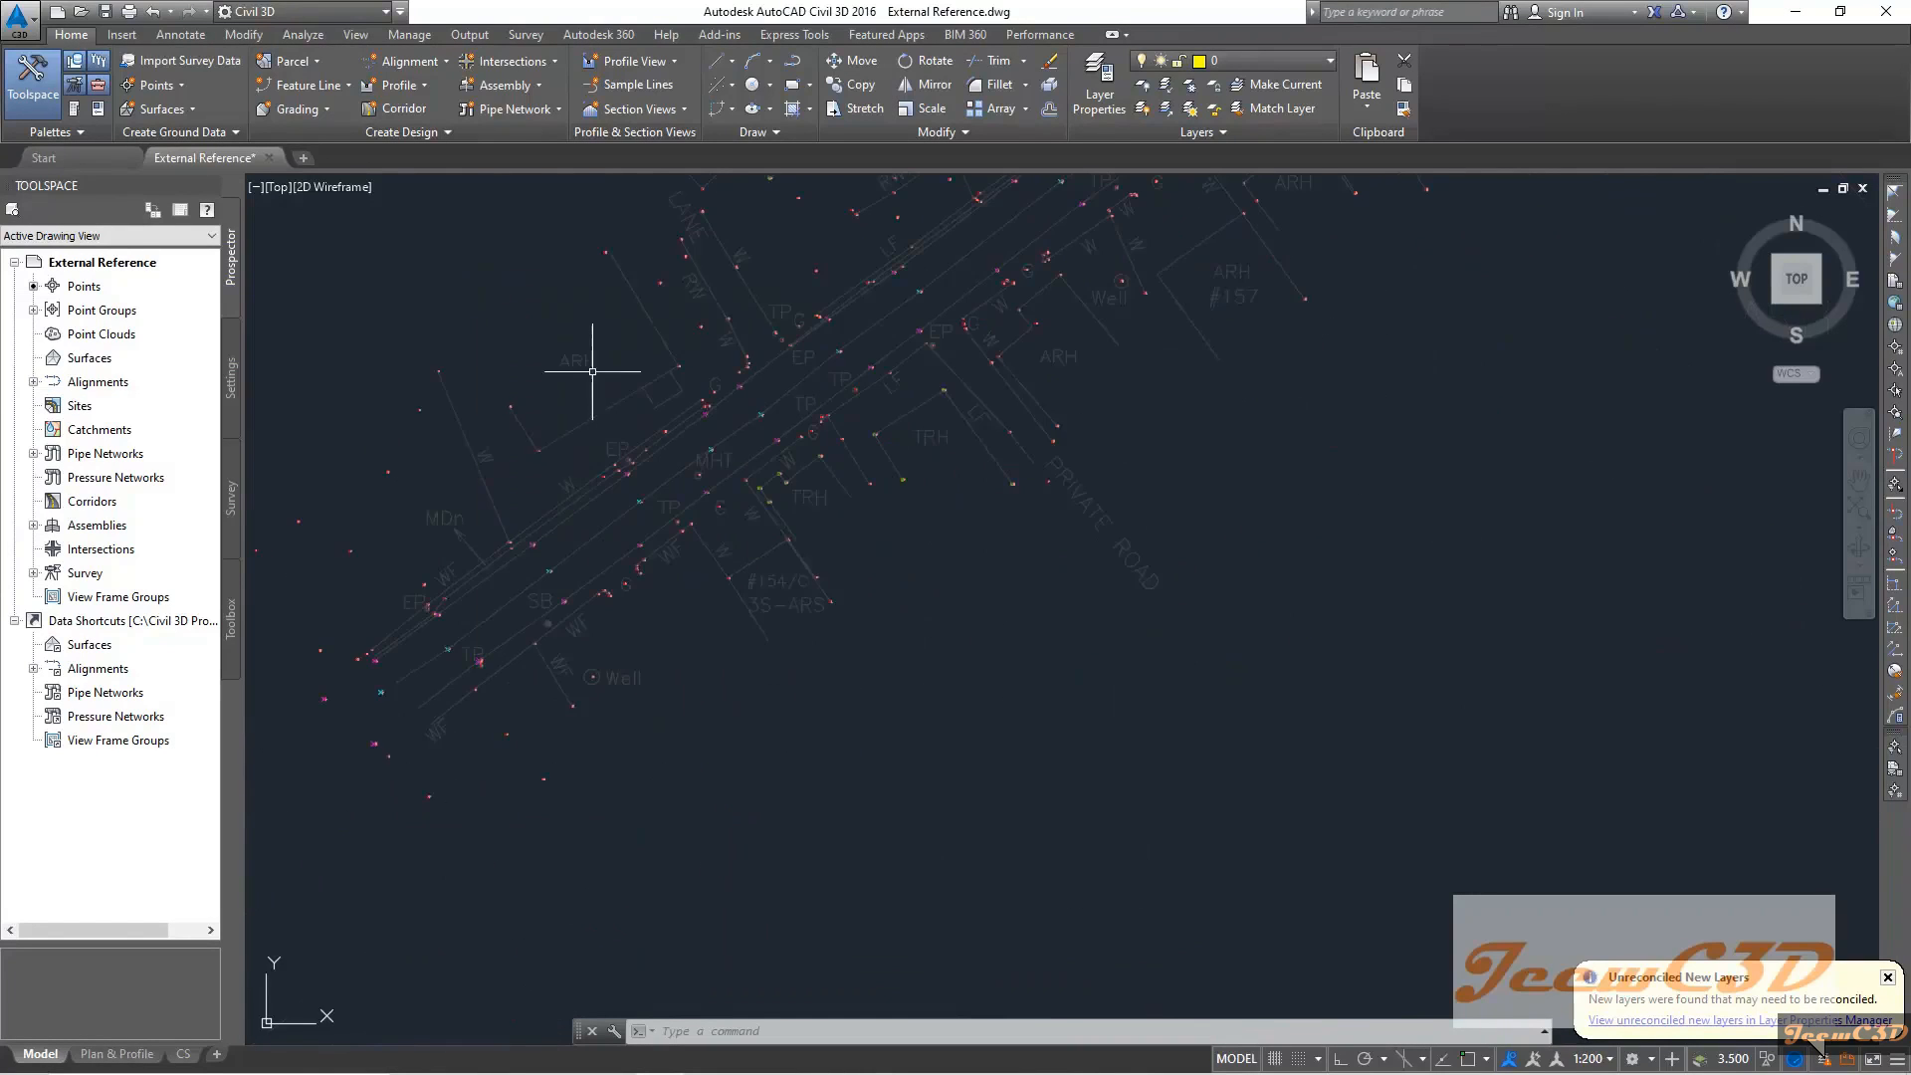
scroll(624, 463, "down", 5)
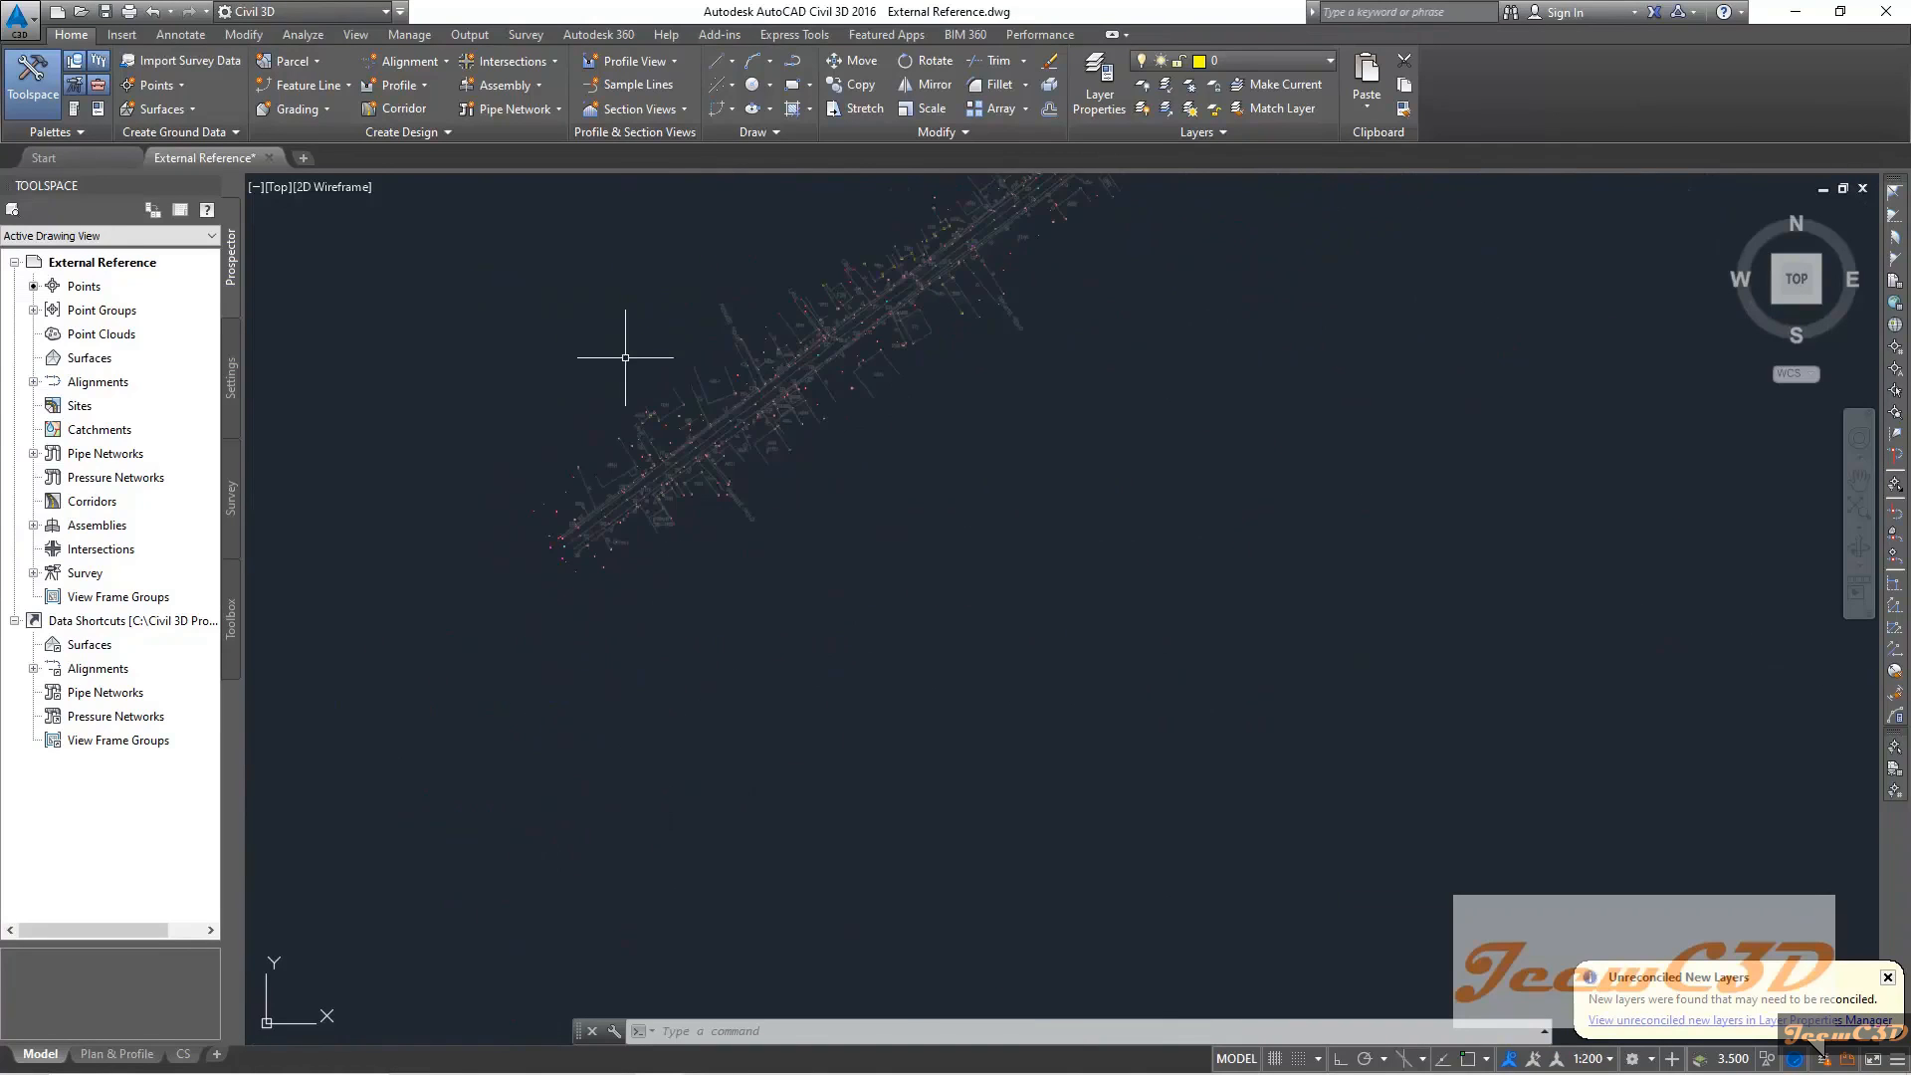
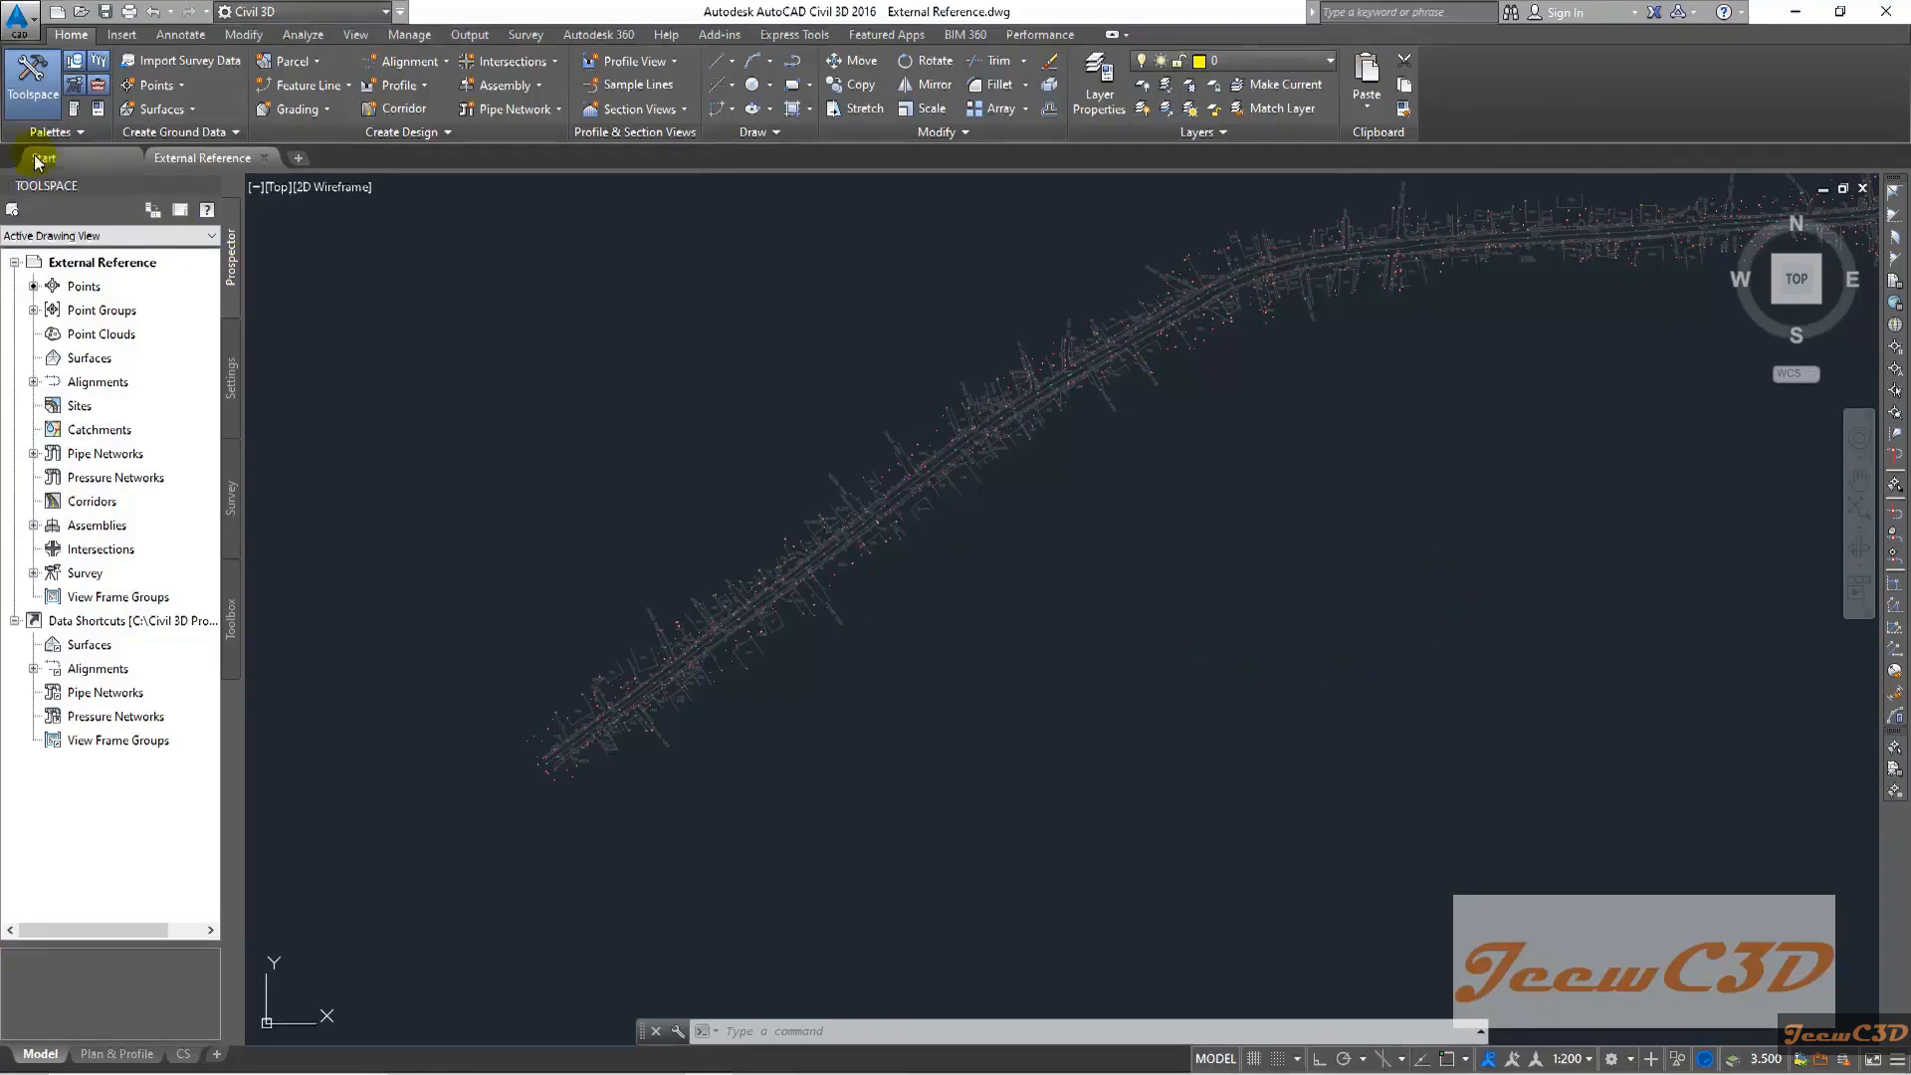
Save the drawing under the new name Create Surface in the CE 760 Civil 3D folder
left_click(17, 18)
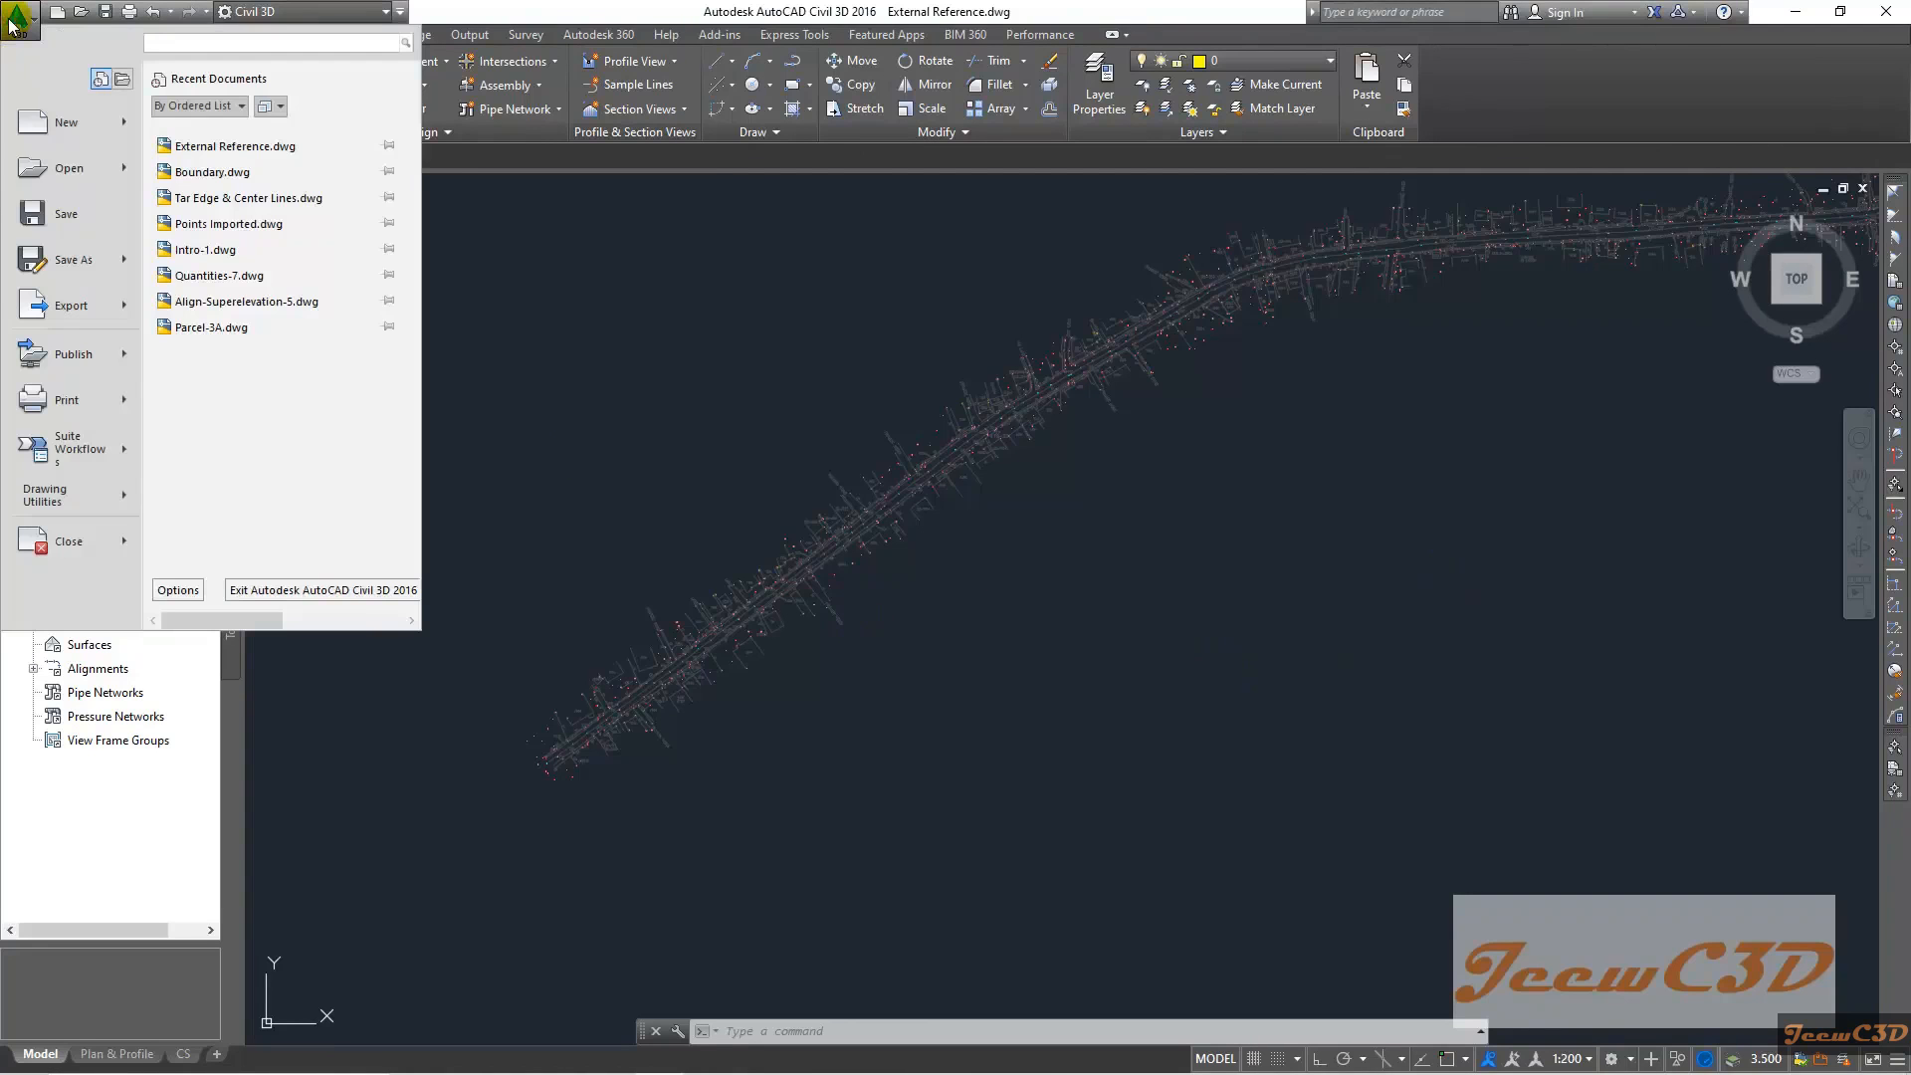
left_click(55, 260)
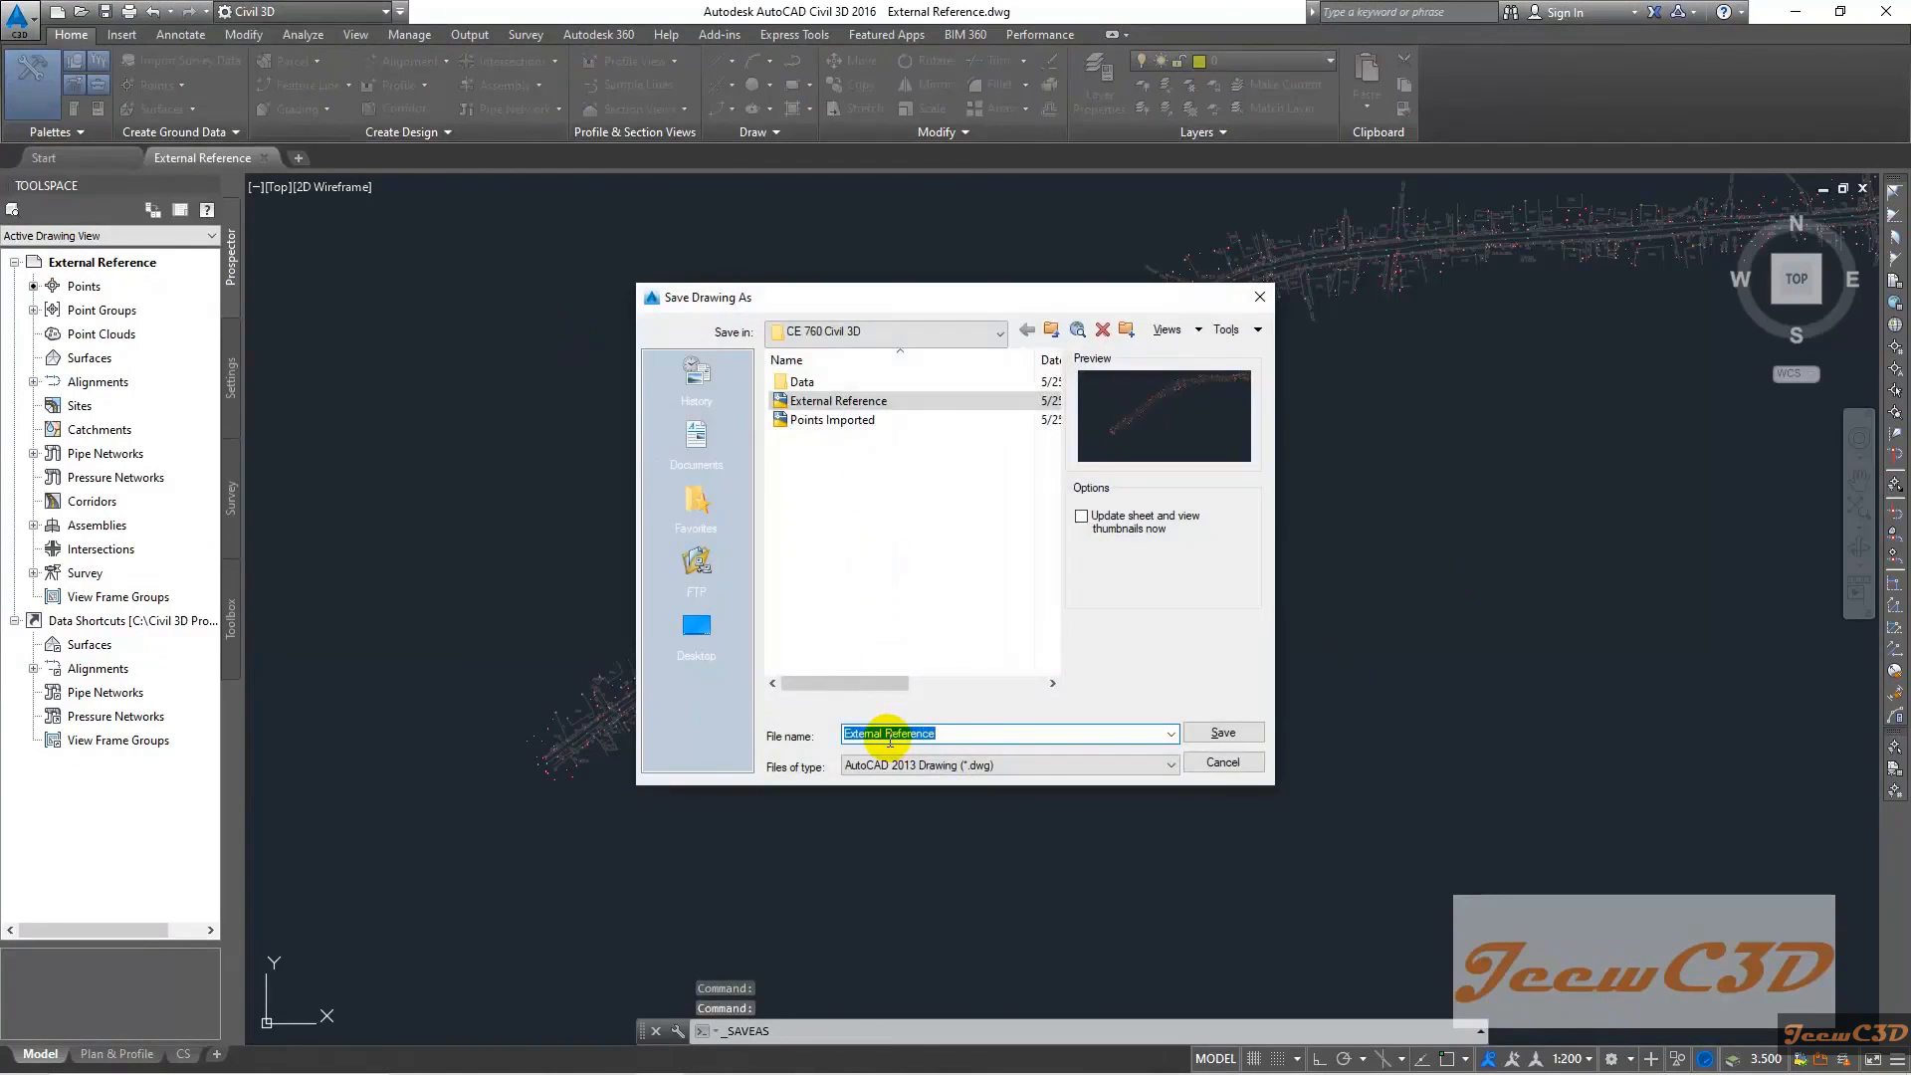
type("Create Surface")
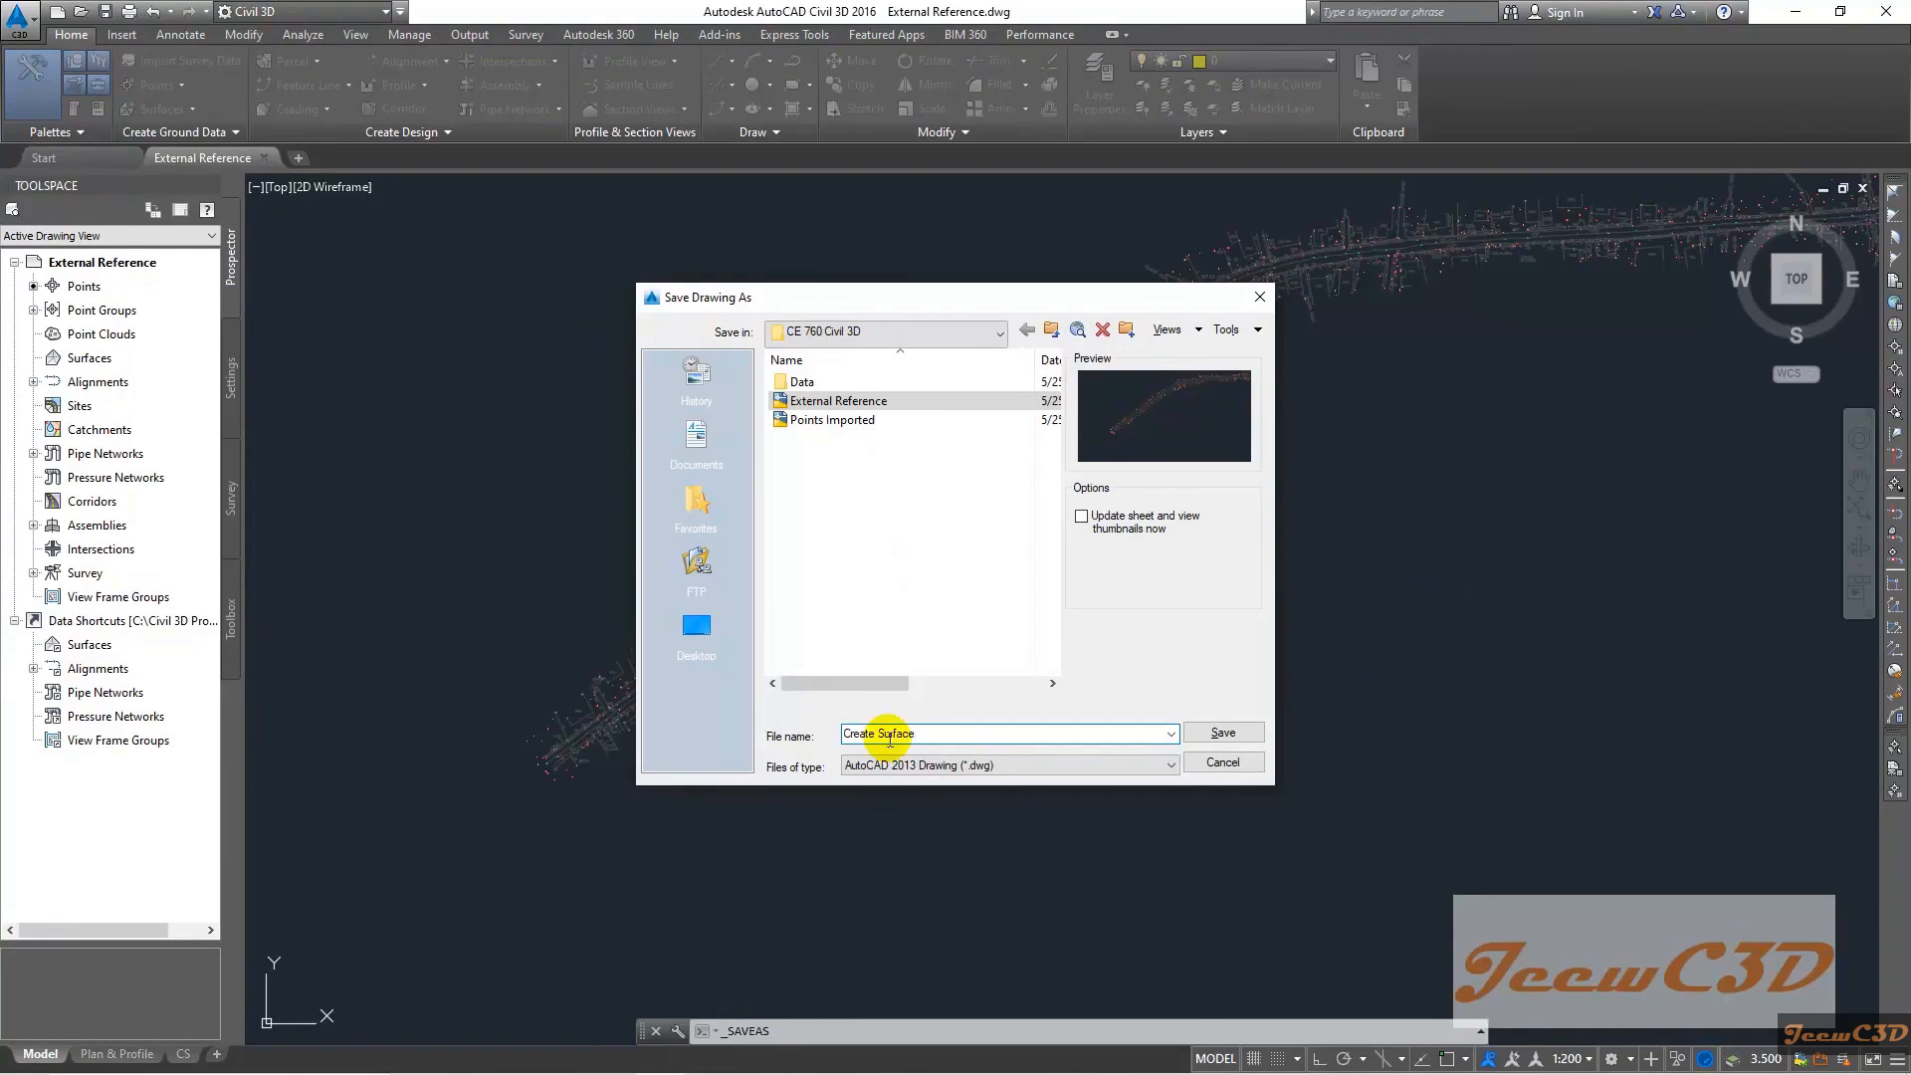
left_click(1239, 732)
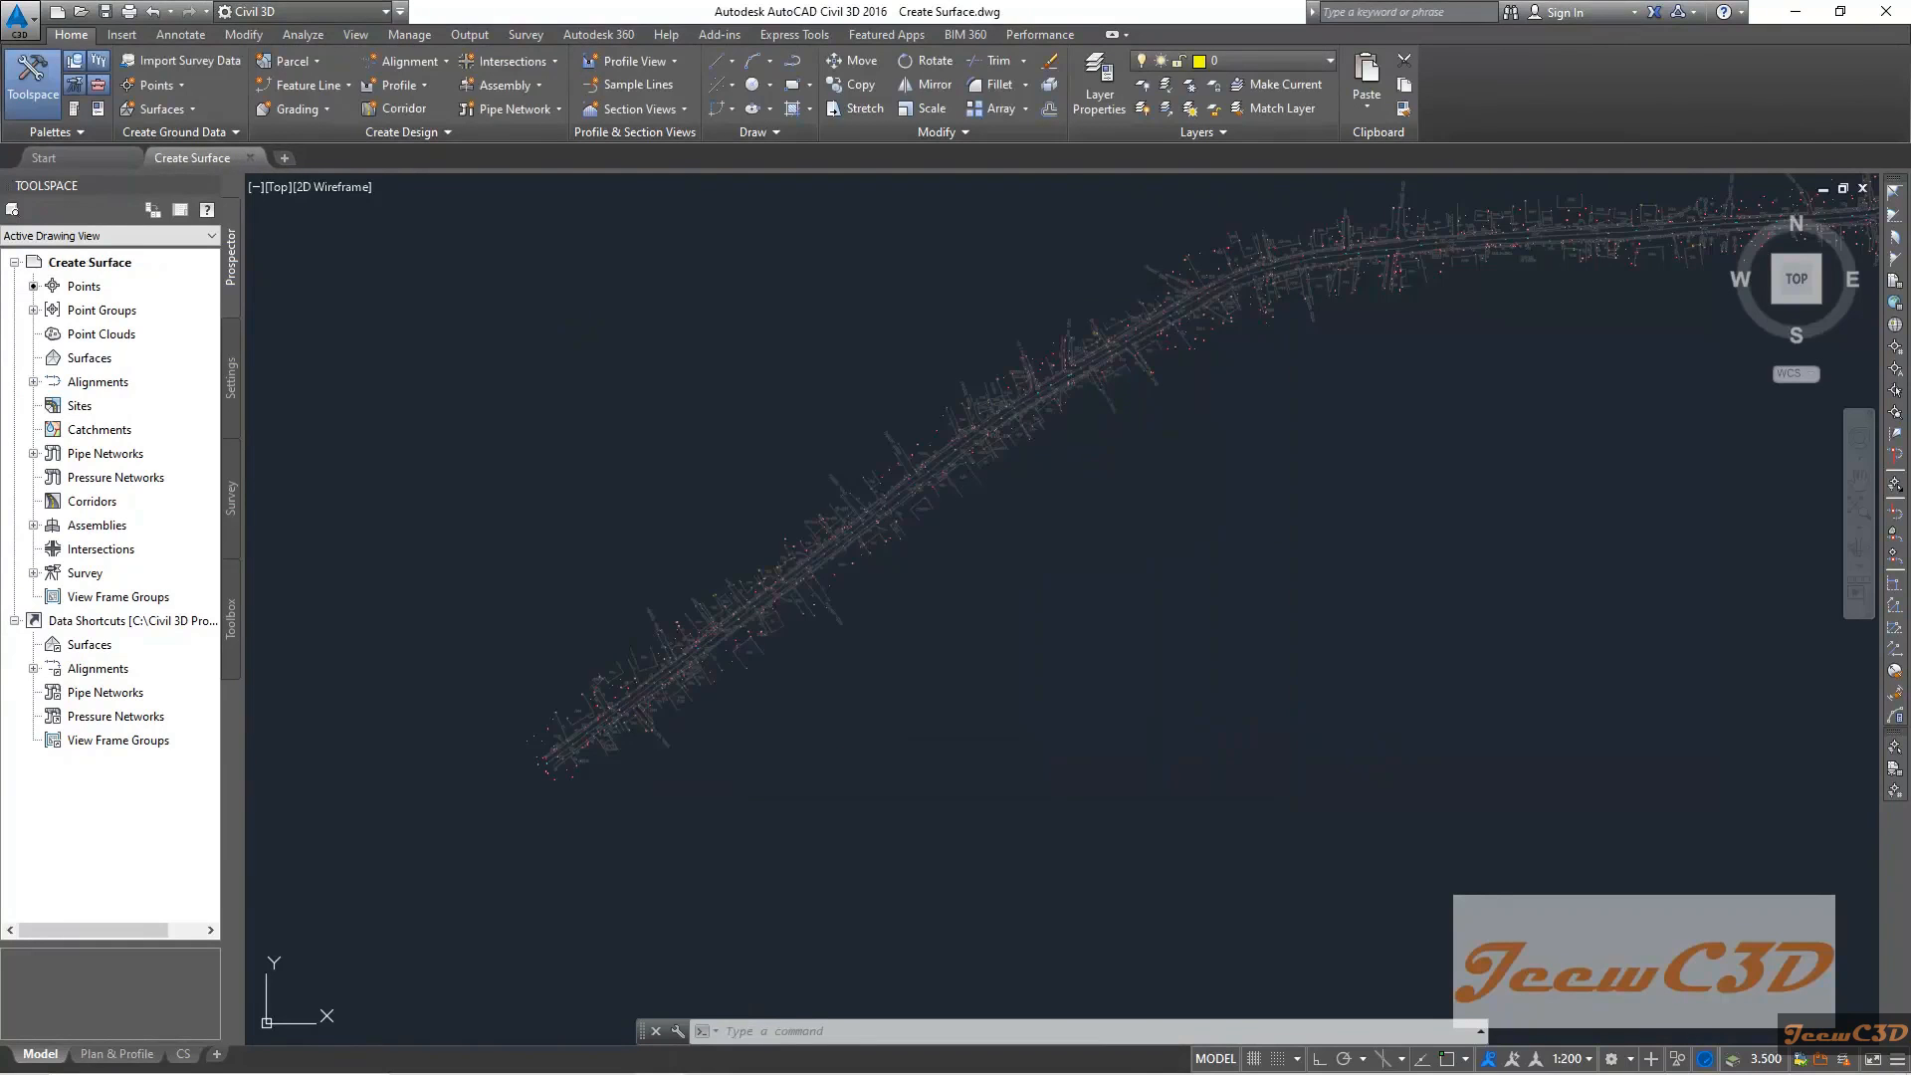
Open the external references manager in the Create Surface drawing with the XREF command
scroll(882, 747, "up", 5)
scroll(882, 648, "up", 4)
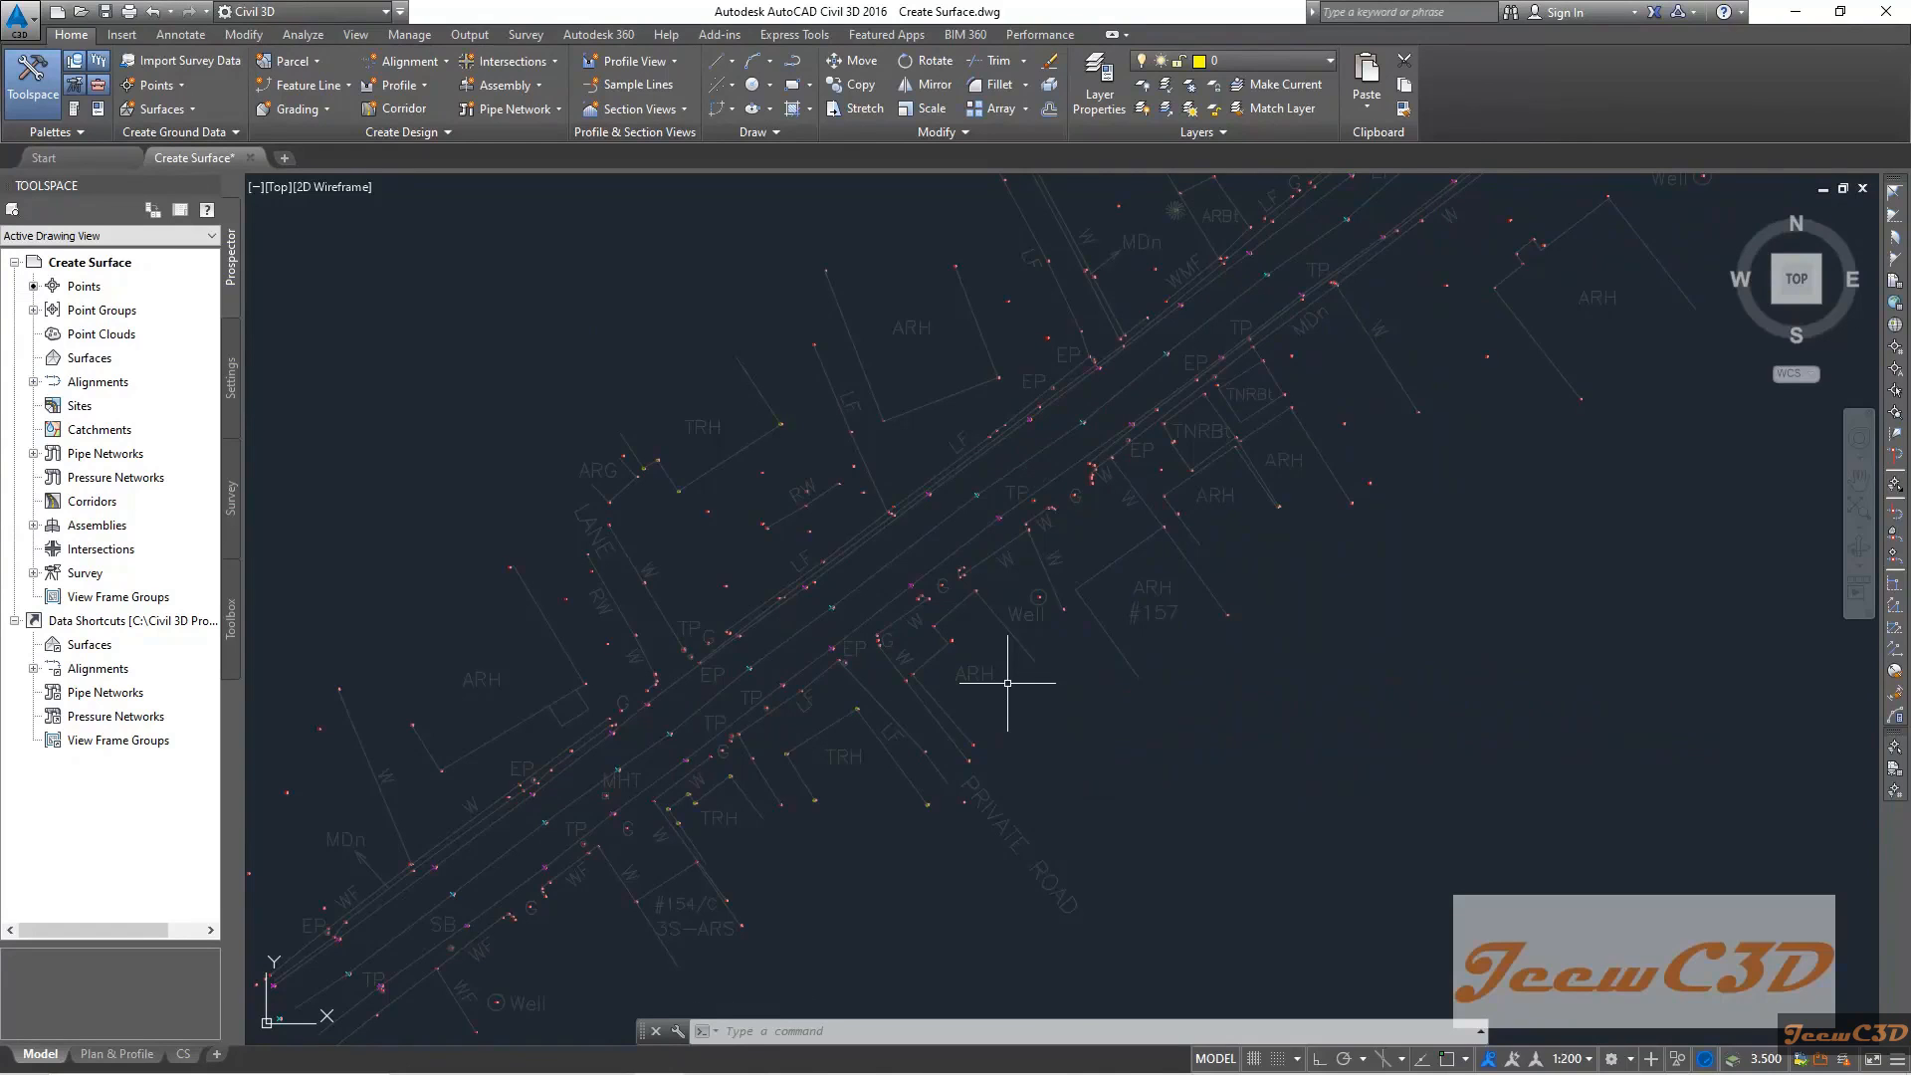
type("xred")
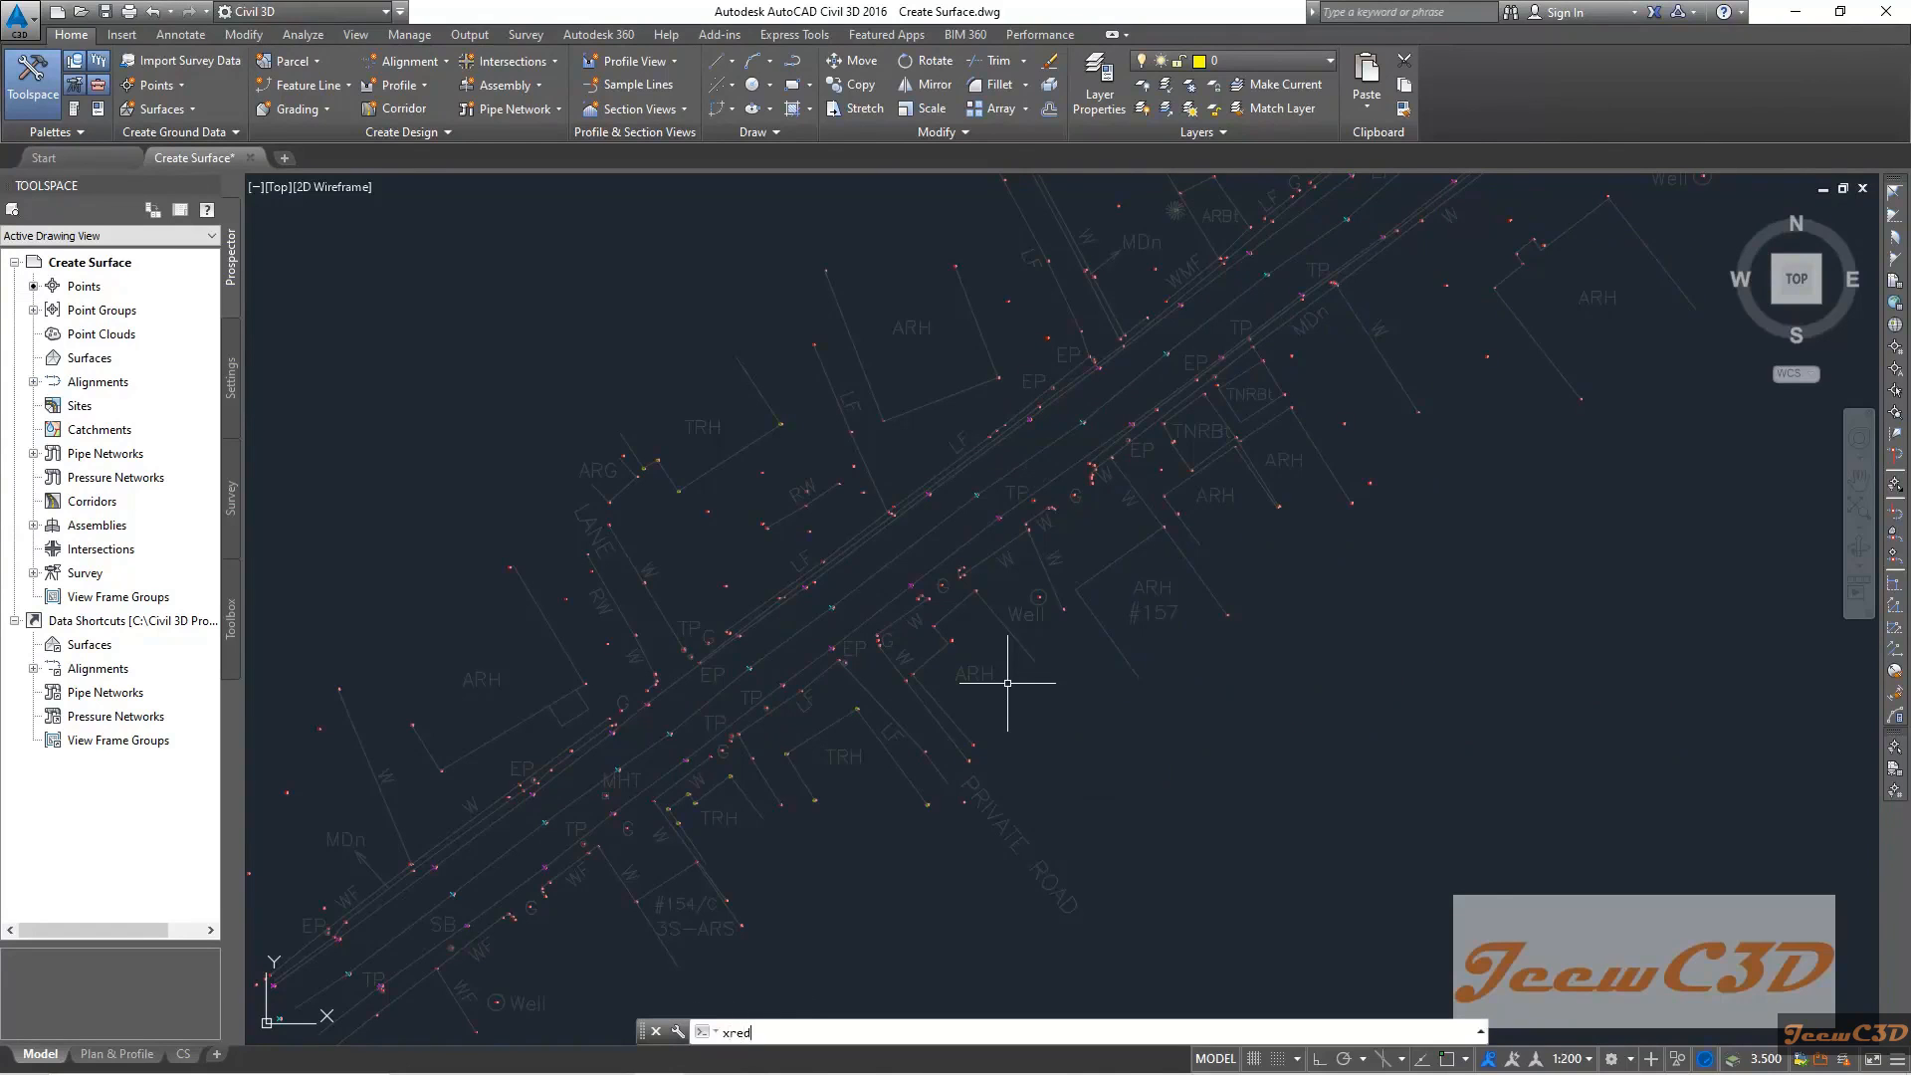
key("BackSpace")
type("f")
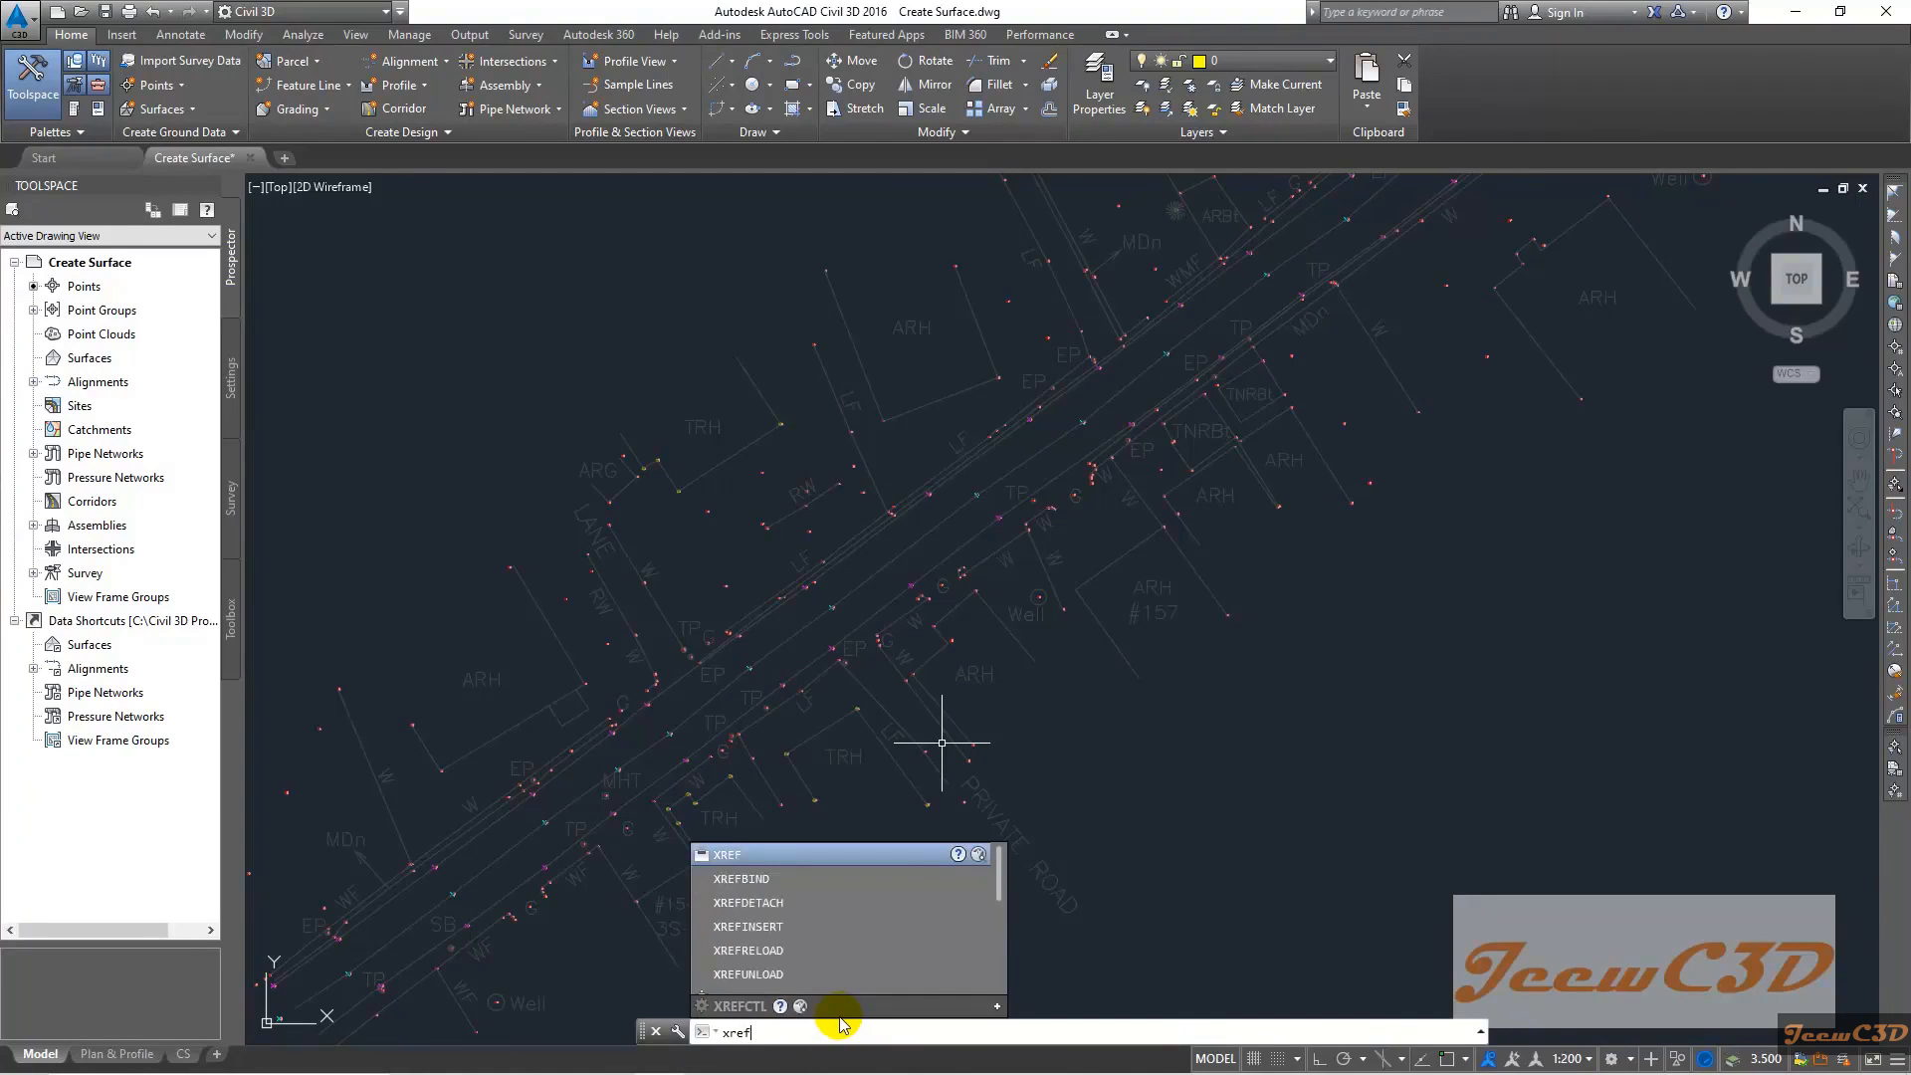
key("Return")
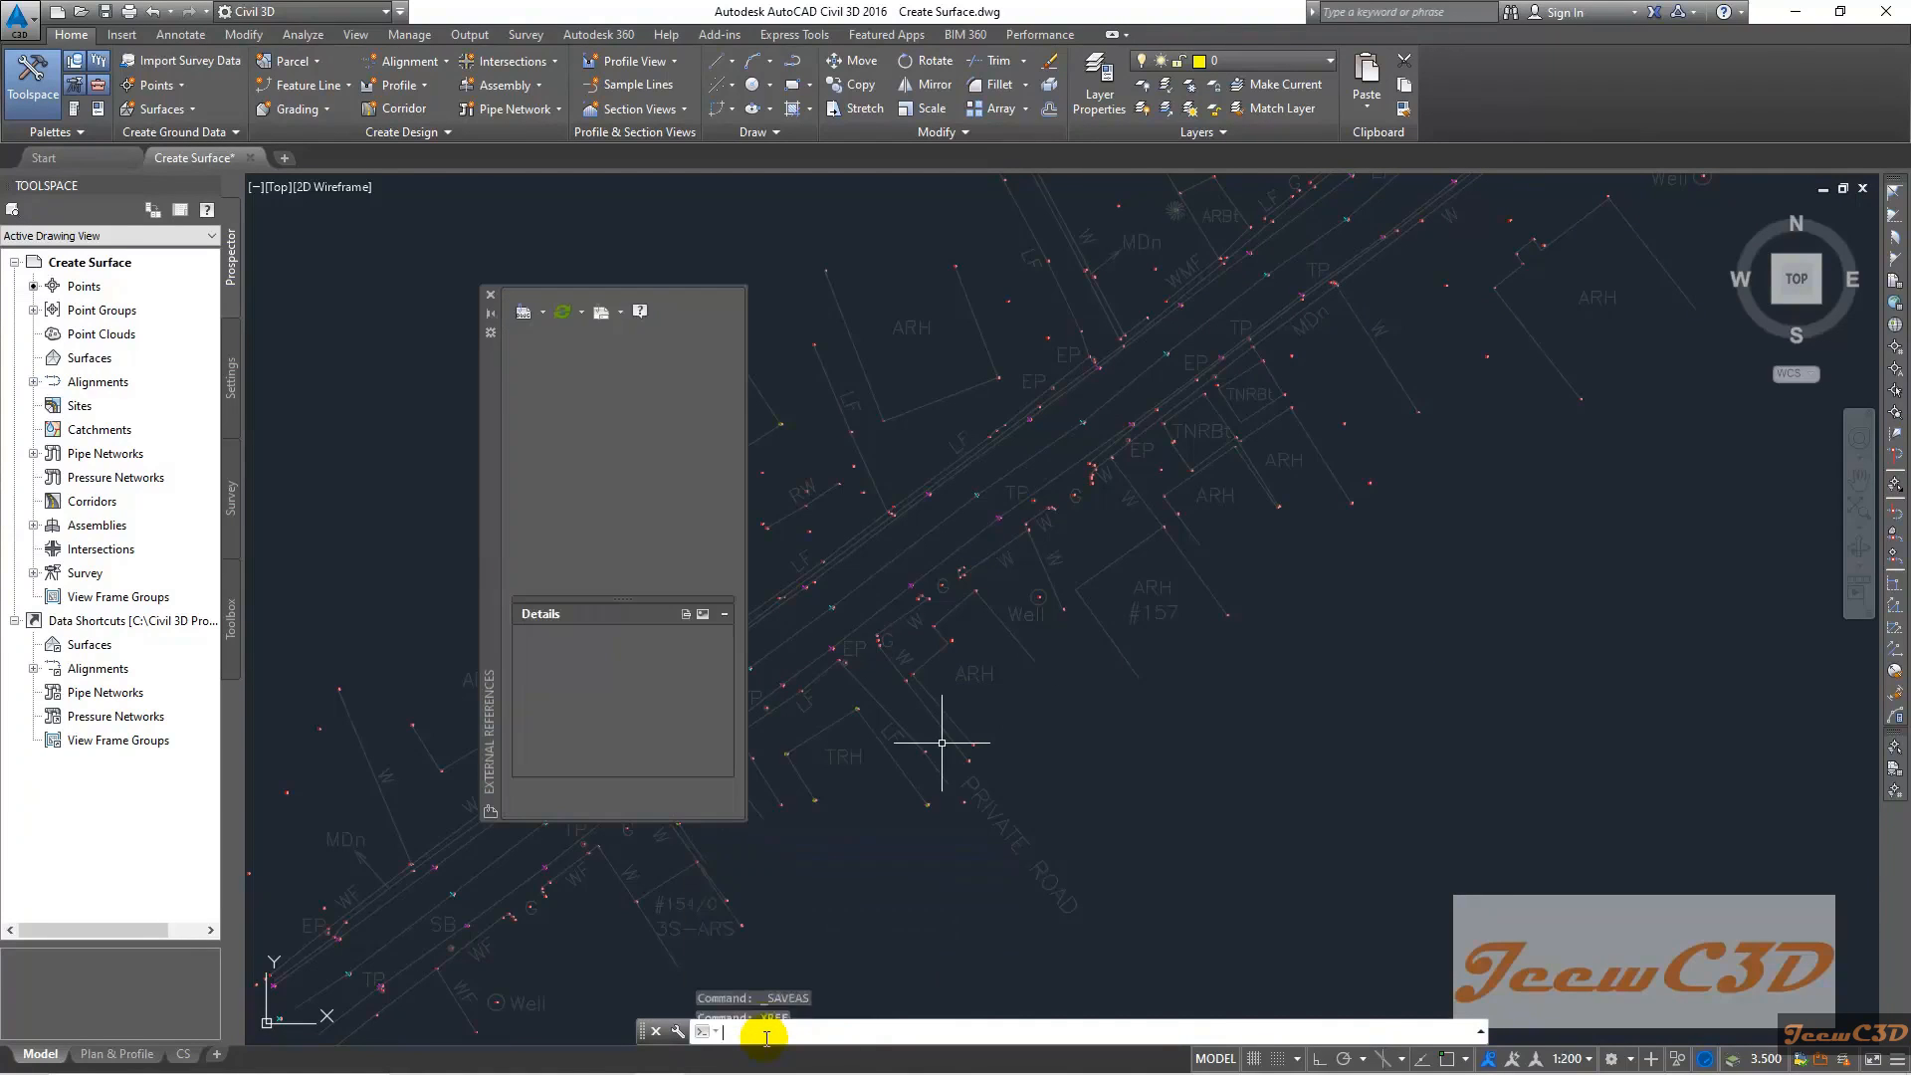
Unload the Topo Survey reference from the Create Surface drawing and close the external references manager
left_click(572, 411)
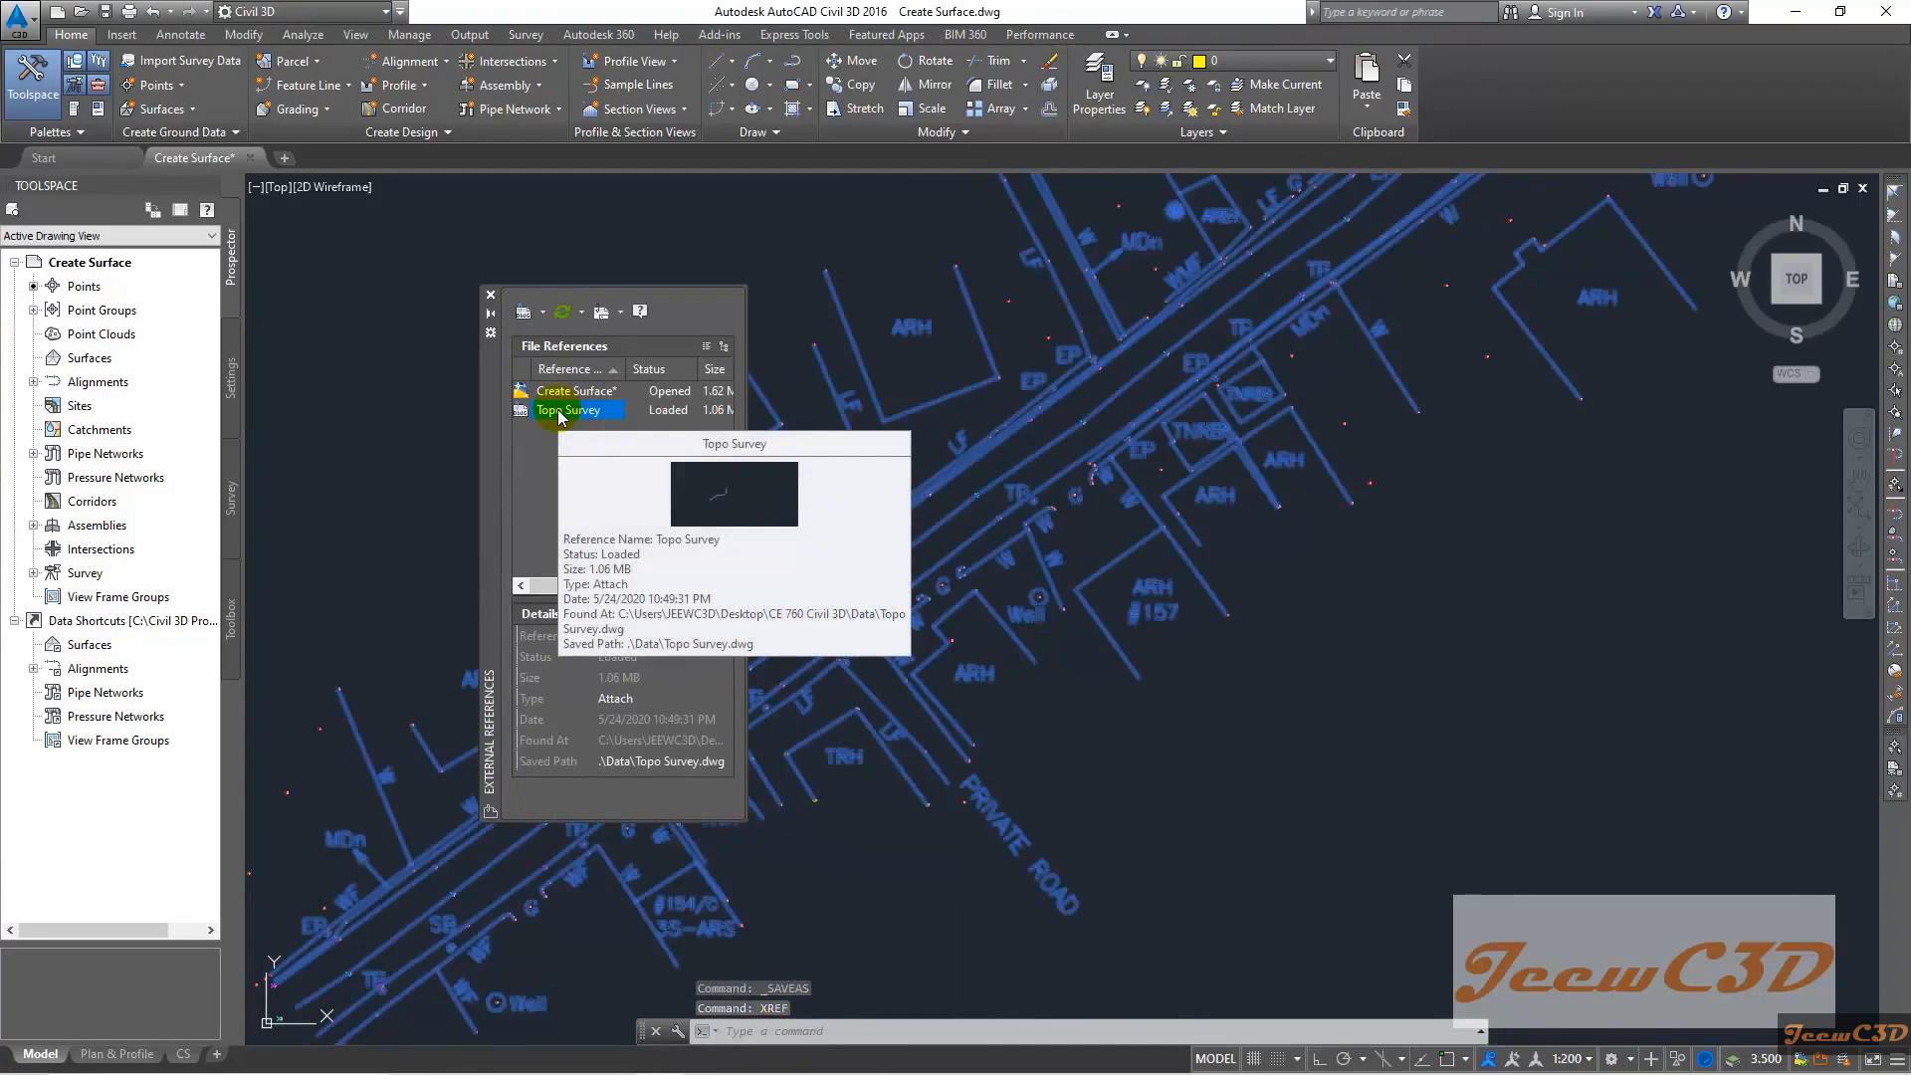
right_click(562, 412)
left_click(619, 476)
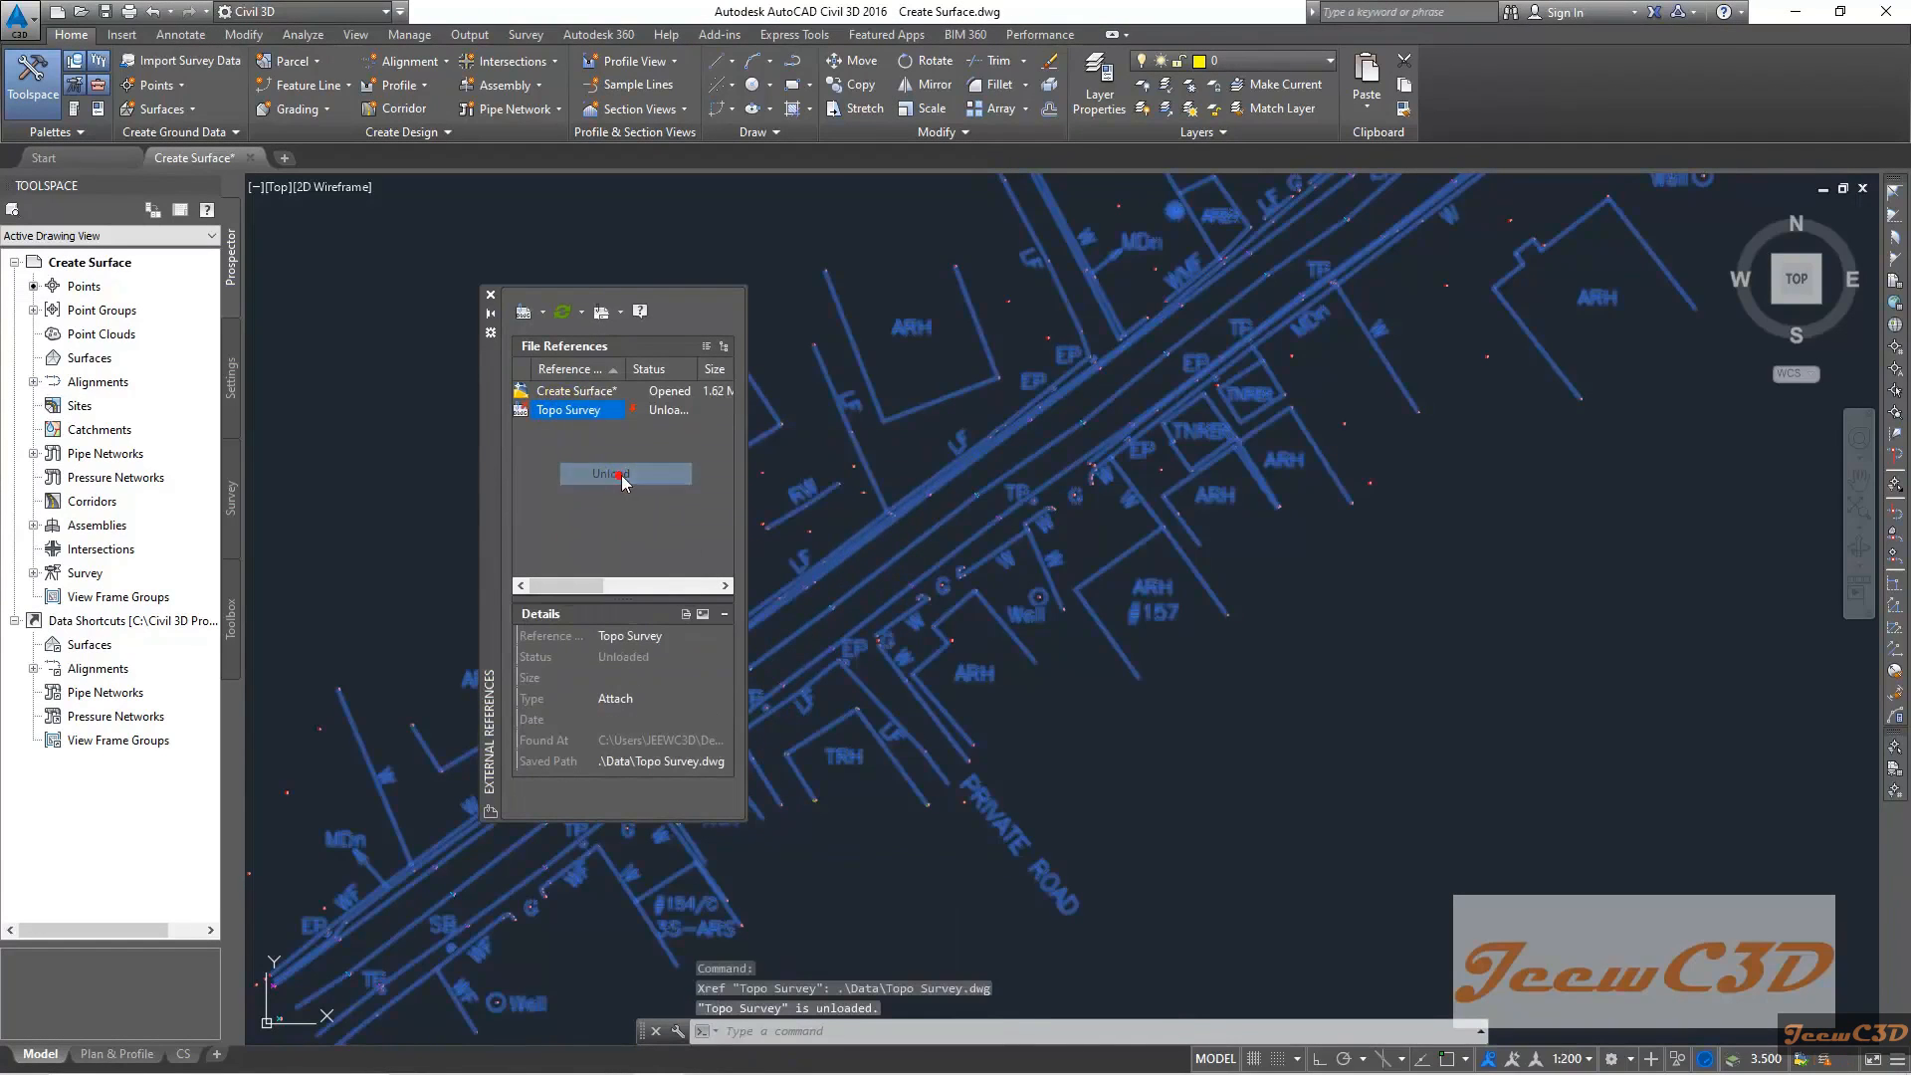
left_click(491, 296)
scroll(513, 513, "down", 3)
scroll(516, 525, "down", 3)
middle_click_drag(692, 534, 1025, 632)
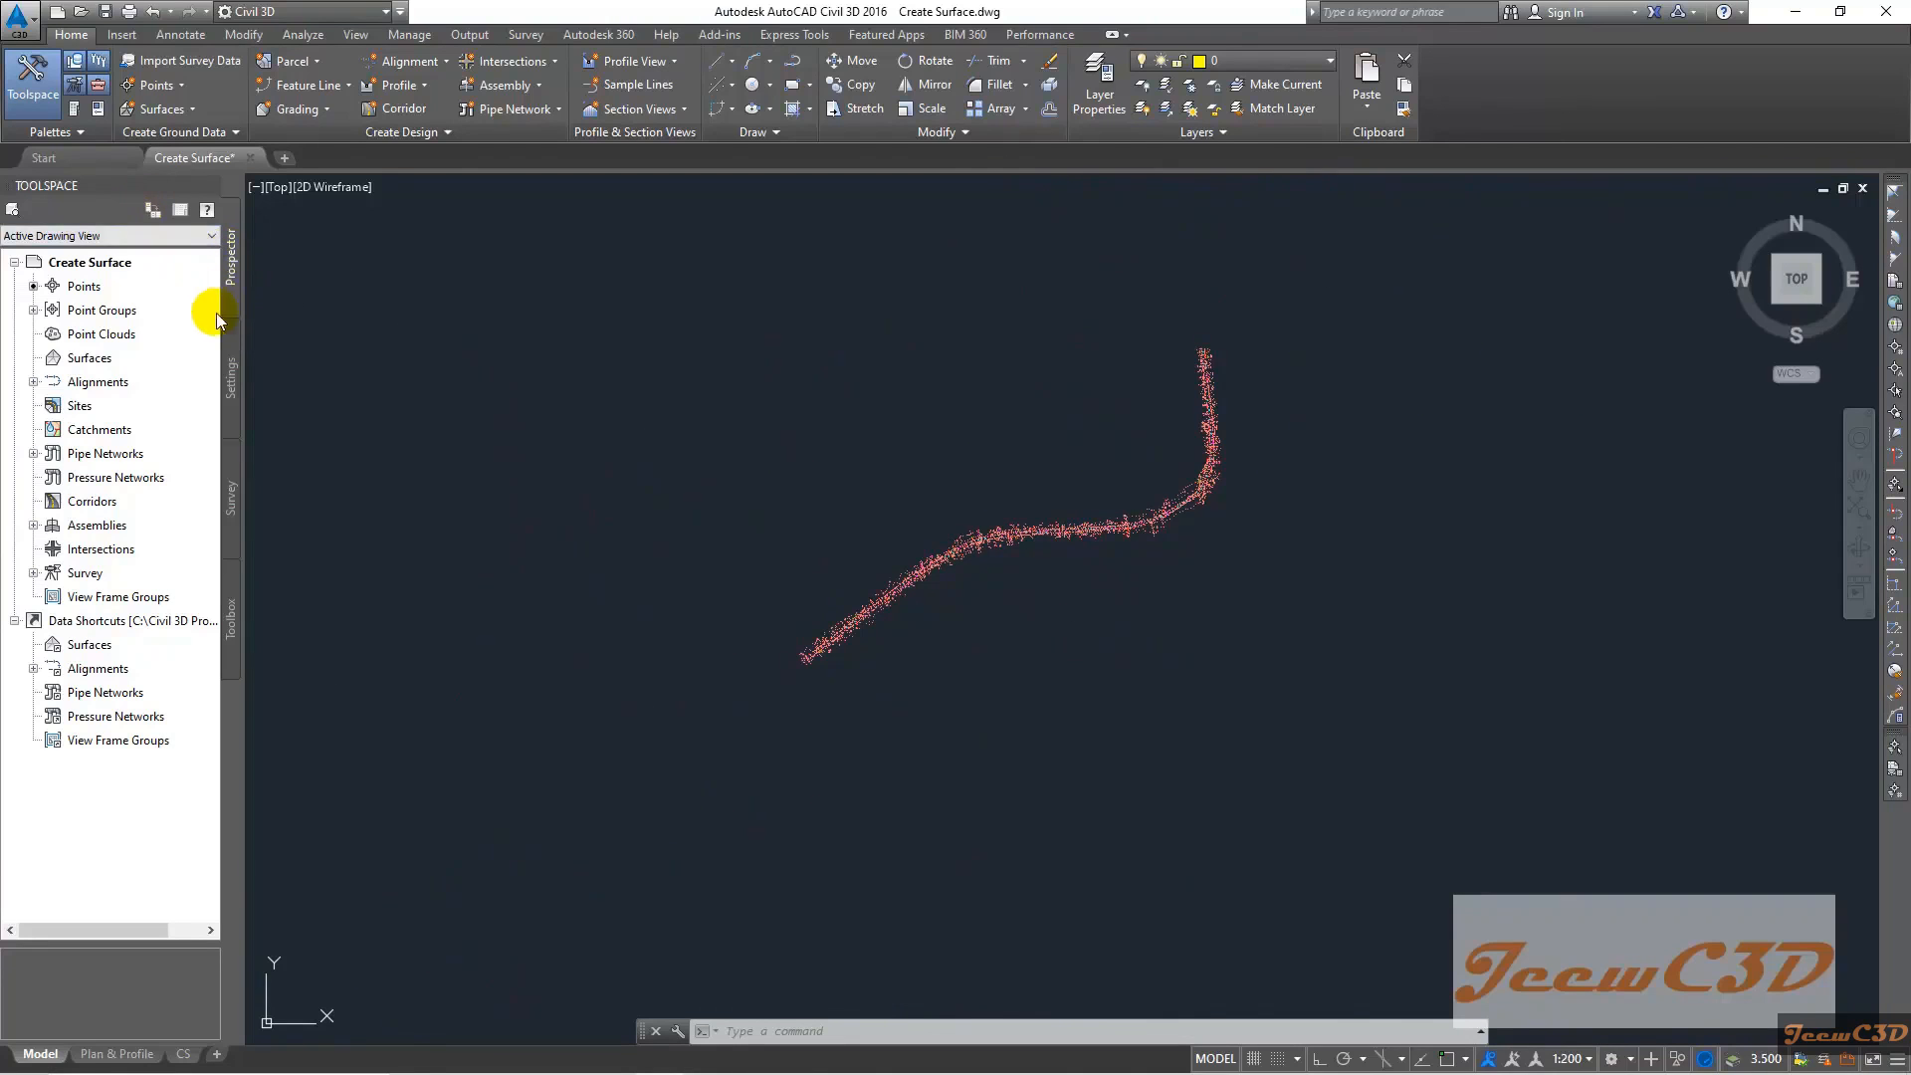
Create a TIN surface named EG with the description Existing Ground and the Contours 2m and 10m (Background) style
left_click(87, 358)
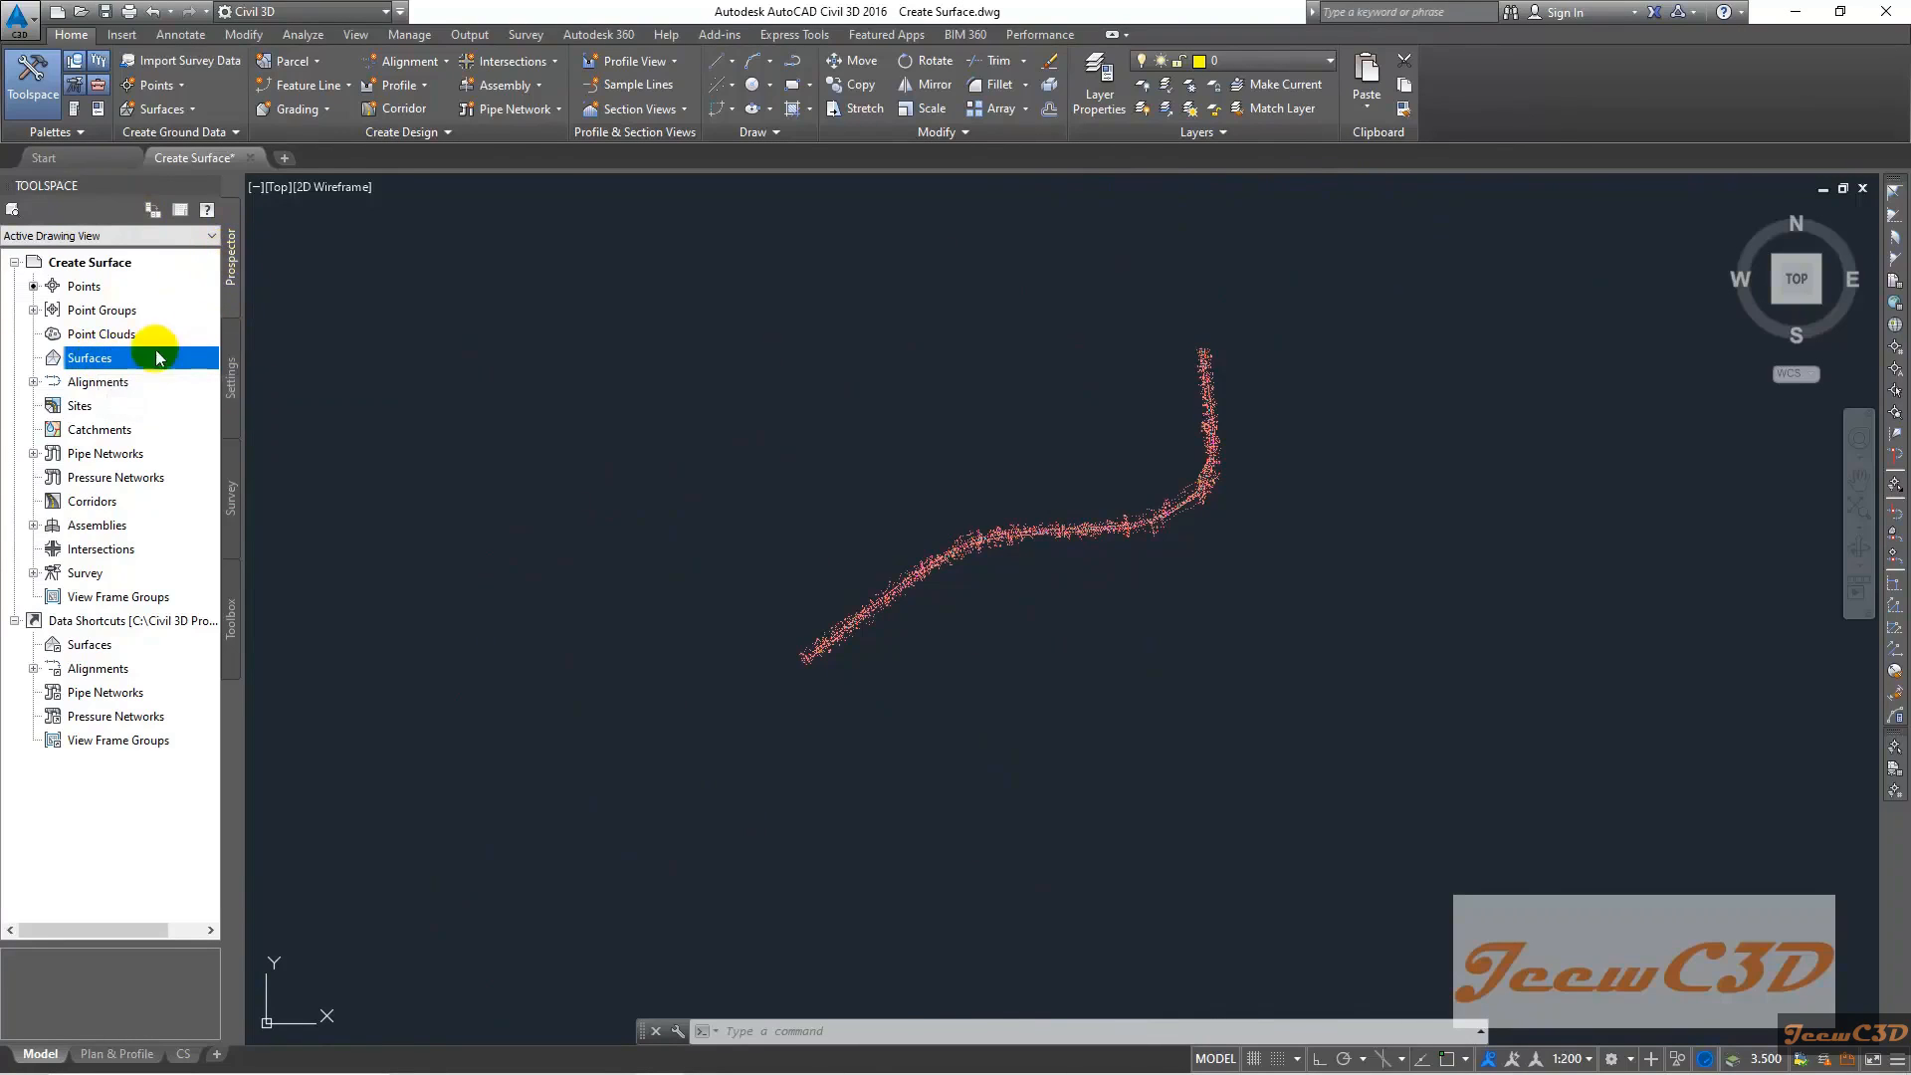
right_click(89, 361)
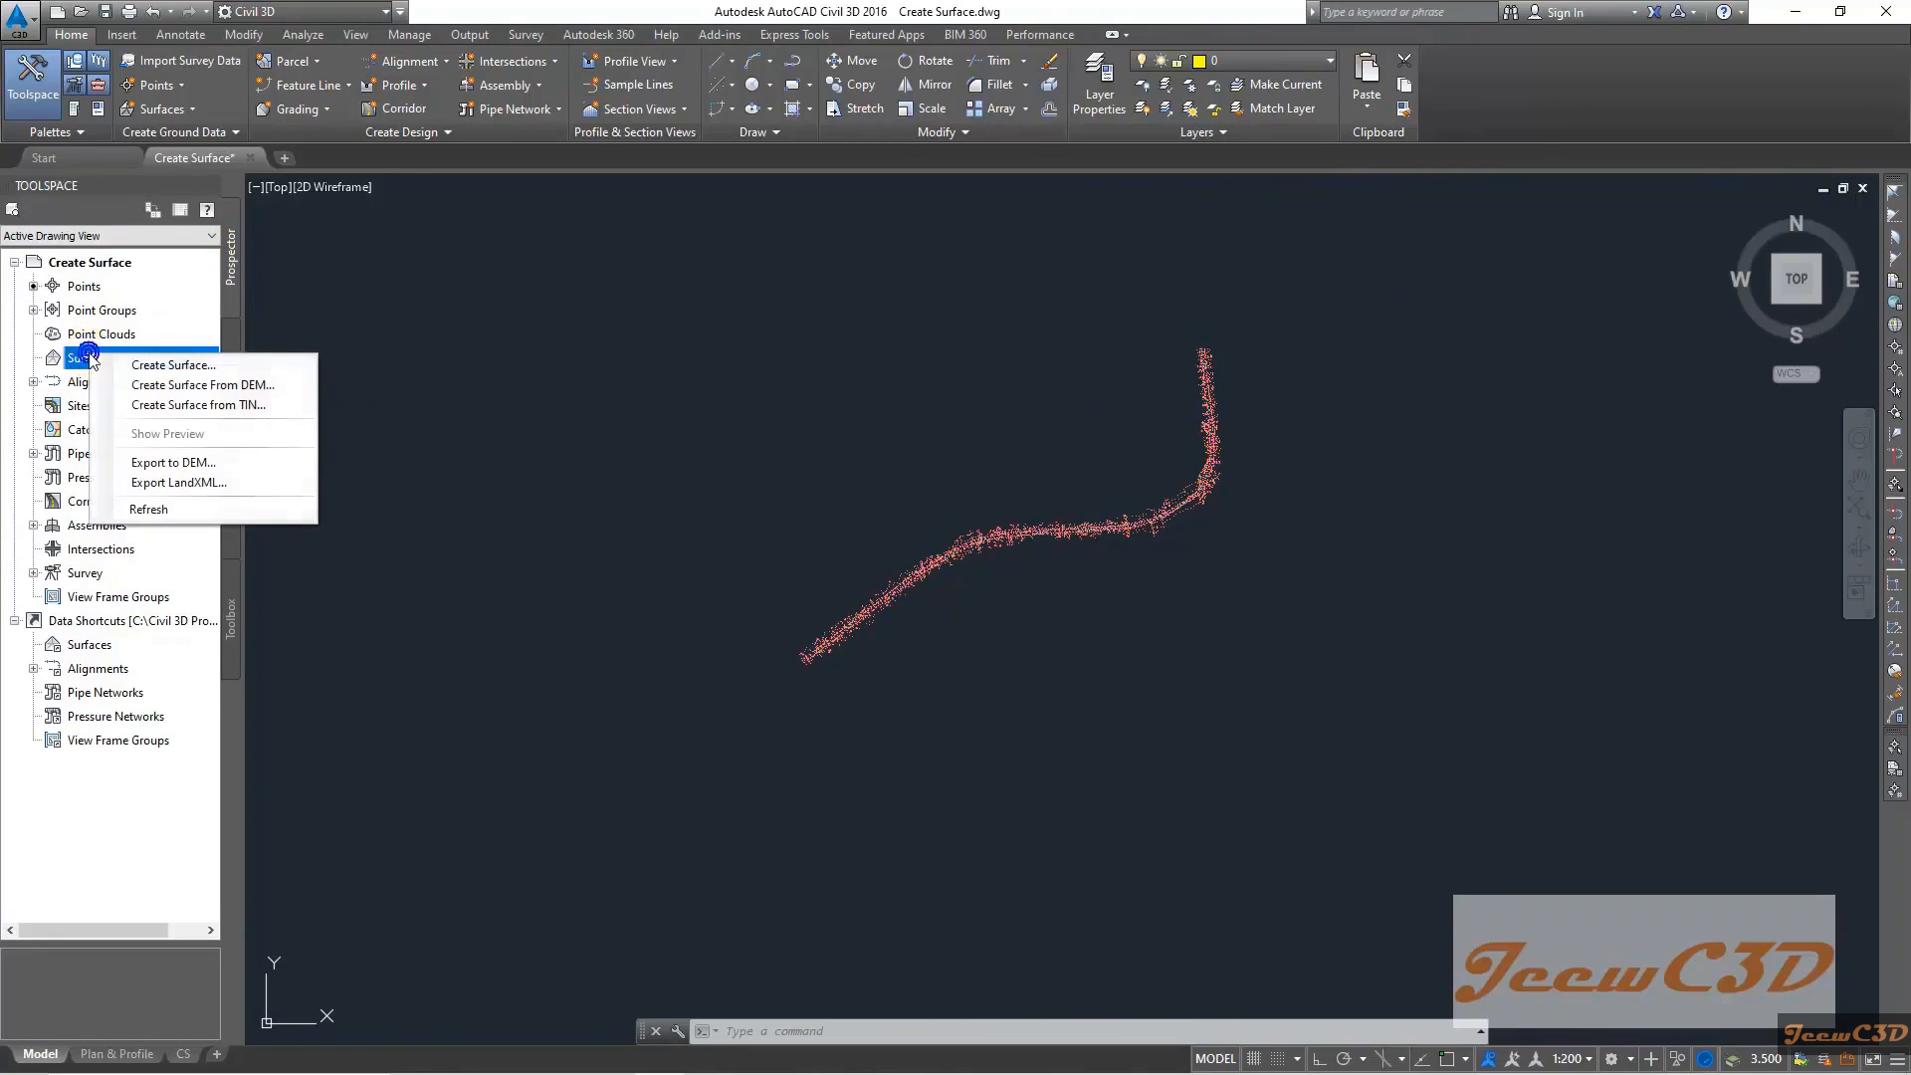
left_click(191, 367)
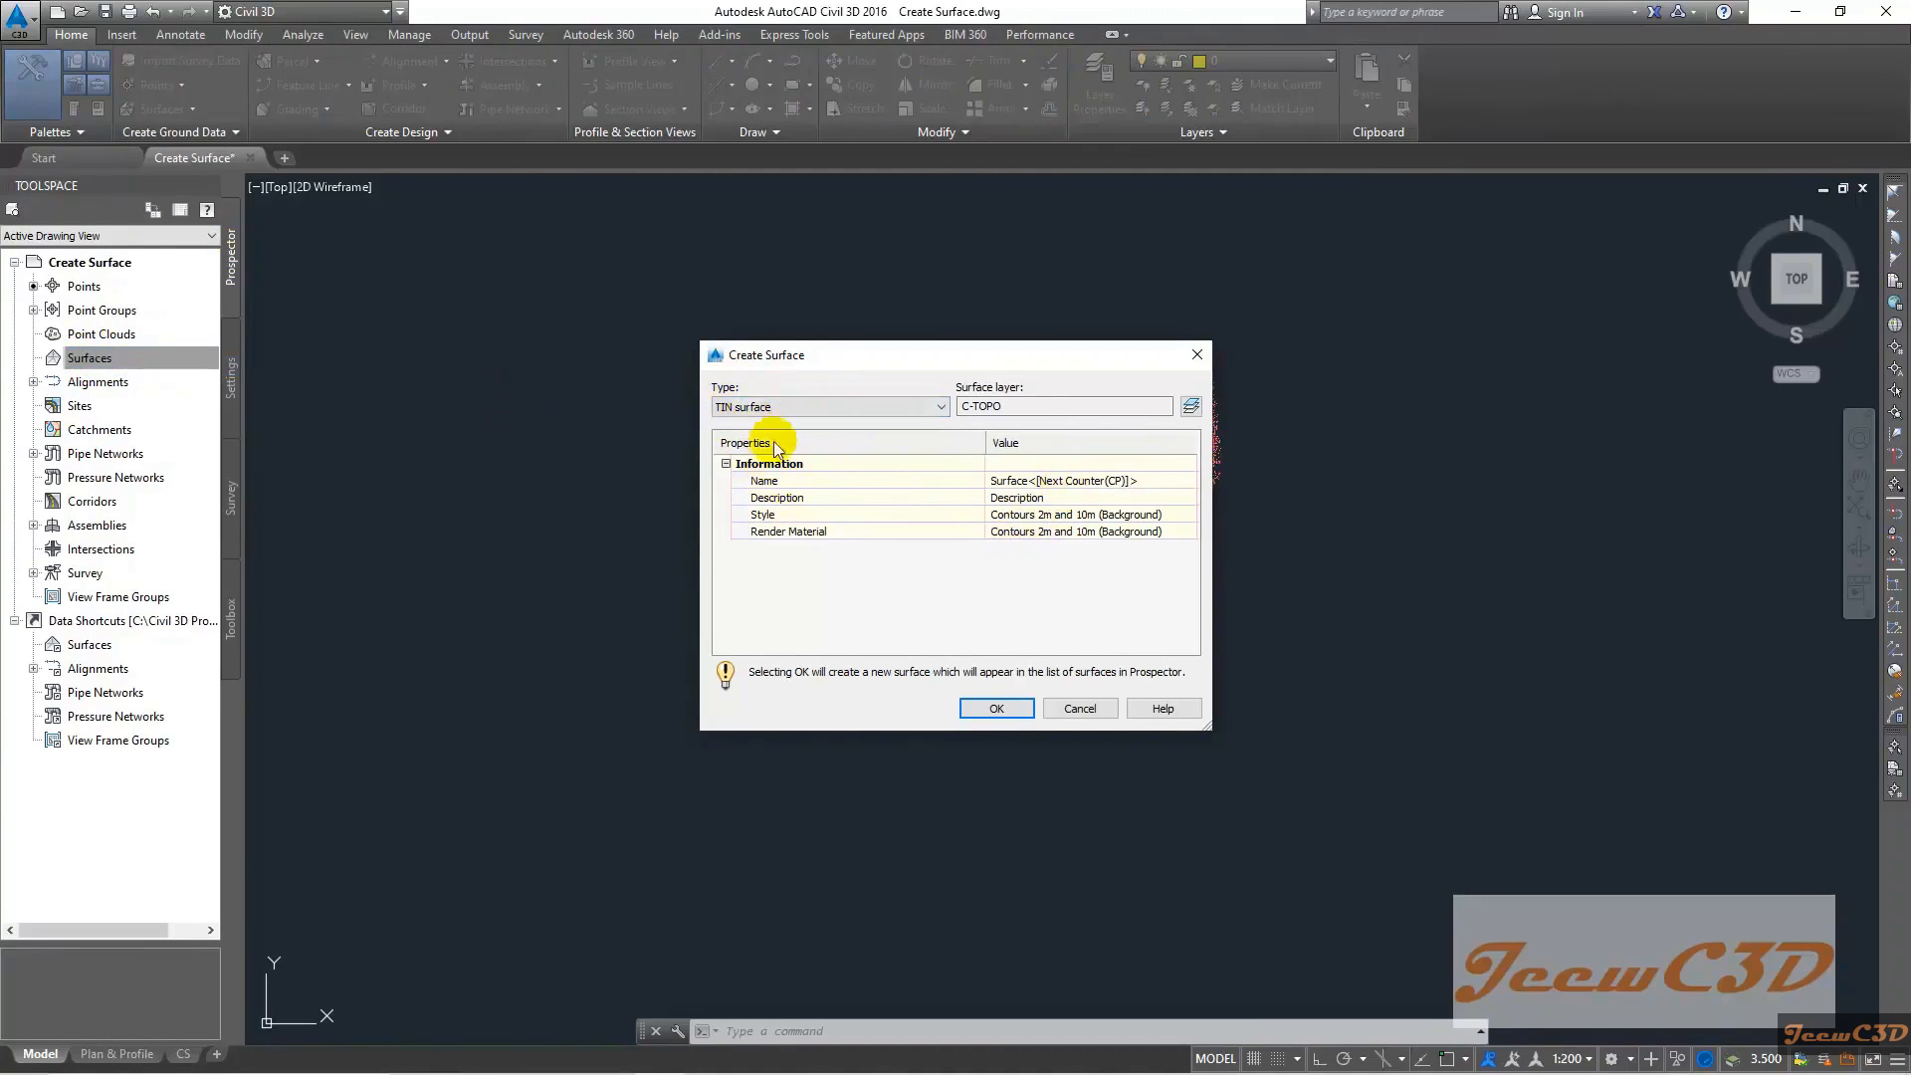
left_click(1023, 486)
type("EG")
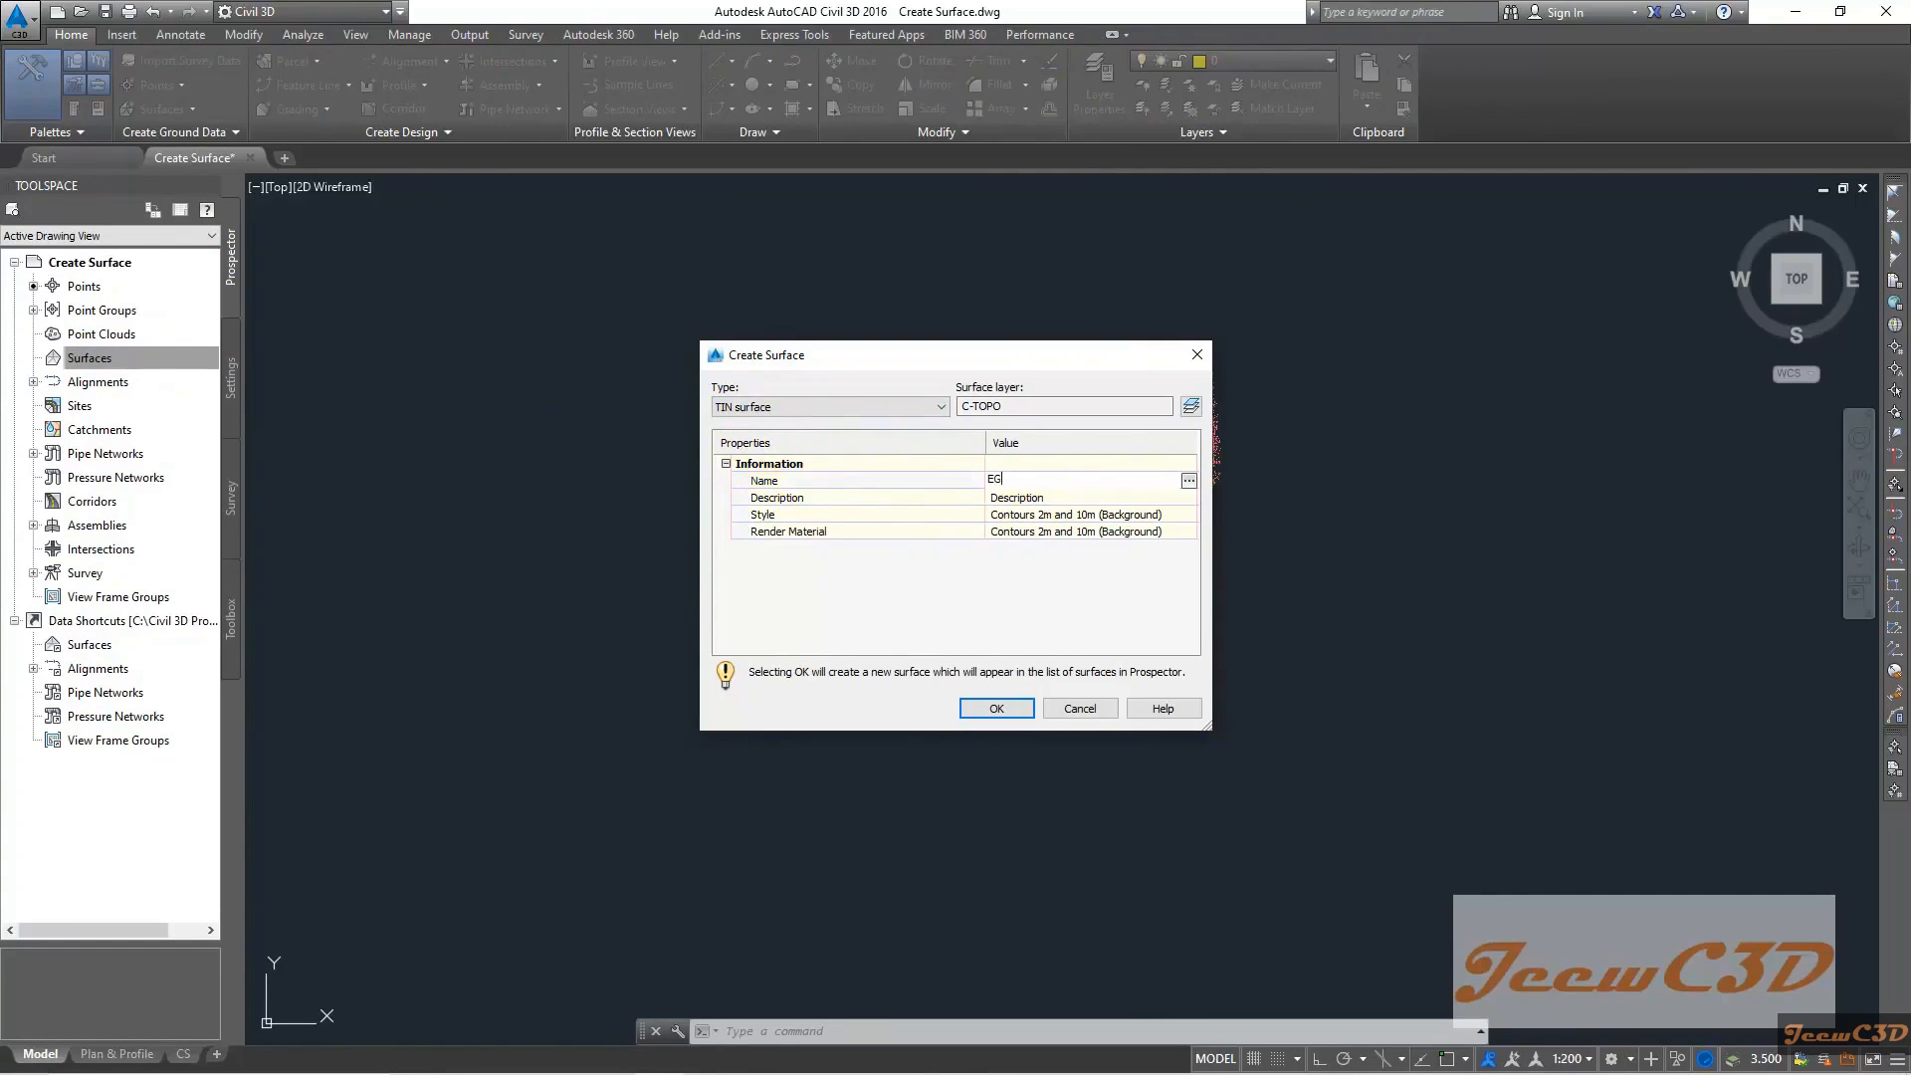
left_click(1027, 498)
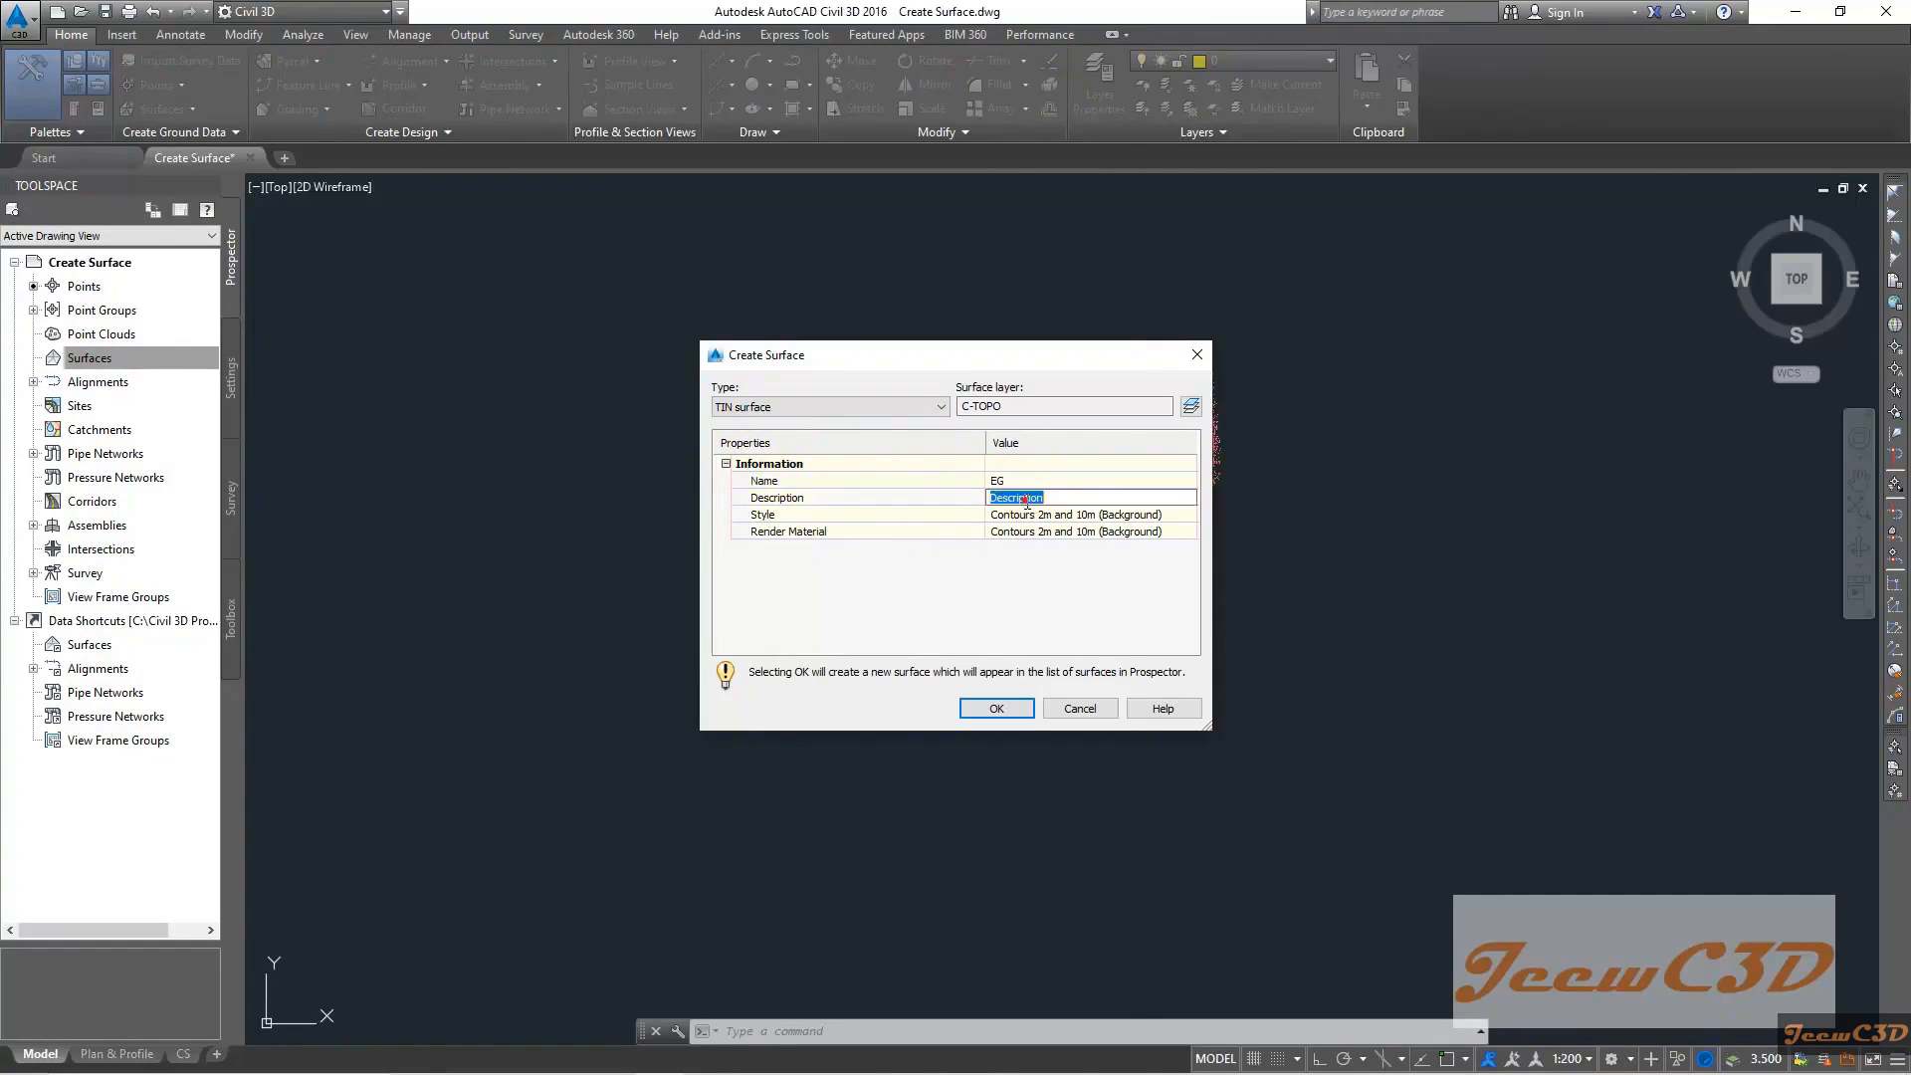
type("Existing Ground")
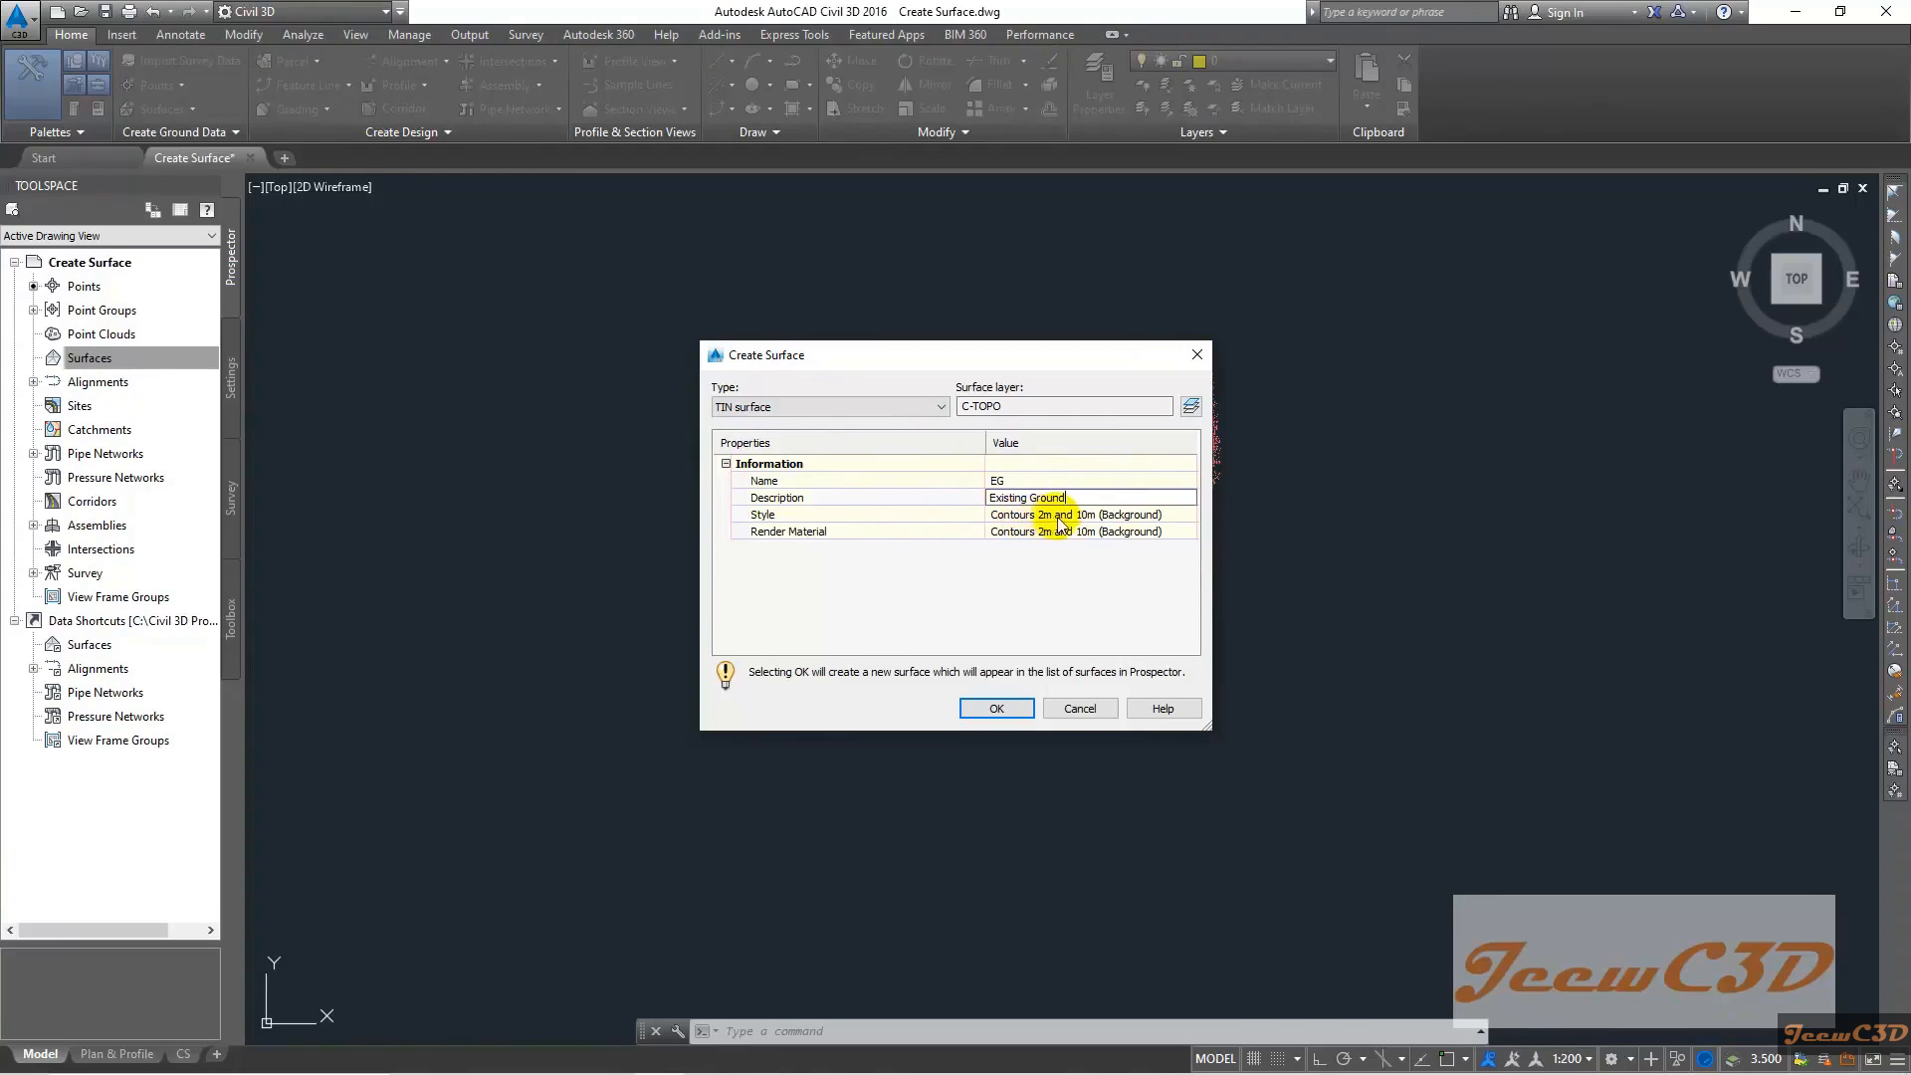
key("Return")
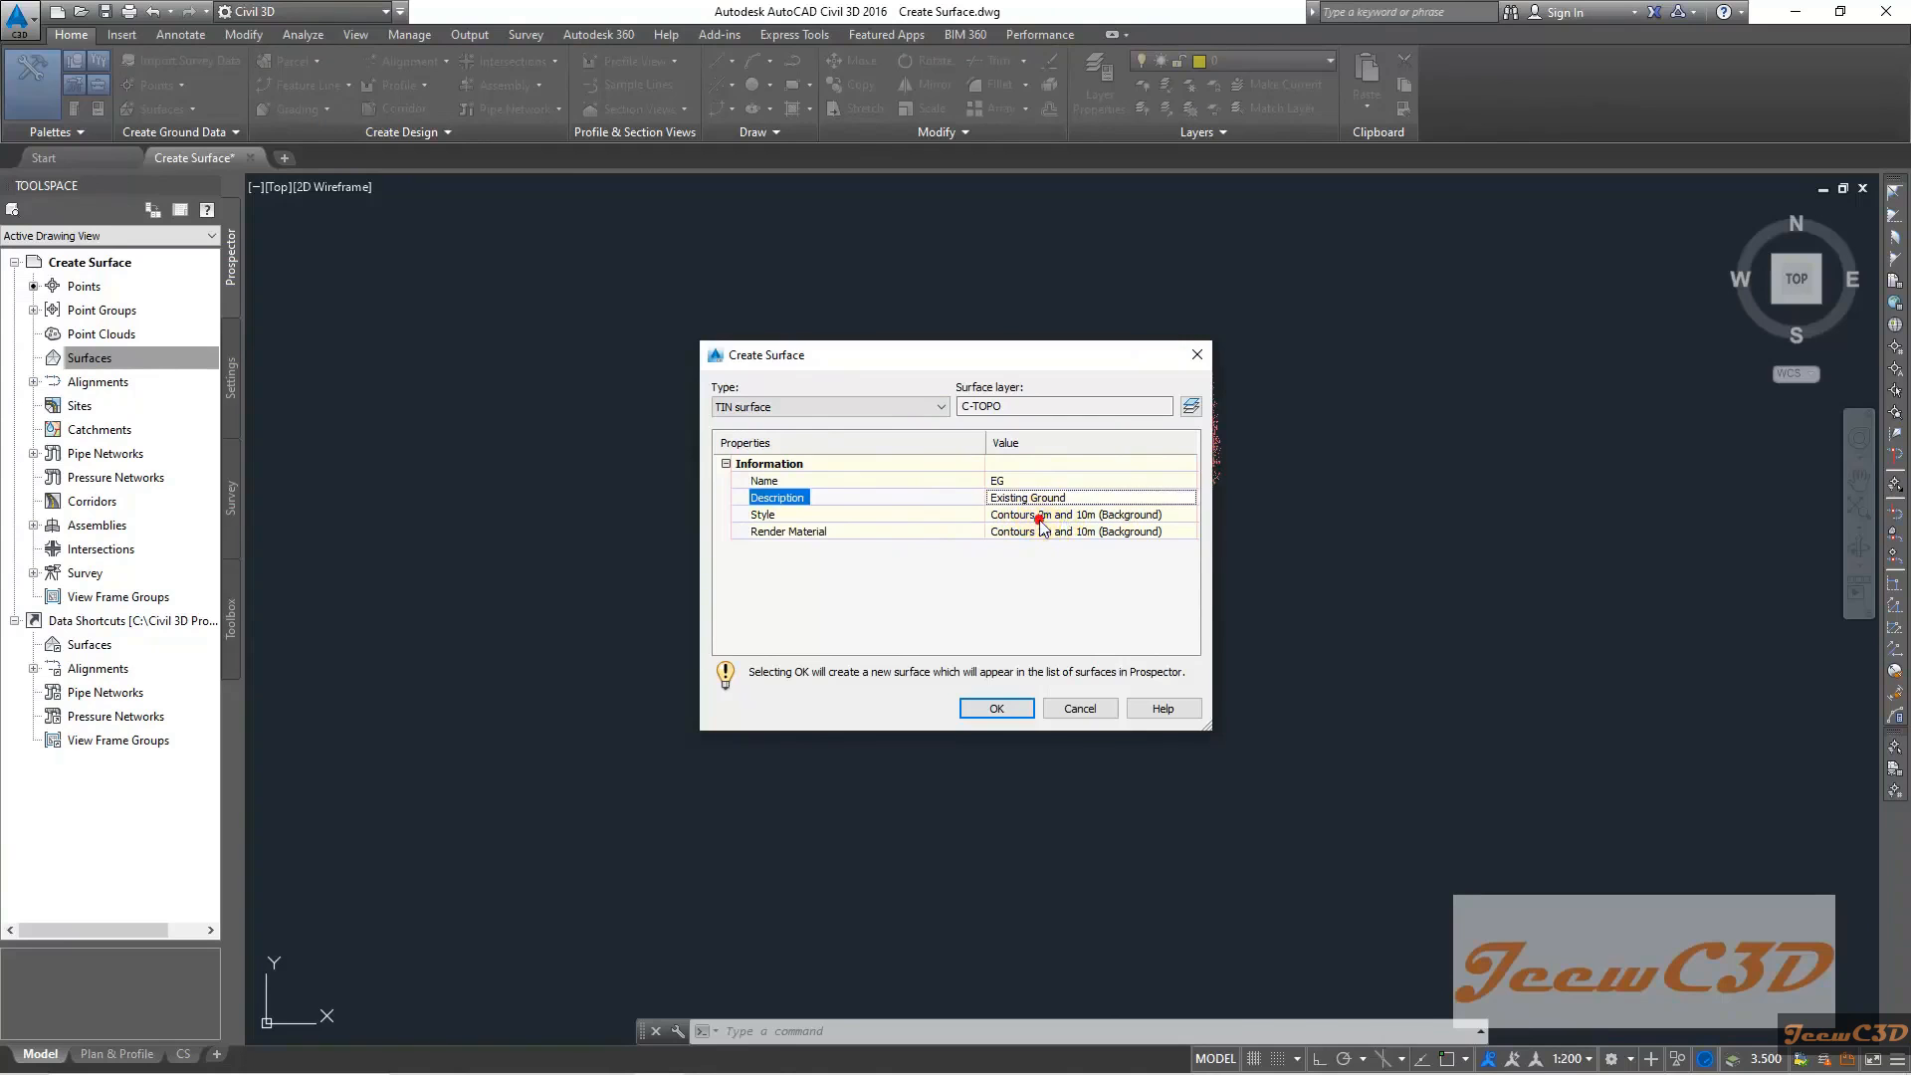
left_click(1041, 518)
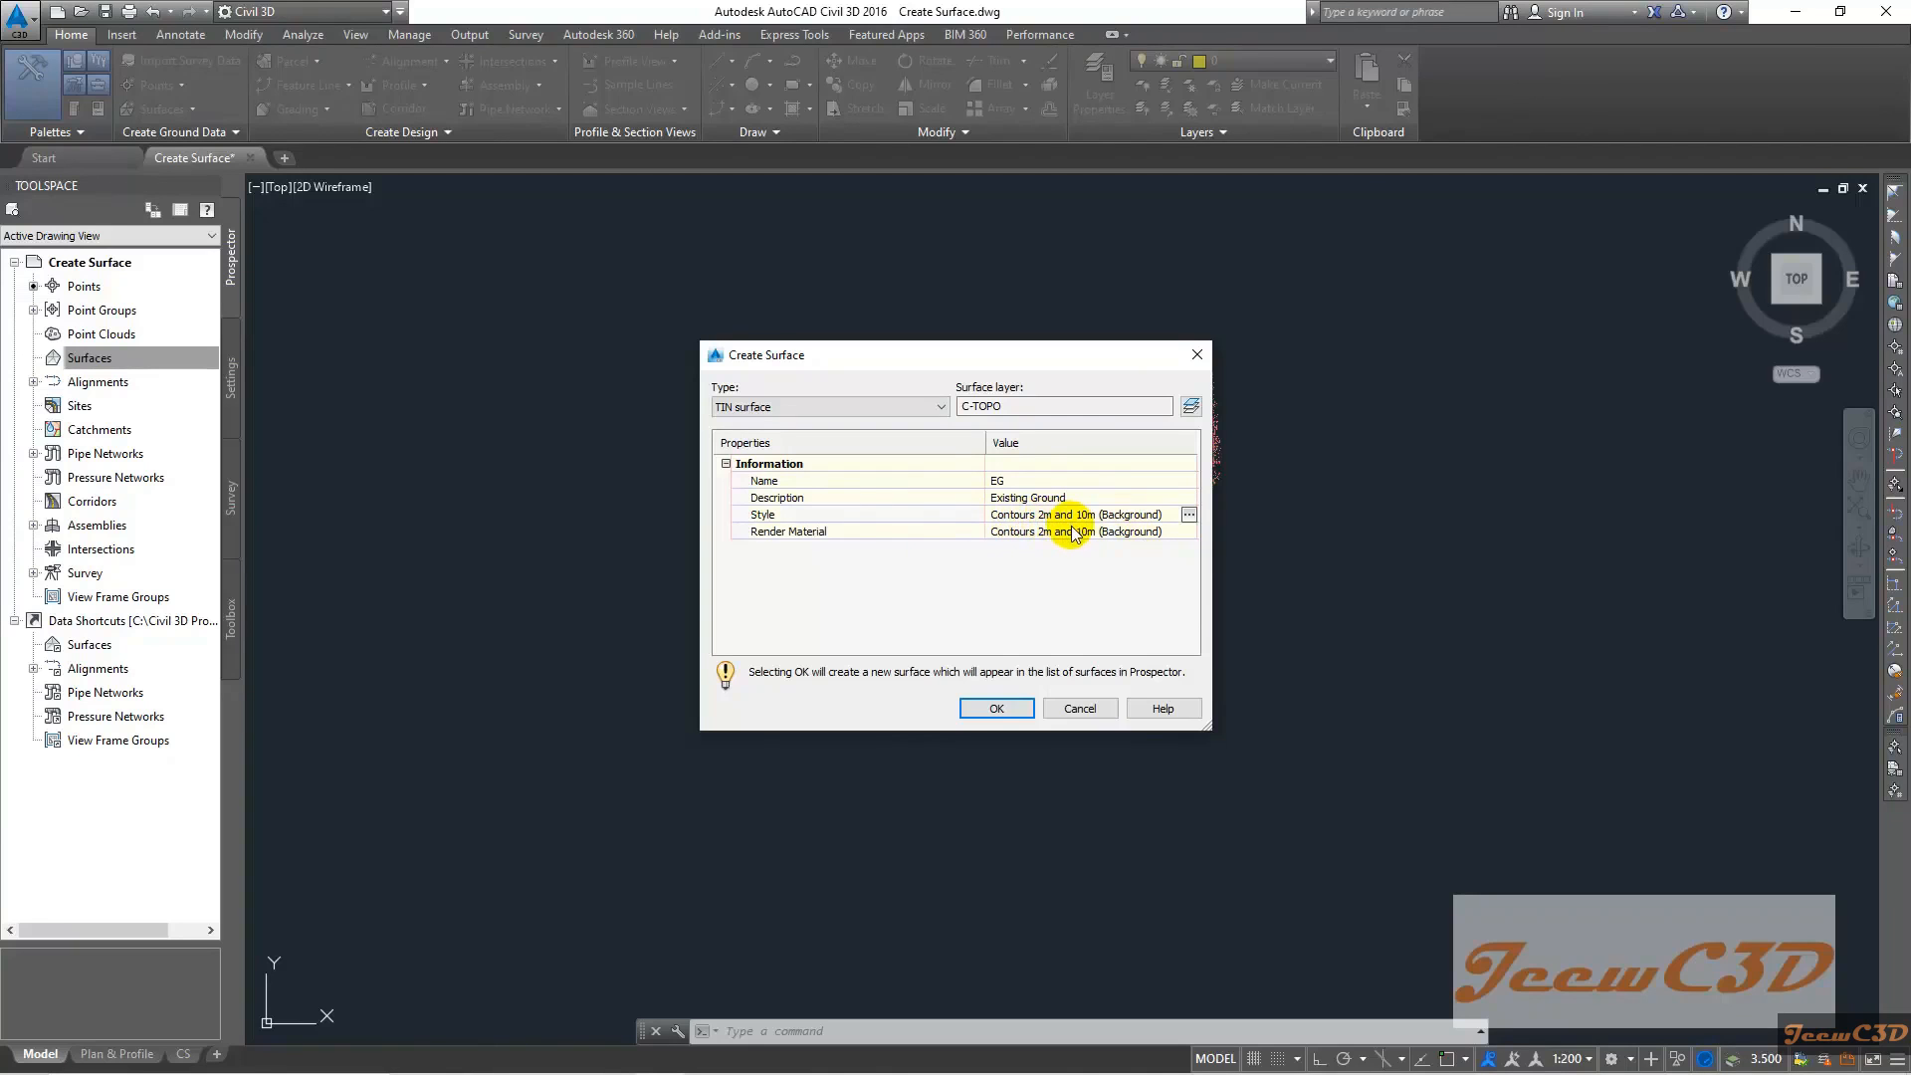
left_click(999, 708)
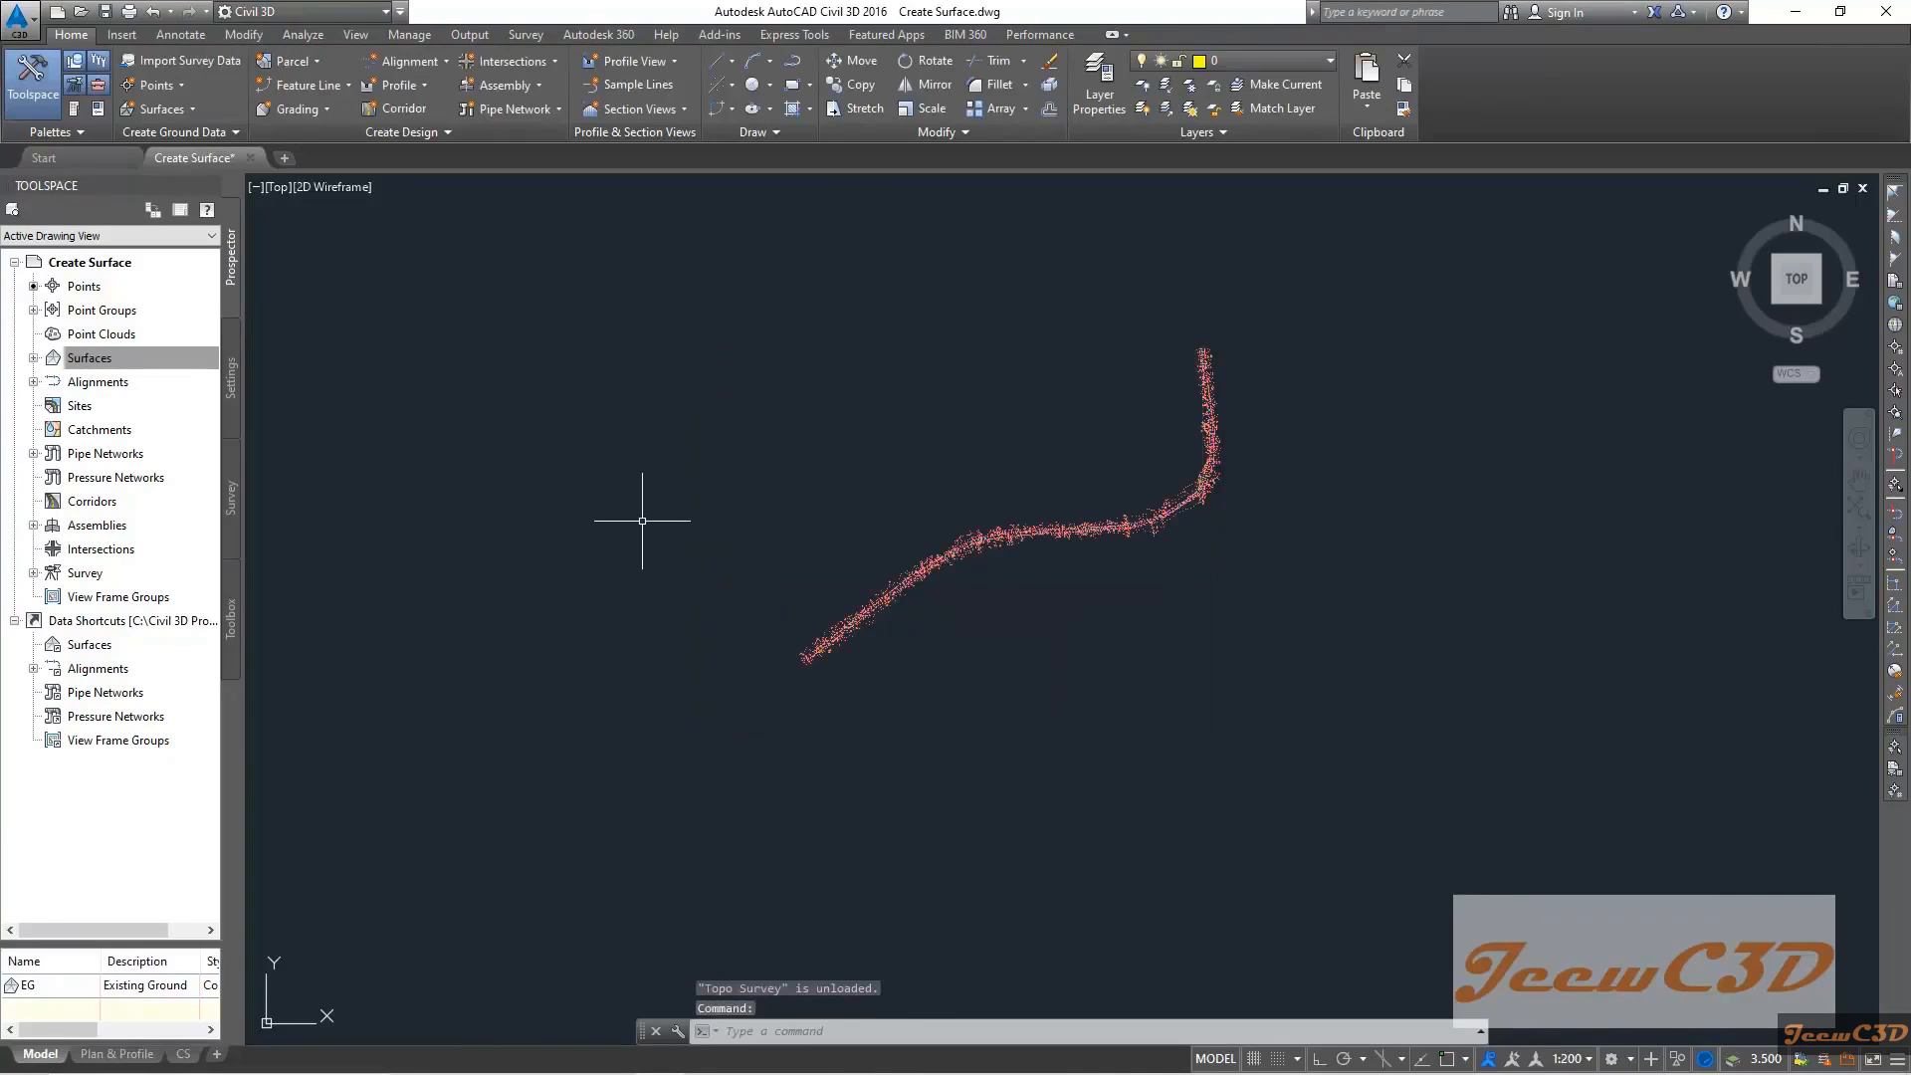
Expand the drawing's Surfaces collection and select the EG surface
middle_click_drag(645, 520, 776, 524)
scroll(915, 662, "up", 6)
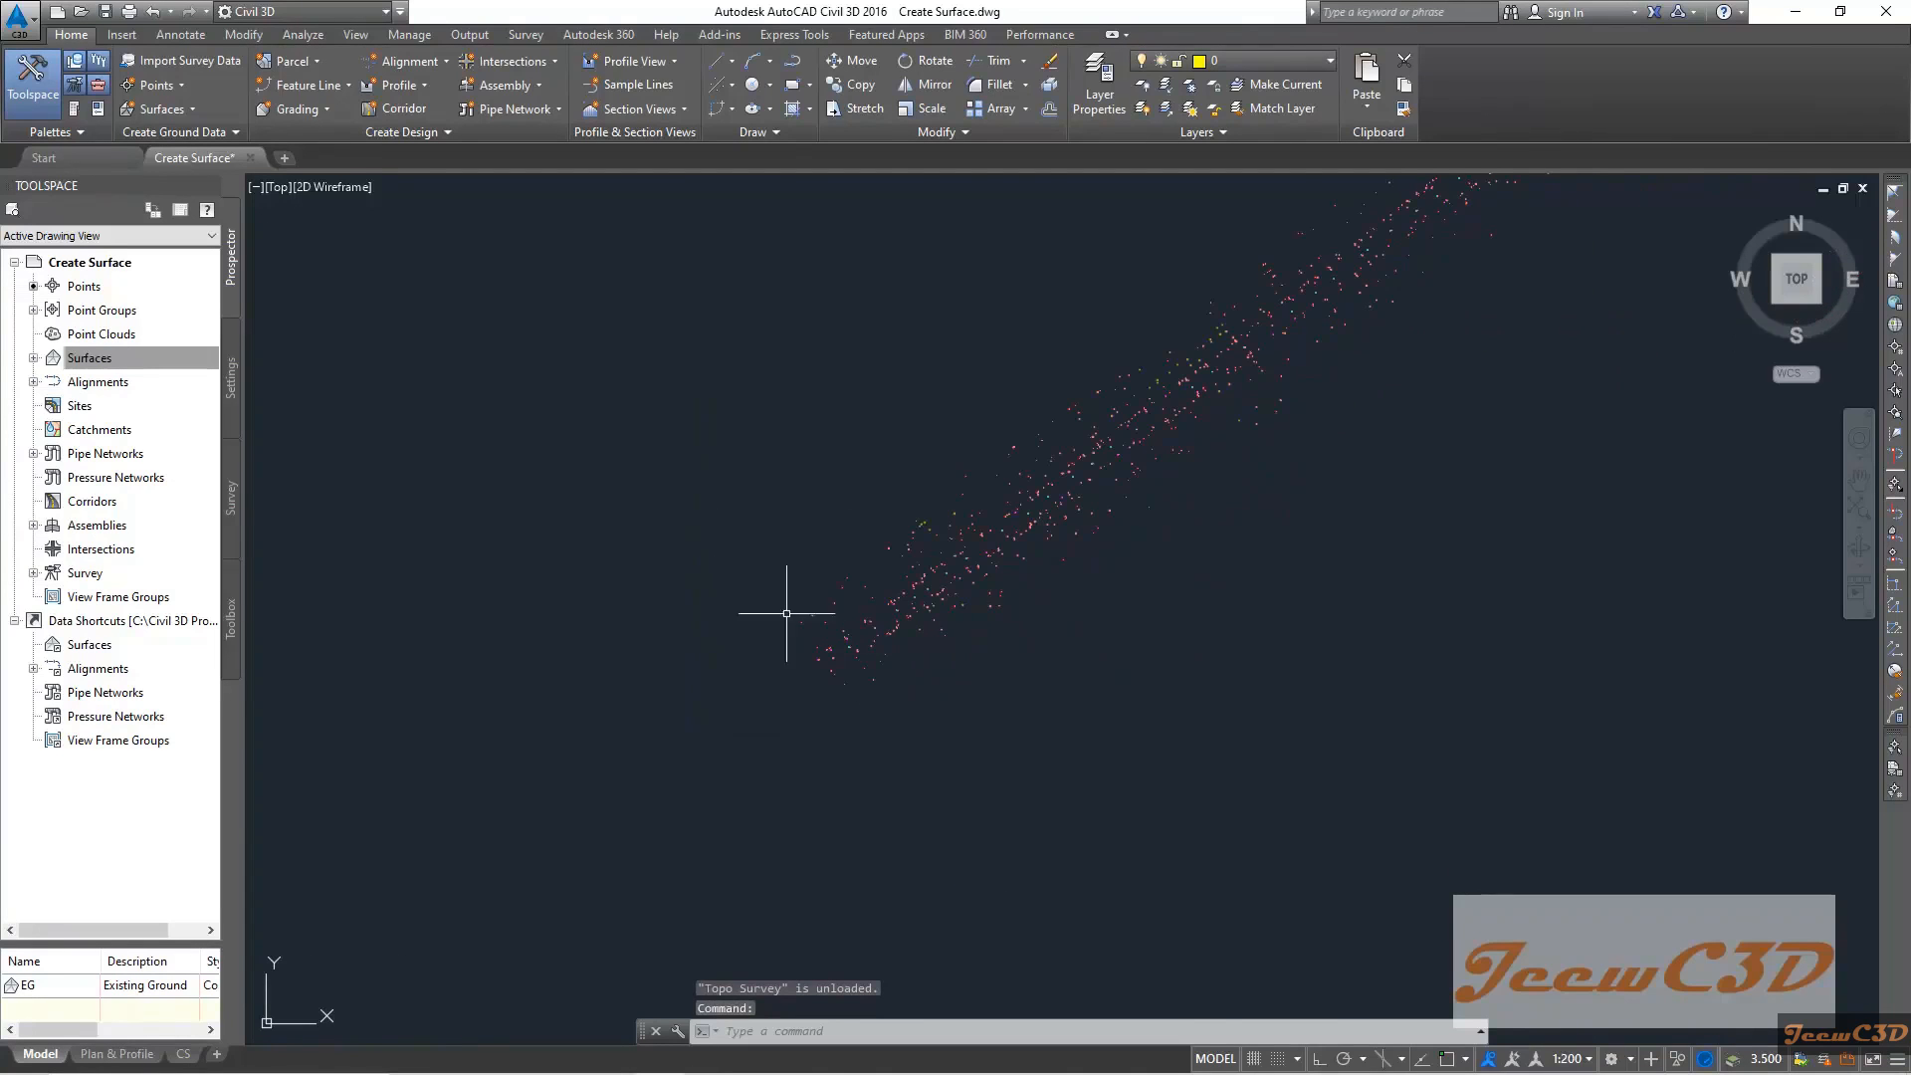
middle_click_drag(623, 494, 768, 528)
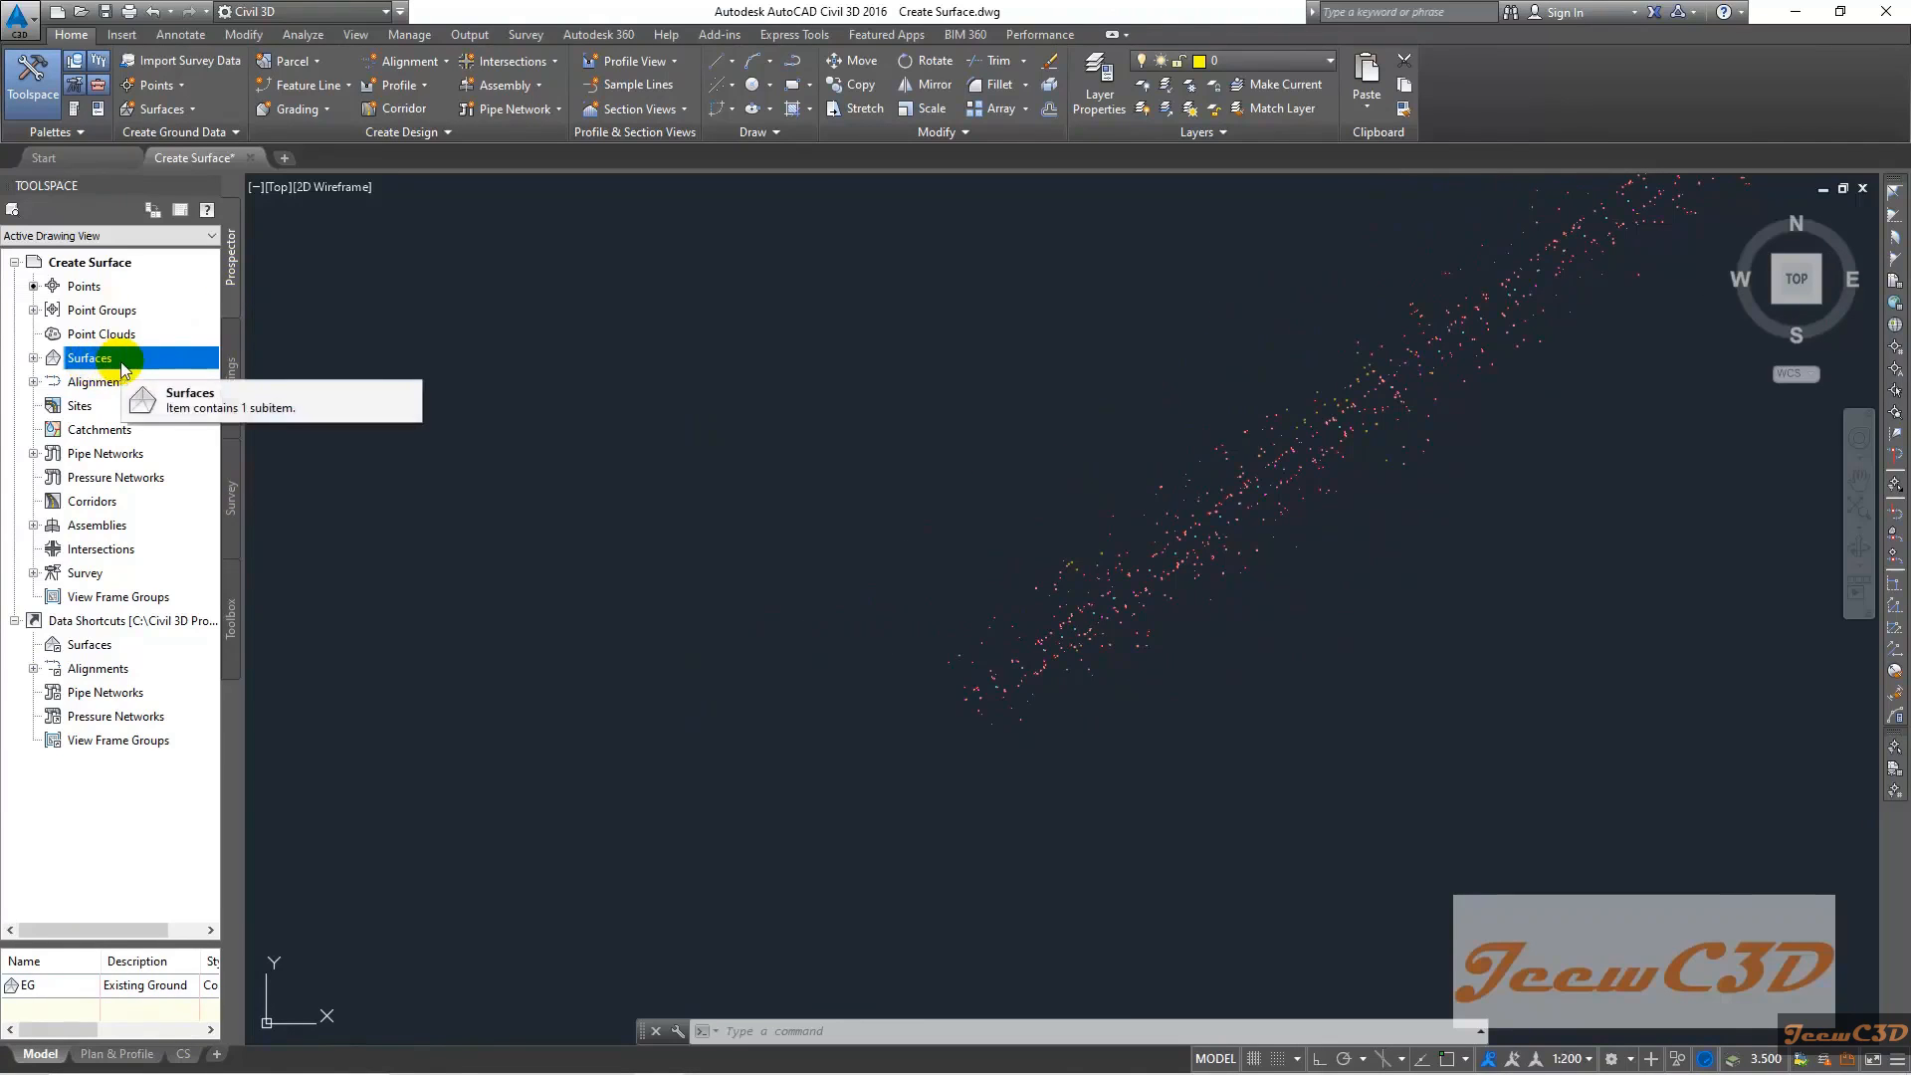
left_click(33, 360)
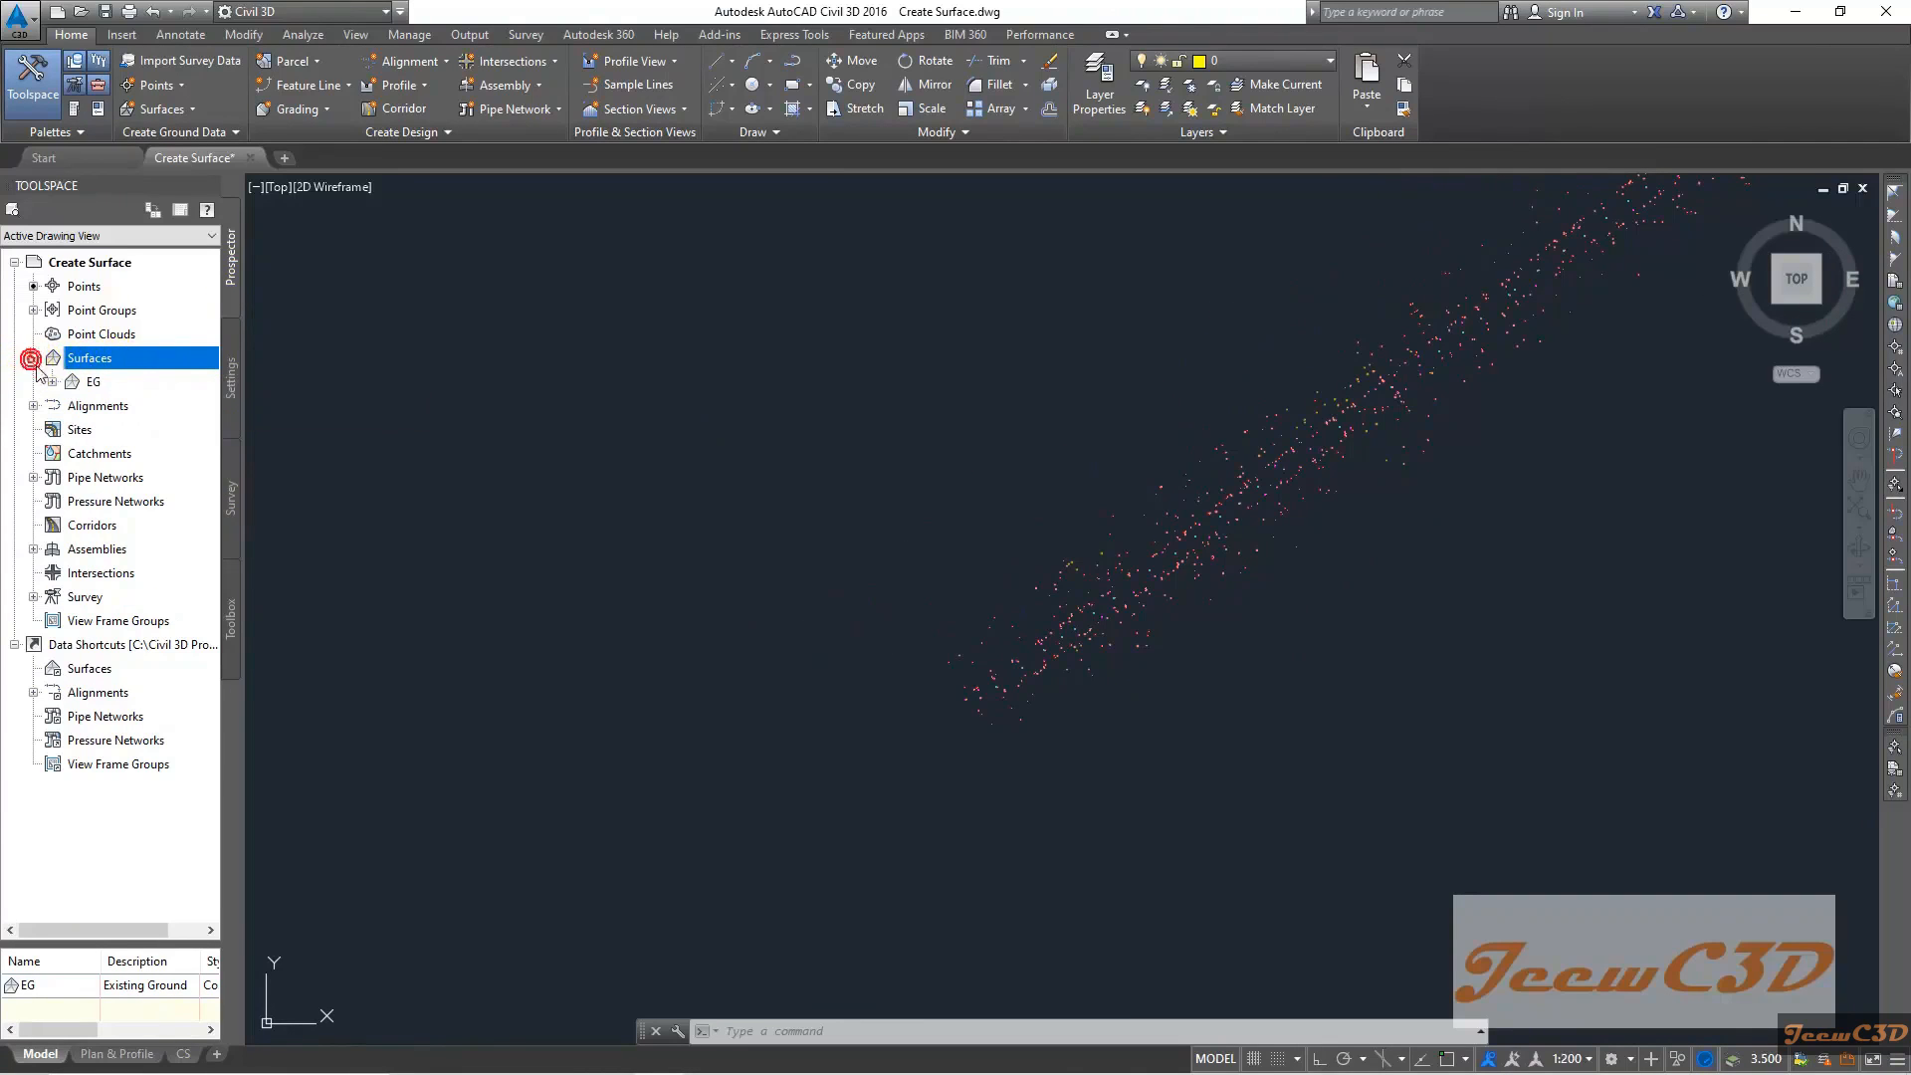
left_click(98, 383)
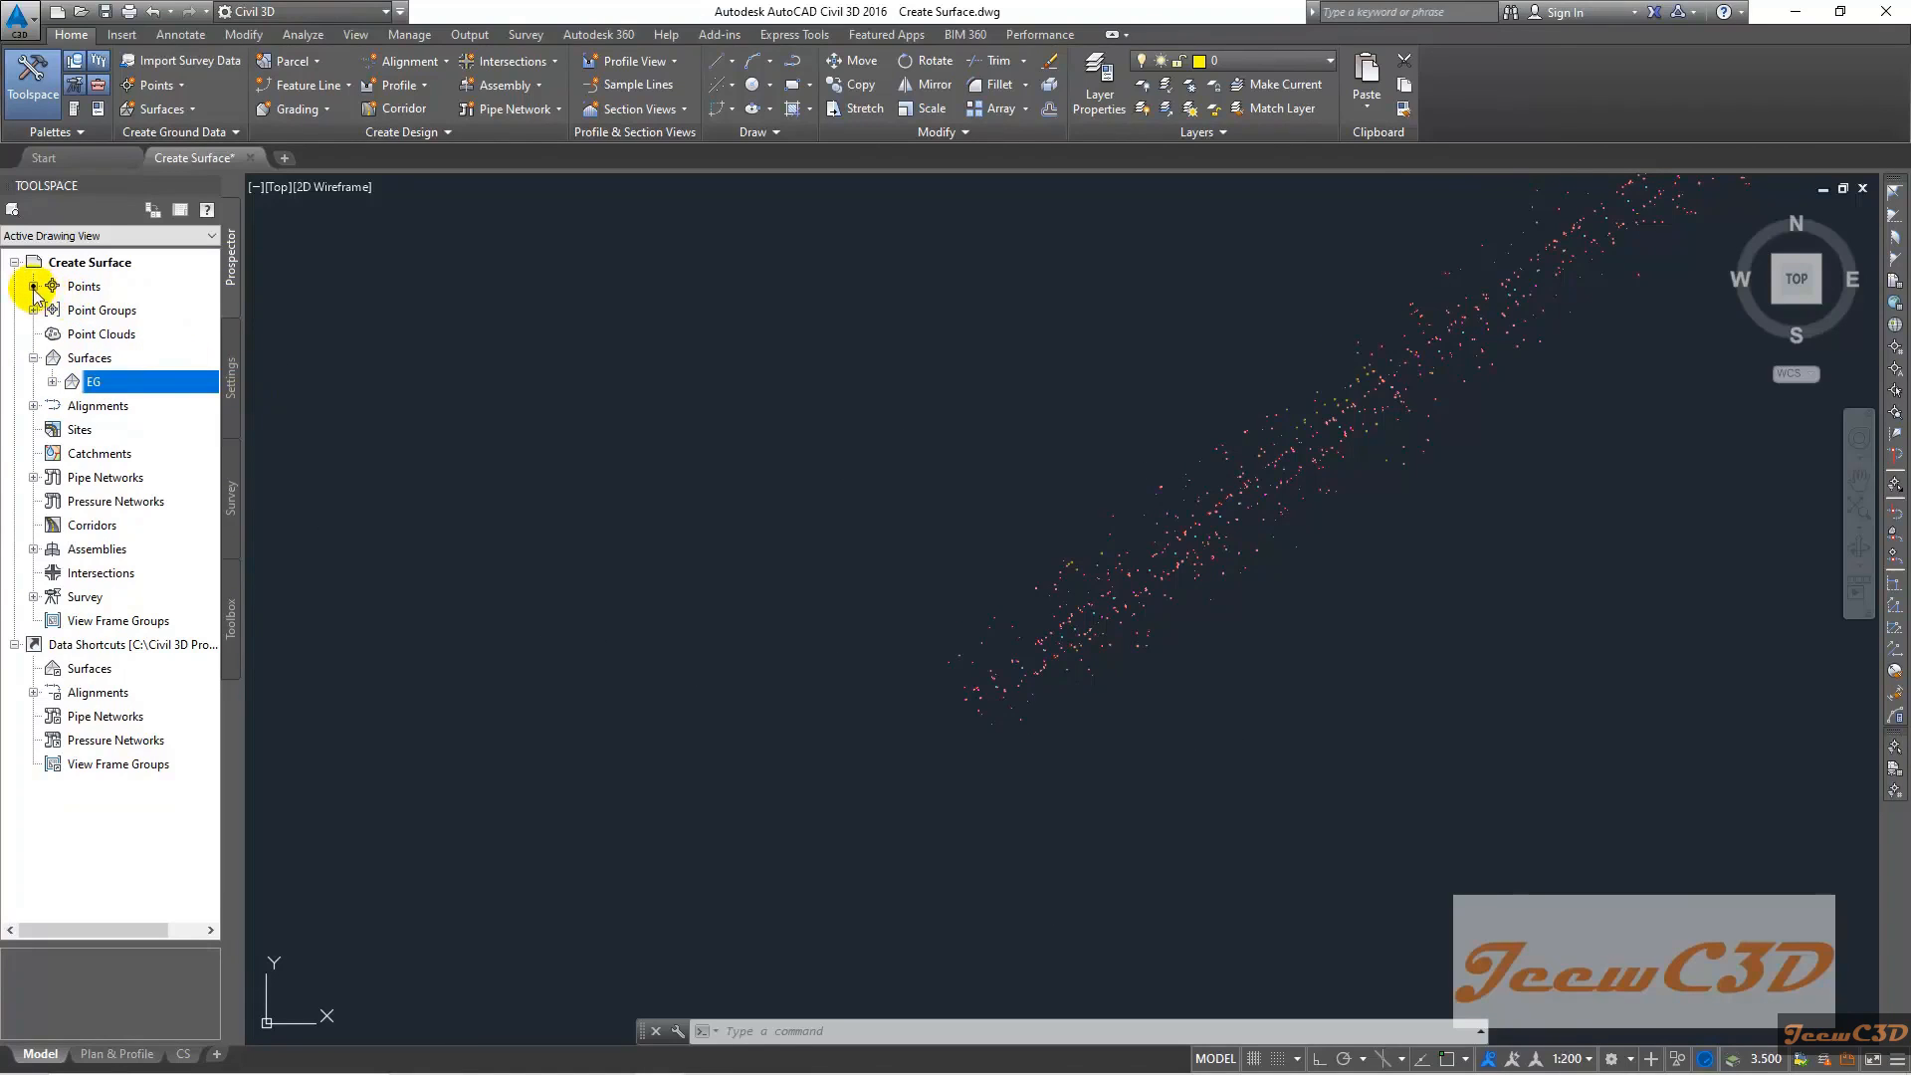
List the drawing's survey points and enlarge the list area to examine their numbers and coordinates
left_click(83, 288)
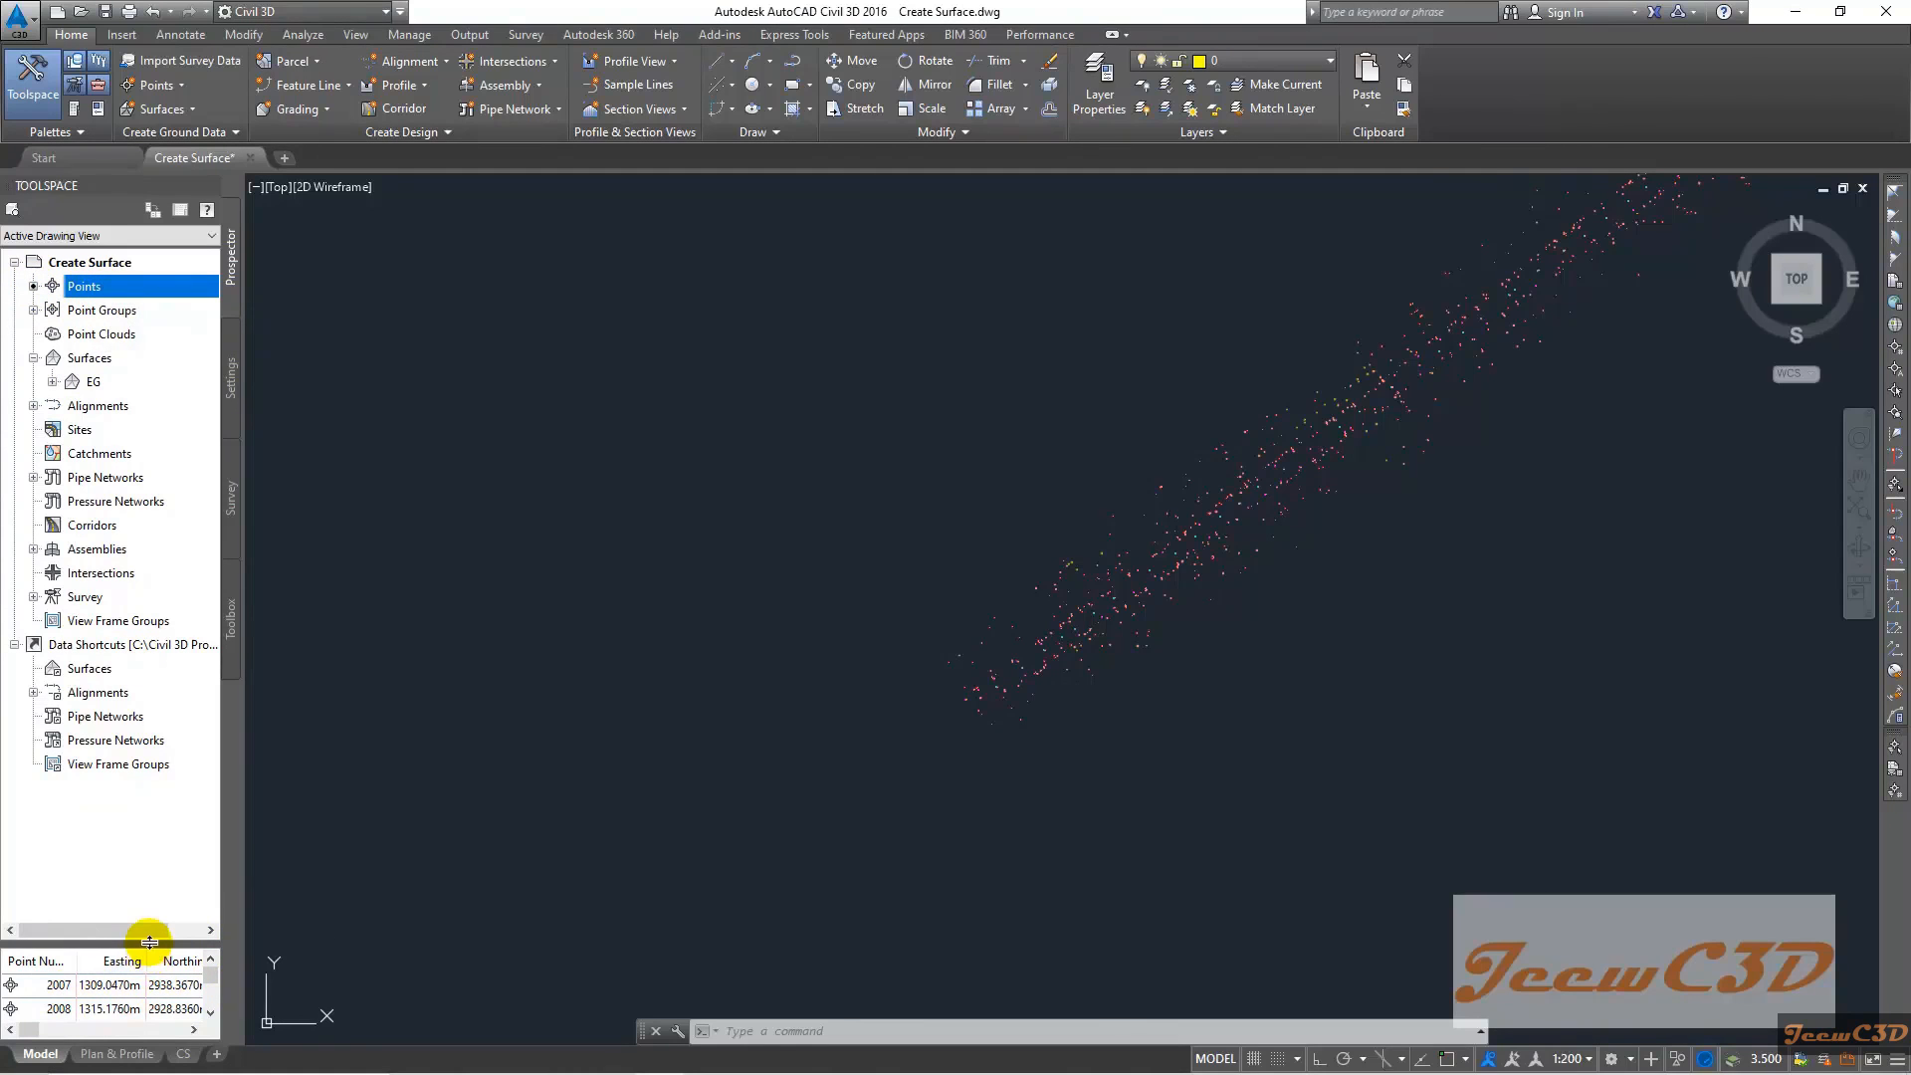
left_click_drag(149, 942, 153, 818)
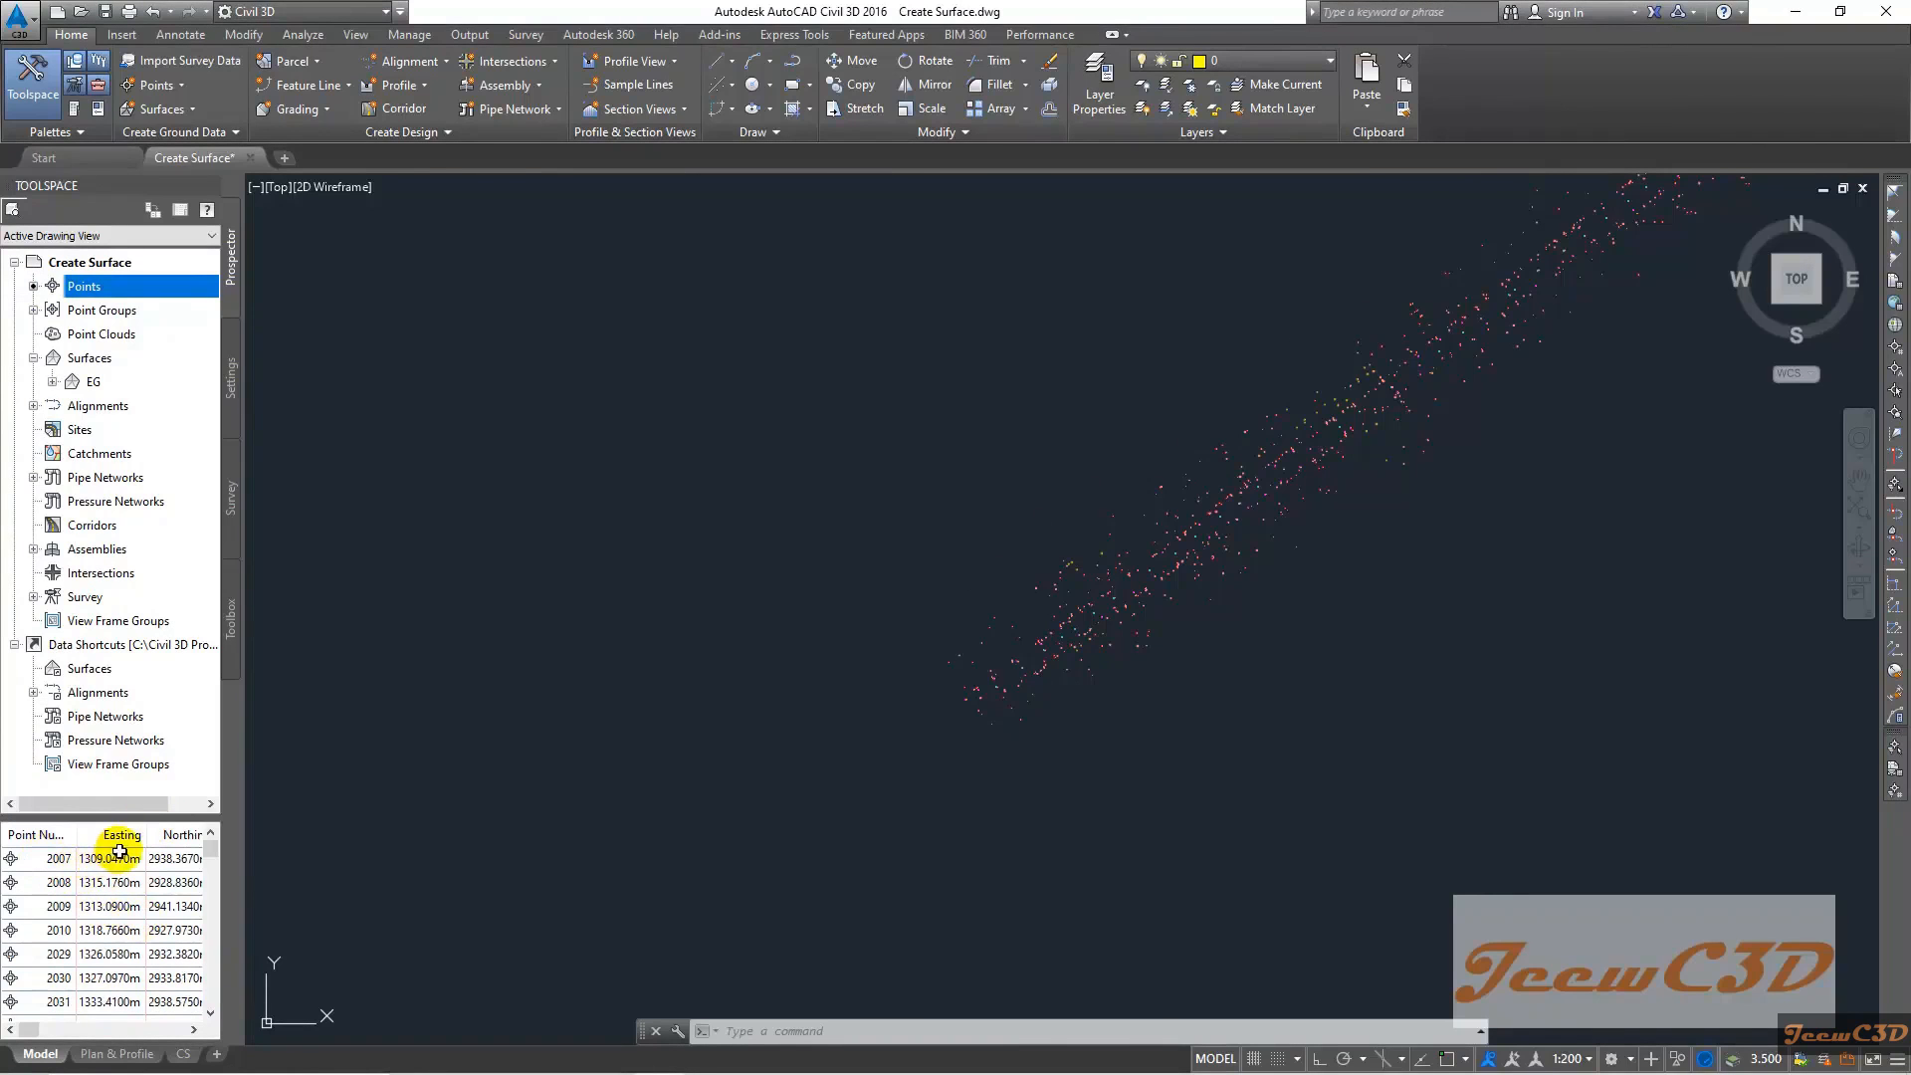
mouse_move(28, 1028)
left_mouse_down()
mouse_move(70, 1029)
mouse_move(22, 1029)
left_mouse_up()
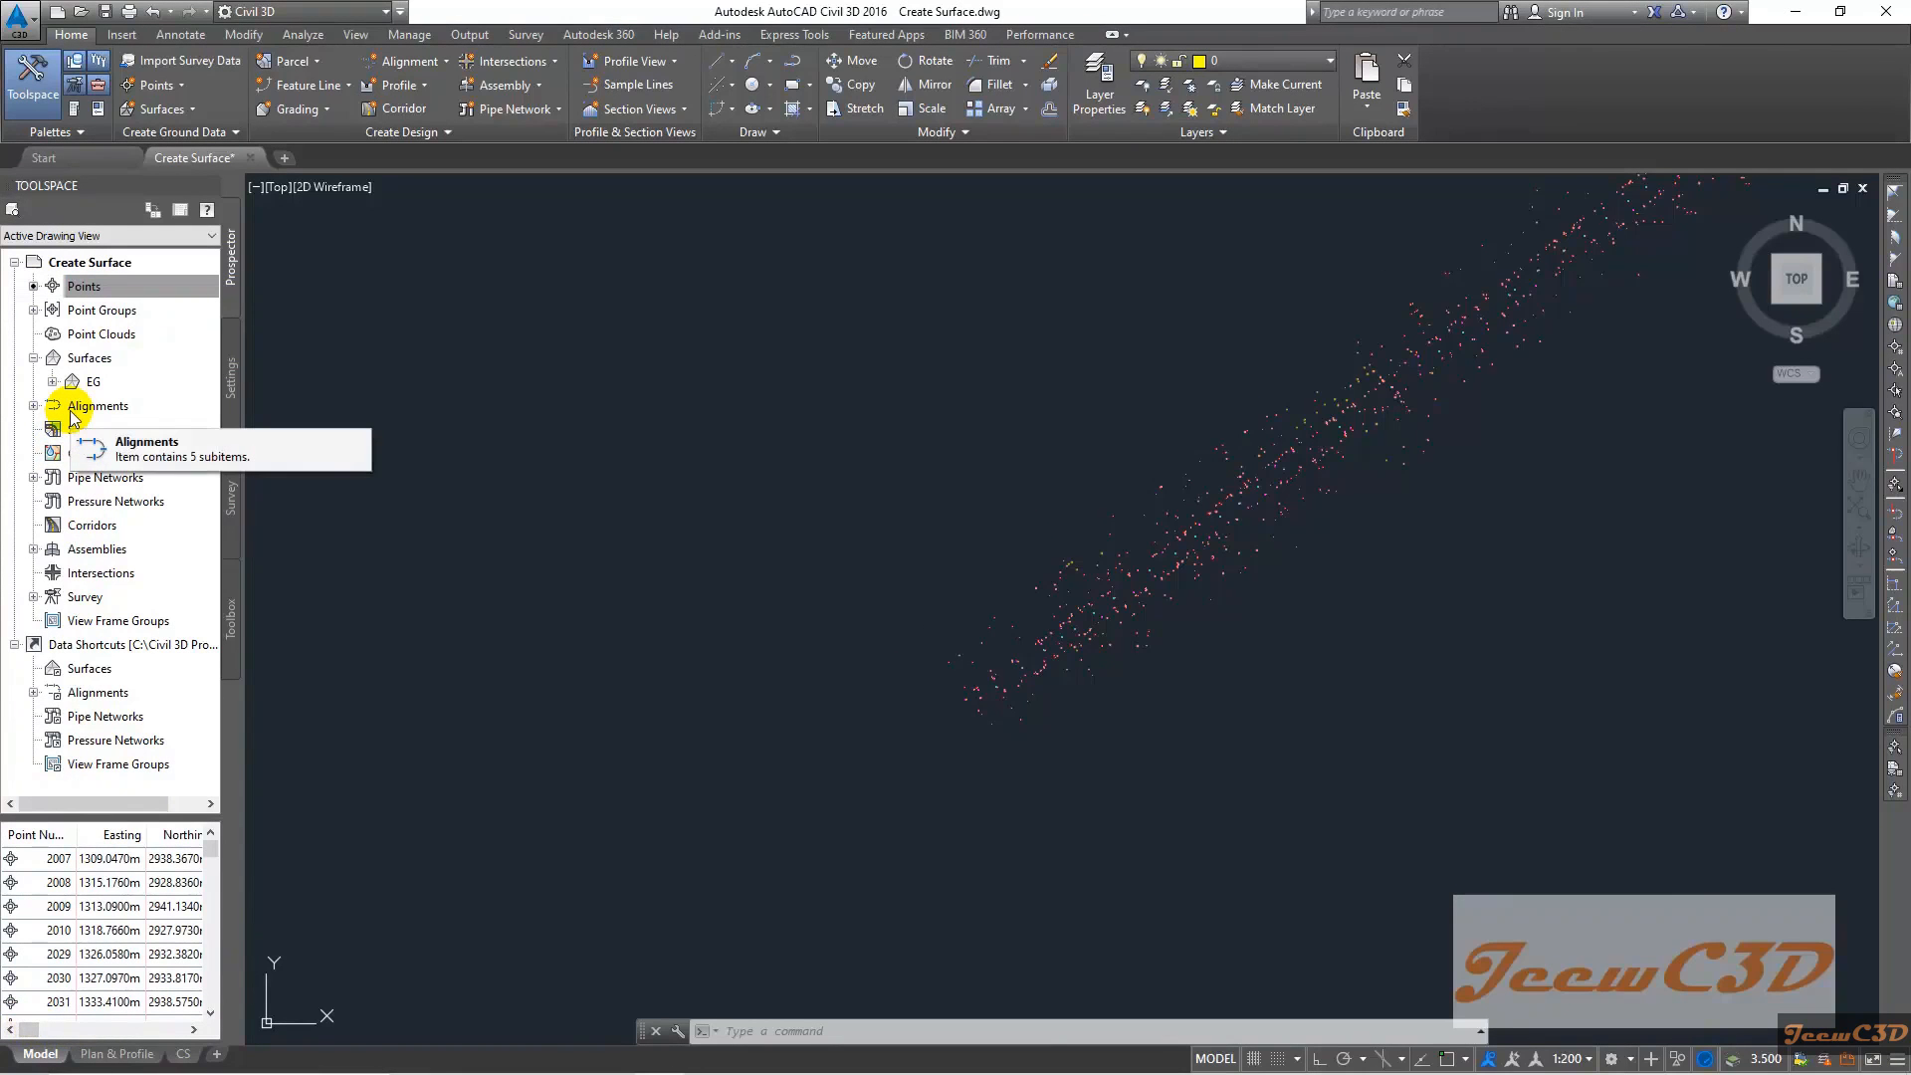
Expand the EG surface and its Definition branch to show the available data types
left_click(96, 383)
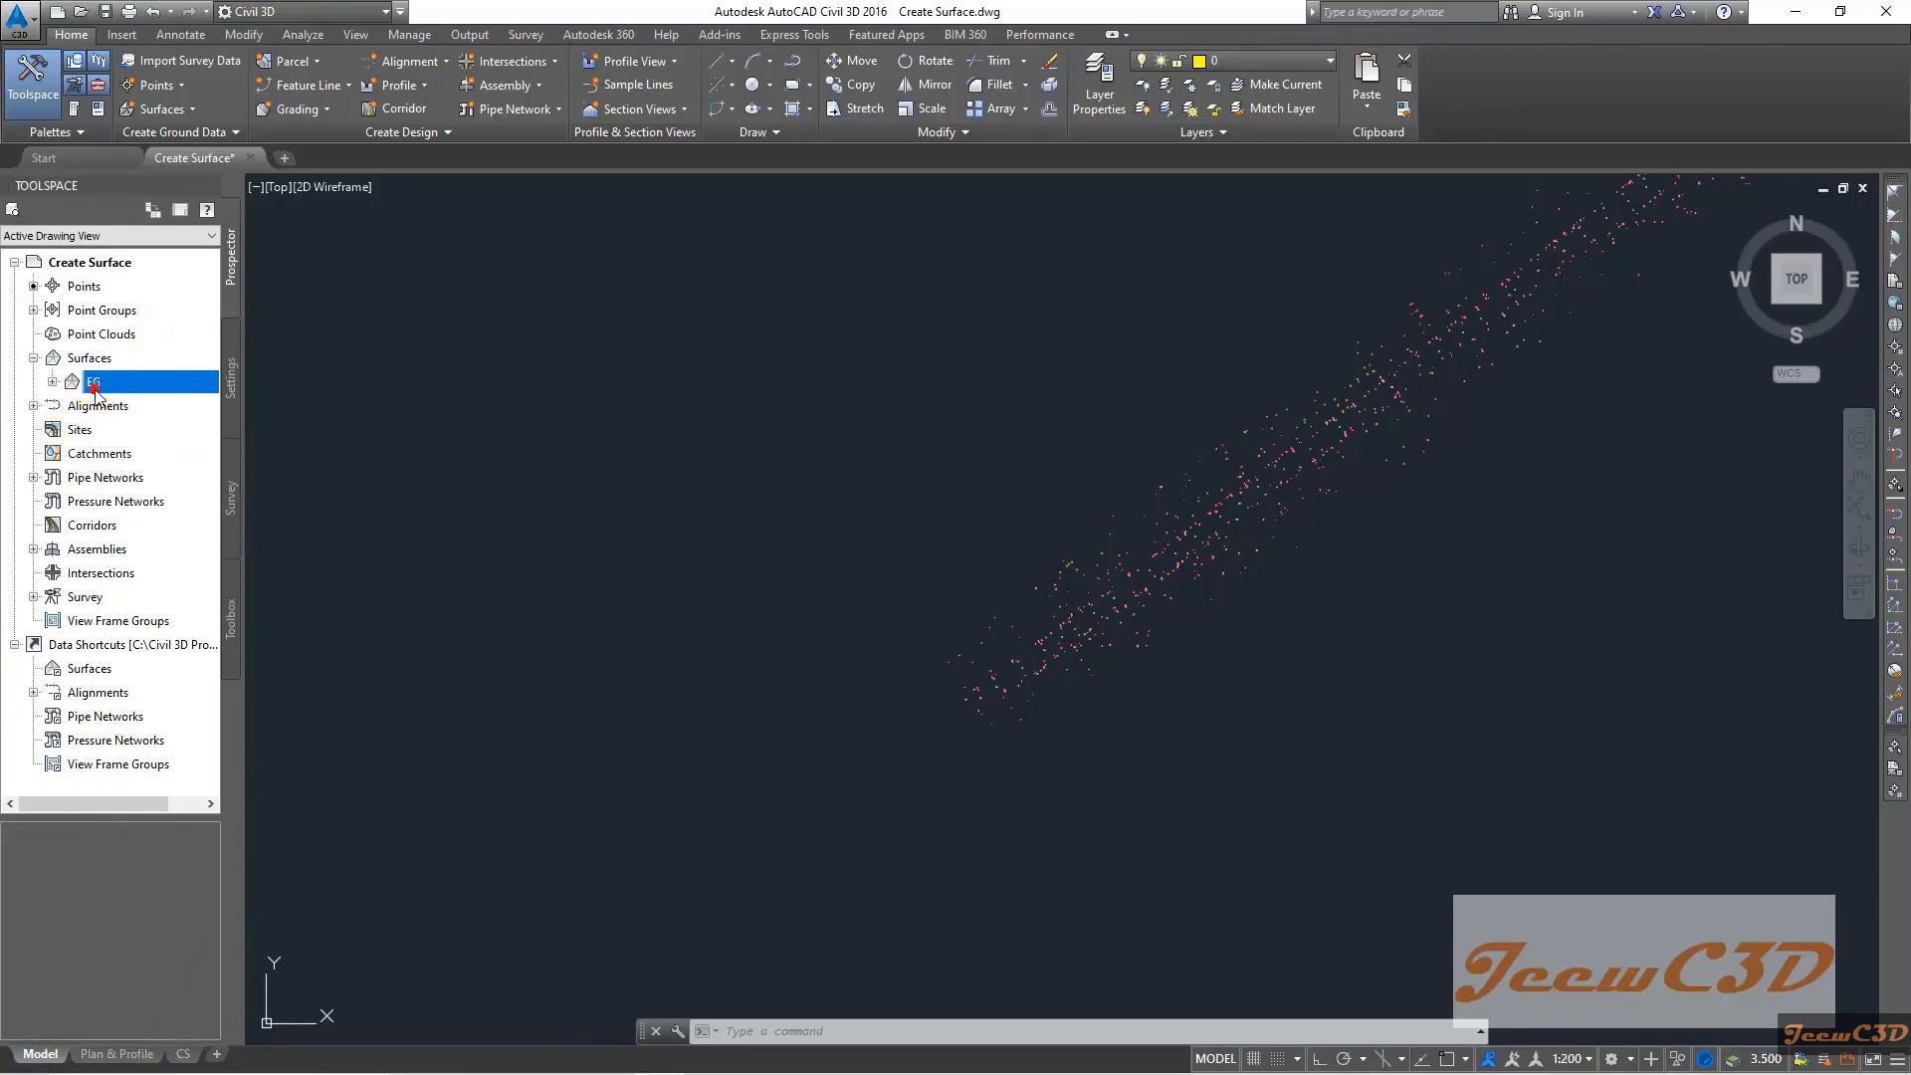
left_click(53, 381)
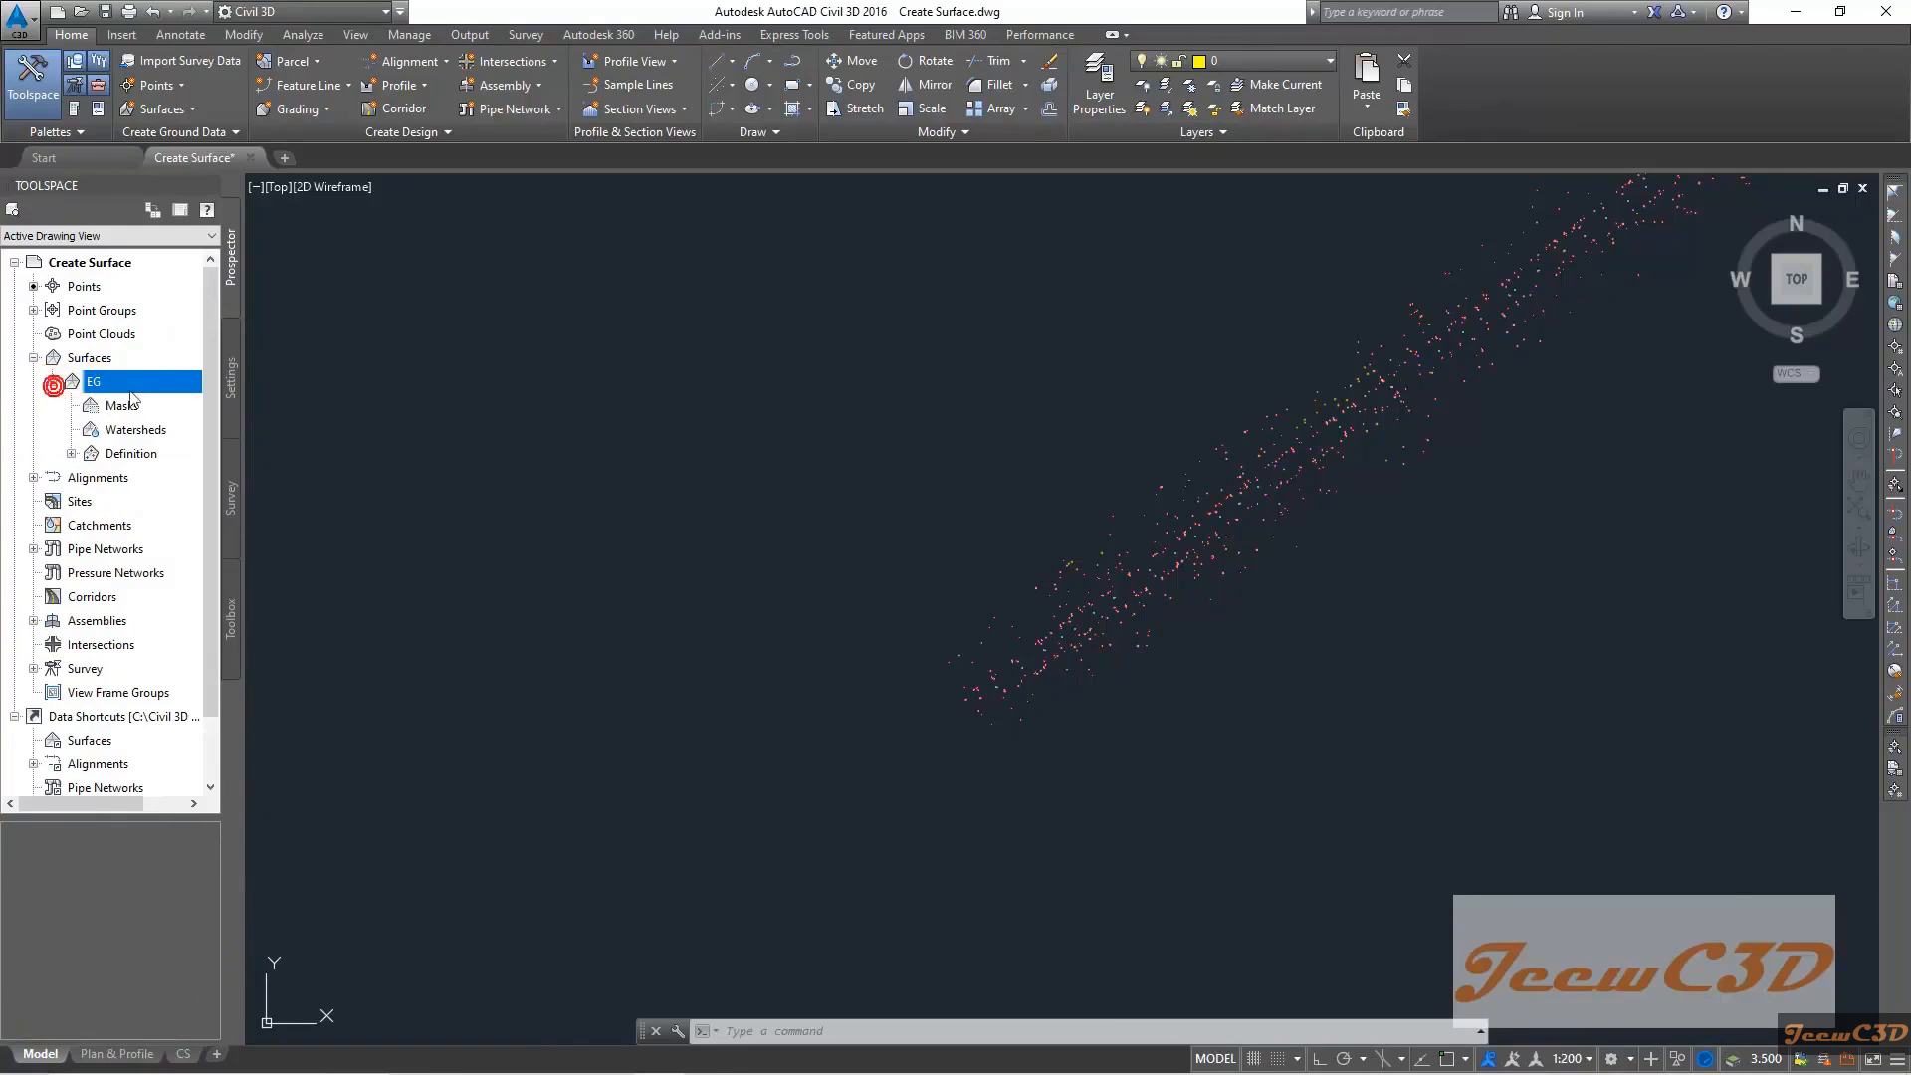
left_click(53, 382)
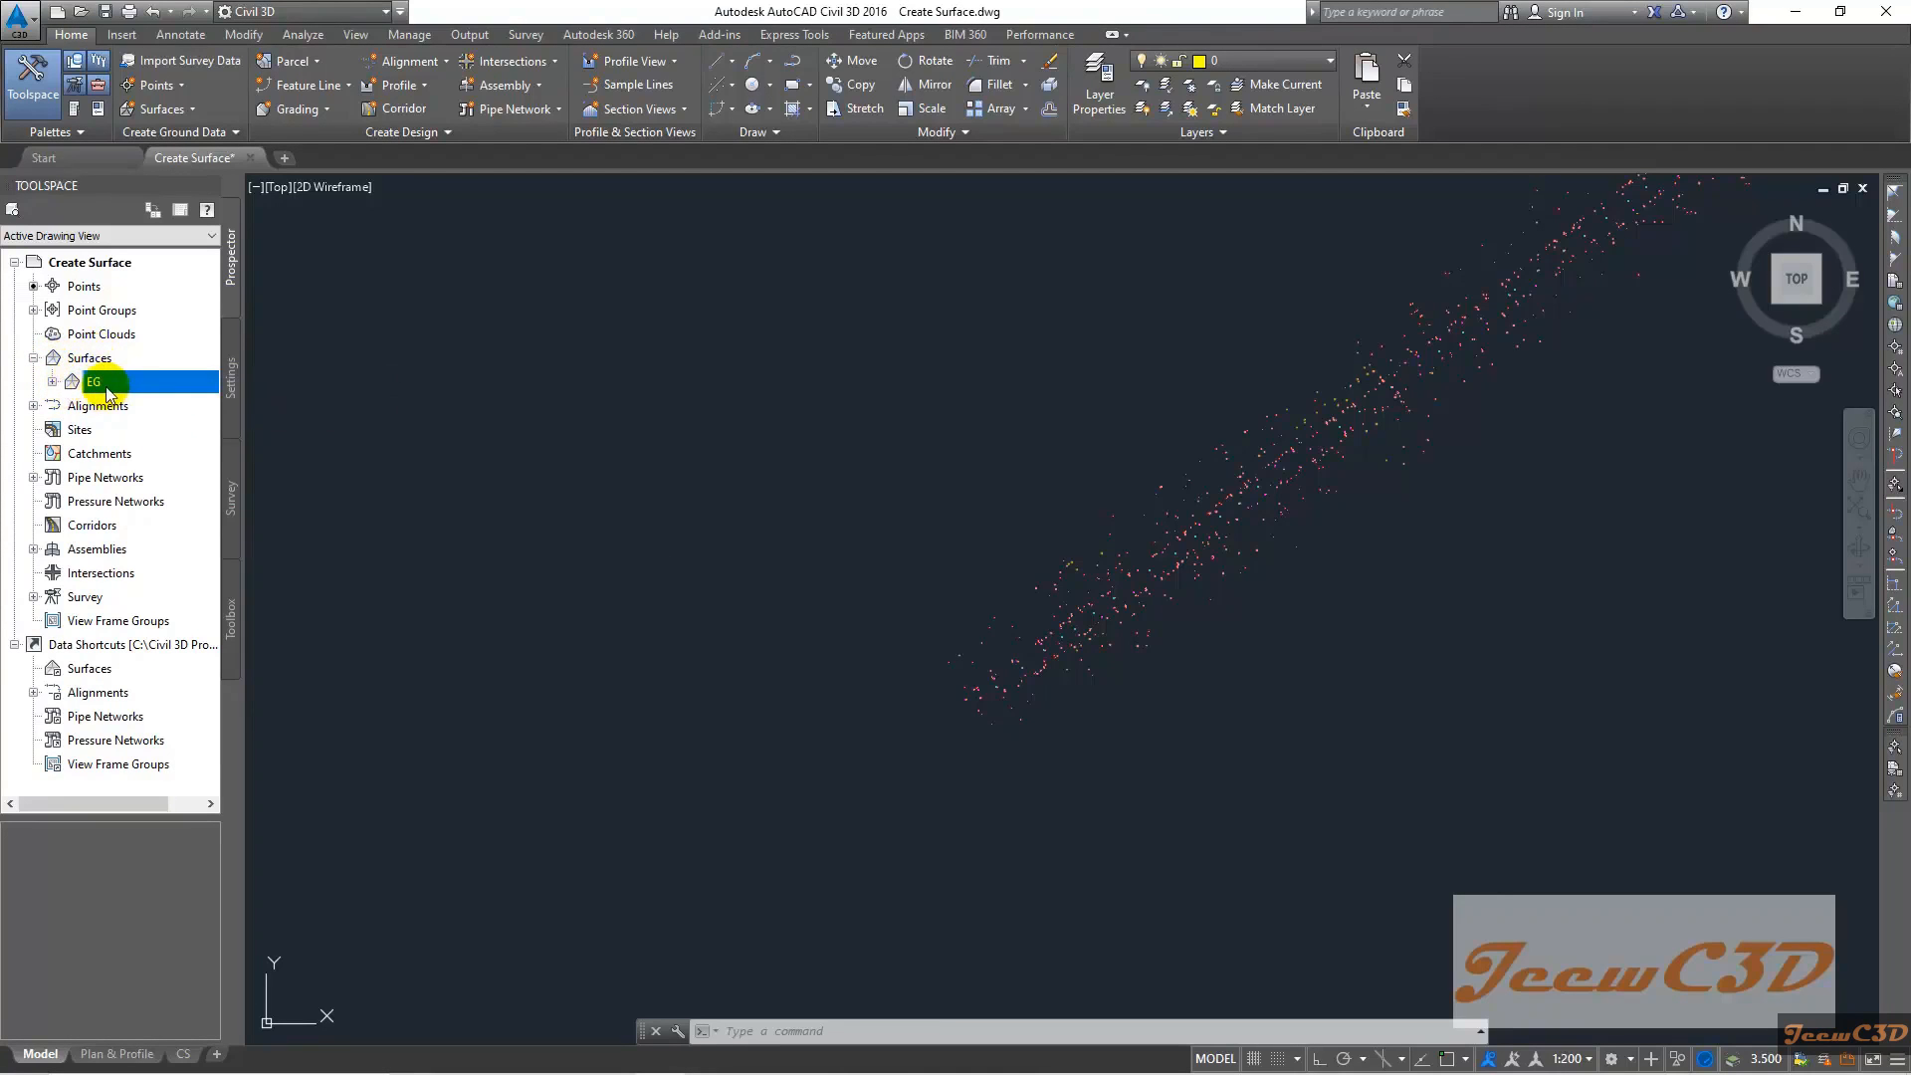
left_click(52, 381)
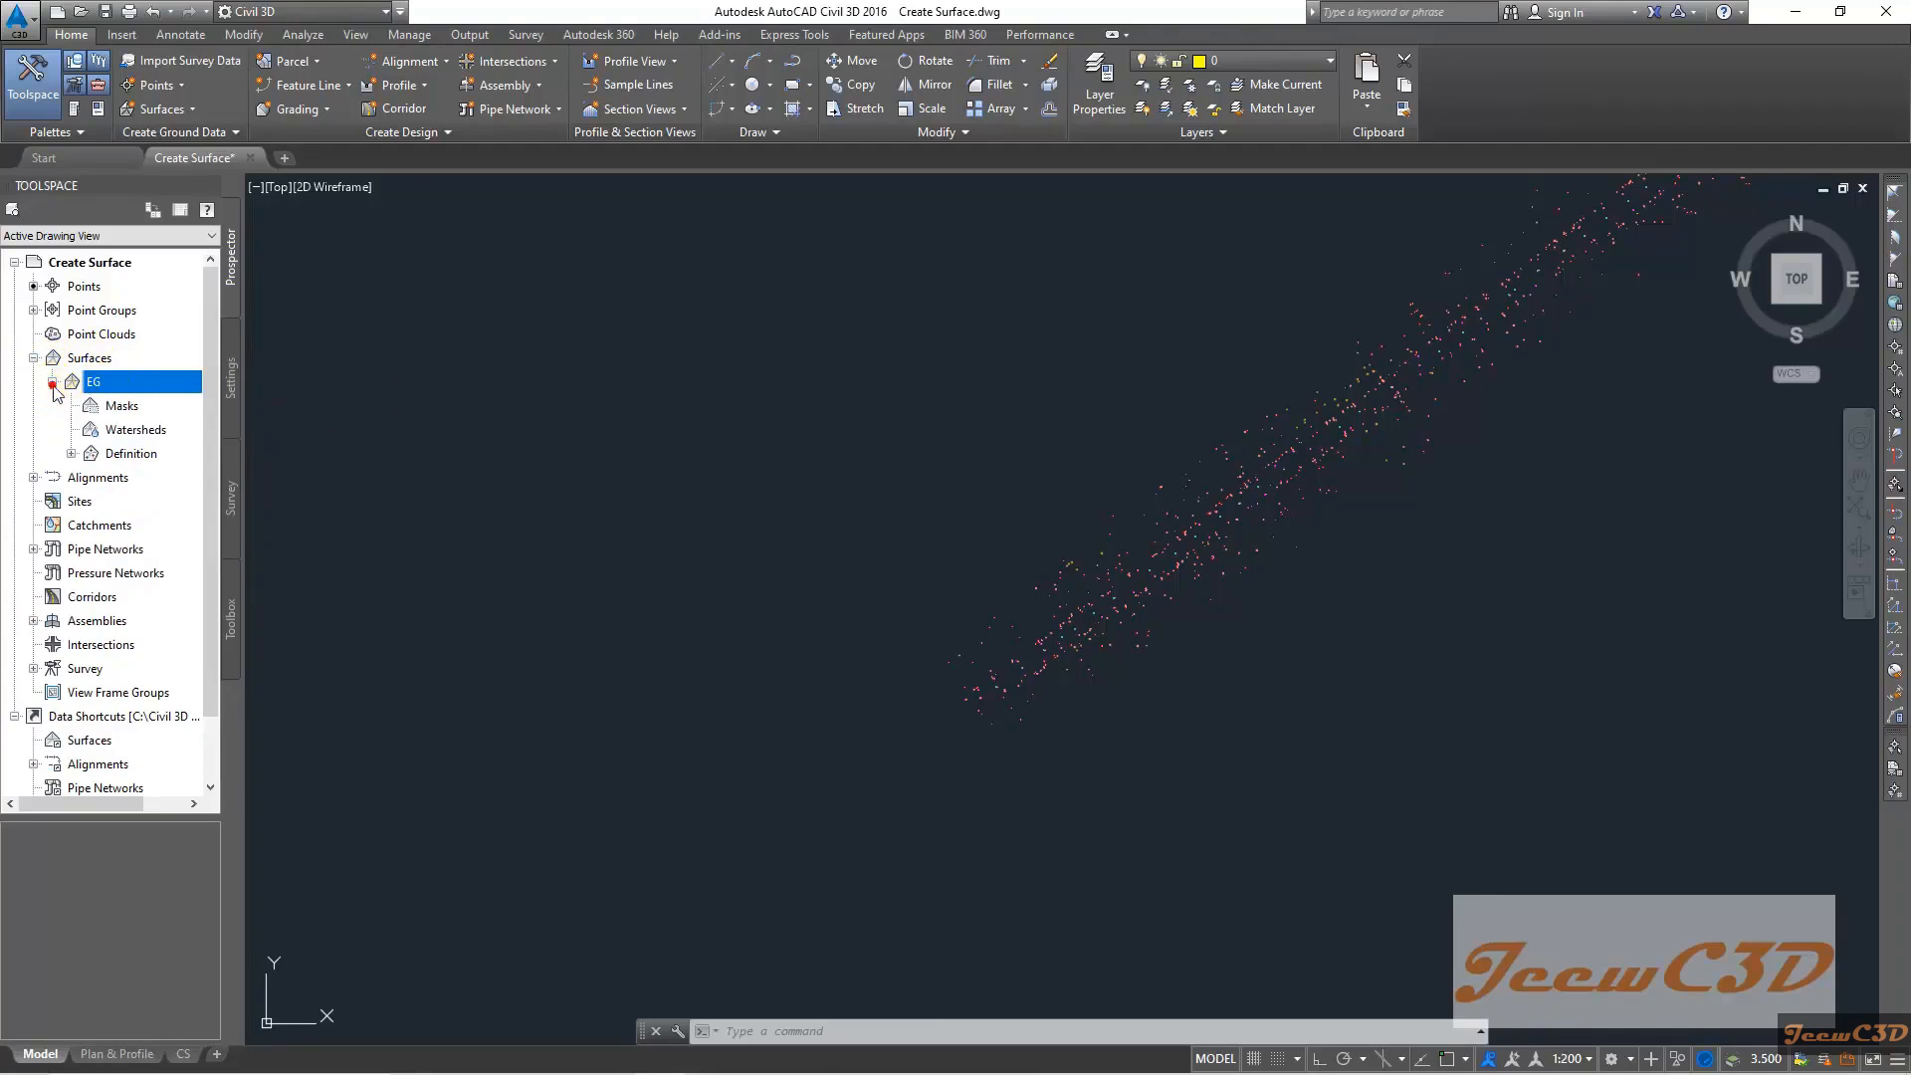
left_click(72, 459)
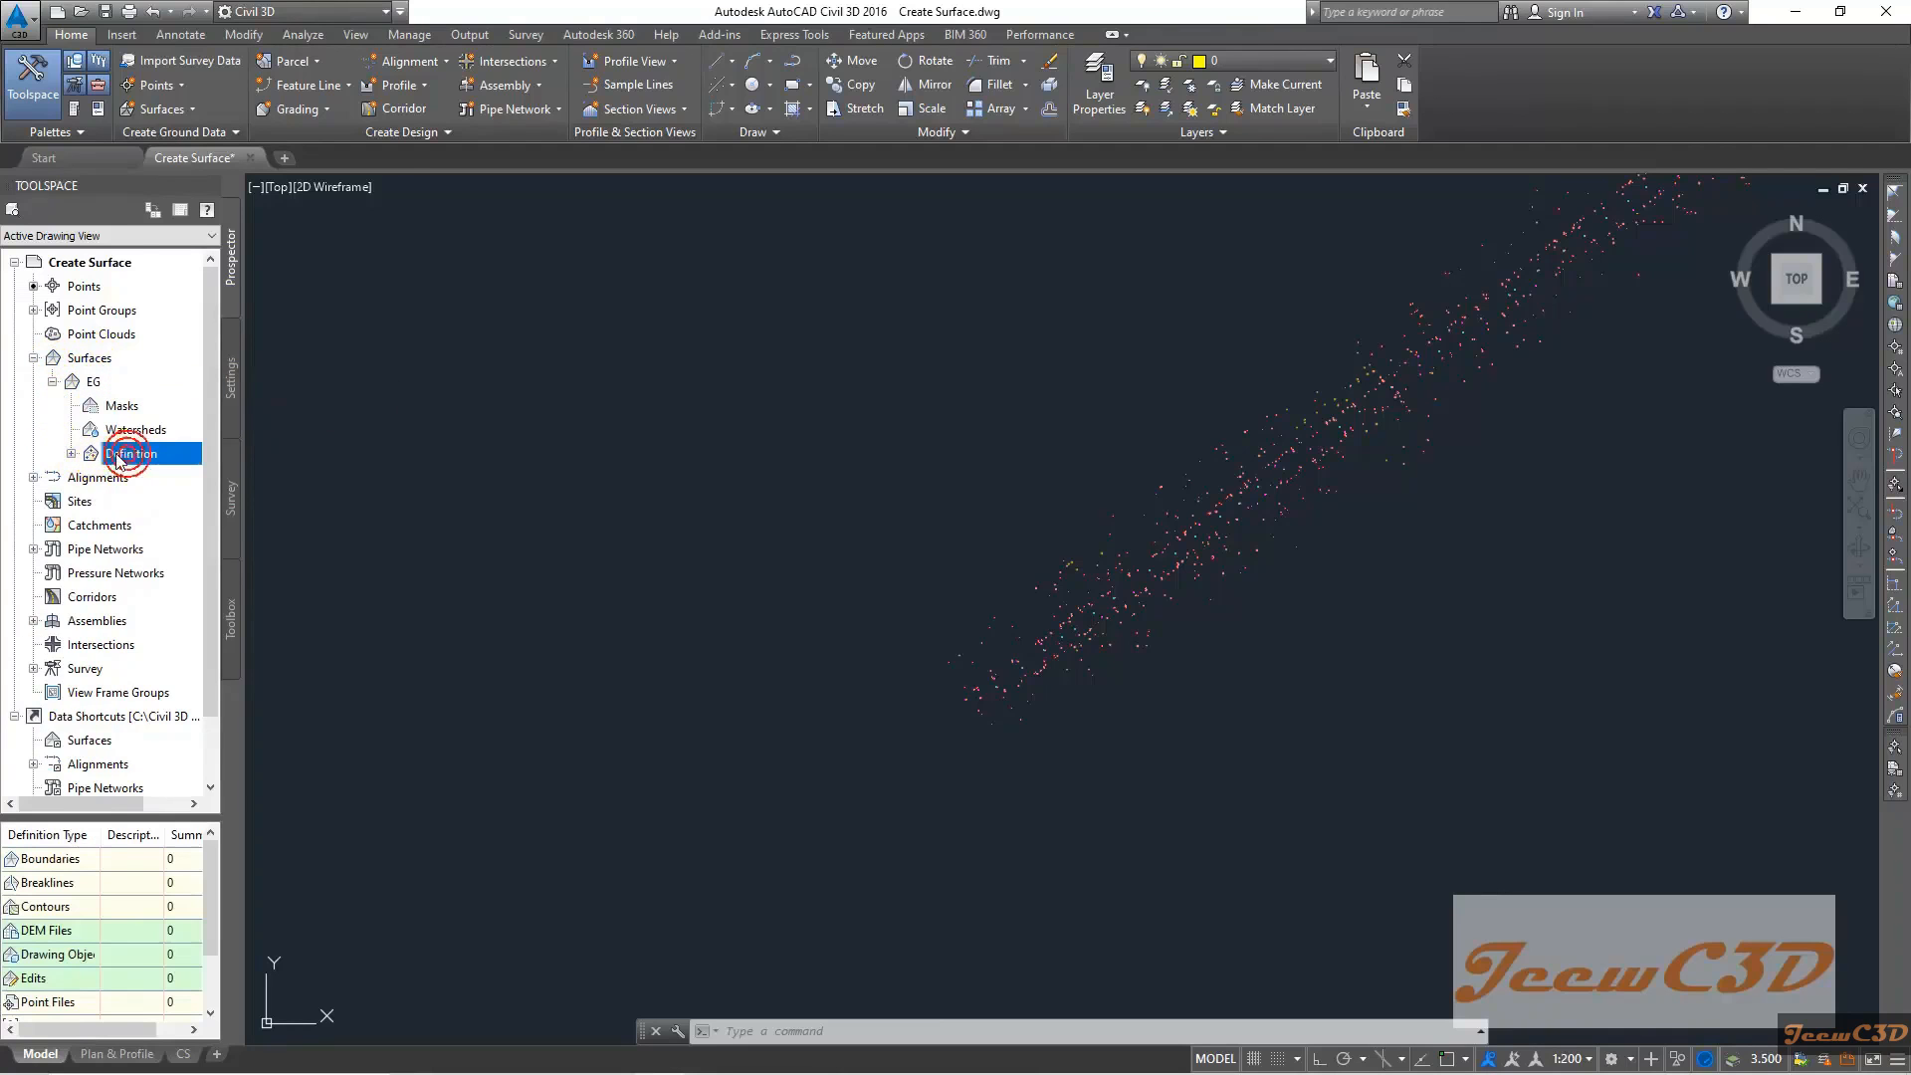
left_click(72, 455)
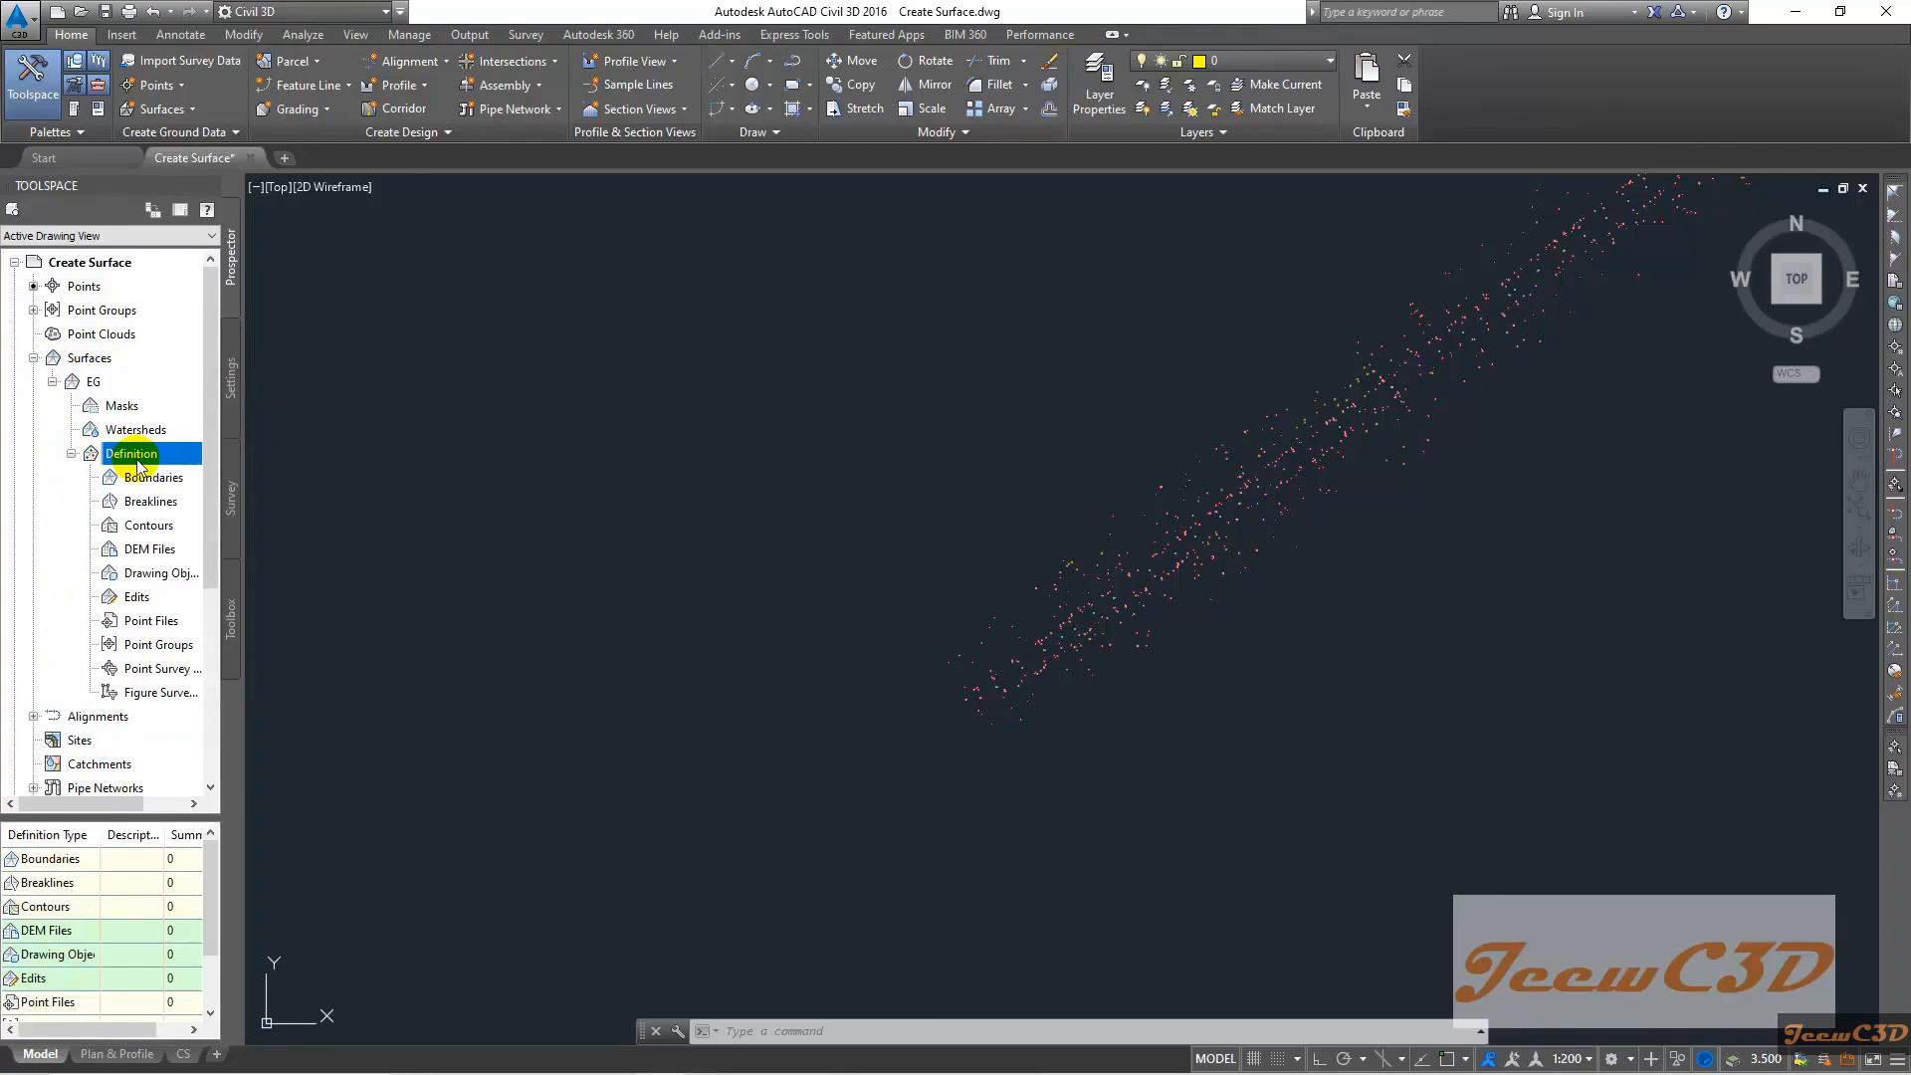
Add the Topo Survey Points point group to the EG surface definition
left_click(144, 645)
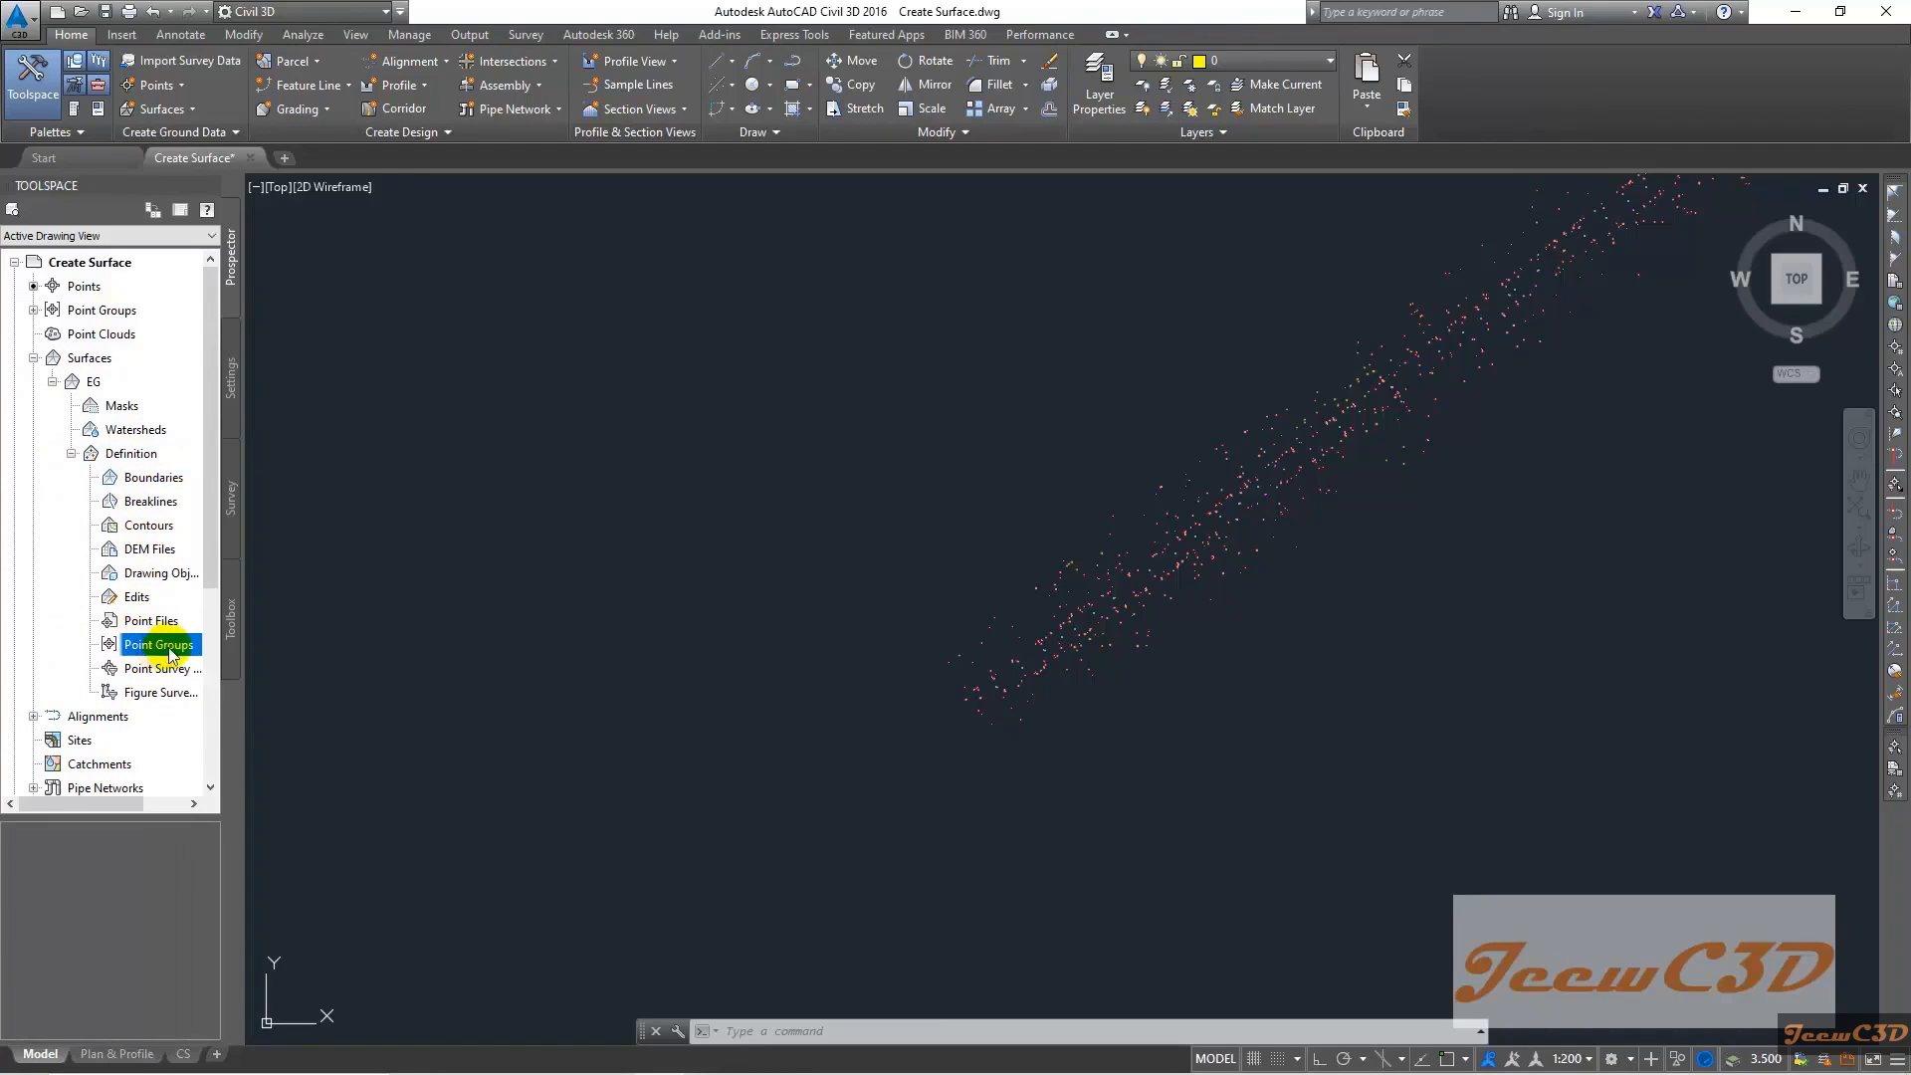
right_click(160, 645)
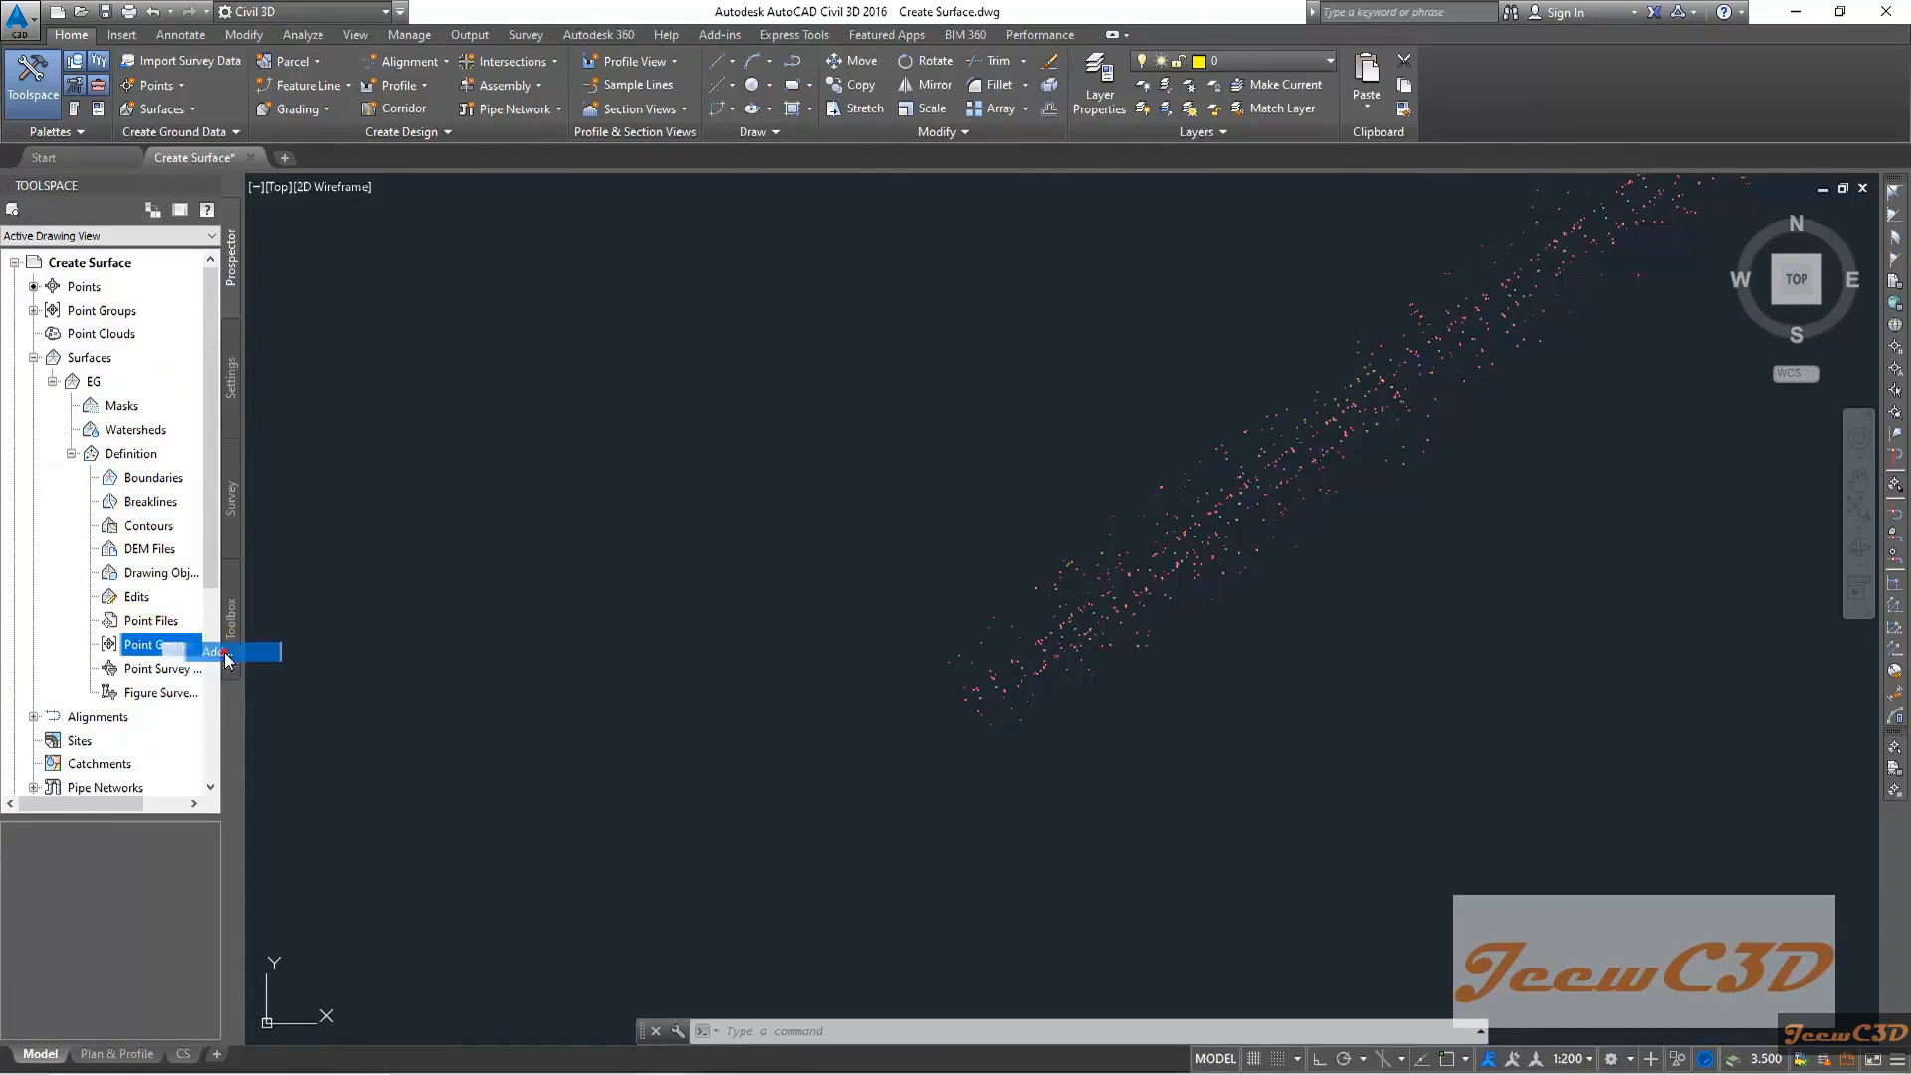
left_click(216, 652)
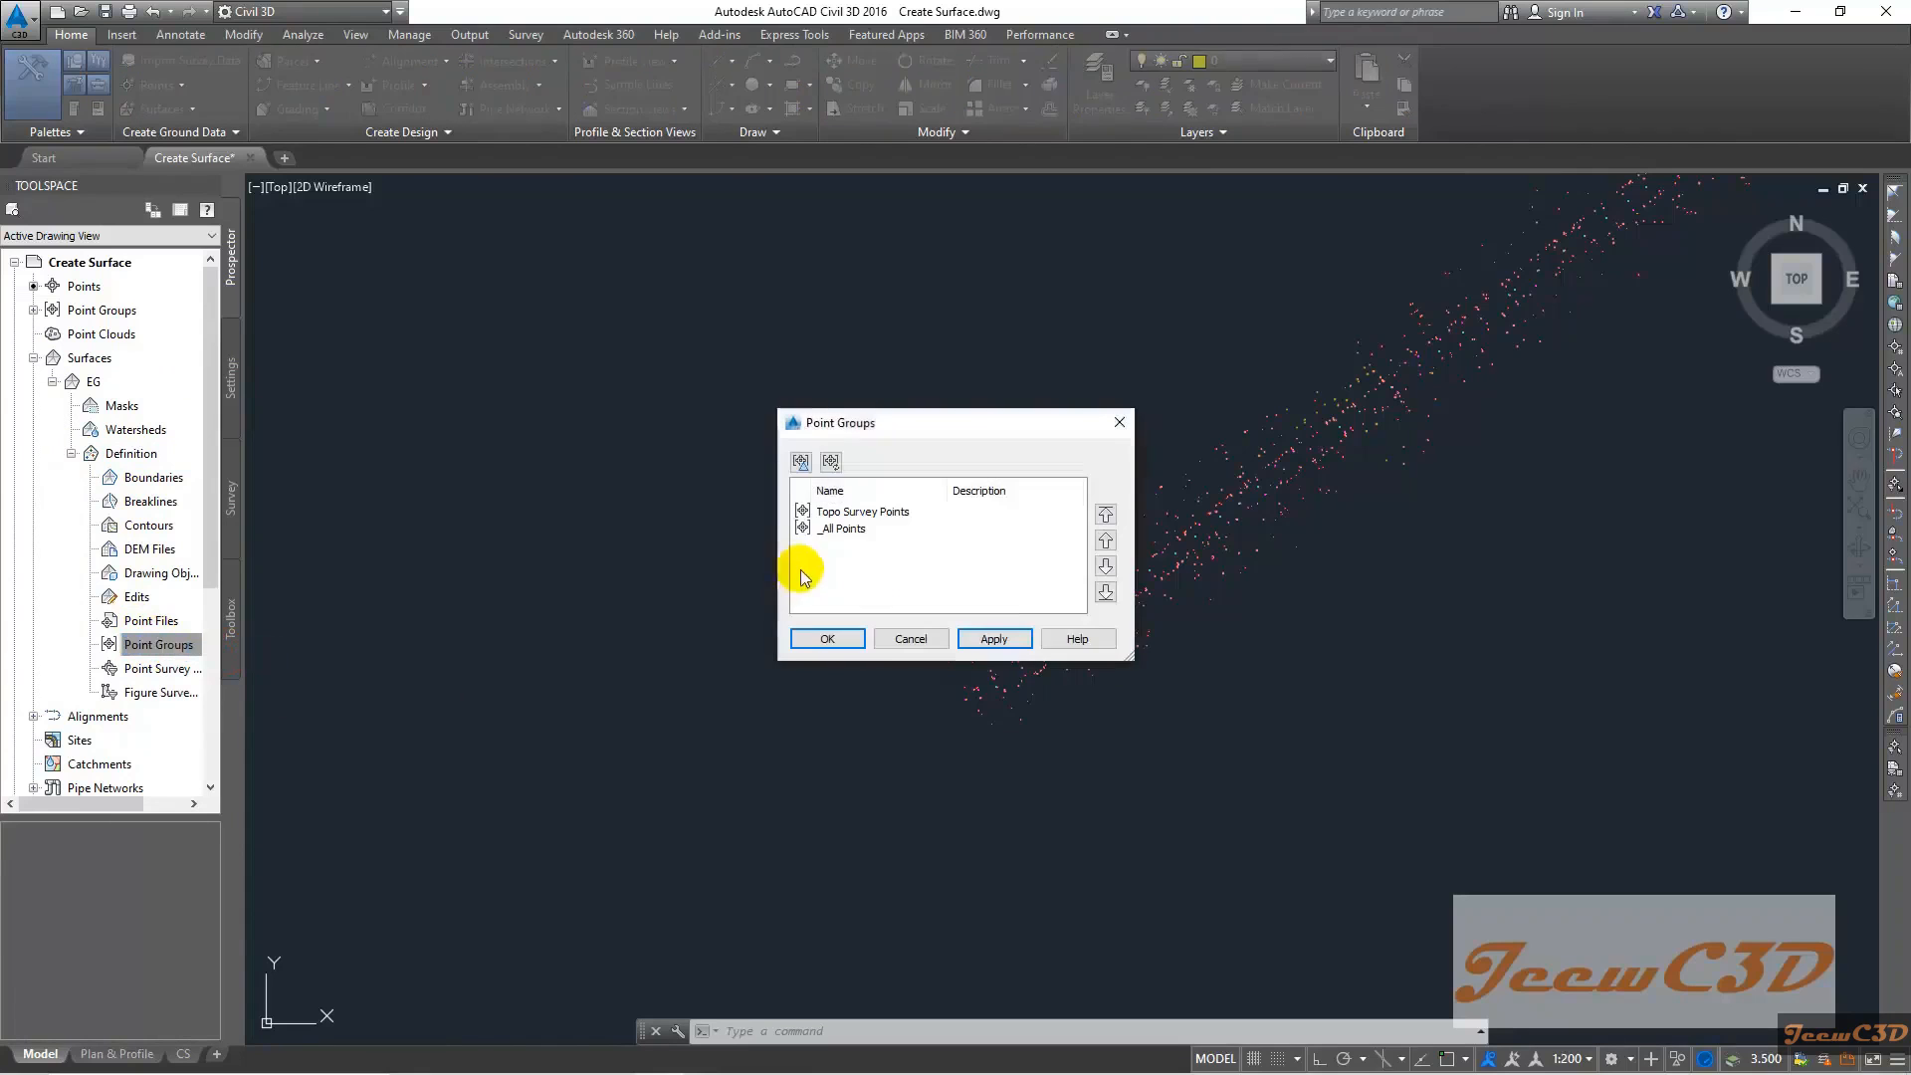
left_click(866, 528)
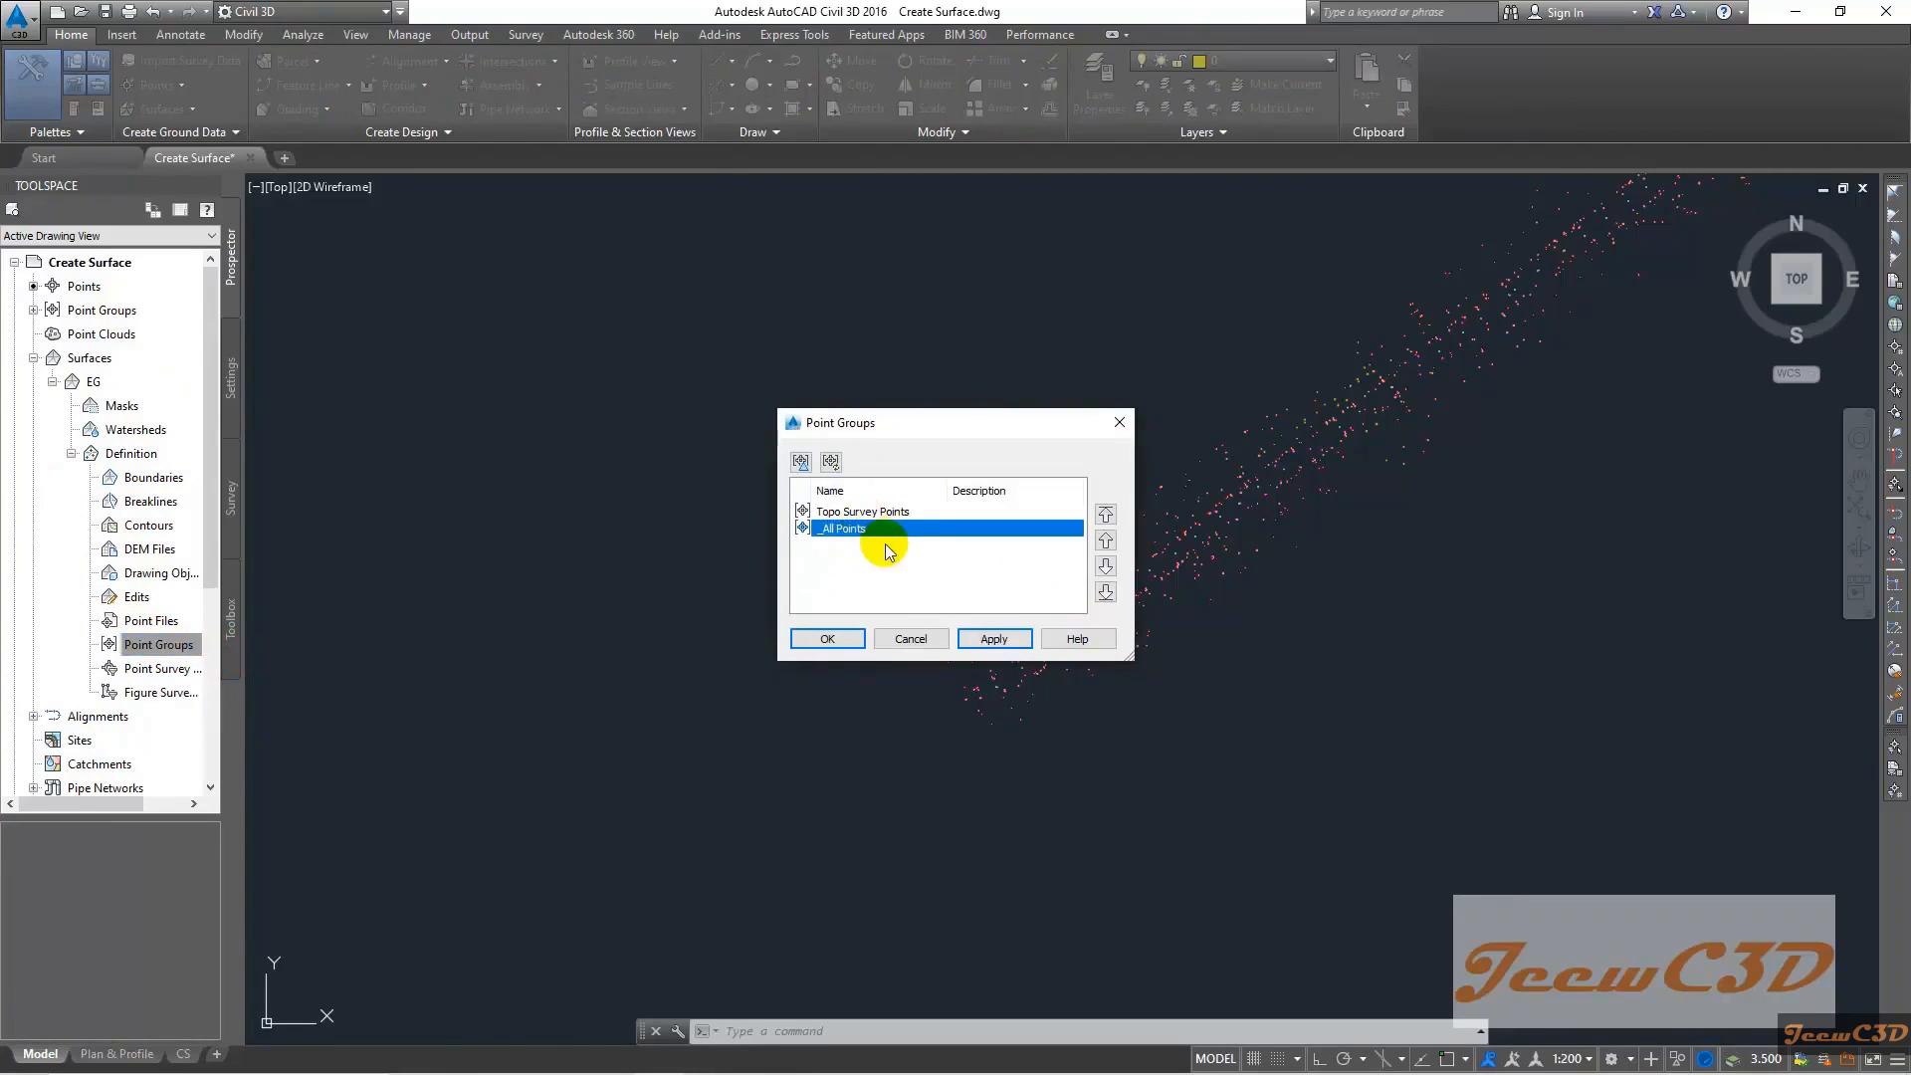
left_click(854, 511)
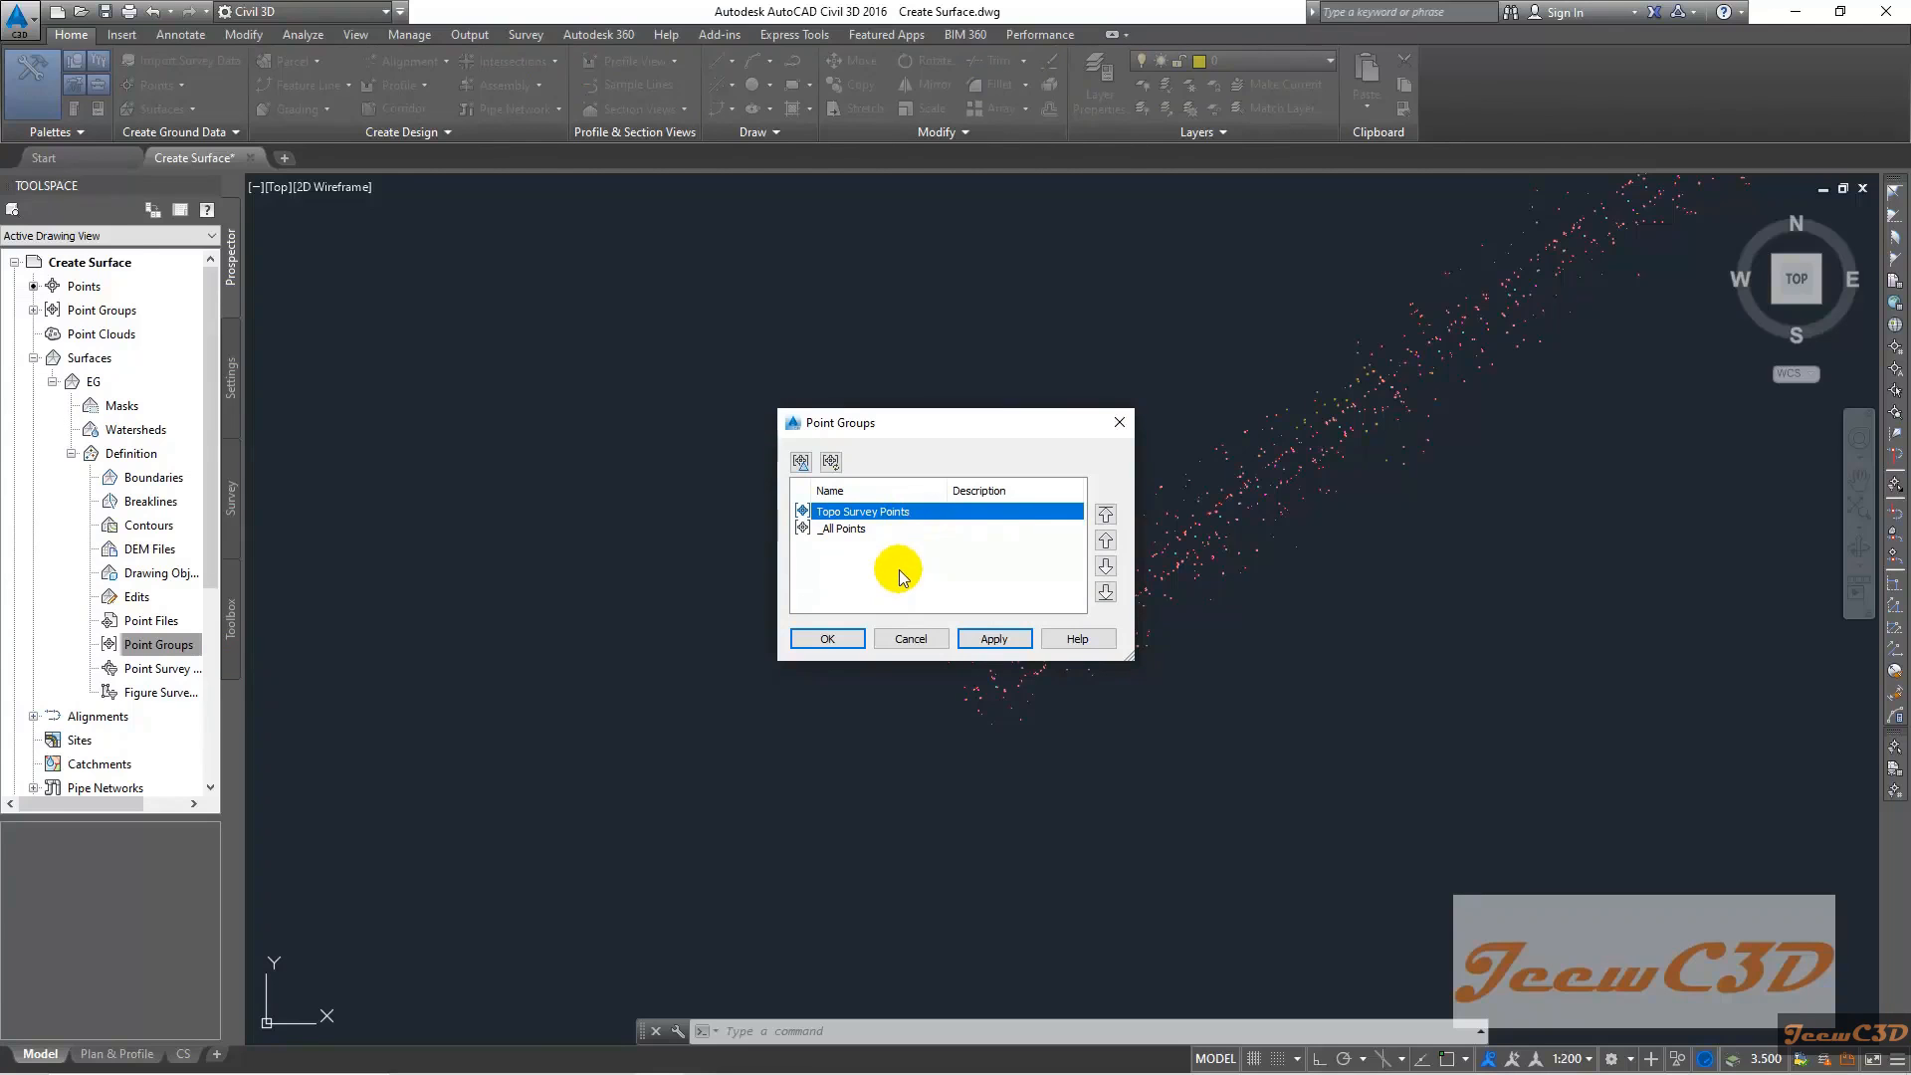
left_click(872, 512)
left_click(822, 639)
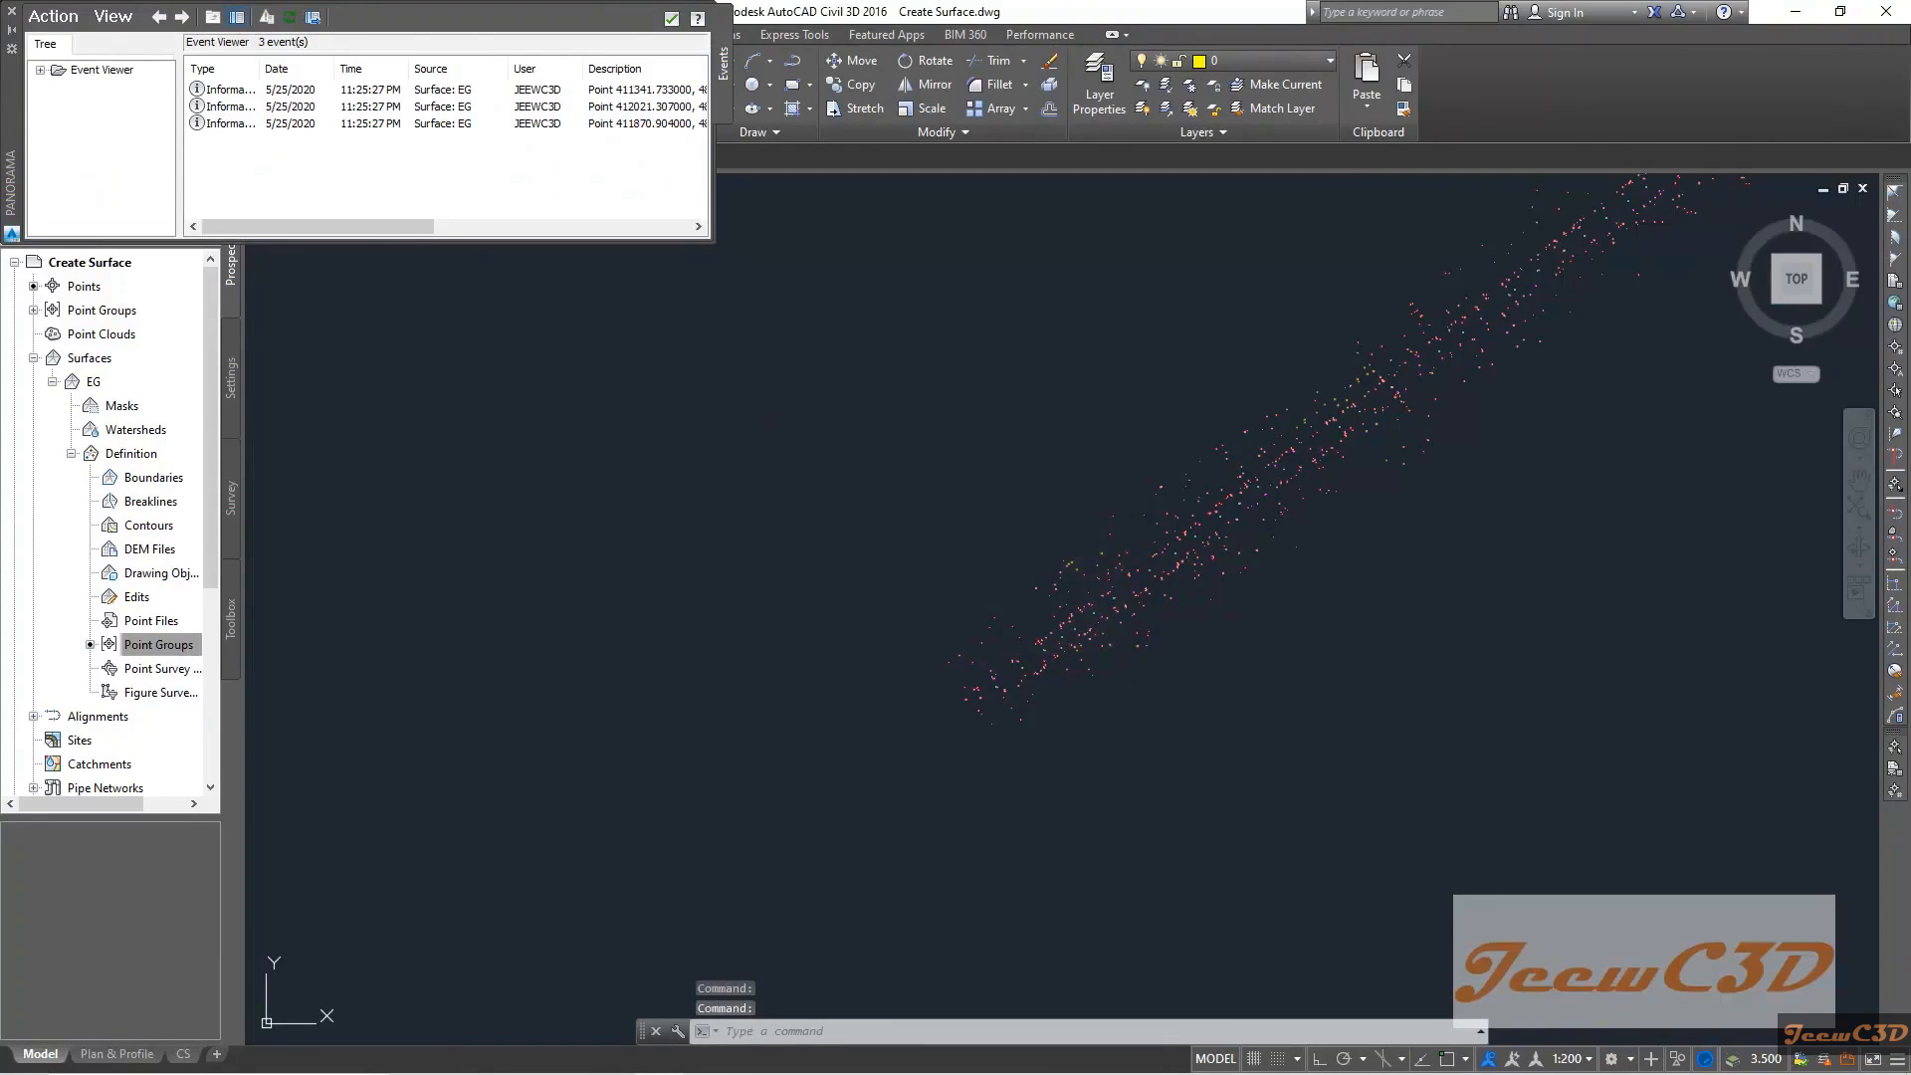
Examine the EG surface's contours and border along the survey strip, and dismiss the event viewer
scroll(944, 354, "down", 2)
middle_click_drag(1093, 239, 631, 498)
scroll(631, 498, "down", 2)
middle_click_drag(900, 381, 871, 523)
scroll(839, 586, "up", 2)
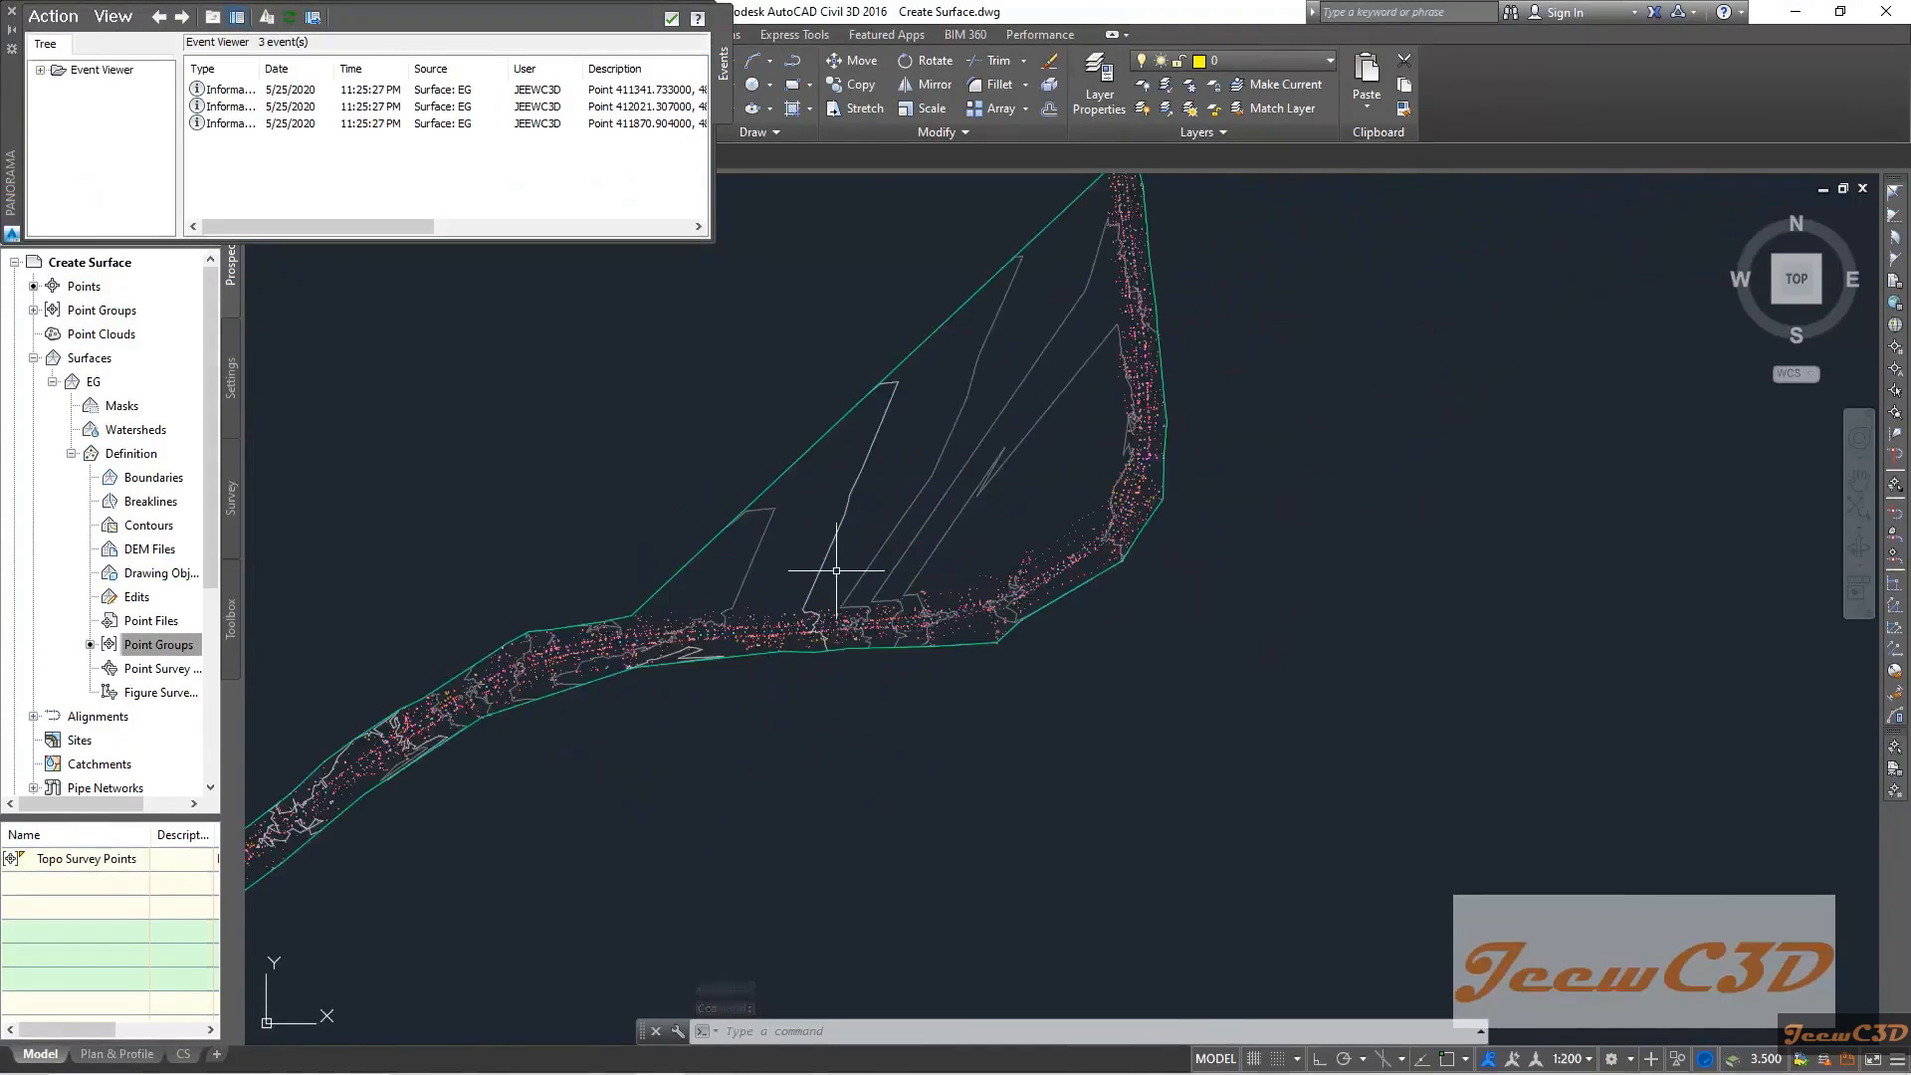
middle_click_drag(832, 589, 1126, 389)
scroll(617, 627, "up", 3)
scroll(756, 537, "down", 2)
scroll(755, 538, "up", 3)
scroll(751, 498, "up", 1)
scroll(853, 451, "down", 3)
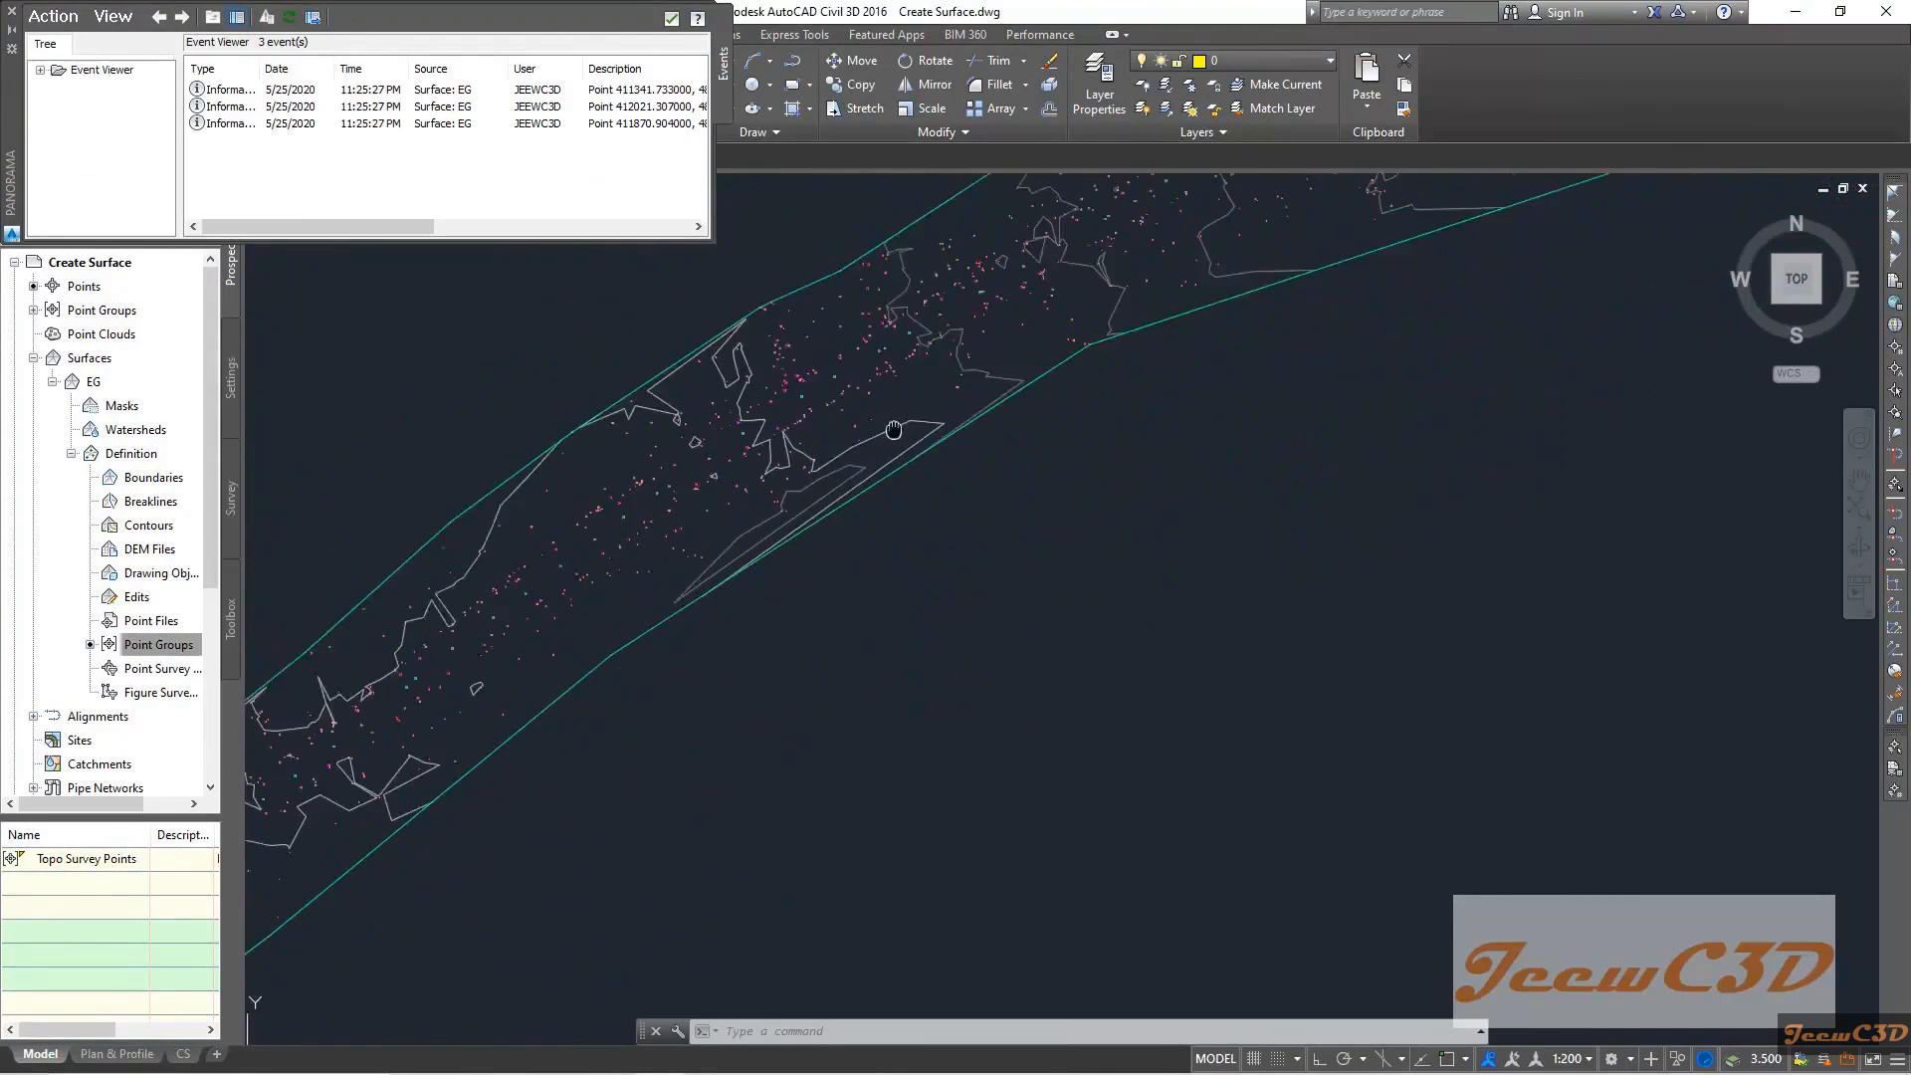
scroll(1185, 545, "down", 5)
middle_click_drag(976, 777, 1076, 621)
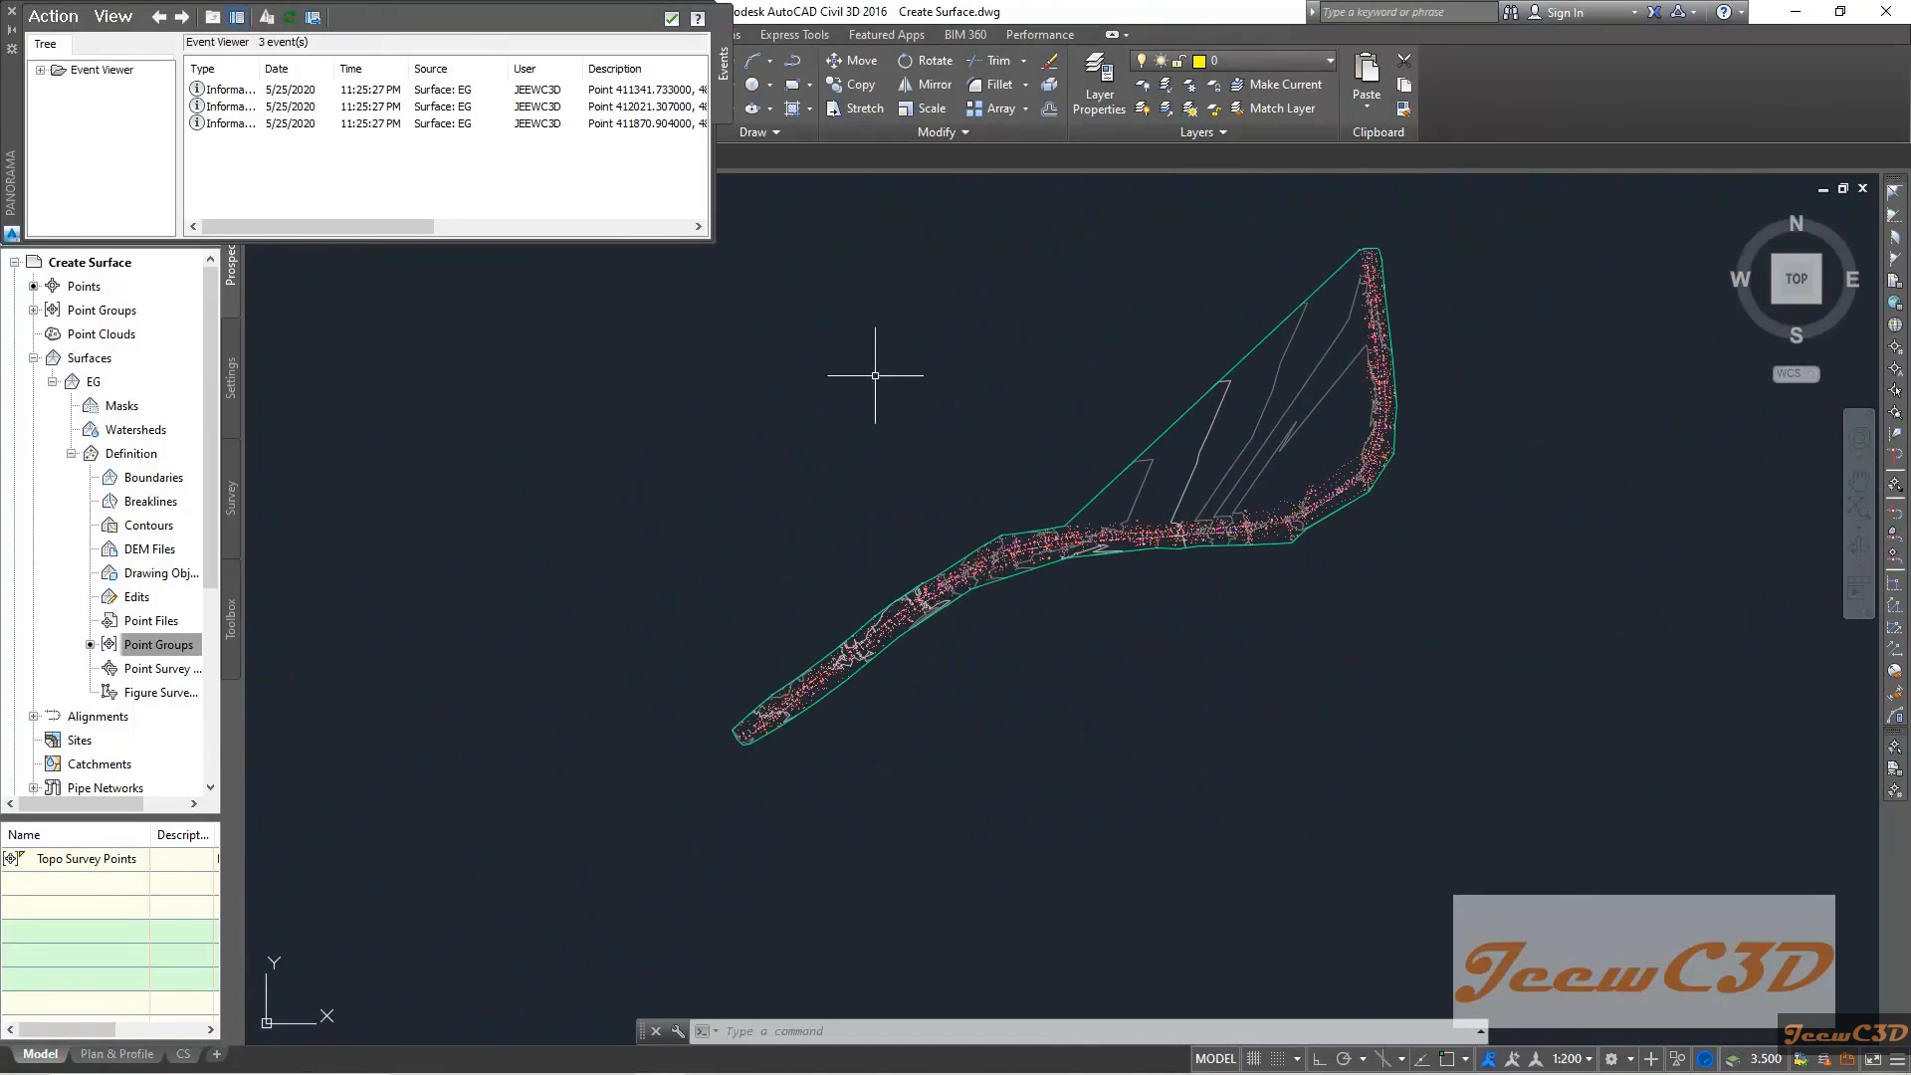
left_click(670, 19)
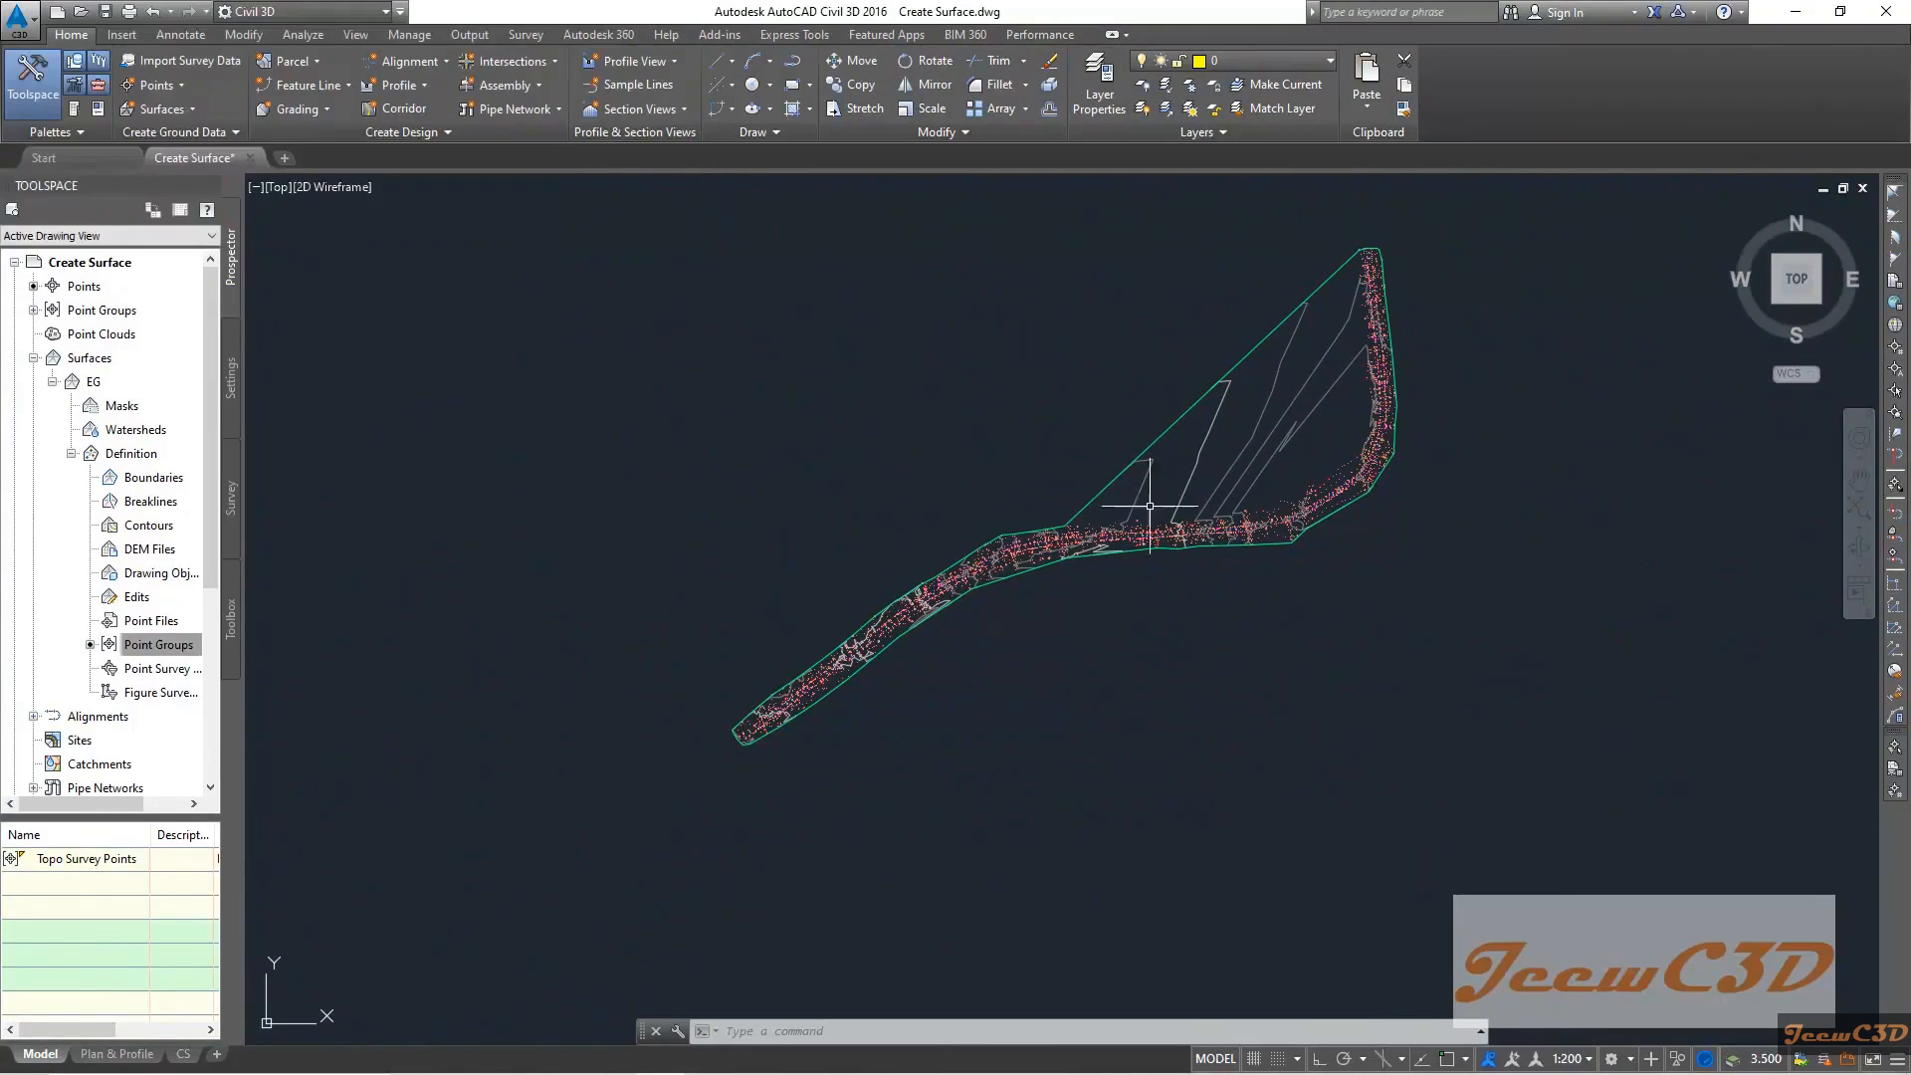
Show the EG surface in a maximized Object Viewer and inspect its shape in 3D from an oblique angle
left_click(1201, 396)
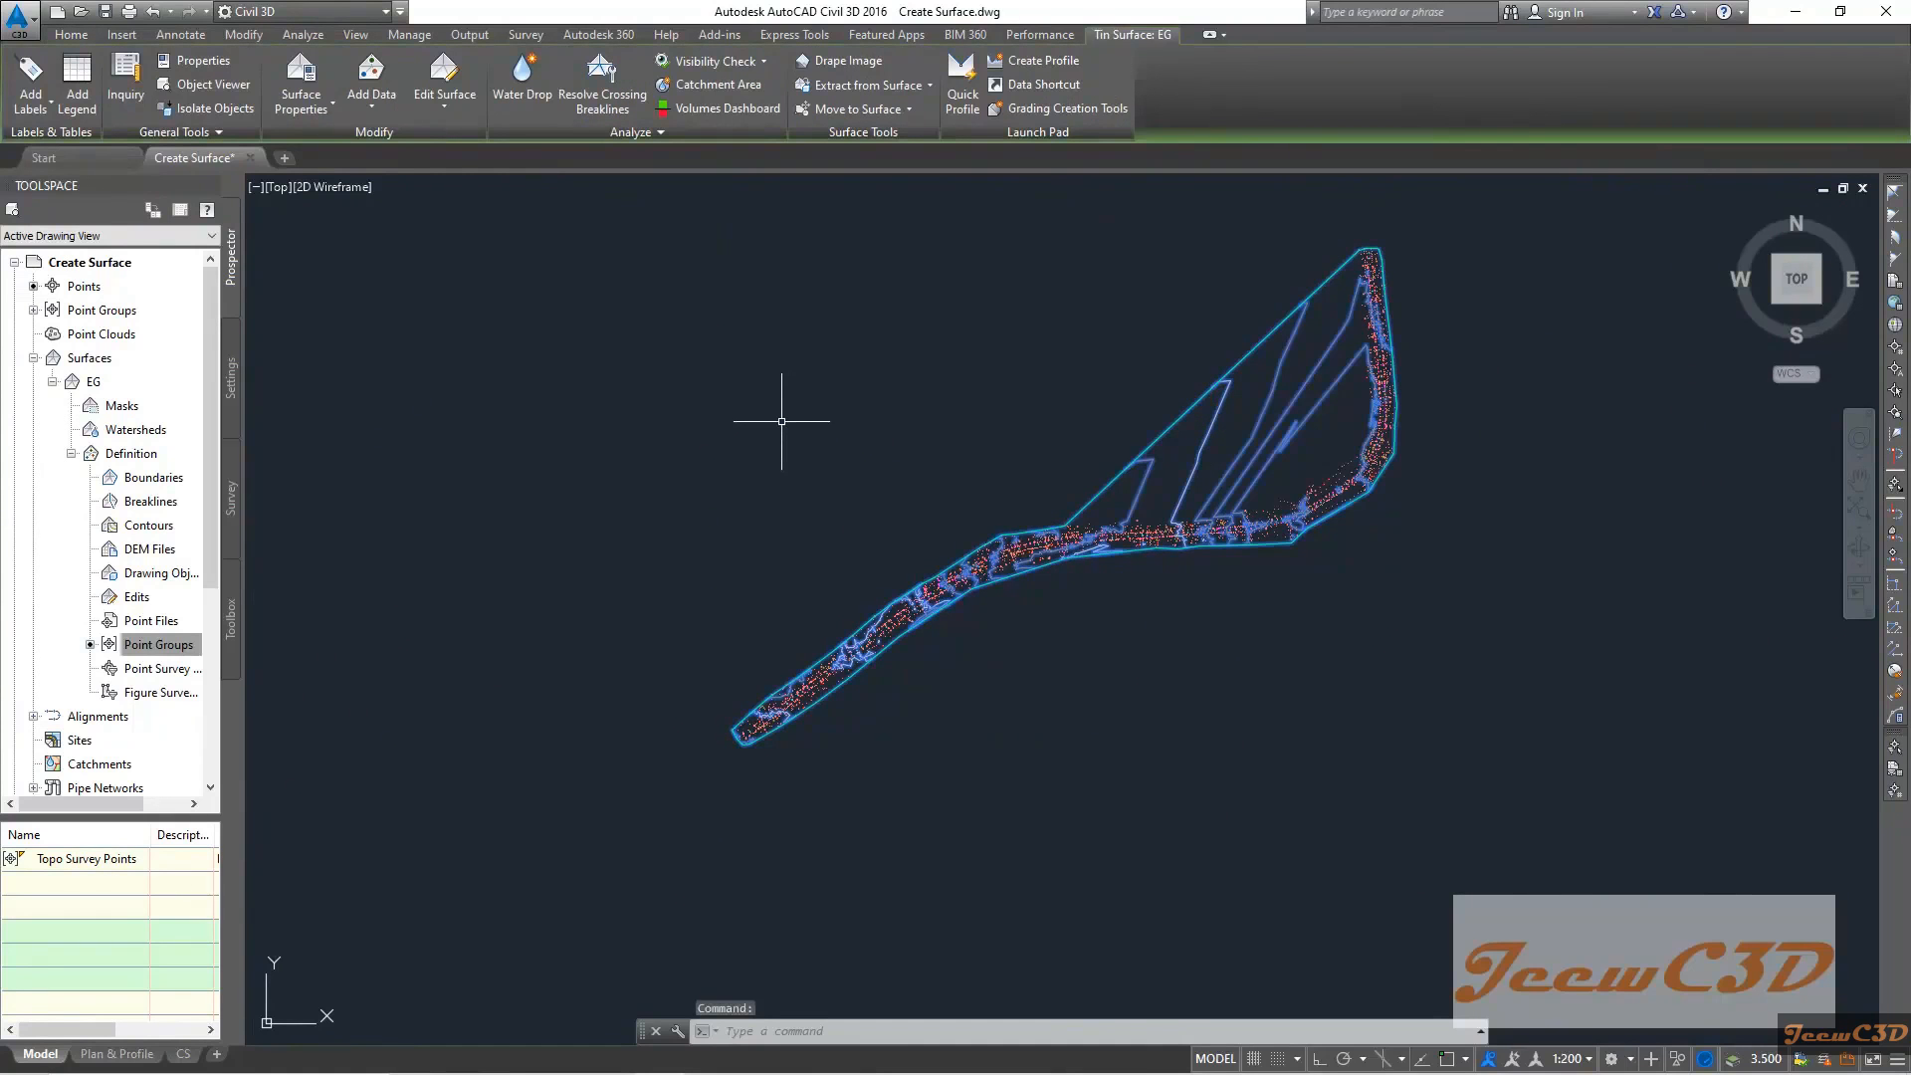
right_click(781, 421)
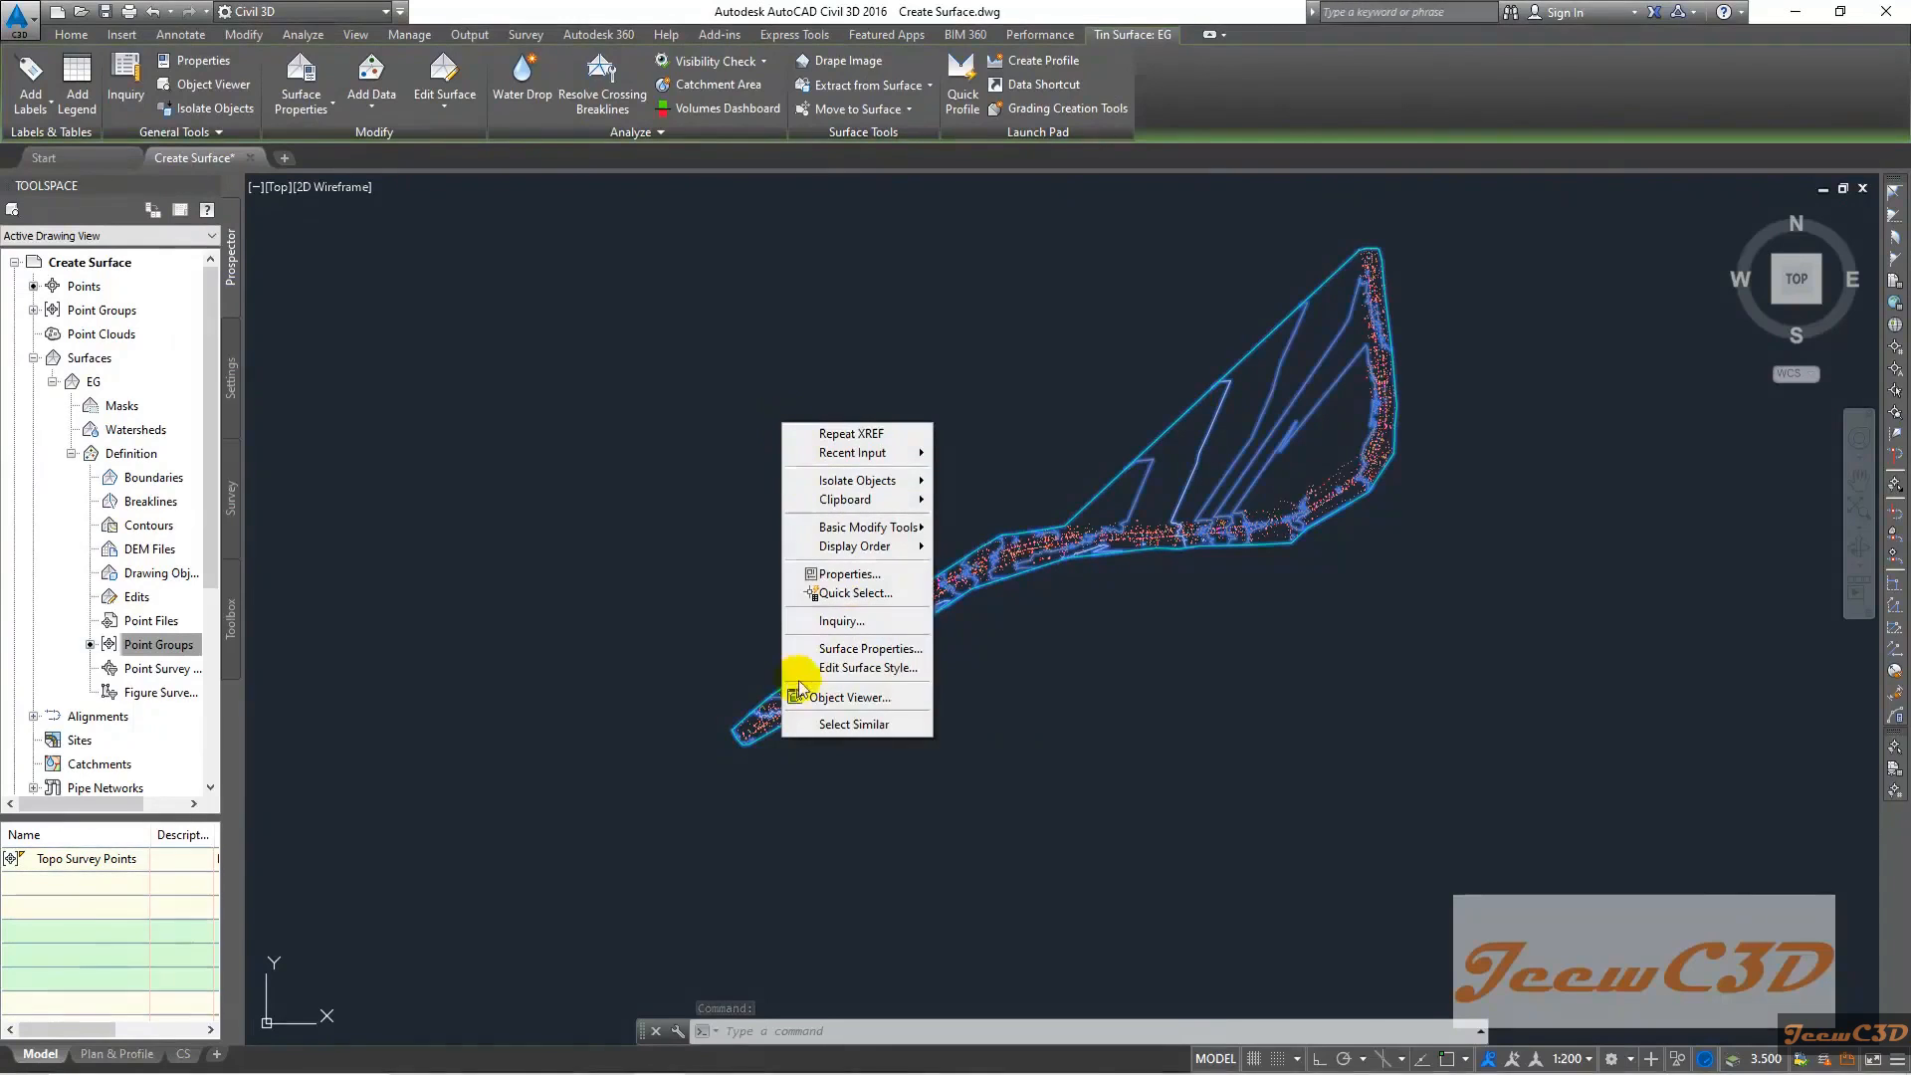
left_click(853, 697)
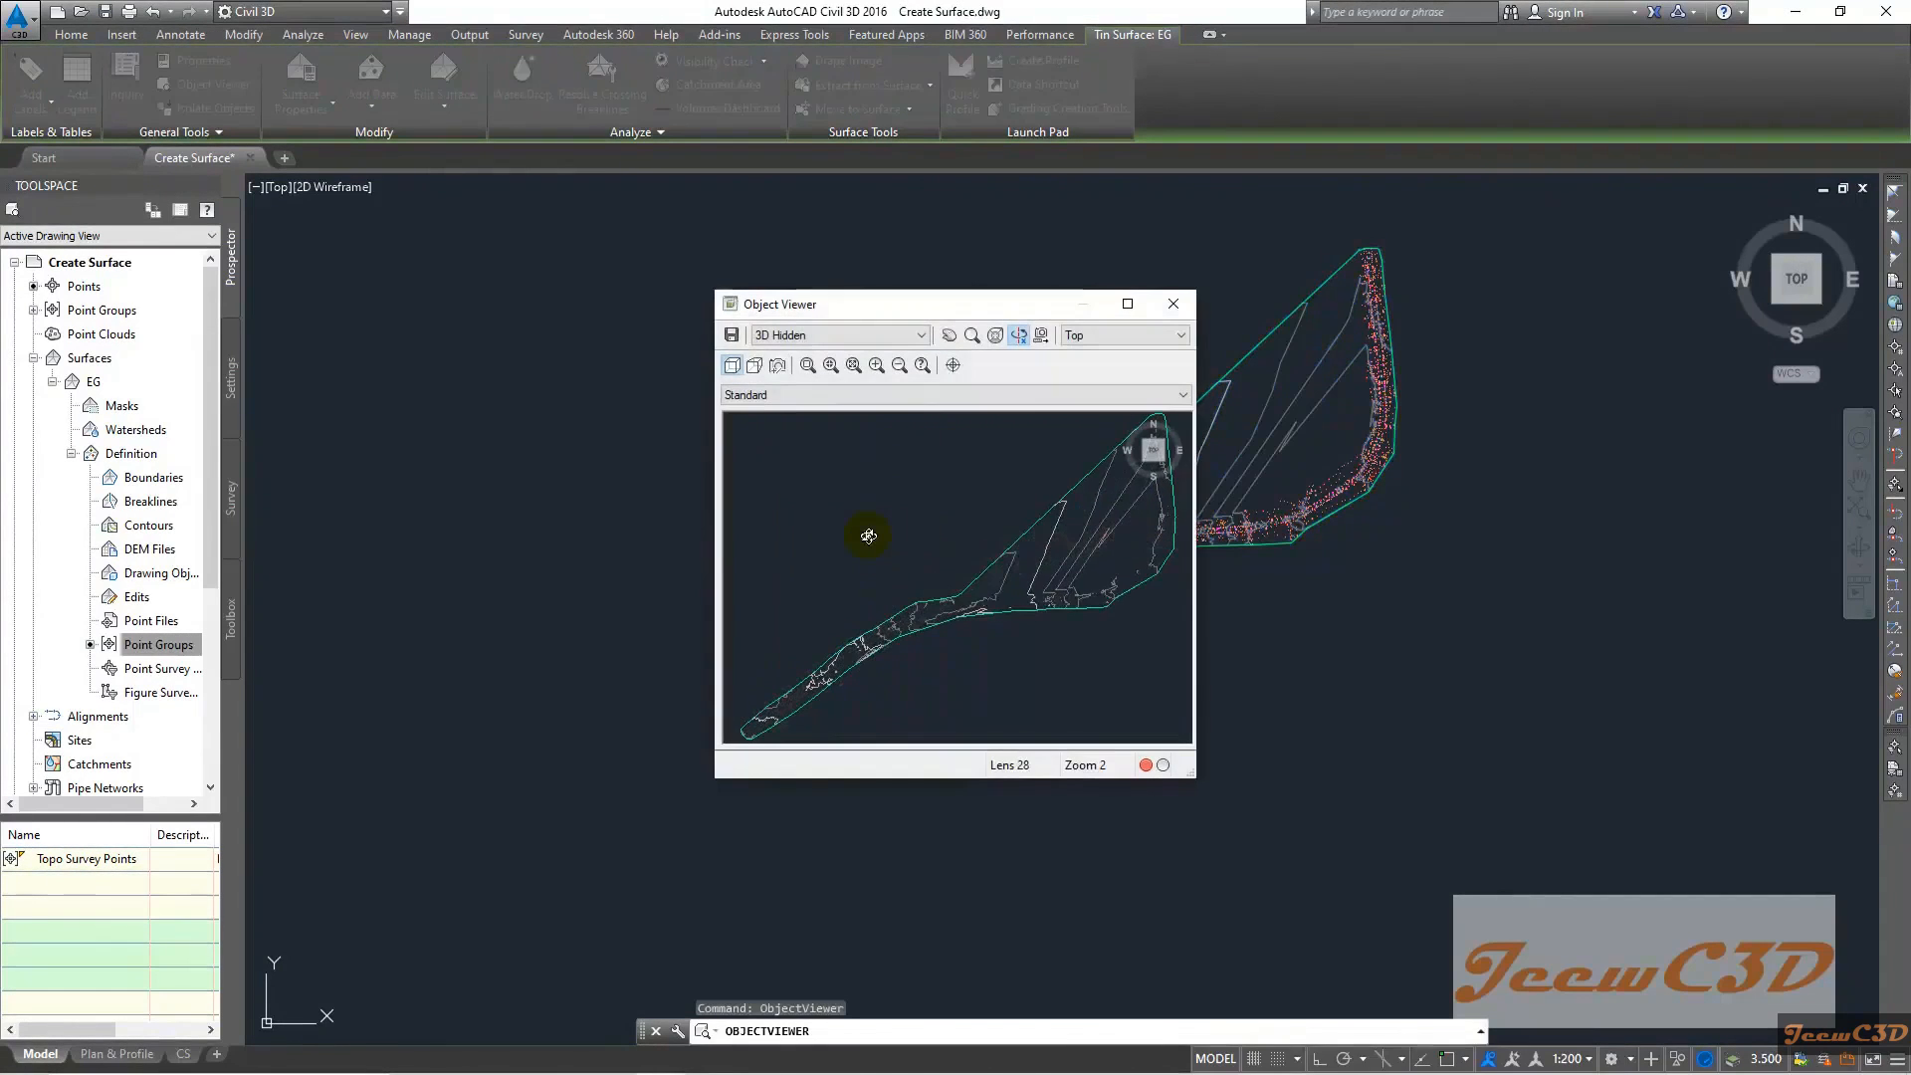
left_click(1126, 306)
left_click_drag(815, 534, 1038, 444)
left_click_drag(633, 581, 1263, 627)
scroll(1265, 629, "up", 2)
left_click_drag(1105, 913, 1195, 846)
scroll(1194, 846, "down", 1)
scroll(1194, 845, "down", 1)
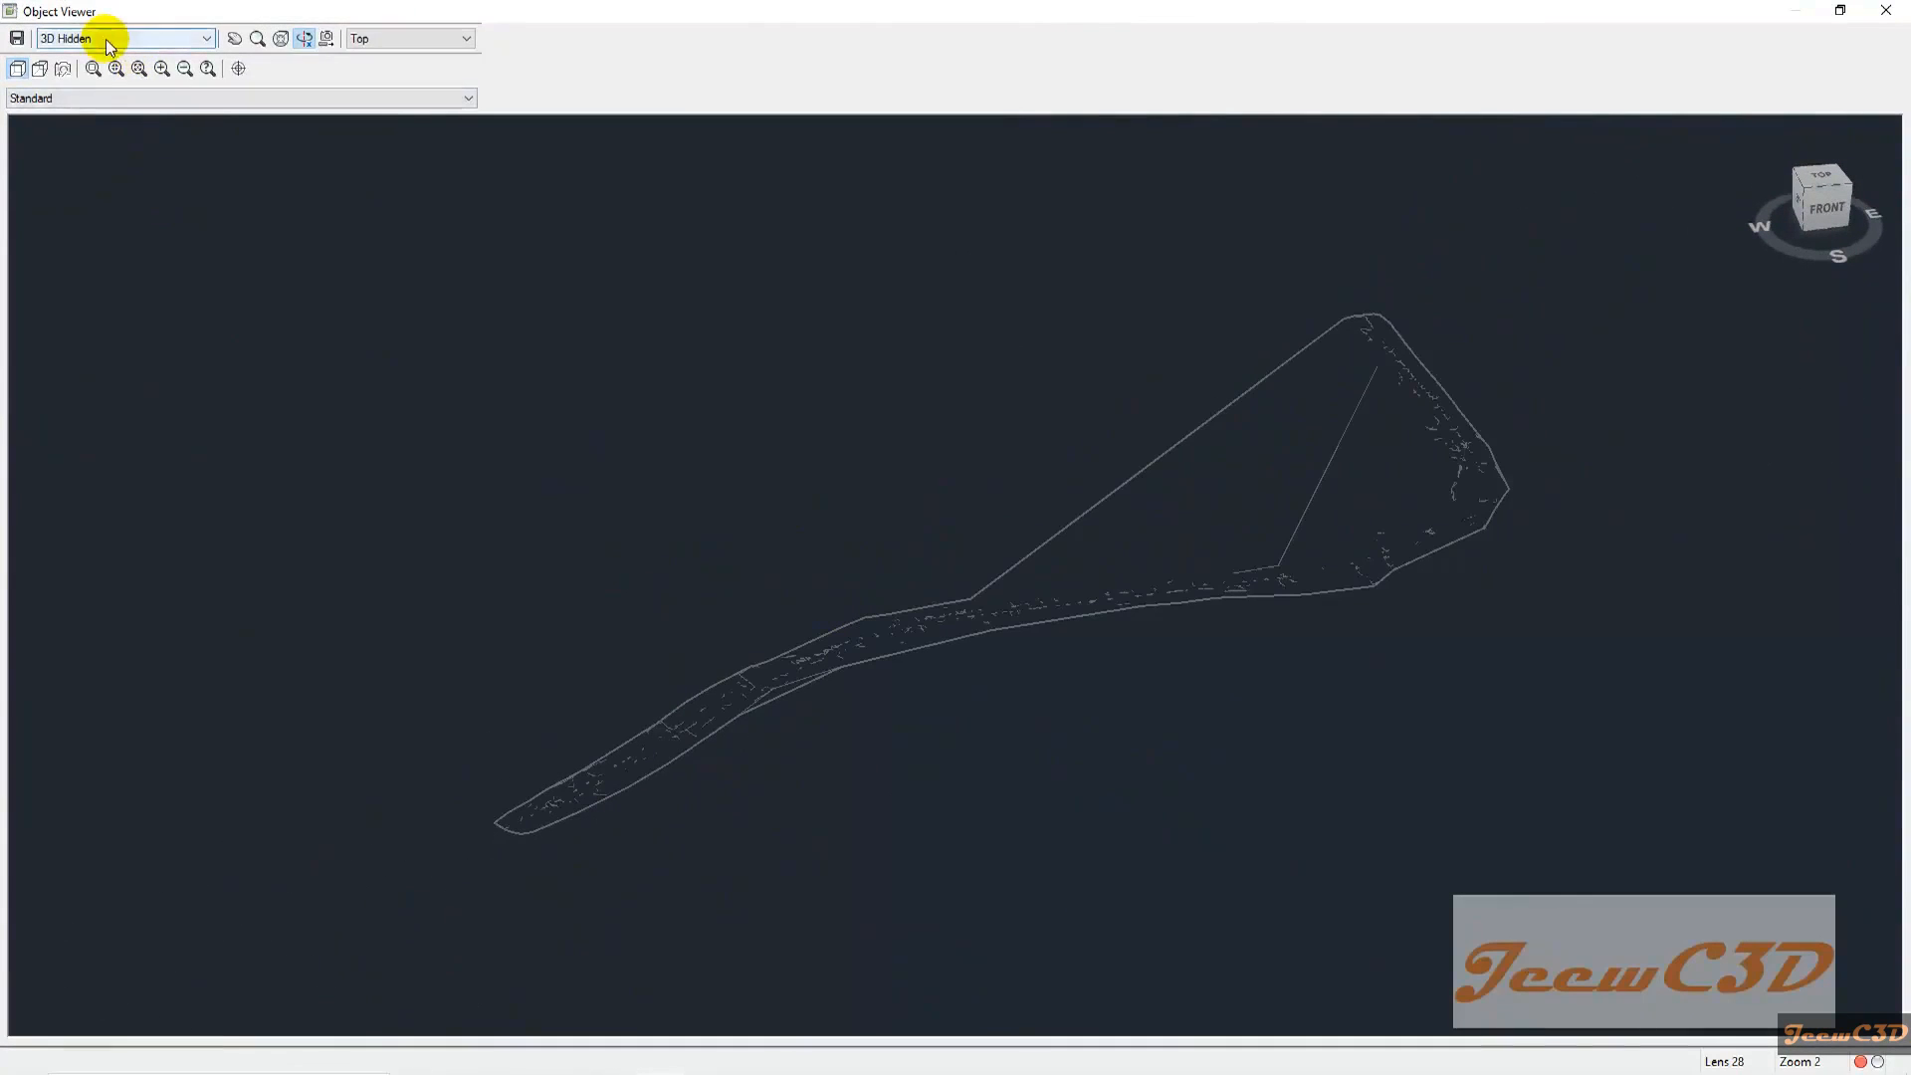
Apply the Conceptual visual style in the Object Viewer and examine the shaded EG terrain up close from several angles
left_click(152, 38)
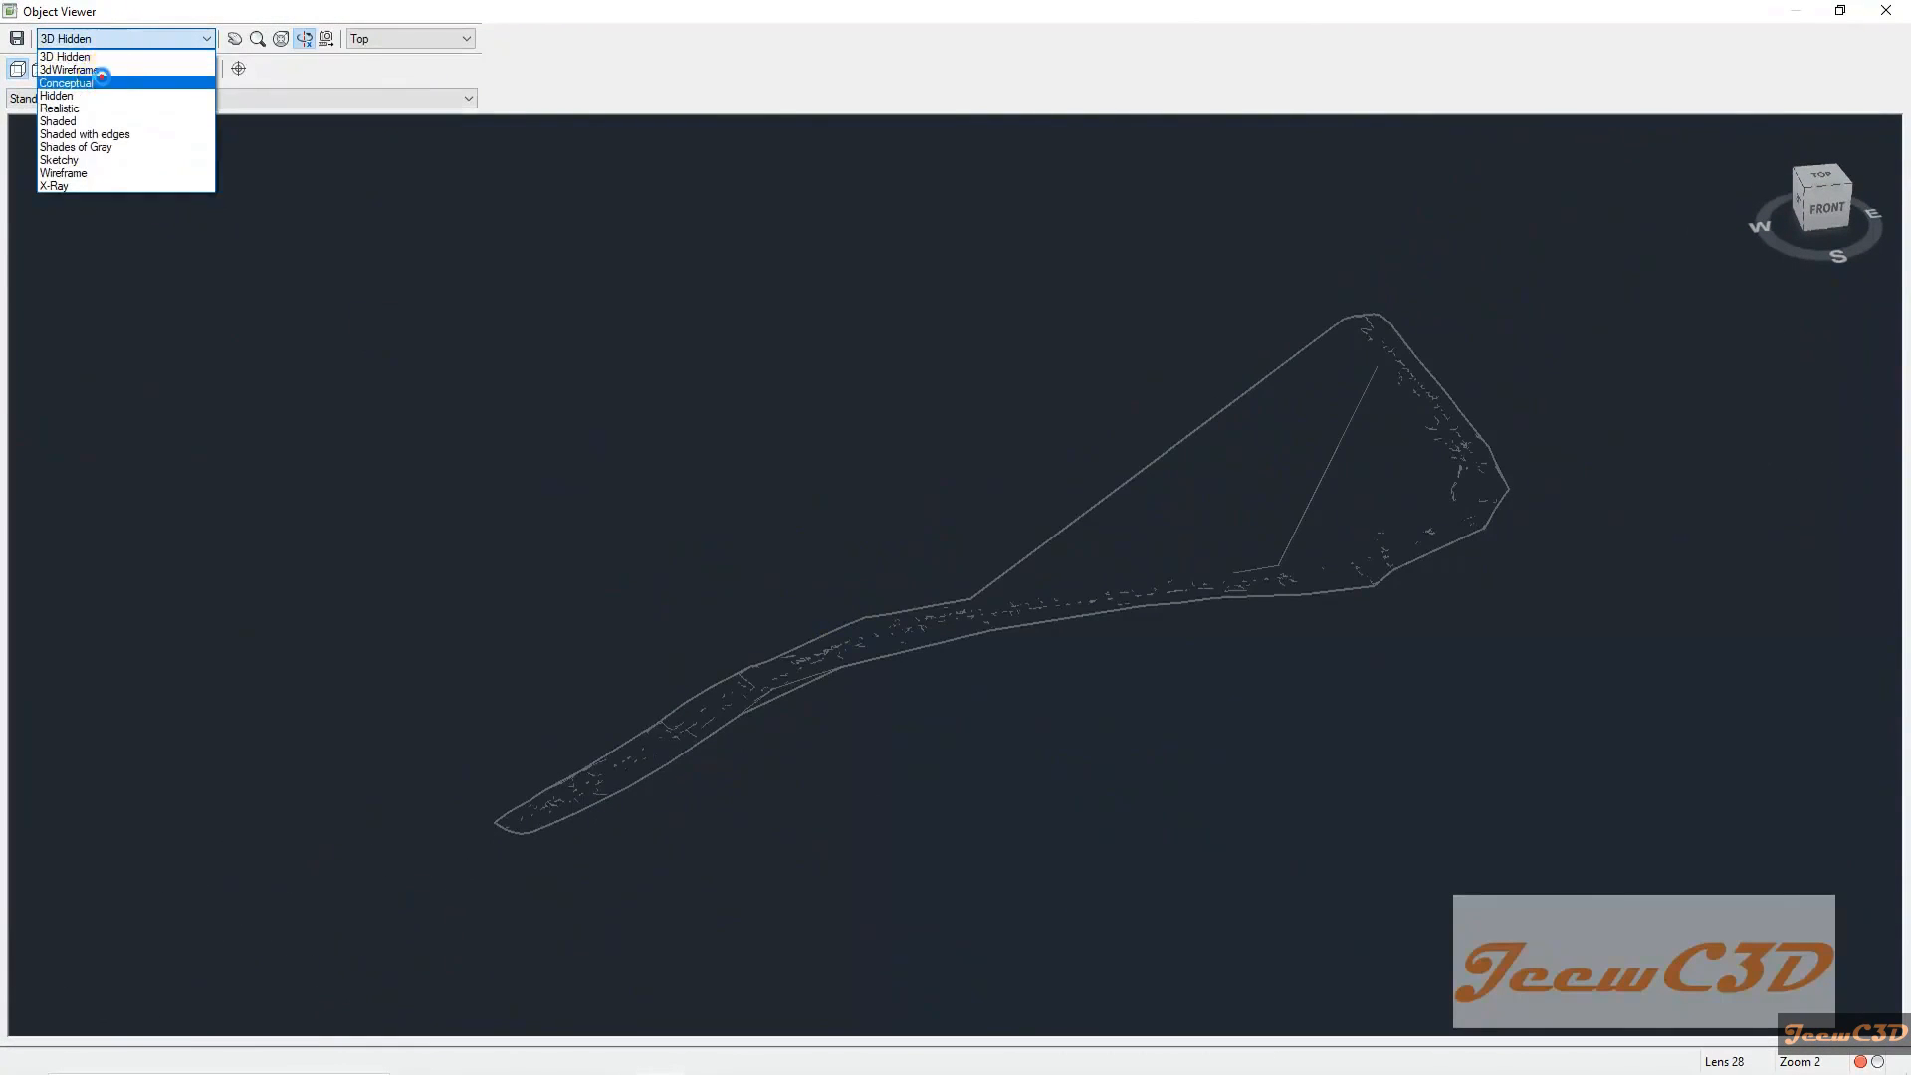
left_click(103, 73)
mouse_move(543, 493)
left_mouse_down()
mouse_move(653, 517)
mouse_move(683, 481)
mouse_move(1121, 623)
left_mouse_up()
mouse_move(945, 773)
left_mouse_down()
mouse_move(895, 790)
mouse_move(866, 755)
mouse_move(883, 703)
left_mouse_up()
scroll(948, 709, "up", 2)
scroll(948, 709, "up", 1)
scroll(806, 554, "up", 1)
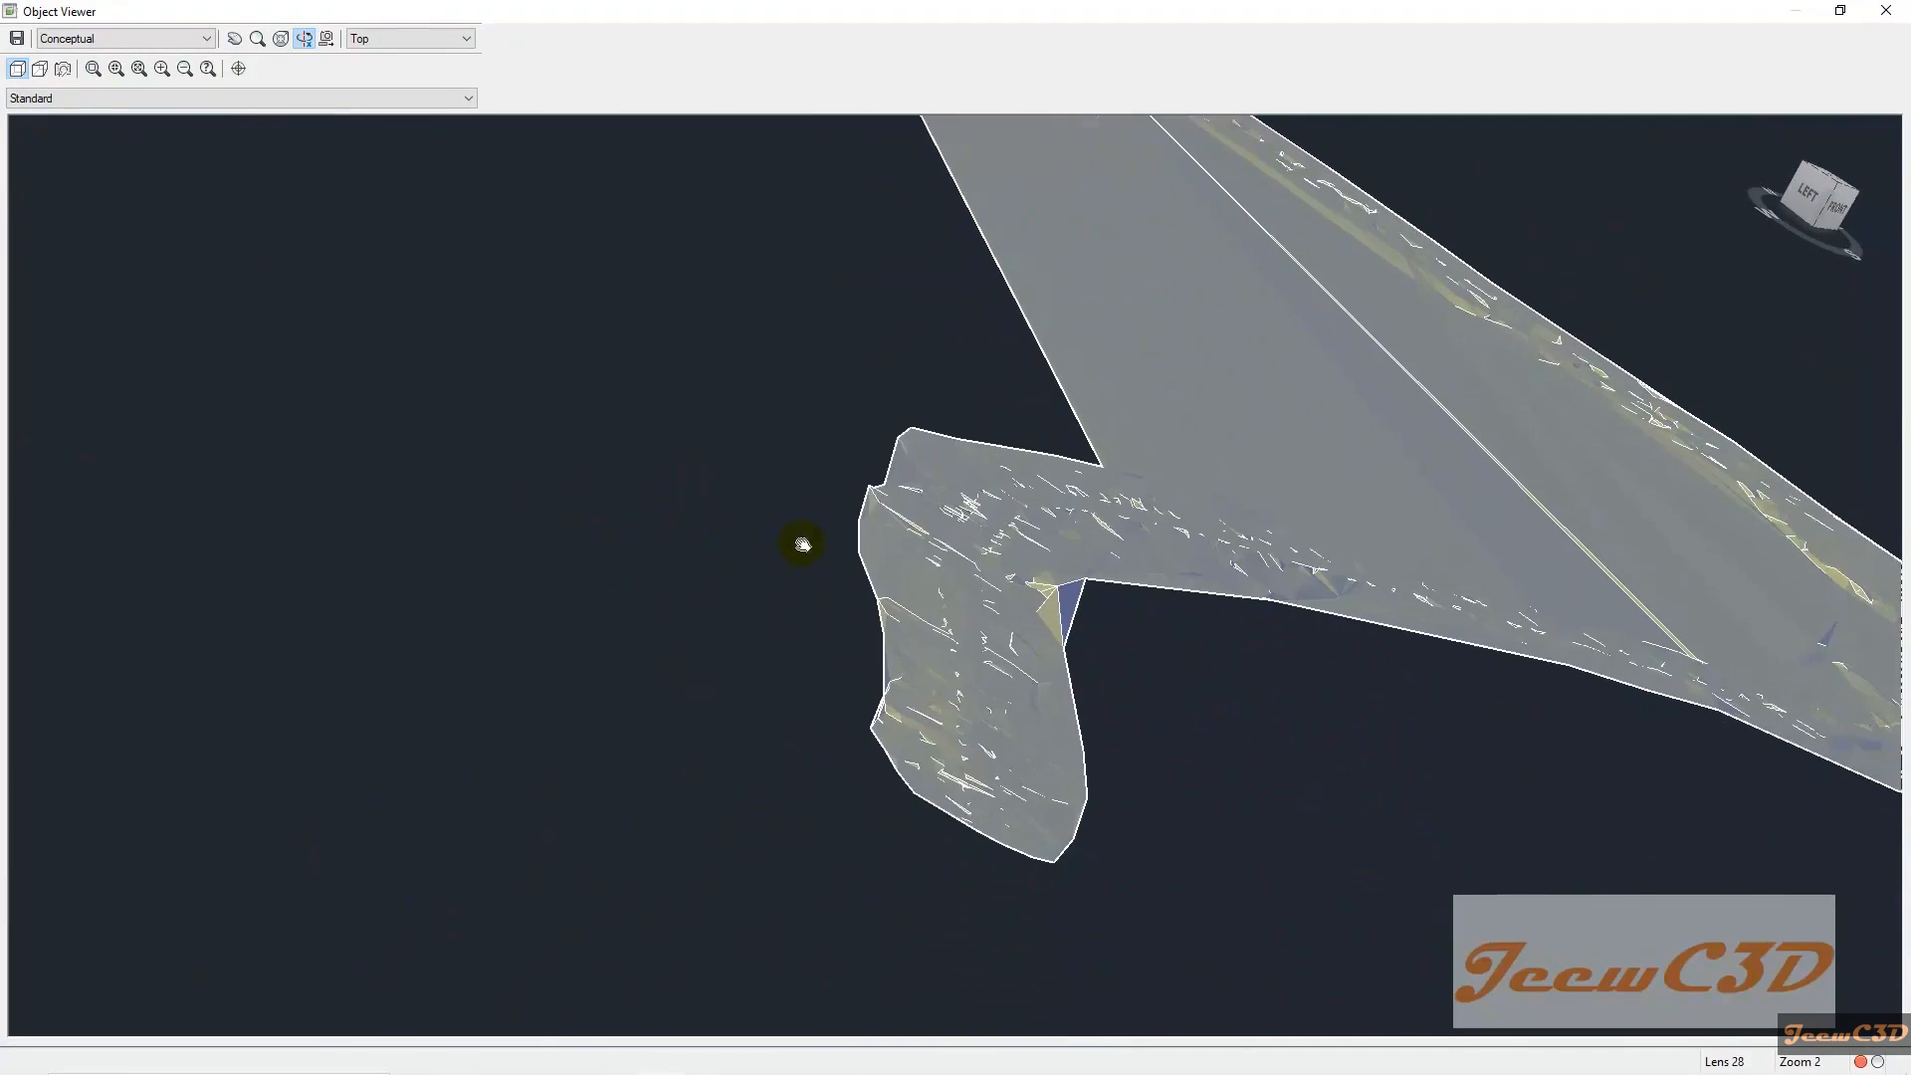
mouse_move(787, 703)
left_mouse_down()
mouse_move(797, 755)
mouse_move(781, 720)
left_mouse_up()
middle_click_drag(780, 720, 786, 633)
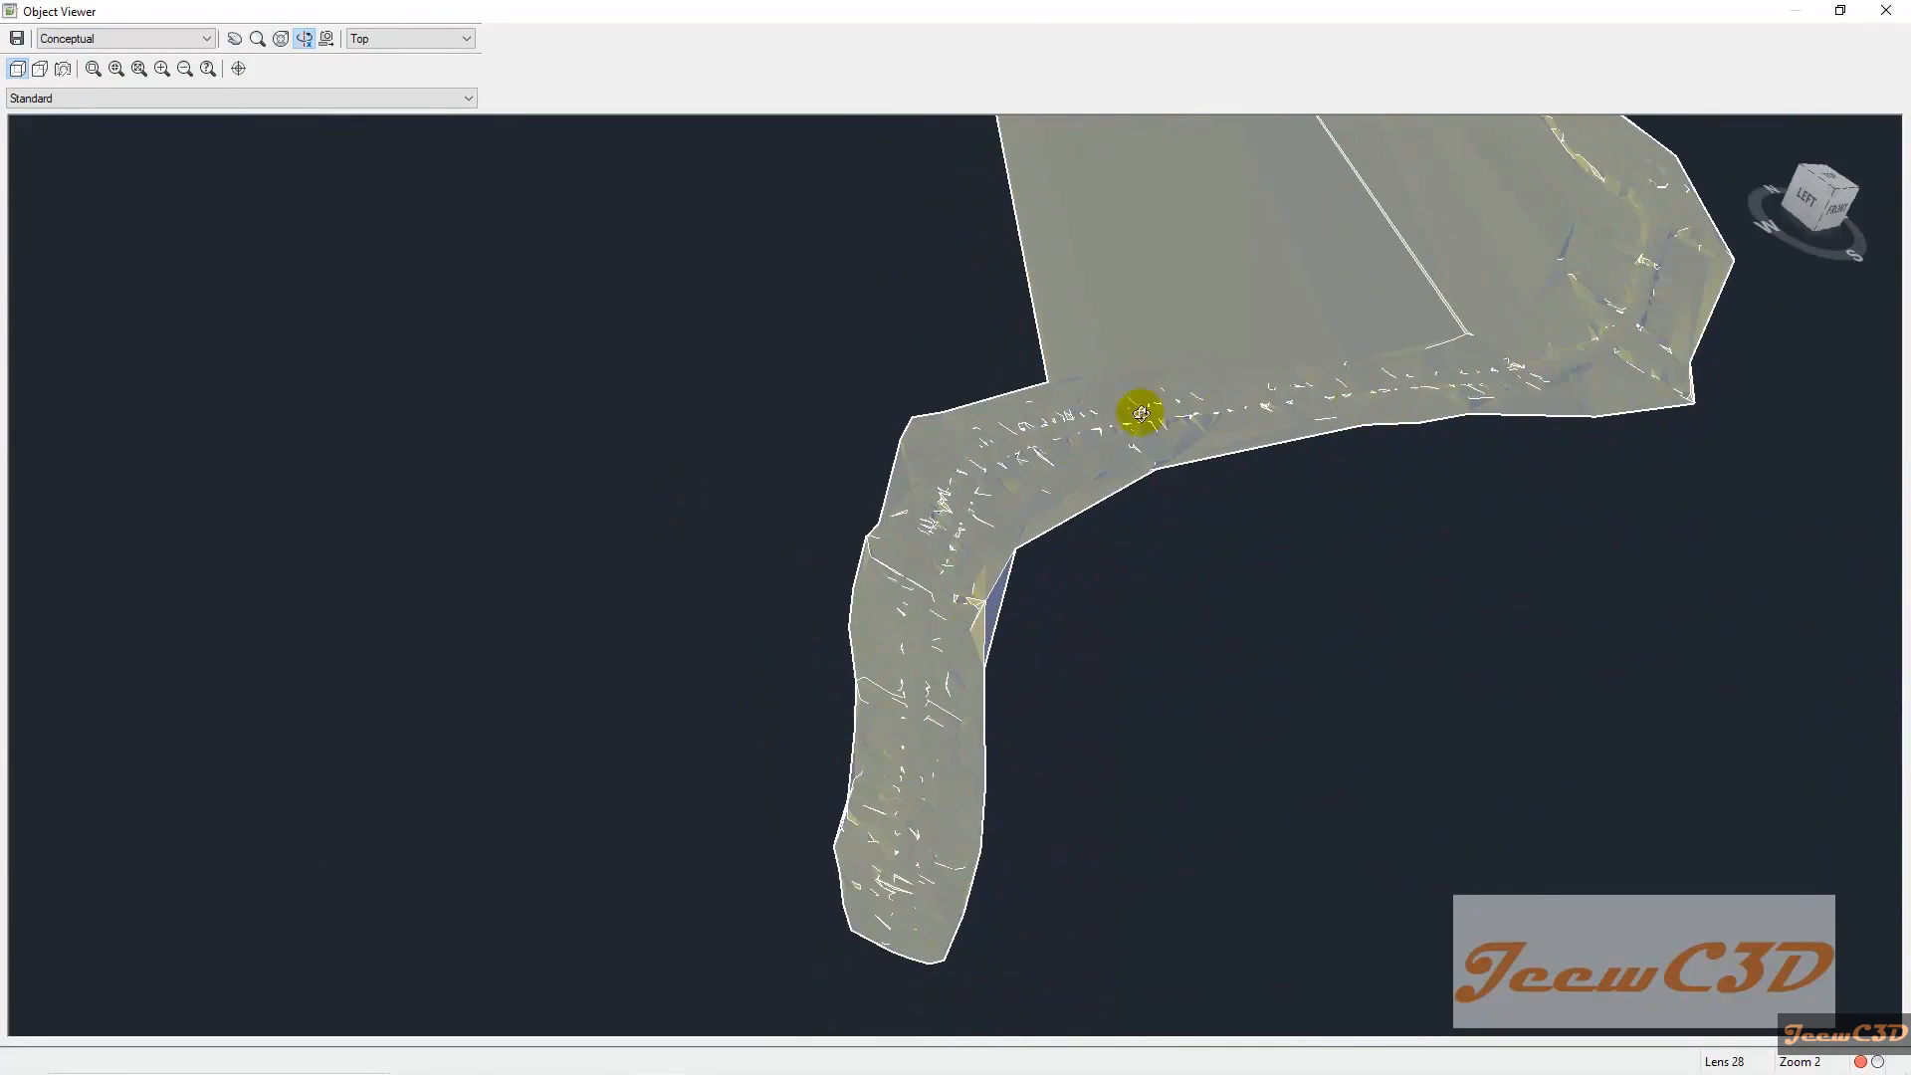
Close the Object Viewer and examine the surface's border and contours in plan, including the area outside the surveyed corridor
scroll(1285, 594, "down", 3)
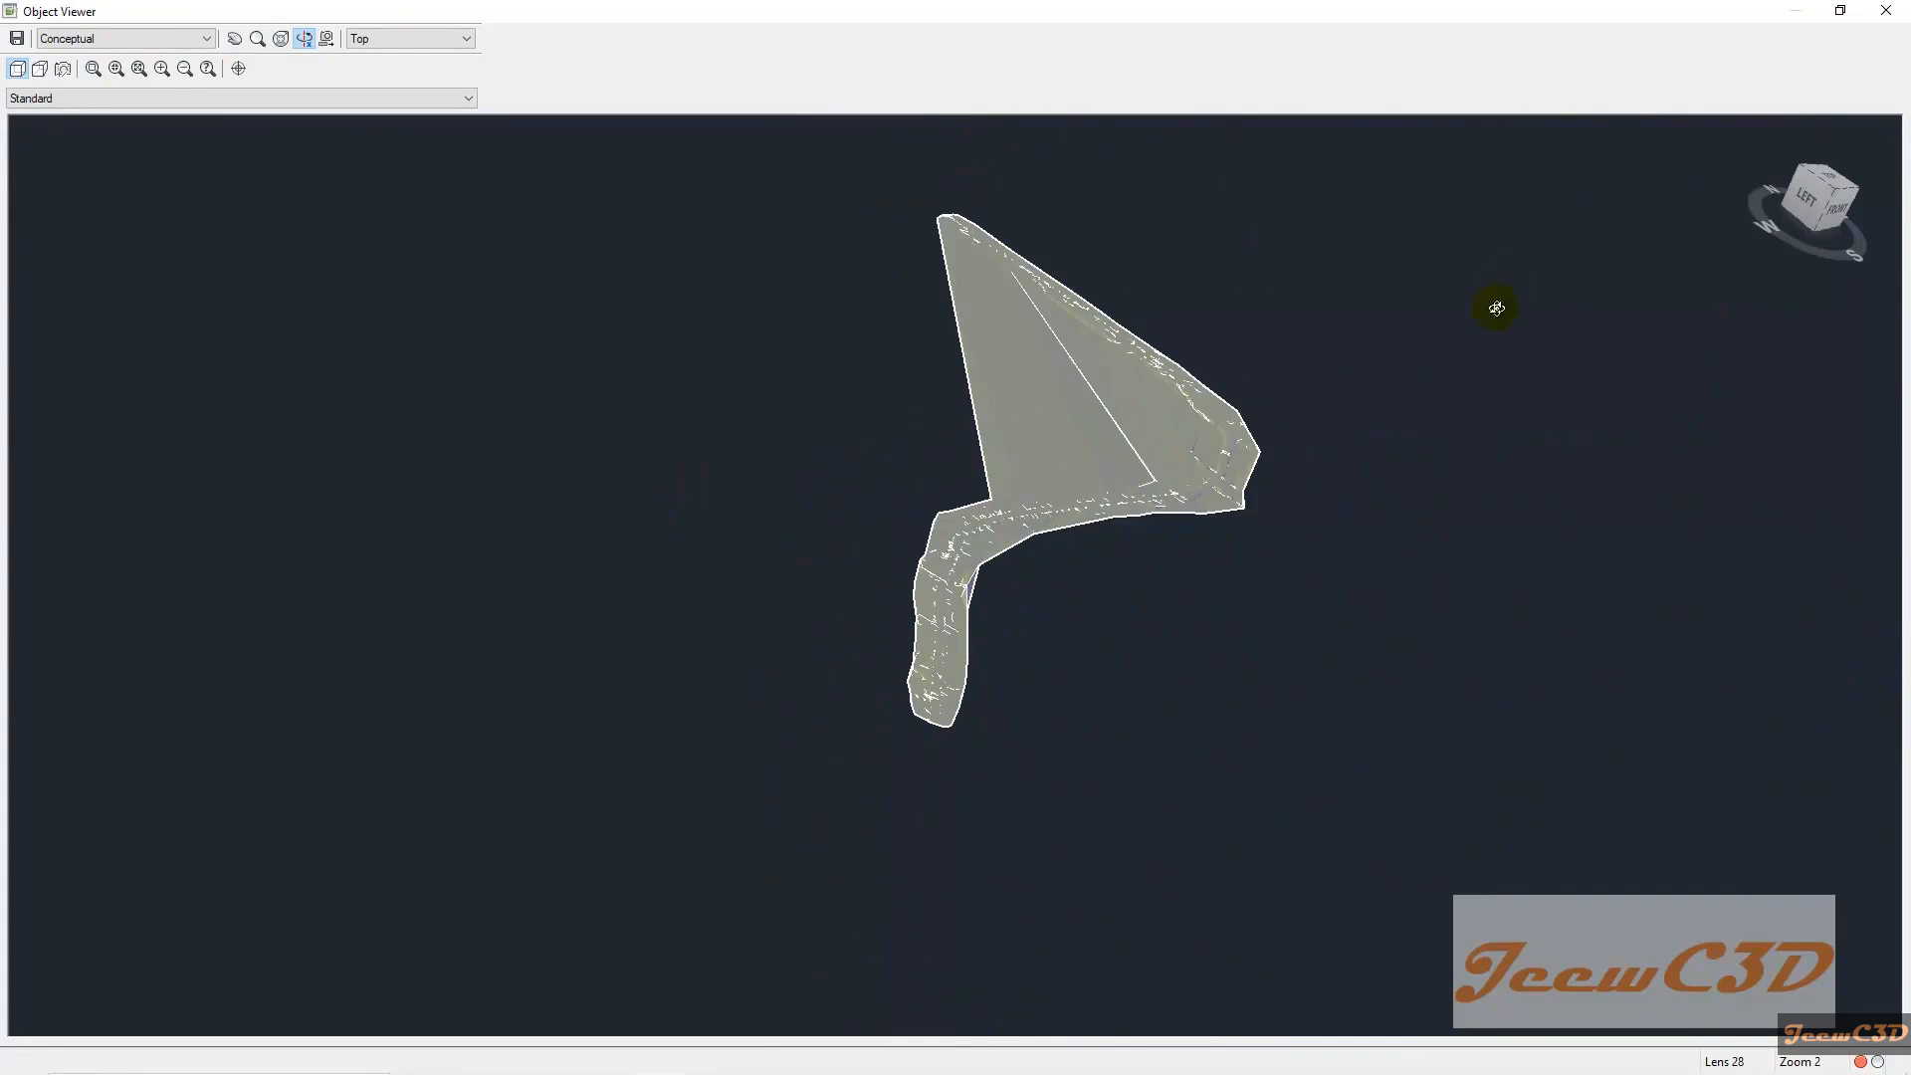
left_click(1883, 14)
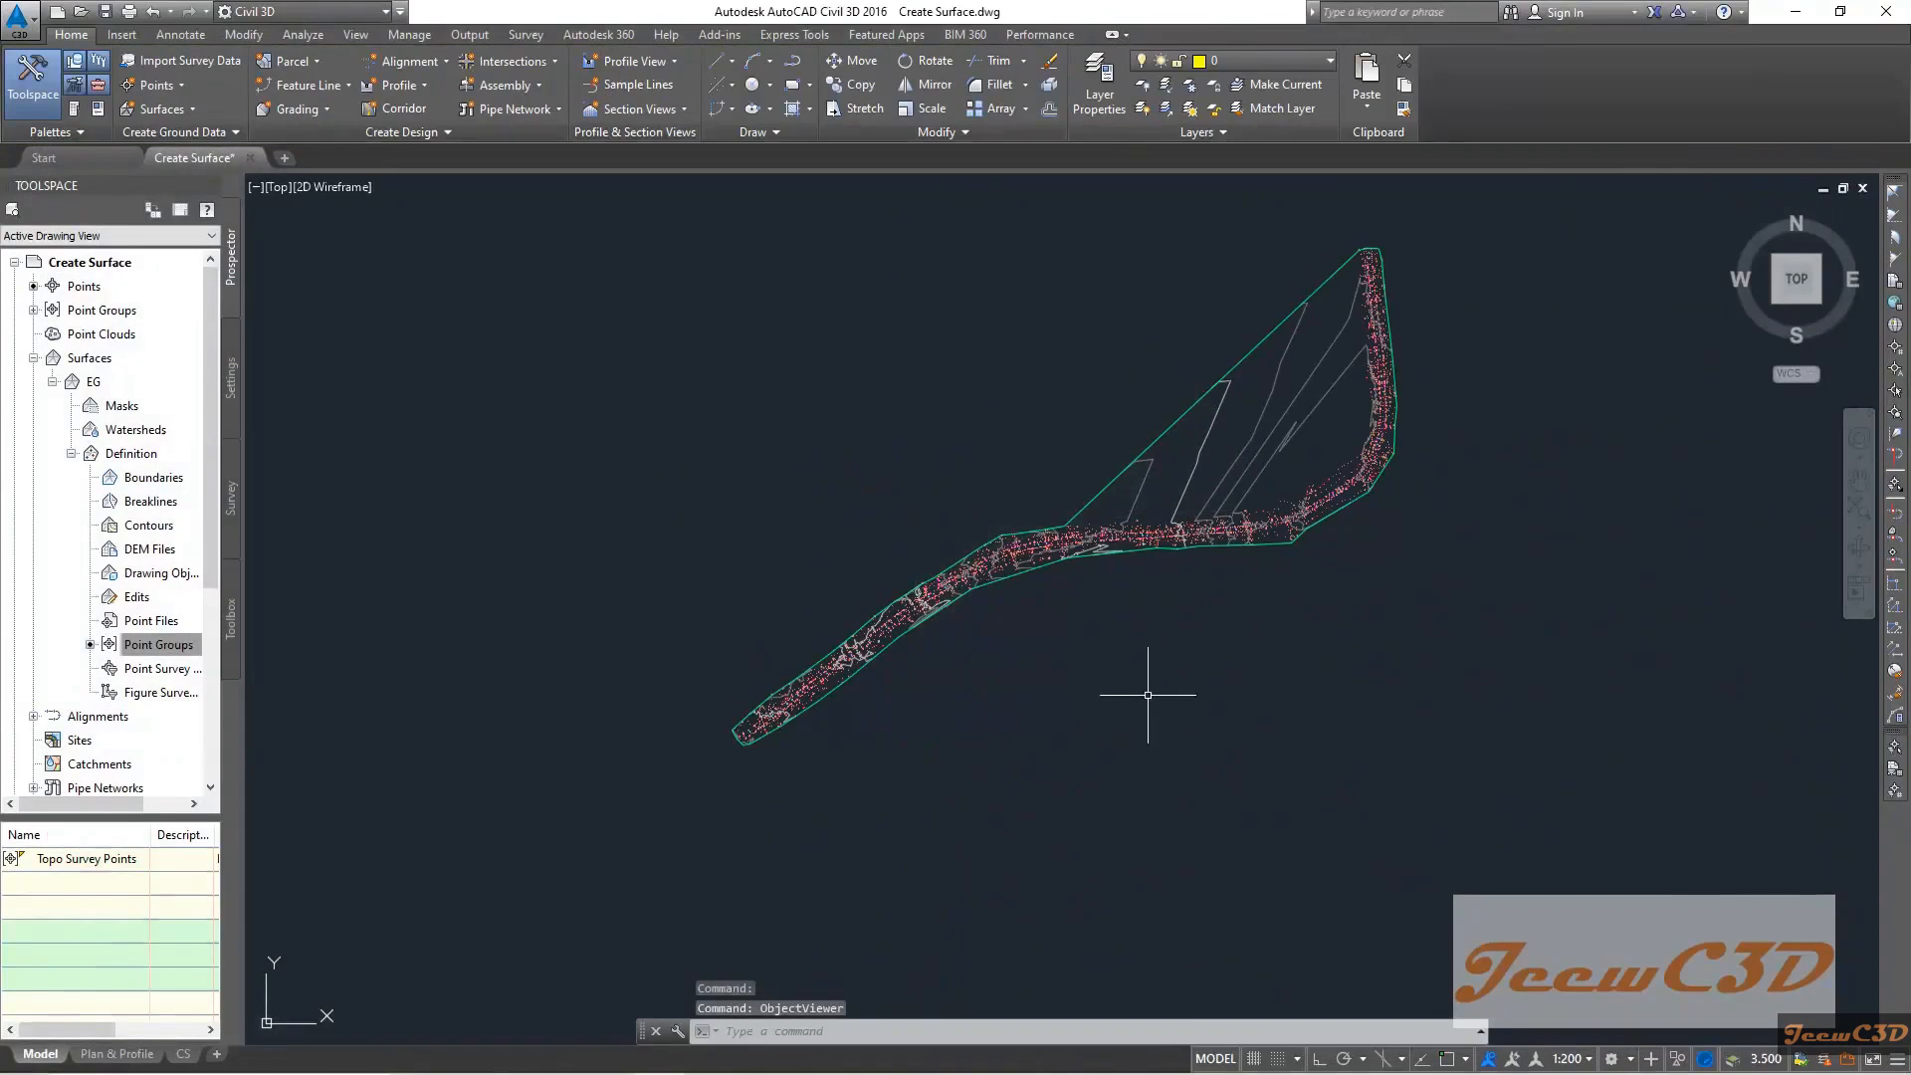
scroll(1209, 423, "up", 3)
scroll(866, 625, "down", 3)
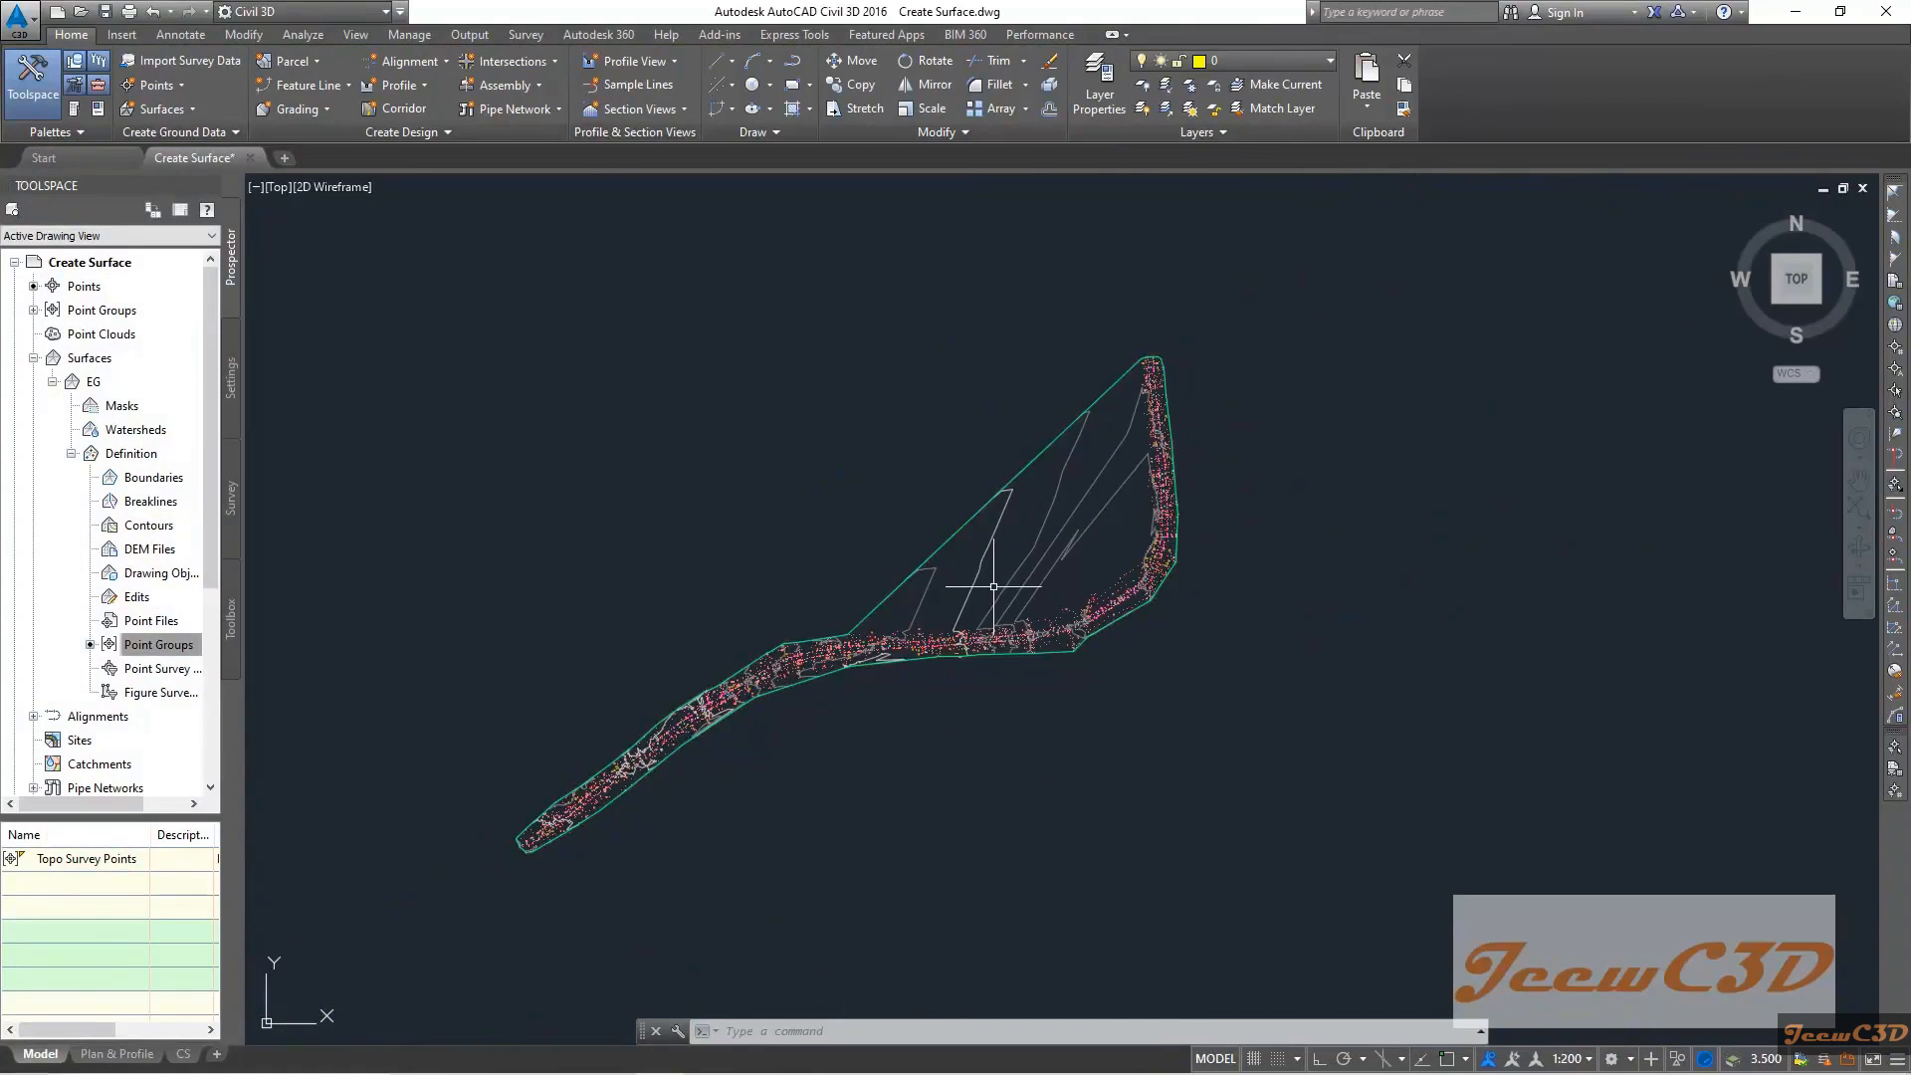
scroll(994, 585, "up", 4)
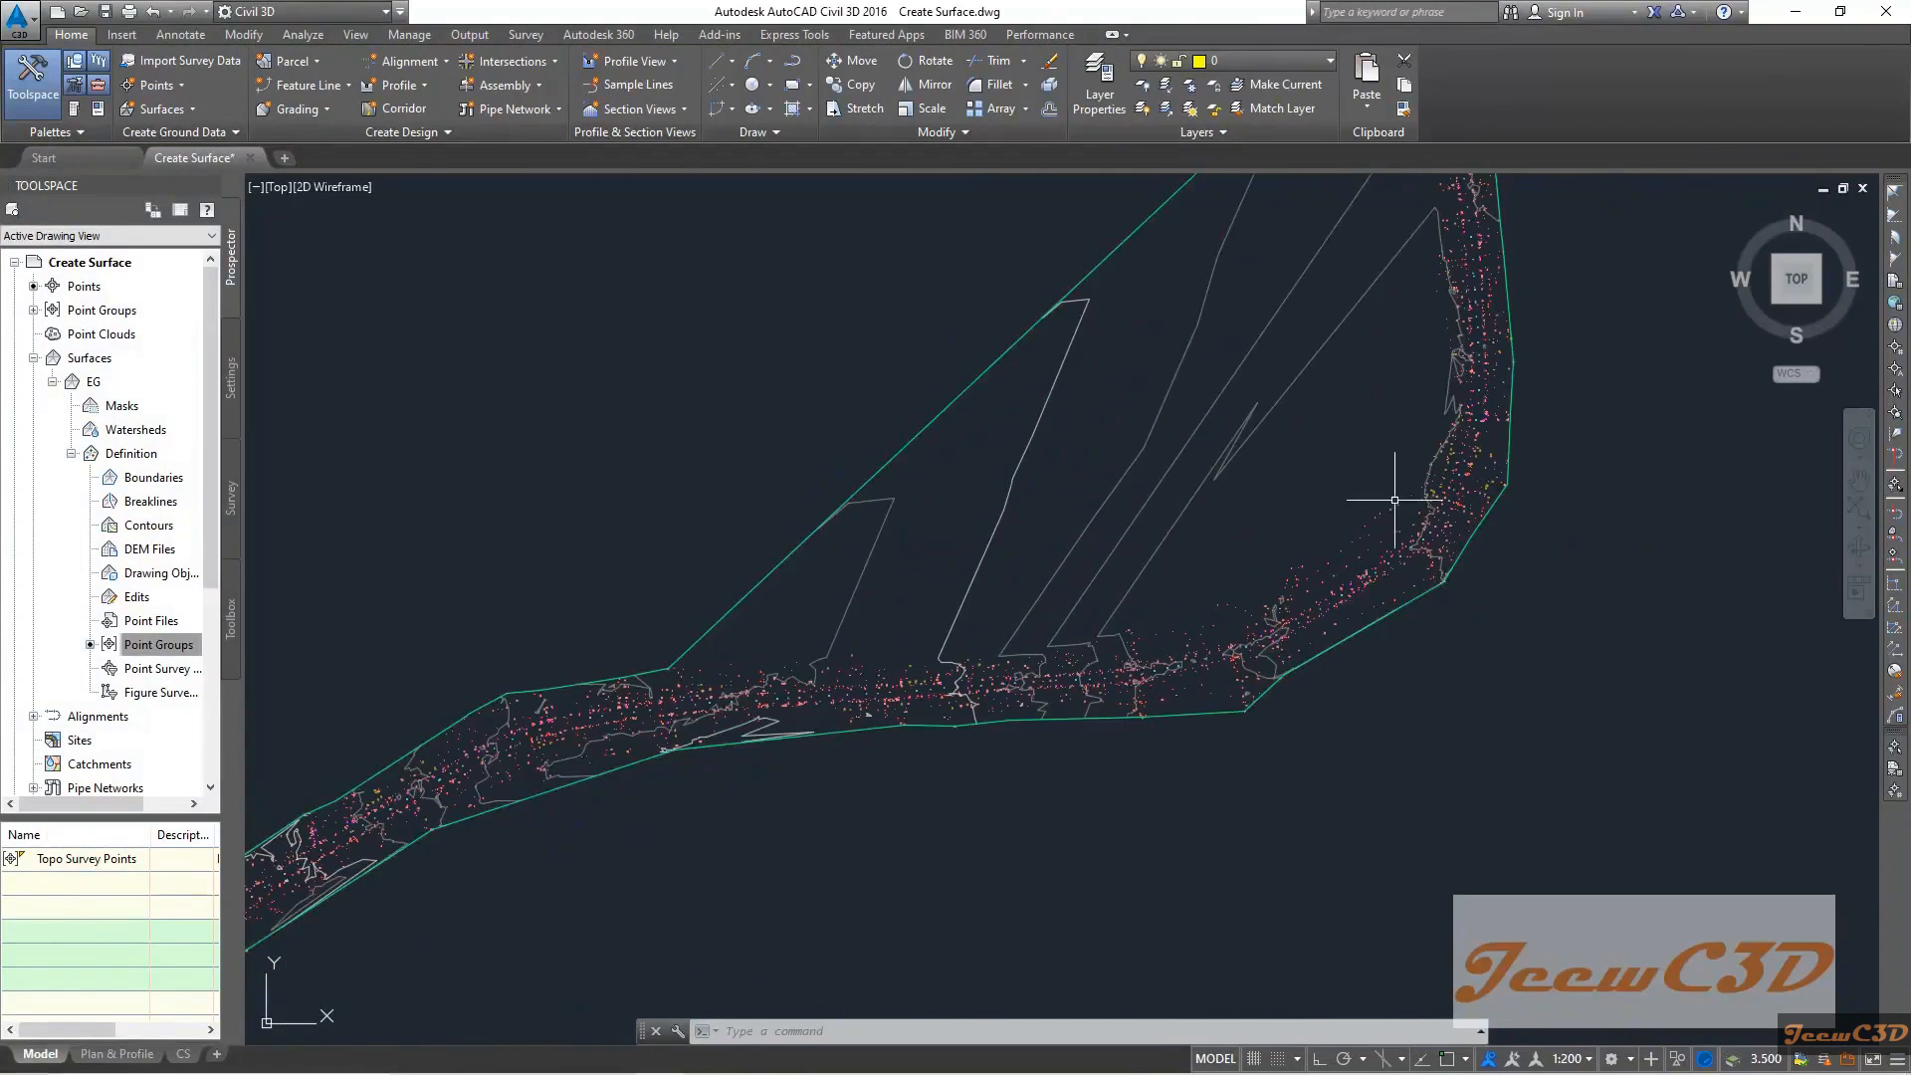
scroll(1388, 508, "down", 5)
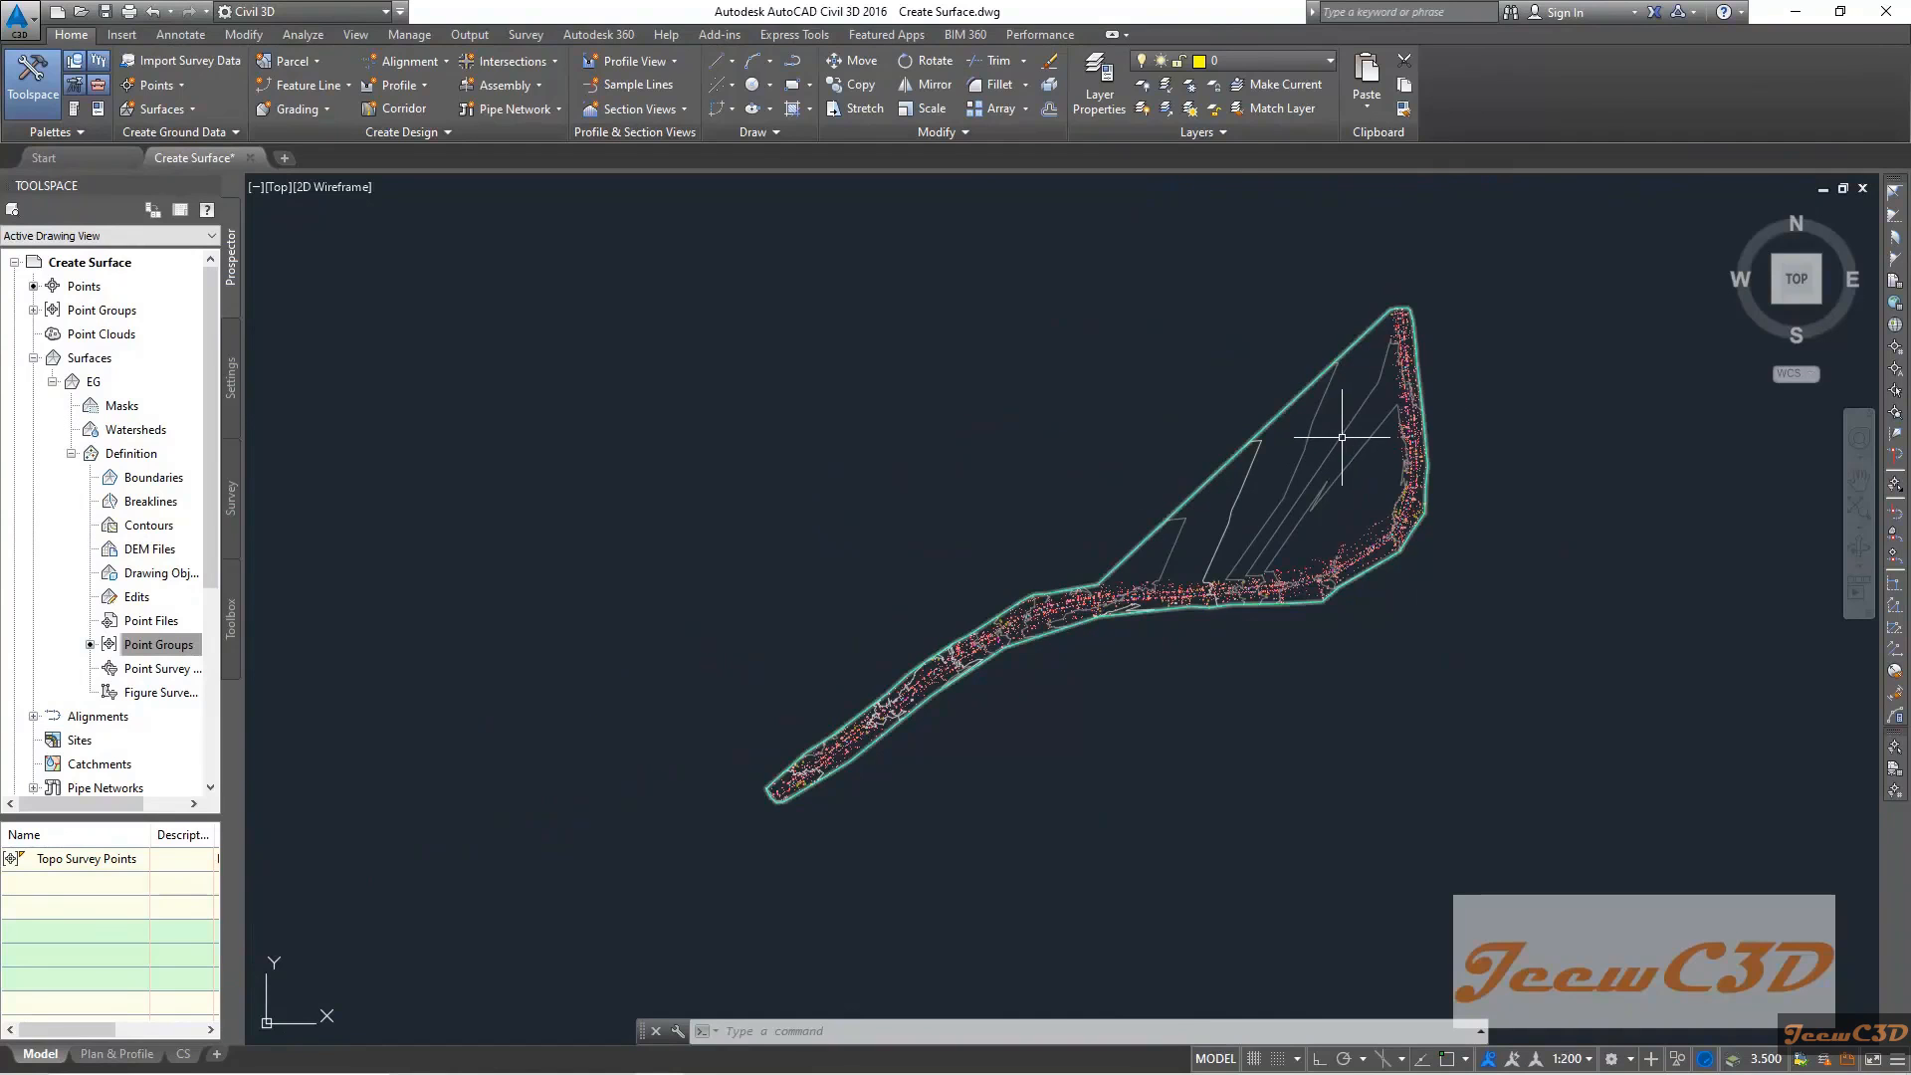
mouse_move(1297, 511)
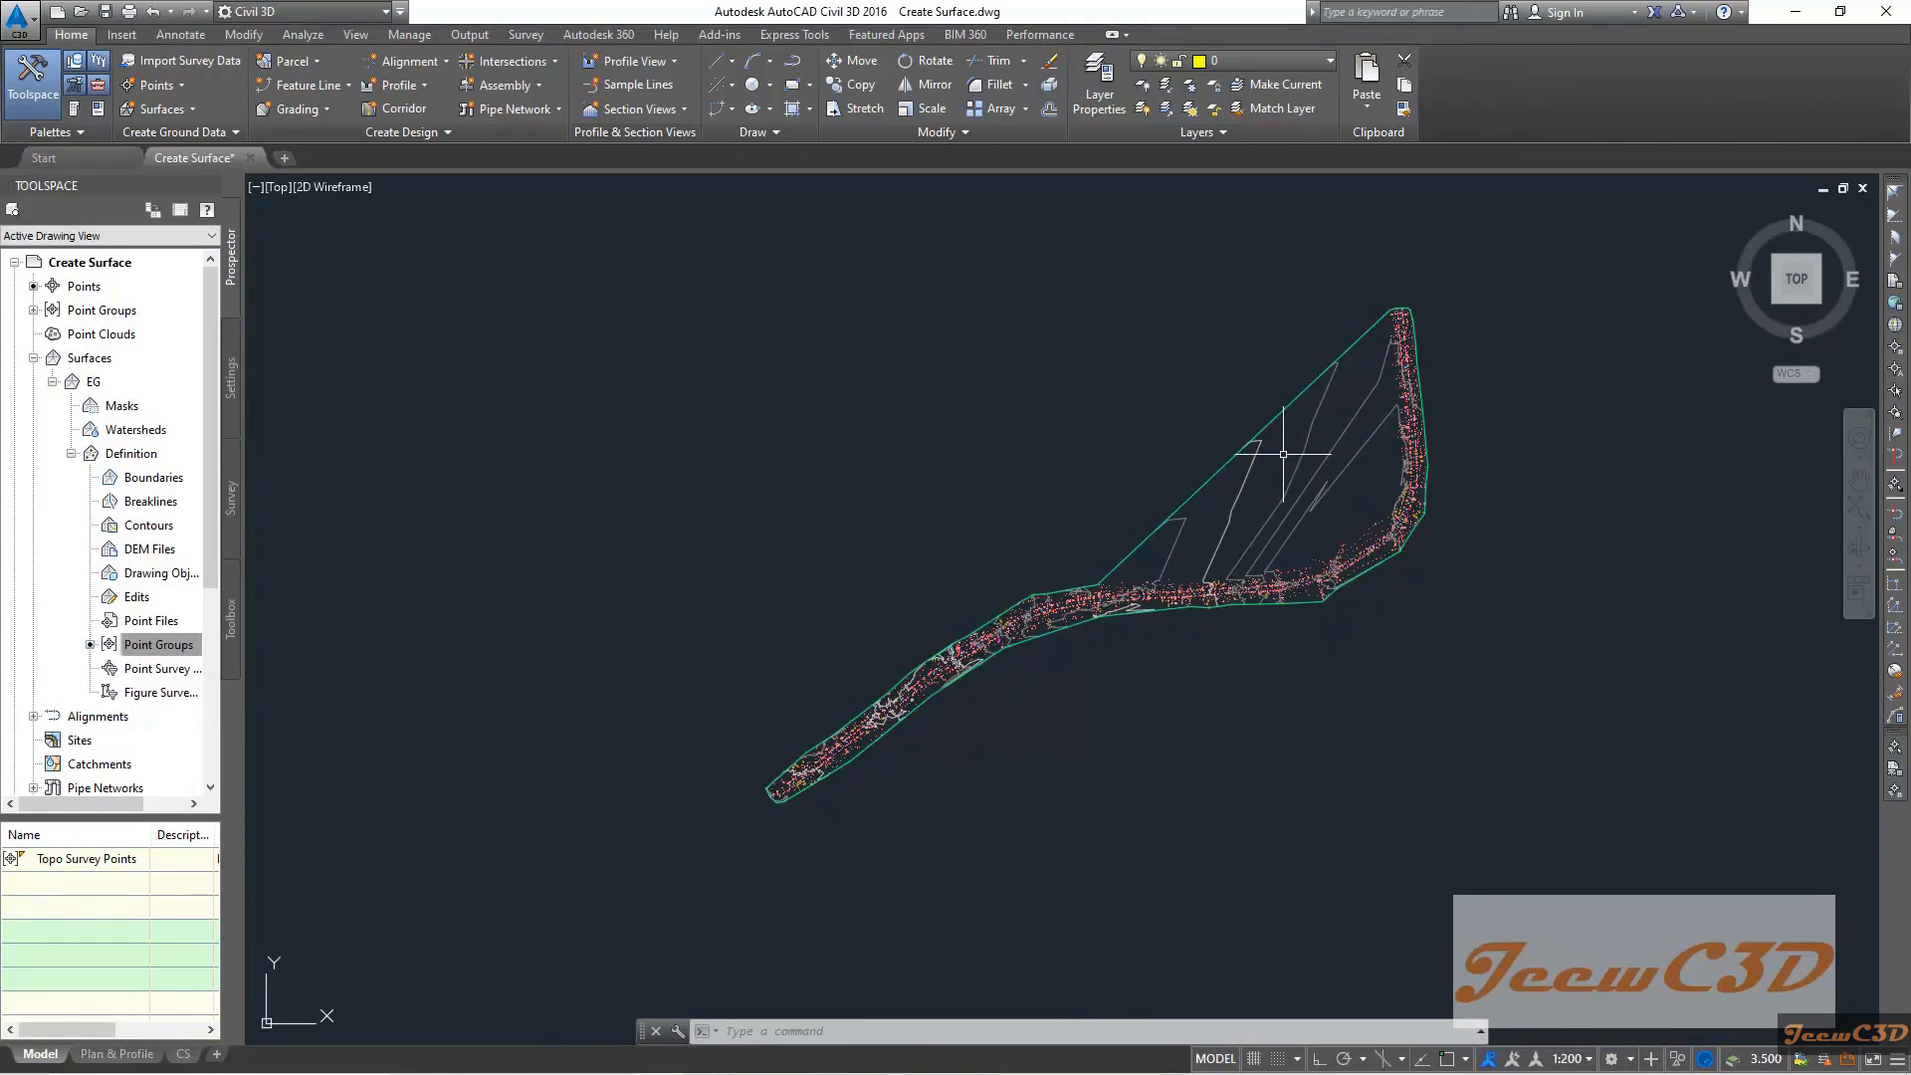
mouse_move(1305, 466)
Open the Boundary drawing from the Data folder inside the CE 760 Civil 3D folder on the desktop
left_click(22, 20)
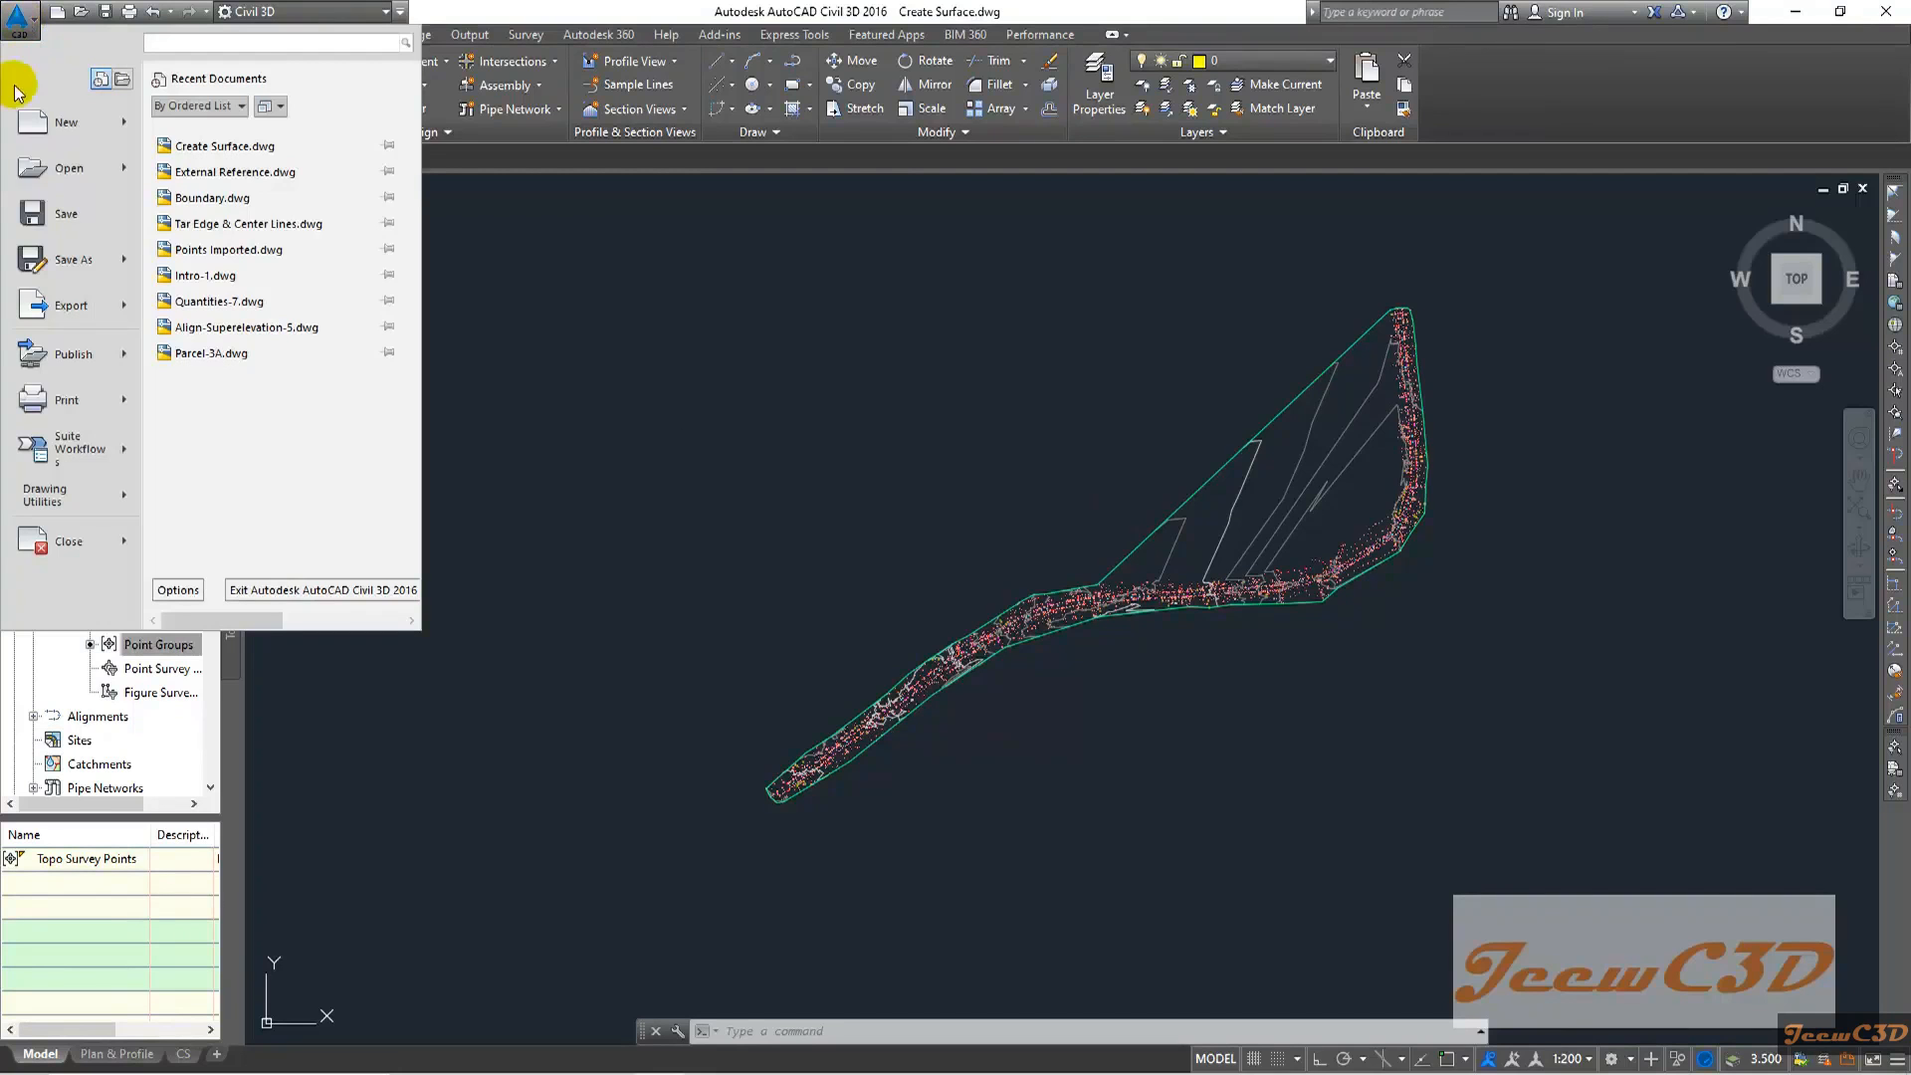
left_click(63, 168)
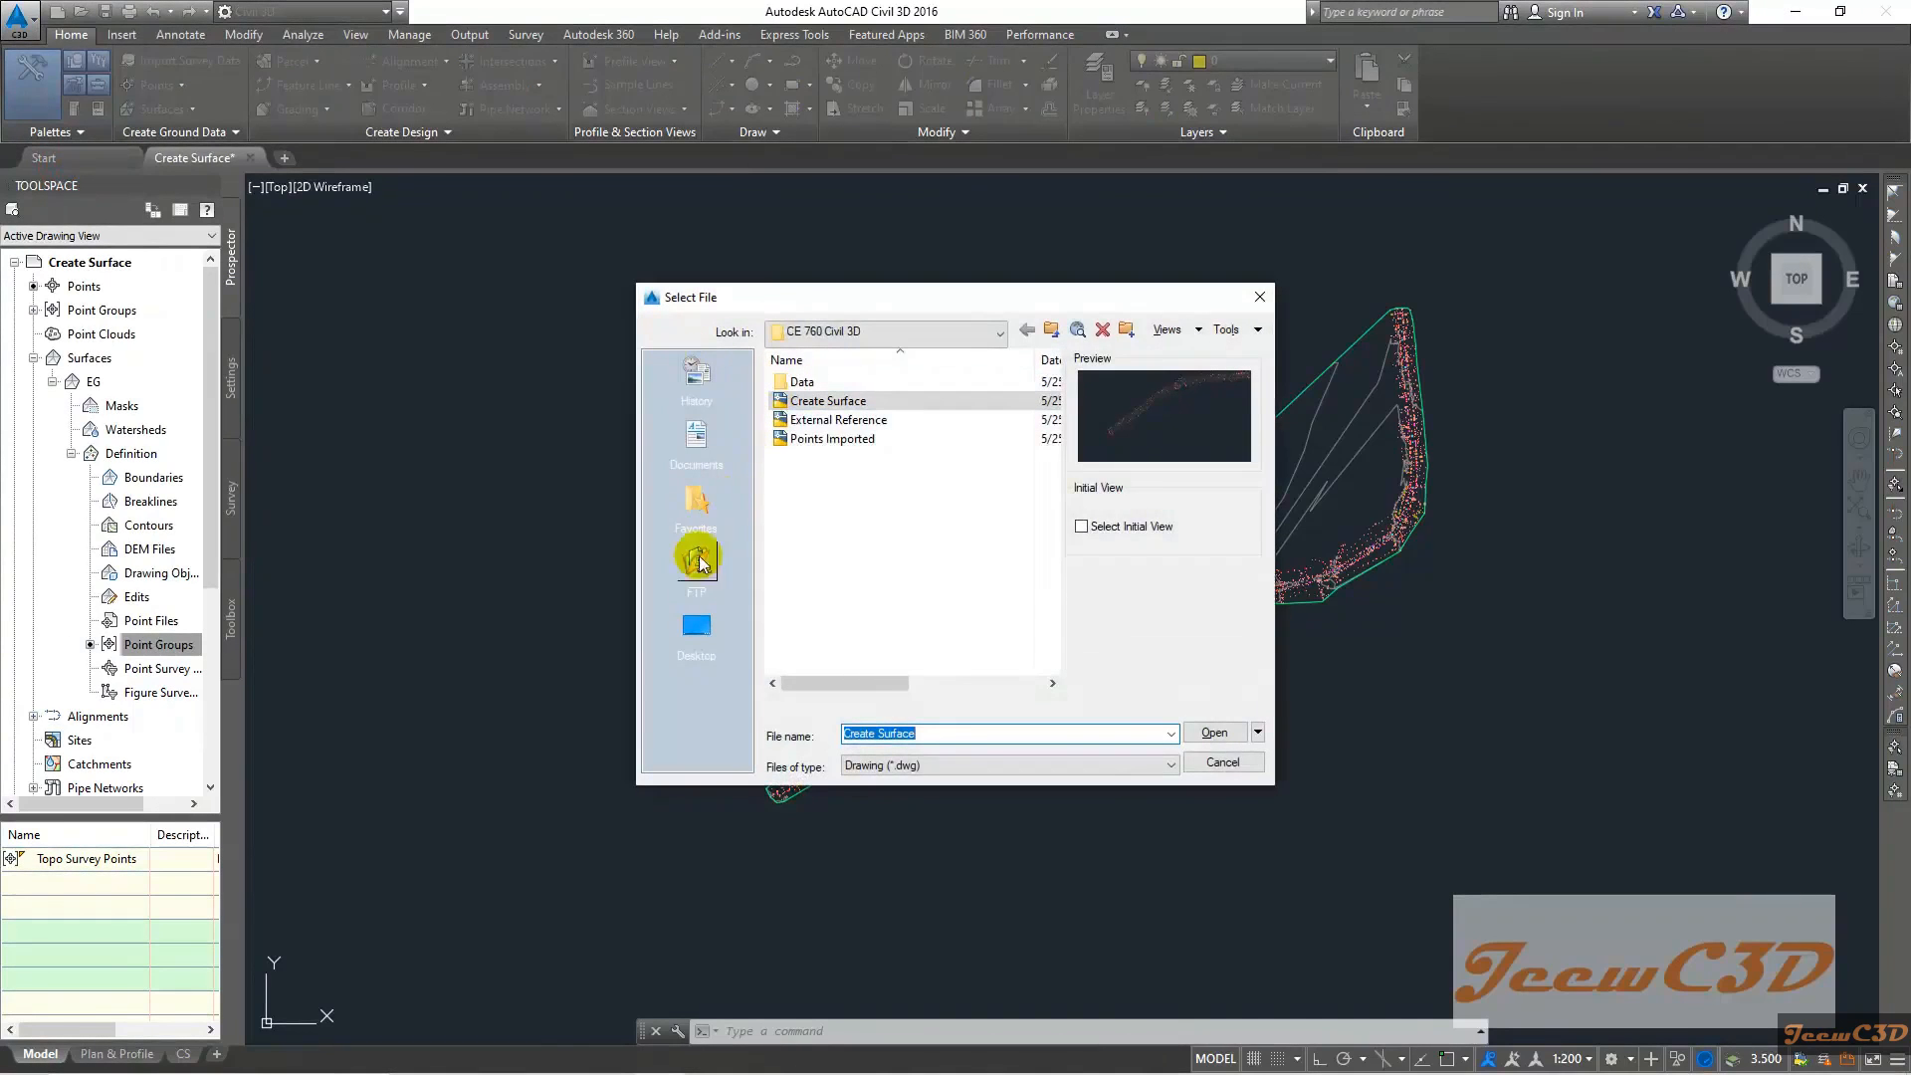
left_click(697, 625)
left_click(824, 478)
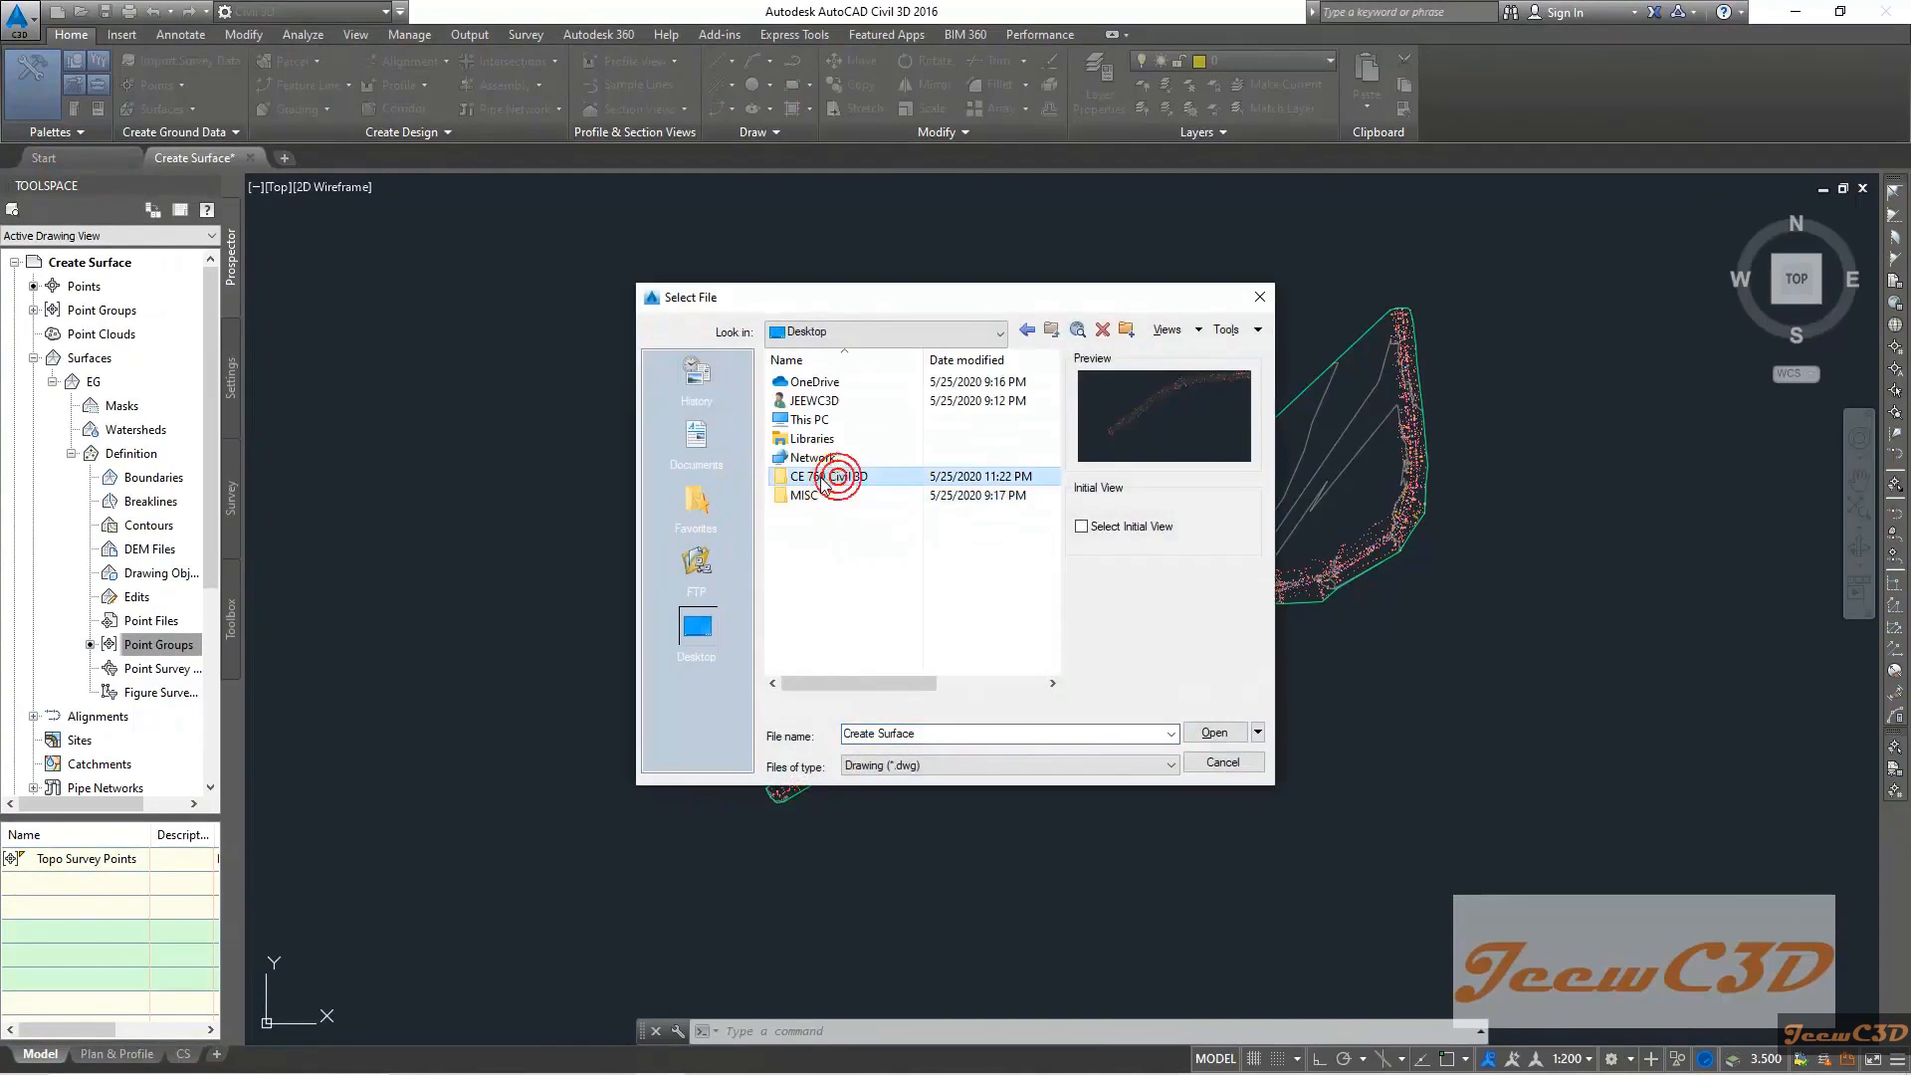
double_click(824, 478)
double_click(796, 381)
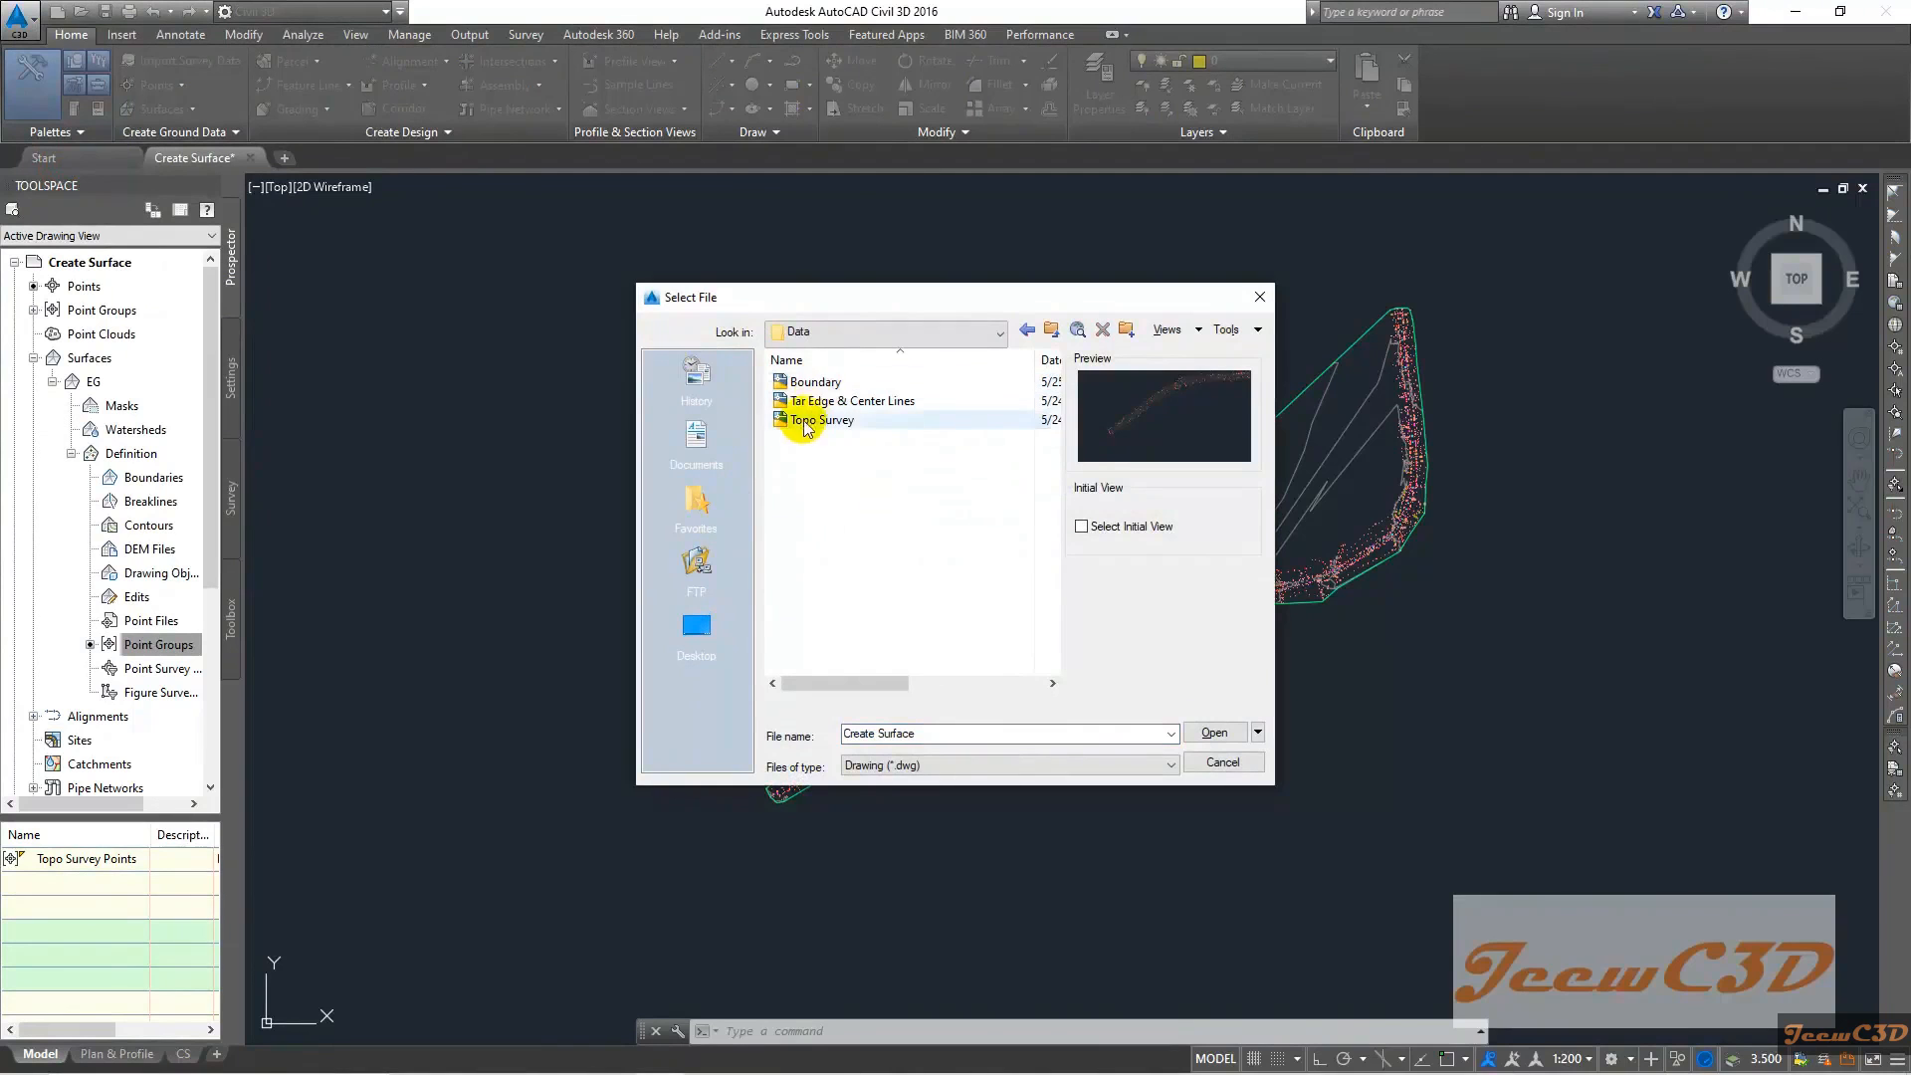
left_click(806, 382)
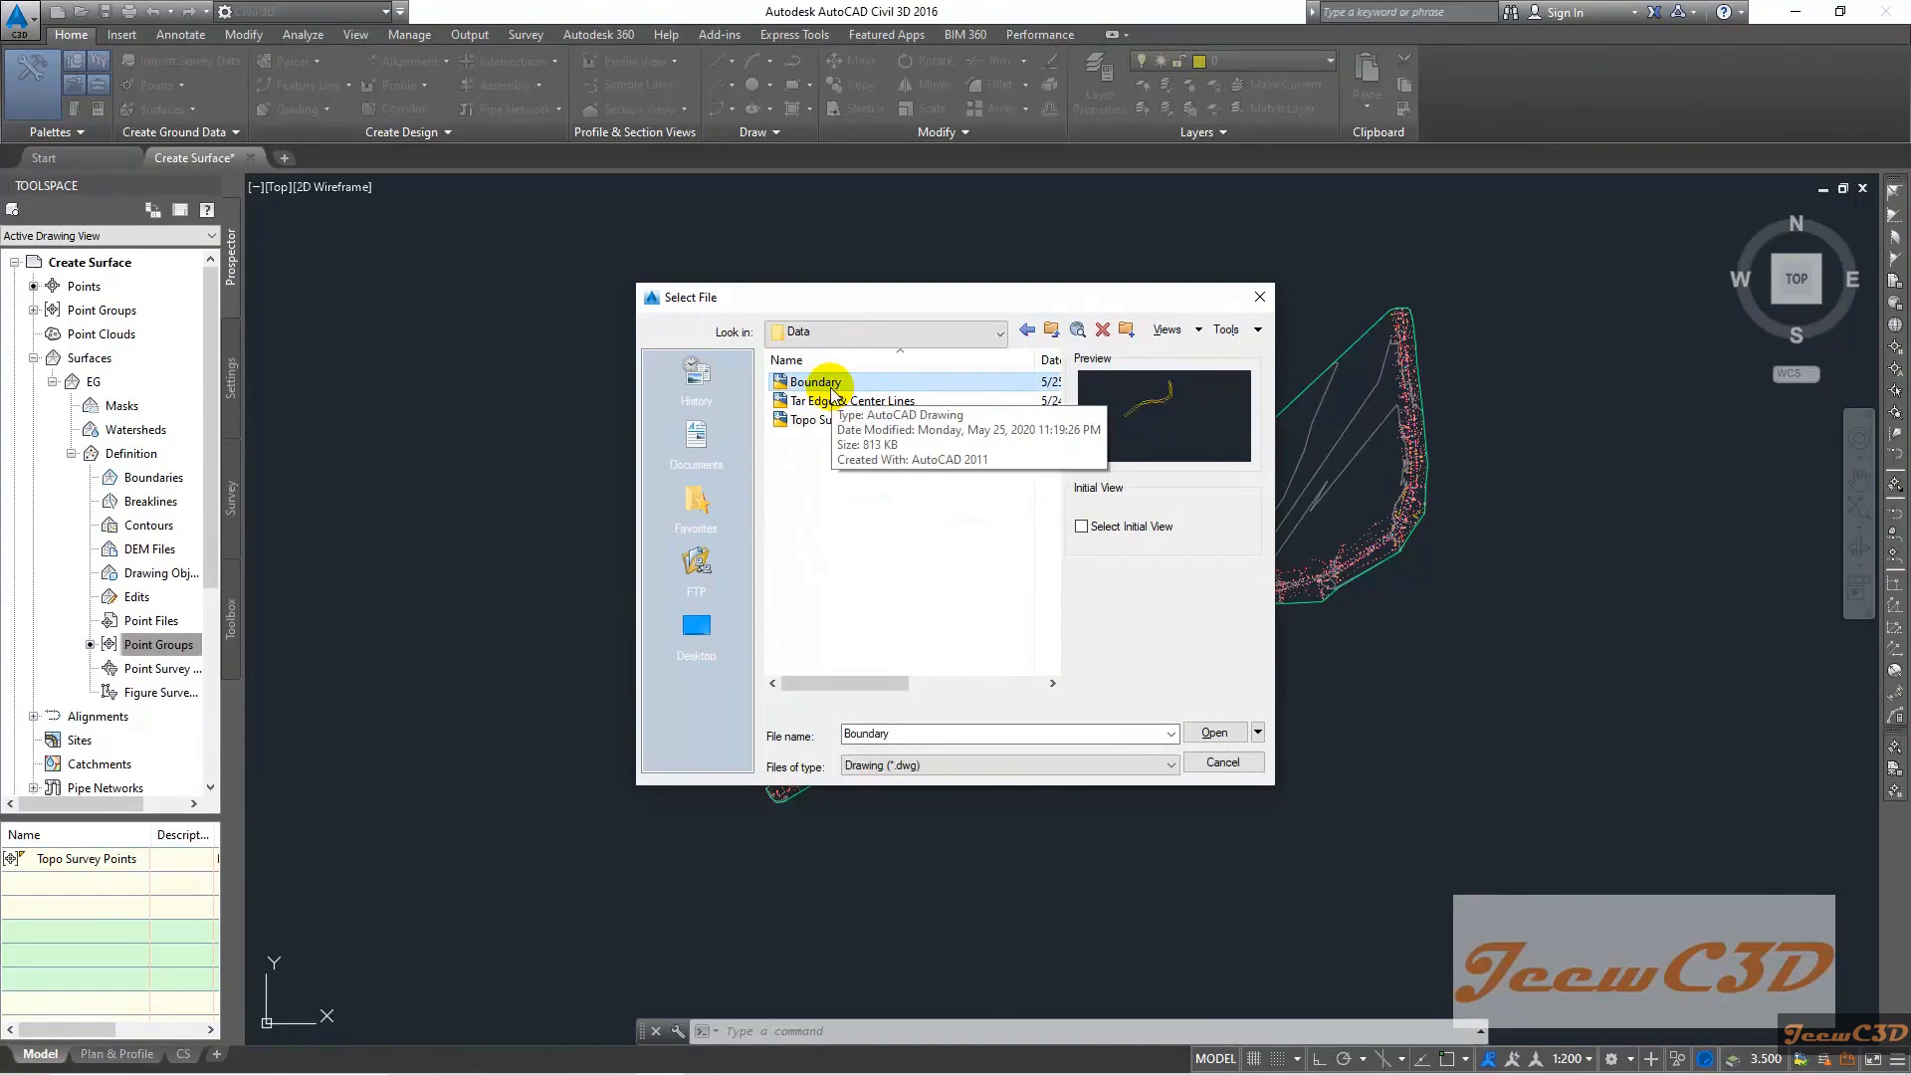
left_click(1215, 733)
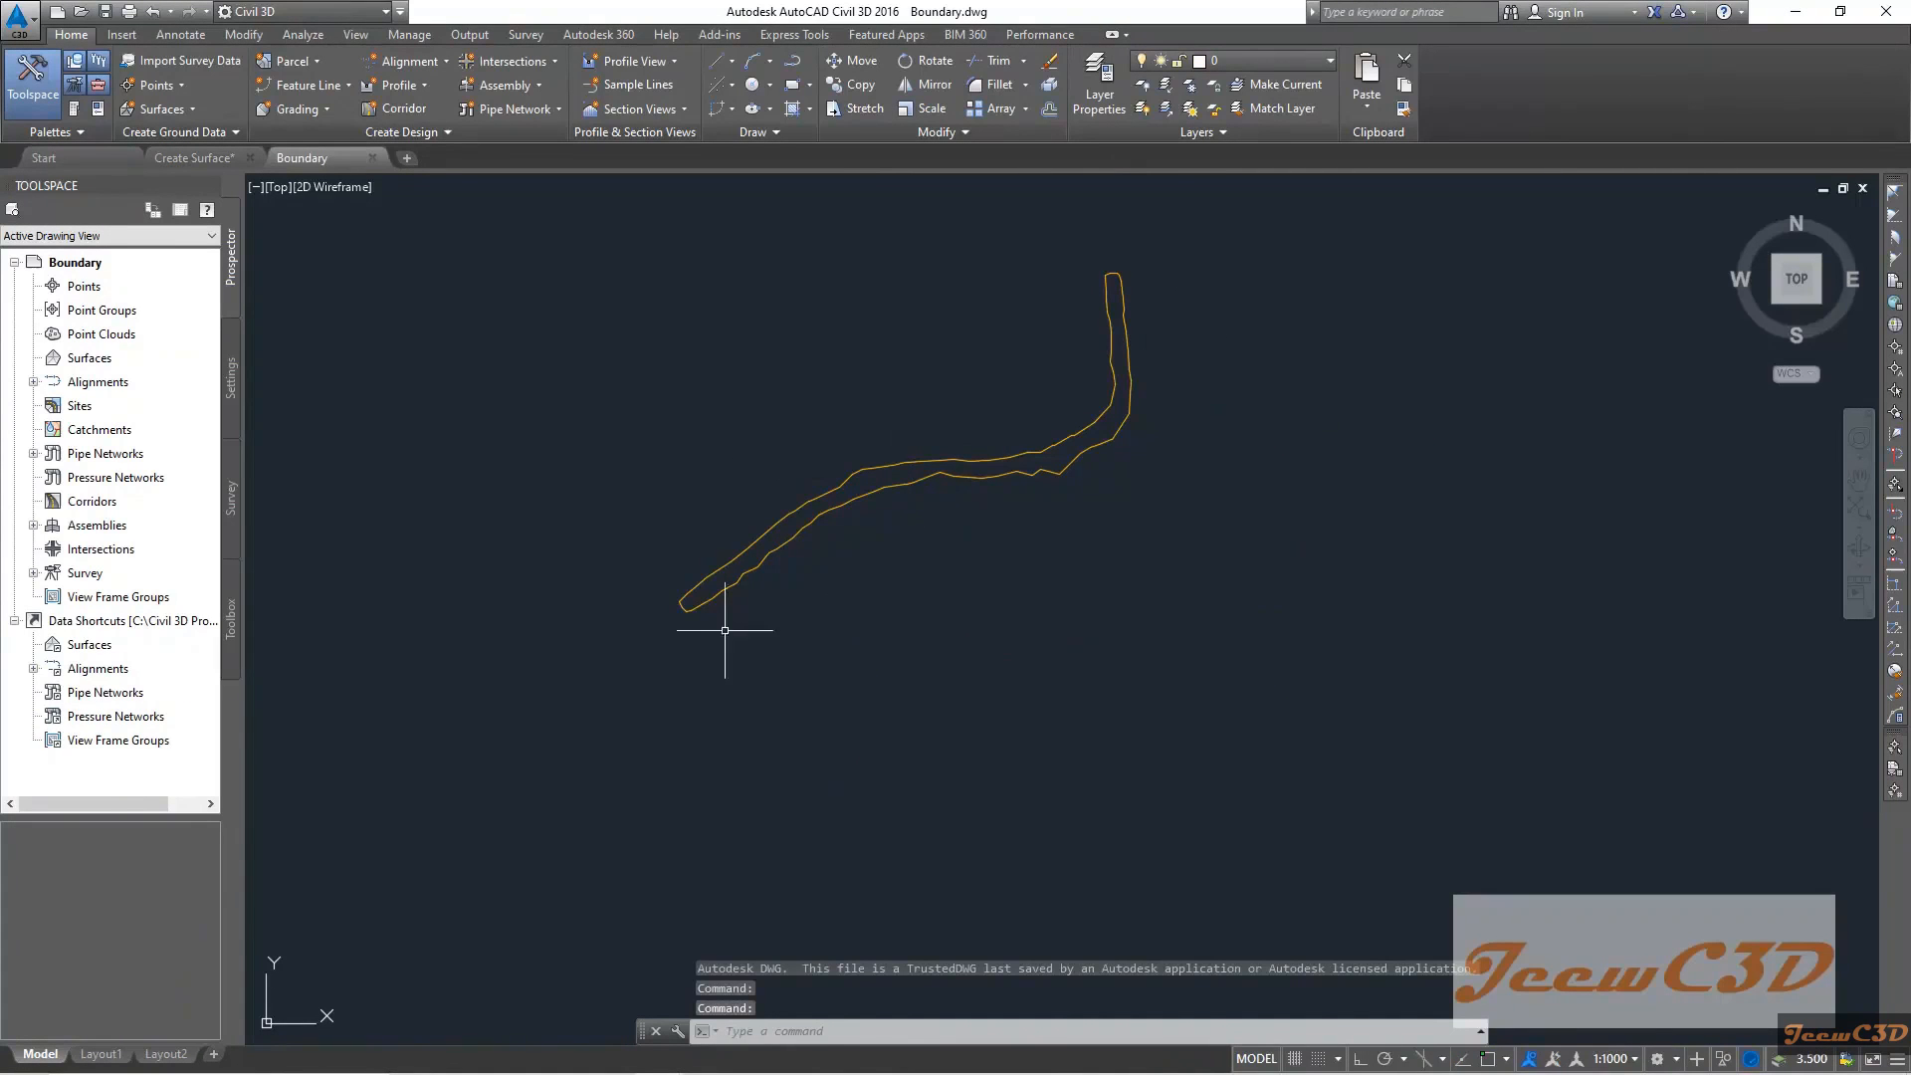
Copy the closed boundary polyline to the clipboard with base point 0,0,0
mouse_move(723, 413)
middle_mouse_down()
mouse_move(759, 478)
mouse_move(720, 431)
middle_mouse_up()
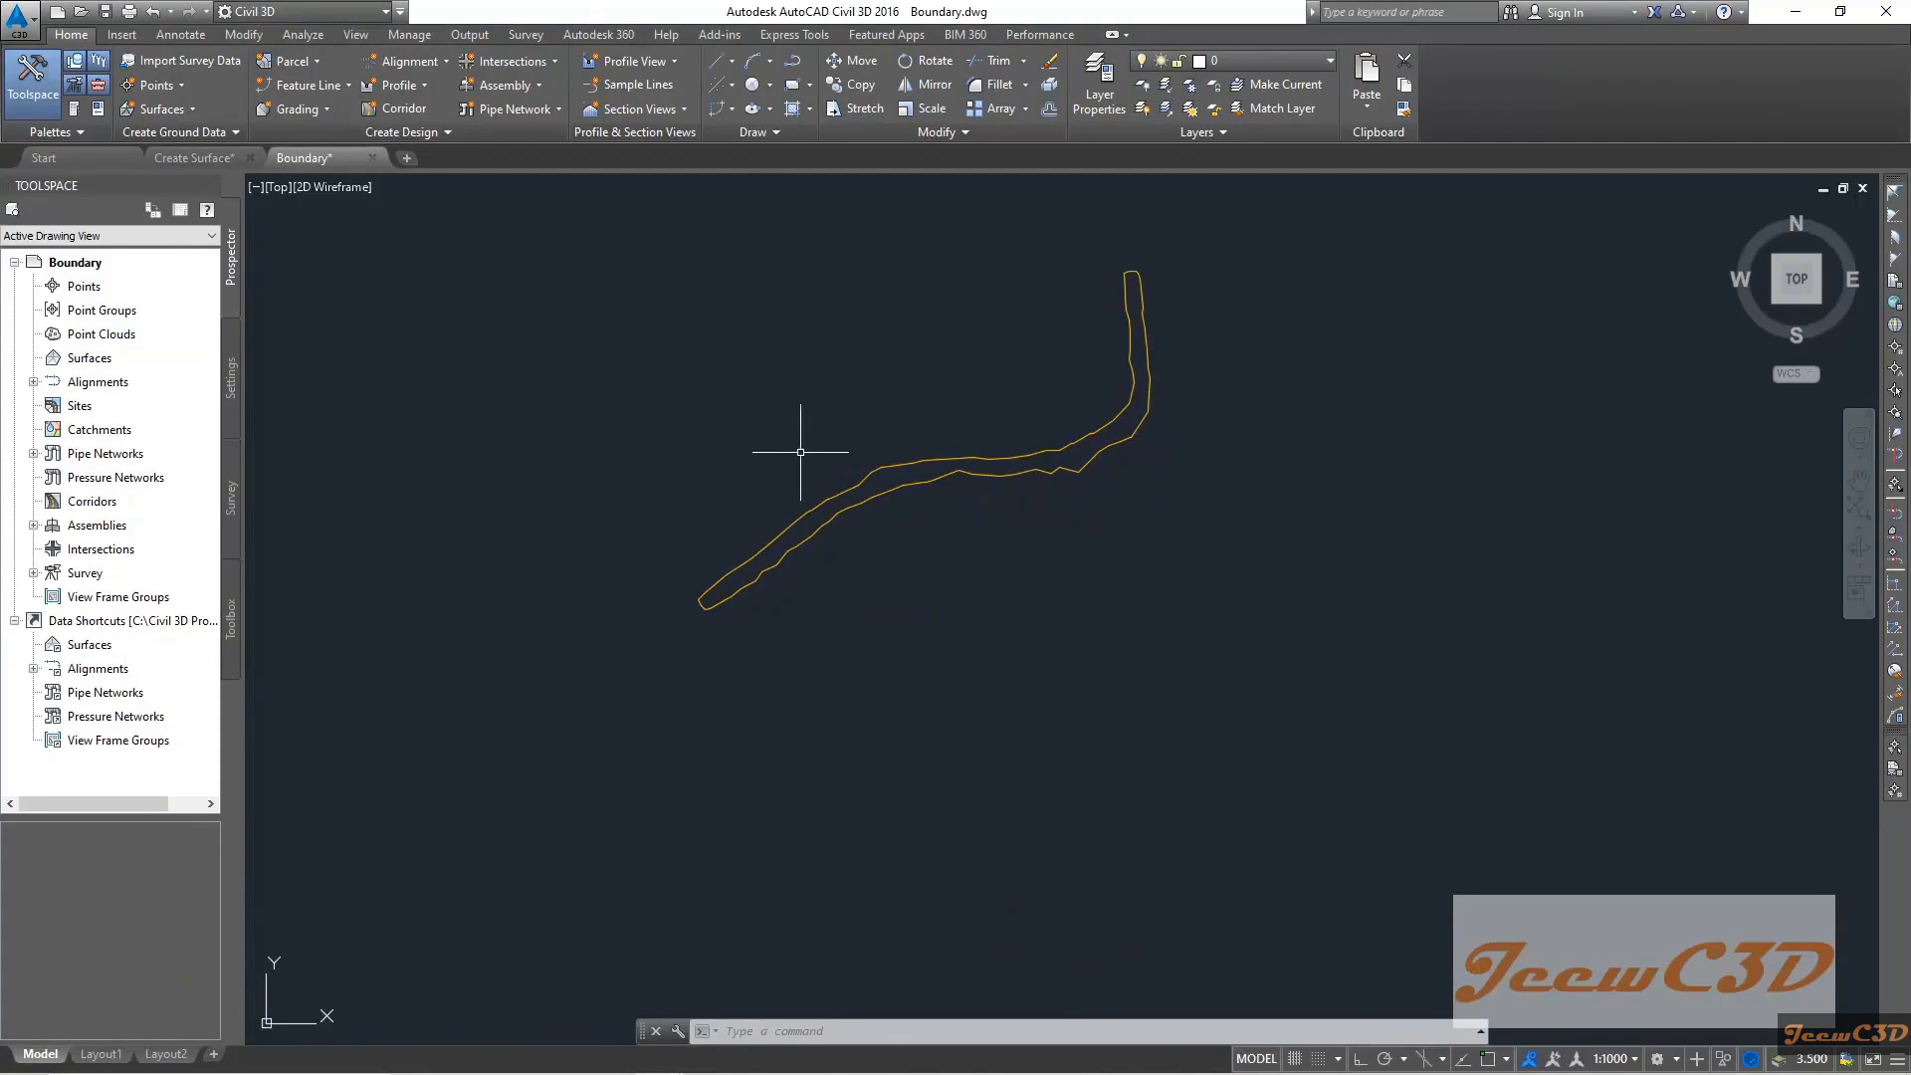
left_click(888, 463)
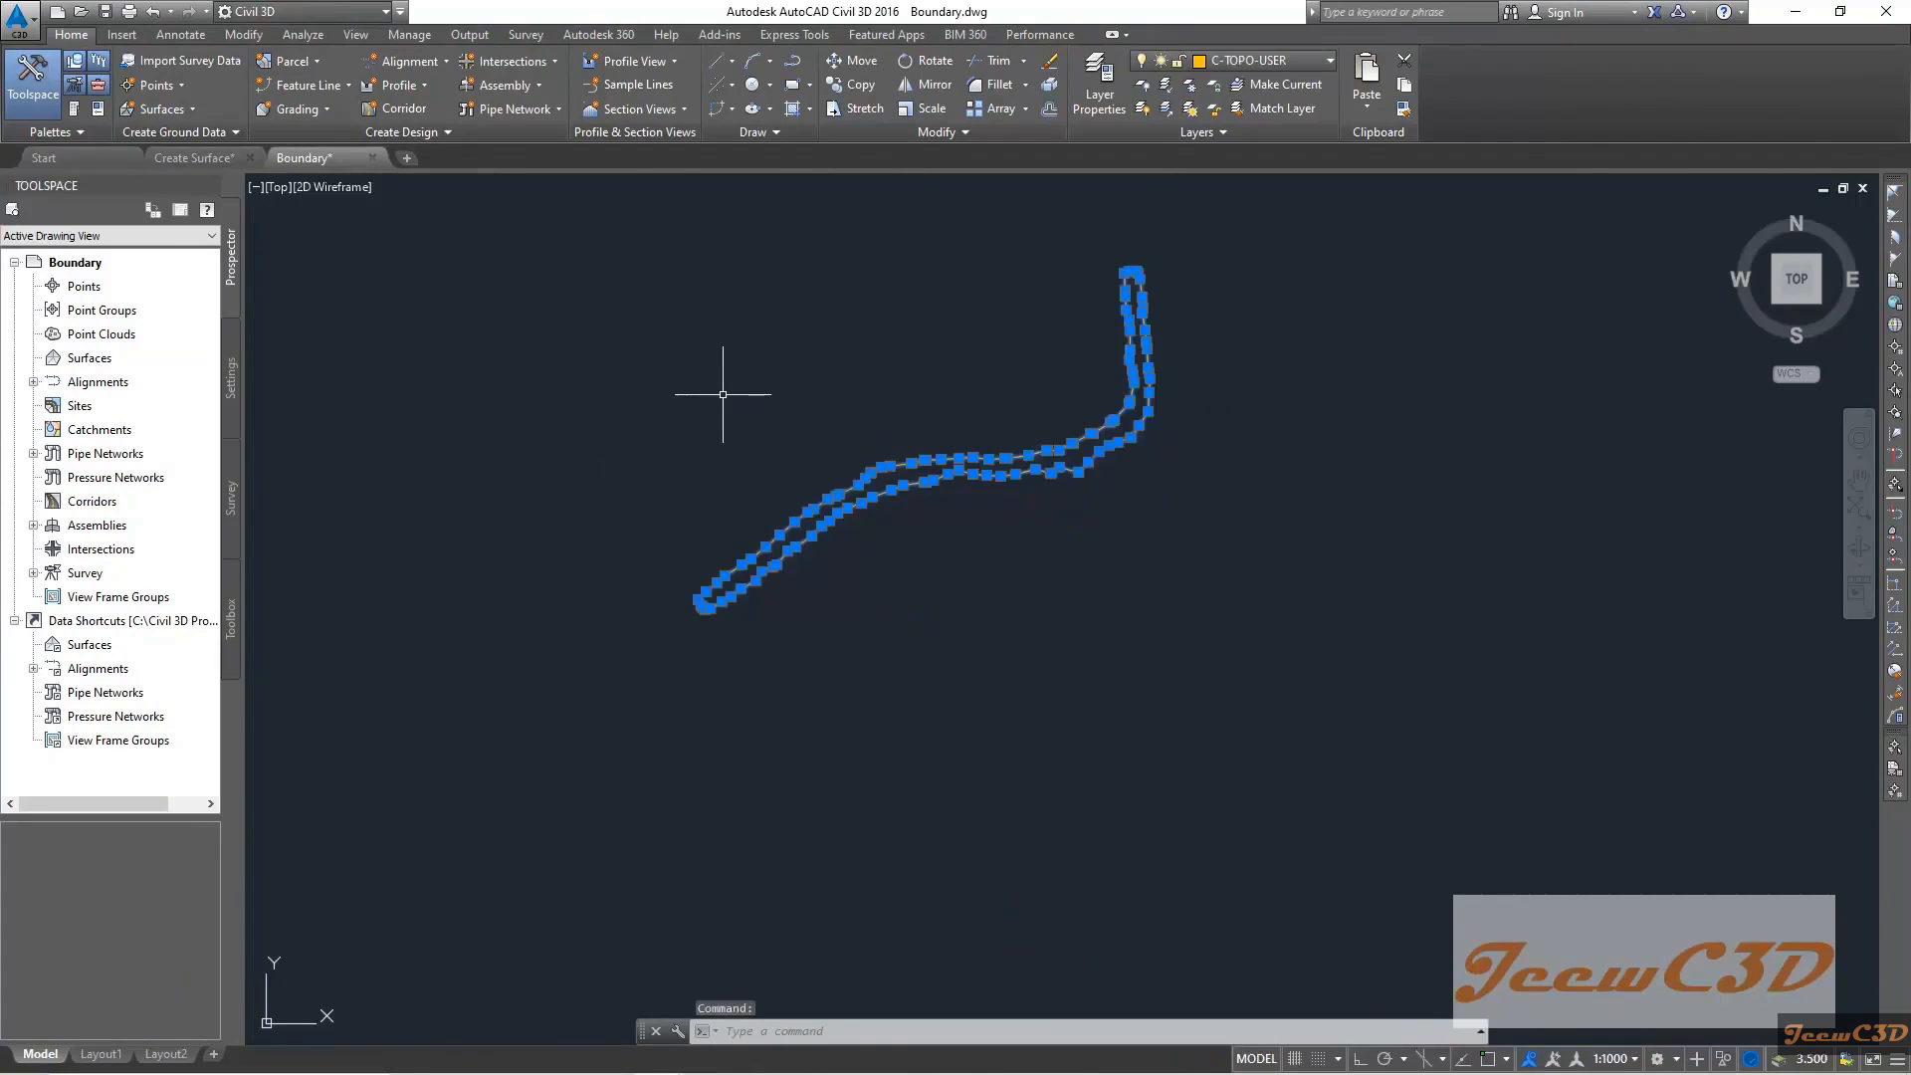
right_click(768, 331)
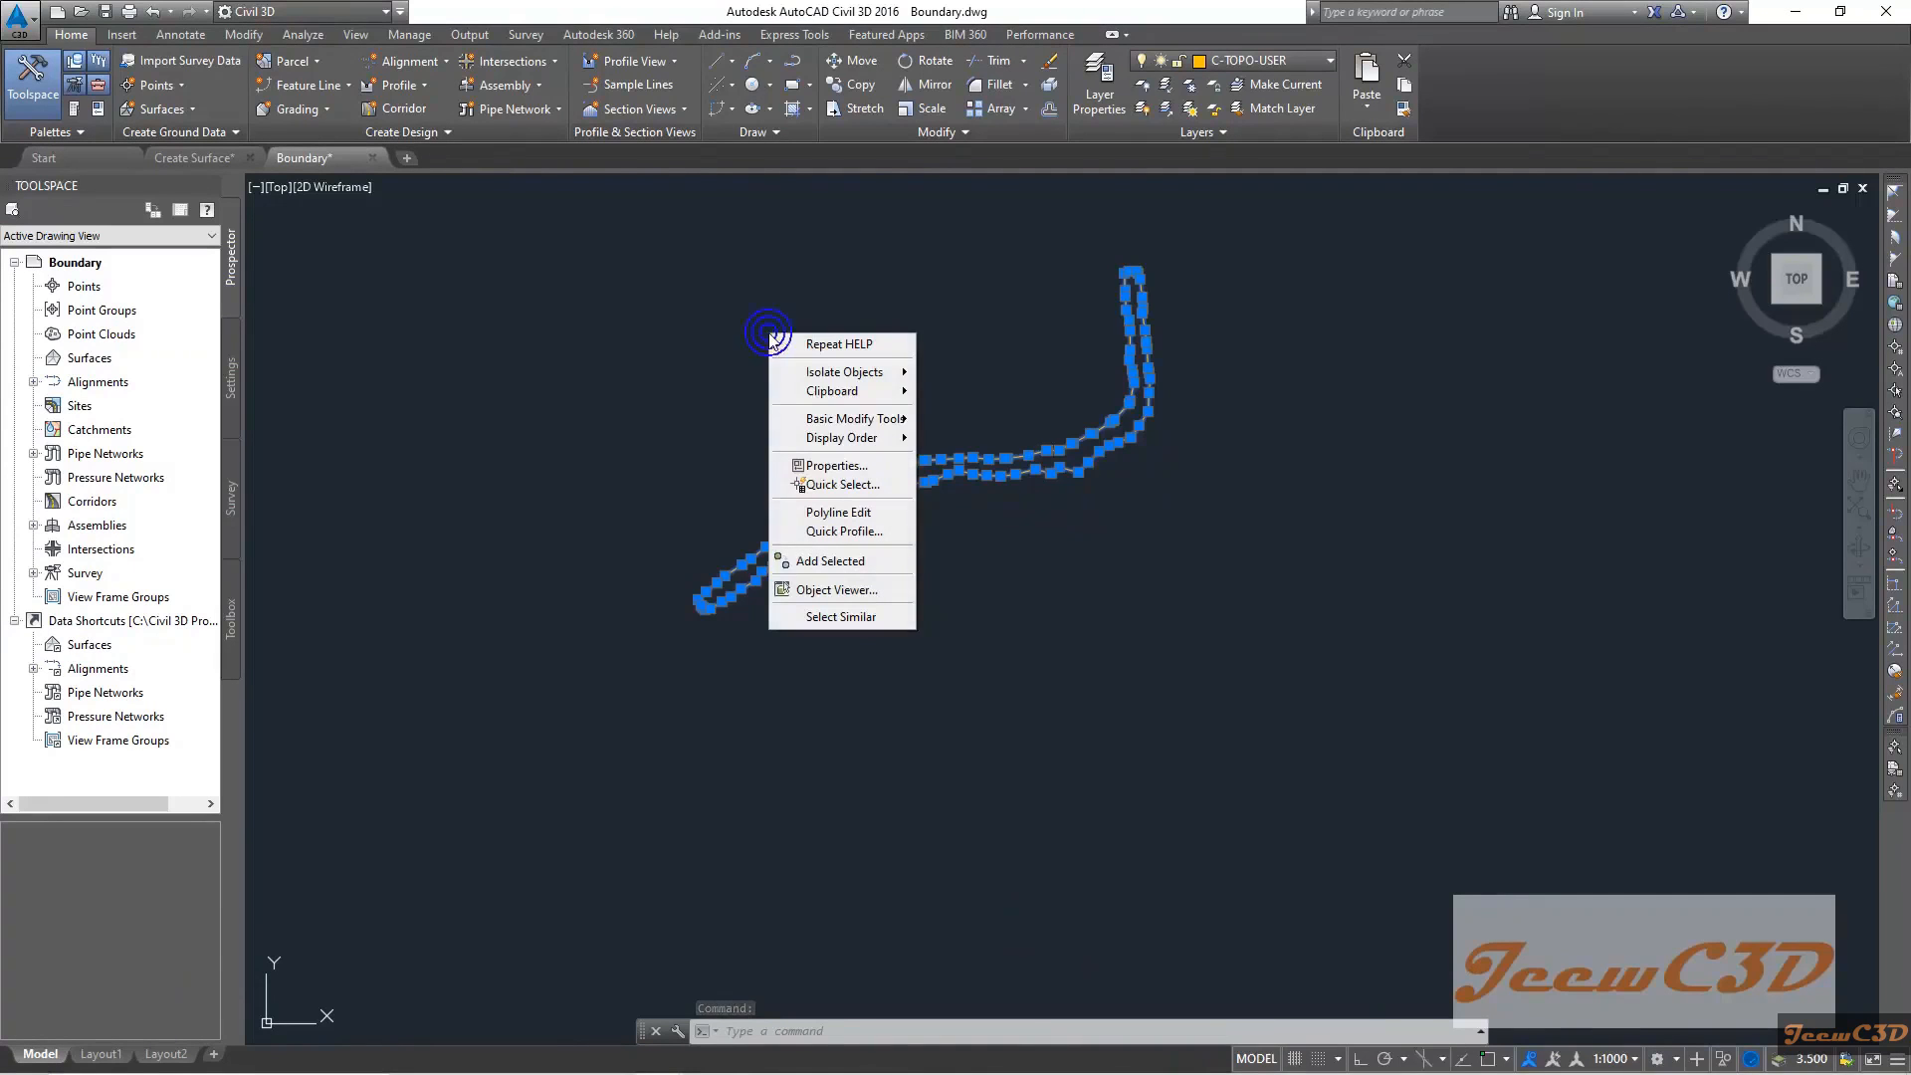
mouse_move(873, 398)
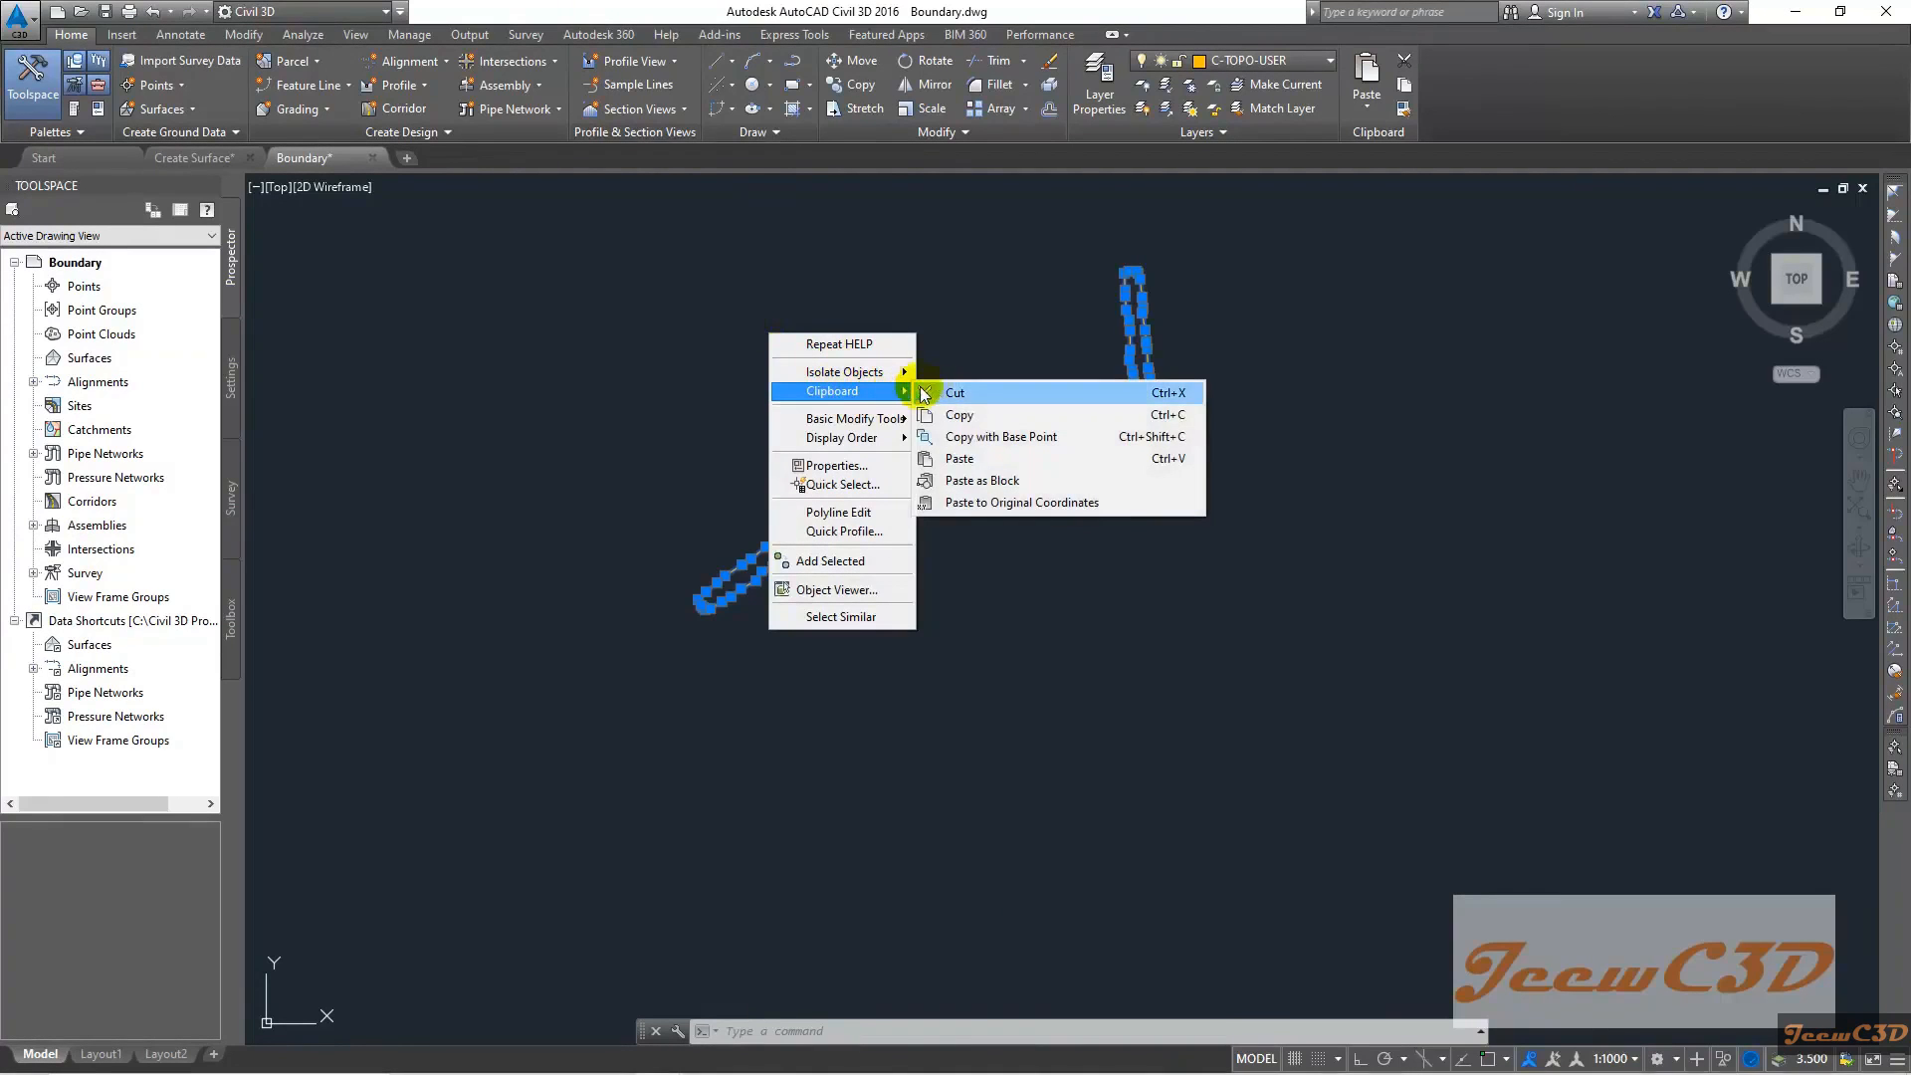
left_click(1018, 439)
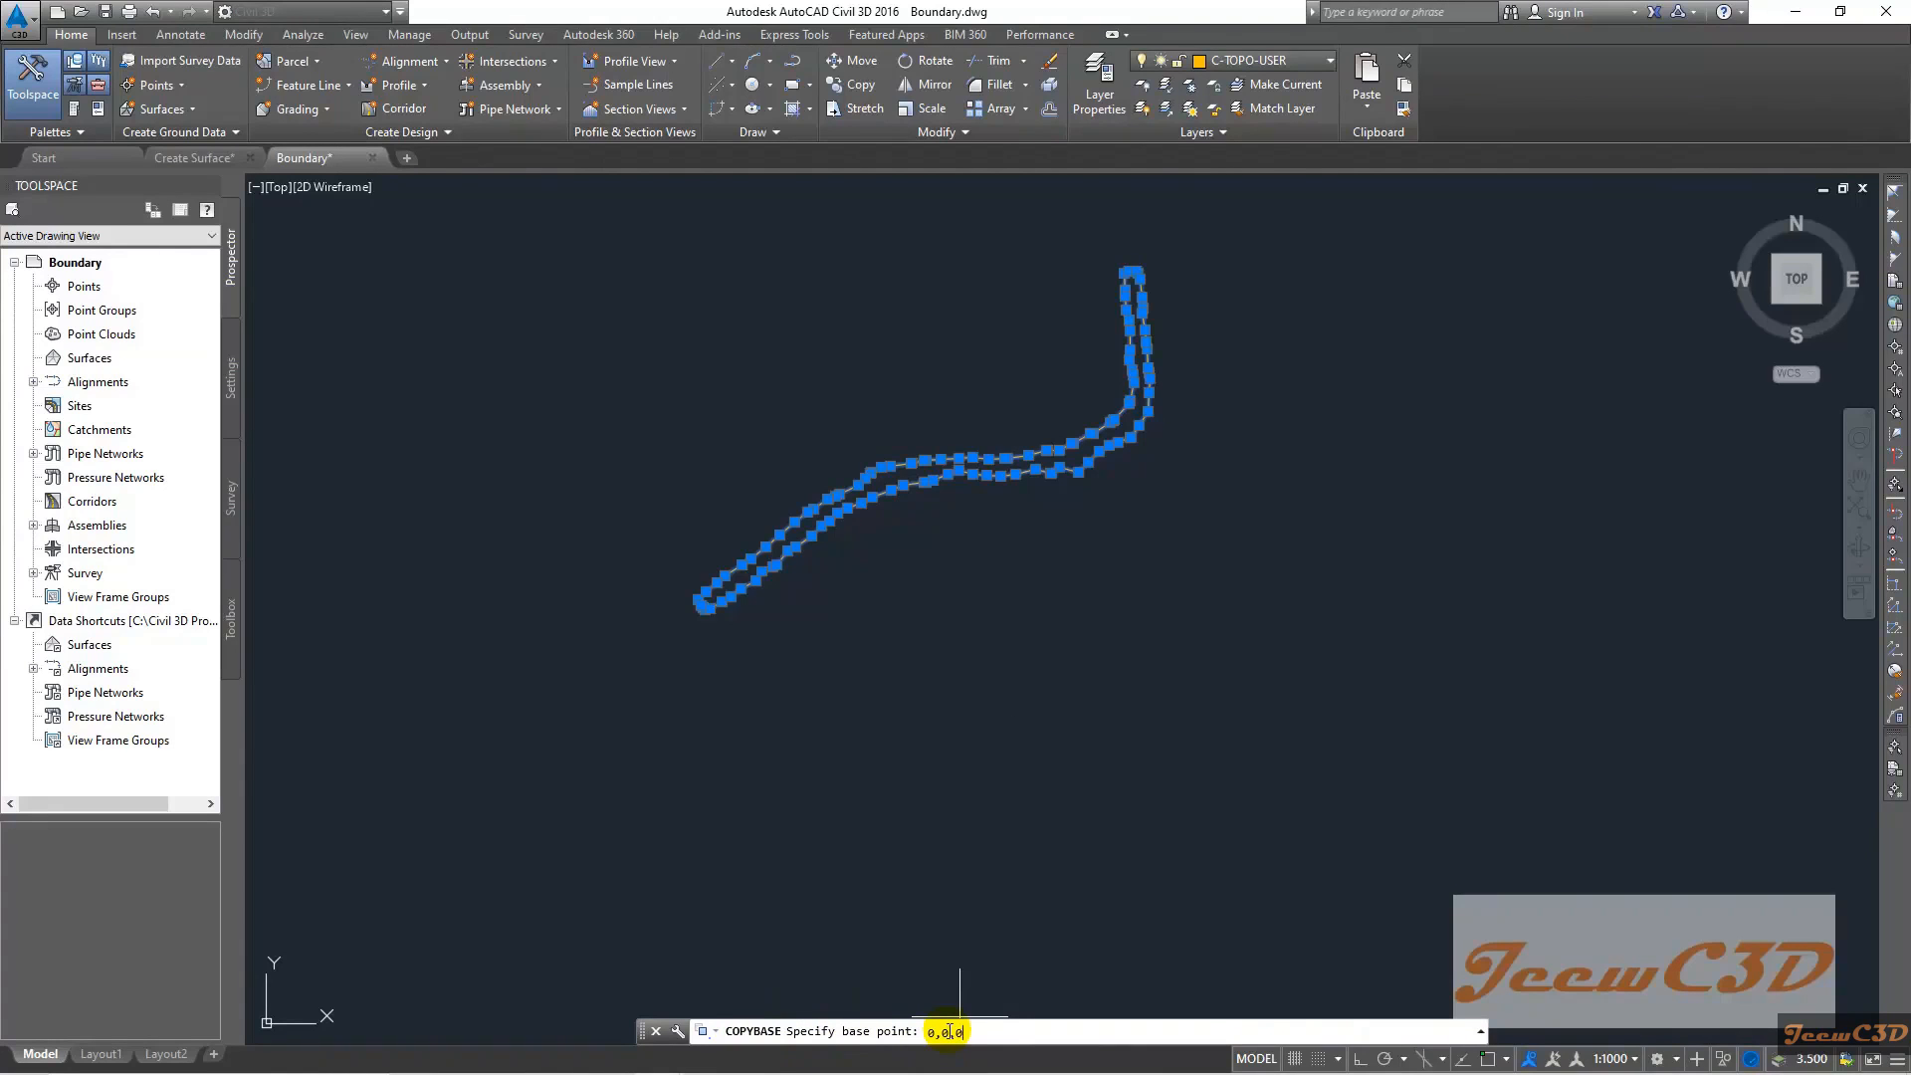
key("Return")
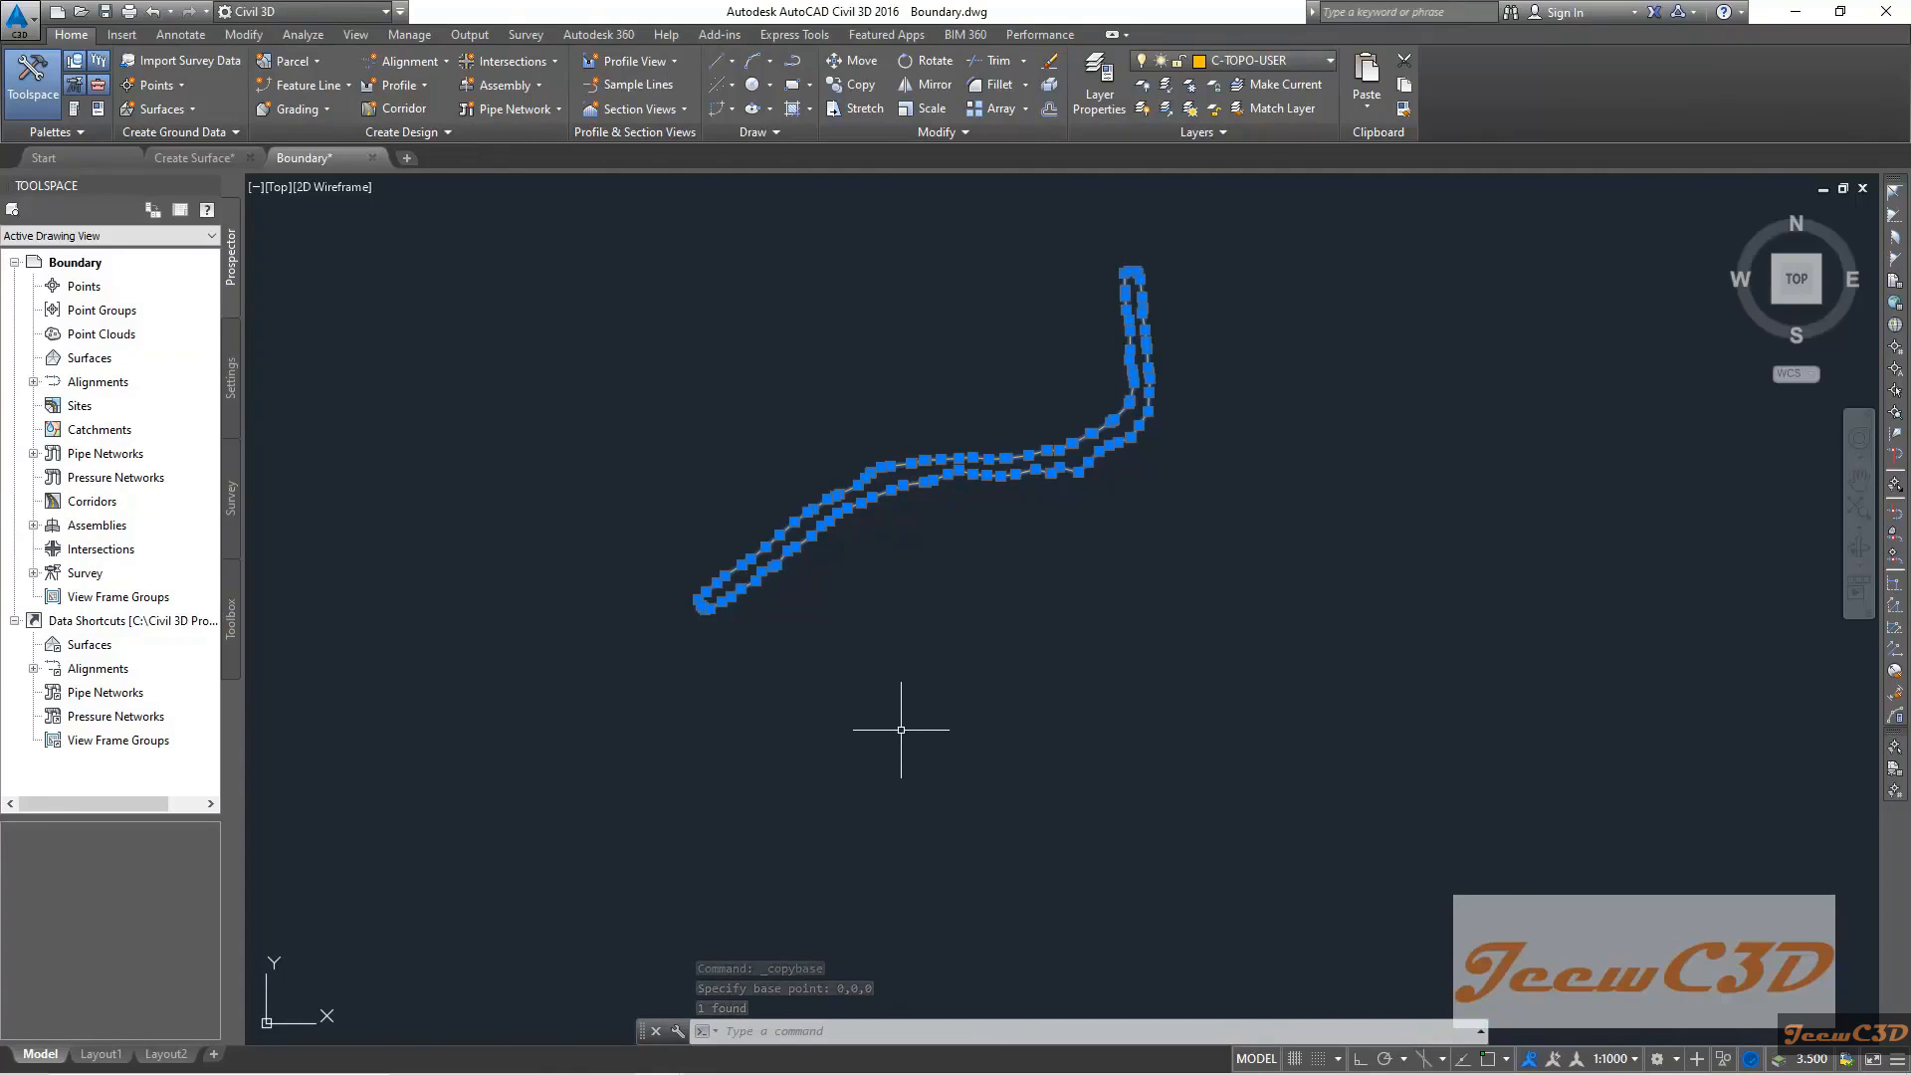
key("Escape")
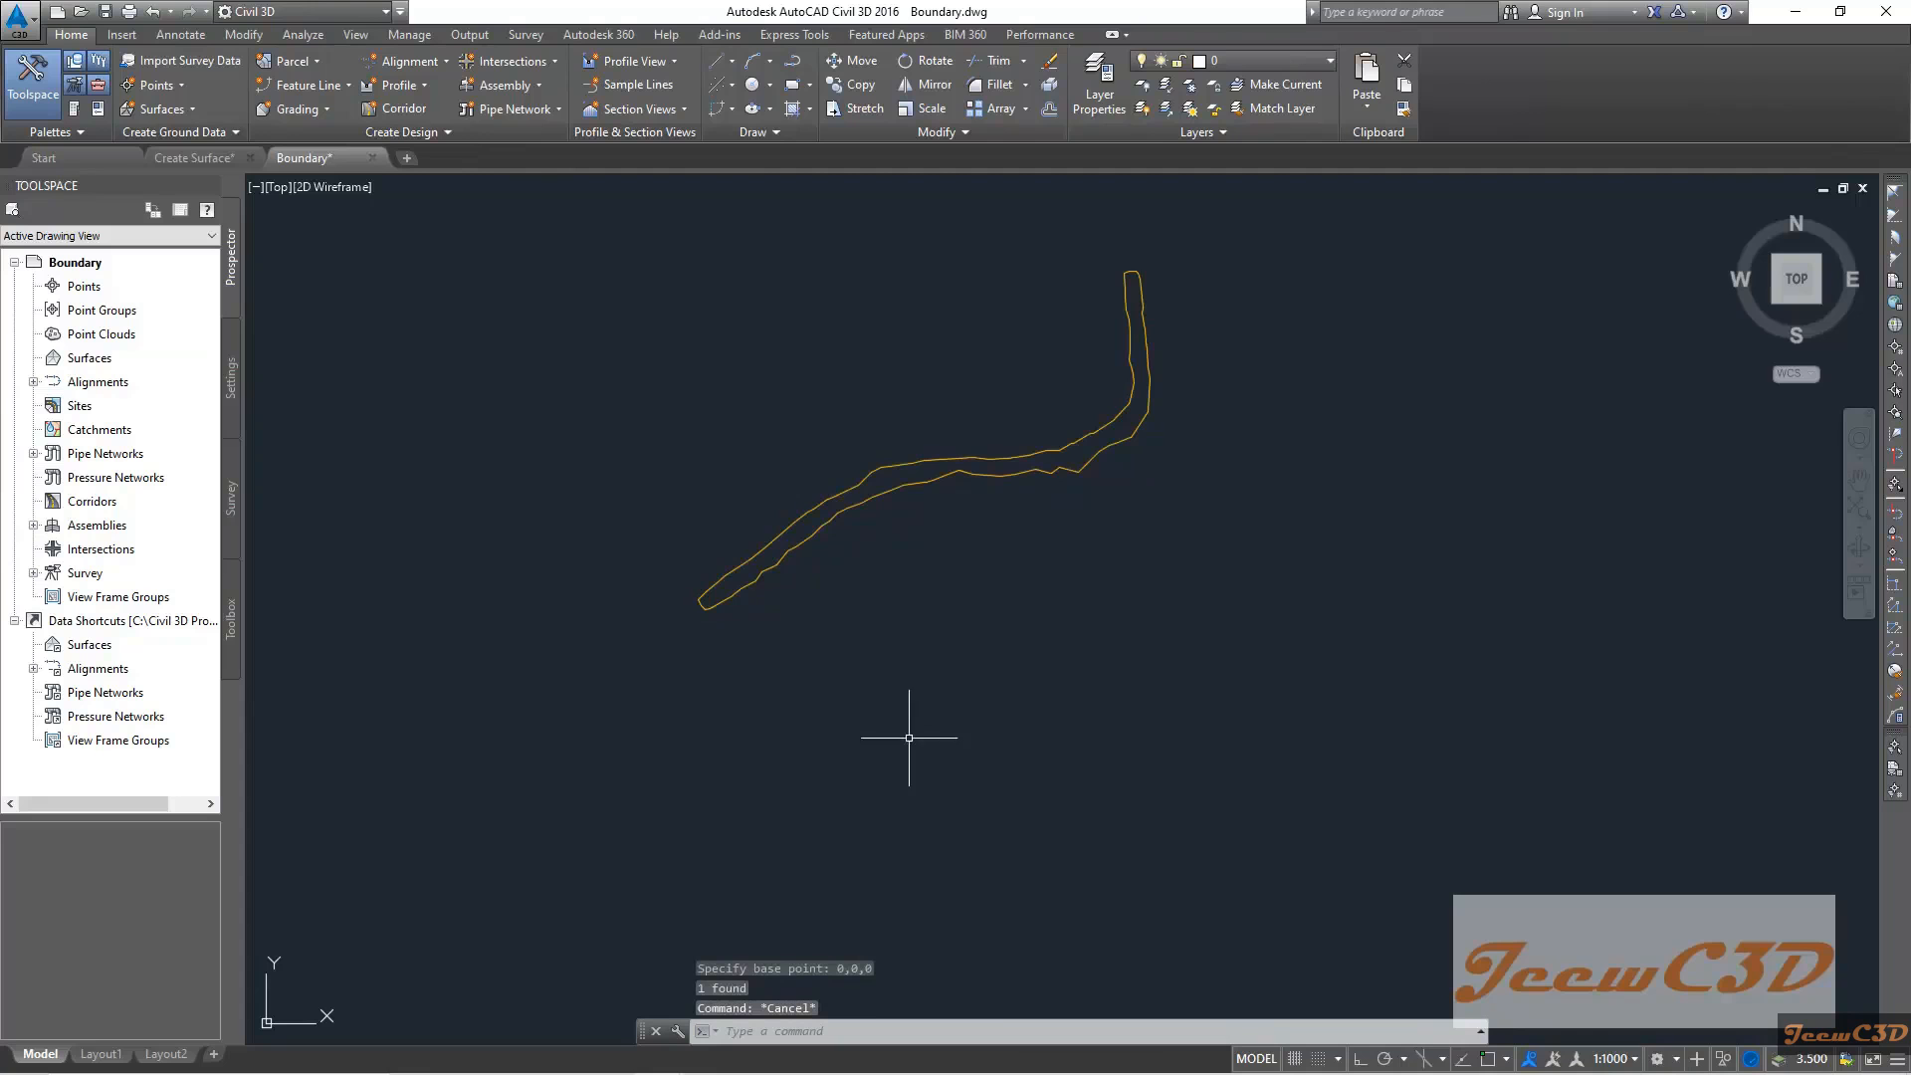
Switch to the Create Surface drawing and paste the boundary polyline at insertion point 0,0,0
left_click(195, 161)
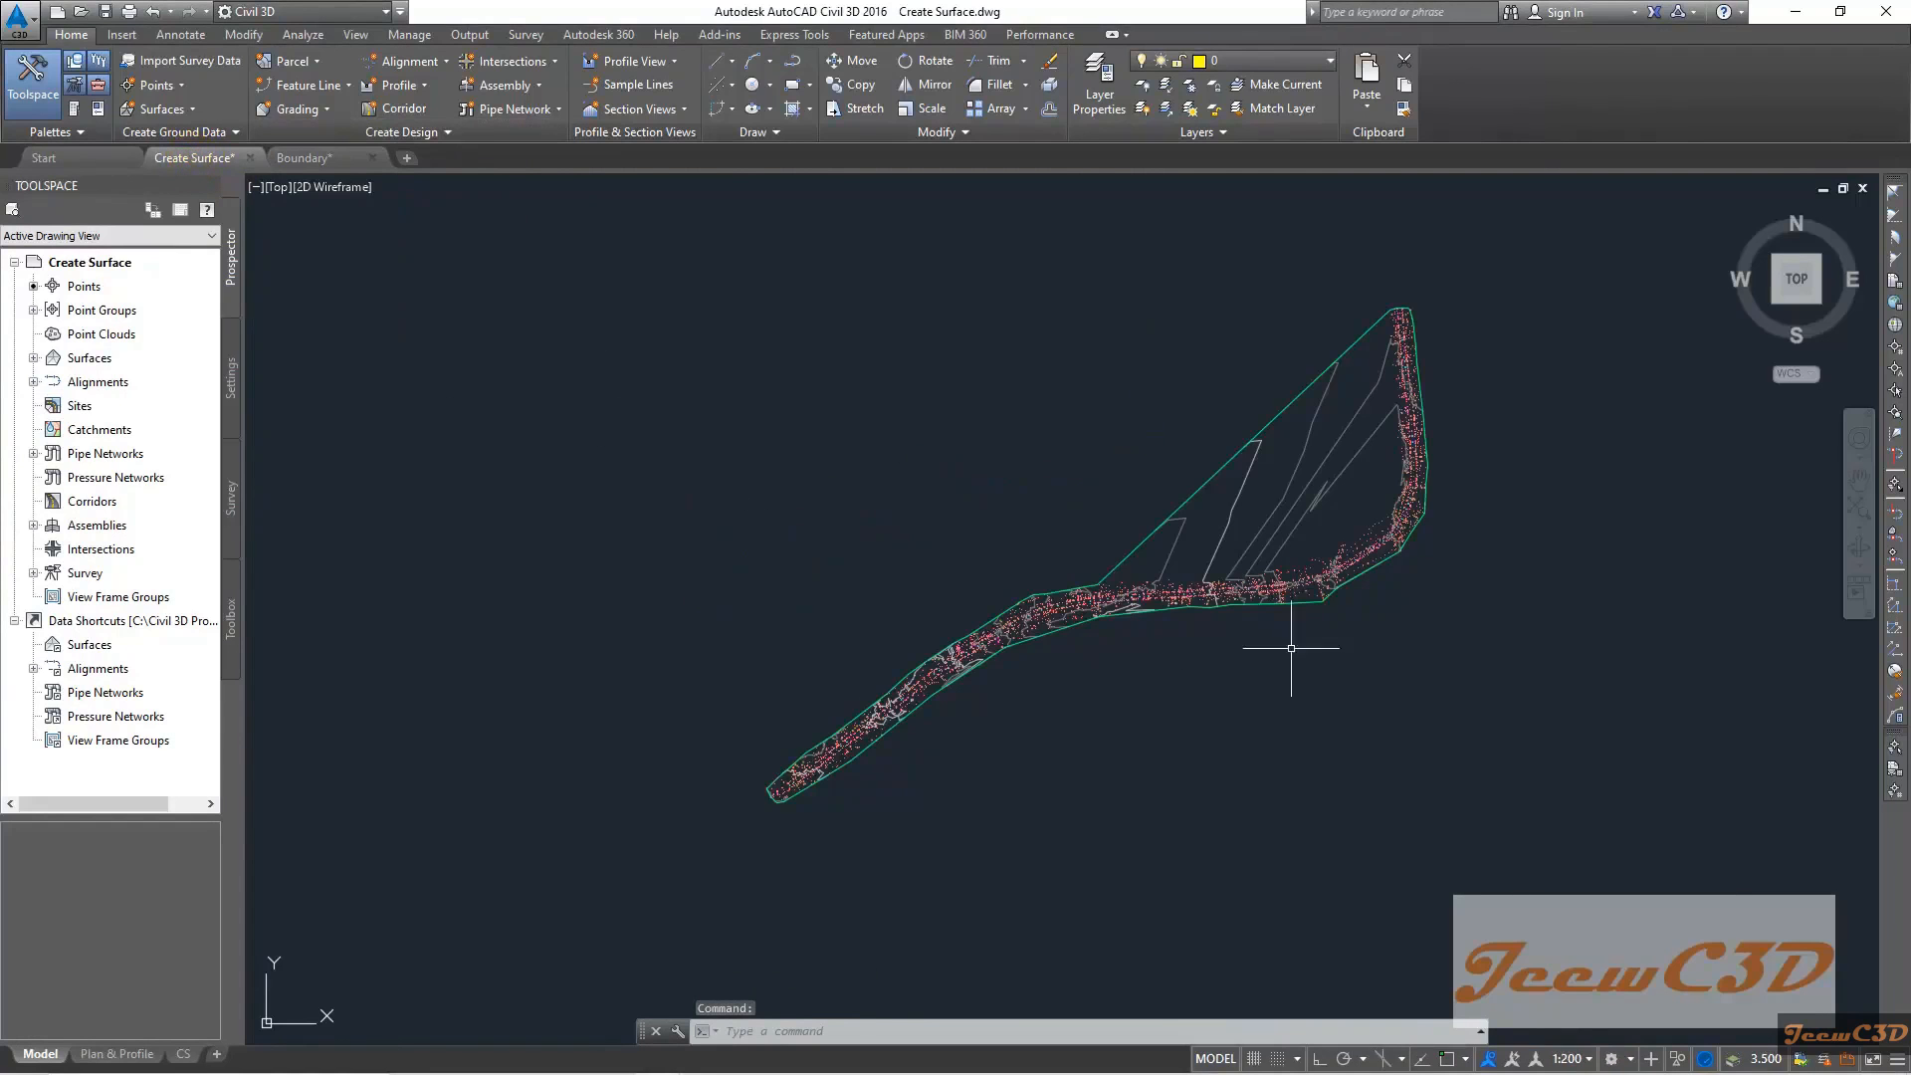
right_click(698, 331)
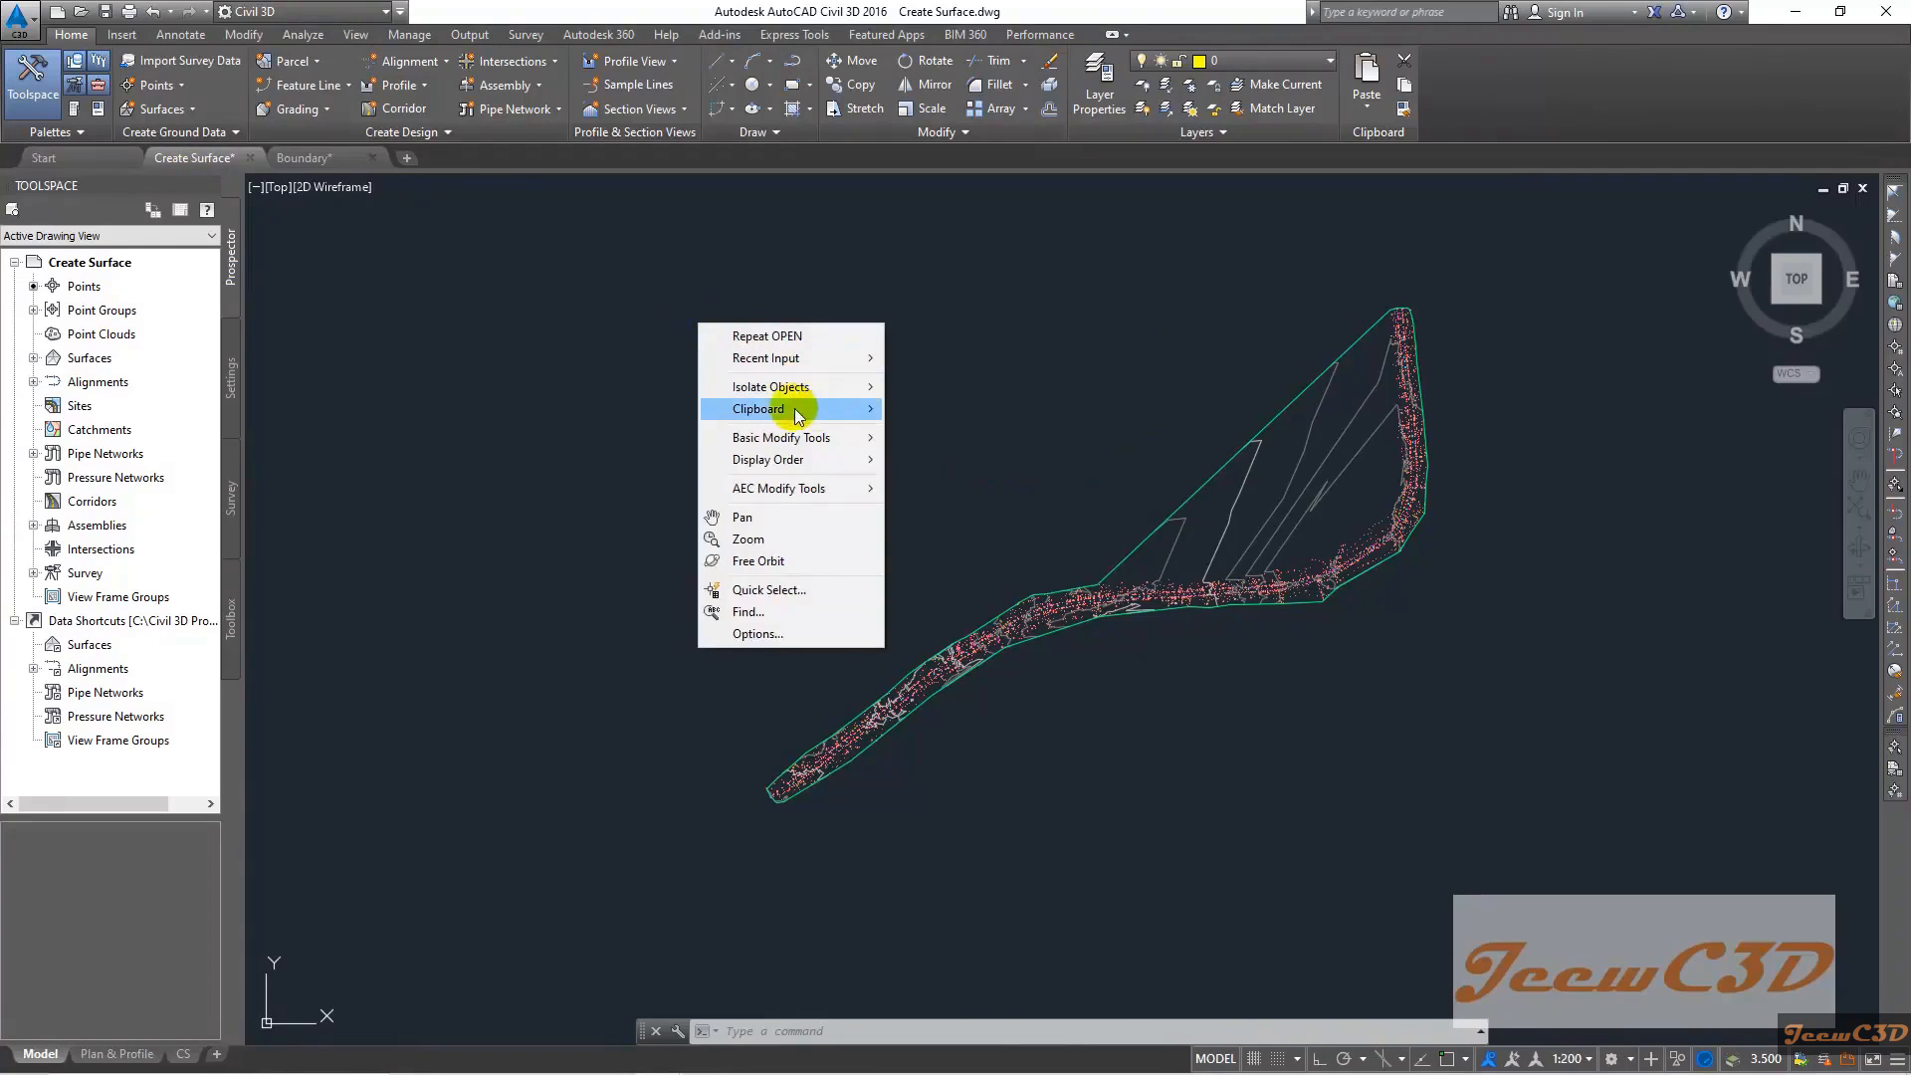
mouse_move(832, 411)
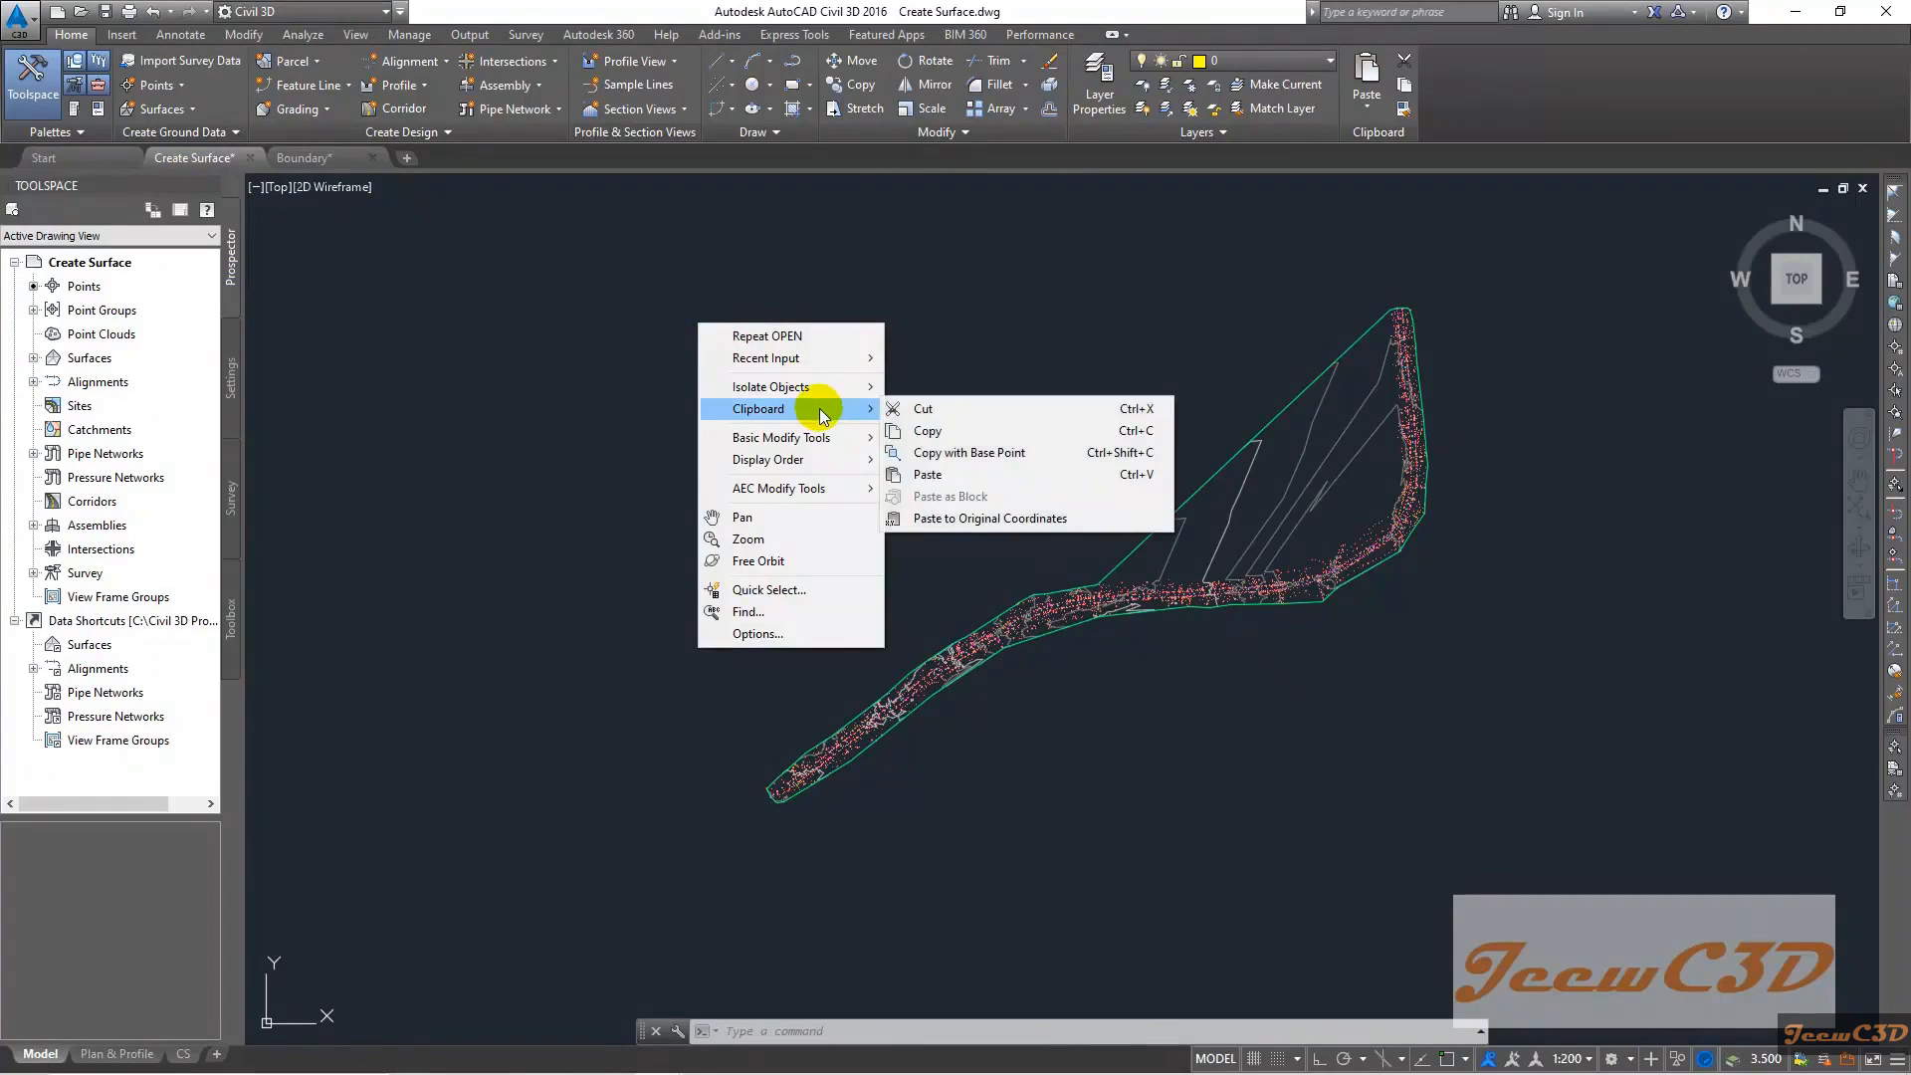
left_click(936, 484)
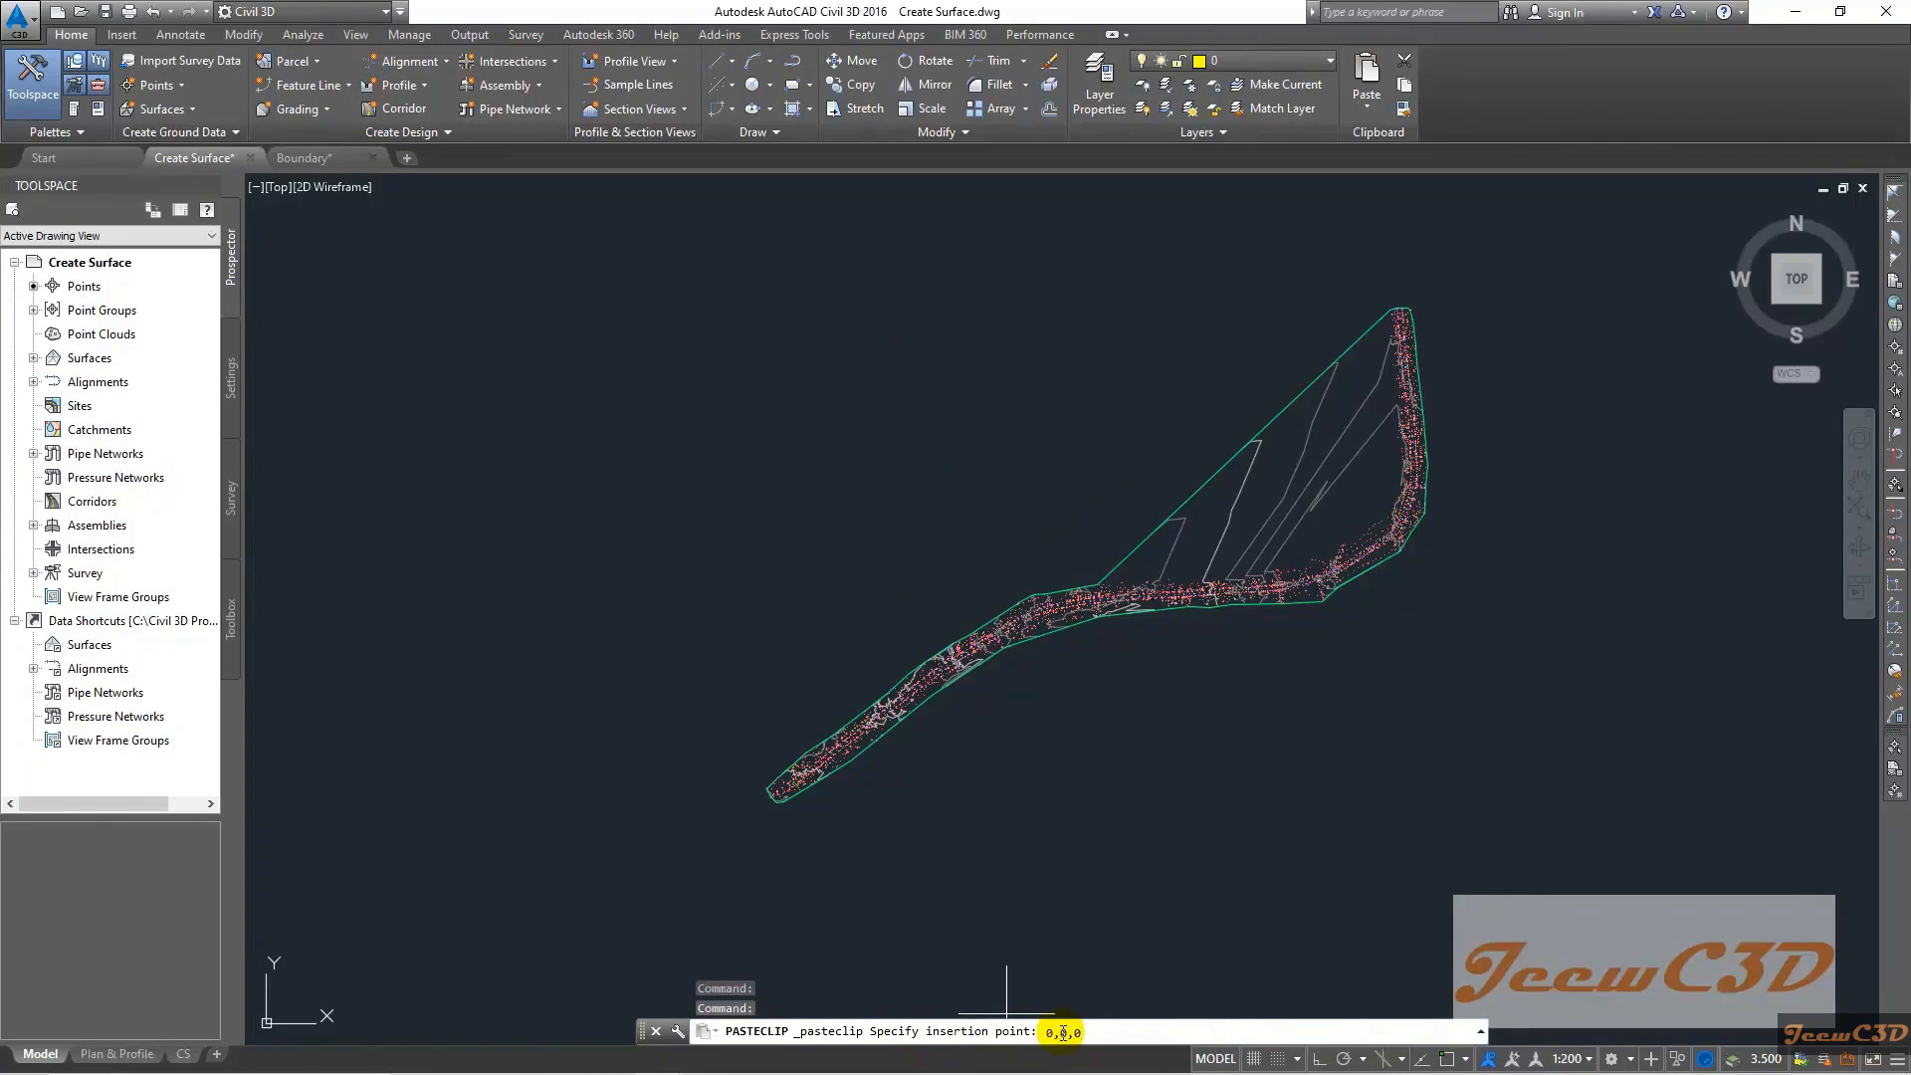
key("Return")
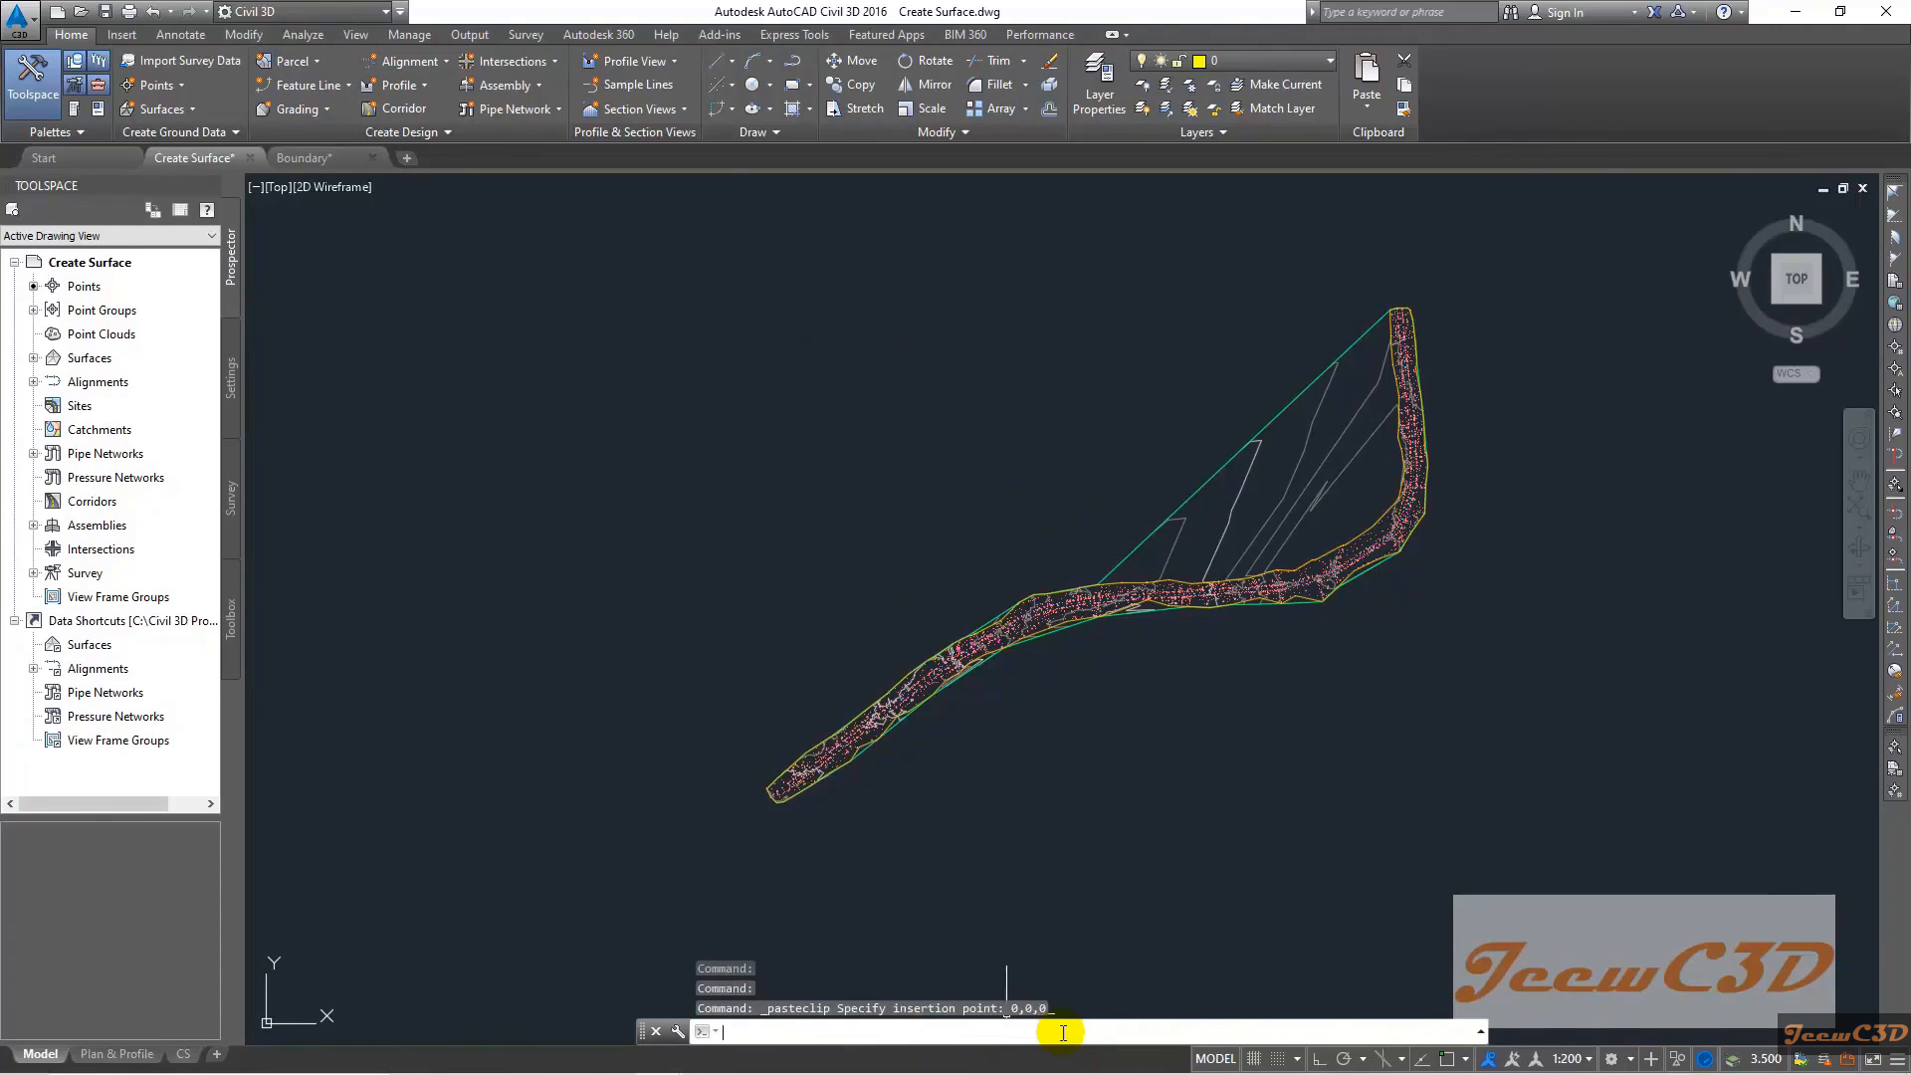
Examine how the pasted boundary polyline fits the surface border and survey points along the corridor
scroll(1285, 578, "up", 4)
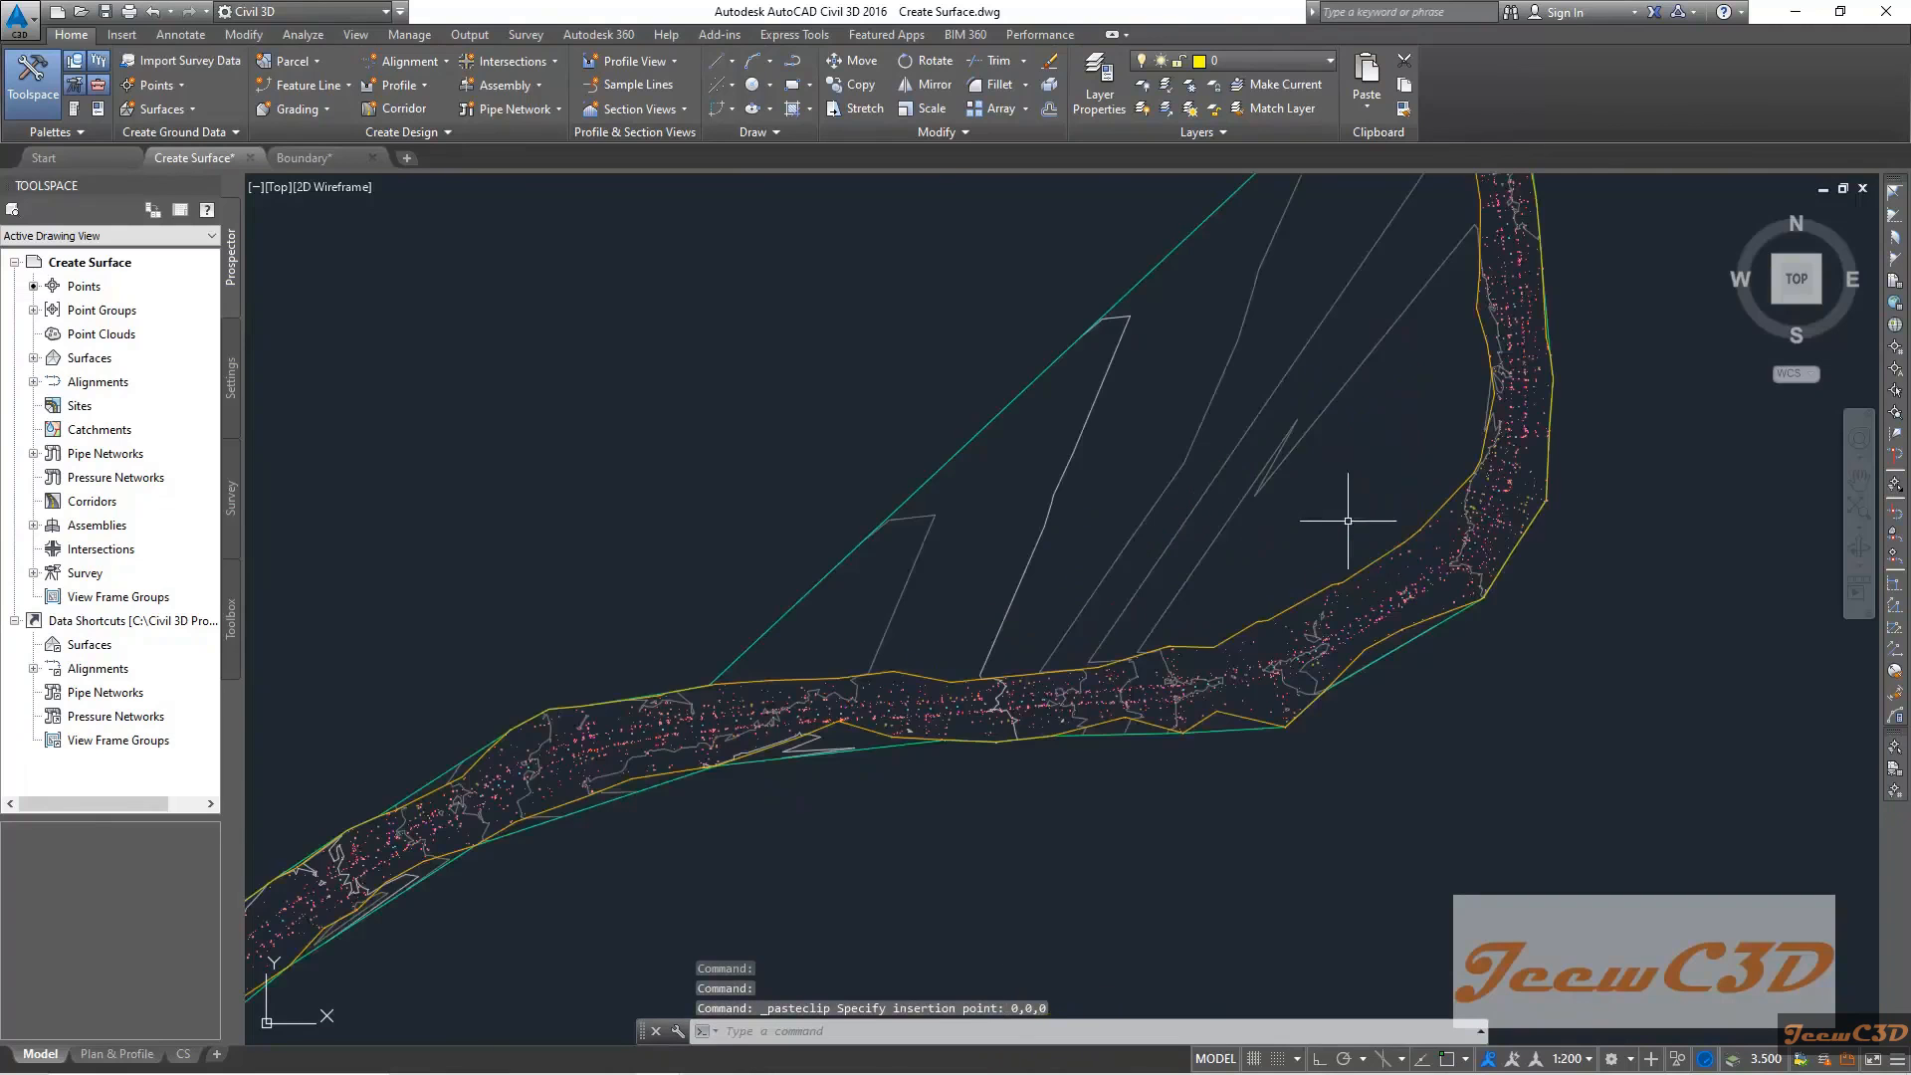
scroll(1345, 497, "down", 4)
scroll(1421, 603, "down", 2)
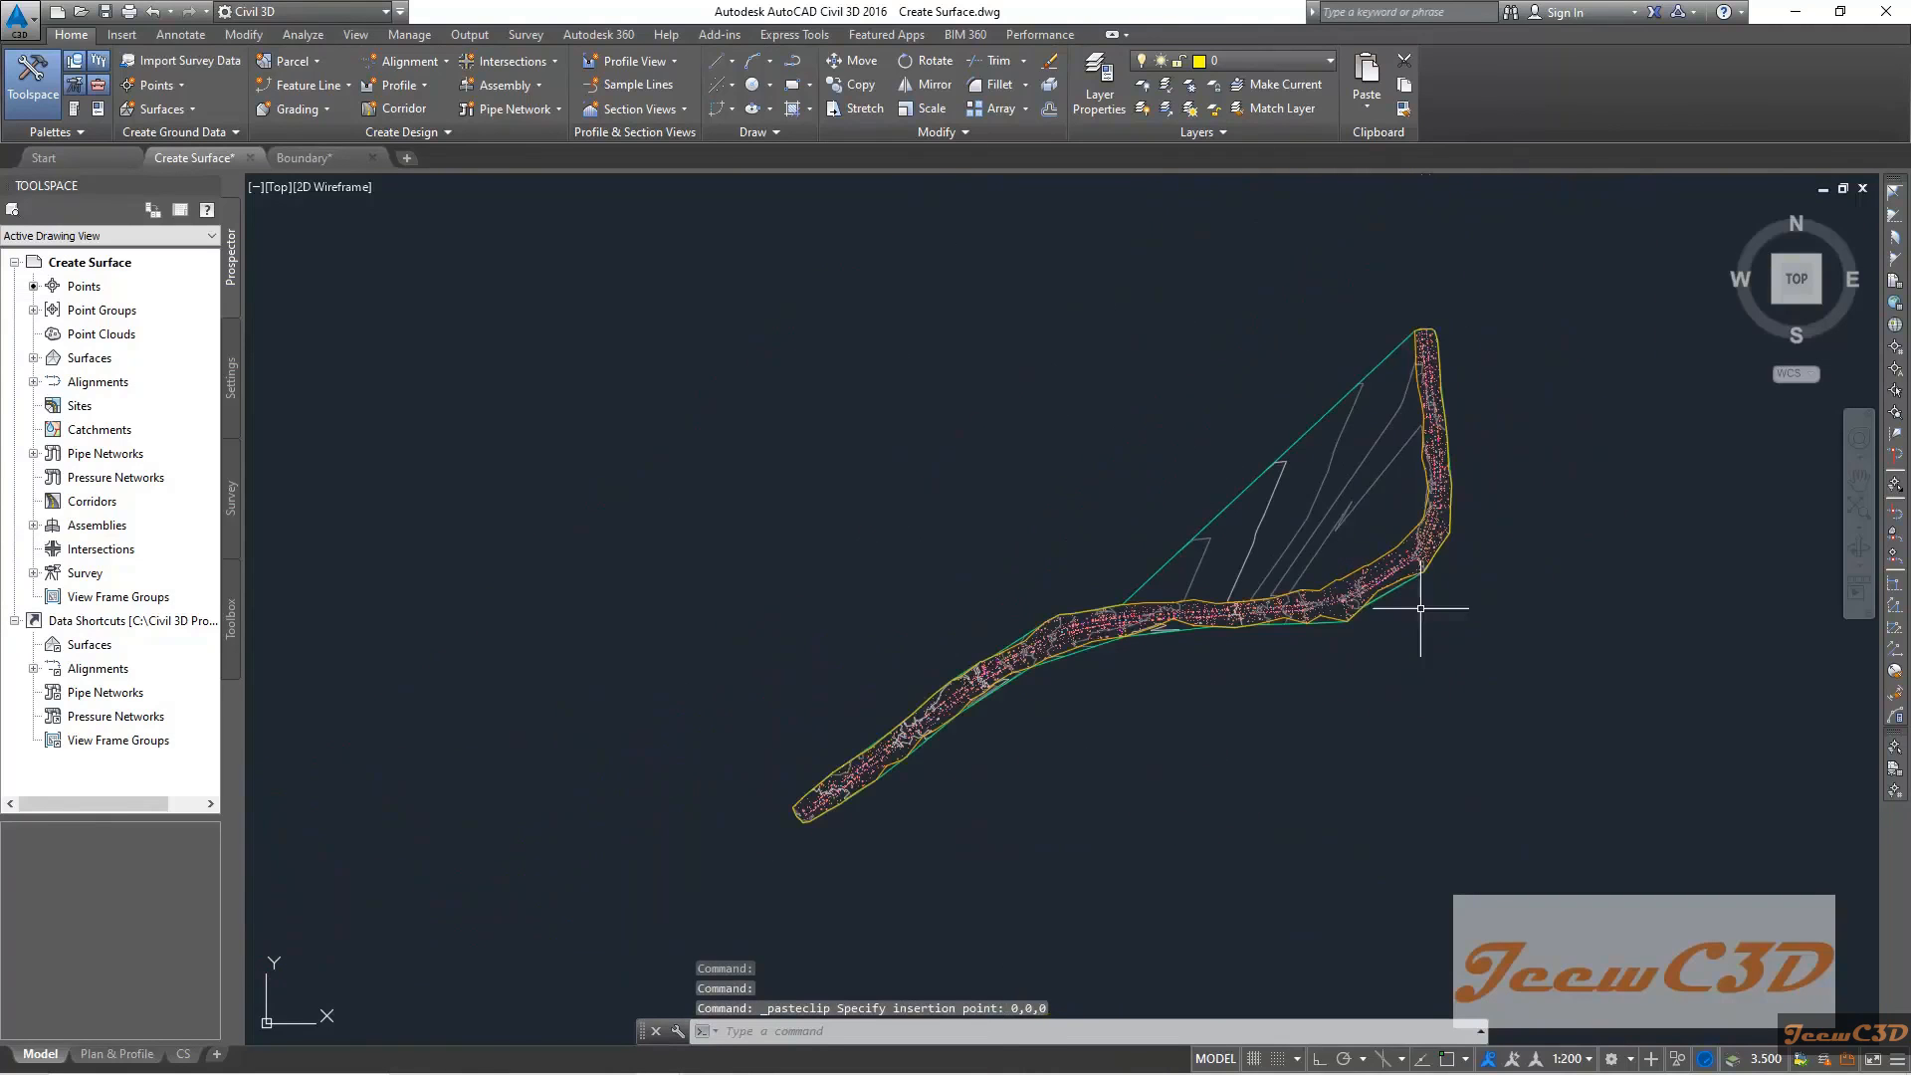
mouse_move(1074, 474)
middle_mouse_down()
mouse_move(1023, 409)
mouse_move(971, 481)
middle_mouse_up()
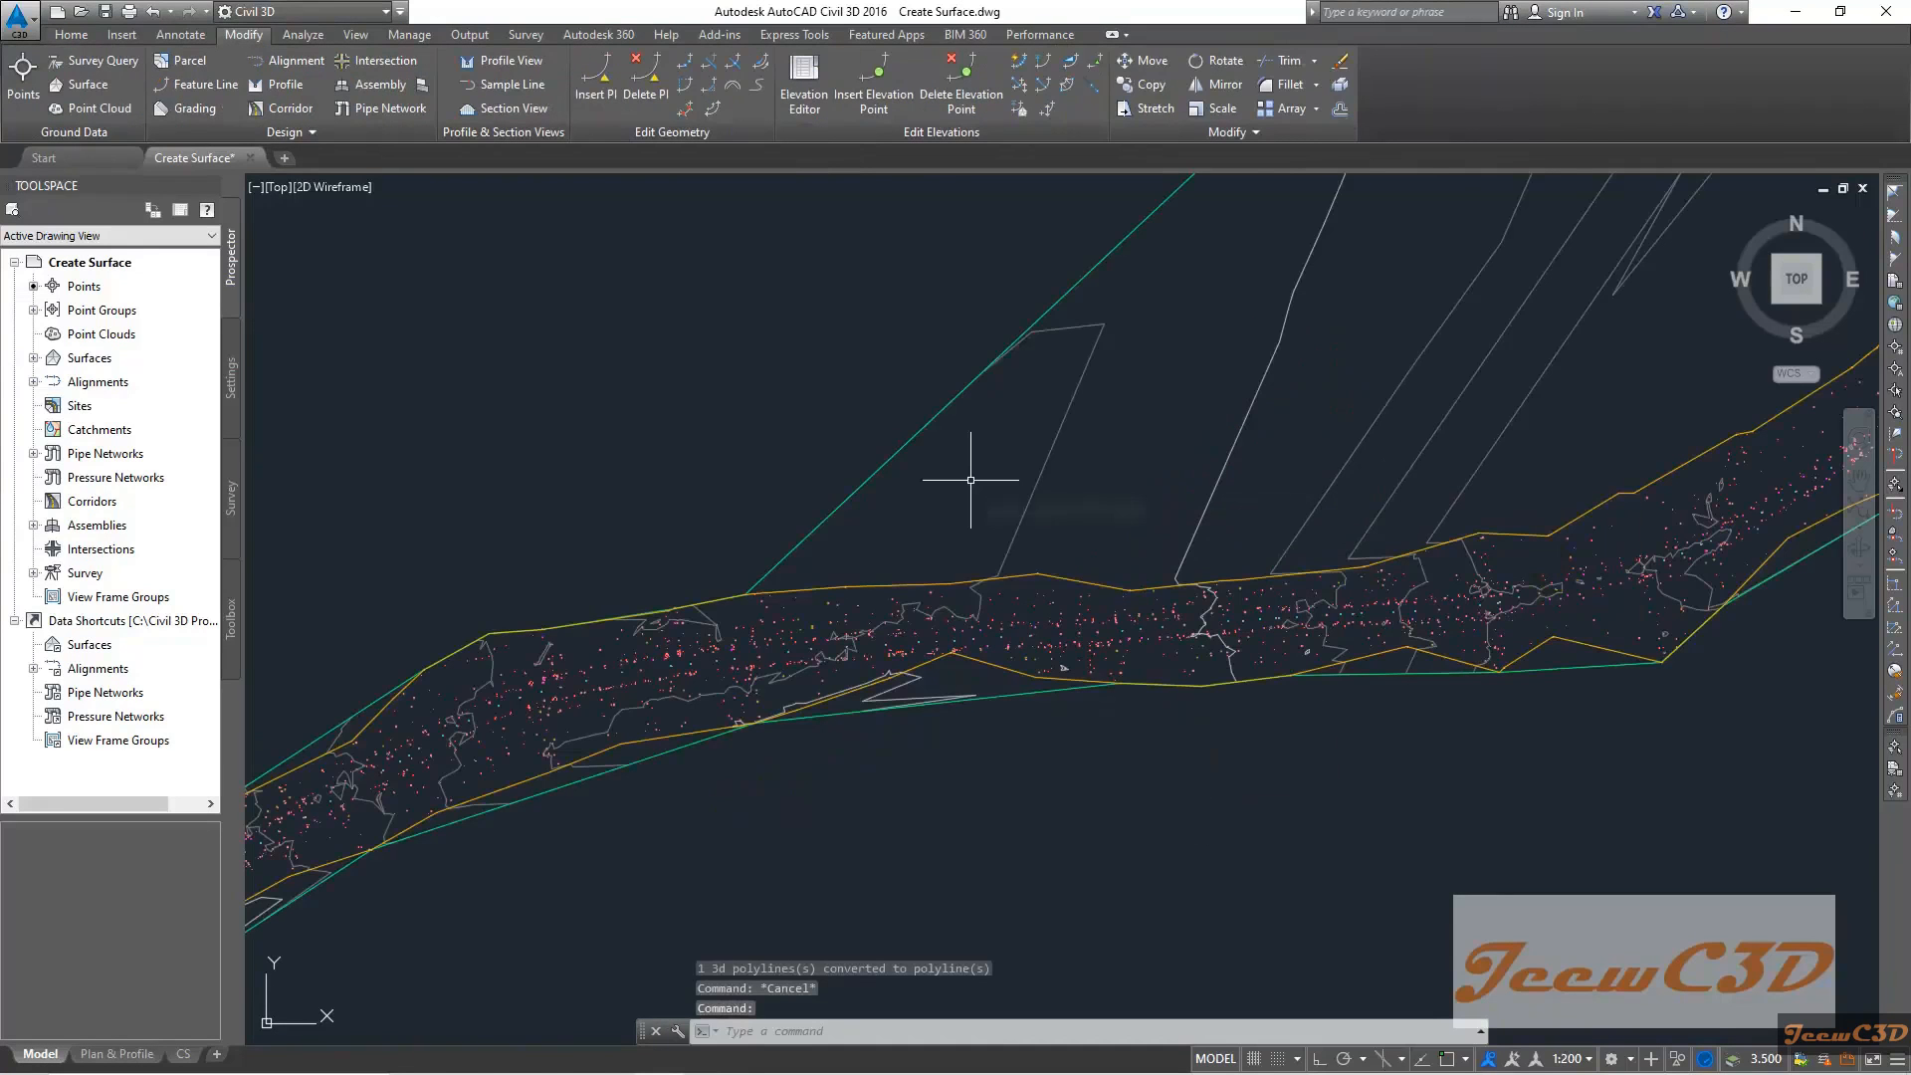
mouse_move(970, 480)
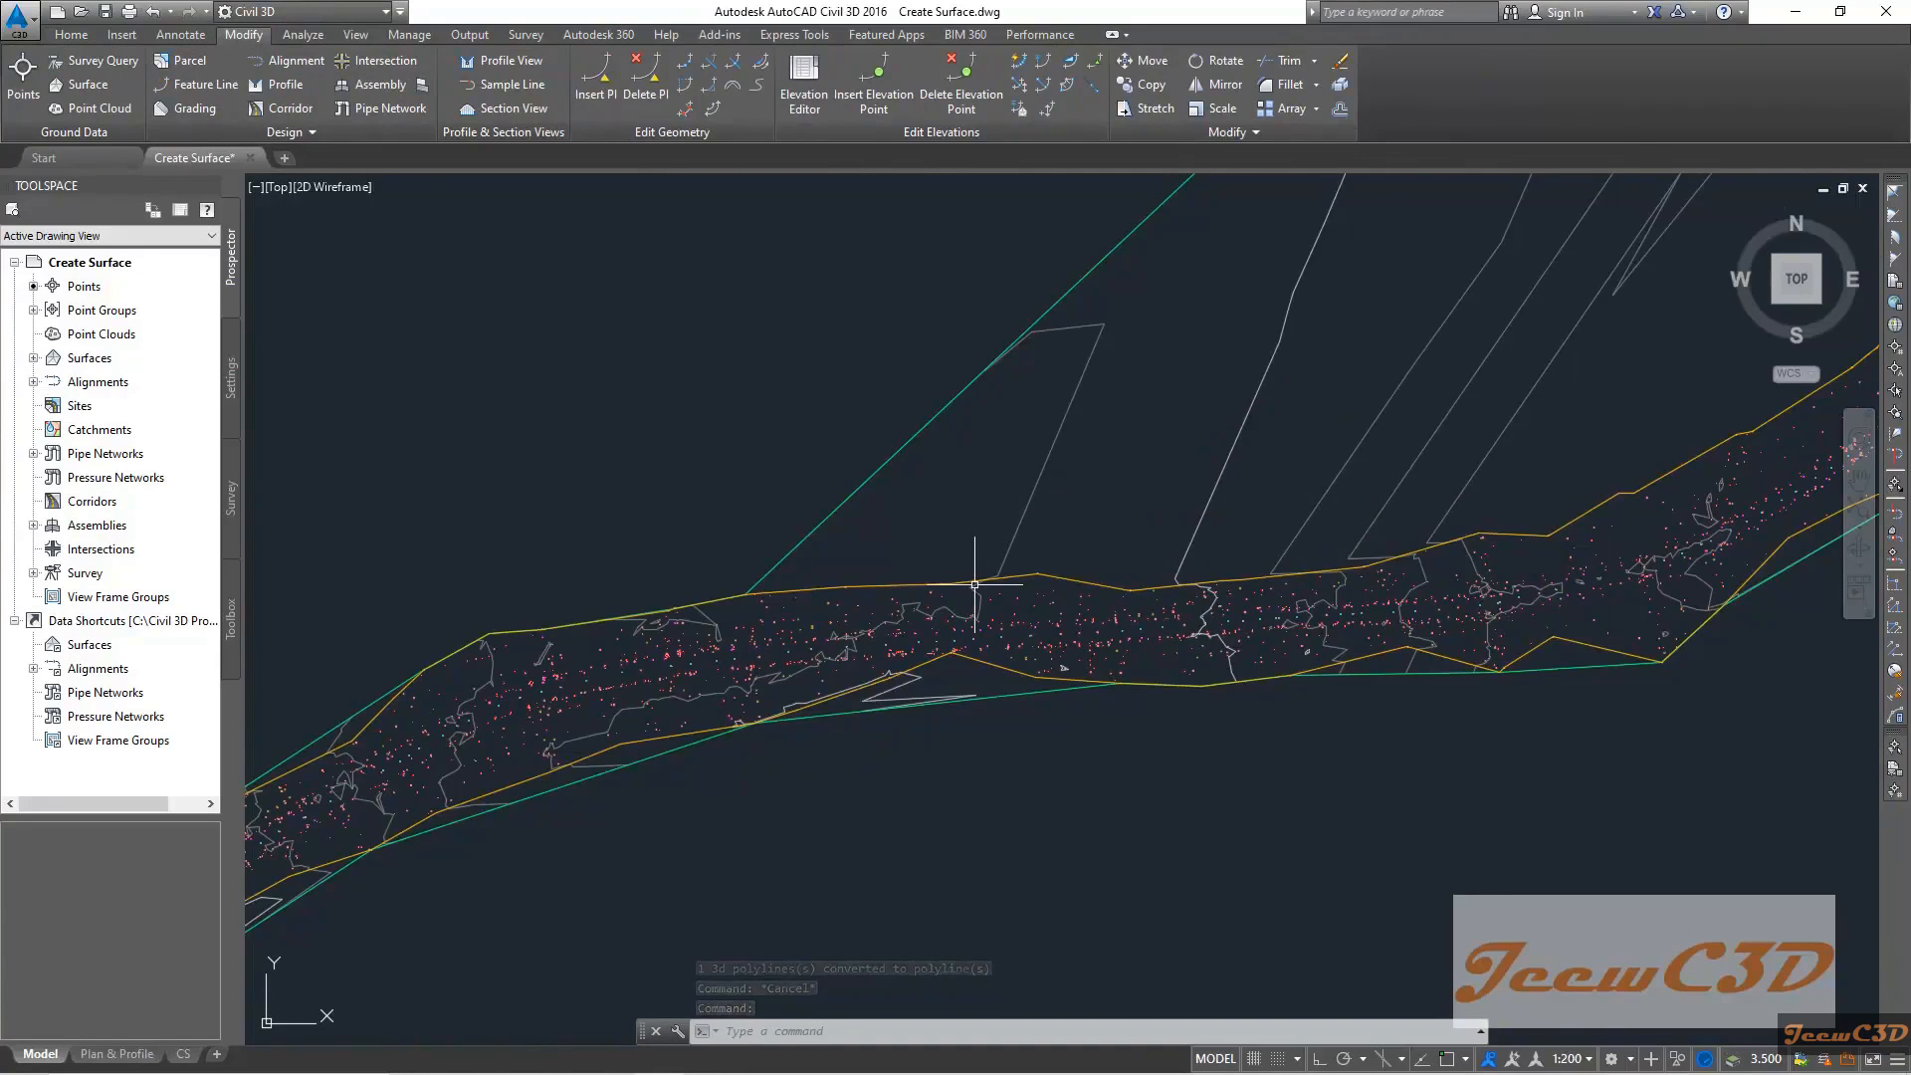
scroll(978, 592, "up", 3)
scroll(980, 642, "up", 3)
scroll(977, 649, "down", 3)
middle_click_drag(977, 717, 1021, 582)
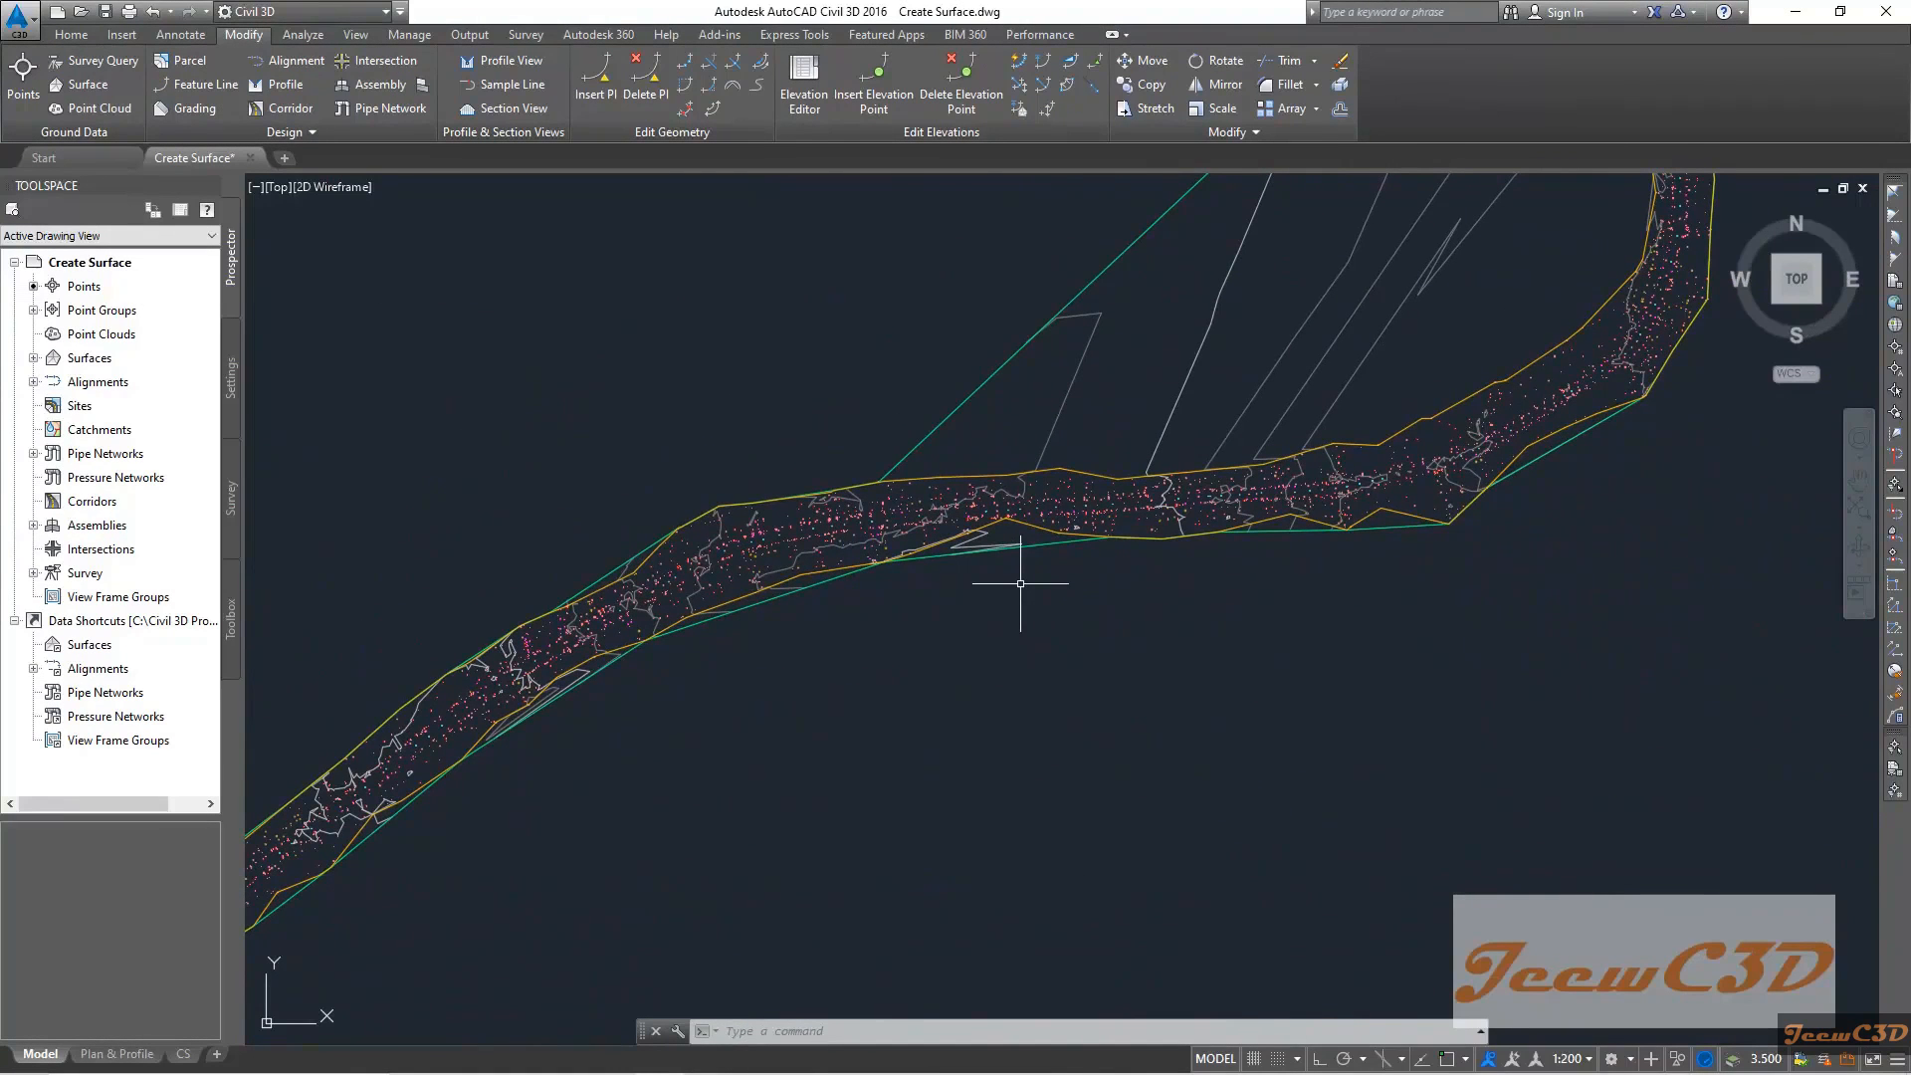
scroll(567, 502, "down", 5)
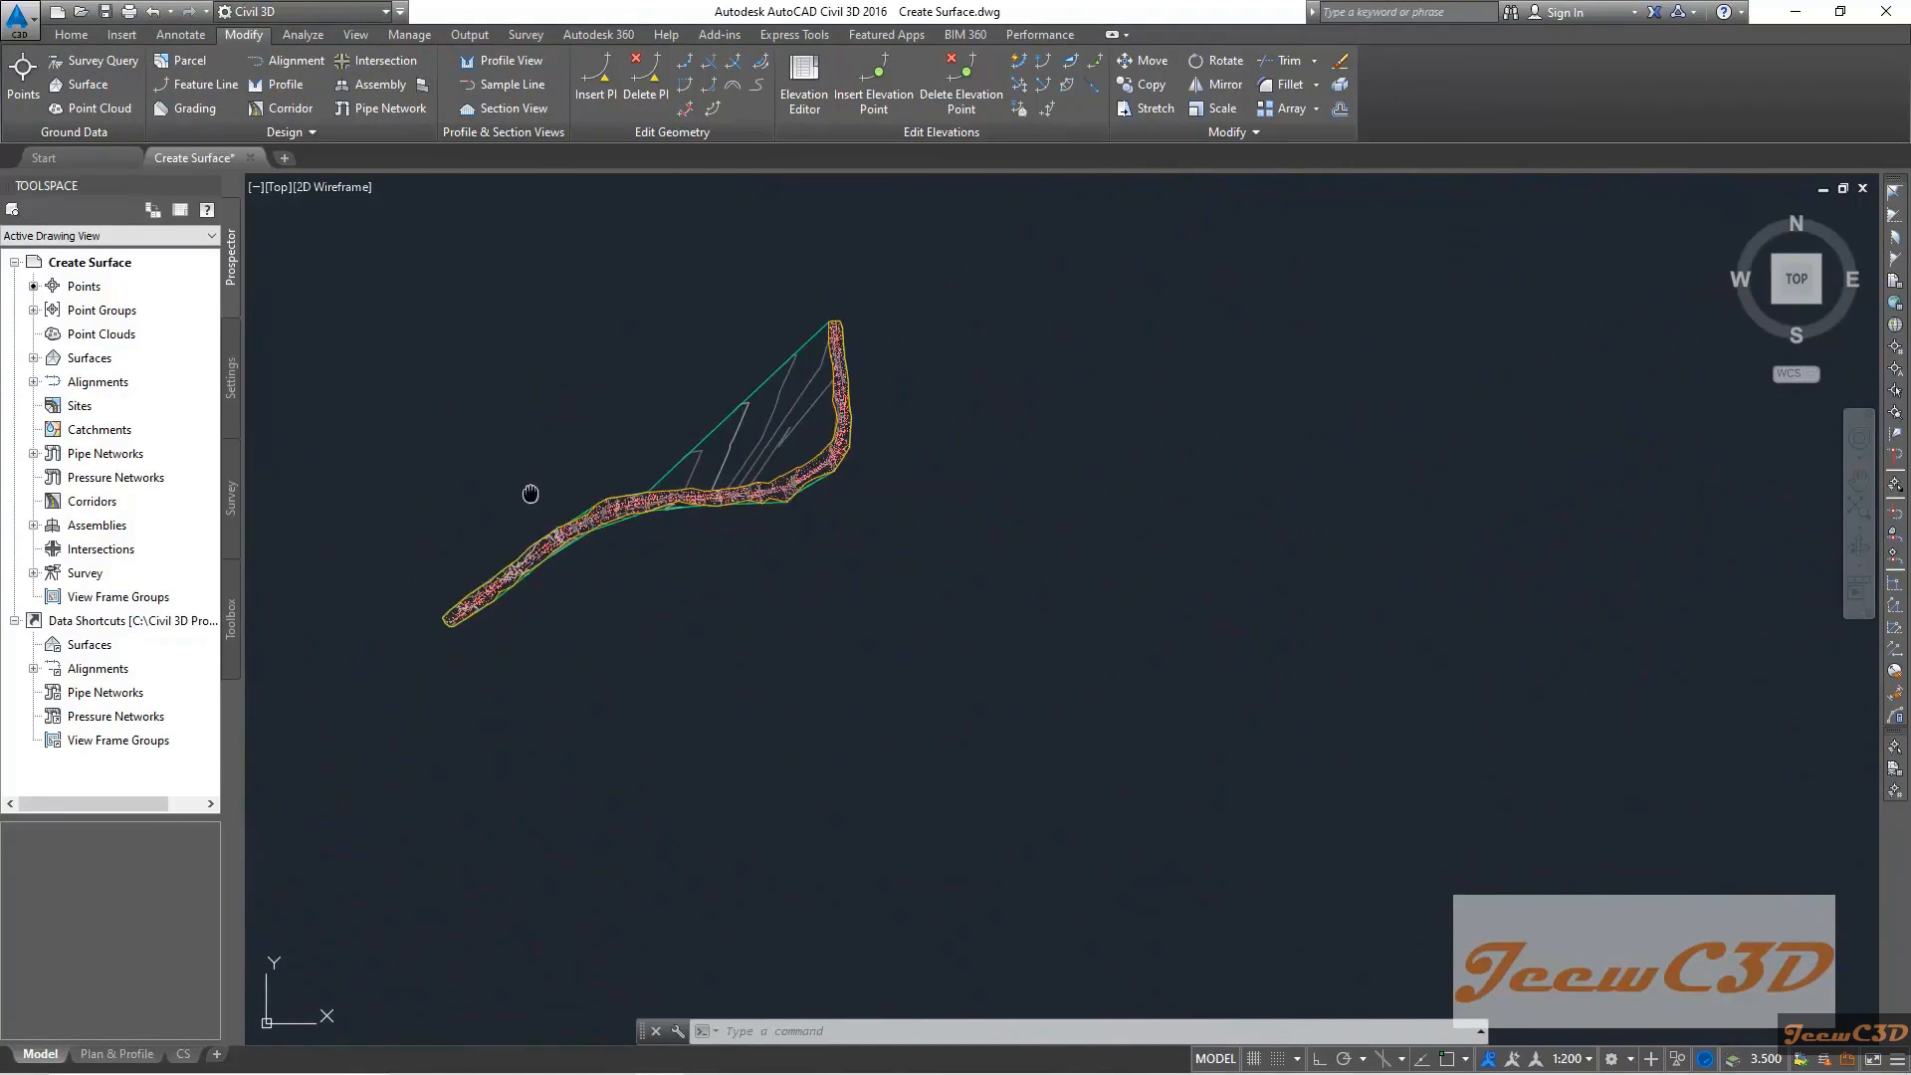
middle_click_drag(521, 504, 737, 452)
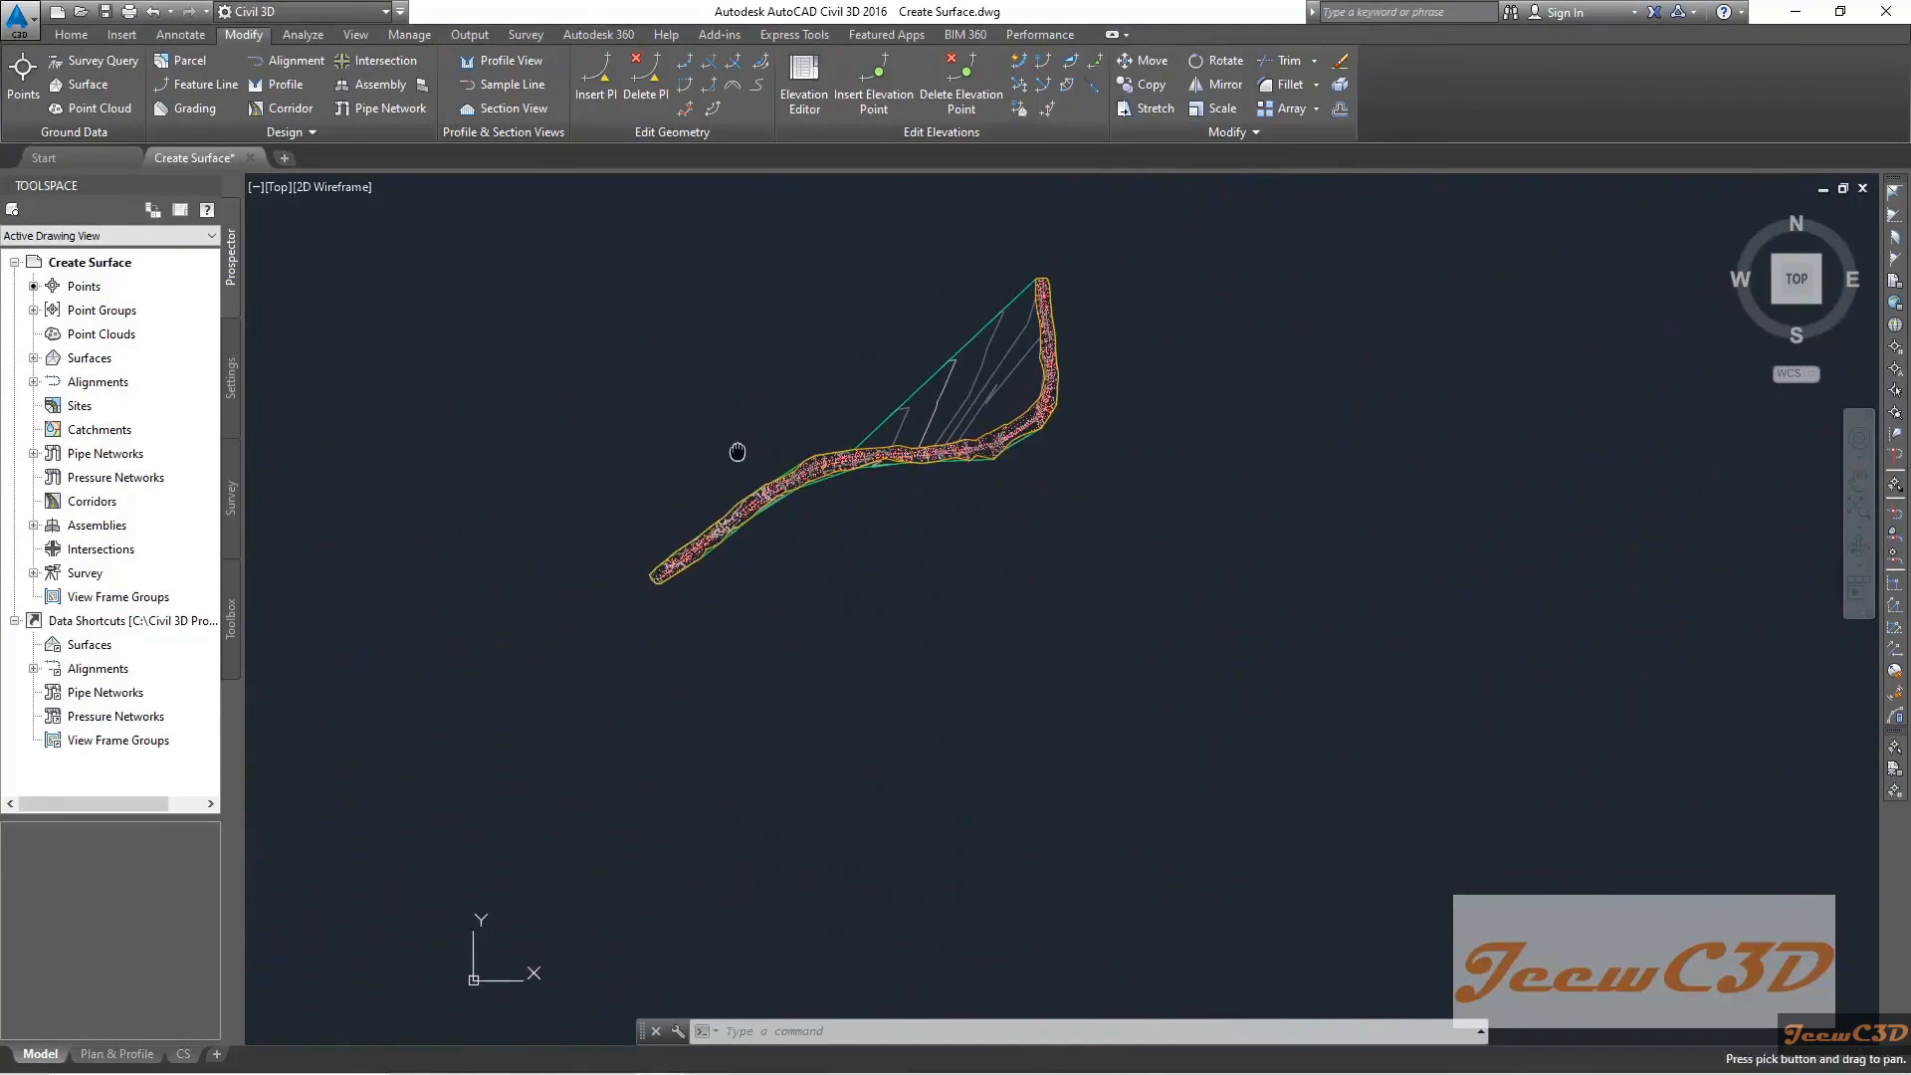
Start a new boundary in the EG surface definition named Outer, with type Outer, non-destructive breakline on and 1.000m mid-ordinate distance
left_click(33, 358)
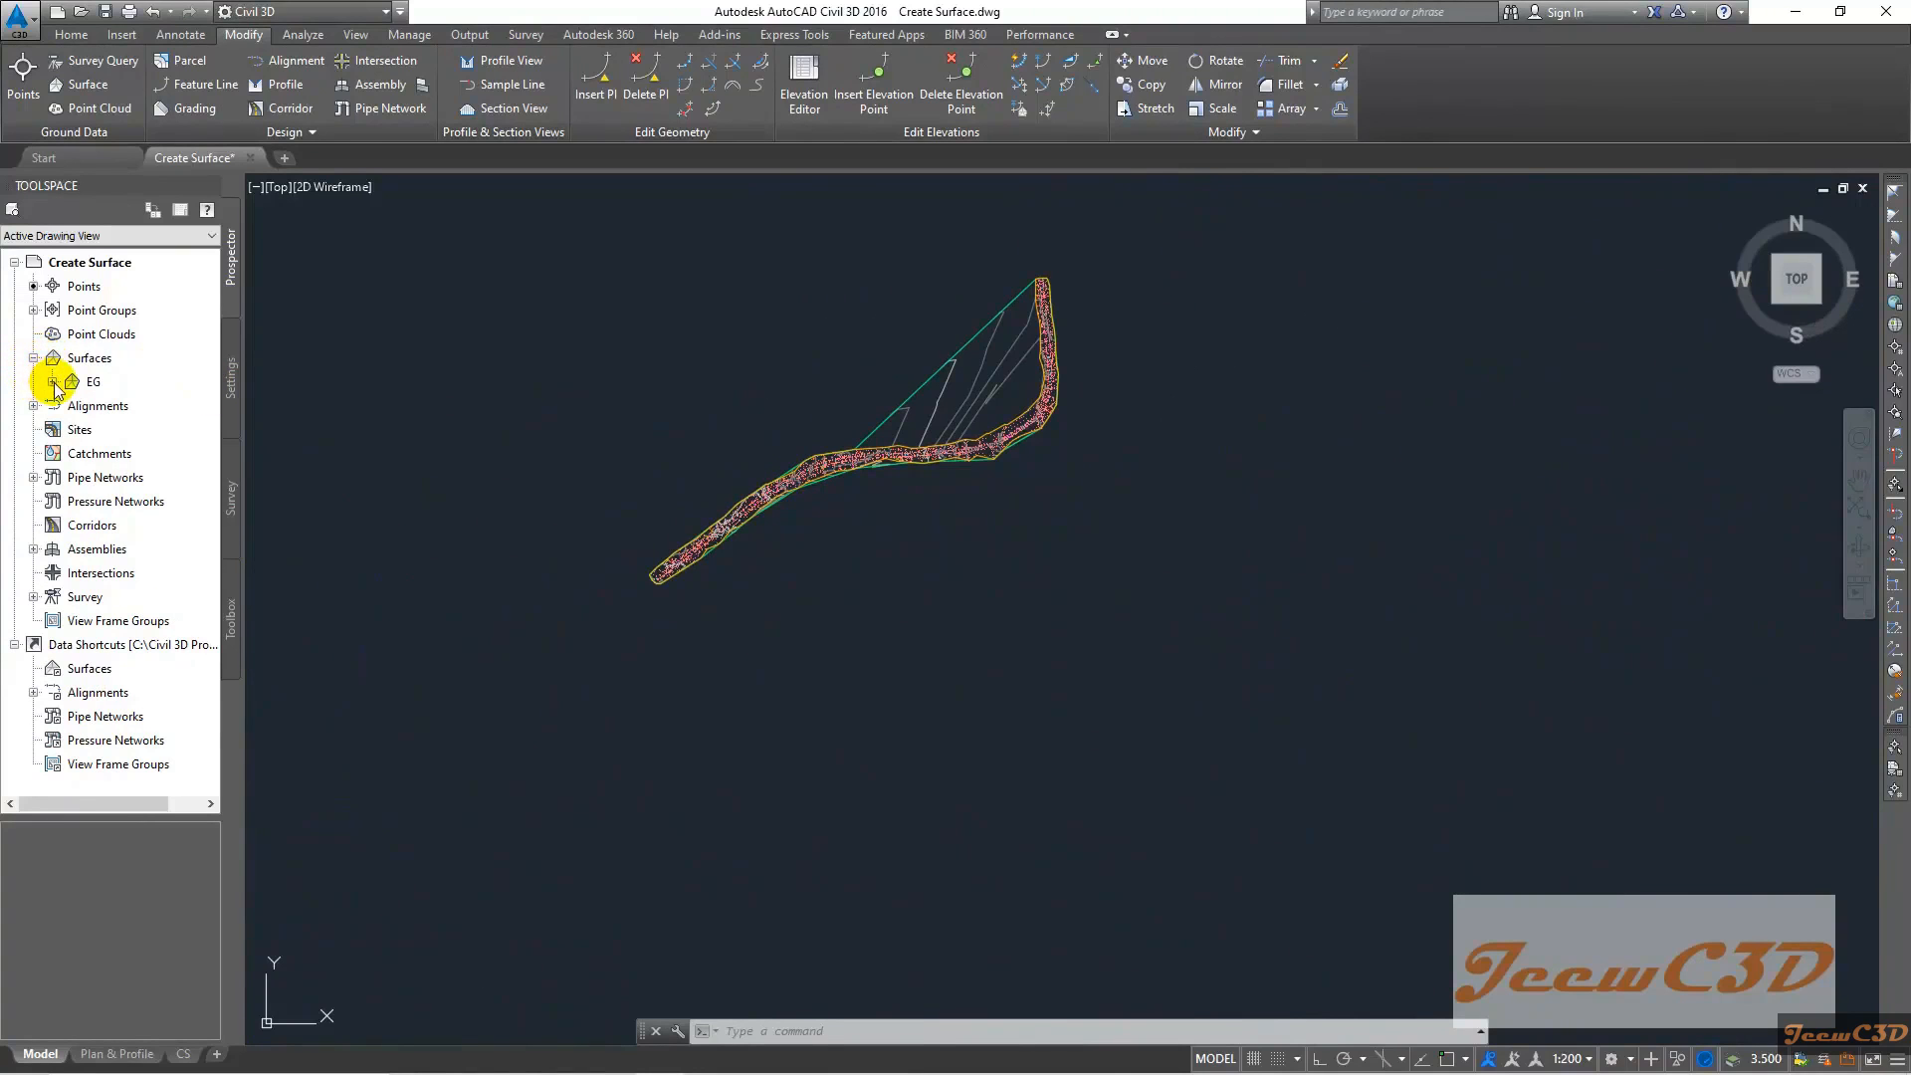
left_click(53, 382)
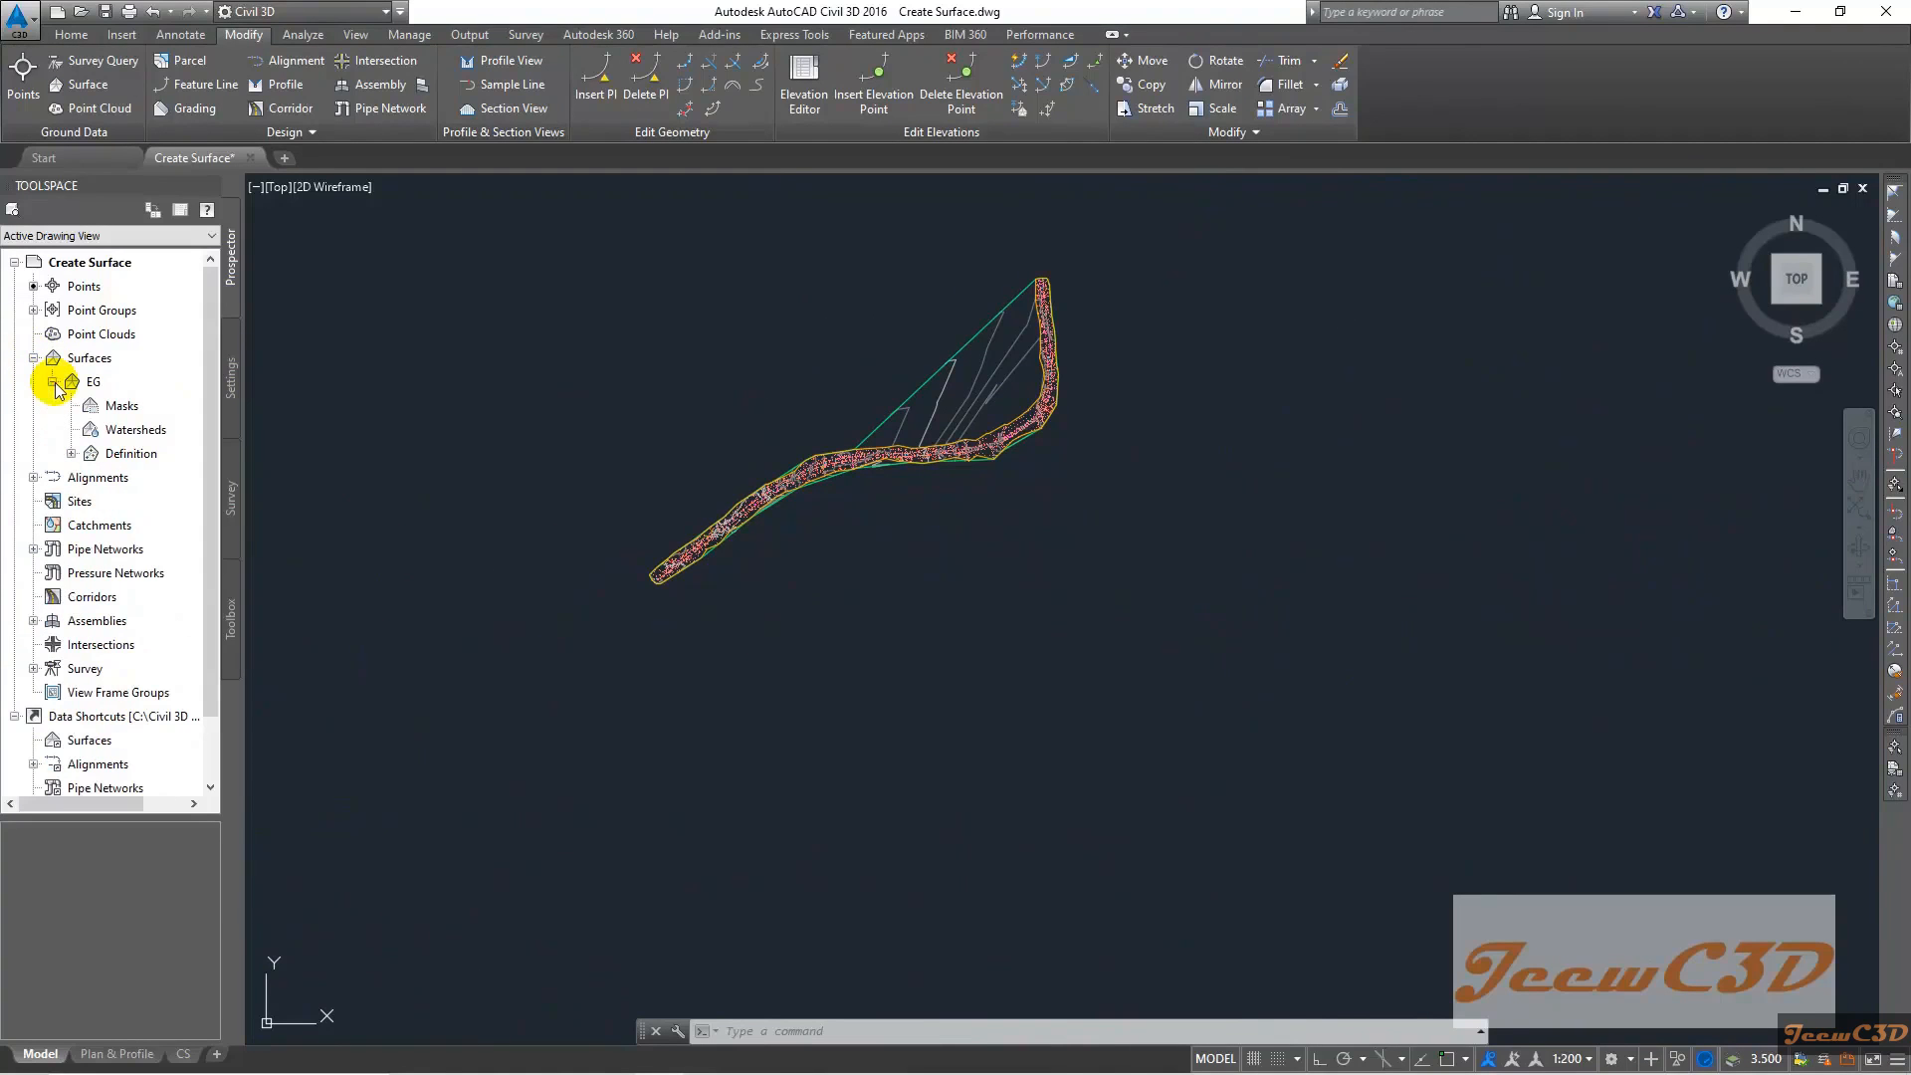
left_click(72, 454)
left_click(157, 478)
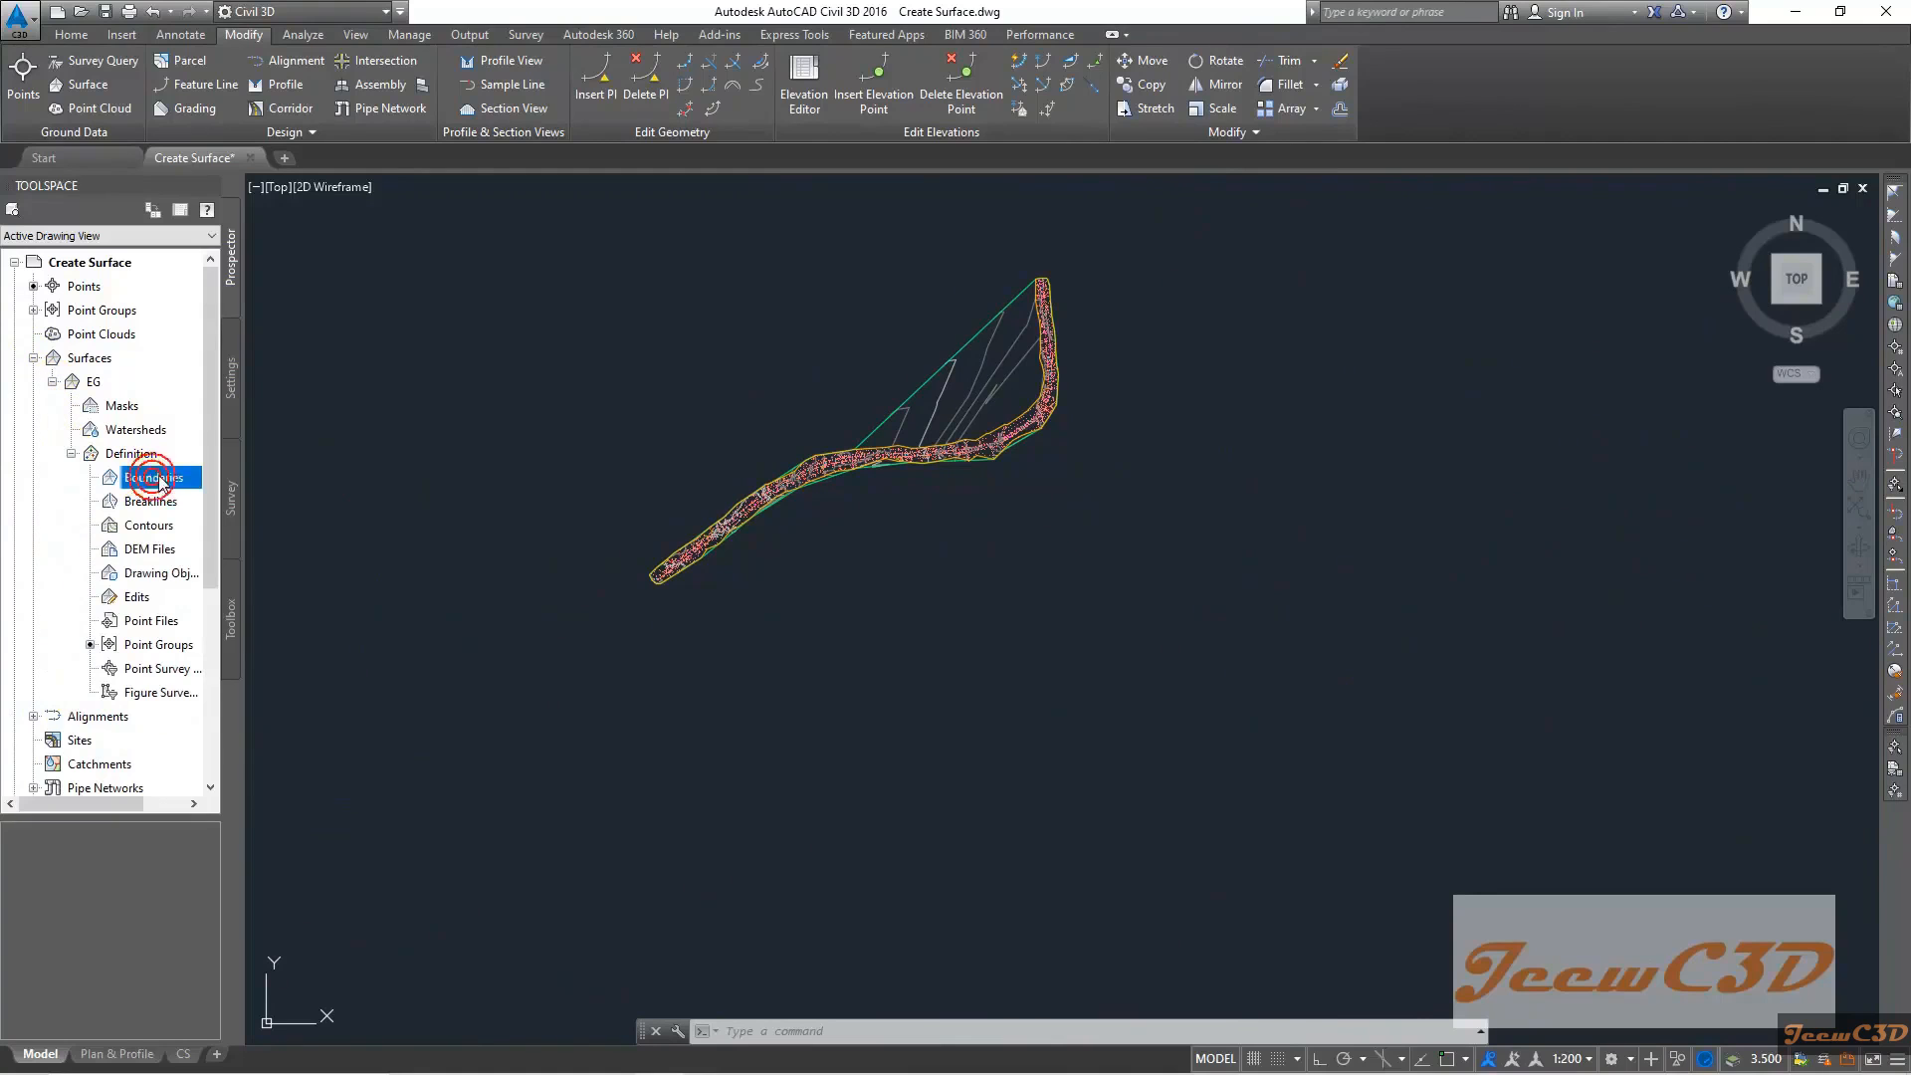
right_click(168, 482)
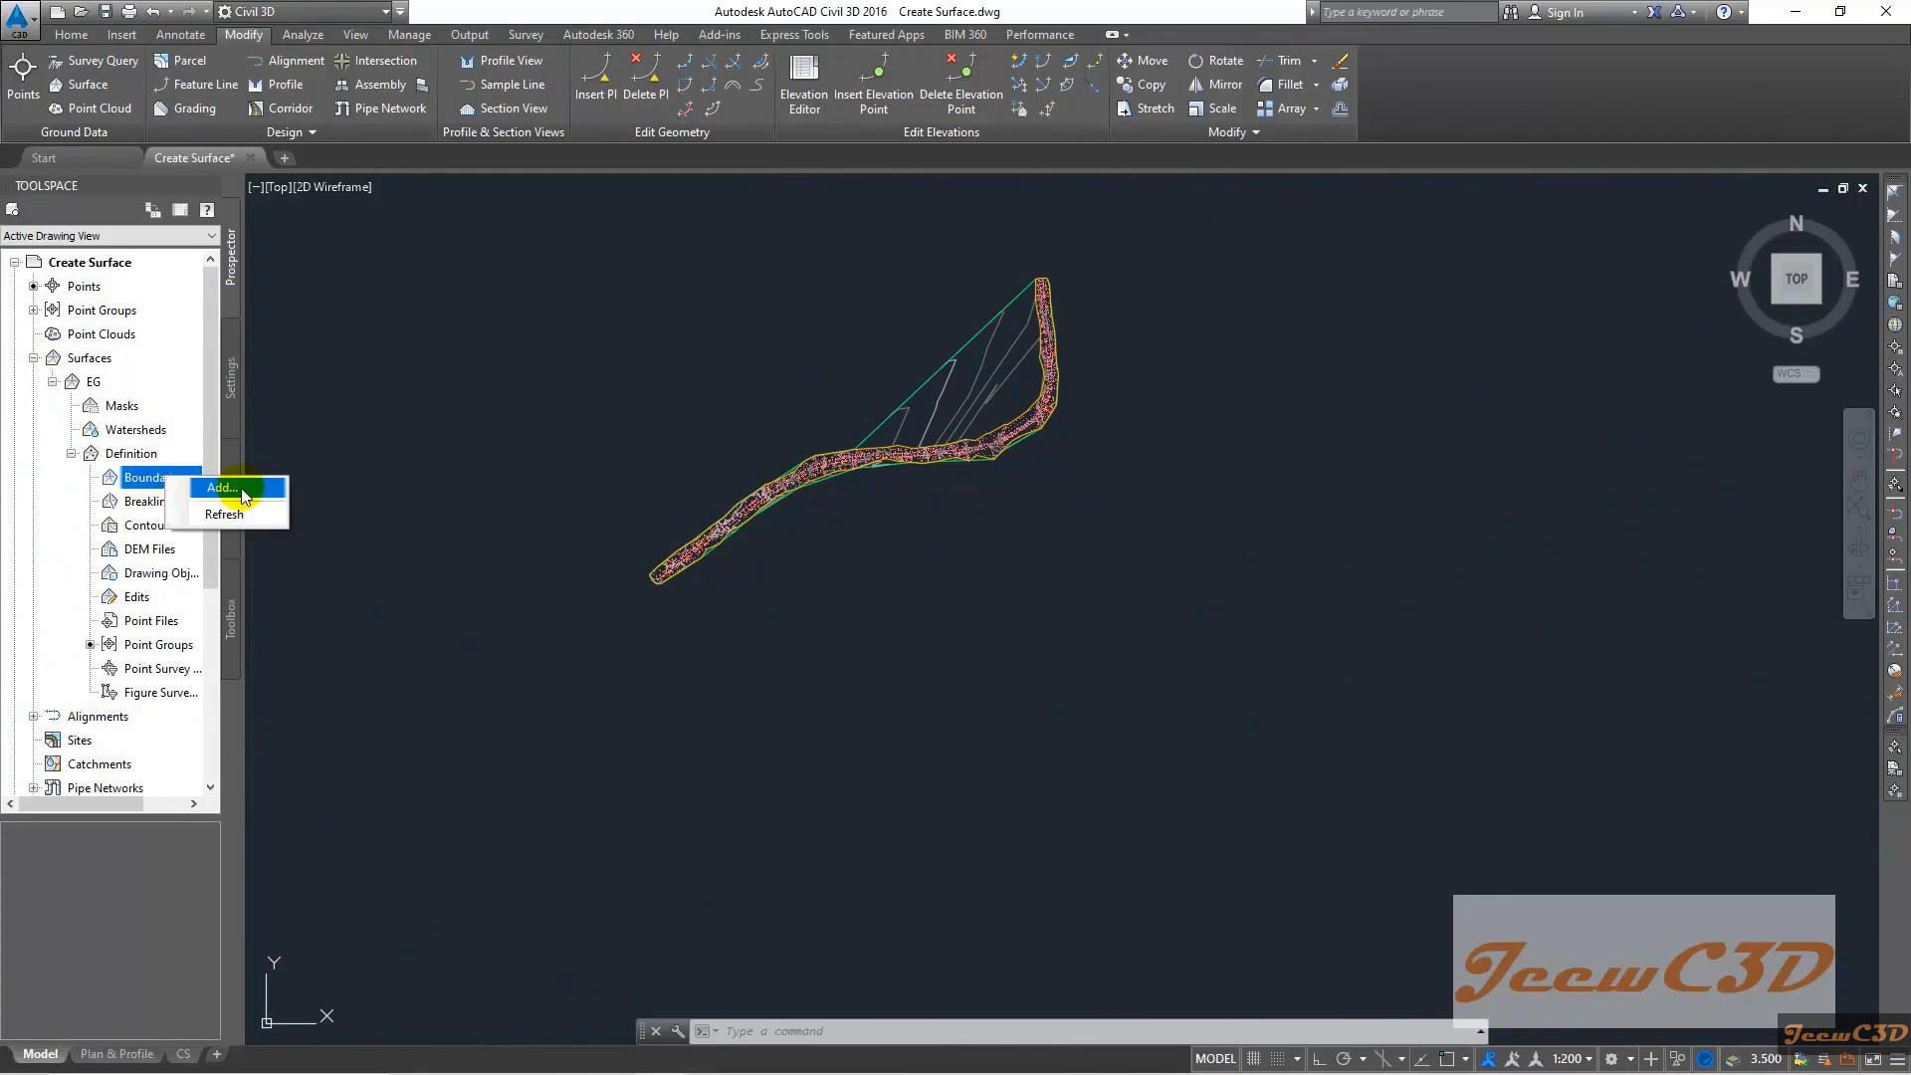
left_click(242, 490)
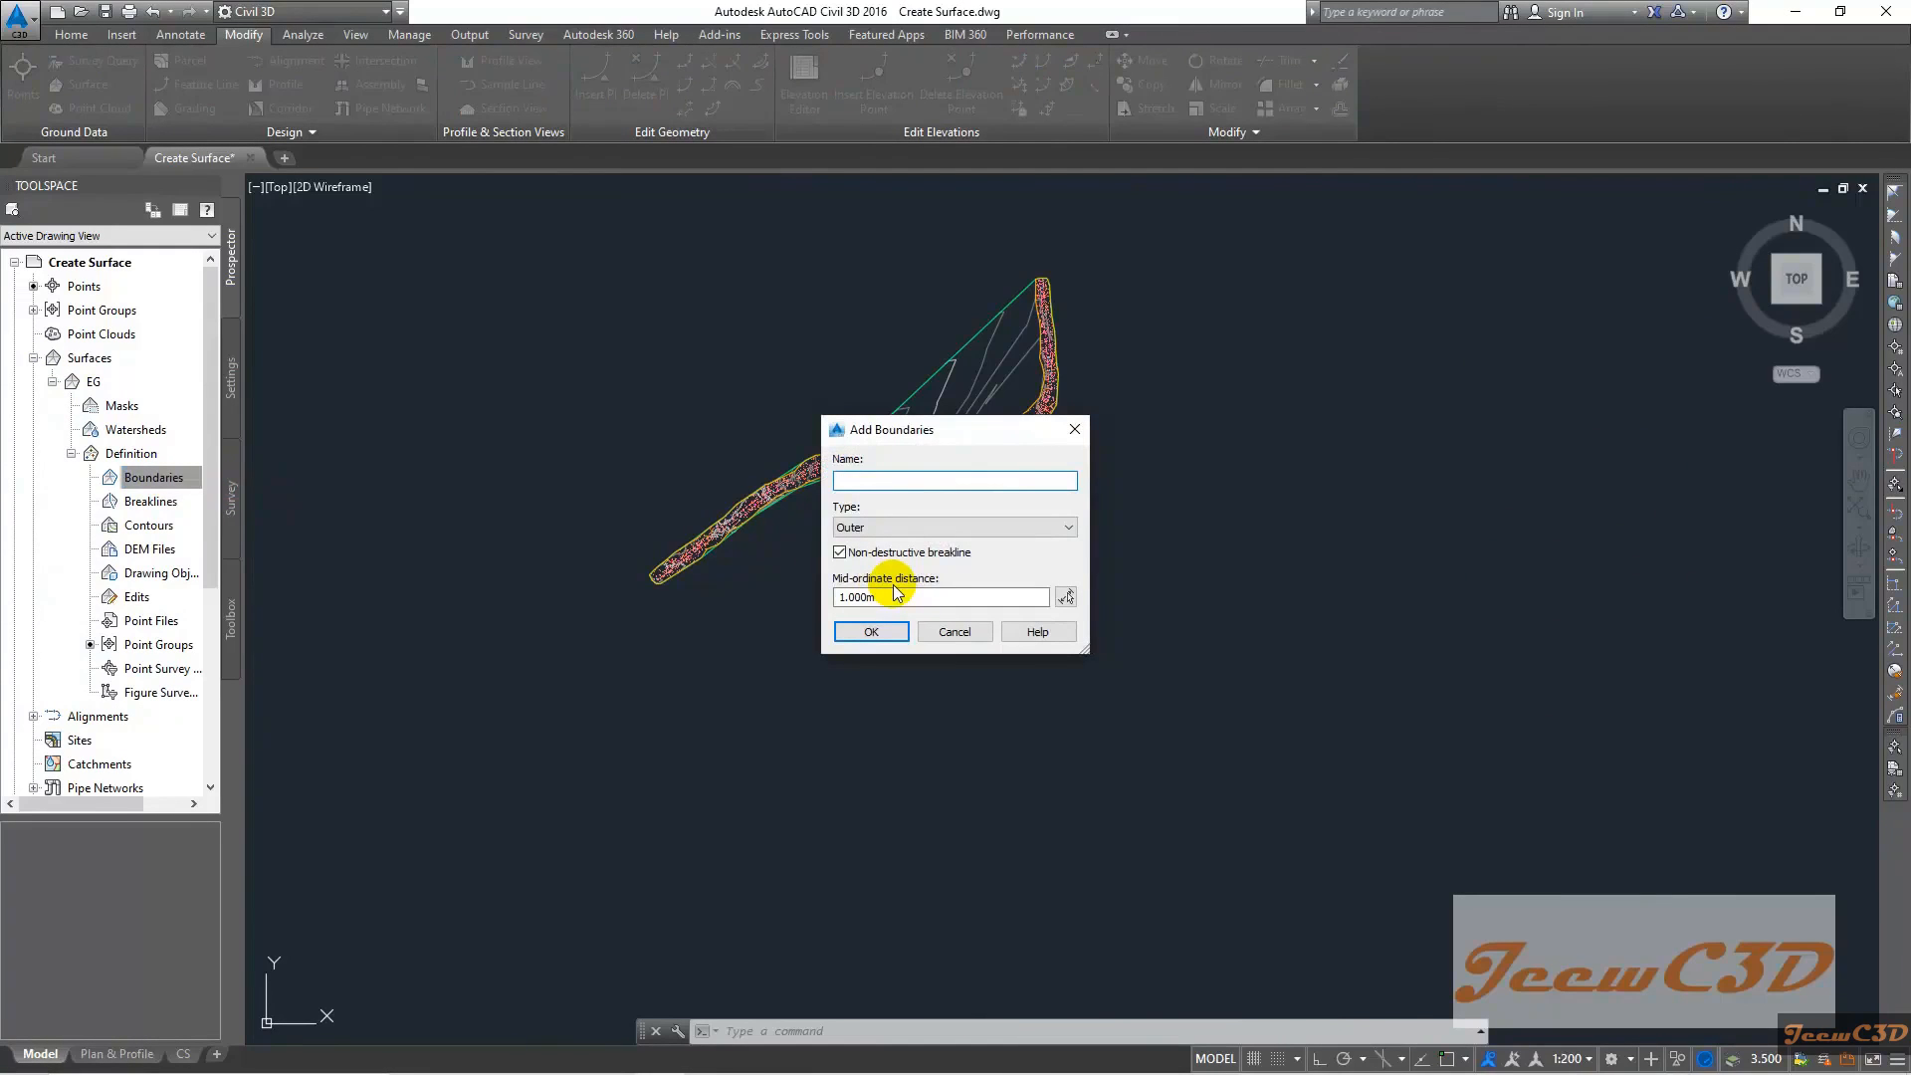
type("Outer")
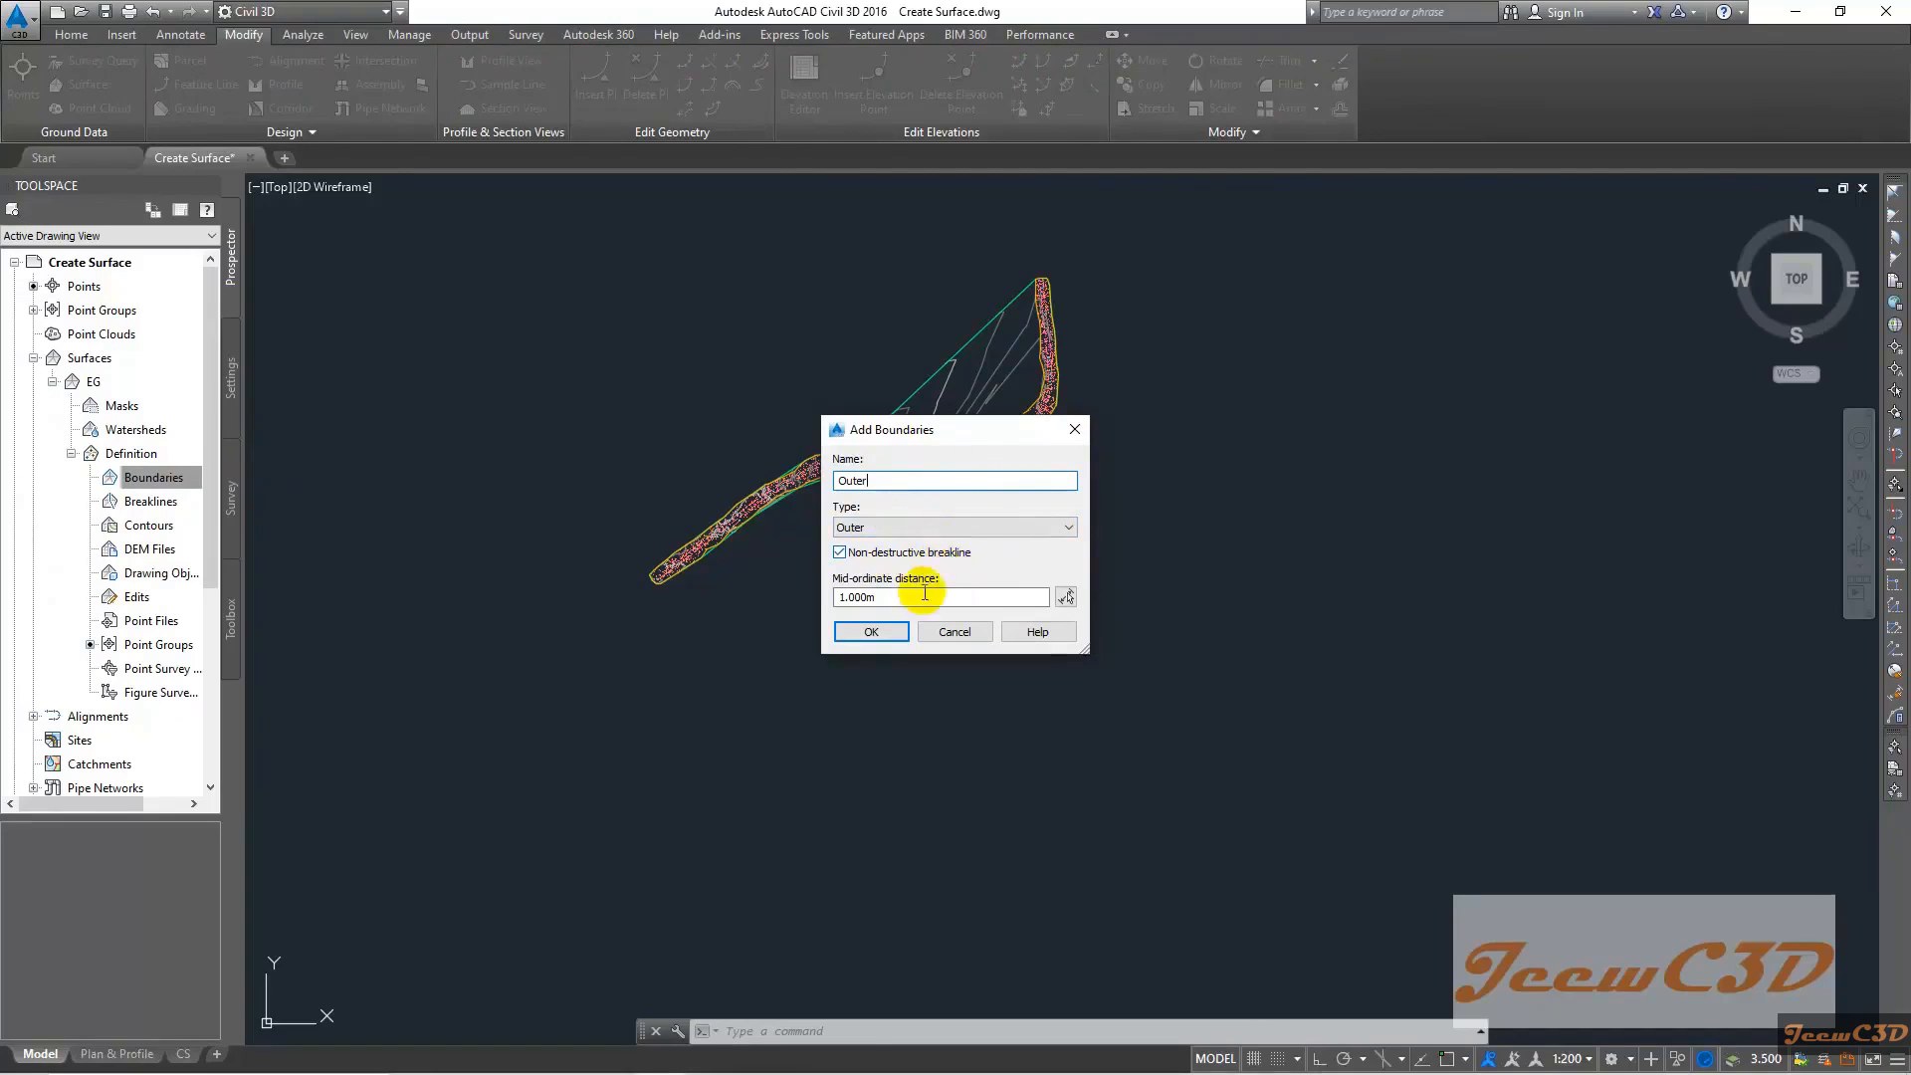
left_click(883, 631)
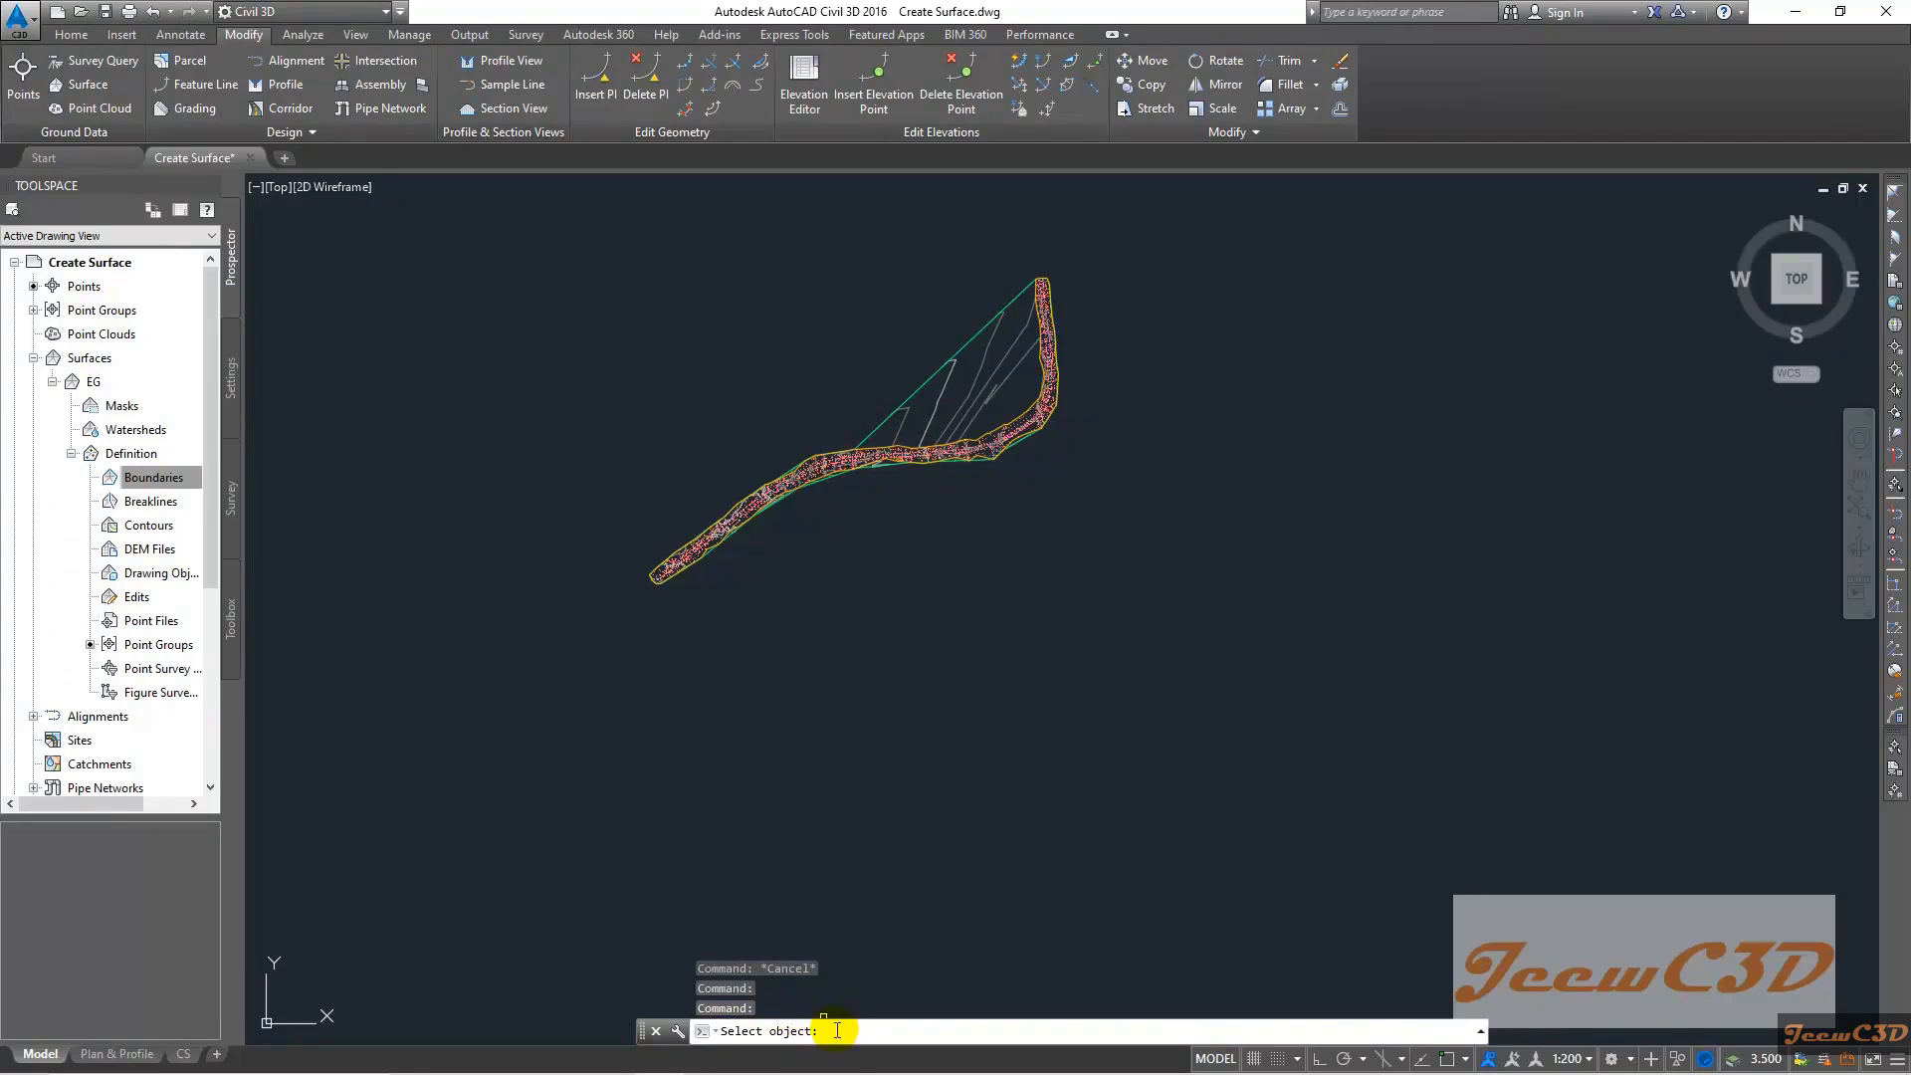
Pick the pasted closed polyline around the corridor as the outer boundary of the EG surface
scroll(992, 444, "up", 7)
scroll(807, 521, "up", 5)
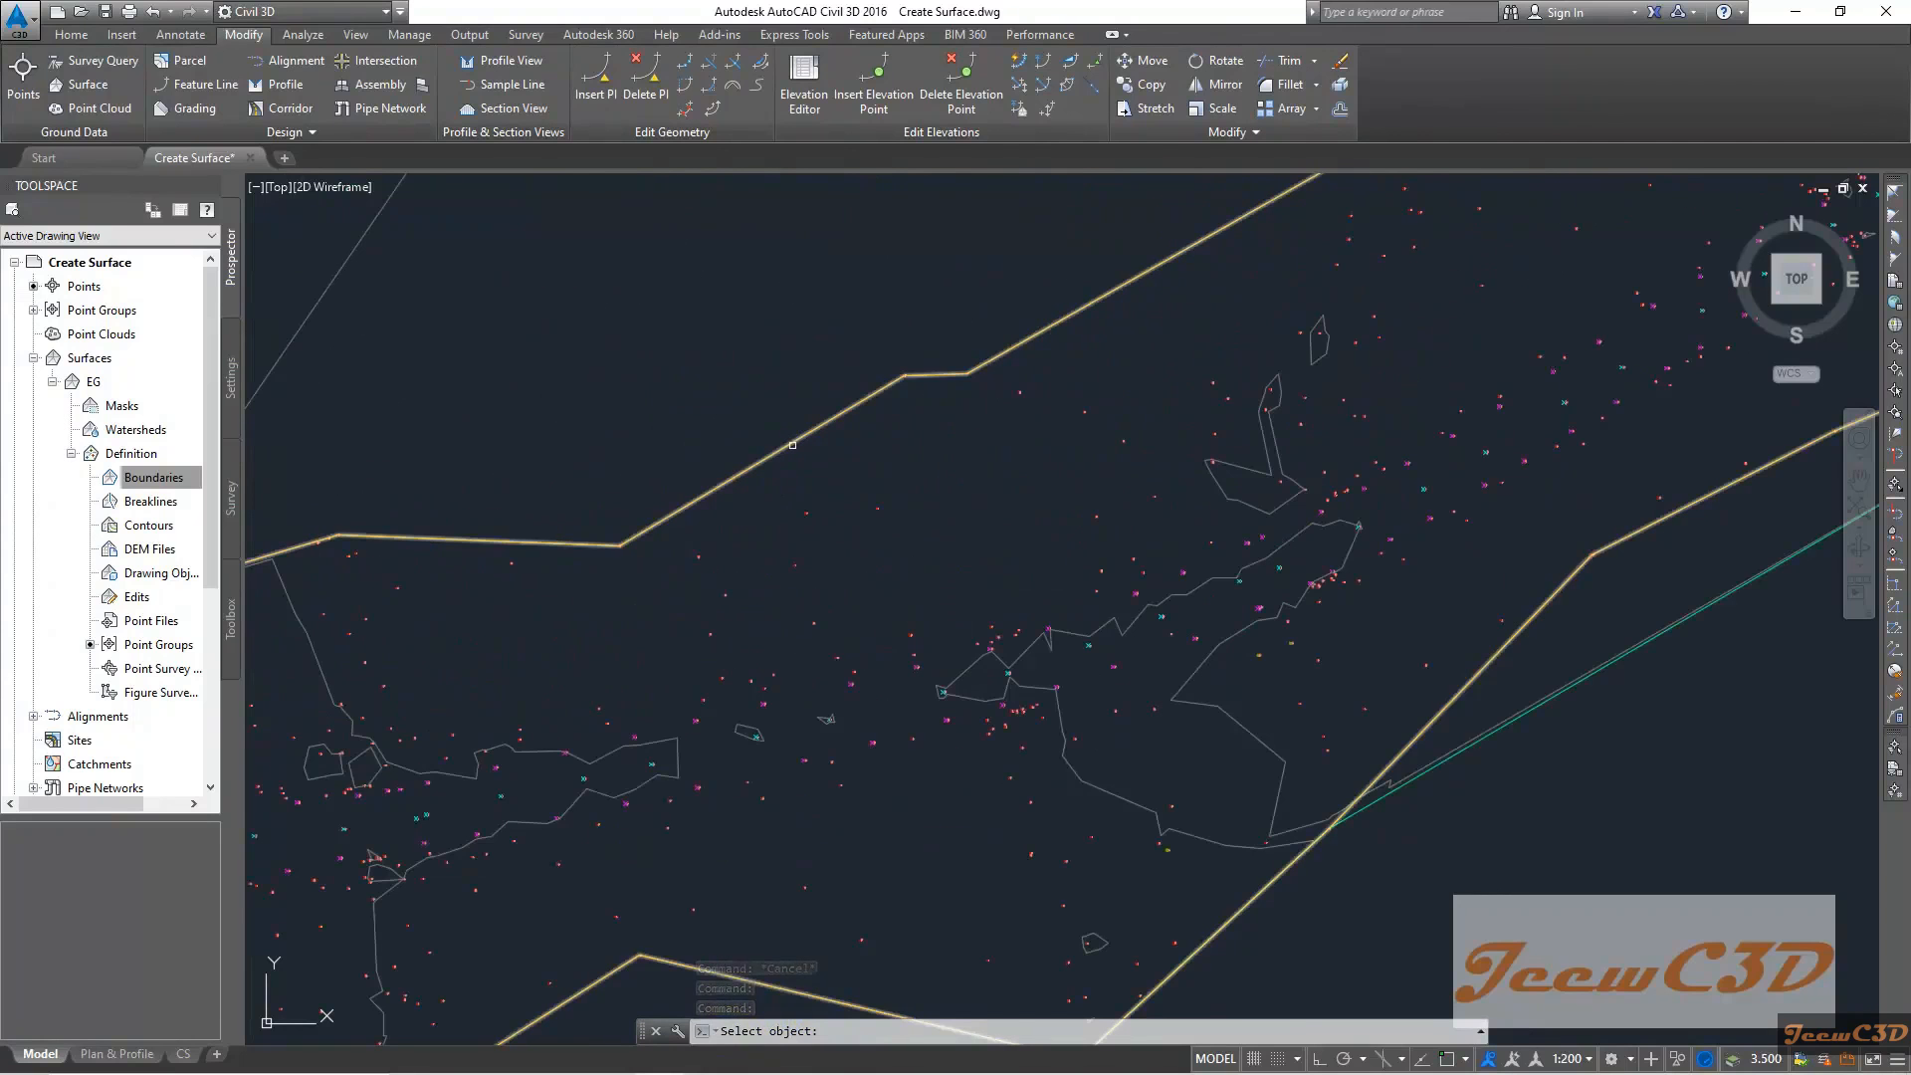
scroll(796, 442, "down", 5)
middle_click_drag(819, 441, 672, 620)
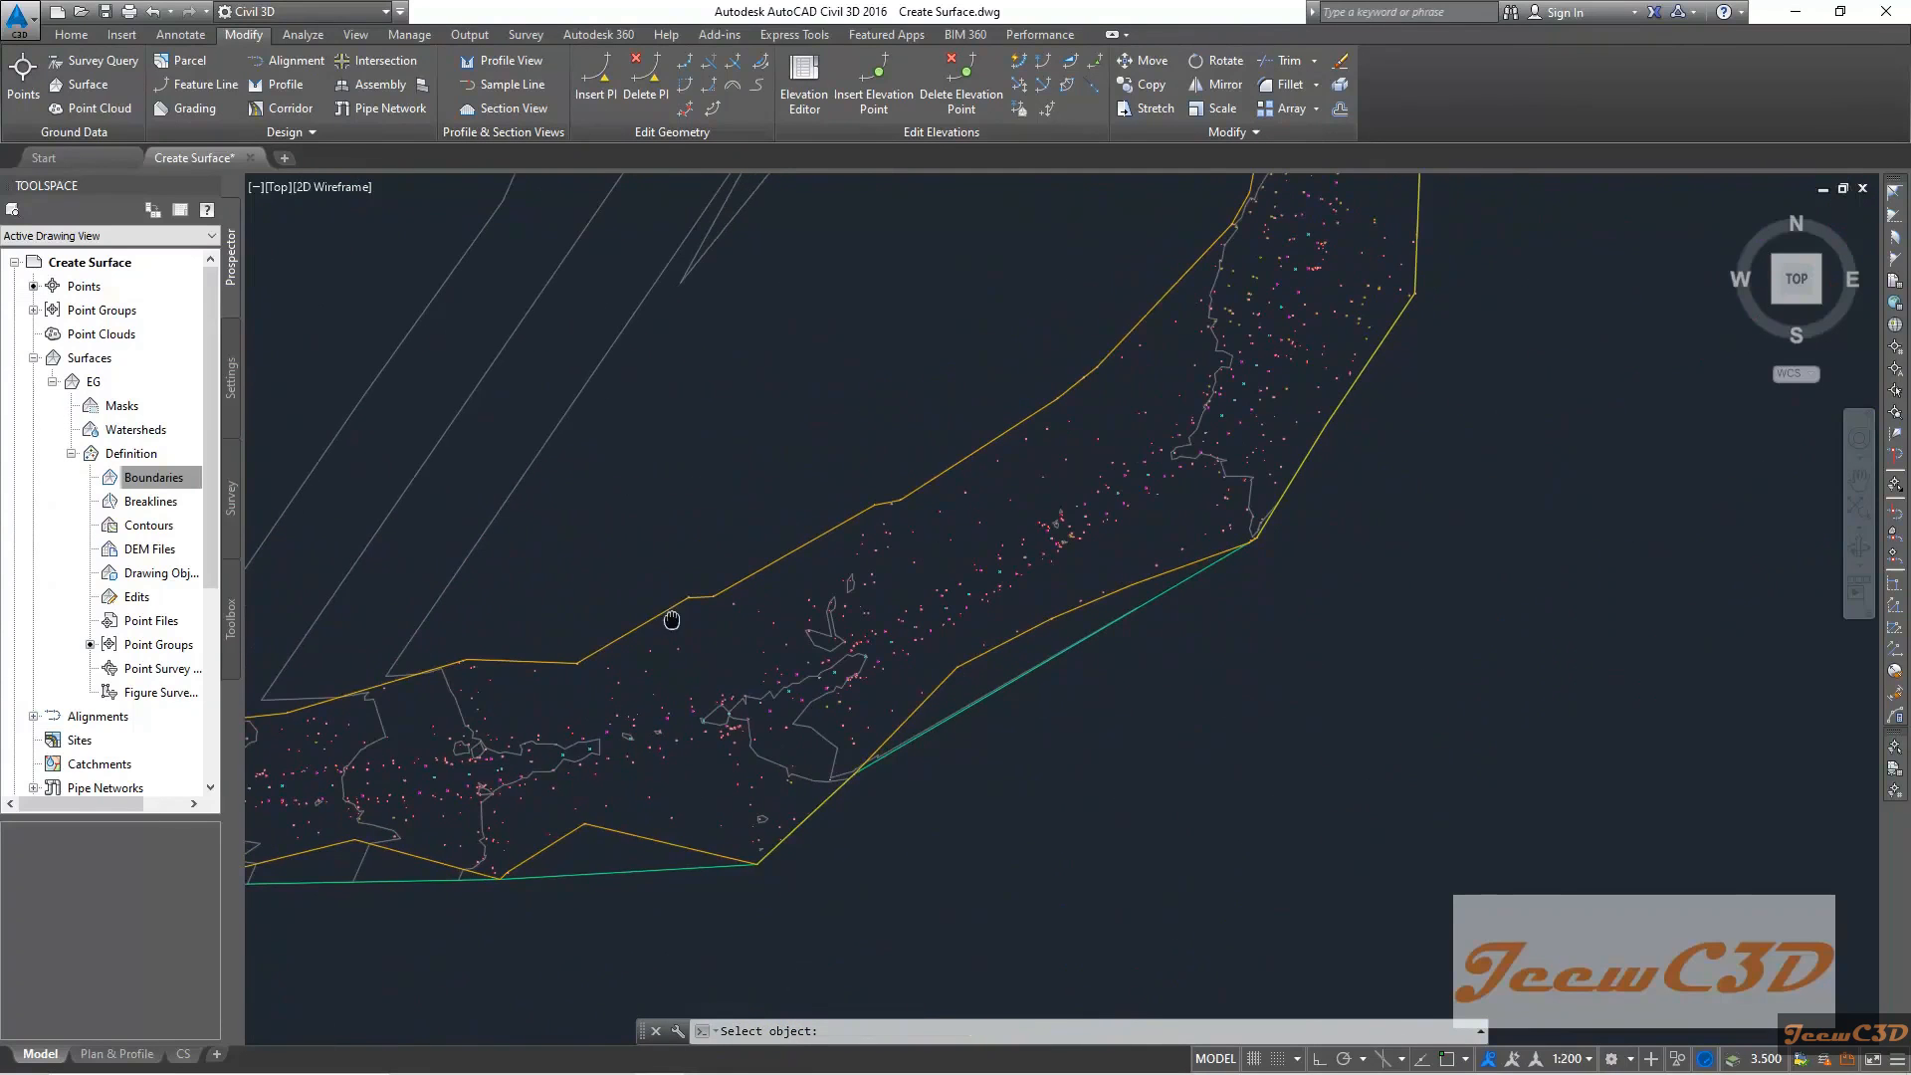
left_click(806, 542)
scroll(852, 504, "down", 6)
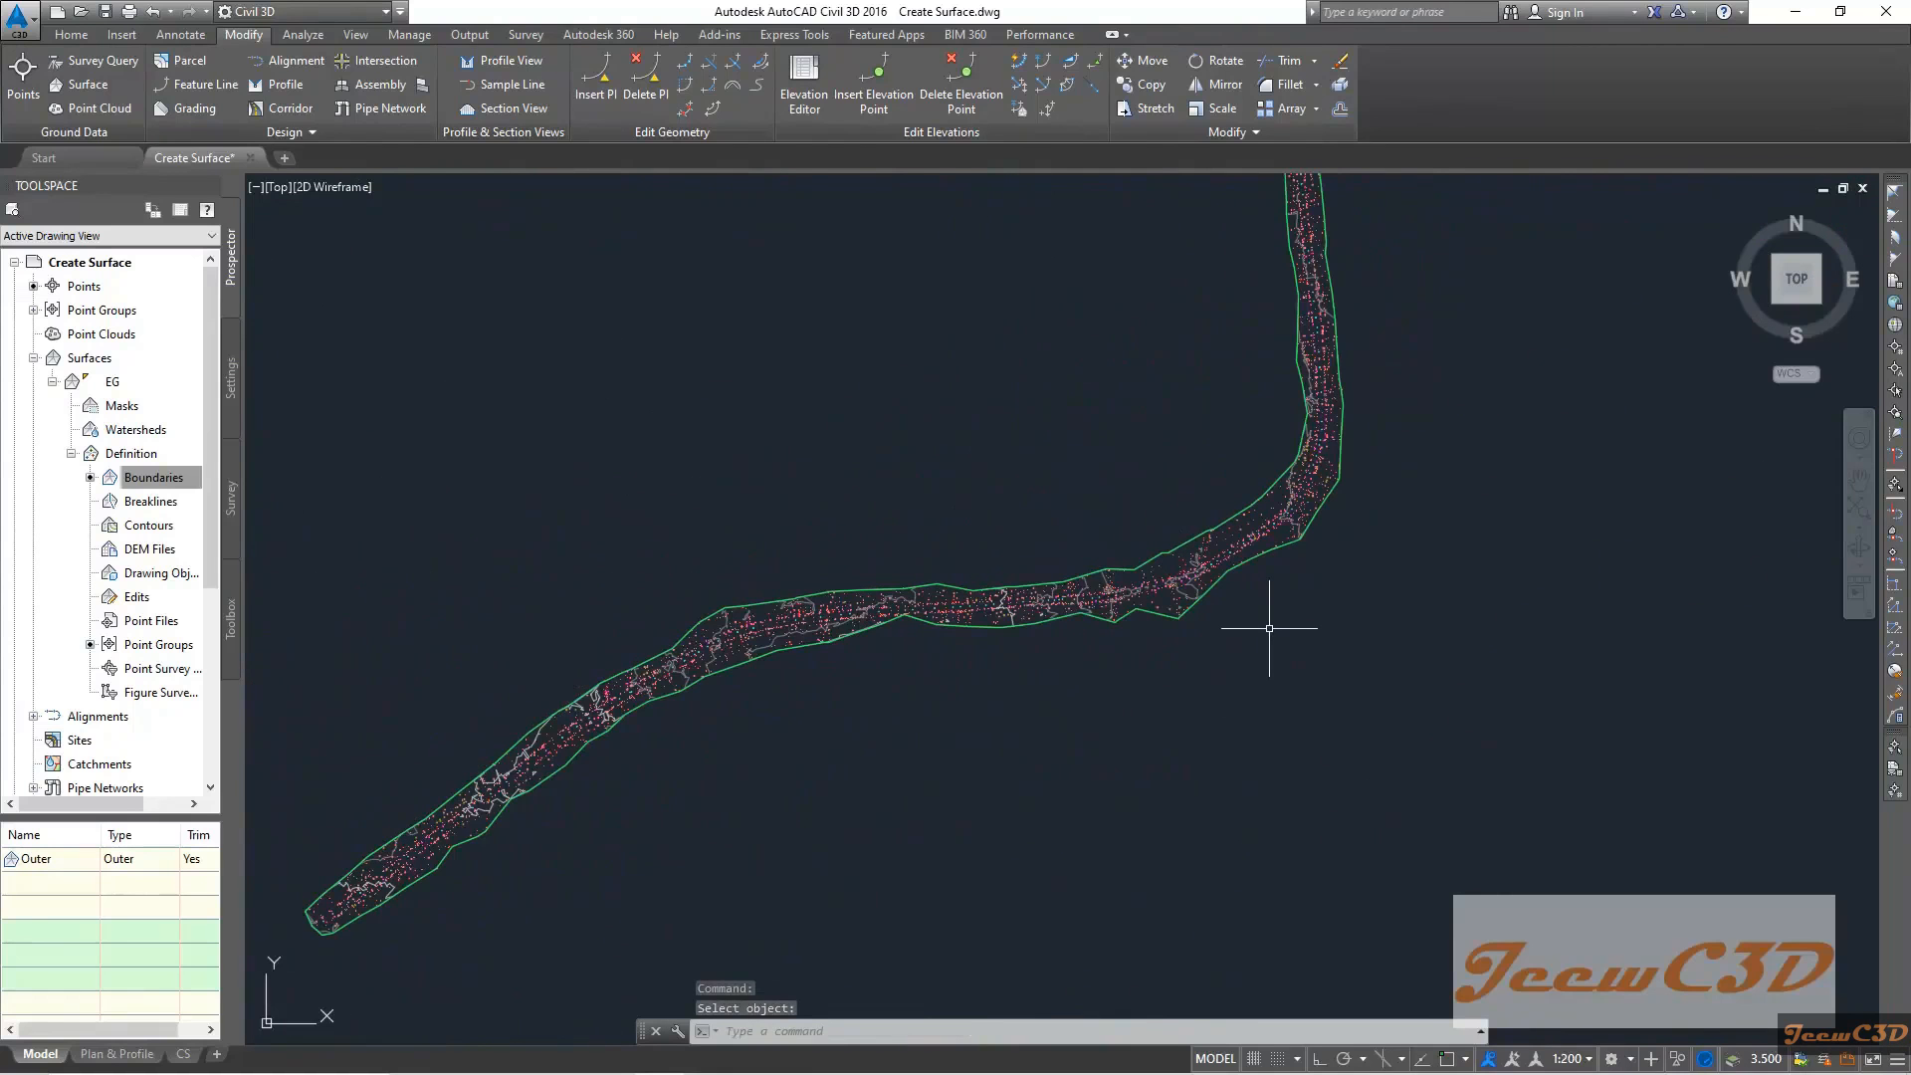
scroll(1263, 637, "down", 2)
middle_click_drag(1139, 733, 1242, 626)
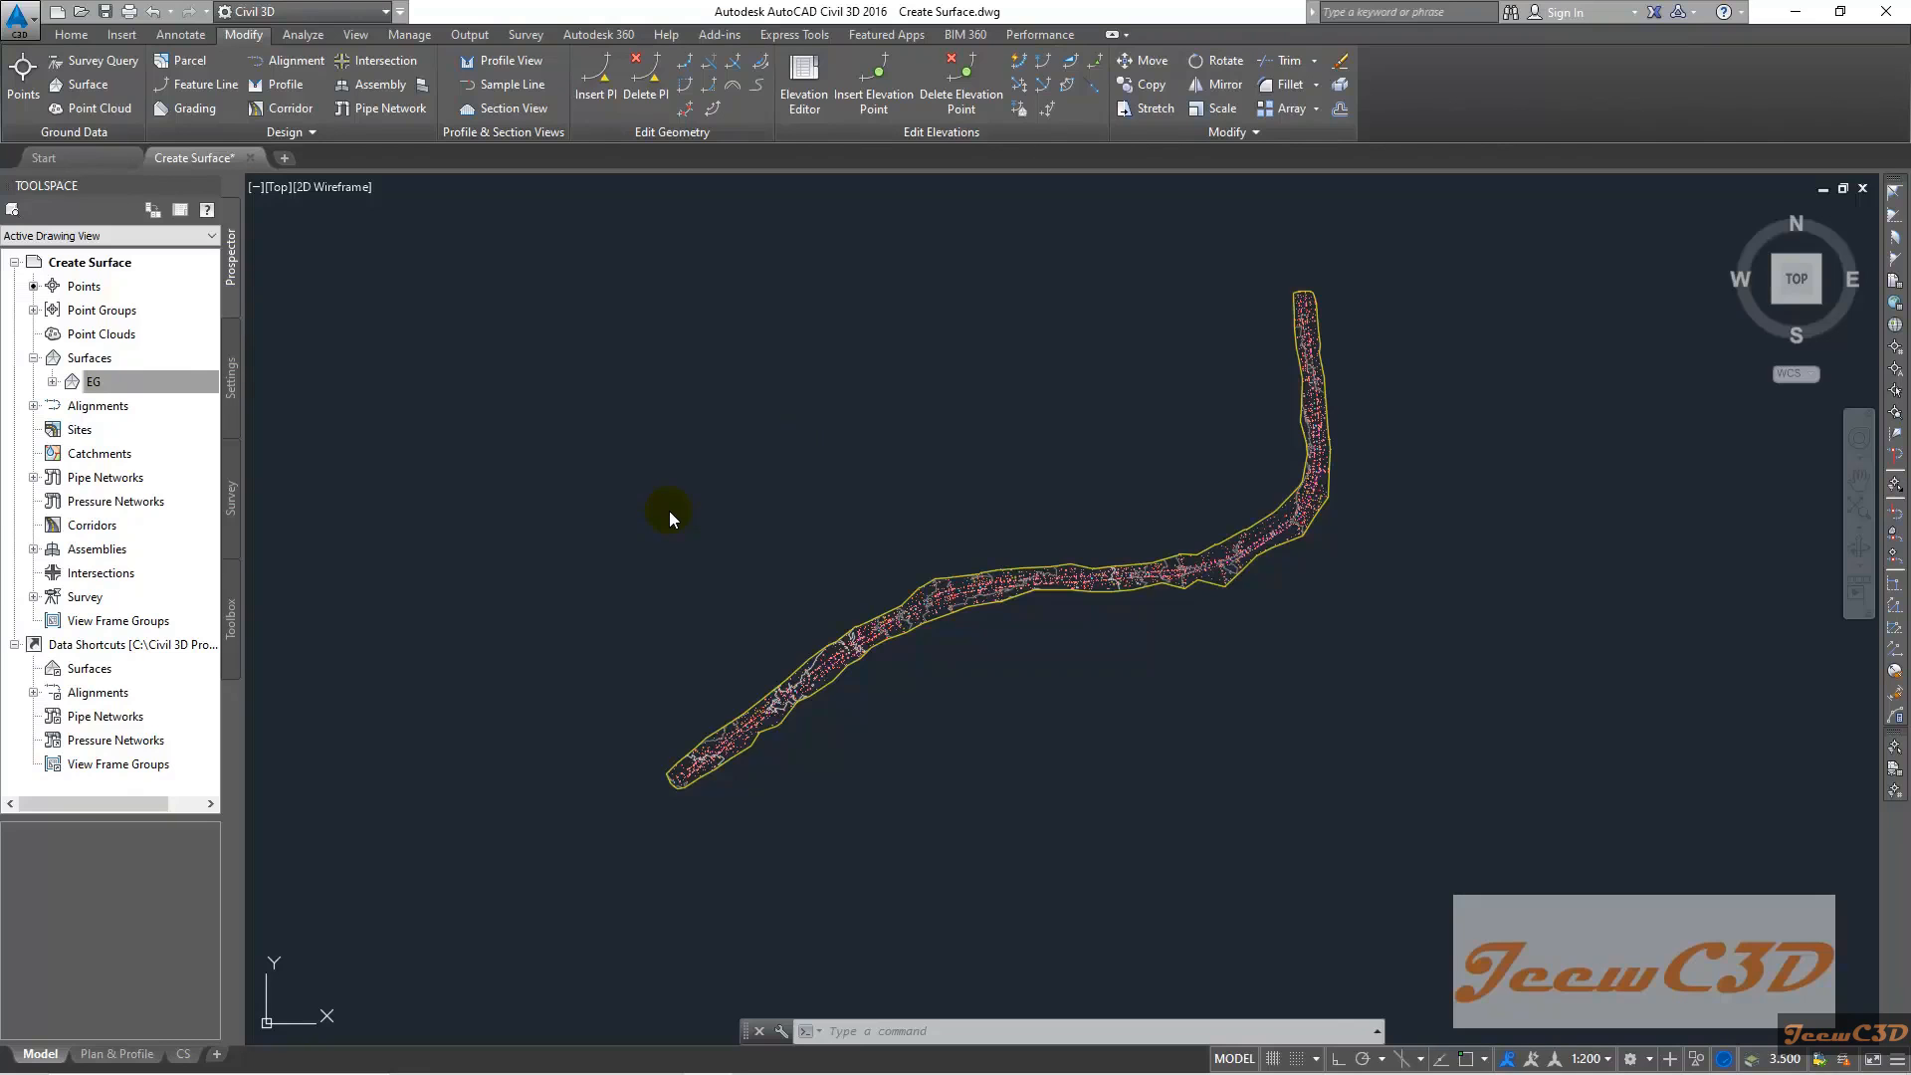
Save the drawing under the new name Add Breaklines in the CE 760 Civil 3D folder
mouse_move(641, 533)
middle_mouse_down()
mouse_move(653, 554)
mouse_move(783, 524)
middle_mouse_up()
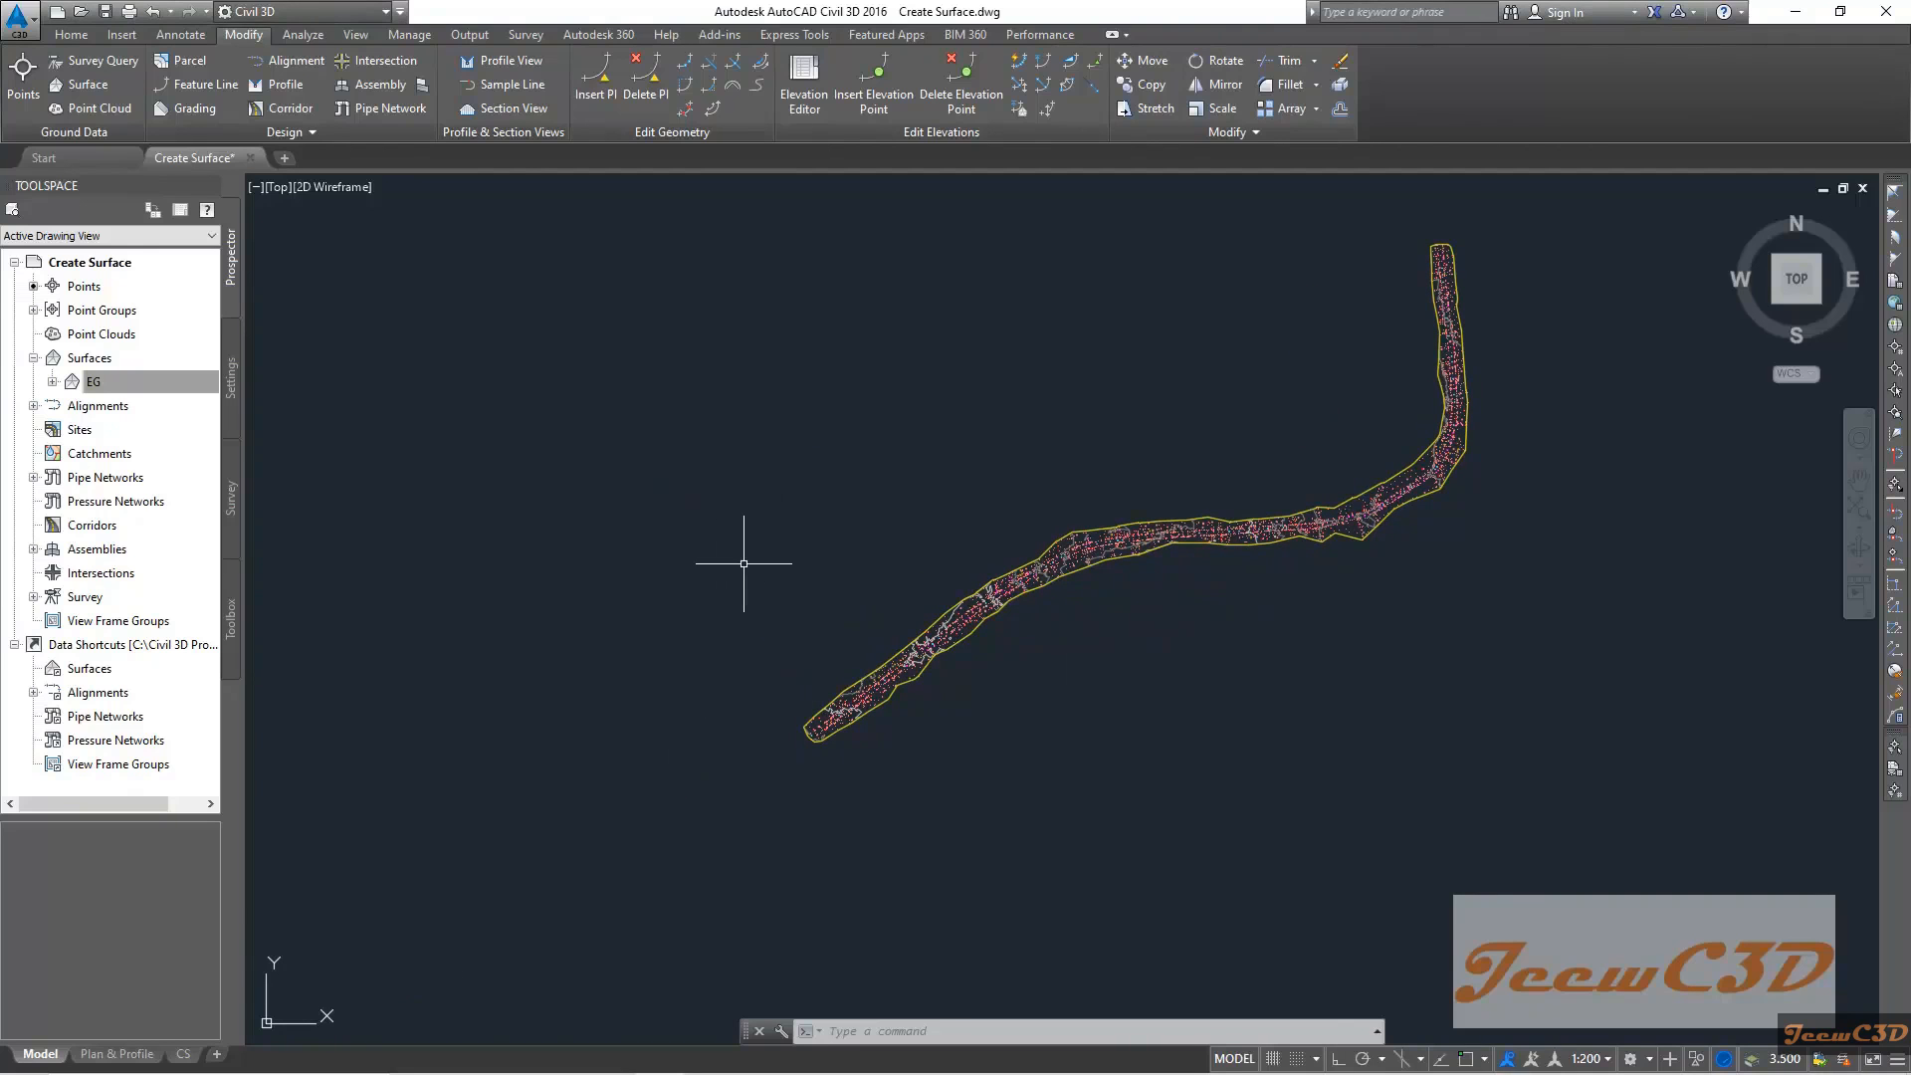
left_click(12, 20)
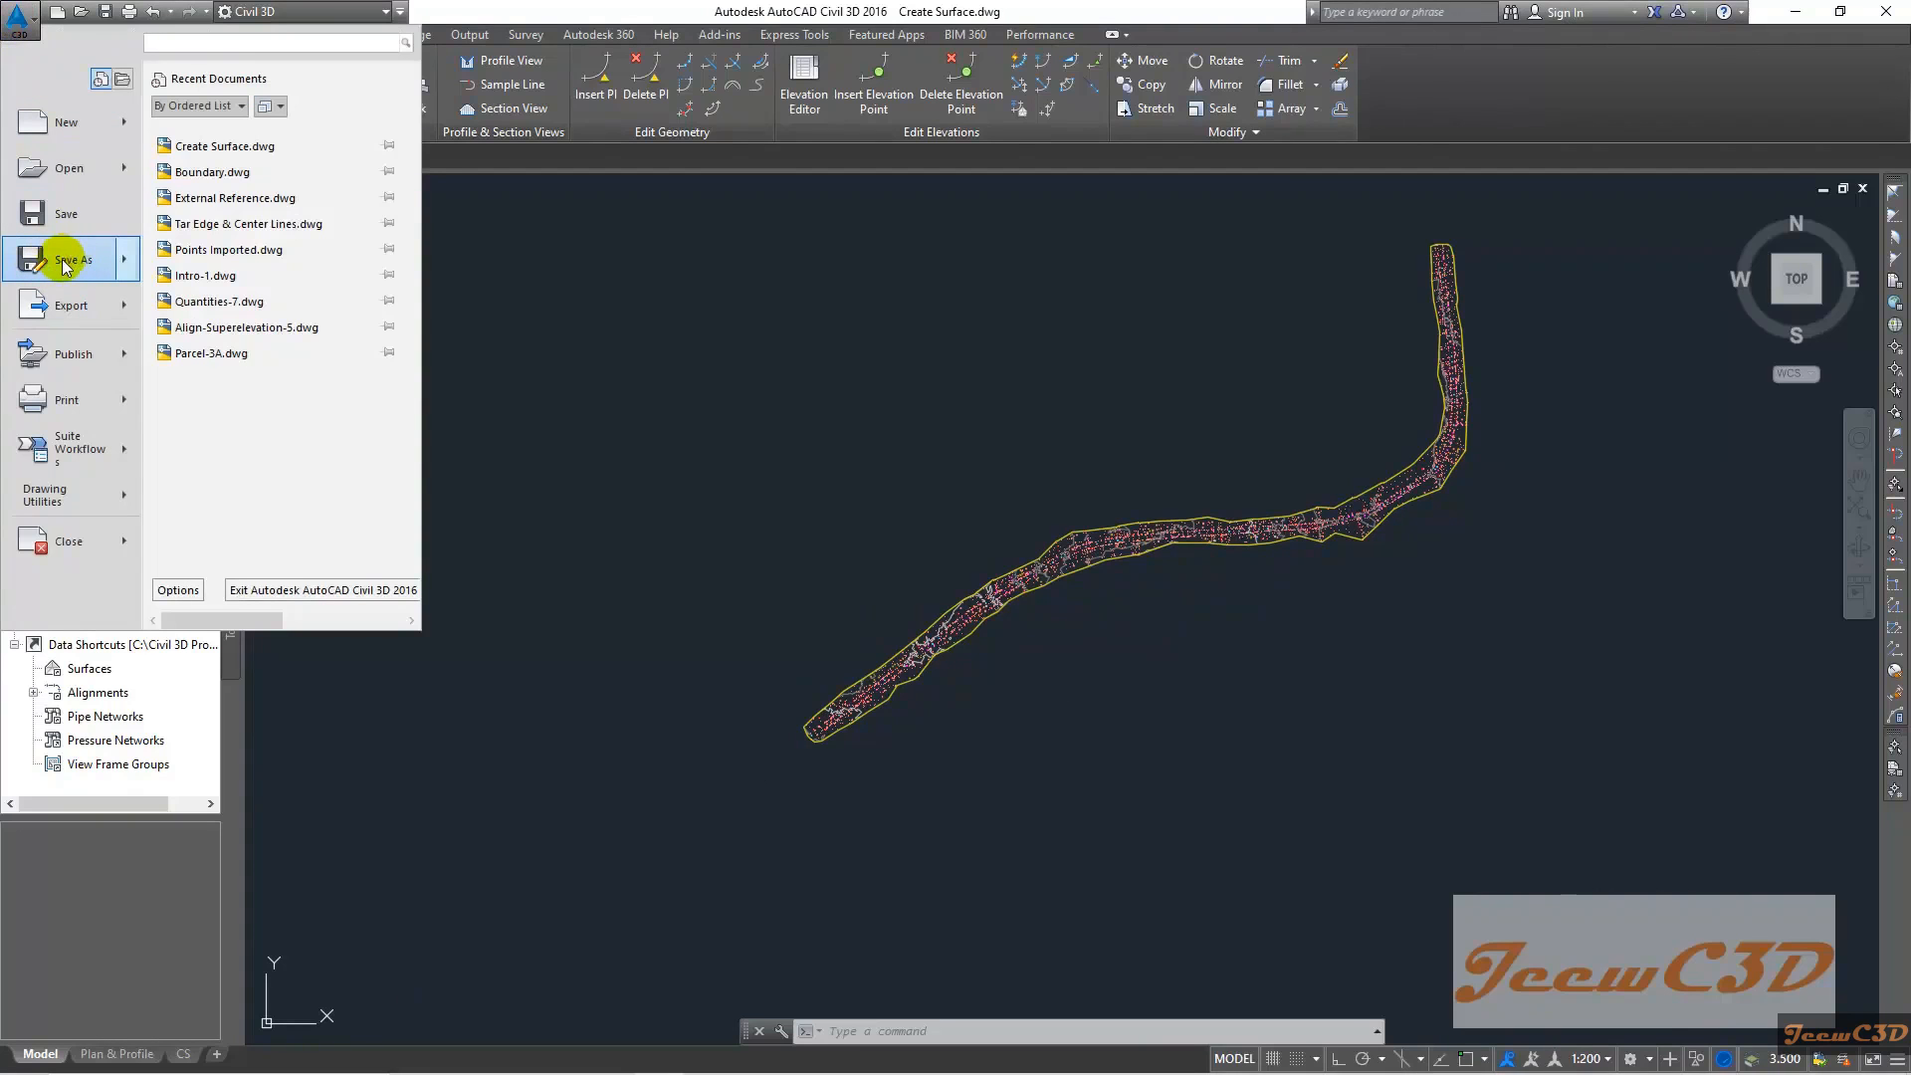
left_click(64, 264)
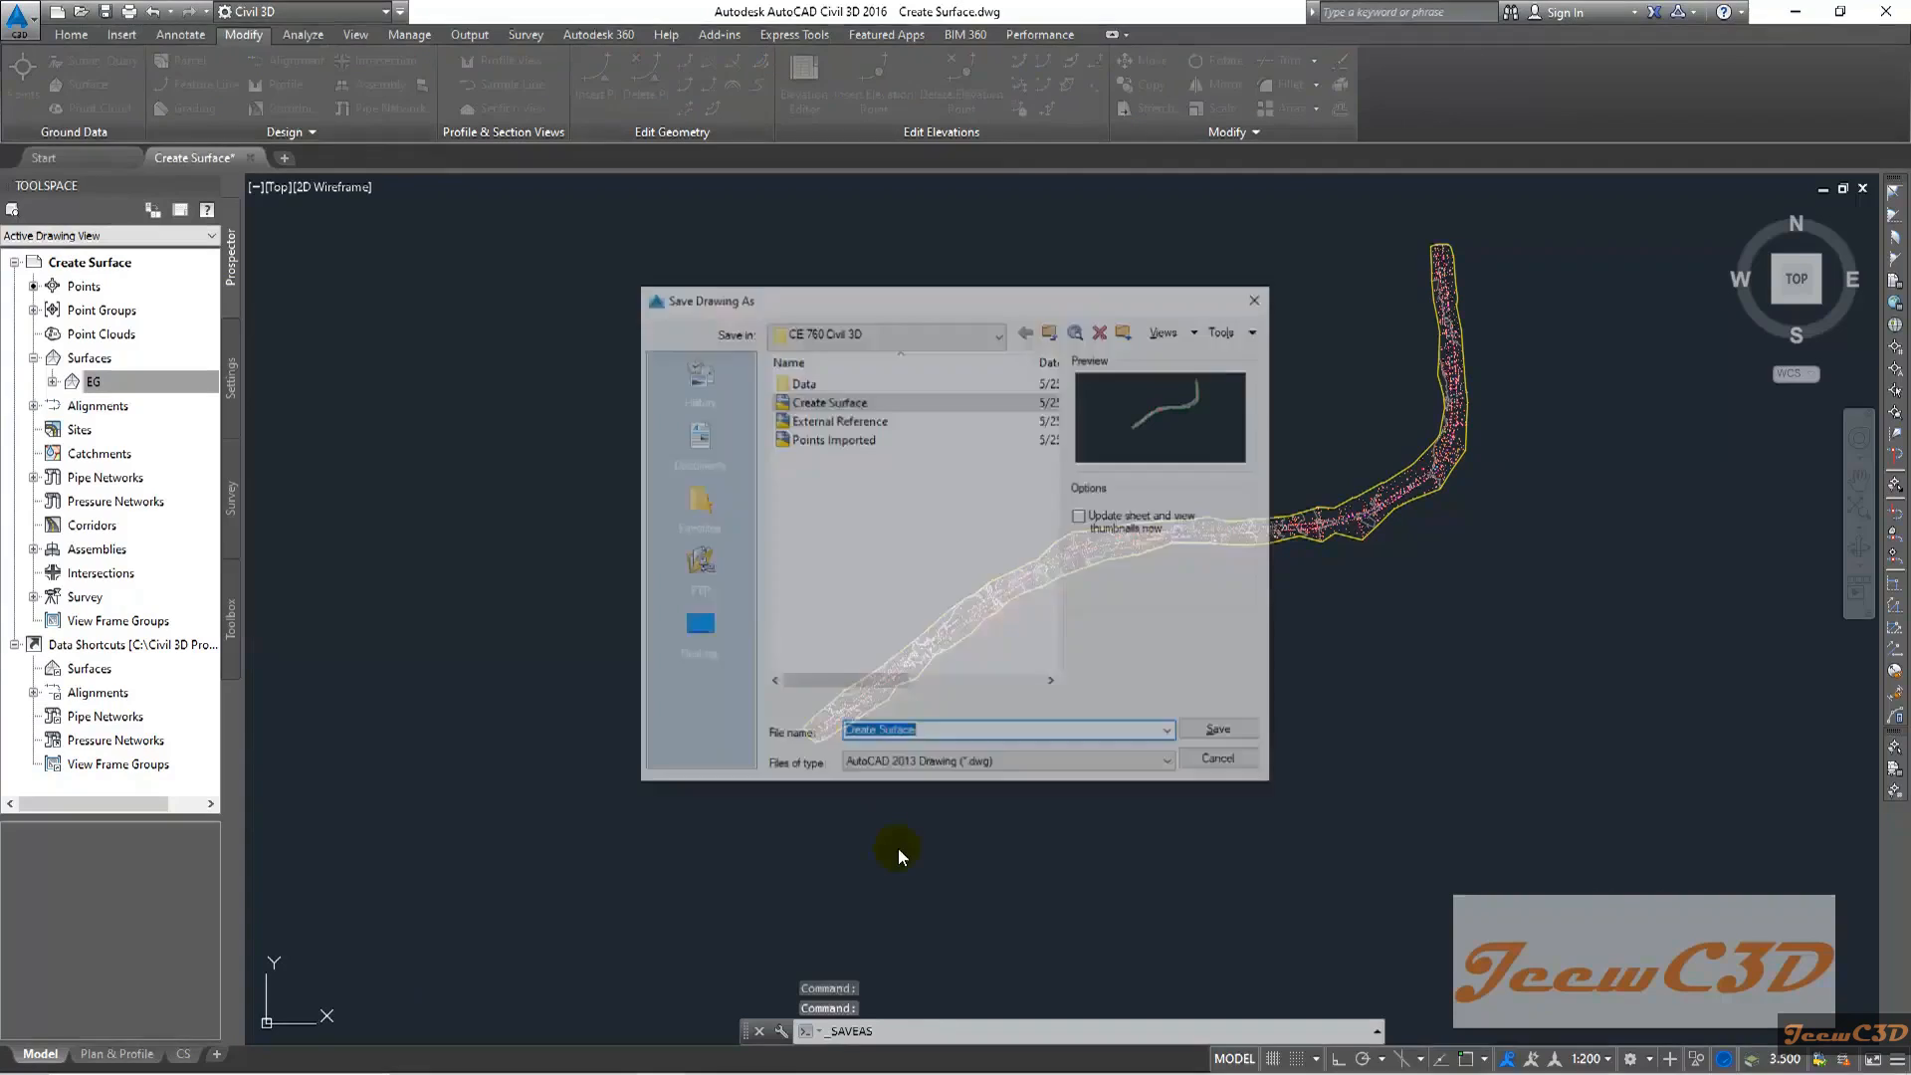
type("Add Breaklines")
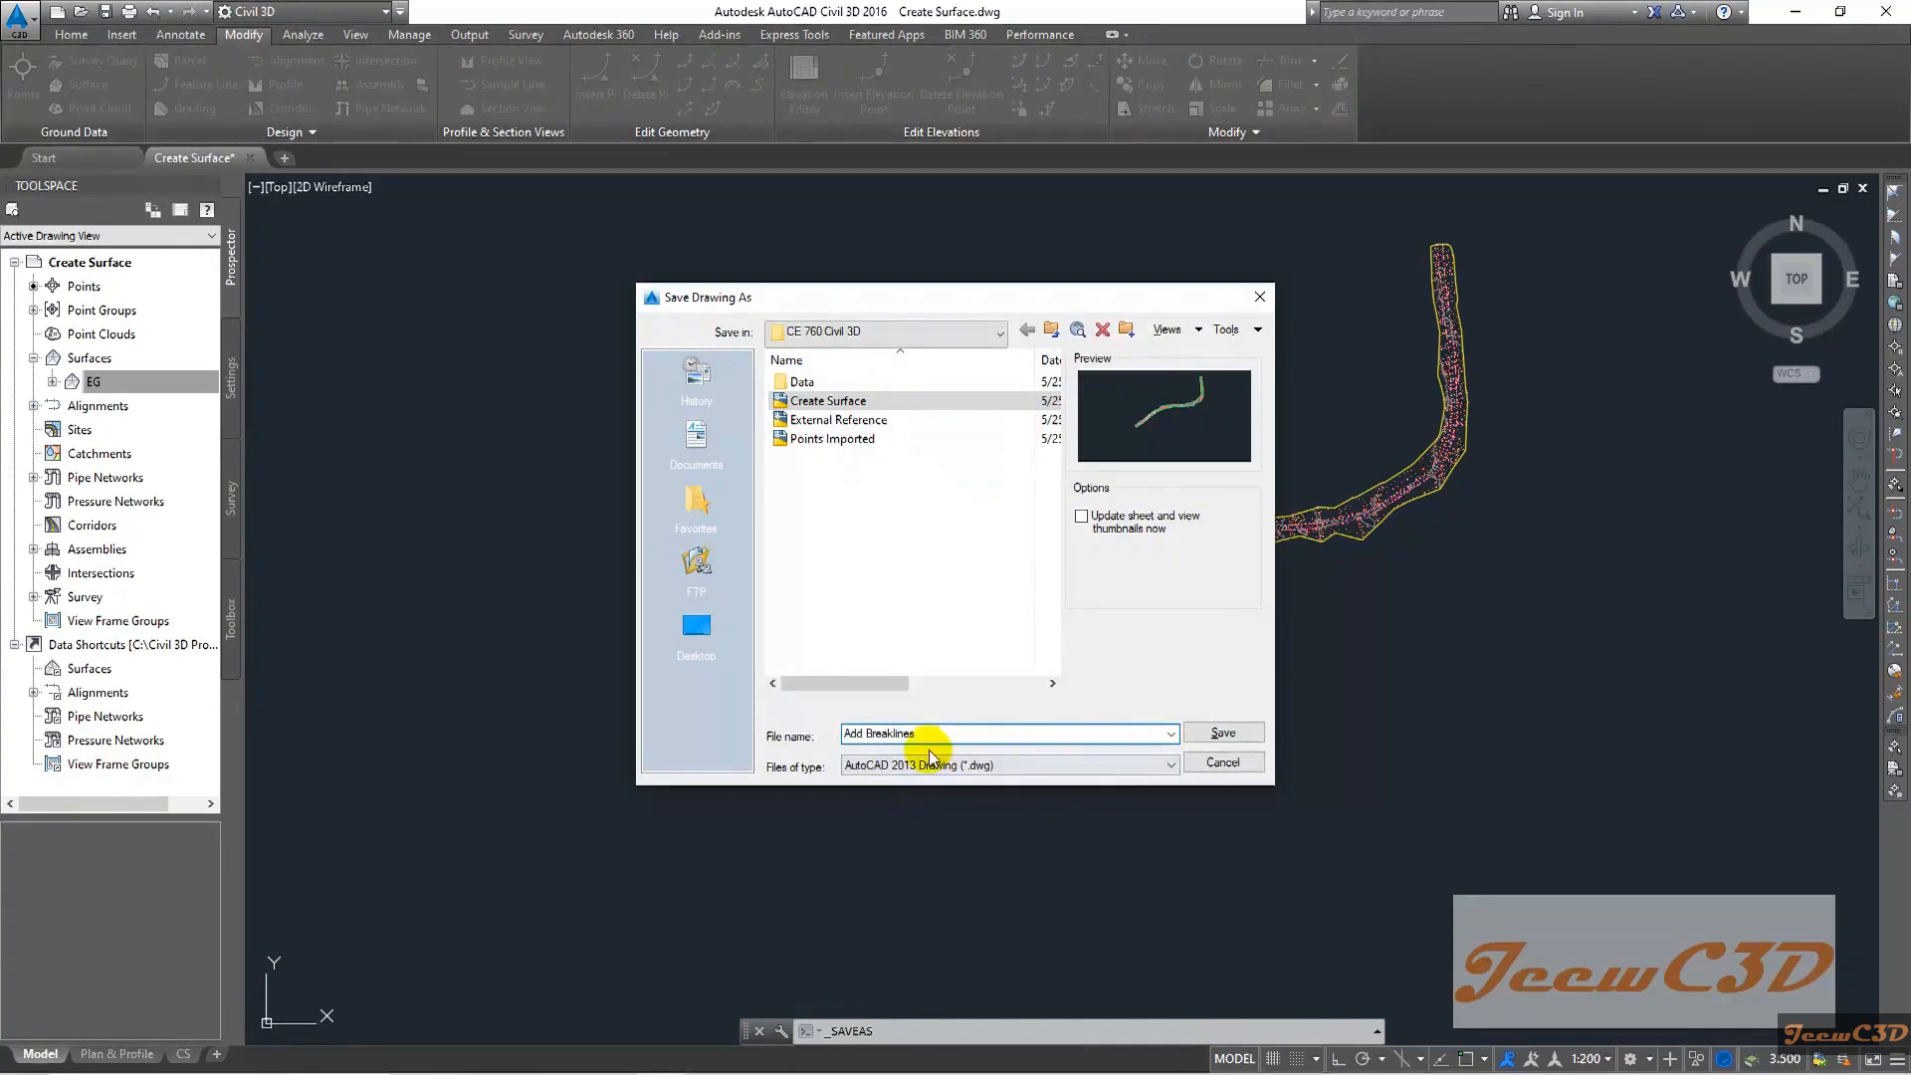
left_click(1222, 743)
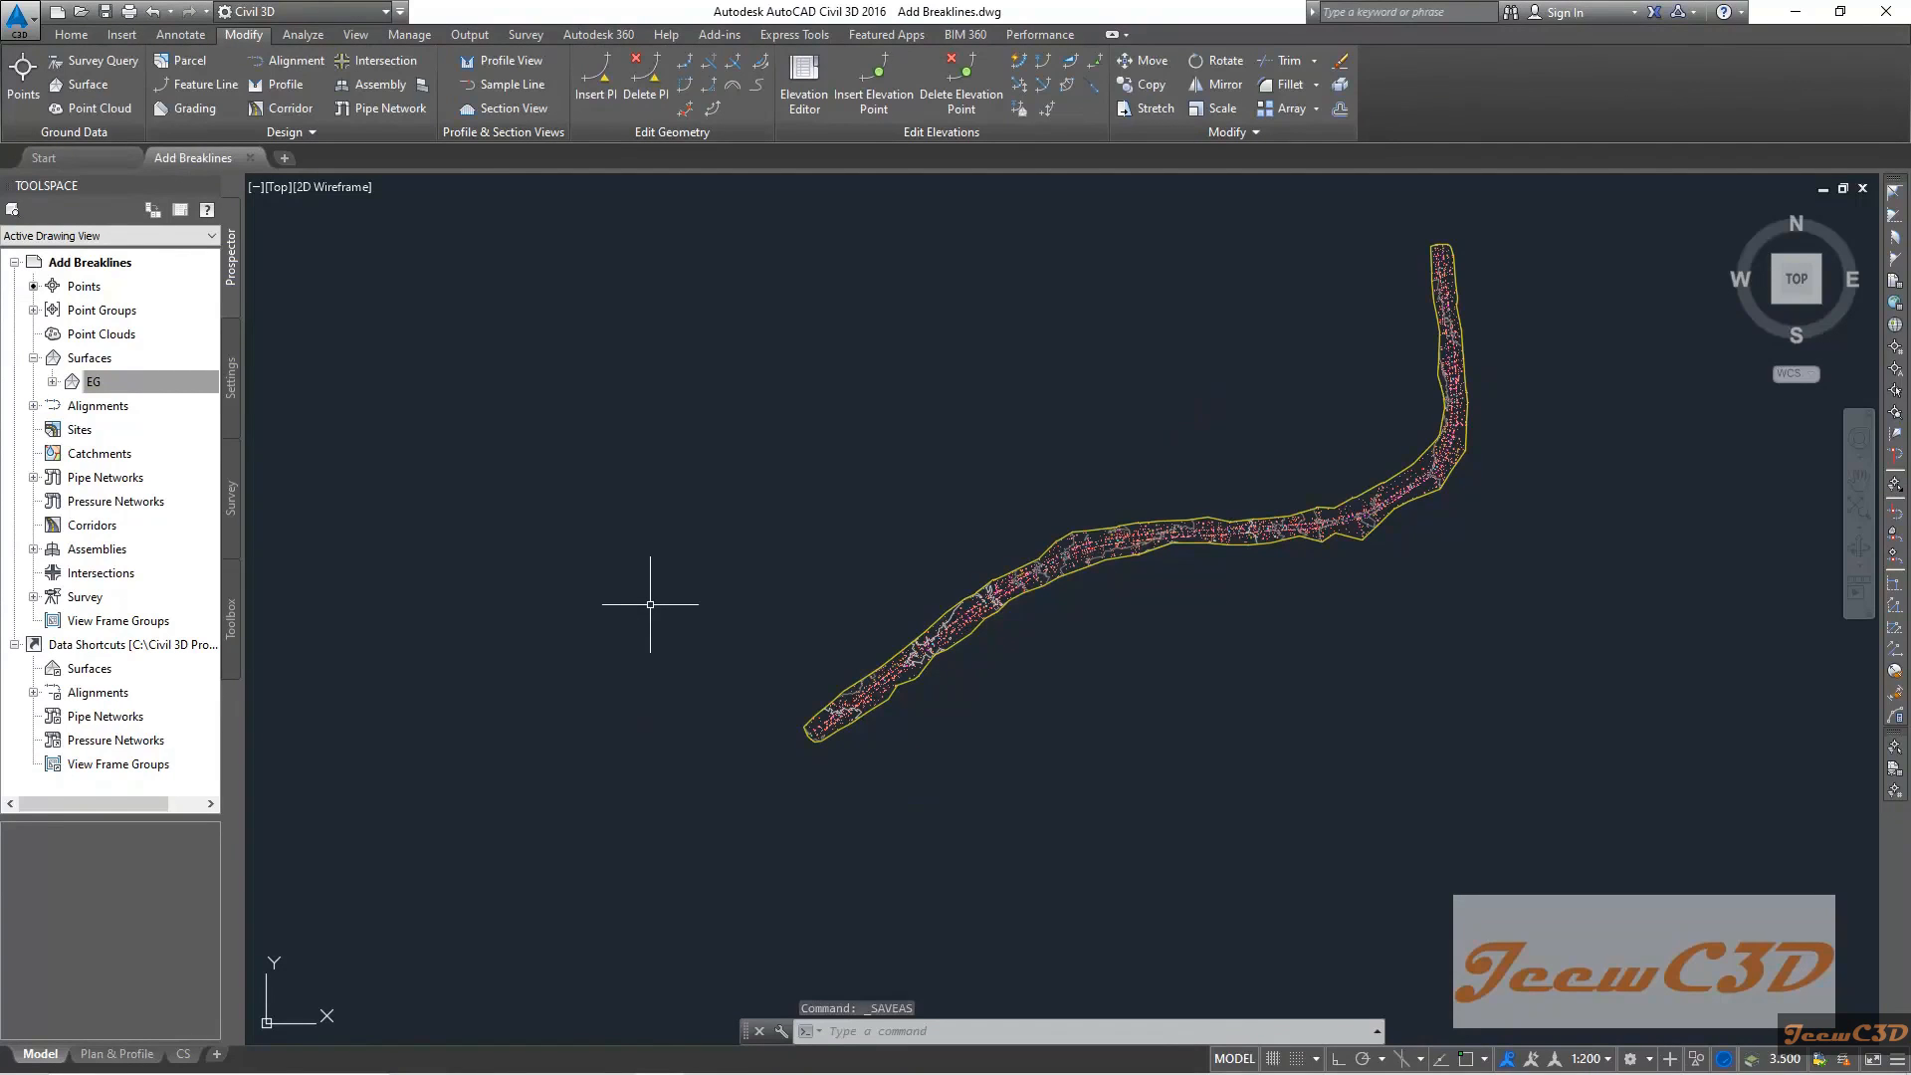
Open the Tar Edge & Center Lines drawing from the Data folder inside the CE 760 Civil 3D folder on the desktop
left_click(8, 25)
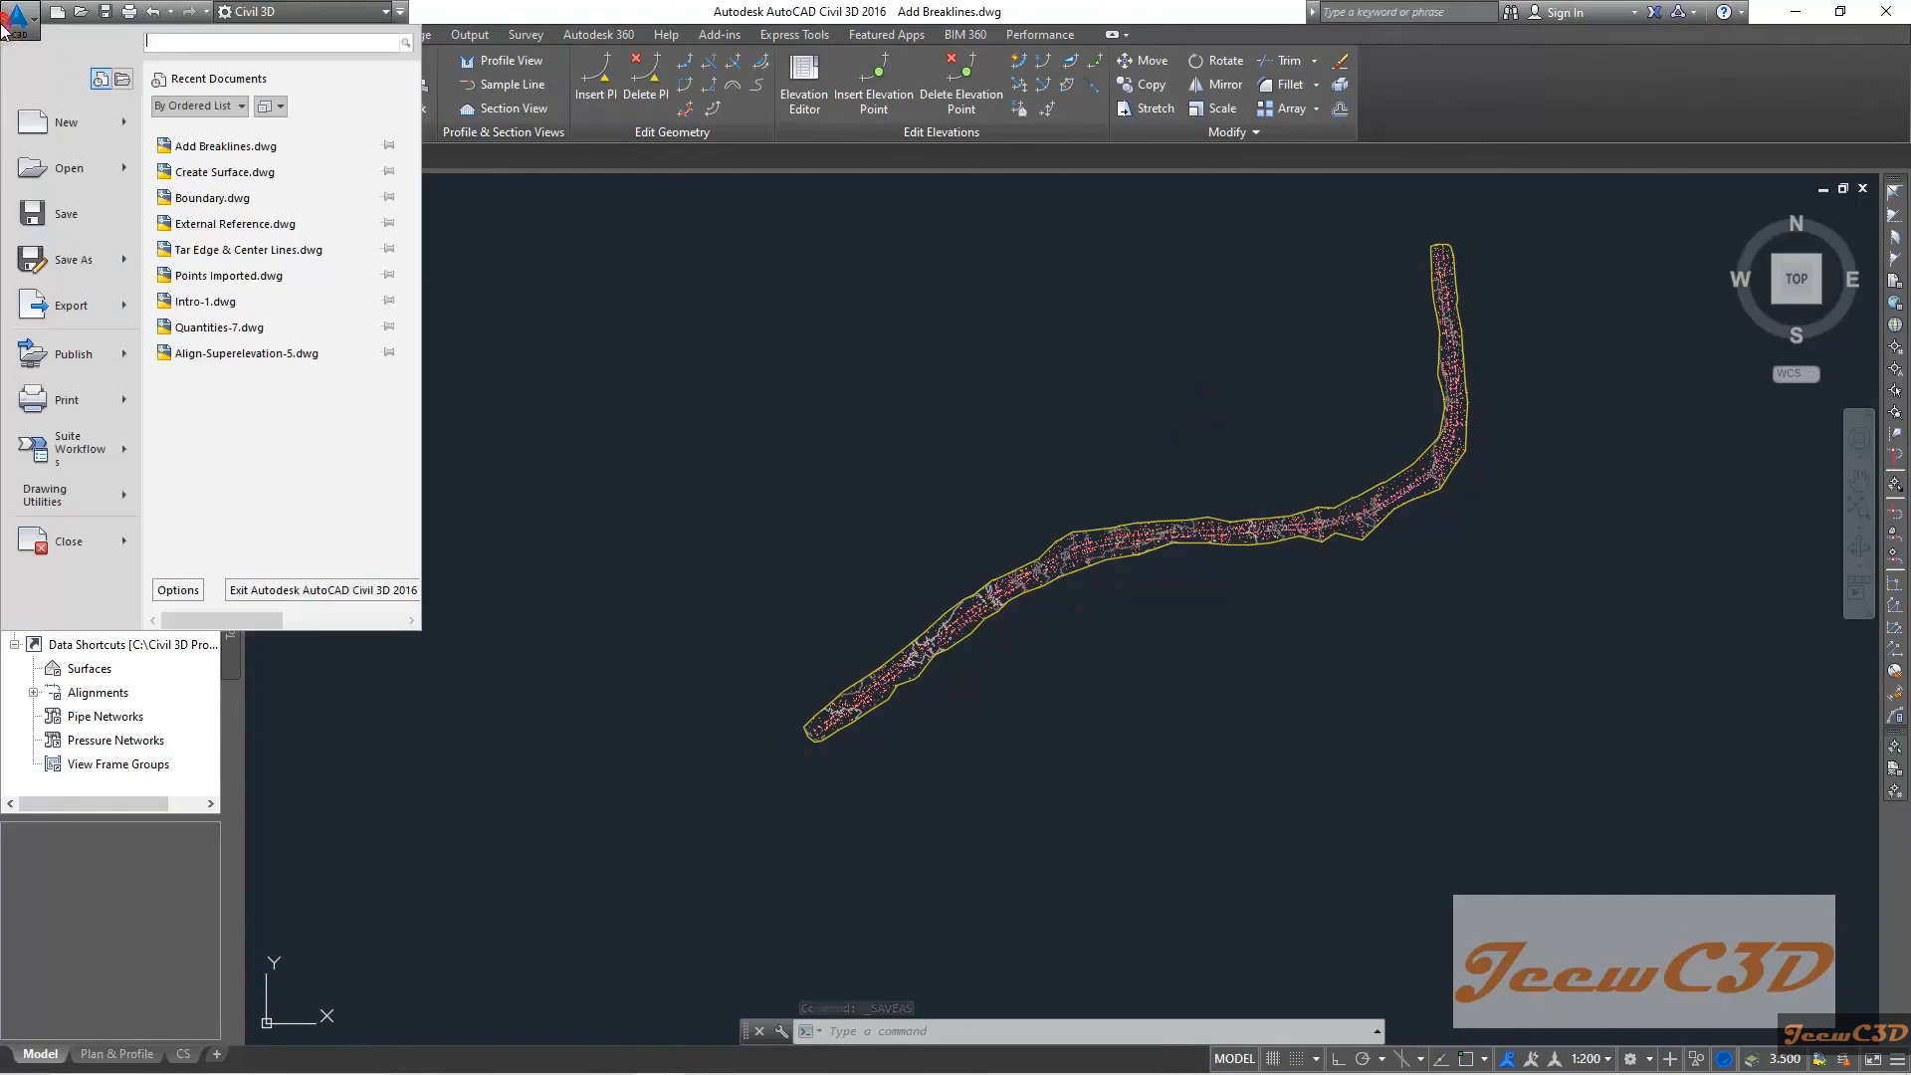
left_click(60, 171)
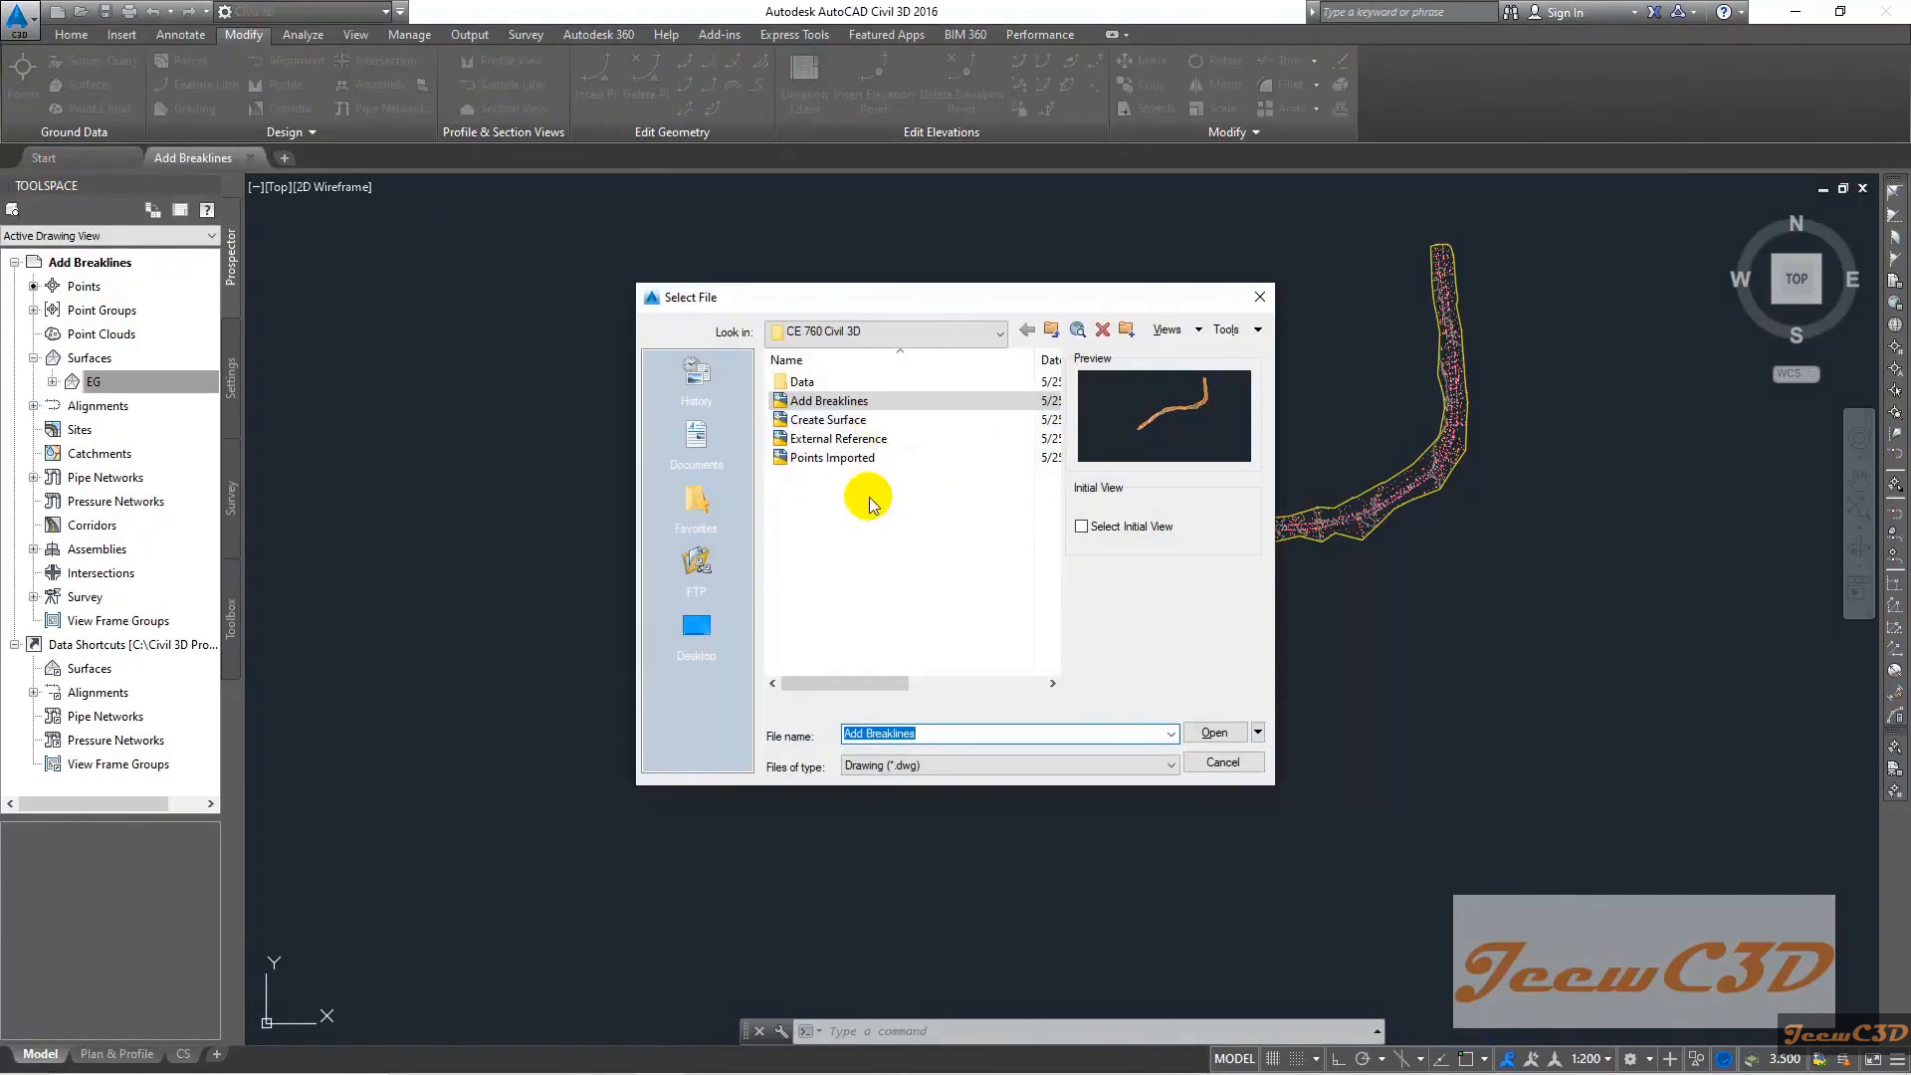
left_click(697, 627)
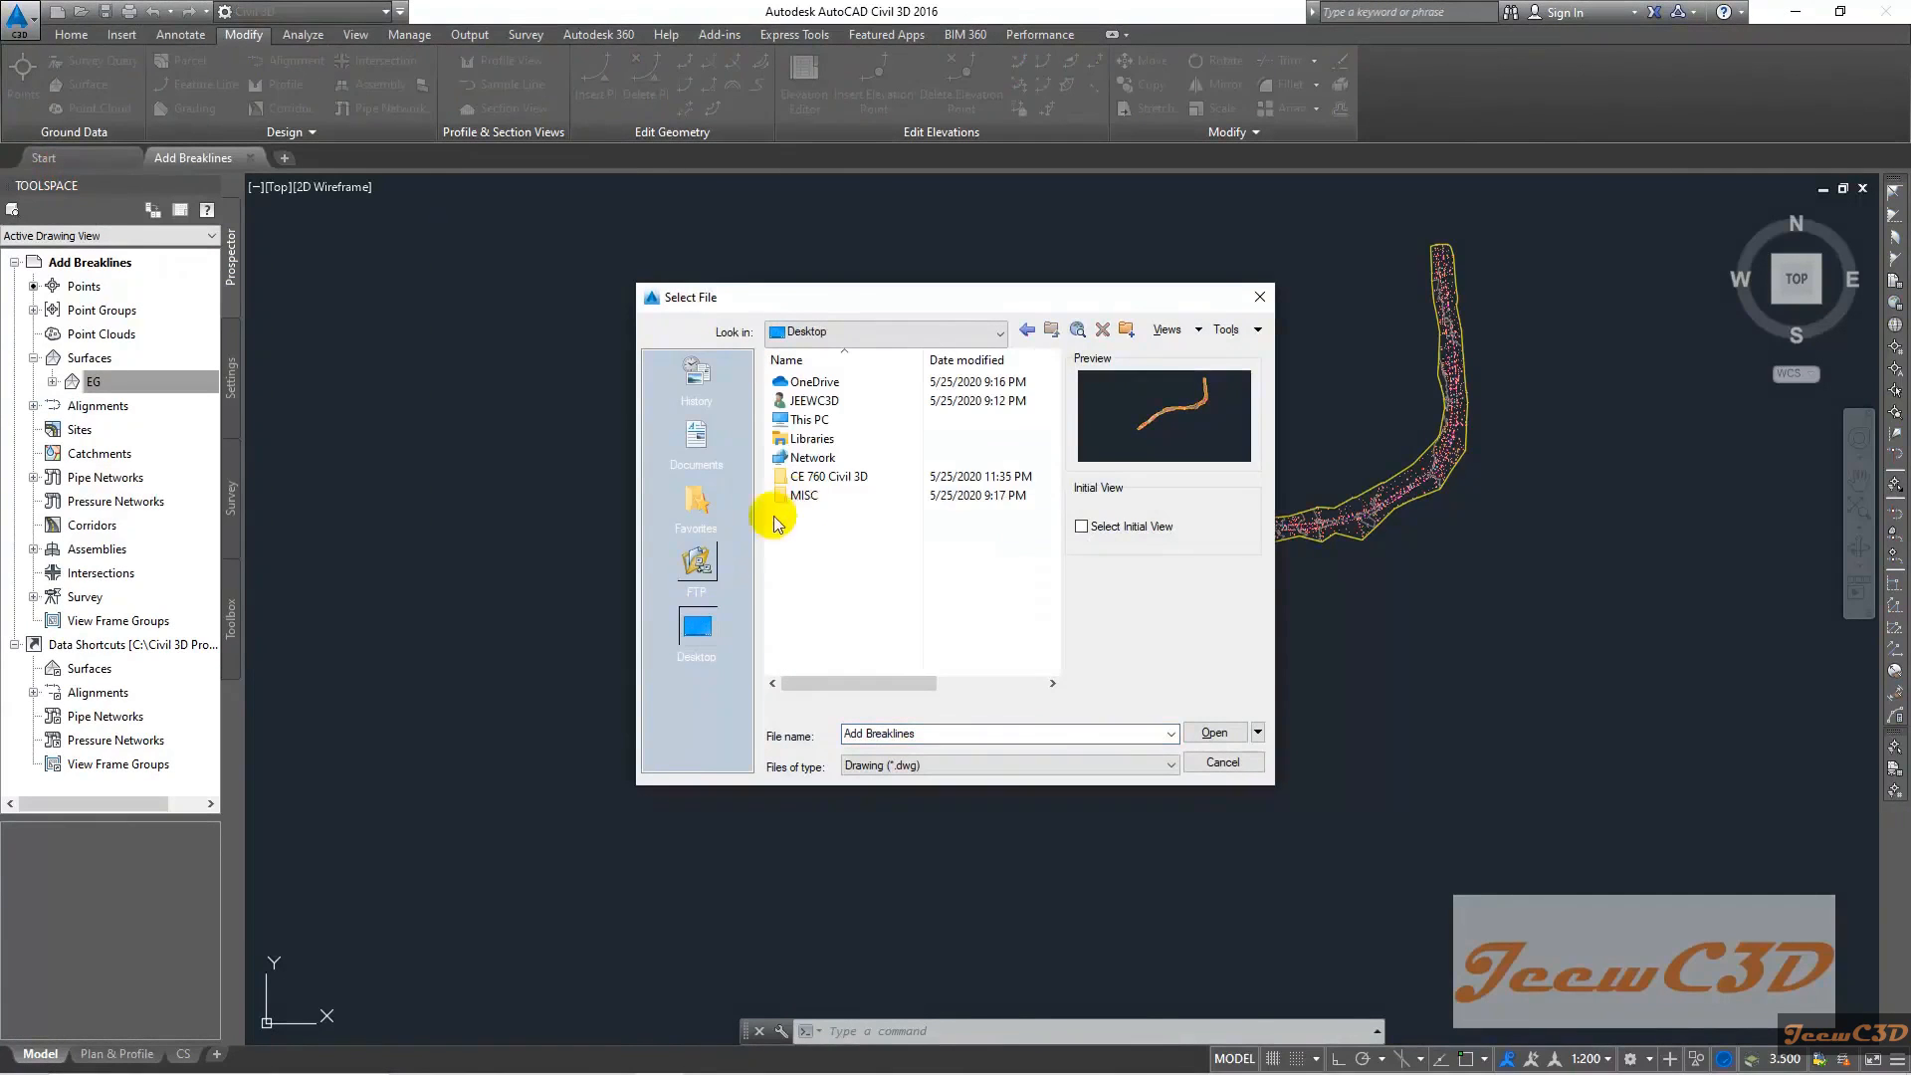
double_click(840, 478)
double_click(797, 382)
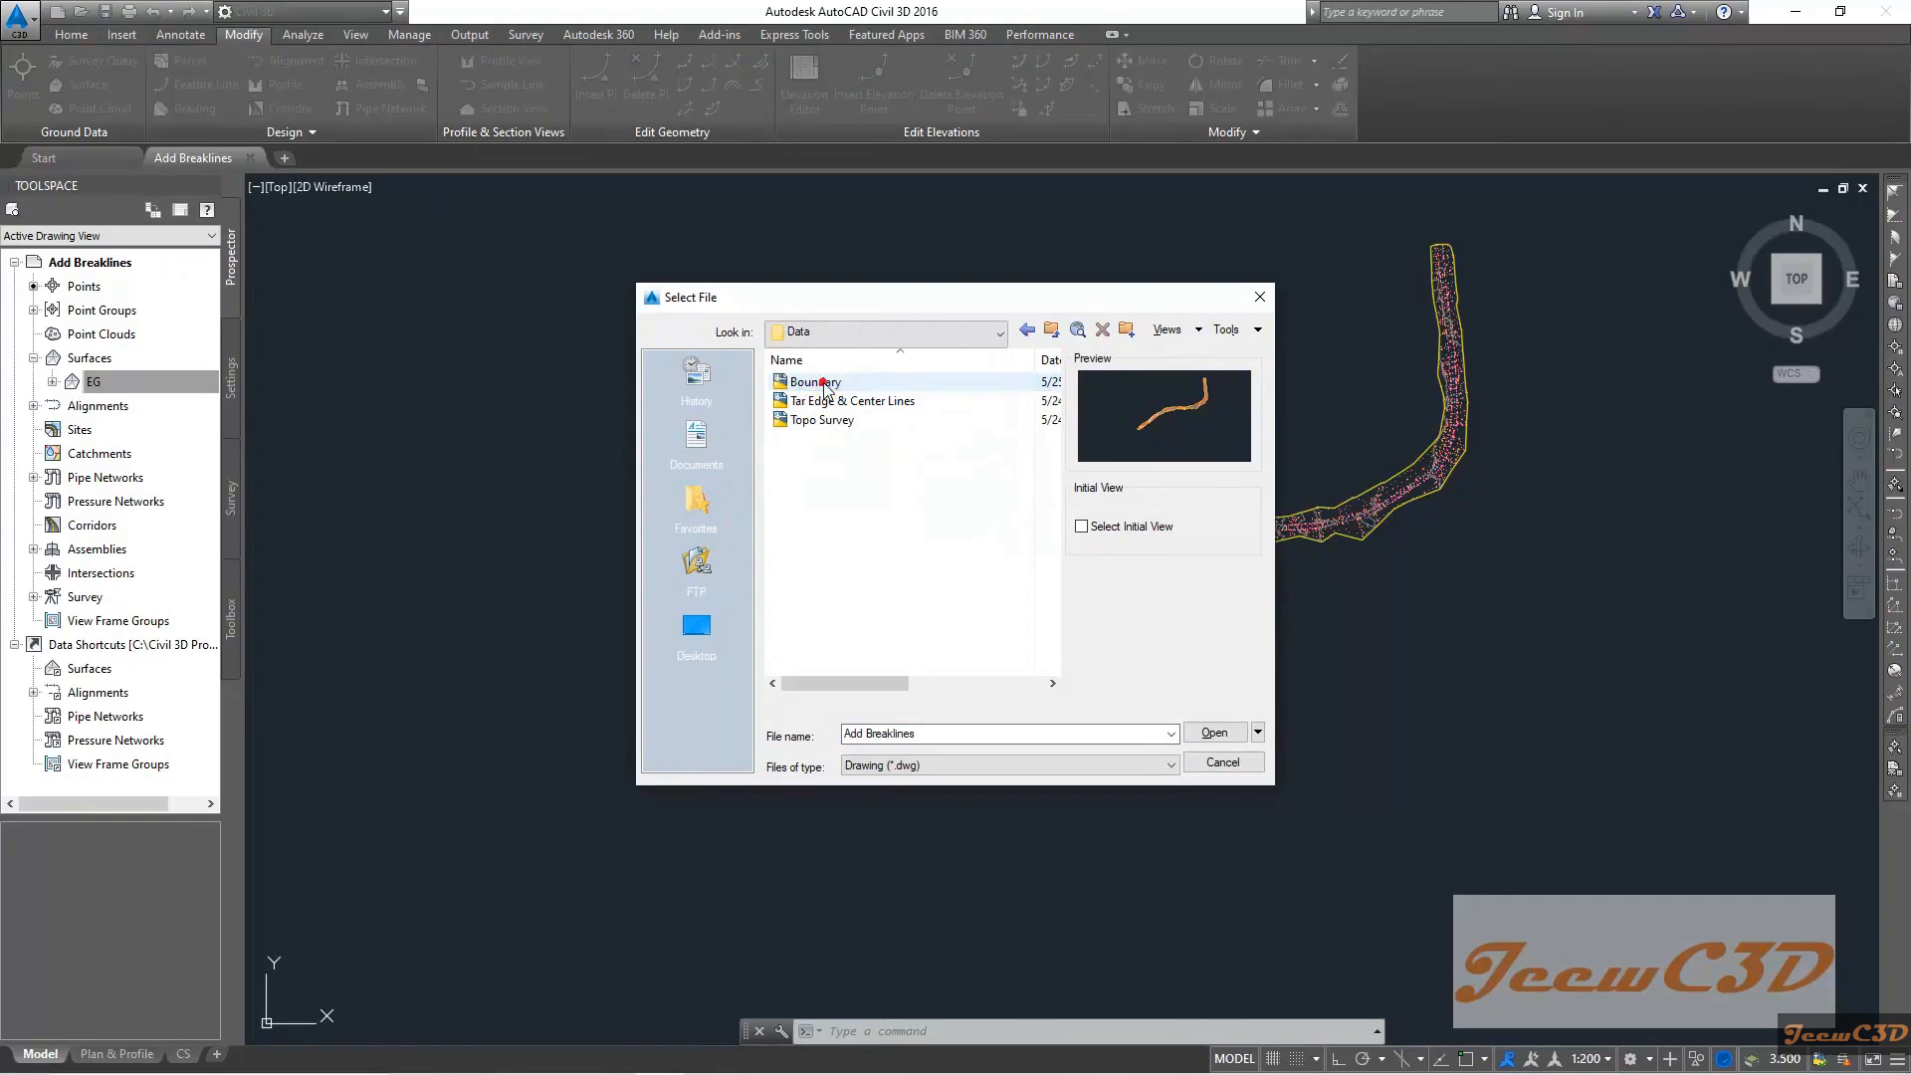
left_click(856, 400)
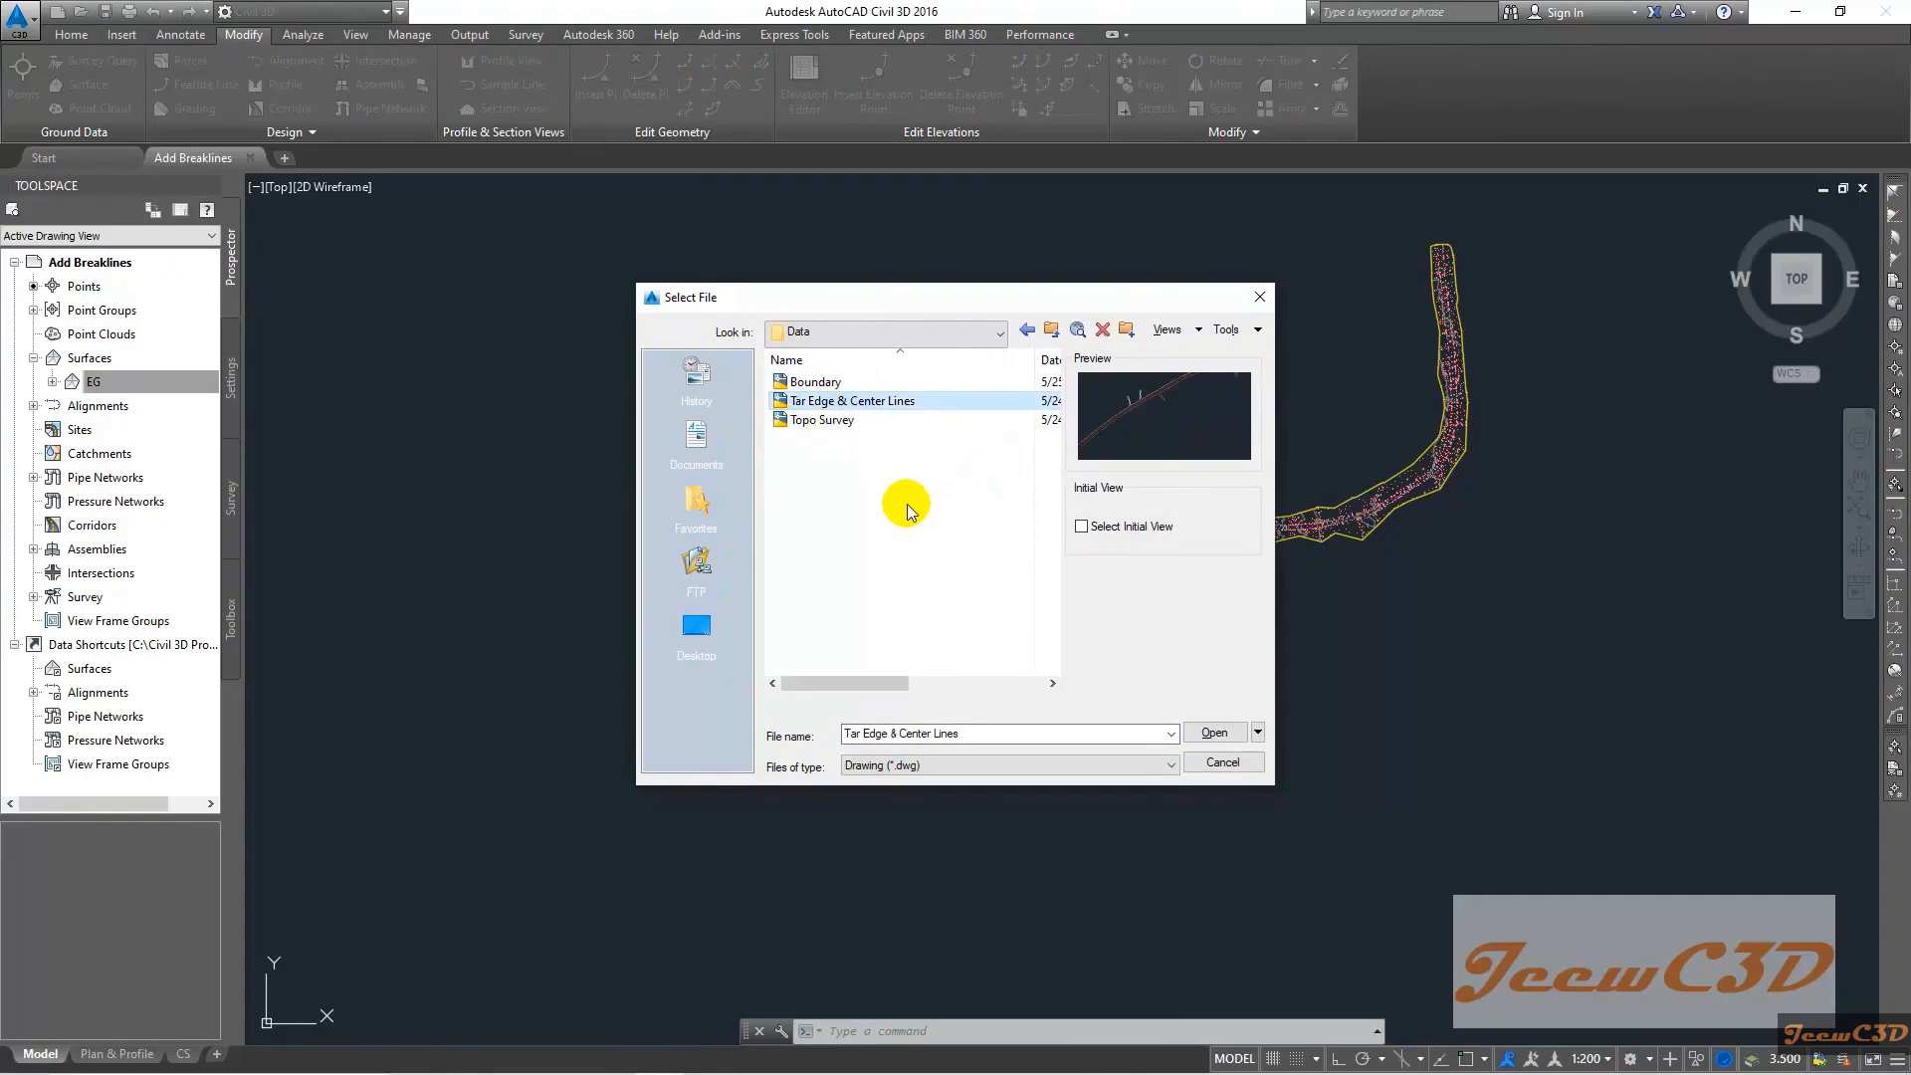
left_click(1214, 732)
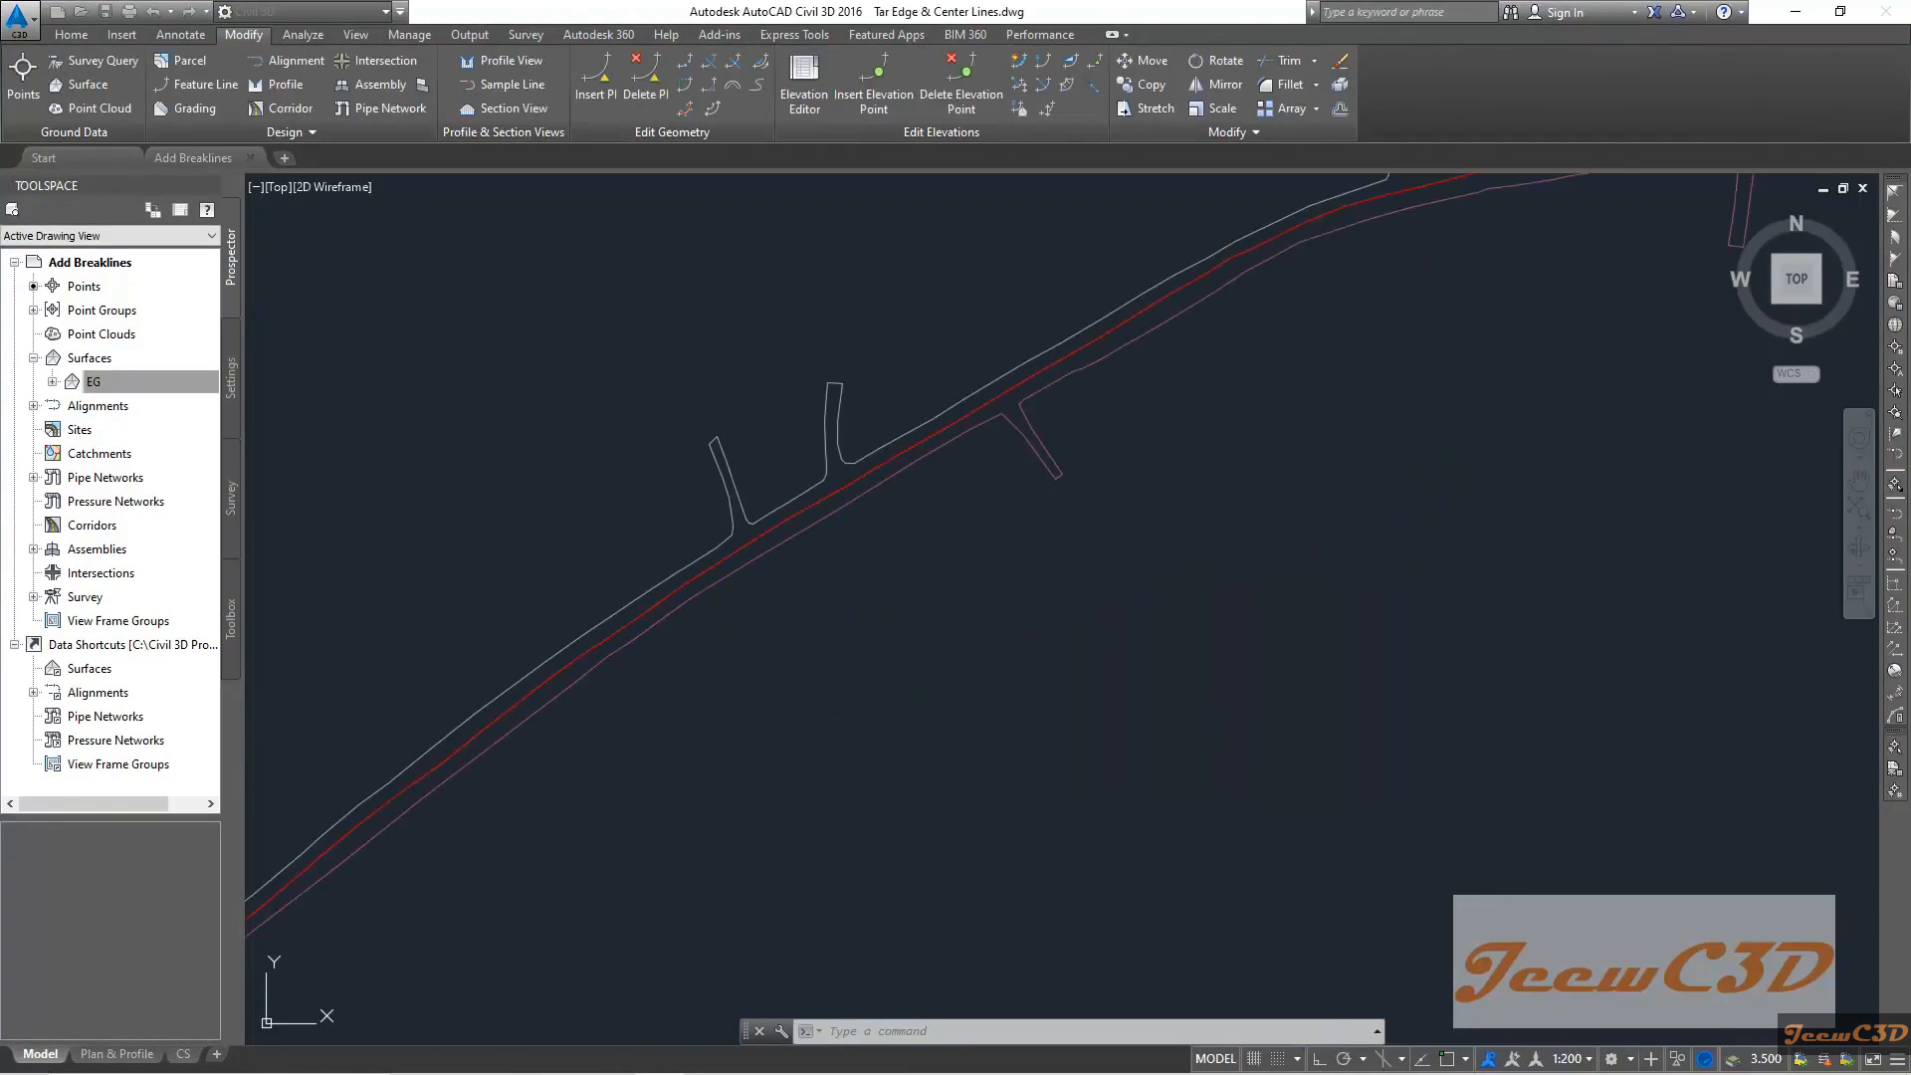
Examine the road edge and center lines, and compare them with the survey points in the Add Breaklines drawing
scroll(896, 637, "down", 4)
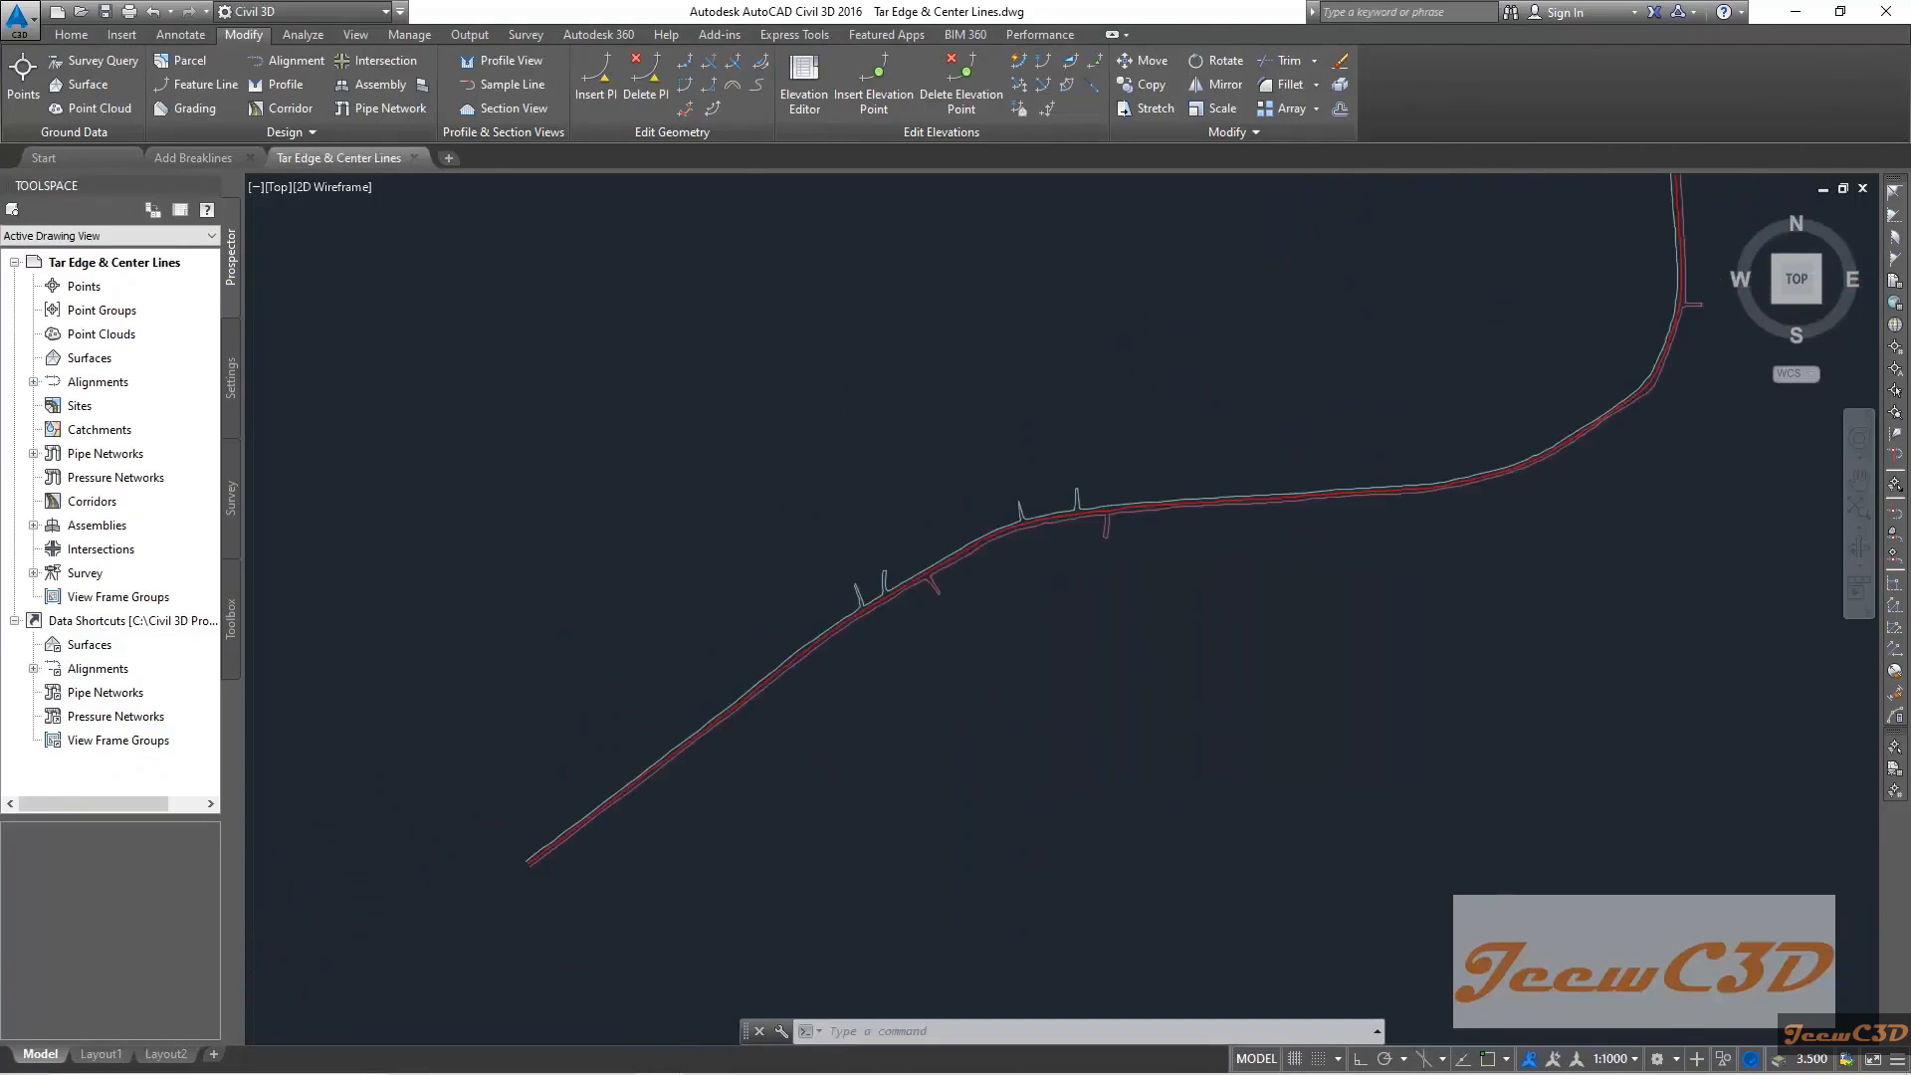
scroll(802, 746, "up", 8)
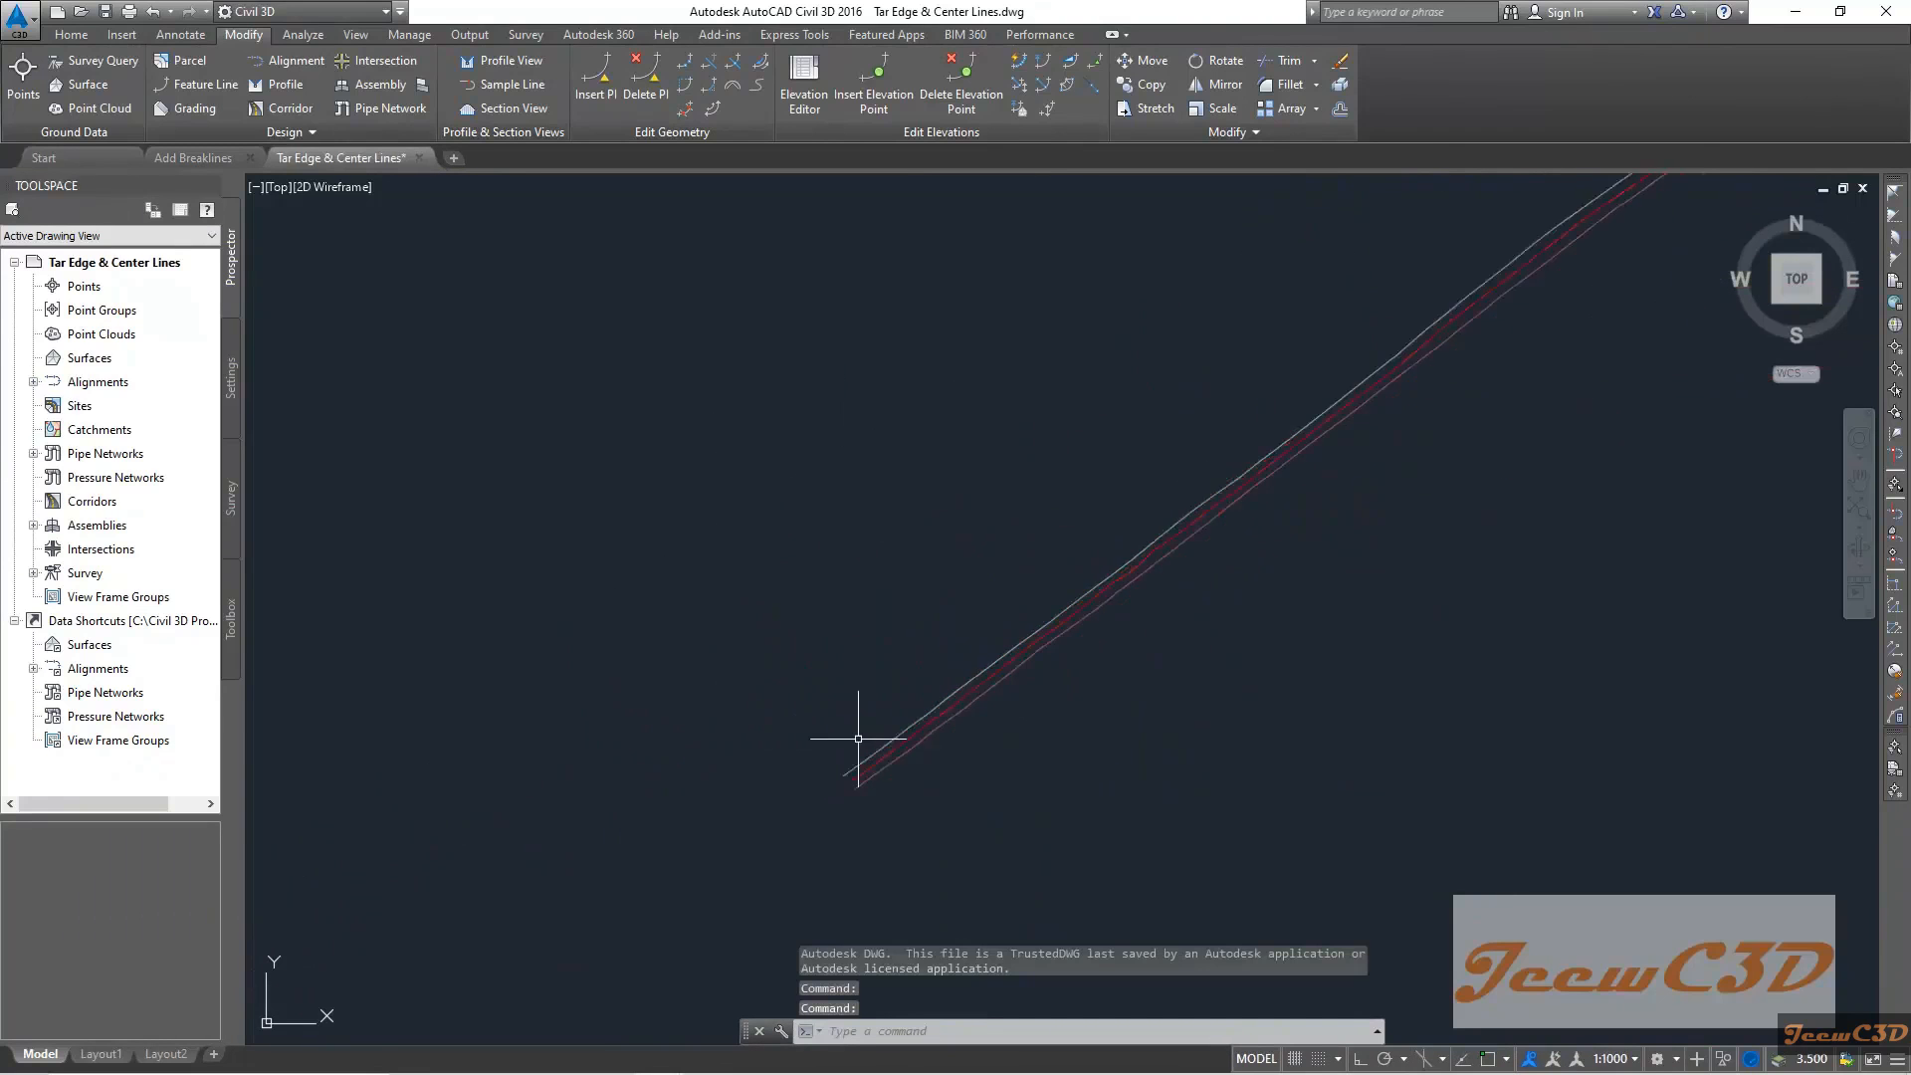
scroll(989, 683, "down", 5)
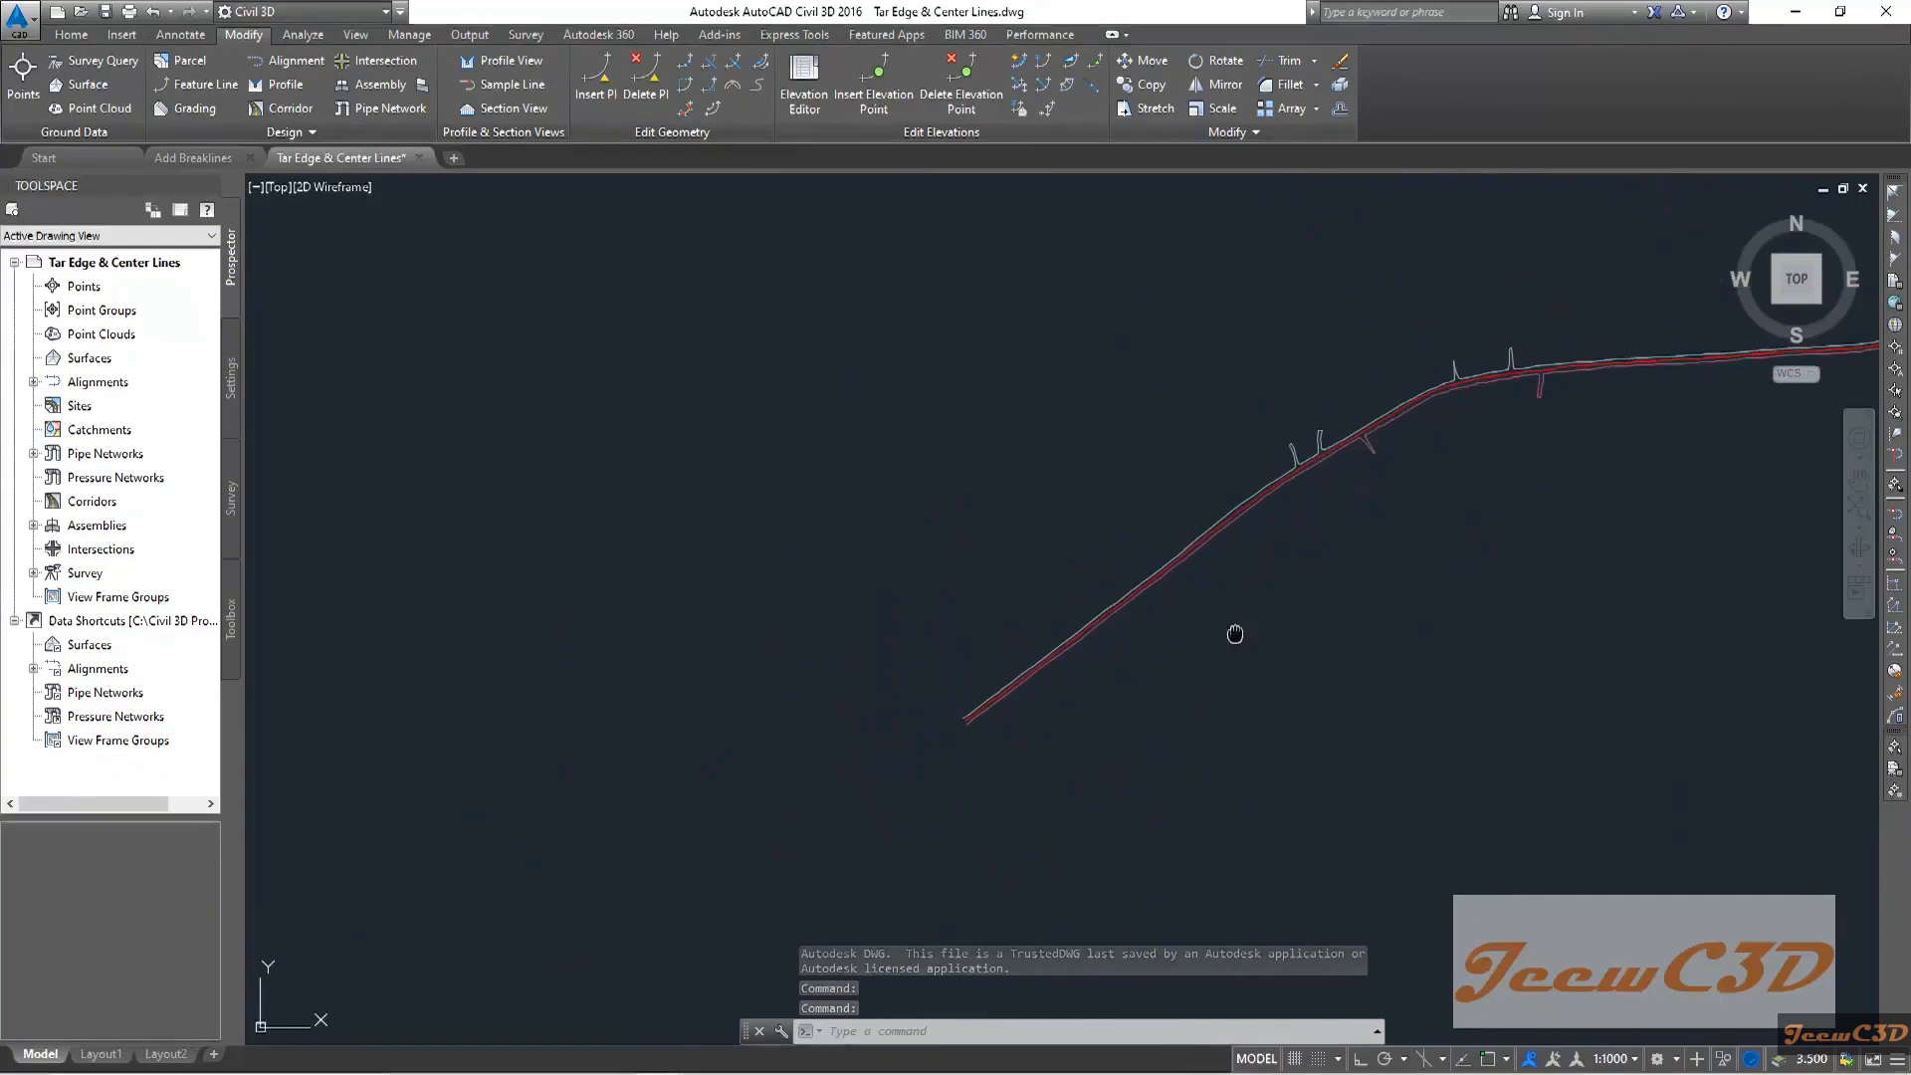
middle_click_drag(1245, 631, 1091, 695)
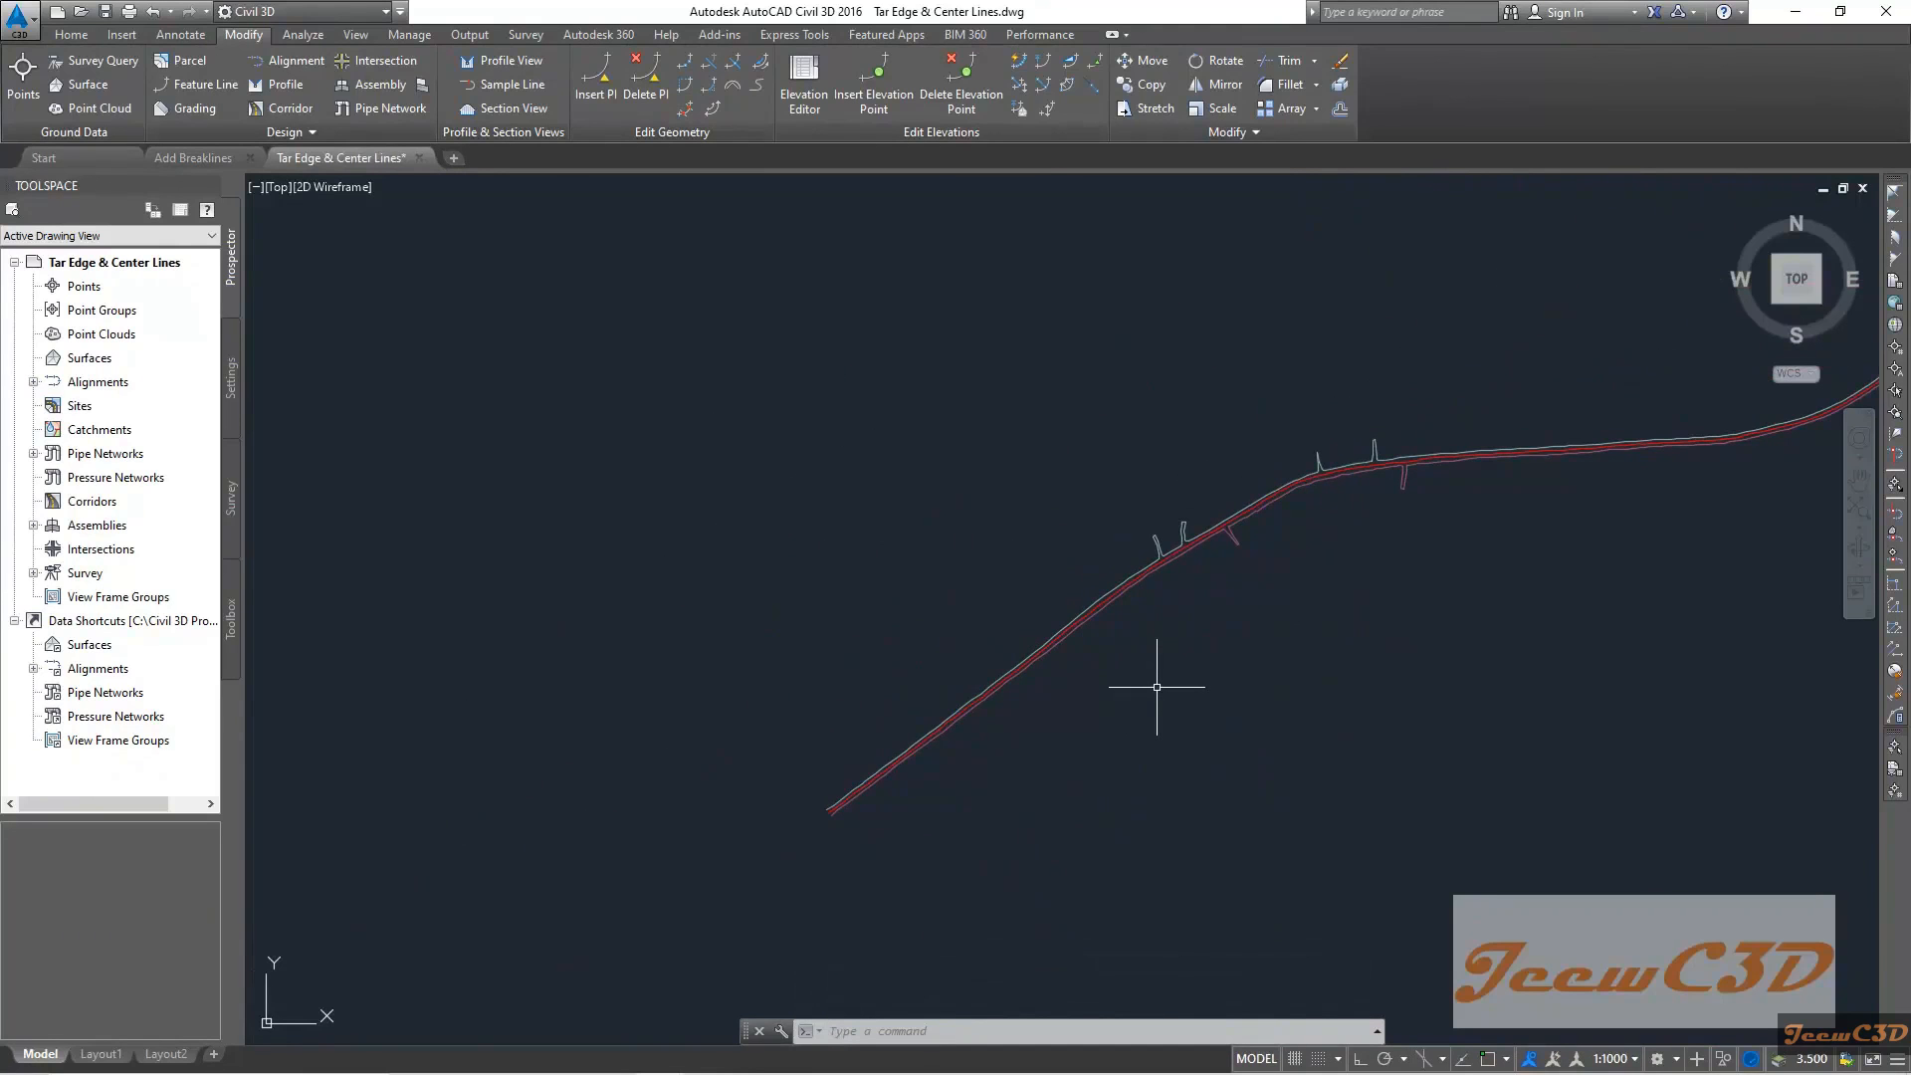
scroll(1157, 687, "down", 4)
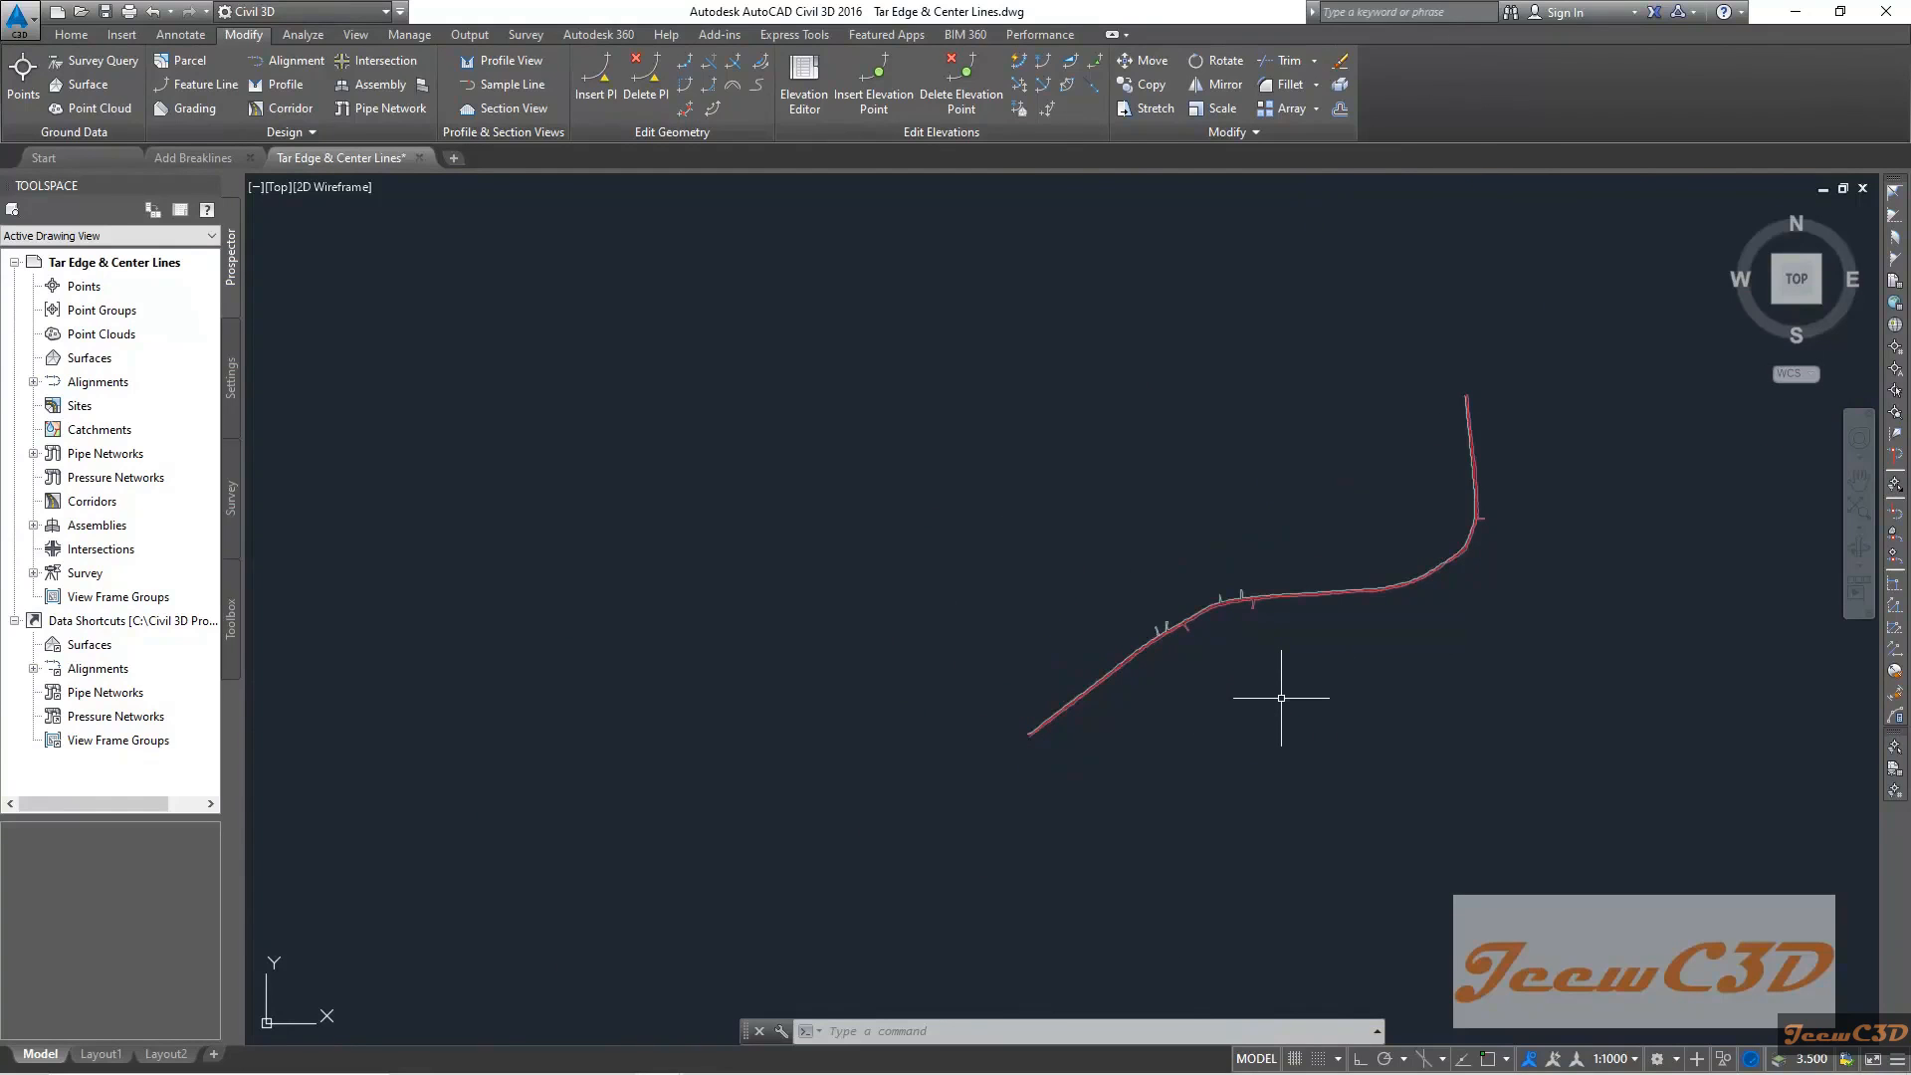
scroll(1066, 695, "up", 4)
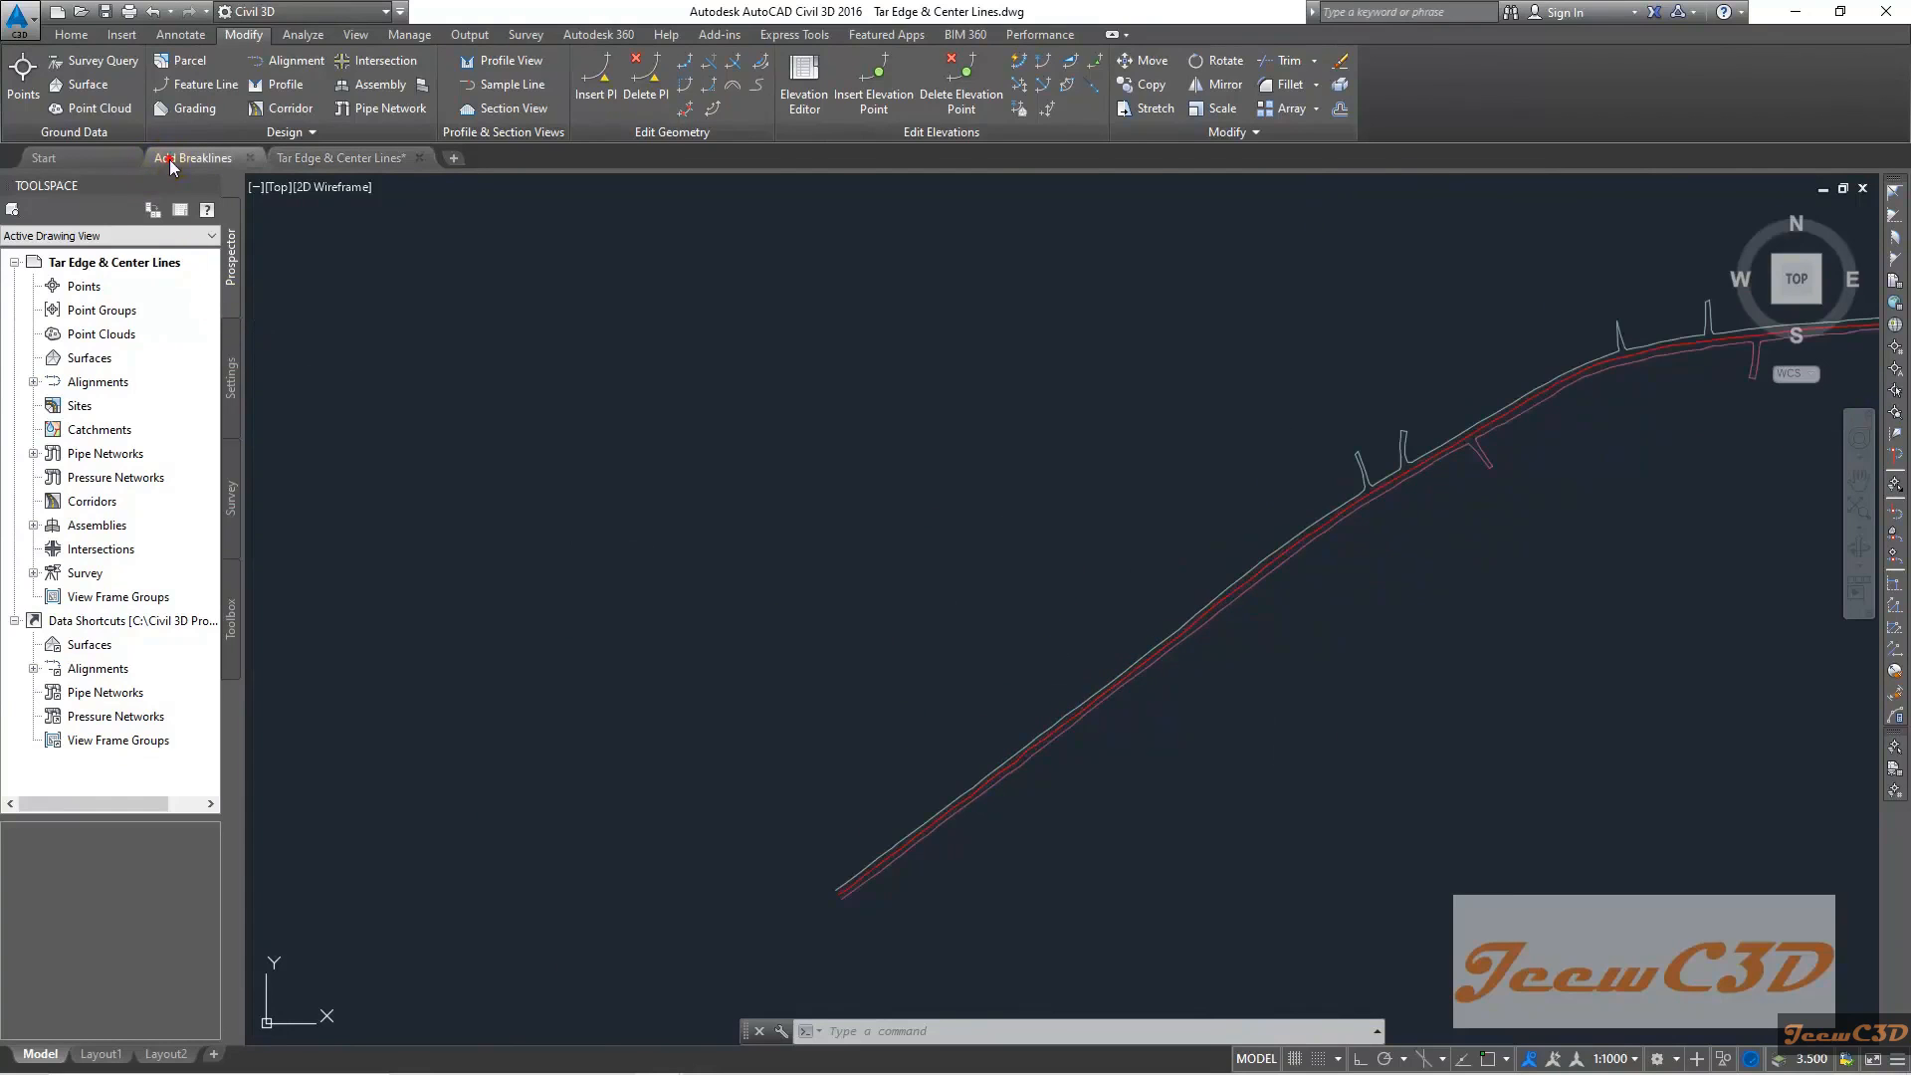
left_click(171, 159)
scroll(810, 725, "up", 4)
scroll(832, 704, "up", 10)
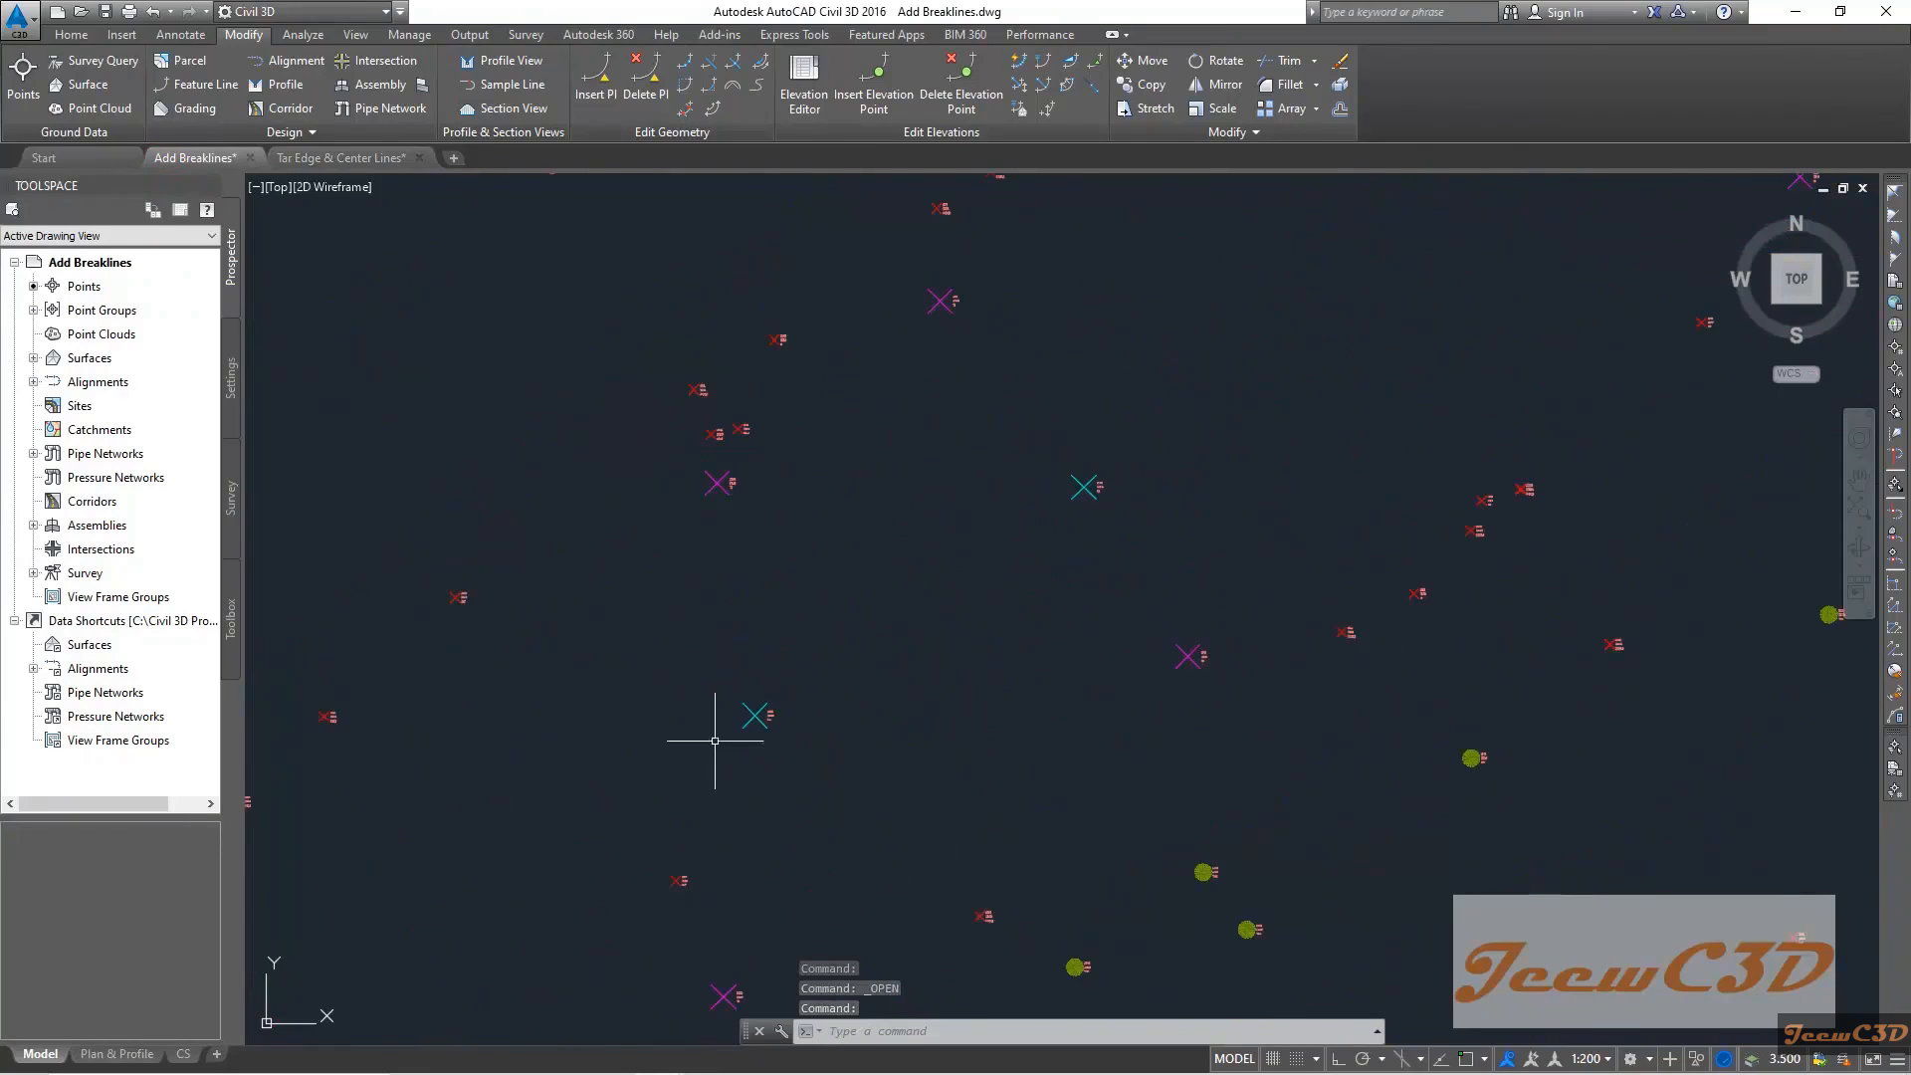
scroll(1007, 567, "down", 8)
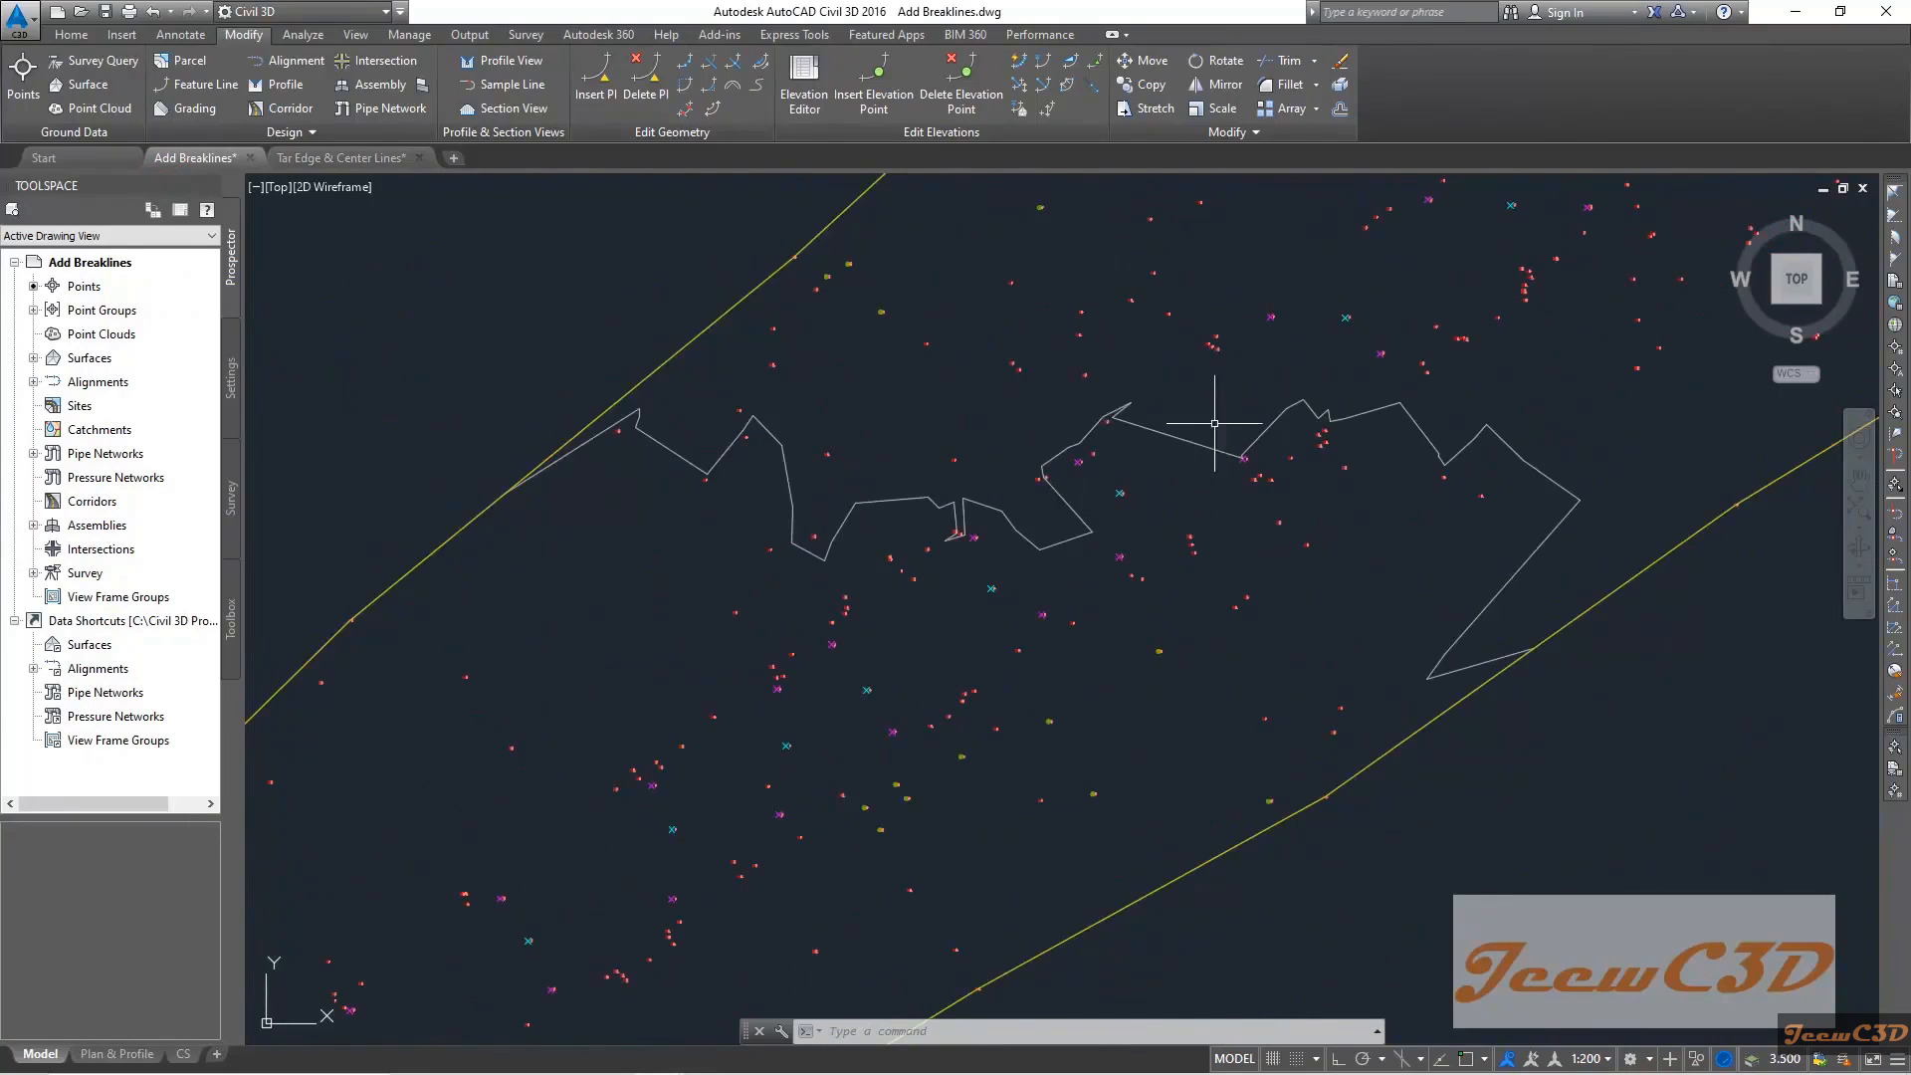
scroll(1185, 442, "down", 2)
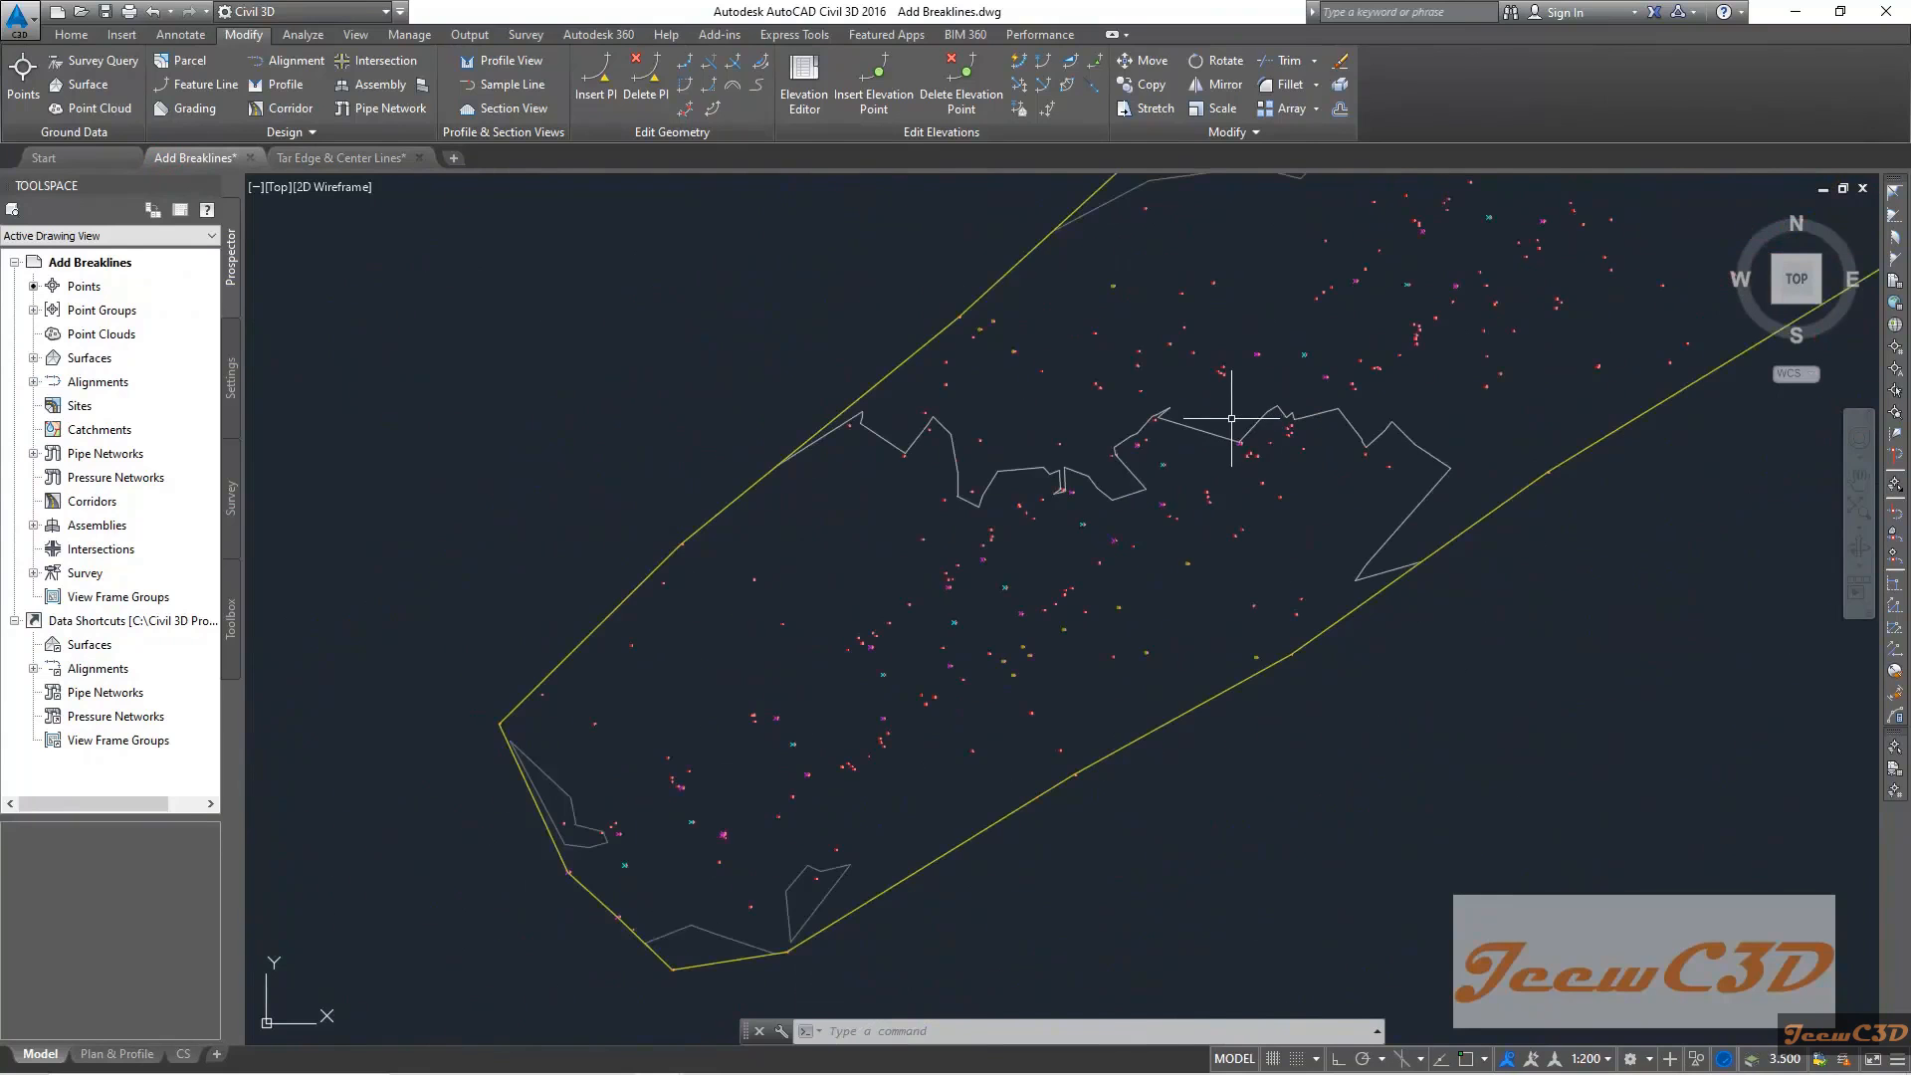
Copy all tar edge and center lines from the Tar Edge & Center Lines drawing with base point 0,0,0
left_click(306, 162)
scroll(973, 640, "up", 2)
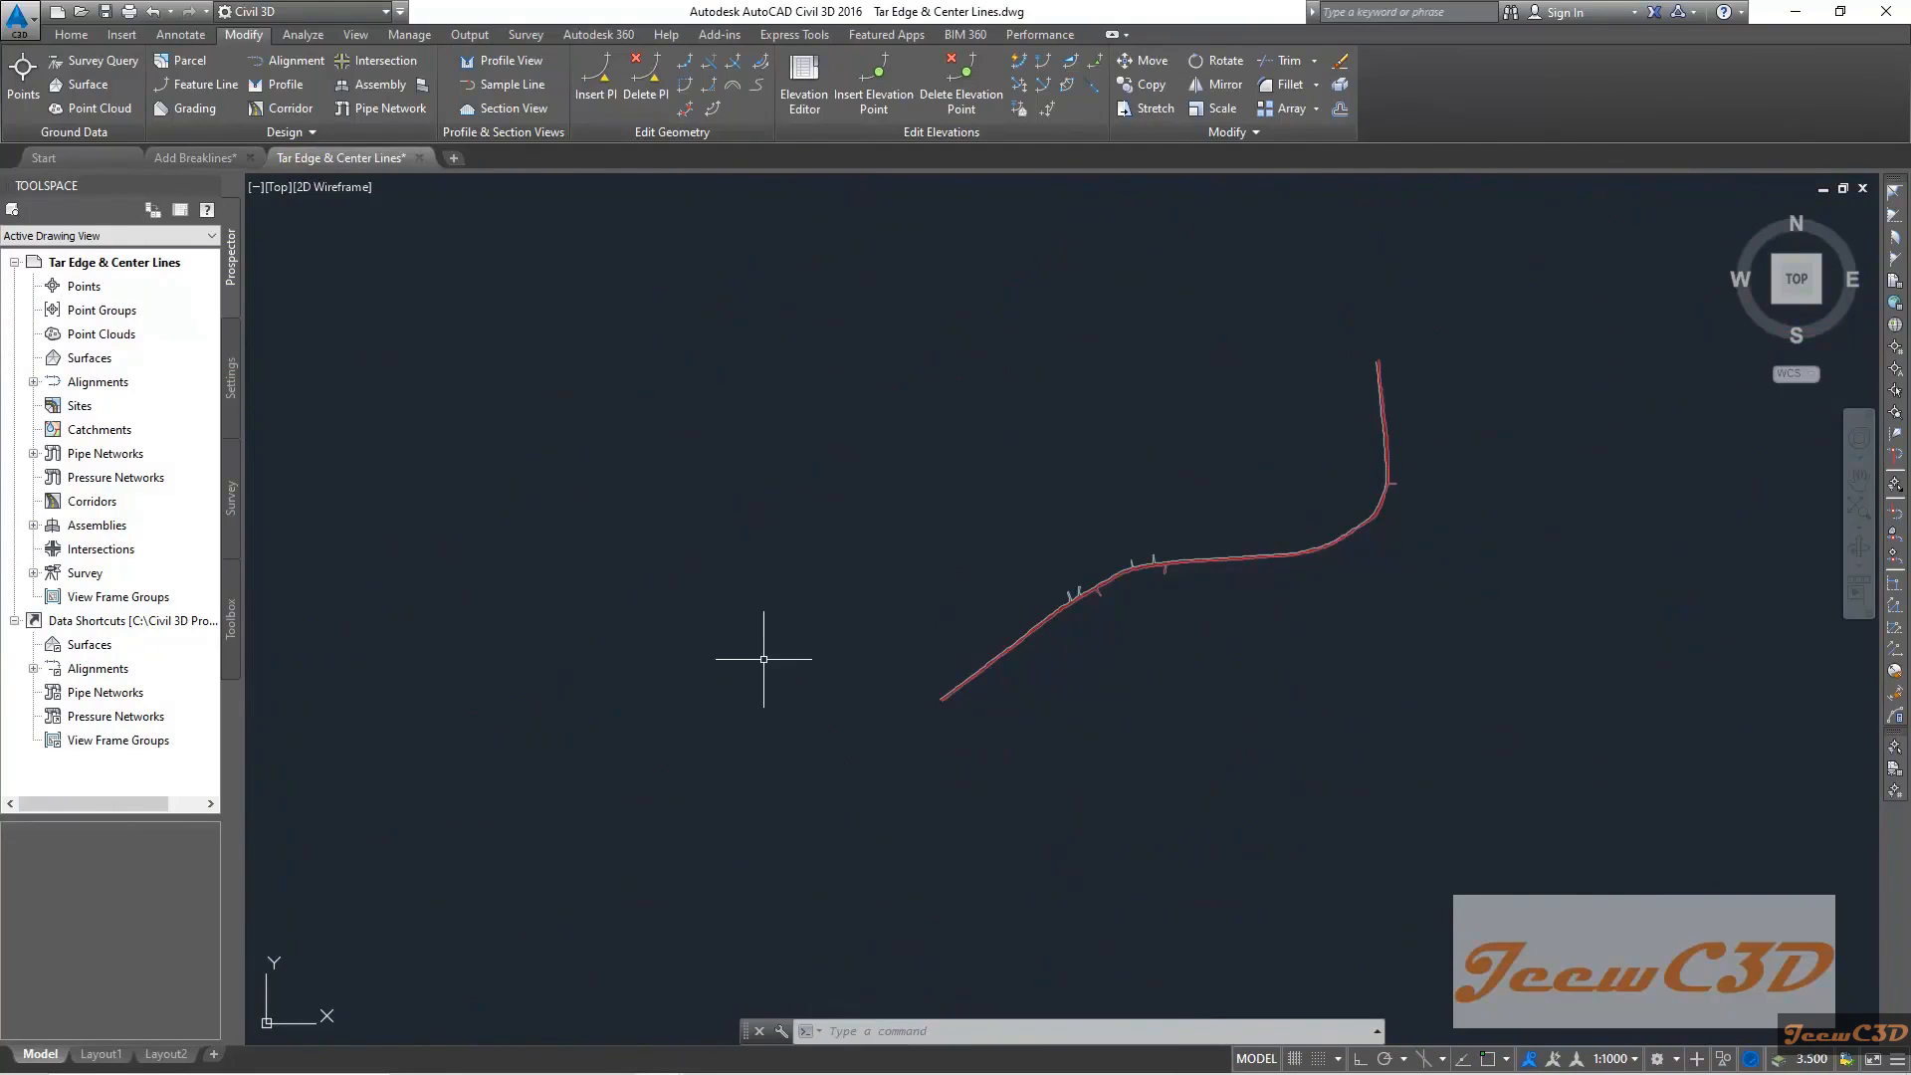
scroll(1270, 806, "down", 2)
left_click(1485, 811)
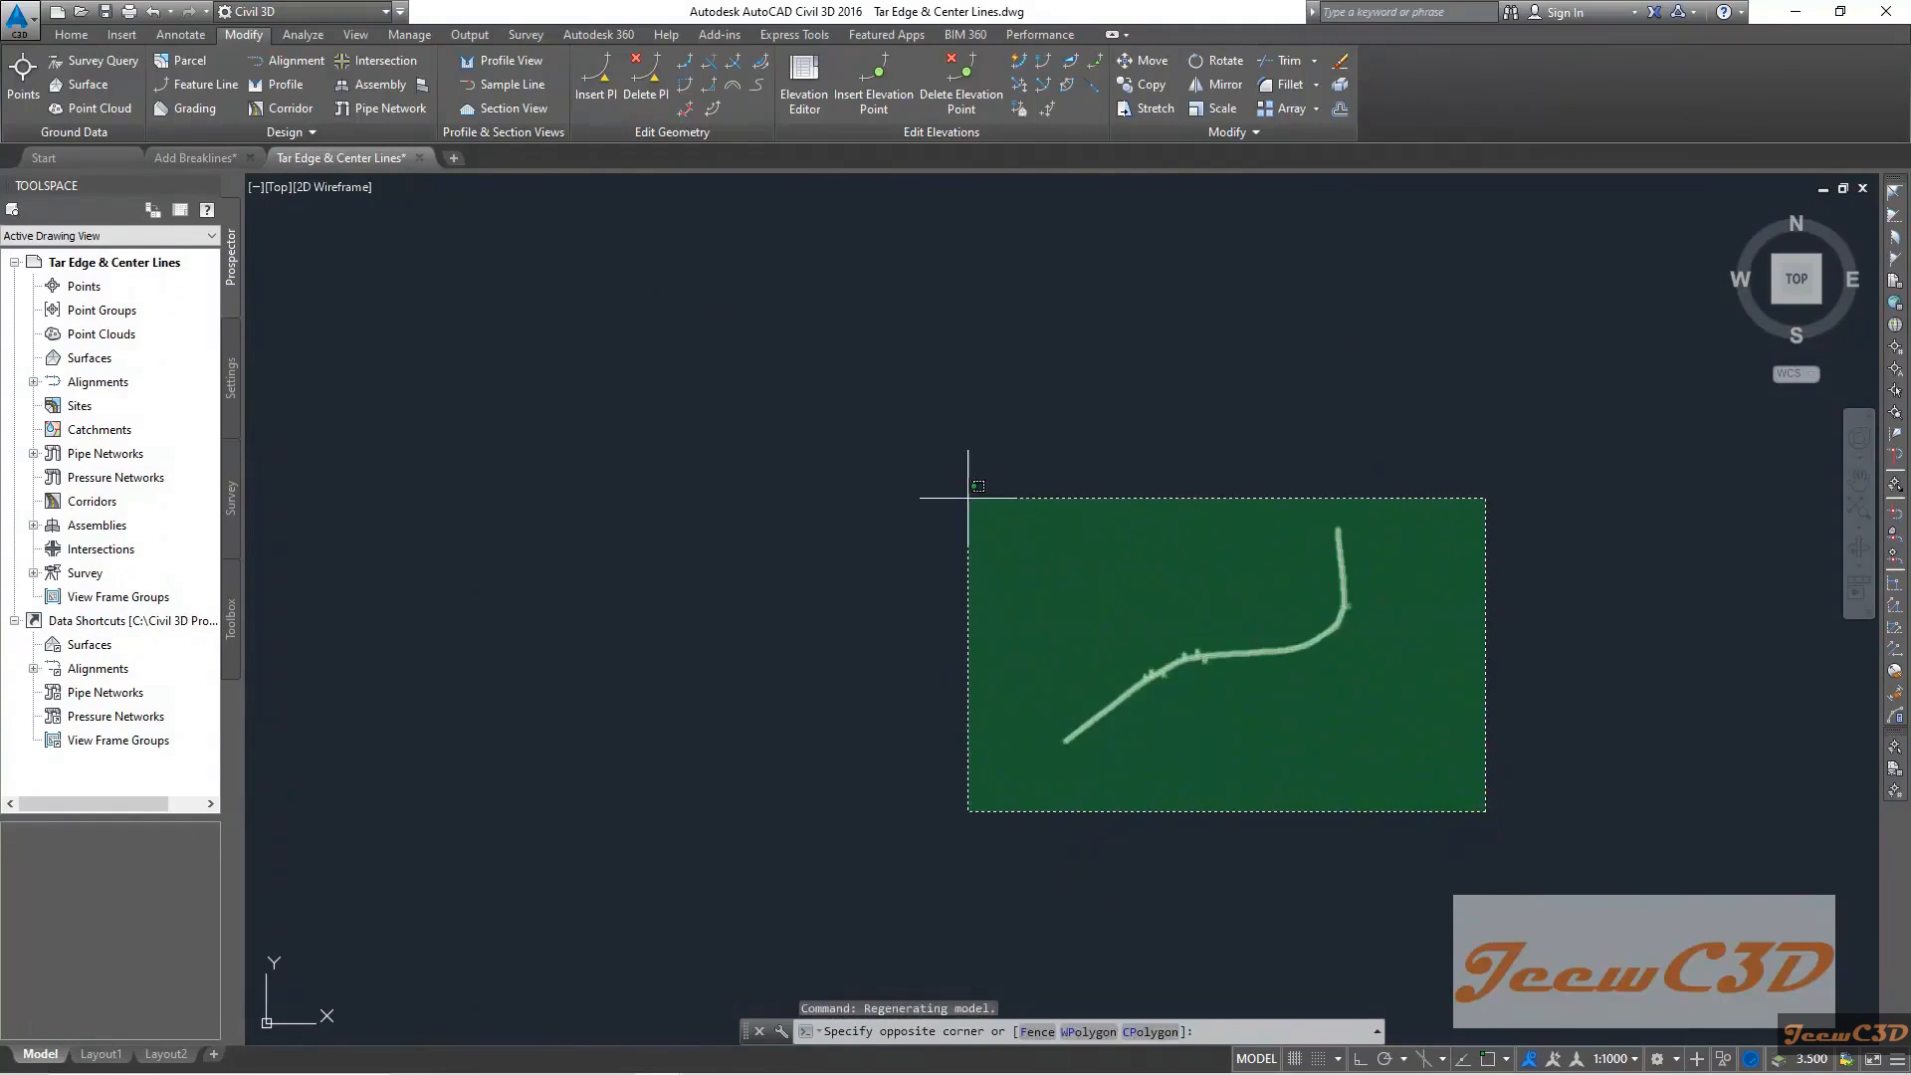
left_click(976, 513)
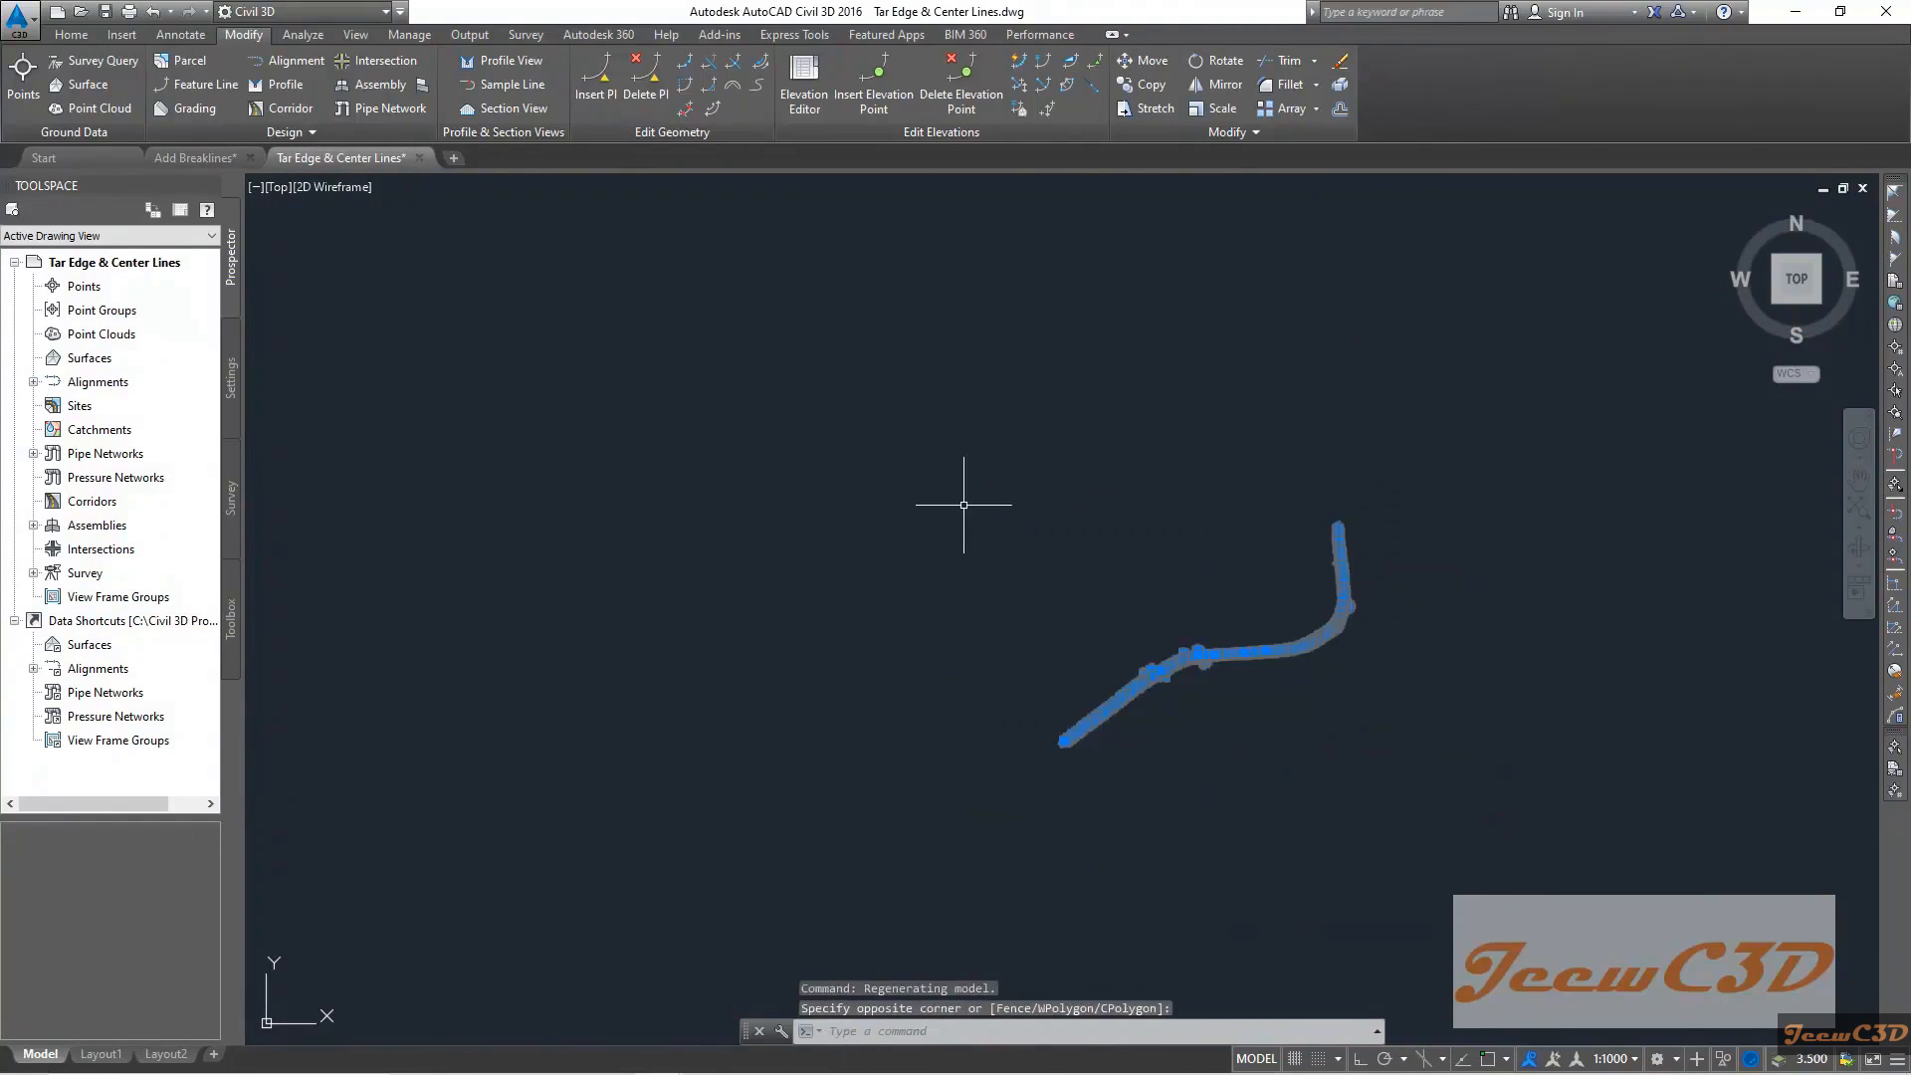
right_click(929, 388)
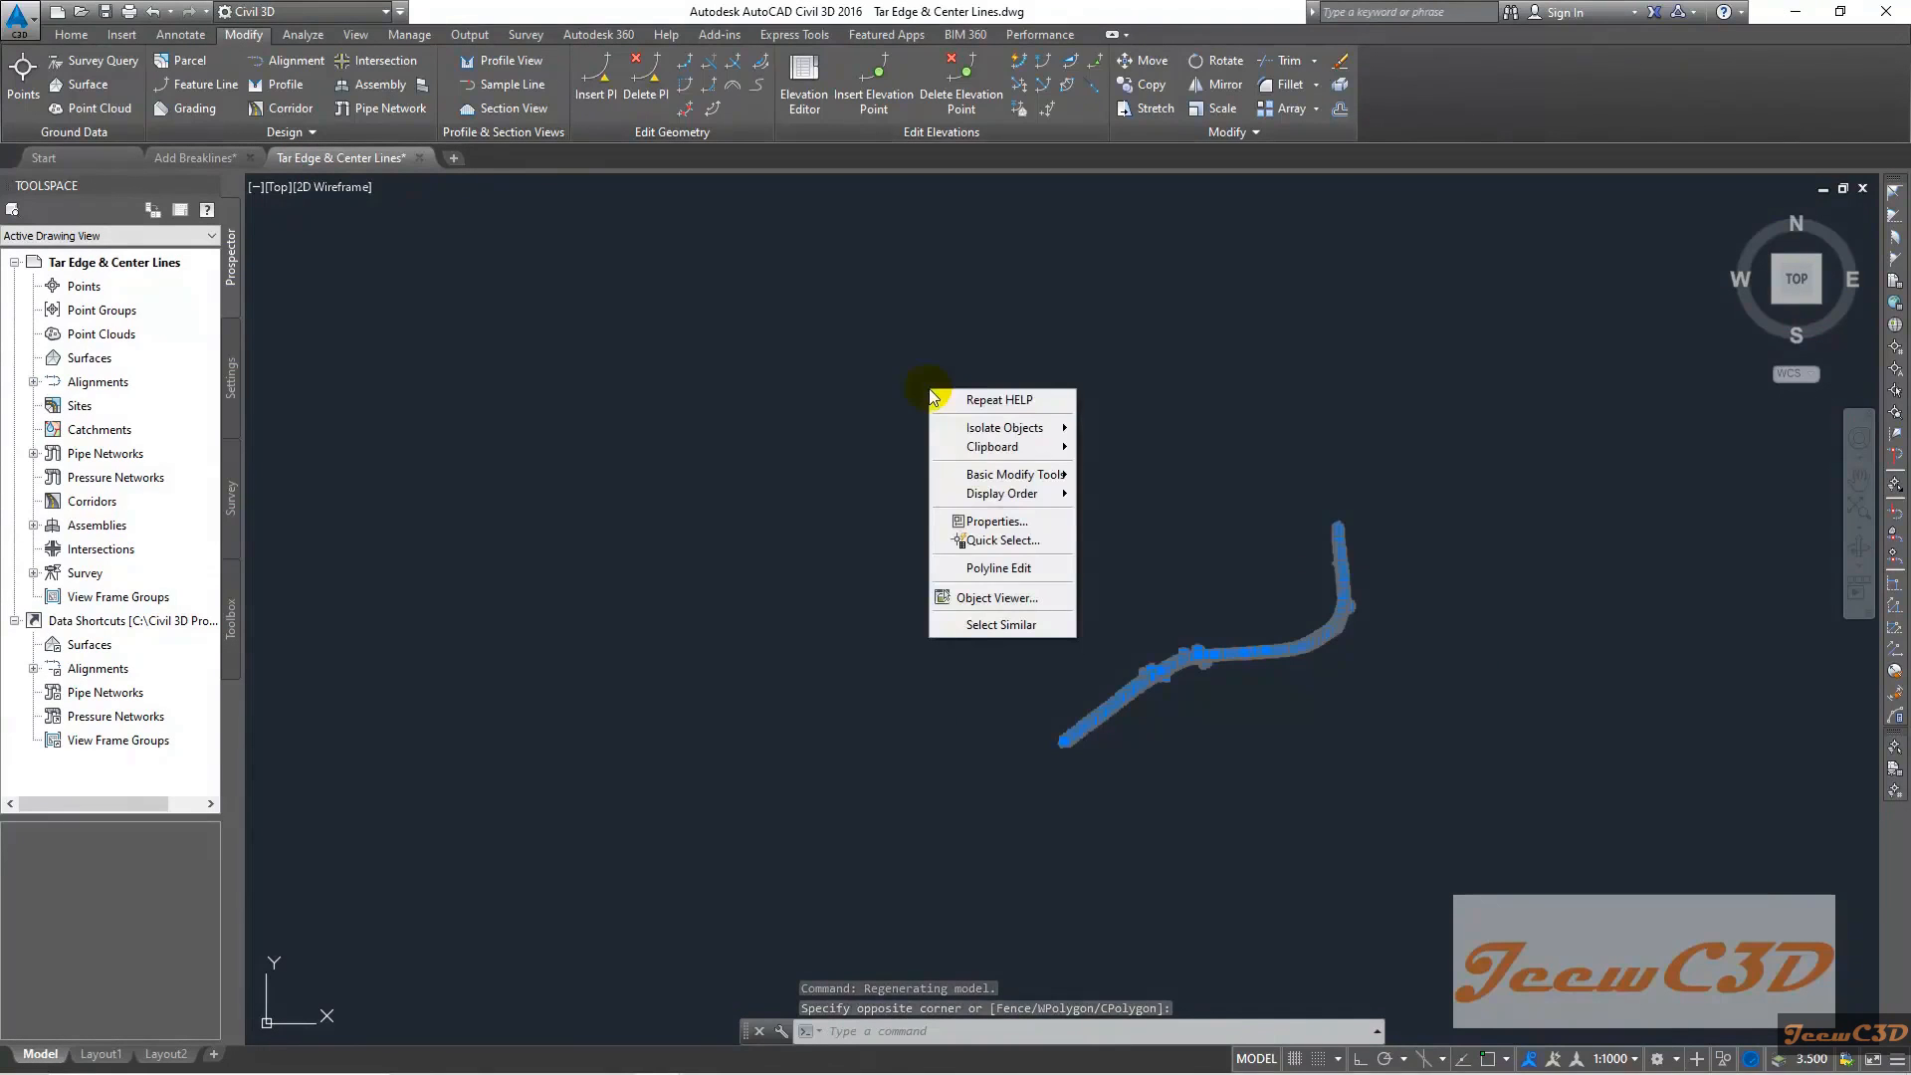
mouse_move(1067, 451)
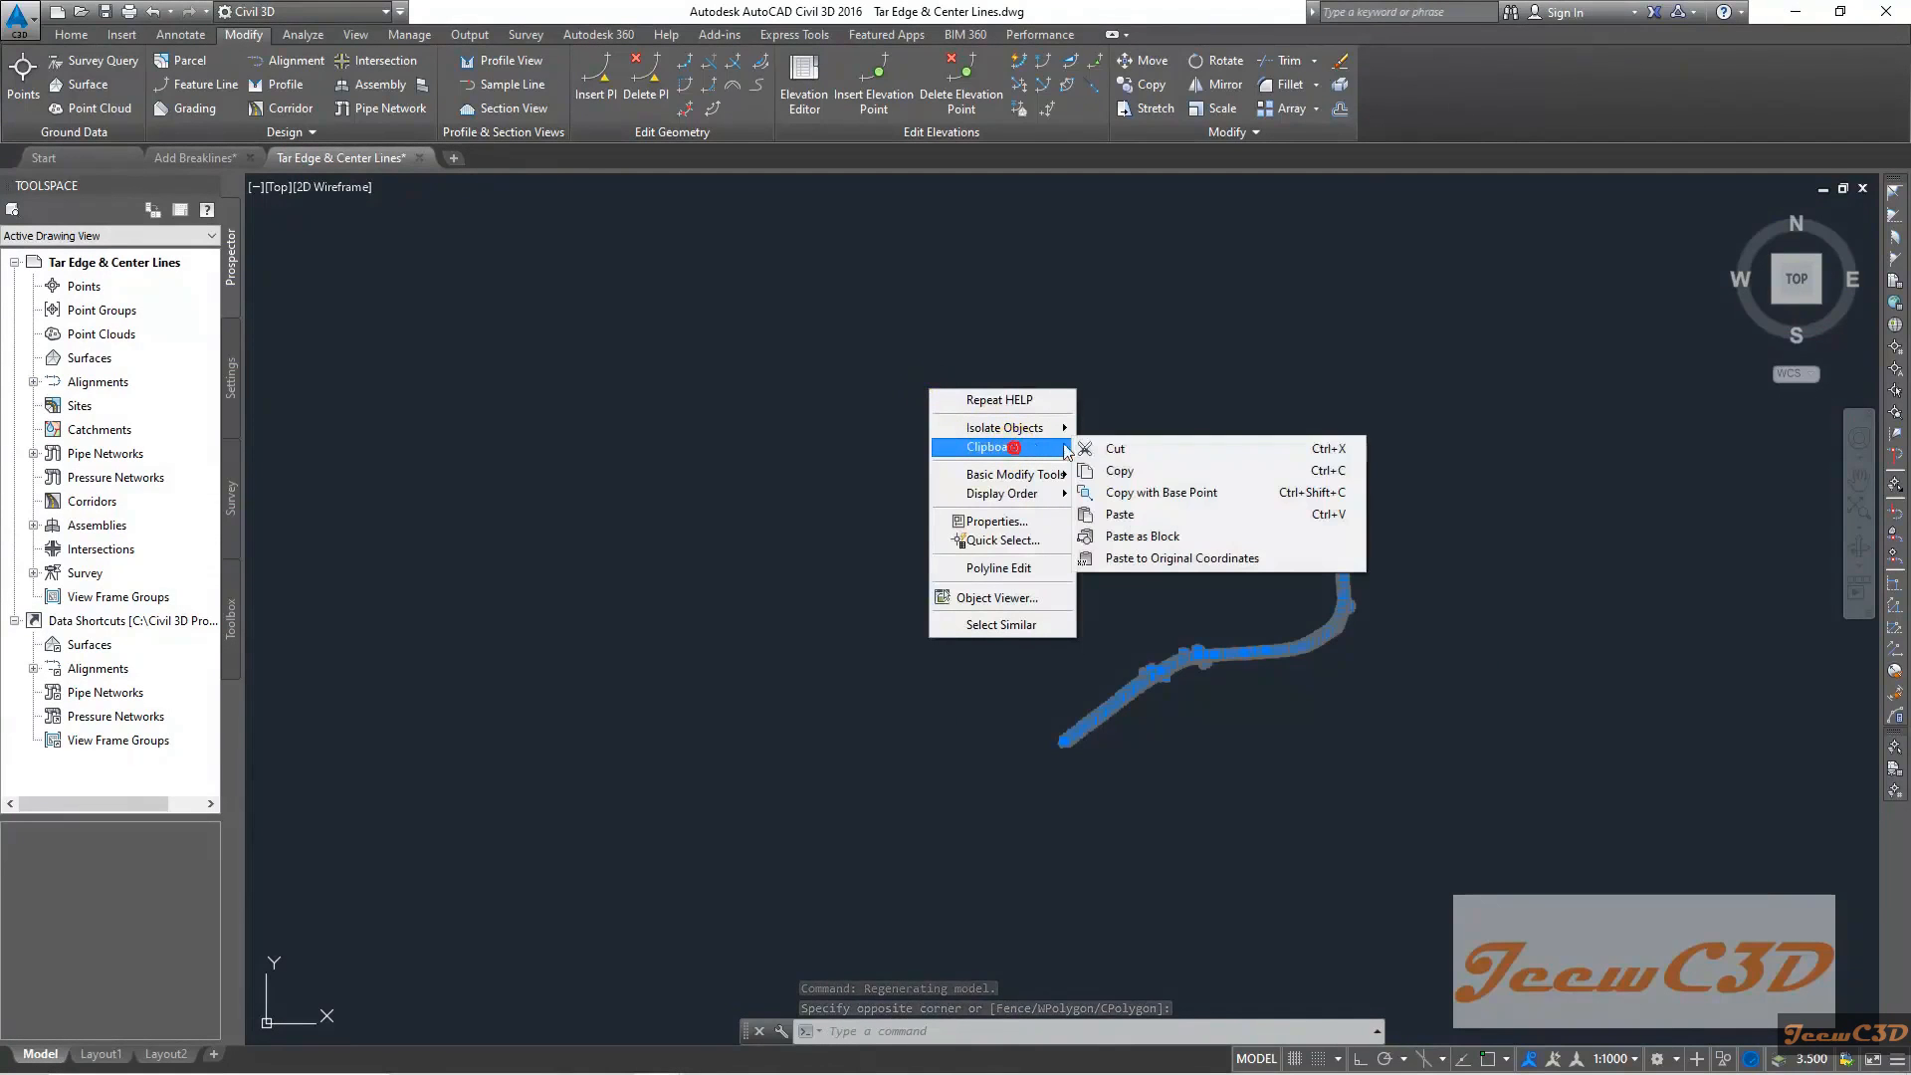
left_click(1167, 492)
type("0,0,0")
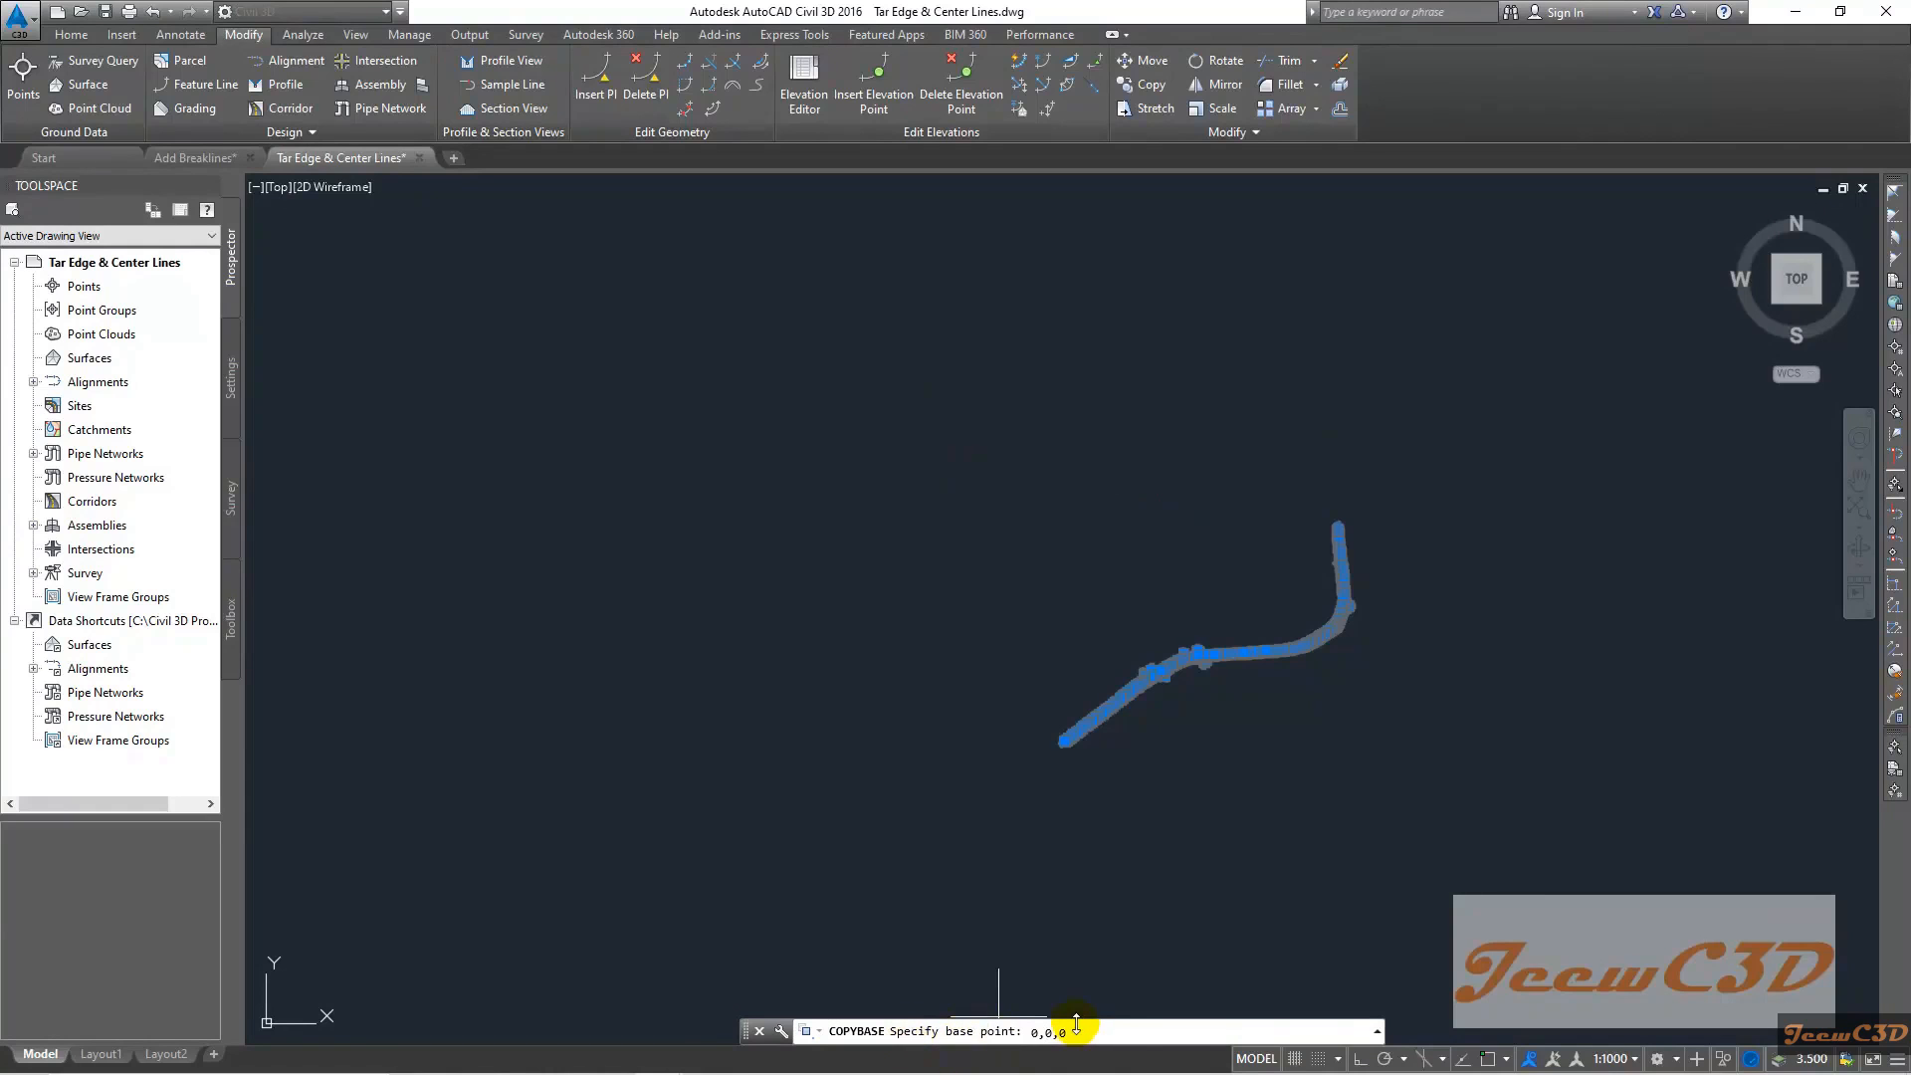
key("Return")
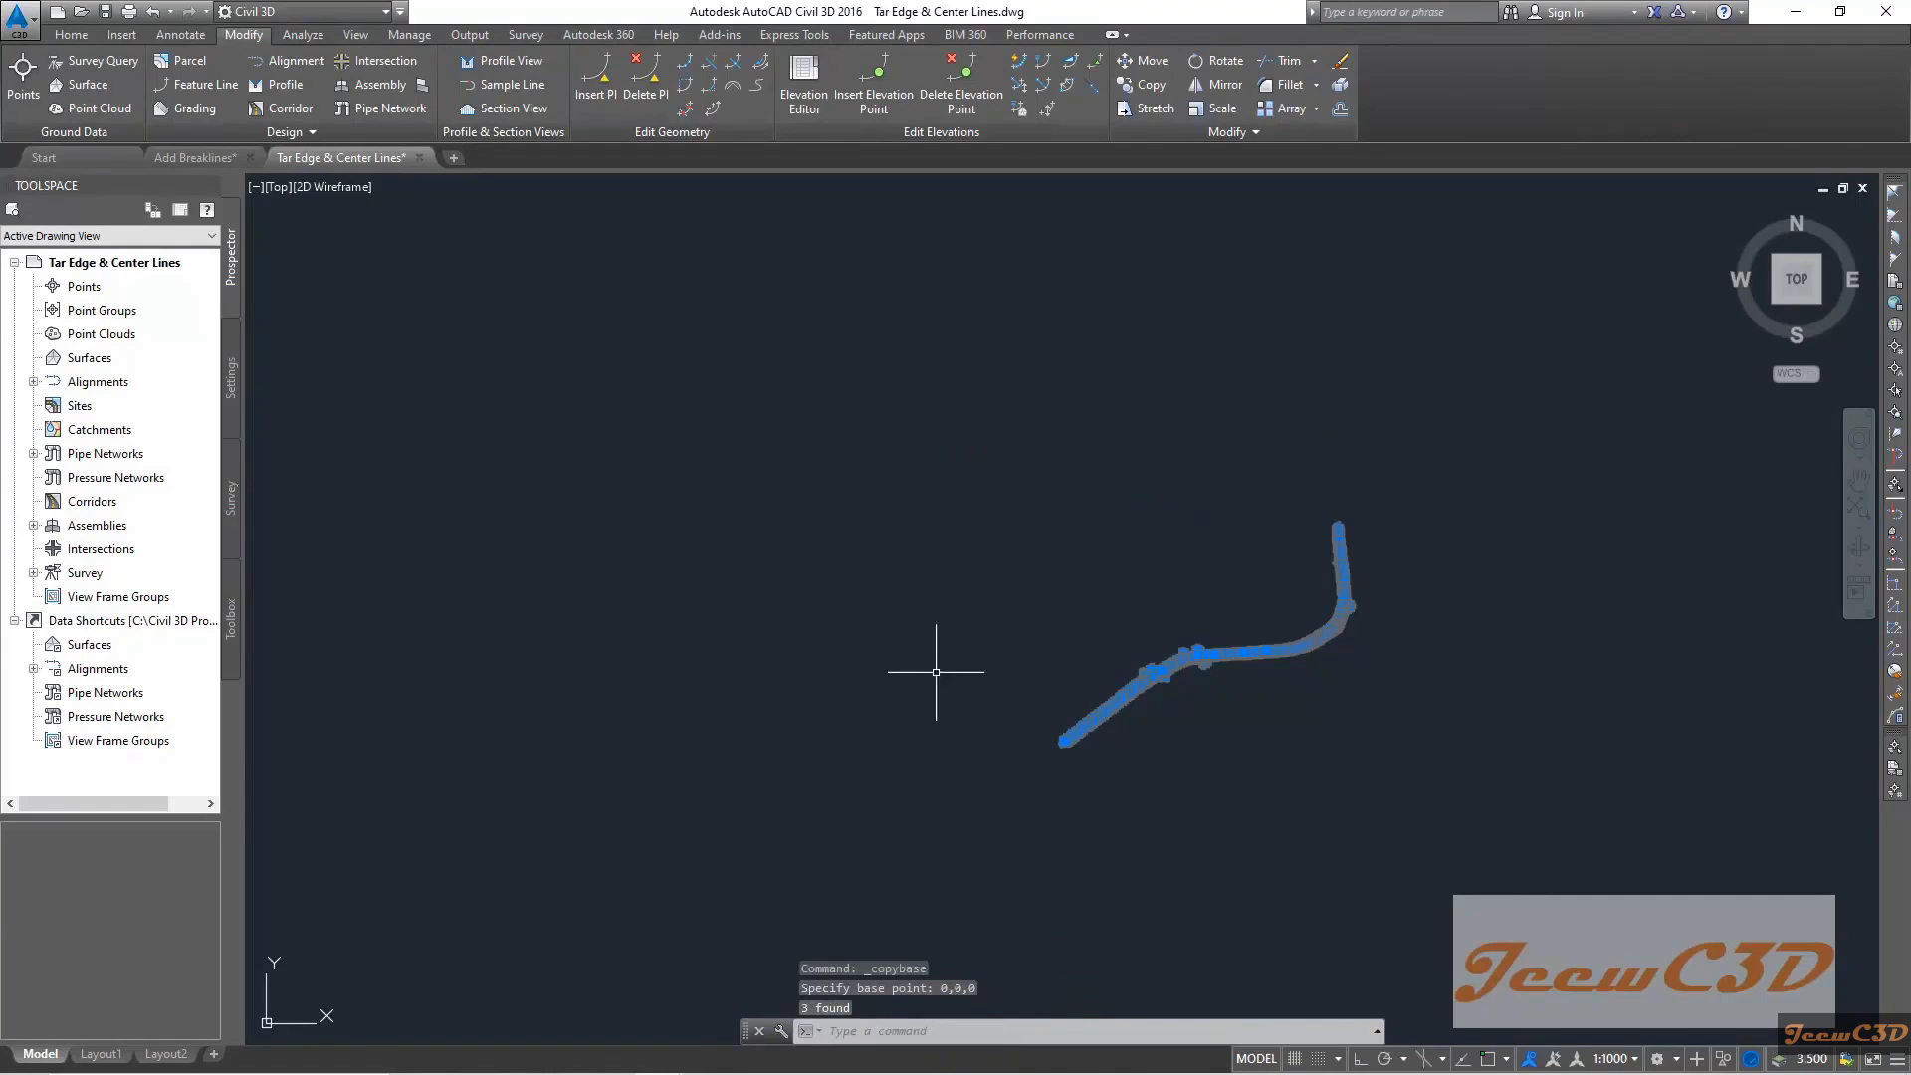
Paste the copied road lines into the Add Breaklines drawing at insertion point 0,0,0
left_click(209, 158)
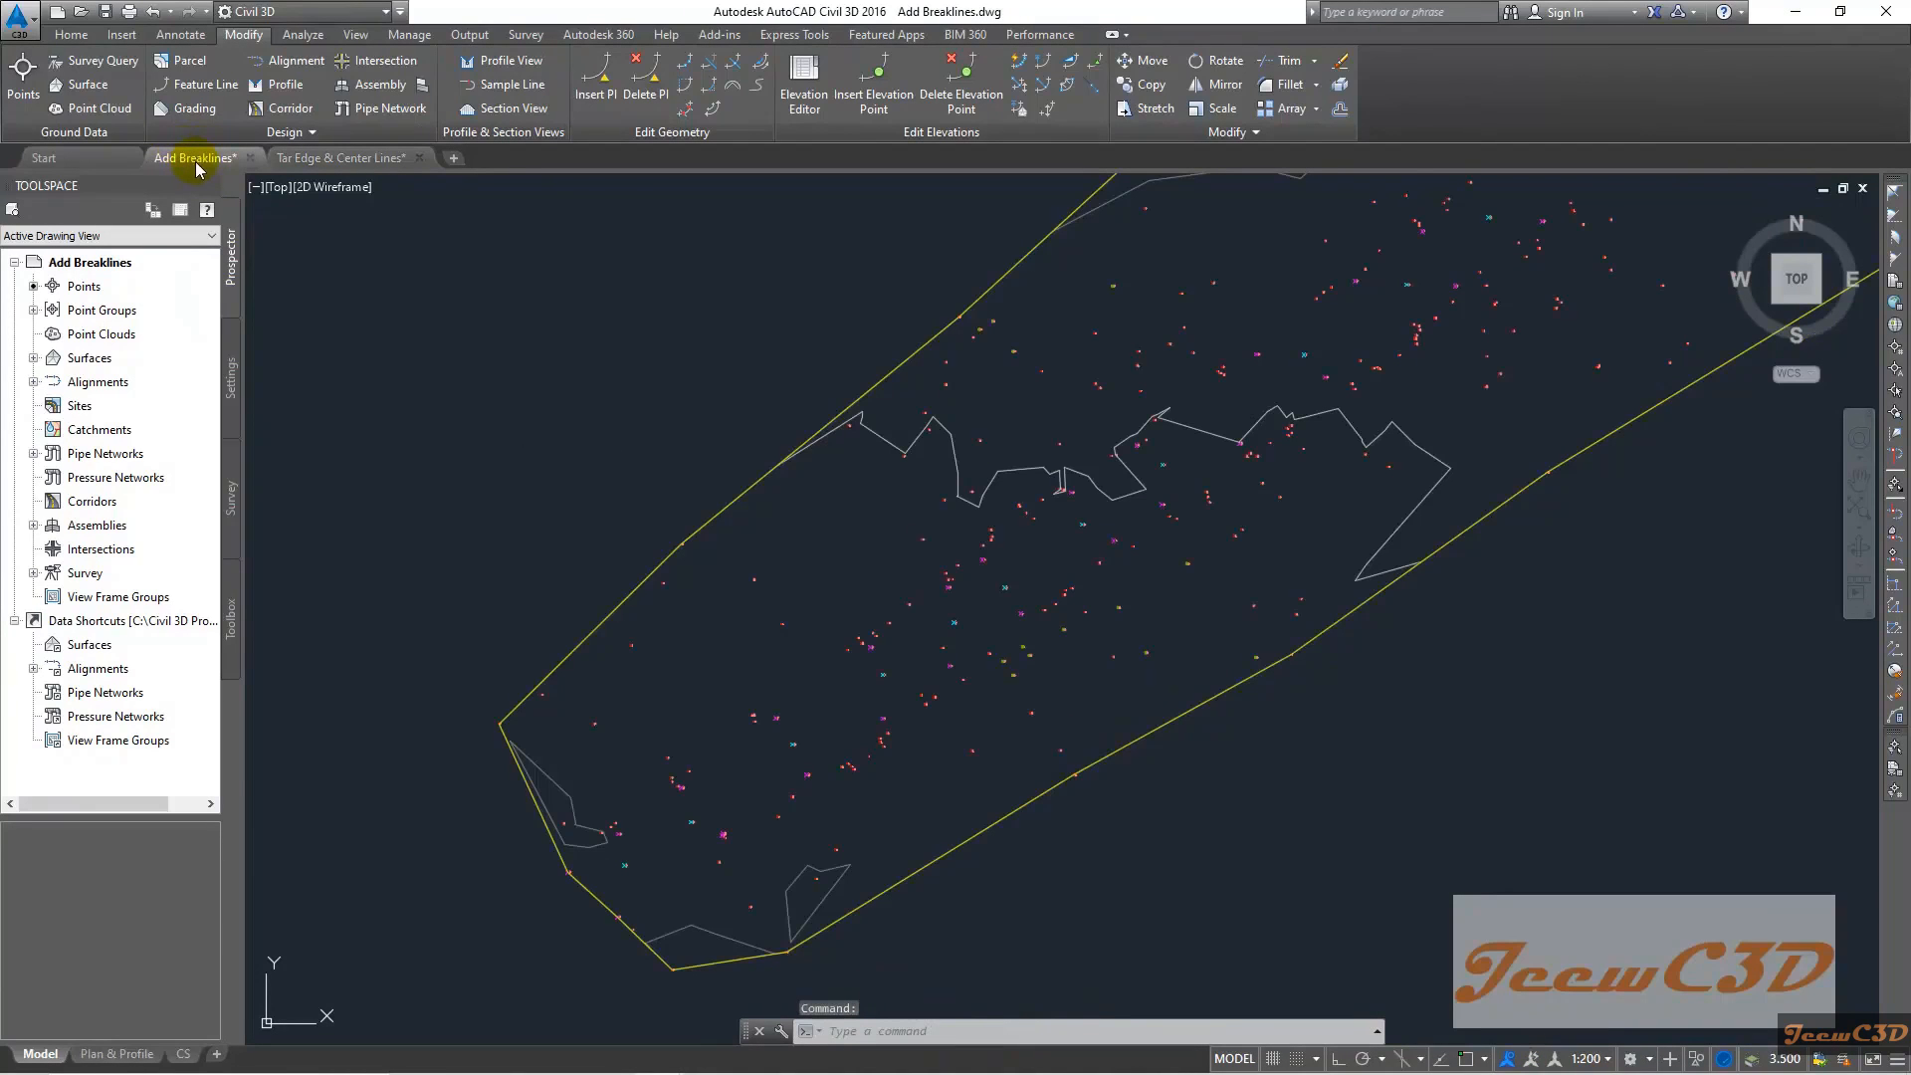
scroll(648, 448, "down", 7)
mouse_move(647, 439)
middle_mouse_down()
mouse_move(650, 418)
mouse_move(613, 602)
middle_mouse_up()
scroll(656, 631, "up", 5)
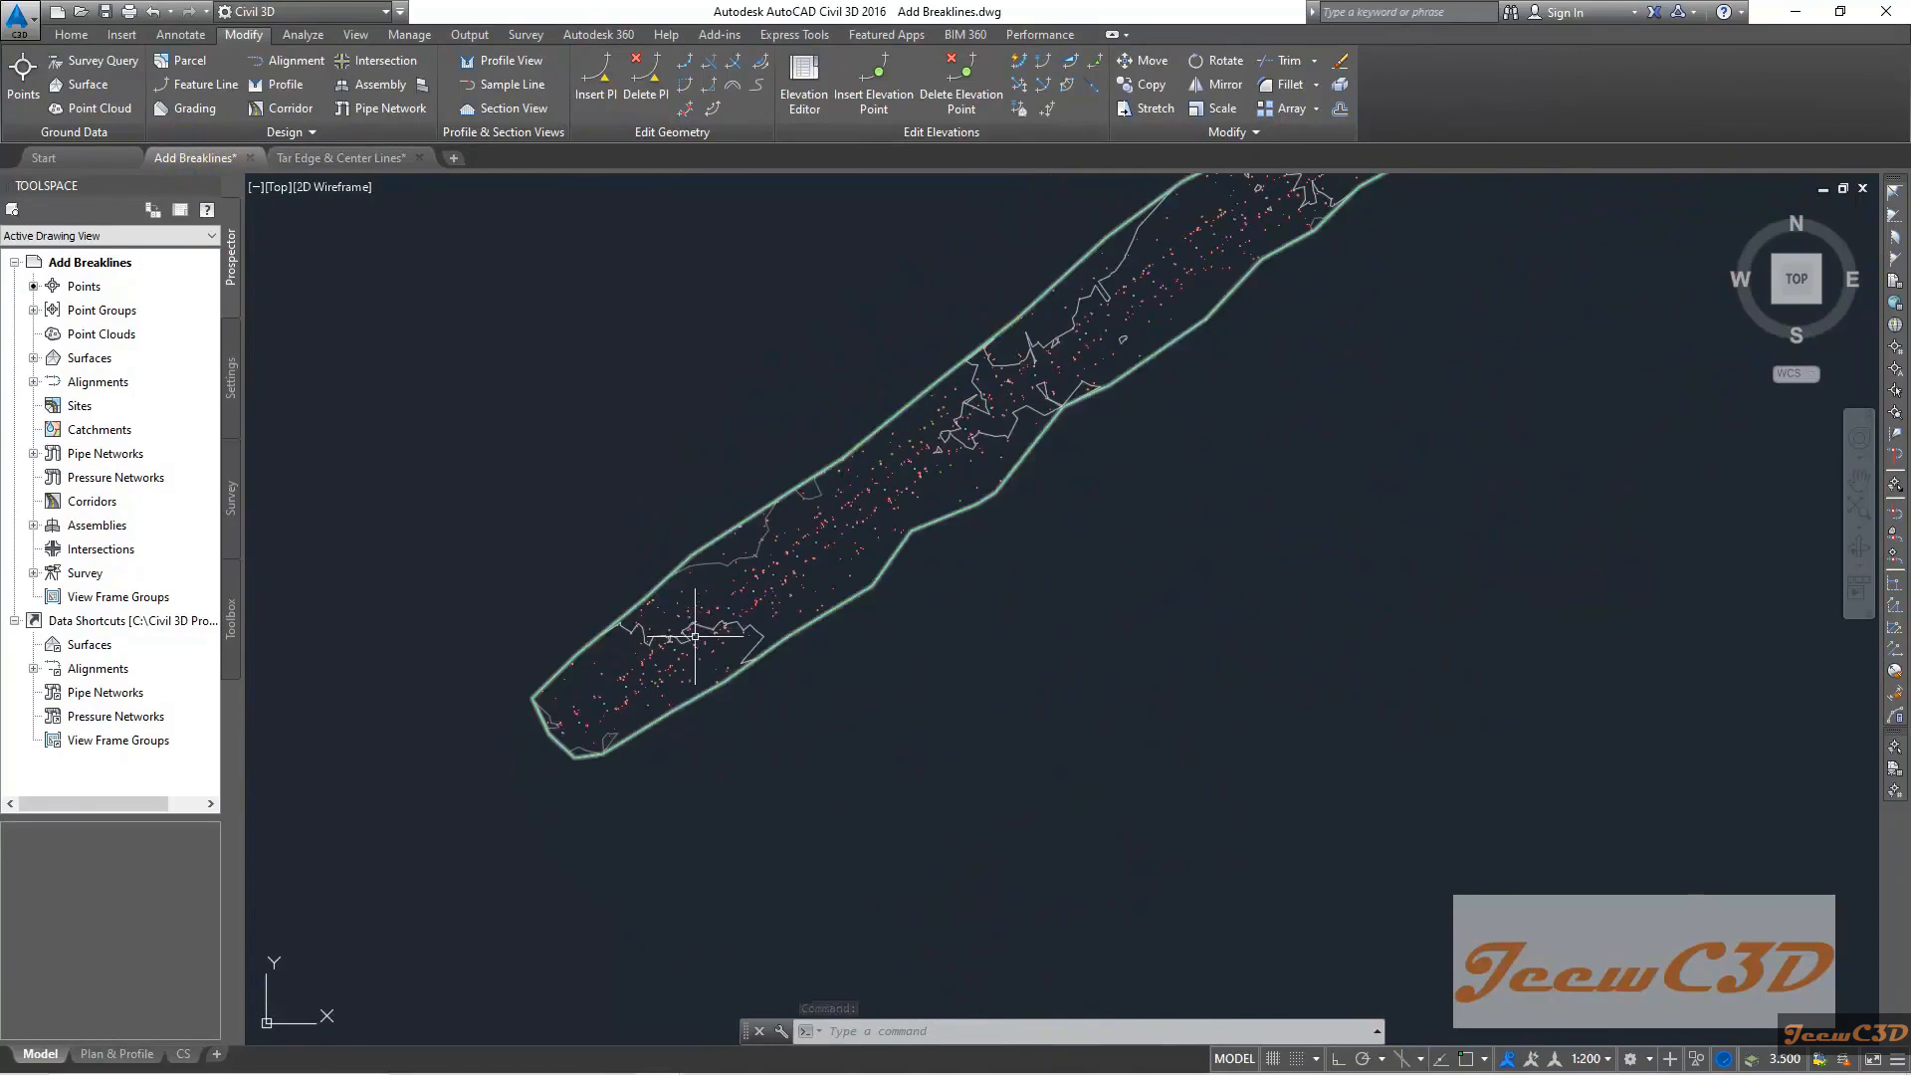
right_click(636, 378)
mouse_move(753, 464)
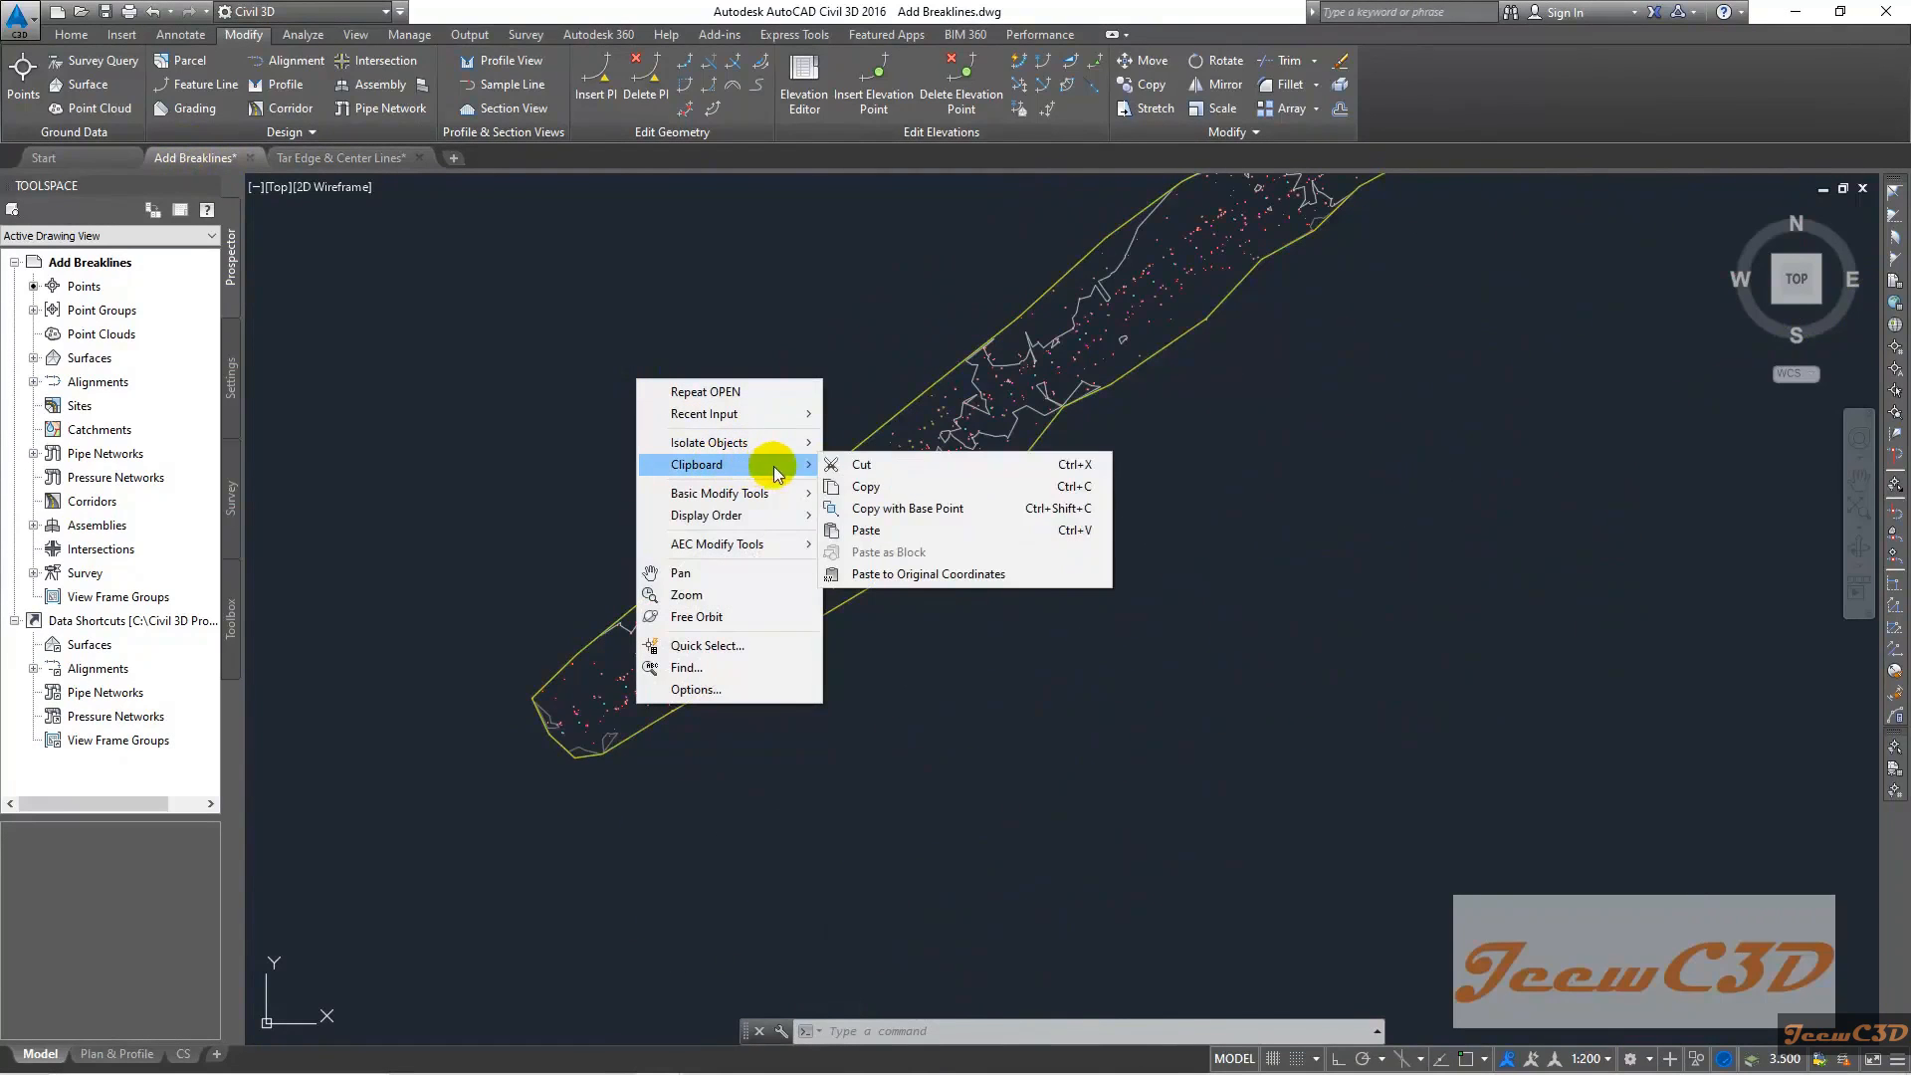
left_click(893, 531)
type("0,0,0")
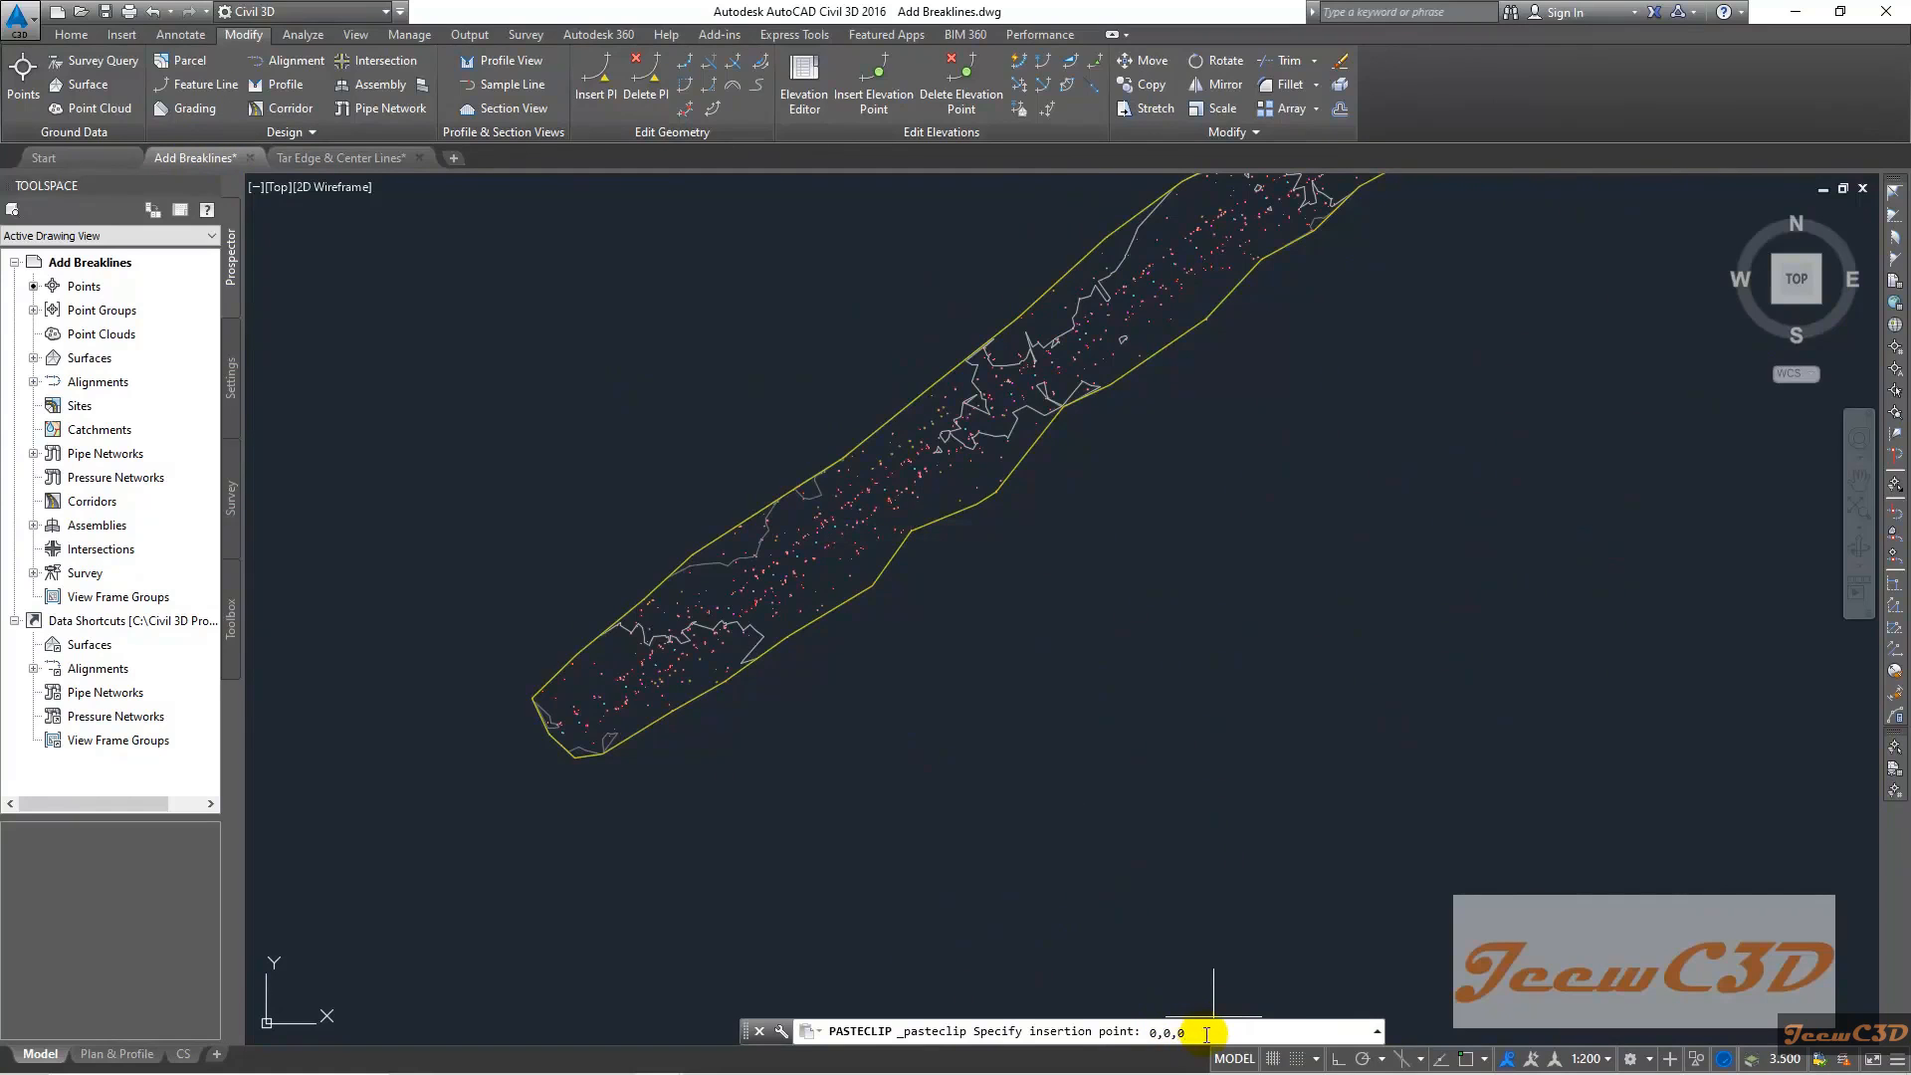
key("Return")
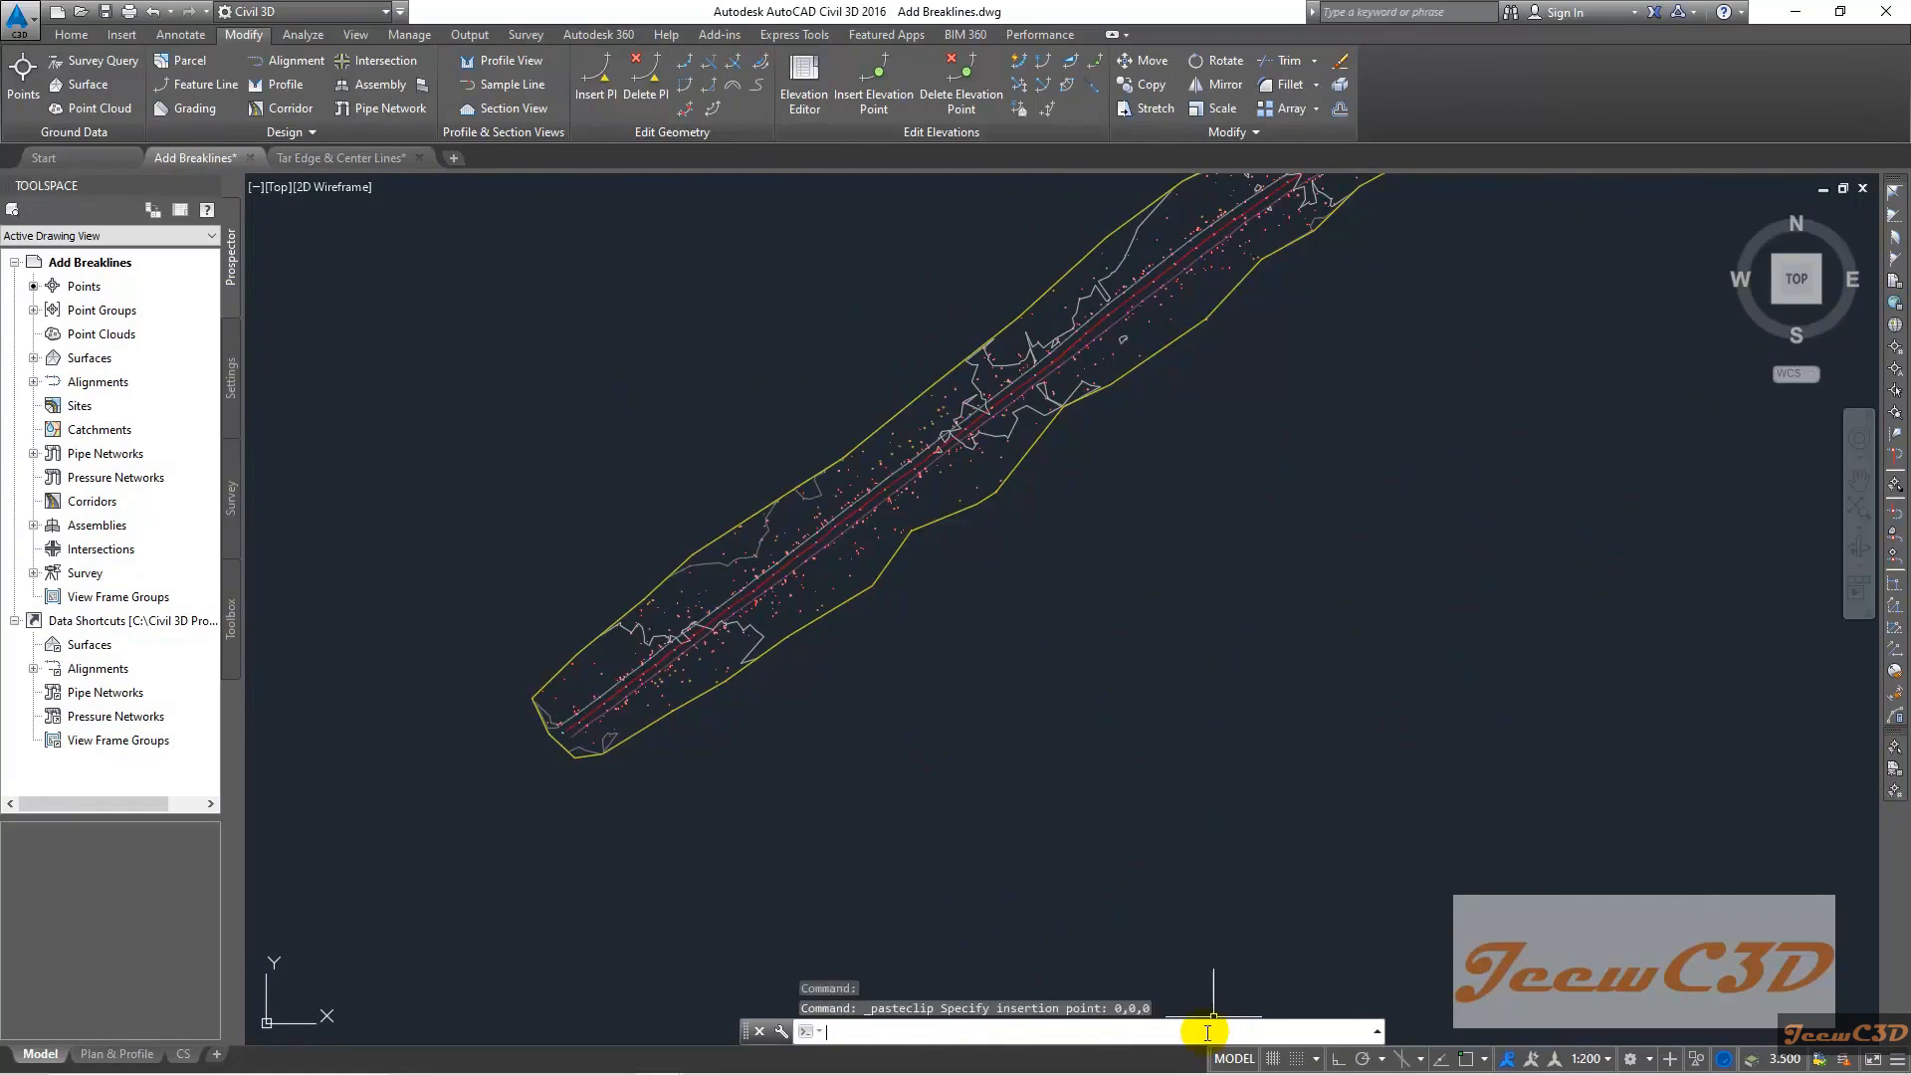
Examine how the pasted tar edge and center lines follow the survey points along the corridor
scroll(597, 652, "up", 5)
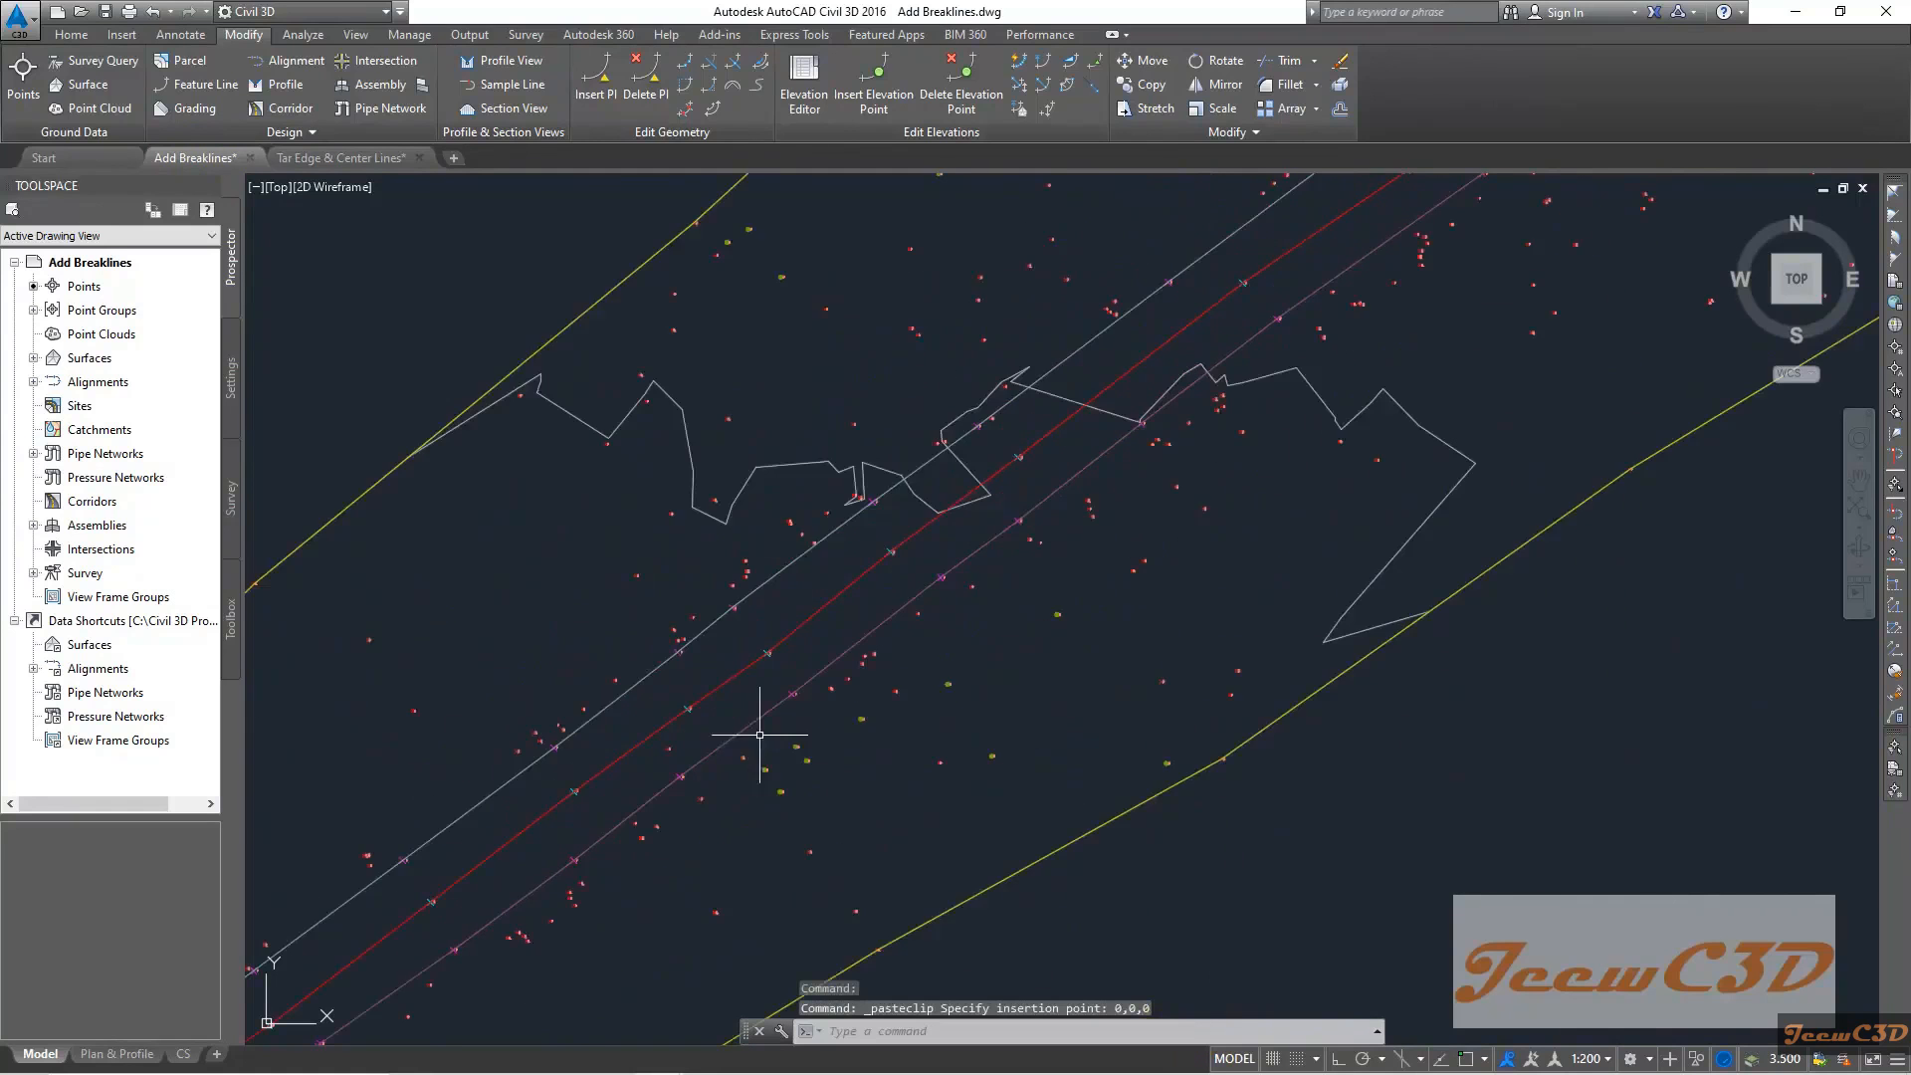
scroll(1100, 520, "down", 5)
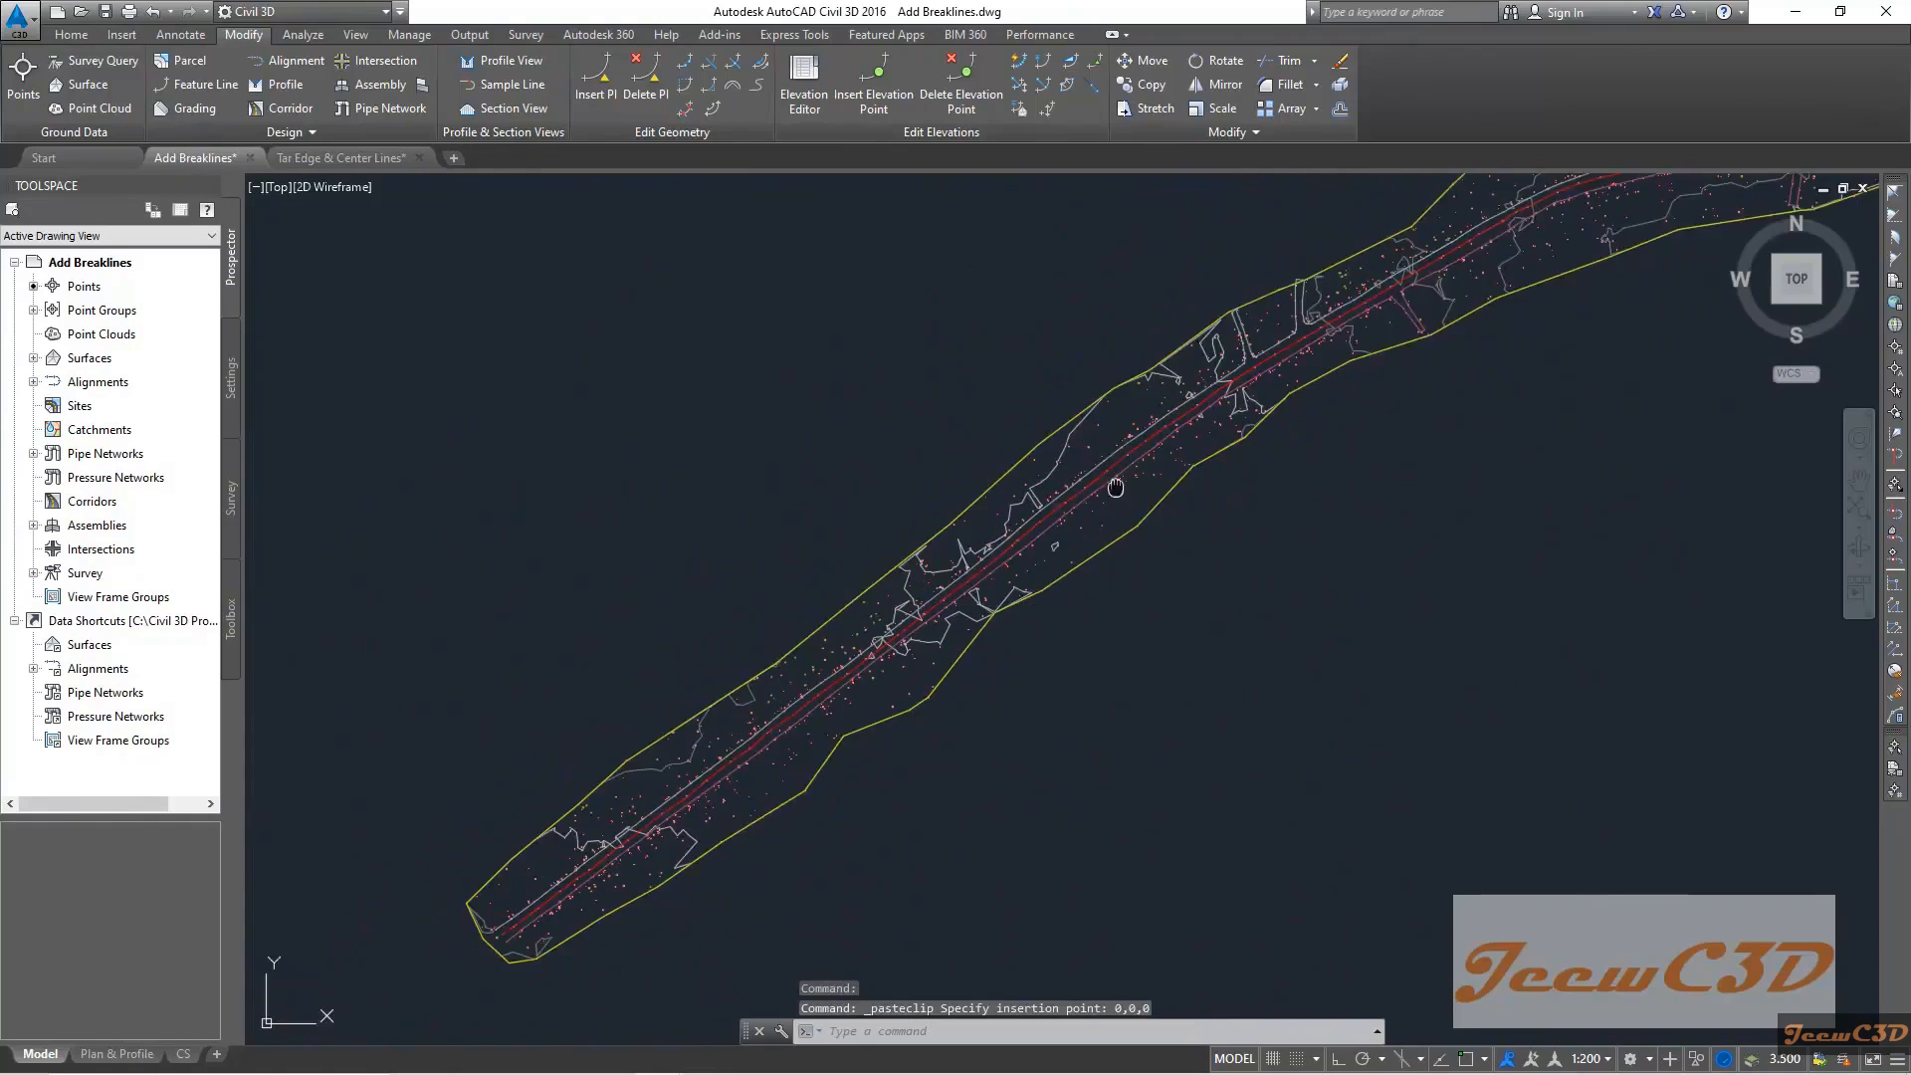
scroll(1084, 590, "up", 5)
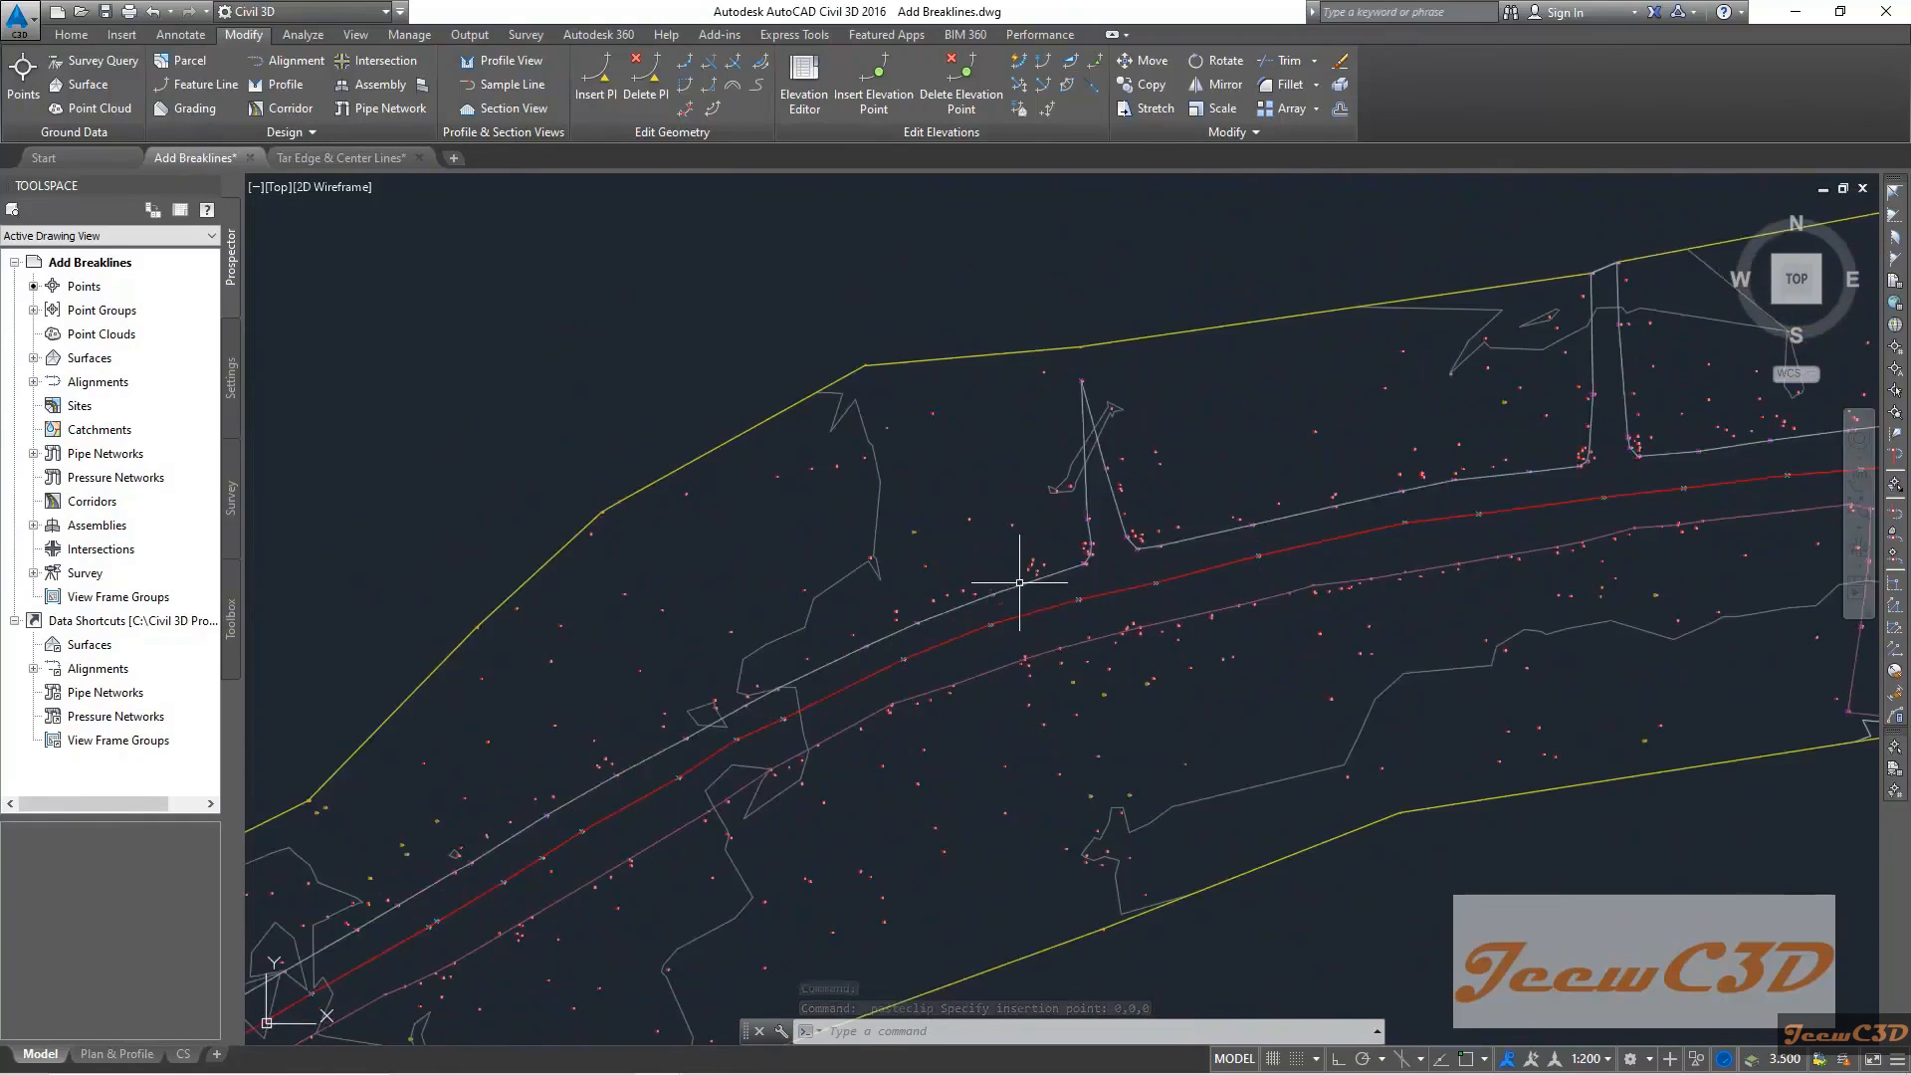
scroll(972, 631, "down", 5)
scroll(1045, 554, "up", 3)
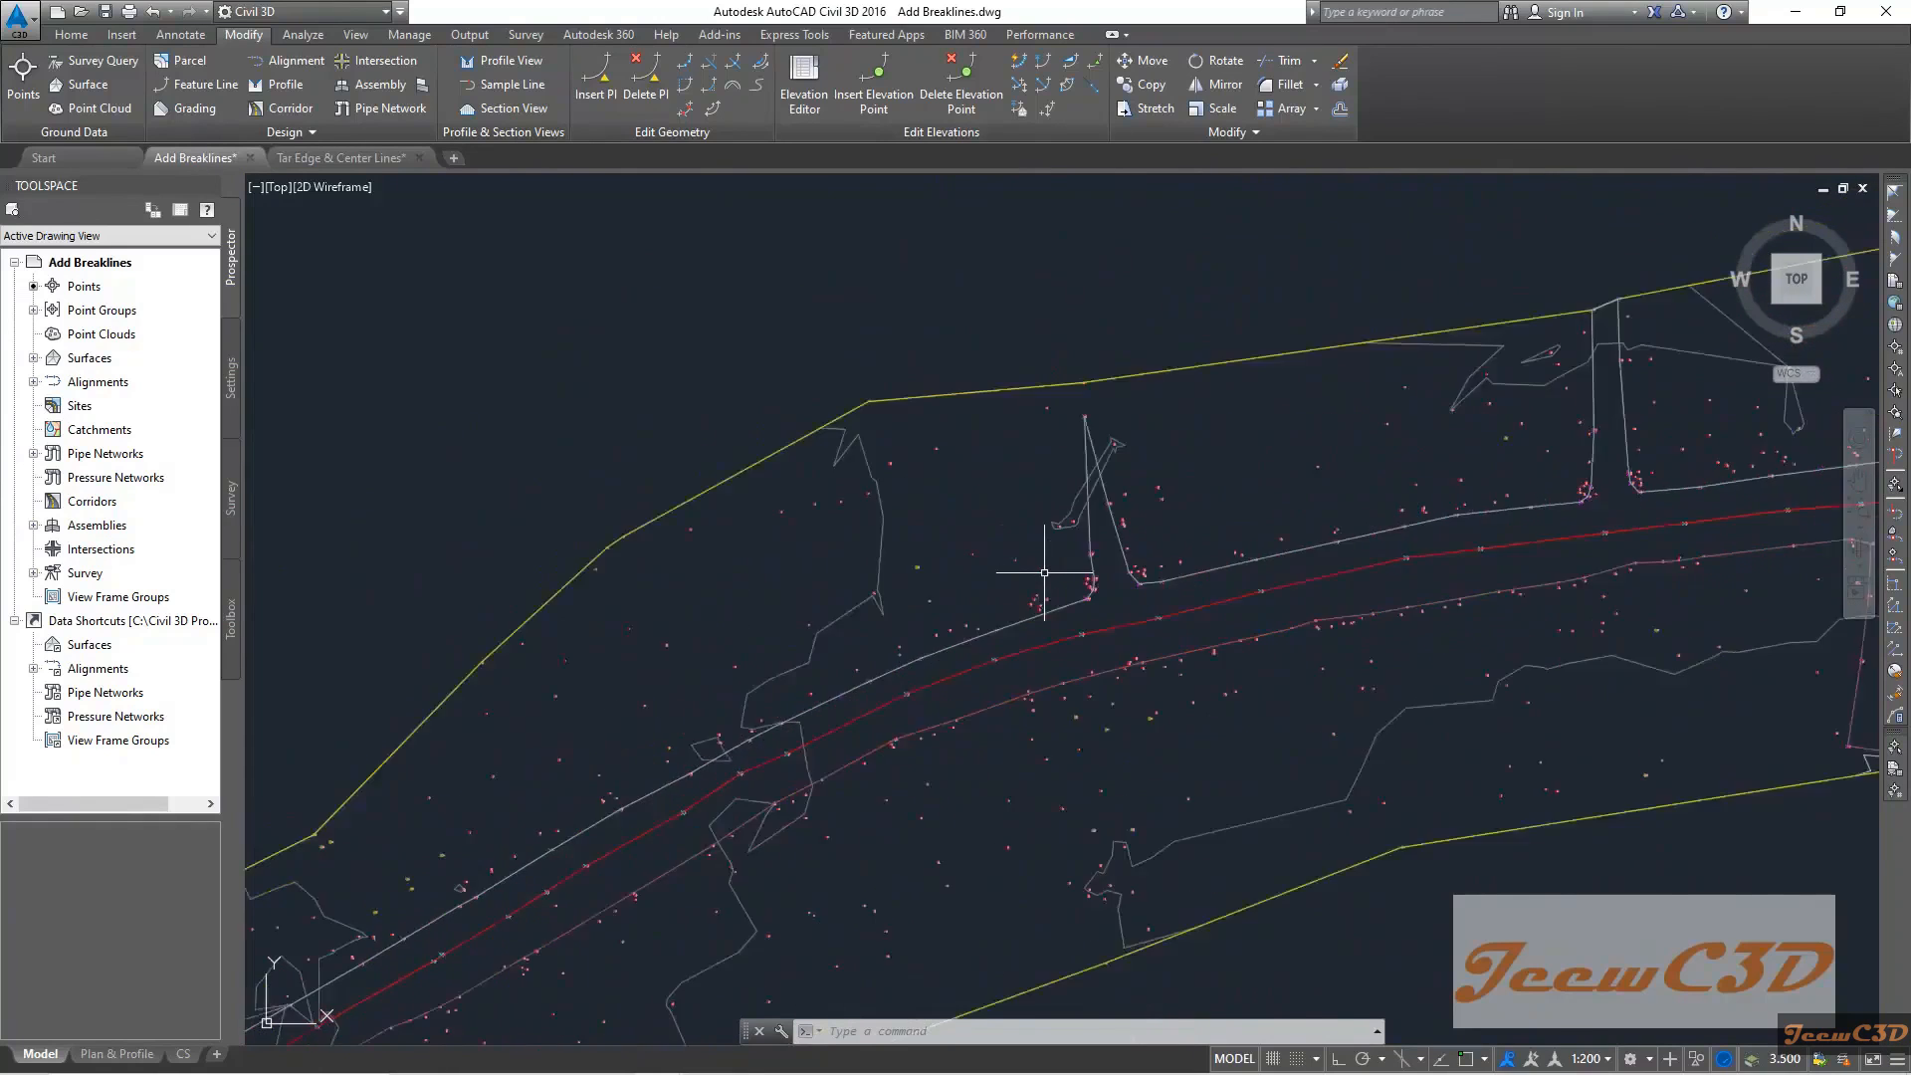
scroll(1032, 607, "down", 4)
scroll(840, 567, "up", 5)
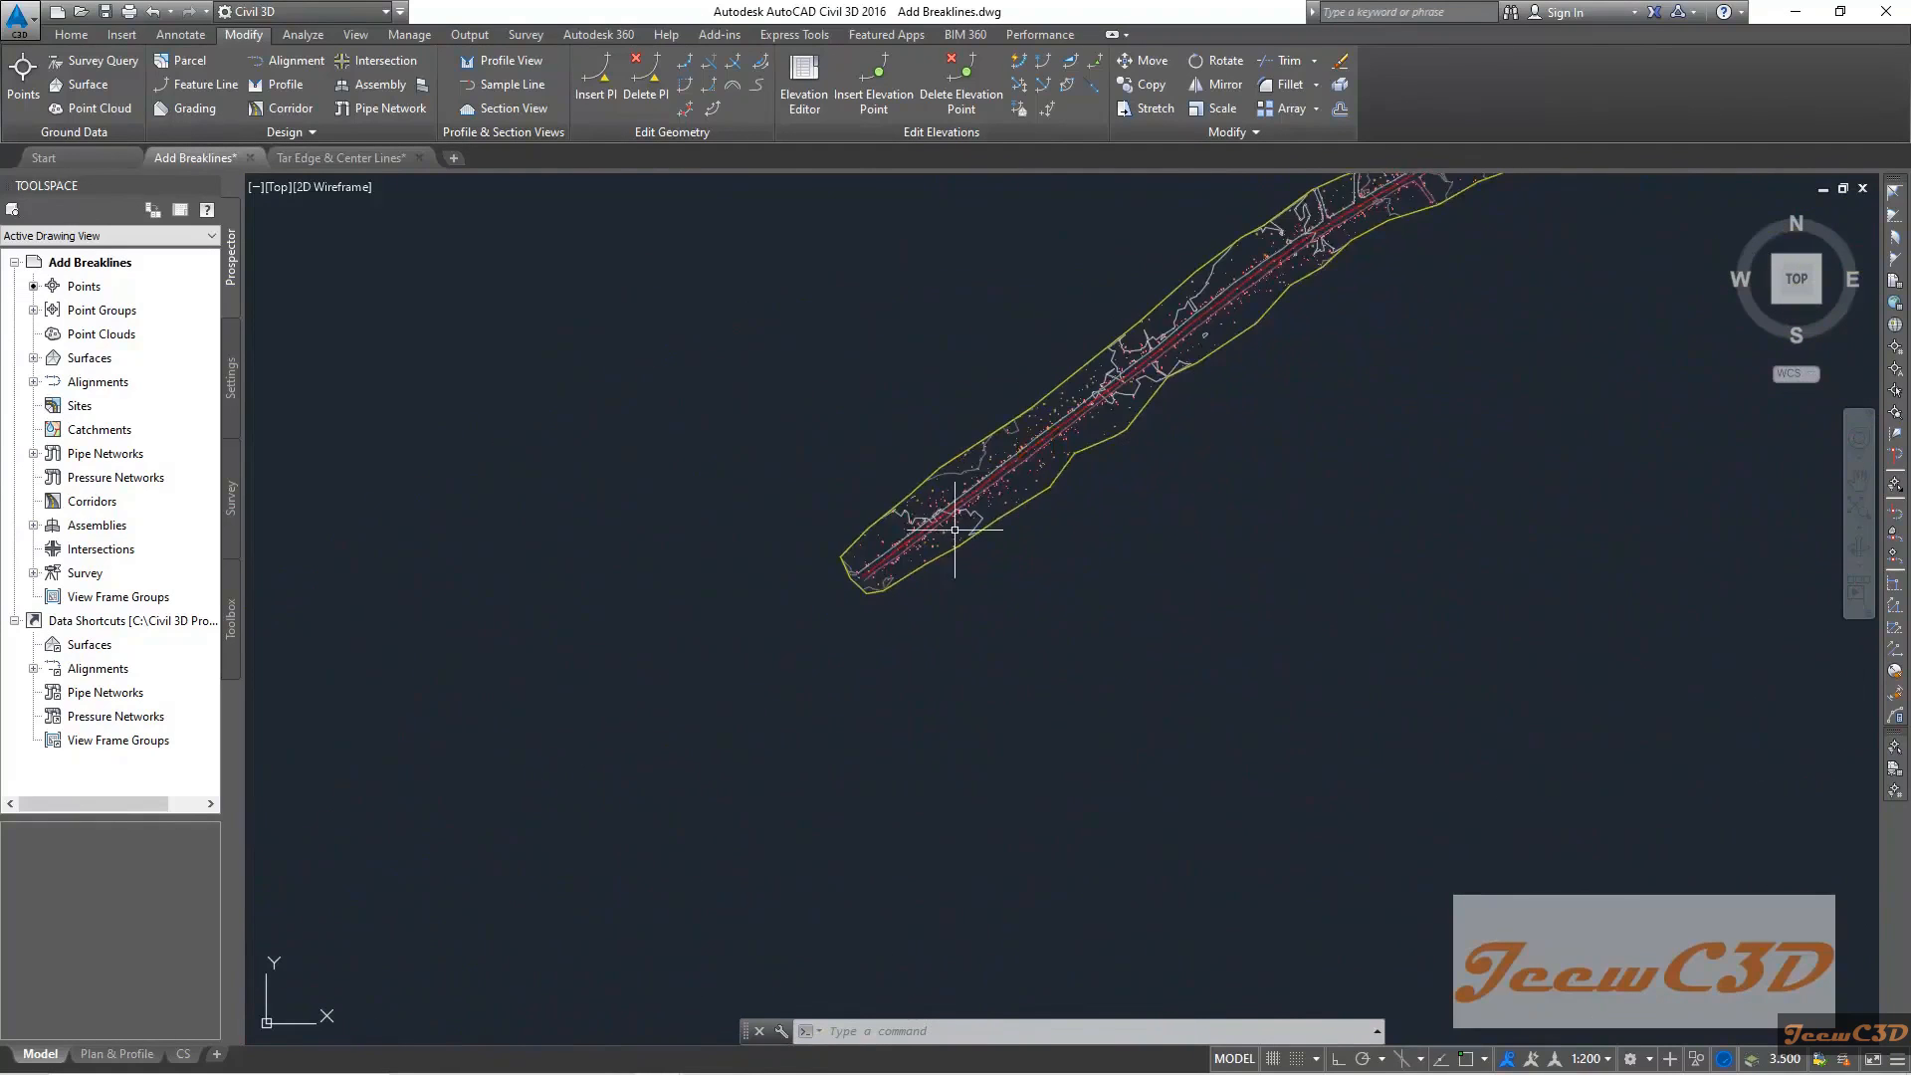
scroll(840, 568, "up", 3)
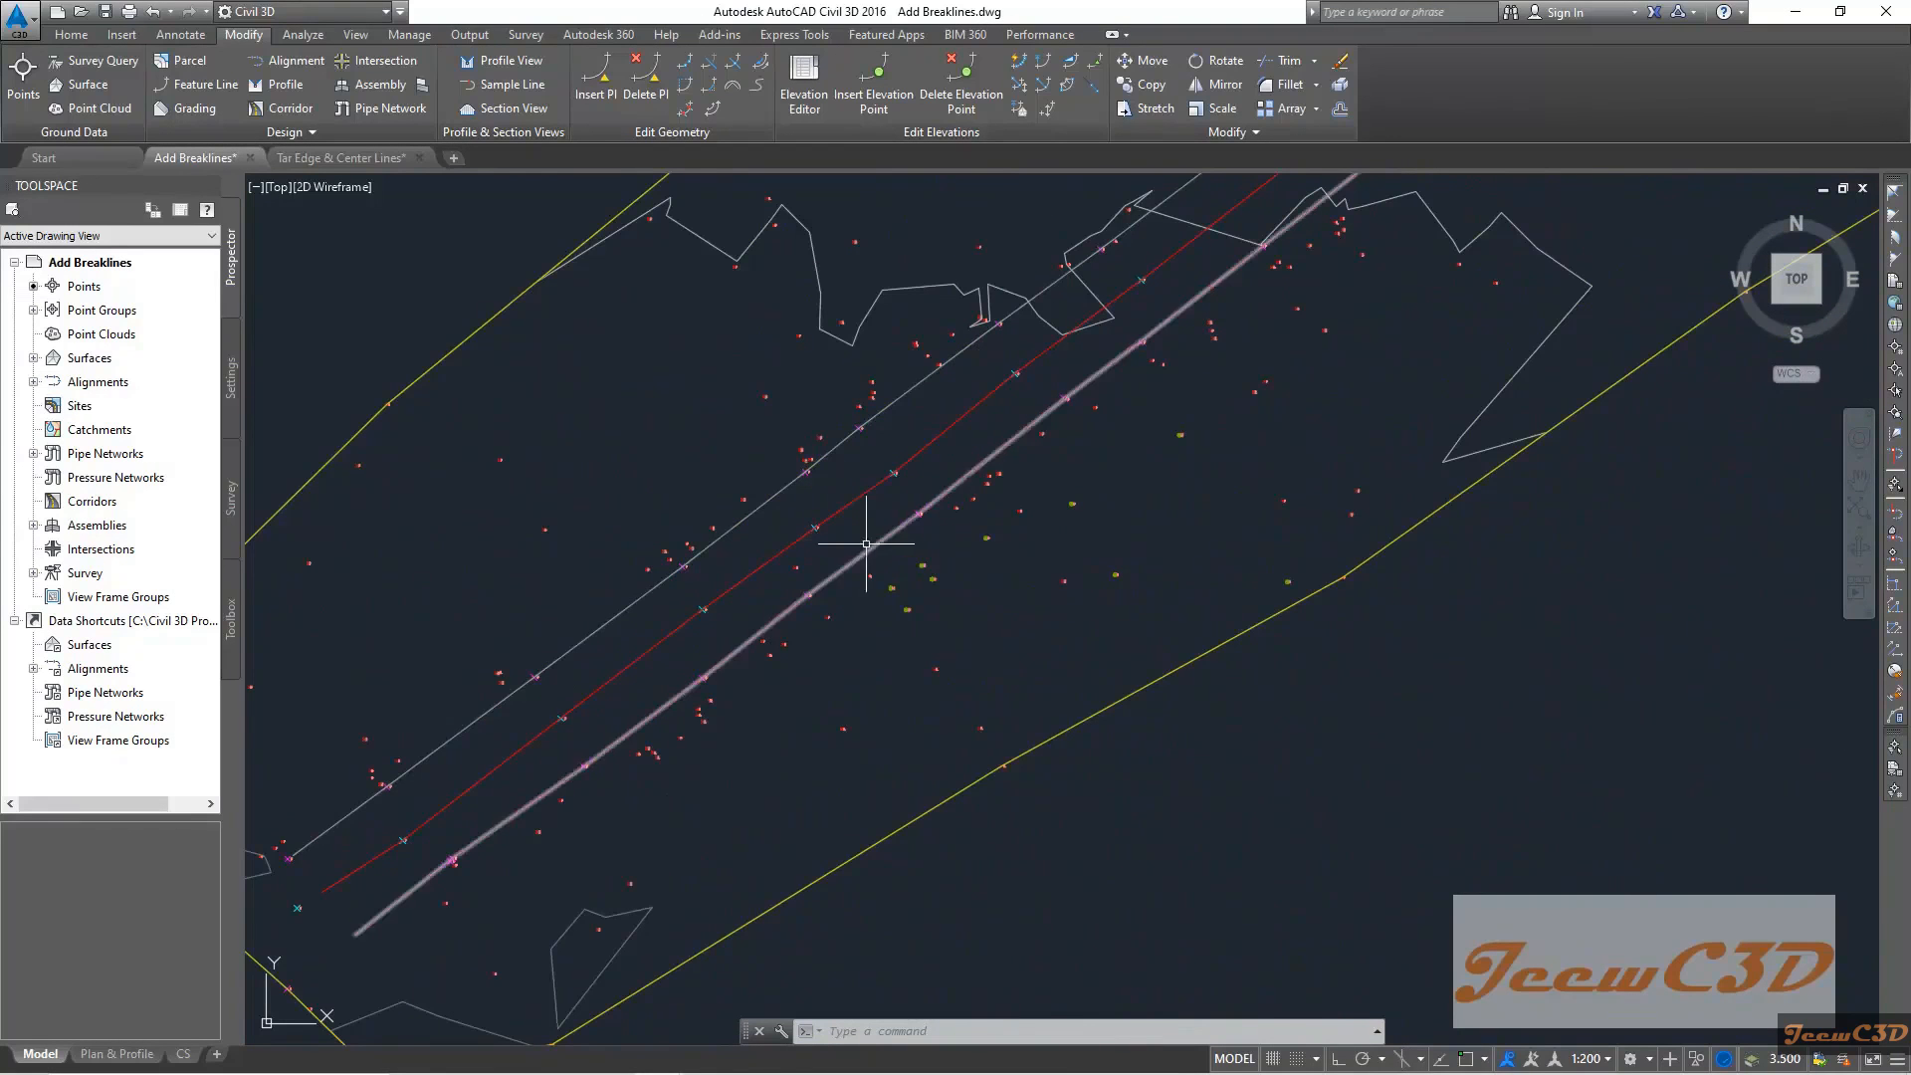
scroll(851, 539, "up", 4)
mouse_move(868, 488)
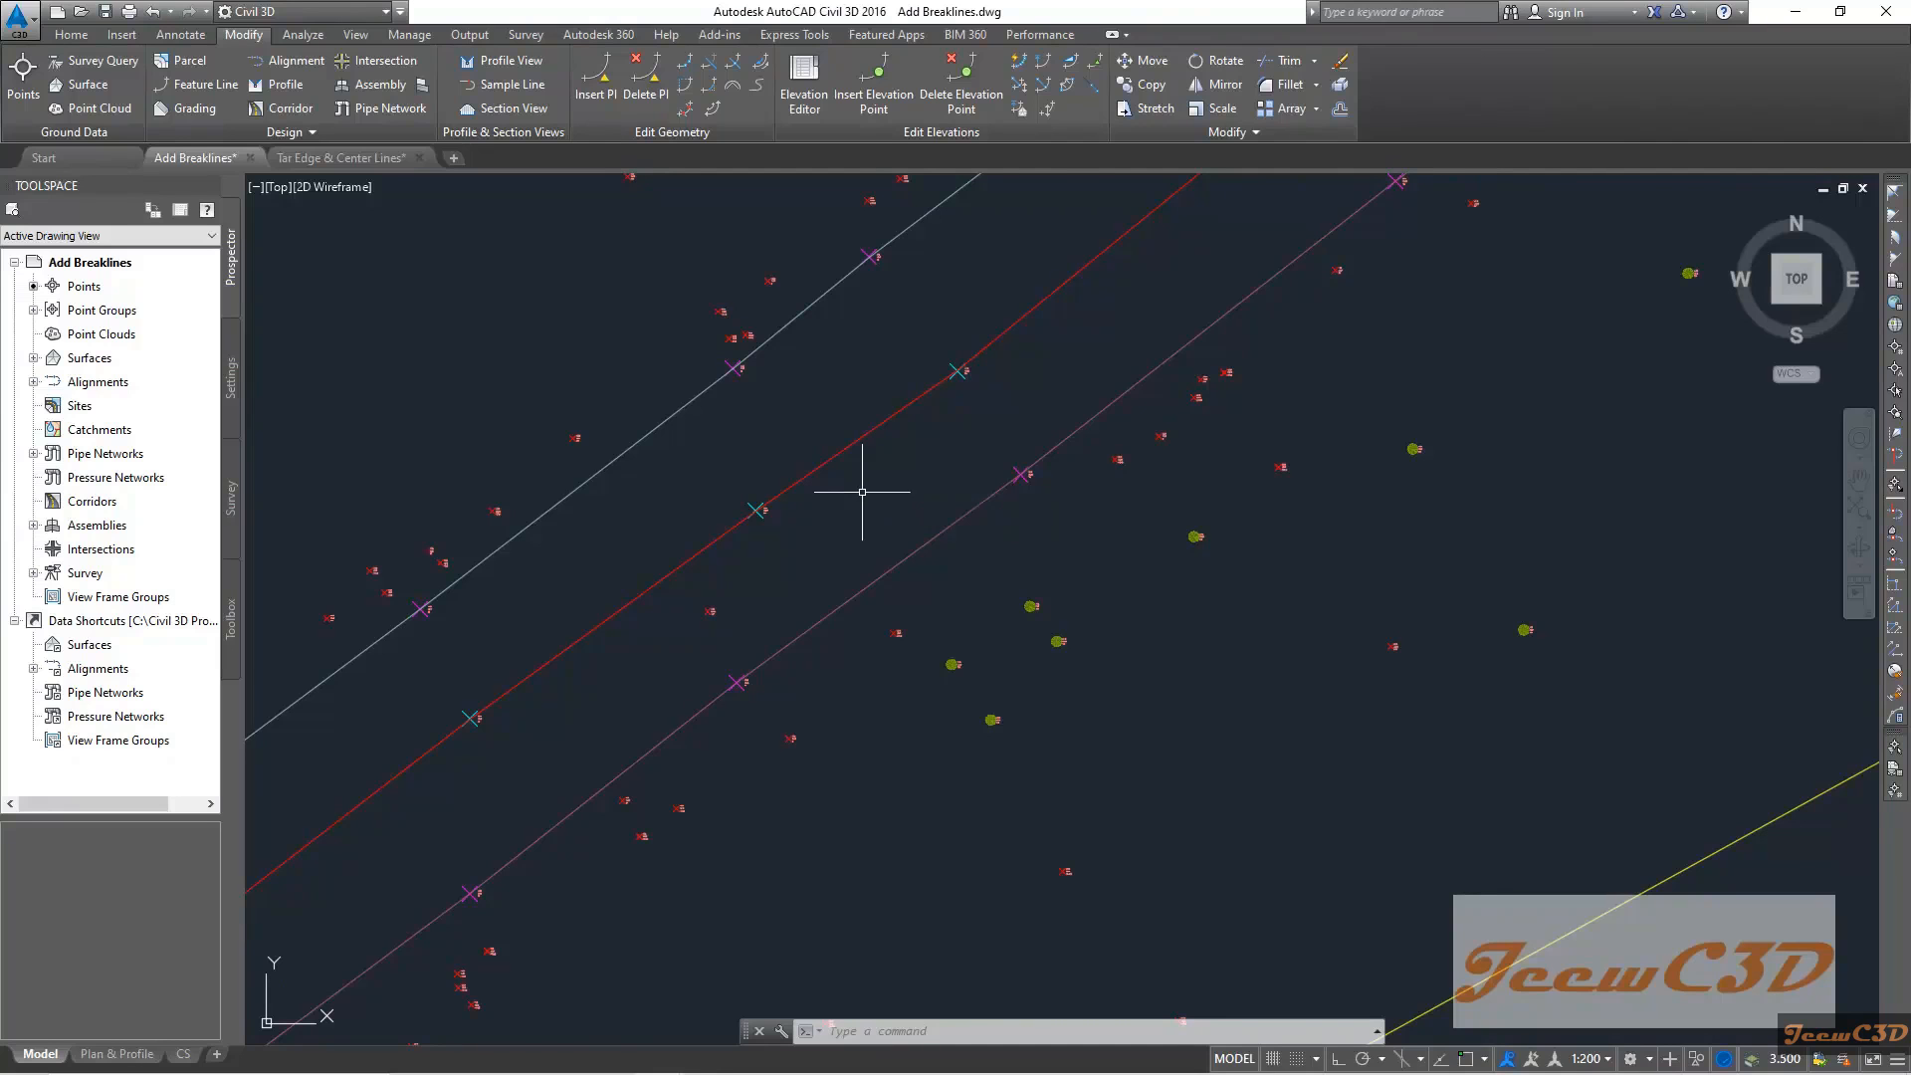
scroll(811, 559, "down", 1)
middle_click_drag(810, 559, 1000, 491)
mouse_move(1000, 491)
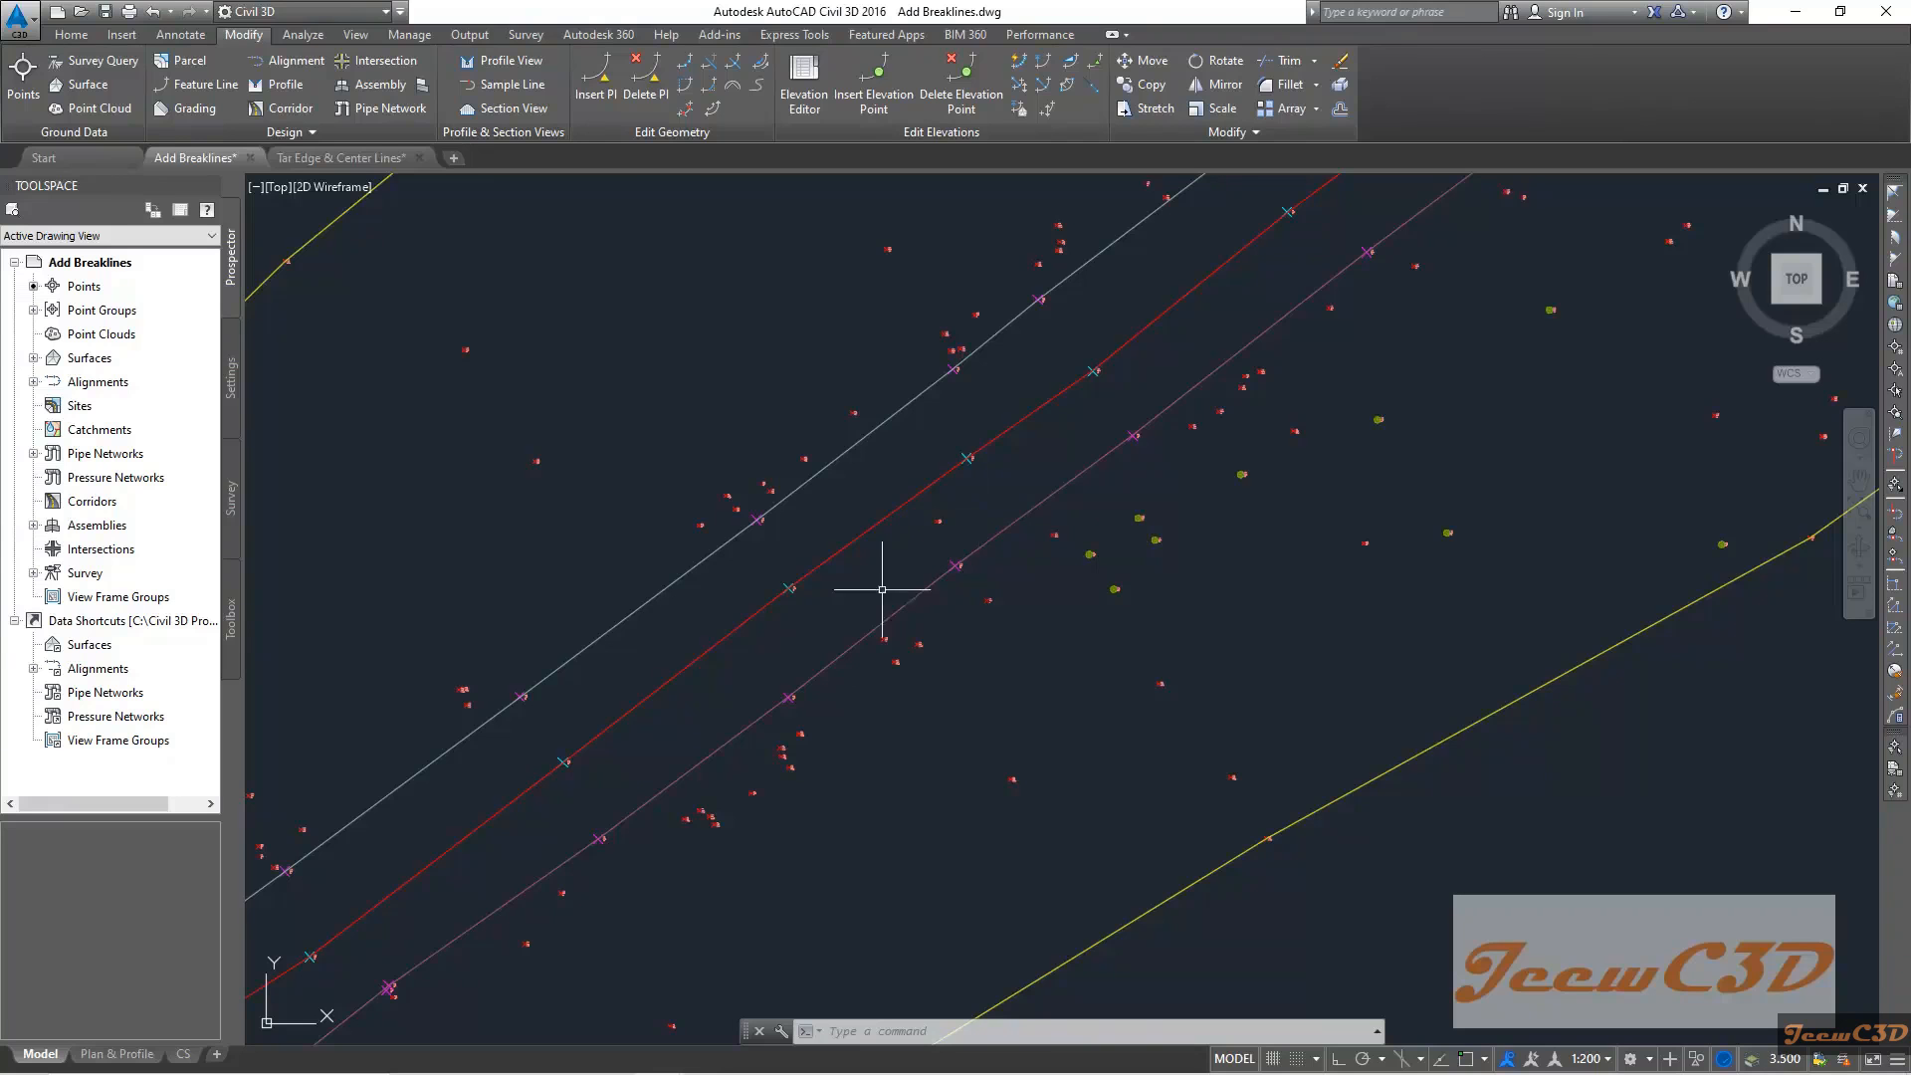
scroll(683, 627, "down", 3)
scroll(861, 533, "up", 2)
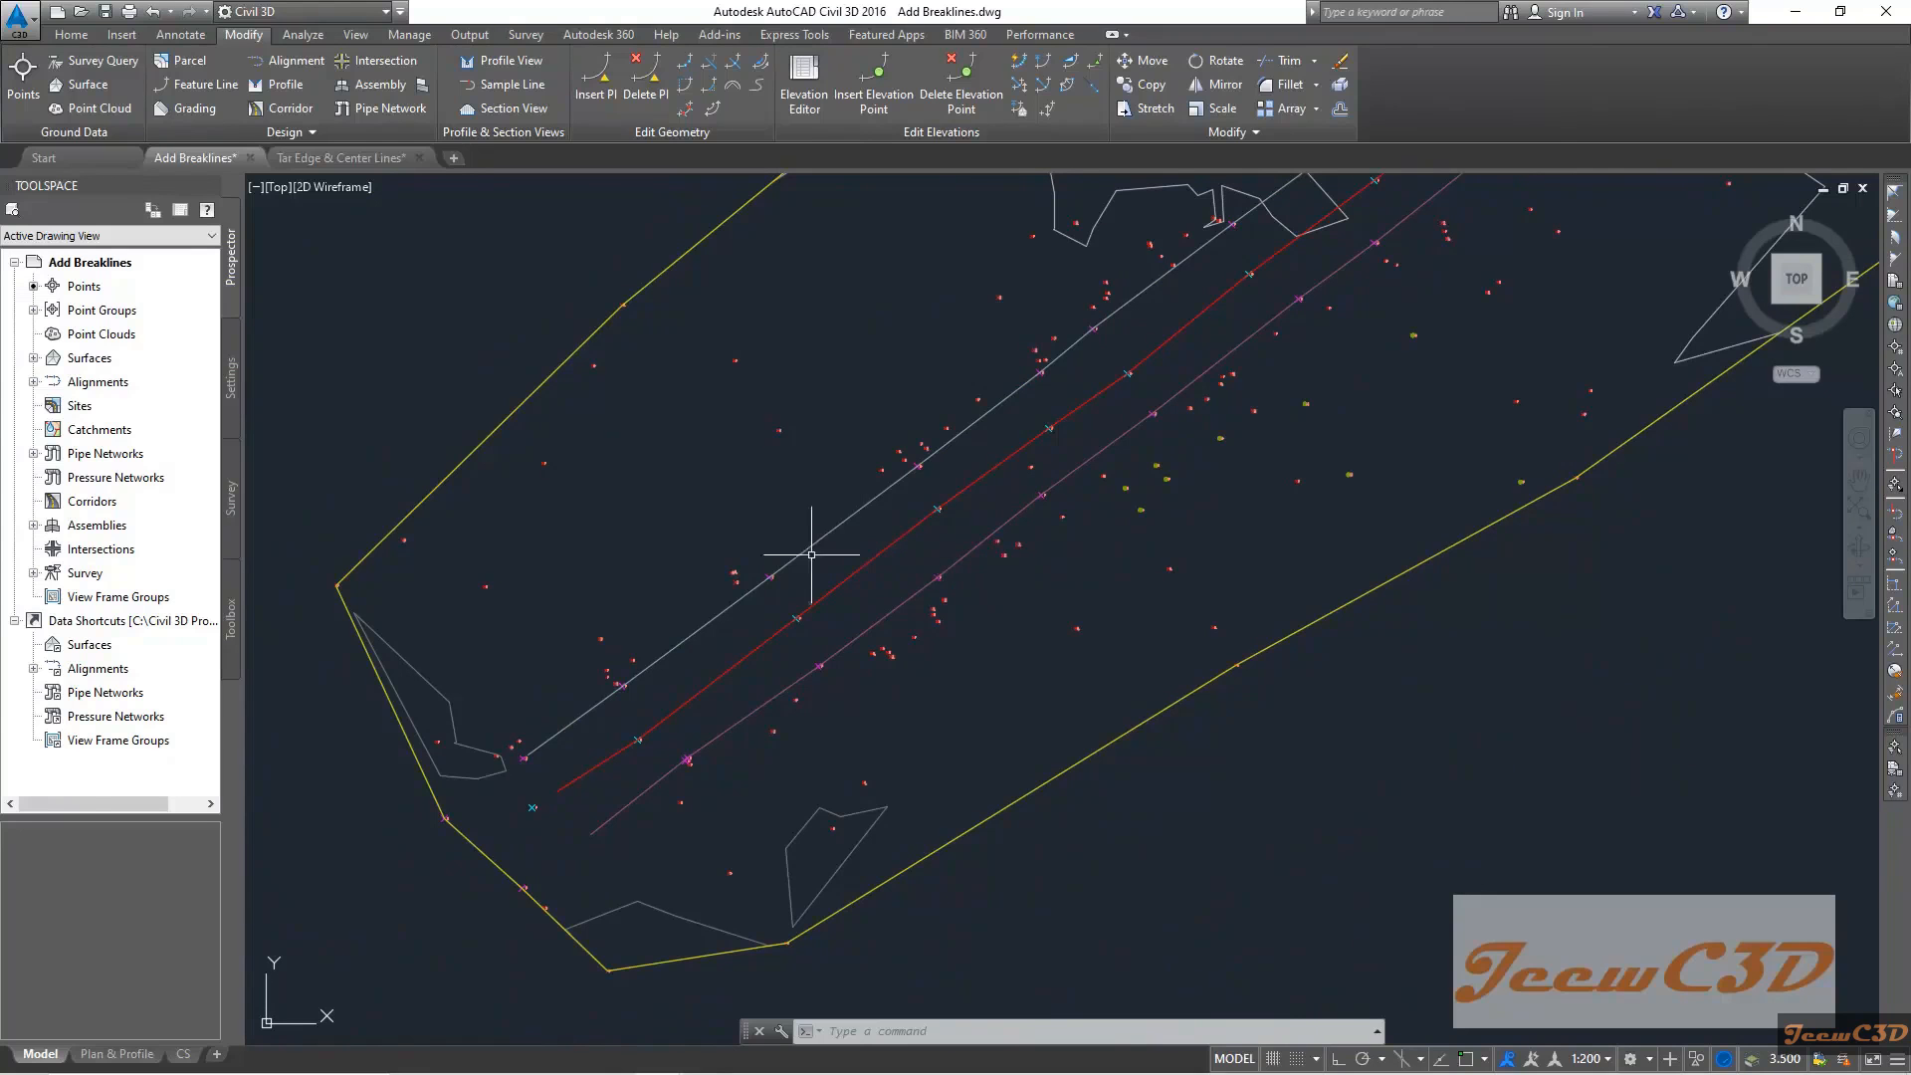
scroll(861, 587, "down", 3)
middle_click_drag(1002, 554, 848, 706)
scroll(1011, 653, "up", 4)
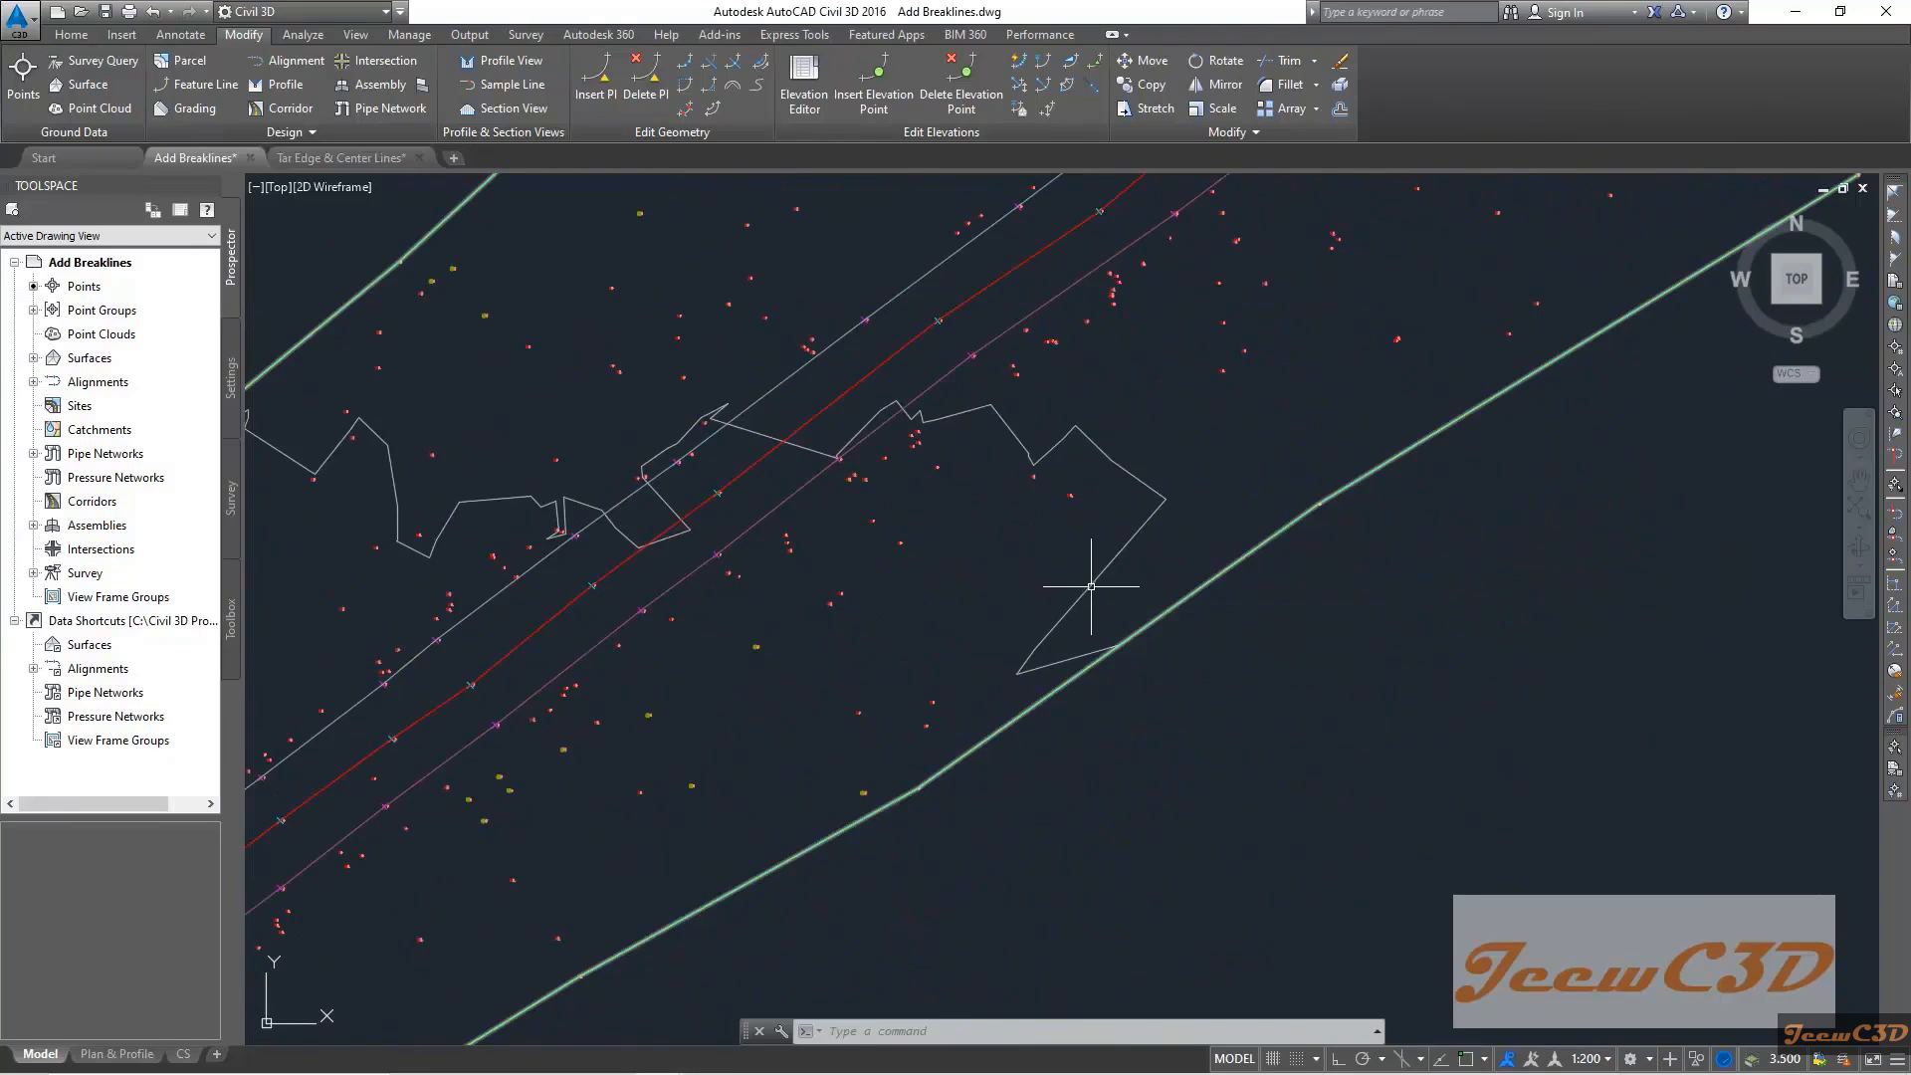
left_click(1099, 575)
scroll(1036, 617, "down", 3)
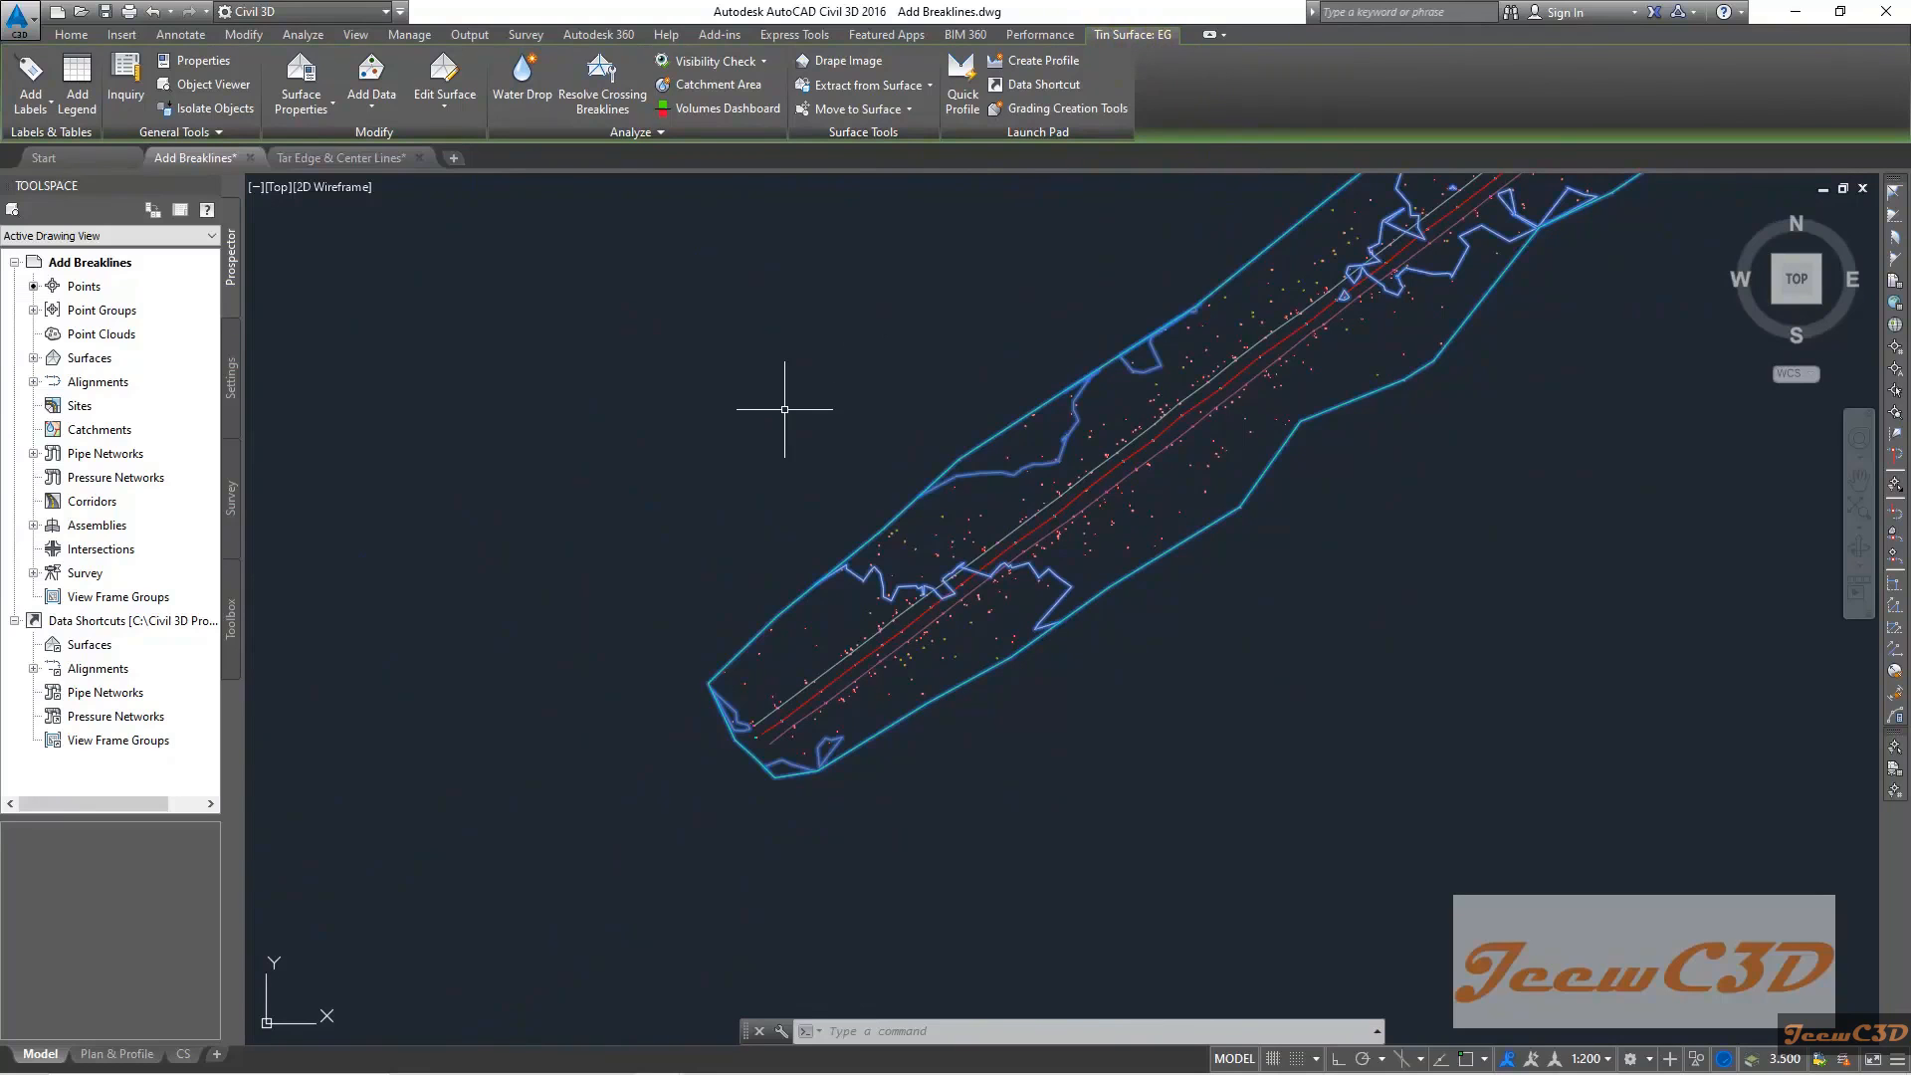
key("Escape")
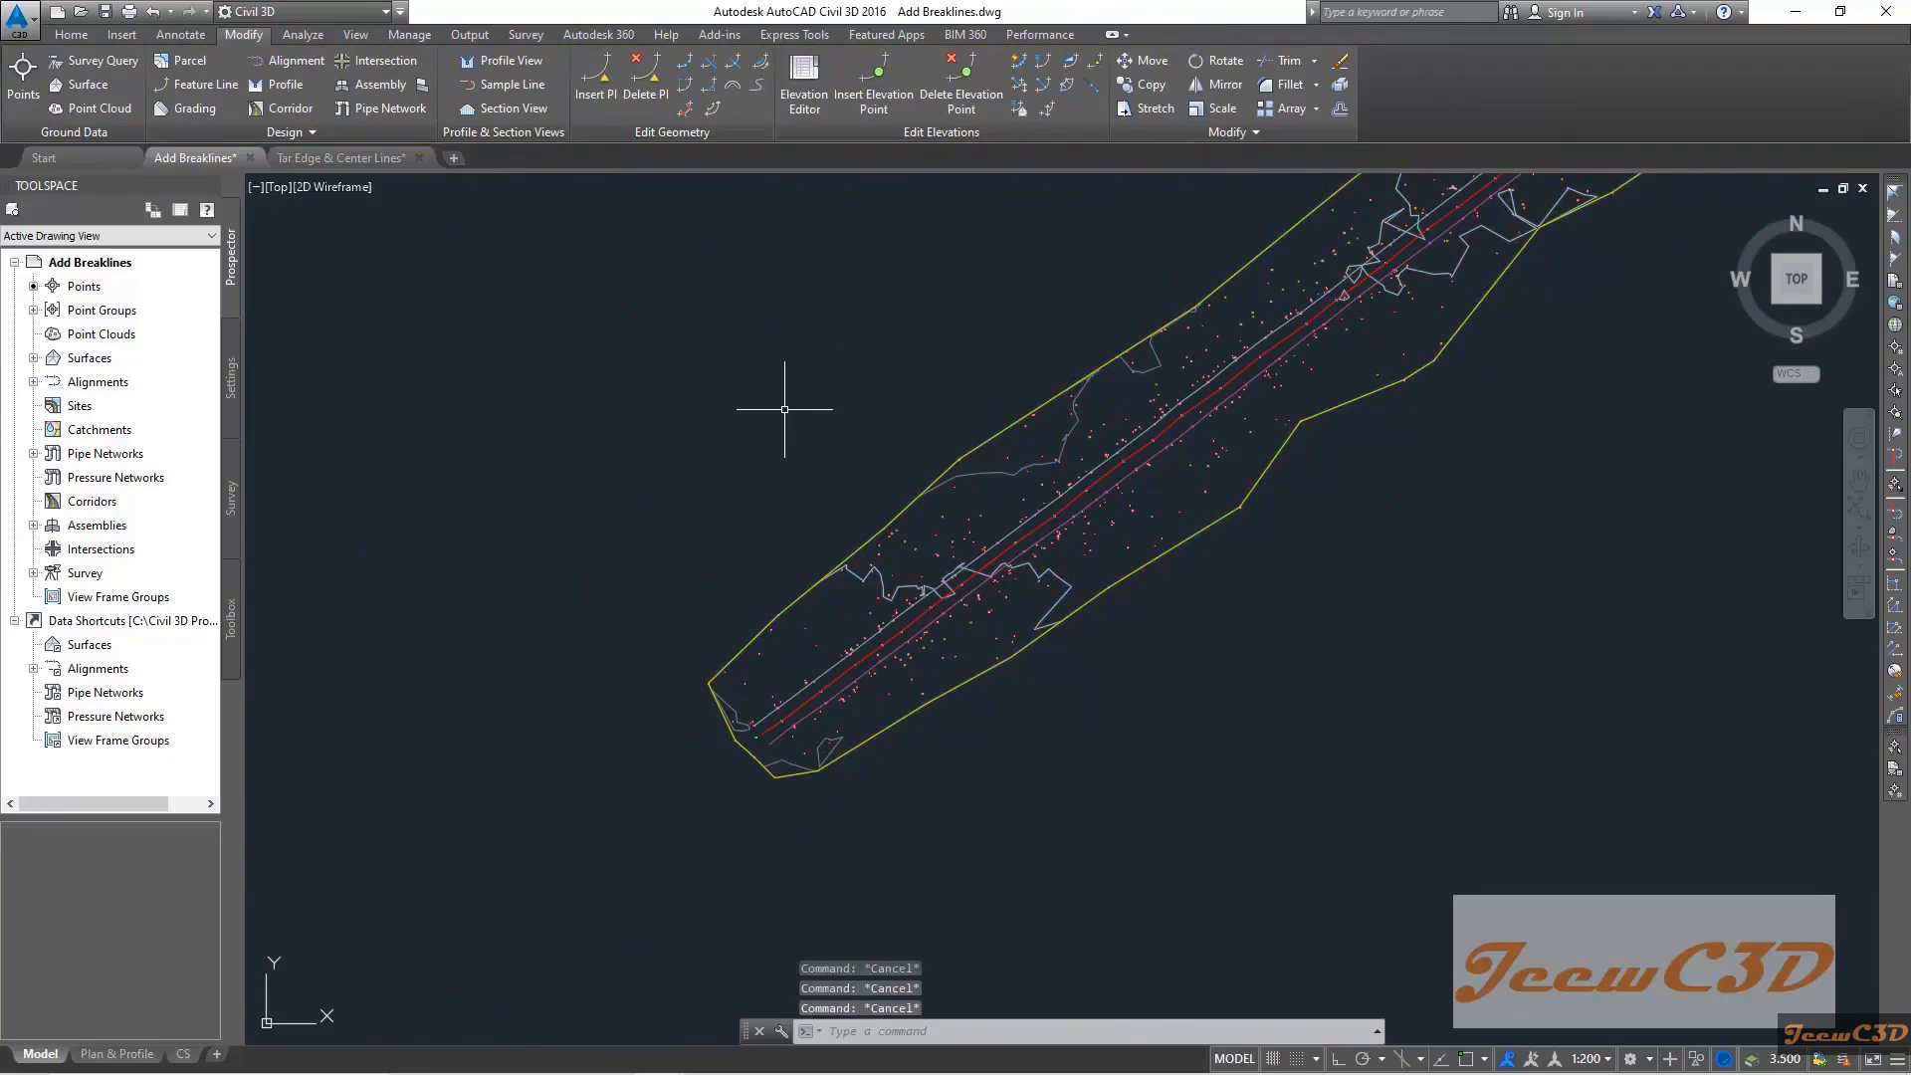
Open the EG surface in the Object Viewer
scroll(1085, 598, "up", 4)
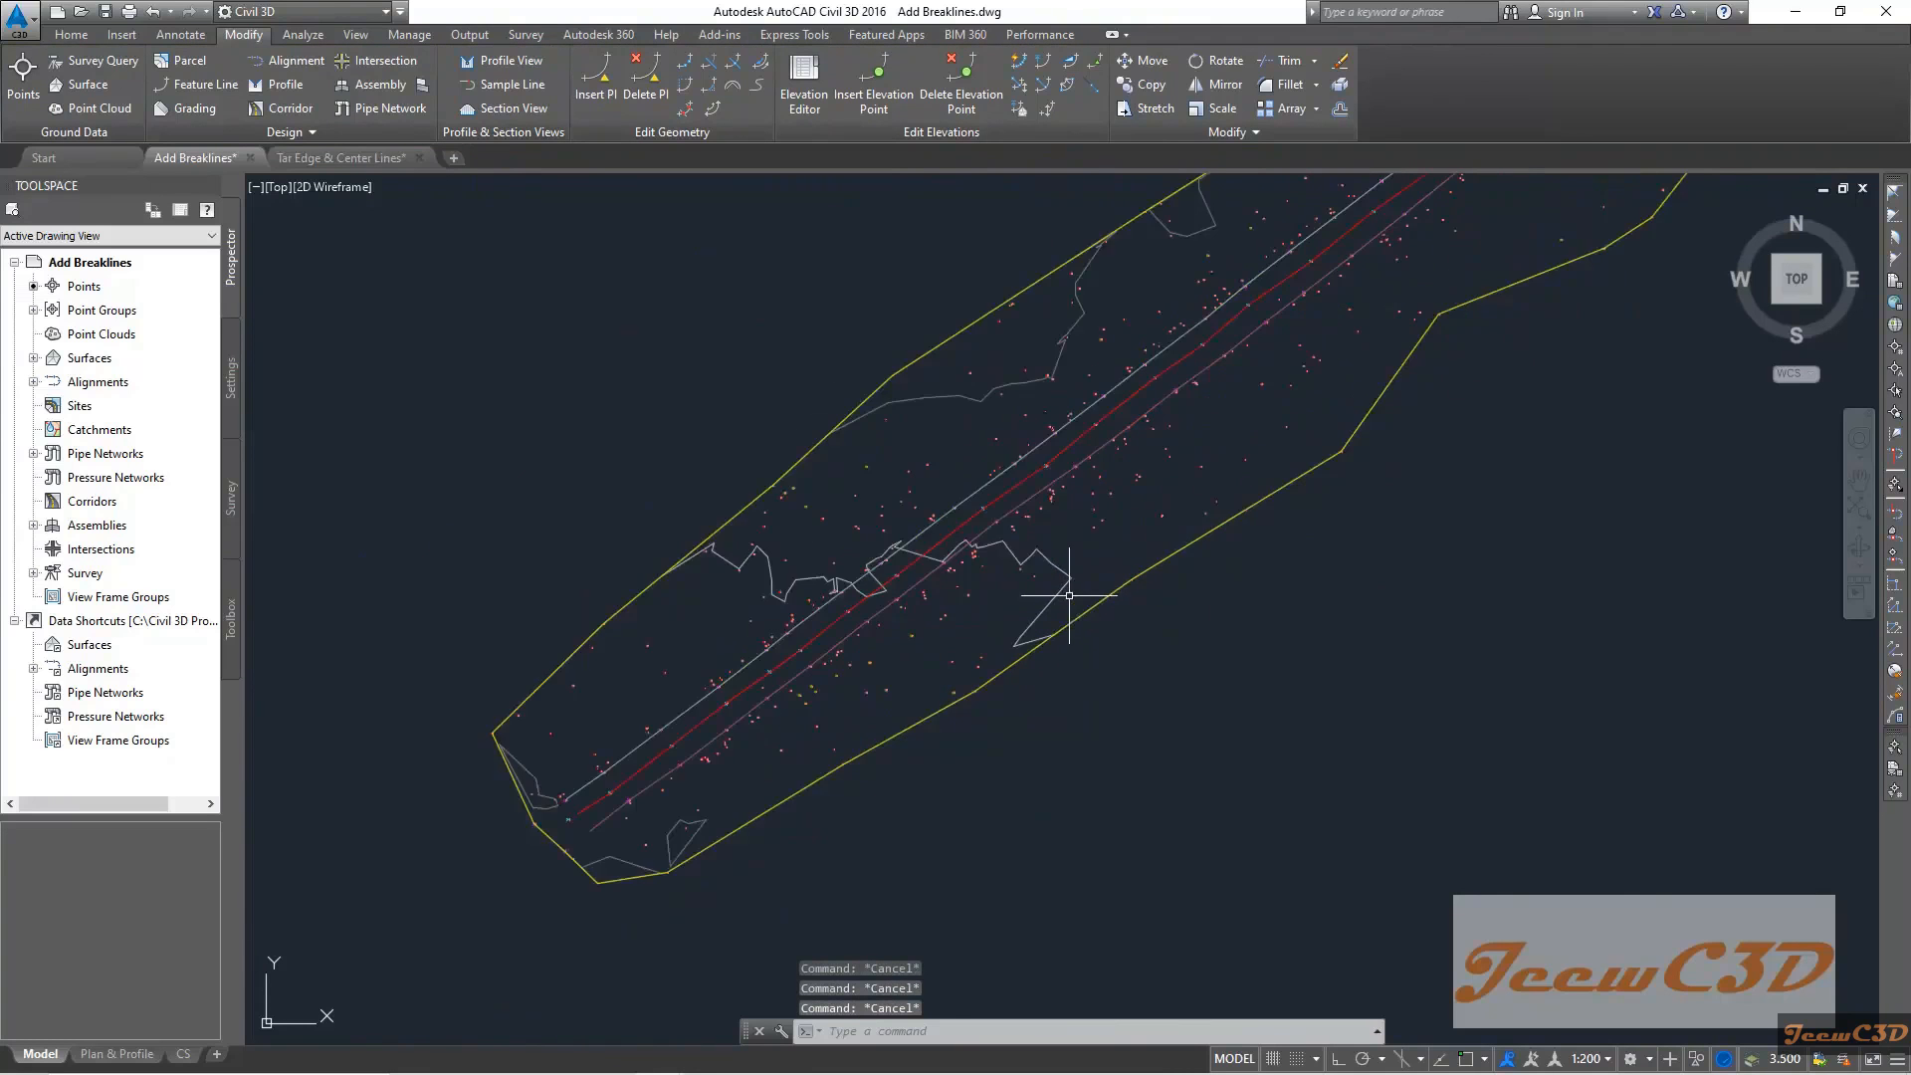
left_click(1101, 576)
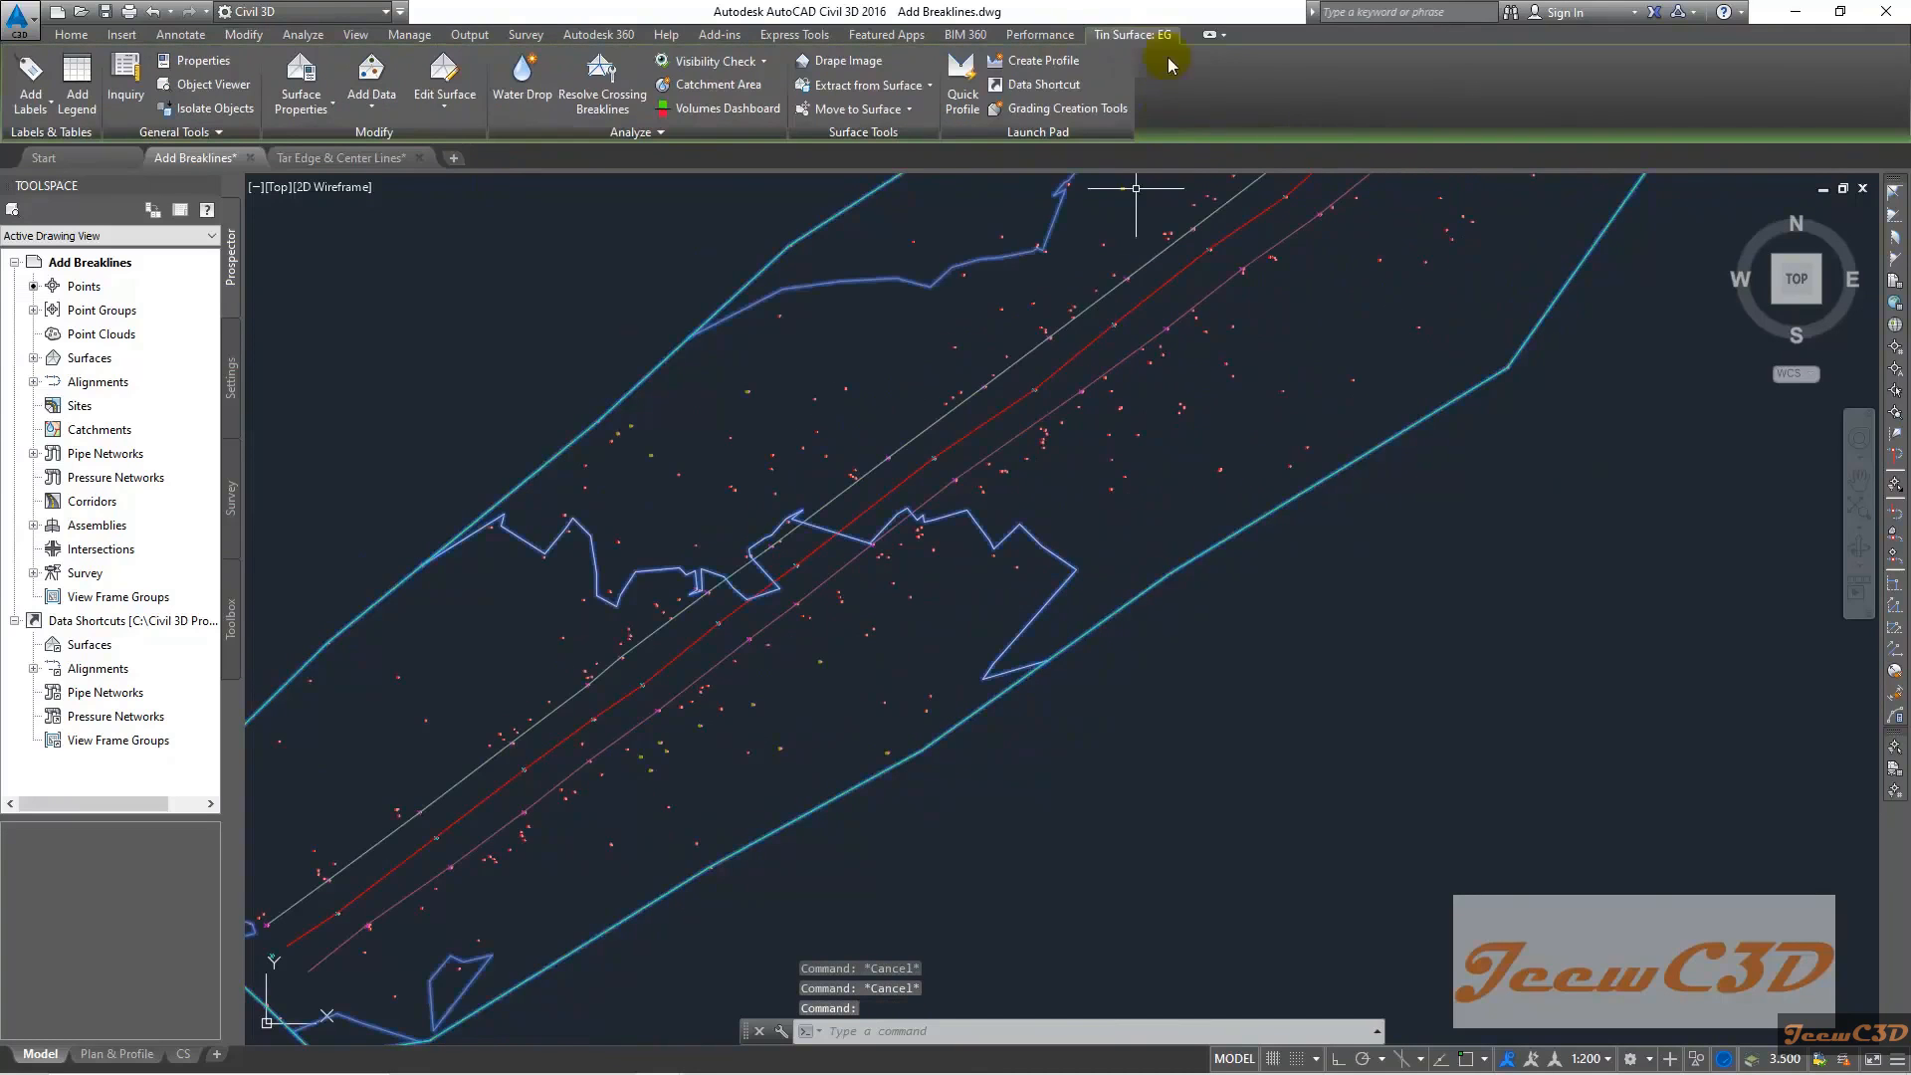
right_click(863, 357)
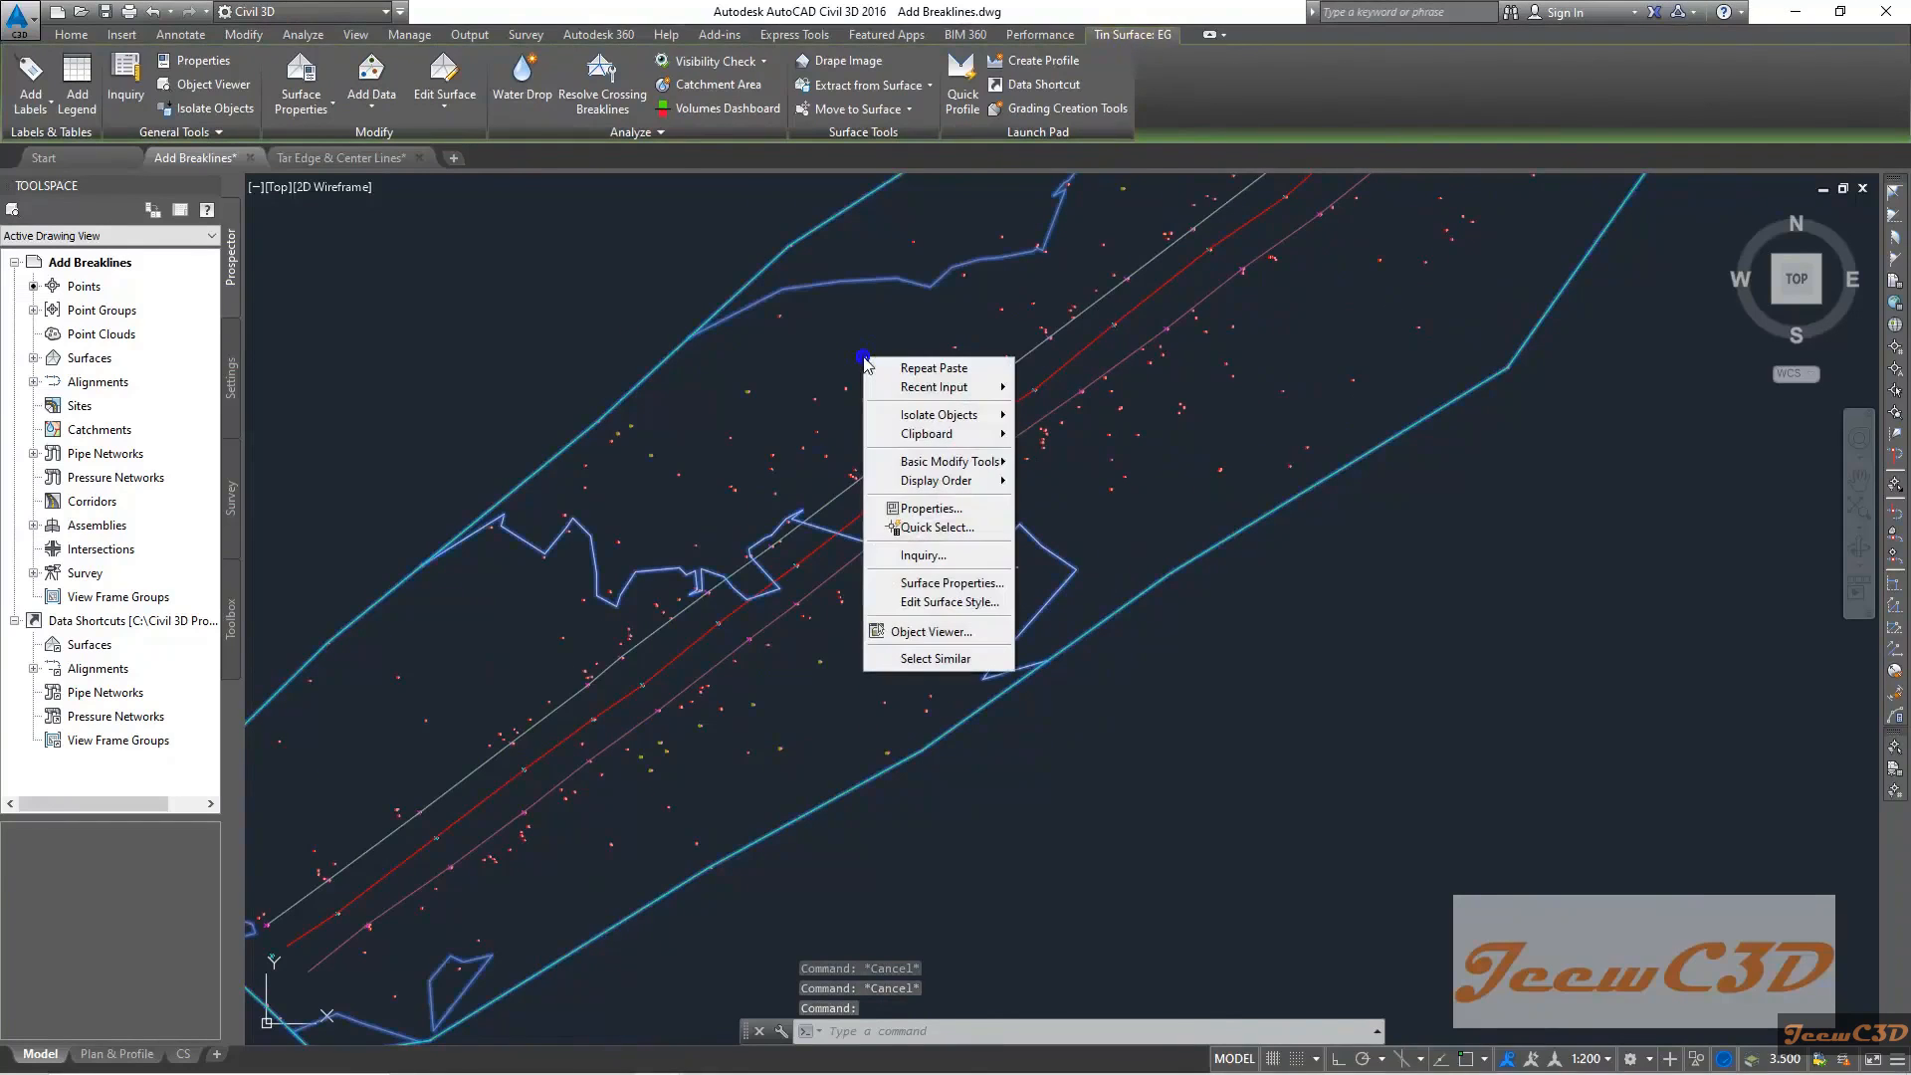
left_click(936, 632)
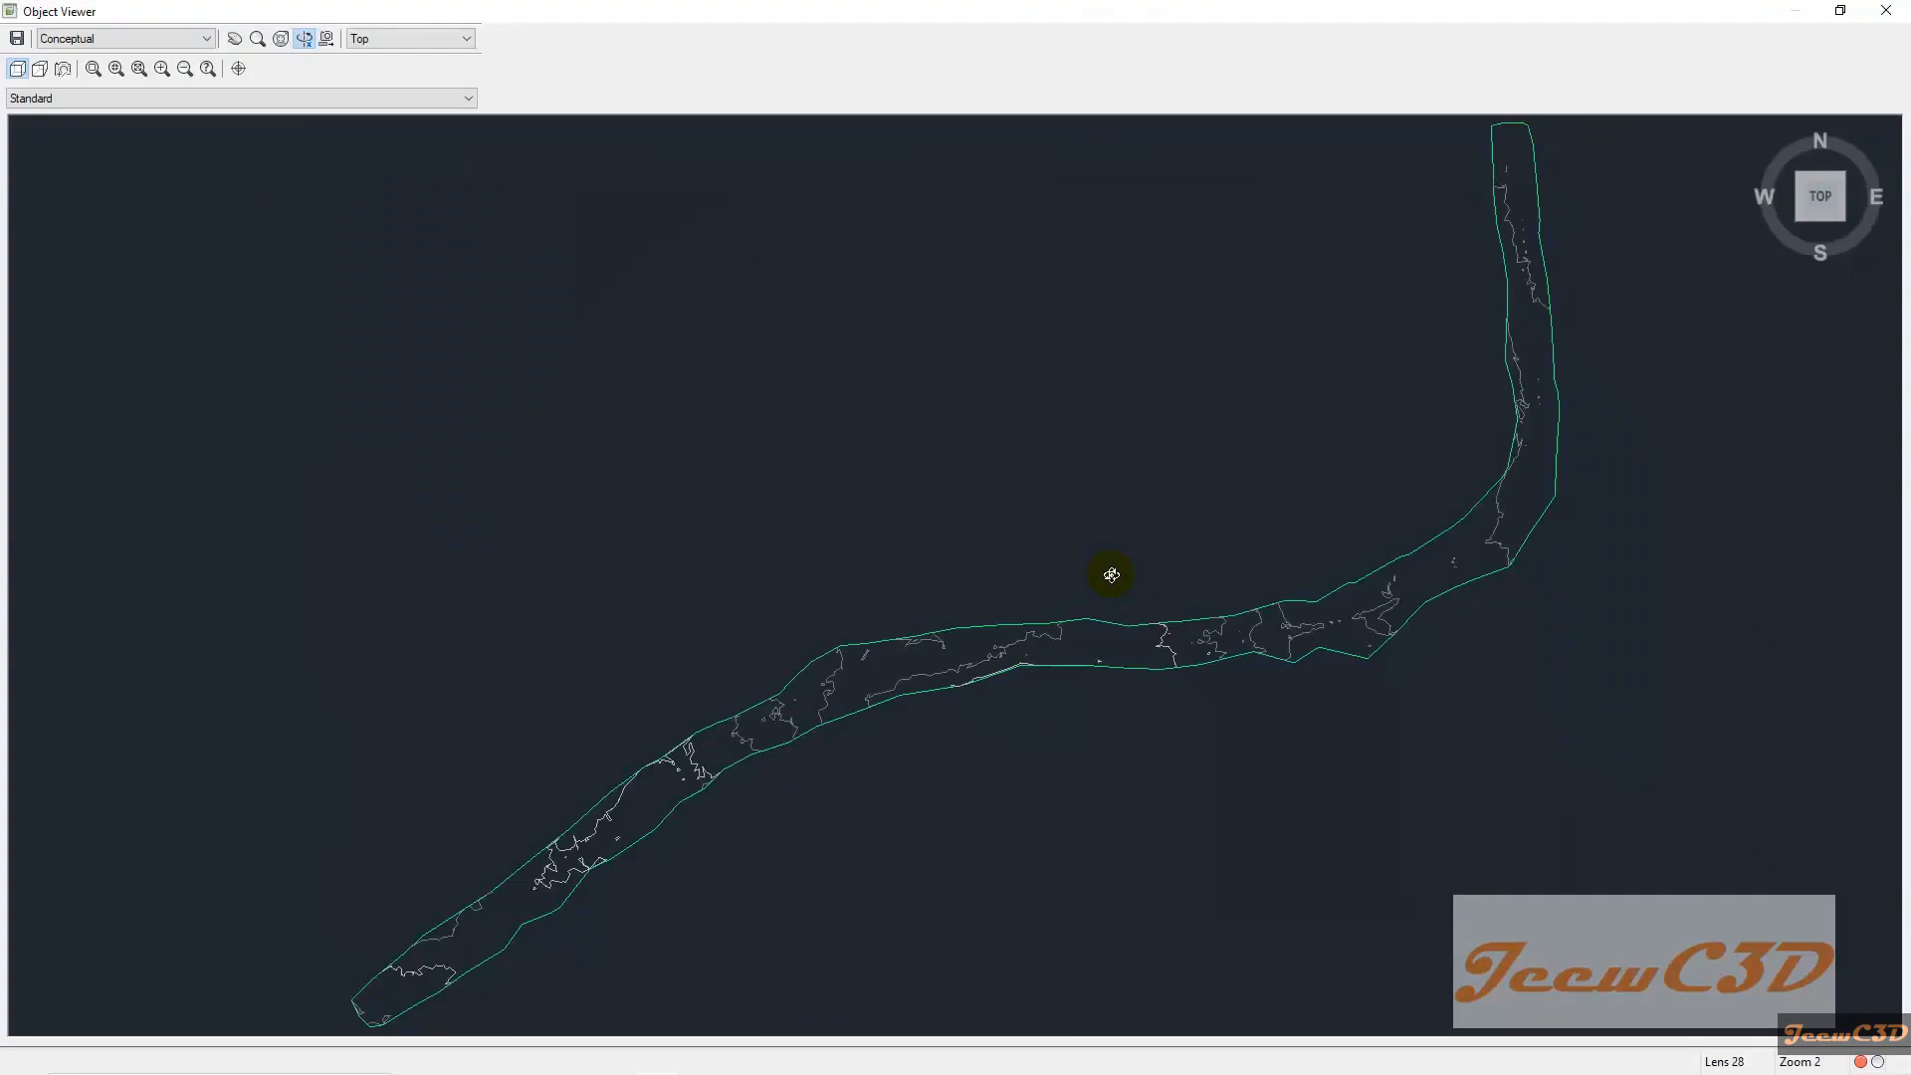
Examine the EG surface in 3D from several angles, checking the road area up close, and return to the drawing
mouse_move(1072, 580)
left_mouse_down()
mouse_move(1212, 494)
mouse_move(1181, 499)
left_mouse_up()
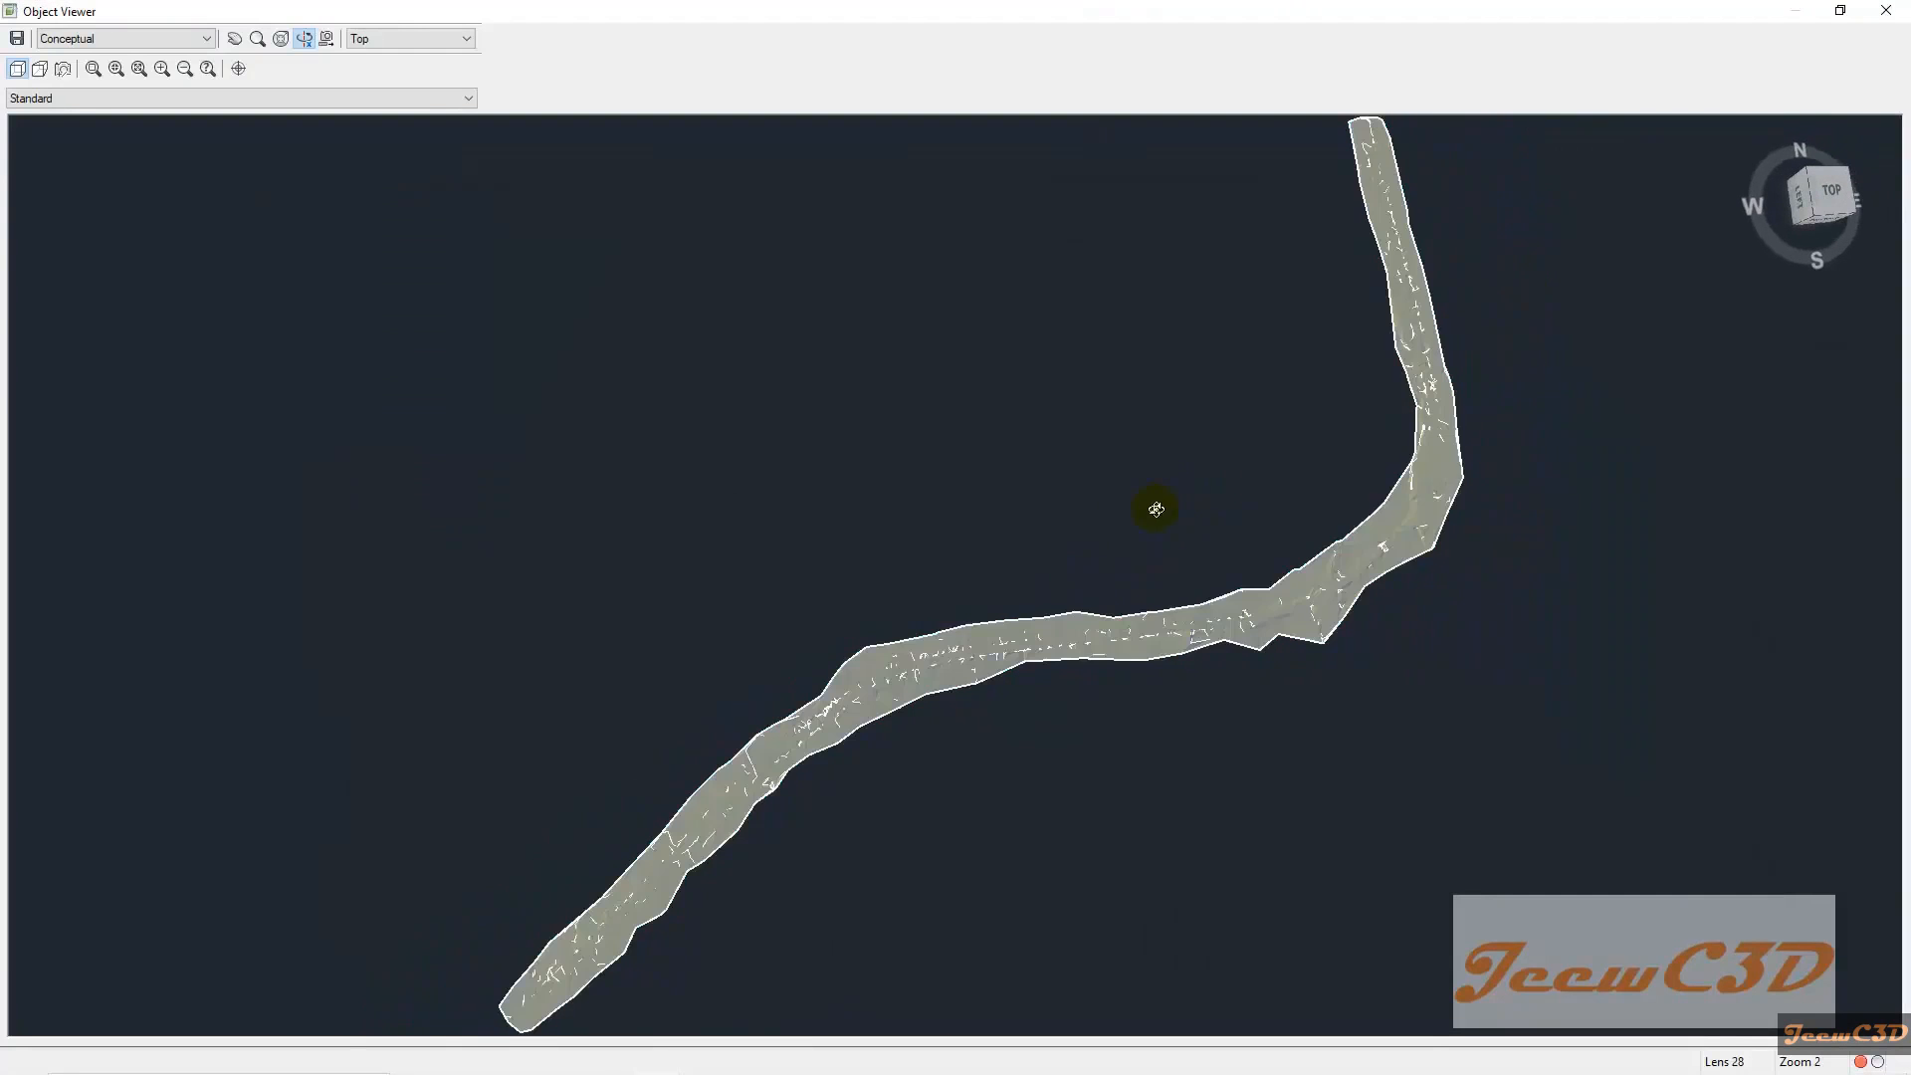
left_click_drag(1061, 518, 1078, 407)
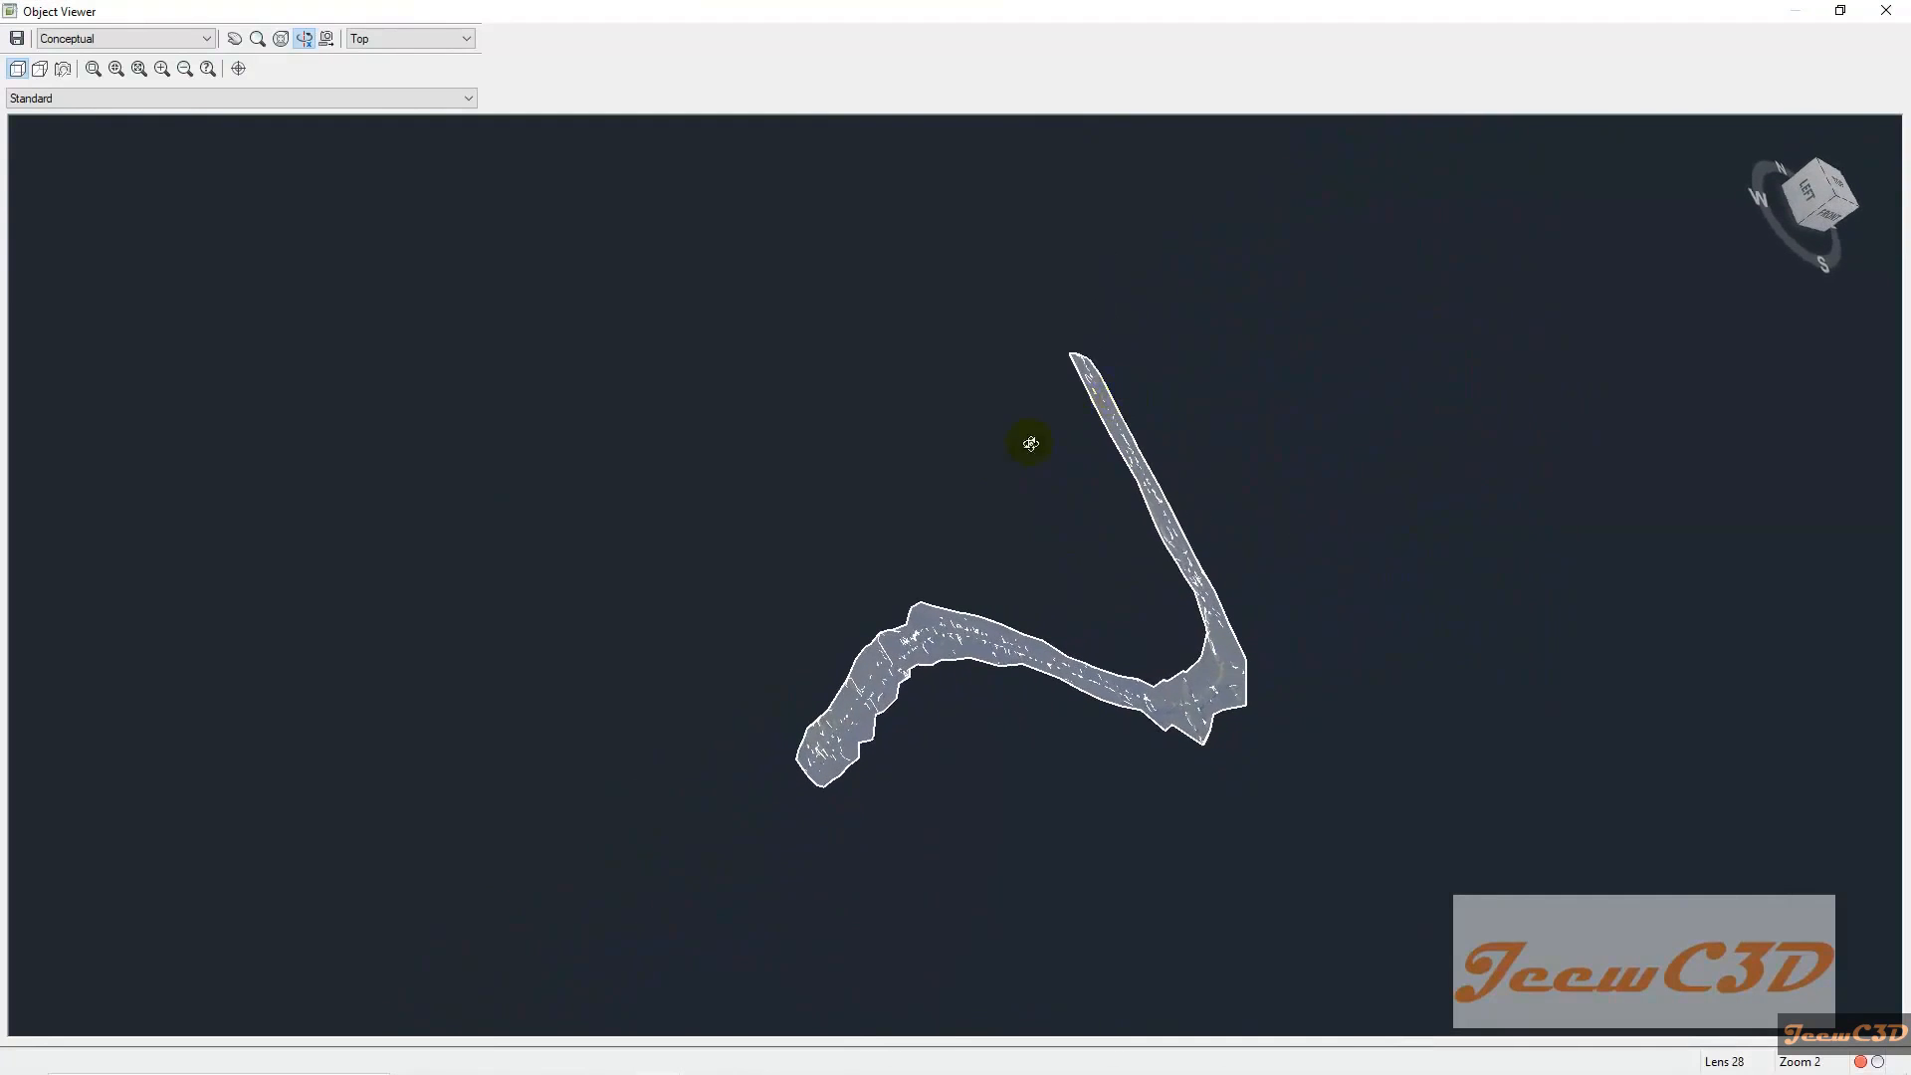
scroll(866, 689, "up", 2)
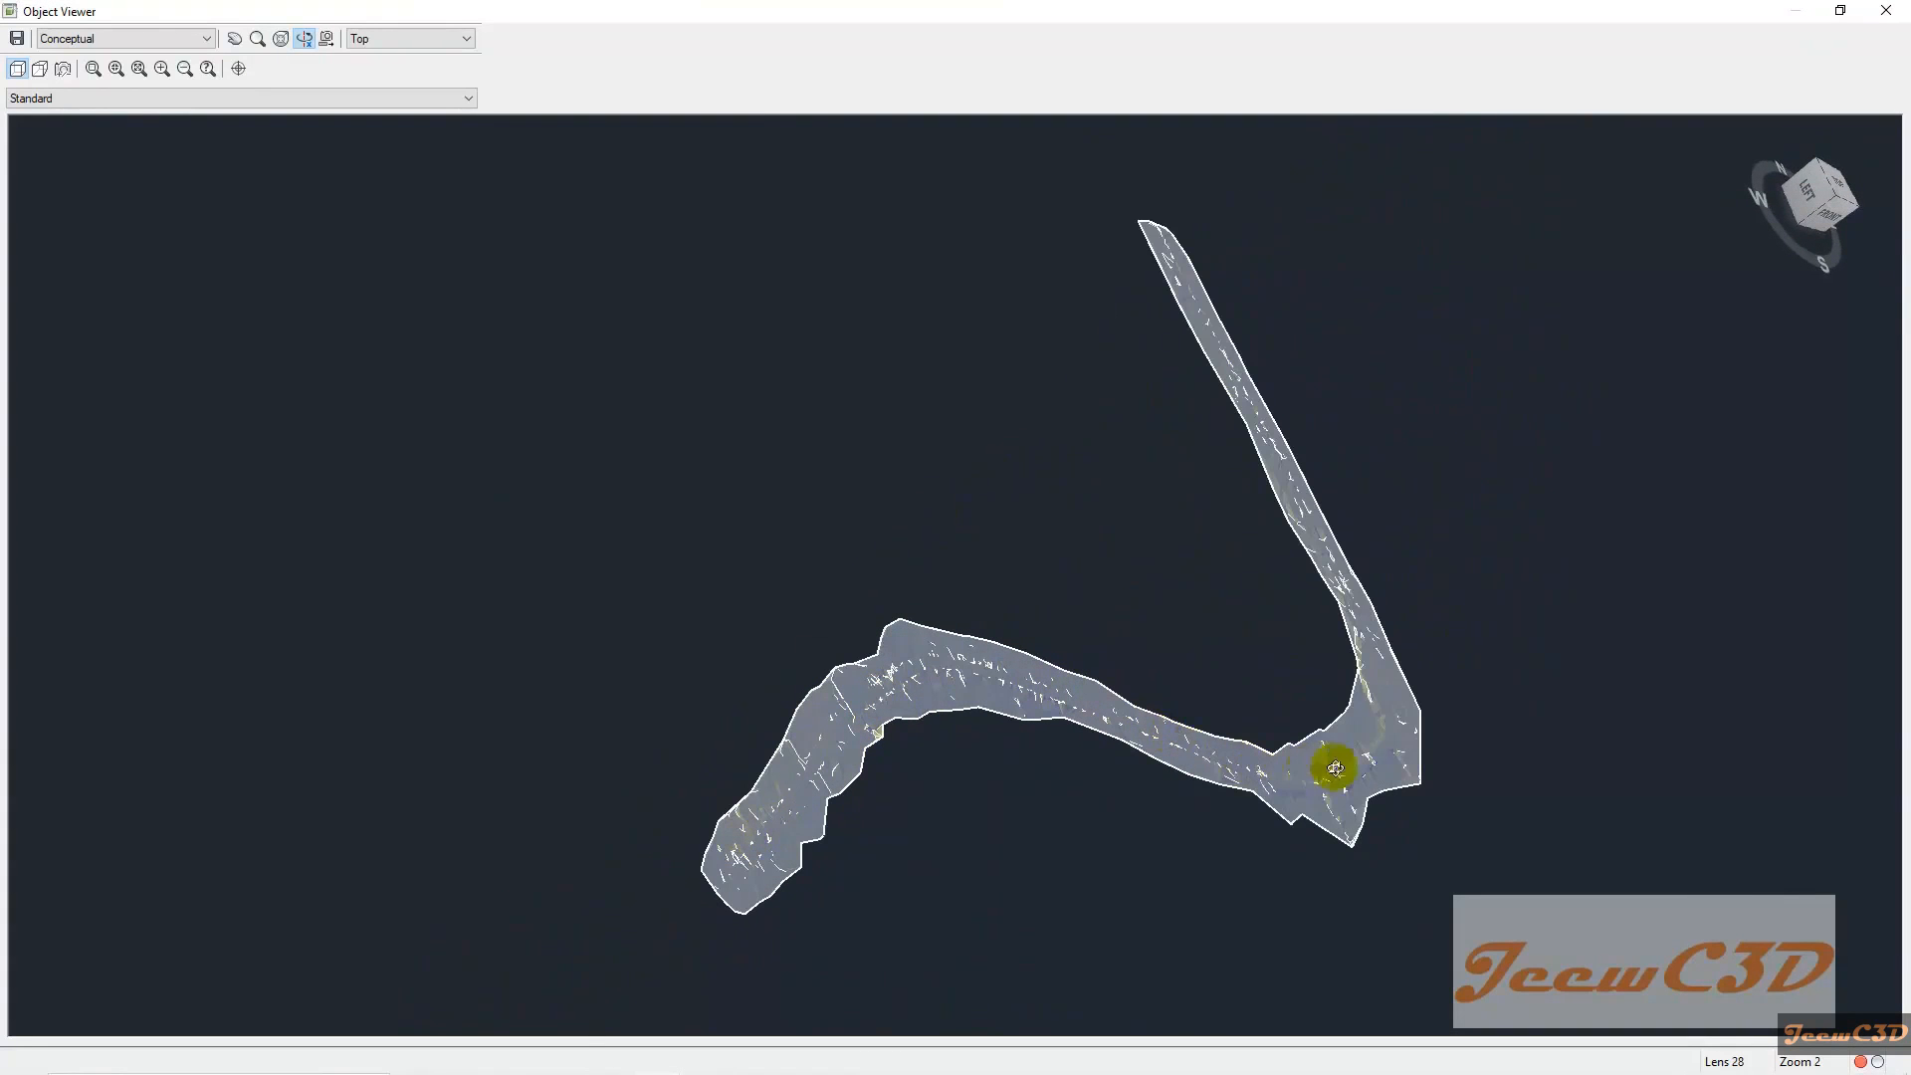
scroll(750, 845, "up", 3)
left_click_drag(1129, 596, 1205, 343)
mouse_move(956, 704)
left_mouse_down()
mouse_move(998, 716)
mouse_move(1054, 690)
mouse_move(1066, 606)
left_mouse_up()
scroll(1024, 541, "up", 3)
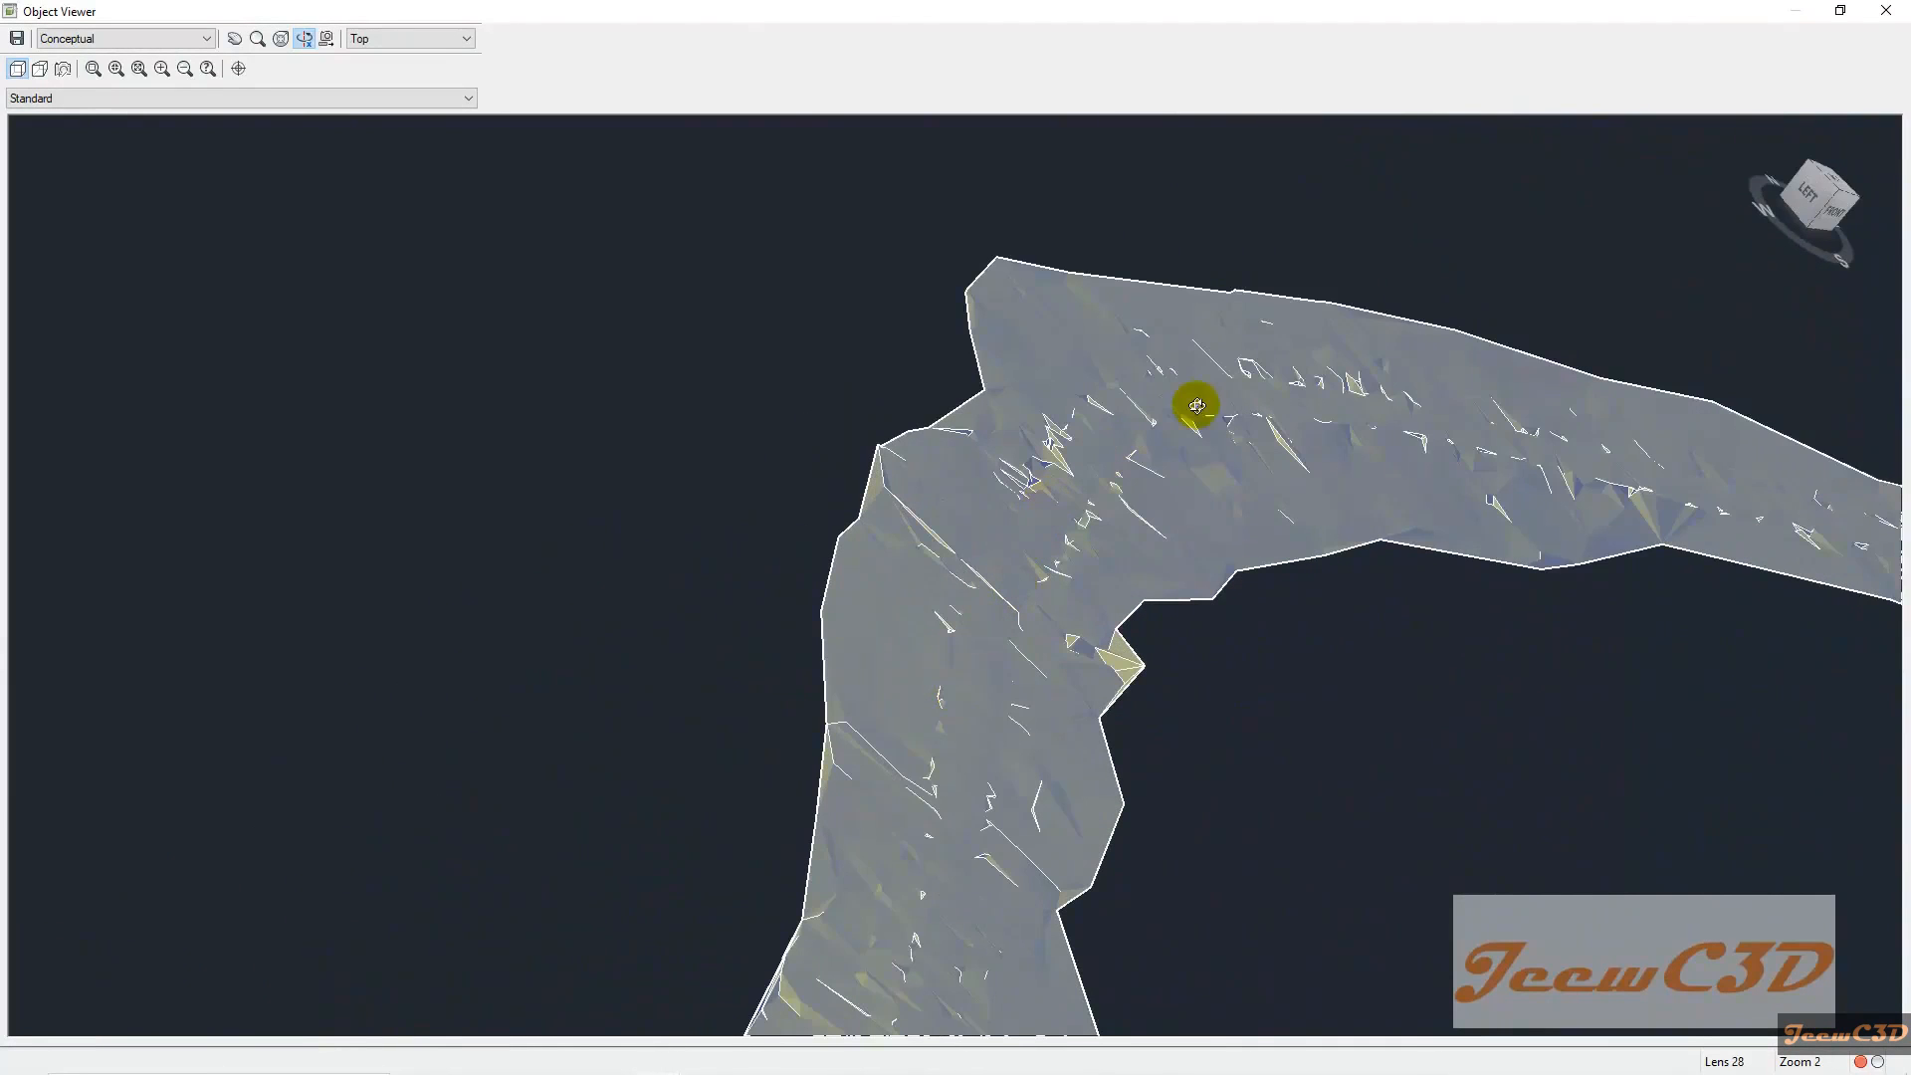
scroll(1142, 456, "down", 2)
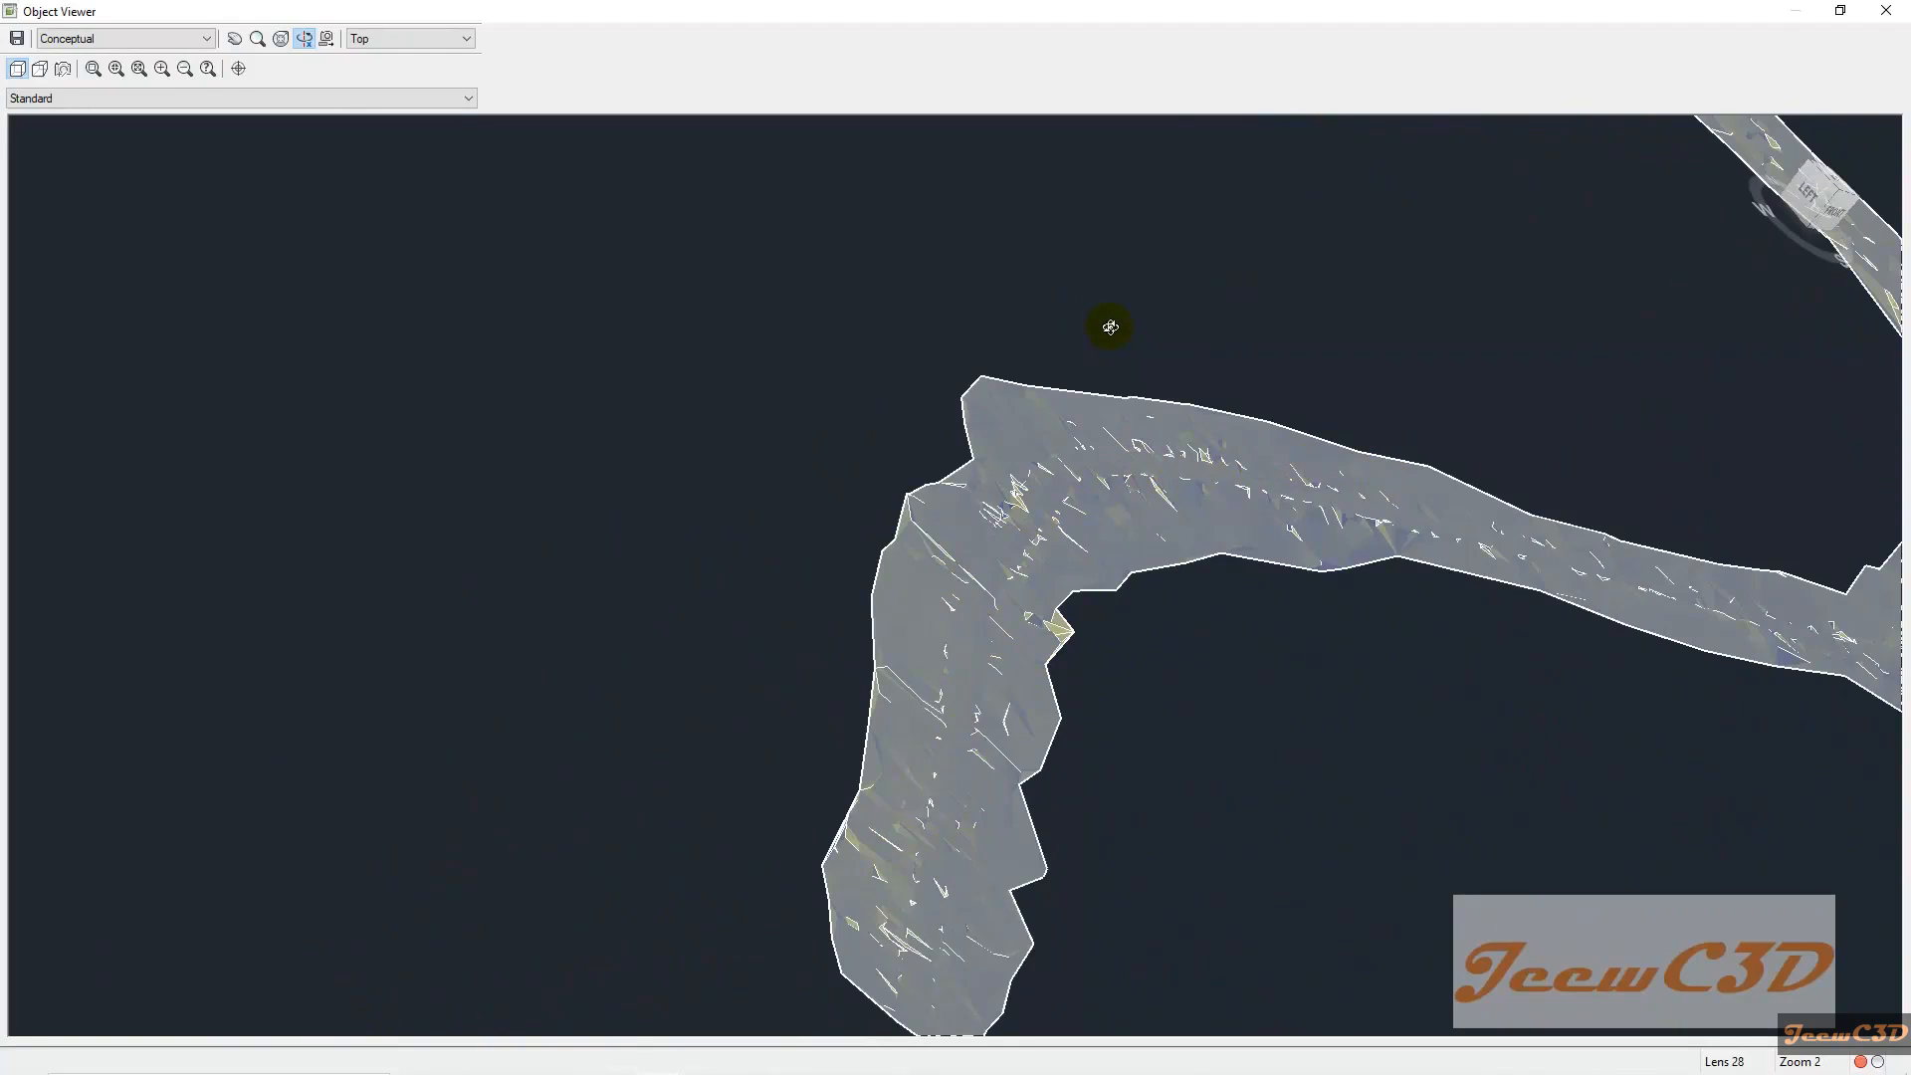
left_click(1885, 11)
key("Escape")
scroll(1035, 543, "down", 5)
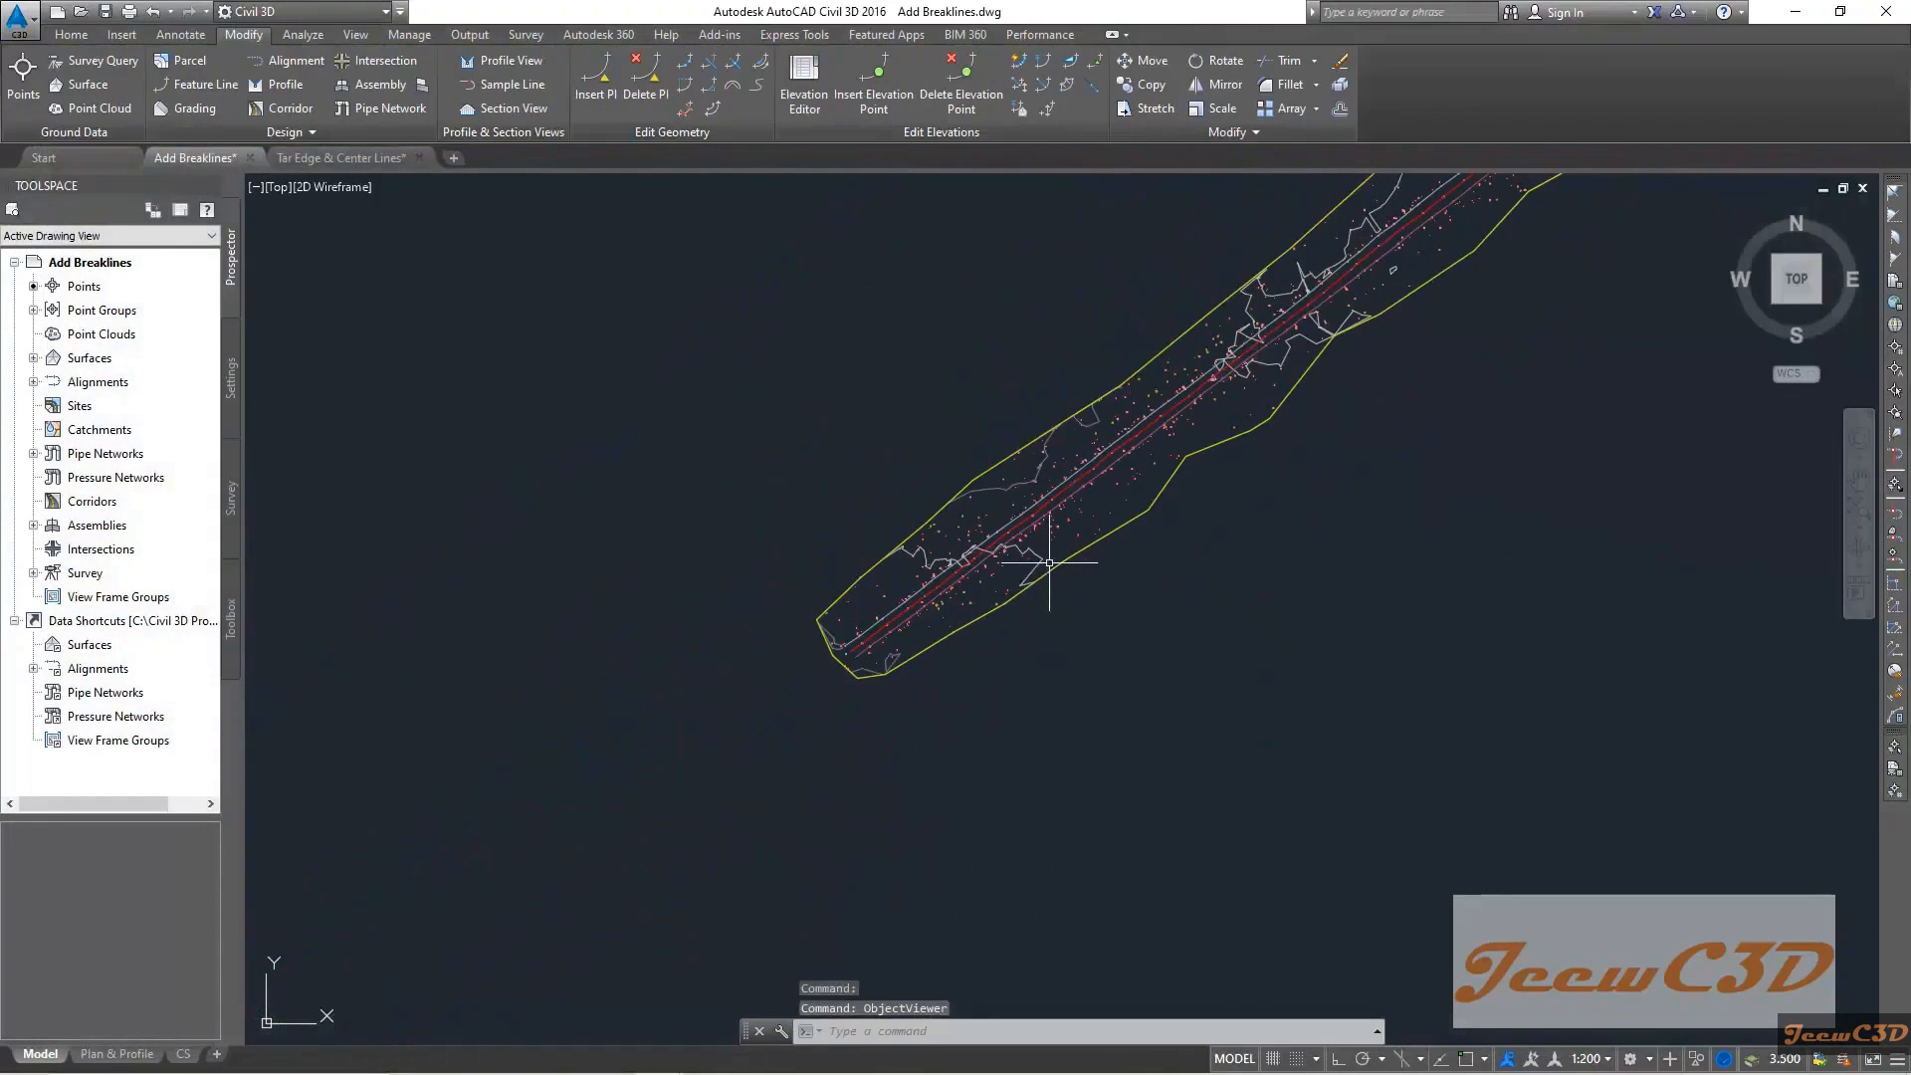
scroll(868, 632, "up", 5)
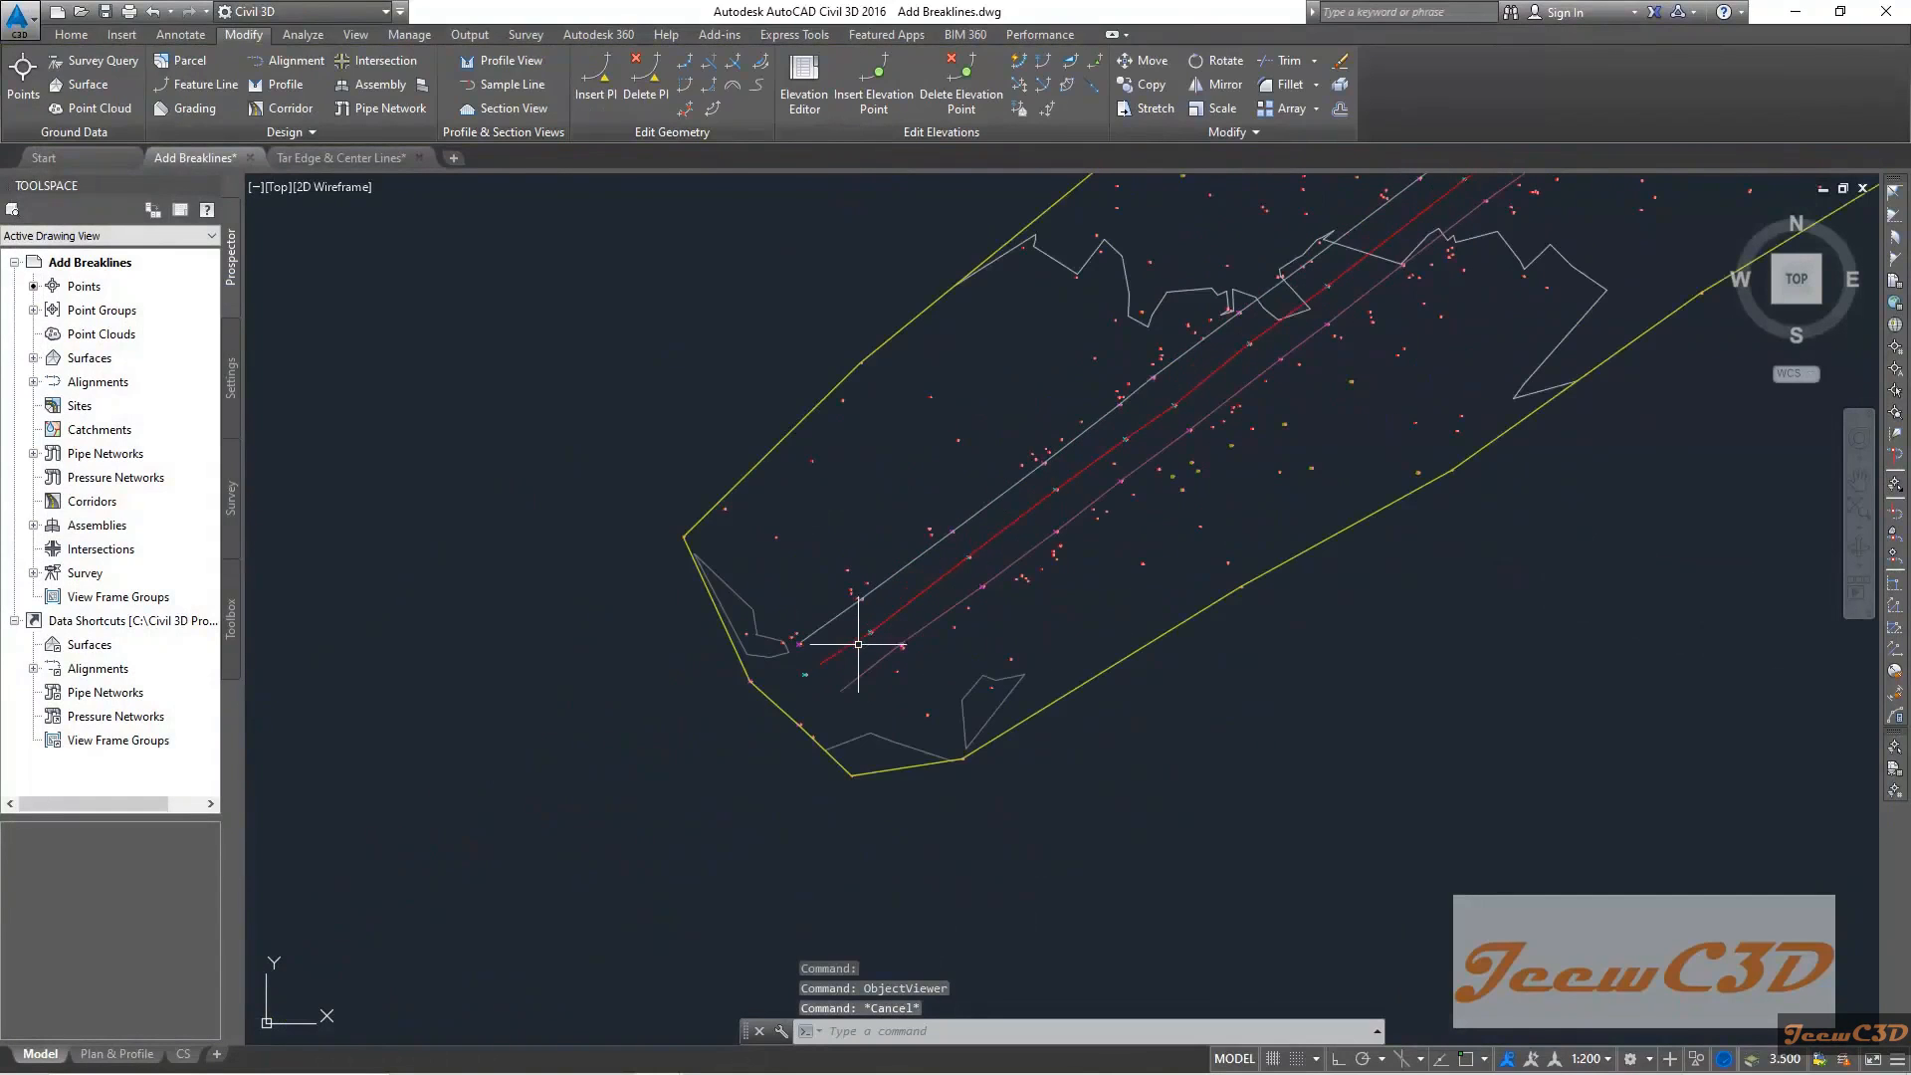
Select the road's center line and both tar edge lines, and check the selection along the whole corridor
scroll(922, 598, "up", 3)
left_click(937, 568)
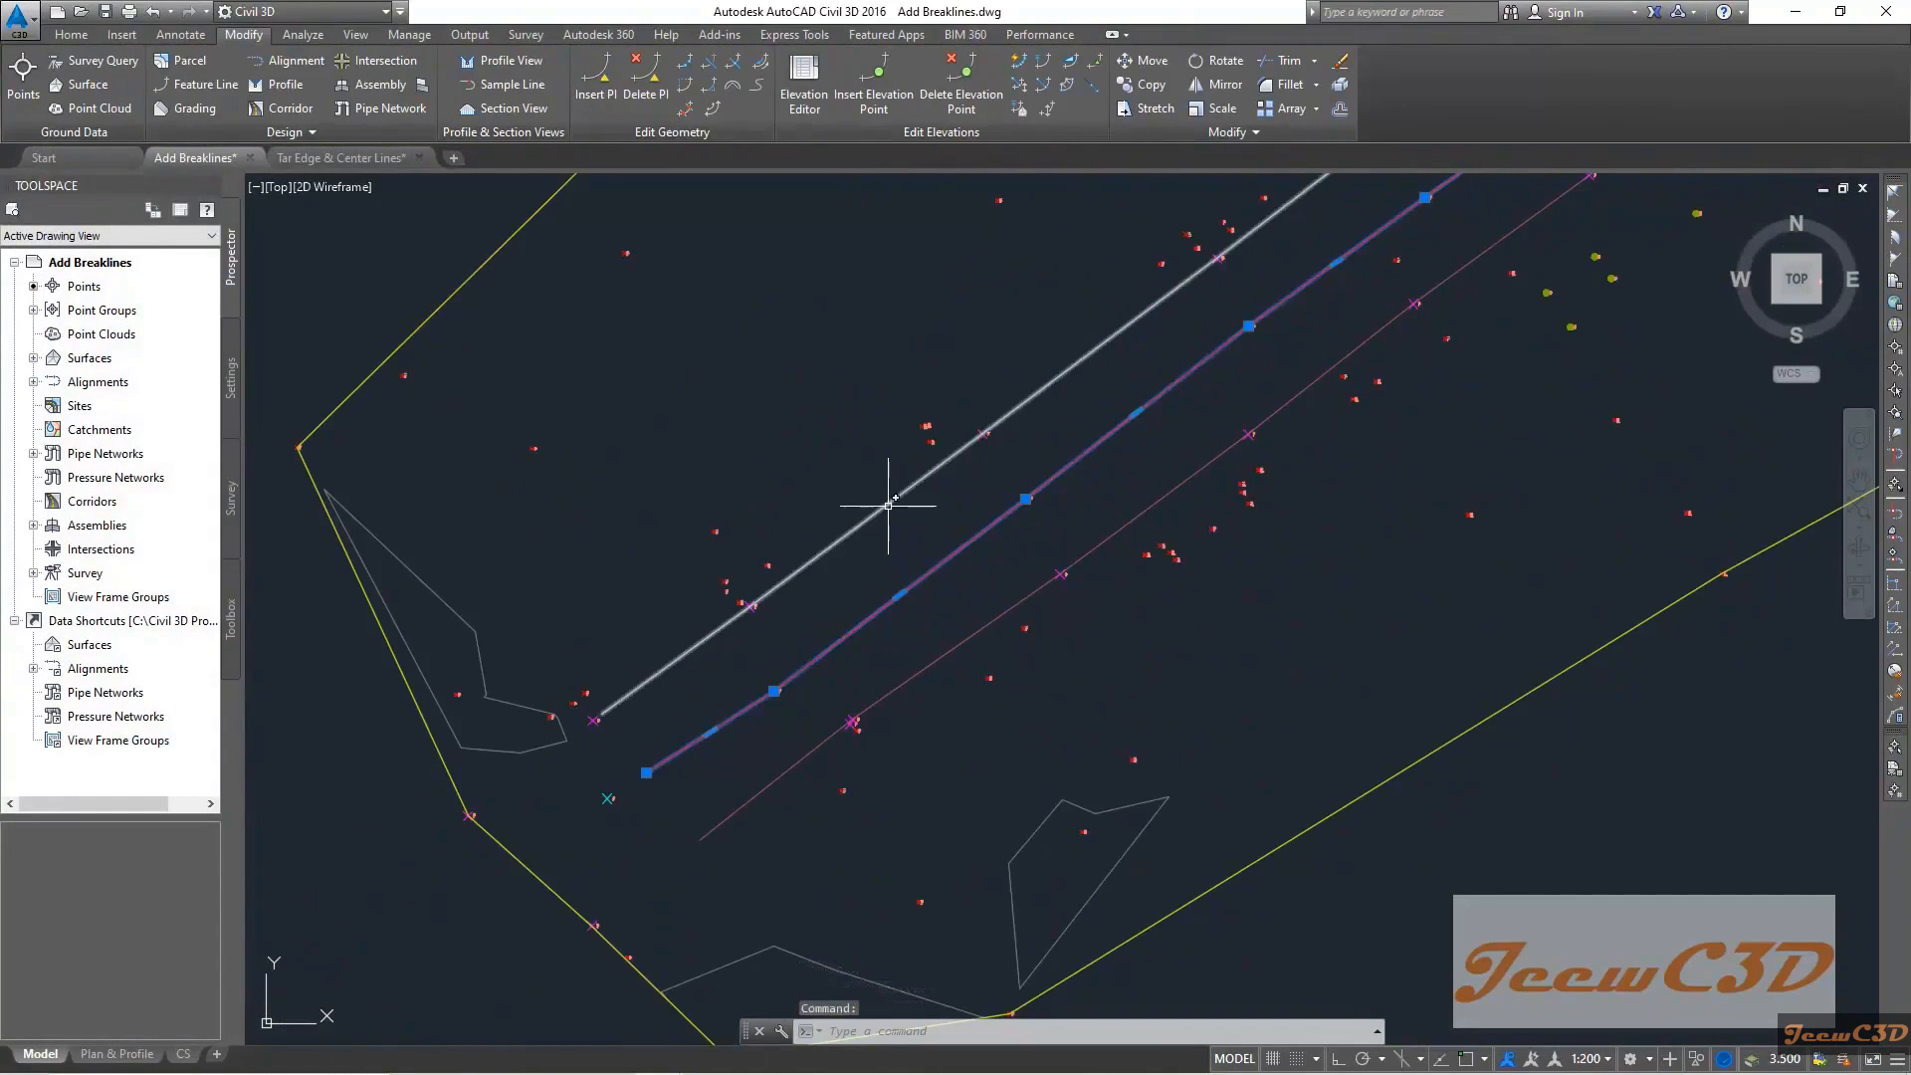
left_click(888, 505)
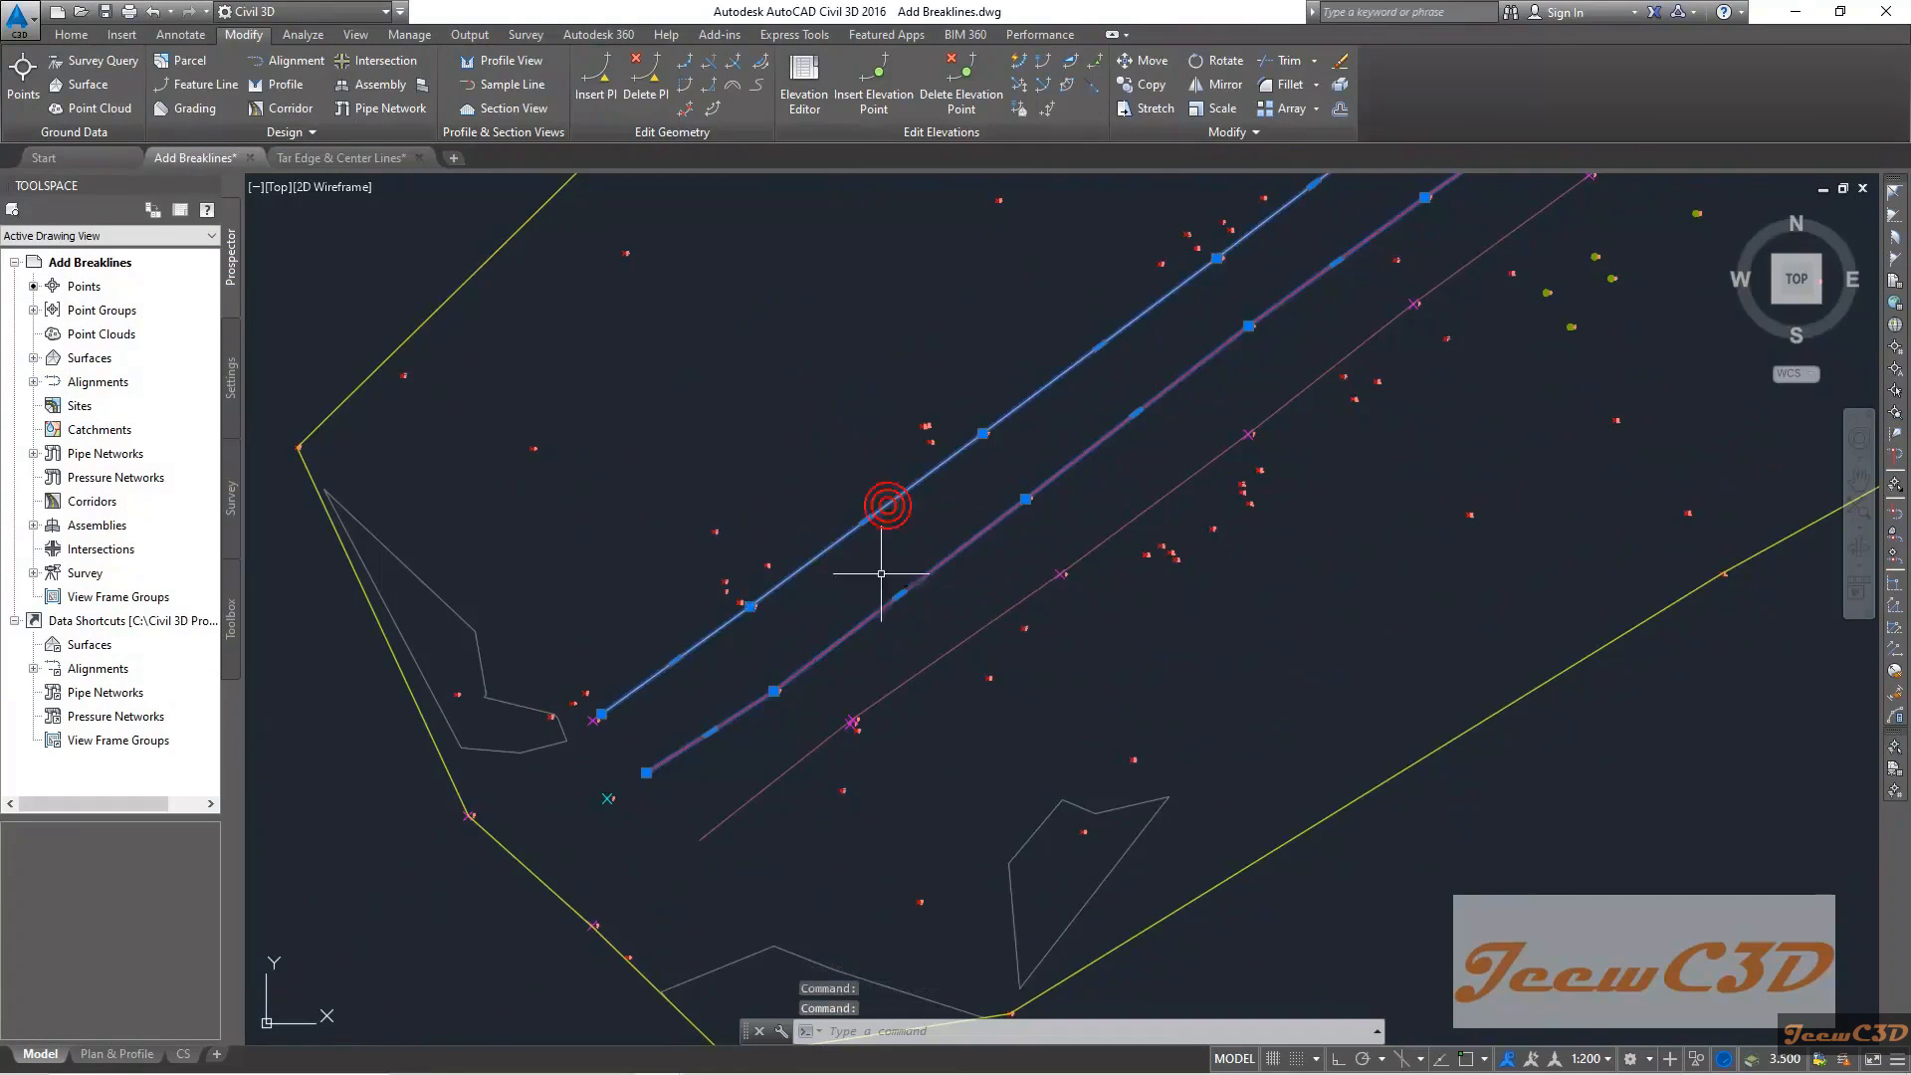
left_click(986, 621)
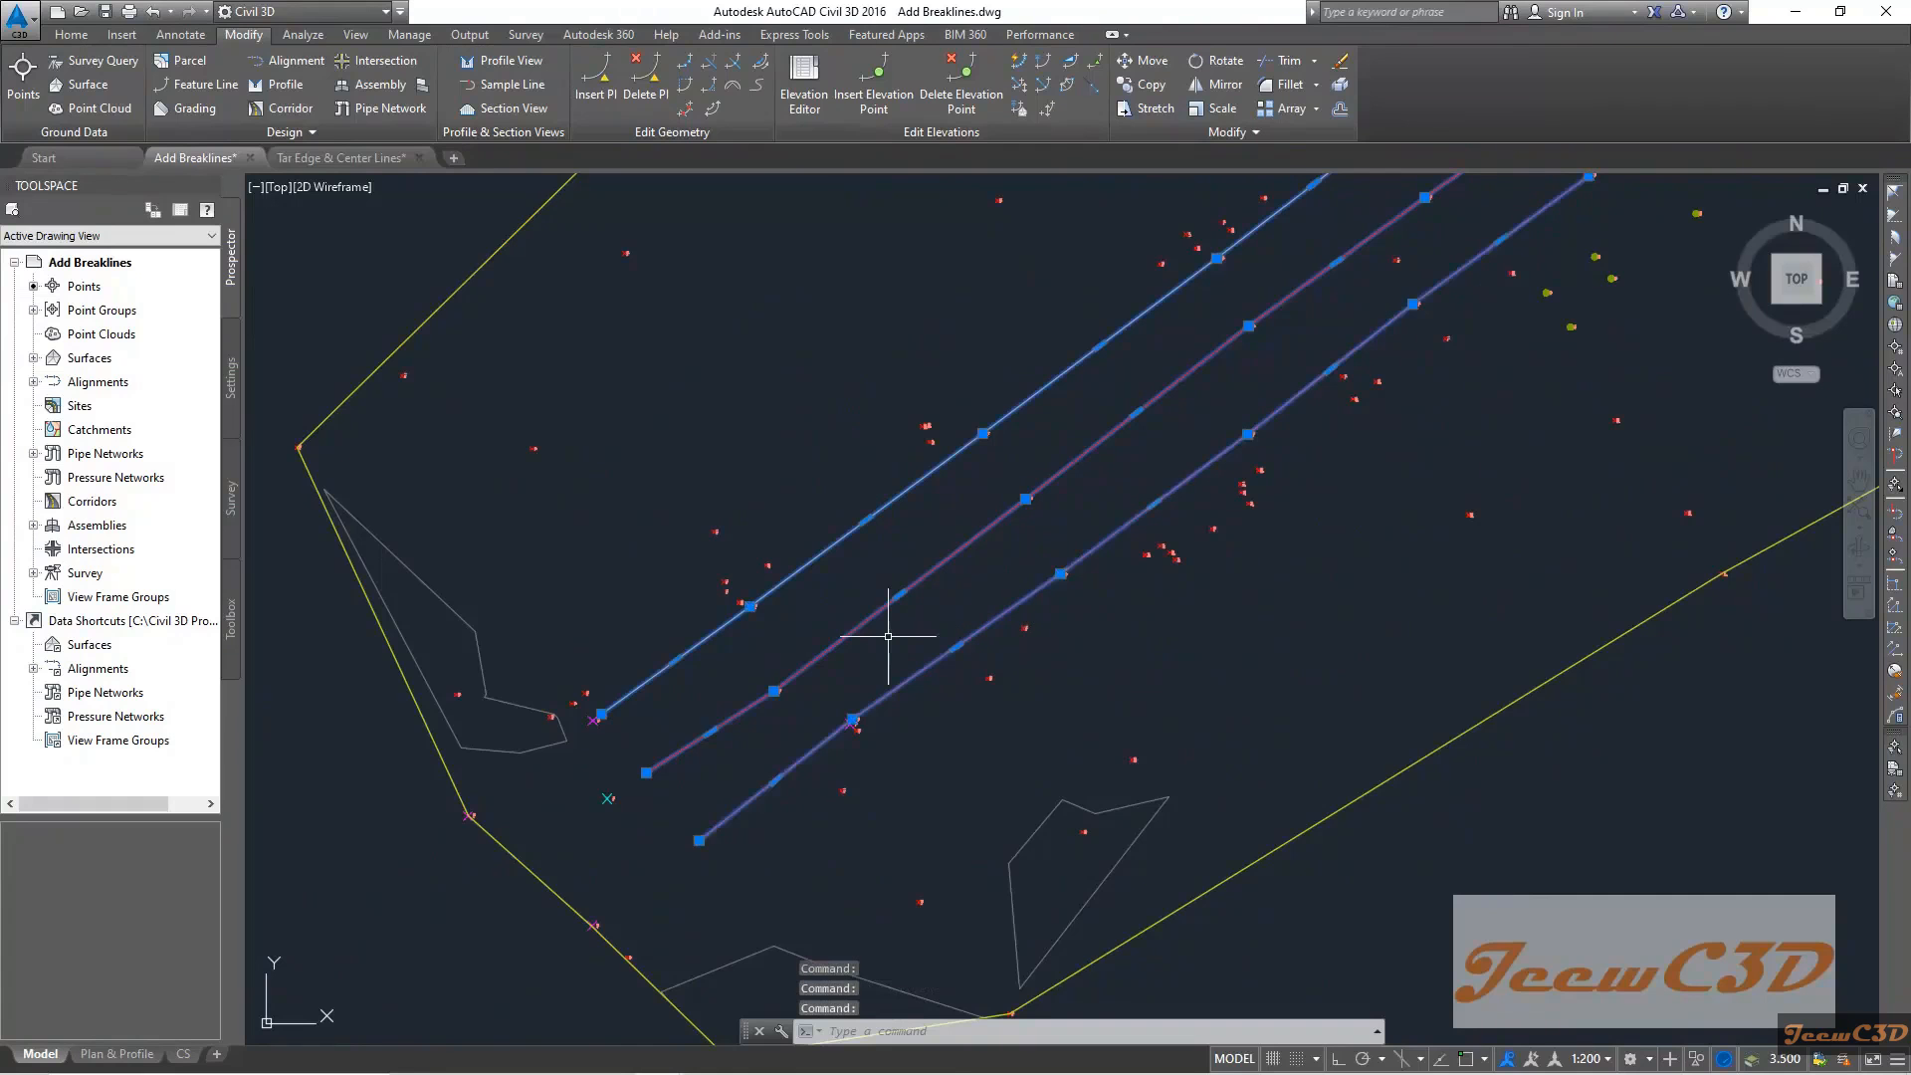
scroll(900, 641, "down", 7)
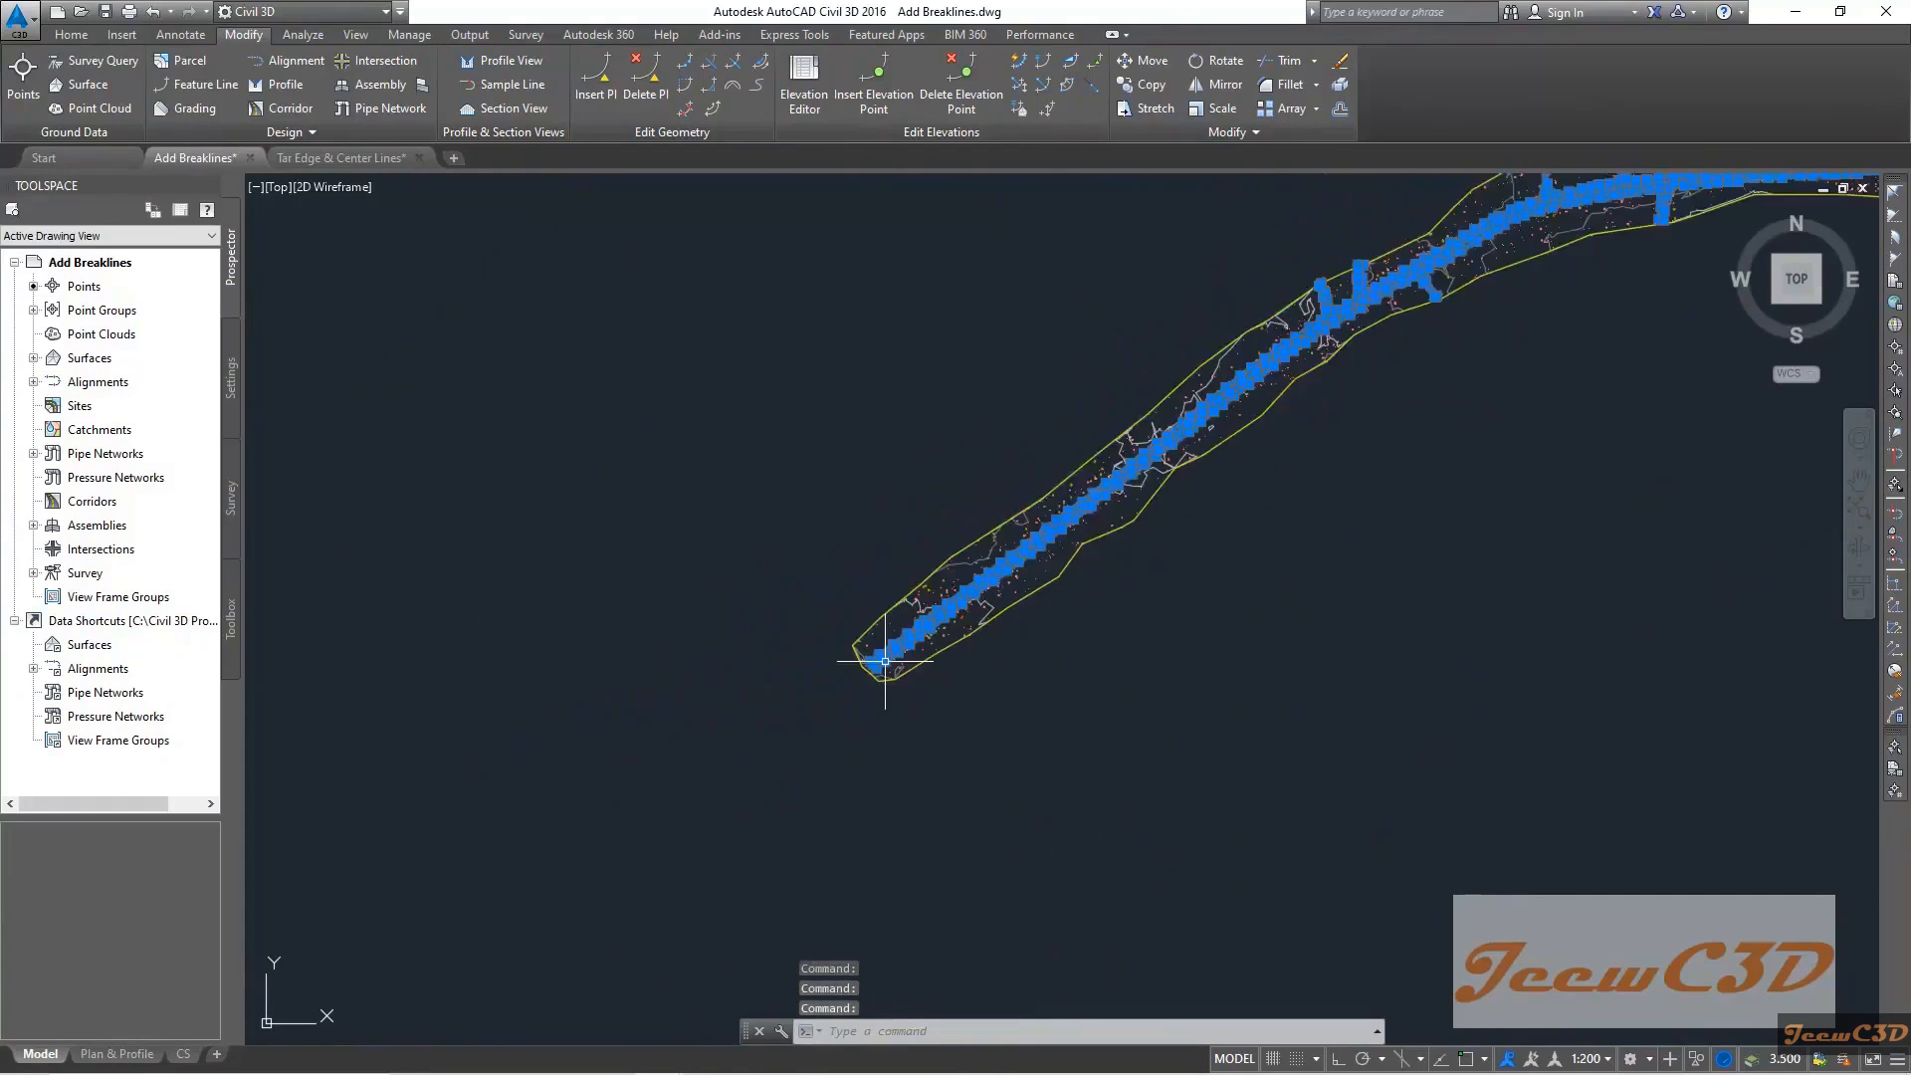
middle_click_drag(1329, 603, 1071, 809)
scroll(1209, 458, "up", 4)
scroll(1035, 543, "down", 4)
middle_click_drag(923, 583, 1075, 505)
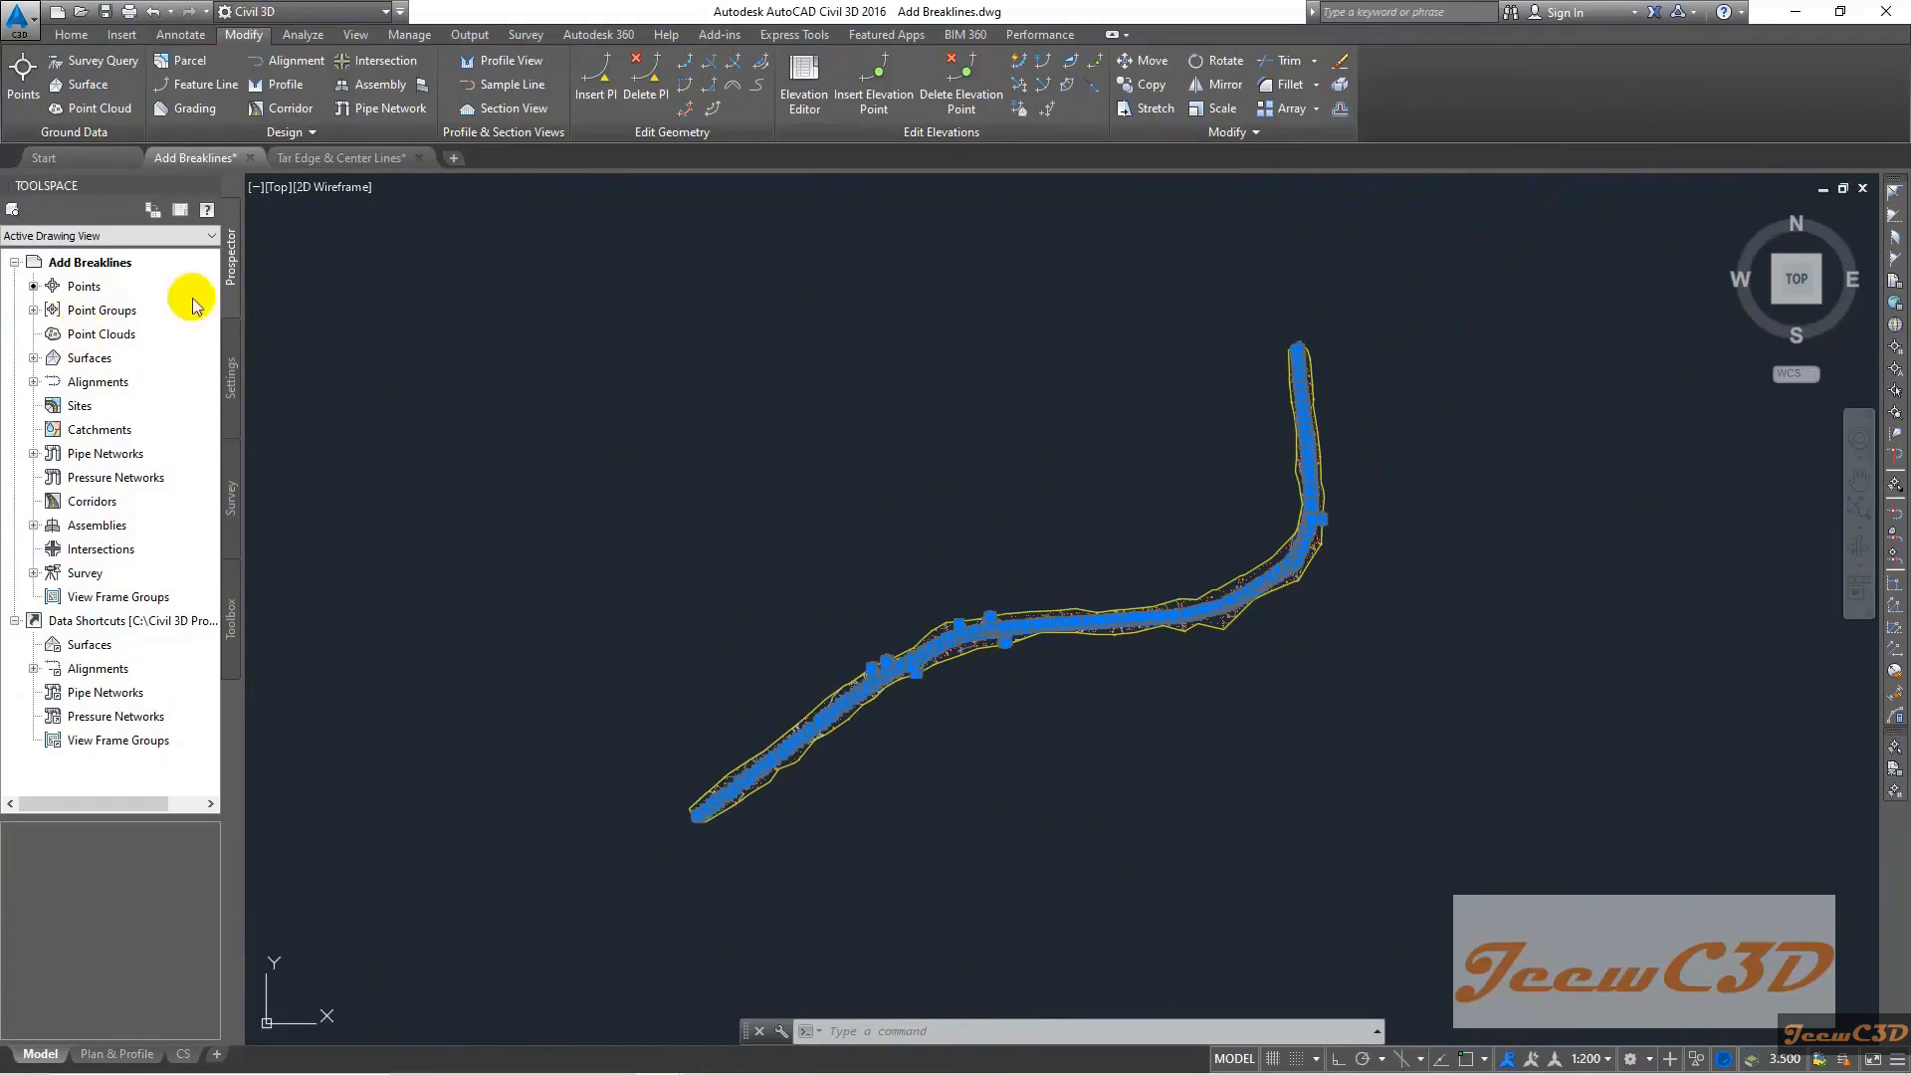
Start adding breaklines to the EG surface's definition with the road lines still selected
left_click(33, 358)
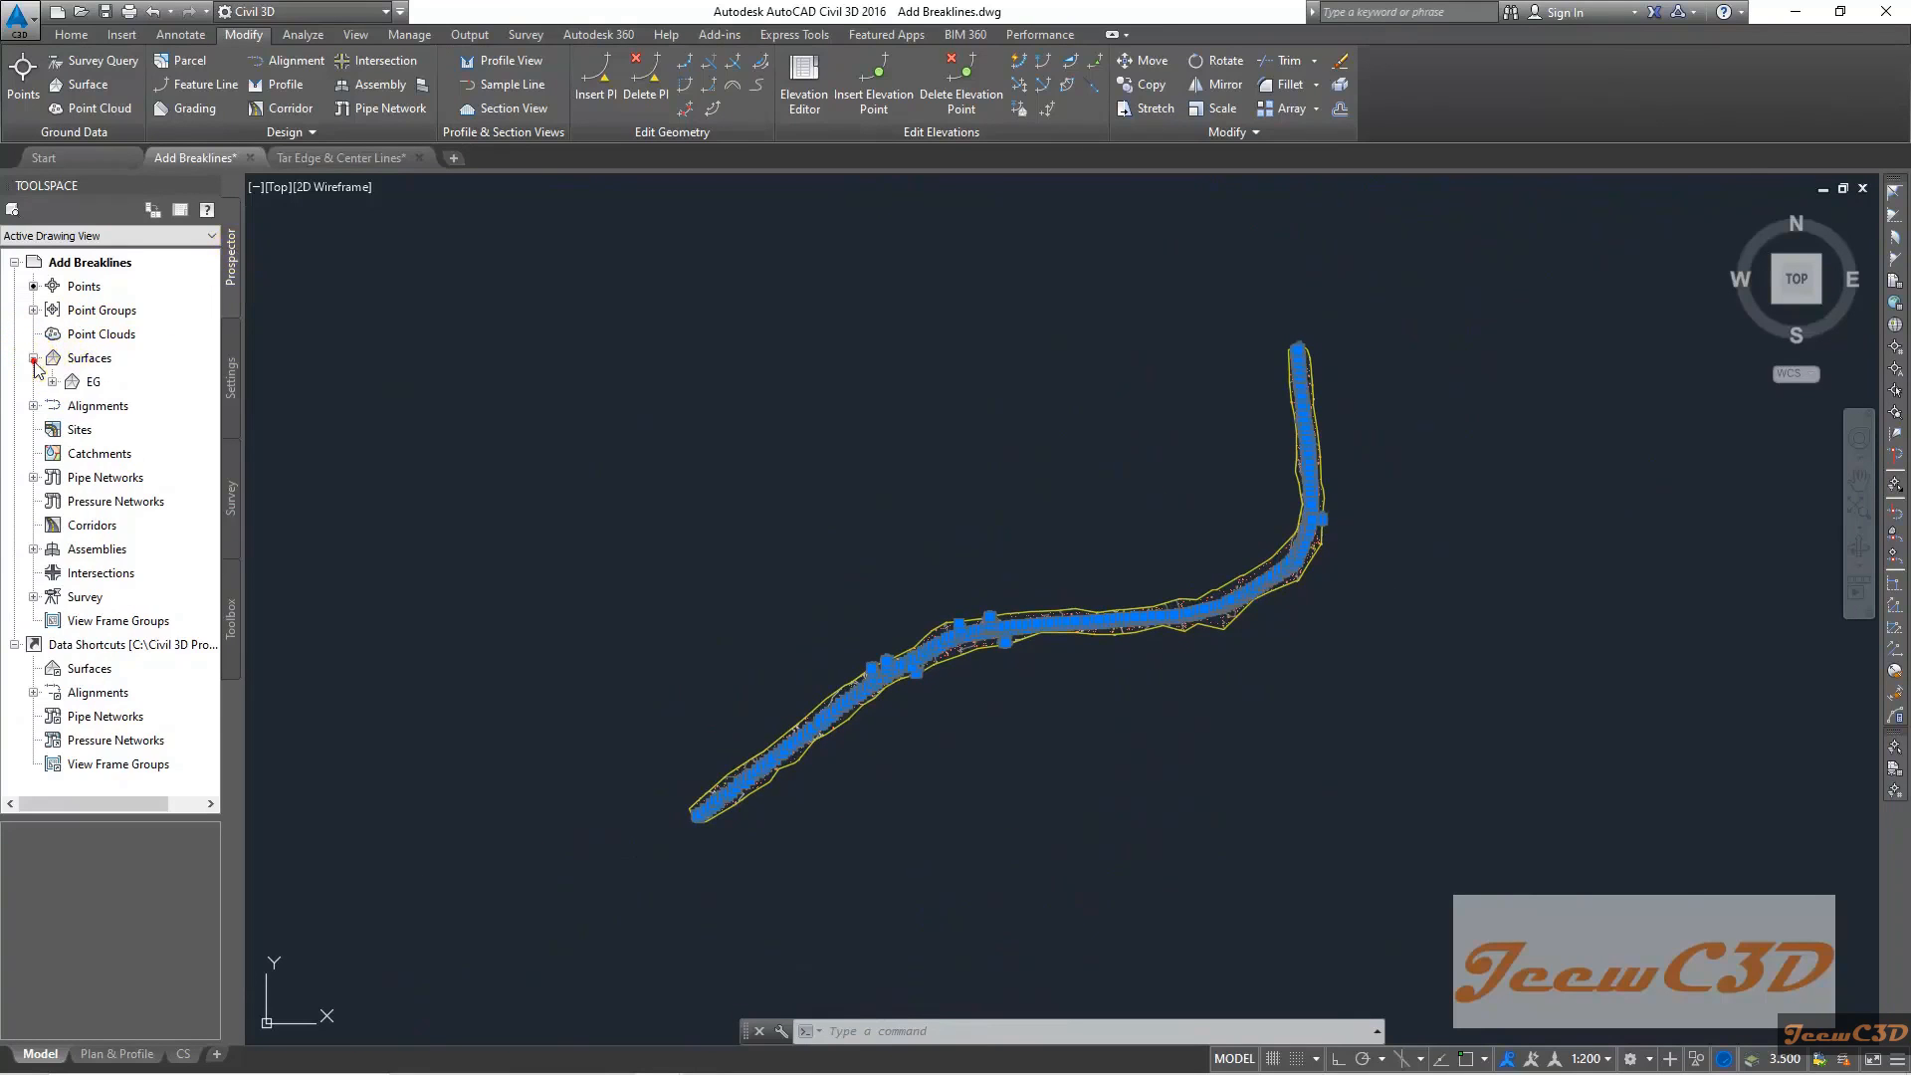
left_click(53, 382)
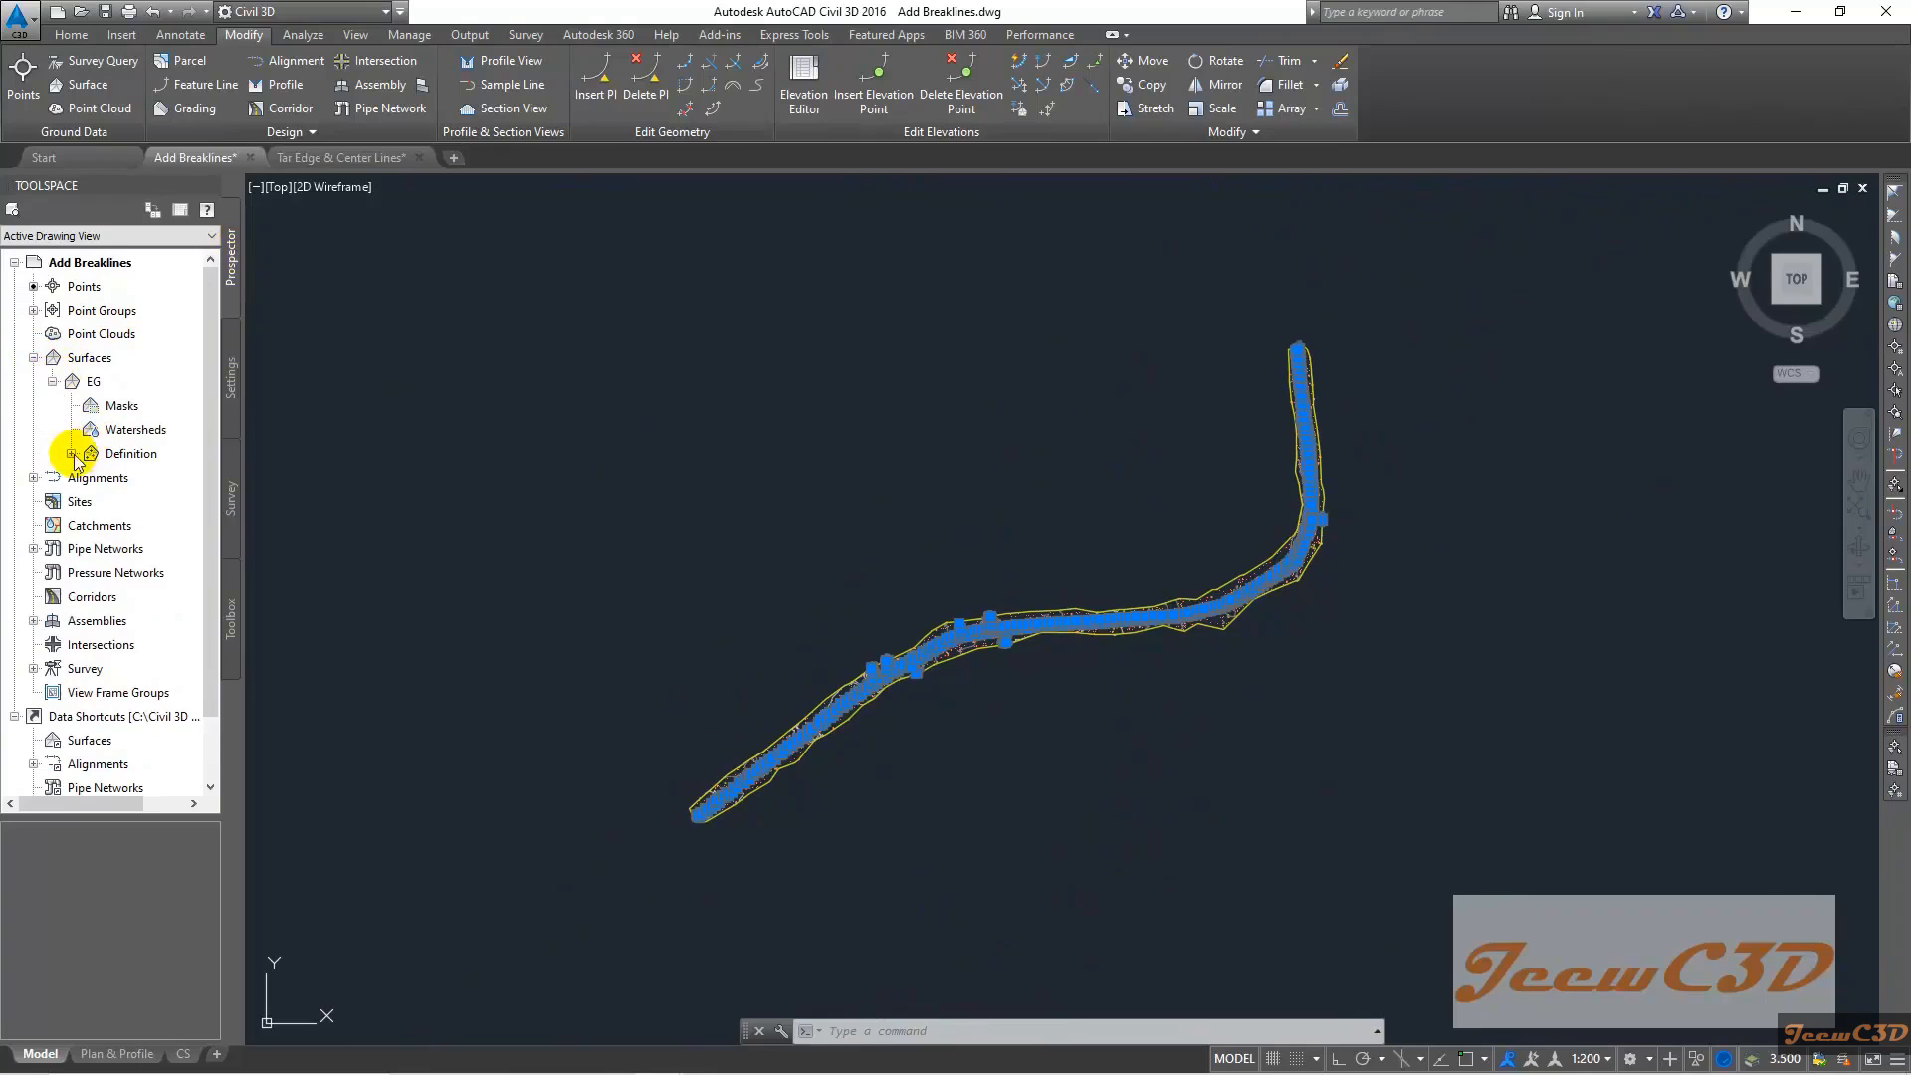
left_click(71, 454)
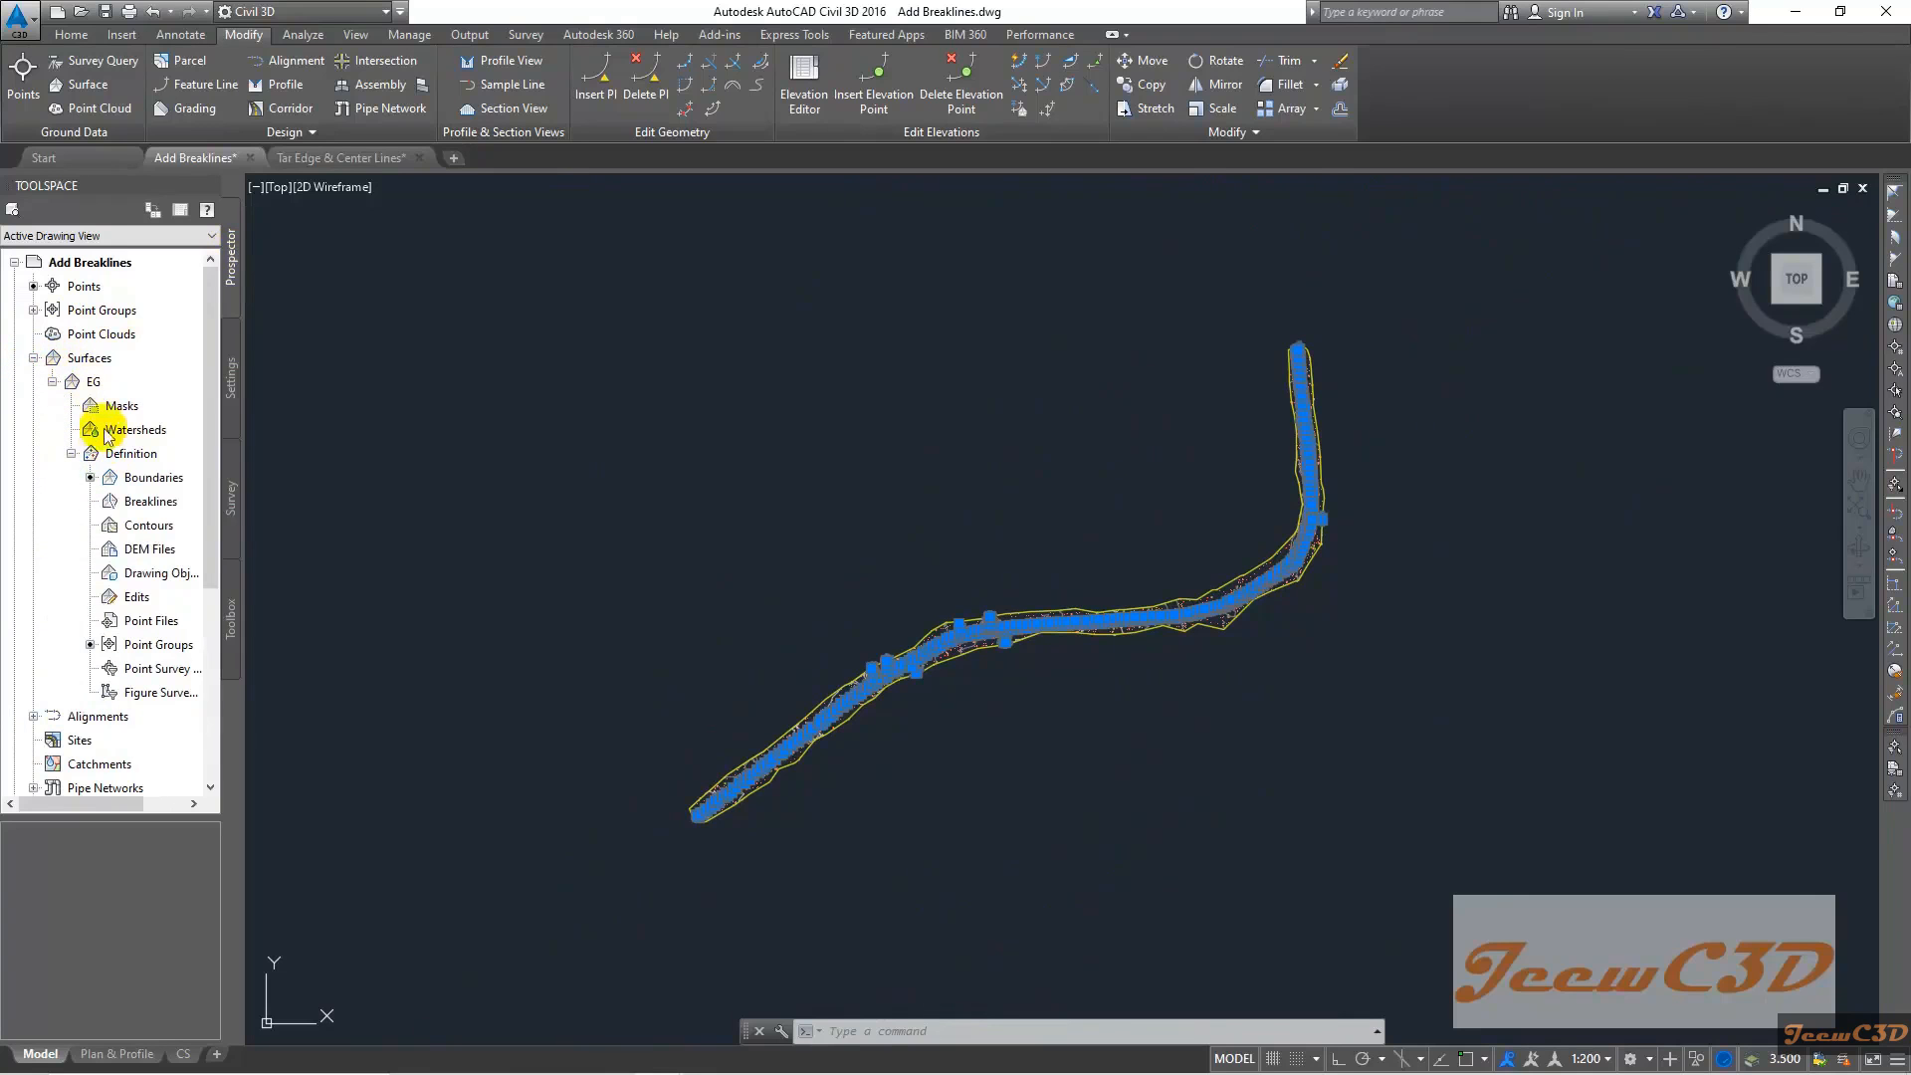
left_click(157, 502)
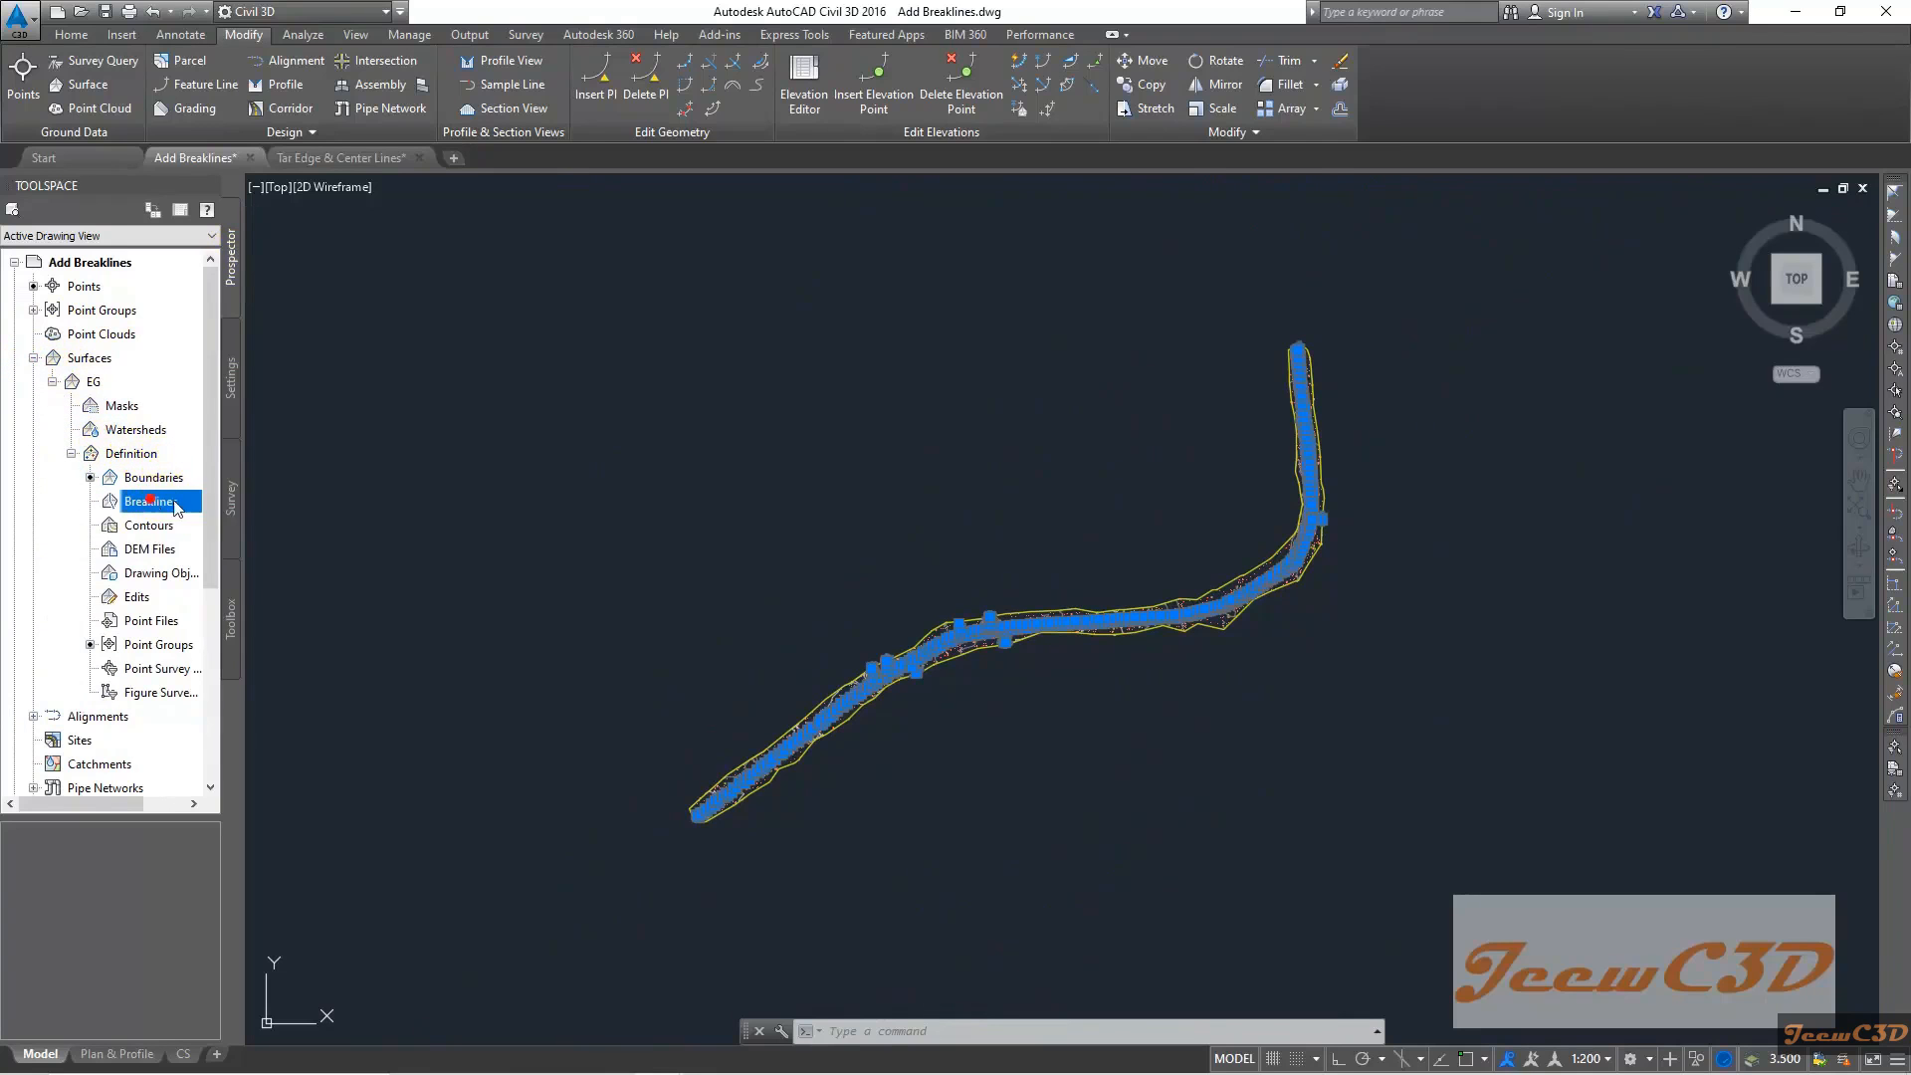
right_click(160, 507)
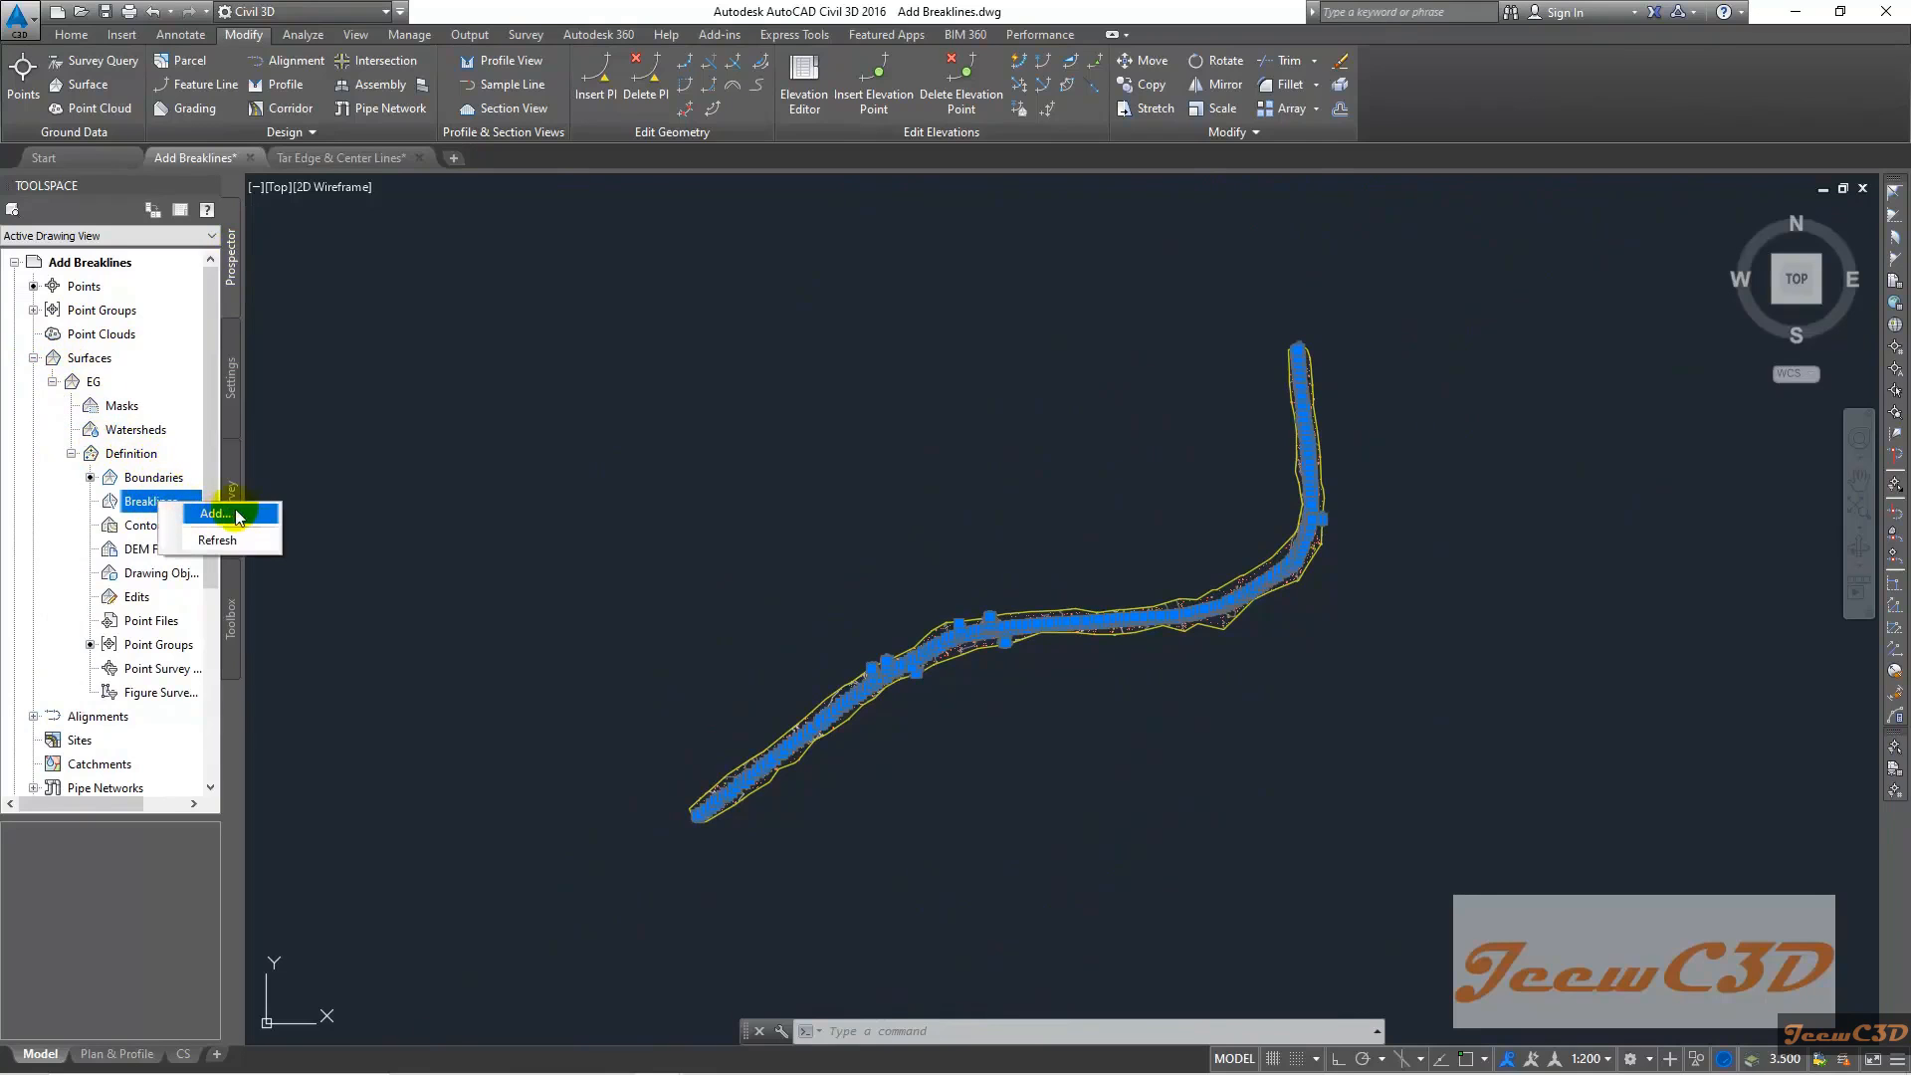
left_click(219, 514)
Add the selected lines as Proximity breaklines with the description Breaklines, and dismiss the event report
left_click(792, 398)
type("Breaklines")
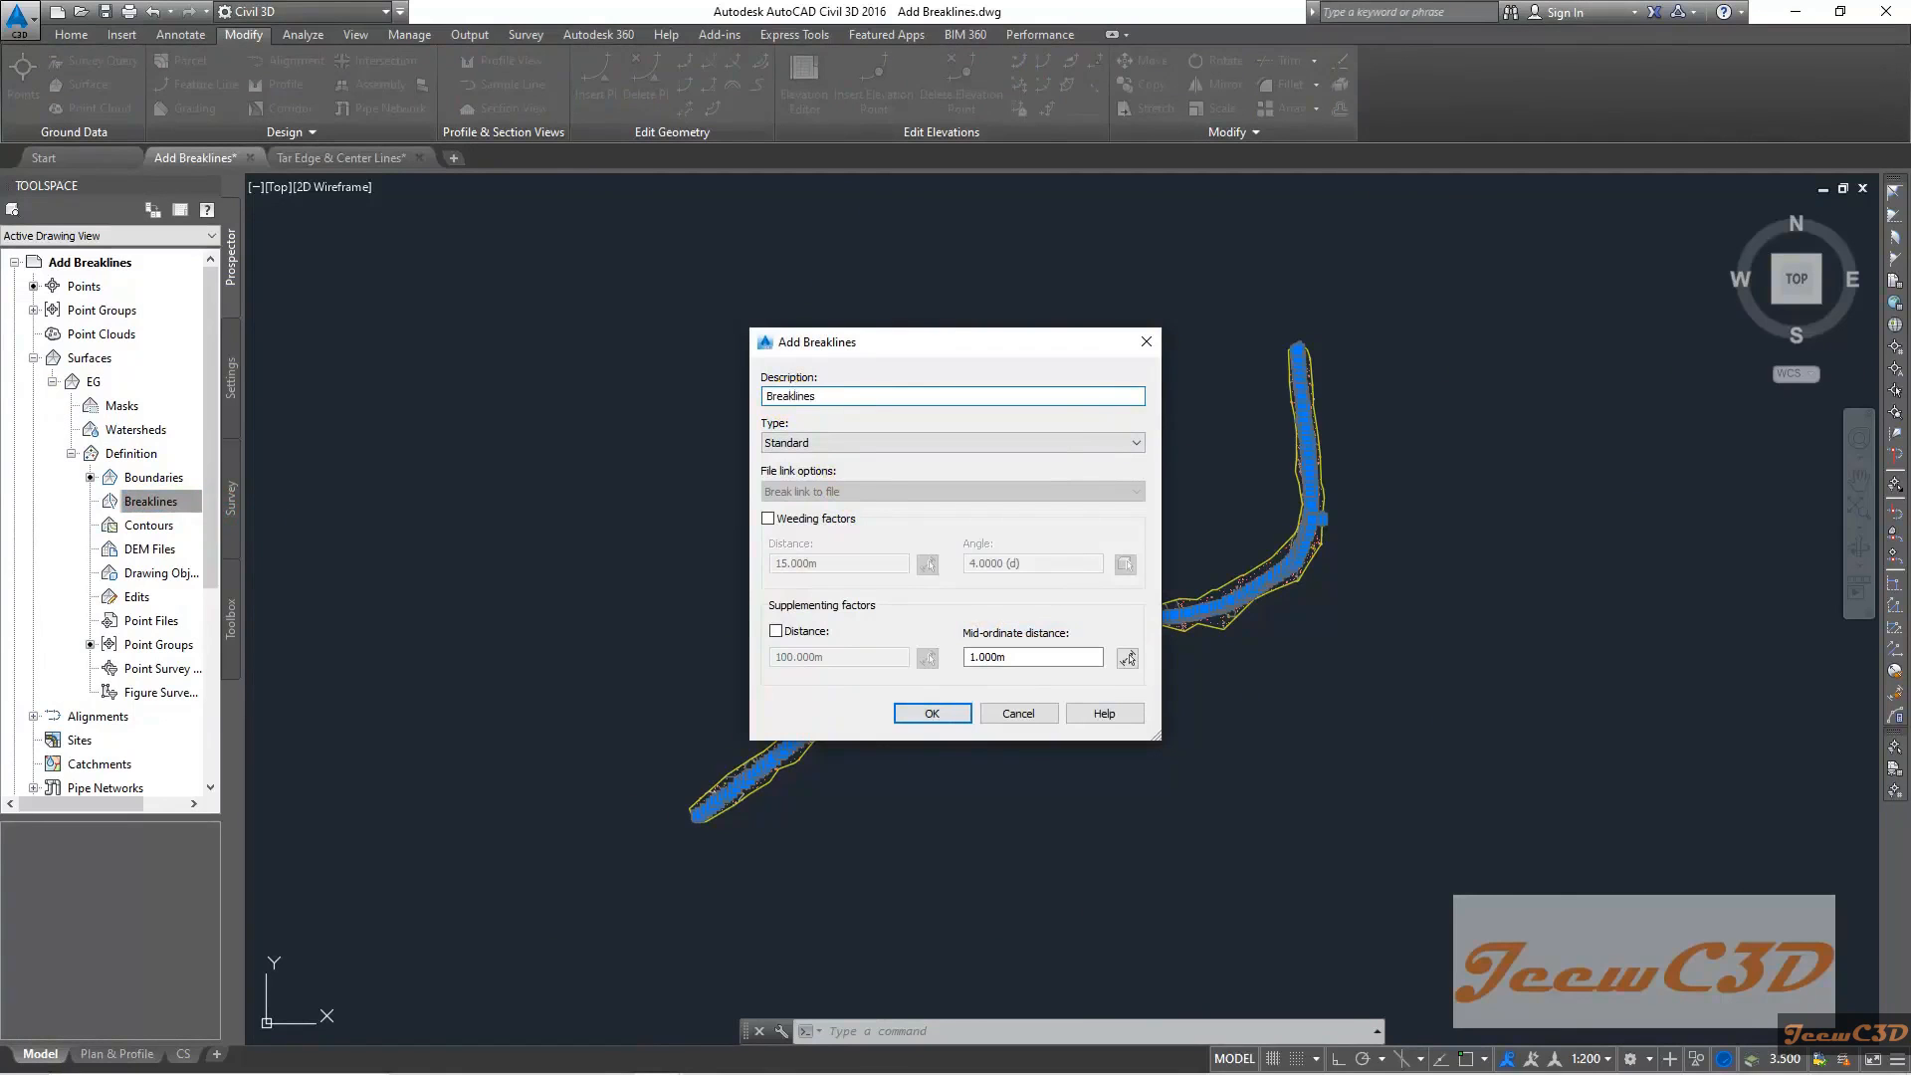
left_click(802, 444)
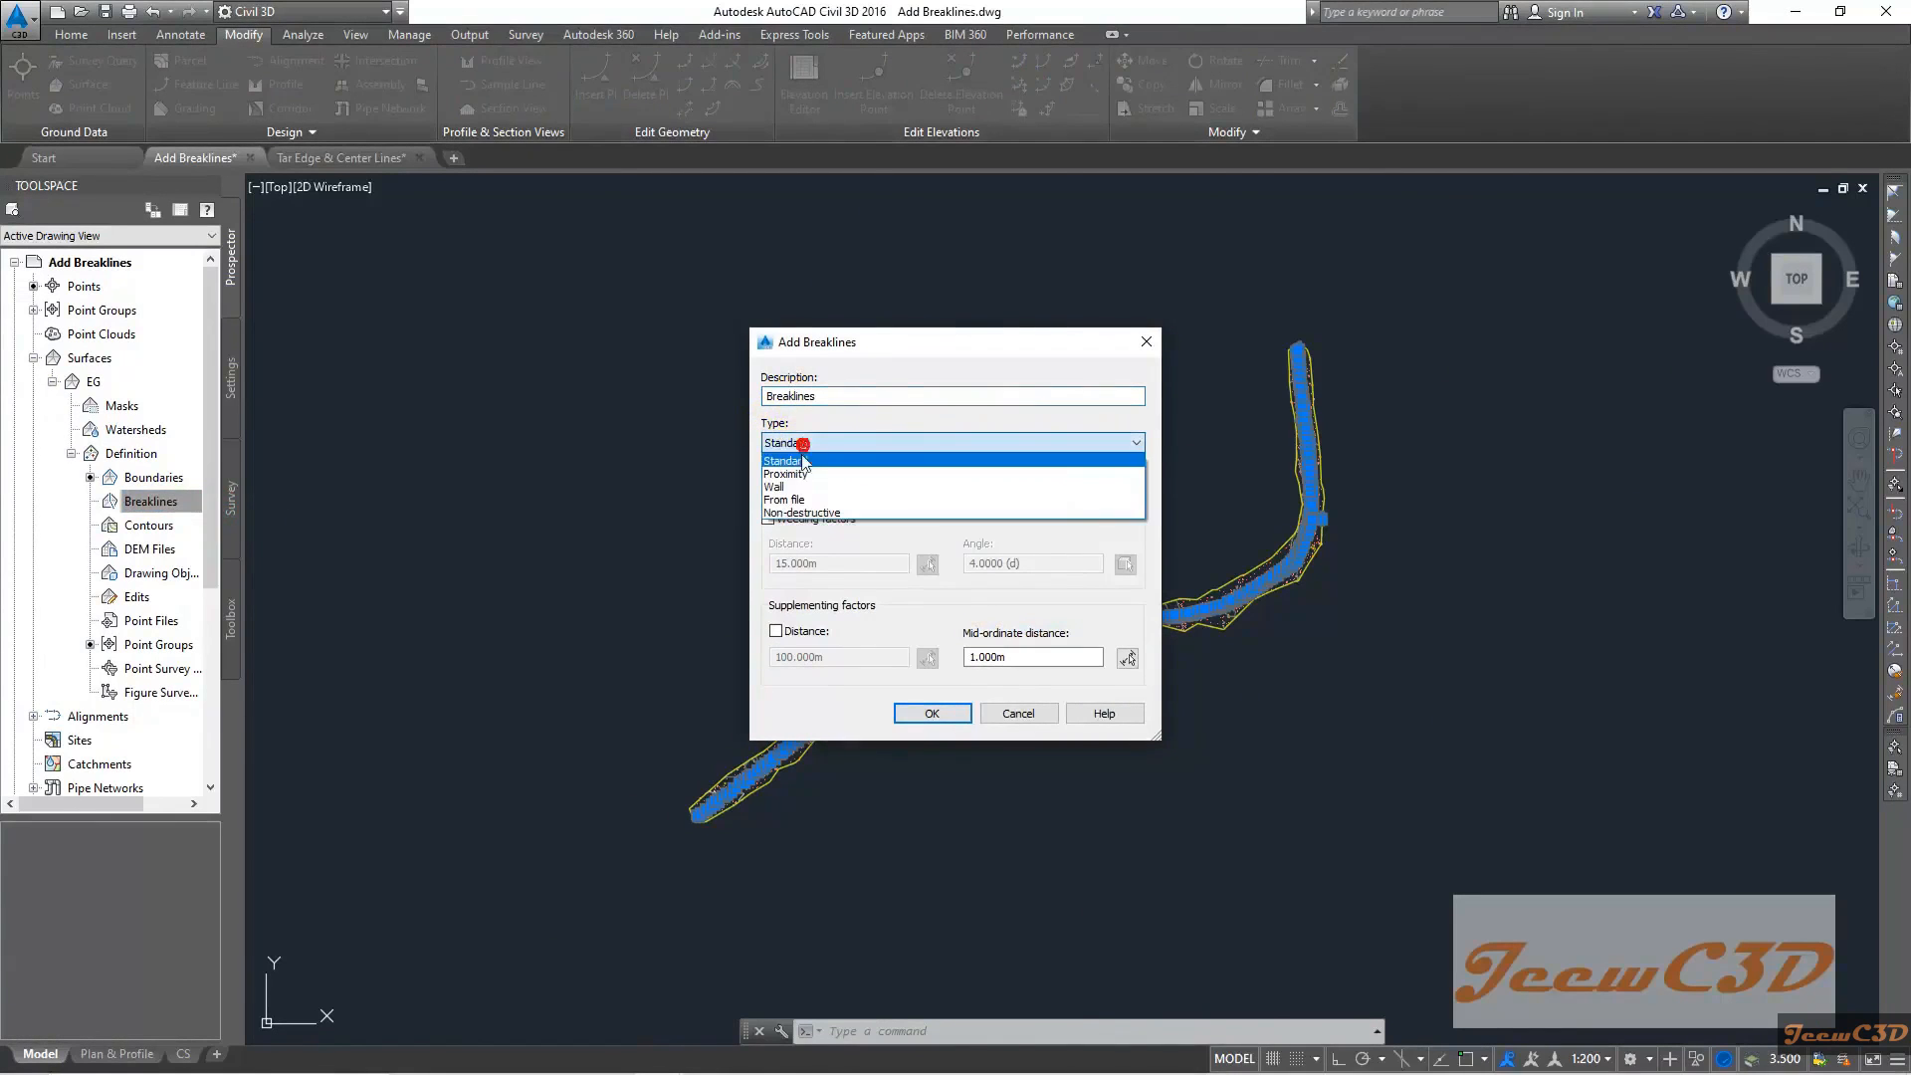
left_click(788, 475)
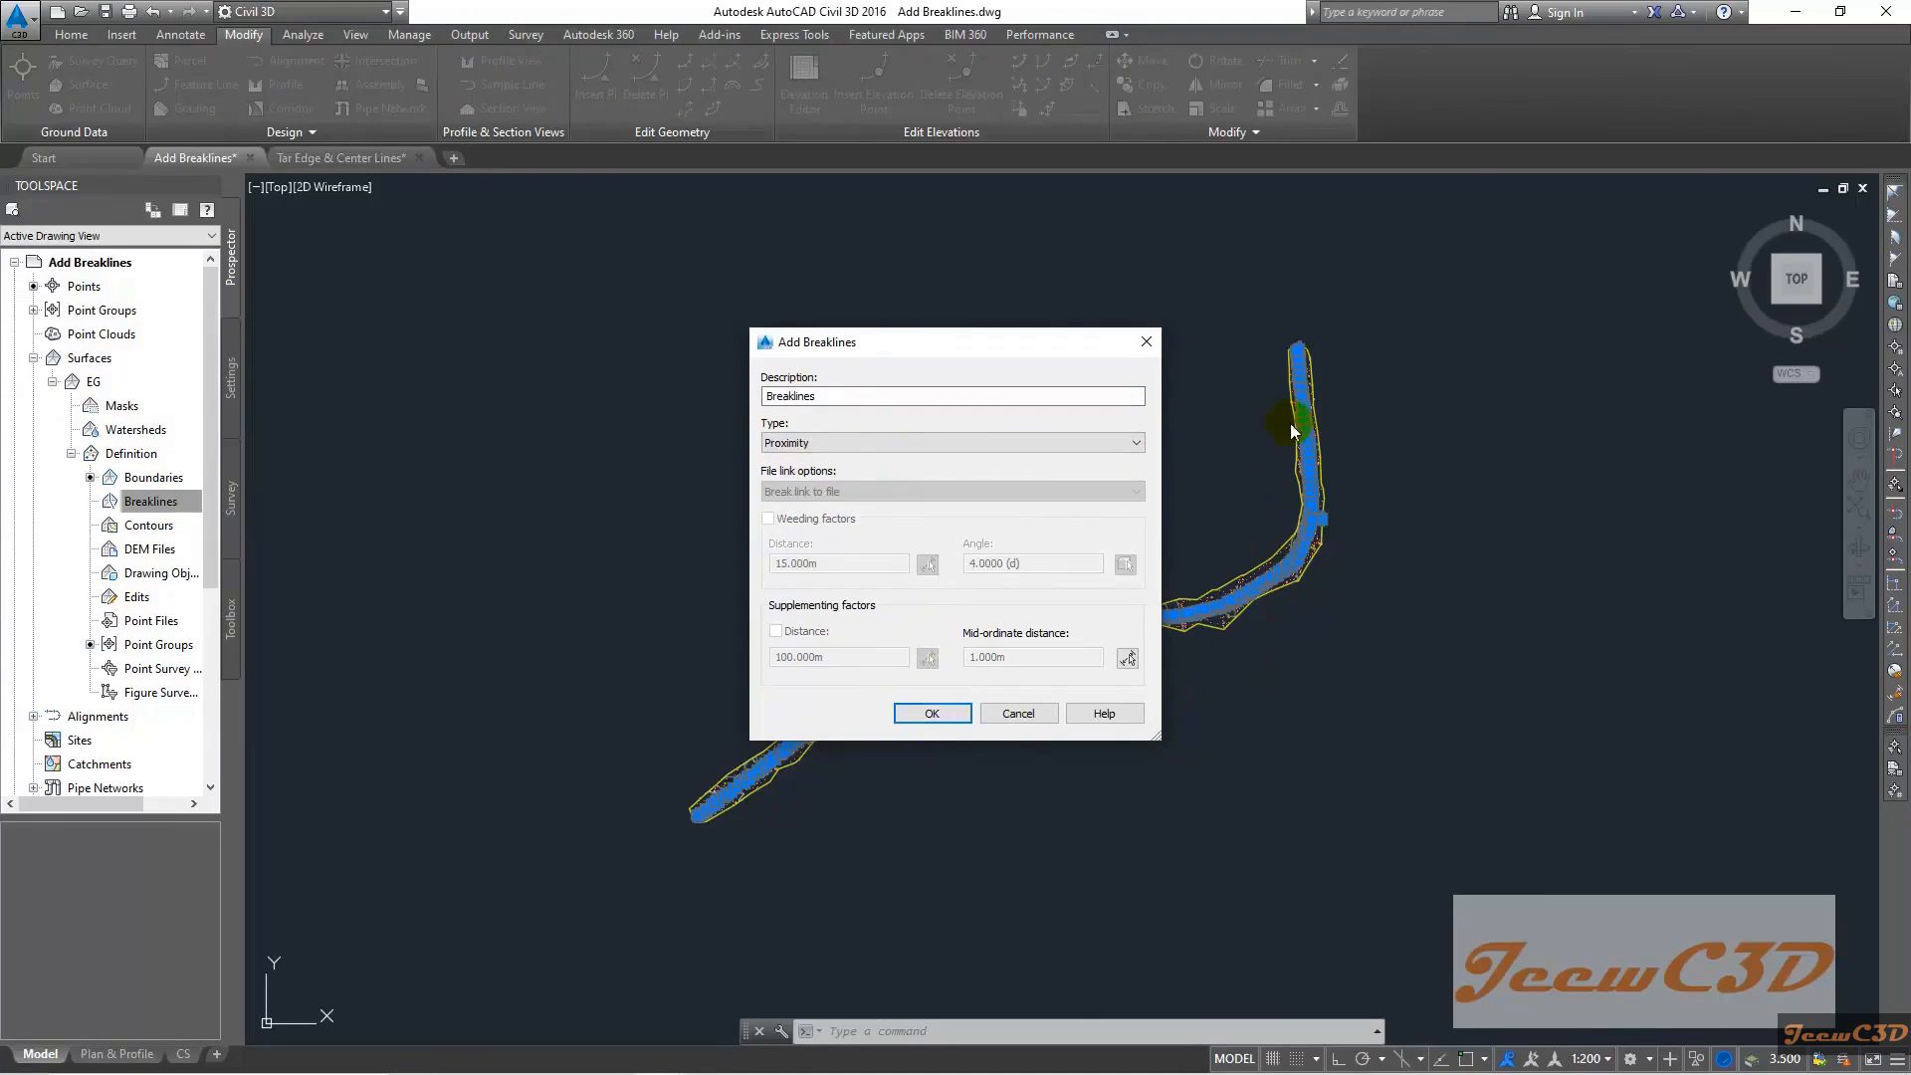
left_click(906, 712)
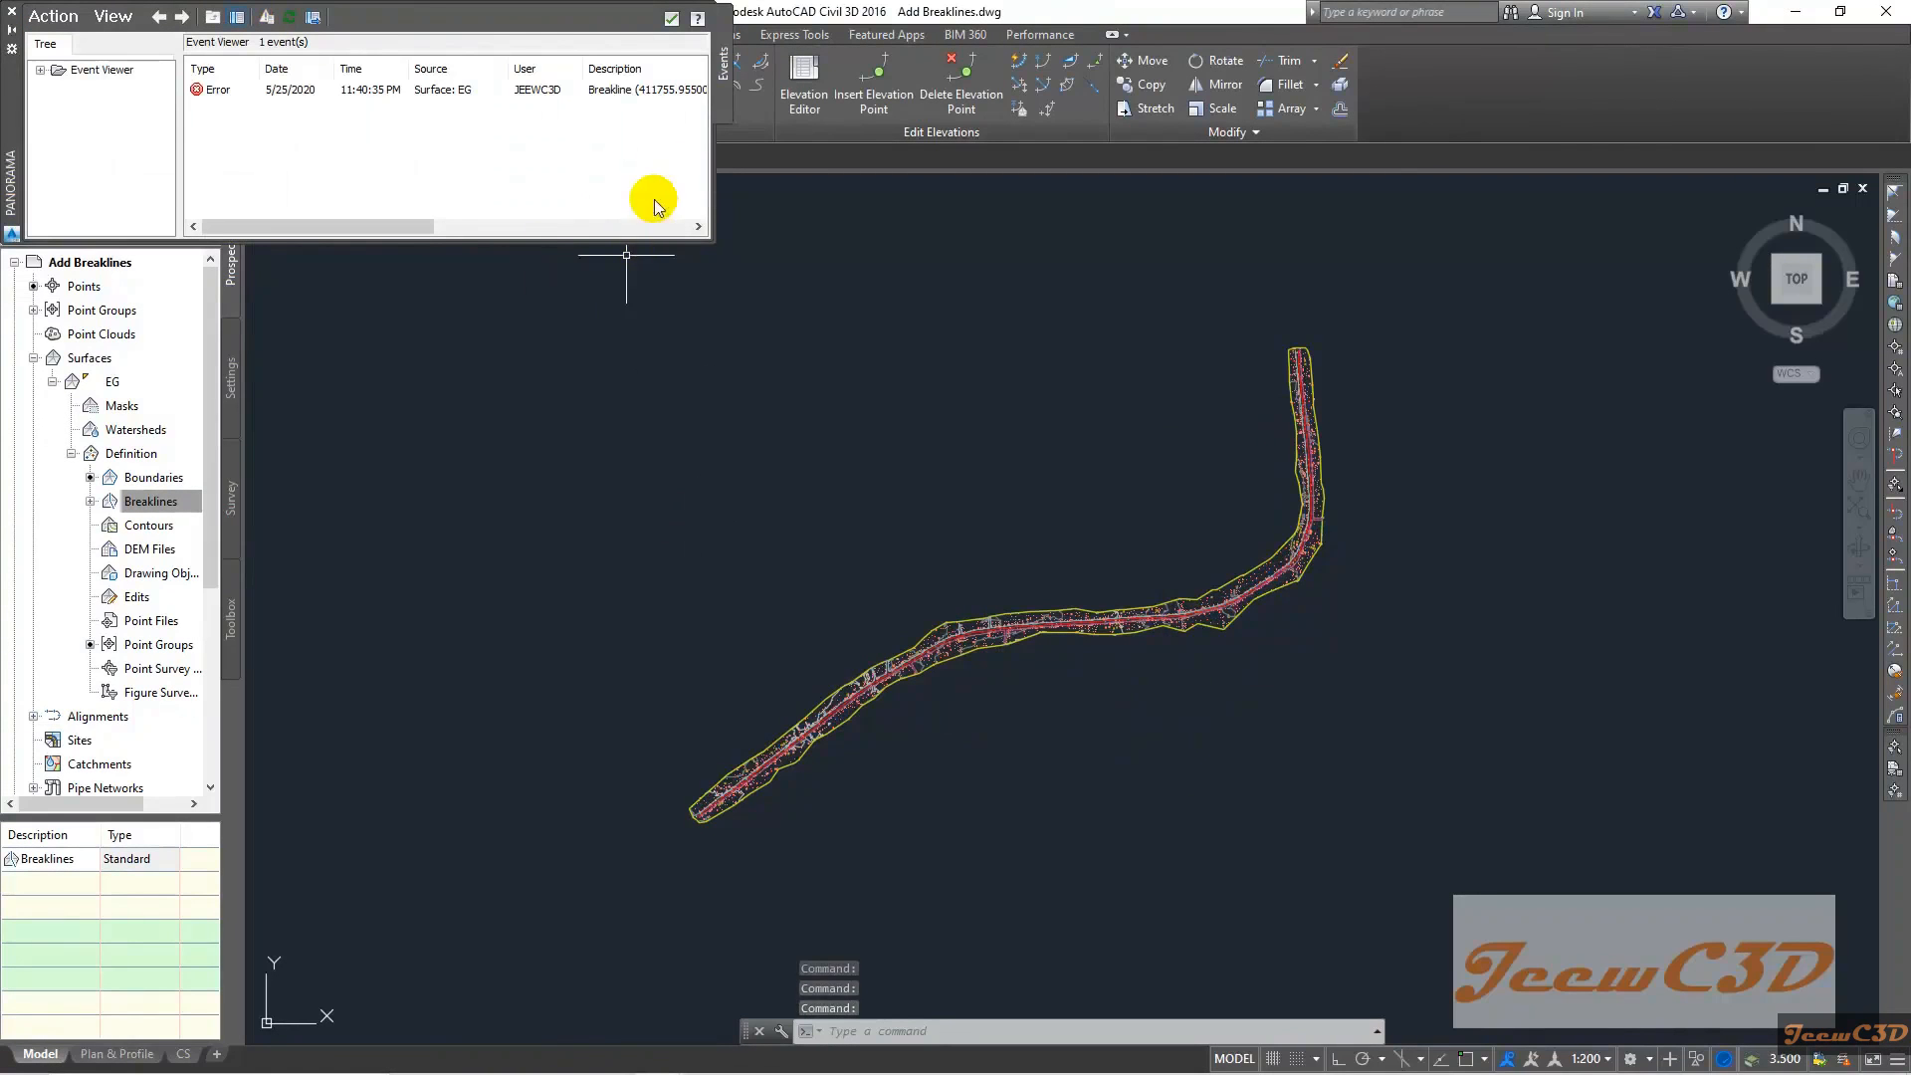
left_click(672, 19)
Select the EG surface by its contour near the southwest end and open it in the Object Viewer
scroll(828, 589, "up", 2)
scroll(926, 713, "up", 3)
scroll(955, 720, "up", 4)
scroll(1001, 699, "down", 1)
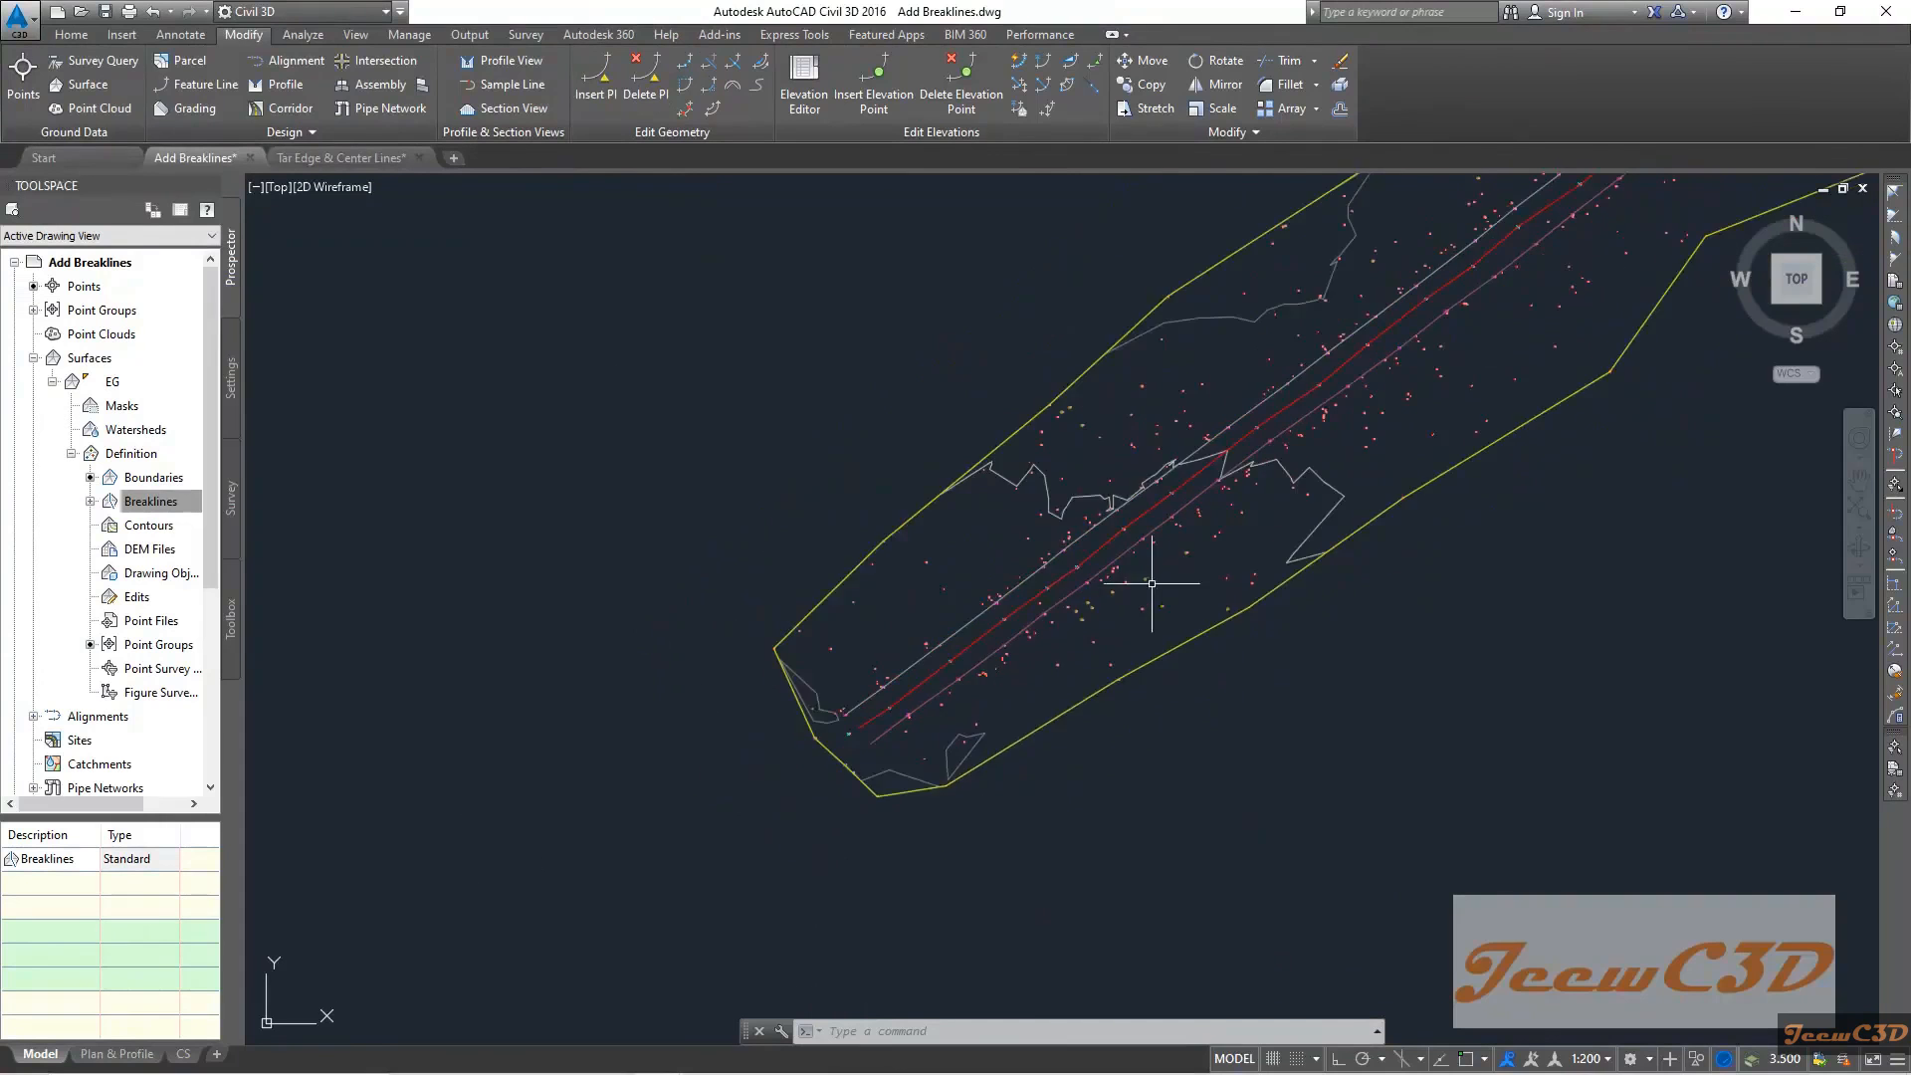
middle_click_drag(1151, 581, 900, 681)
key("Escape")
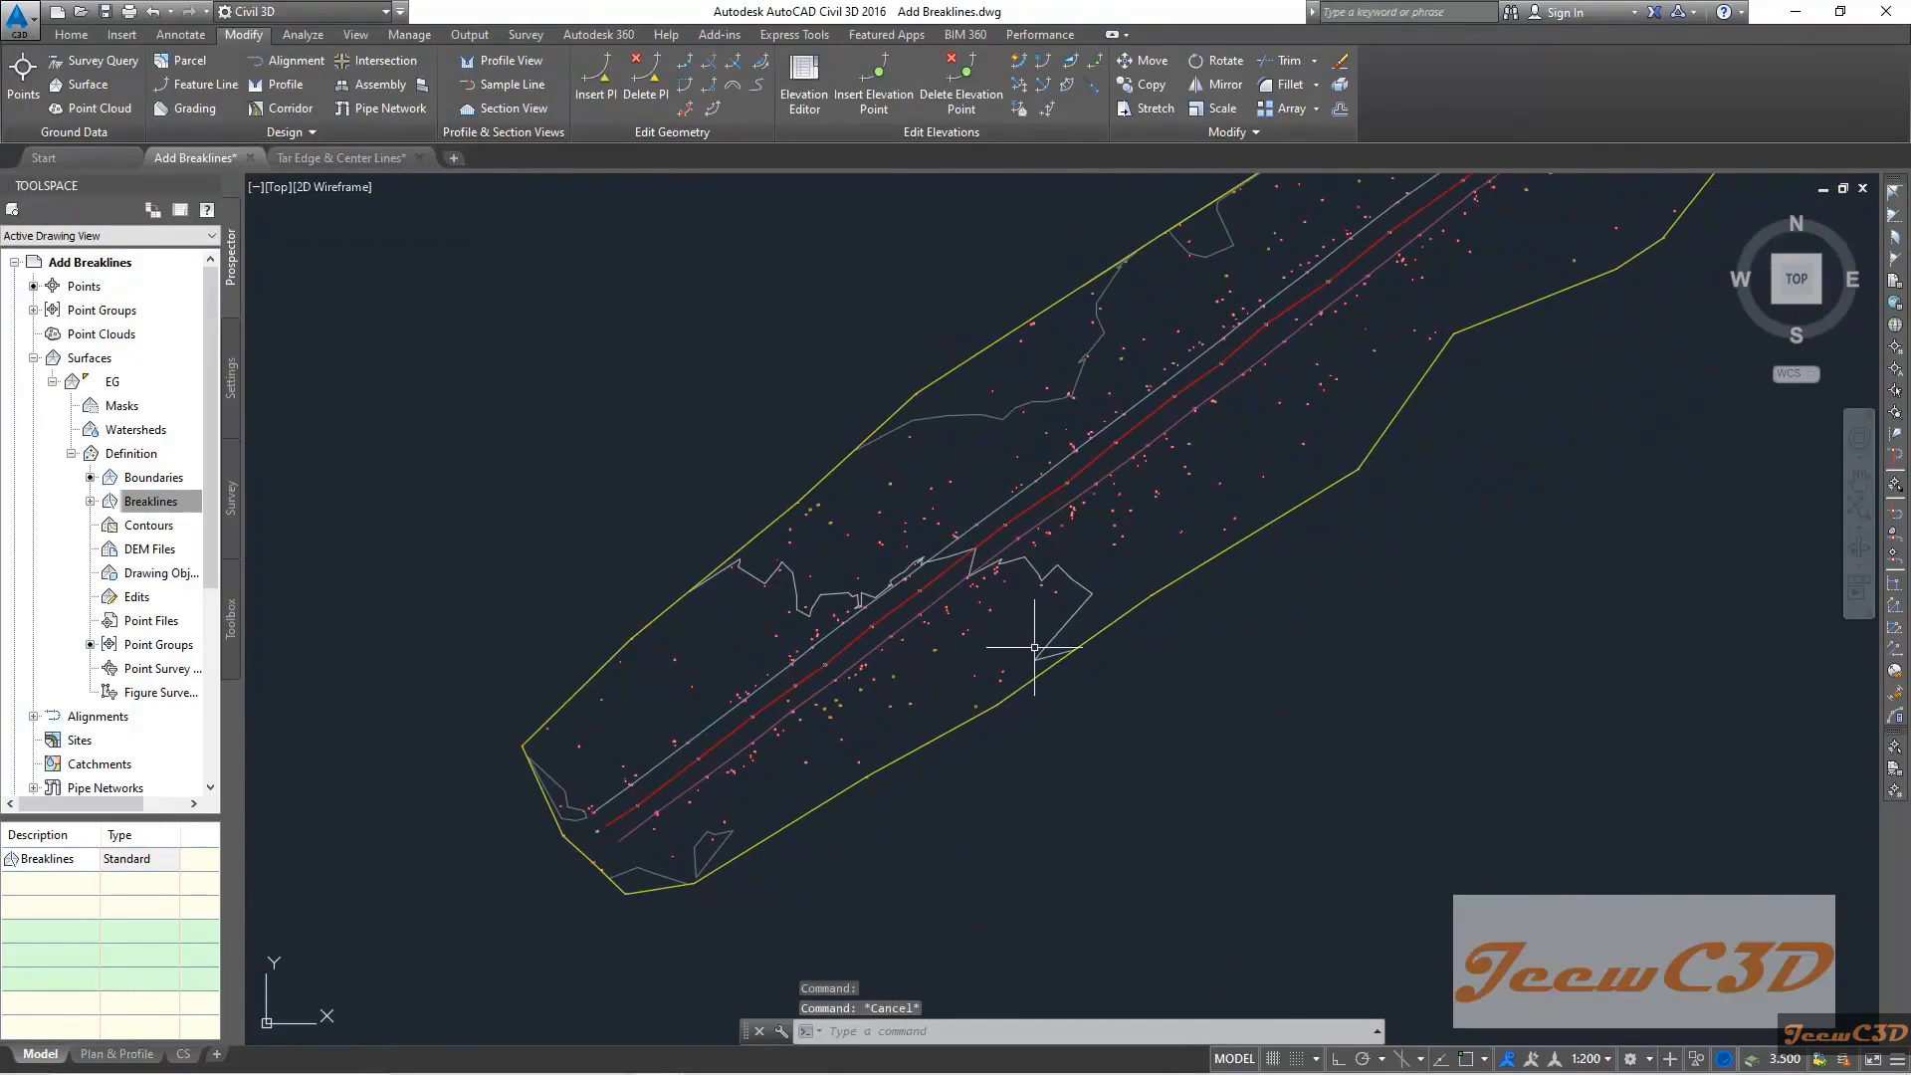
scroll(1050, 633, "up", 1)
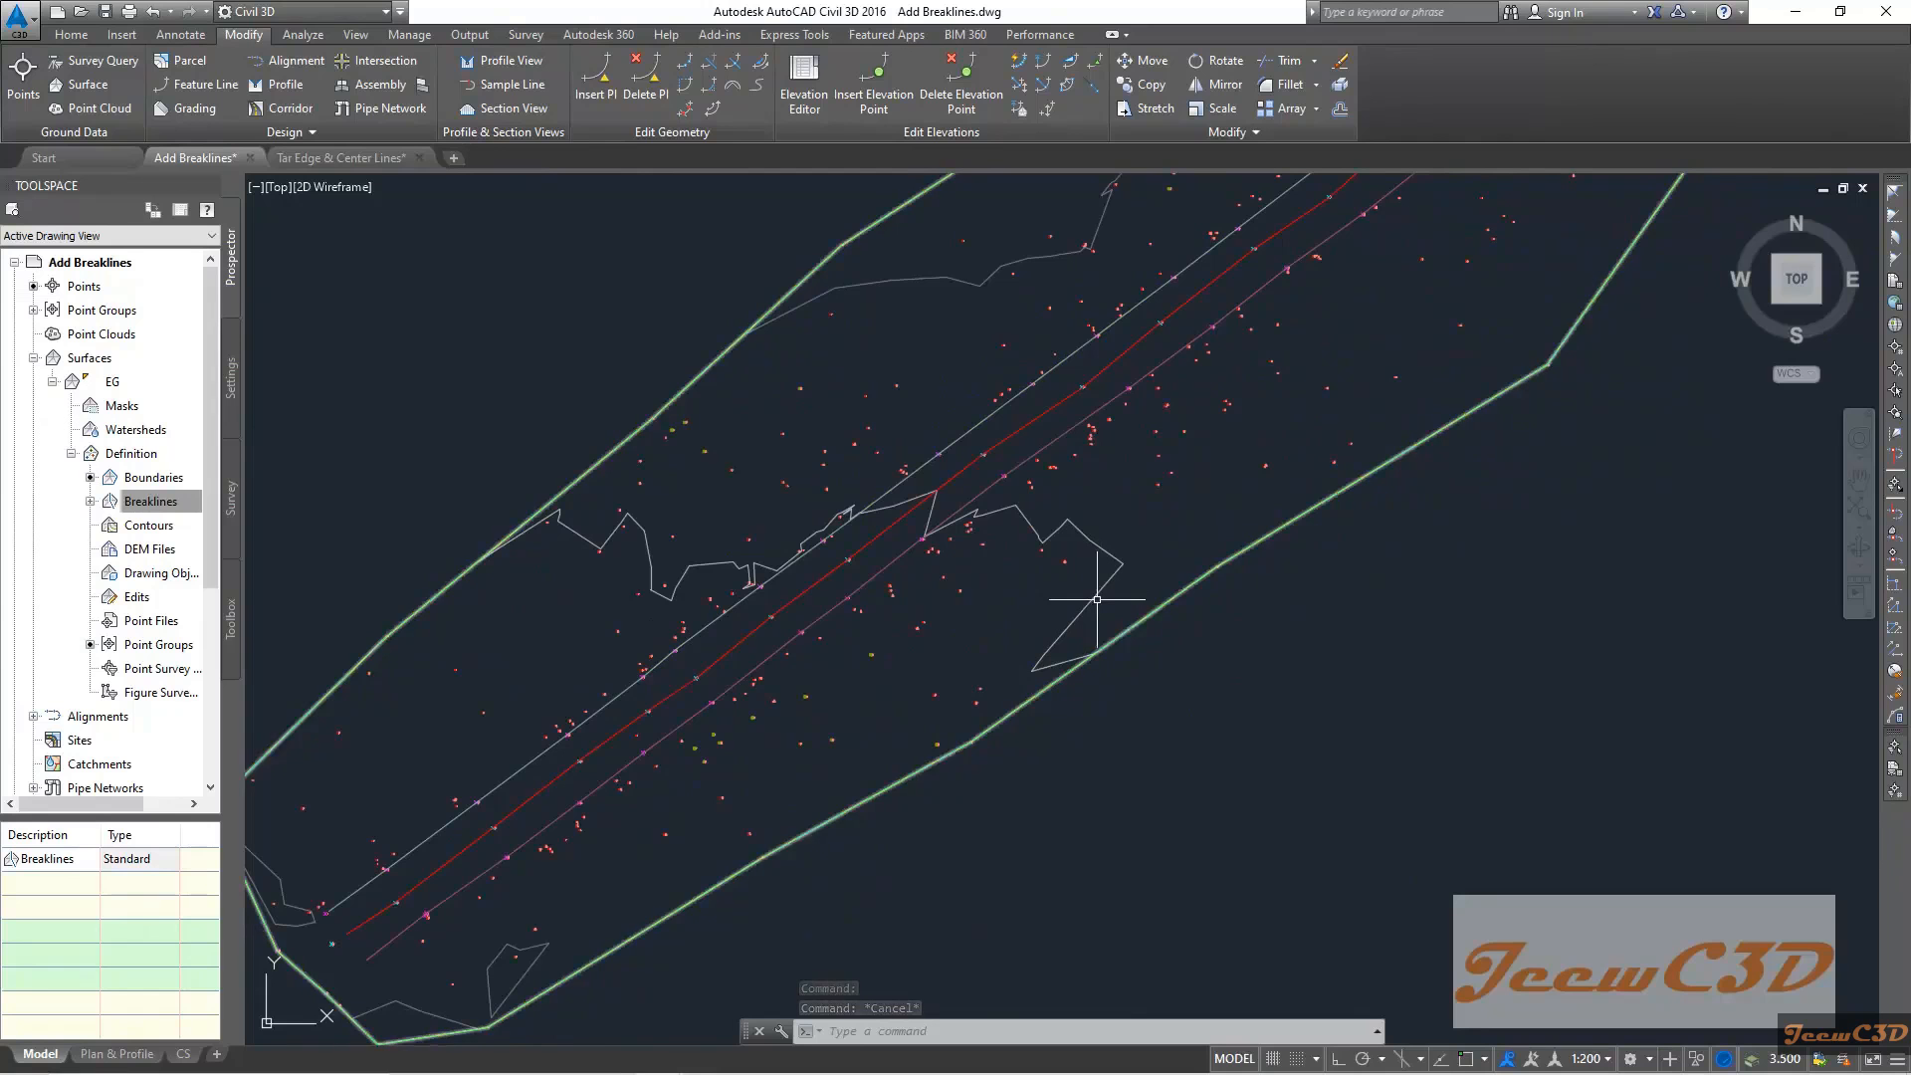
left_click(1091, 597)
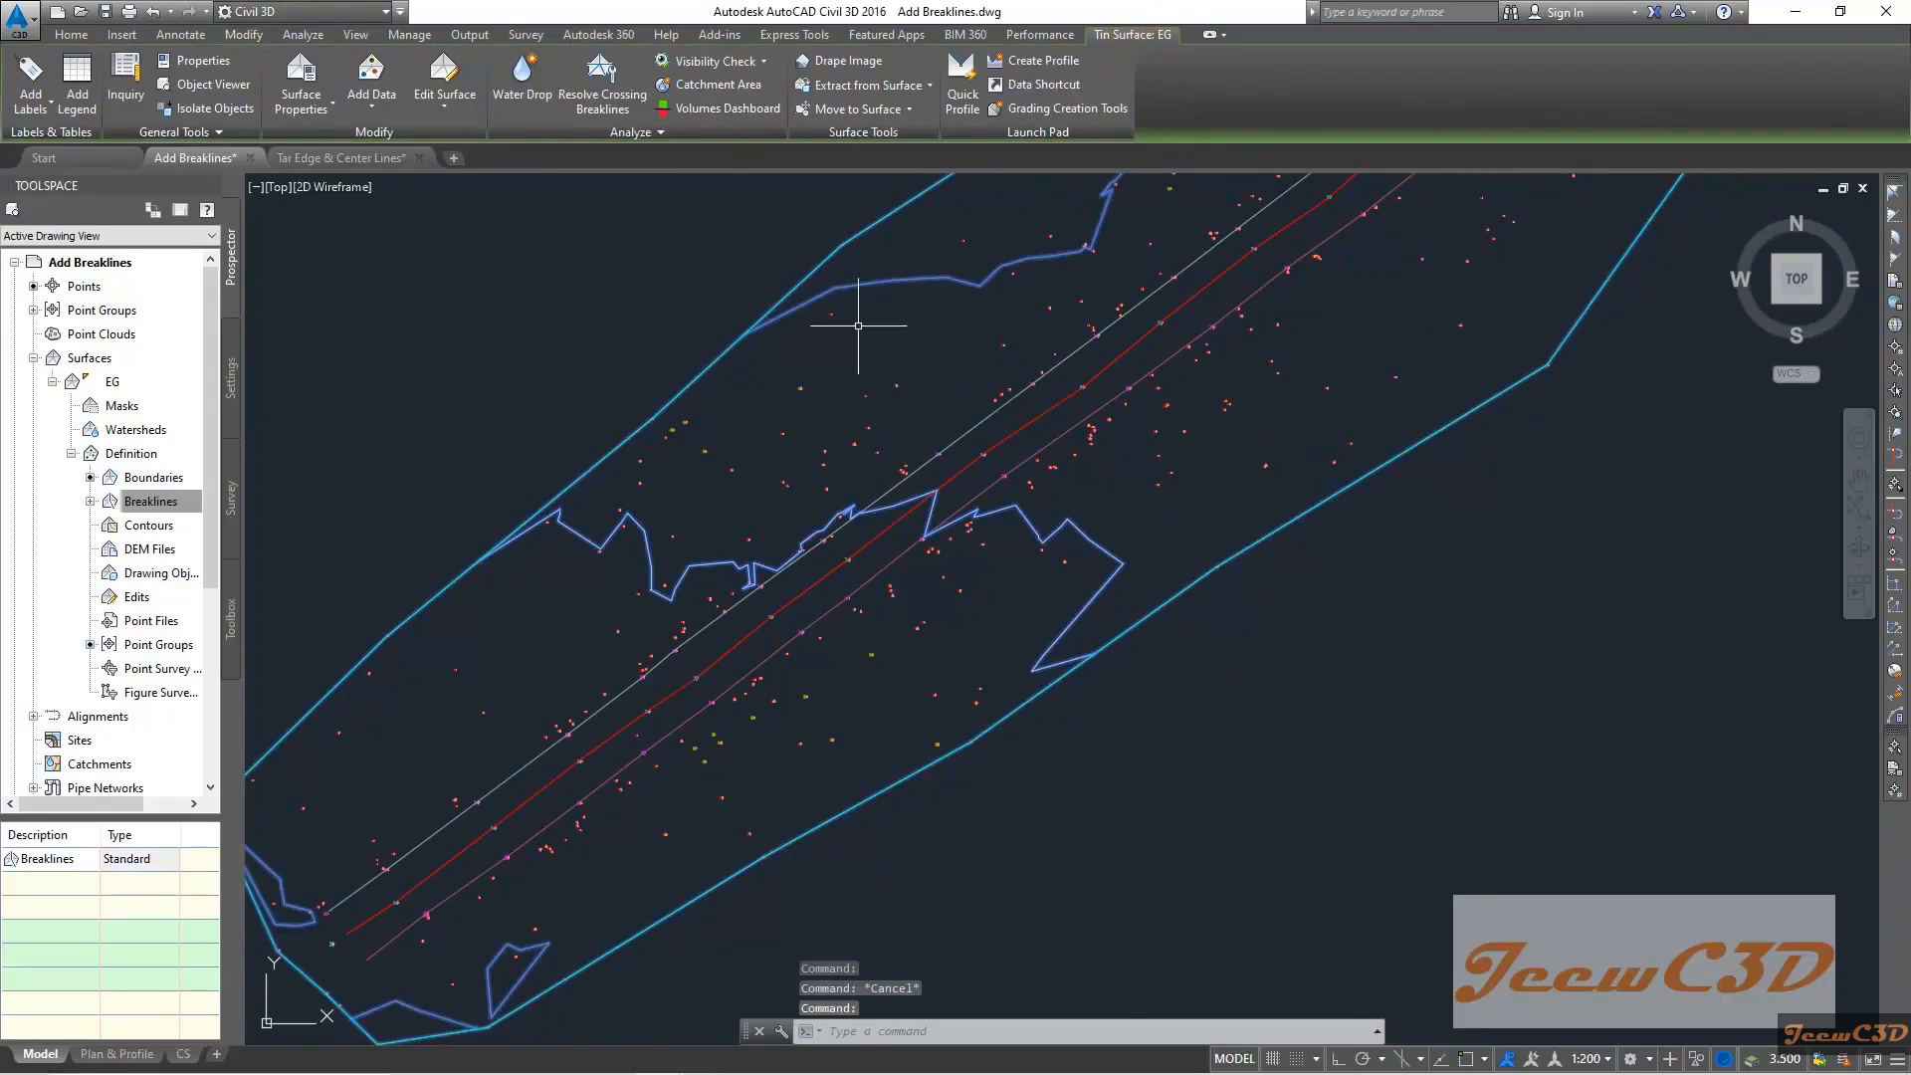
right_click(566, 304)
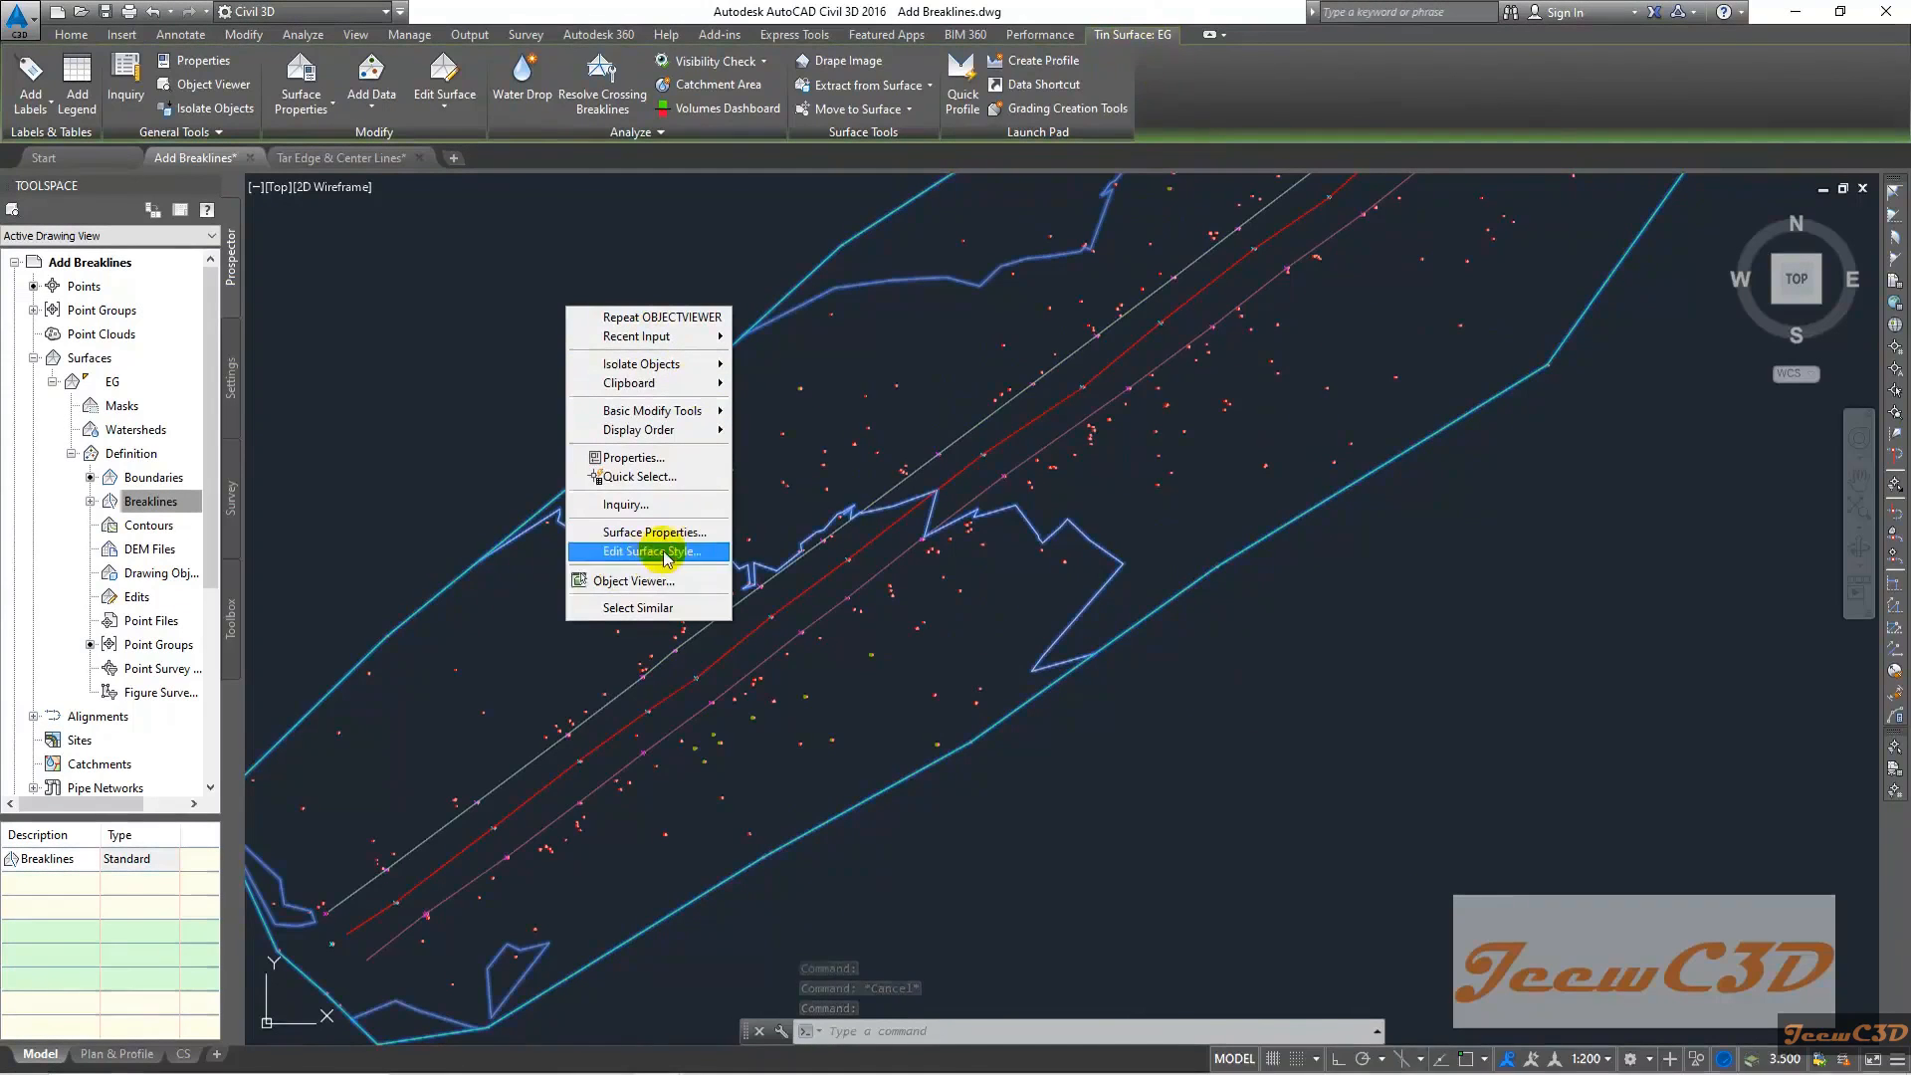
left_click(642, 581)
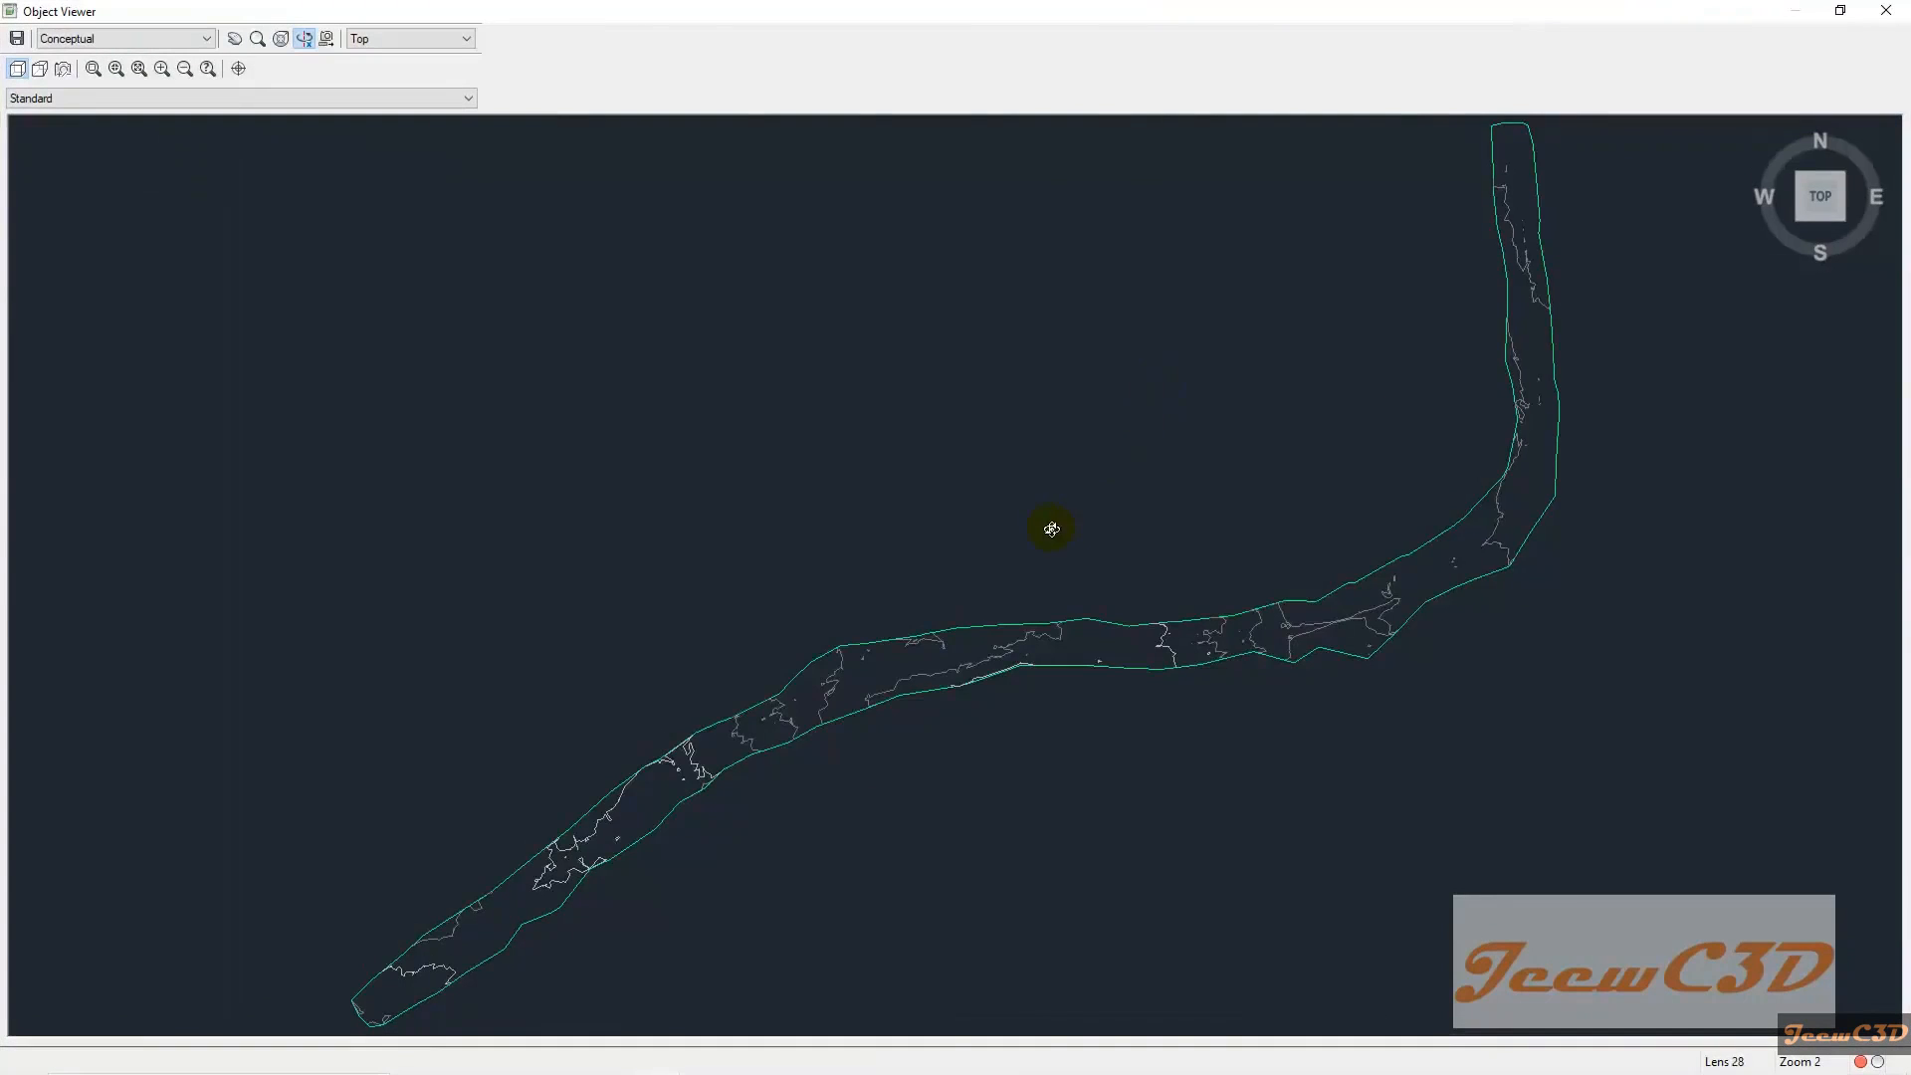
Examine the EG surface's road strip in 3D from several angles and up close, and return to the drawing
left_click_drag(1052, 529, 1459, 331)
mouse_move(924, 552)
left_mouse_down()
mouse_move(1122, 483)
mouse_move(1137, 508)
left_mouse_up()
scroll(964, 577, "up", 5)
left_click_drag(1617, 567, 1080, 644)
middle_click_drag(1080, 645, 1072, 697)
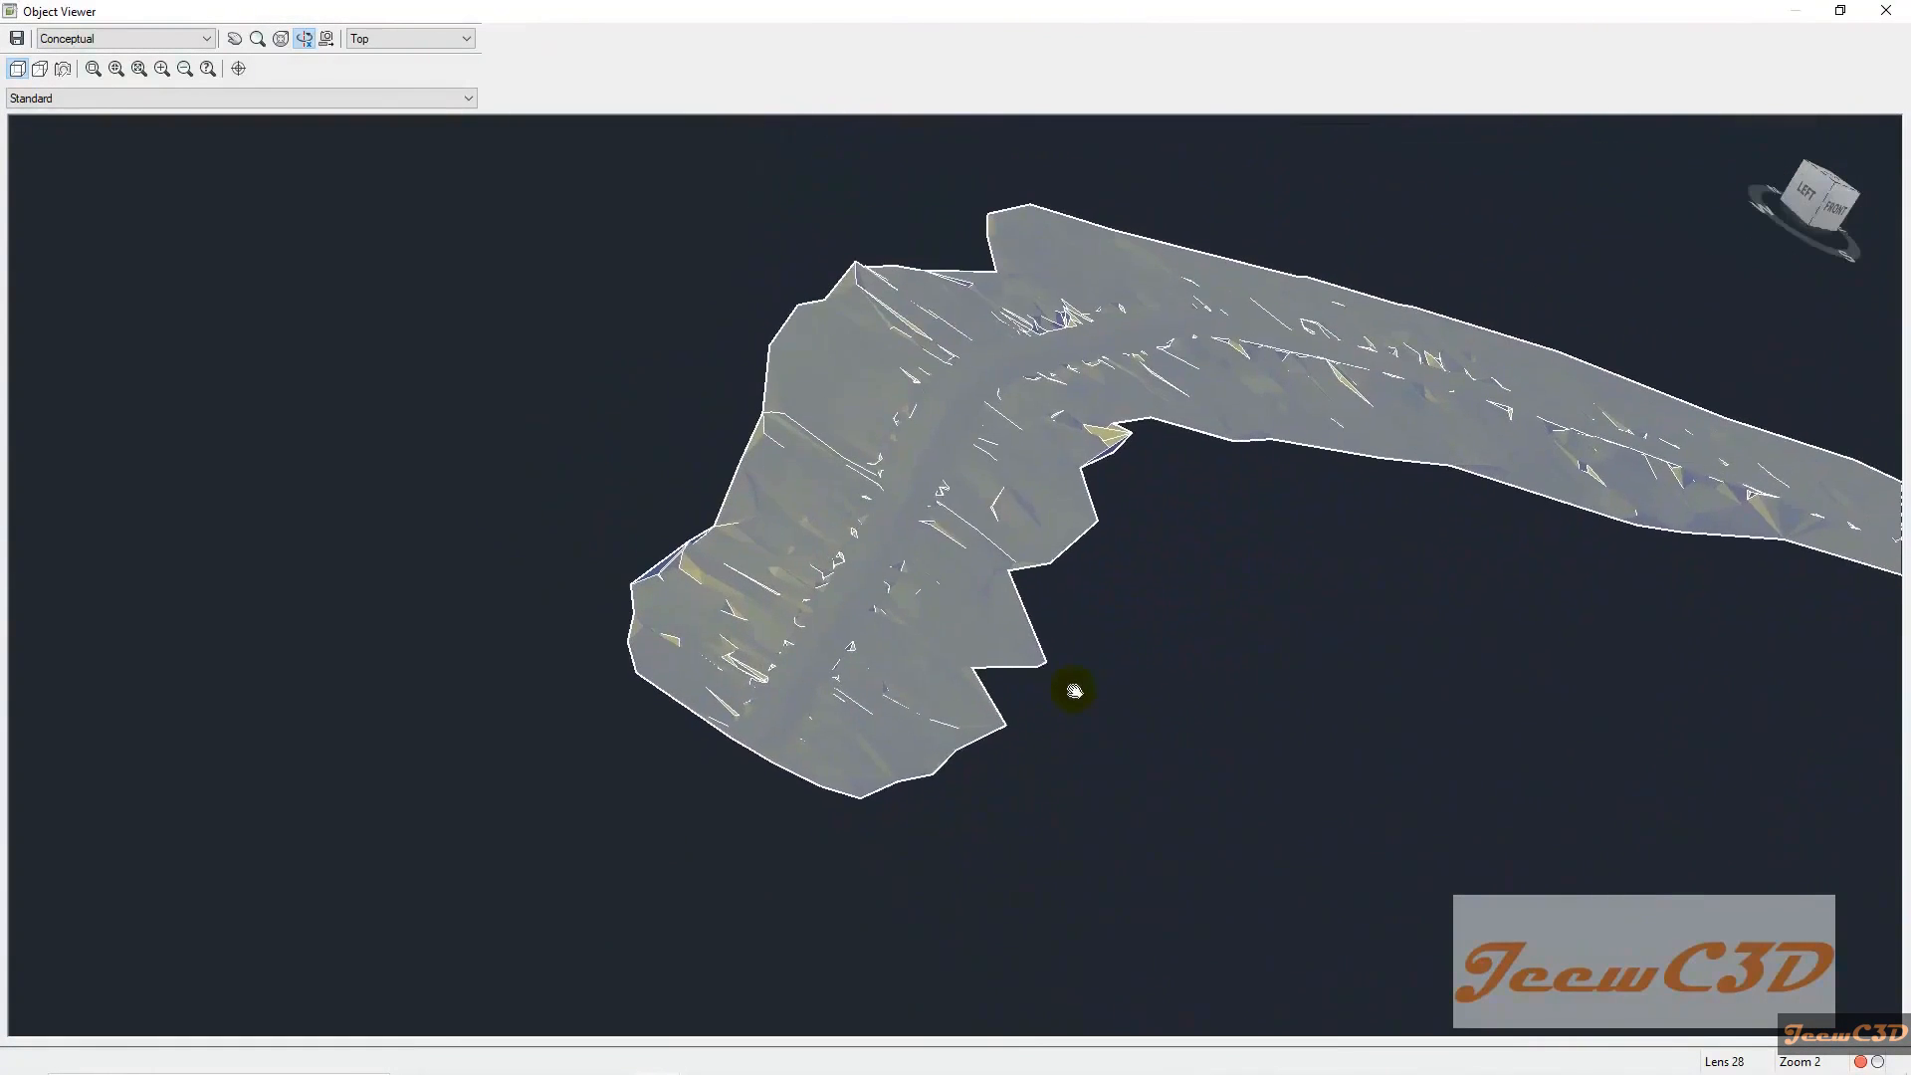
left_click_drag(1084, 671, 1098, 666)
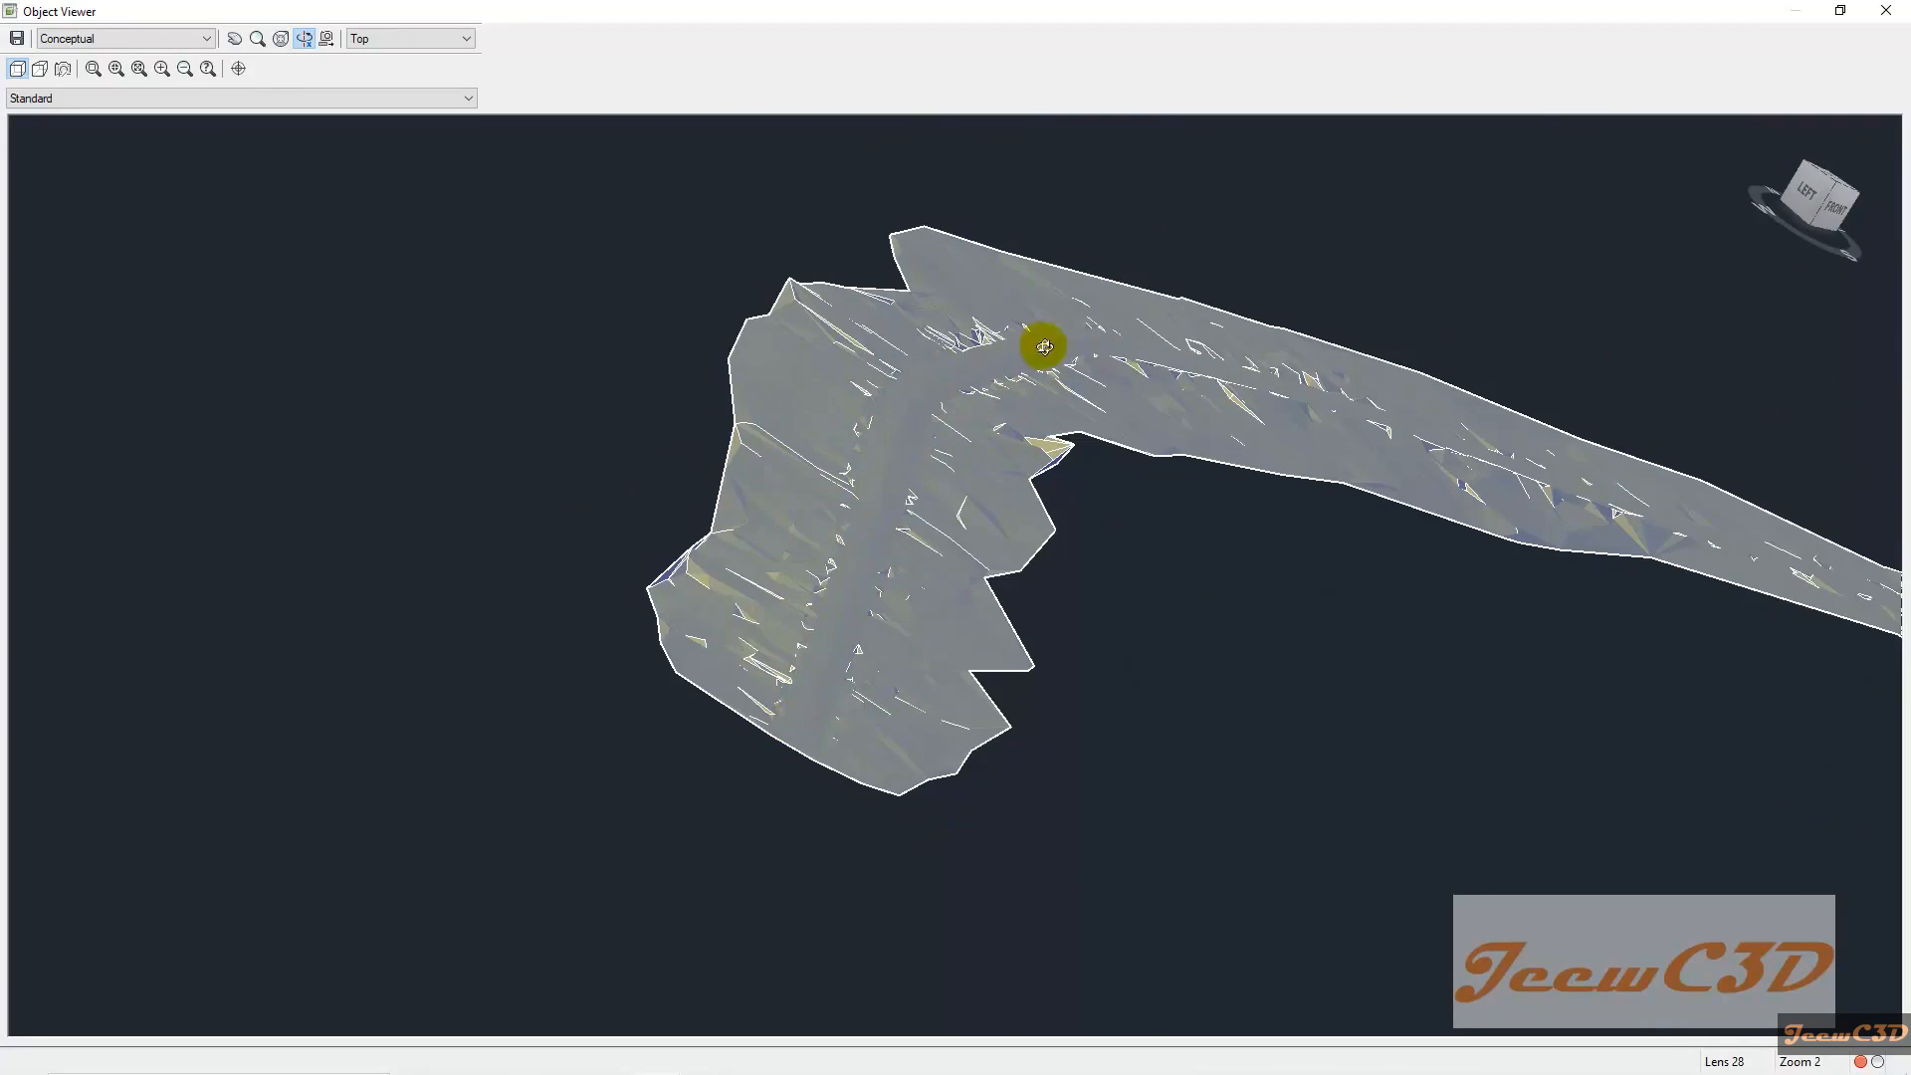
scroll(1173, 665, "up", 3)
middle_click_drag(1194, 529, 1063, 899)
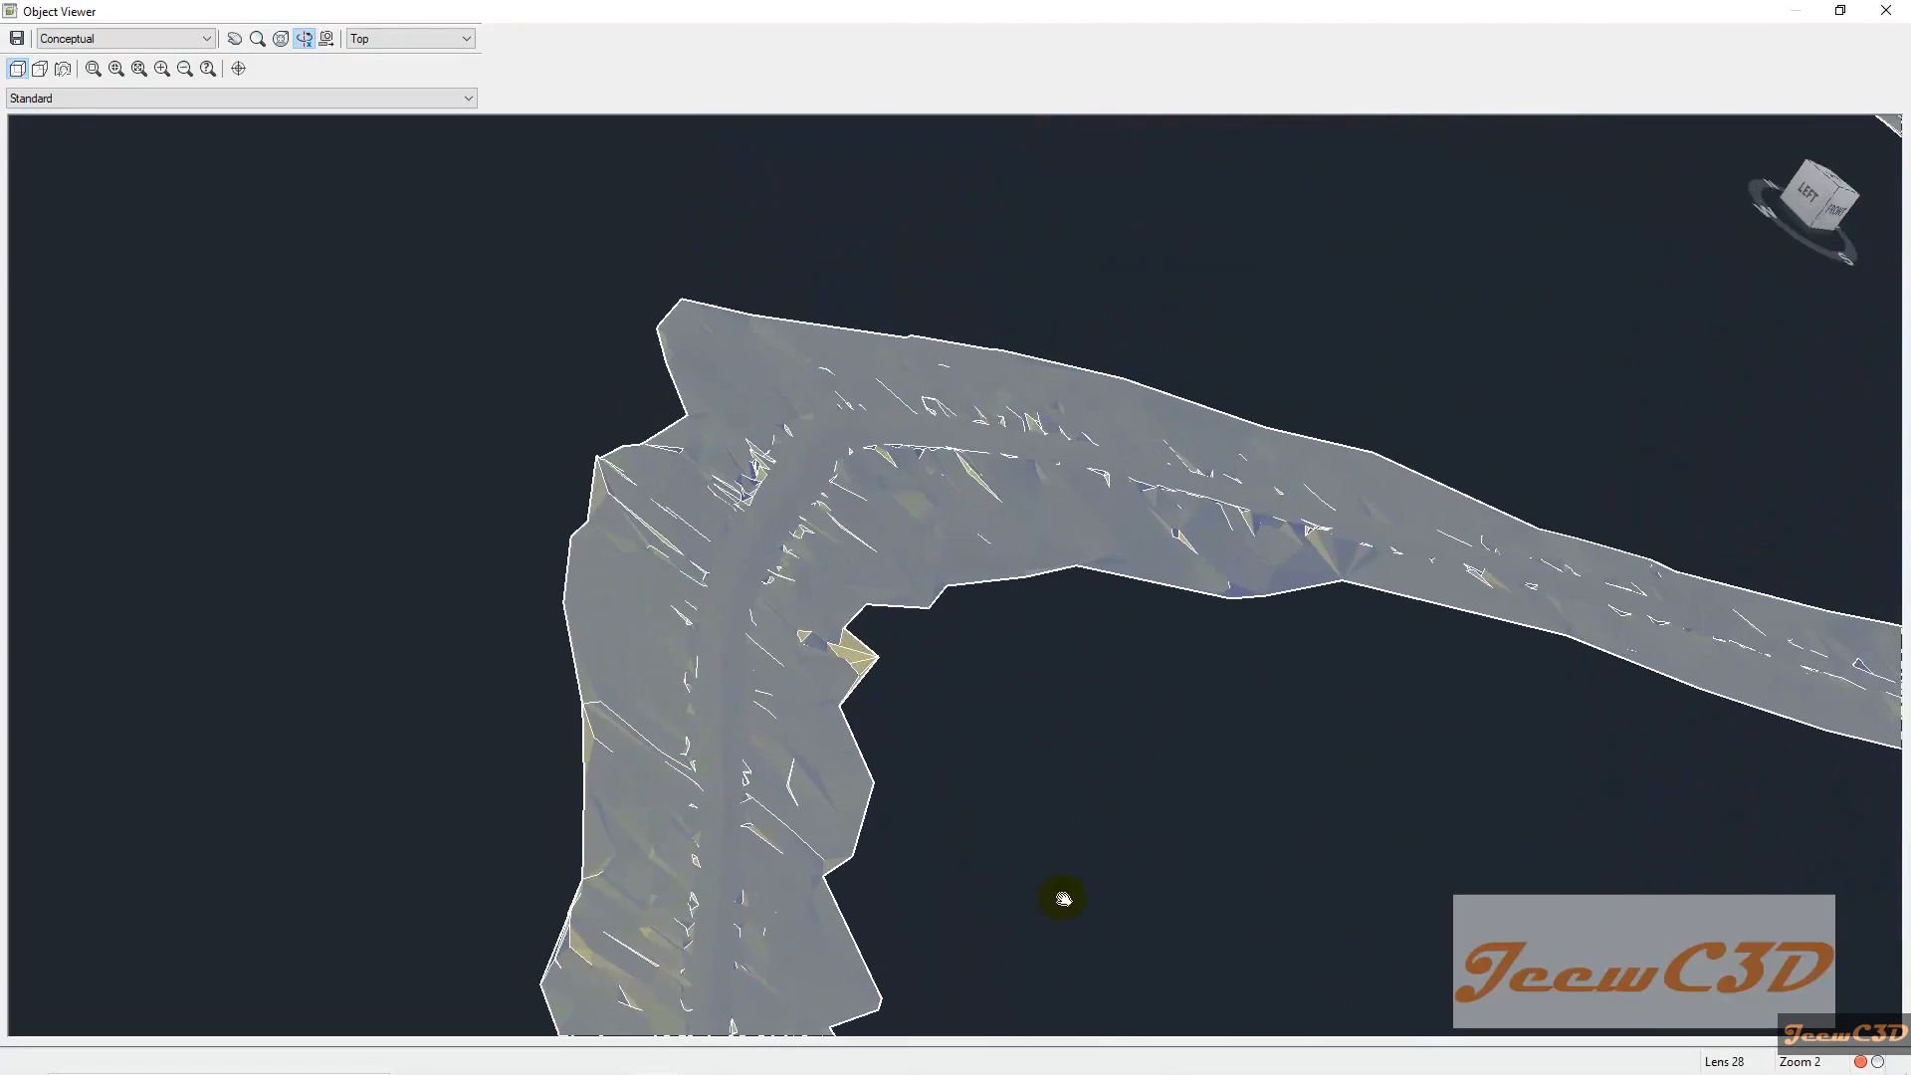
scroll(1189, 802, "down", 1)
middle_click_drag(1189, 810, 1027, 771)
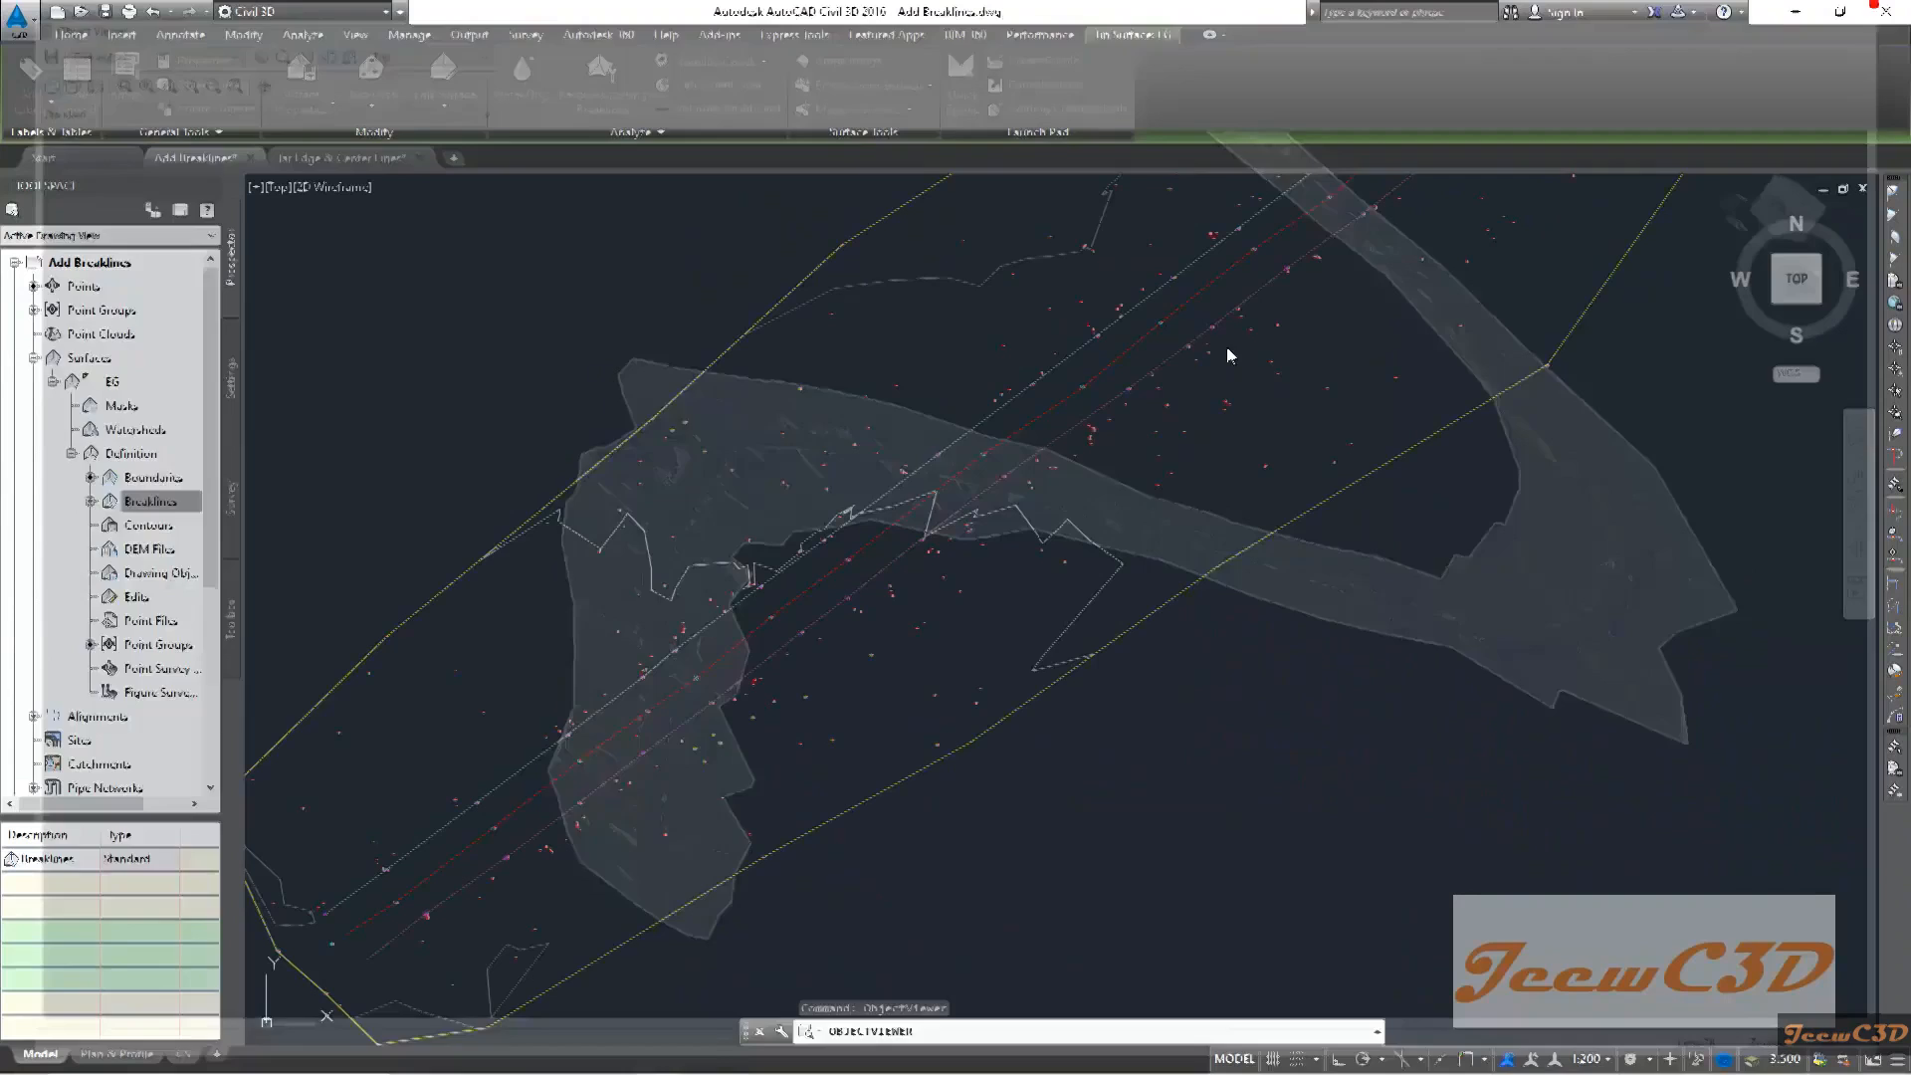
left_click(1886, 11)
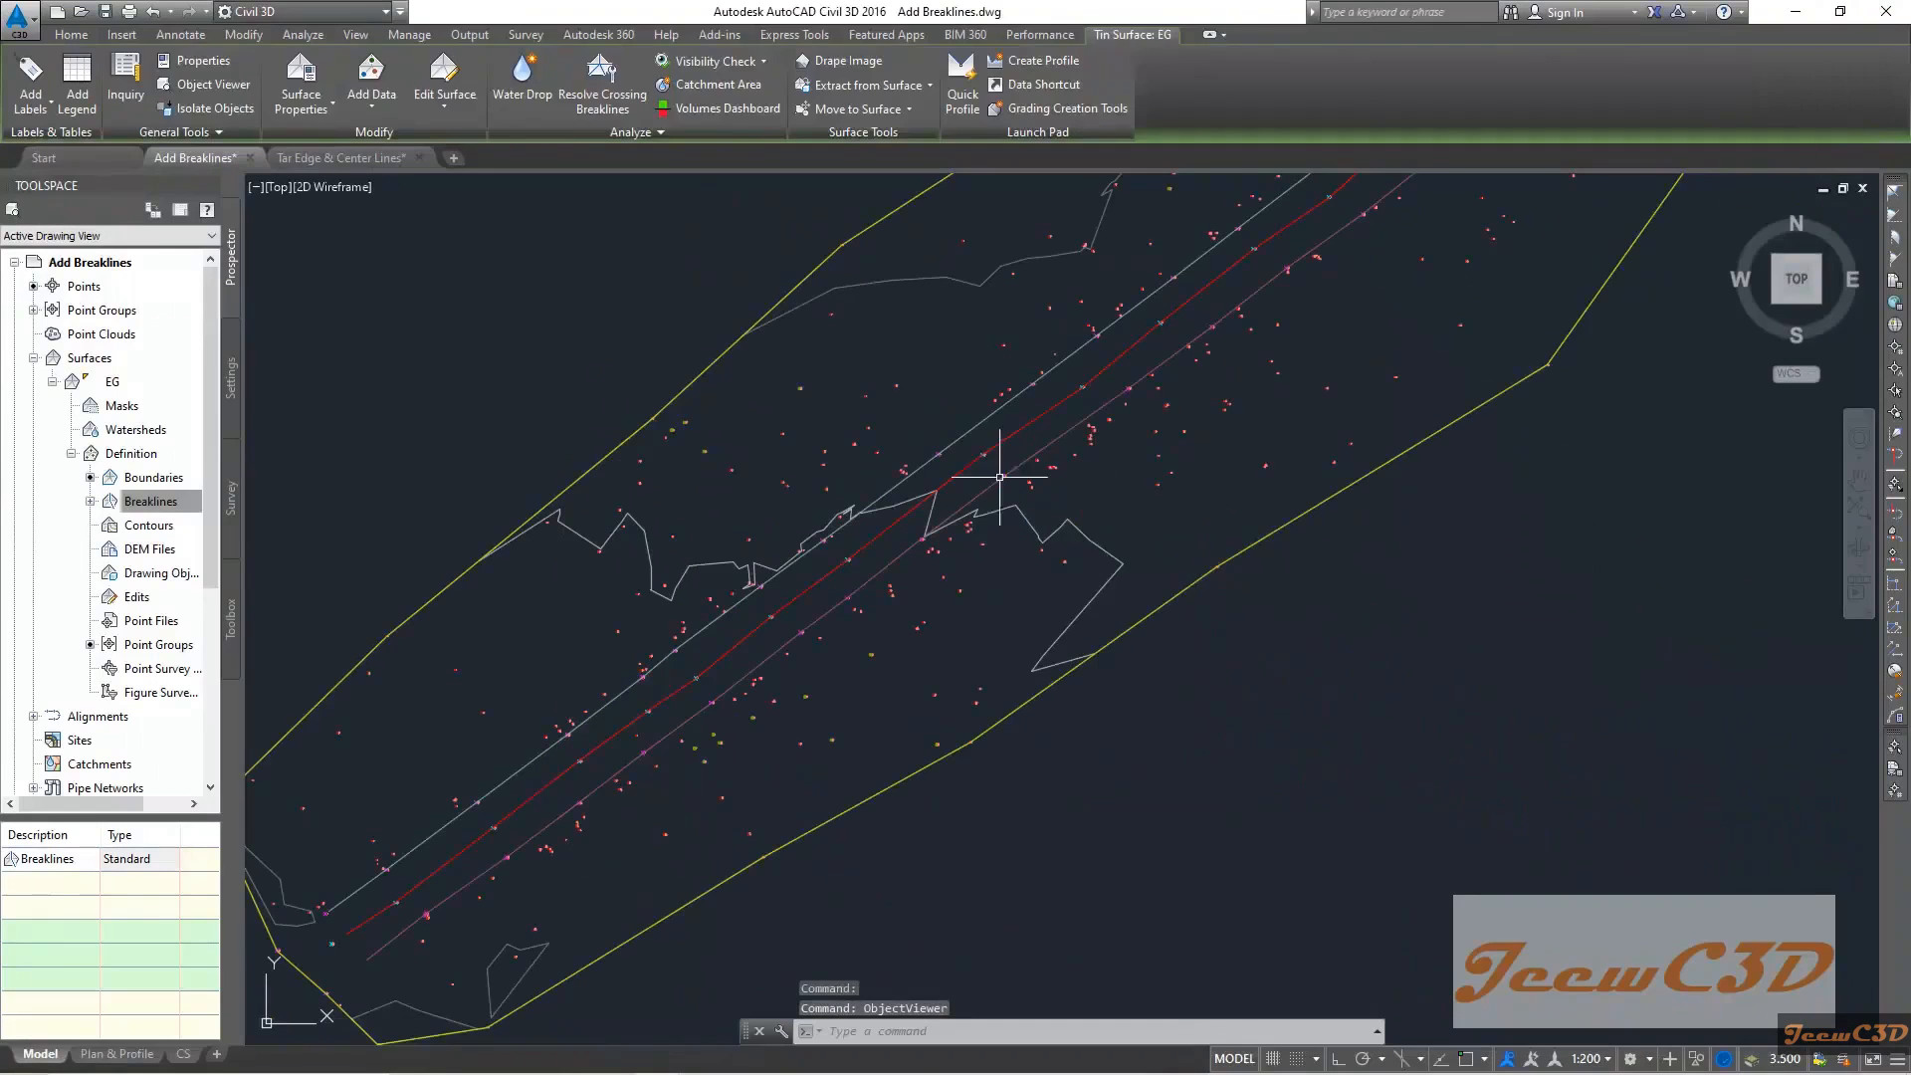
key("Escape")
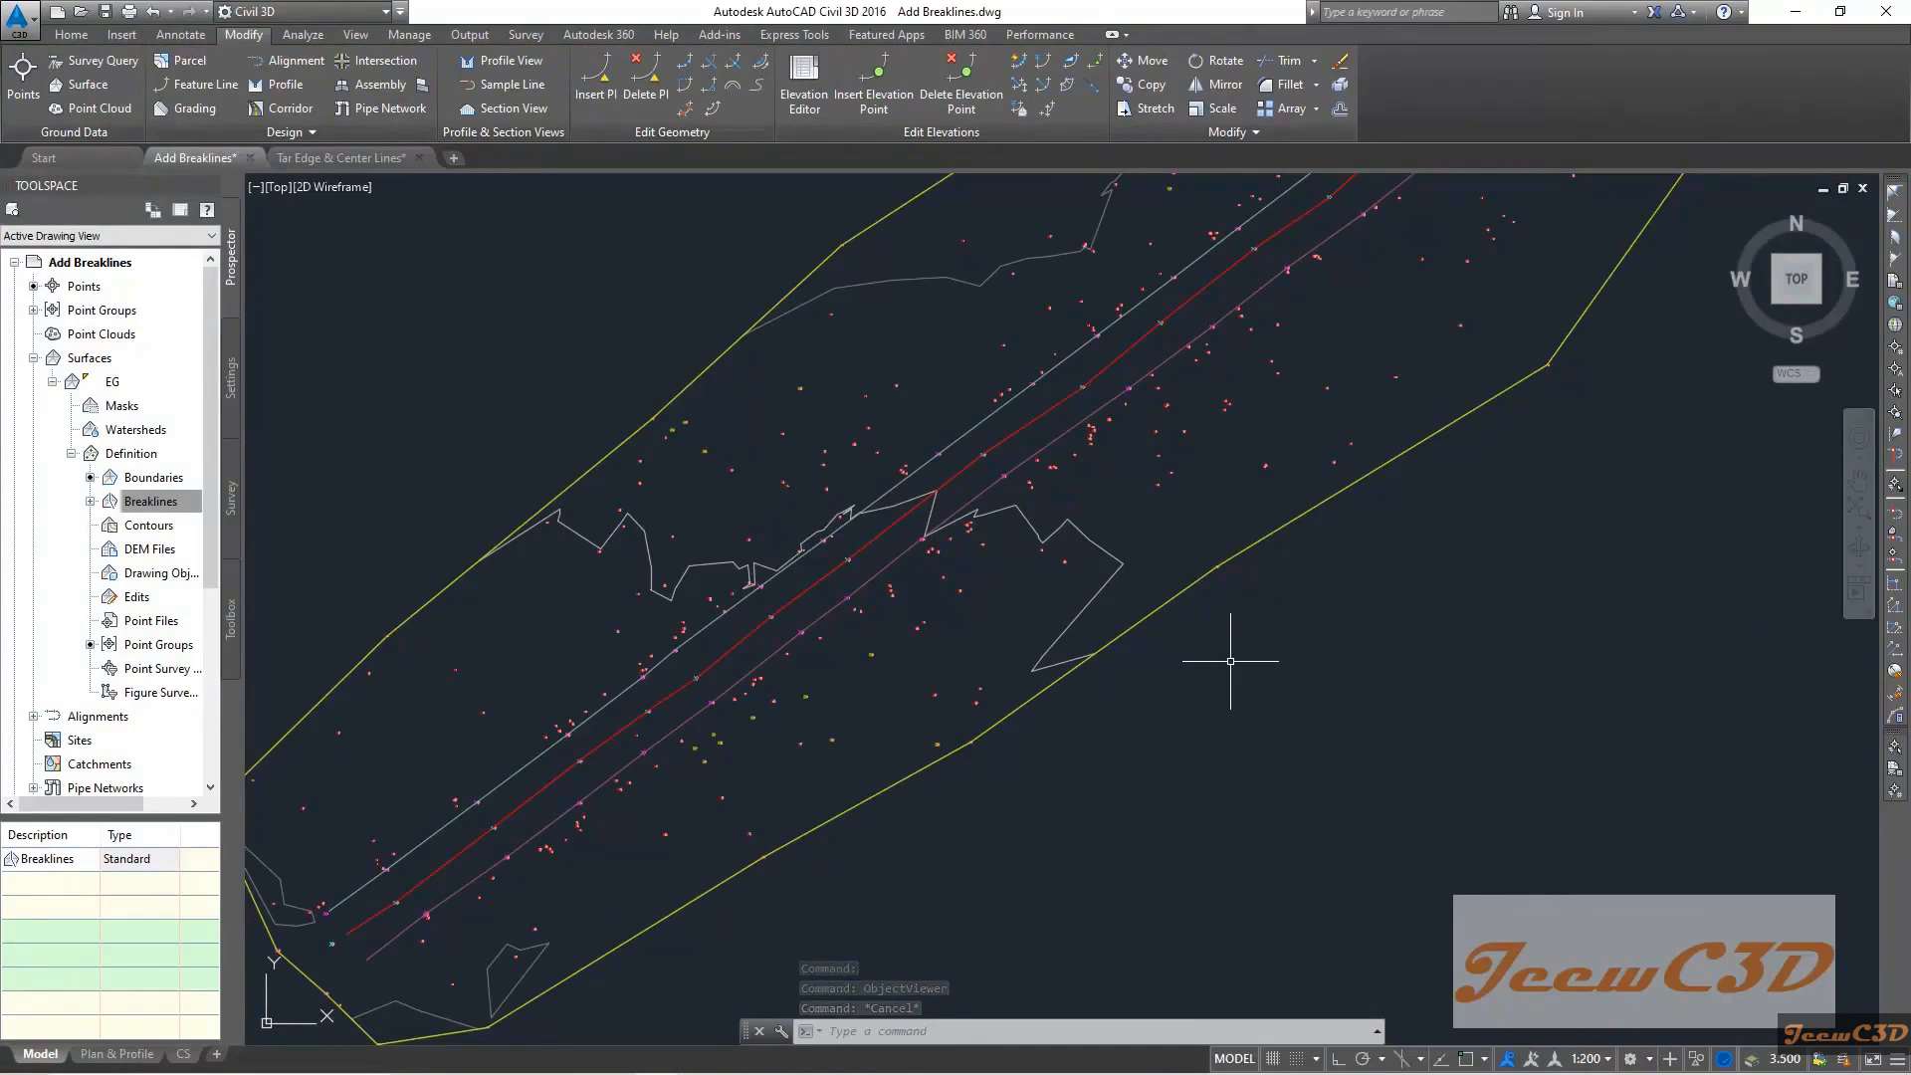
Examine the road lines and surface contours in plan along the full corridor, from its southwest end to the northern bend
scroll(1231, 661, "down", 3)
middle_click_drag(1413, 631, 1051, 771)
scroll(1052, 772, "down", 1)
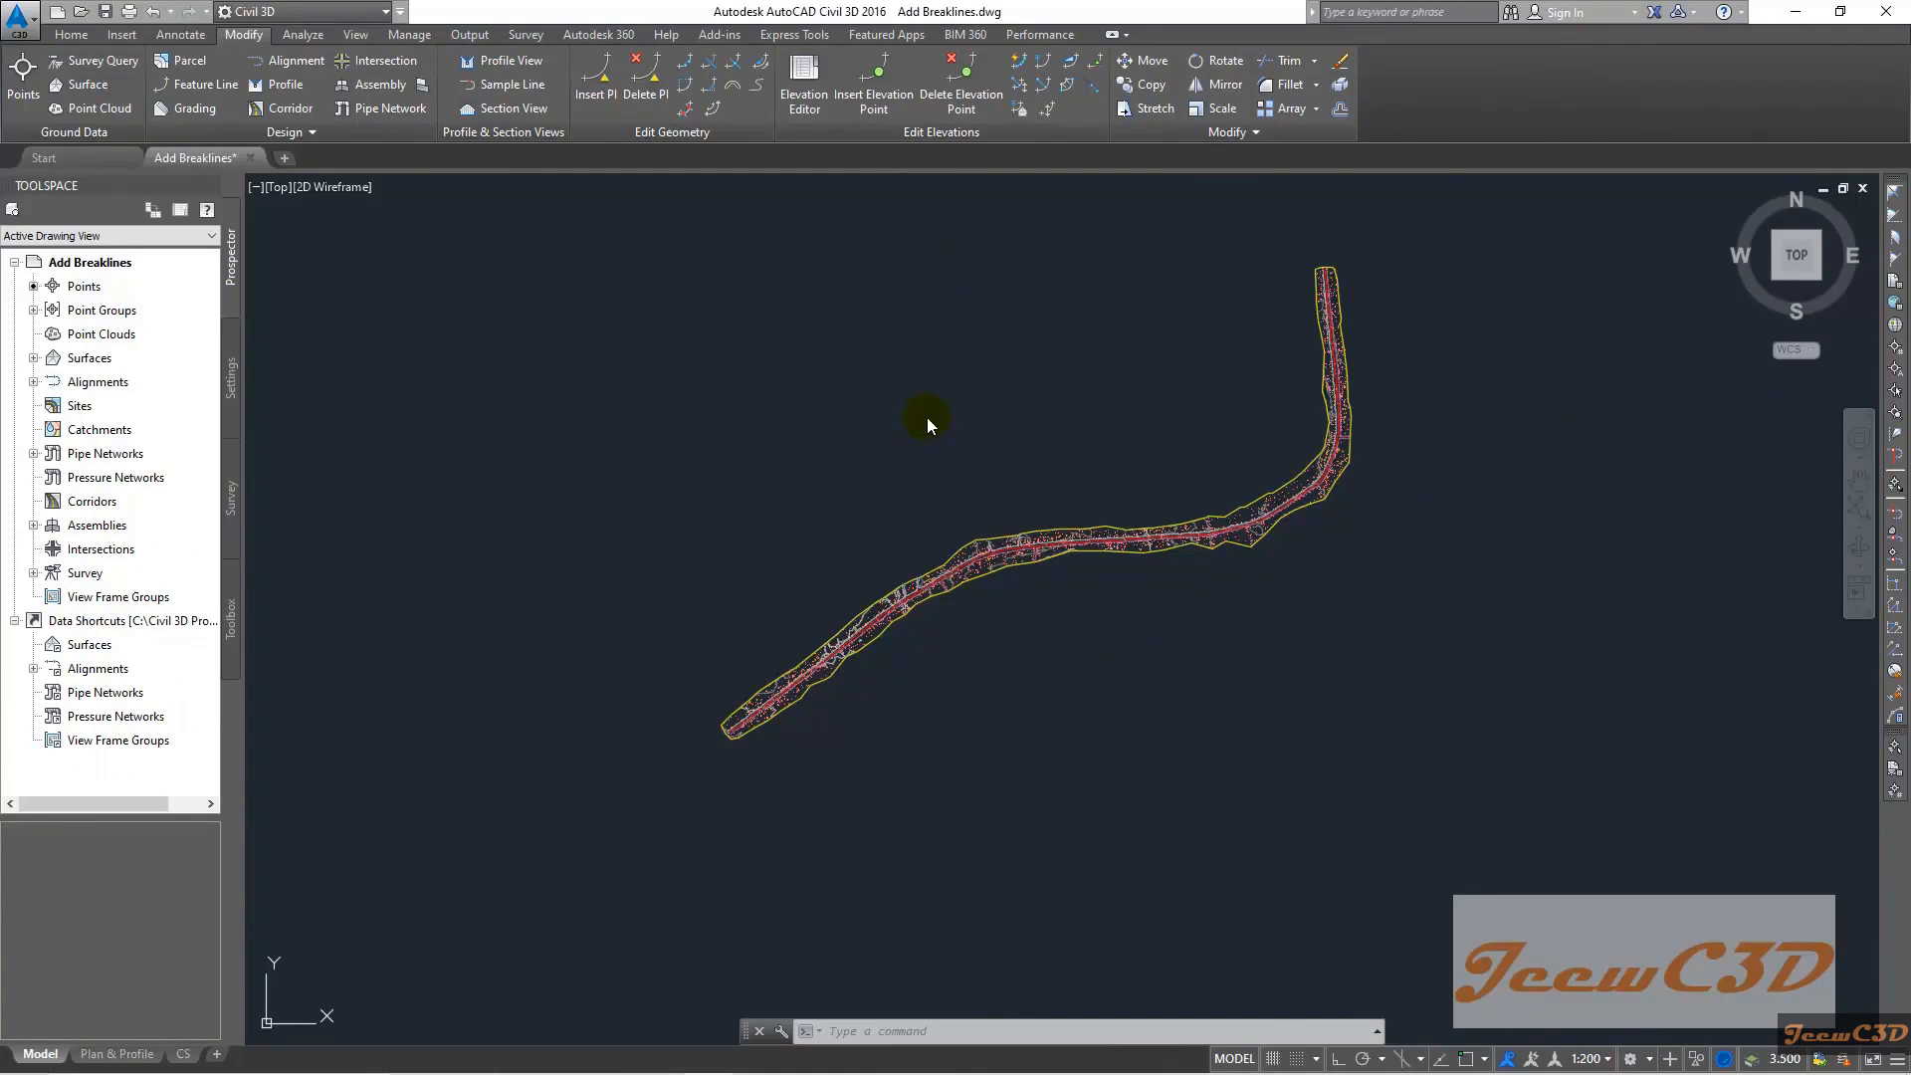
left_click(1045, 403)
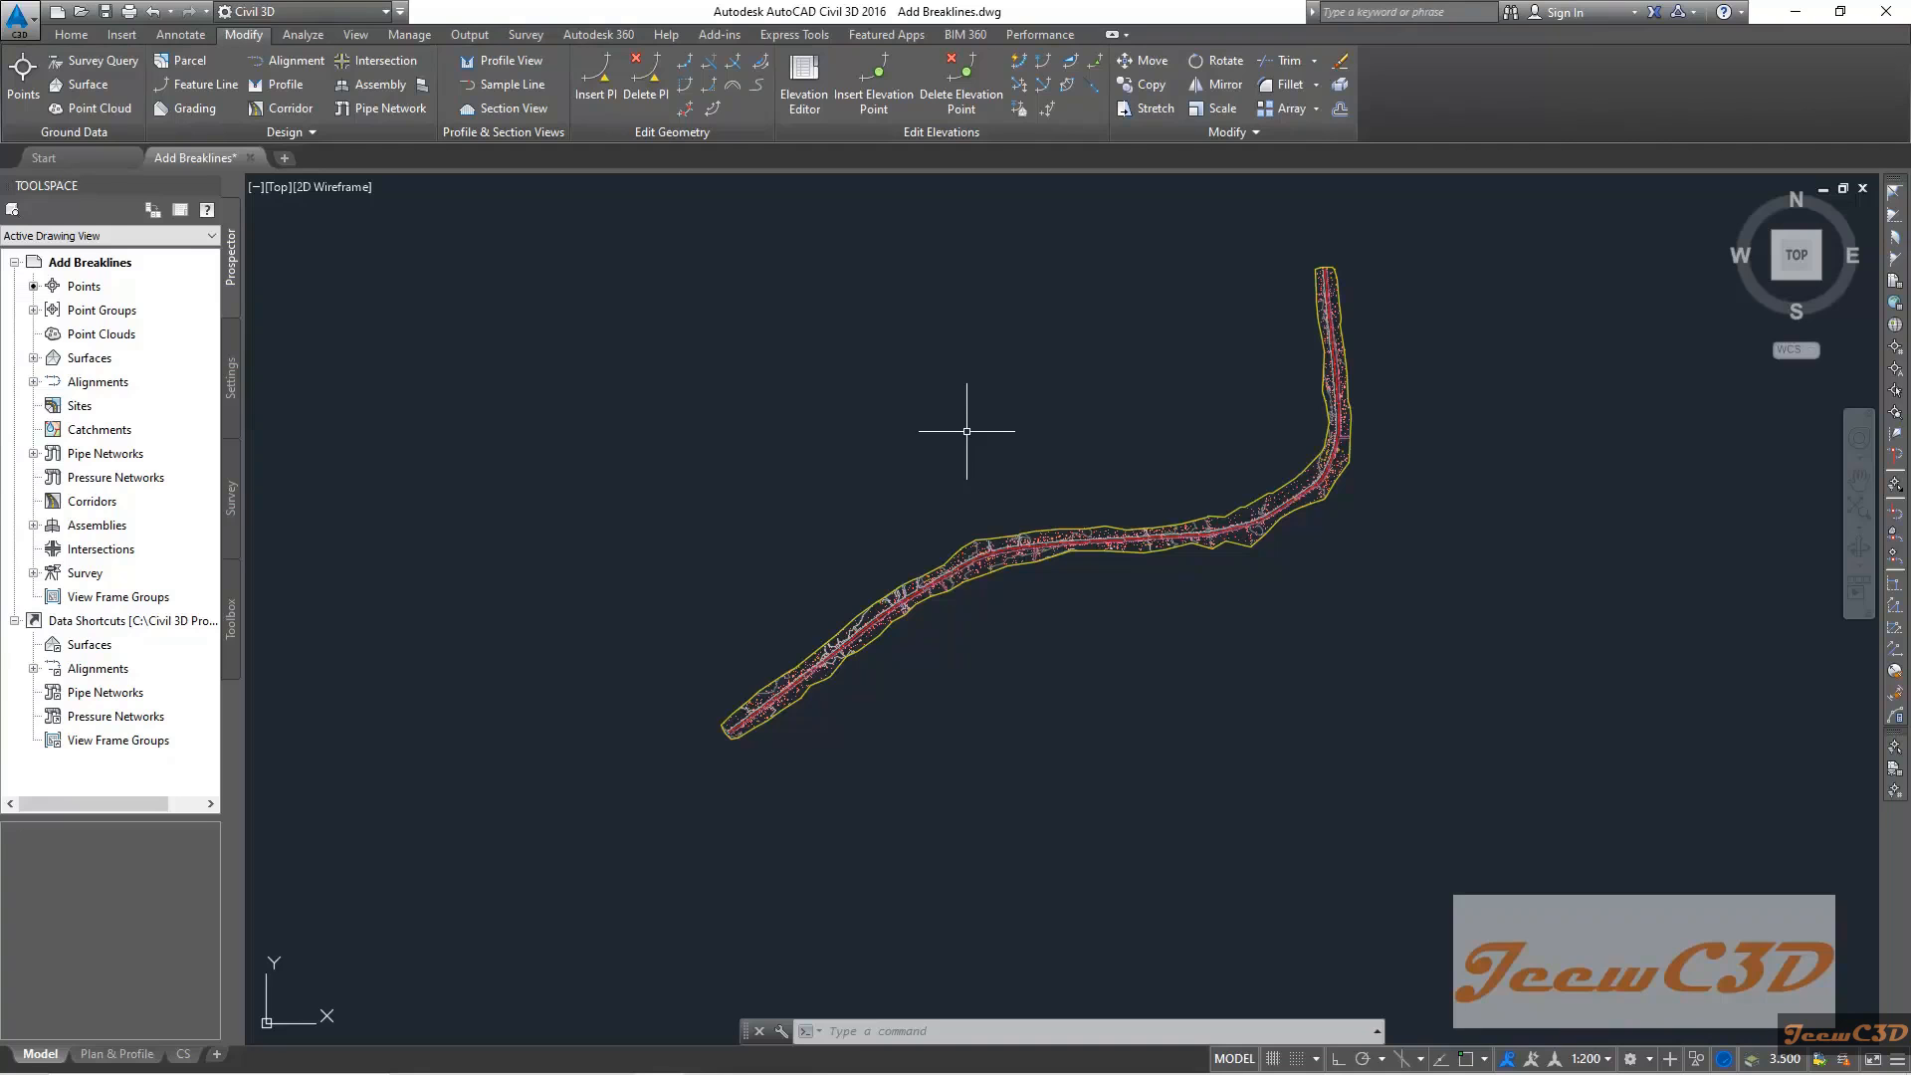
scroll(989, 385, "up", 3)
scroll(986, 628, "up", 4)
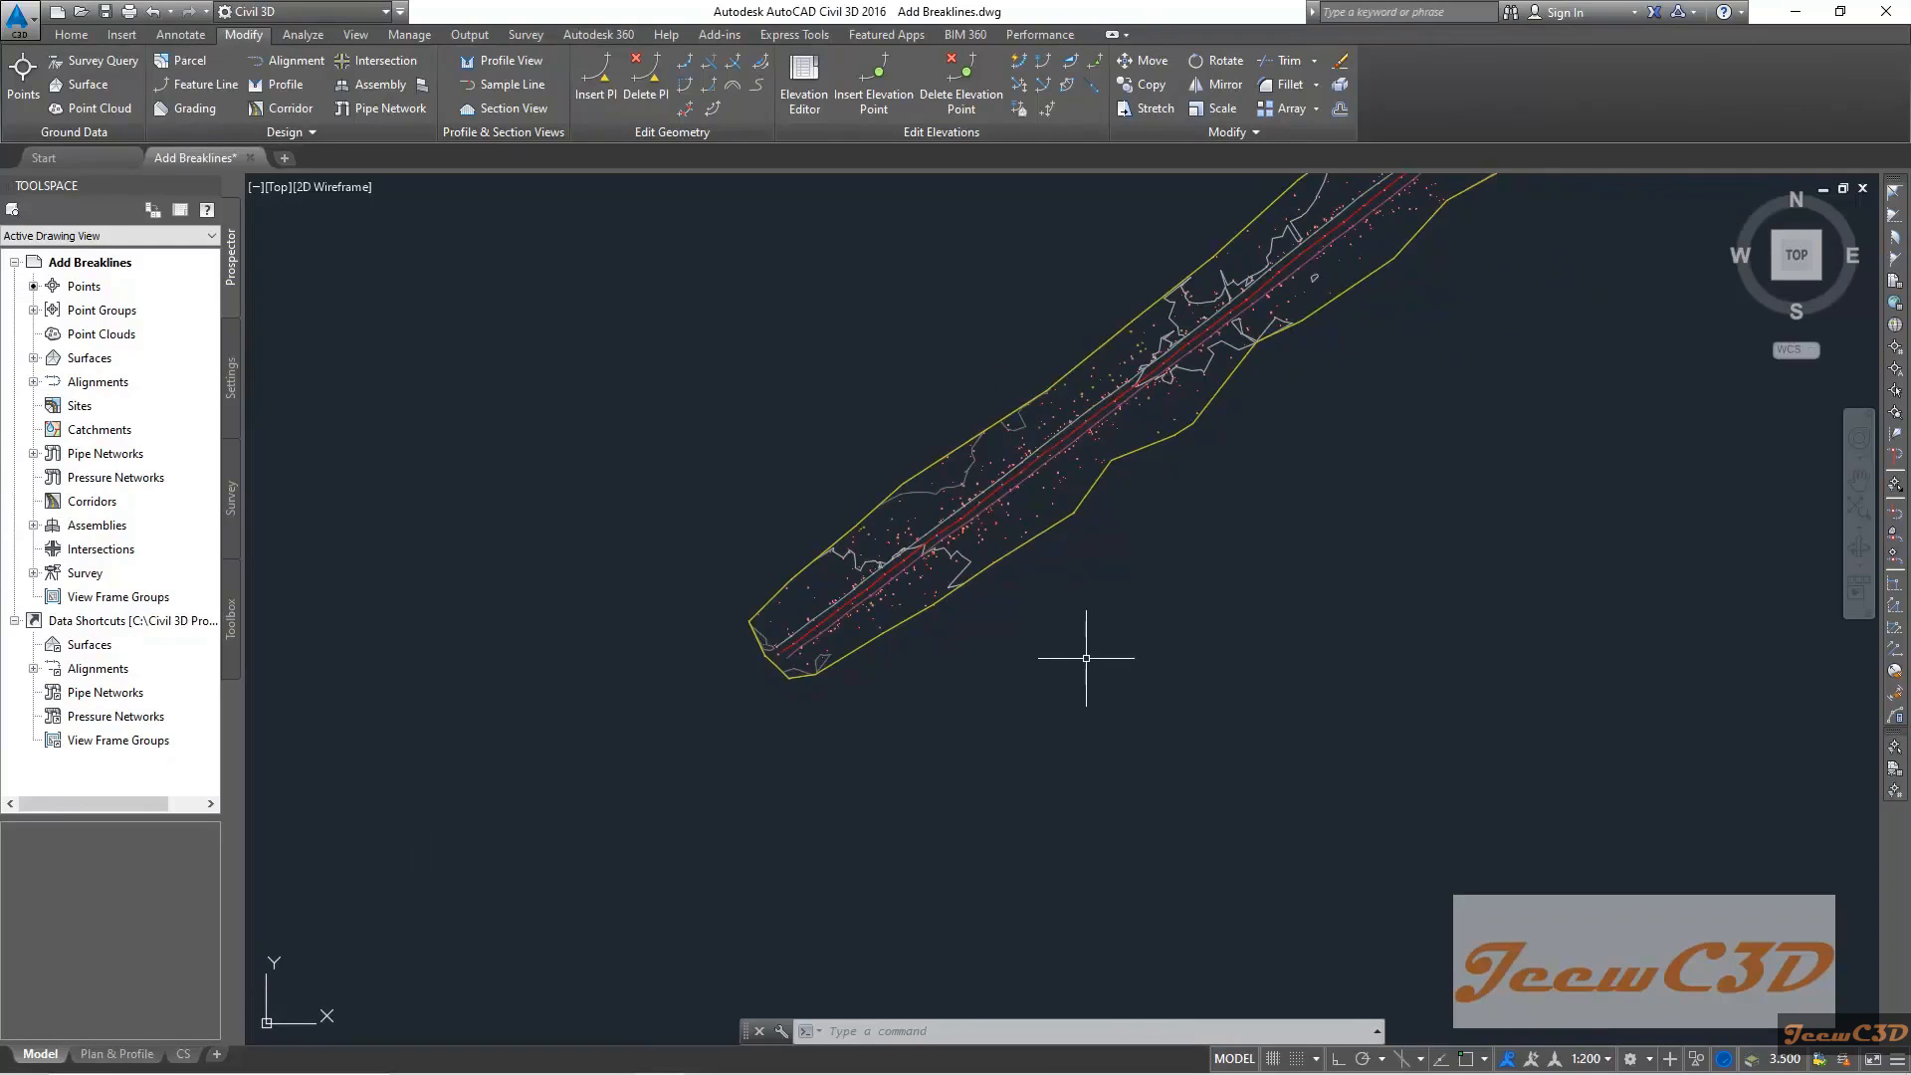
scroll(916, 618, "up", 3)
scroll(866, 583, "up", 3)
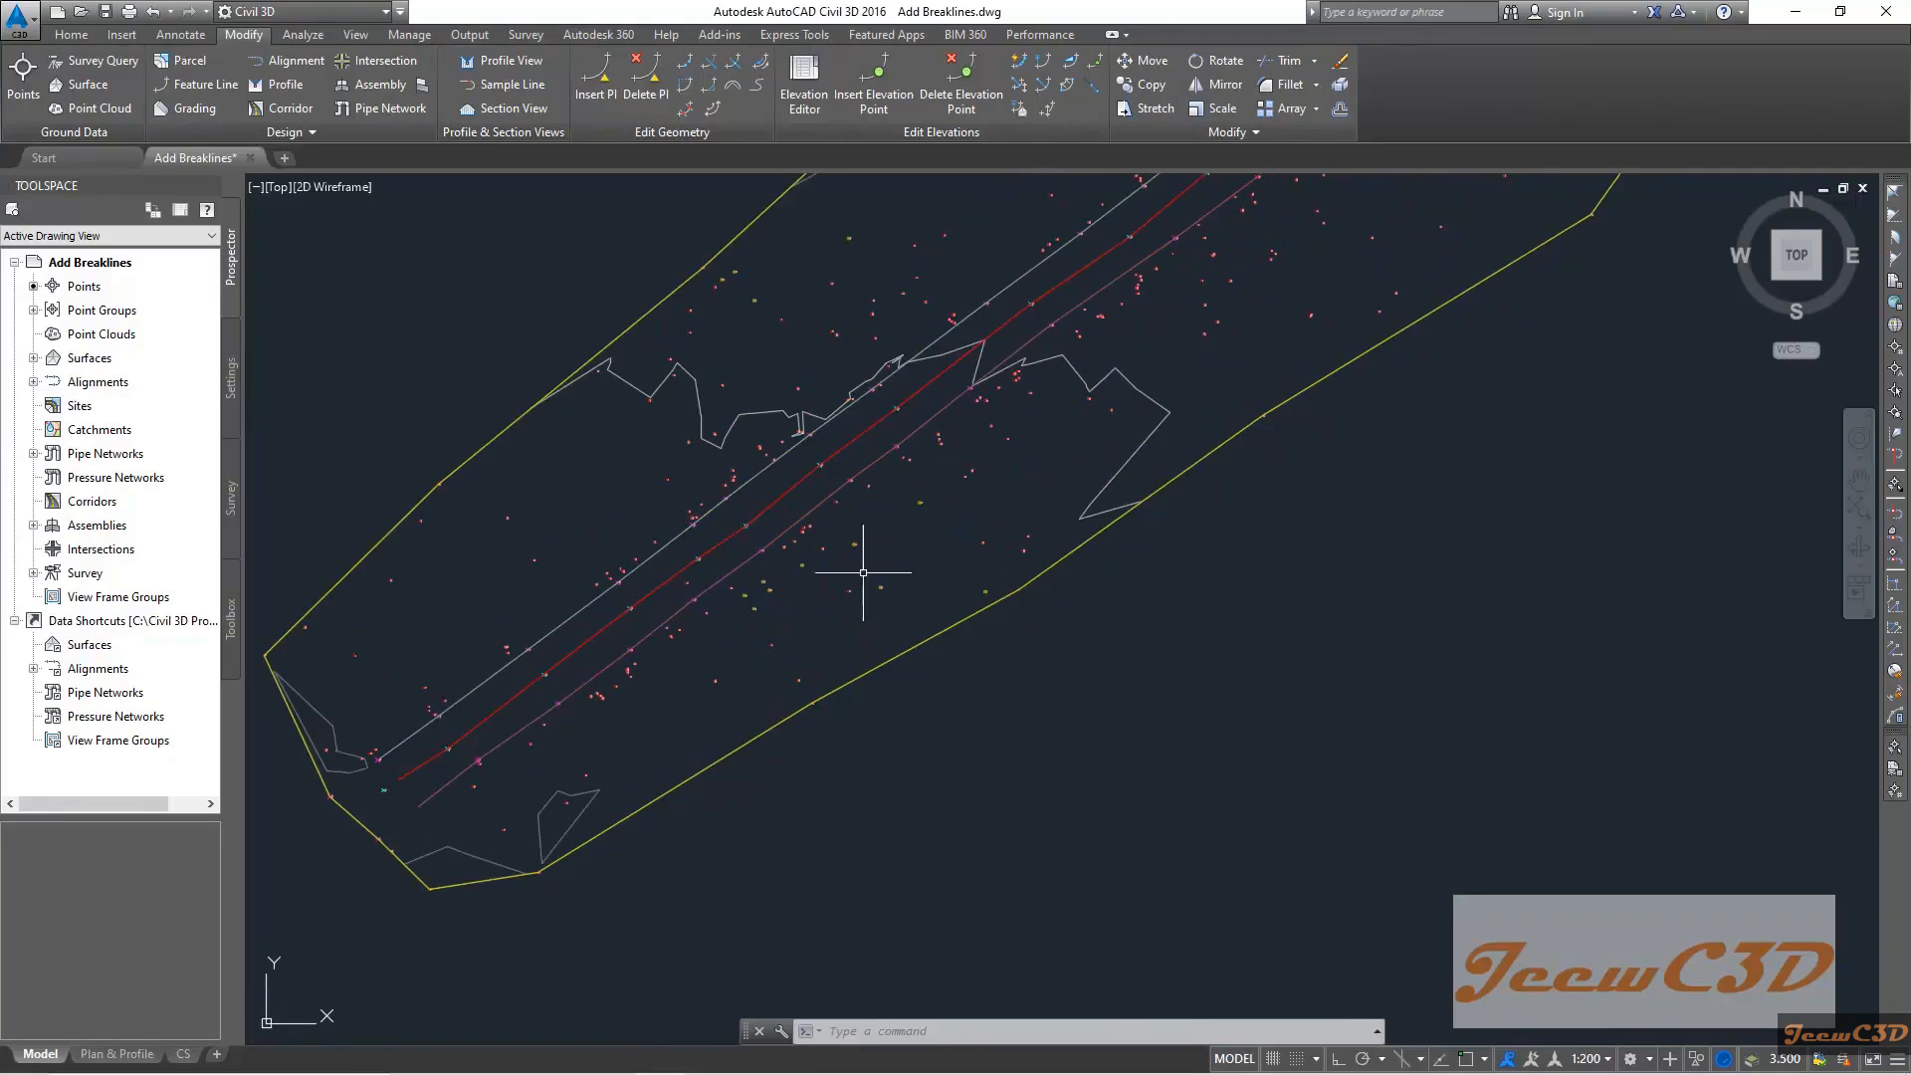
scroll(839, 610, "down", 6)
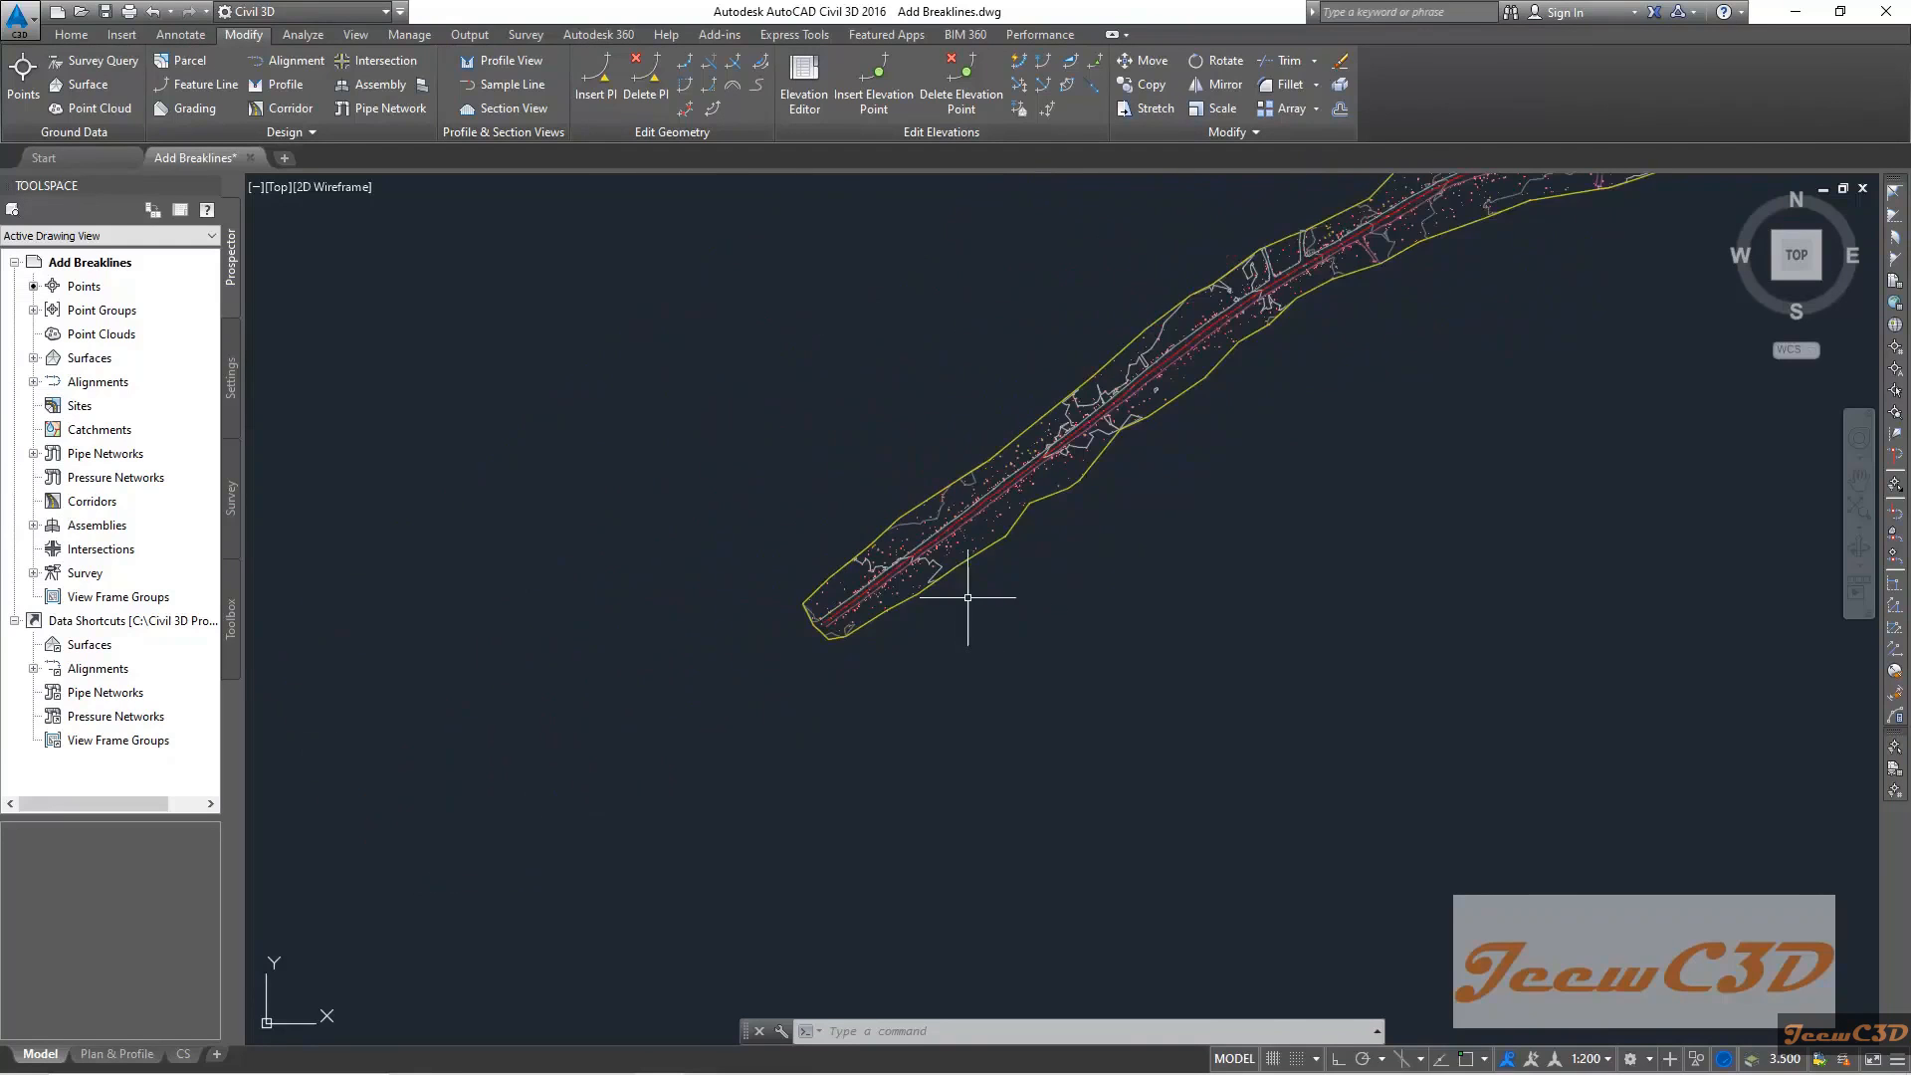
middle_click_drag(1210, 560, 989, 742)
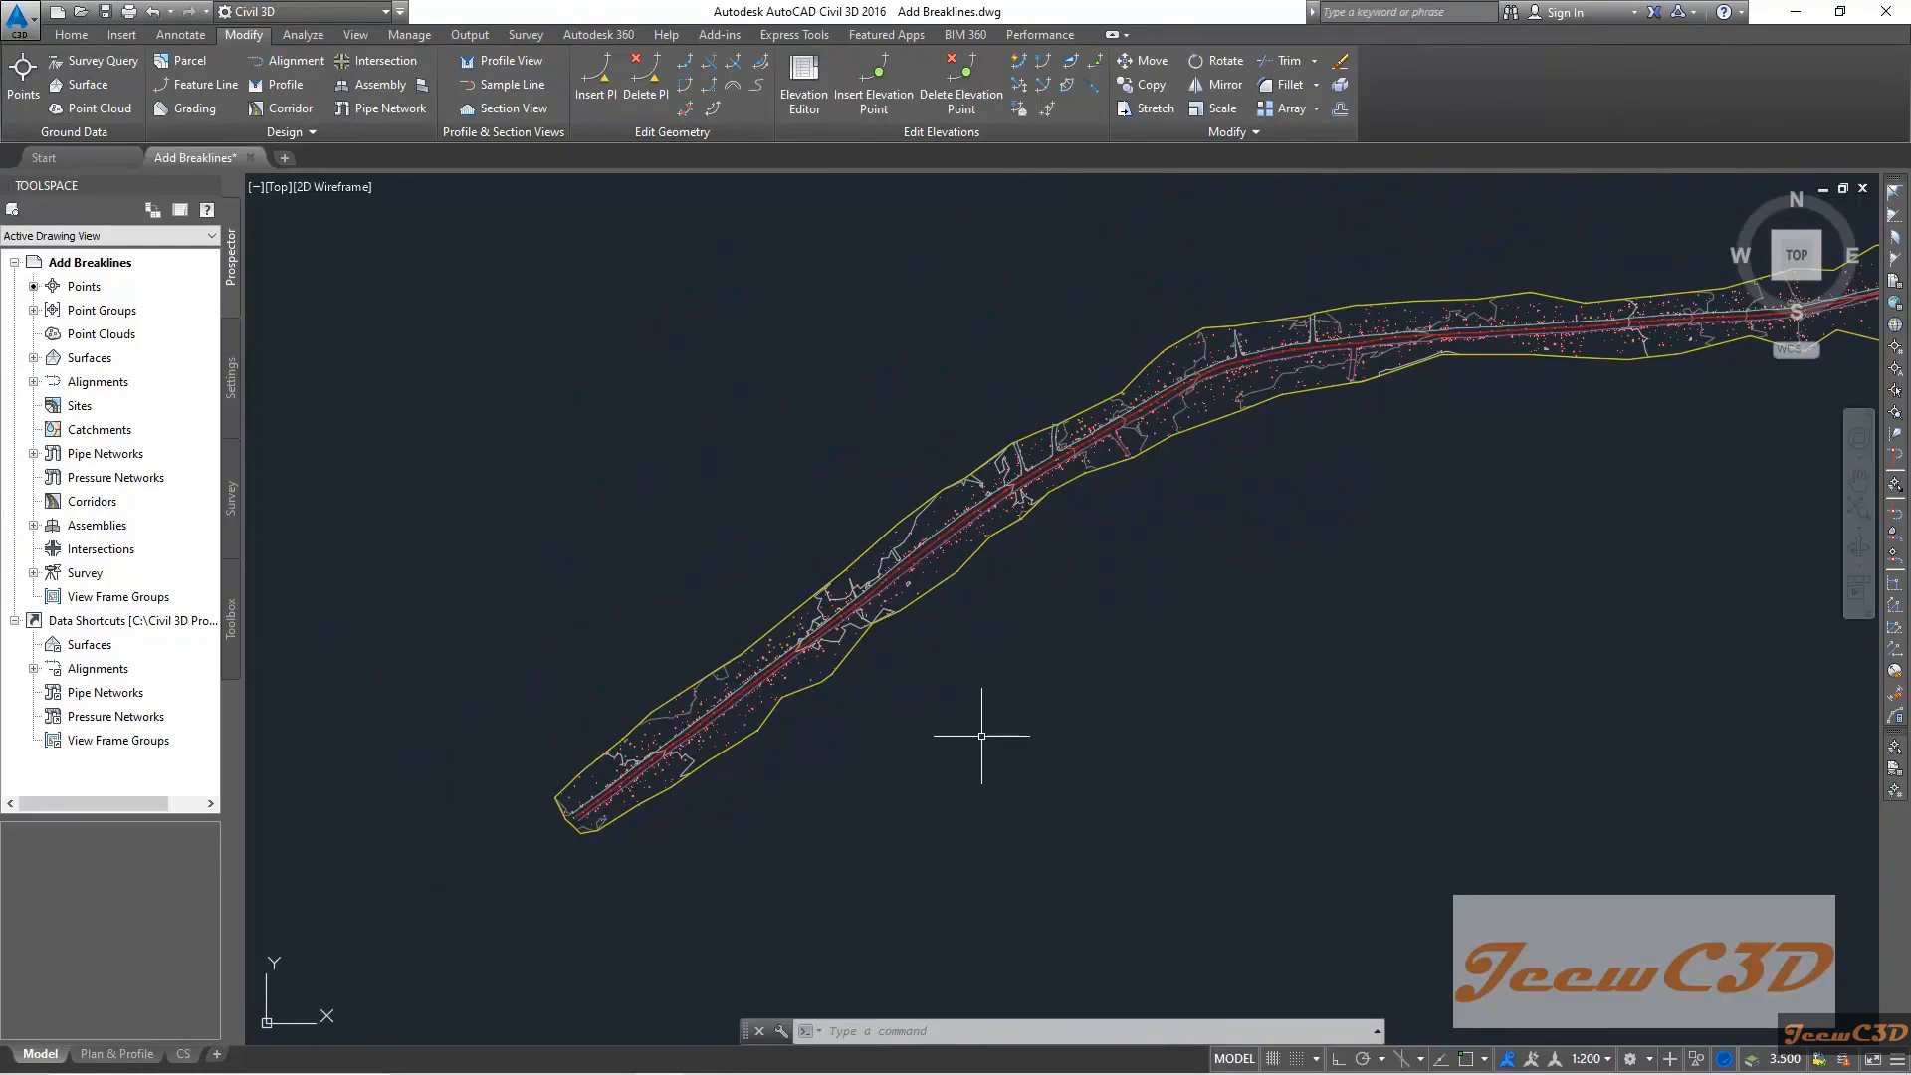
middle_click_drag(1237, 533, 896, 819)
scroll(995, 806, "down", 2)
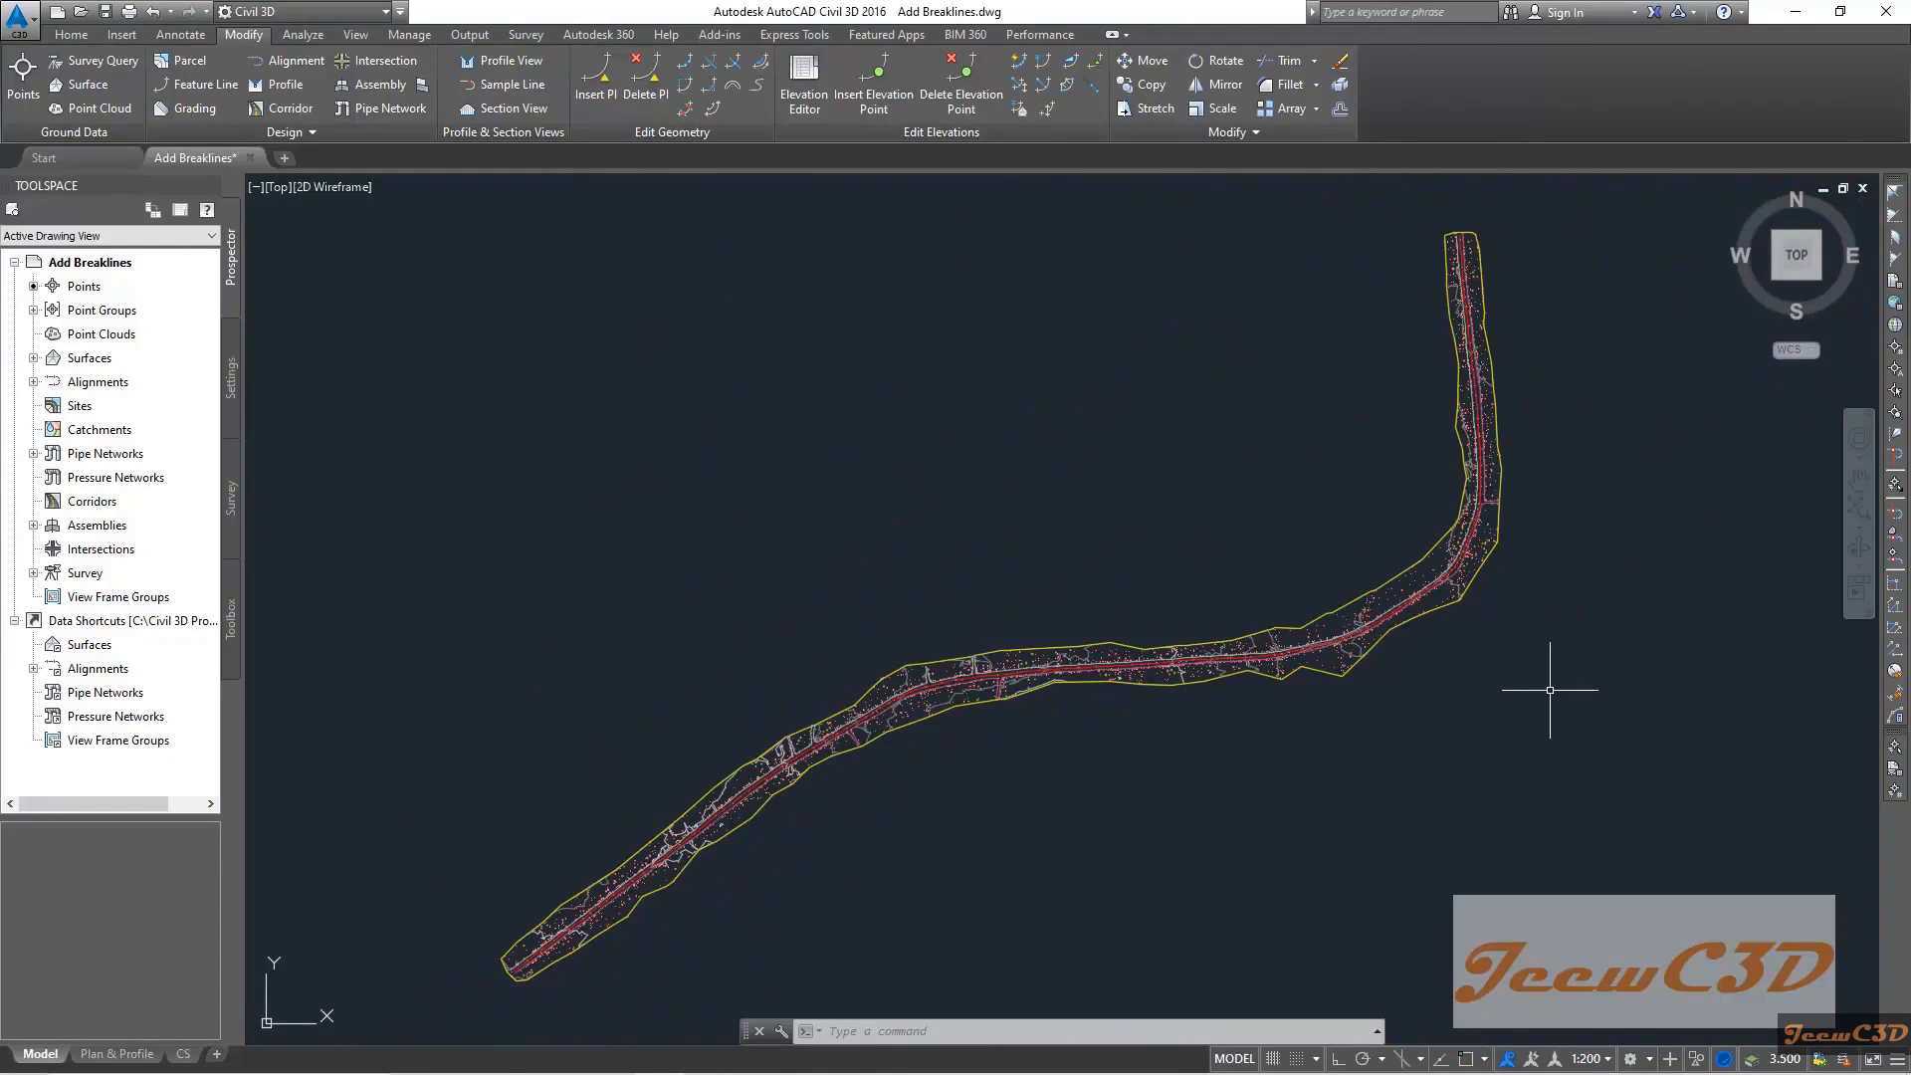
scroll(1463, 597, "up", 3)
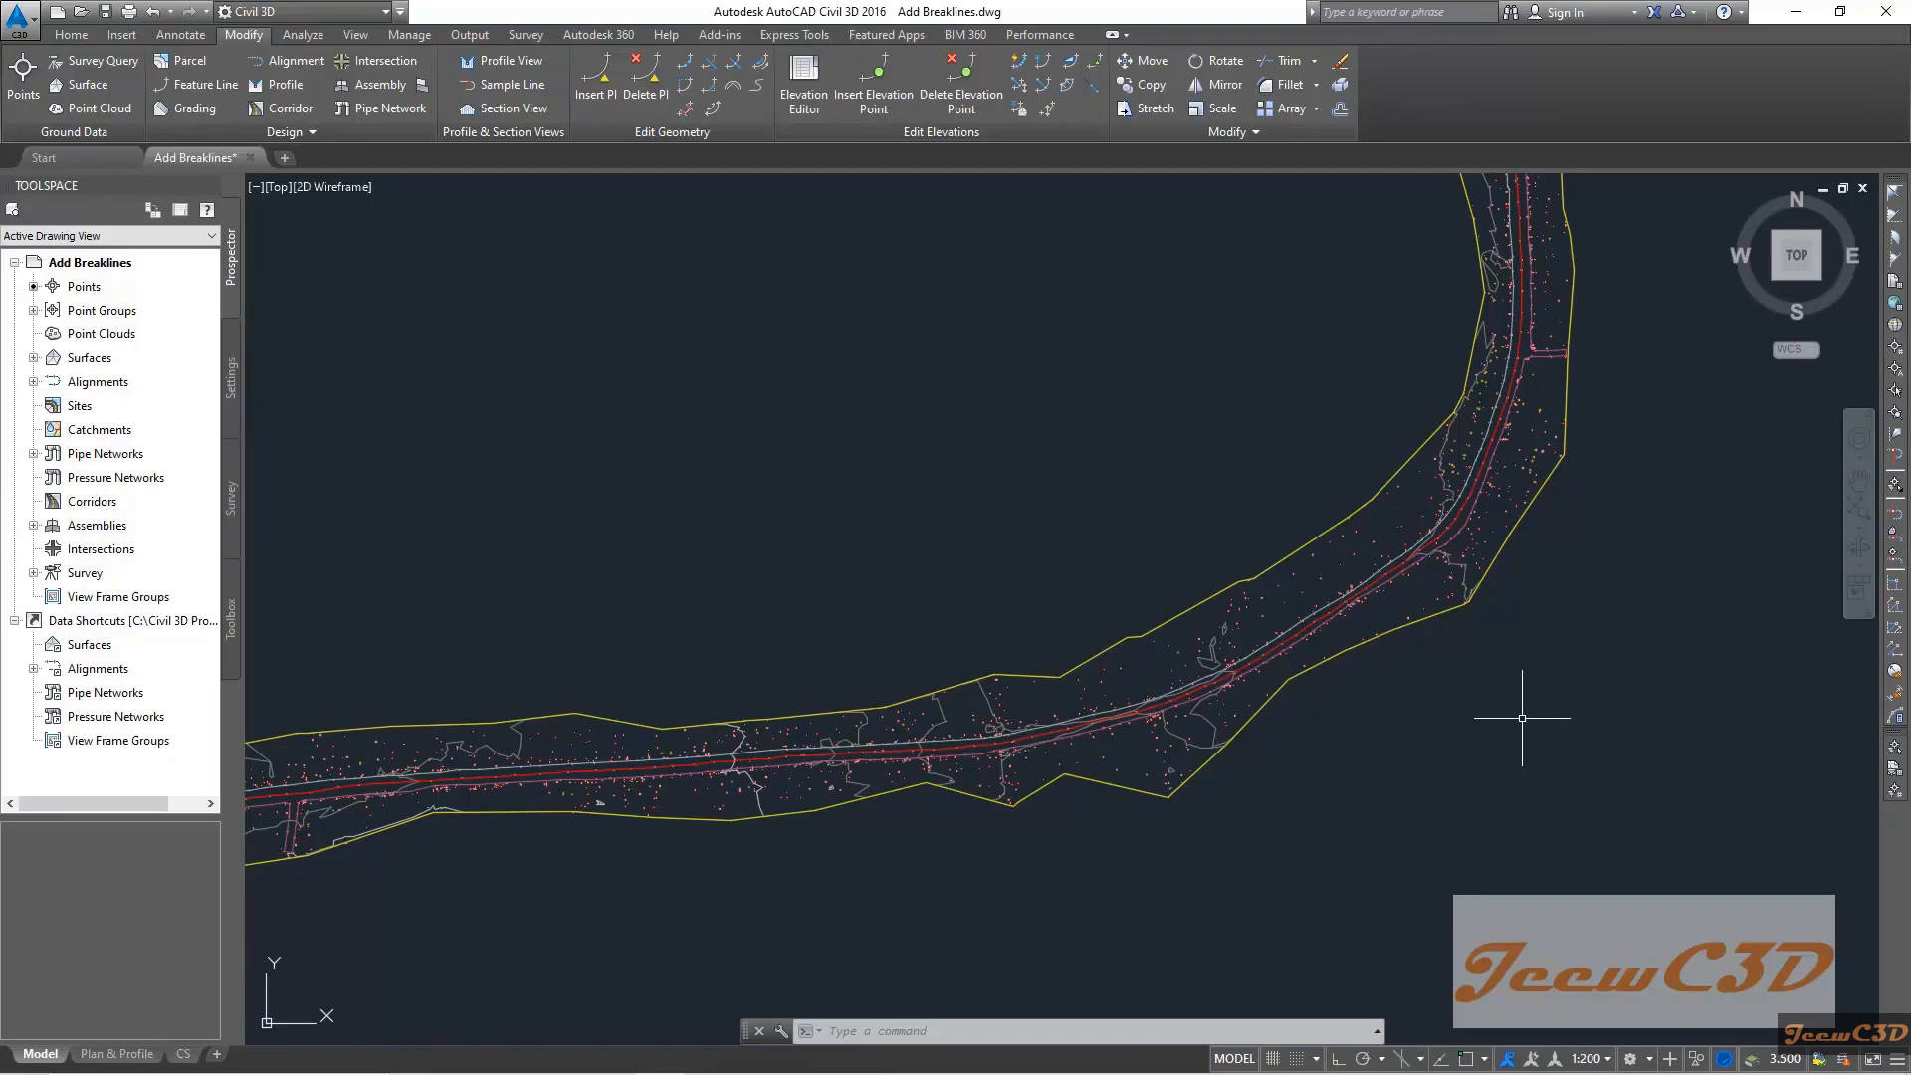
scroll(1522, 717, "down", 3)
middle_click_drag(1234, 834, 1290, 665)
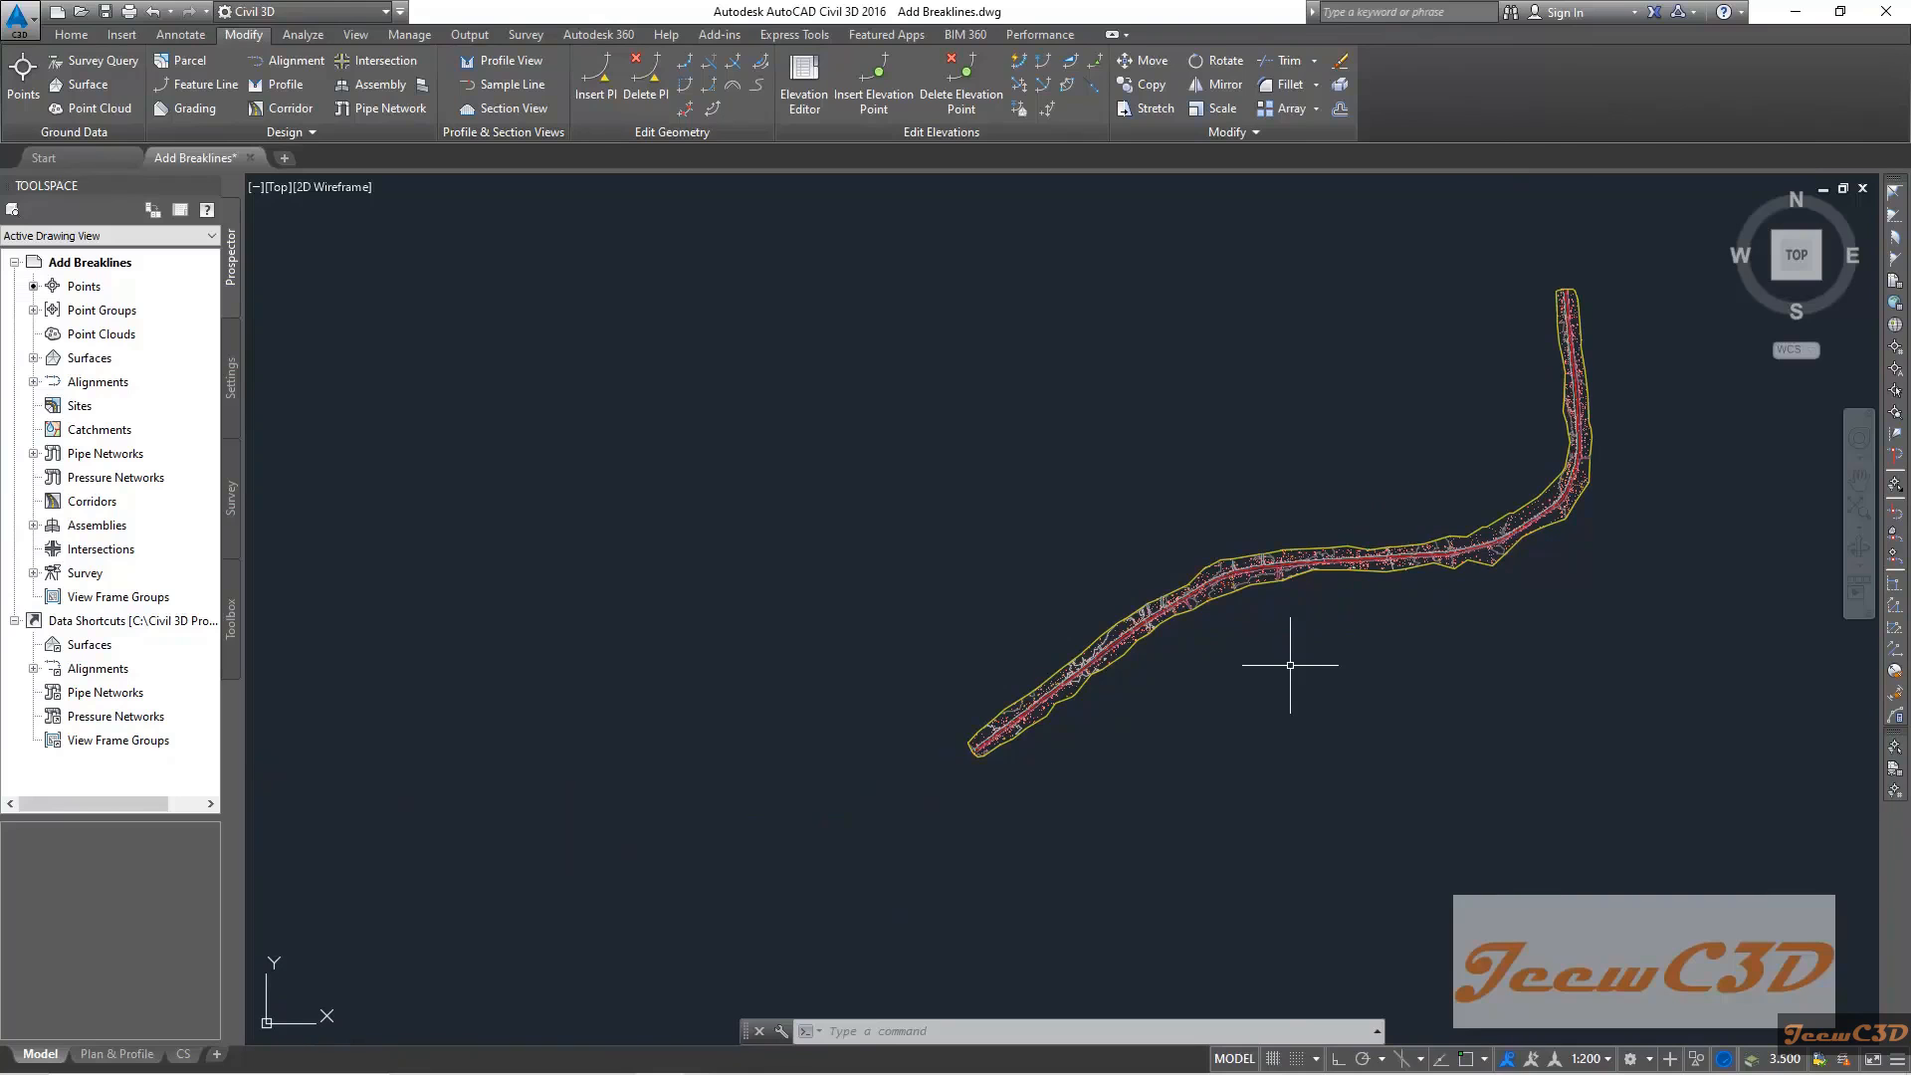
scroll(1040, 726, "up", 5)
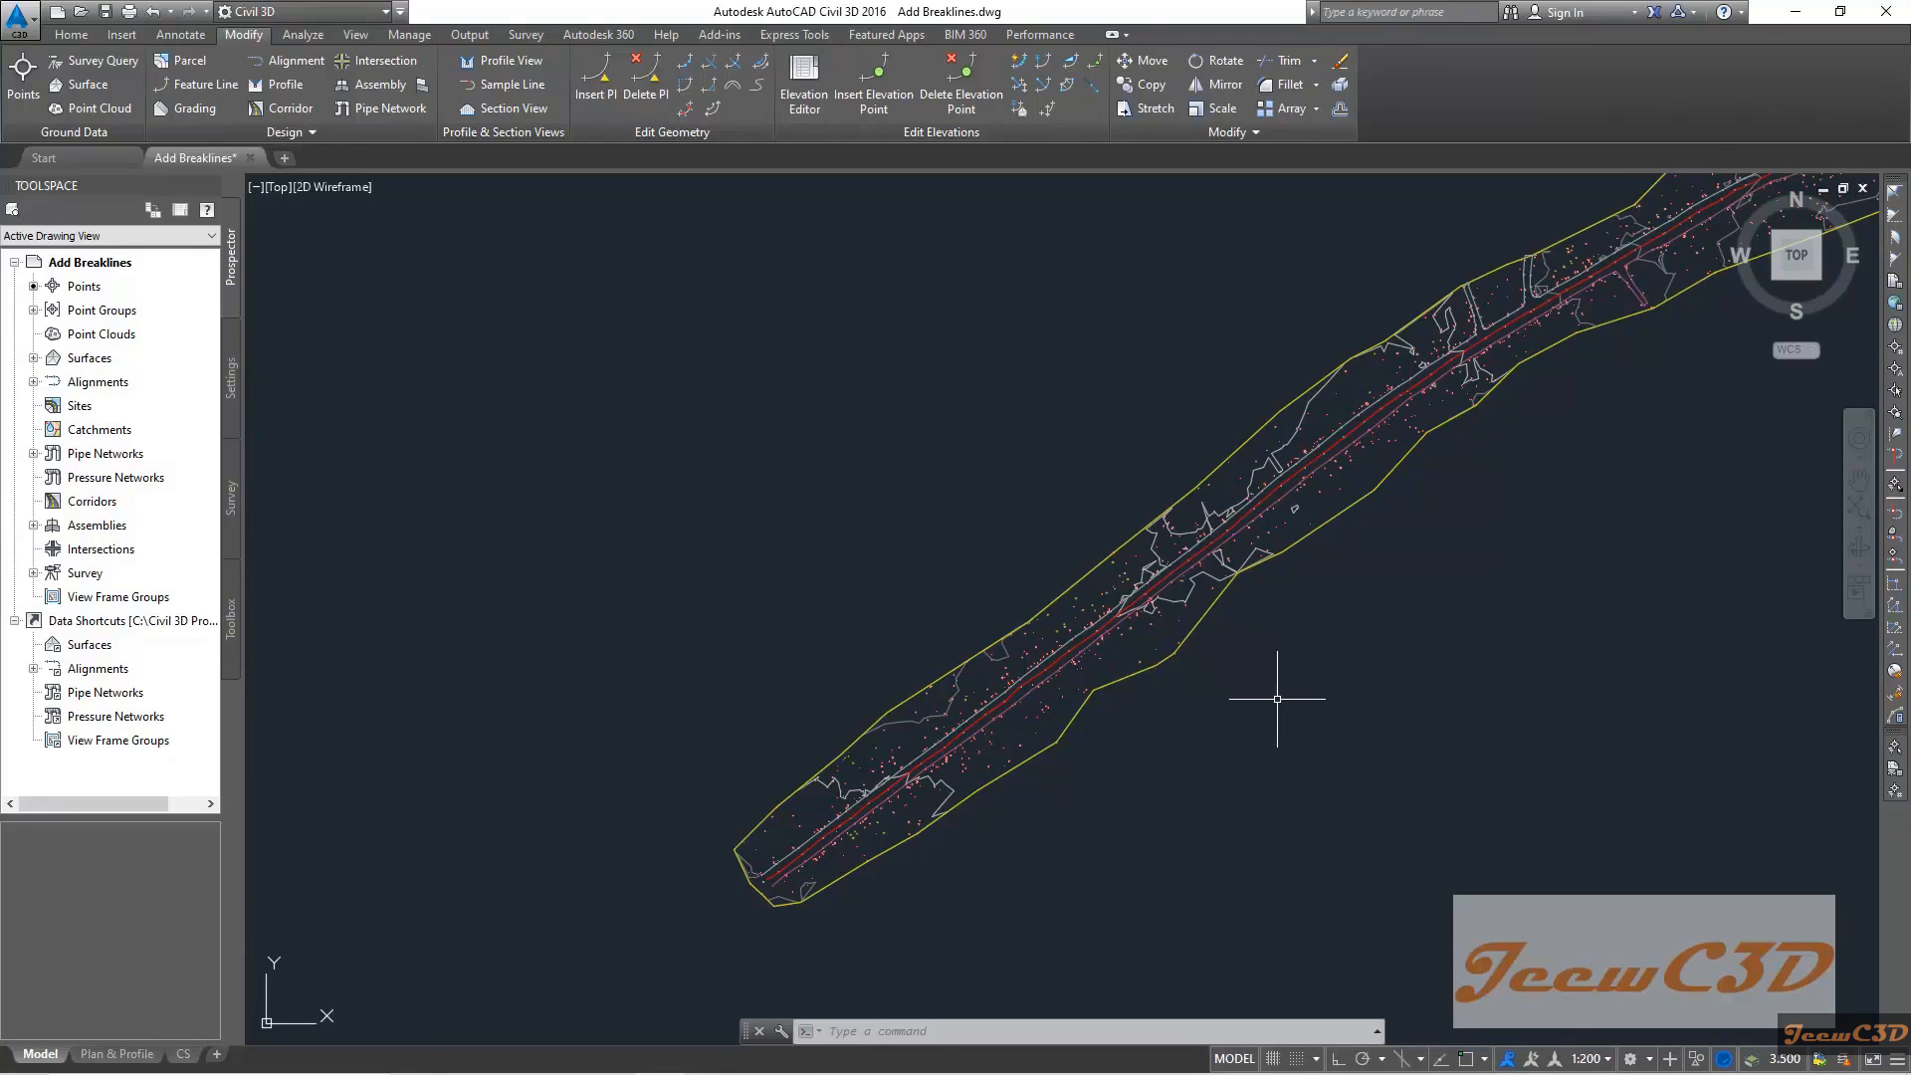
scroll(1092, 760, "up", 3)
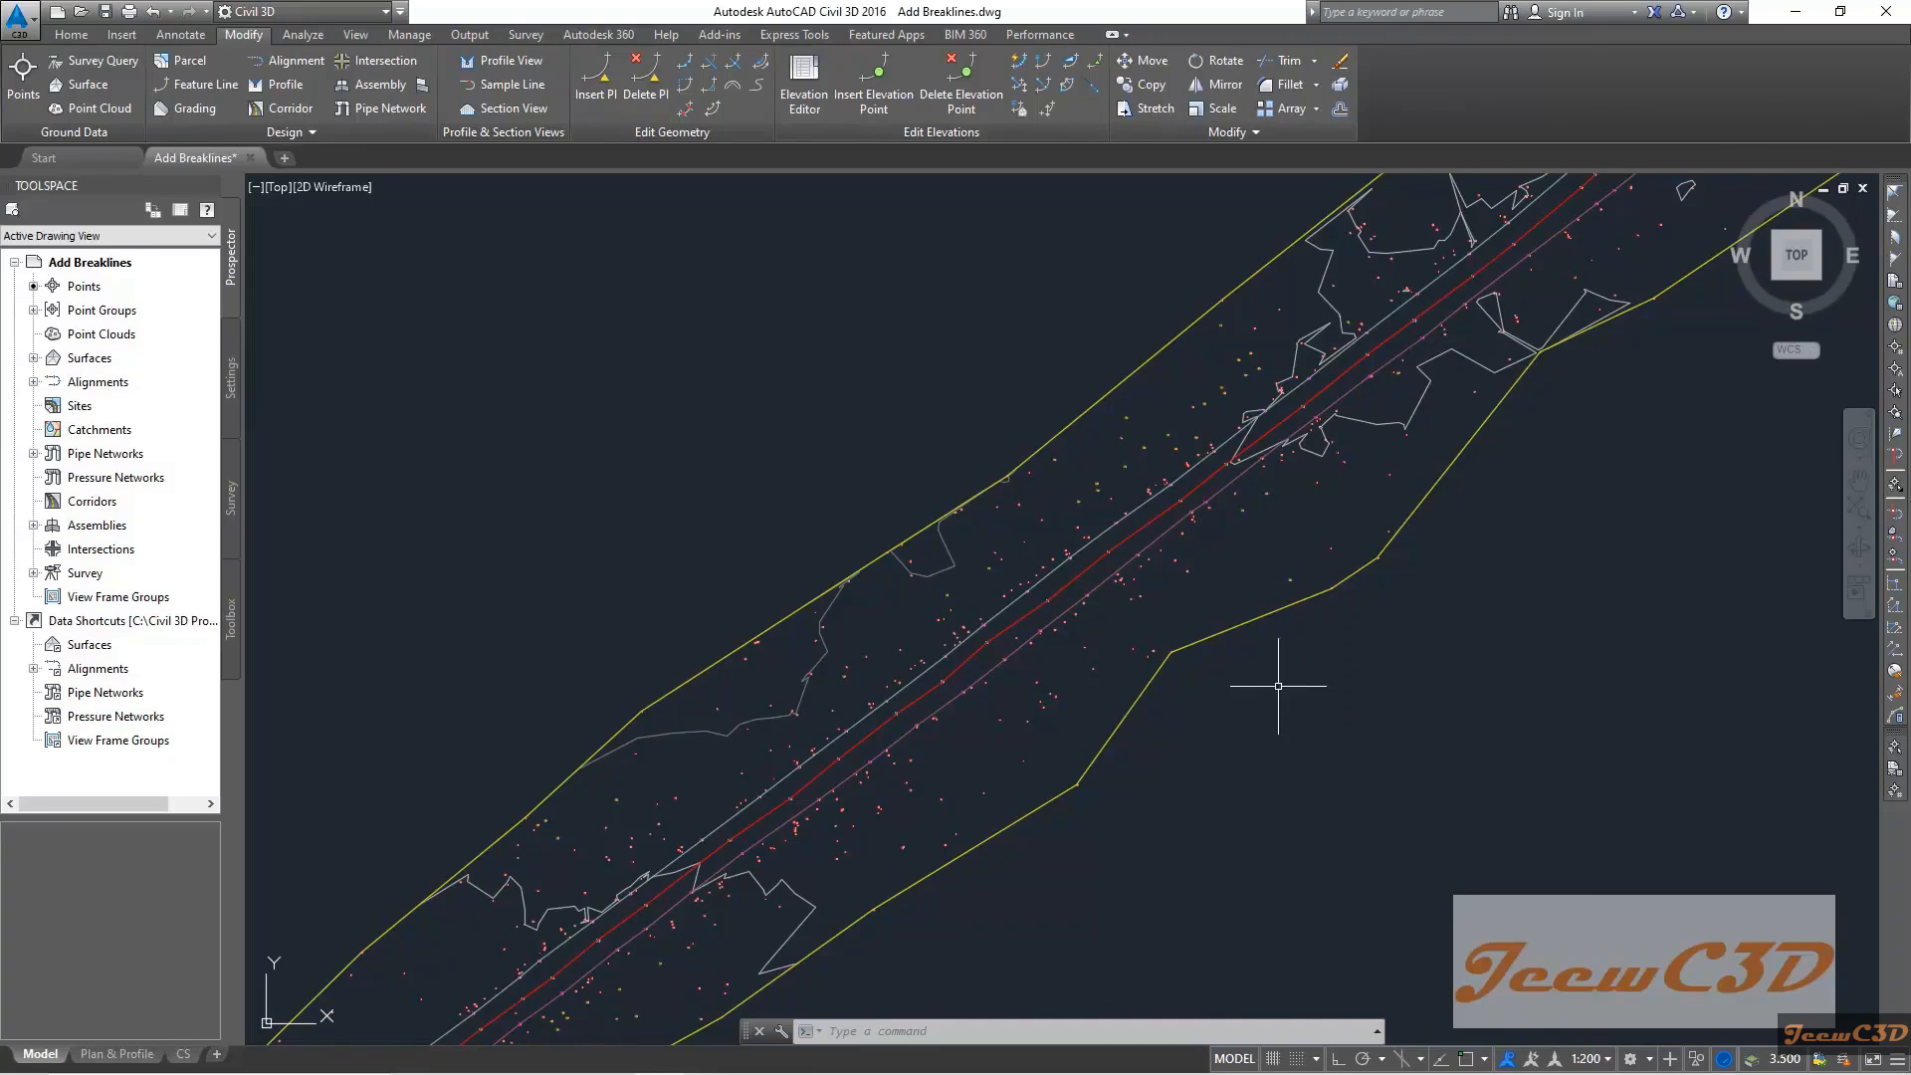
scroll(1246, 762, "down", 5)
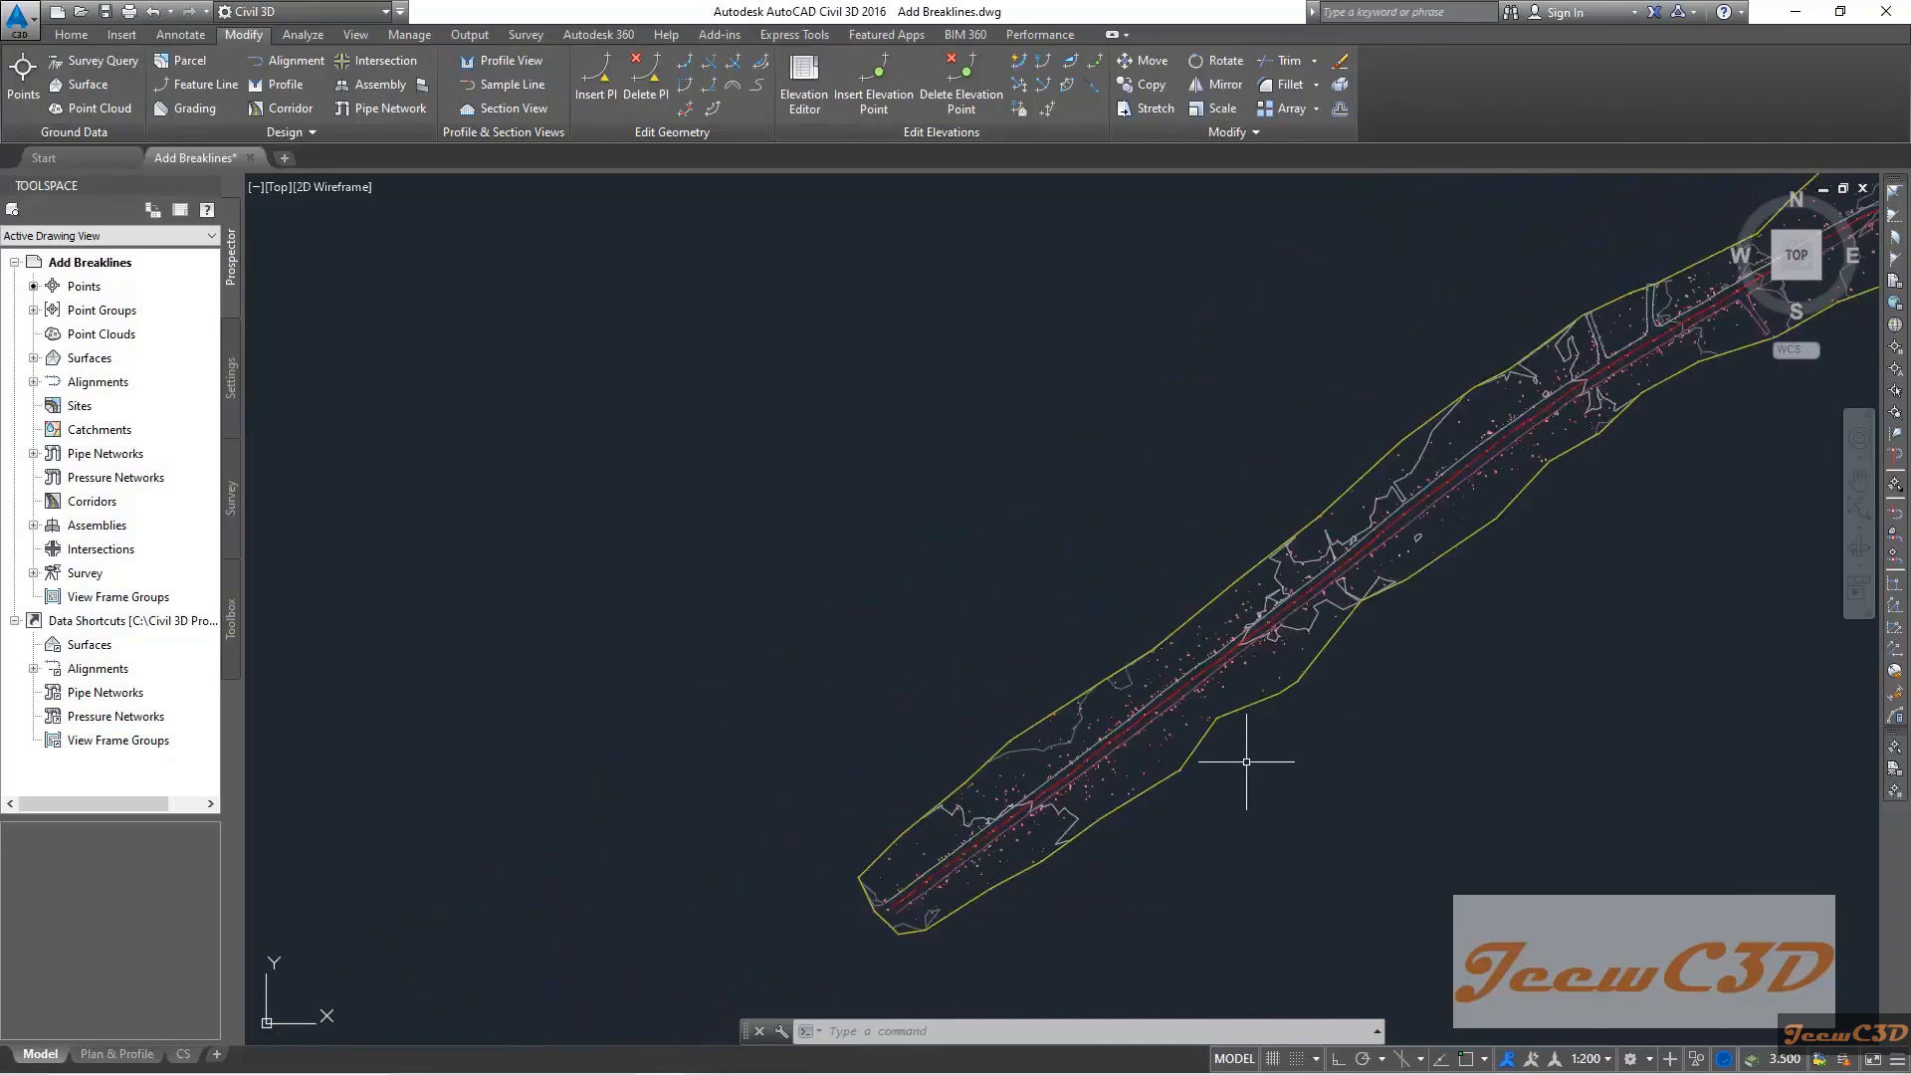
middle_click_drag(1433, 777, 1118, 720)
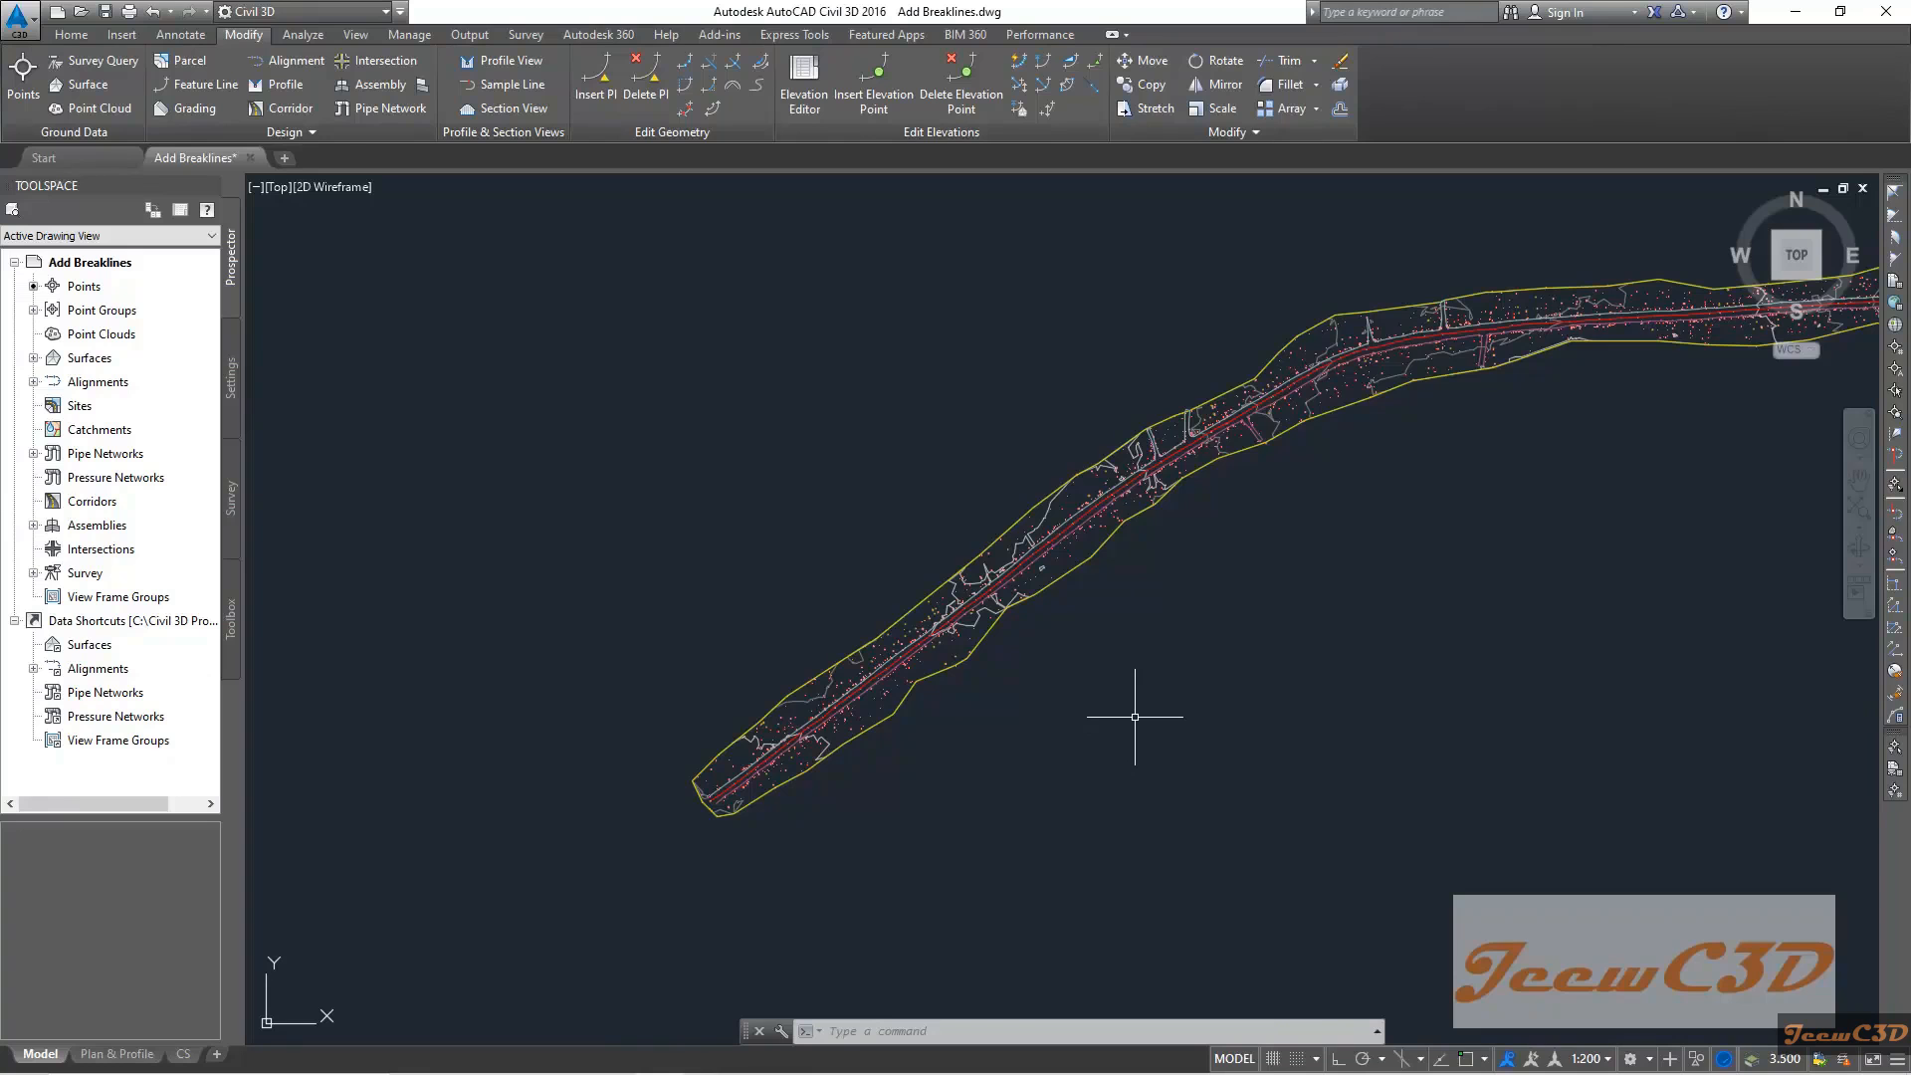
scroll(1134, 717, "up", 2)
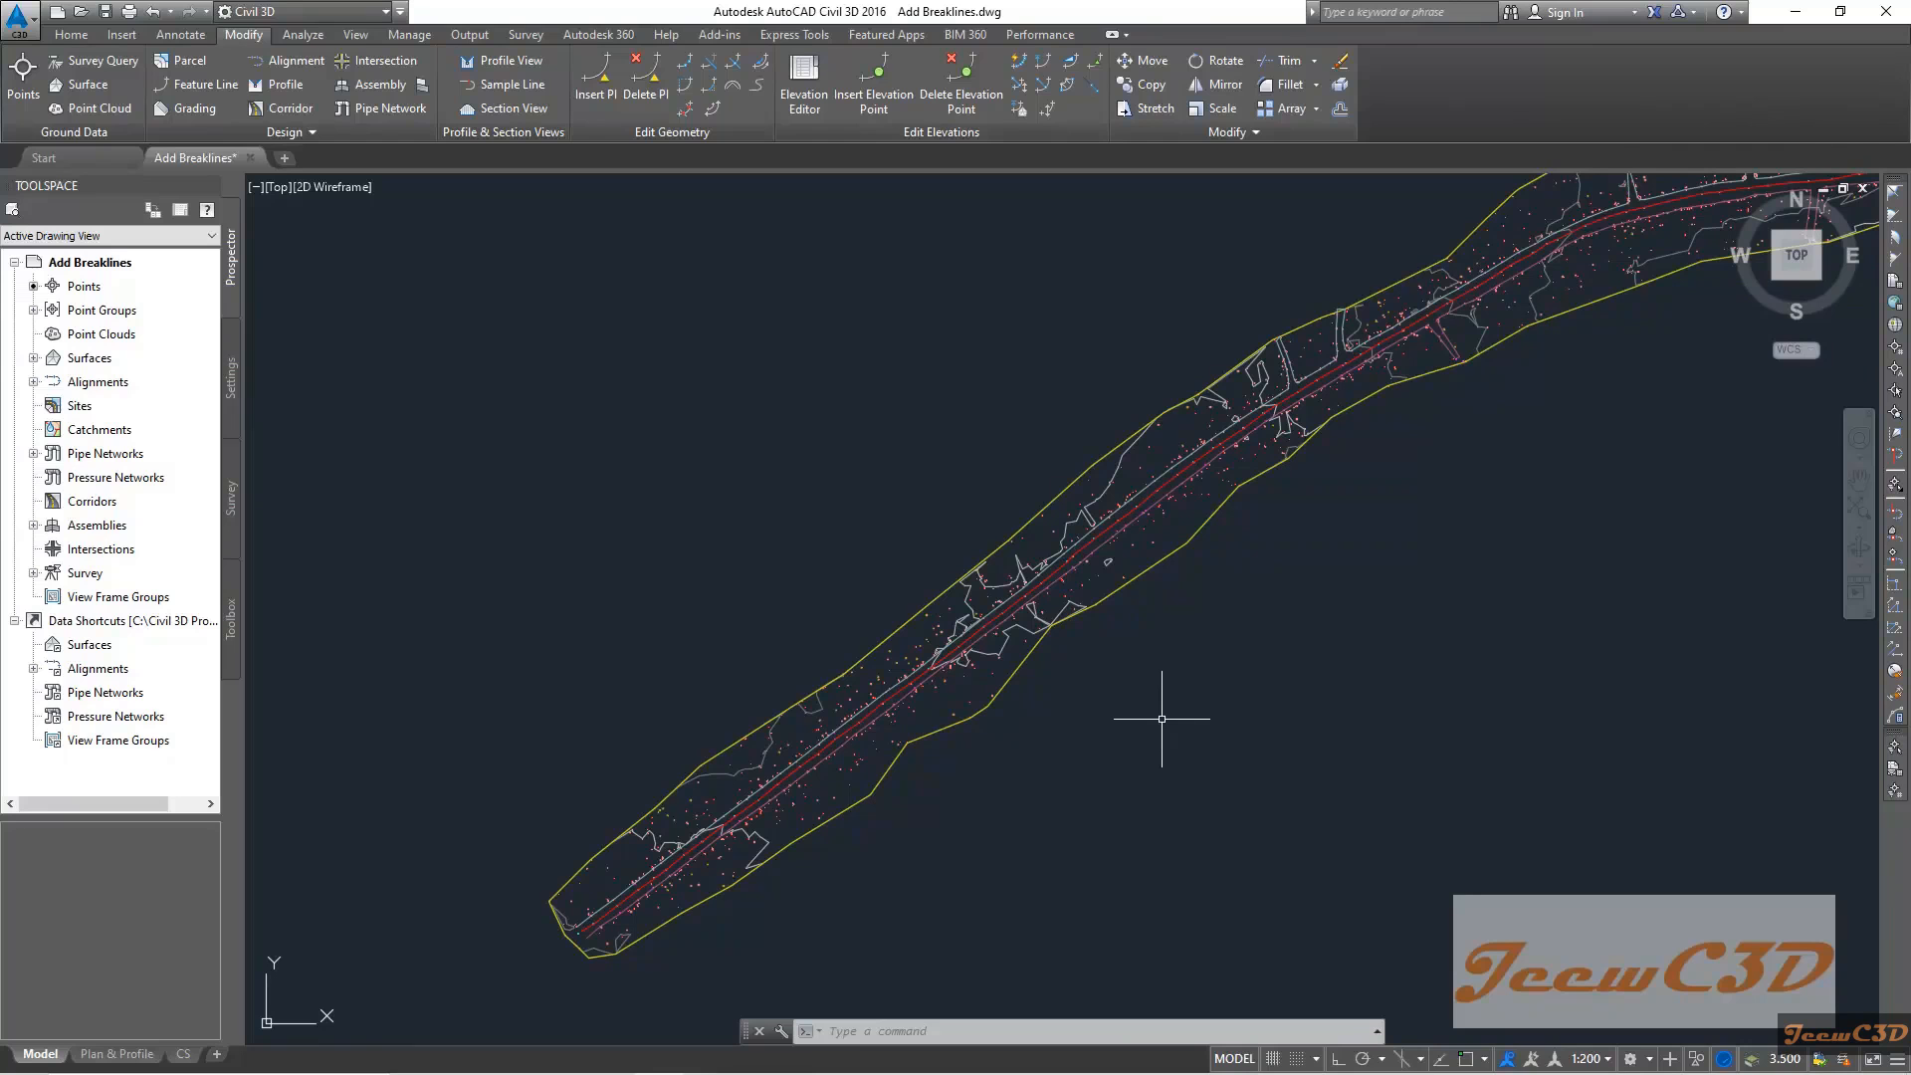
left_click(960, 580)
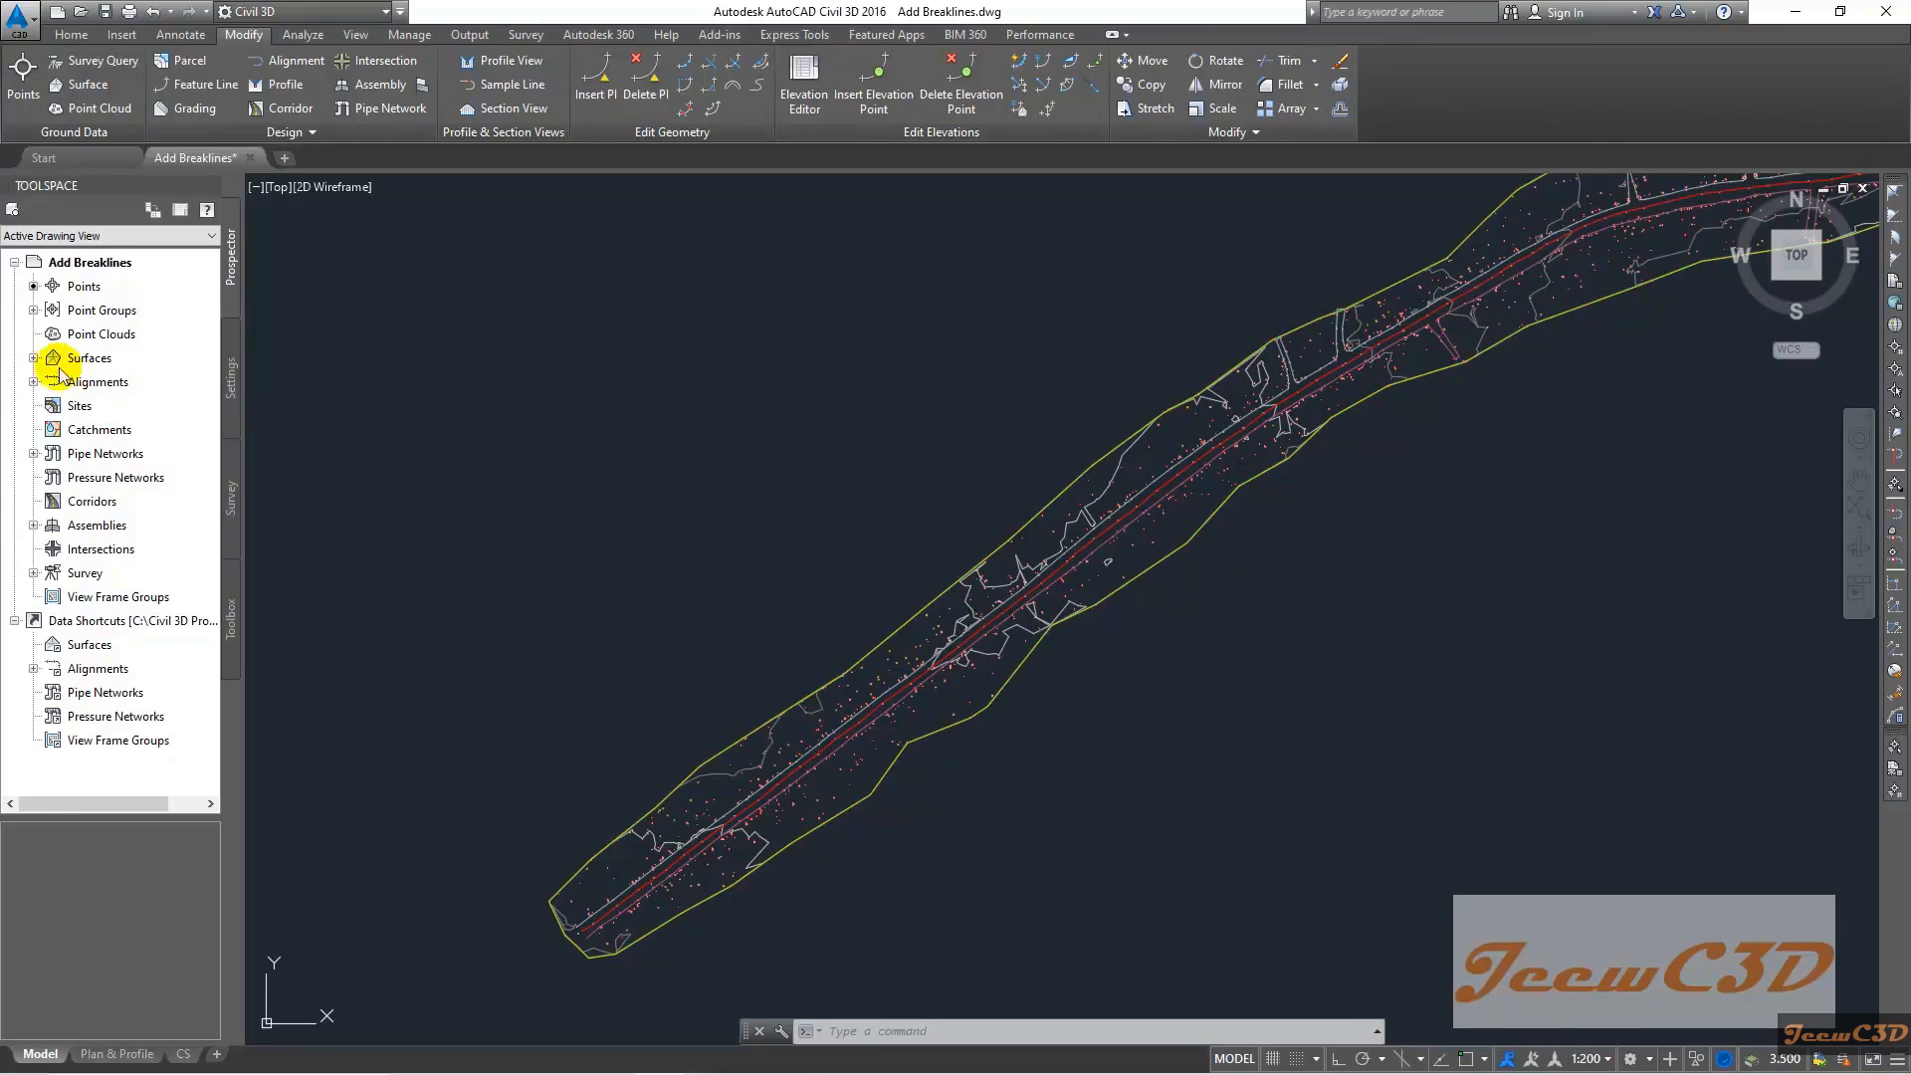
Start a LandXML export of the EG surface, accepting EG as the only object and LandXML version 1.2
left_click(116, 356)
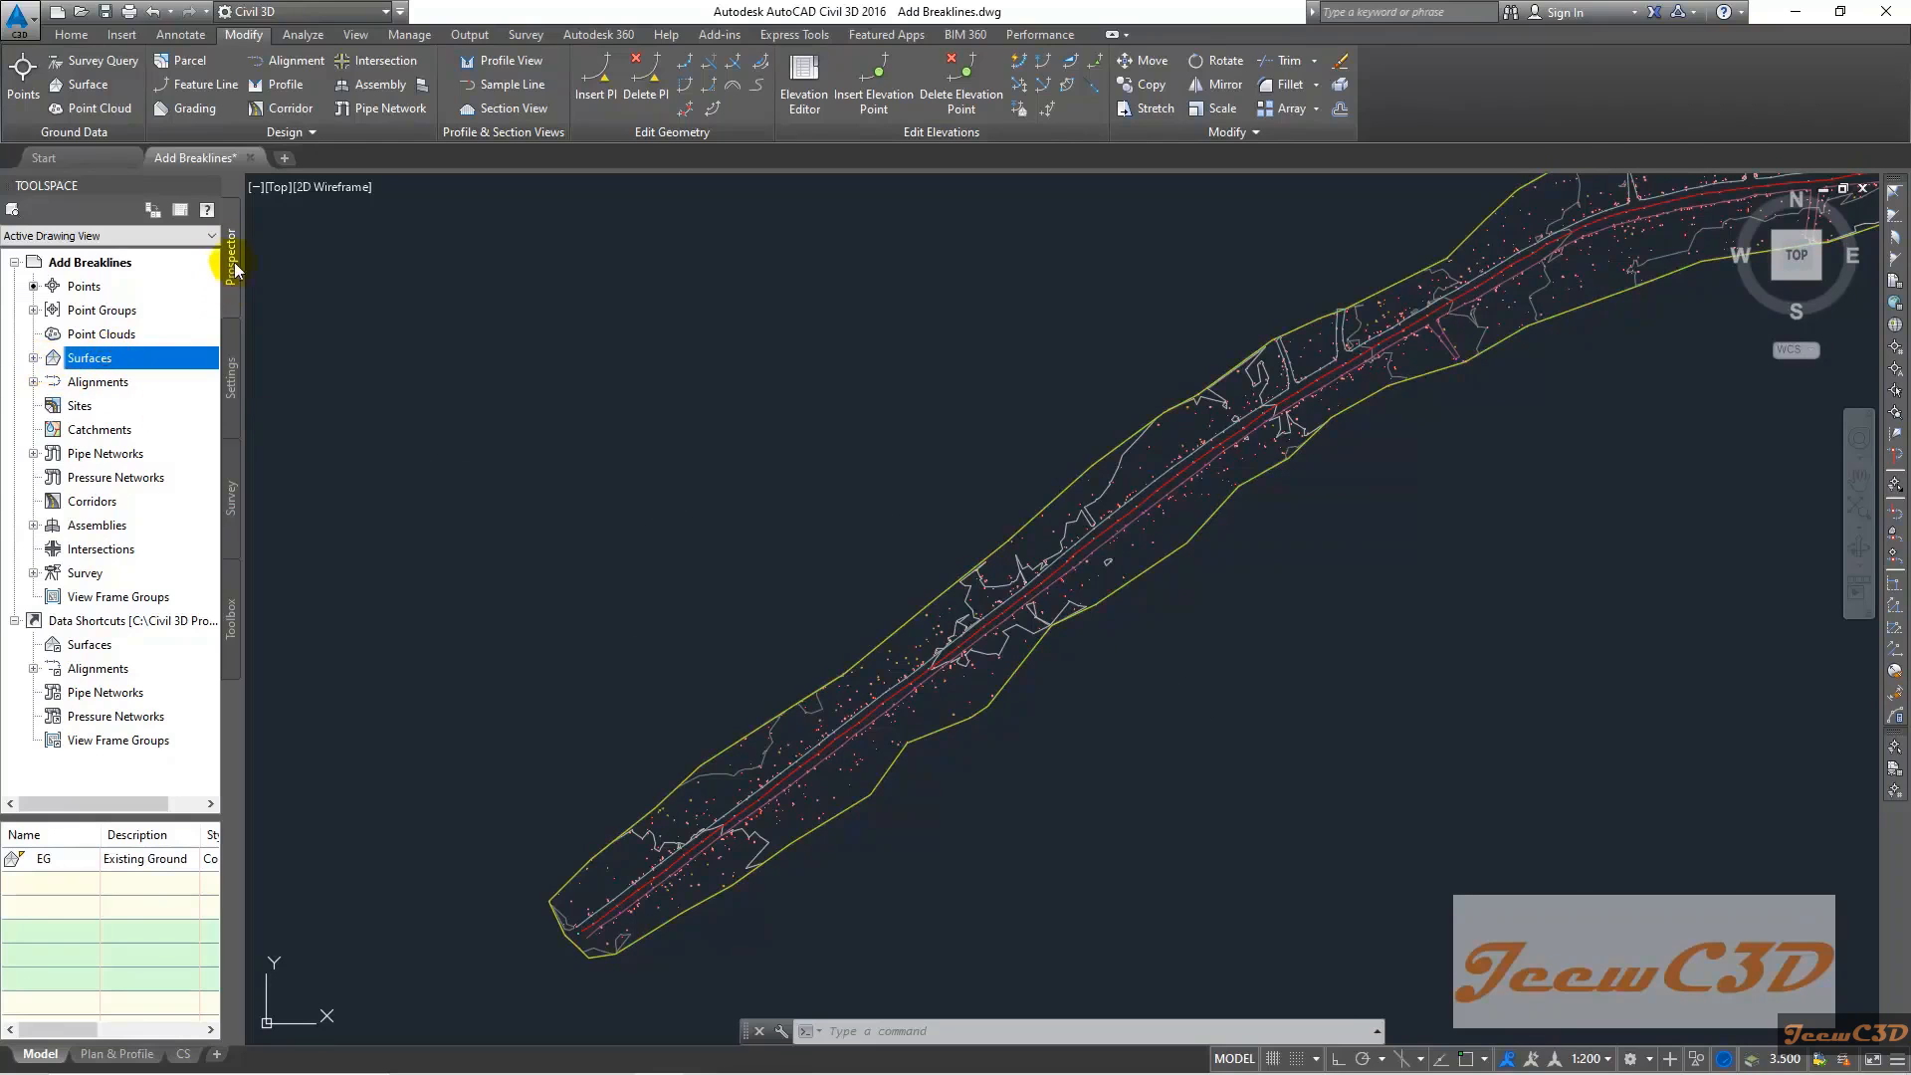
left_click(33, 357)
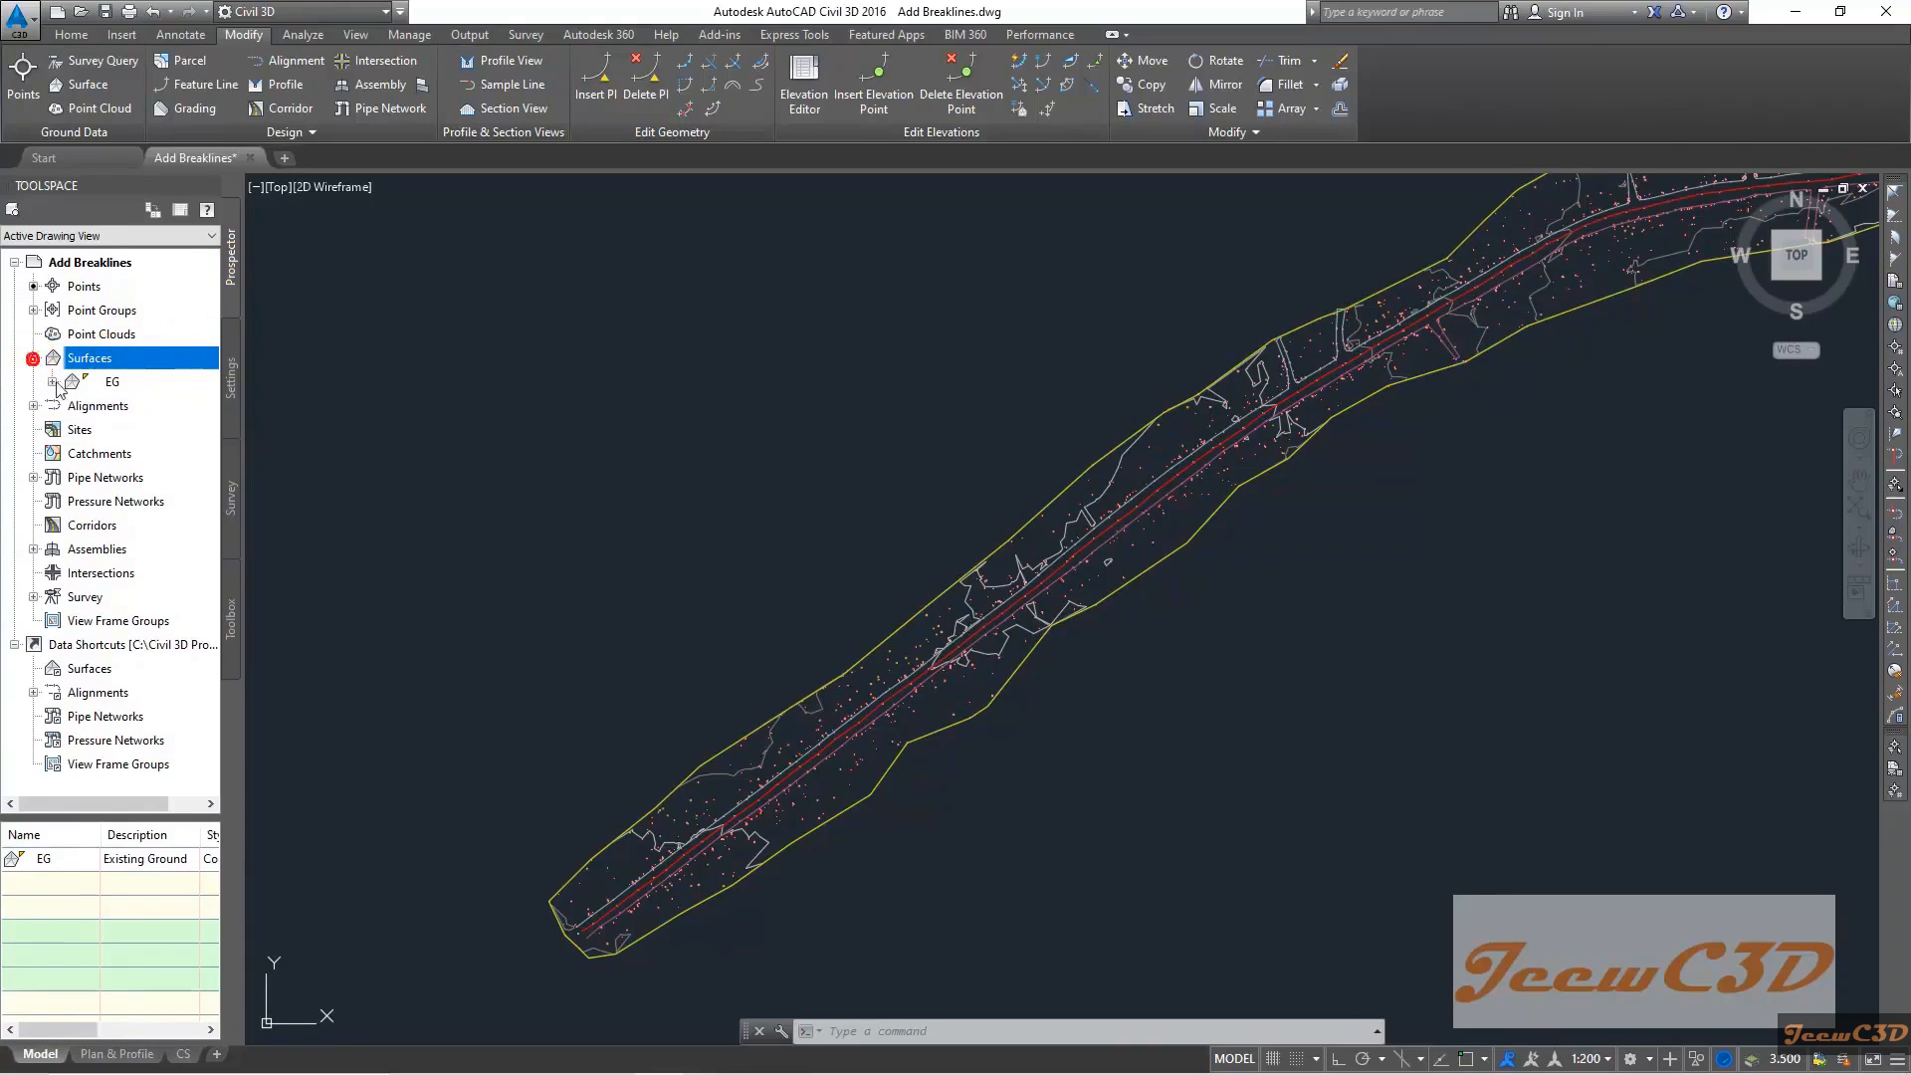
left_click(116, 384)
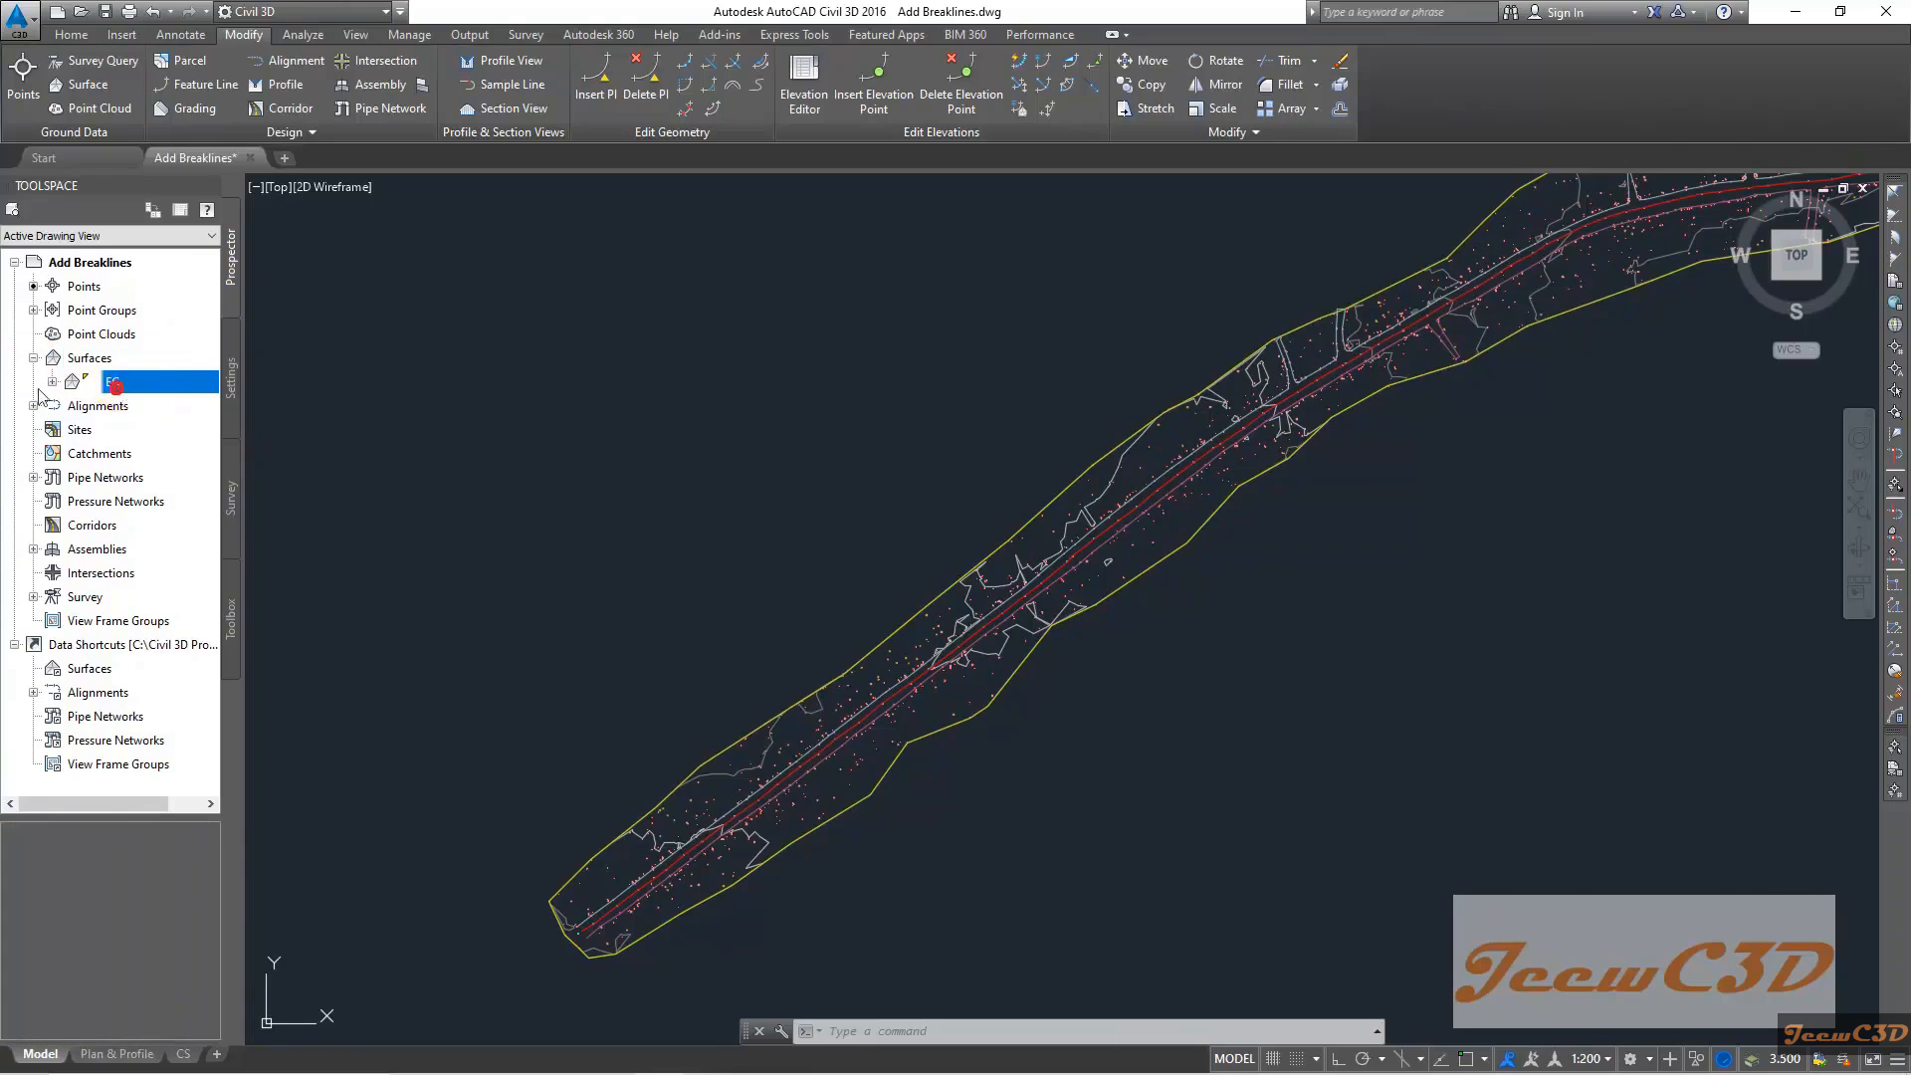
right_click(124, 388)
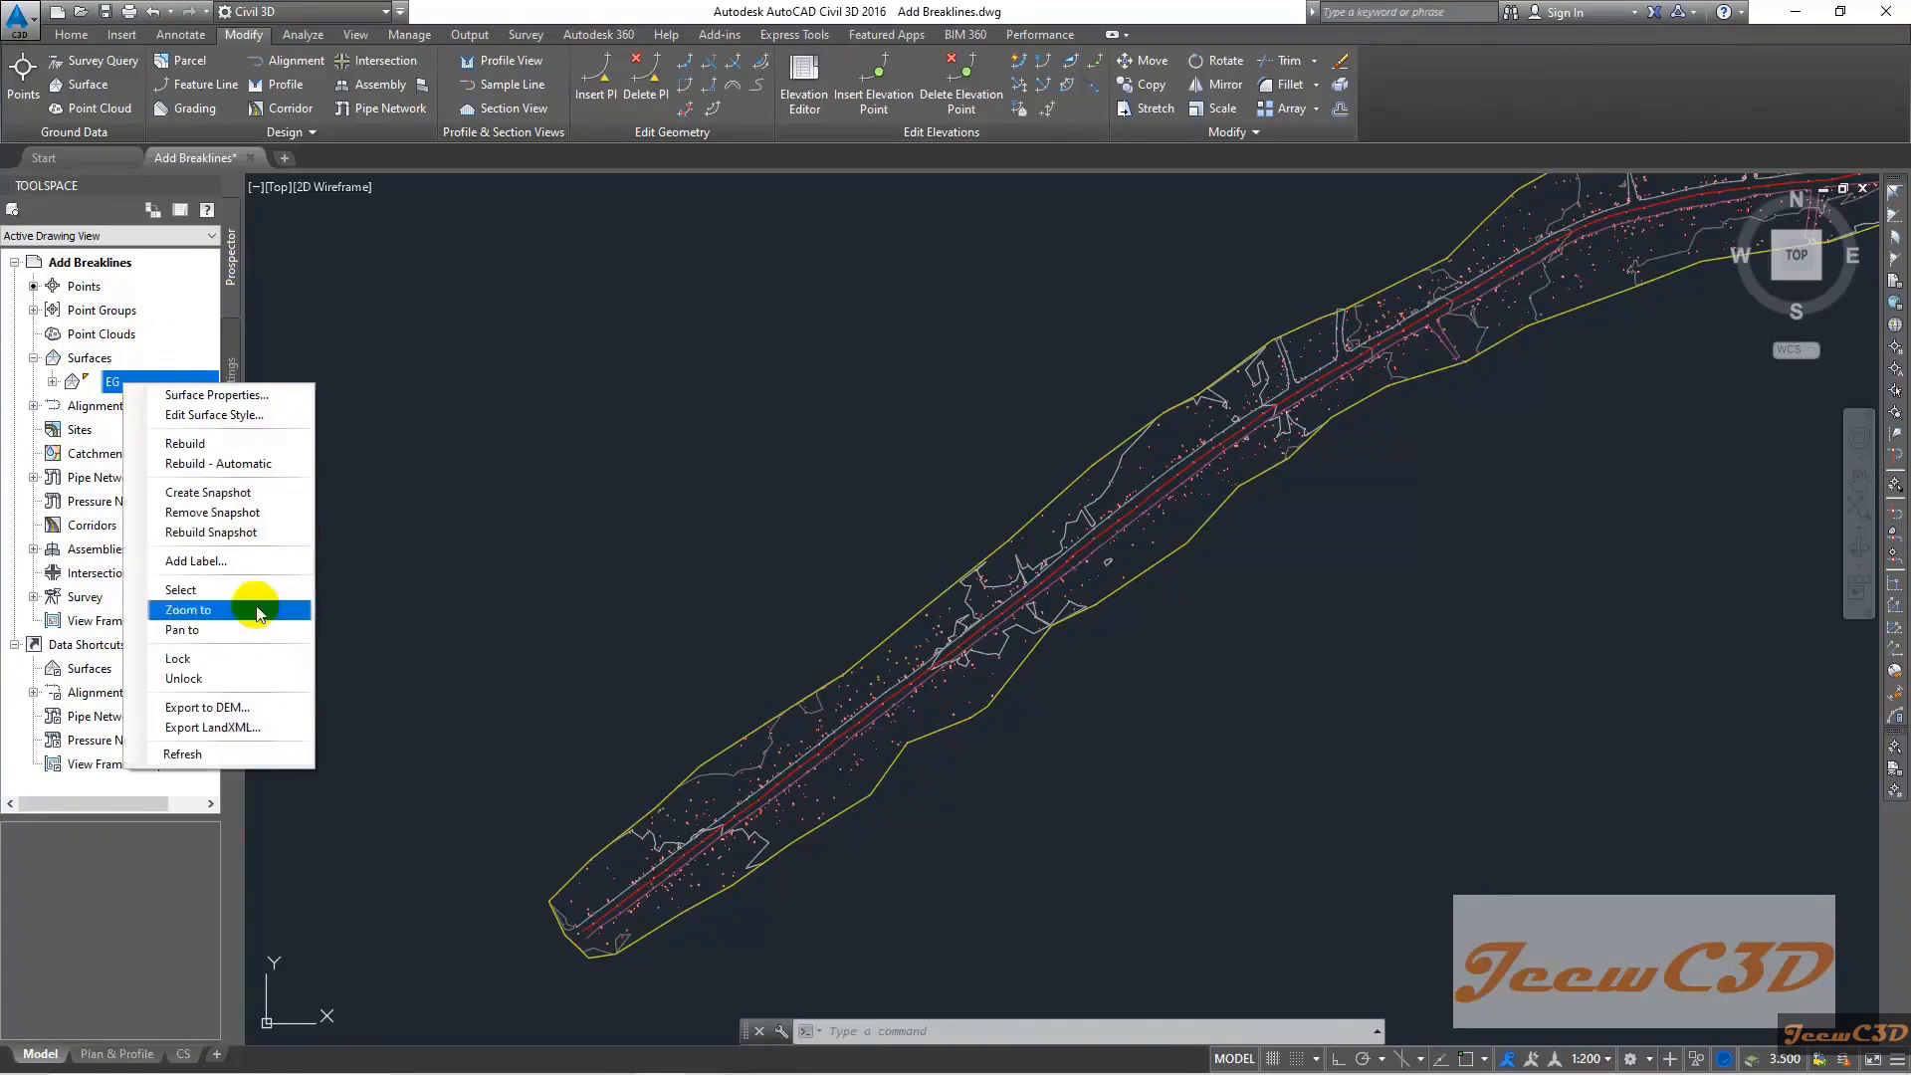
left_click(229, 726)
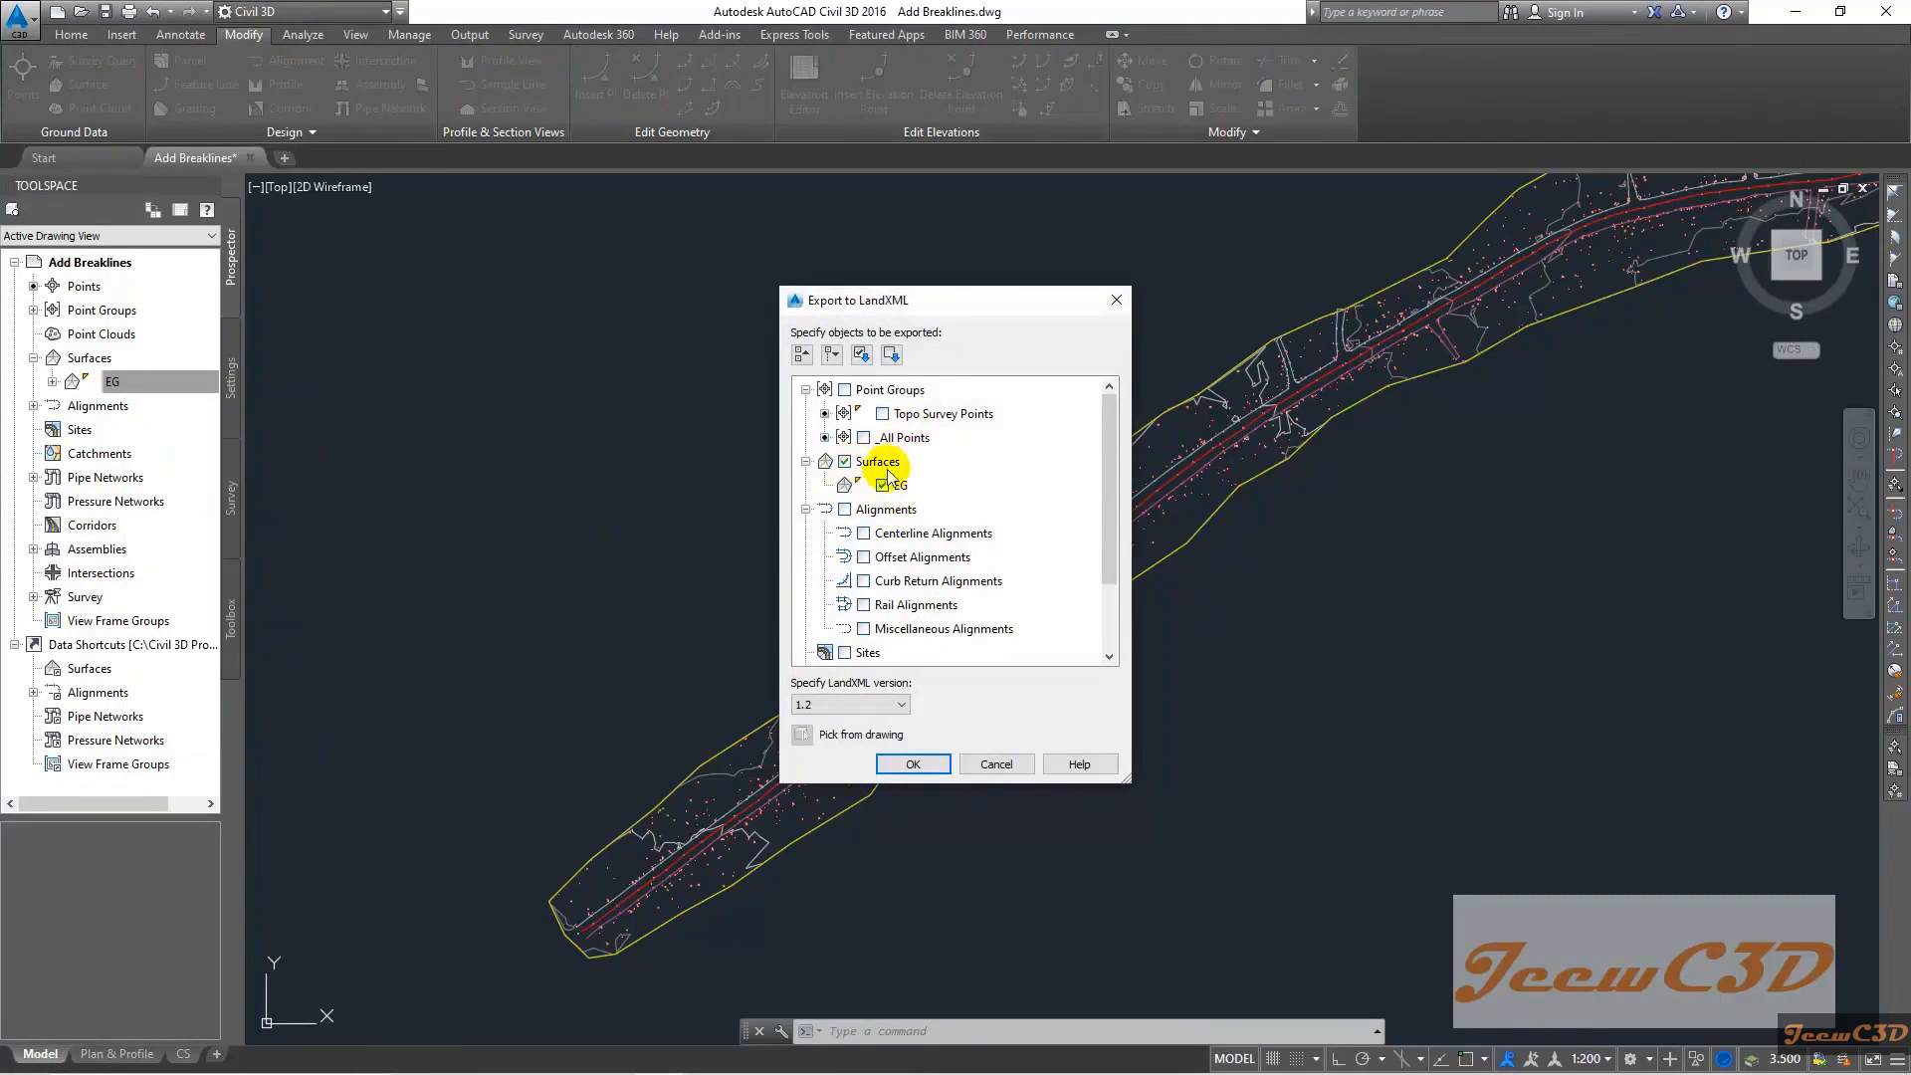
left_click(913, 763)
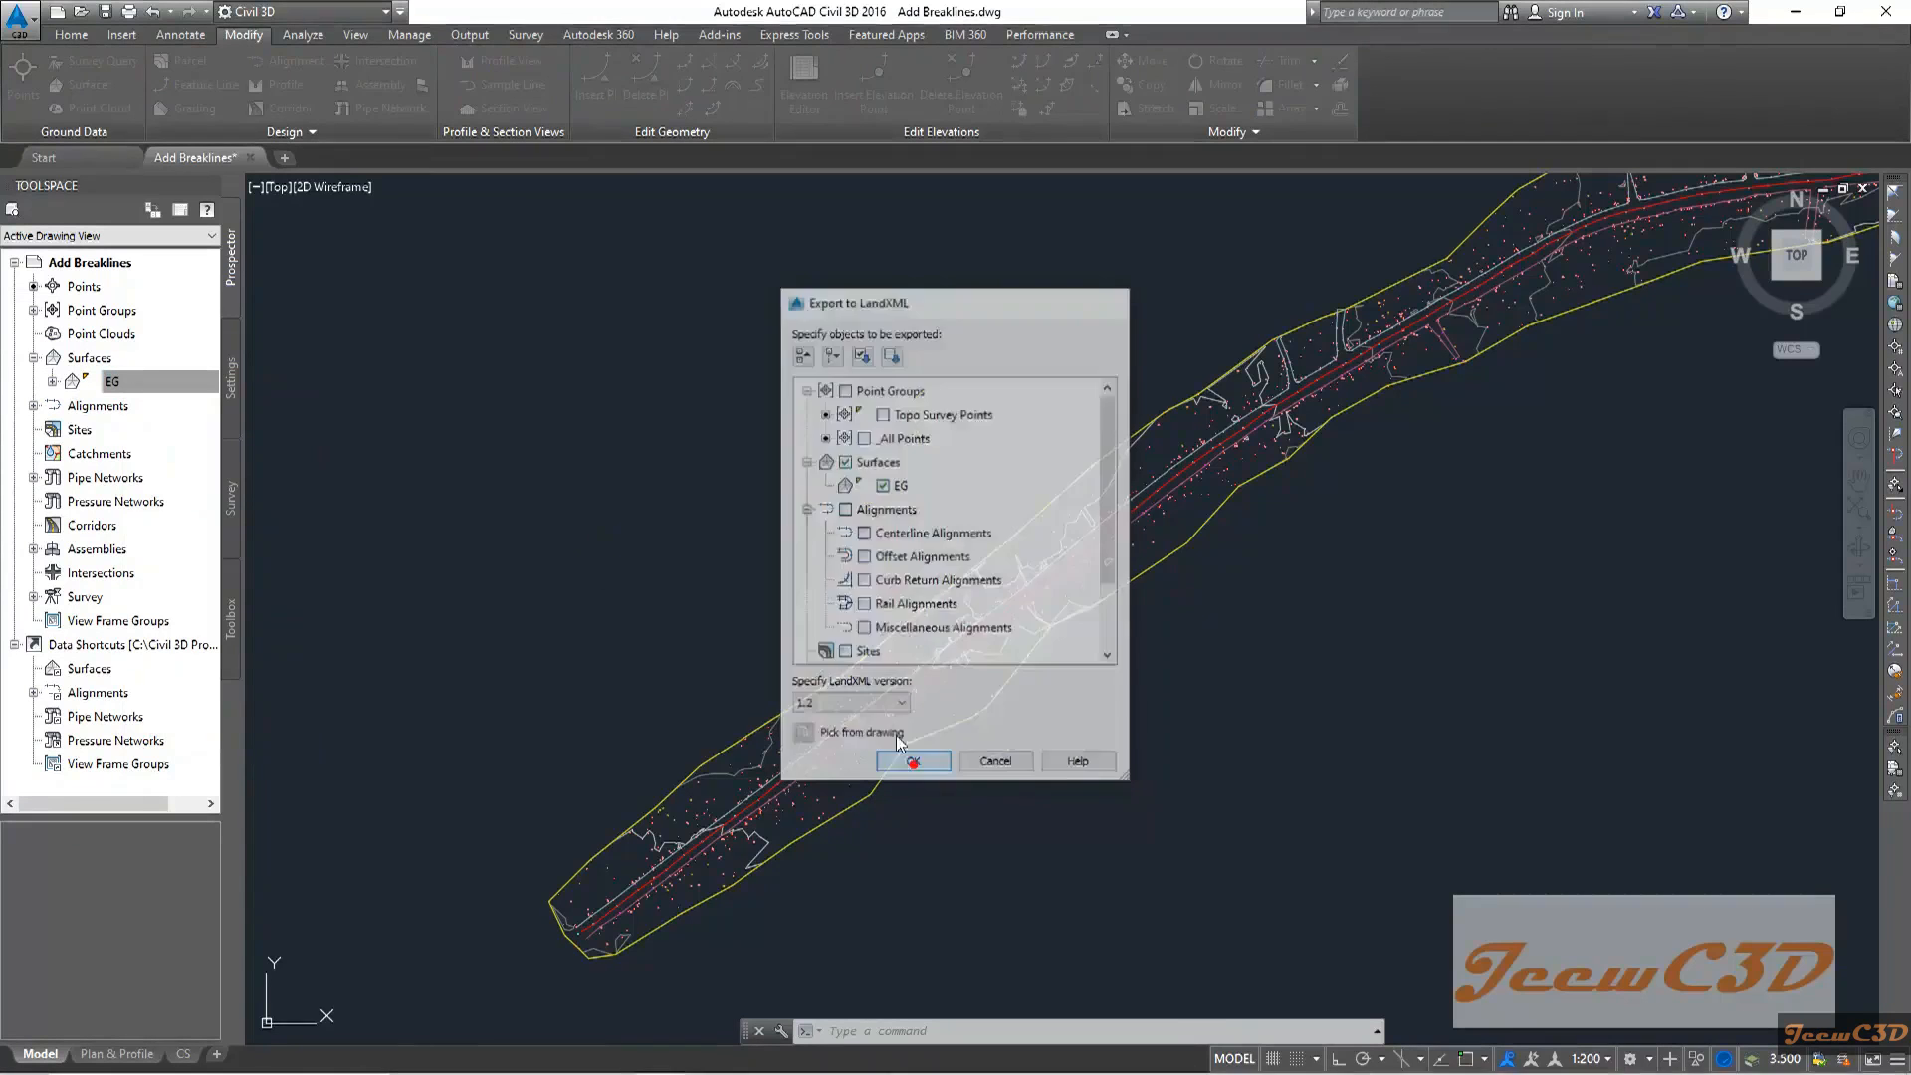
Save the LandXML file as EG in the CE 760 Civil 3D folder on the Desktop
left_click(701, 622)
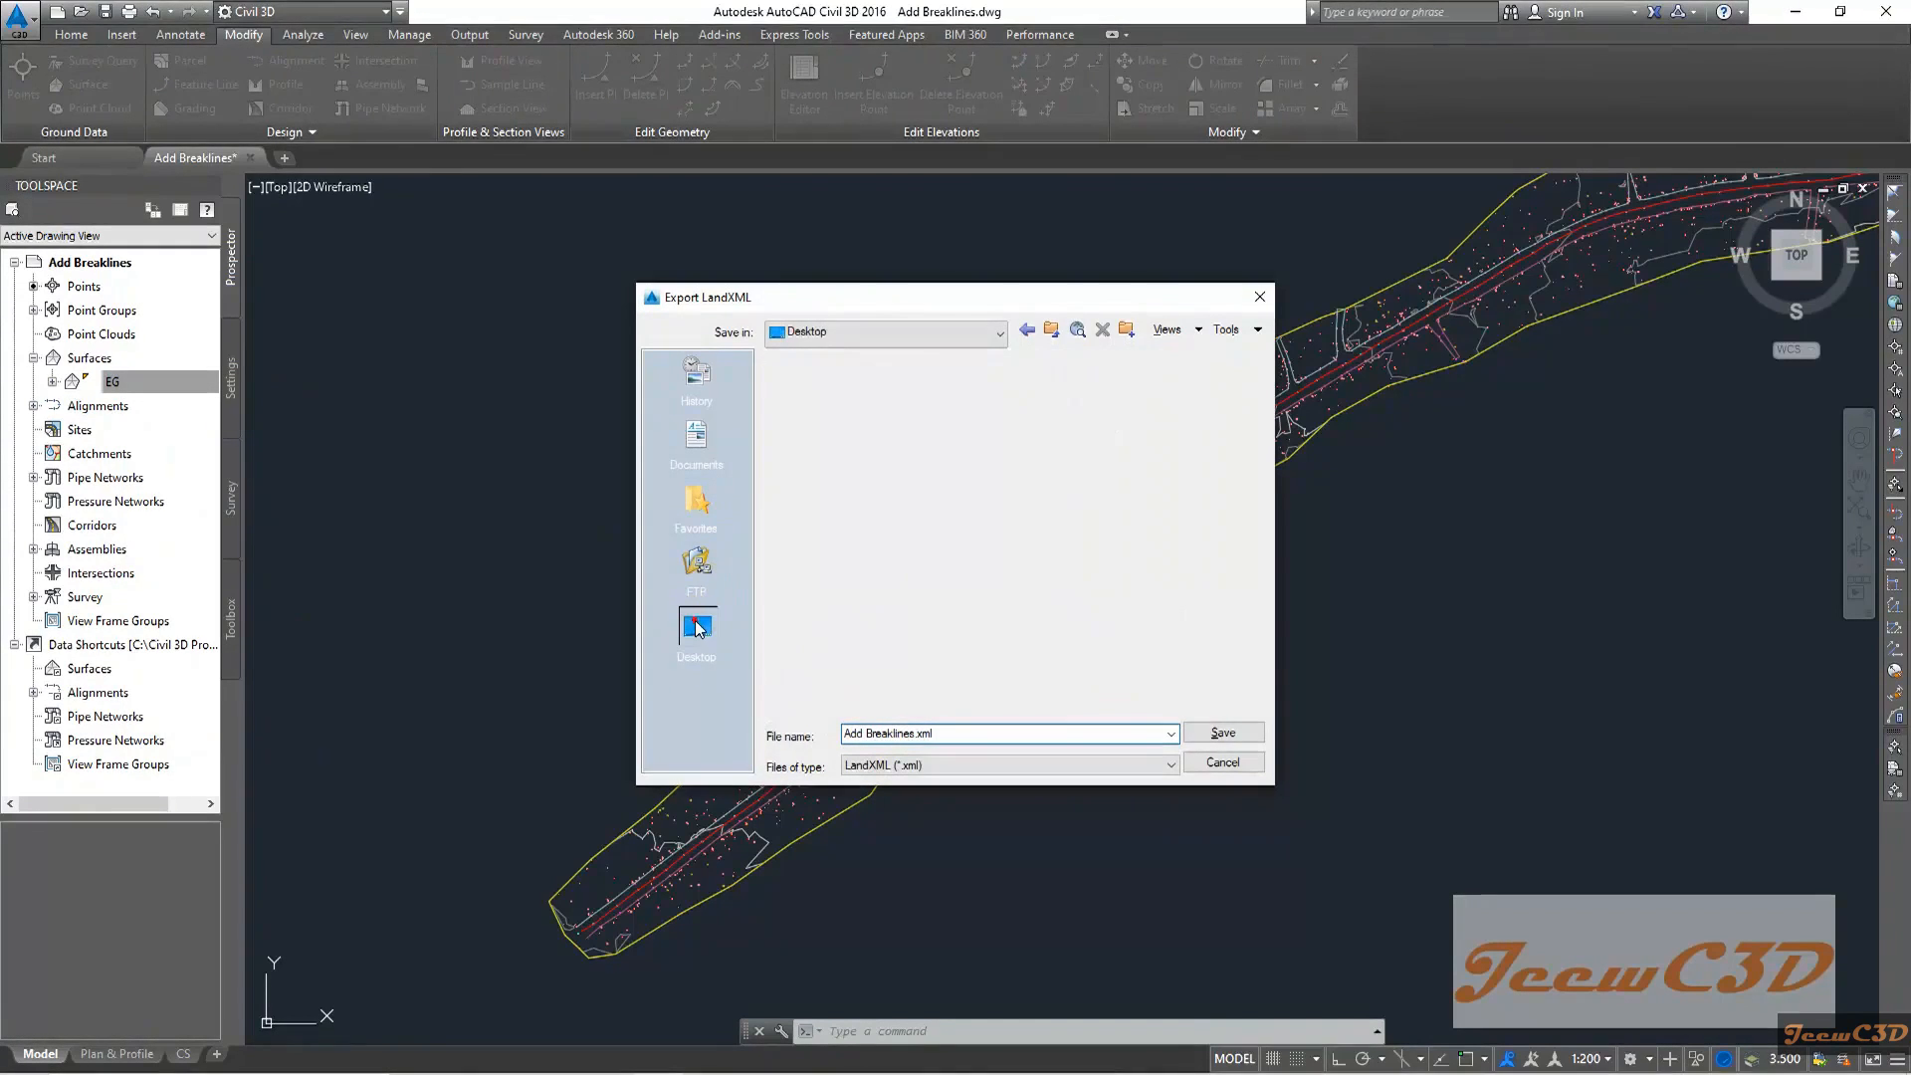
double_click(851, 477)
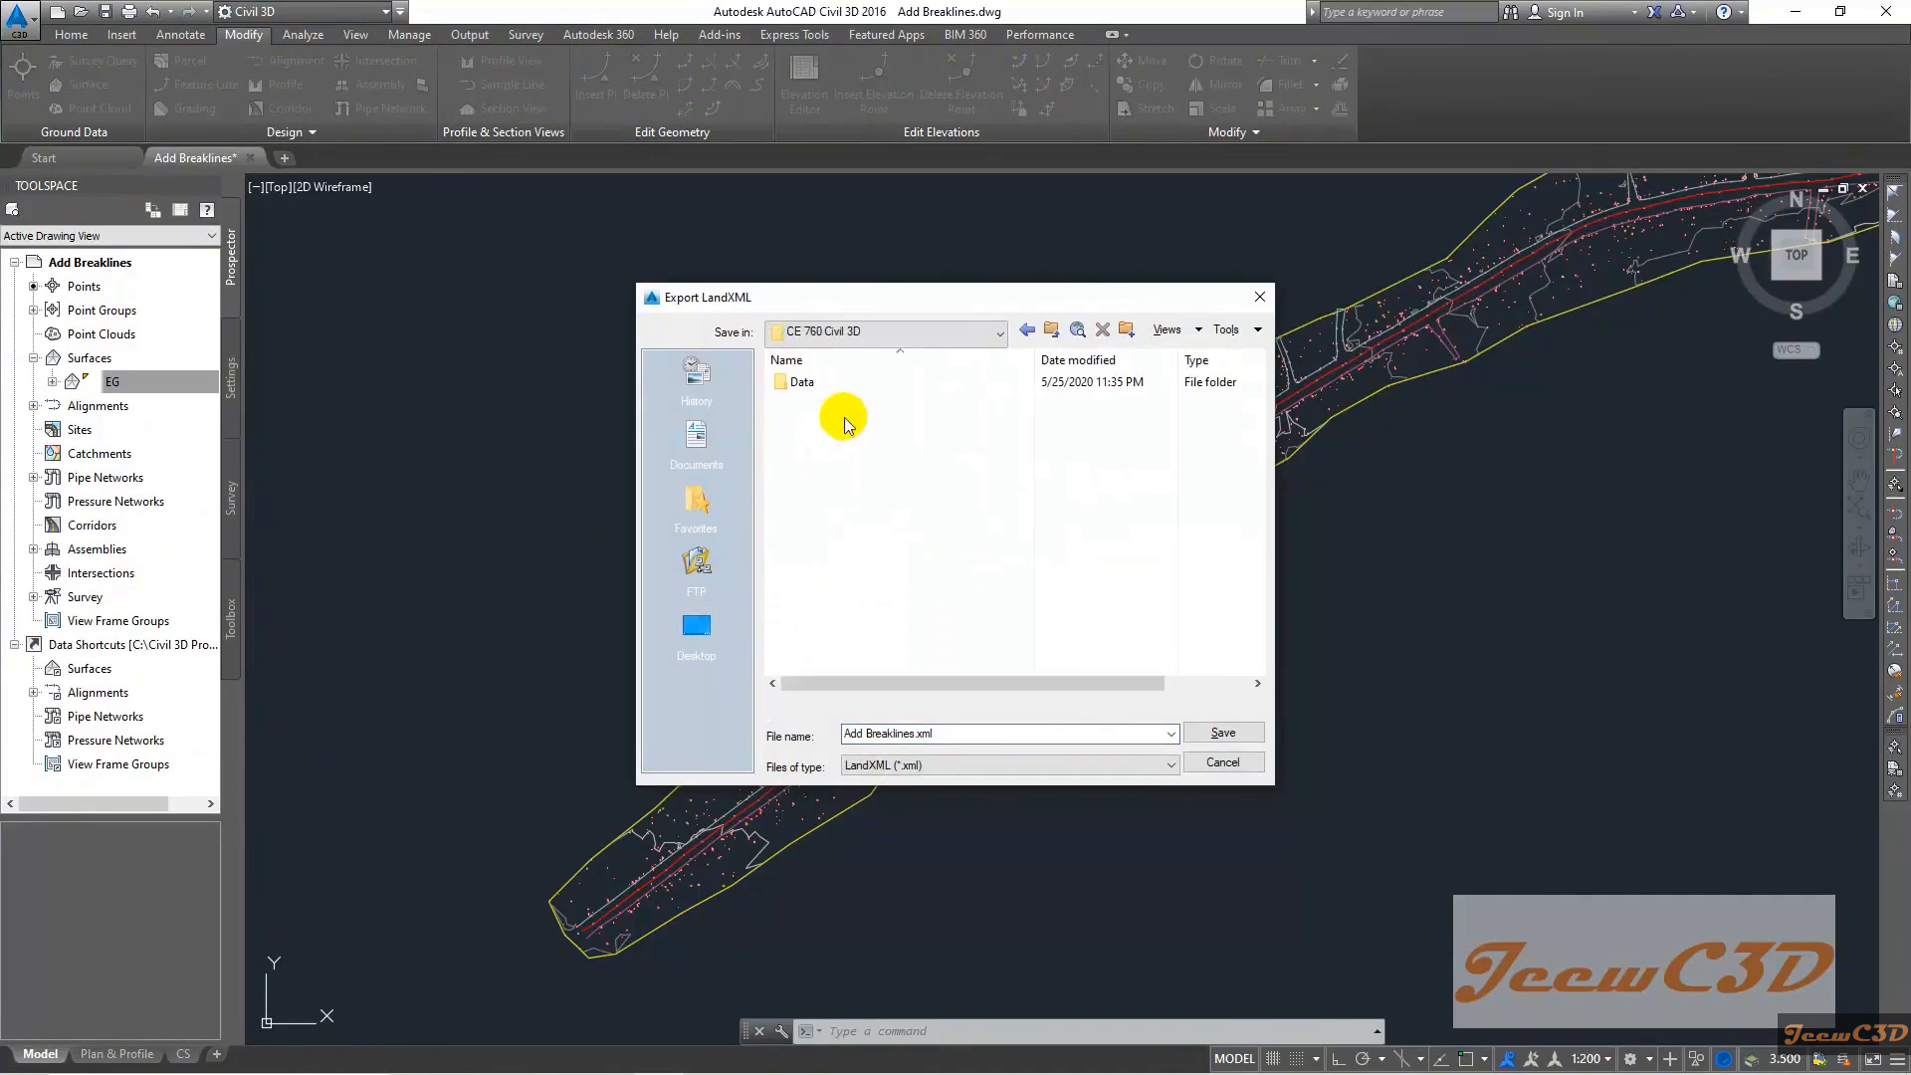
left_click(851, 732)
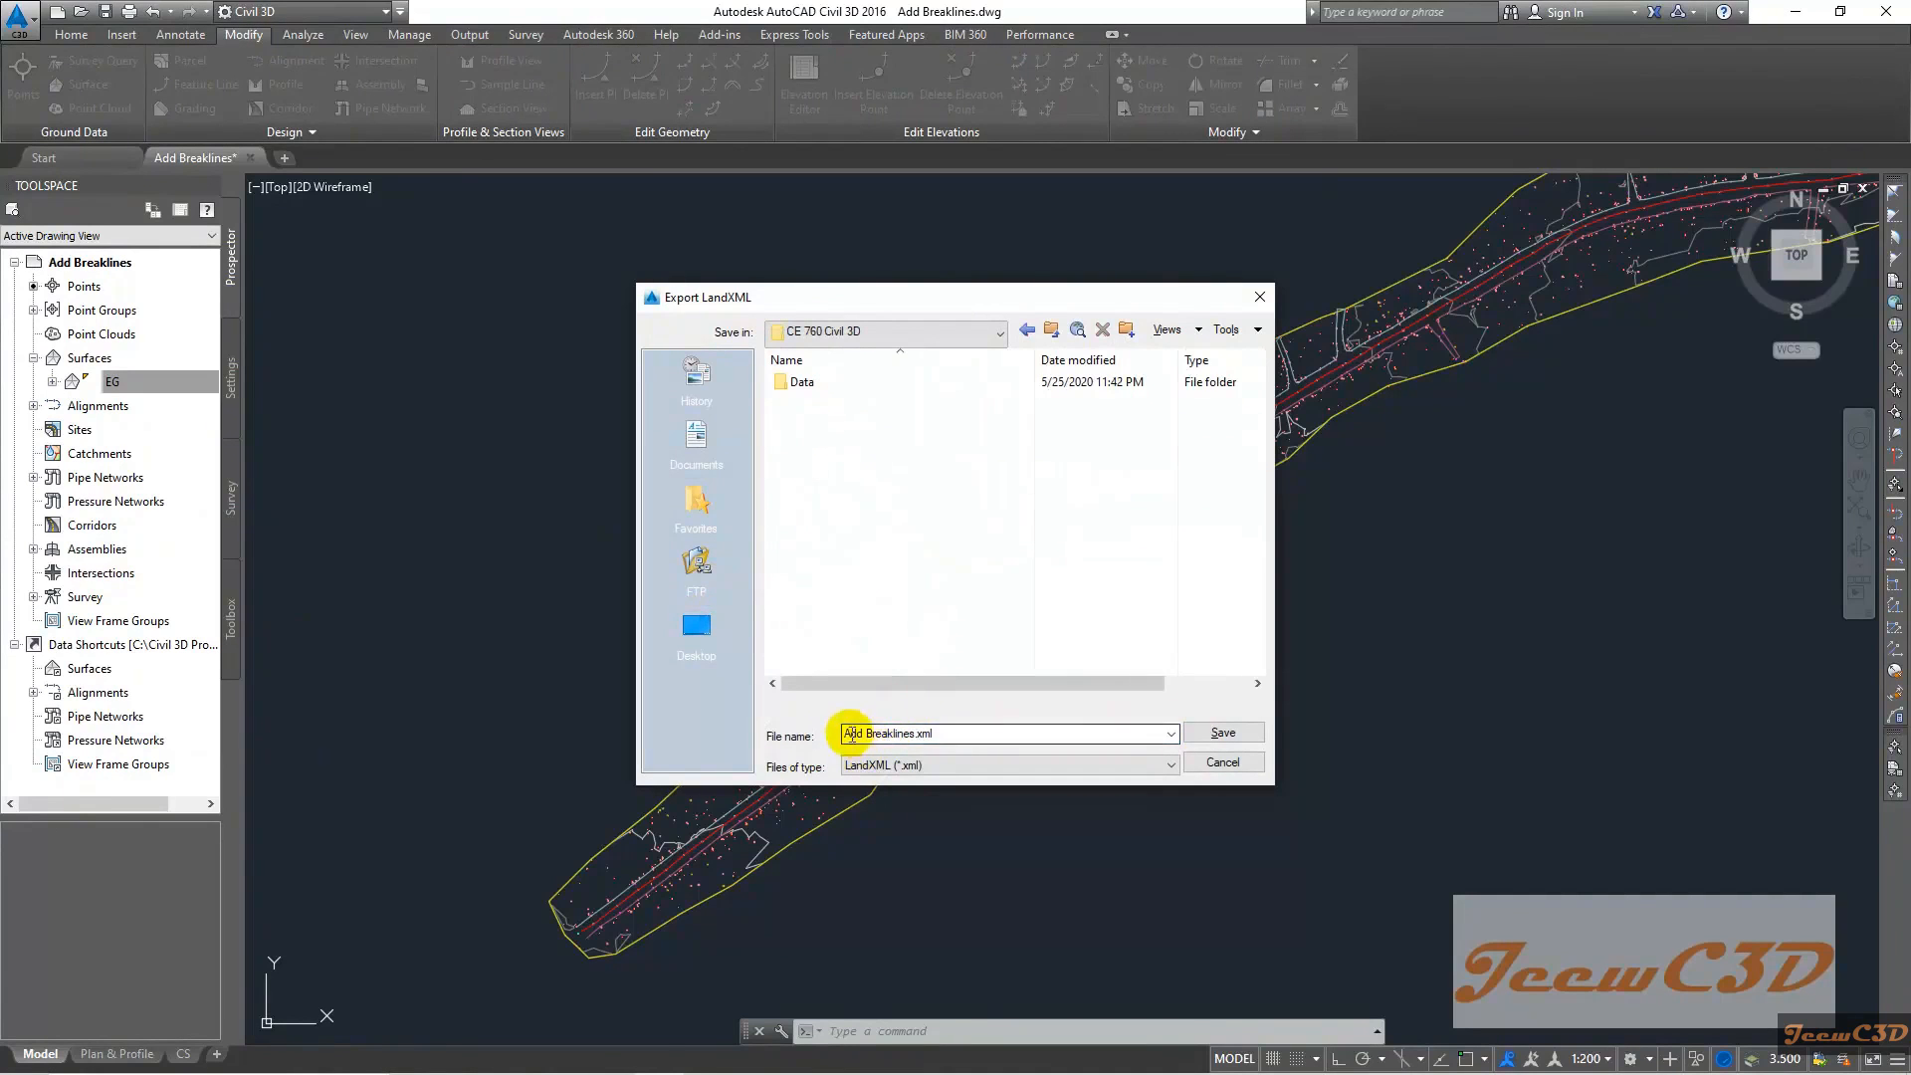
type("EG")
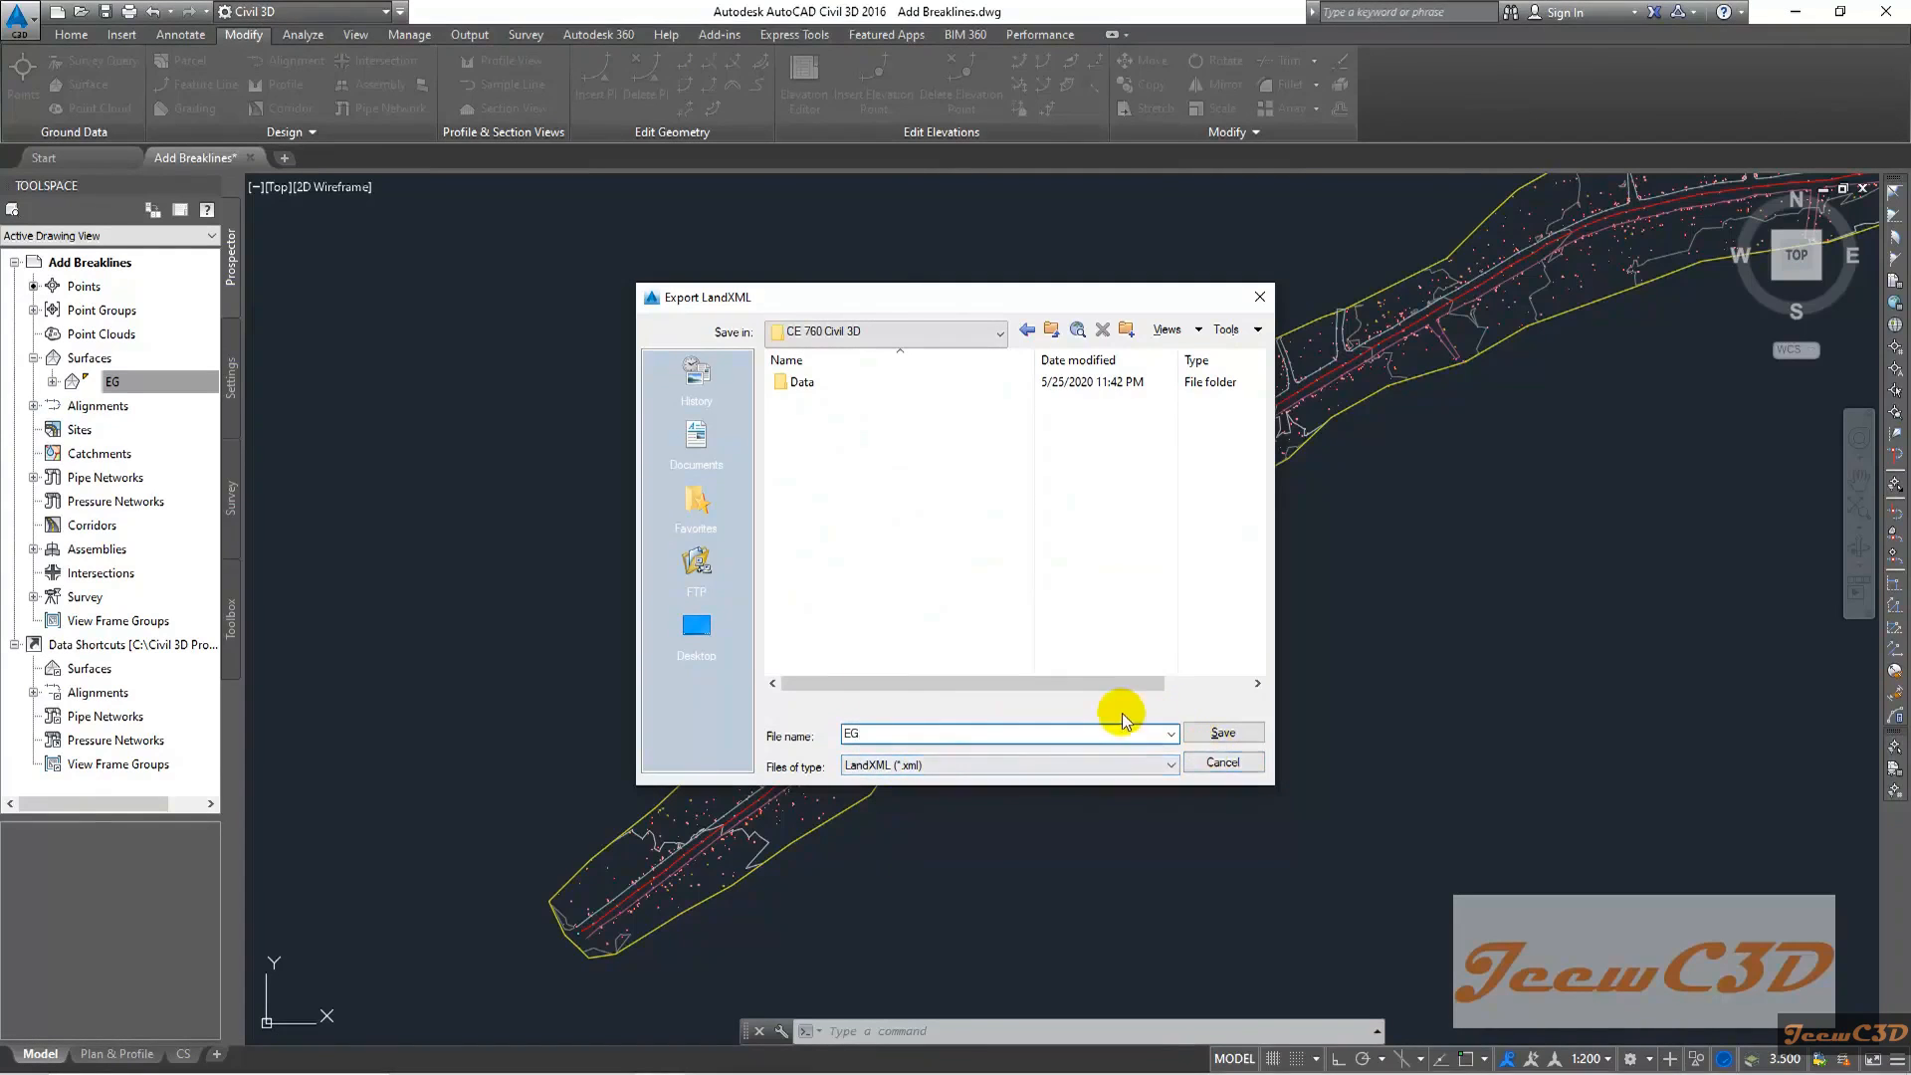
left_click(1217, 731)
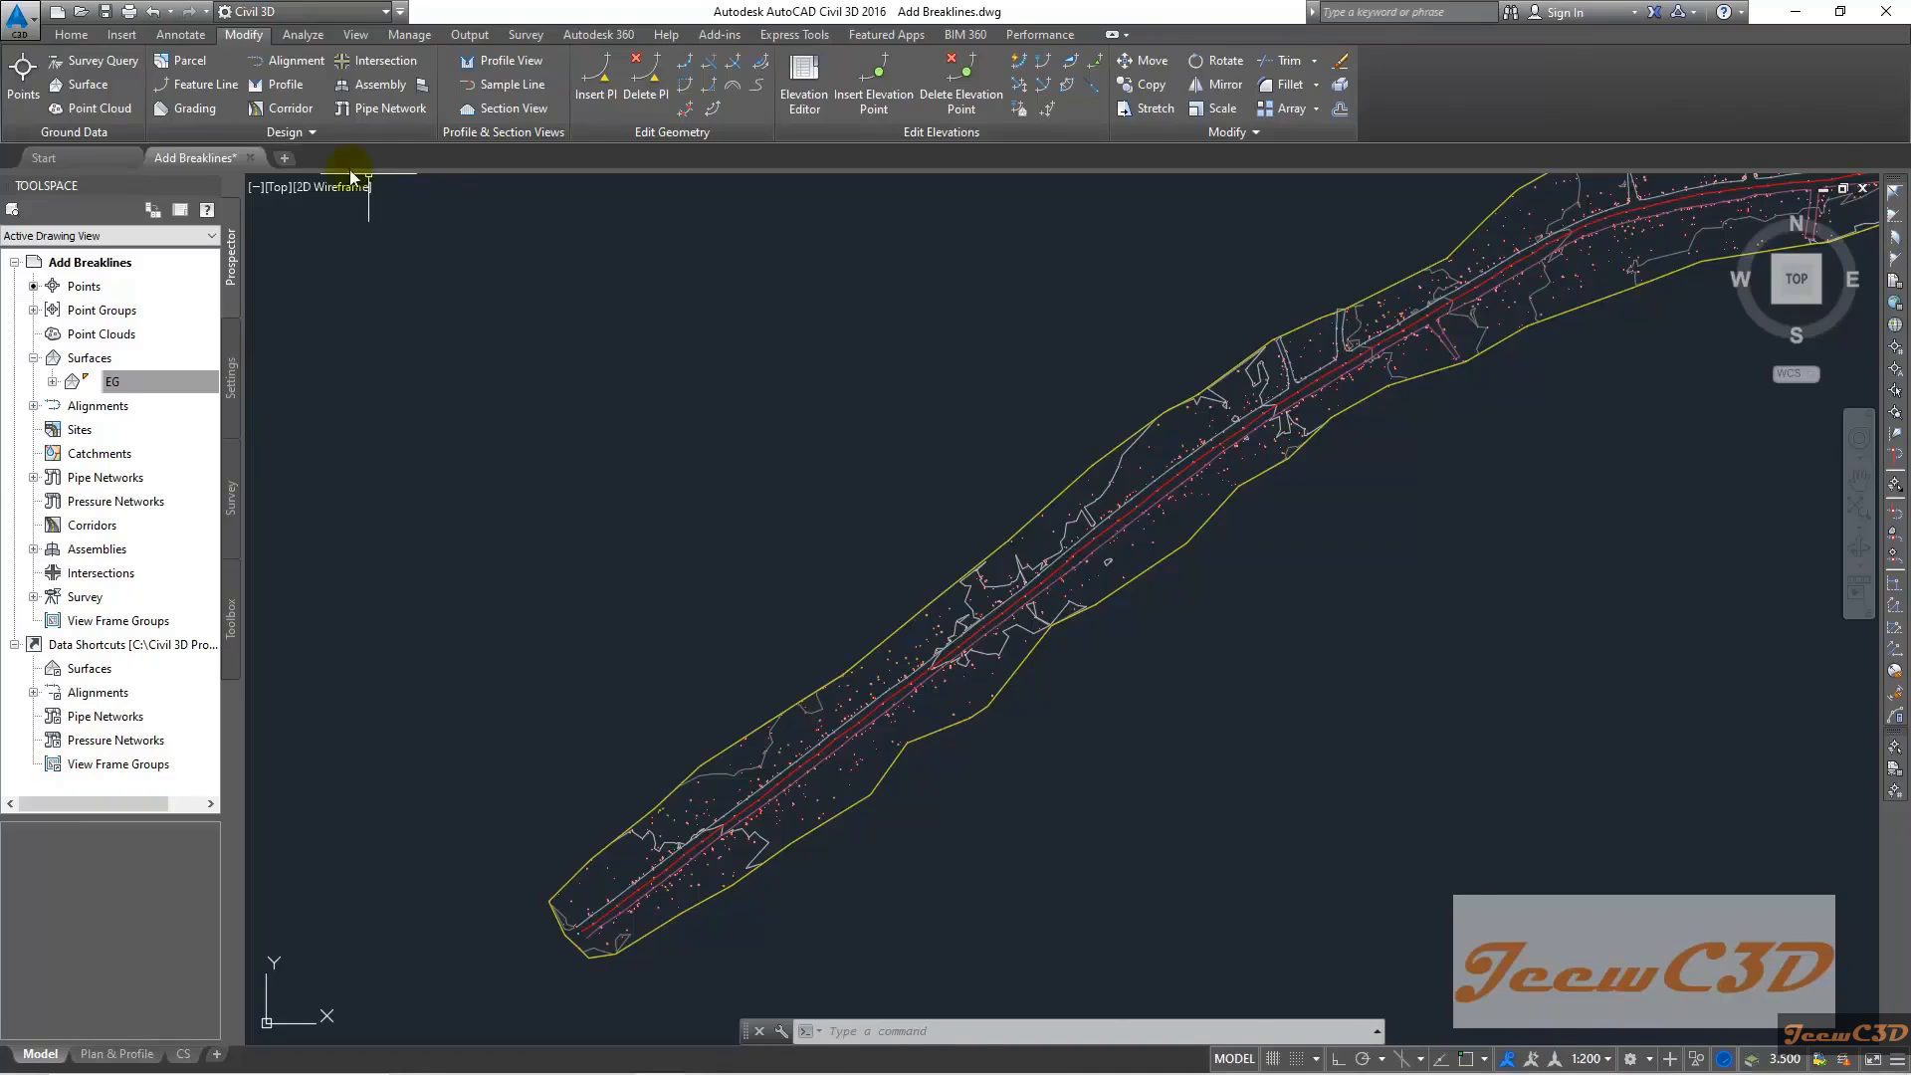
Close the Add Breaklines drawing and save its changes
left_click(250, 159)
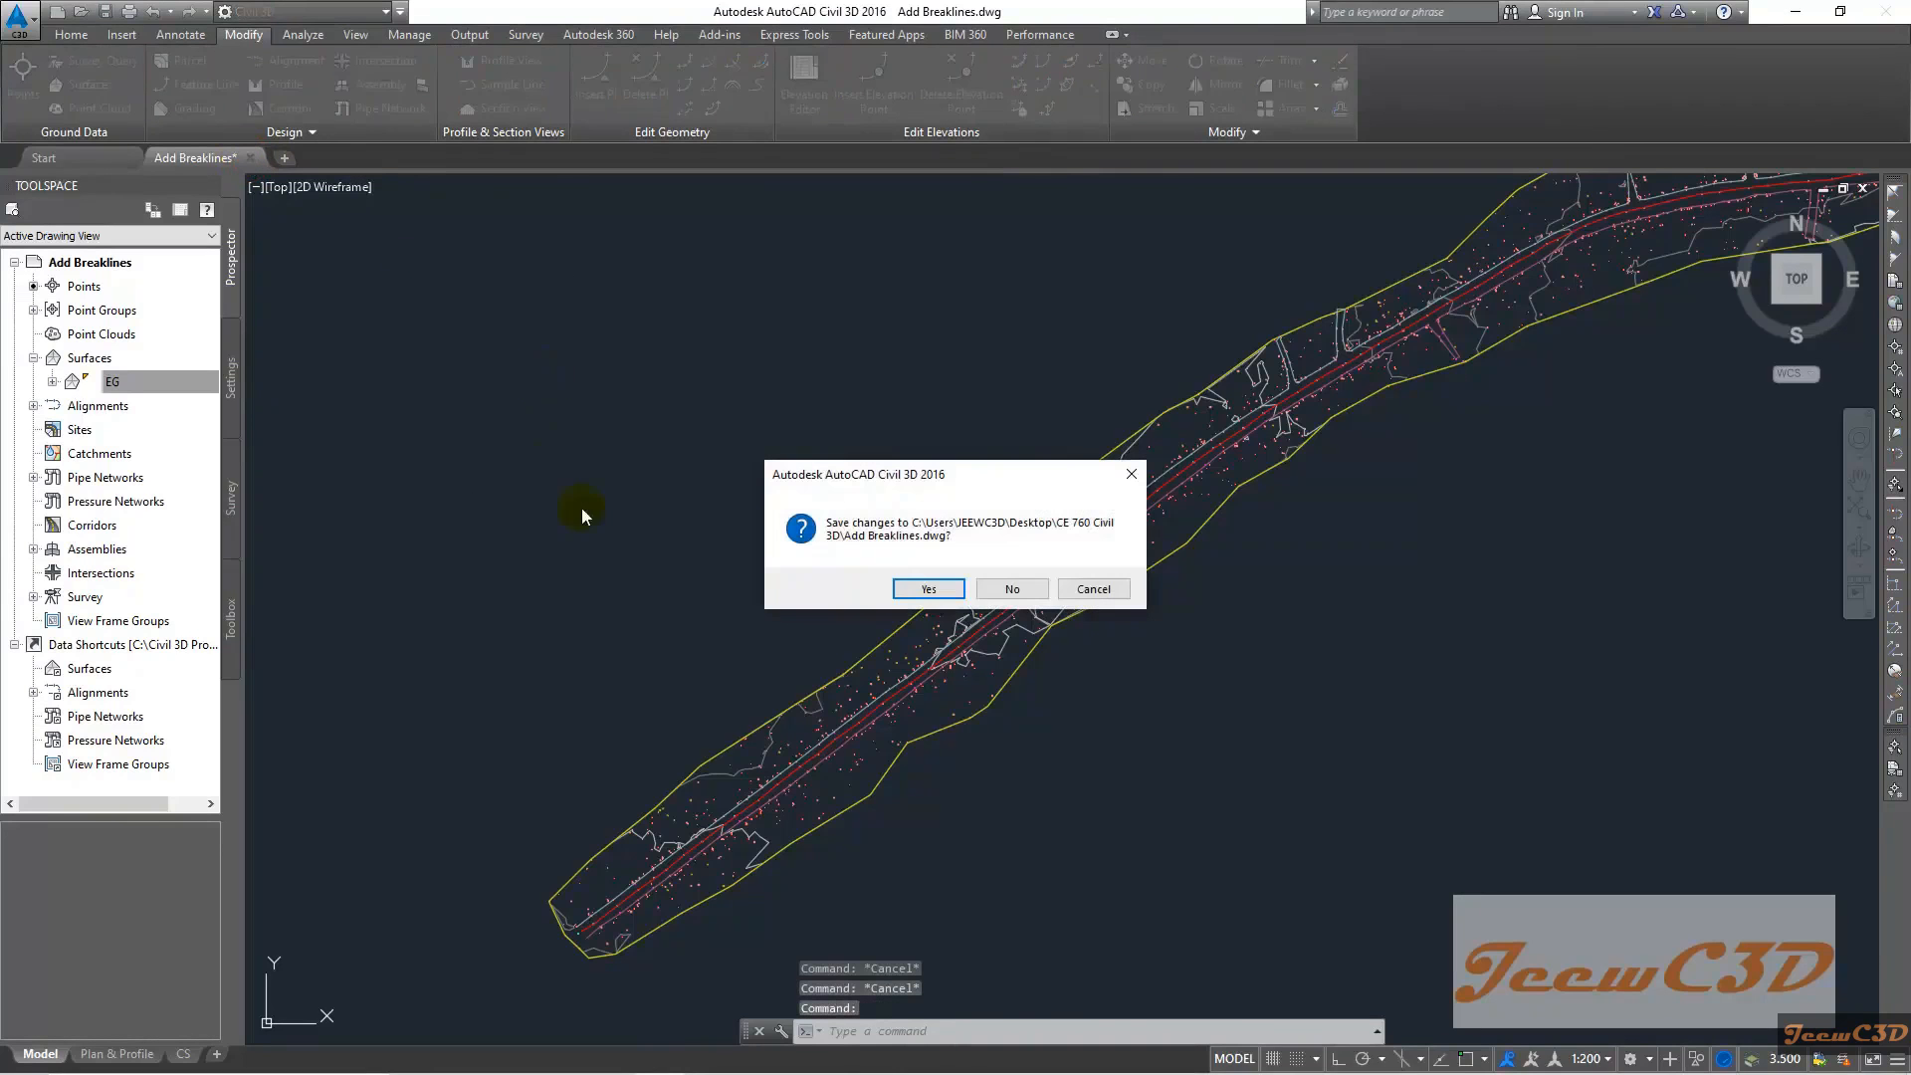
left_click(909, 589)
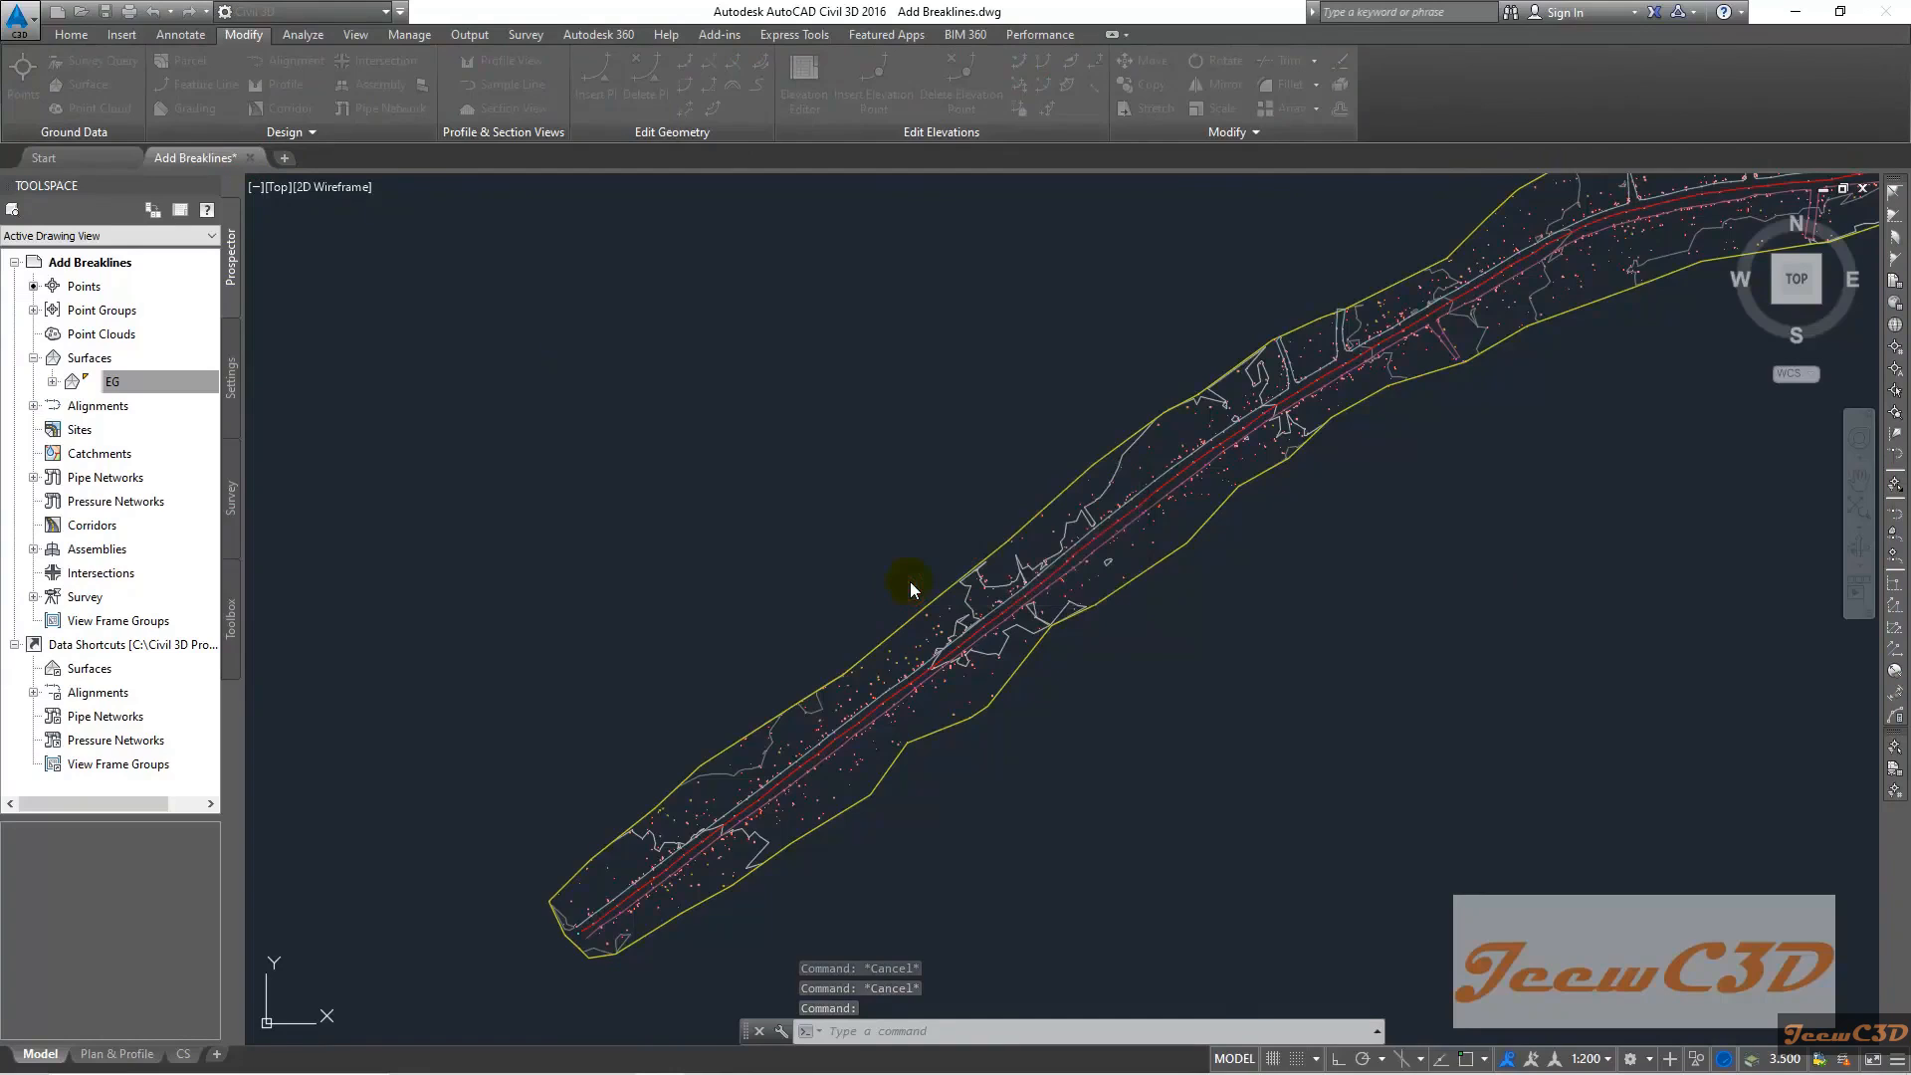
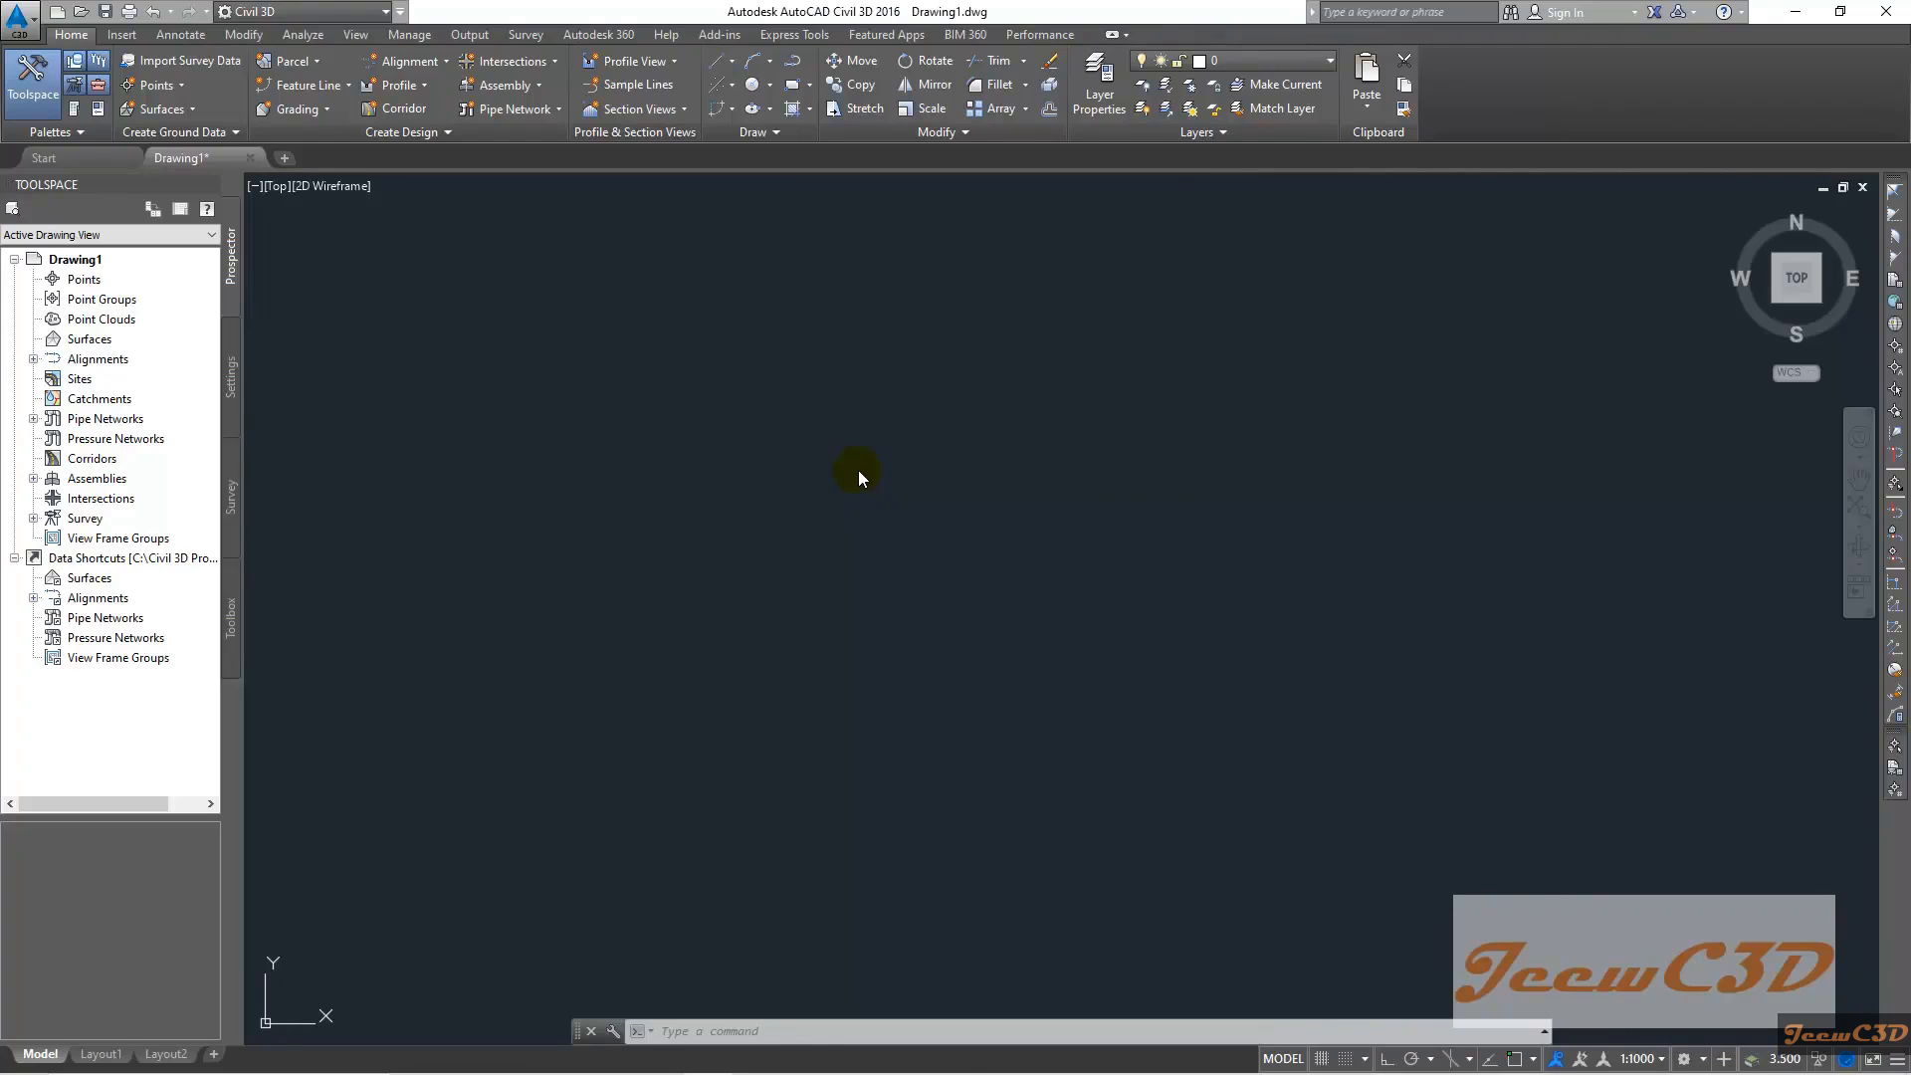
Create a new drawing from New Road Template in the Data subfolder of CE 760 Civil 3D on the Desktop
left_click(14, 22)
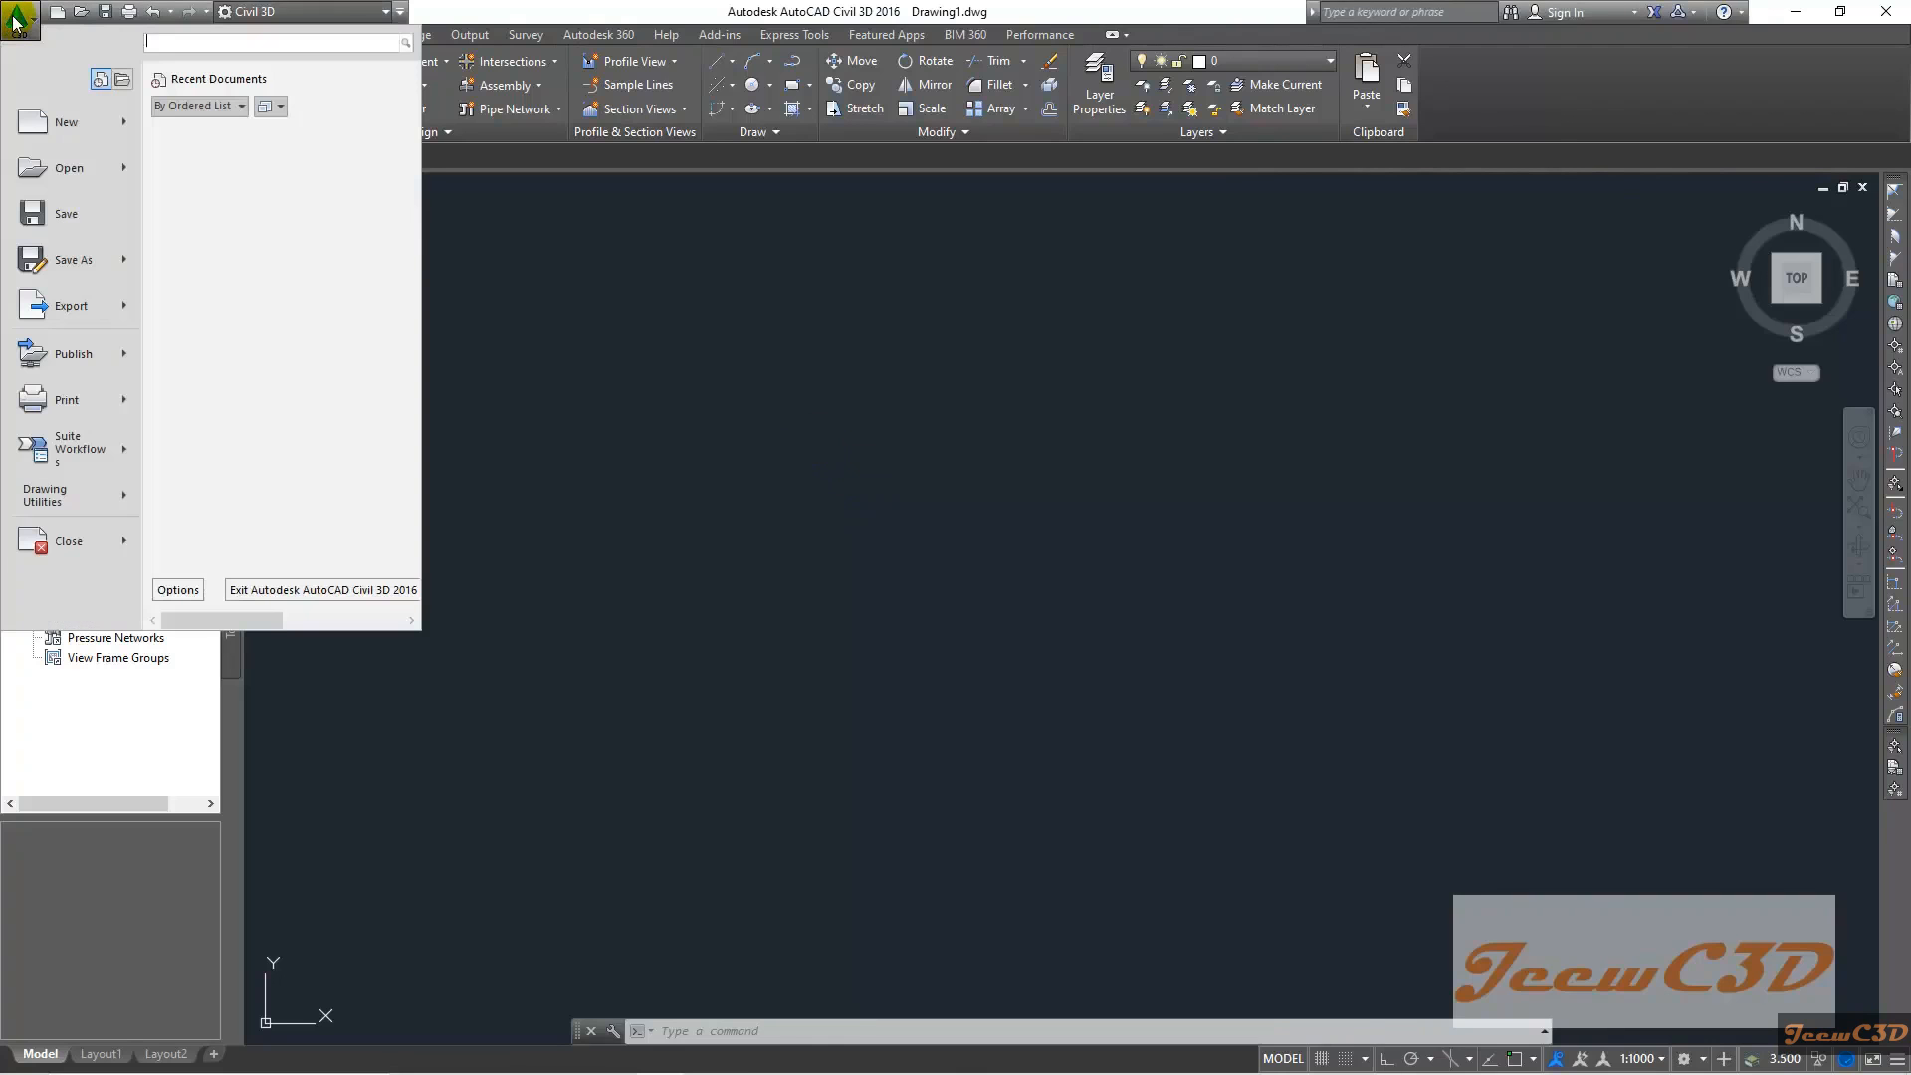
left_click(60, 123)
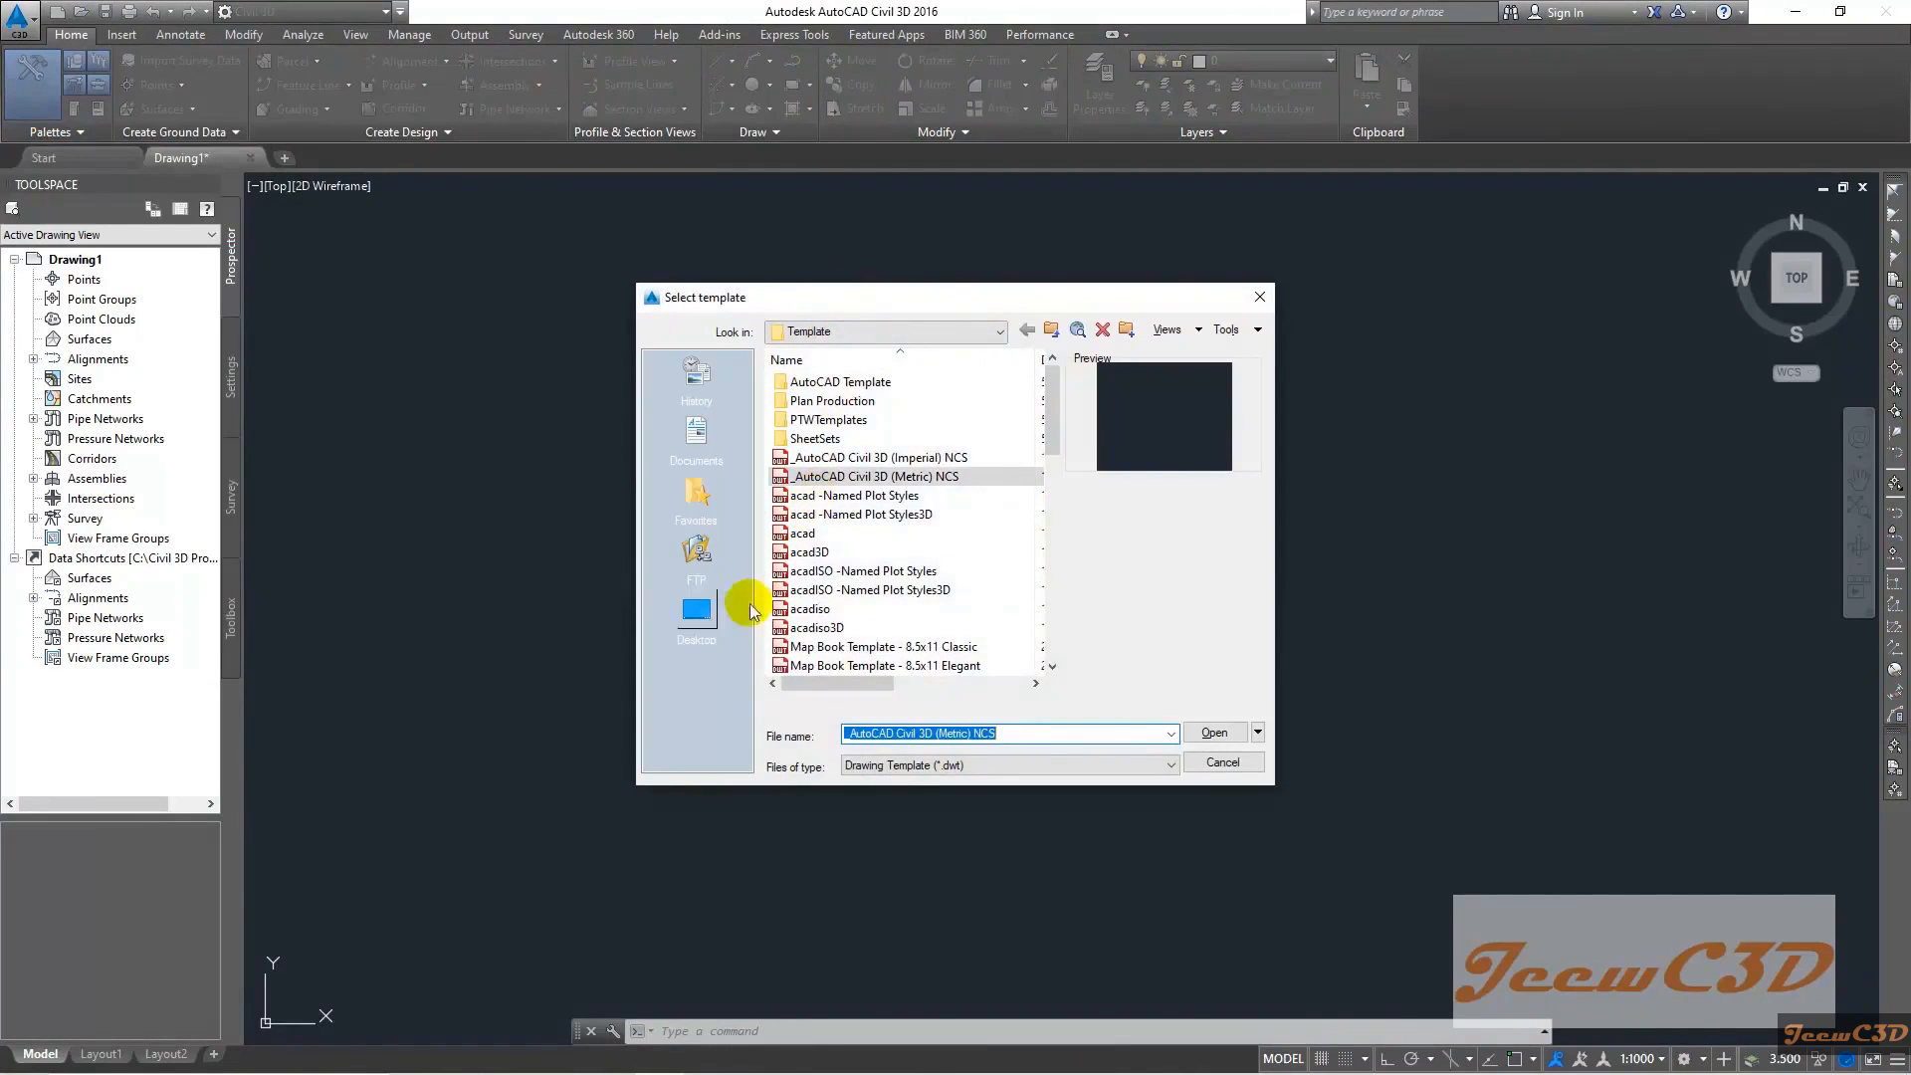
left_click(684, 619)
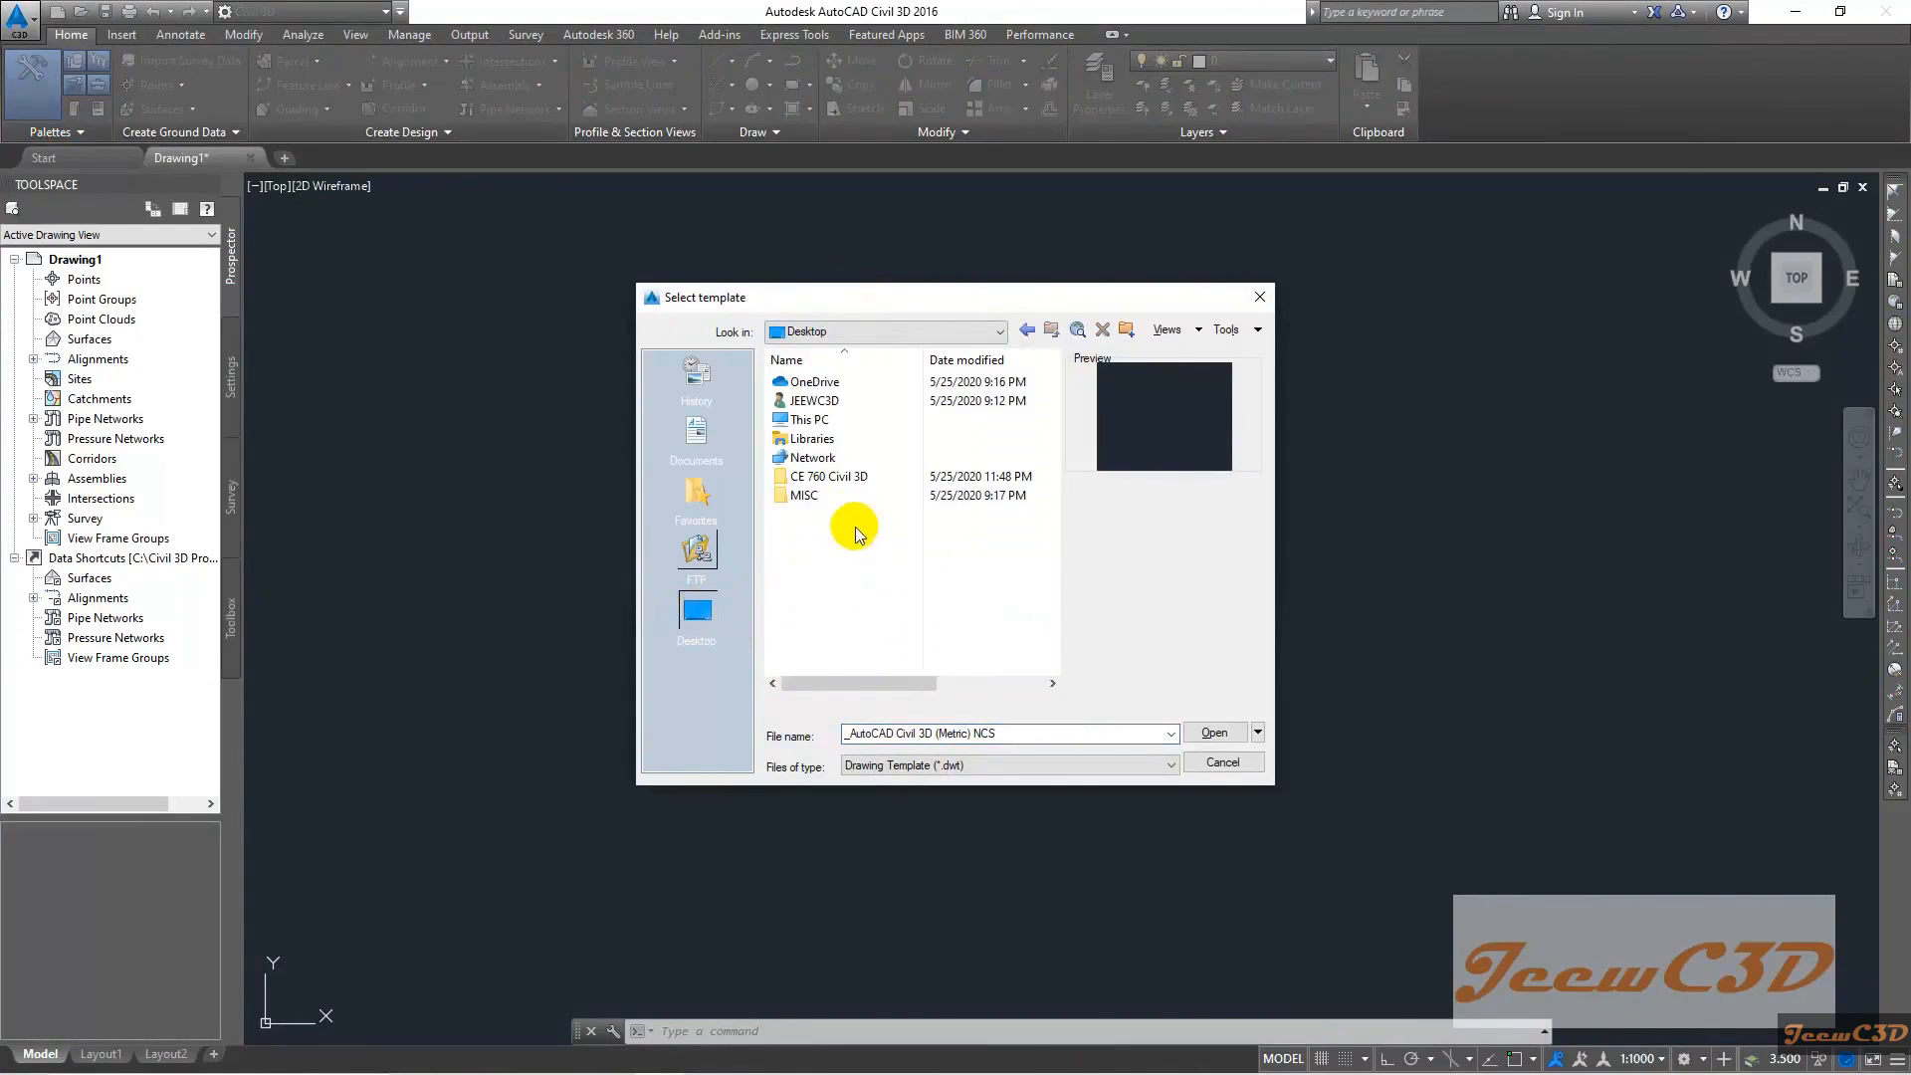
double_click(840, 477)
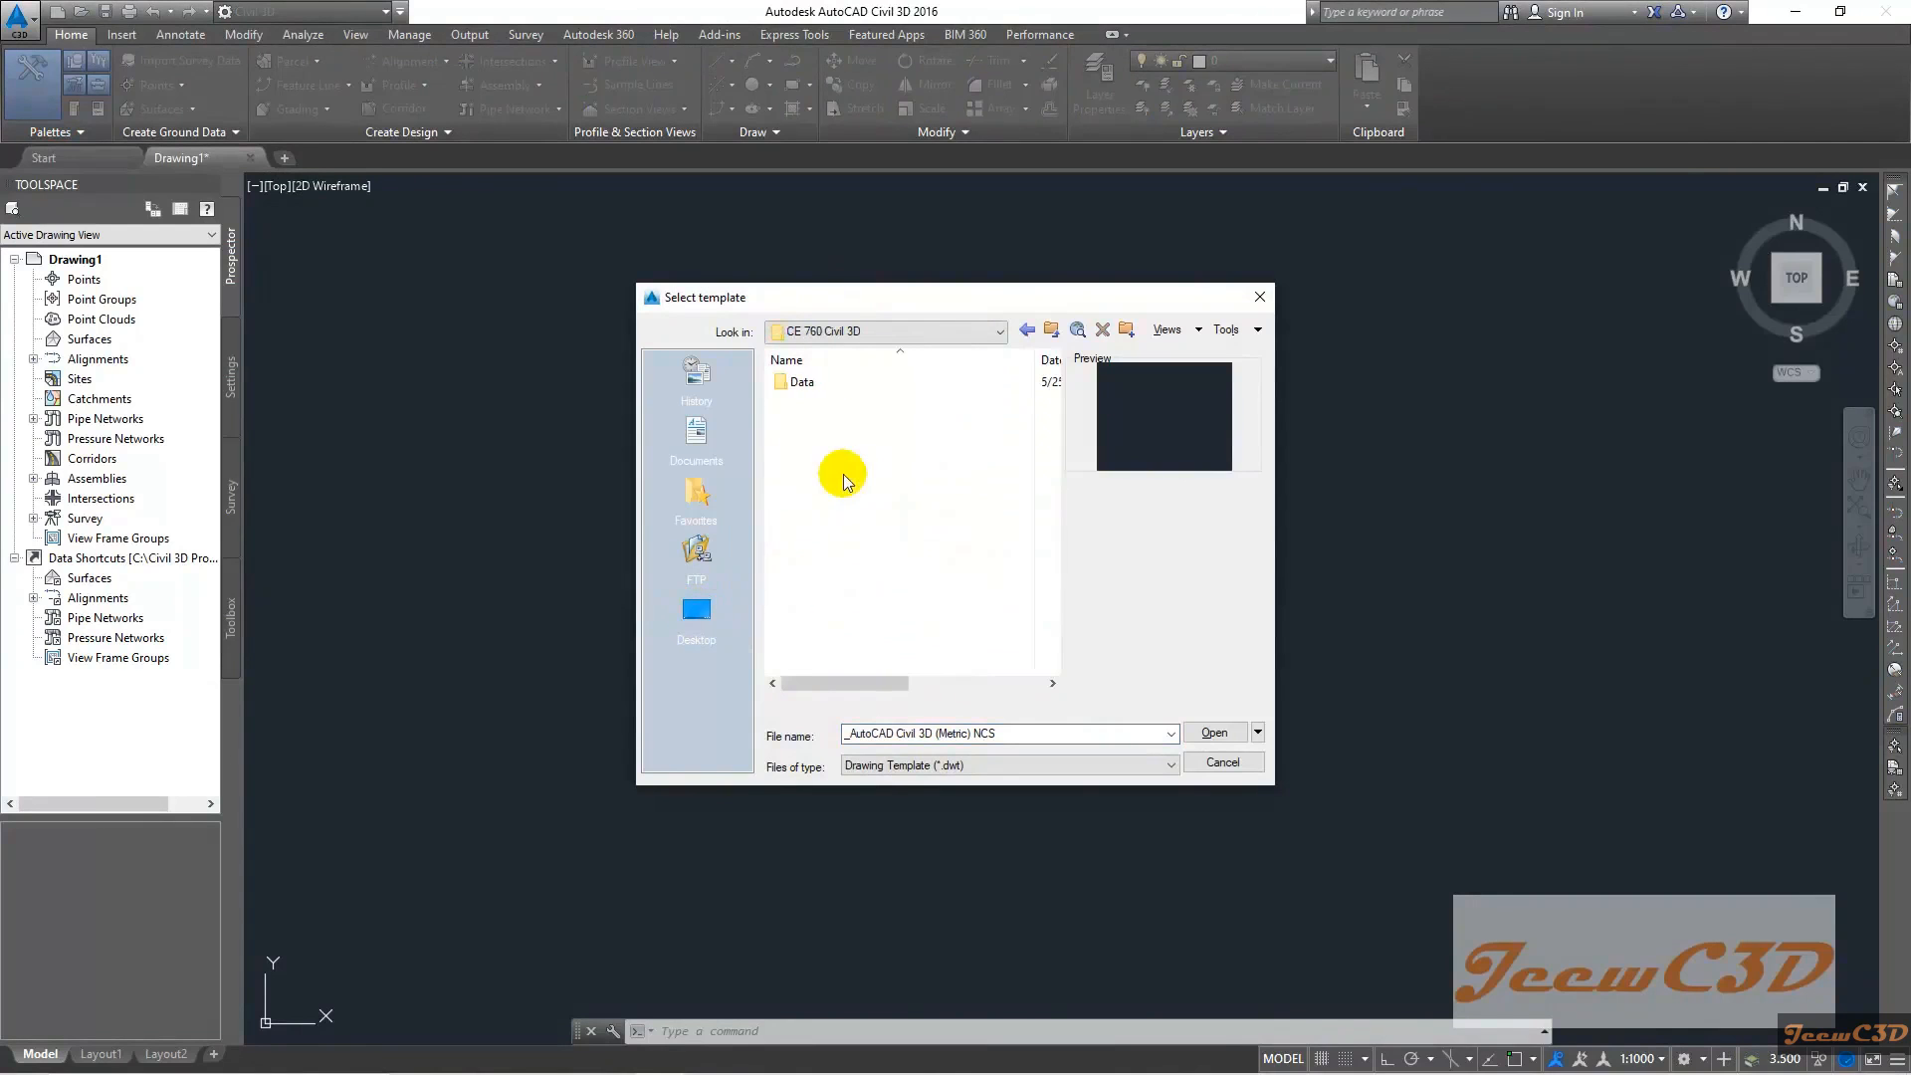
double_click(811, 383)
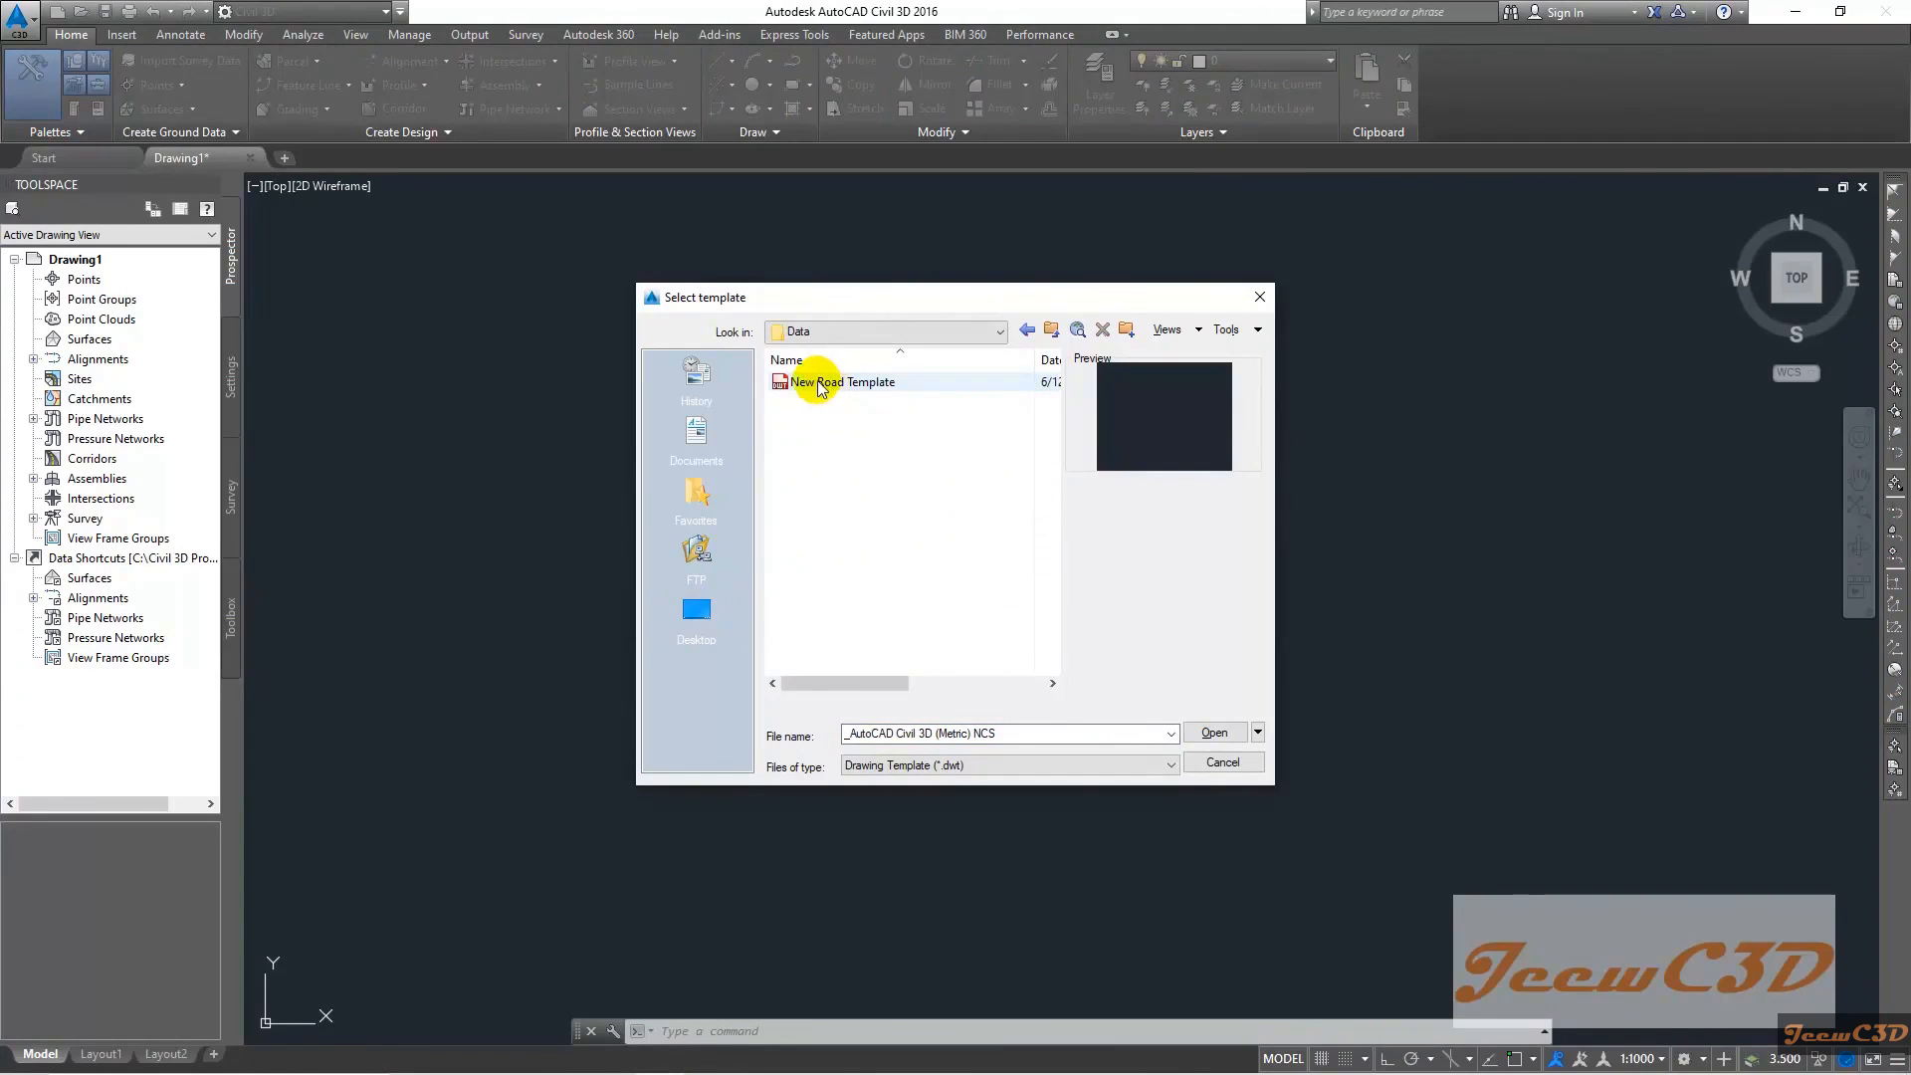
left_click(817, 381)
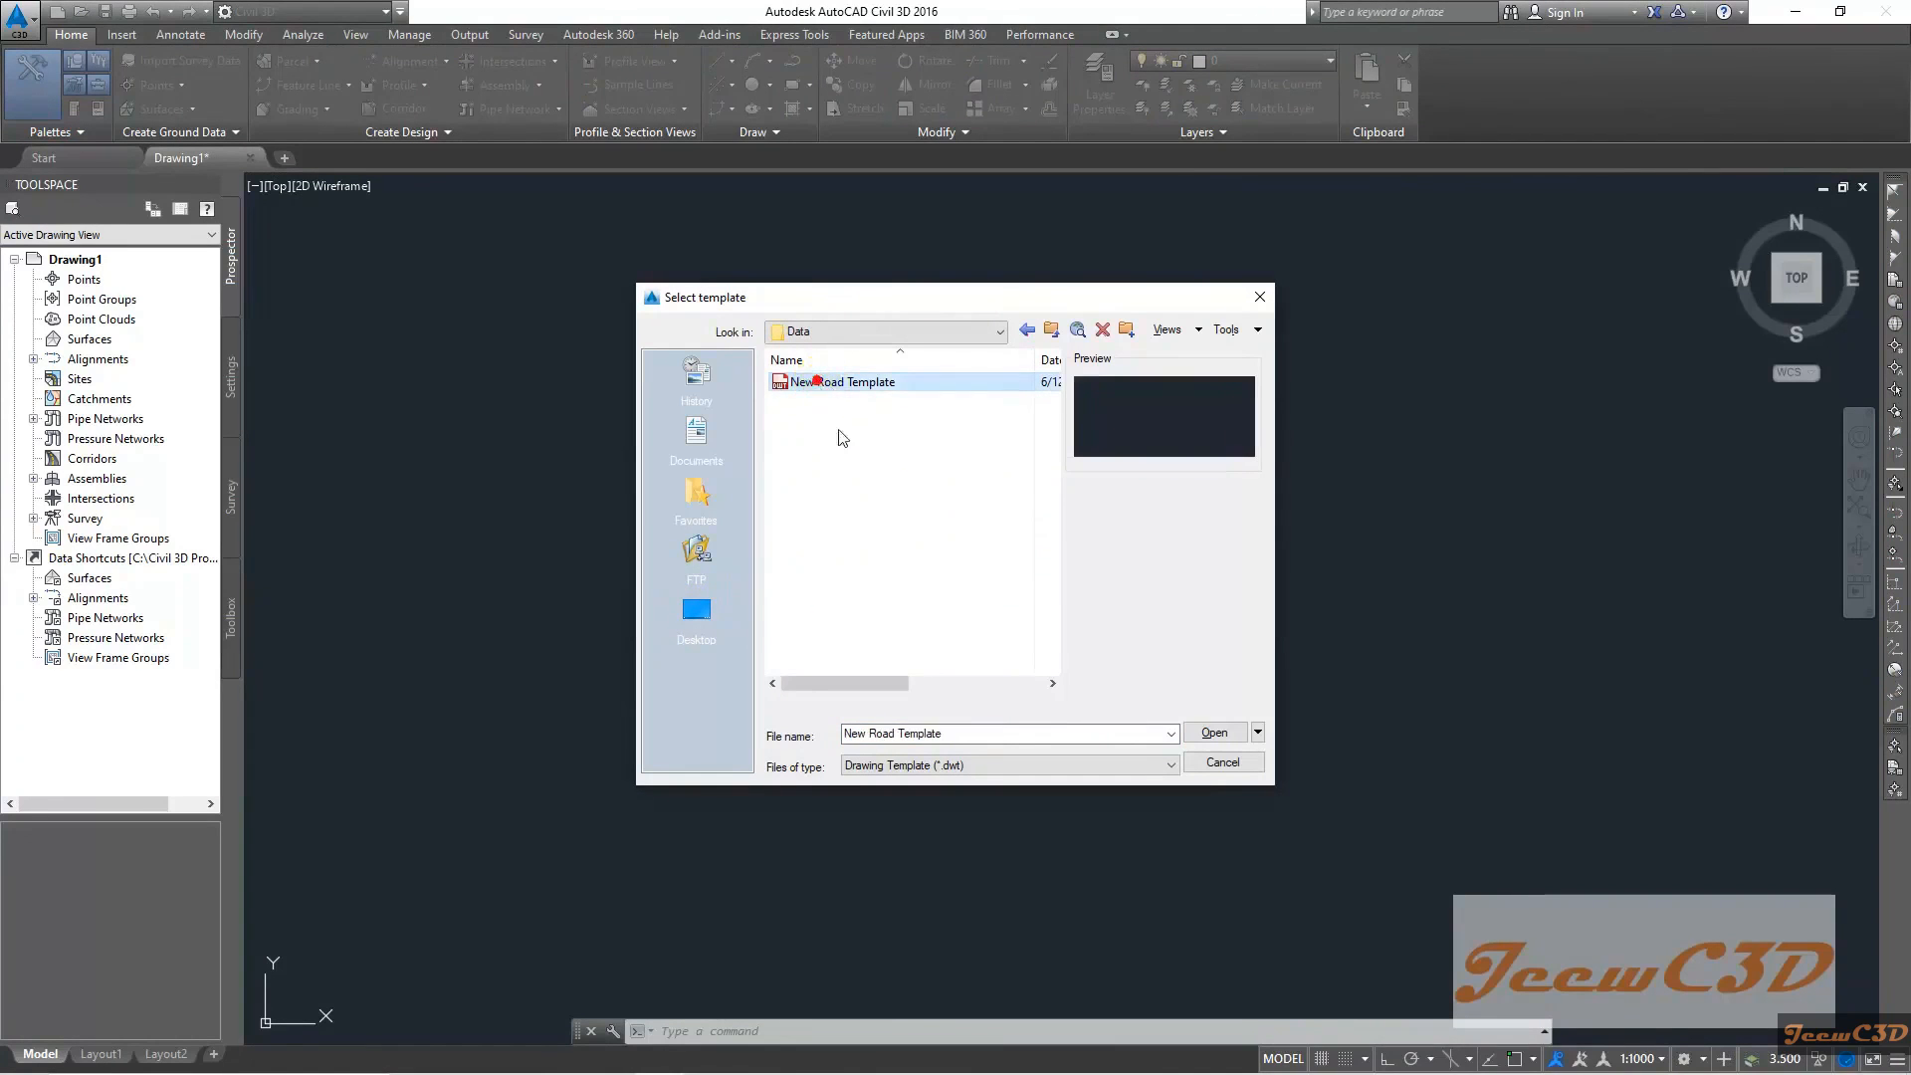
left_click(1215, 735)
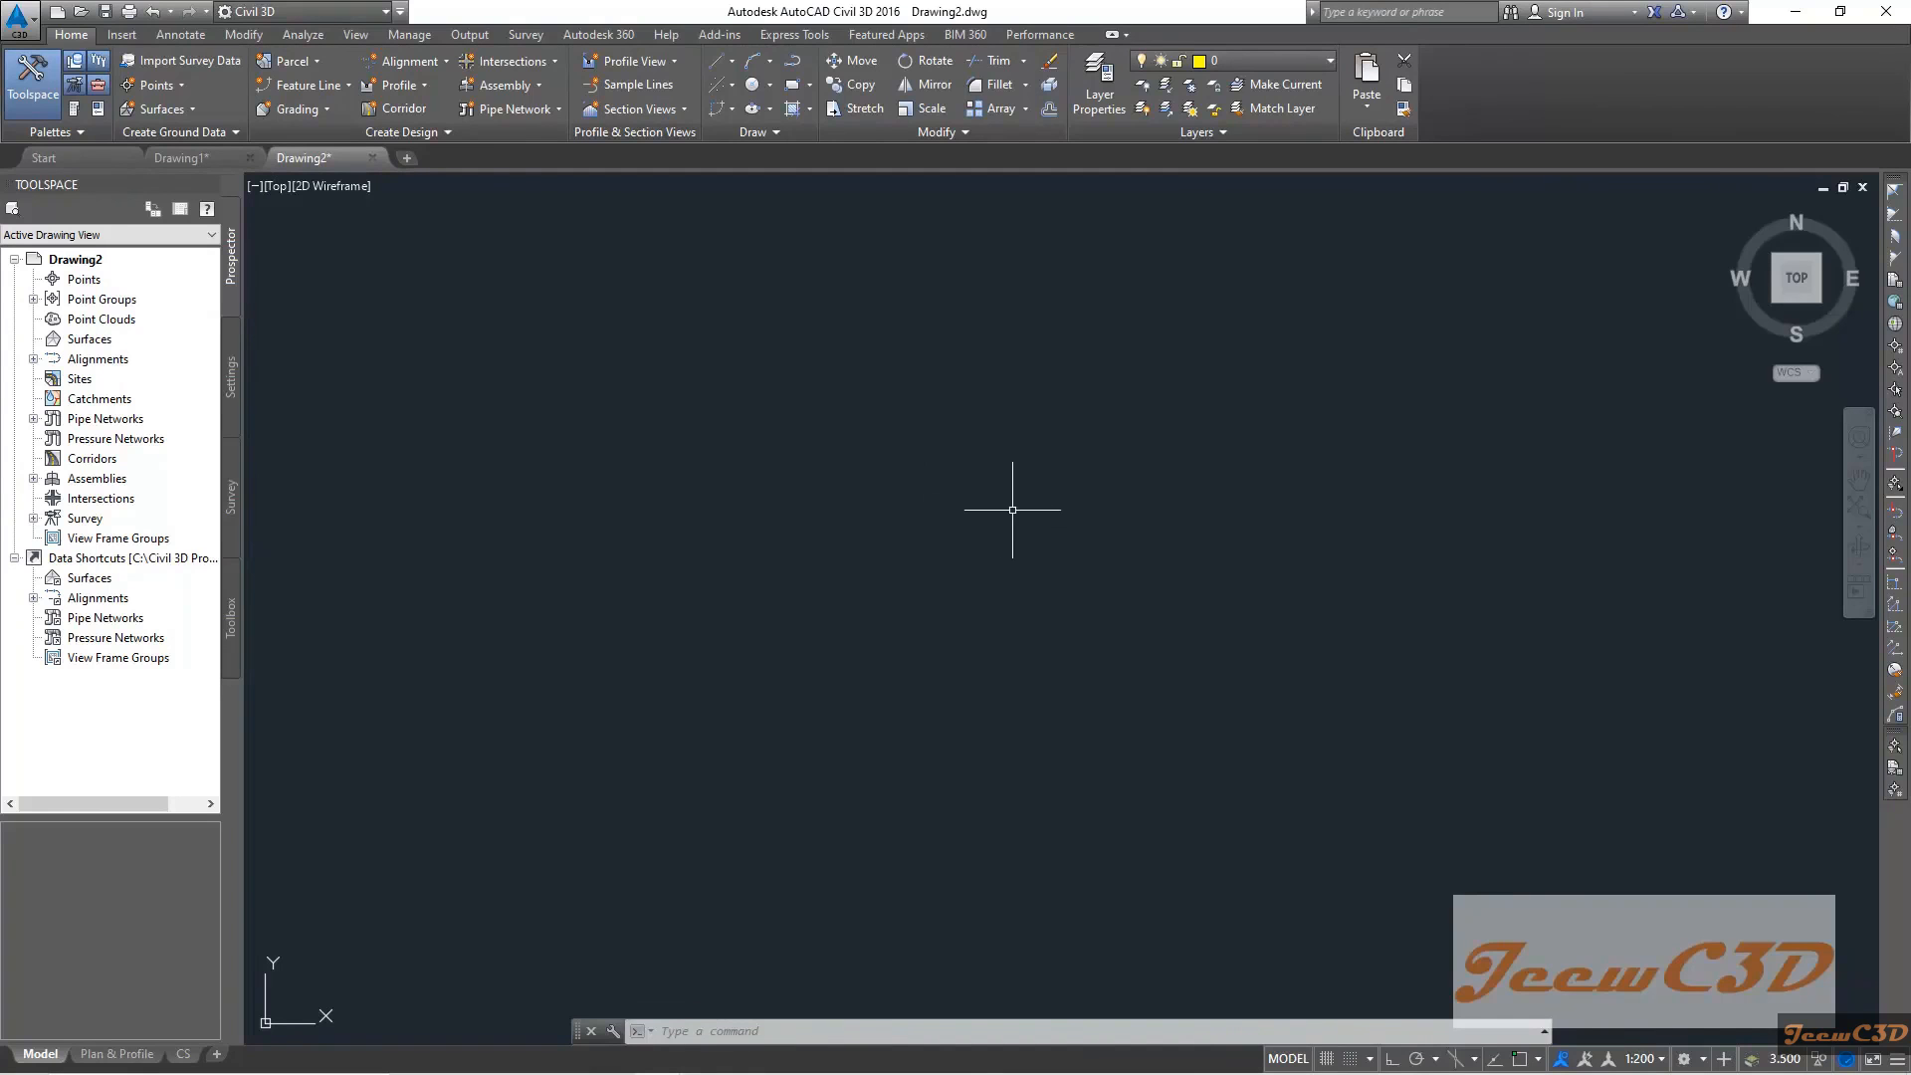
Save the new drawing as Import LandXML Surface in the CE 760 Civil 3D folder on the Desktop
left_click(17, 14)
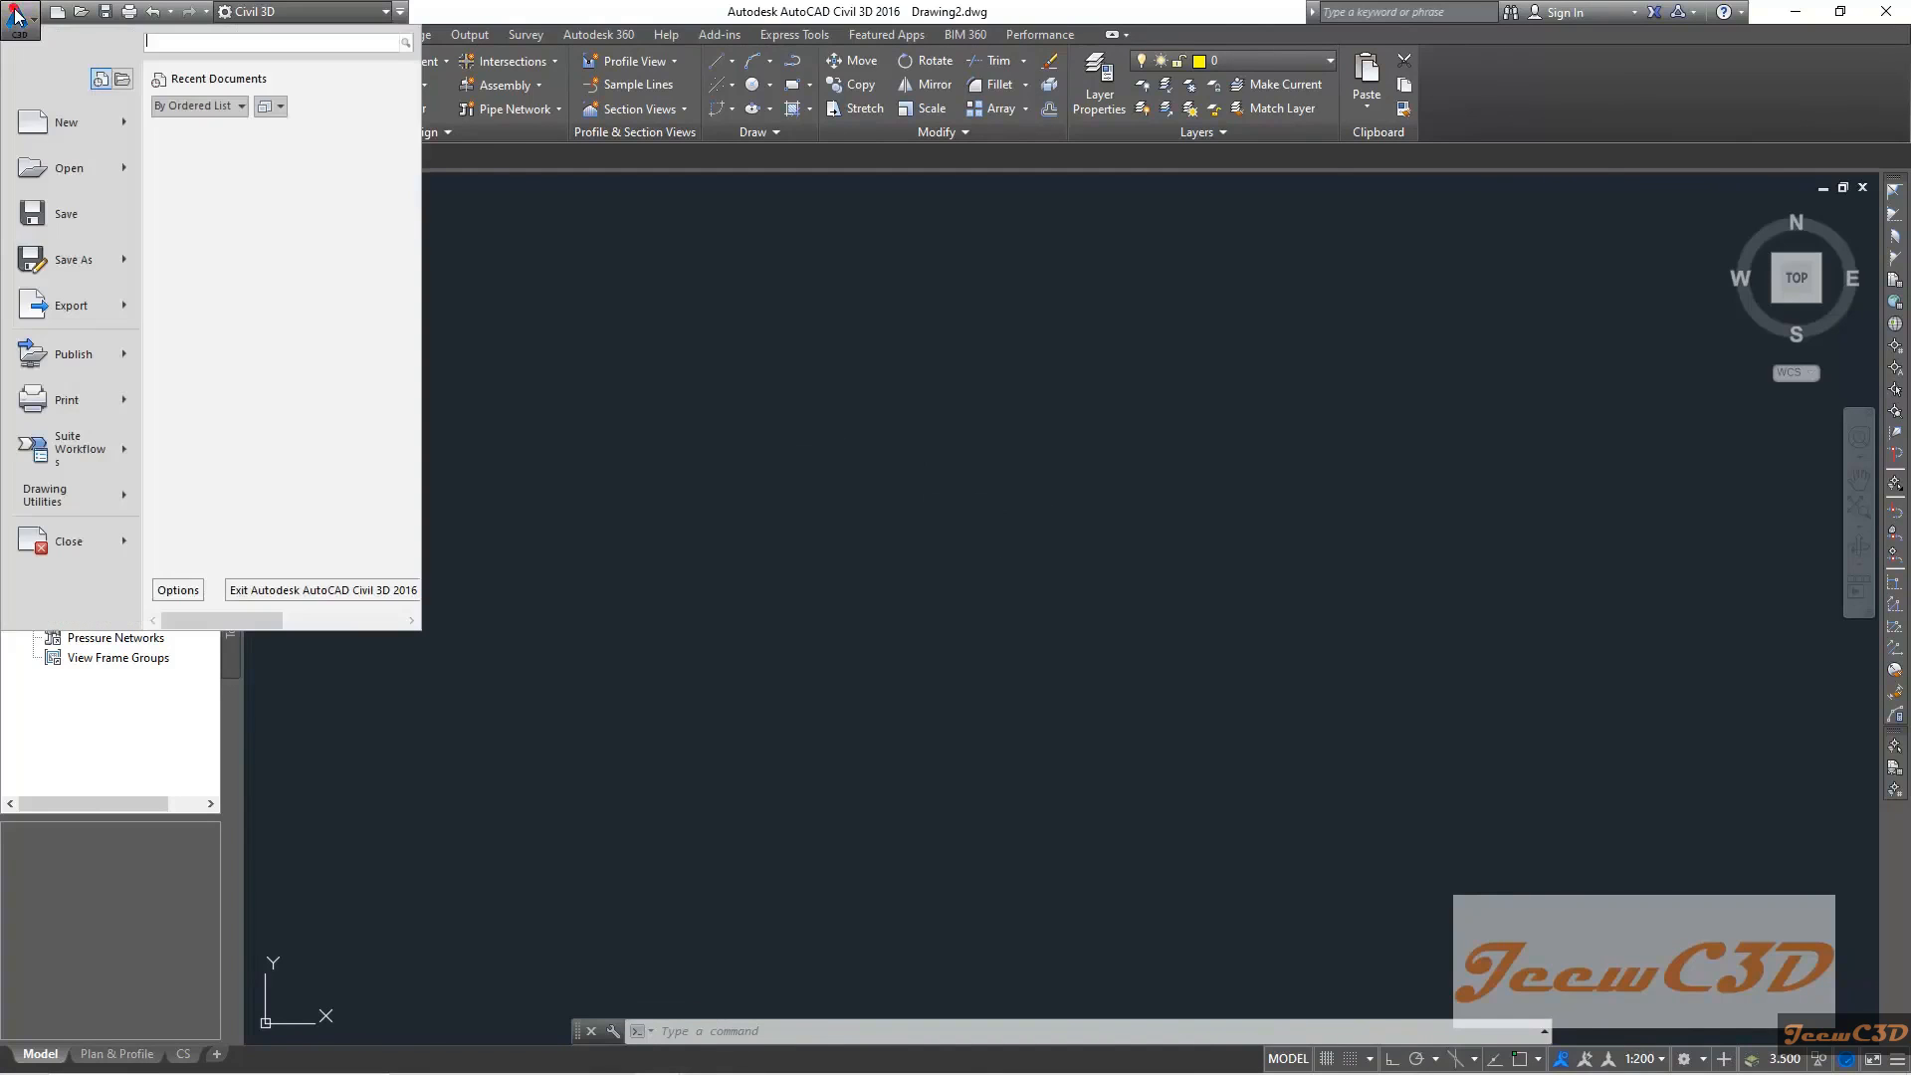
left_click(78, 263)
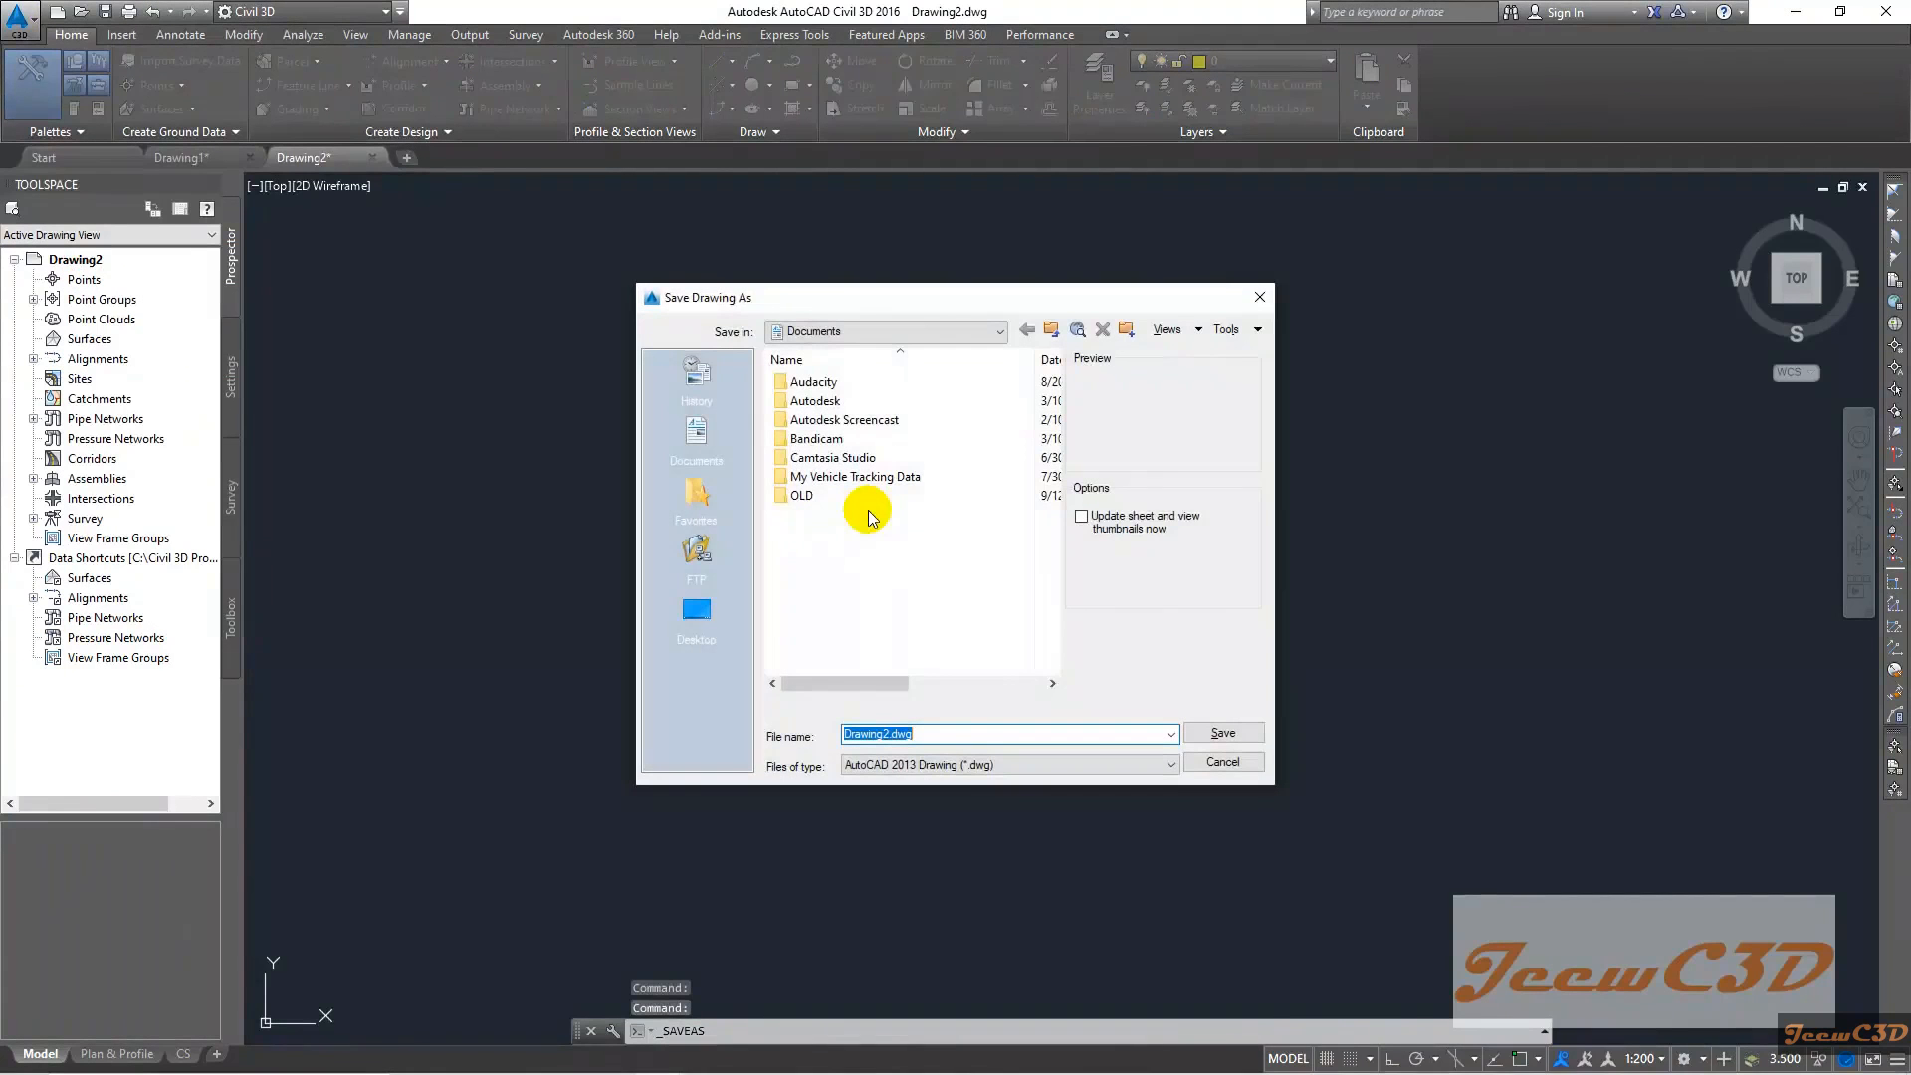
left_click(696, 609)
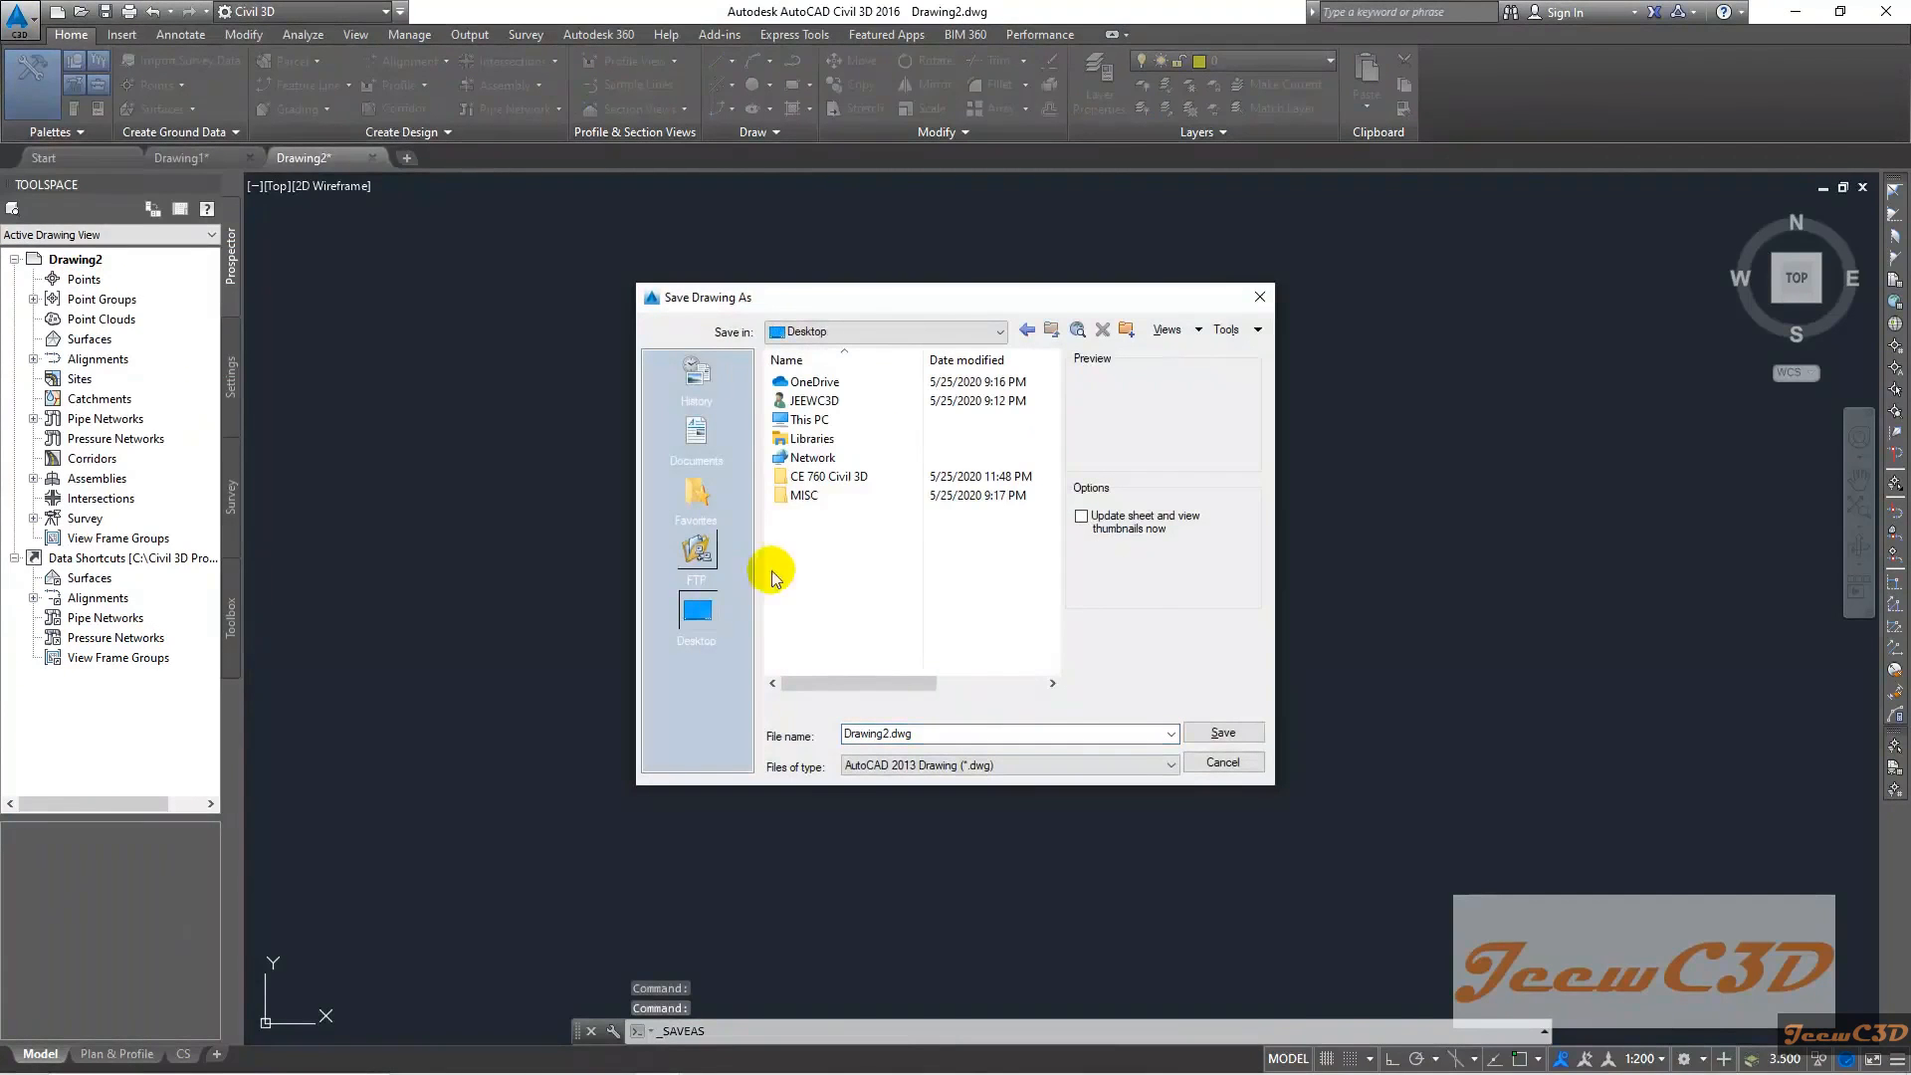
double_click(837, 477)
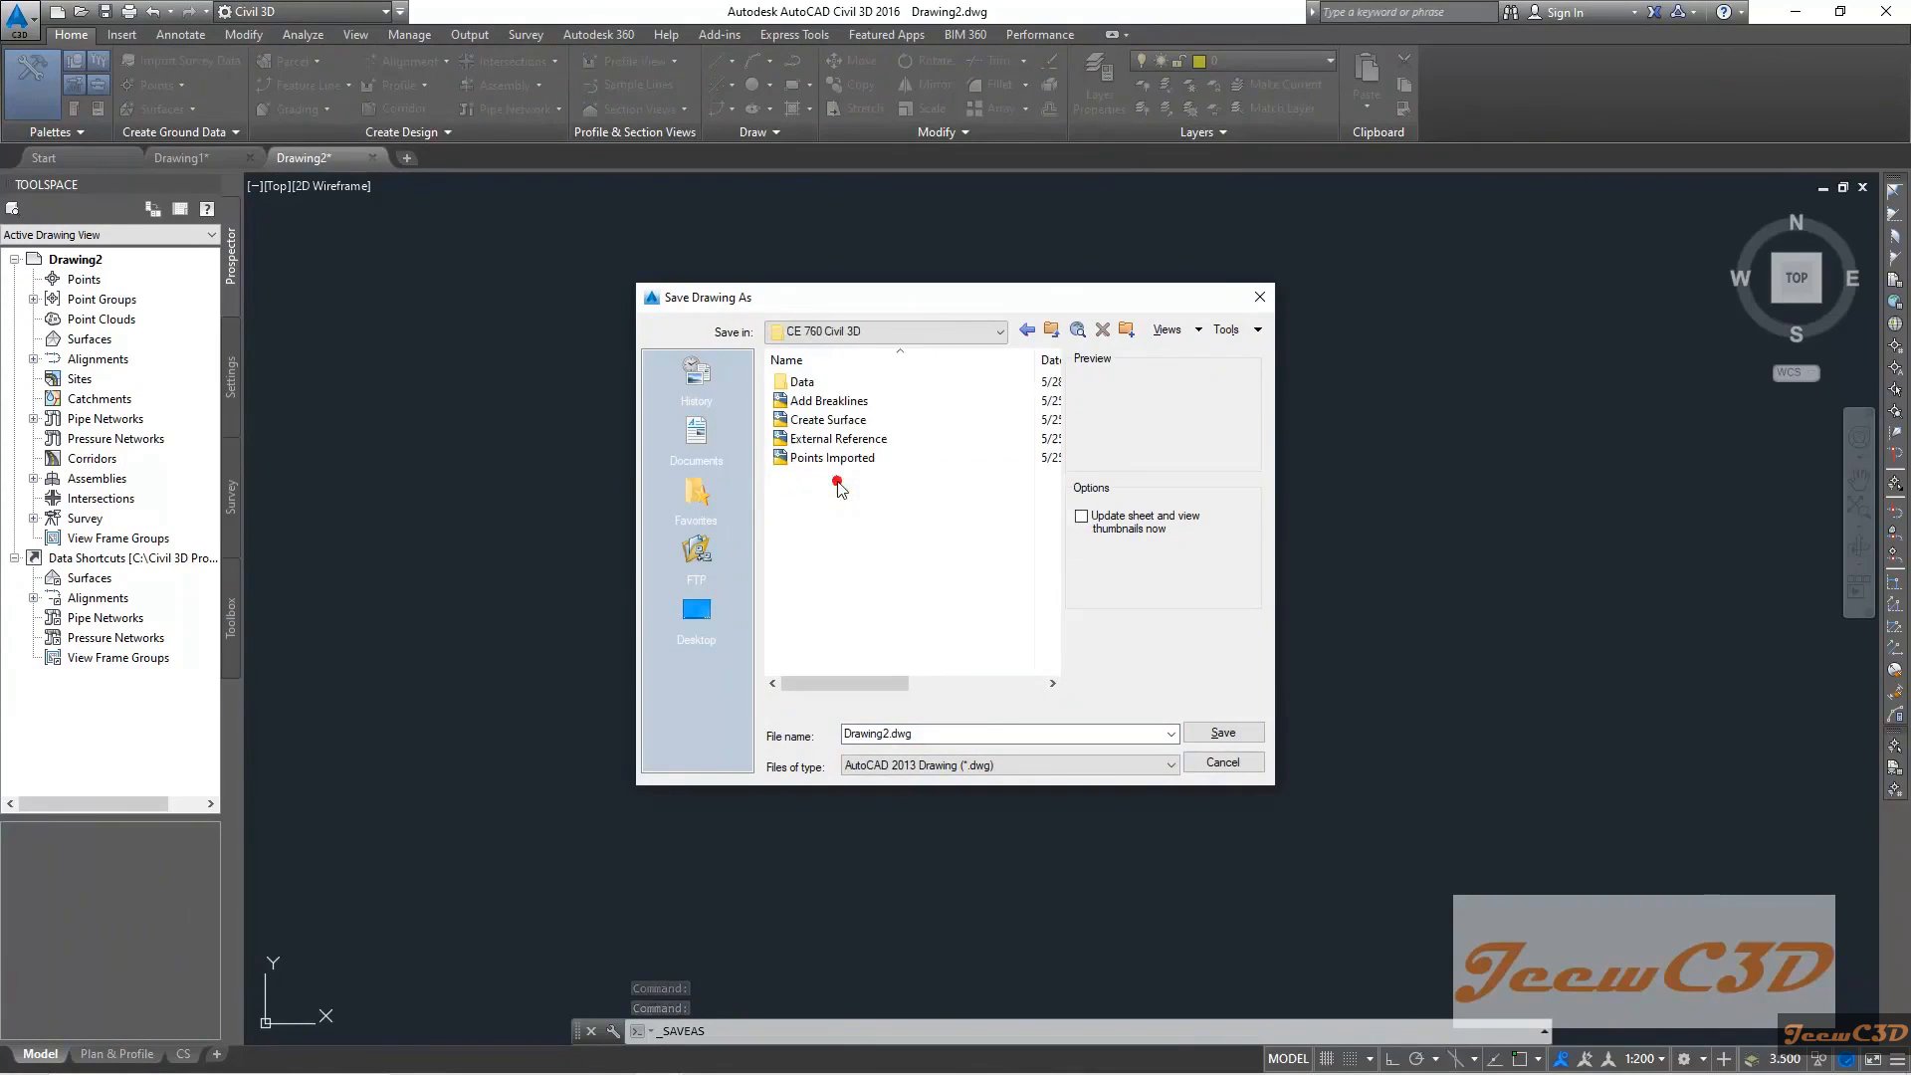
double_click(918, 732)
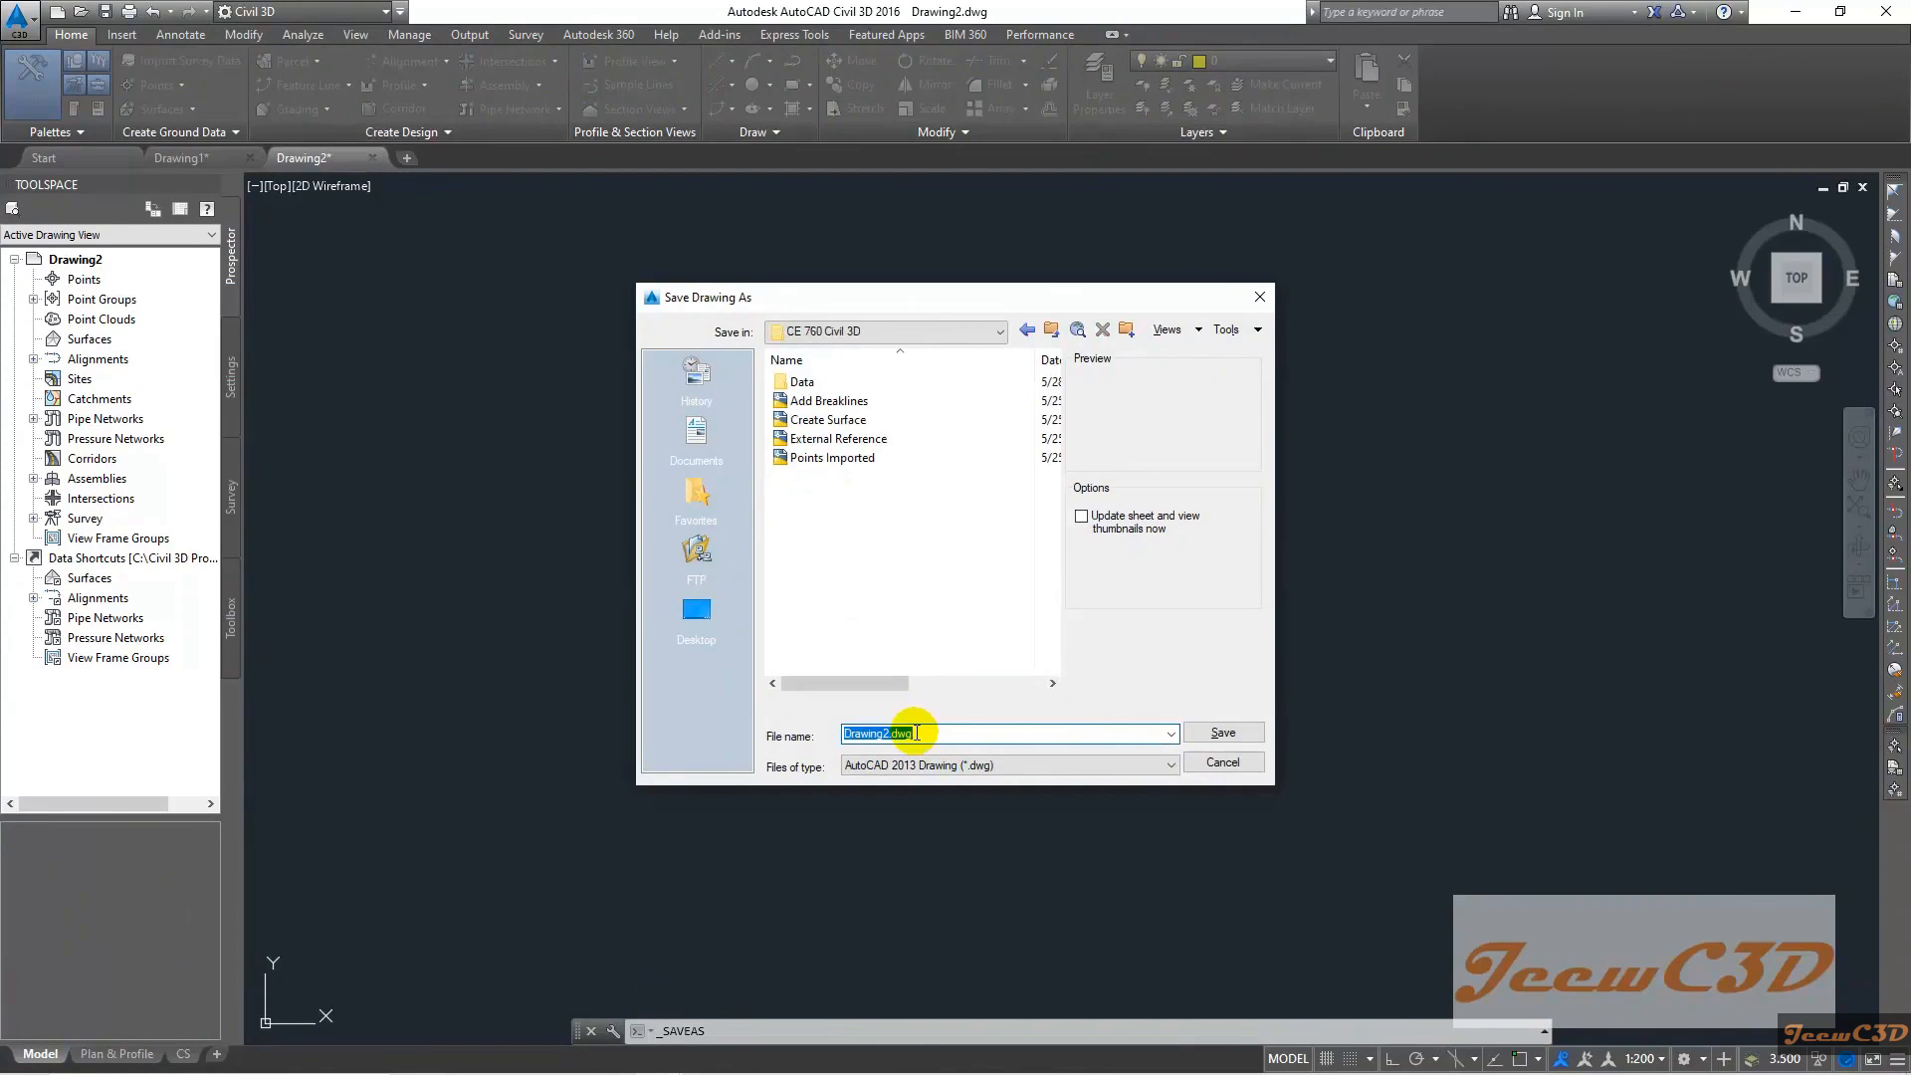
type("Import LandXML Surface")
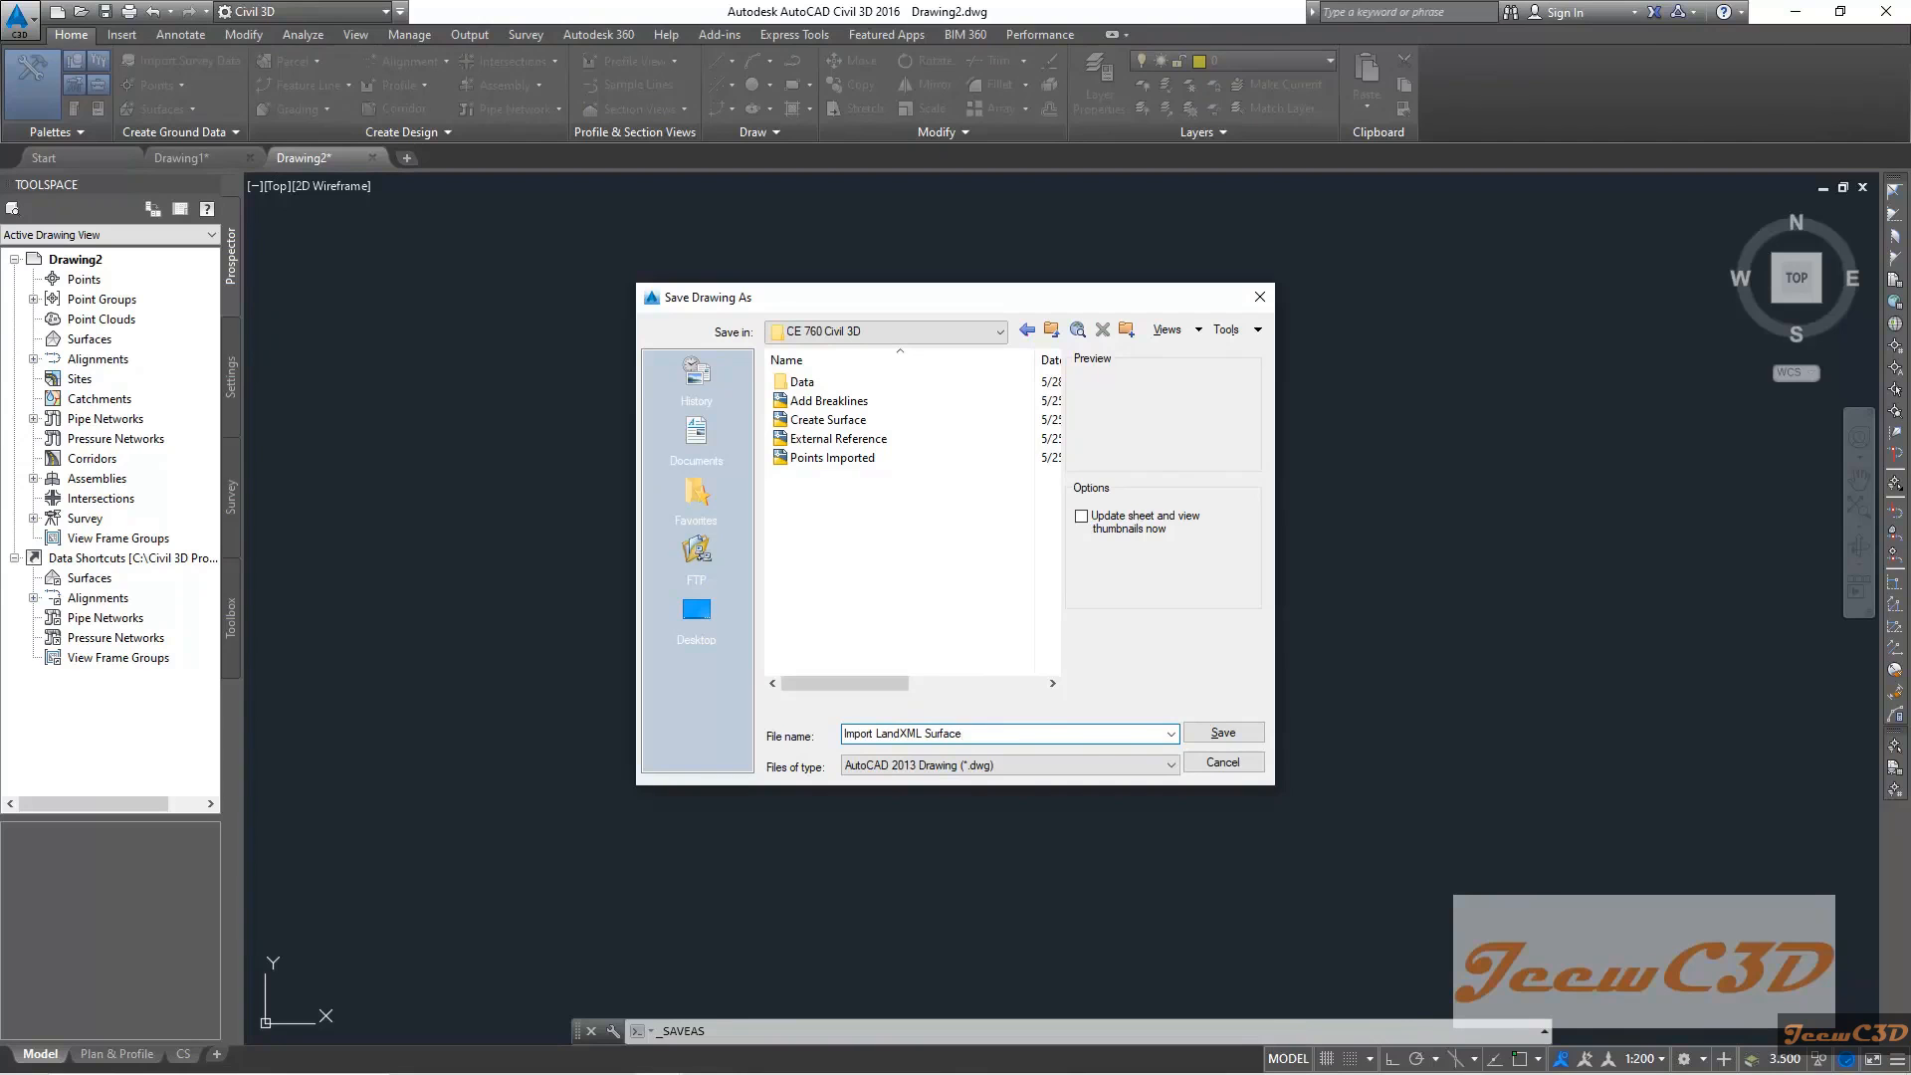
left_click(1213, 735)
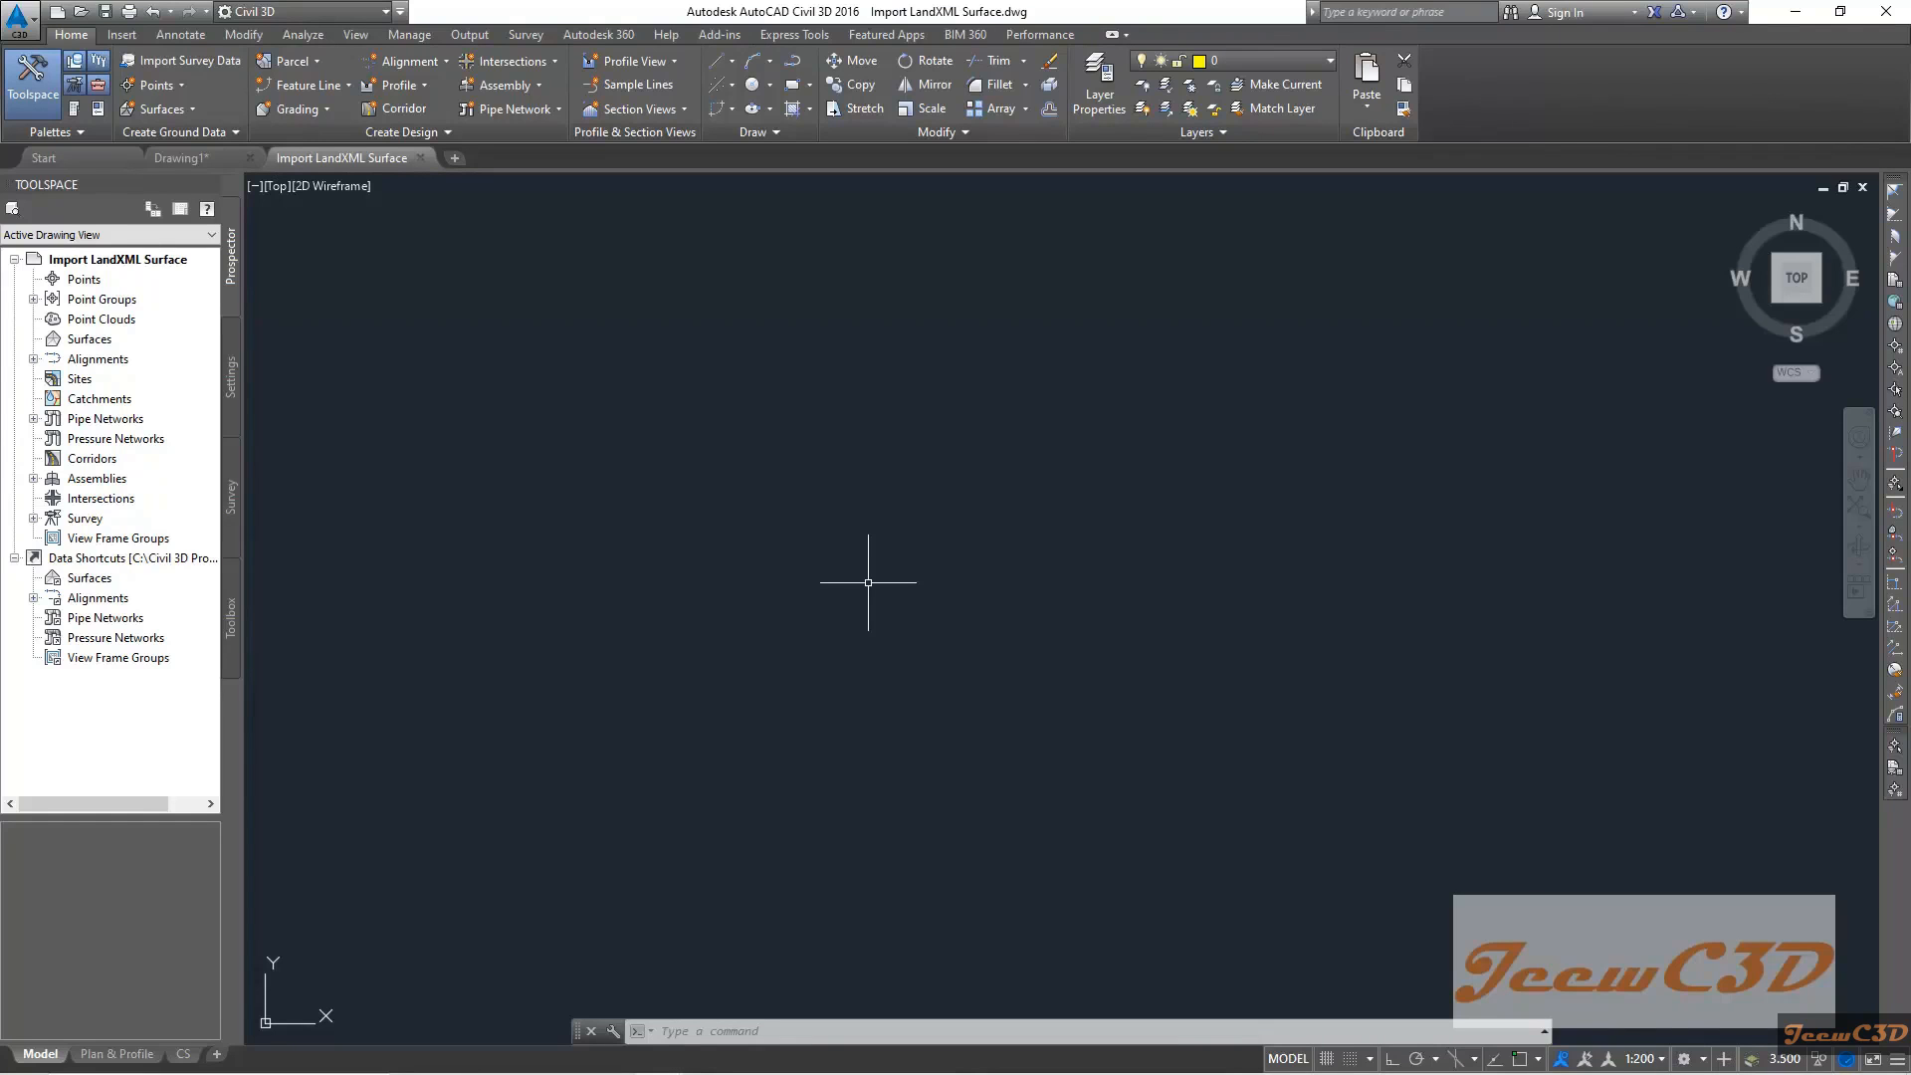
Import the EG LandXML file from the CE 760 Civil 3D folder on the Desktop with all its listed data included
left_click(130, 38)
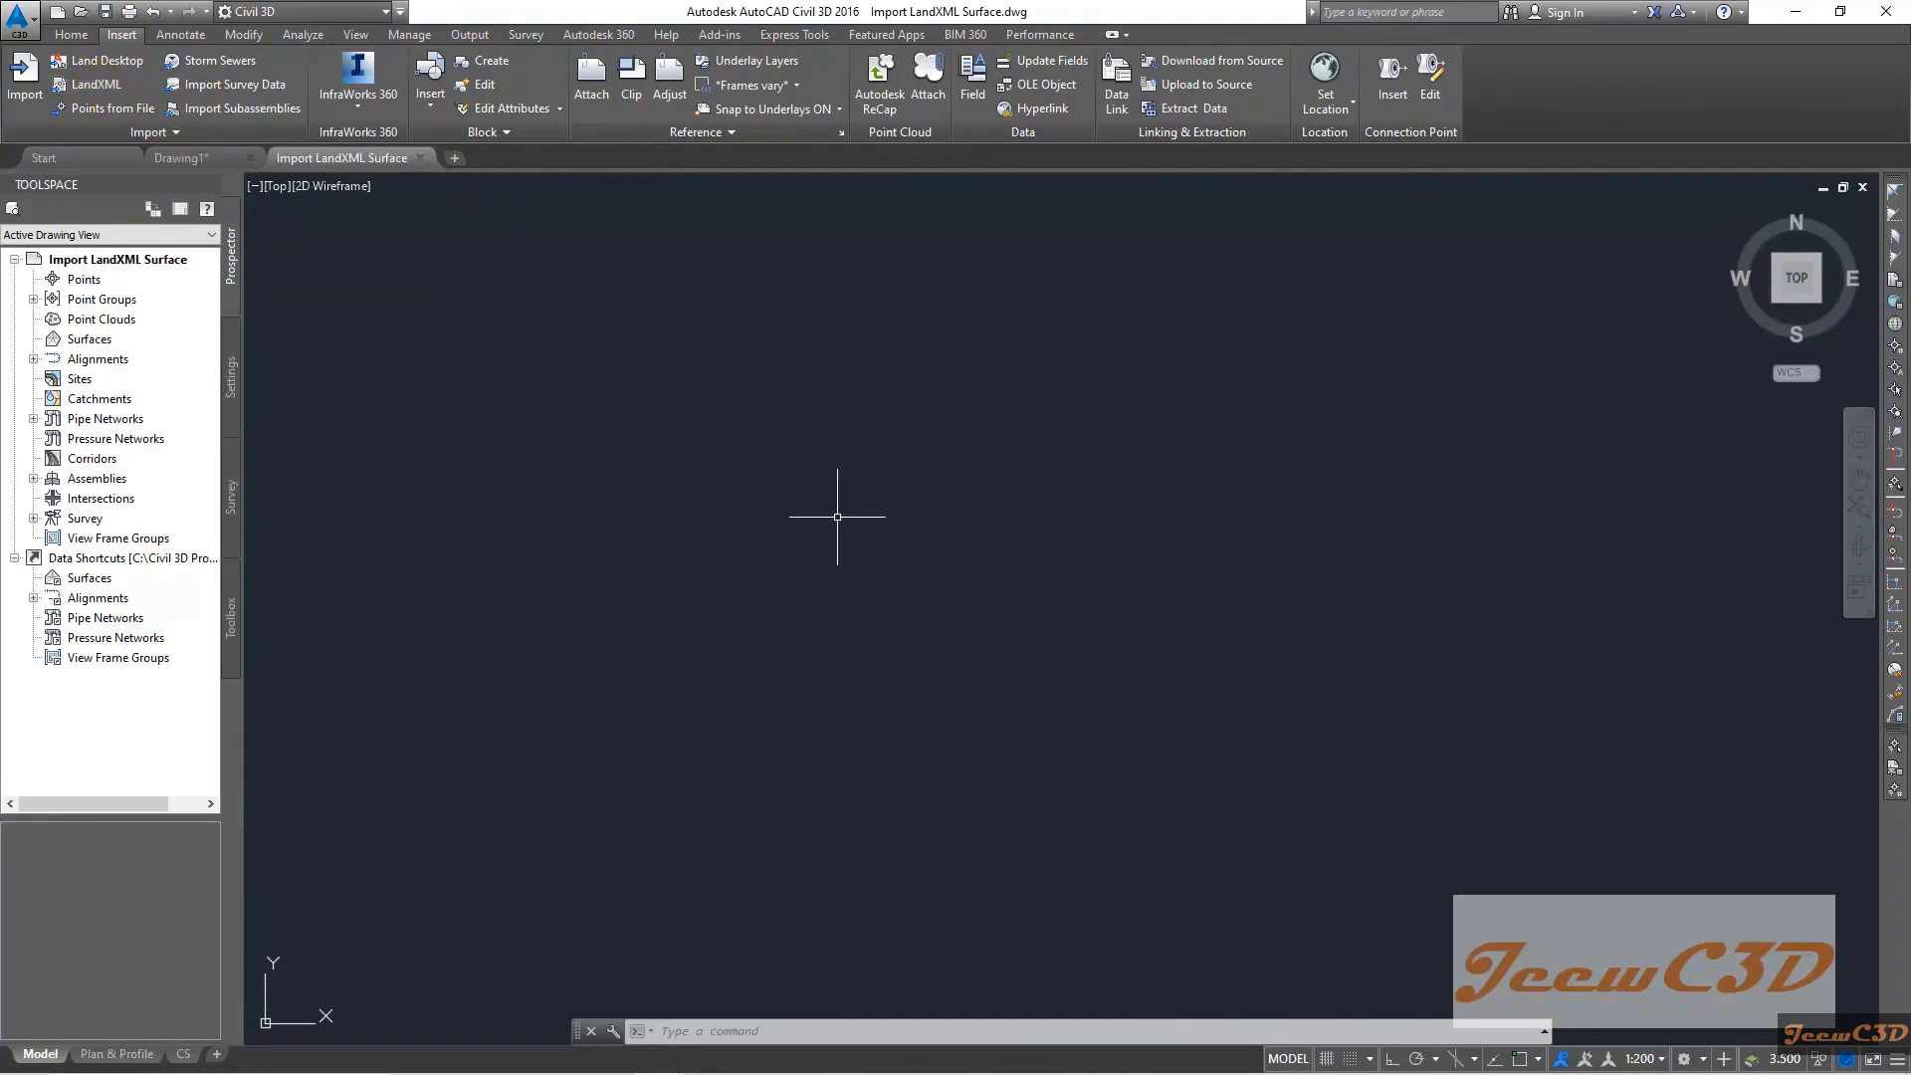
left_click(96, 91)
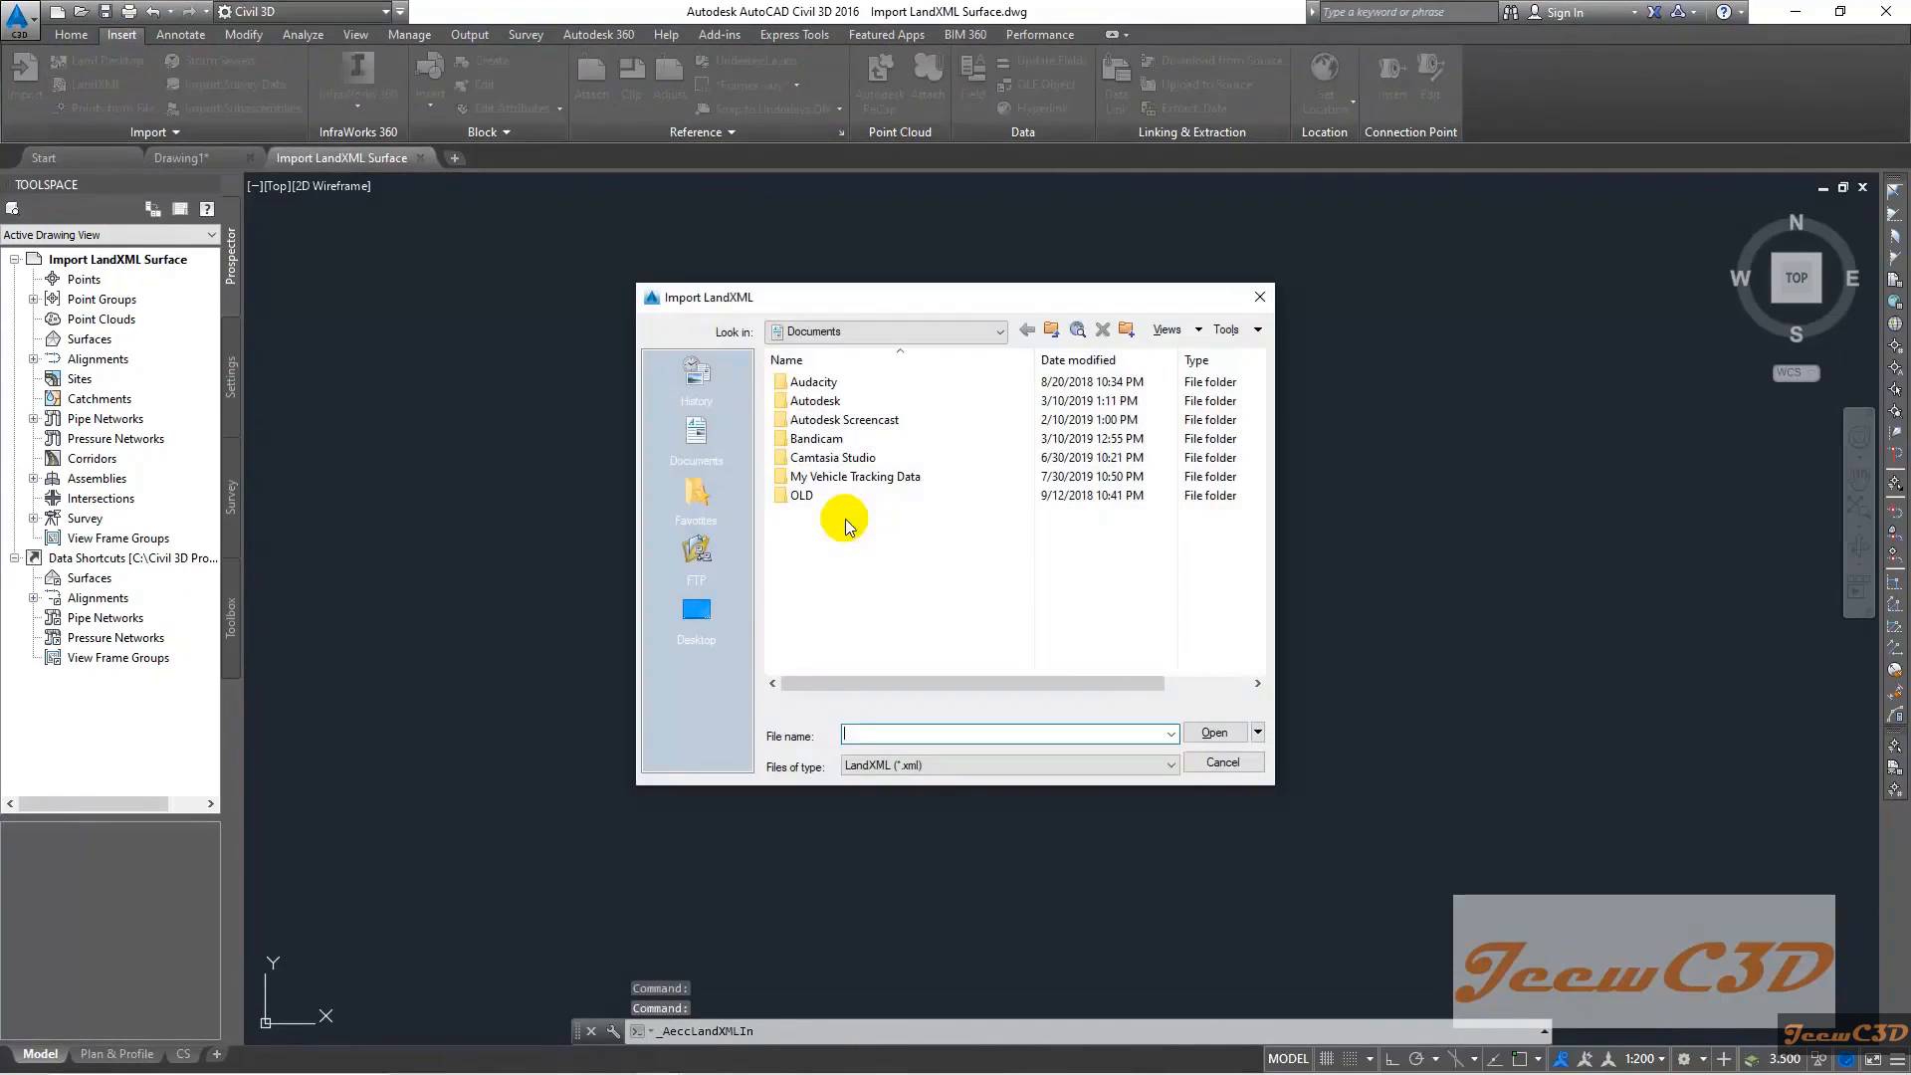
left_click(697, 609)
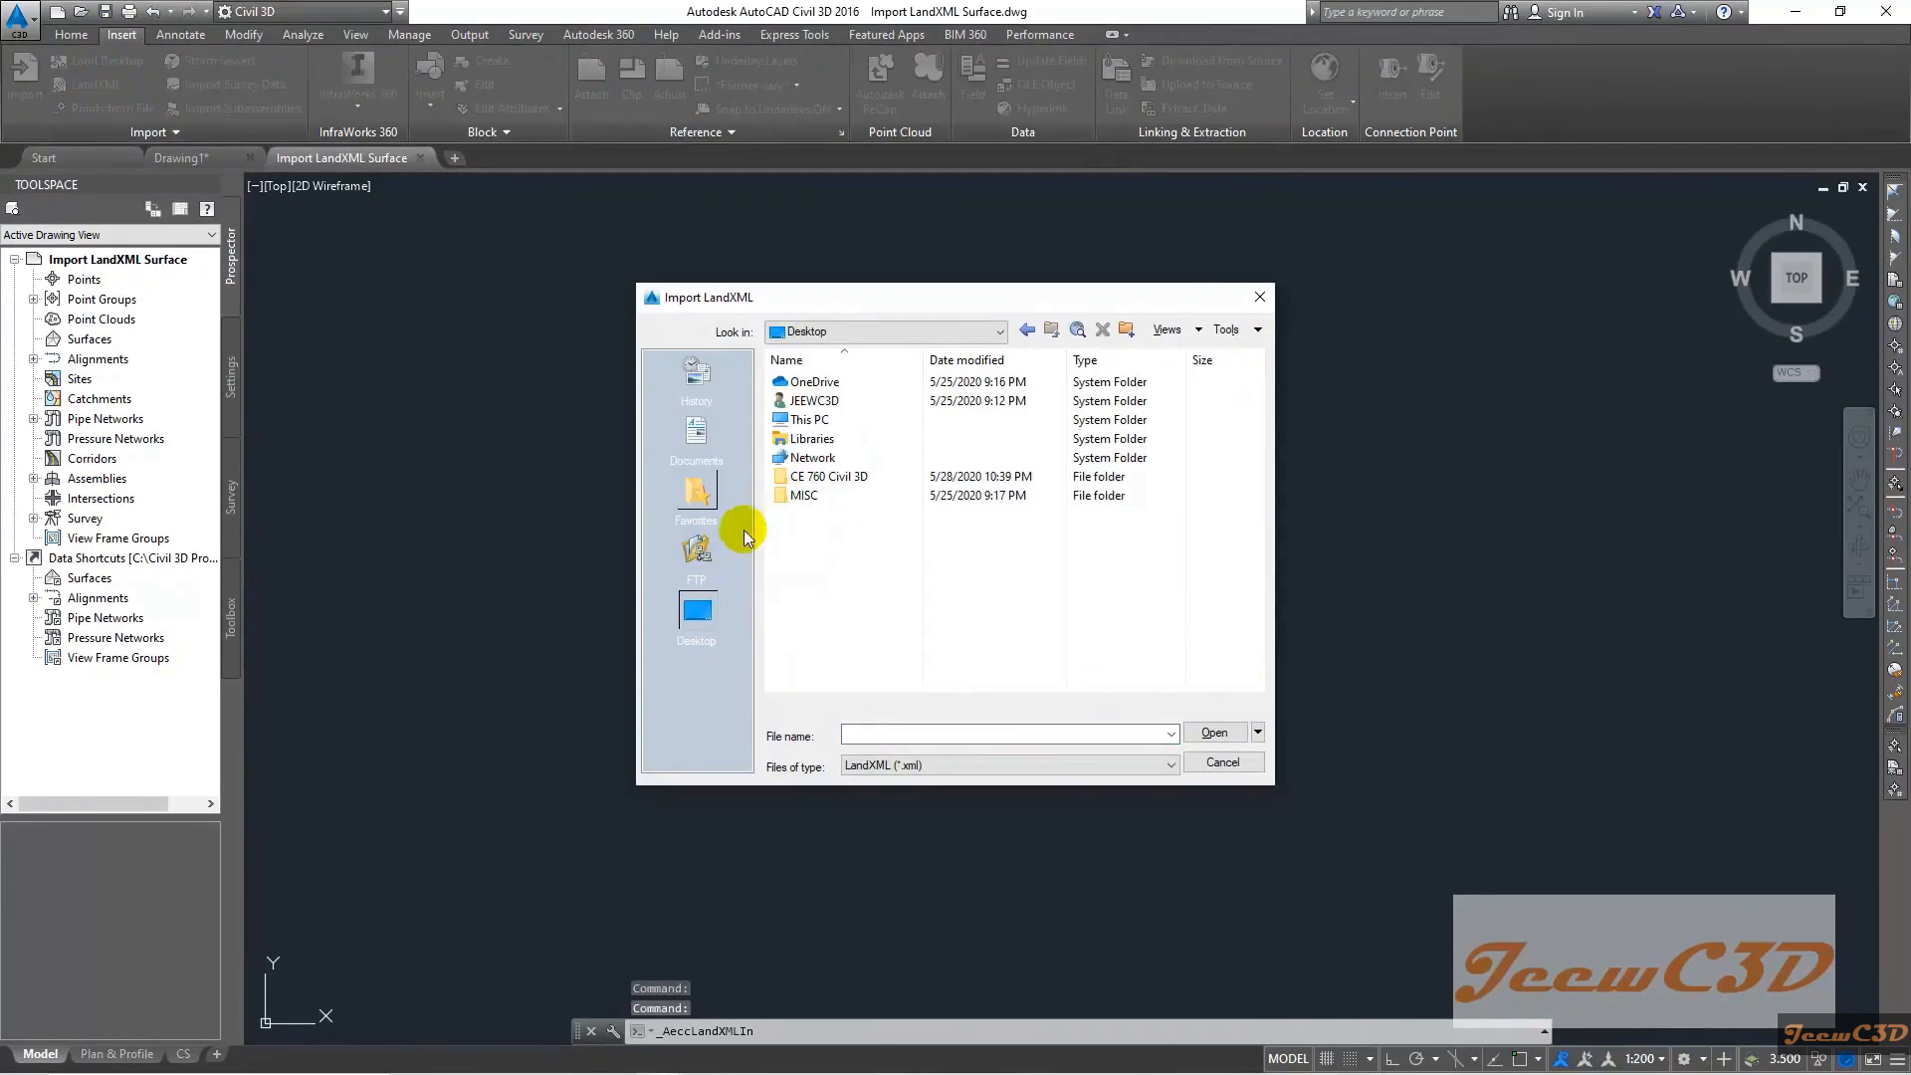
double_click(814, 477)
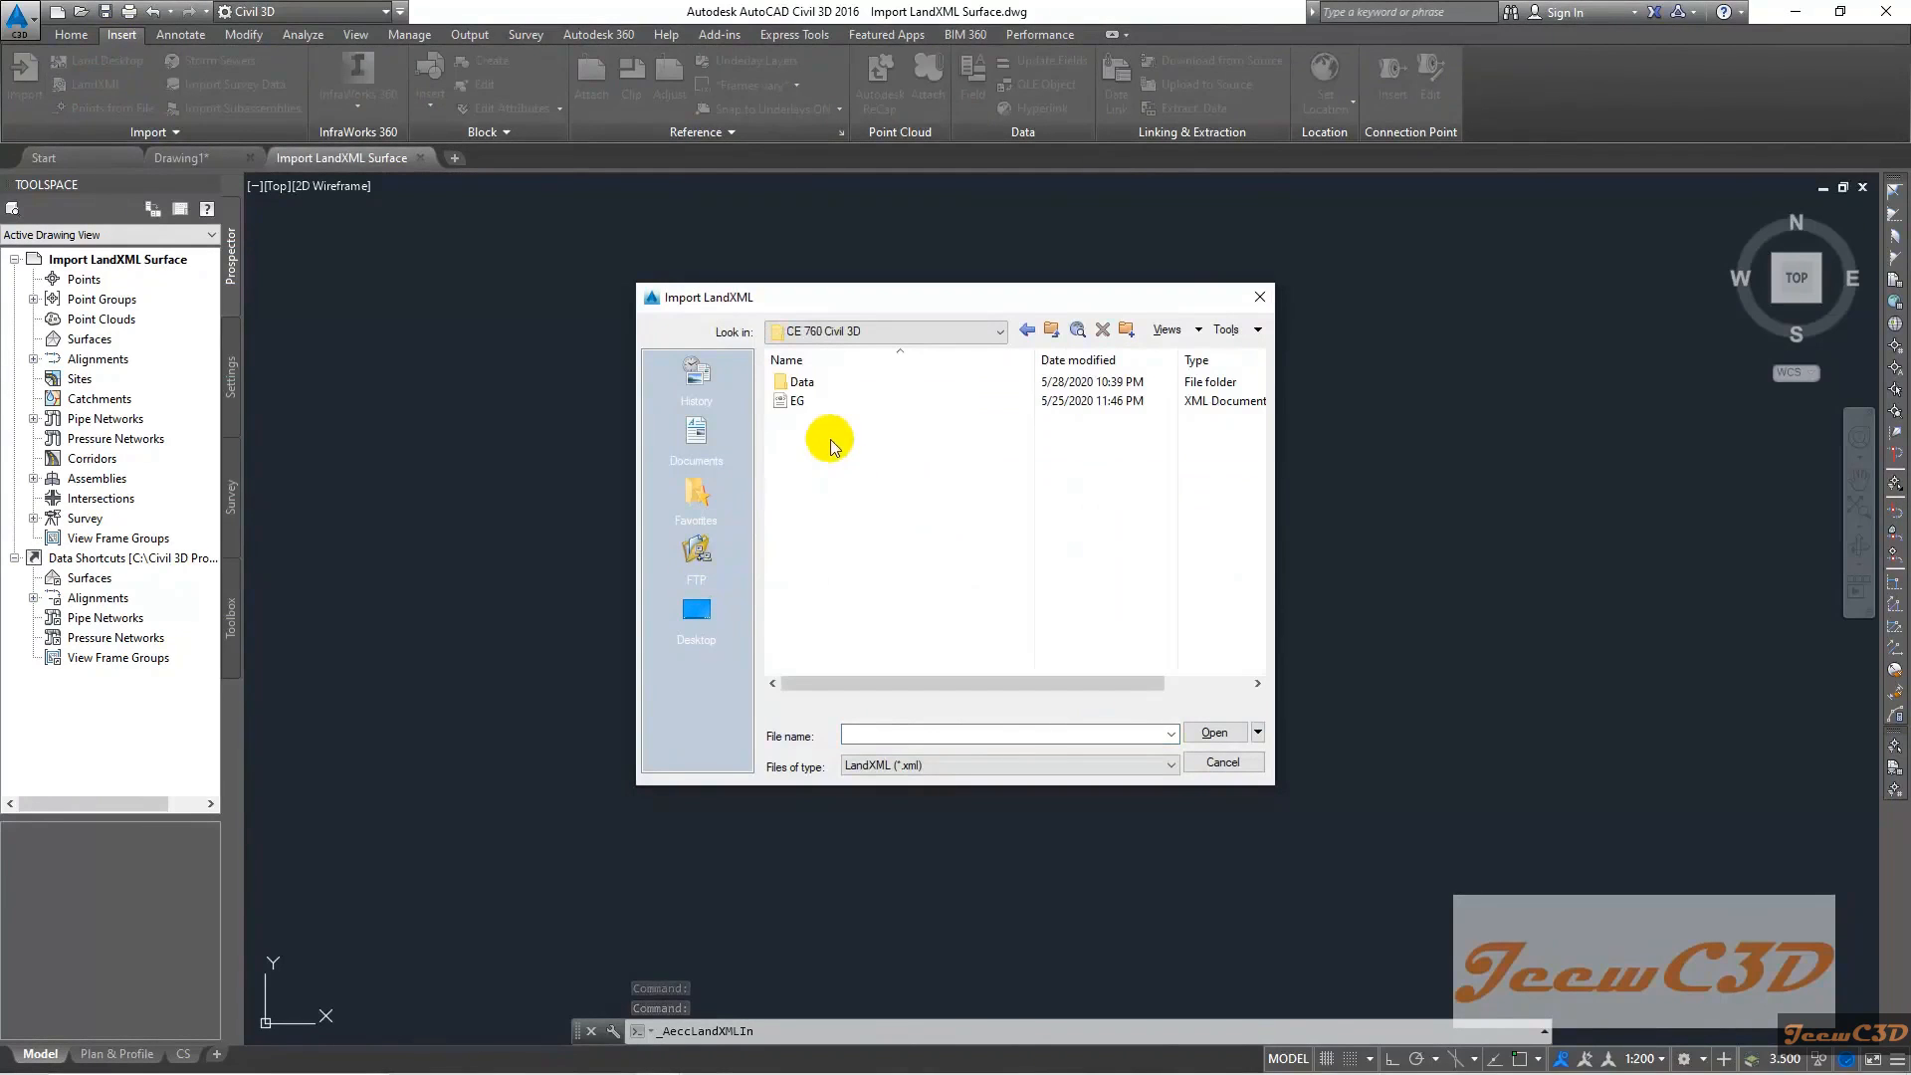
left_click(800, 402)
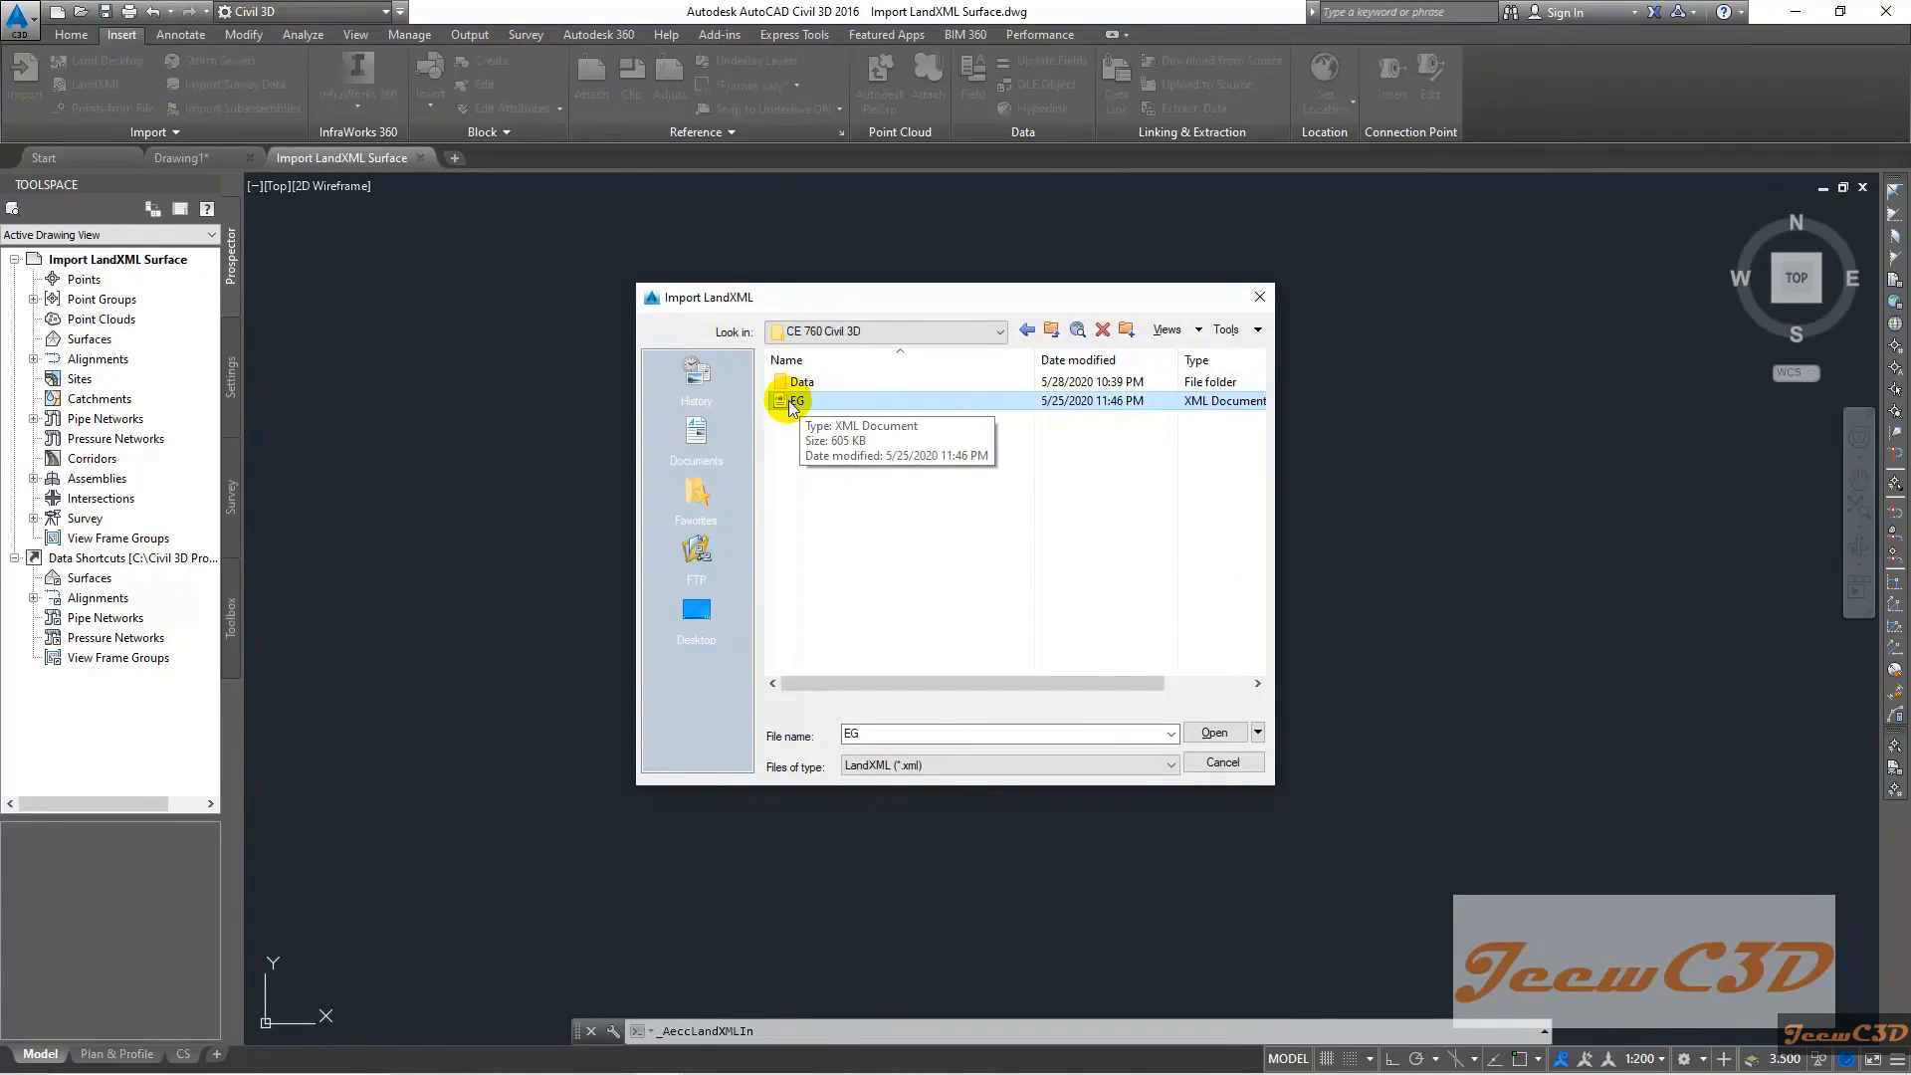
left_click(1217, 732)
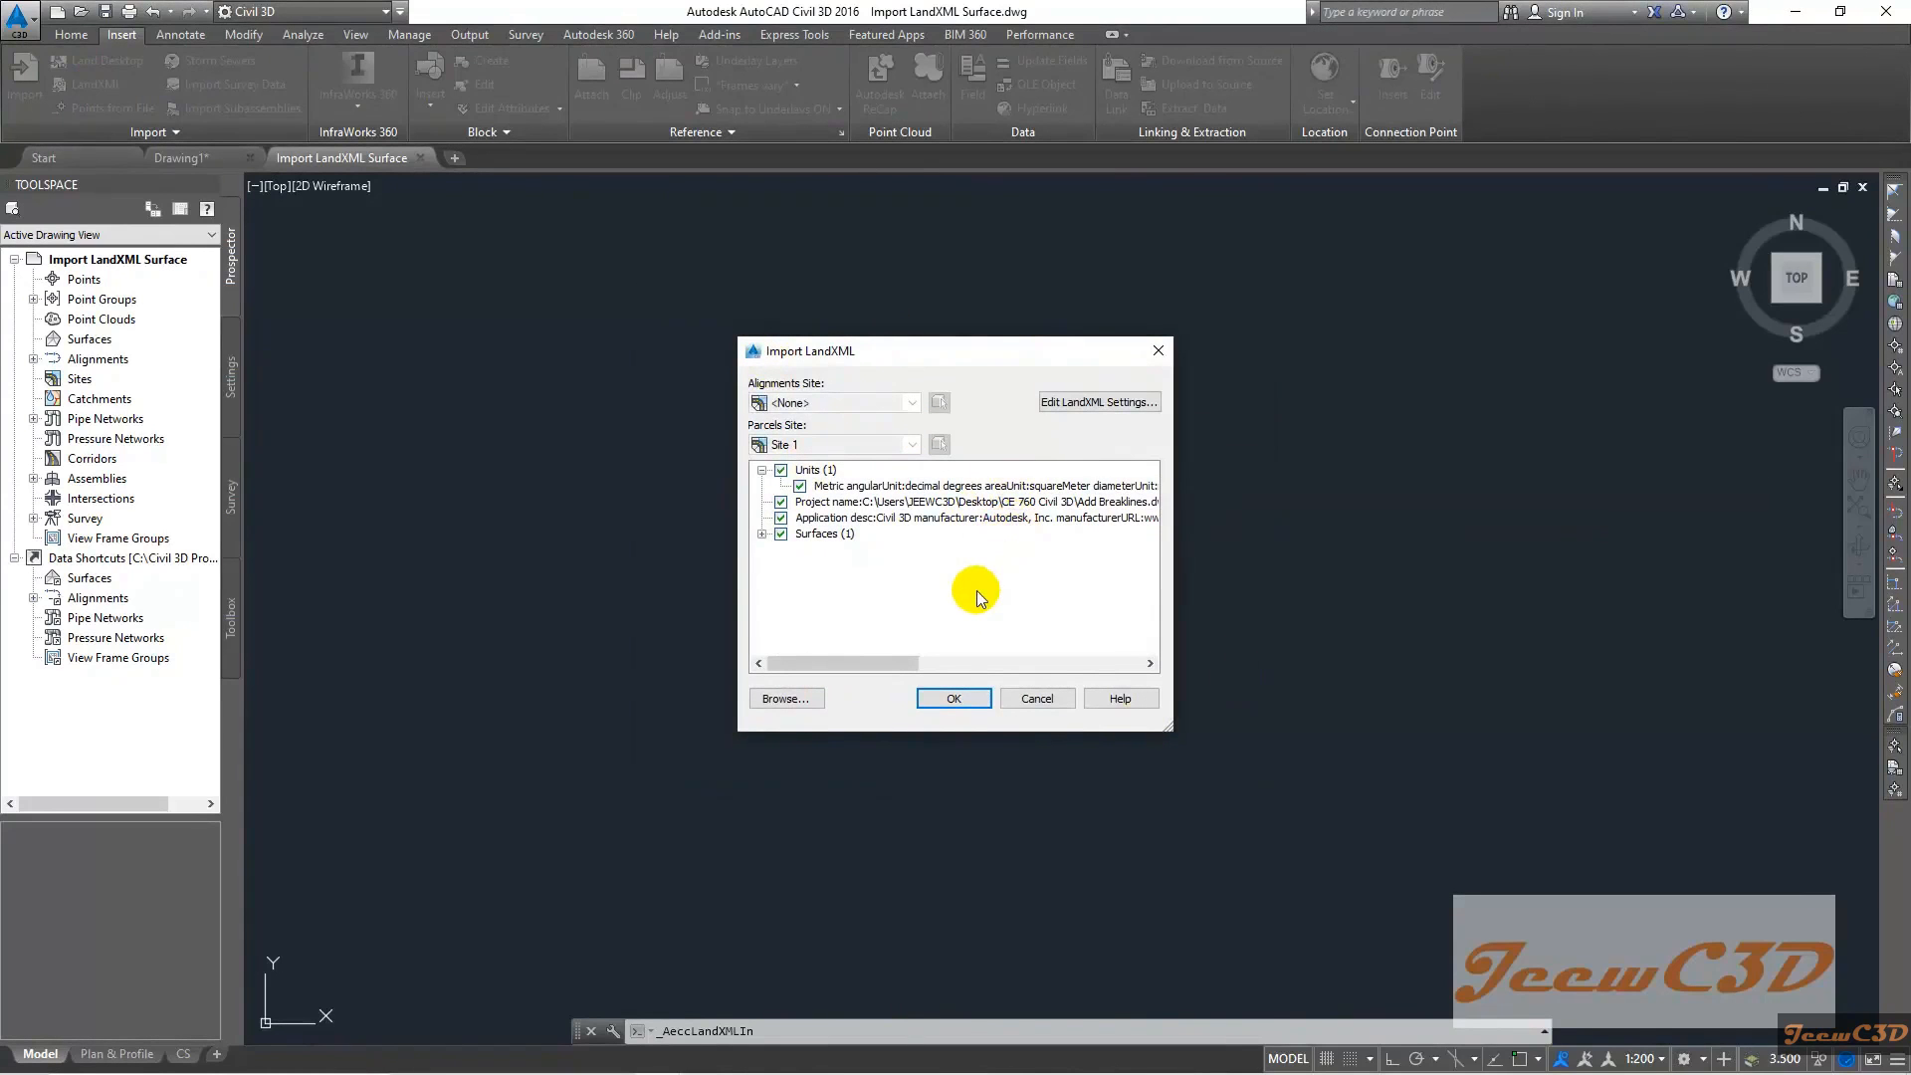
left_click(955, 698)
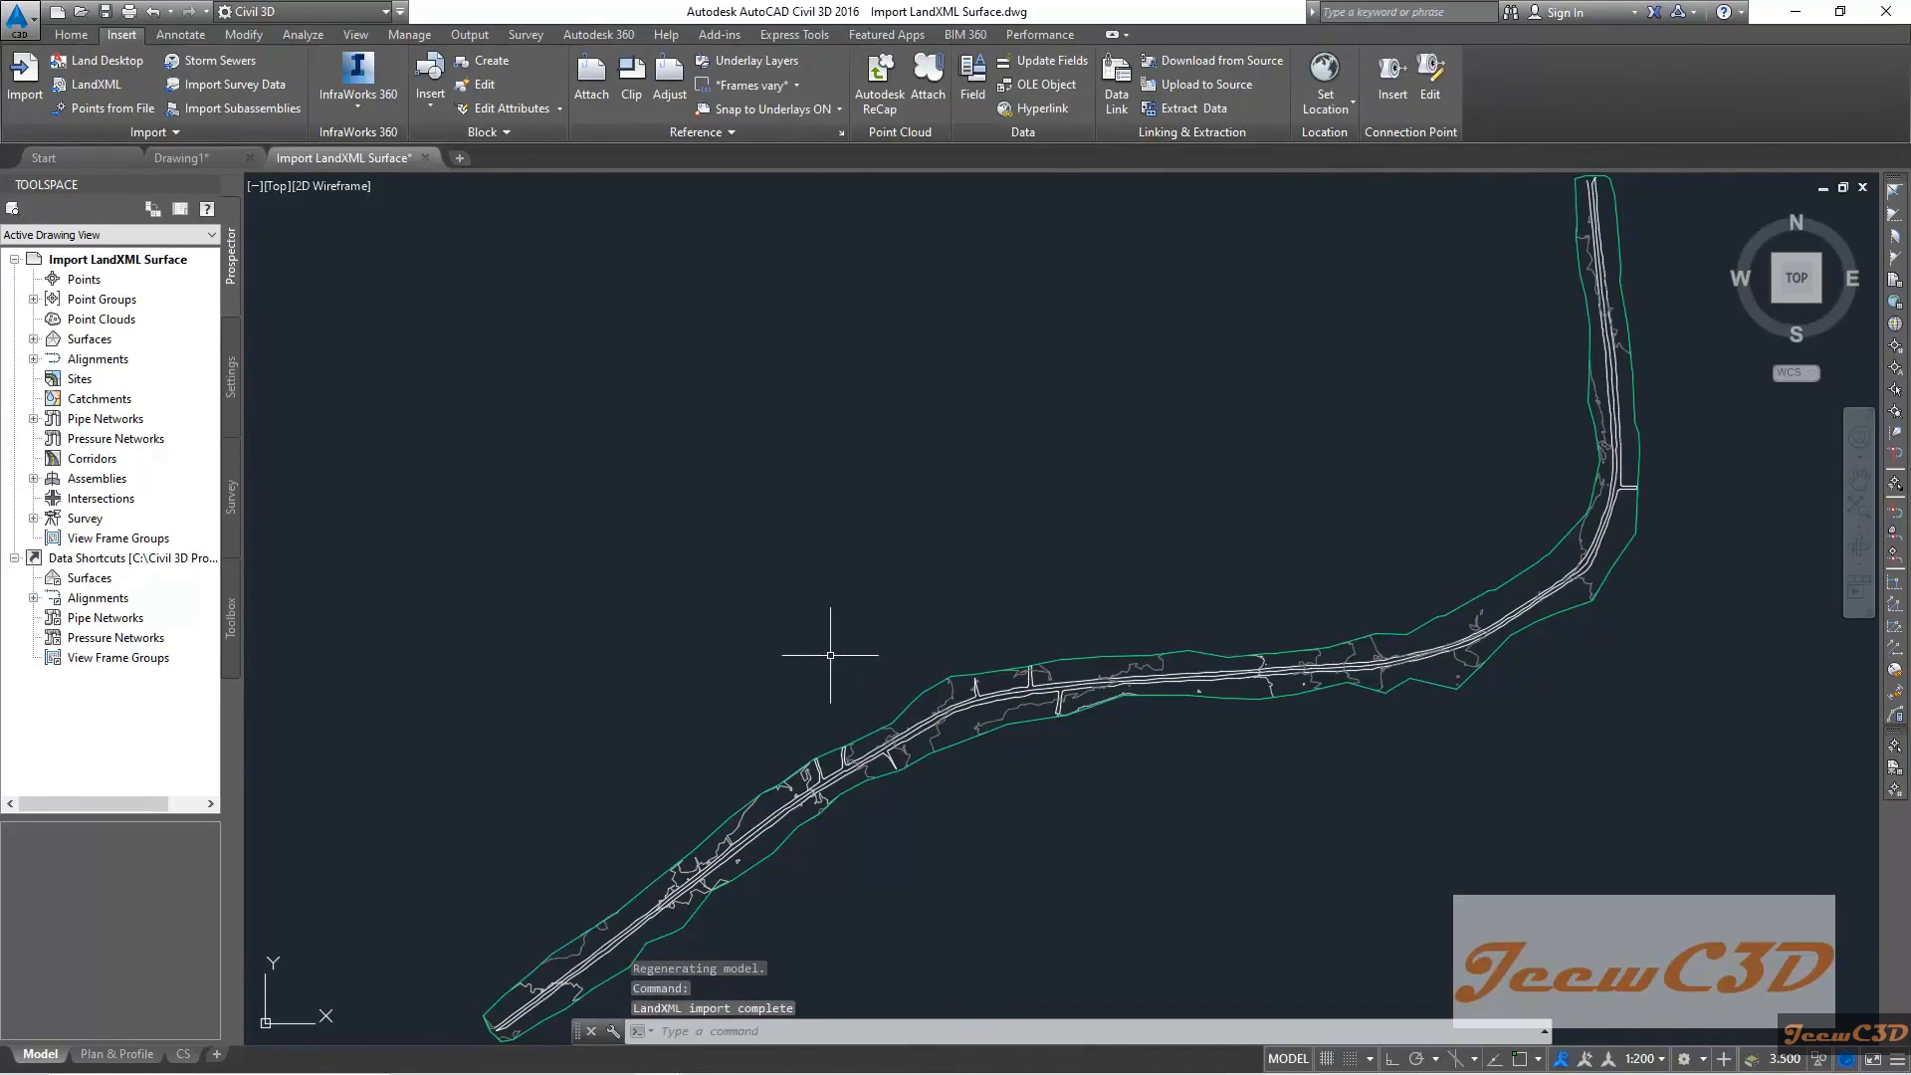
Examine the imported surface's border, contours and breaklines from the southwest end to the northern bend
scroll(857, 587, "down", 1)
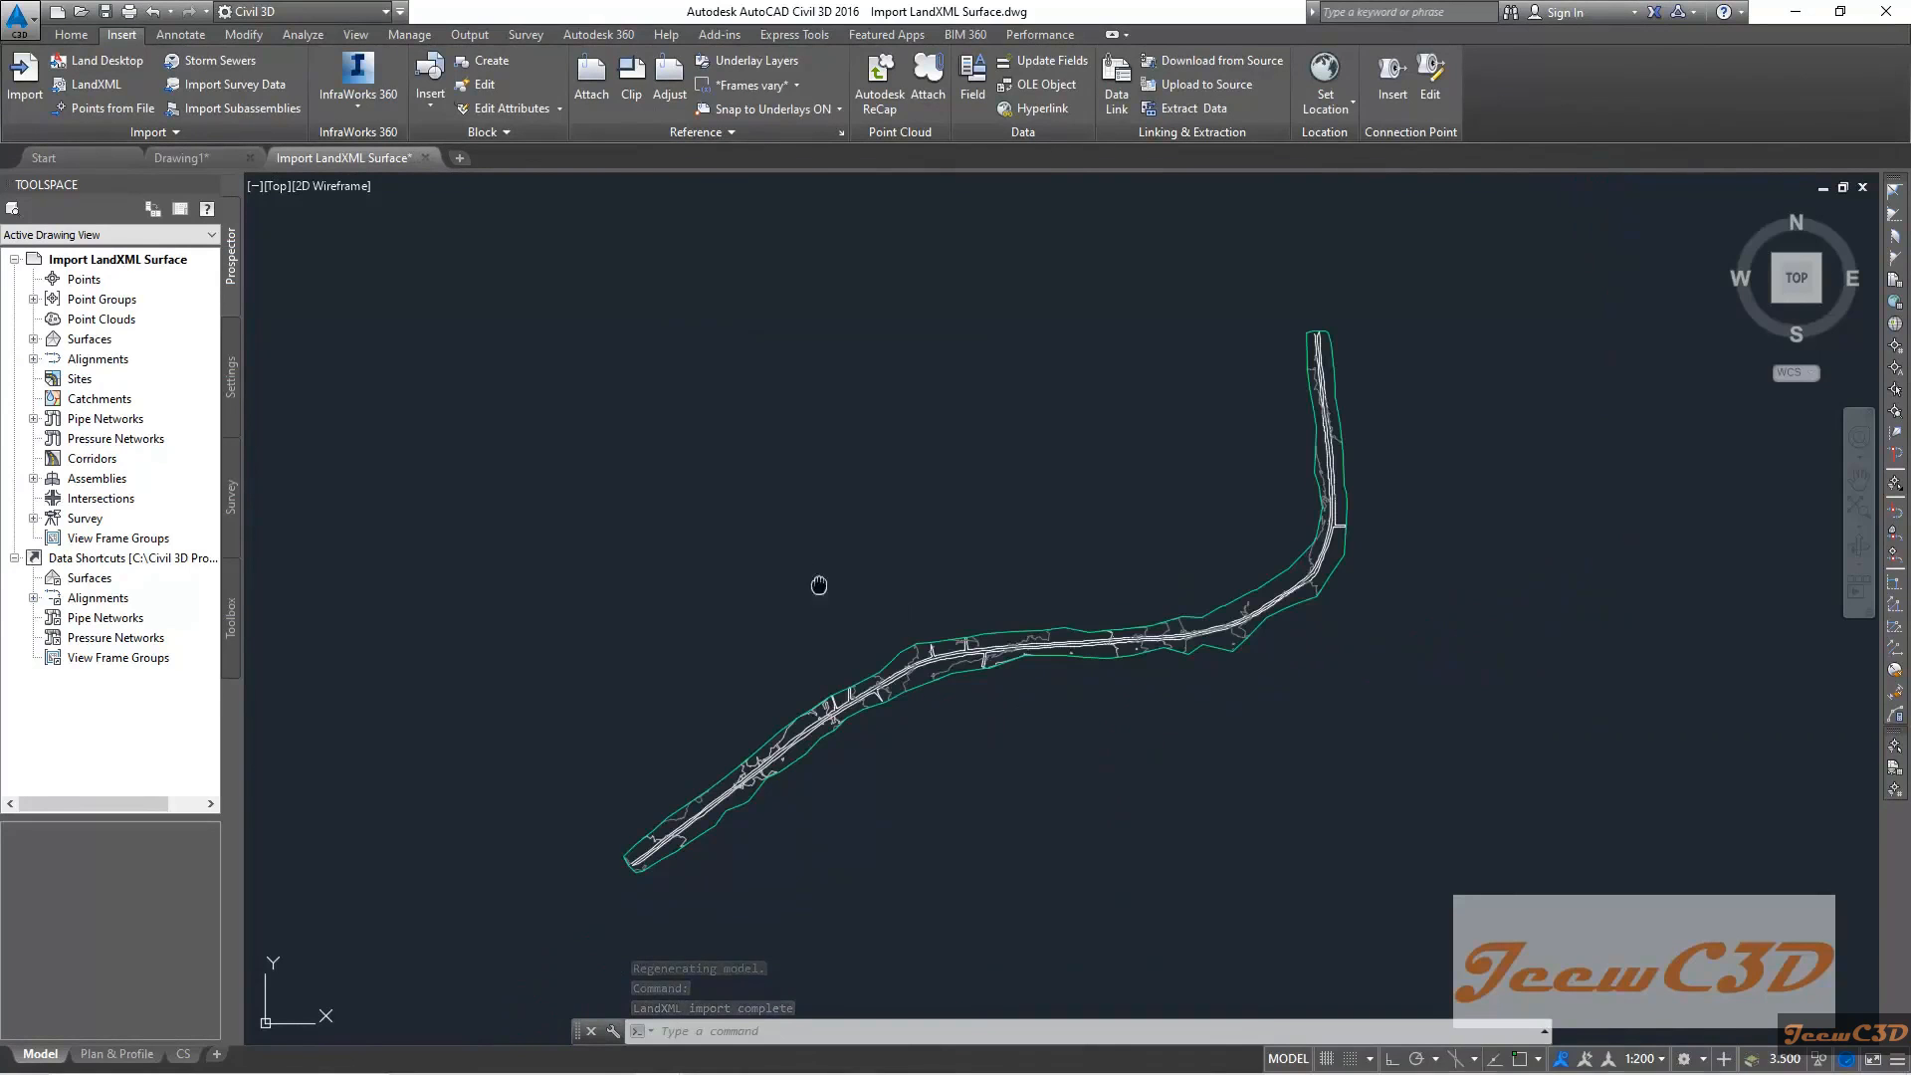
middle_click_drag(806, 613, 858, 508)
scroll(761, 709, "up", 6)
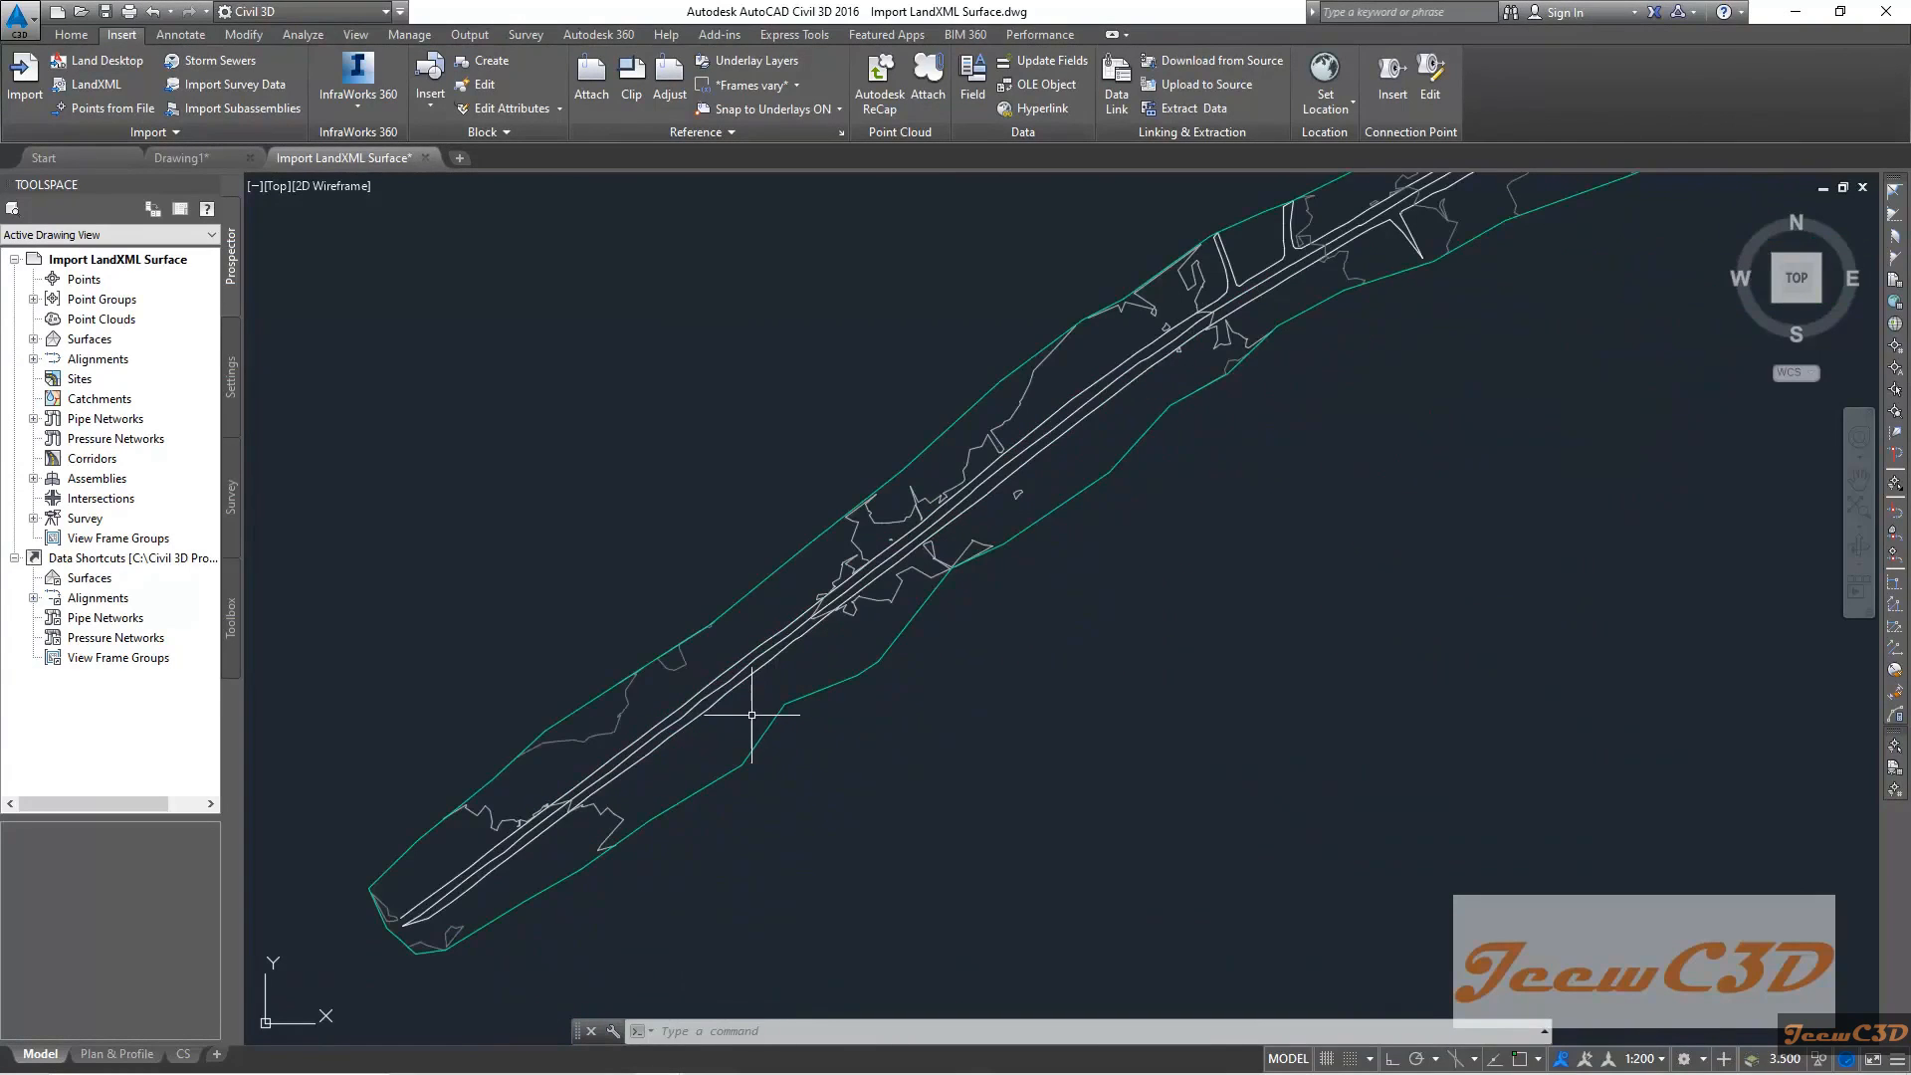
scroll(751, 713, "down", 3)
scroll(733, 704, "up", 4)
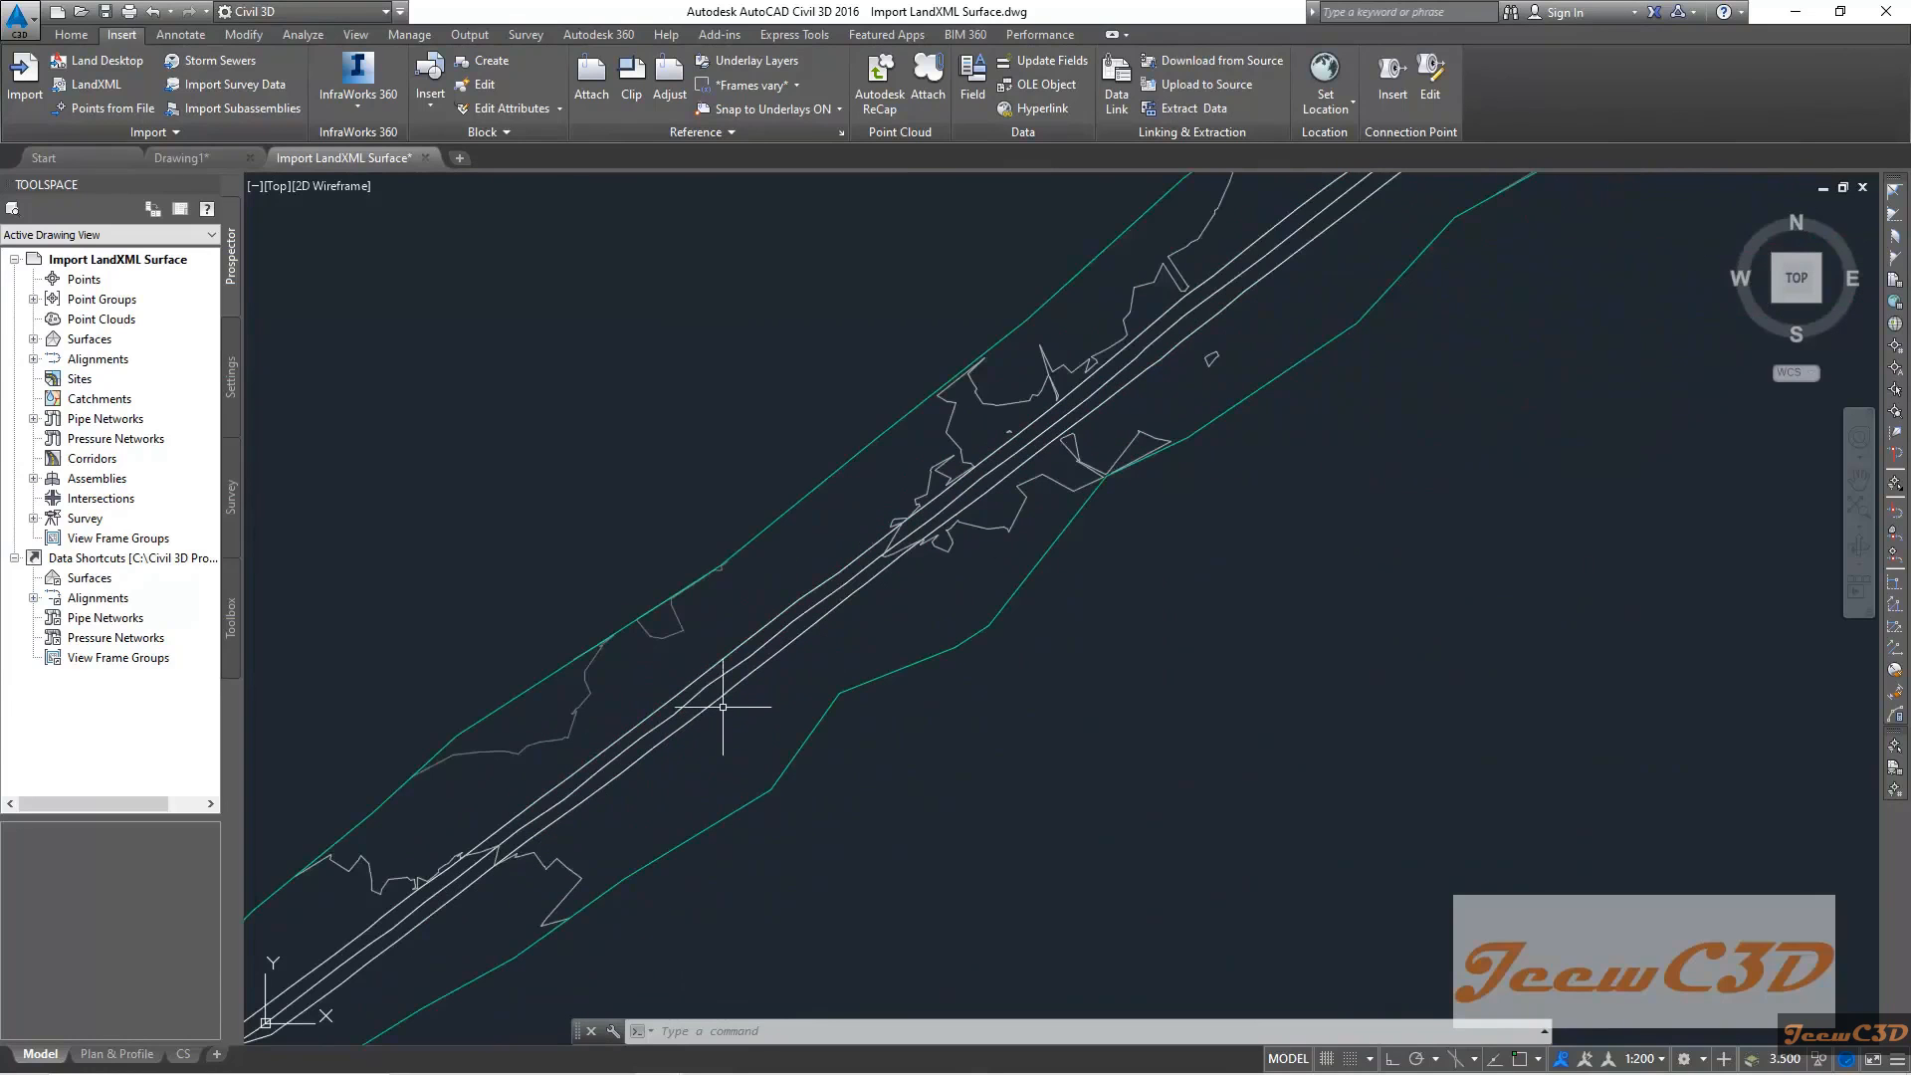
scroll(733, 668, "down", 2)
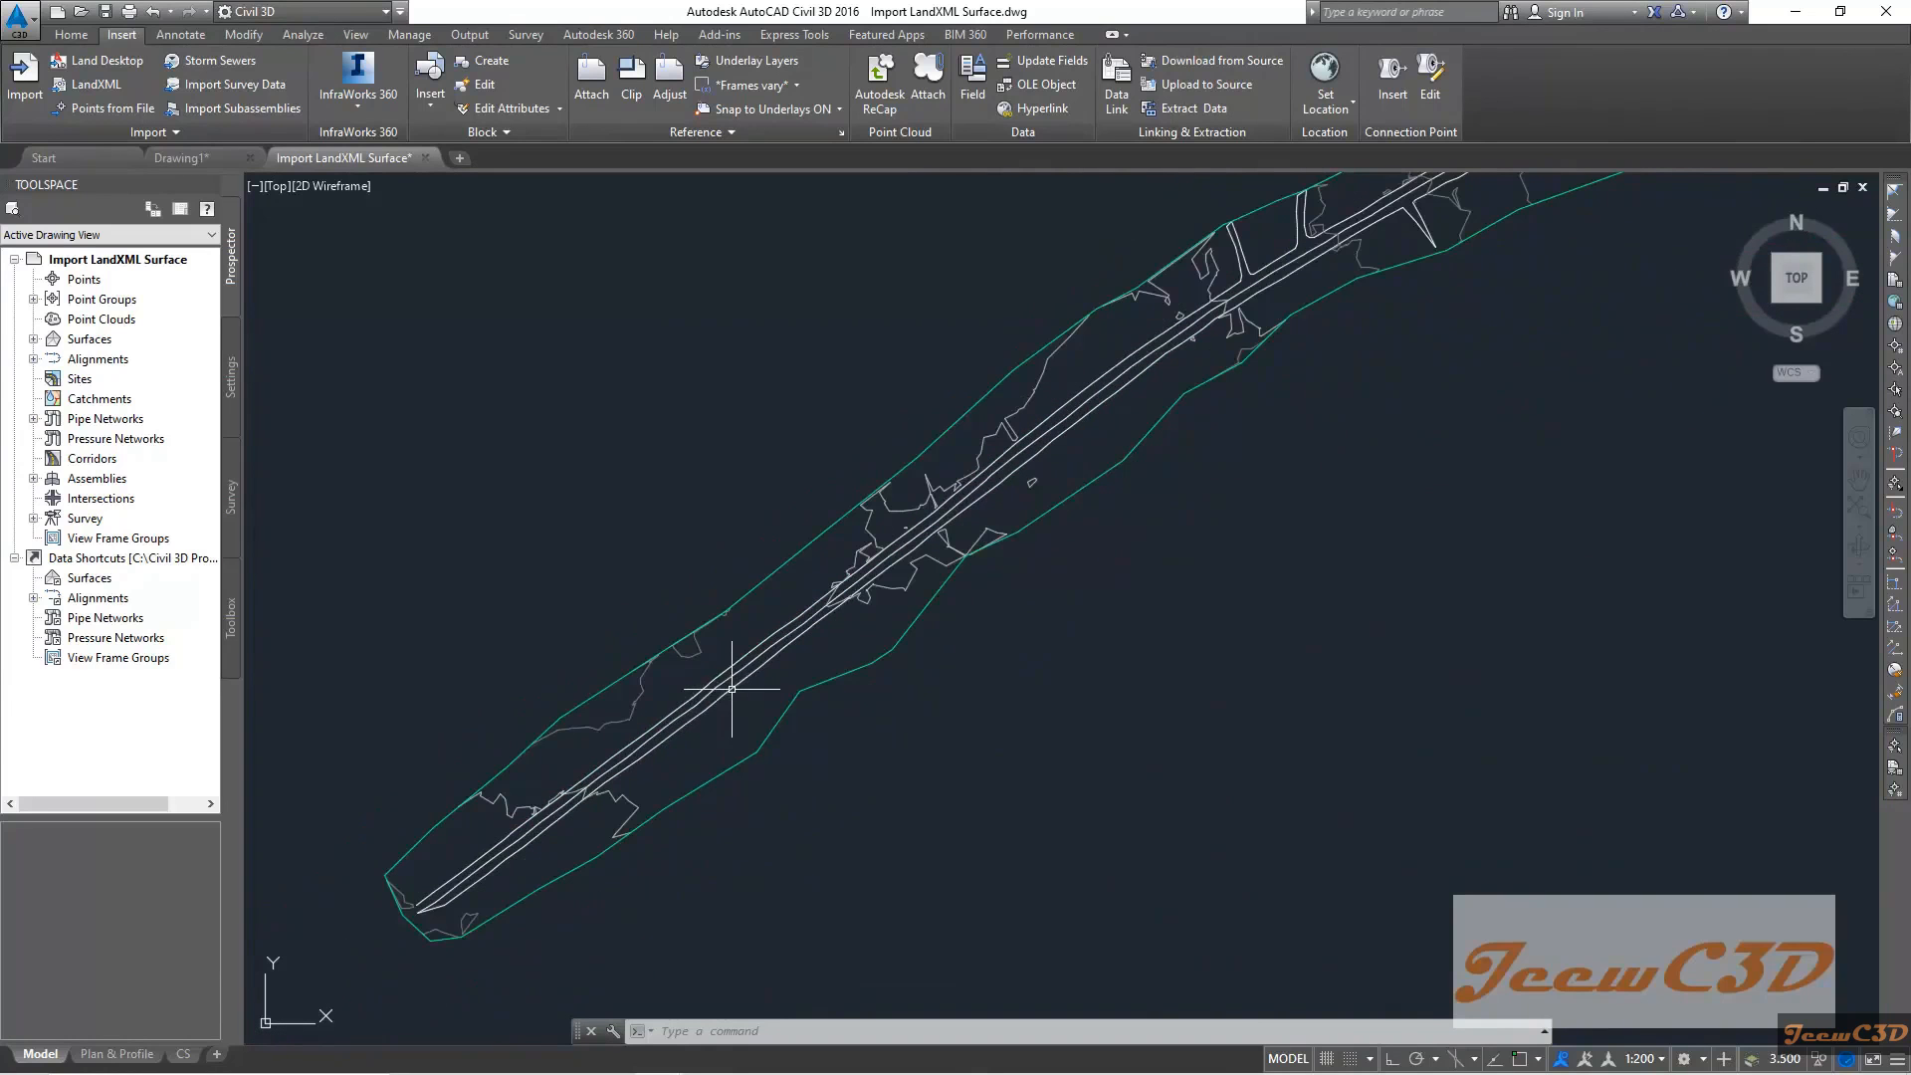
scroll(870, 766, "down", 4)
mouse_move(1103, 664)
middle_mouse_down()
mouse_move(862, 769)
mouse_move(917, 734)
middle_mouse_up()
scroll(1337, 469, "up", 5)
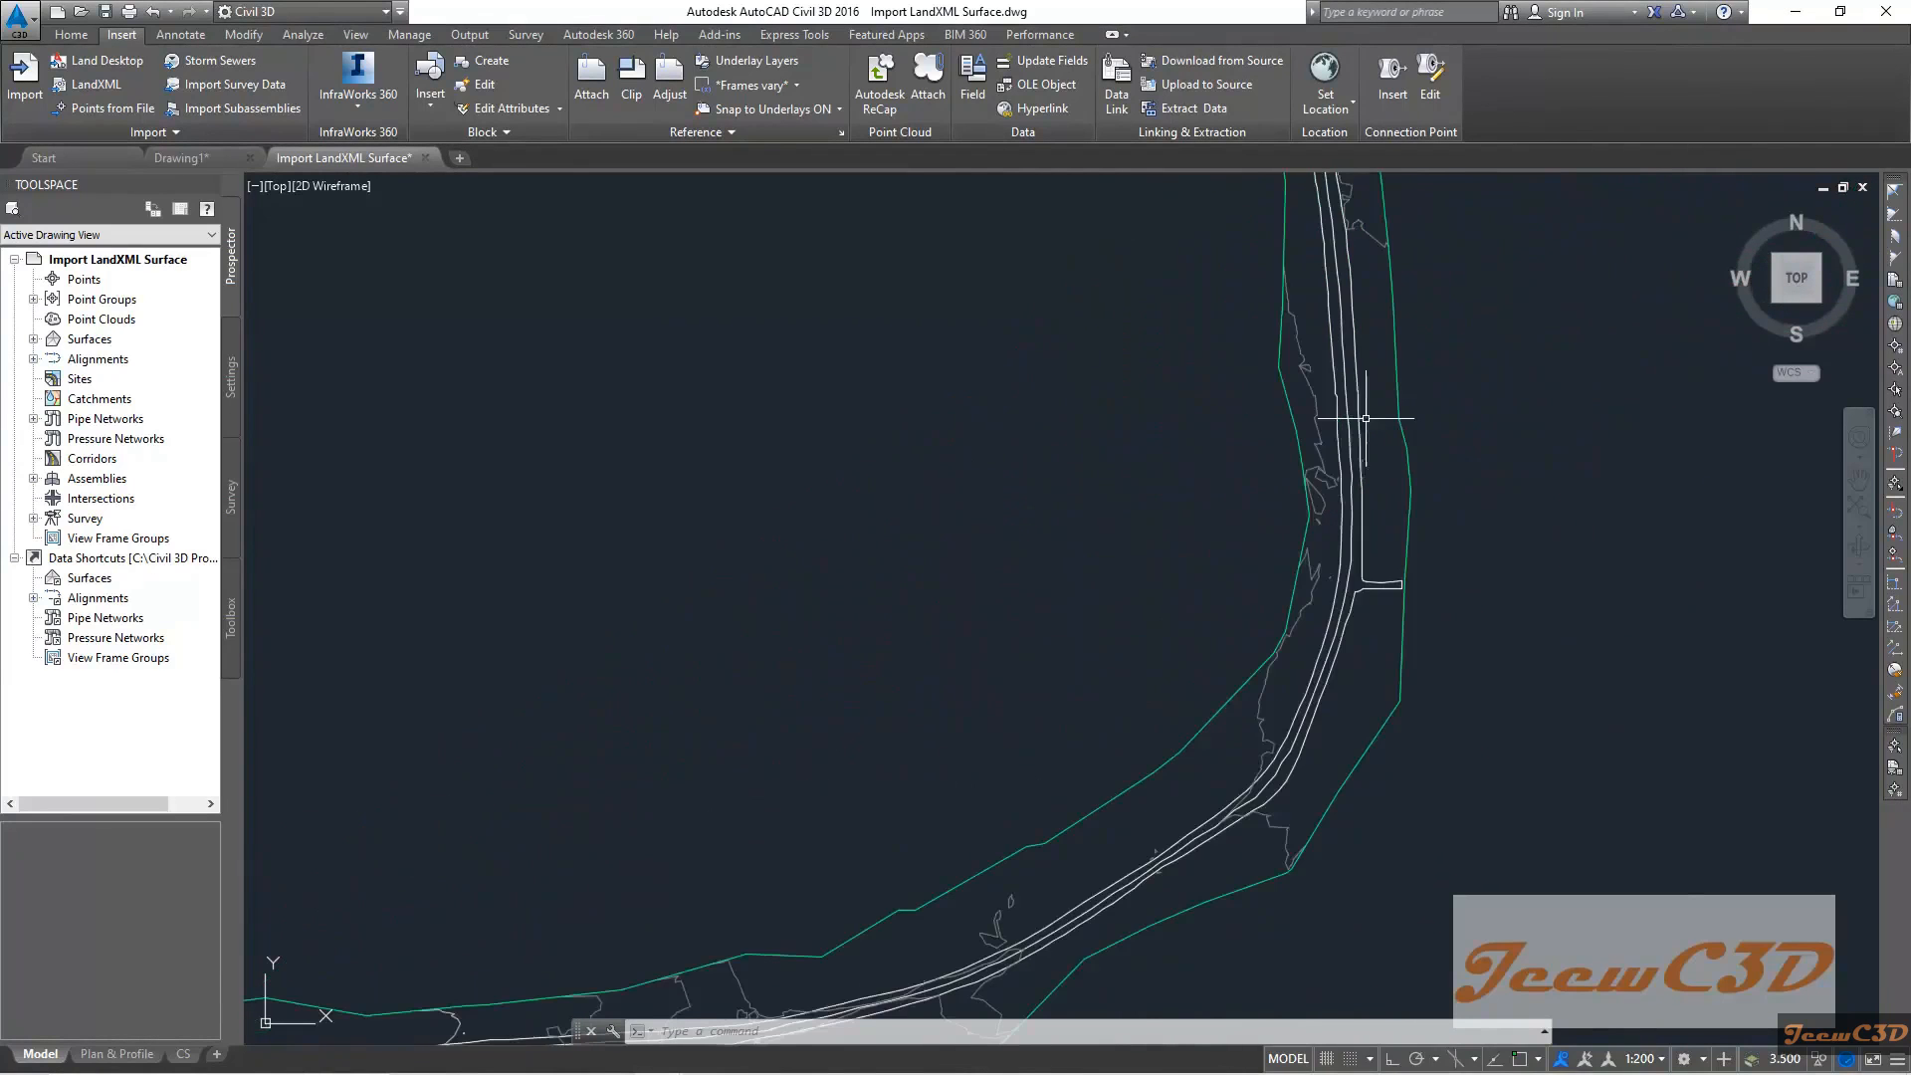
scroll(1057, 546, "down", 5)
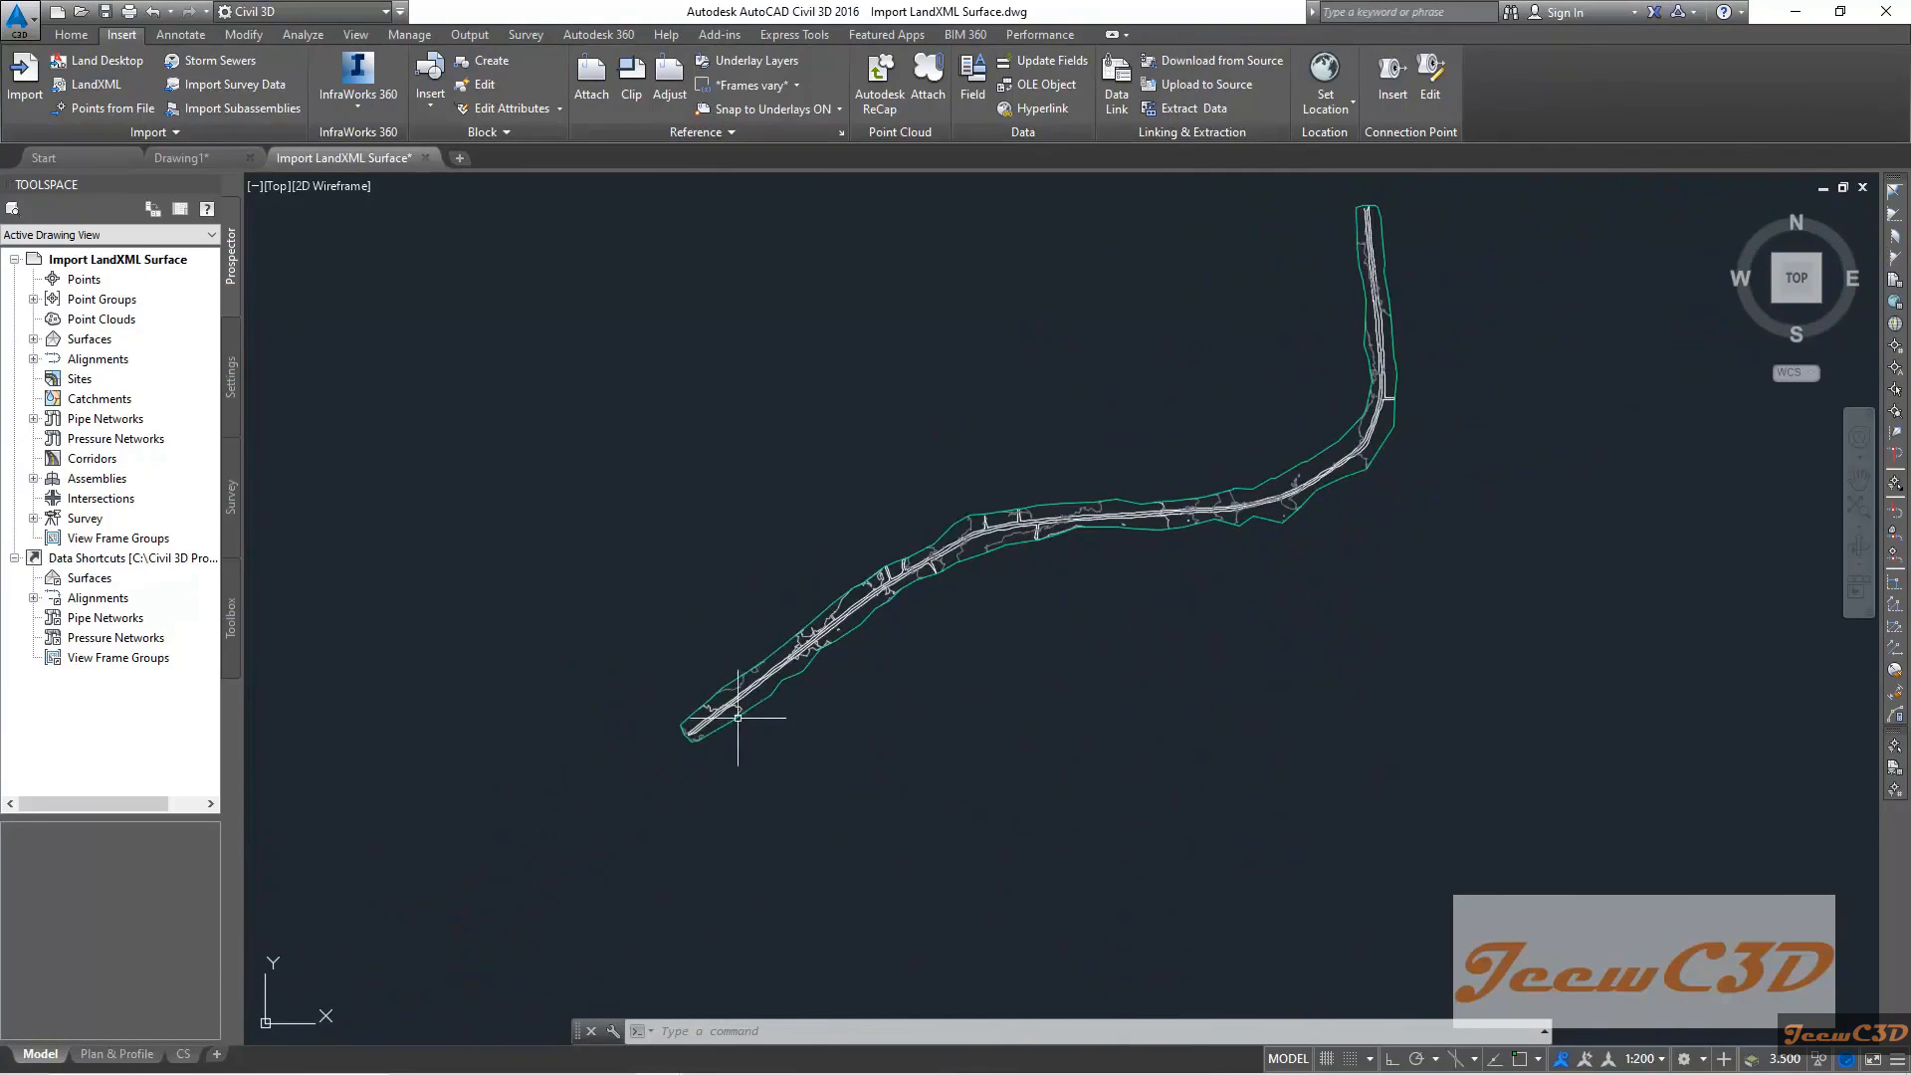
Delete the three parallel breaklines running along the road inside the surface border
scroll(762, 676, "up", 2)
scroll(782, 672, "up", 3)
mouse_move(782, 672)
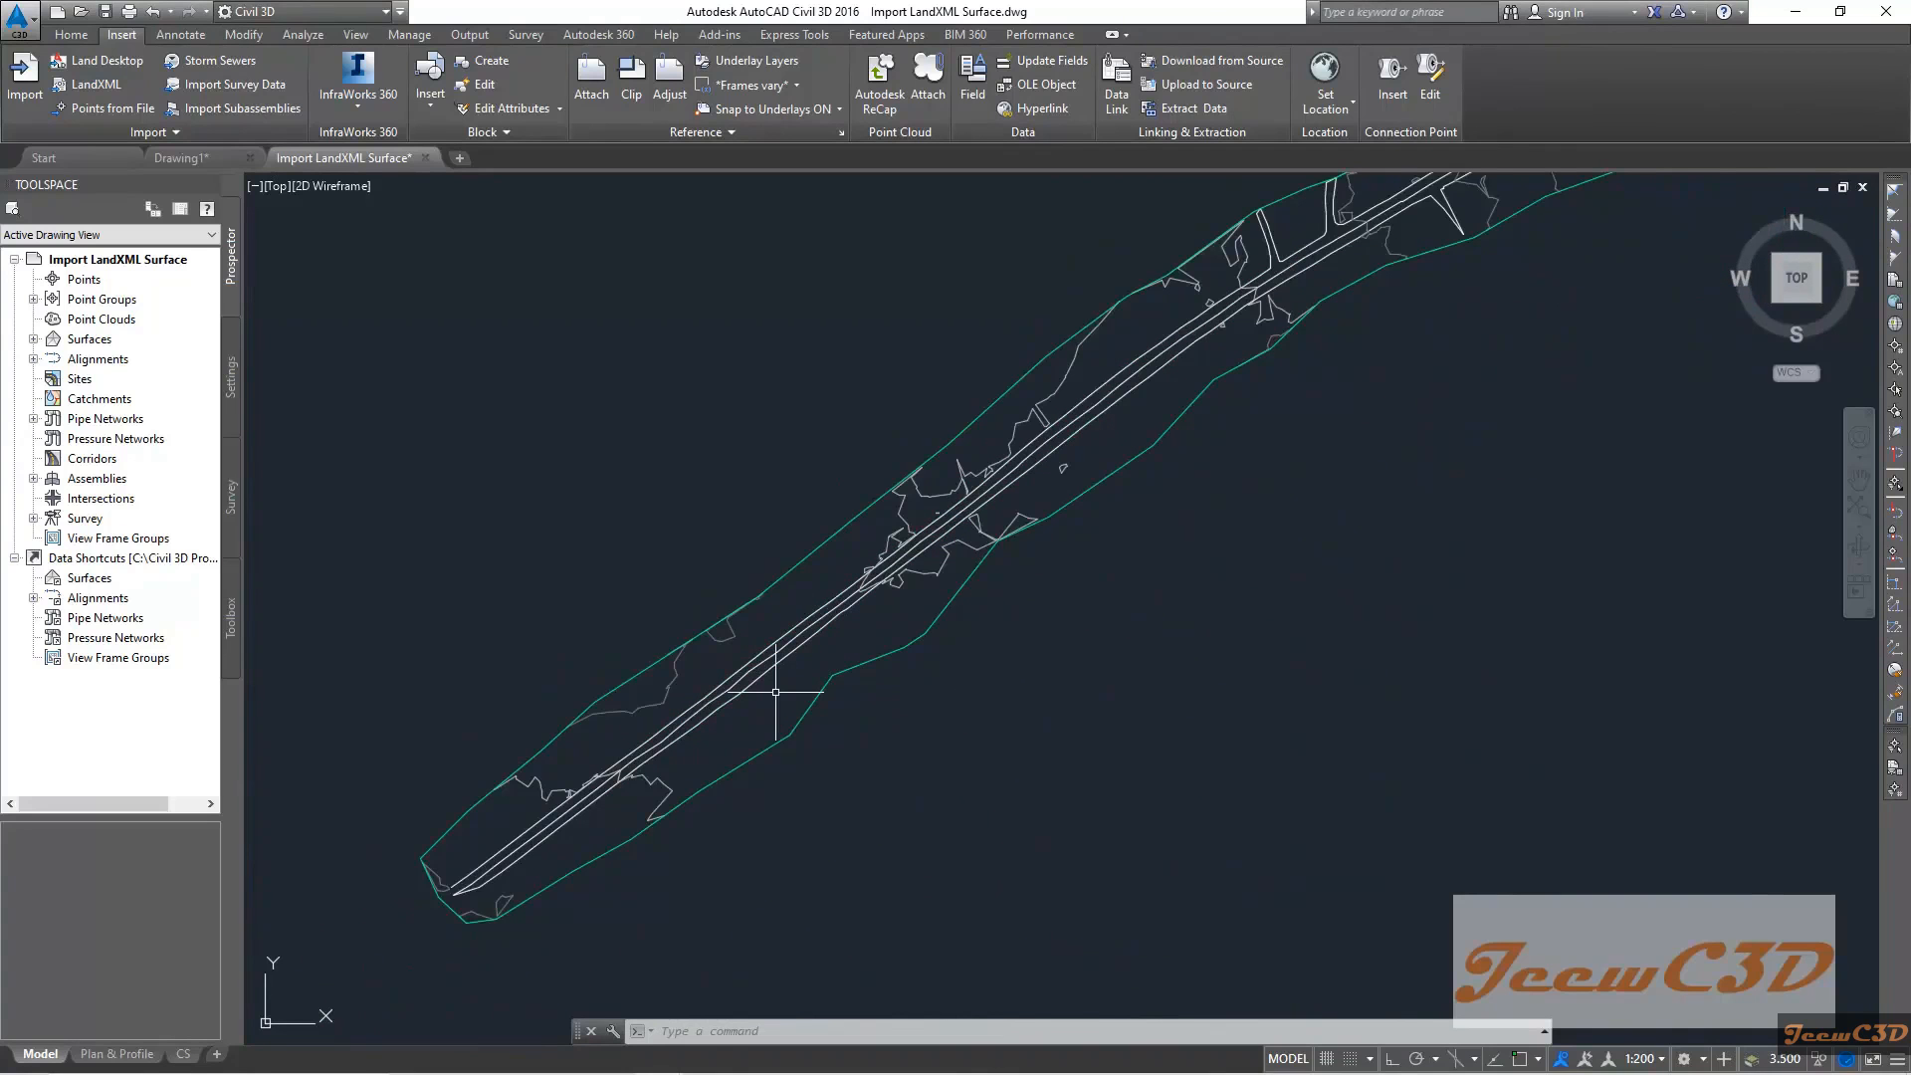
scroll(775, 686, "up", 2)
left_click(774, 673)
left_click(770, 674)
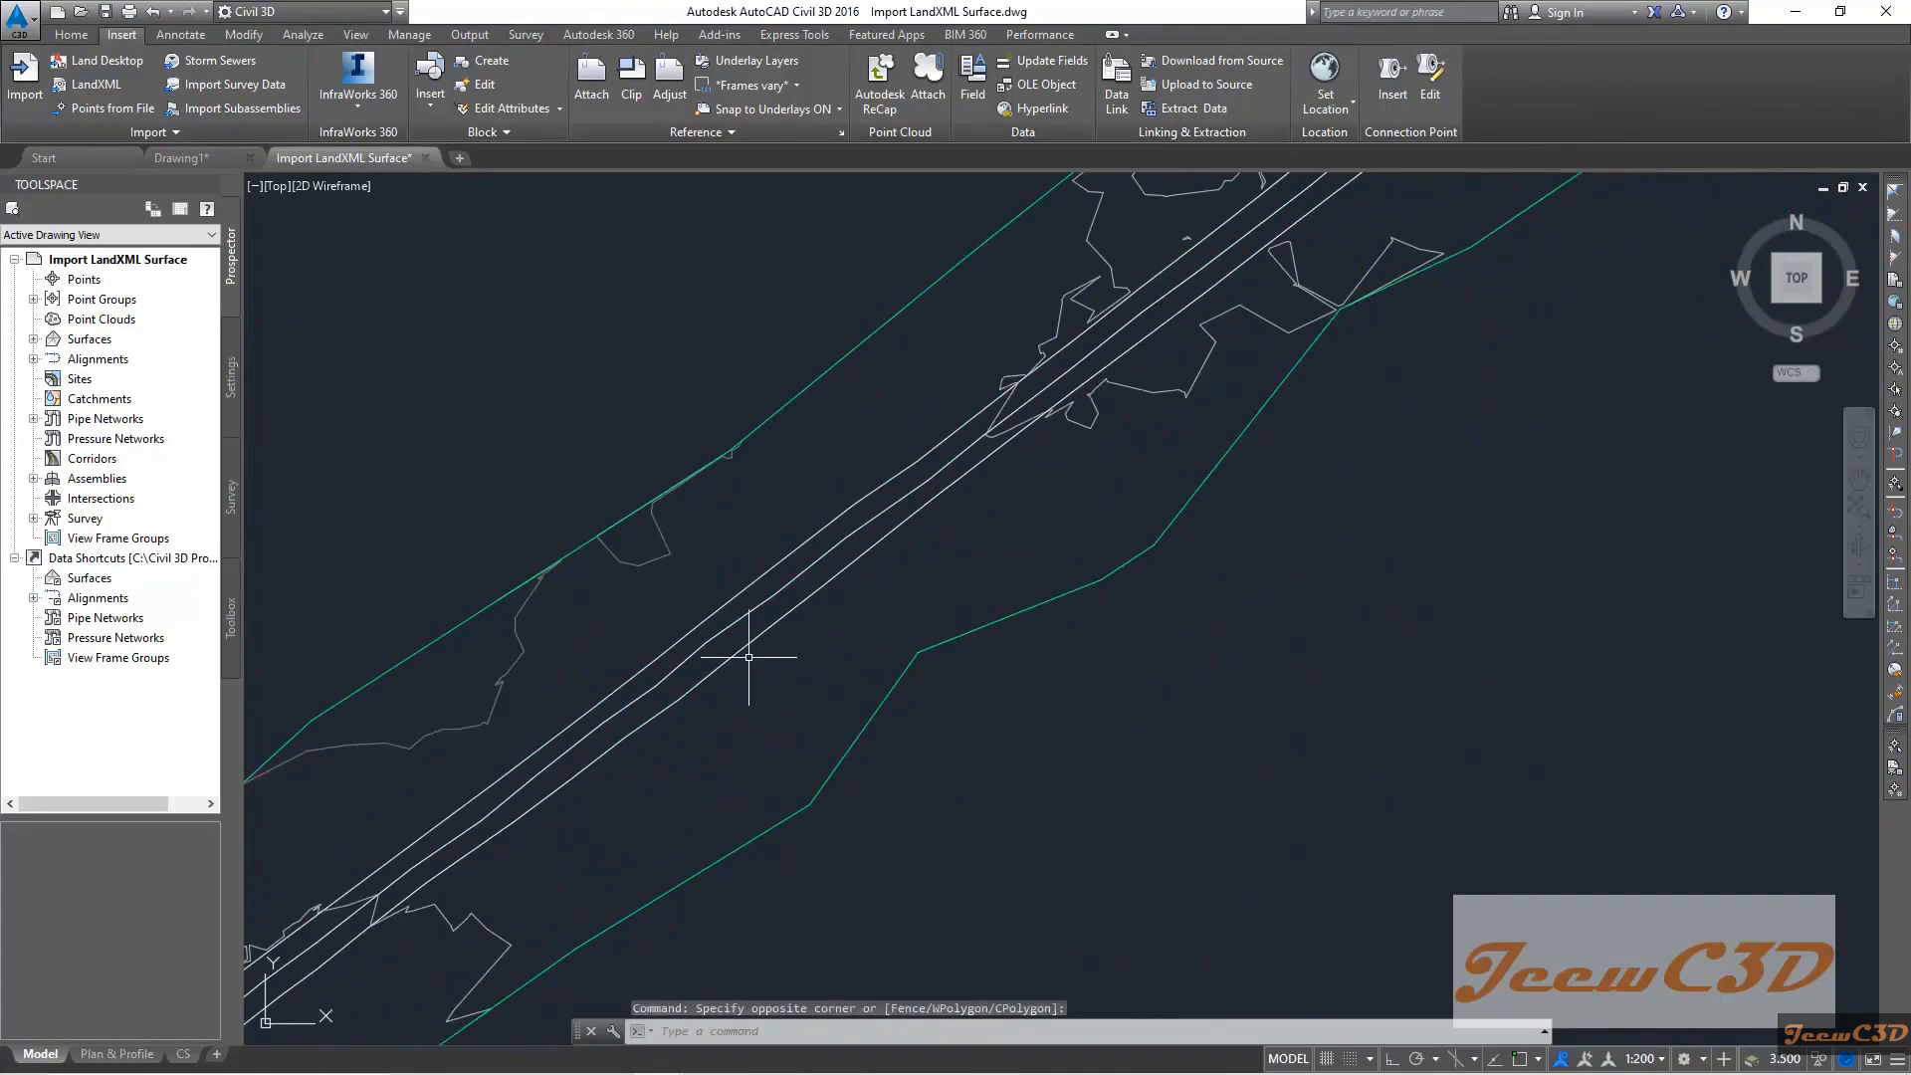
left_click(753, 638)
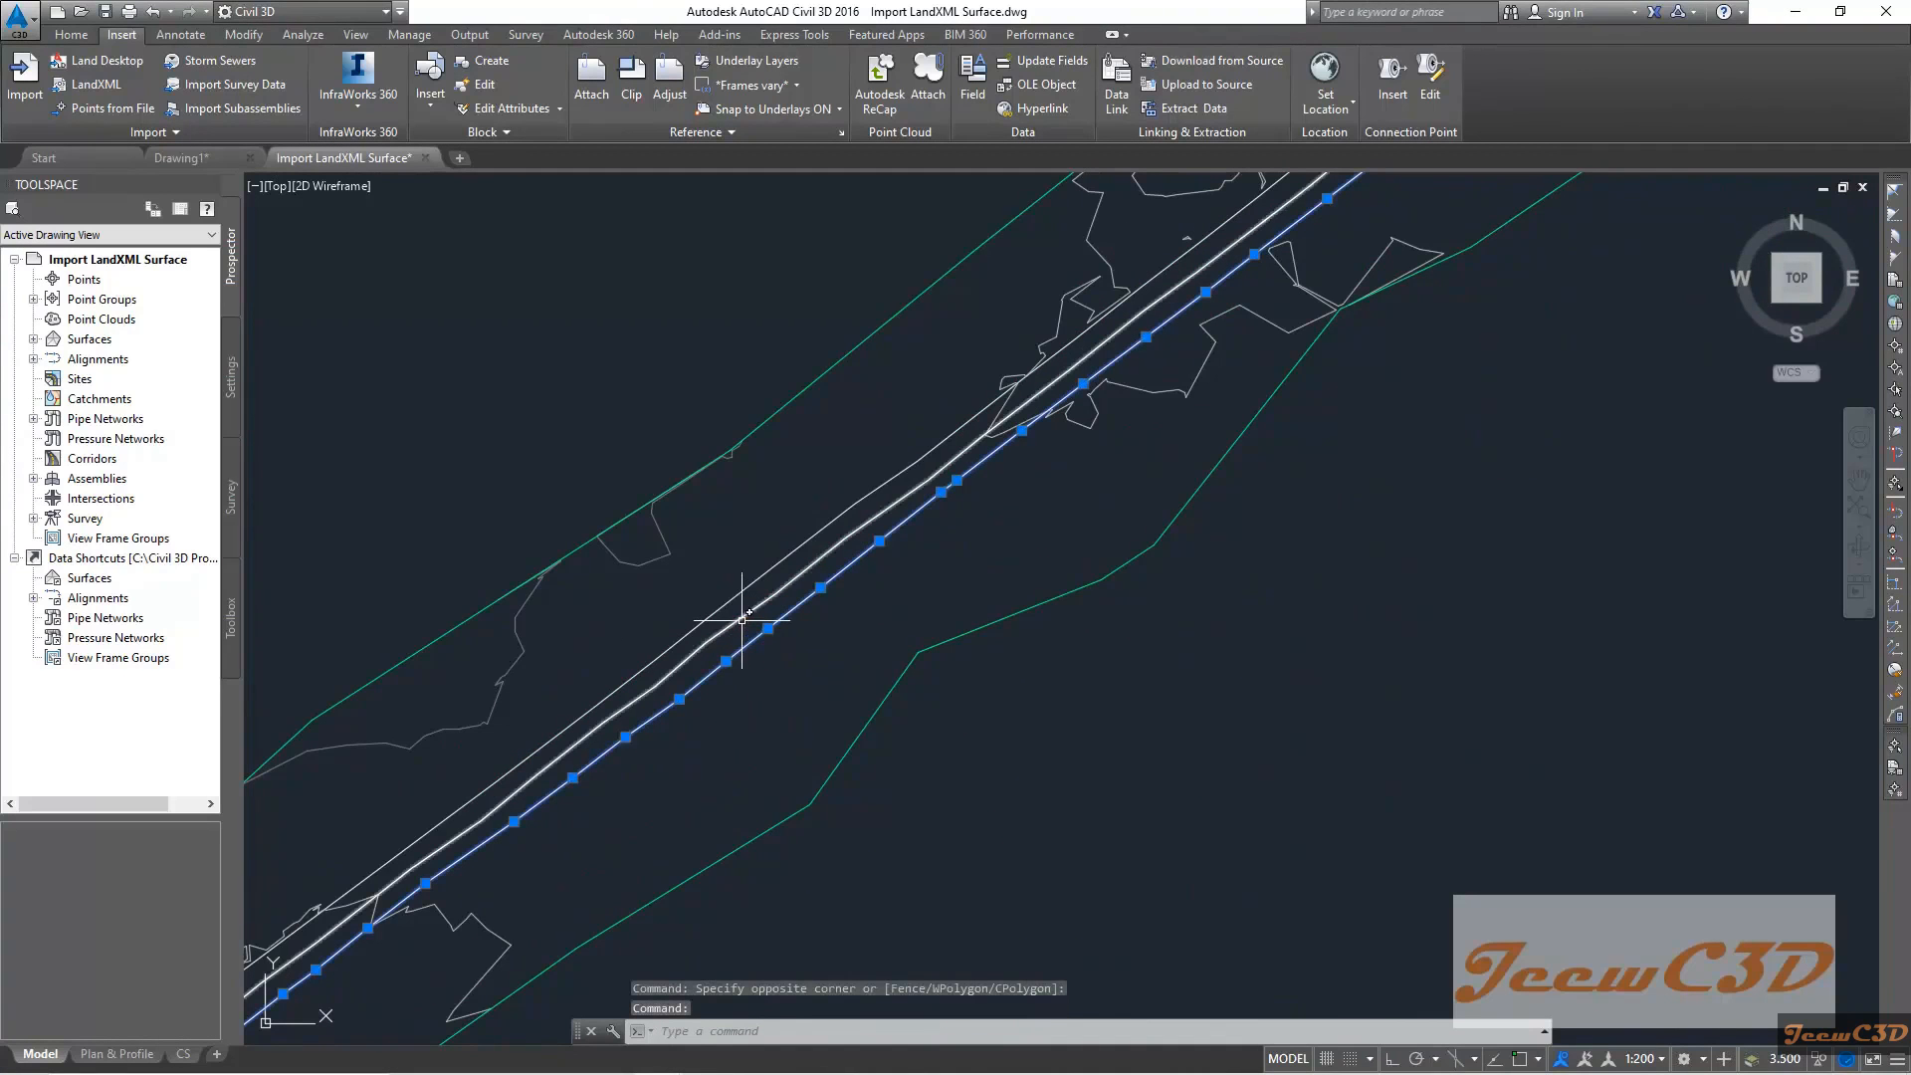
left_click(741, 618)
left_click(734, 602)
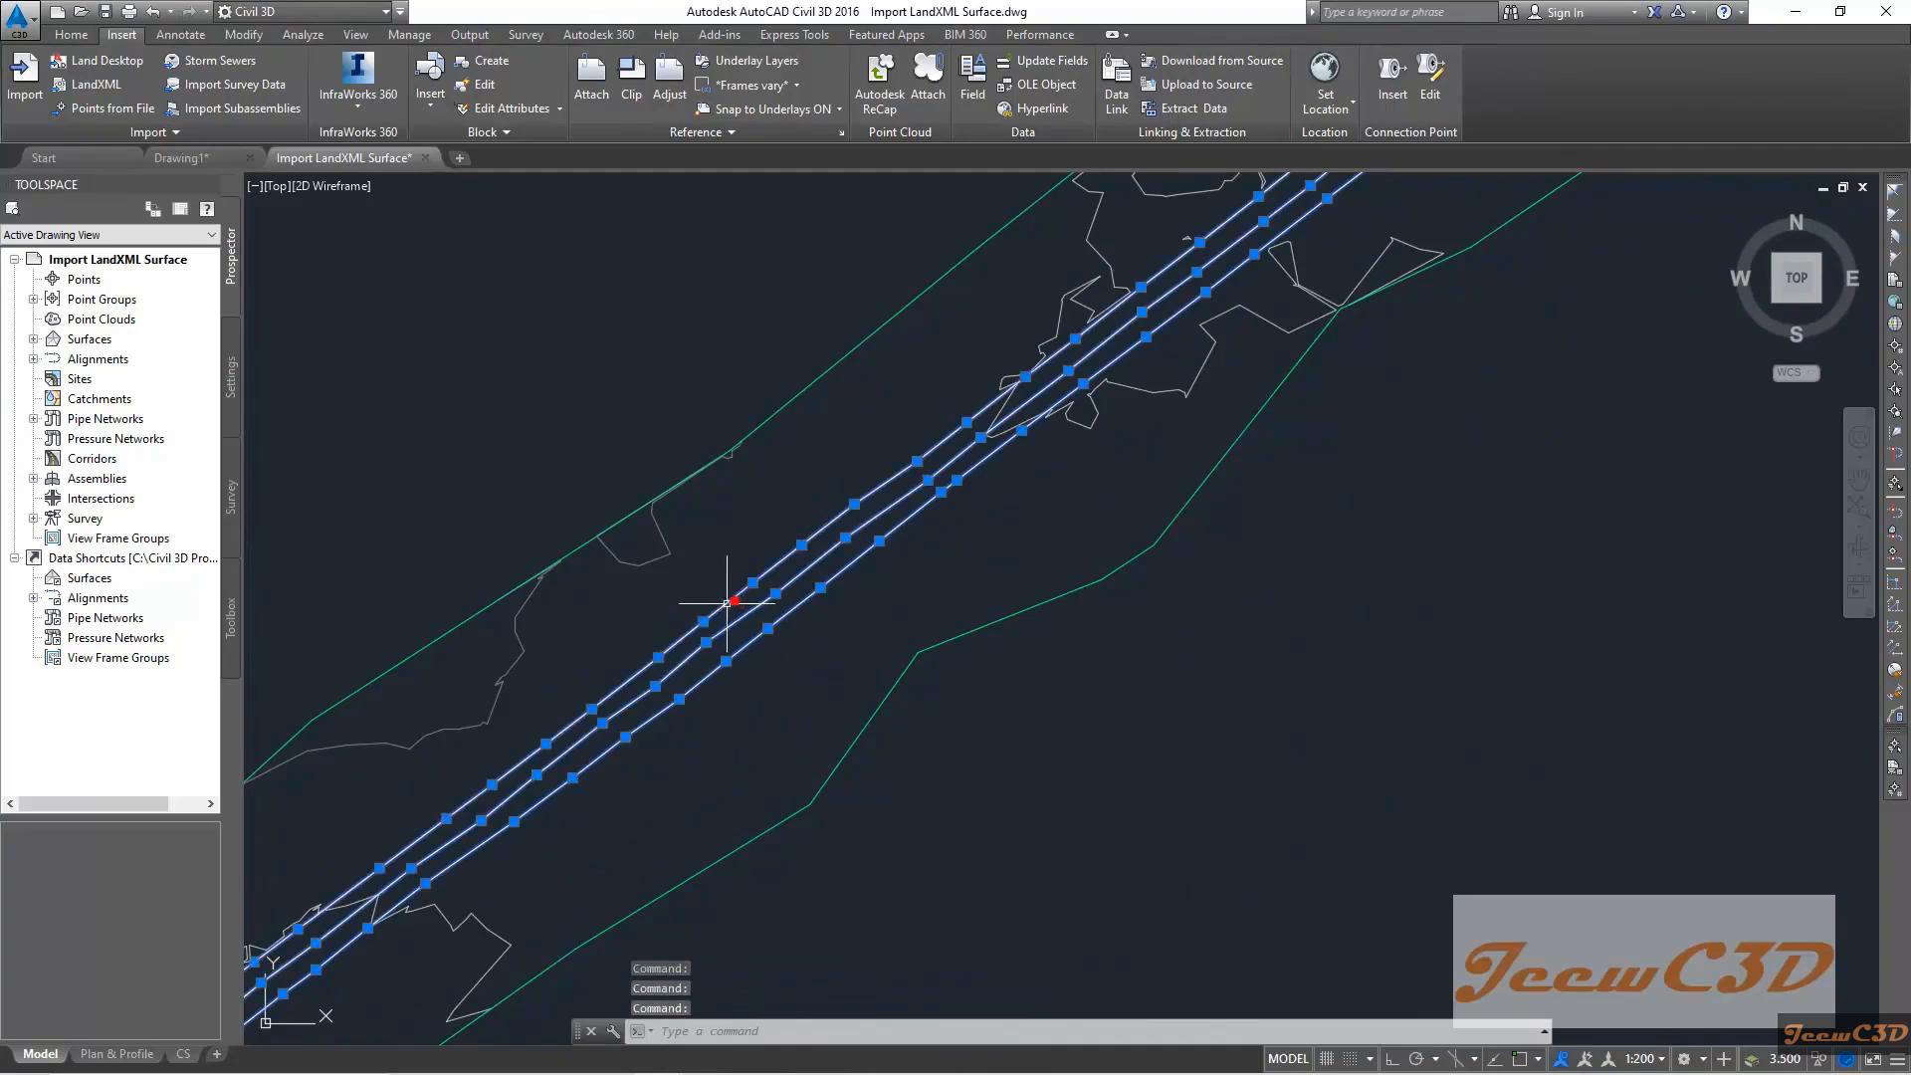
mouse_move(730, 741)
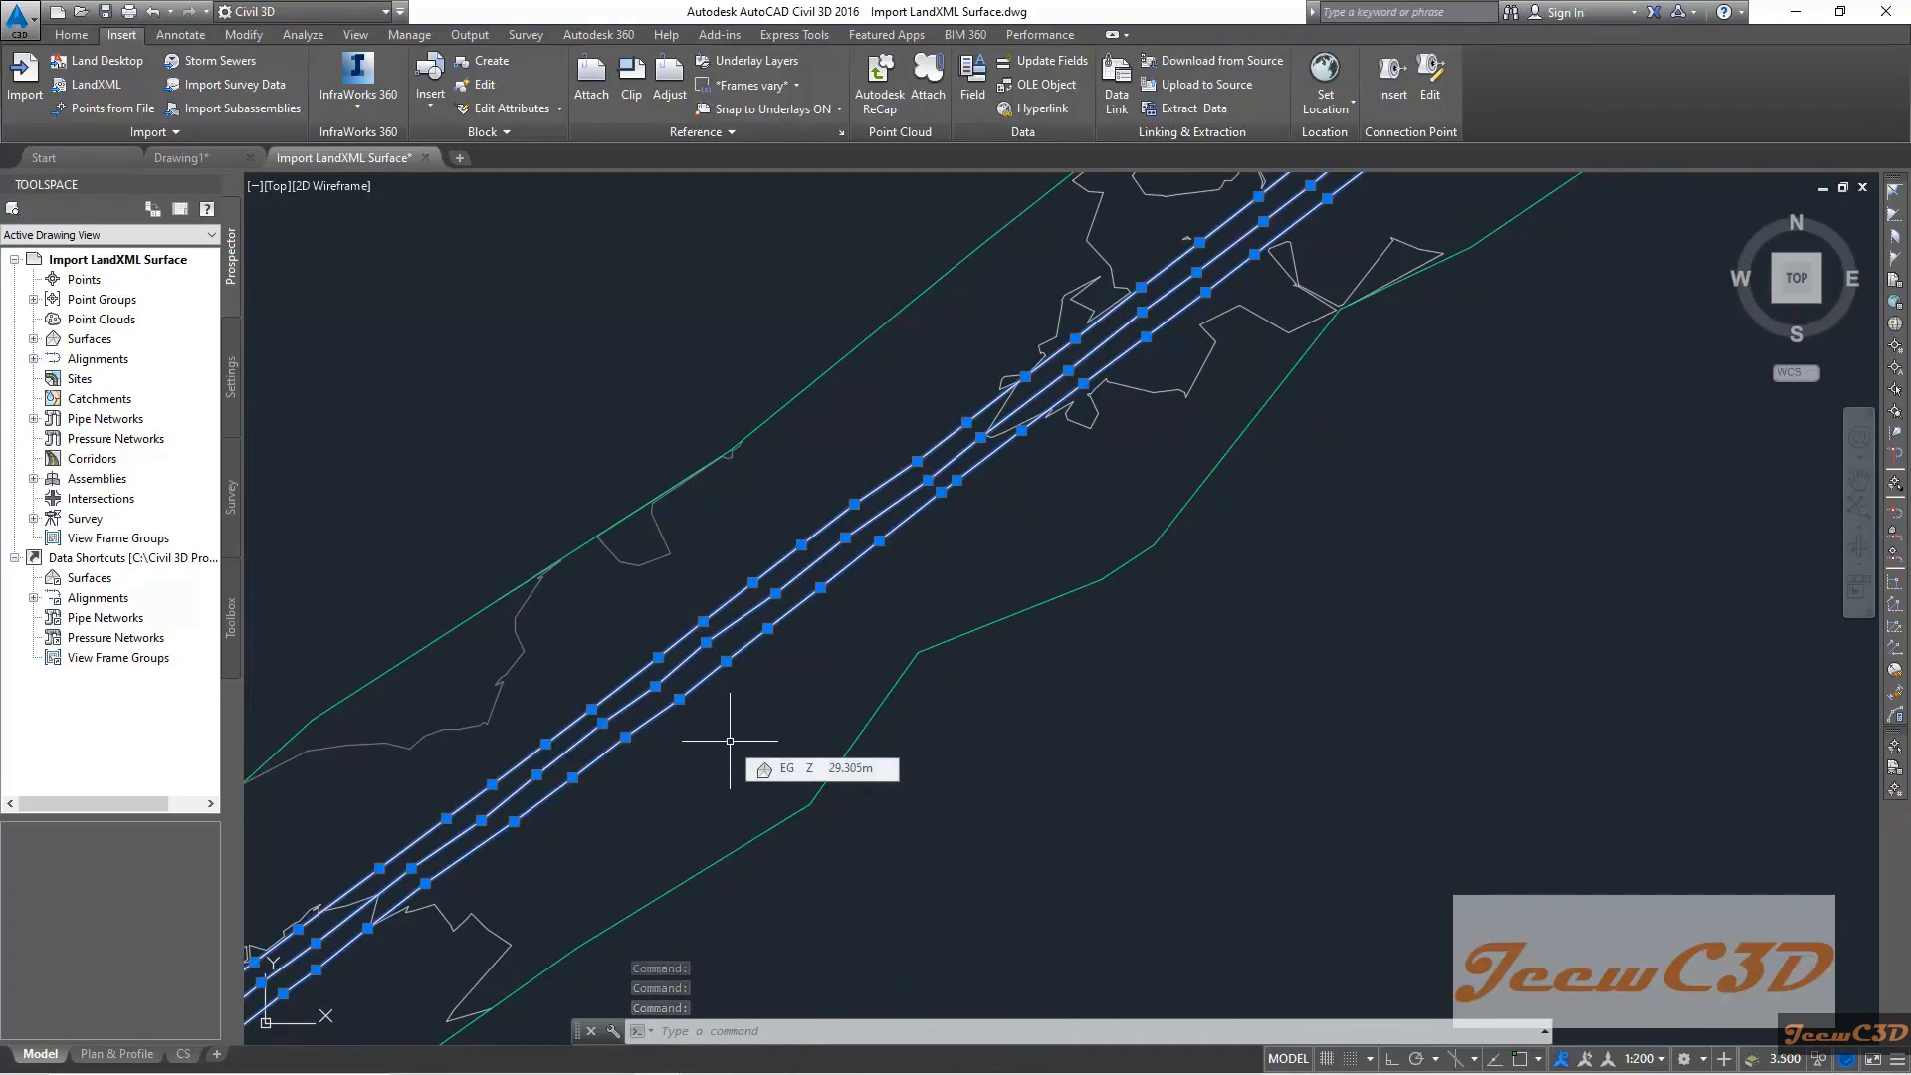
key("Delete")
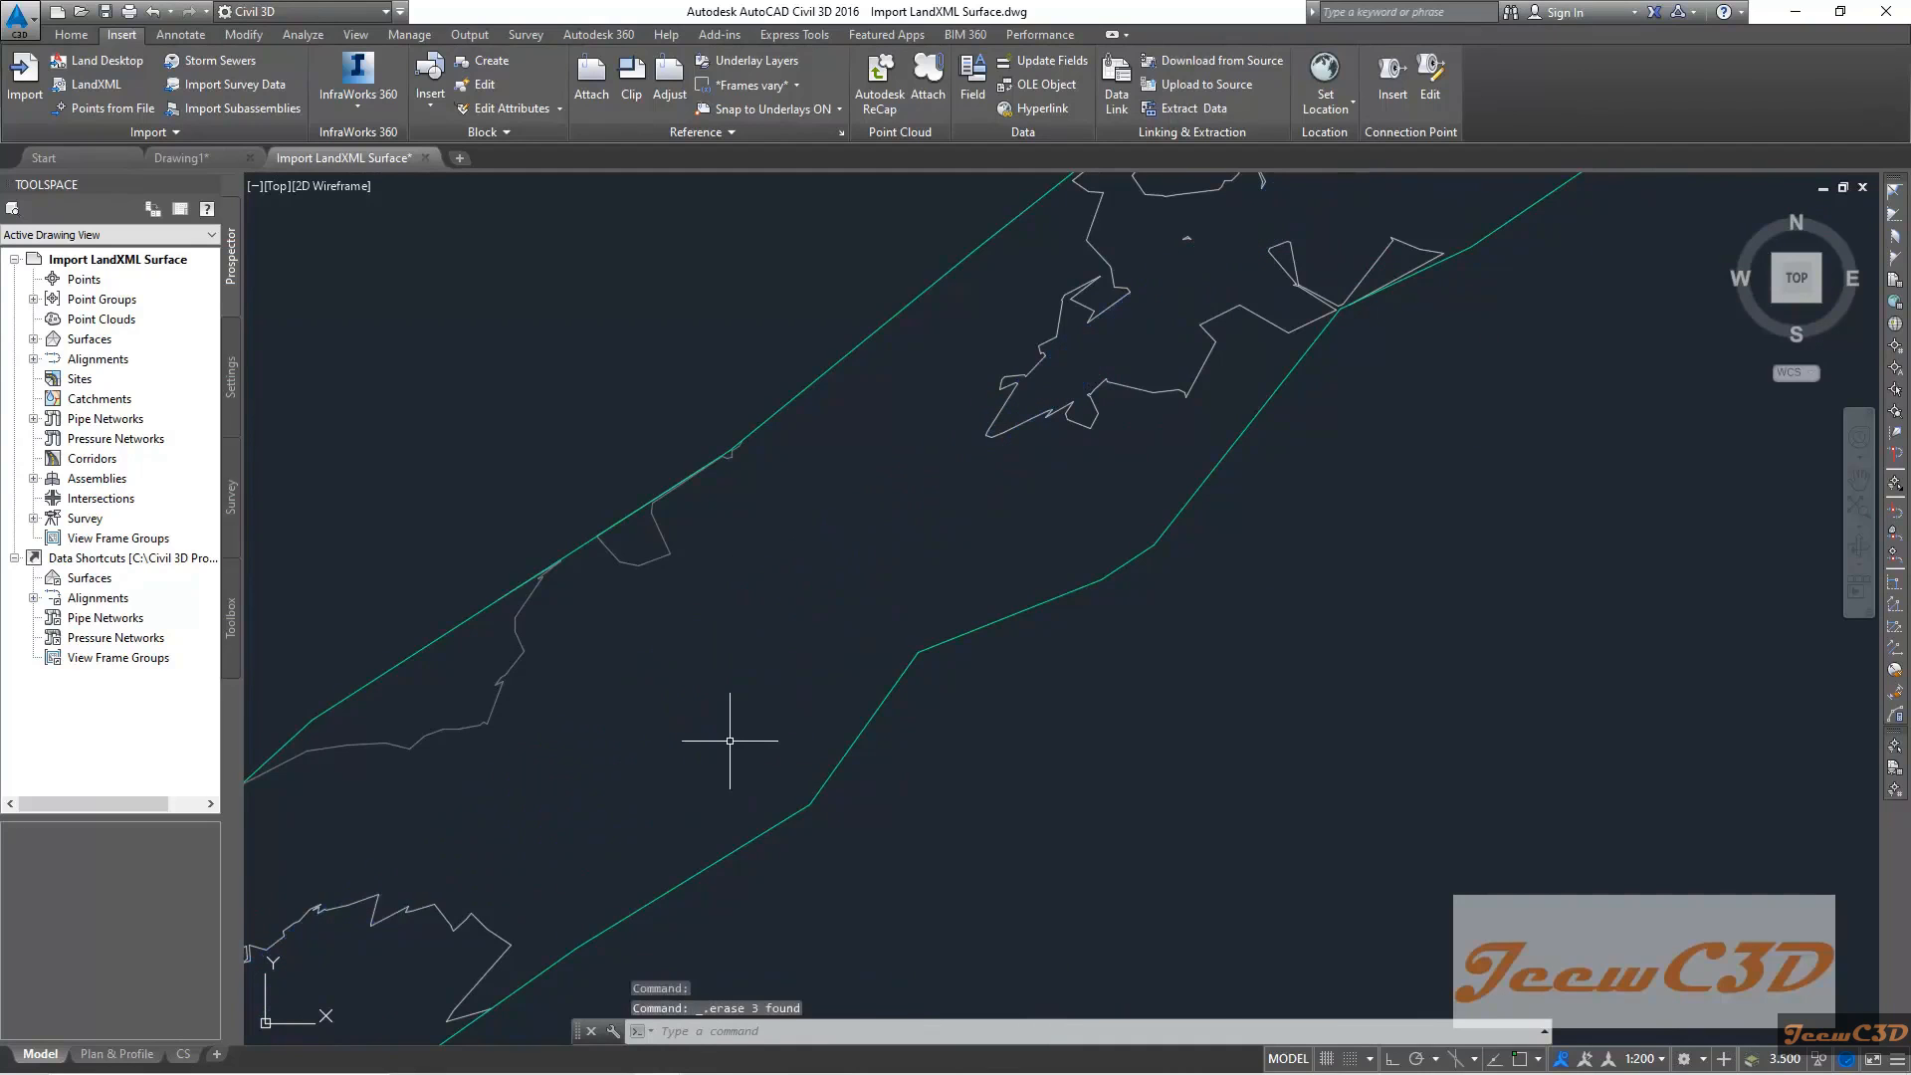
Select the EG surface and examine its contours and border along the full road strip, then clear the selection
scroll(729, 740, "down", 3)
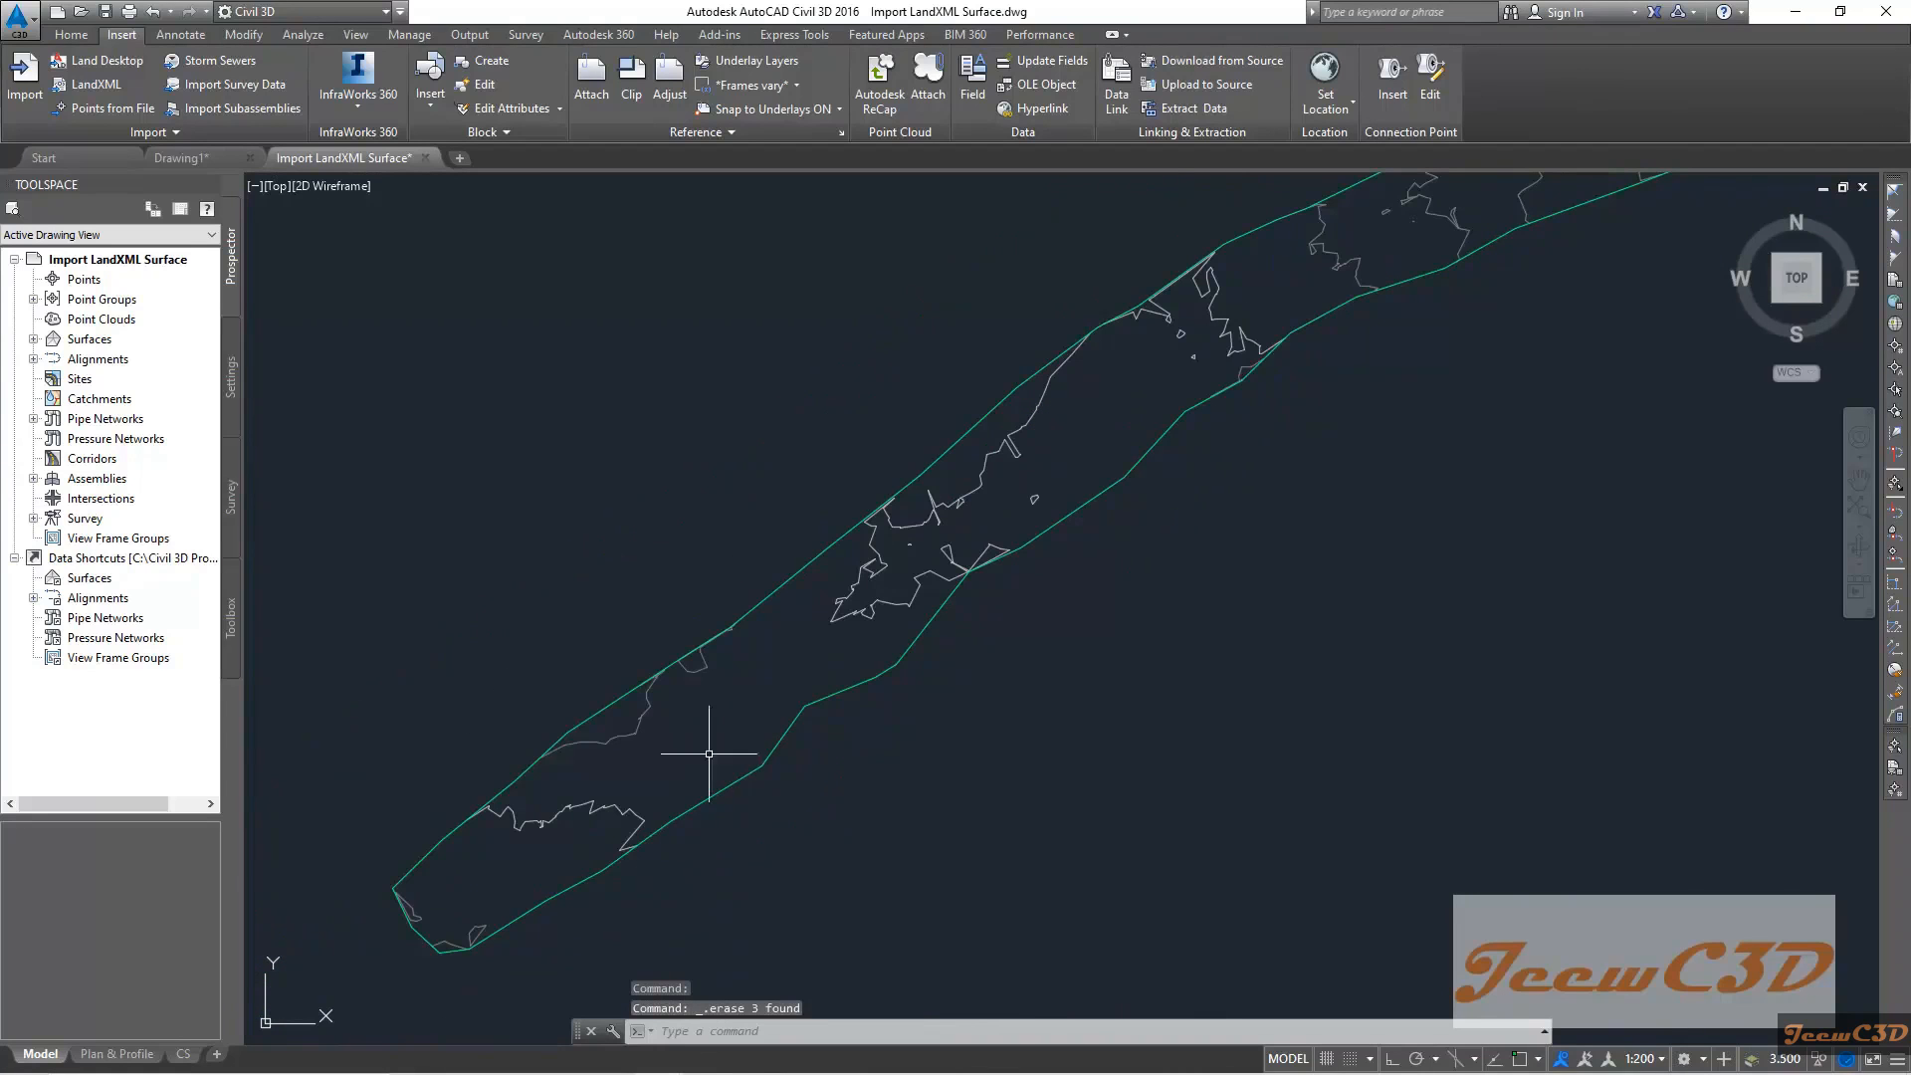
scroll(792, 667, "up", 1)
scroll(932, 565, "up", 1)
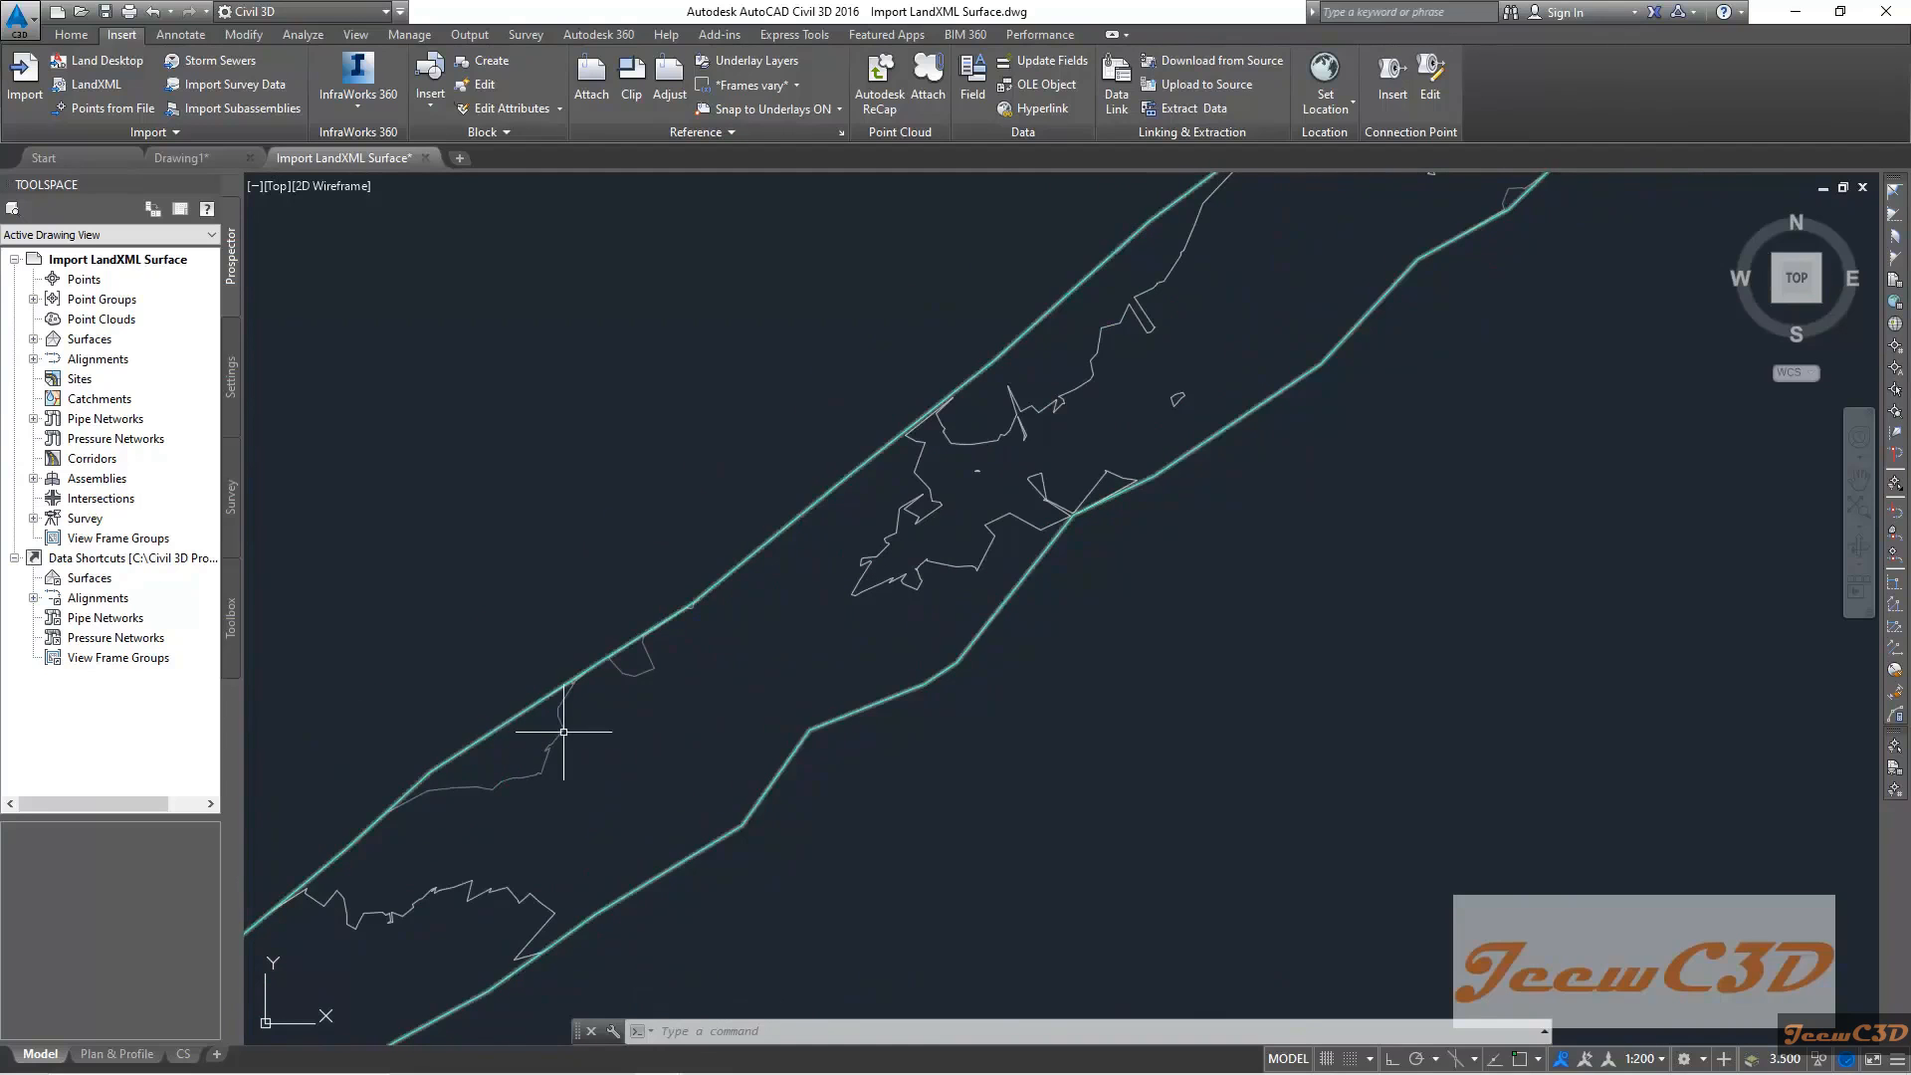
scroll(493, 898, "down", 1)
scroll(767, 683, "down", 1)
mouse_move(767, 683)
middle_mouse_down()
mouse_move(788, 655)
mouse_move(661, 716)
middle_mouse_up()
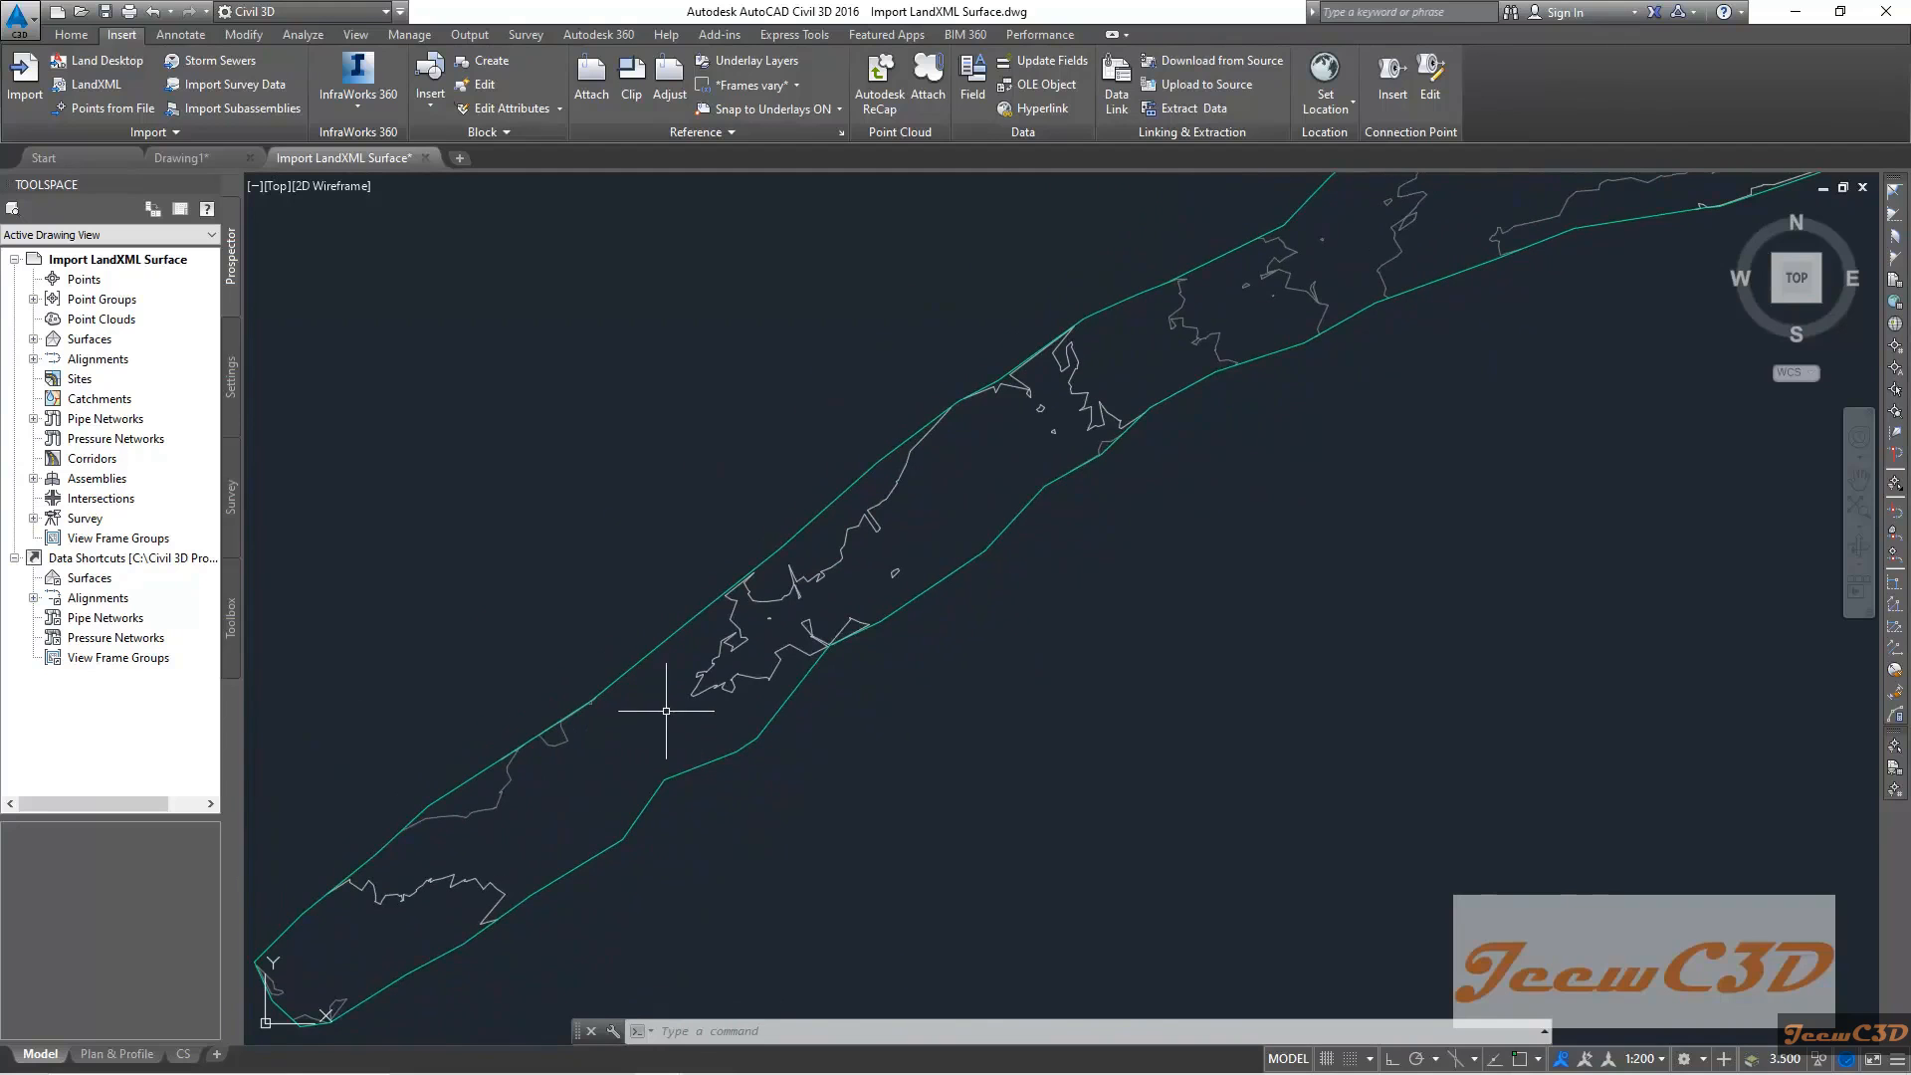
left_click(705, 694)
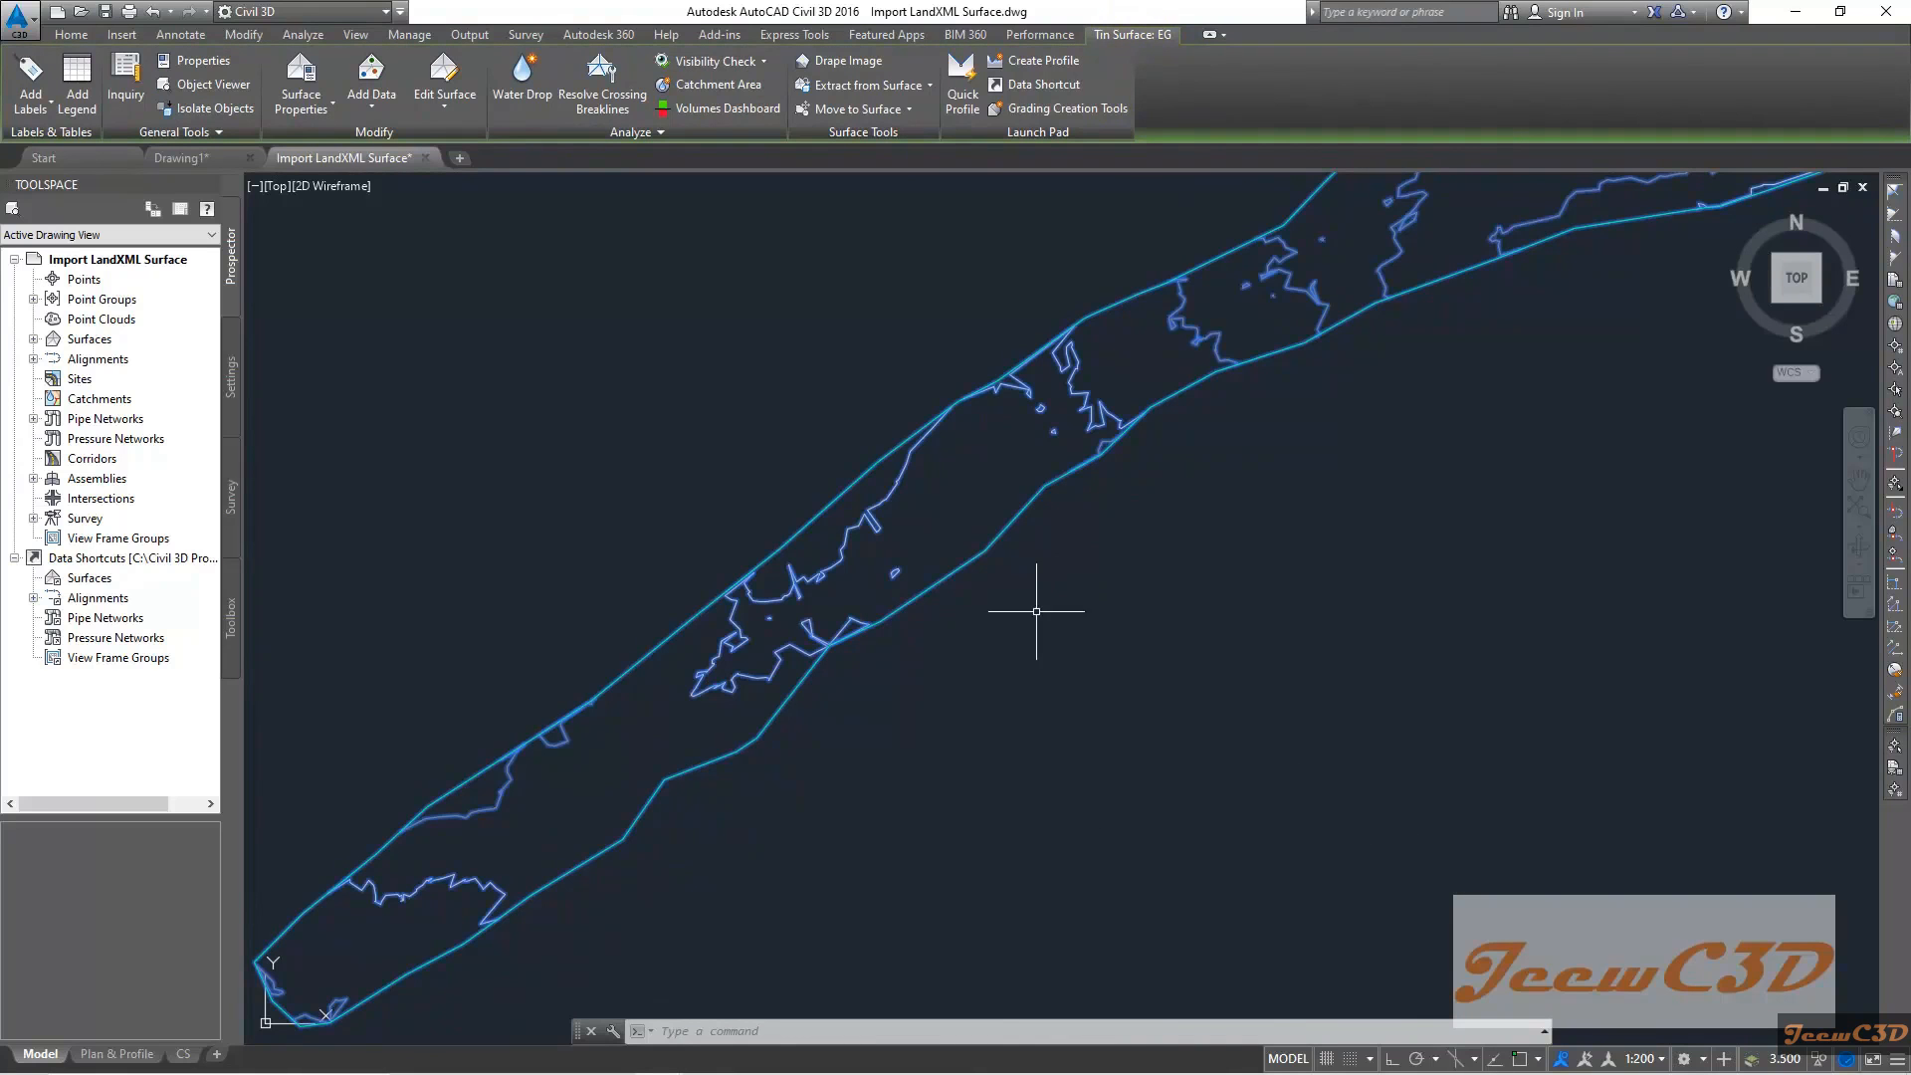
scroll(1088, 604, "down", 2)
scroll(1089, 604, "down", 4)
scroll(1041, 578, "down", 2)
scroll(1104, 557, "up", 8)
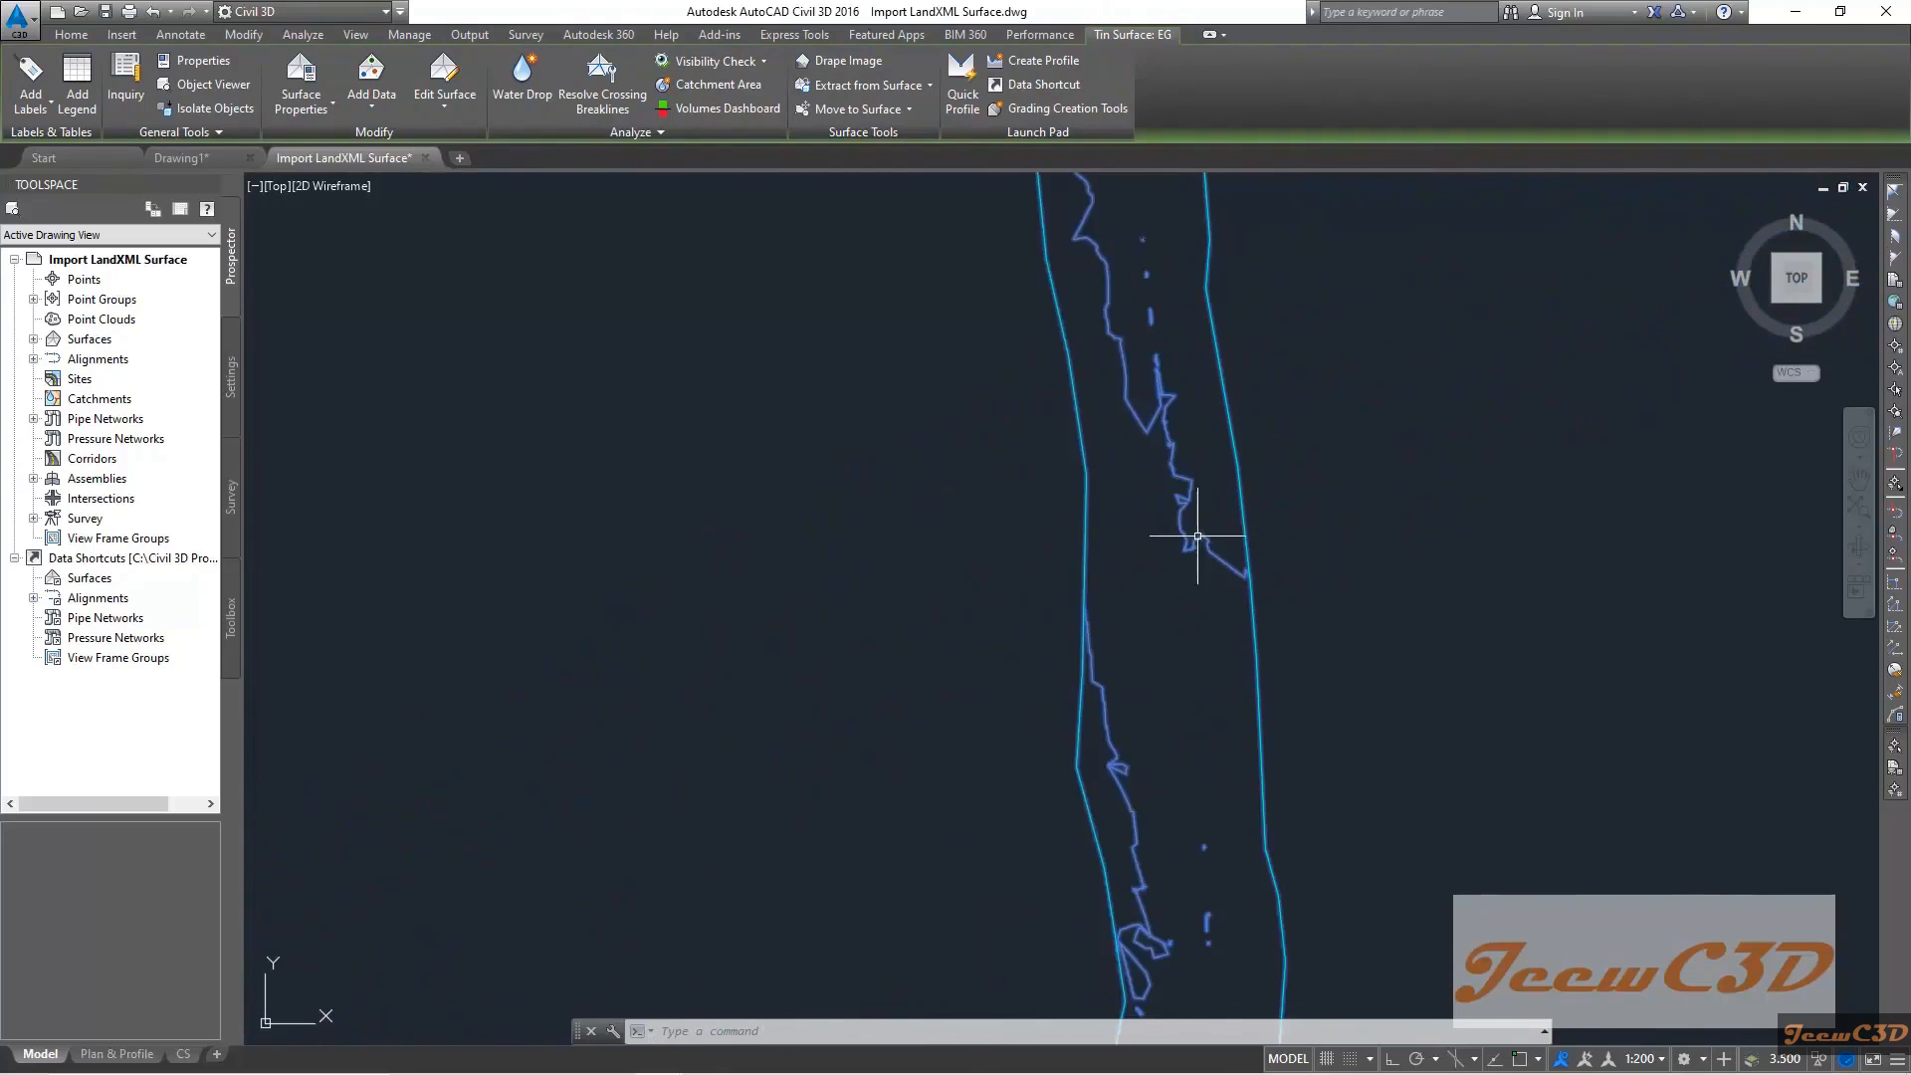
scroll(1043, 574, "down", 4)
middle_click_drag(955, 601, 1160, 393)
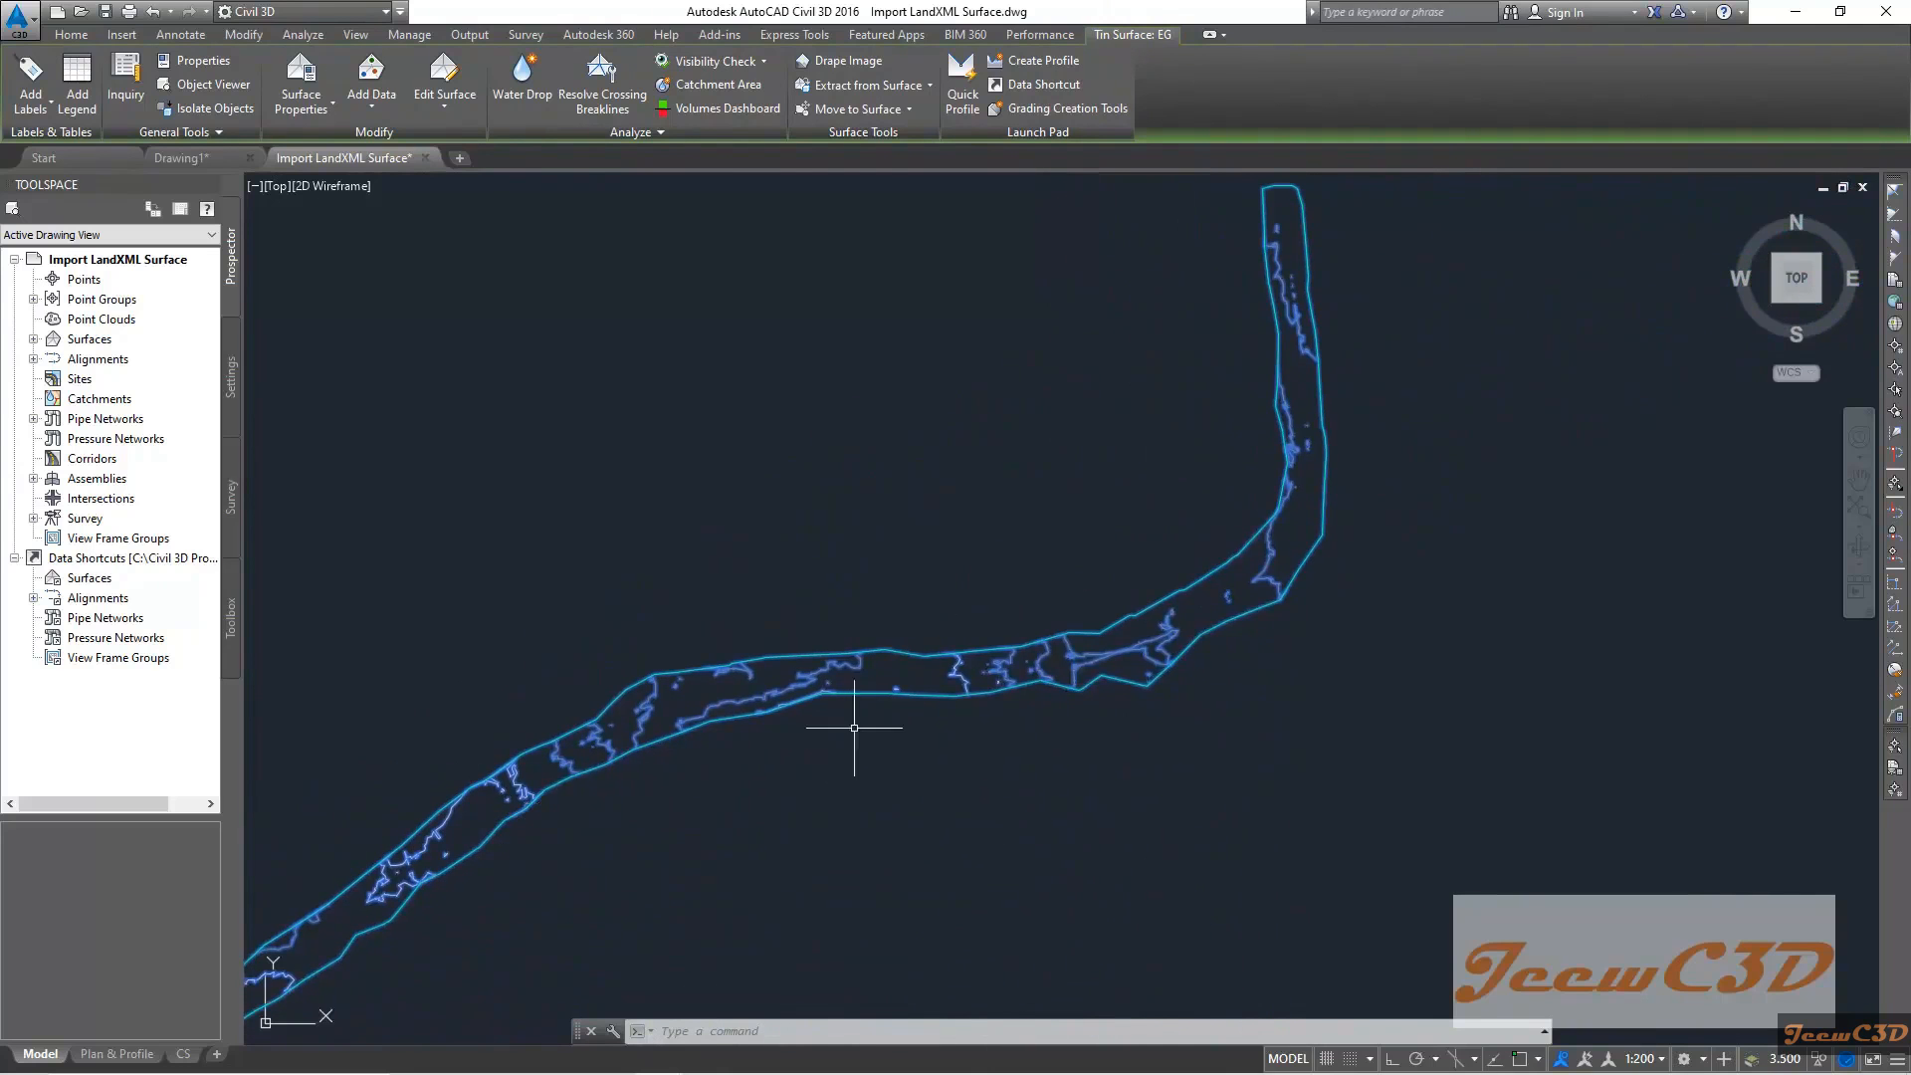
middle_click_drag(851, 741, 1066, 600)
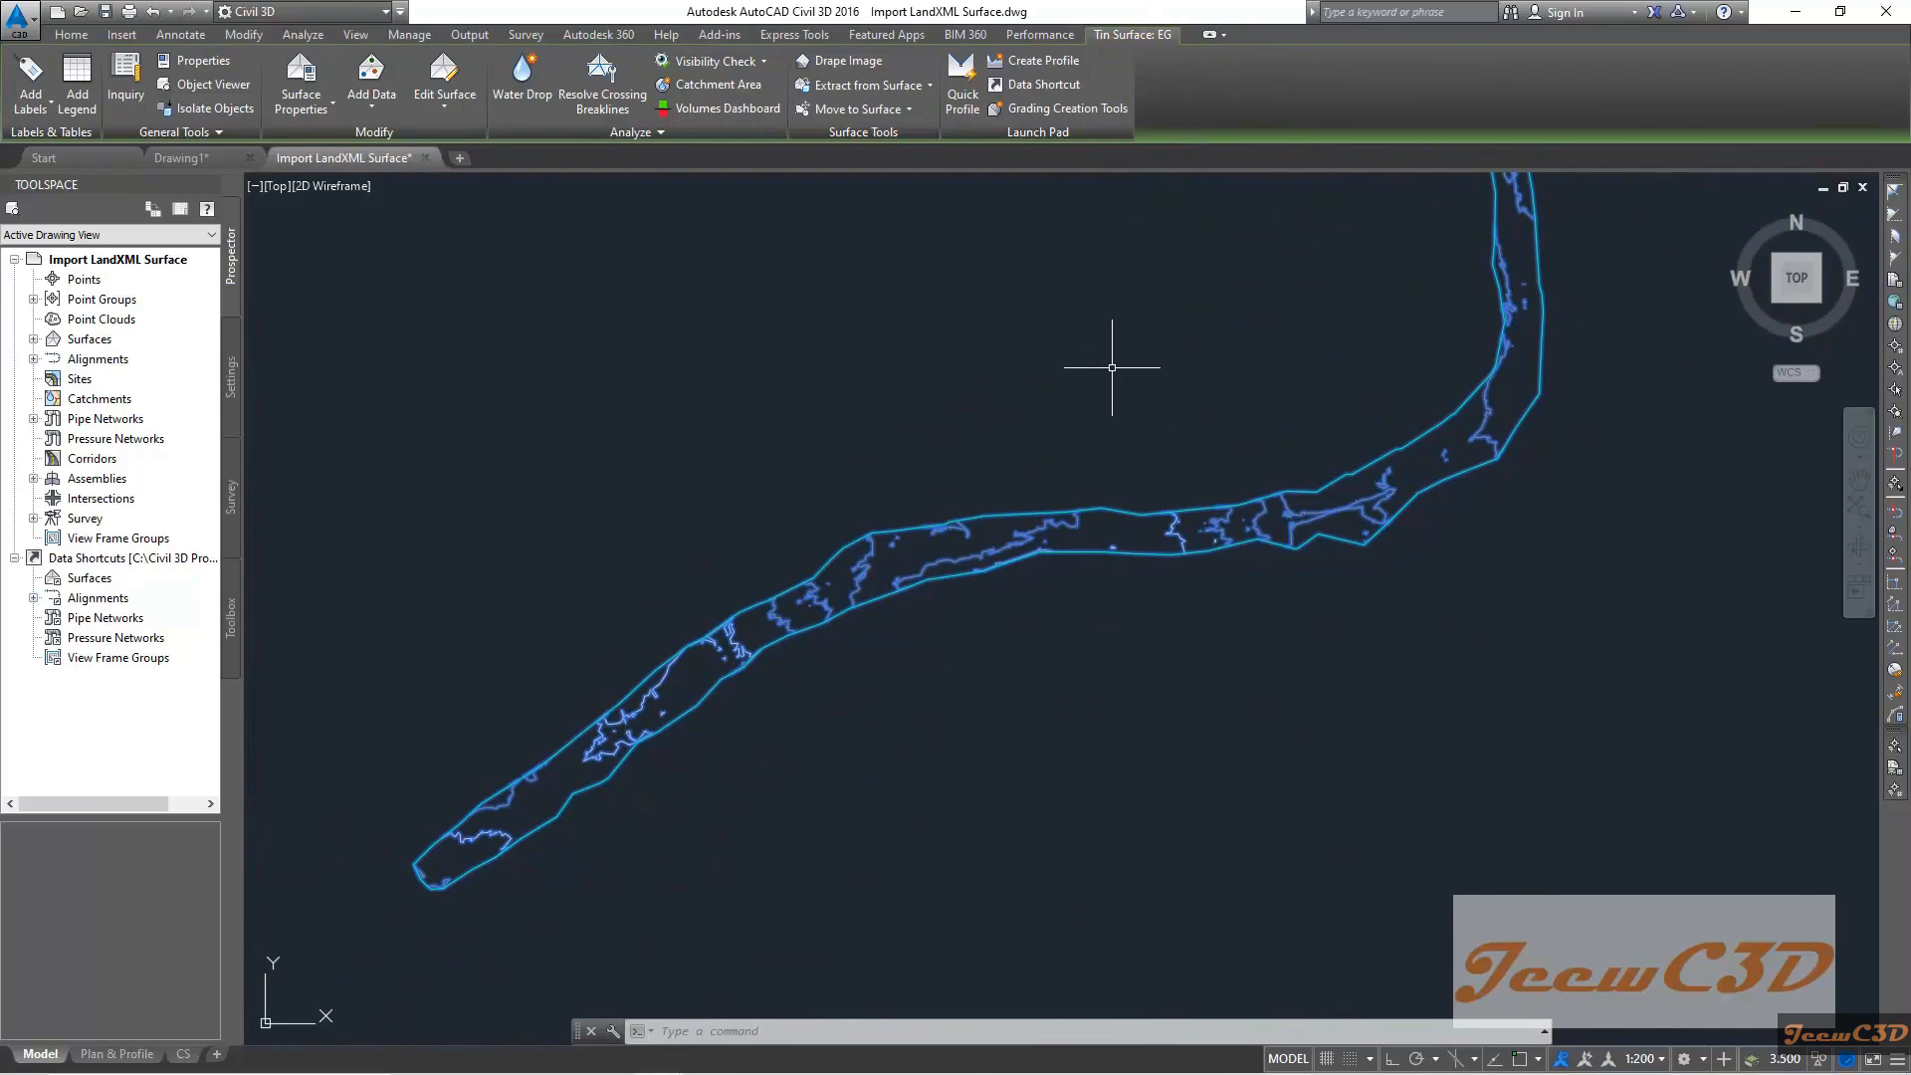
key("Escape")
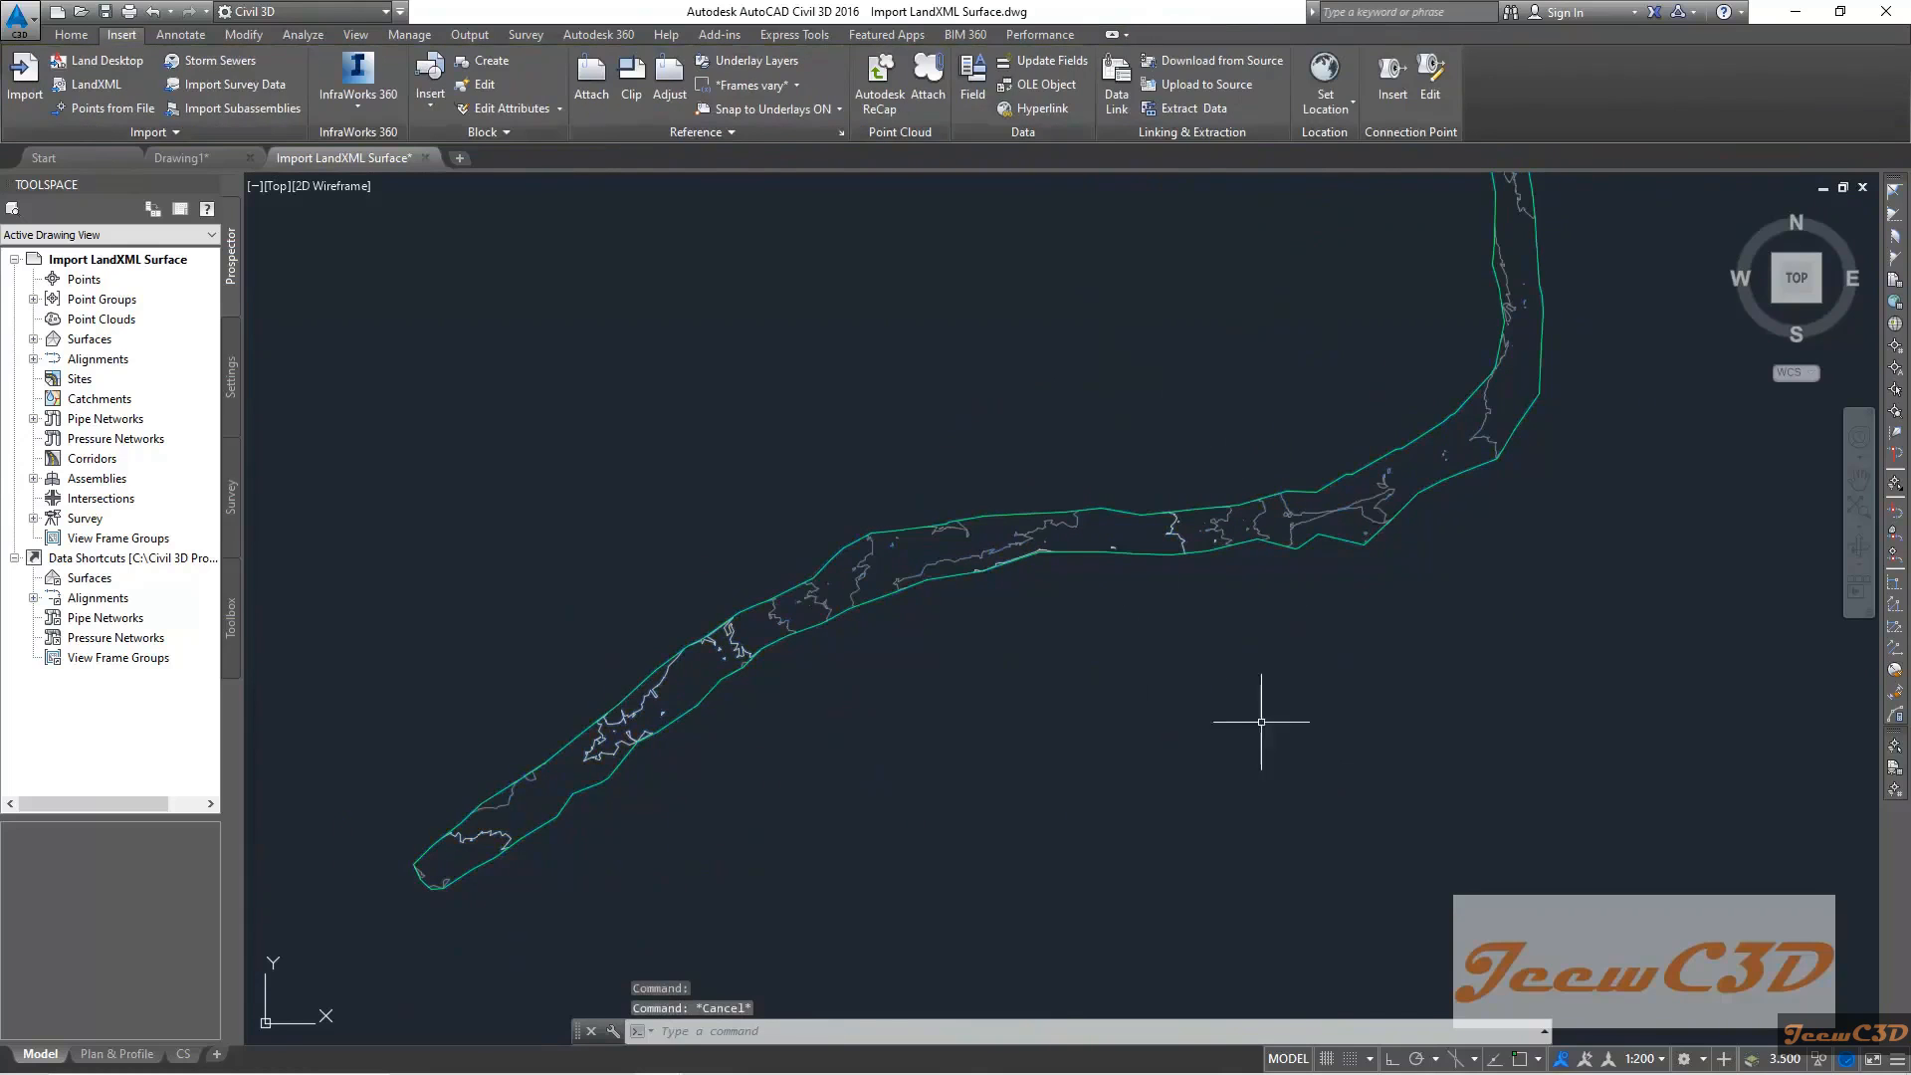
scroll(1232, 747, "down", 2)
middle_click_drag(1232, 747, 1244, 664)
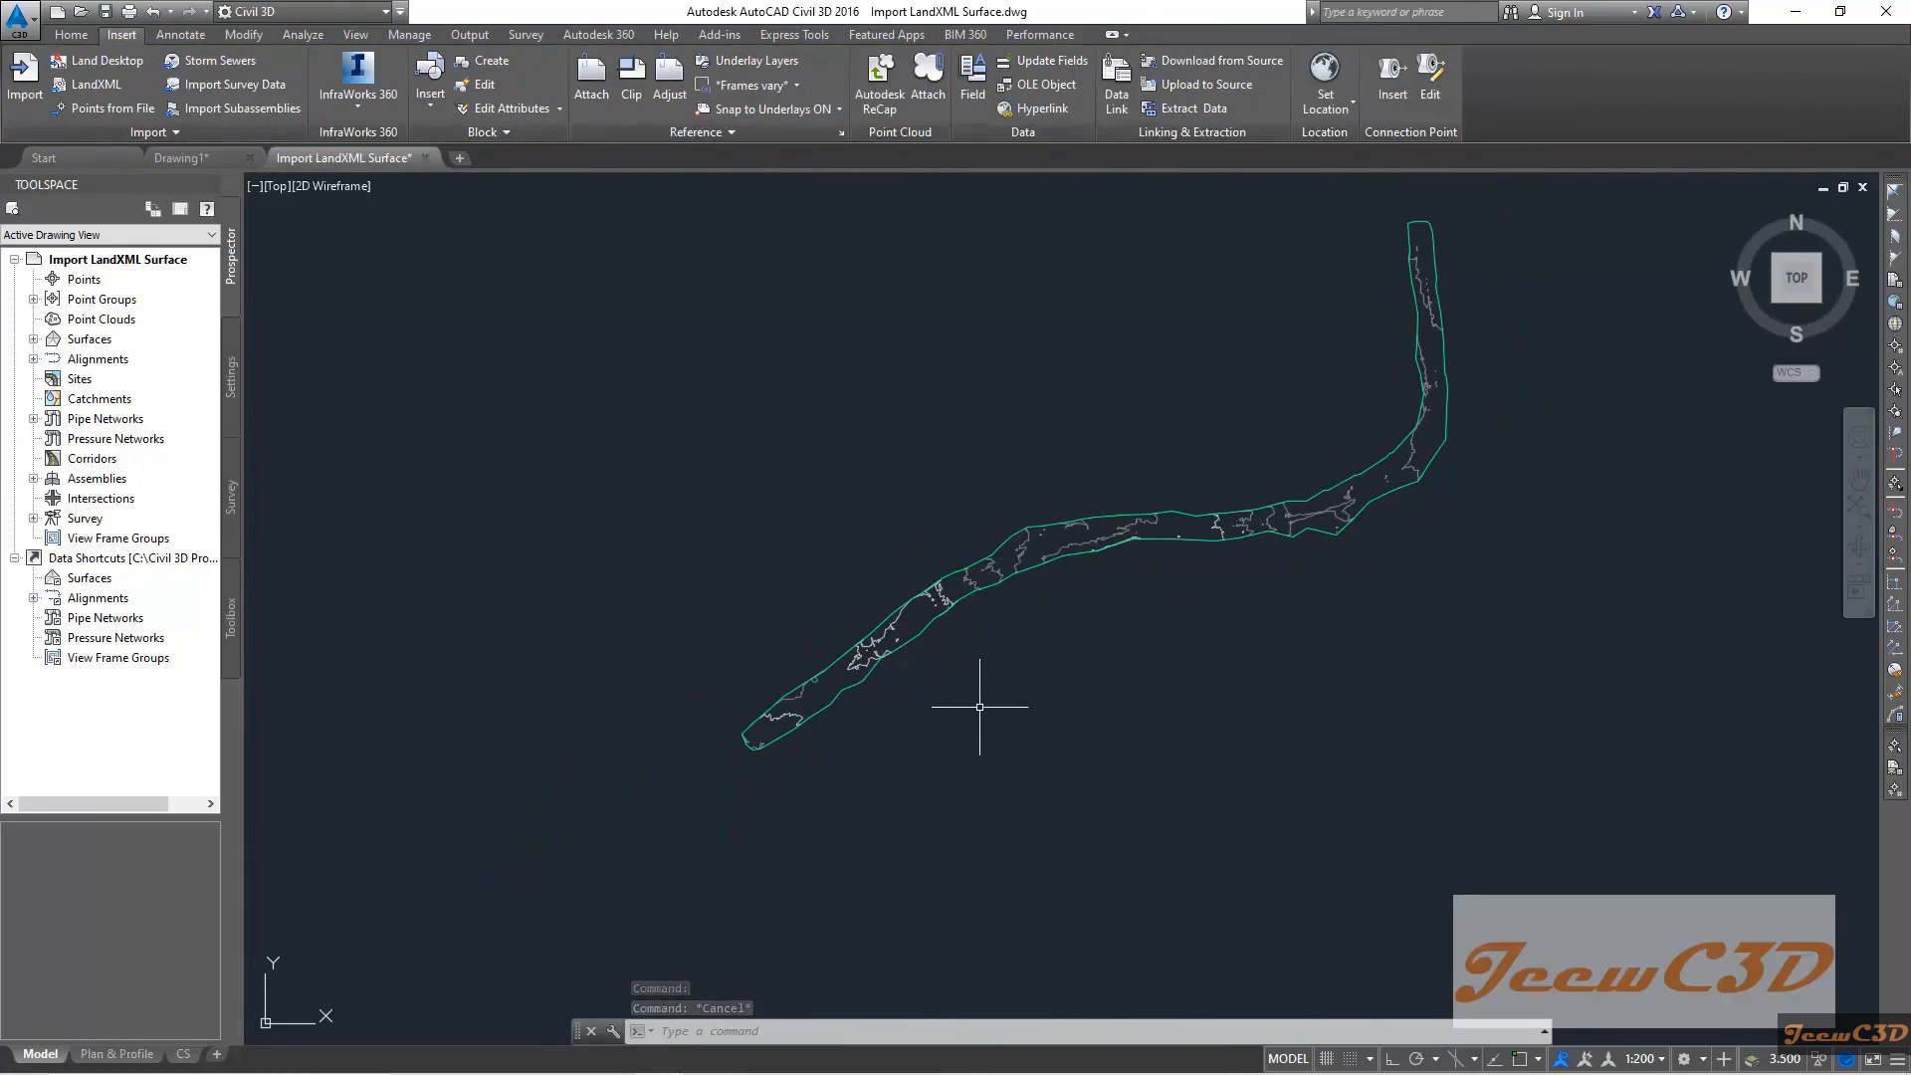
scroll(882, 713, "up", 2)
middle_click_drag(1207, 618, 926, 768)
scroll(927, 761, "down", 2)
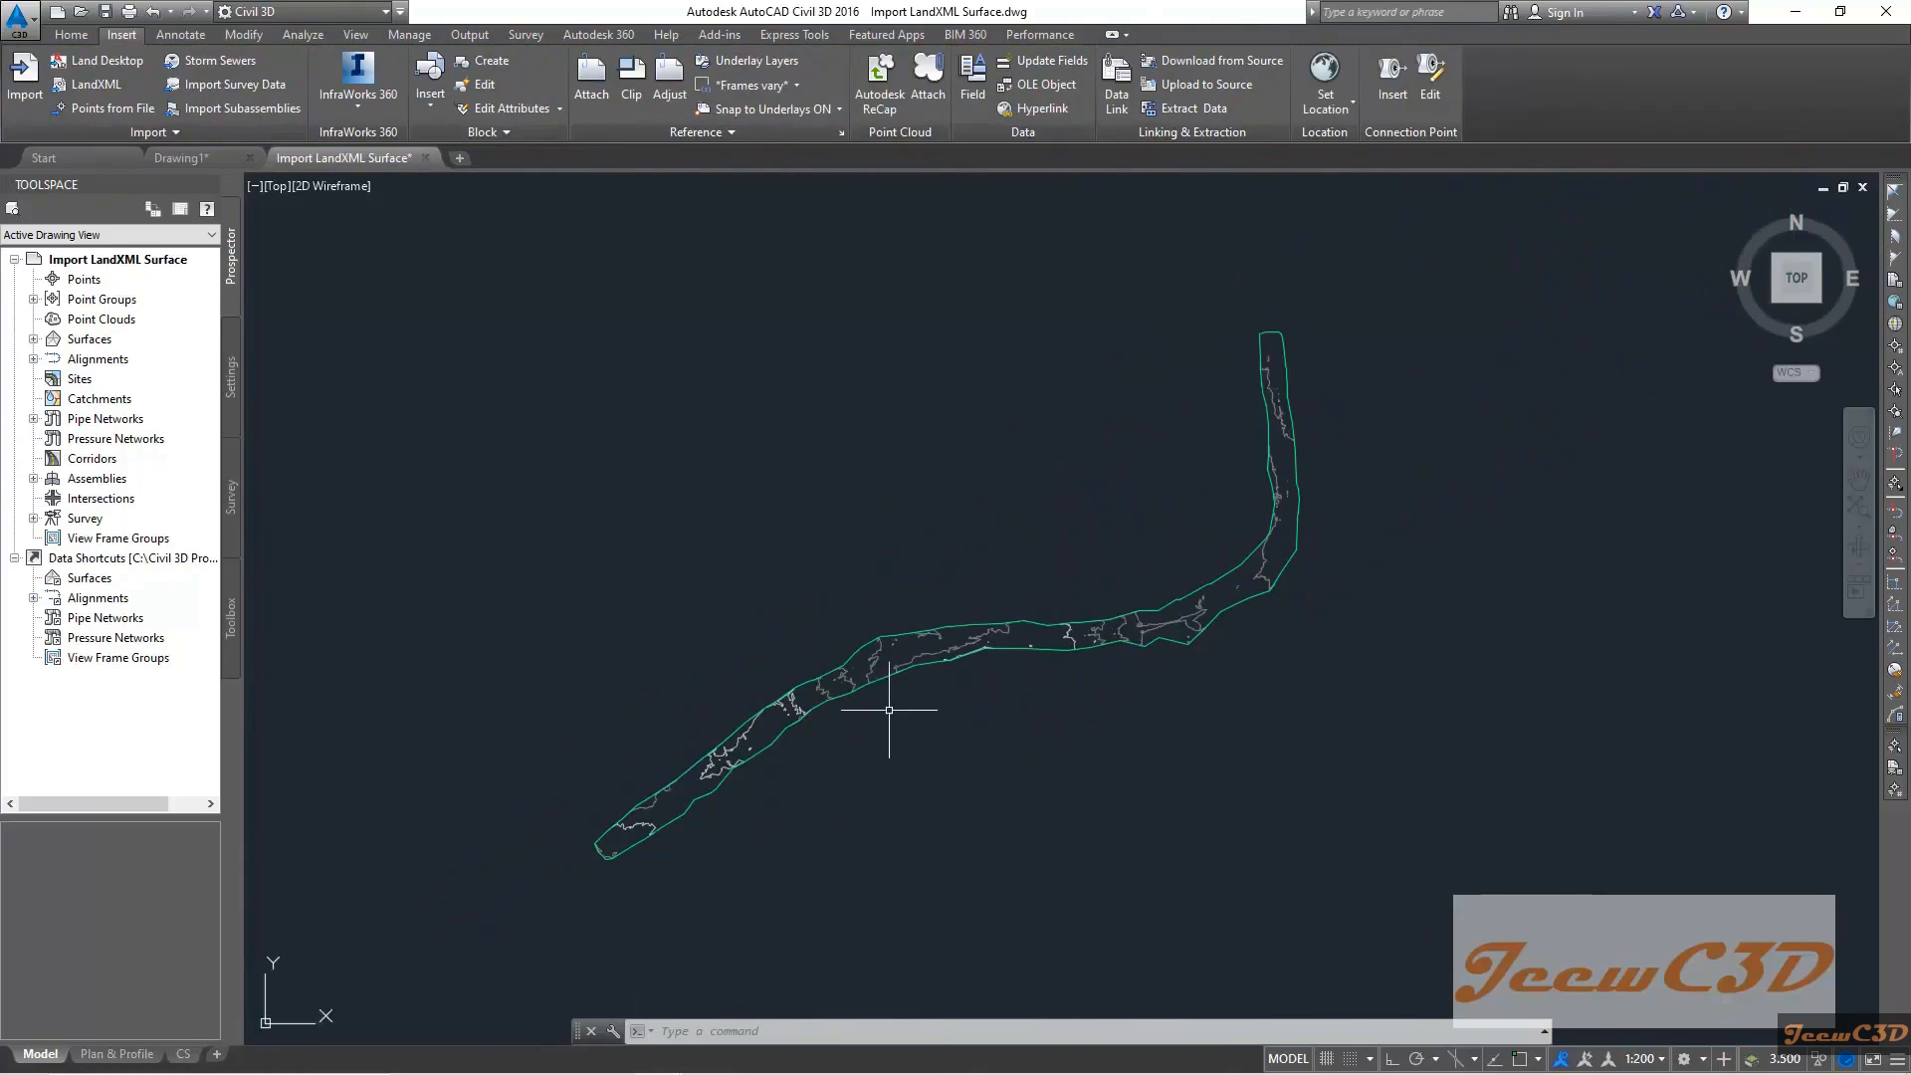
scroll(634, 834, "up", 5)
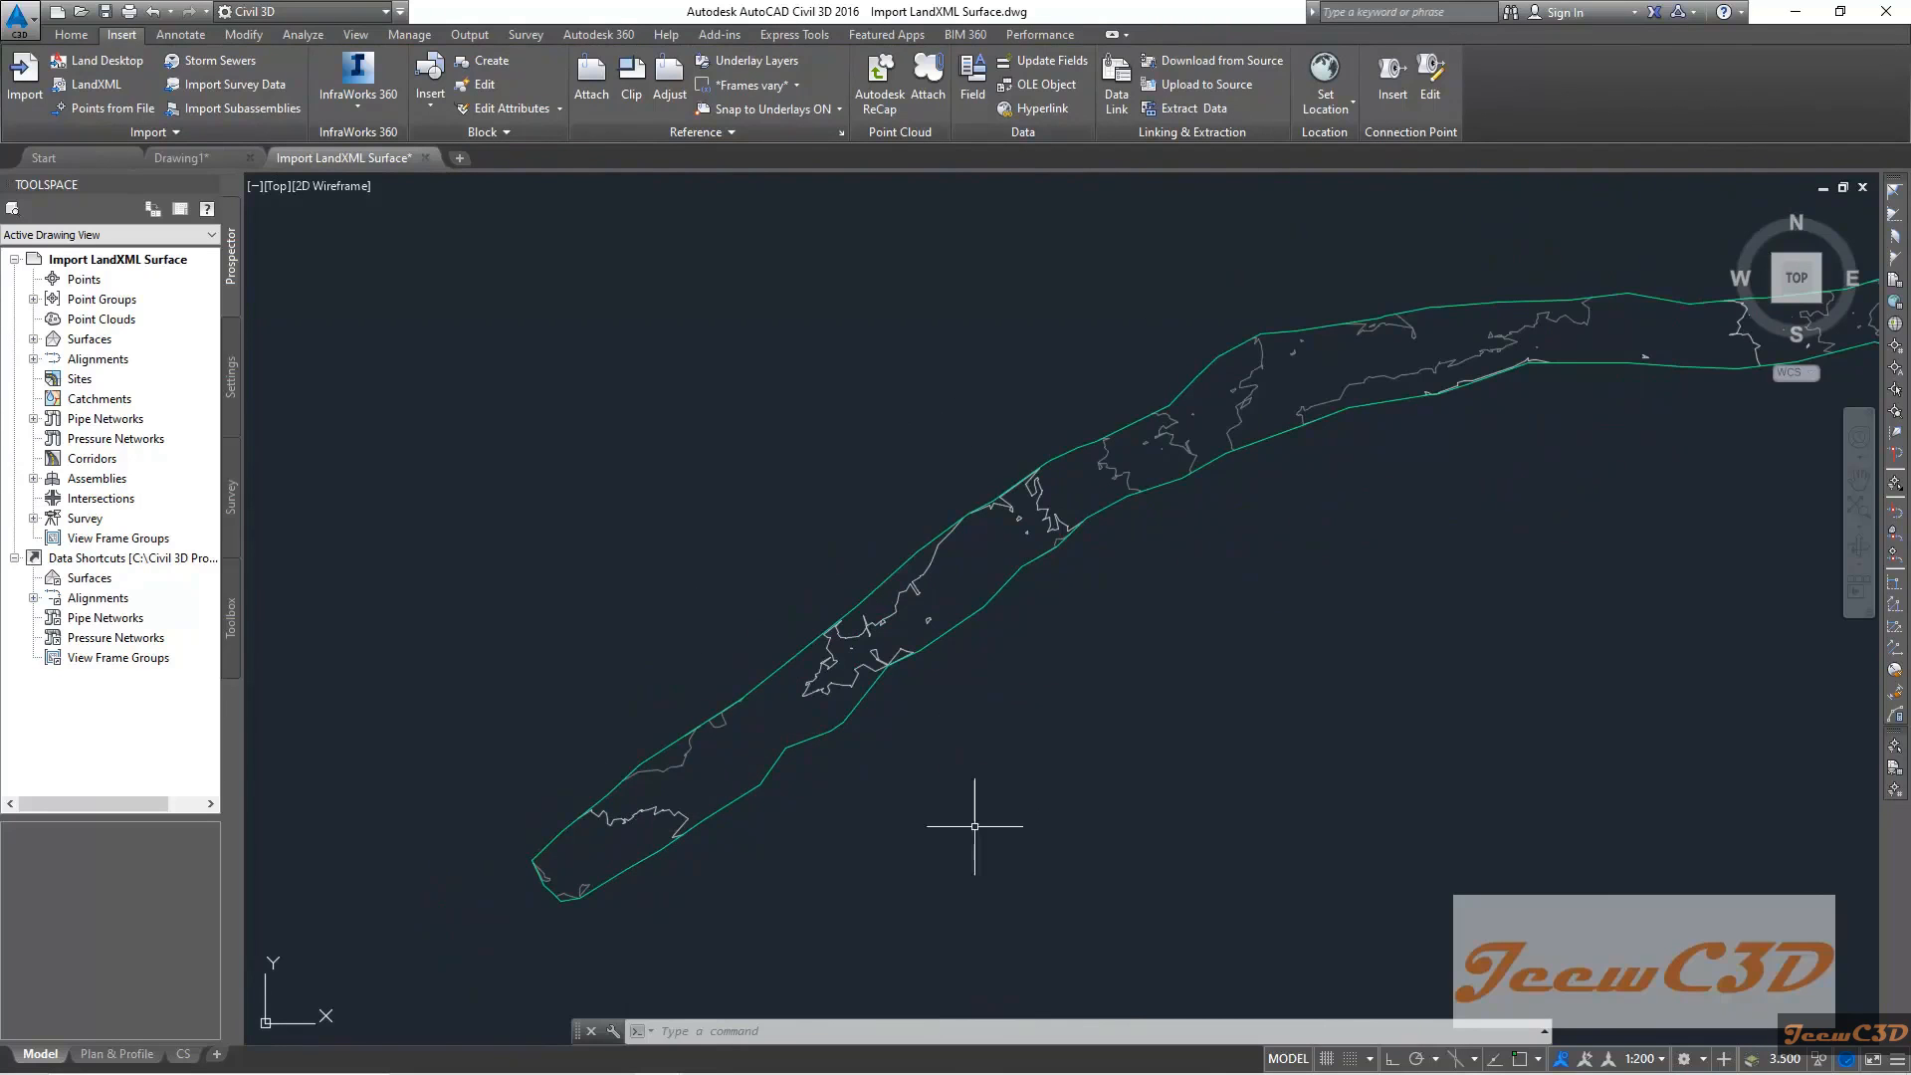
scroll(592, 879, "up", 3)
scroll(829, 748, "down", 6)
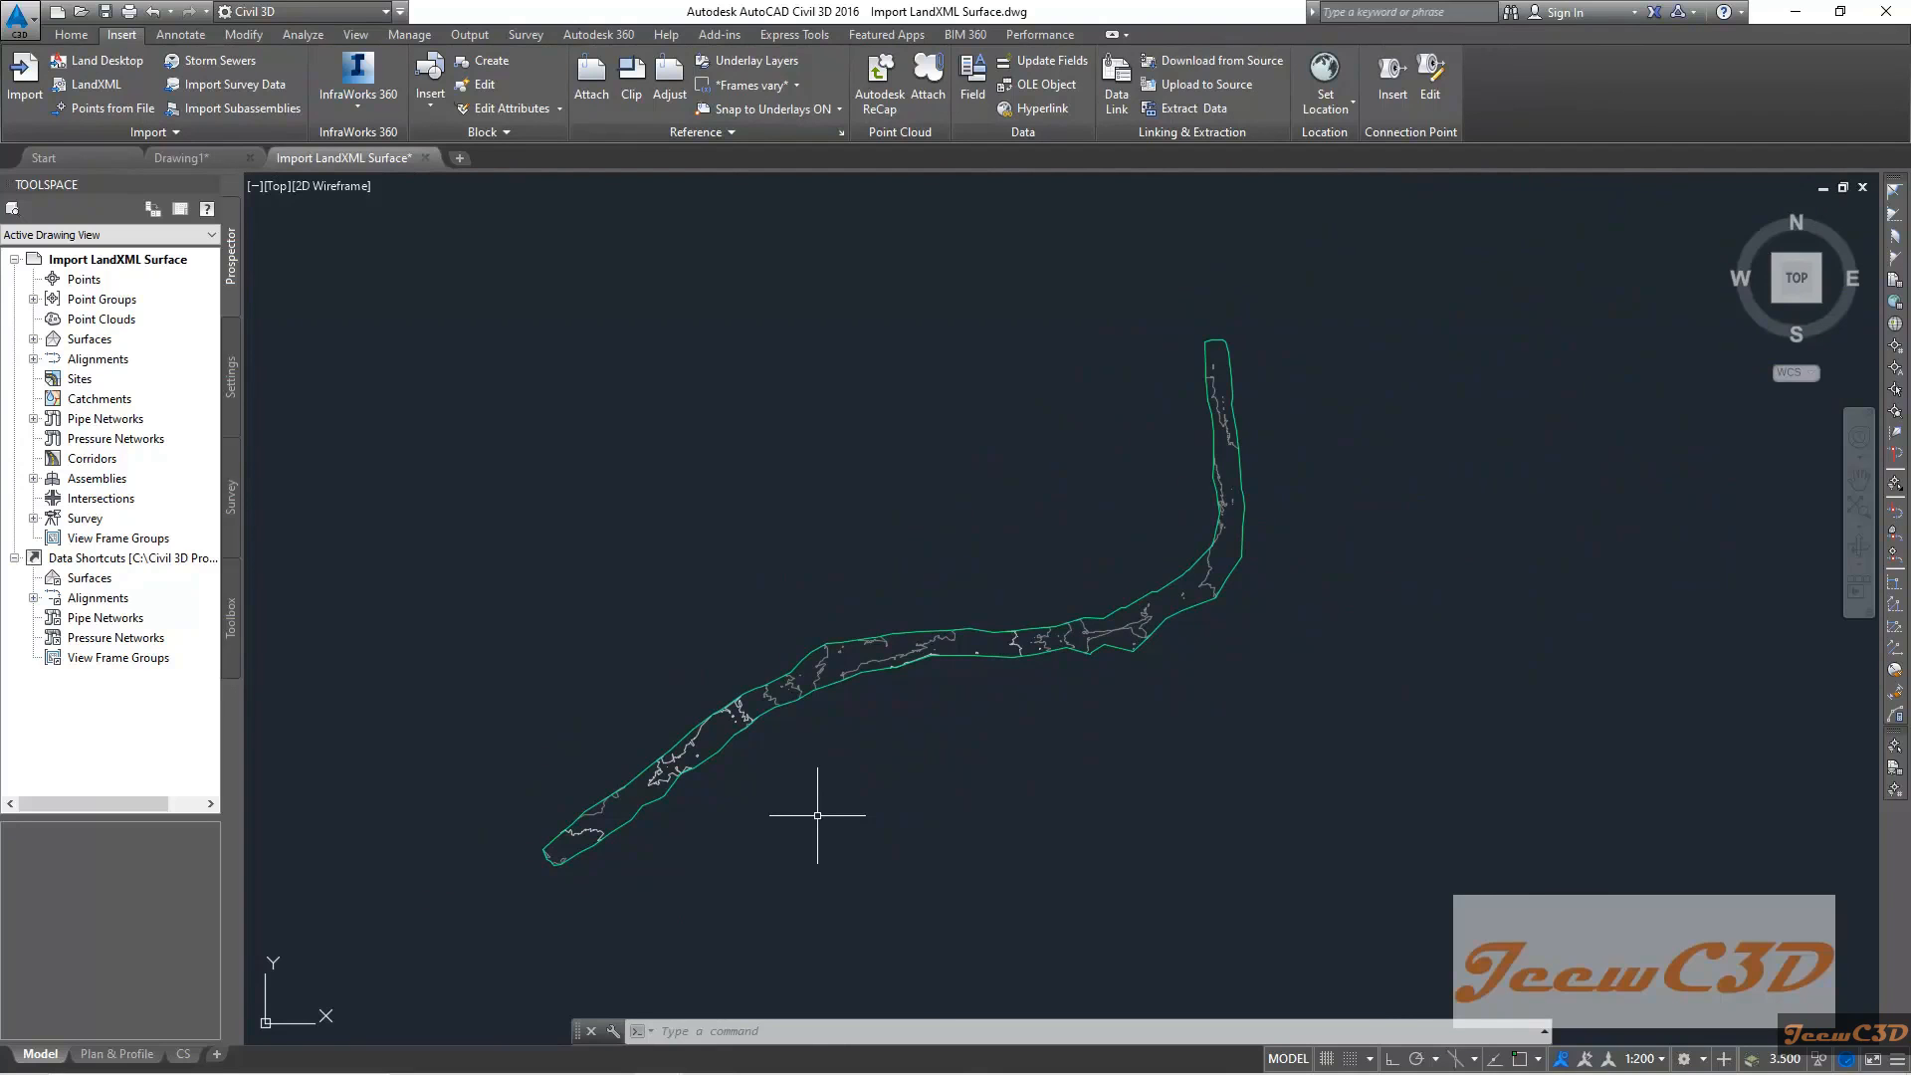
middle_click_drag(817, 815, 939, 717)
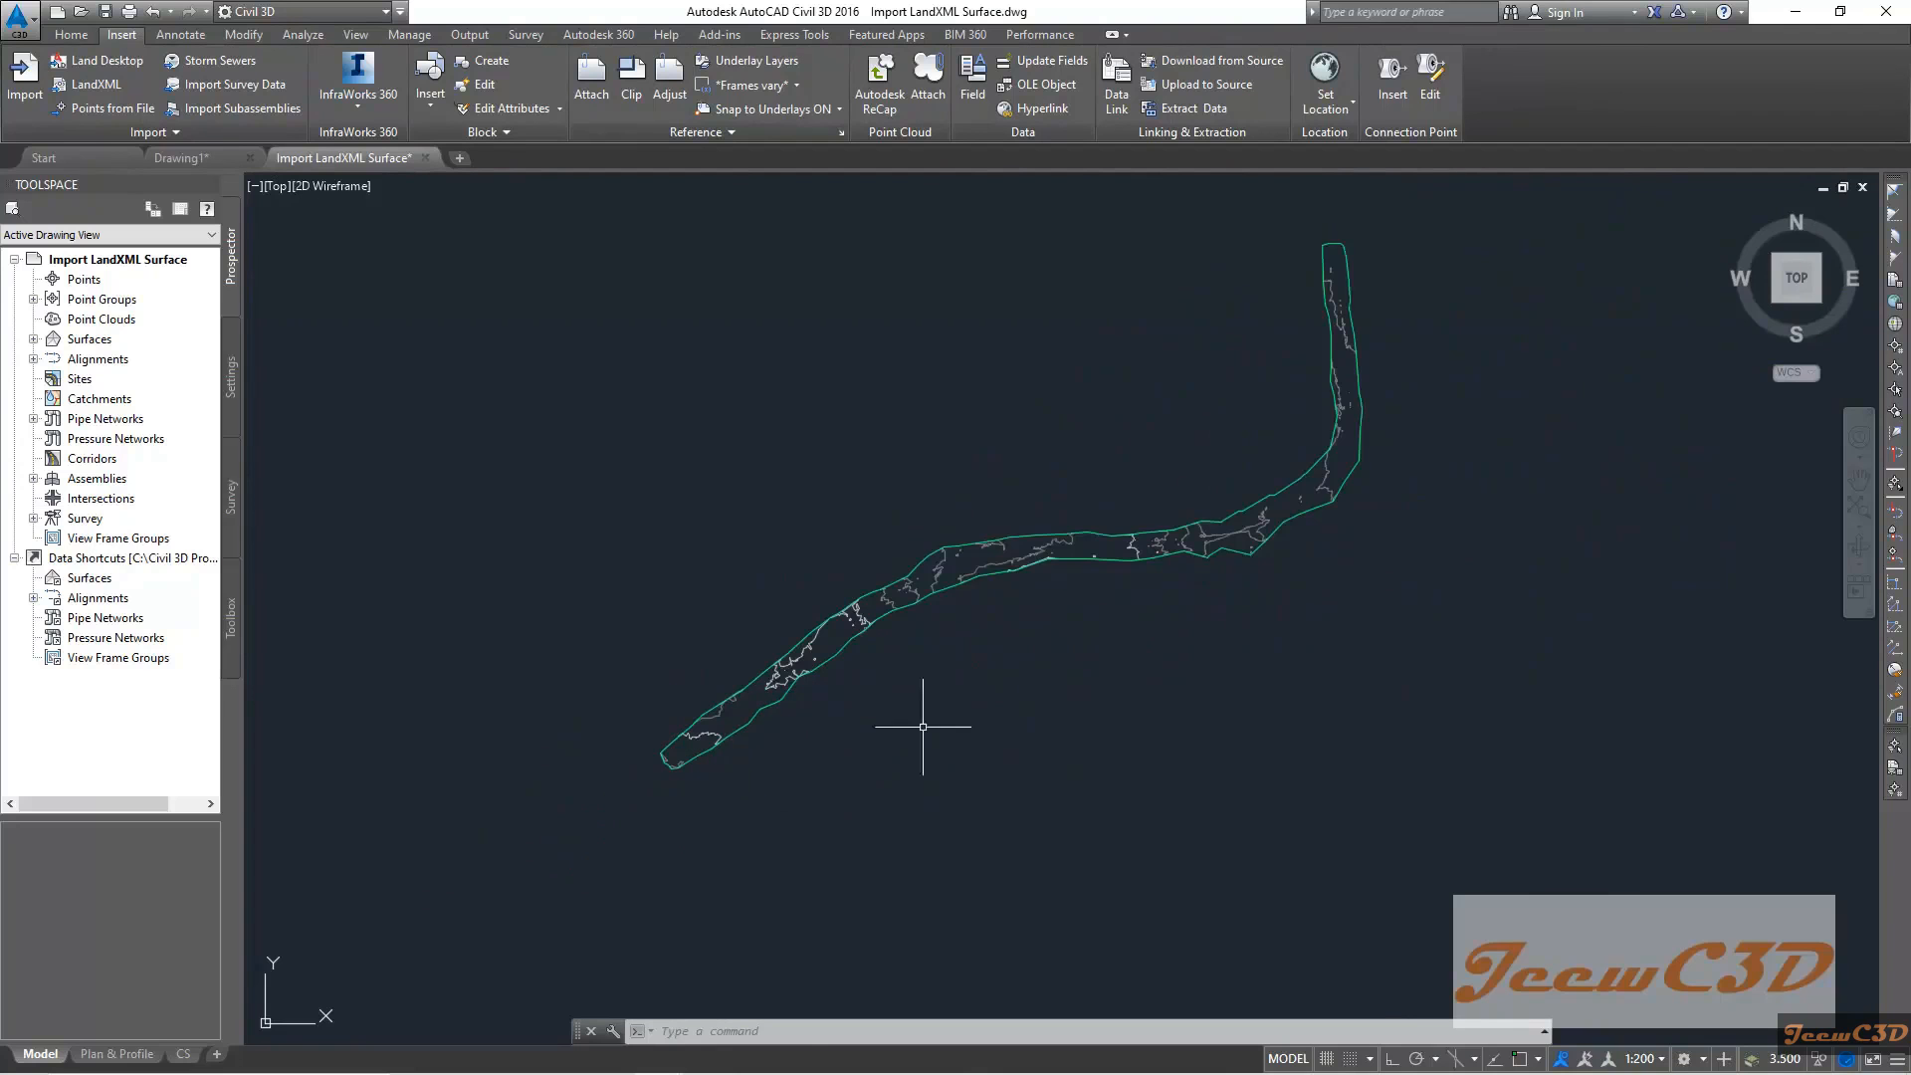
scroll(715, 763, "up", 2)
scroll(882, 703, "down", 1)
mouse_move(1194, 610)
middle_mouse_down()
mouse_move(1138, 670)
mouse_move(847, 841)
middle_mouse_up()
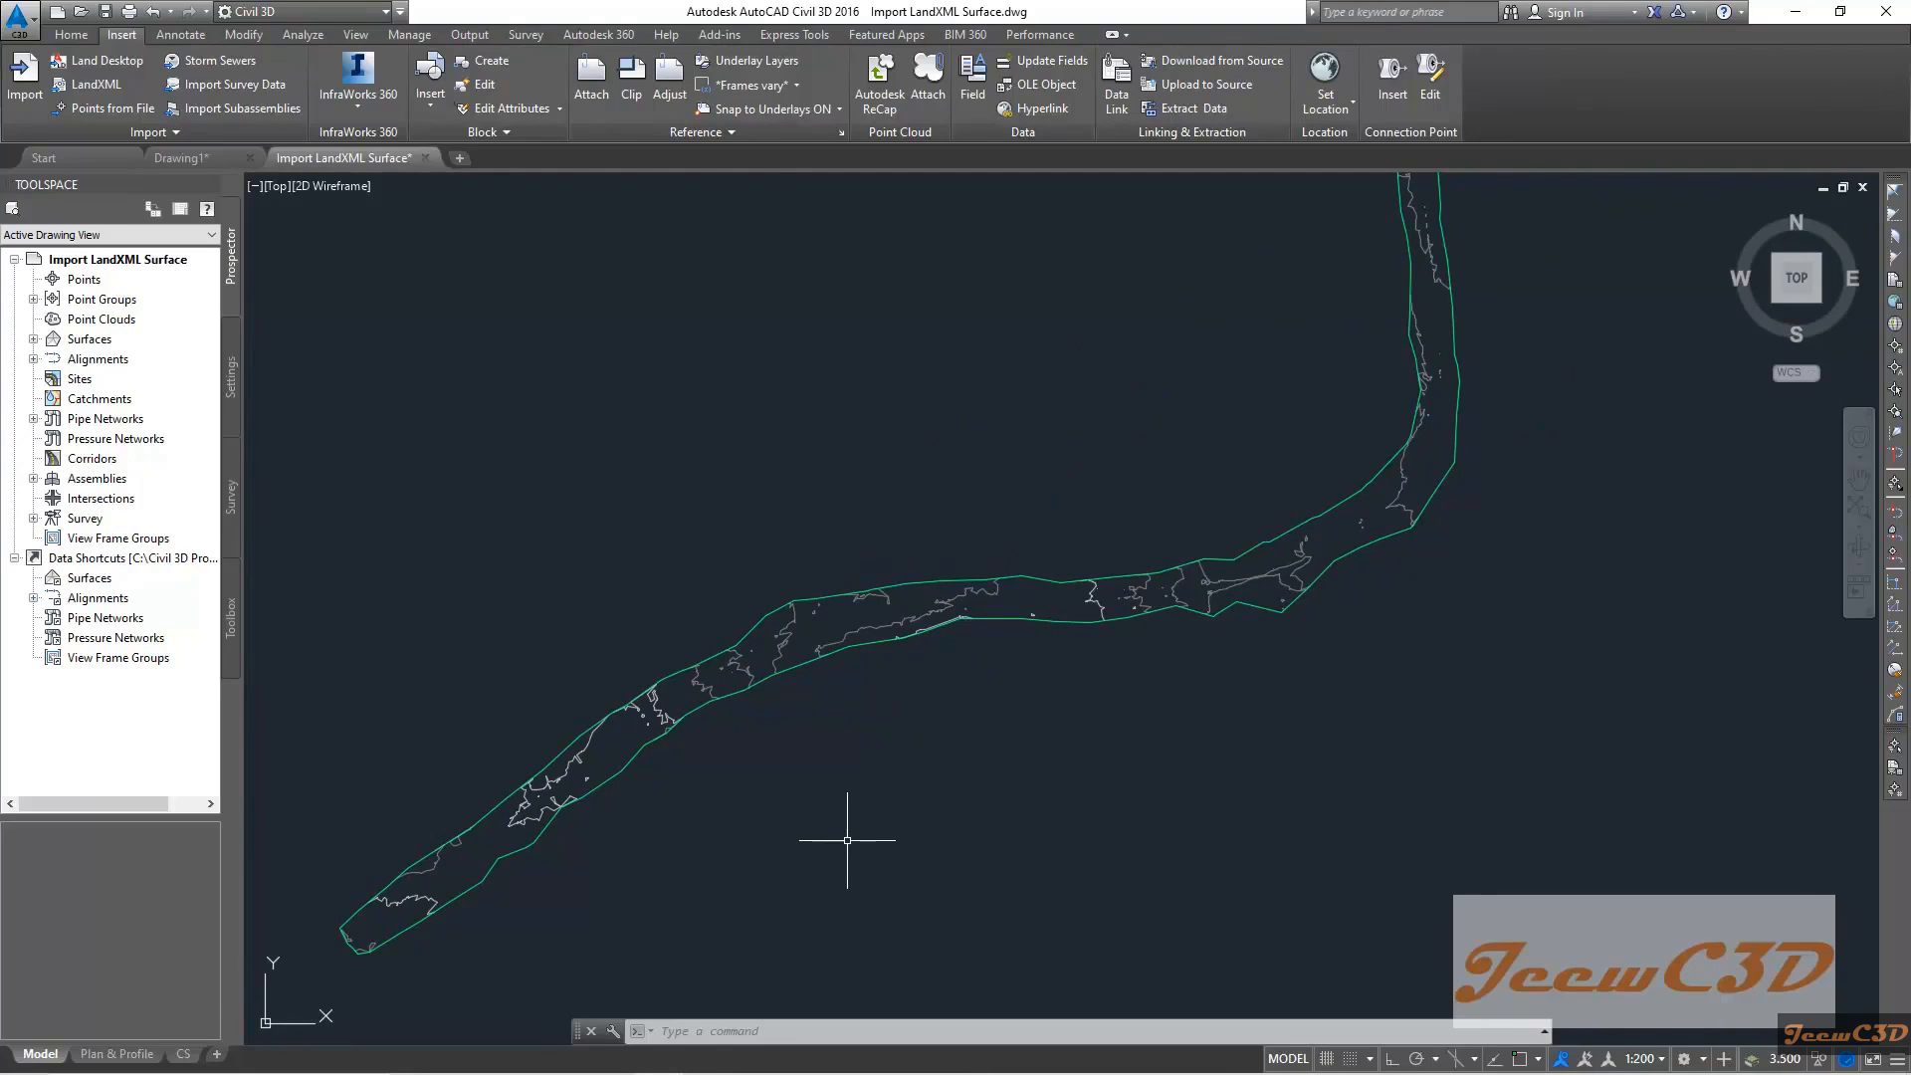
scroll(847, 840, "down", 2)
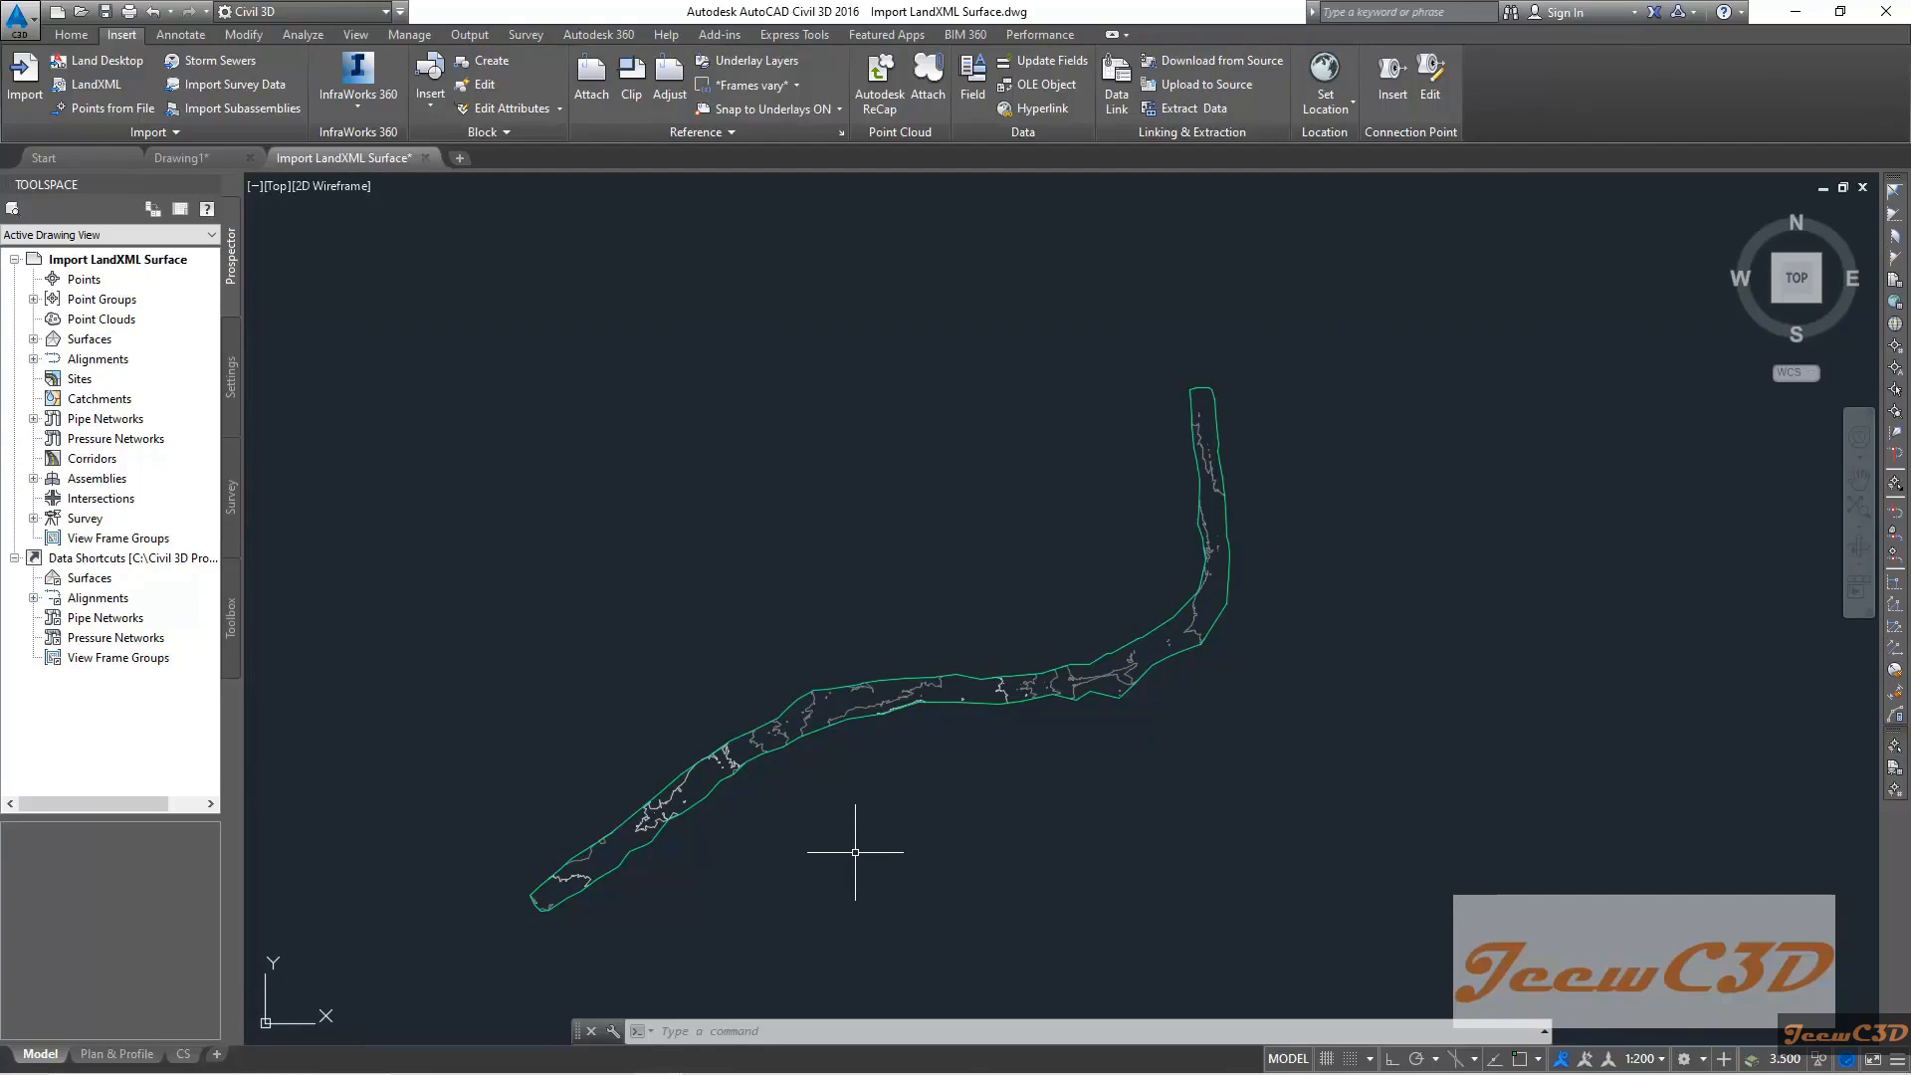
middle_click_drag(845, 862, 899, 766)
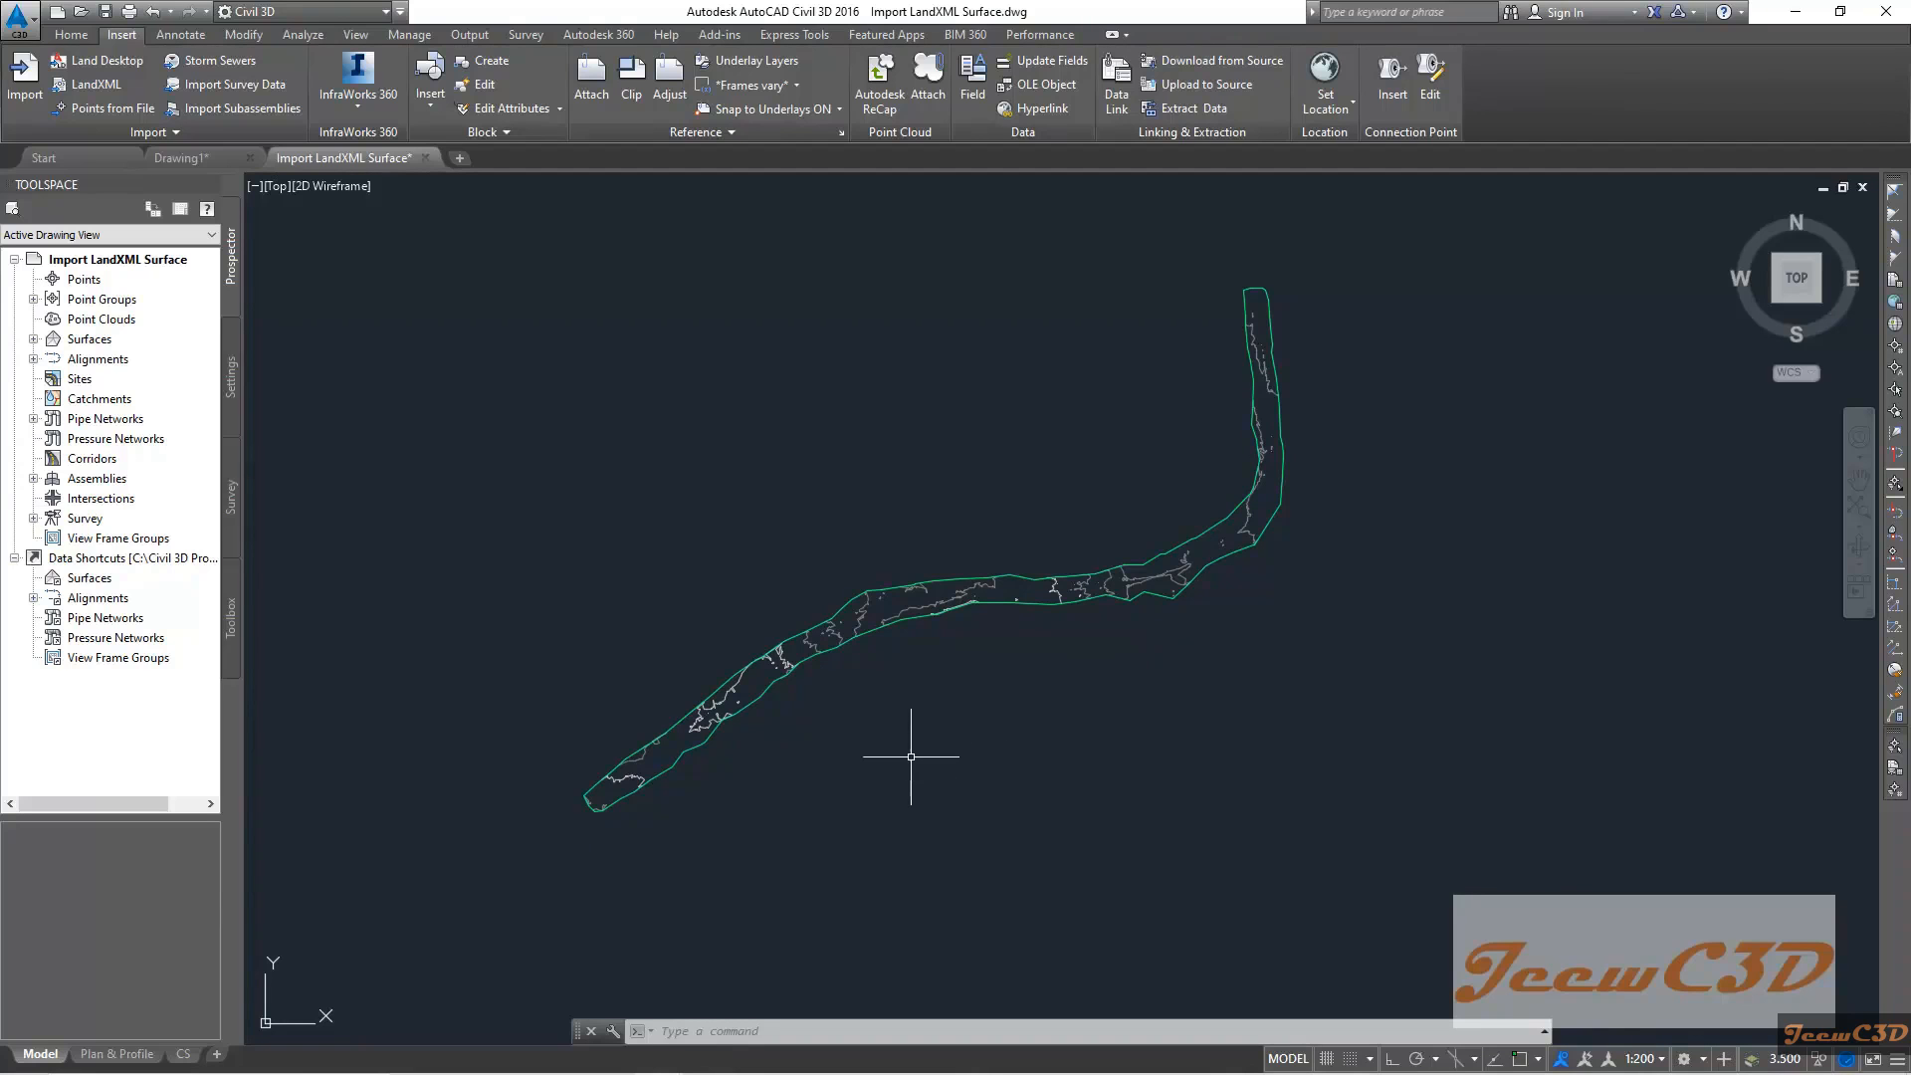
Open the EG surface's properties at its name and default style information, keeping the road strip in view
scroll(897, 715, "up", 5)
left_click(793, 443)
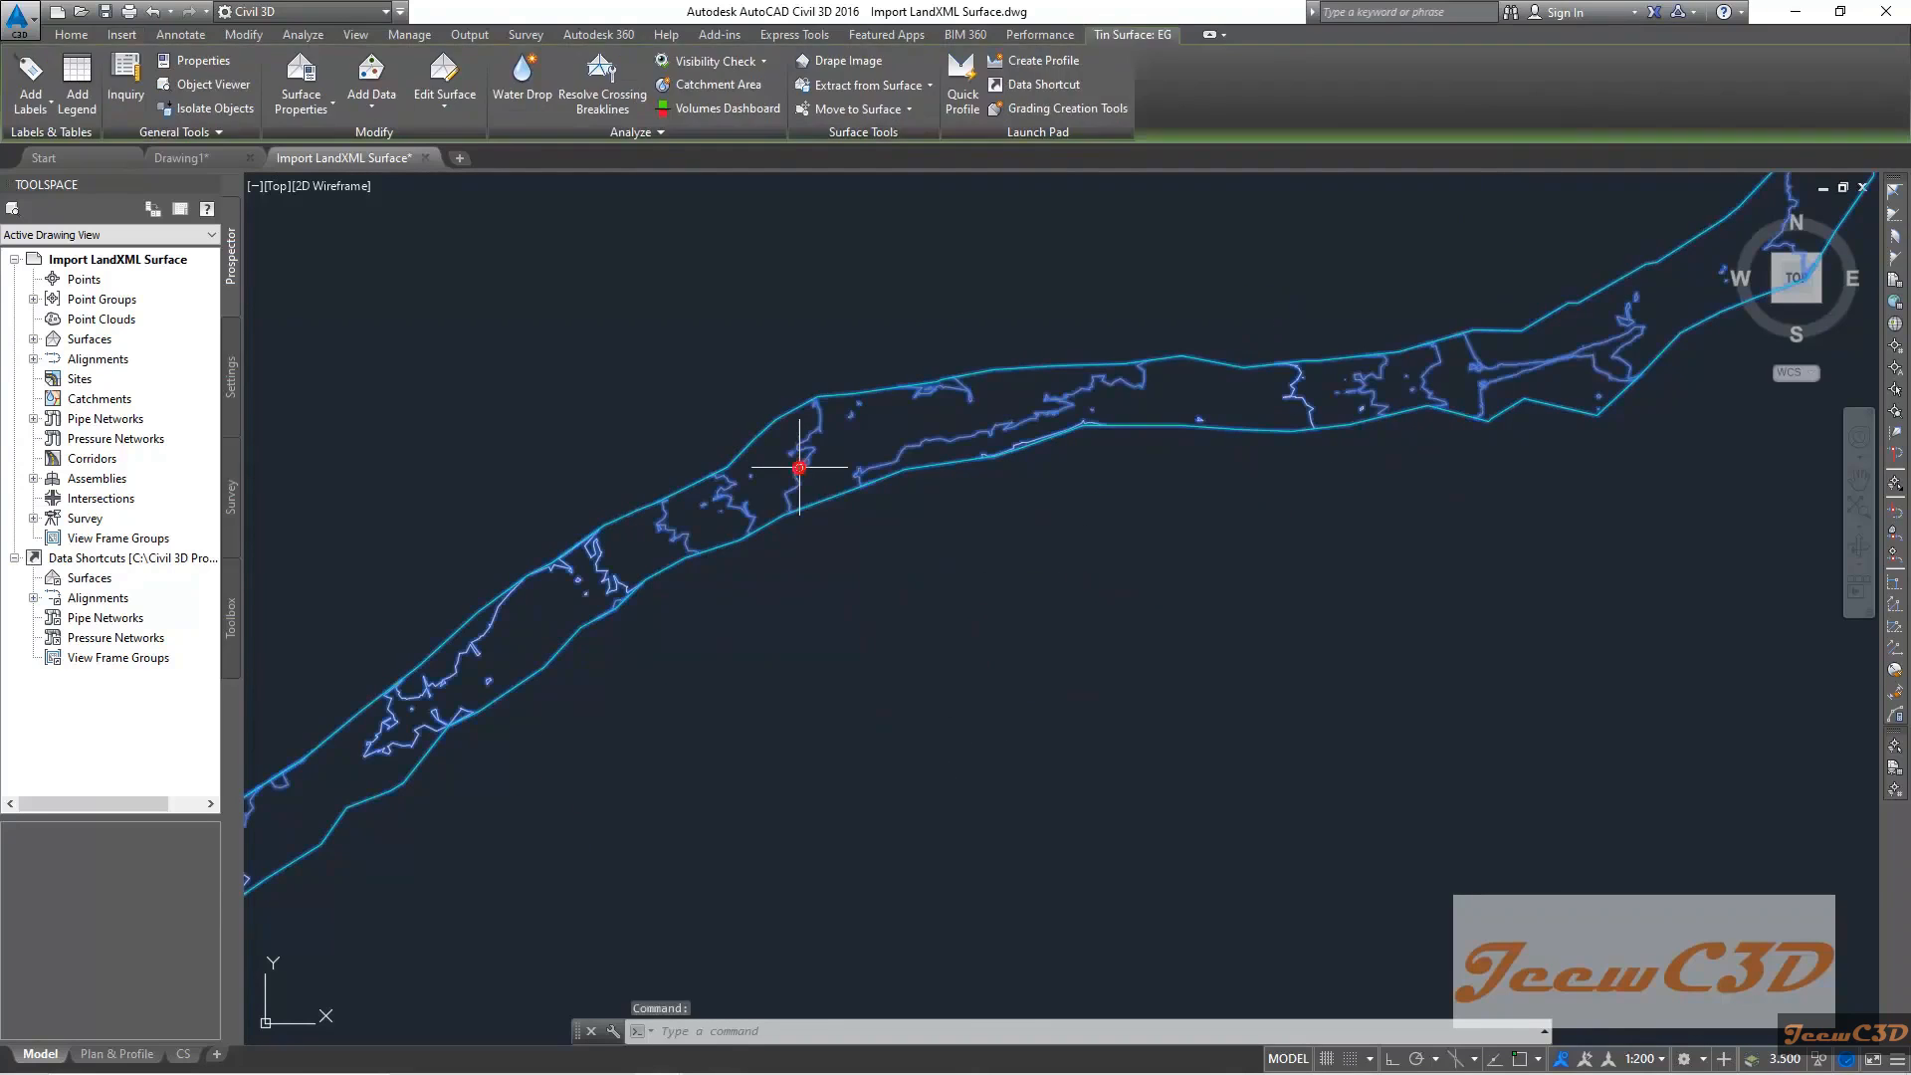
right_click(898, 566)
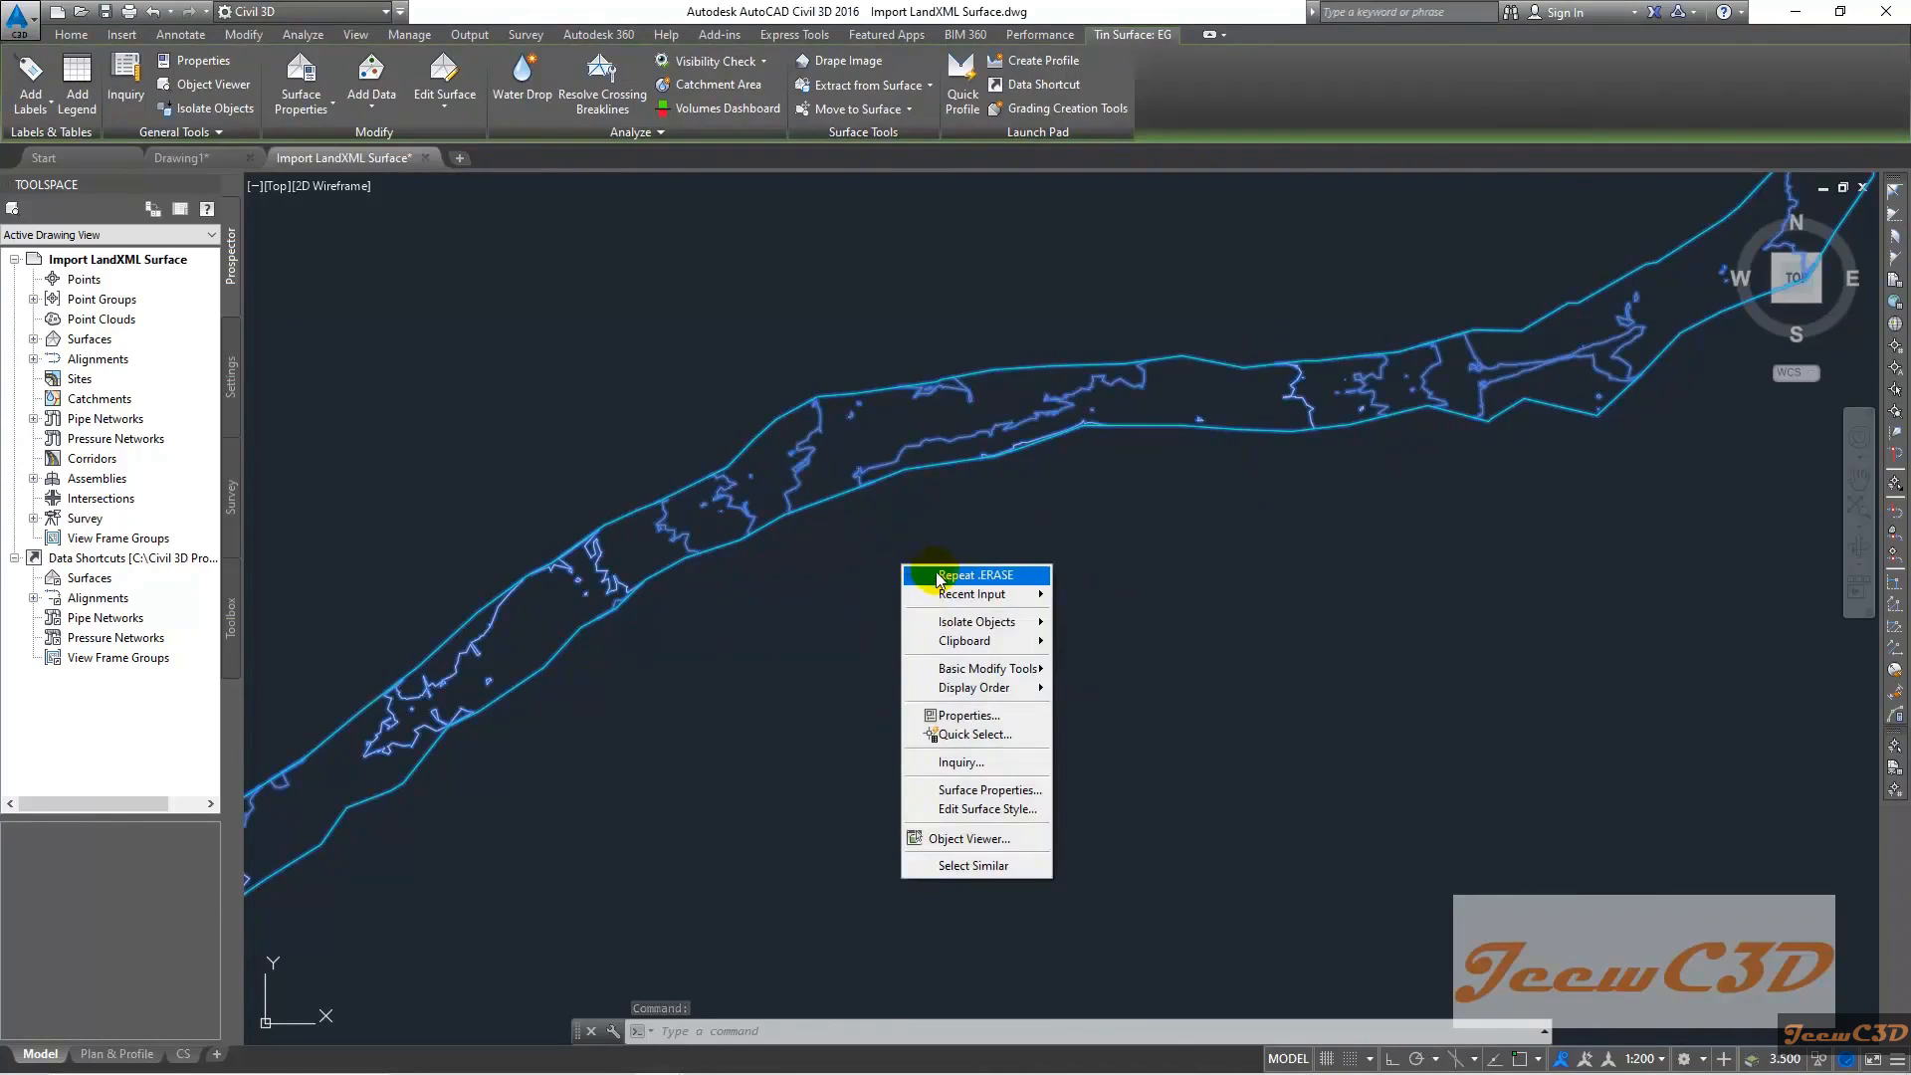
left_click(975, 793)
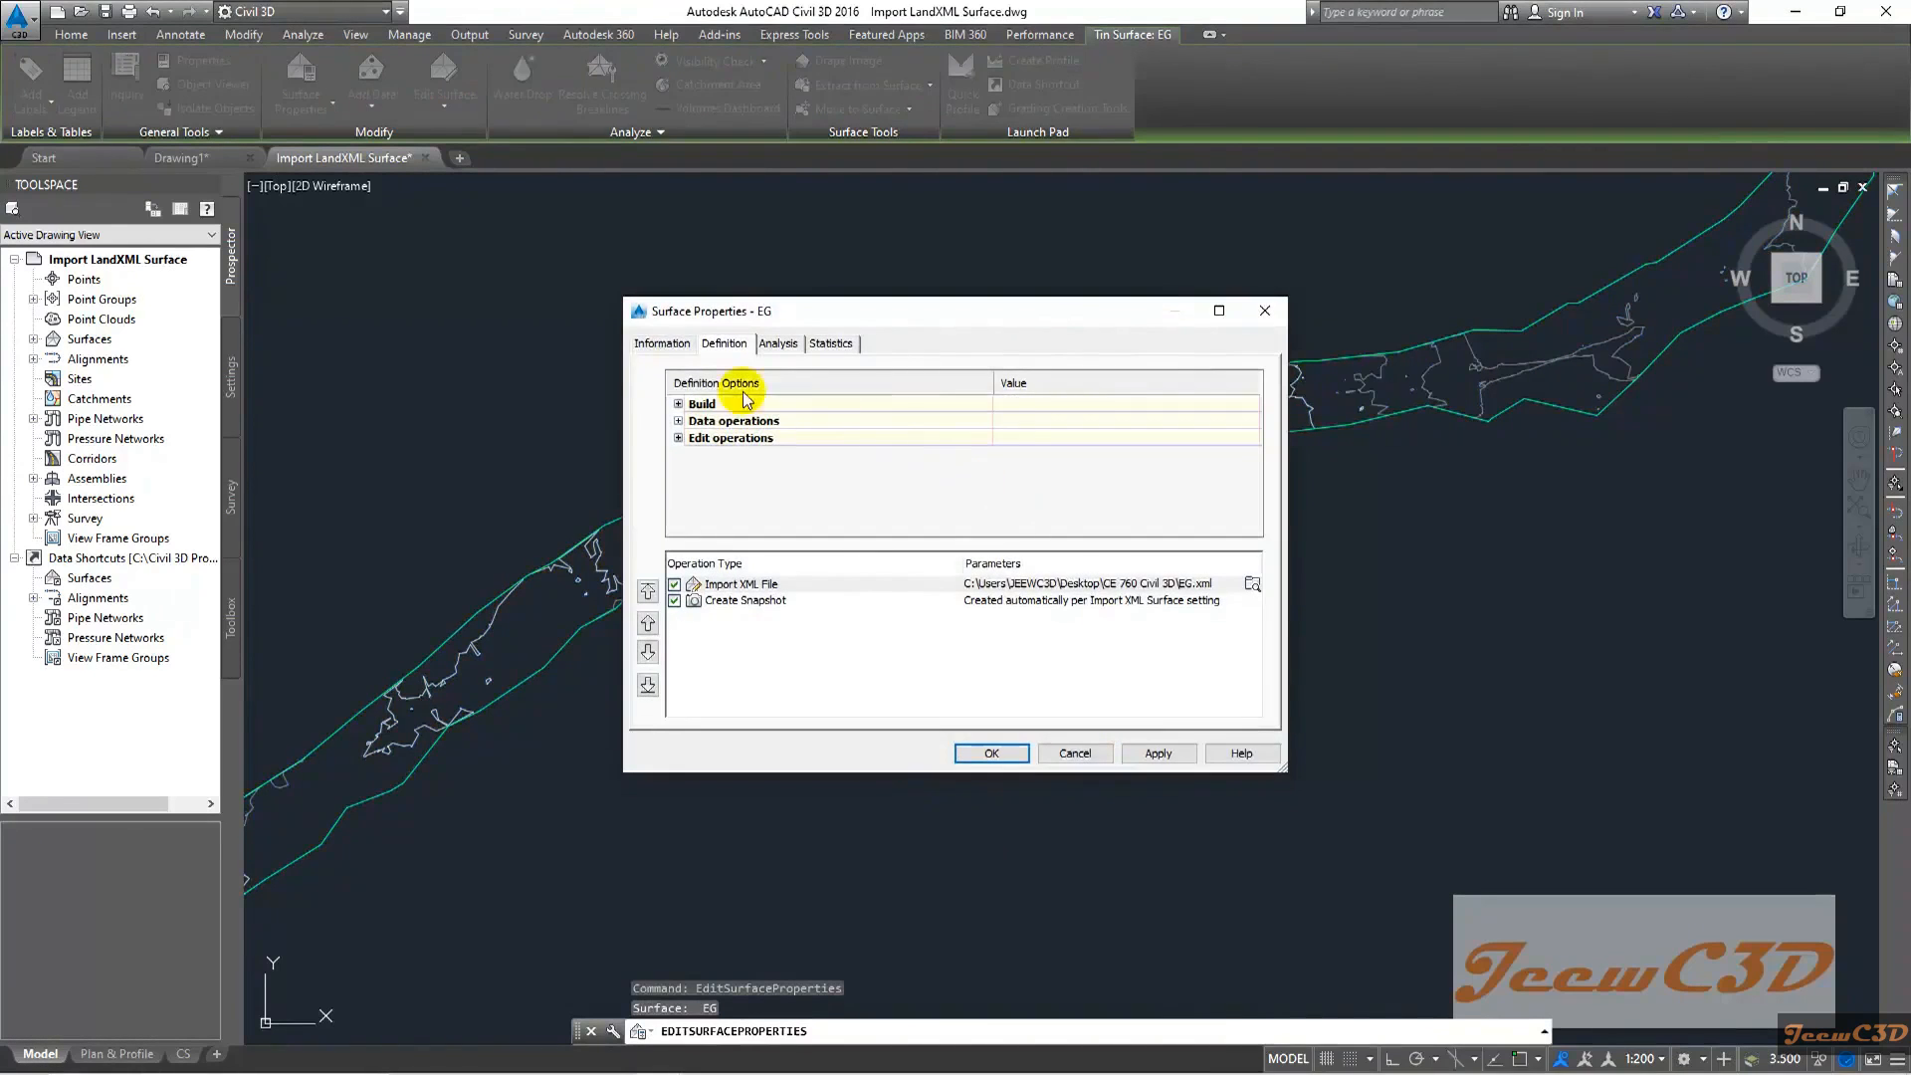
left_click(653, 348)
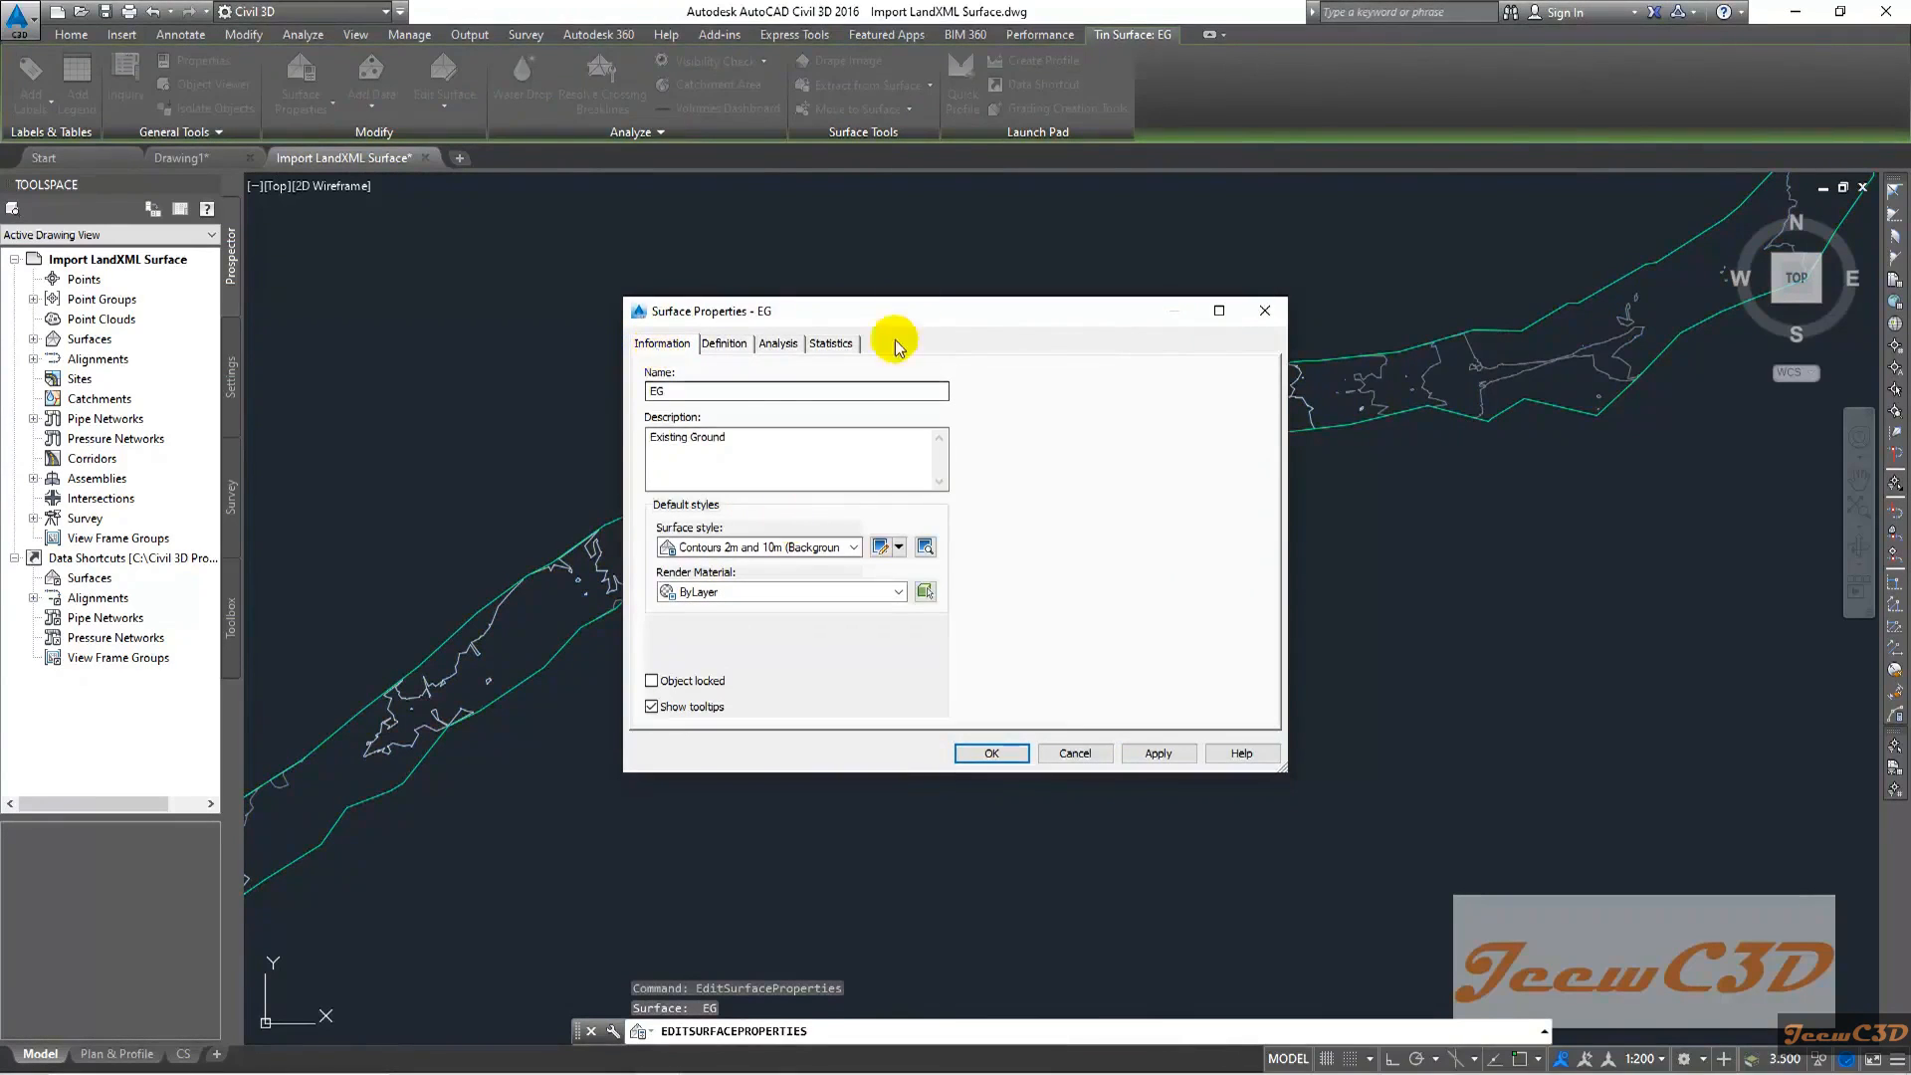
left_click_drag(922, 318, 1289, 291)
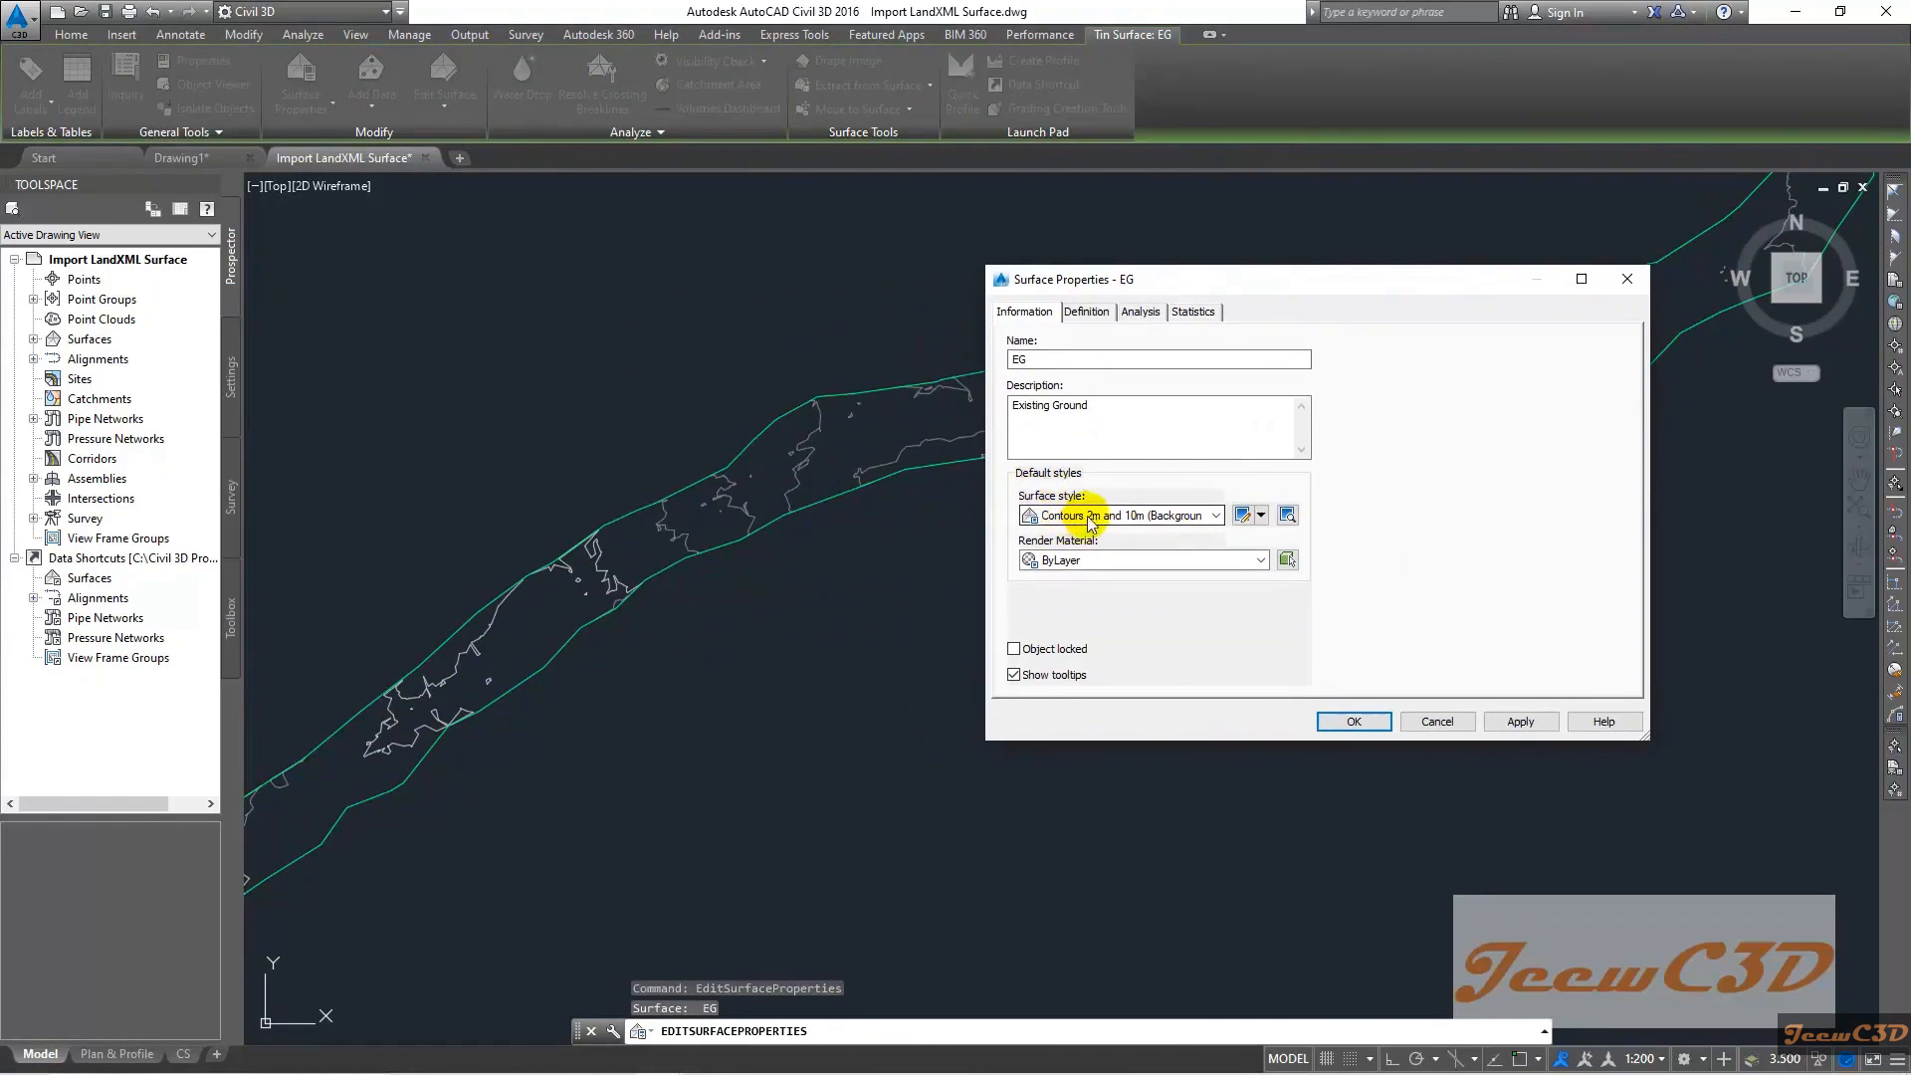
Preview the EG surface with the Contours 1m and 5m (Background) style and with Contours 5m and 25m (Design)
left_click(1157, 519)
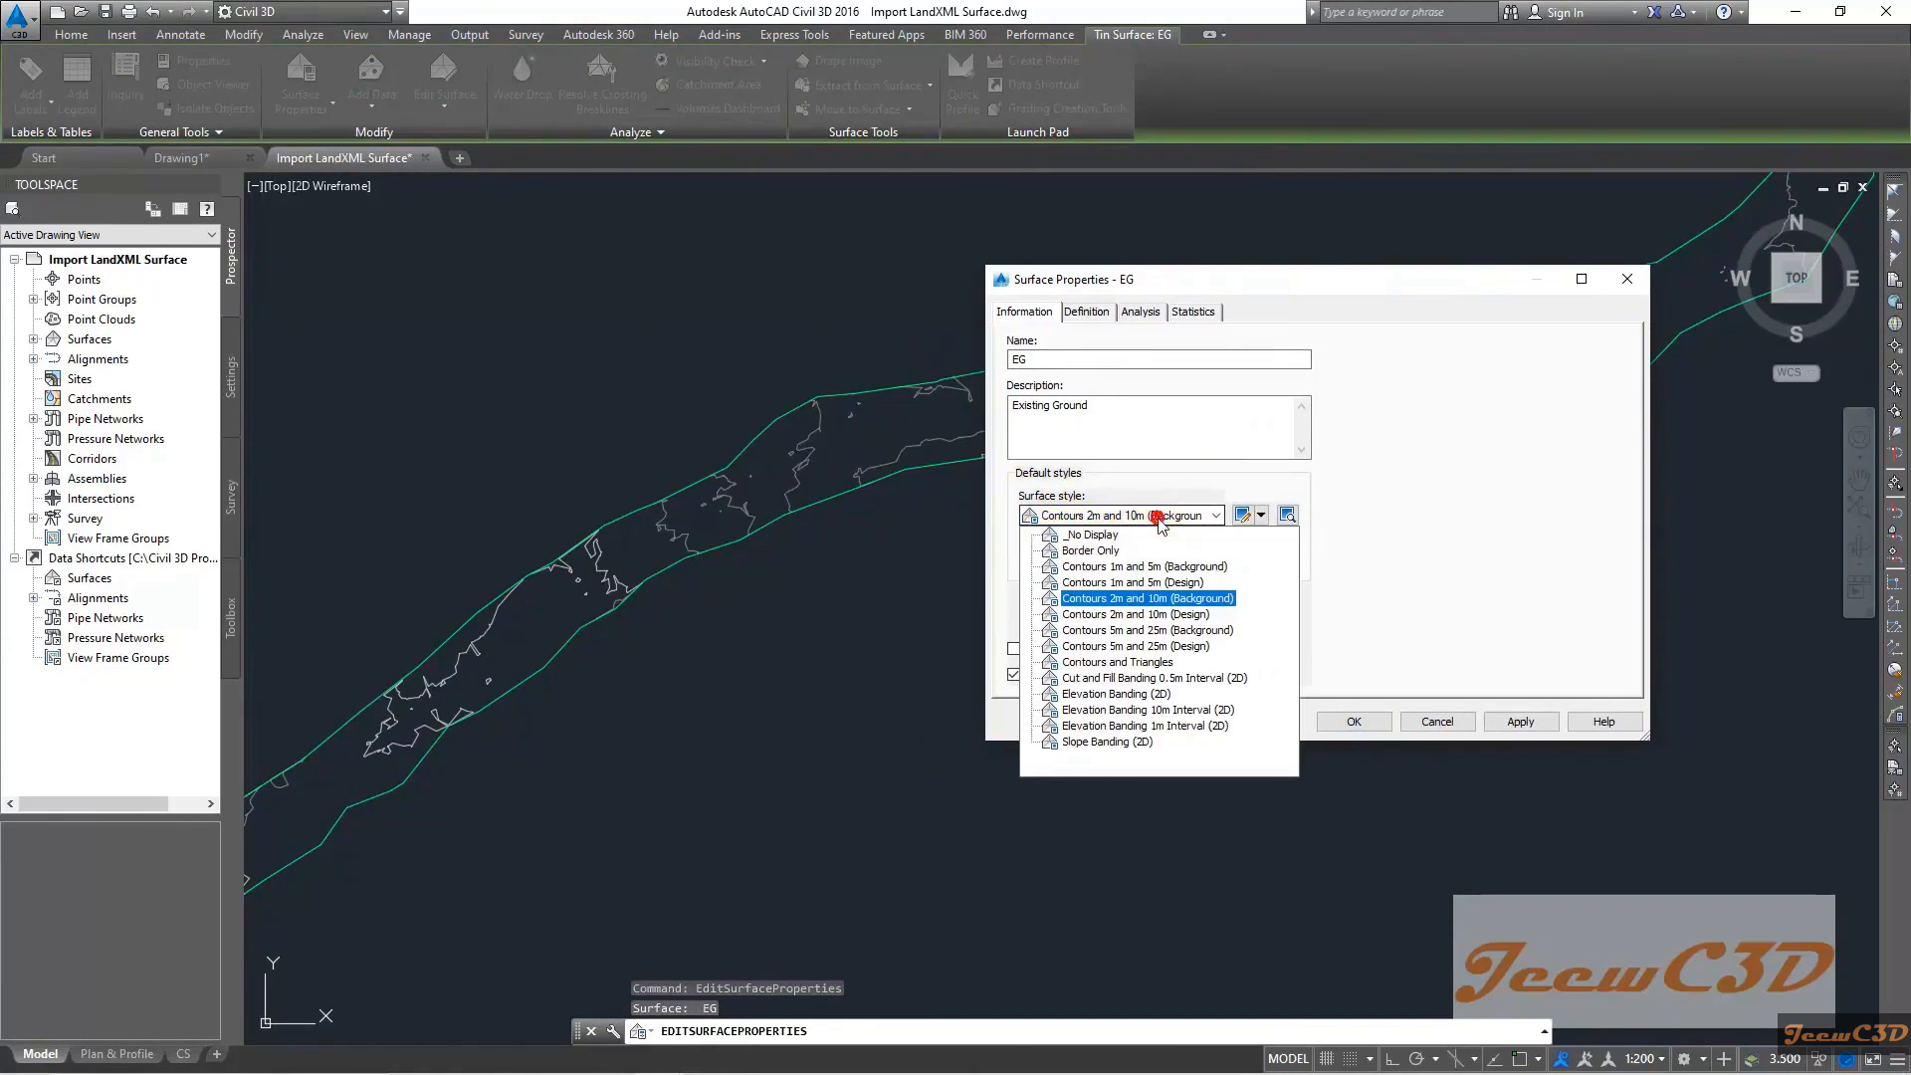
left_click(1131, 567)
left_click(1520, 721)
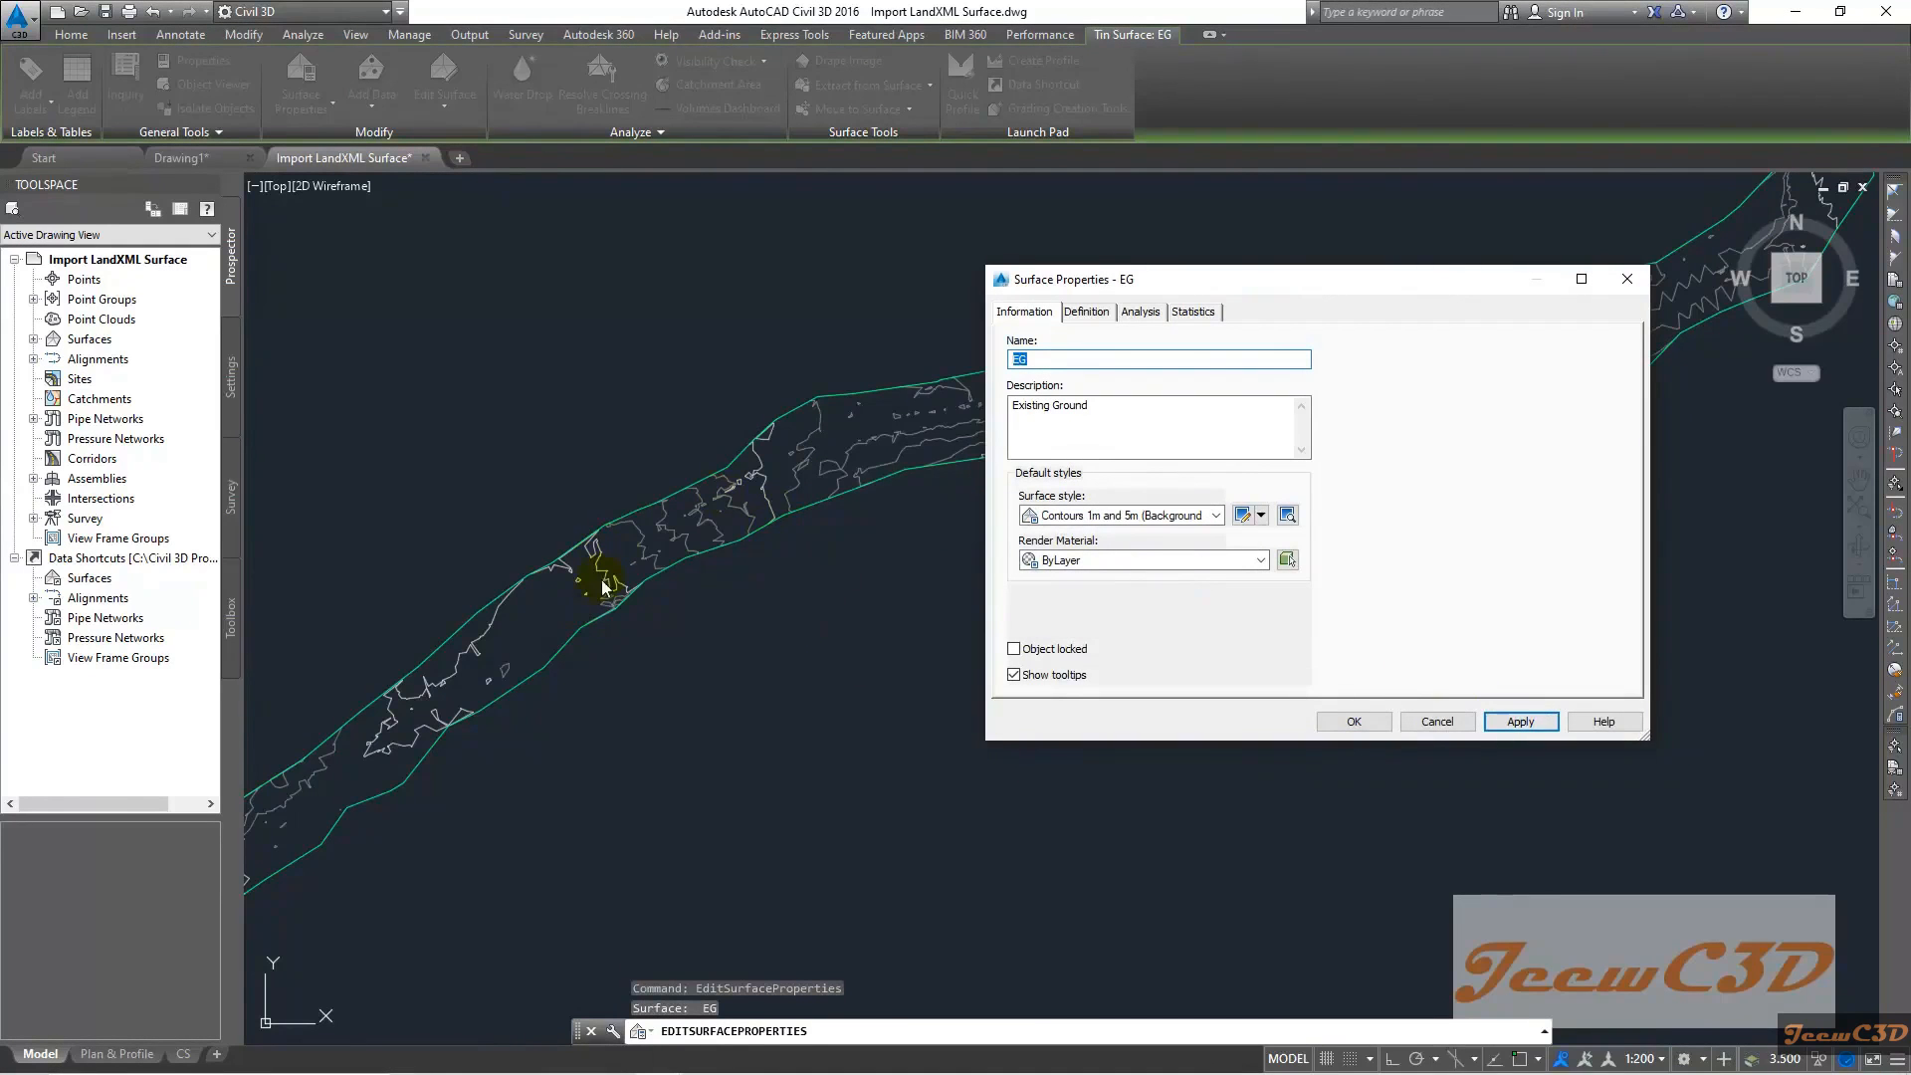
left_click(1144, 517)
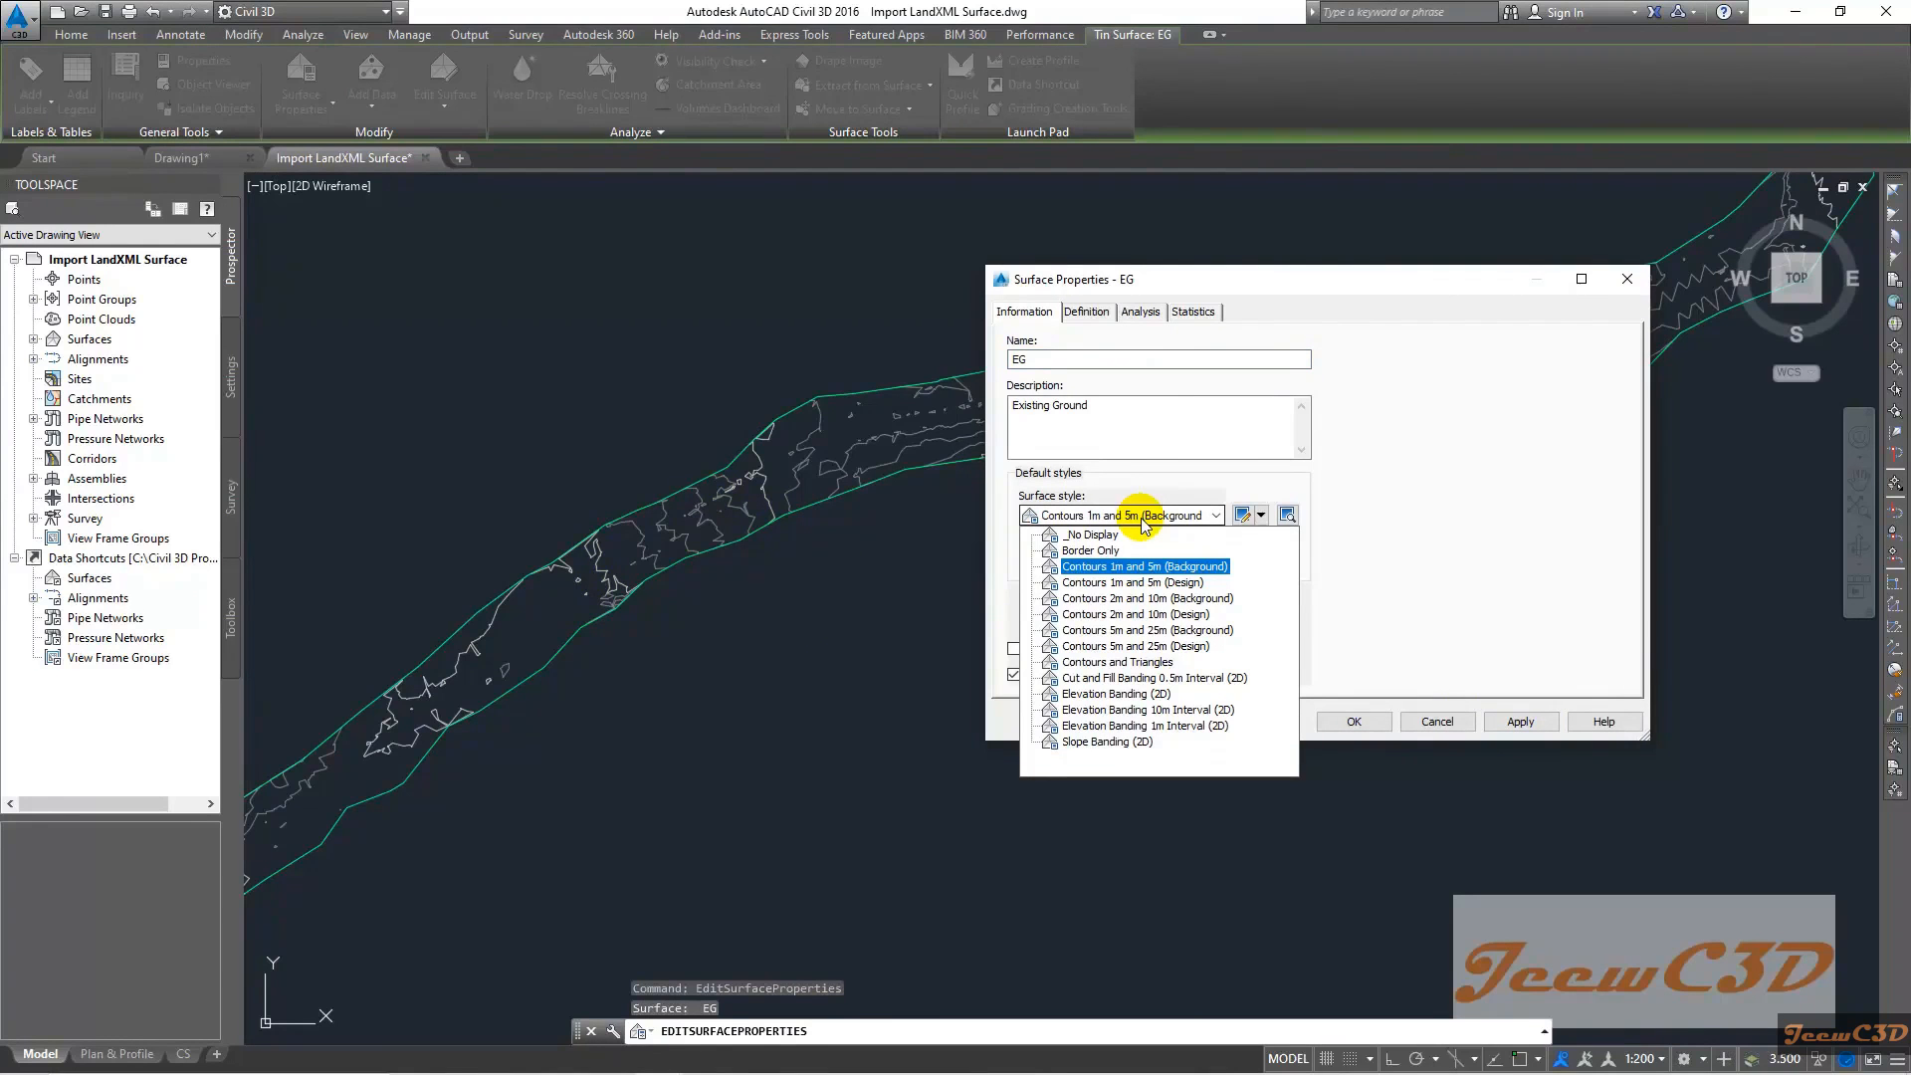
left_click(1188, 647)
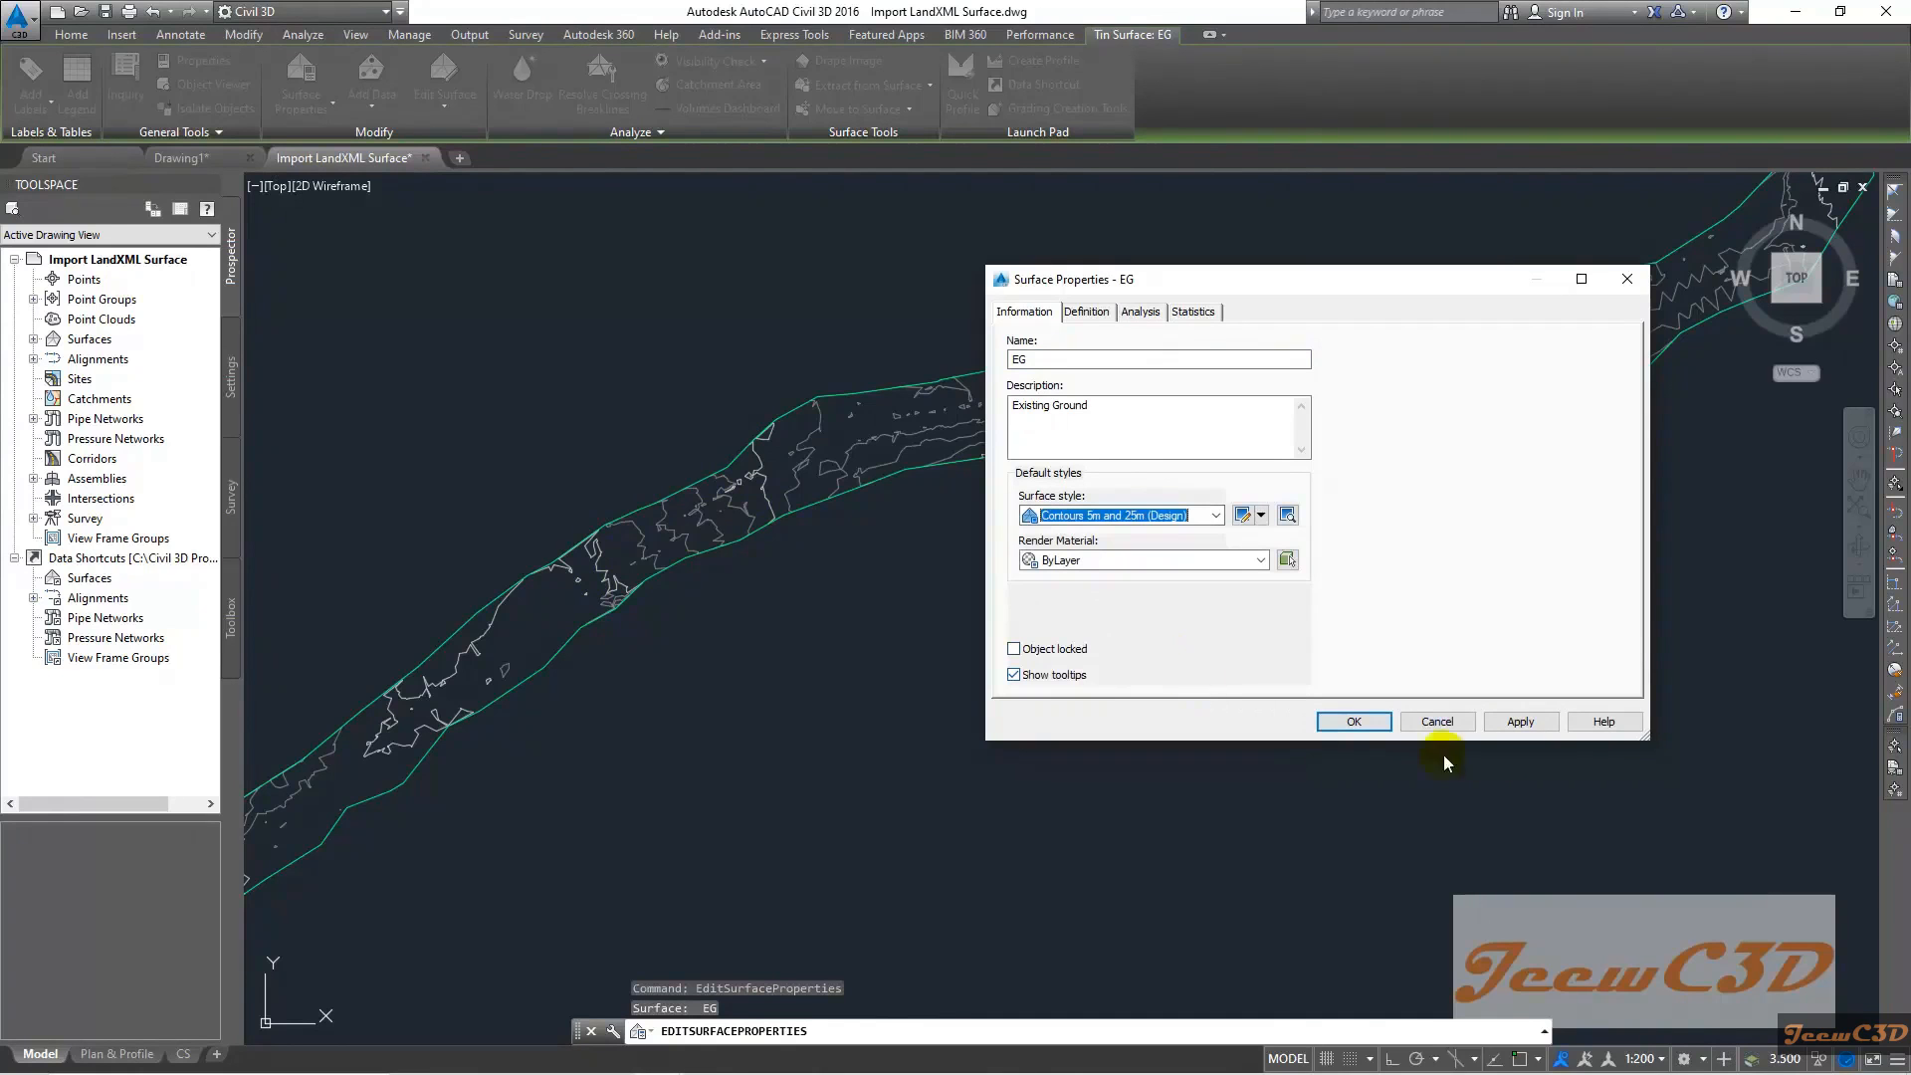
left_click(1523, 722)
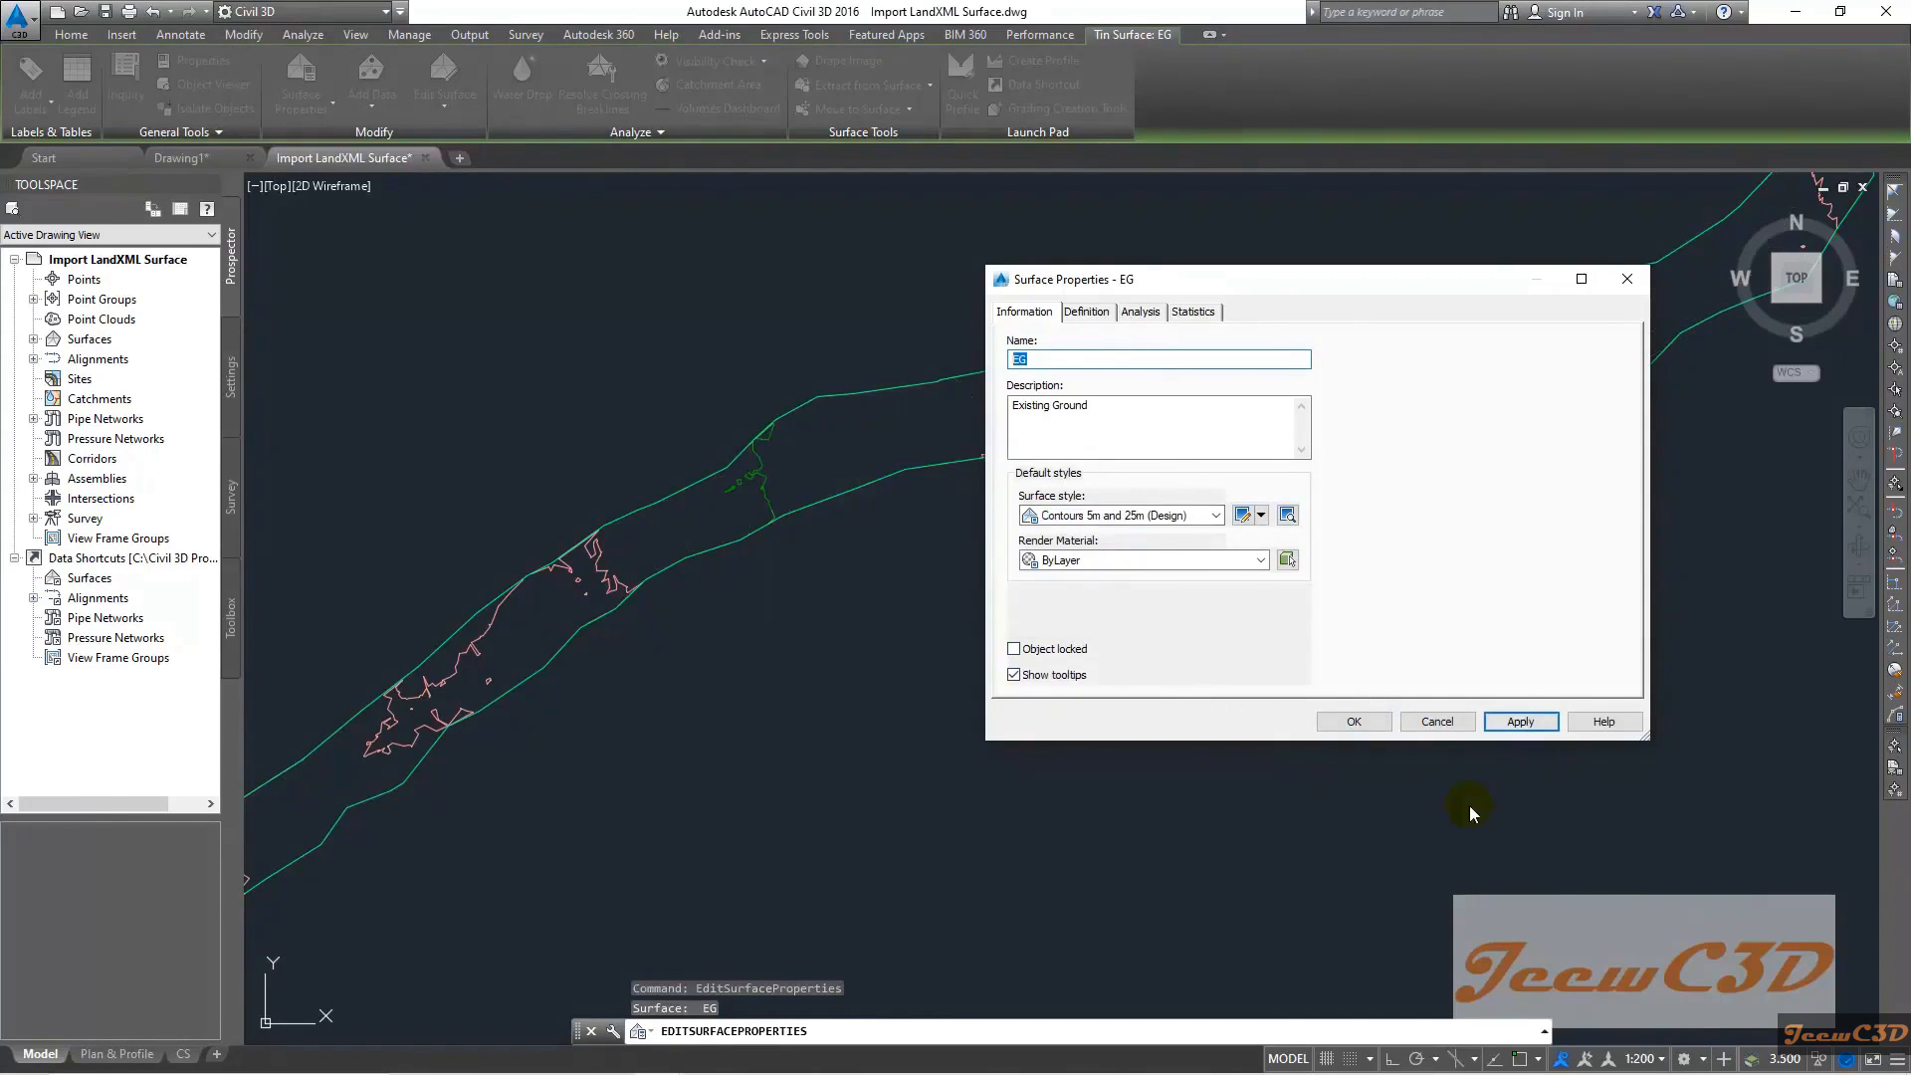
Preview the EG surface with the Elevation Banding (2D) style and with Slope Banding (2D)
left_click(1148, 516)
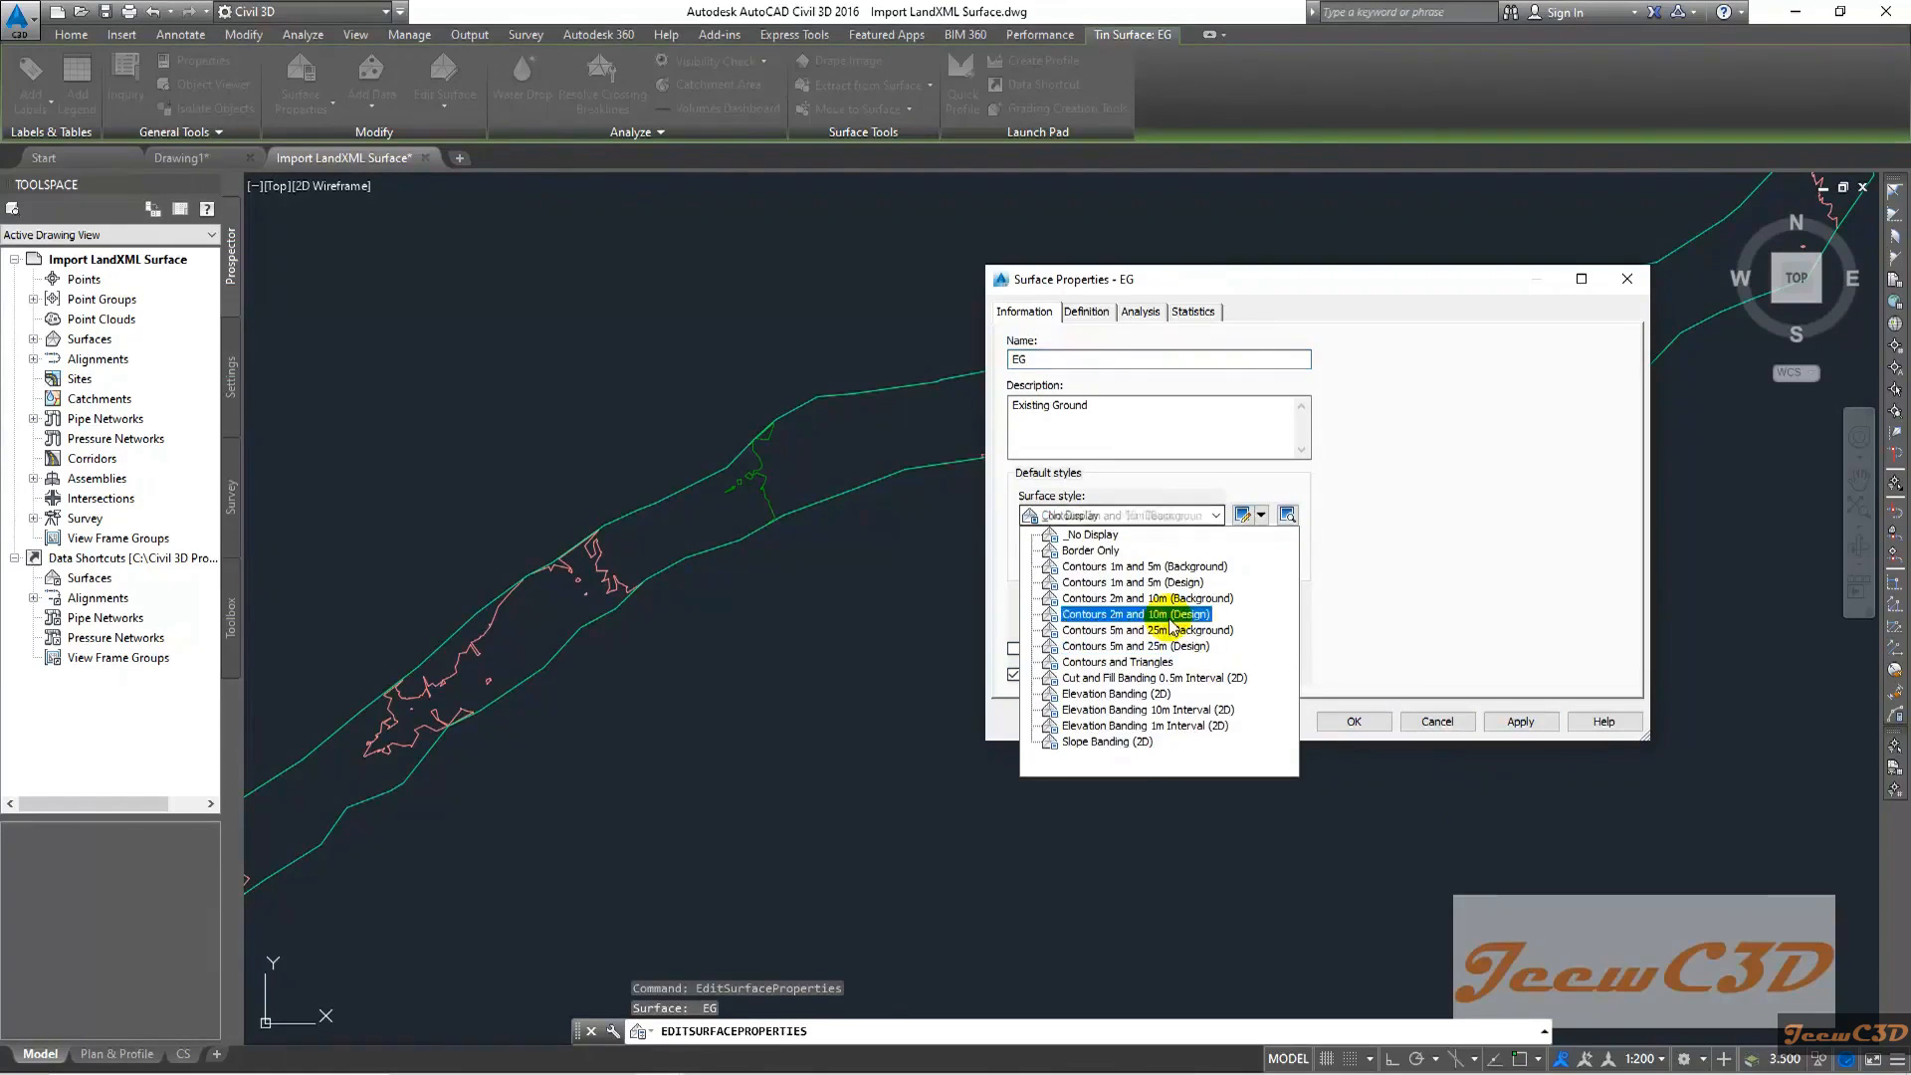
left_click(1154, 693)
left_click(1500, 720)
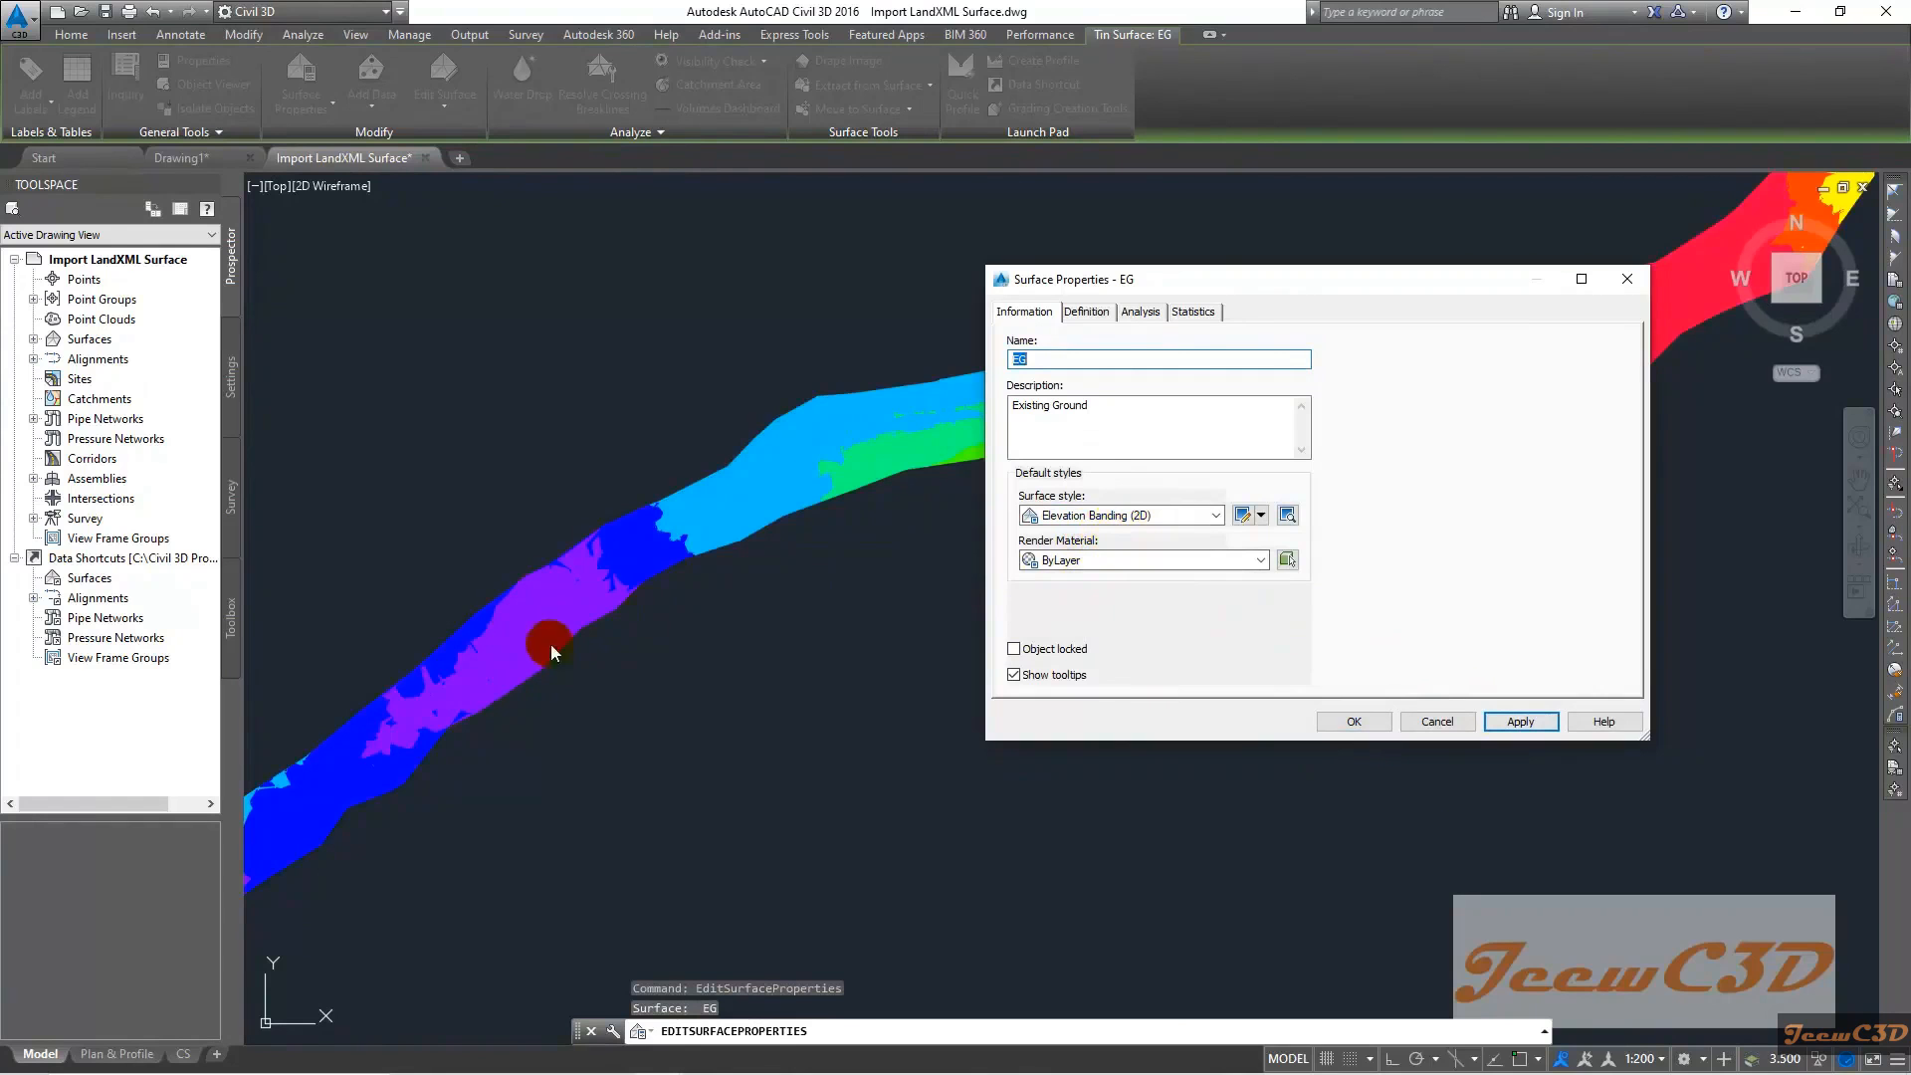
left_click(1100, 516)
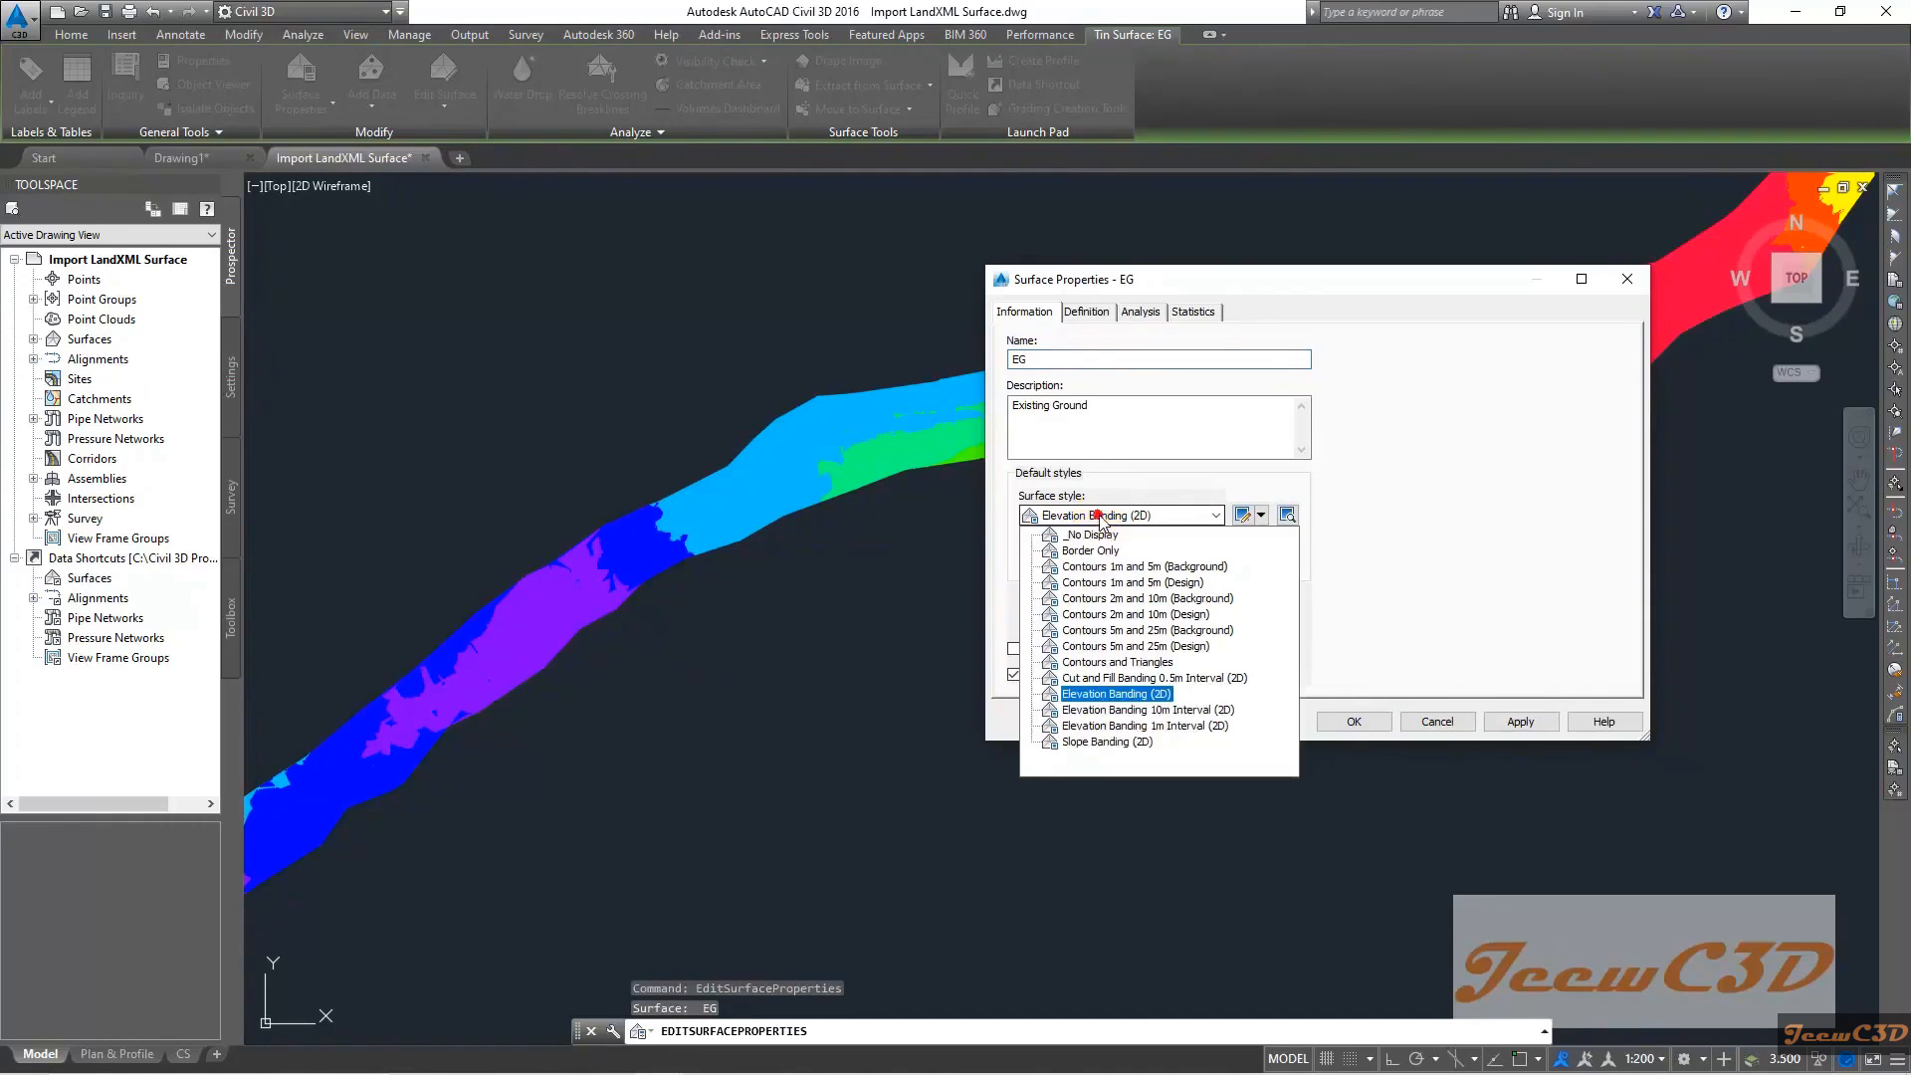
left_click(1106, 742)
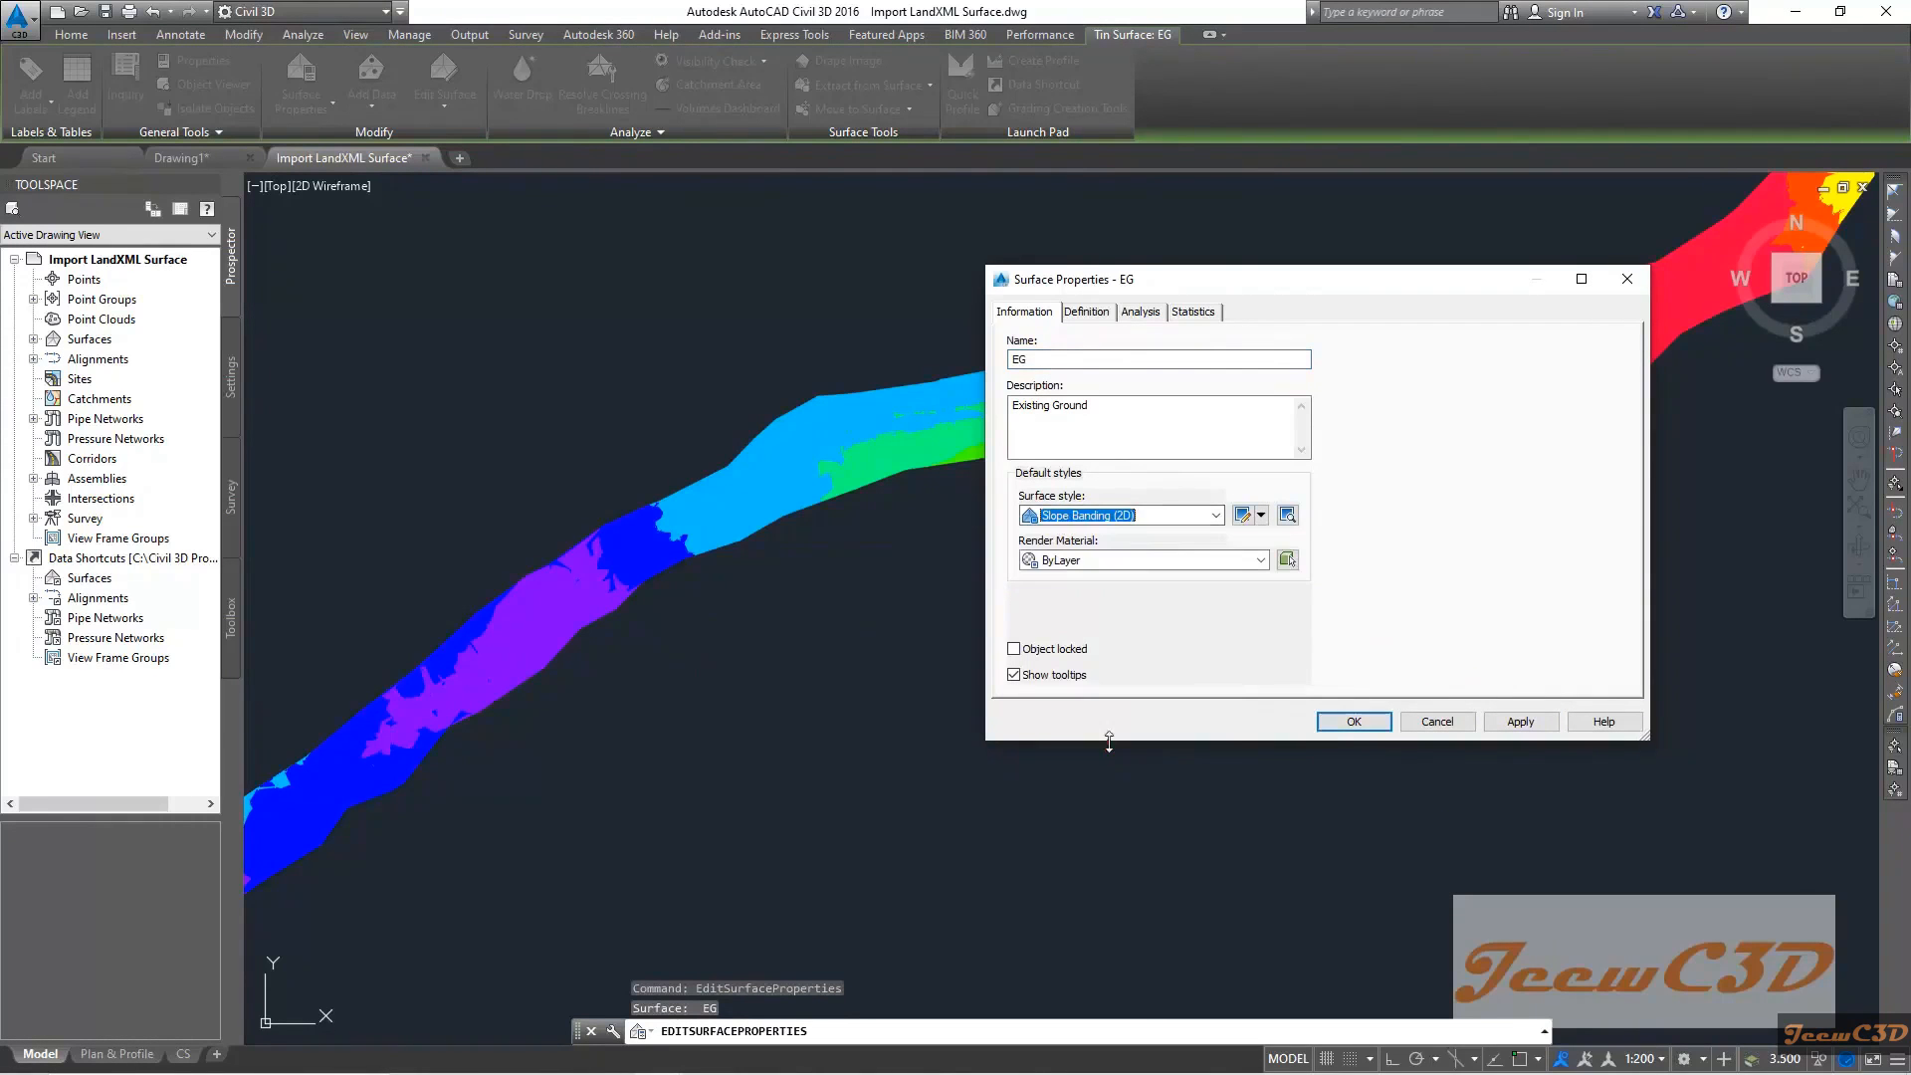
left_click(1513, 720)
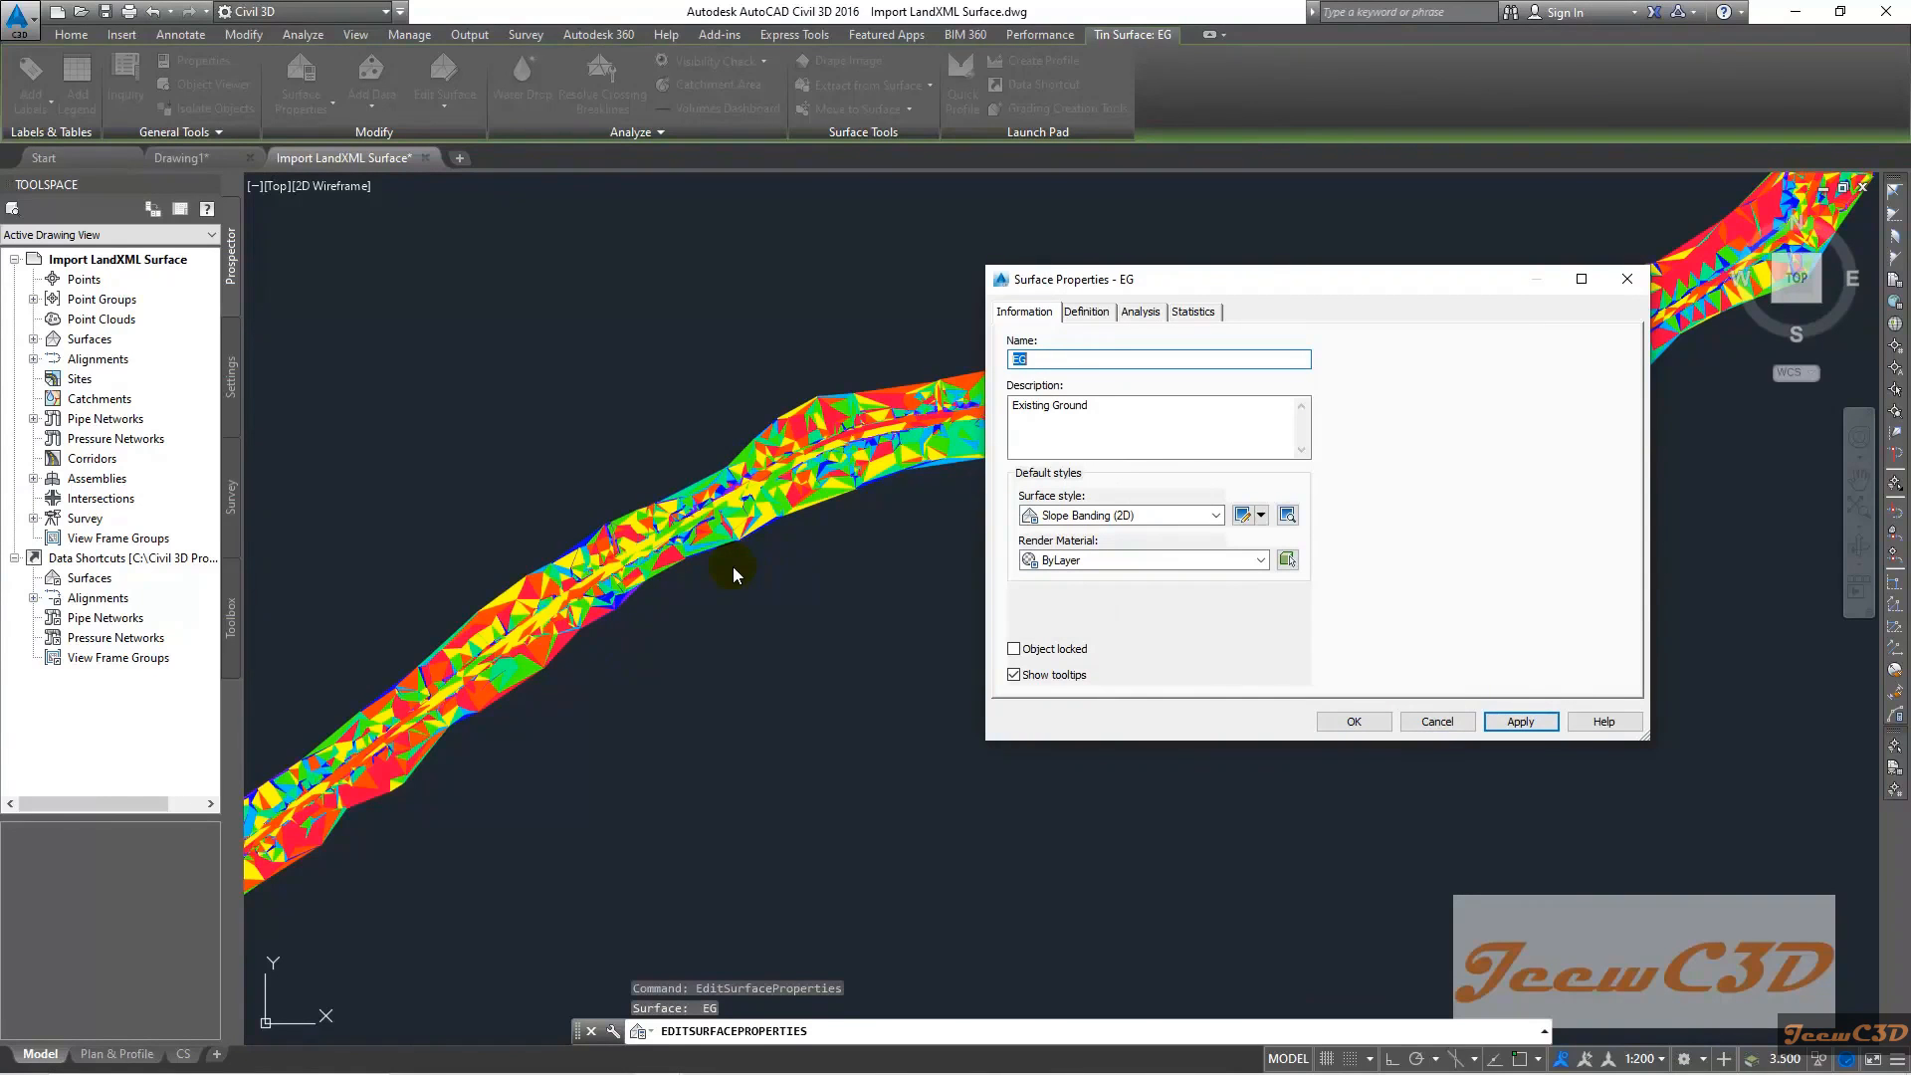
Set the EG surface's style to Border Only and clear the selection
left_click(1106, 516)
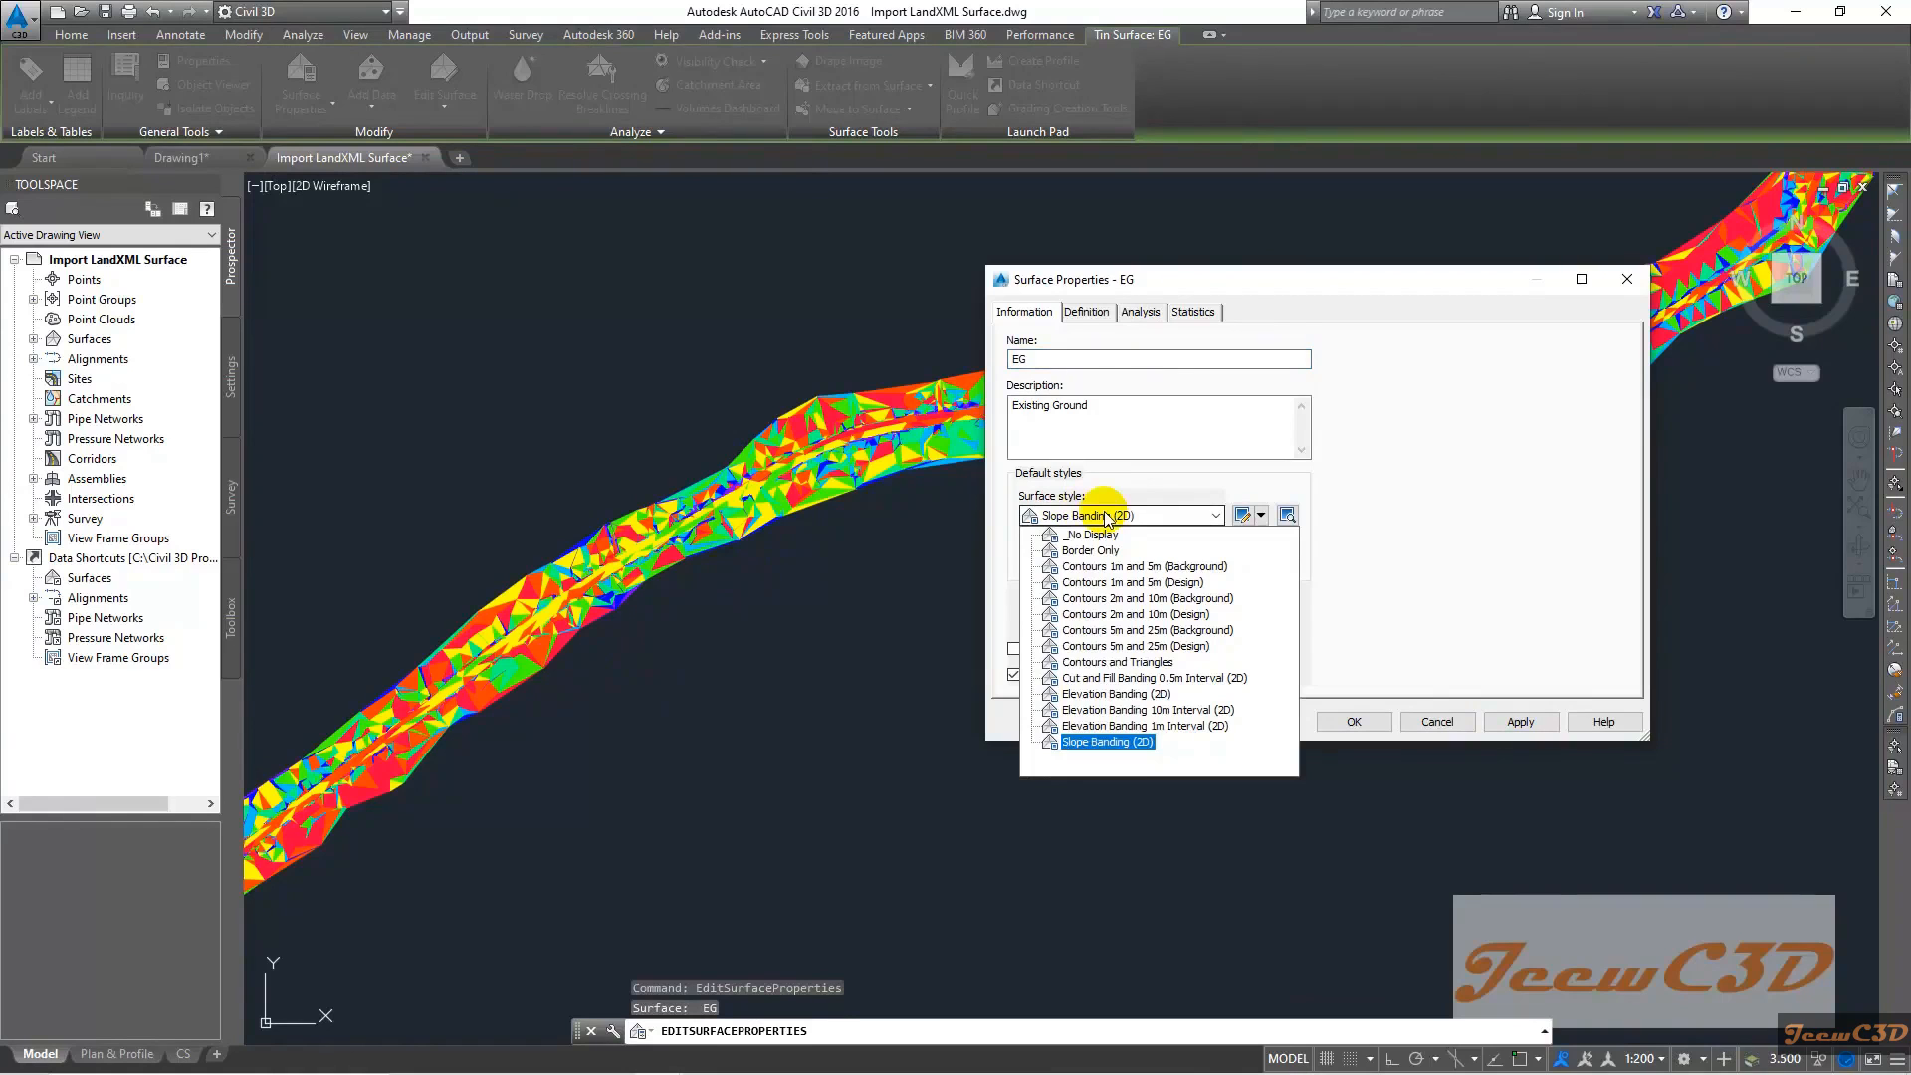
left_click(1078, 560)
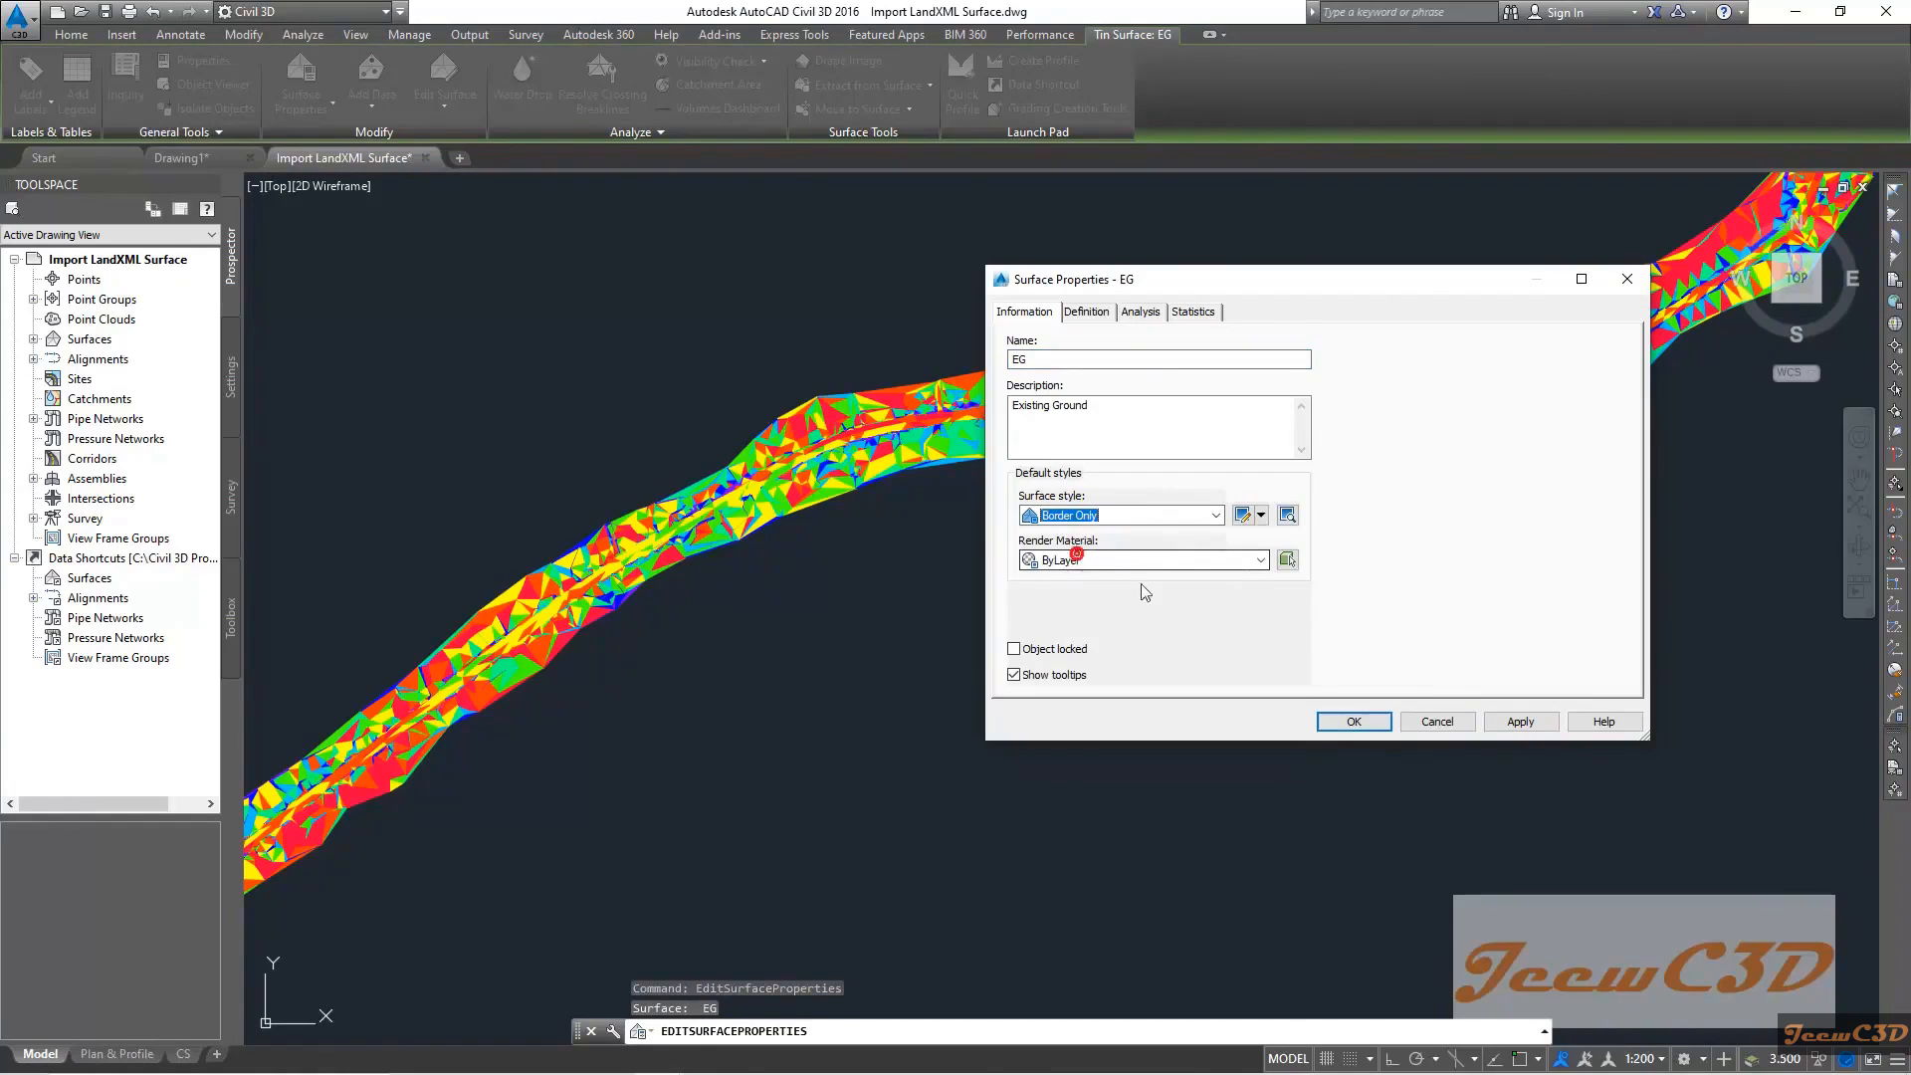
left_click(1328, 717)
key("Escape")
scroll(918, 649, "down", 5)
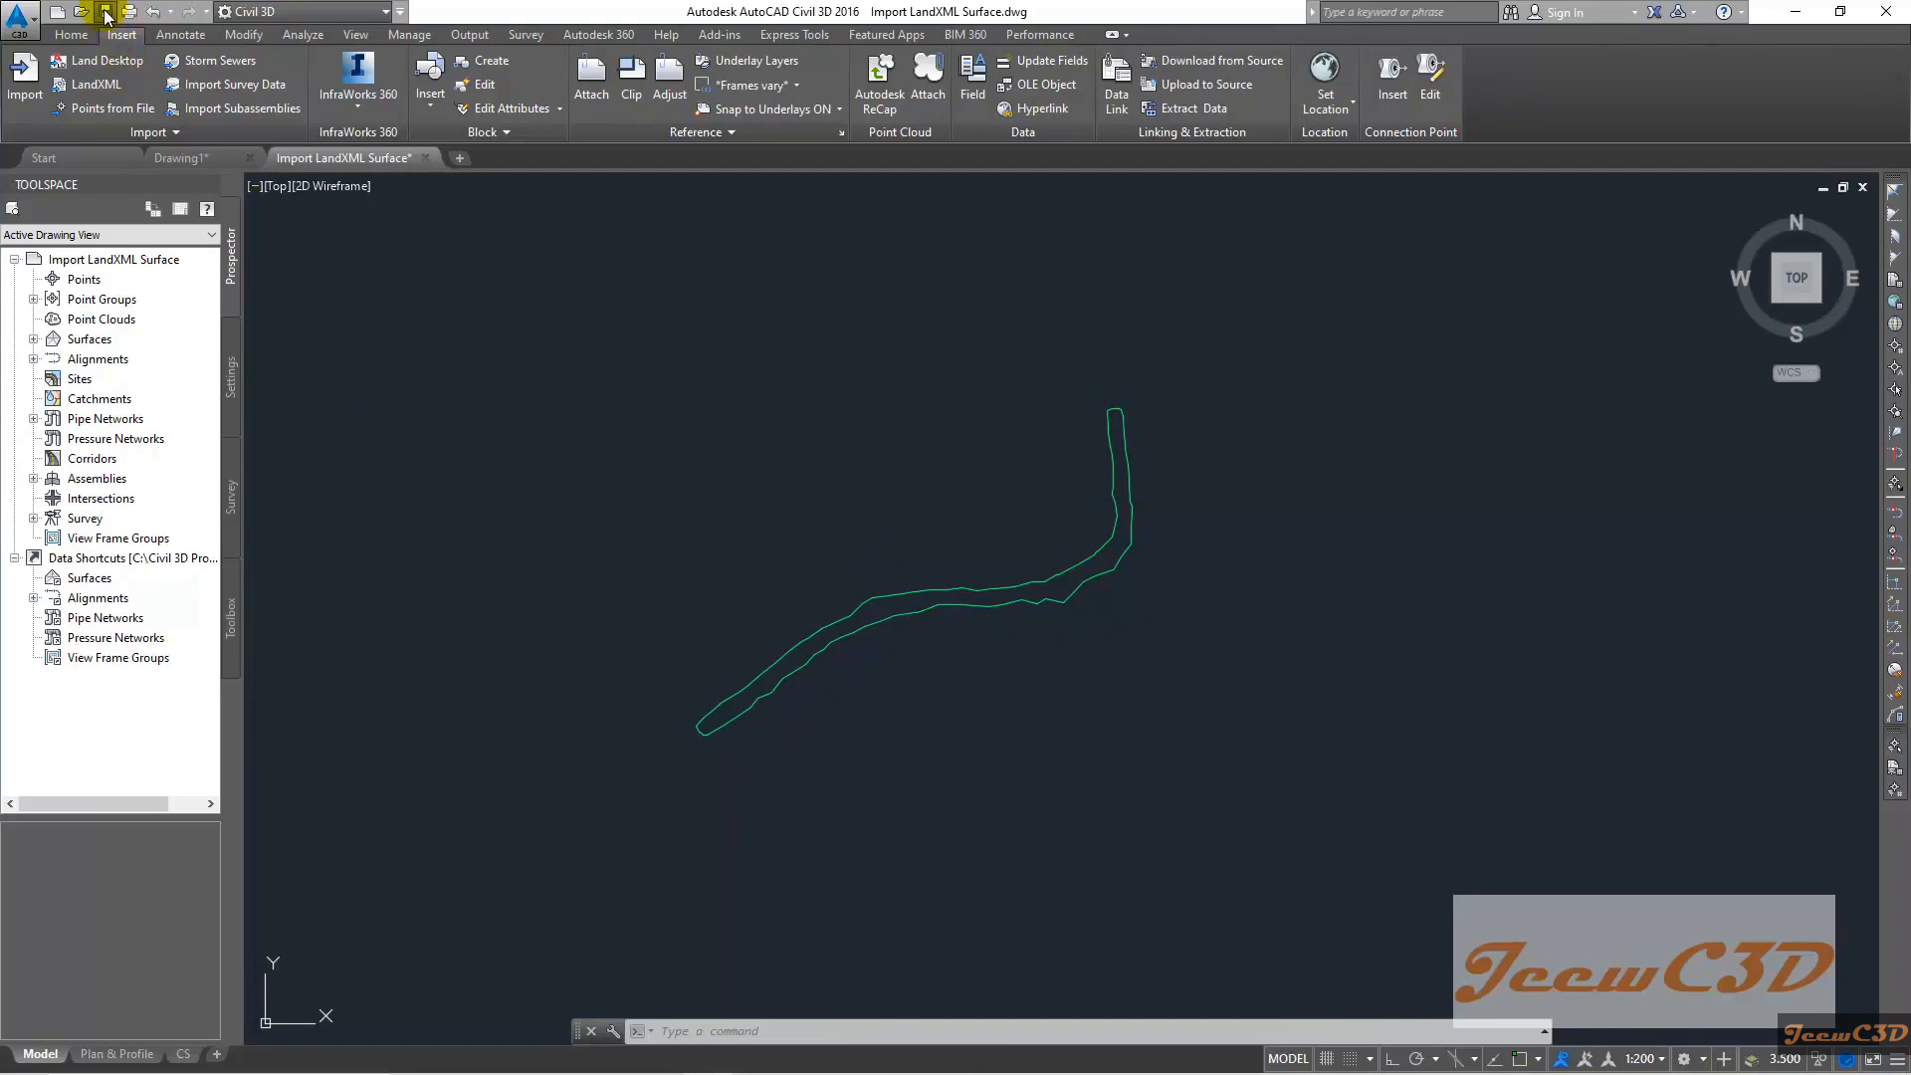
Save the Import LandXML Surface drawing under its current name
left_click(24, 27)
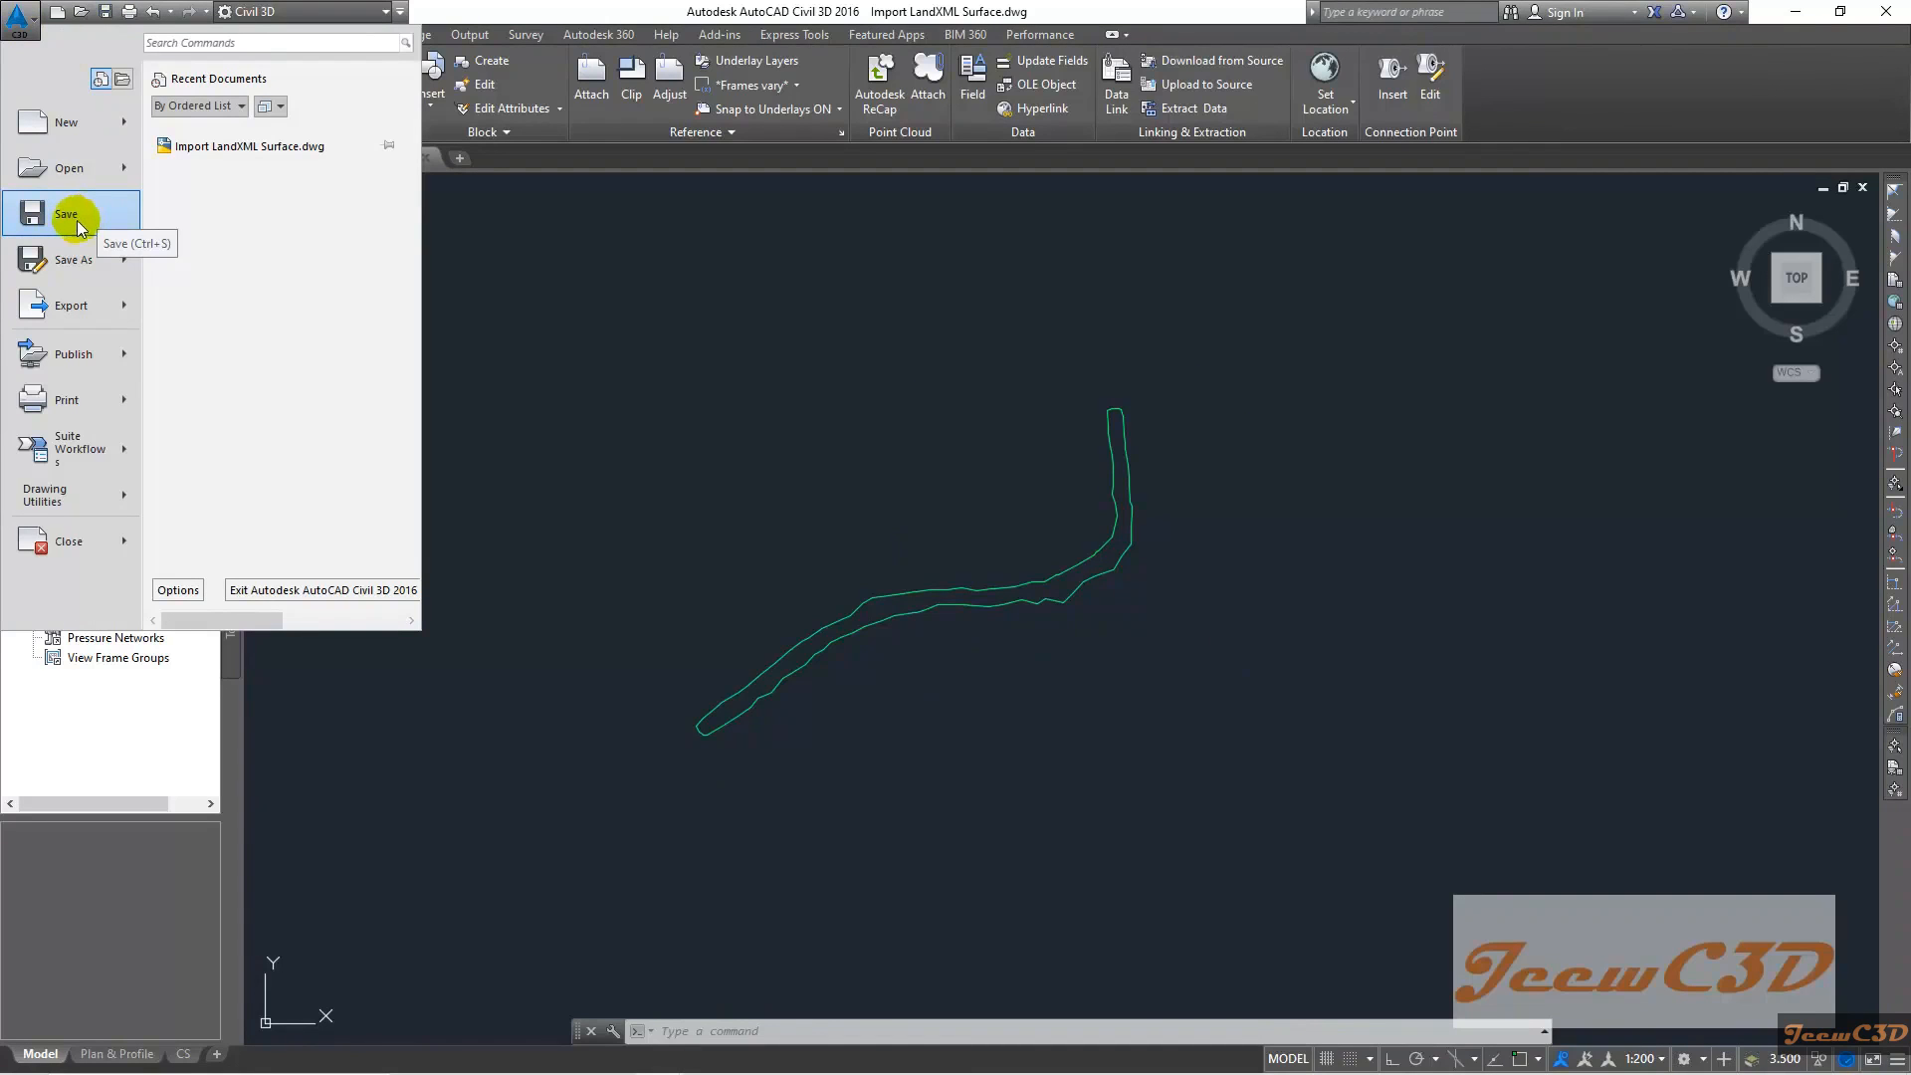
left_click(645, 306)
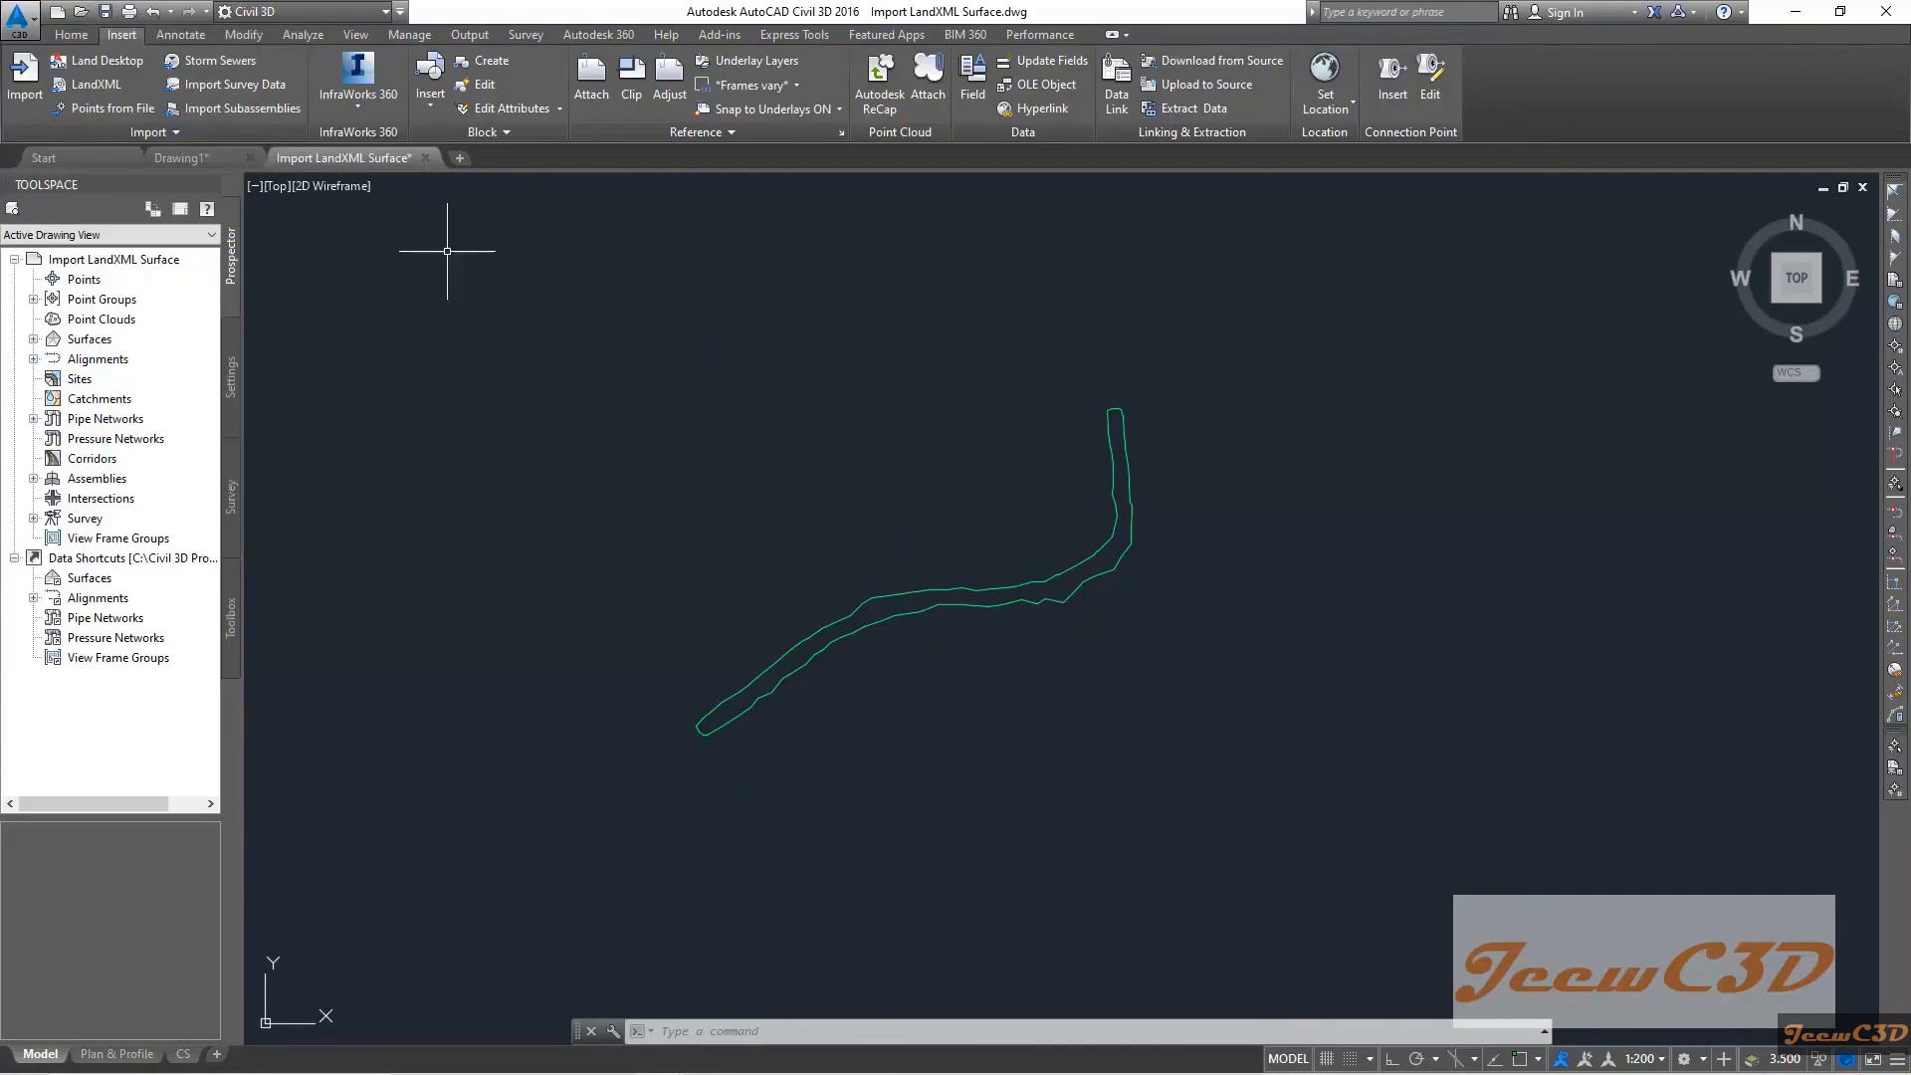
left_click(18, 17)
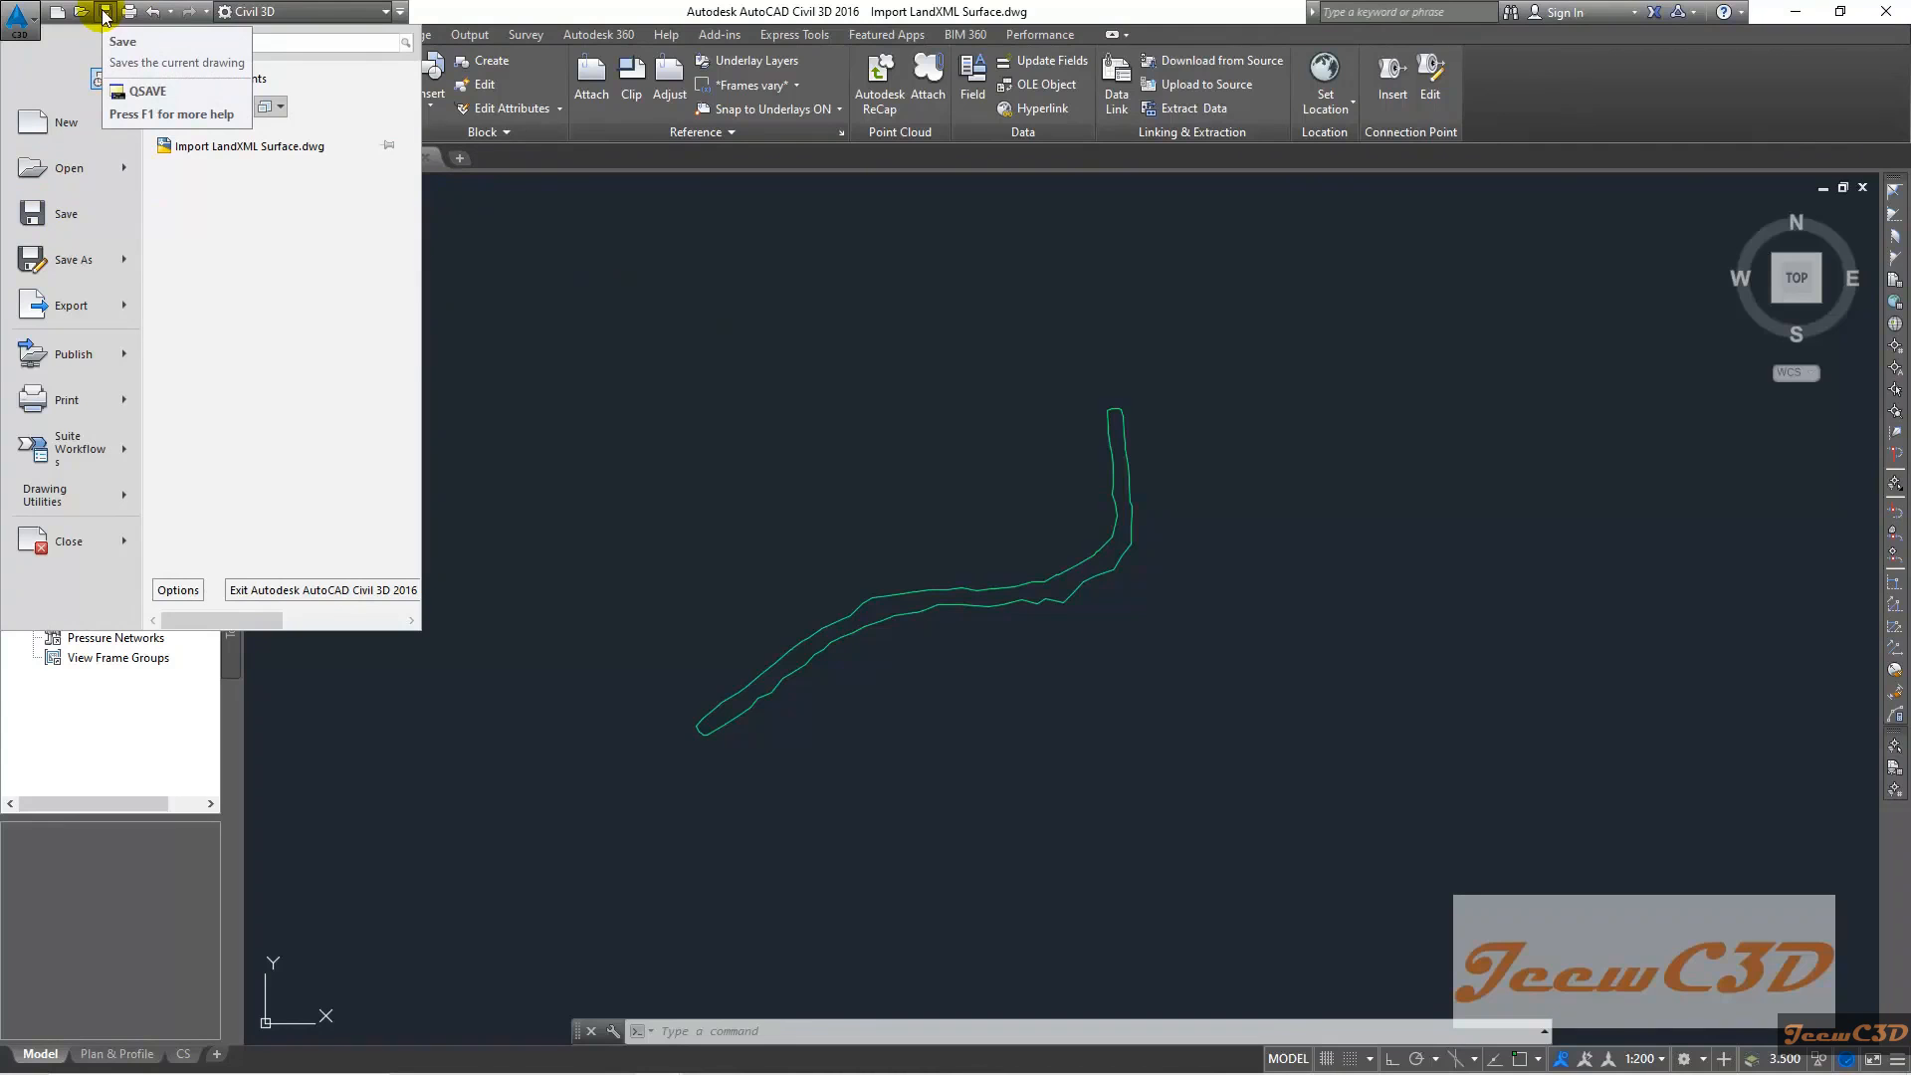
left_click(66, 215)
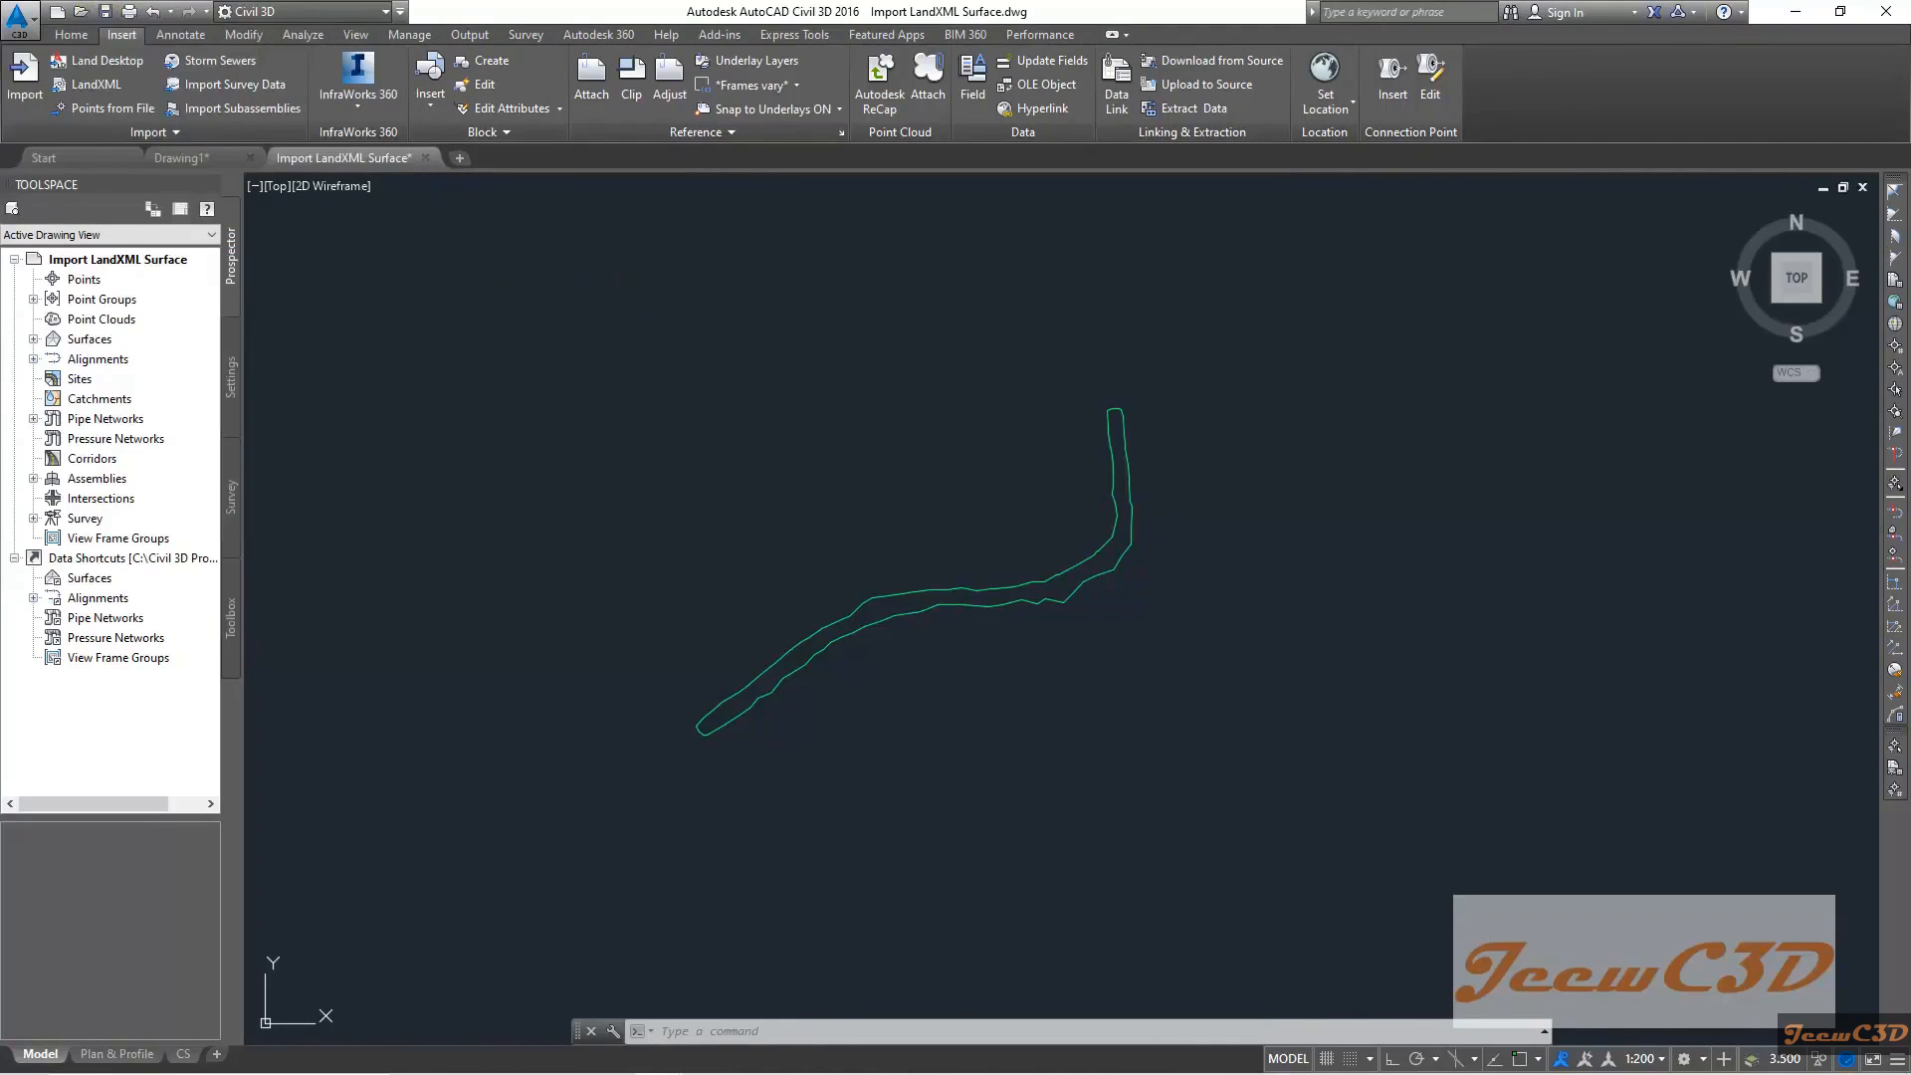